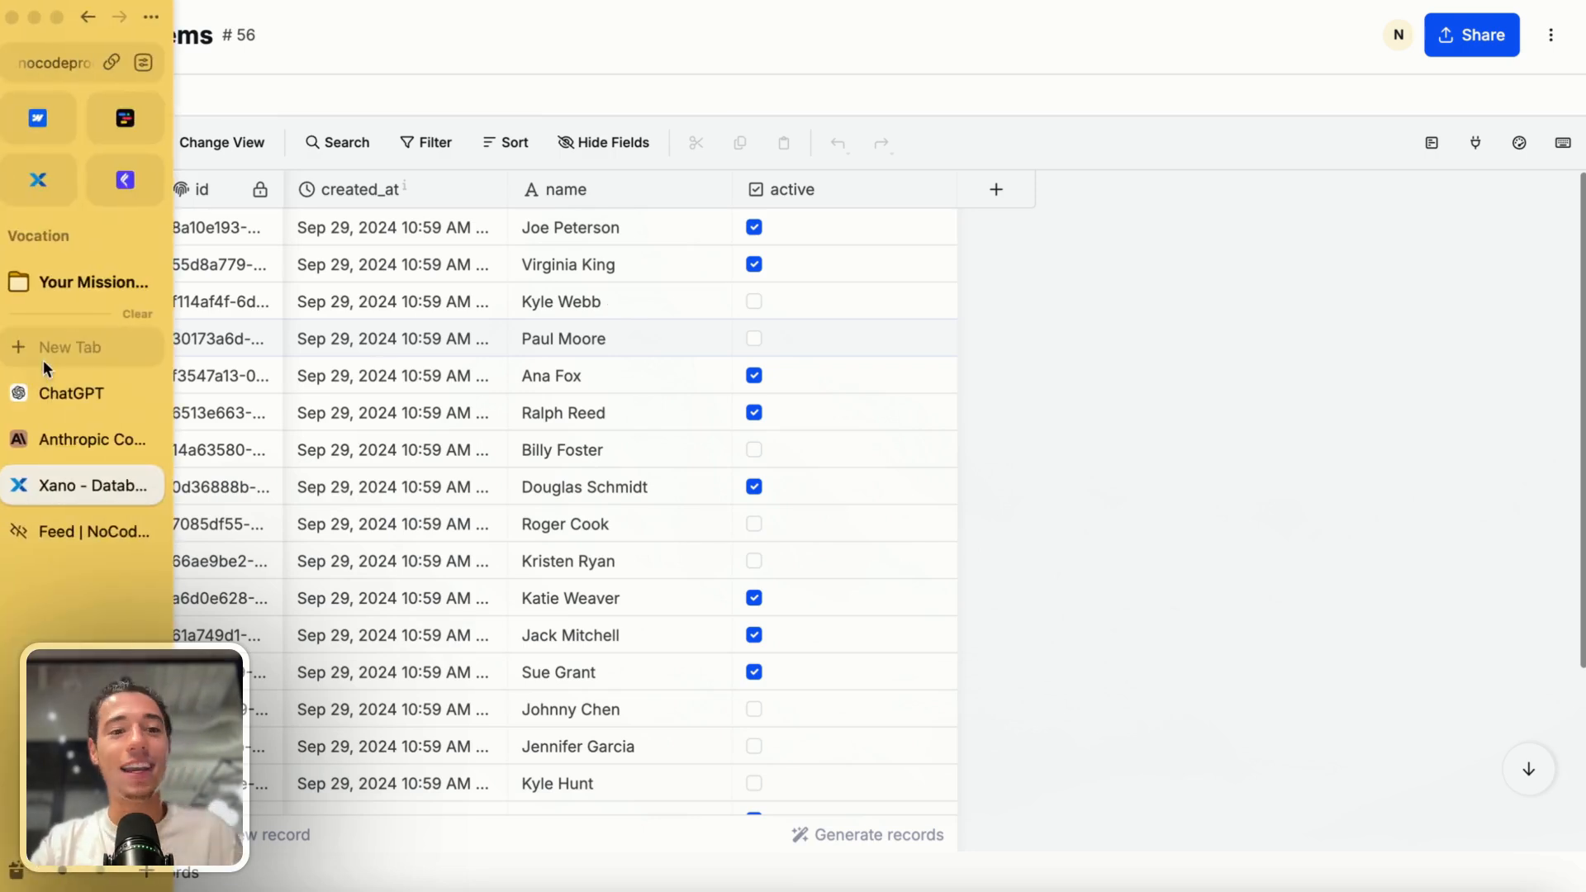
View the NoCode ProCode website in a new browser tab and close that tab.
key(super+t)
text(no)
key(Return)
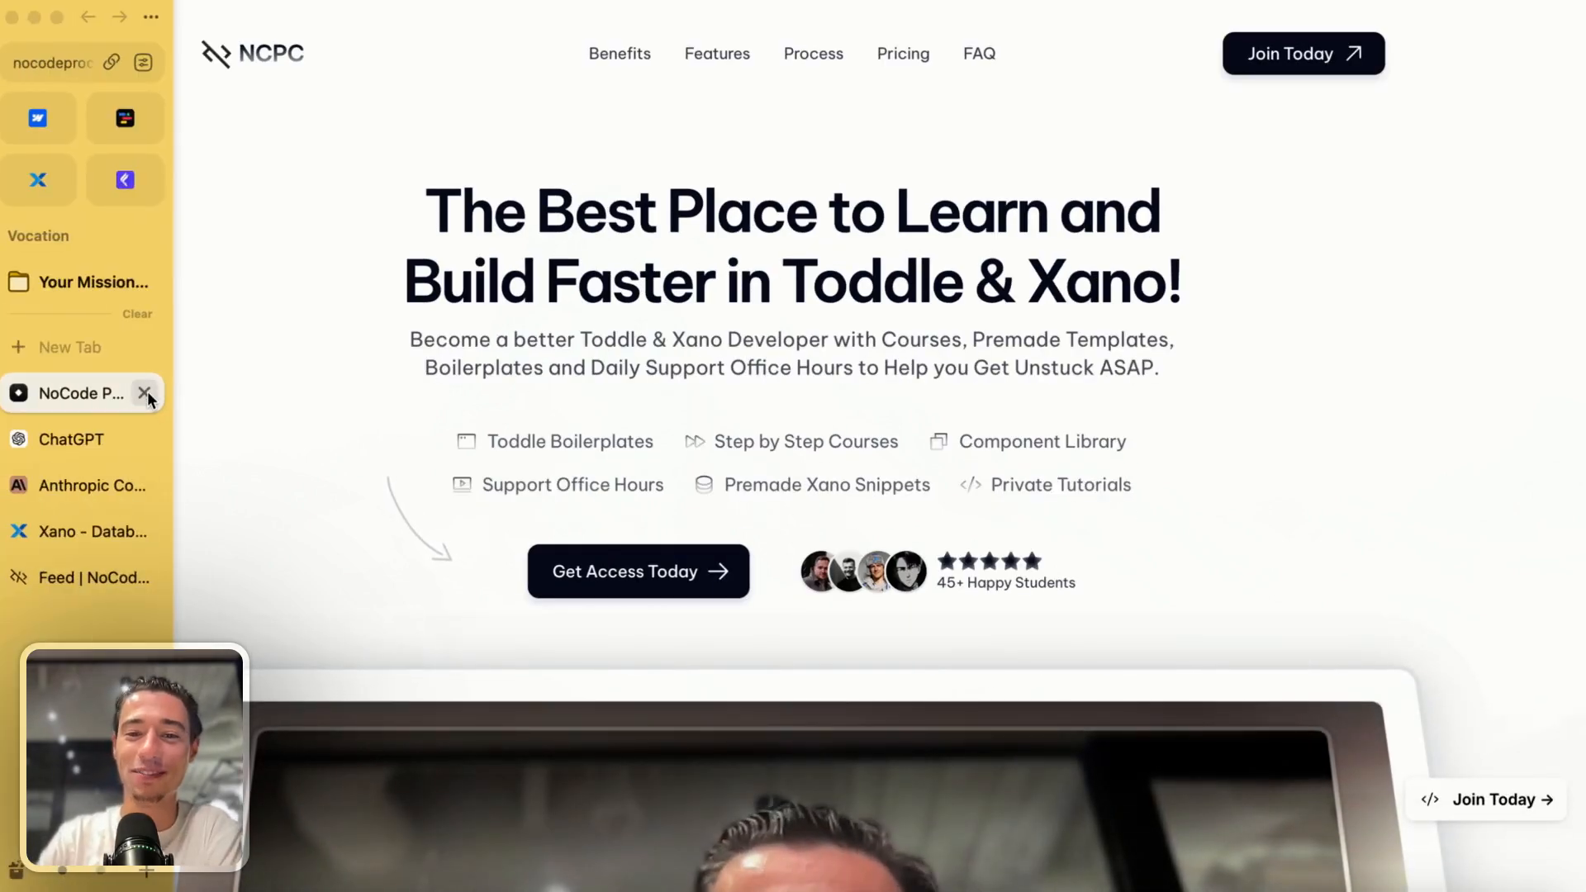
click(146, 394)
Examine the records in the items table, checking the name and active columns.
click(512, 331)
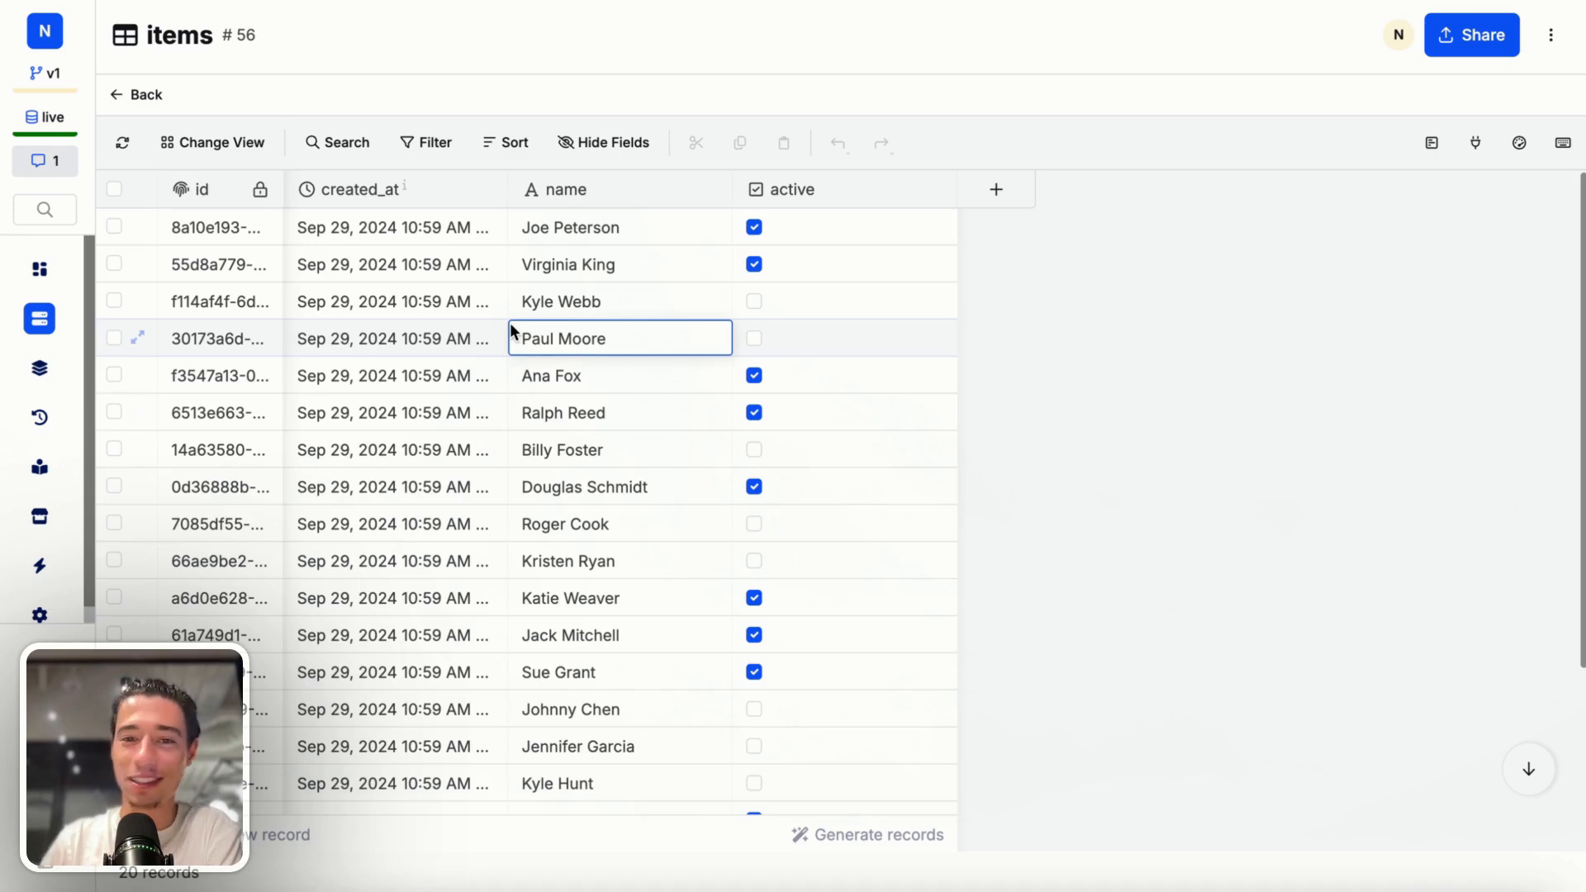
click(593, 570)
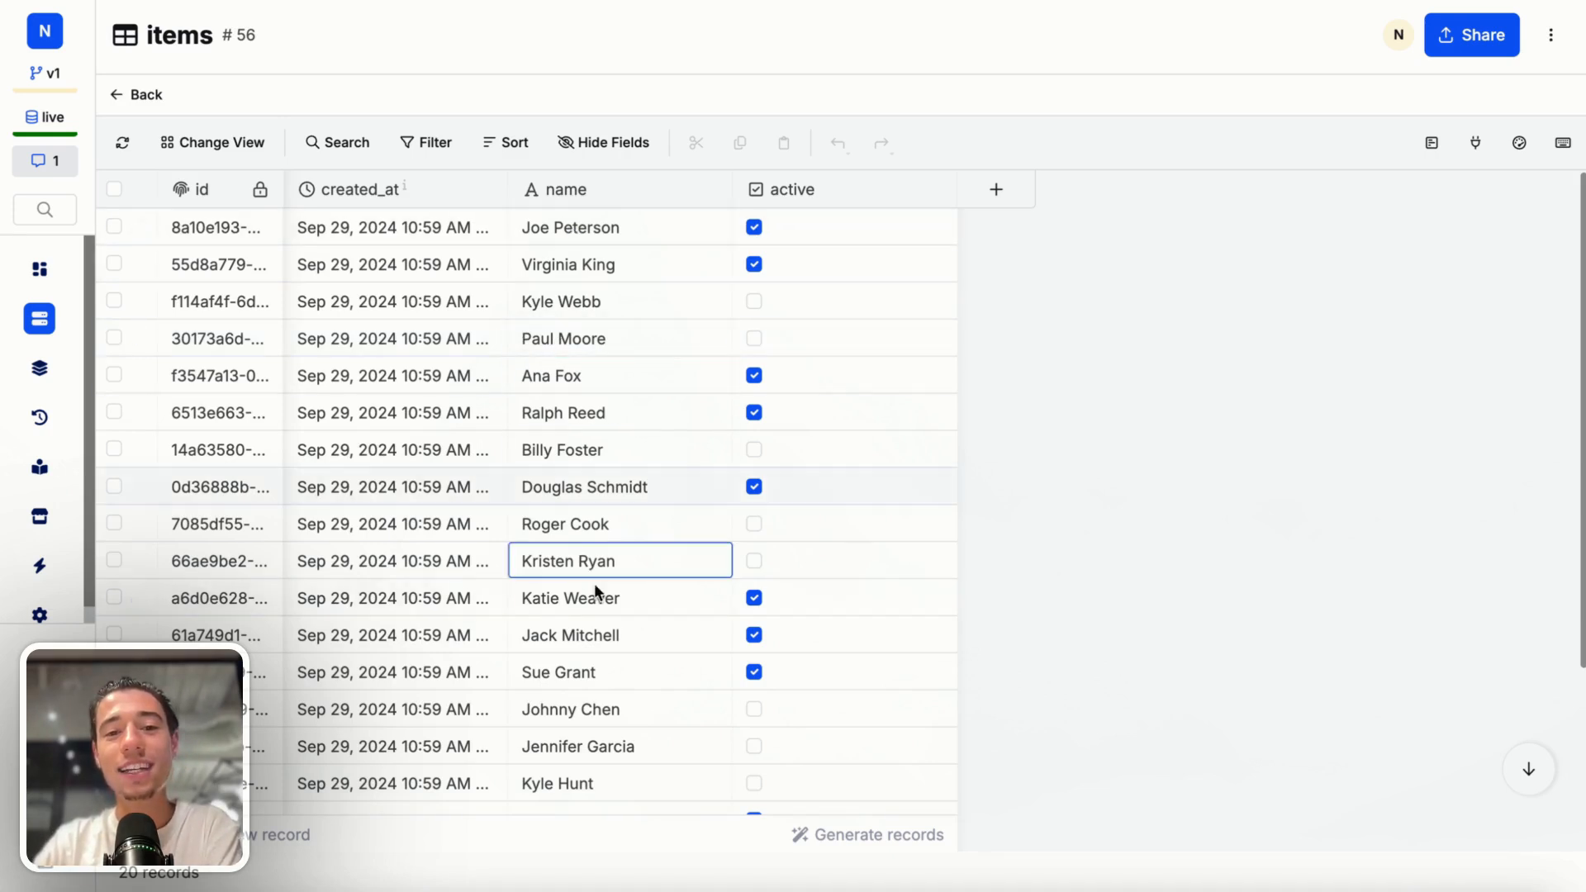
click(552, 460)
click(755, 708)
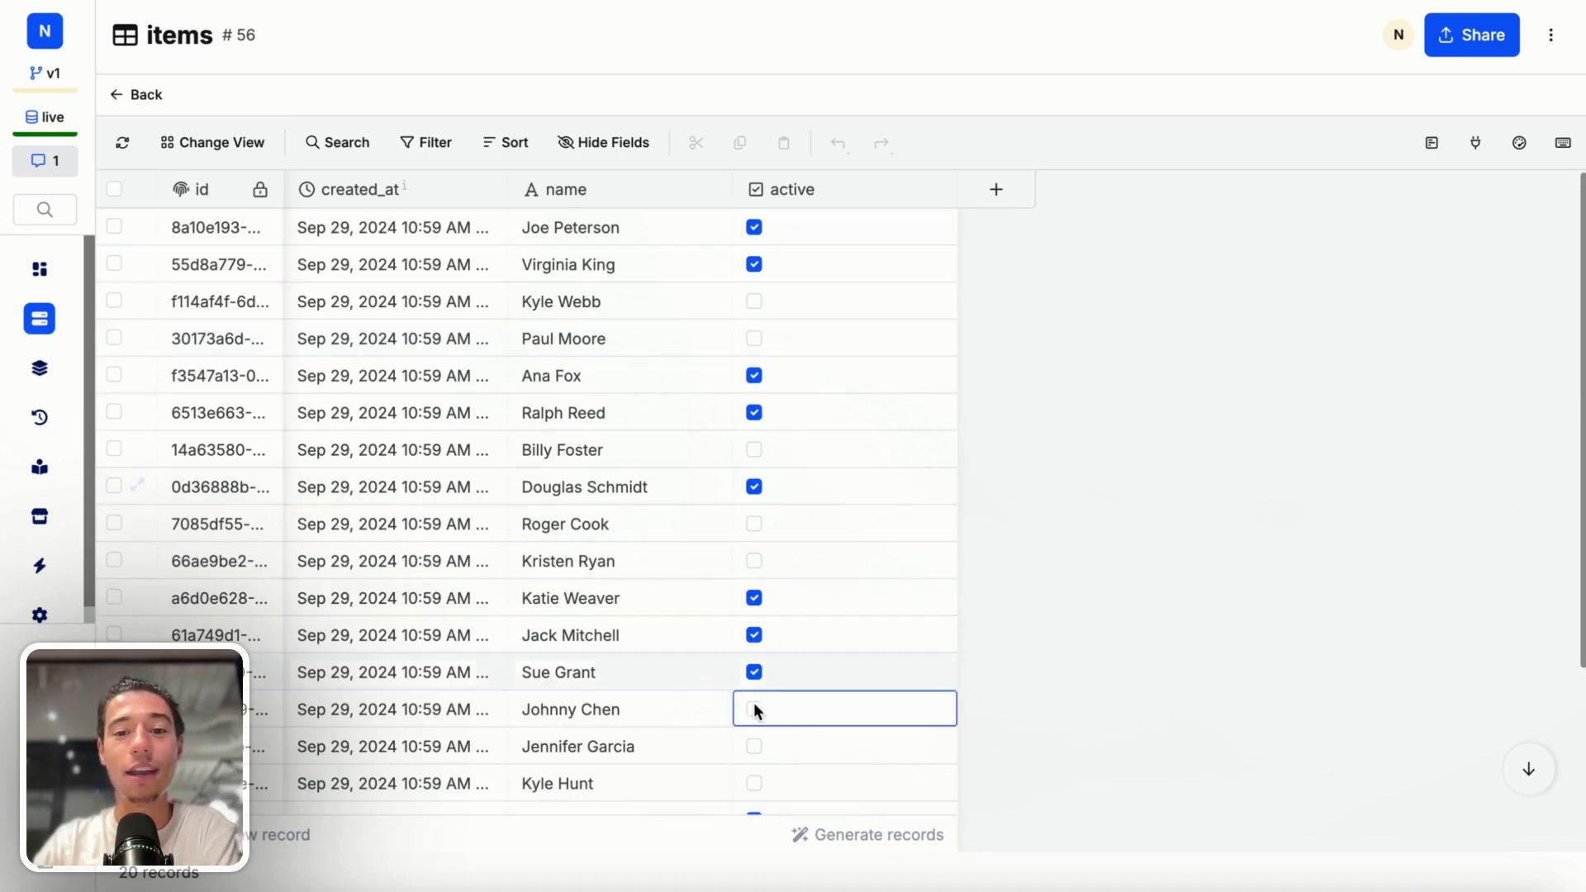
click(564, 240)
click(583, 260)
click(584, 302)
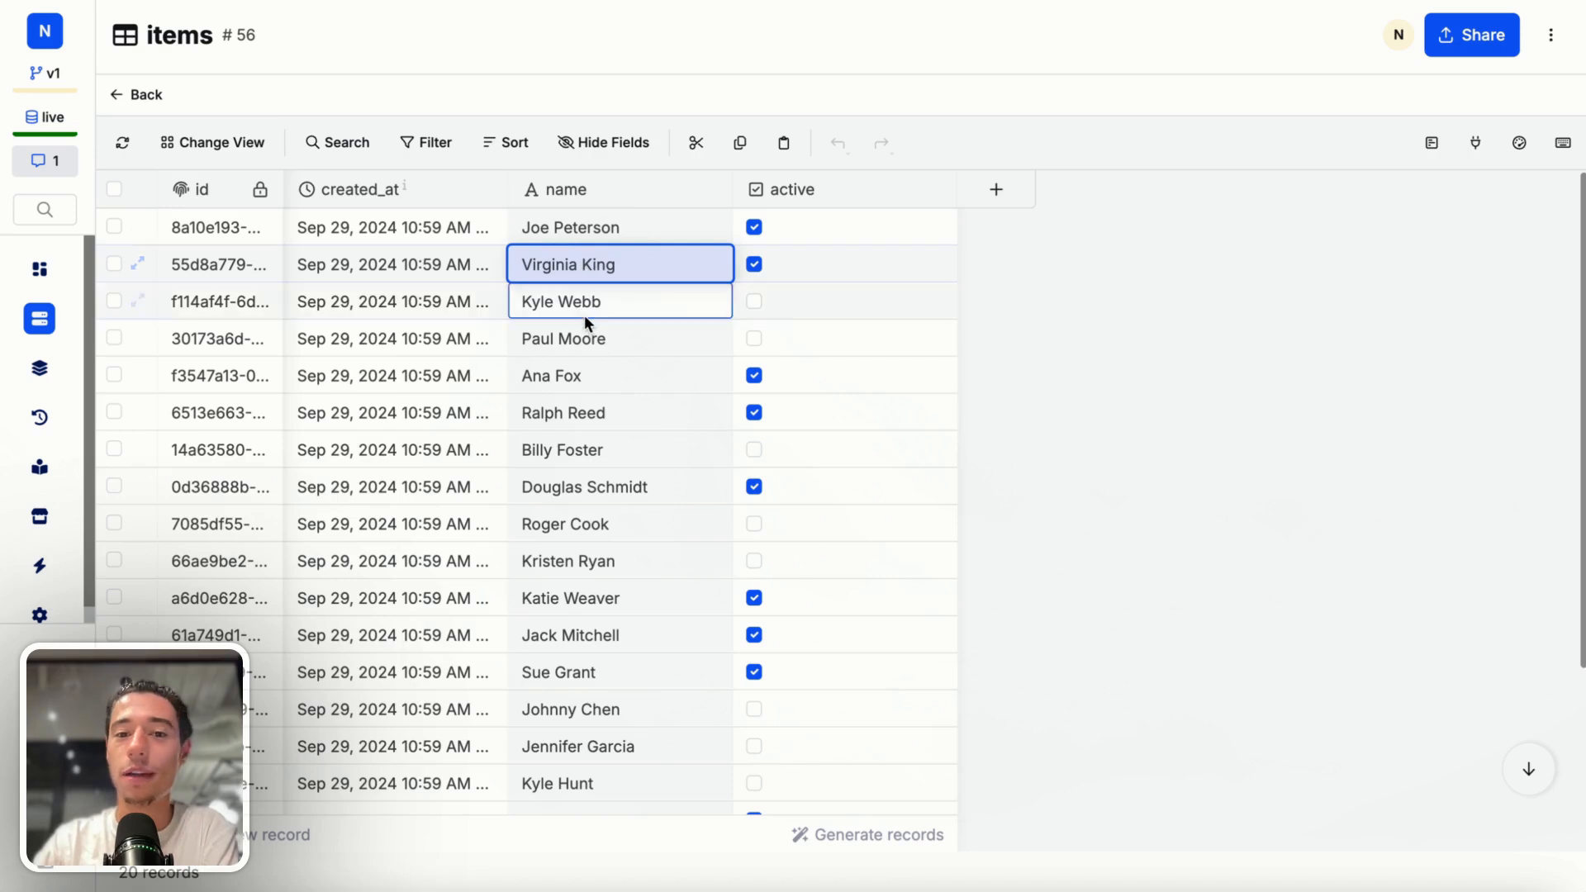
click(584, 337)
click(583, 411)
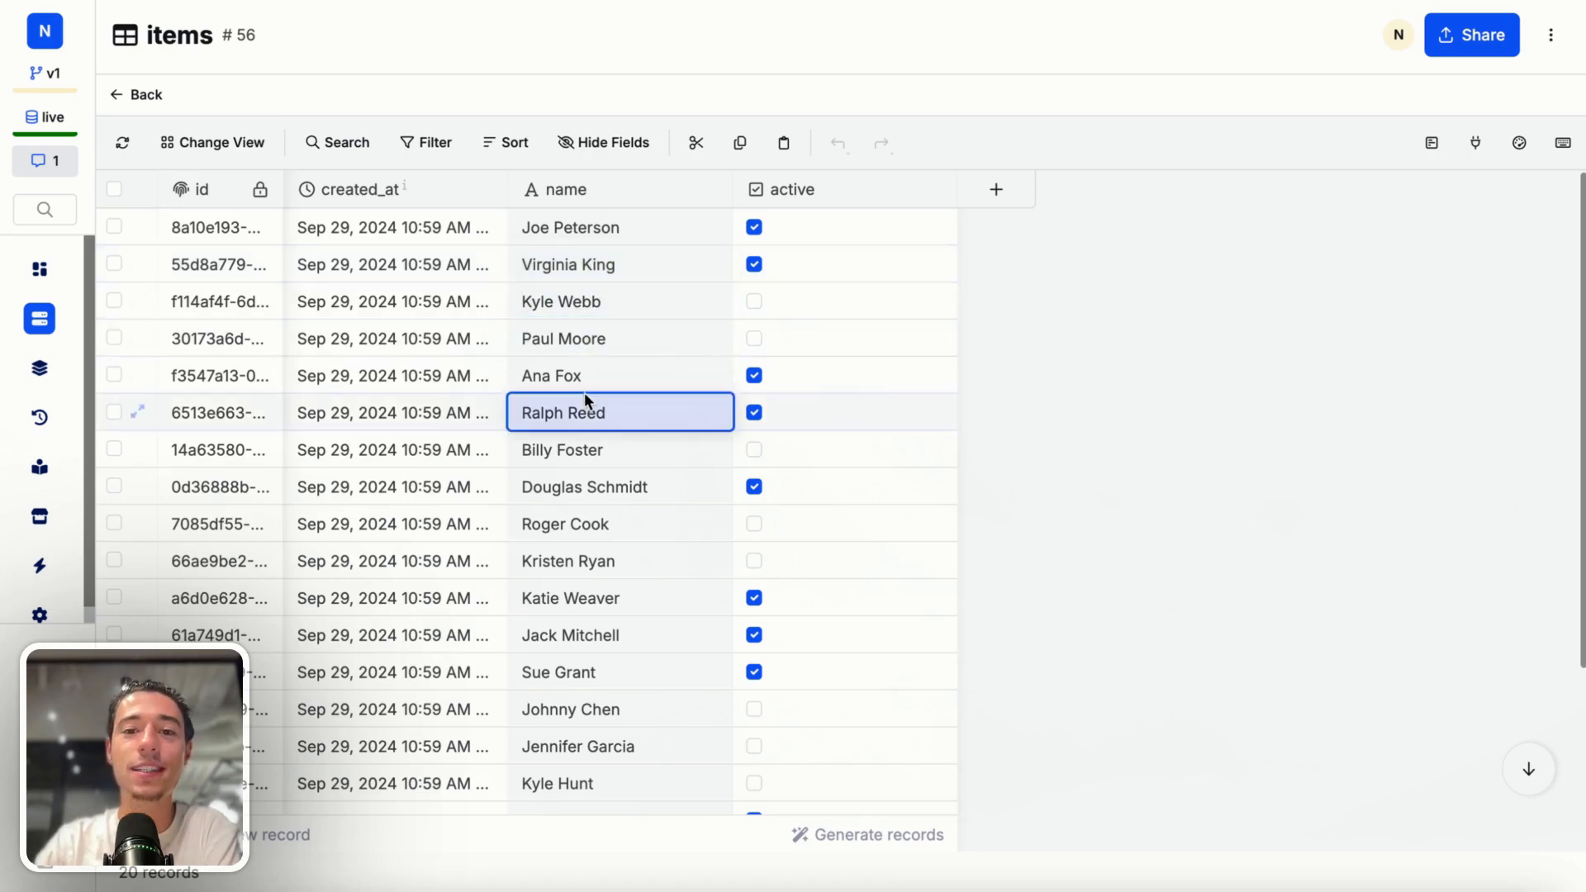
click(765, 236)
click(776, 299)
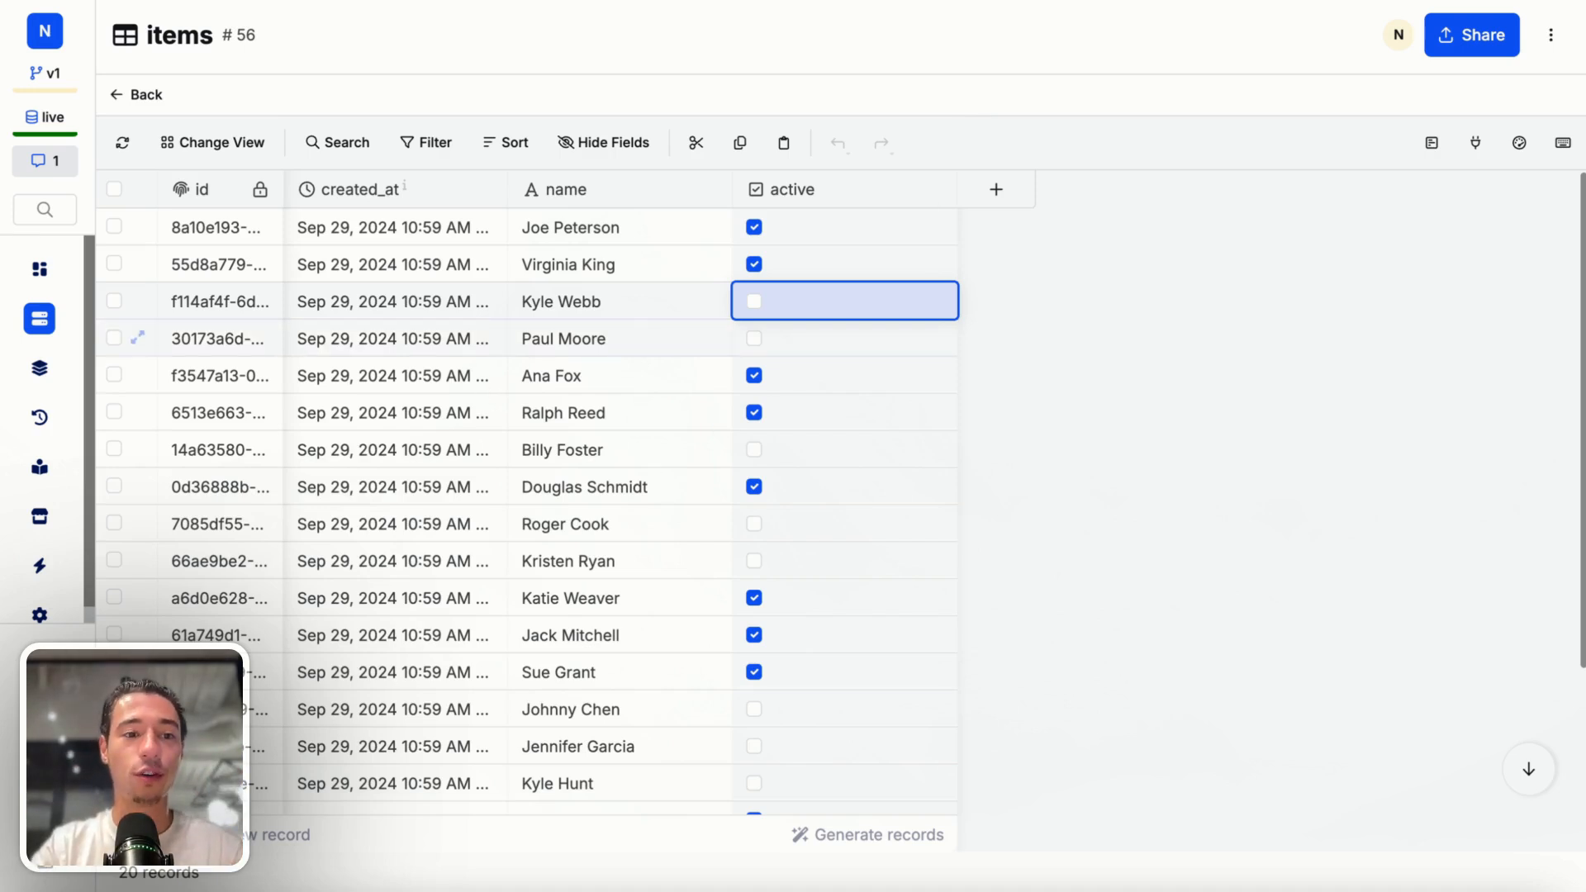
Duplicate the Xano browser tab and switch to the copy, keeping the items table open in the original.
mouse_move(31, 395)
right_click(63, 492)
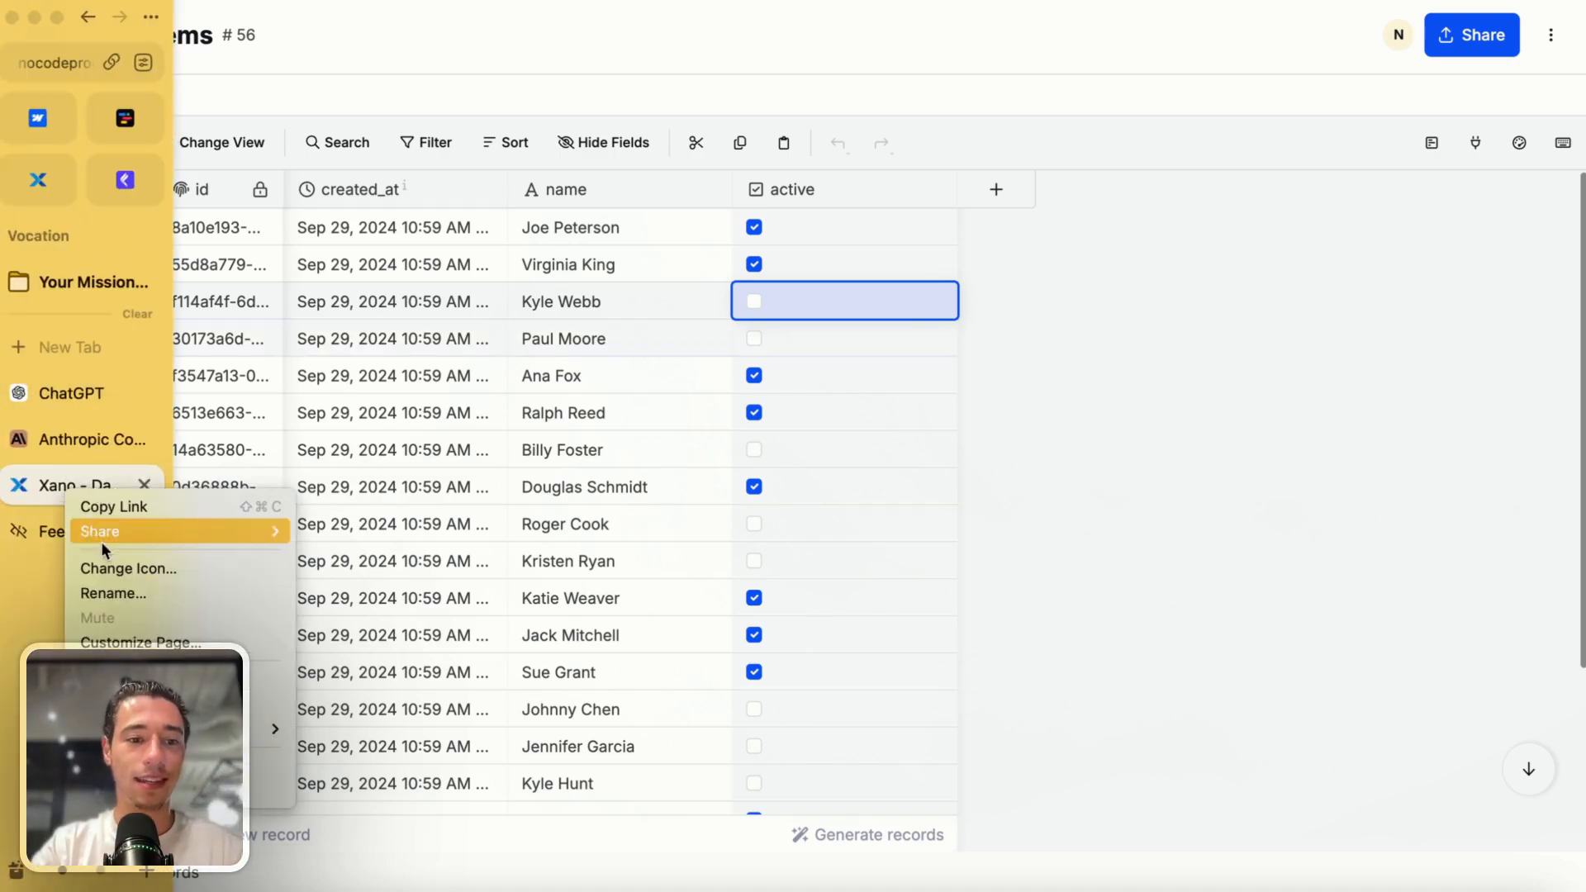
click(149, 680)
click(71, 521)
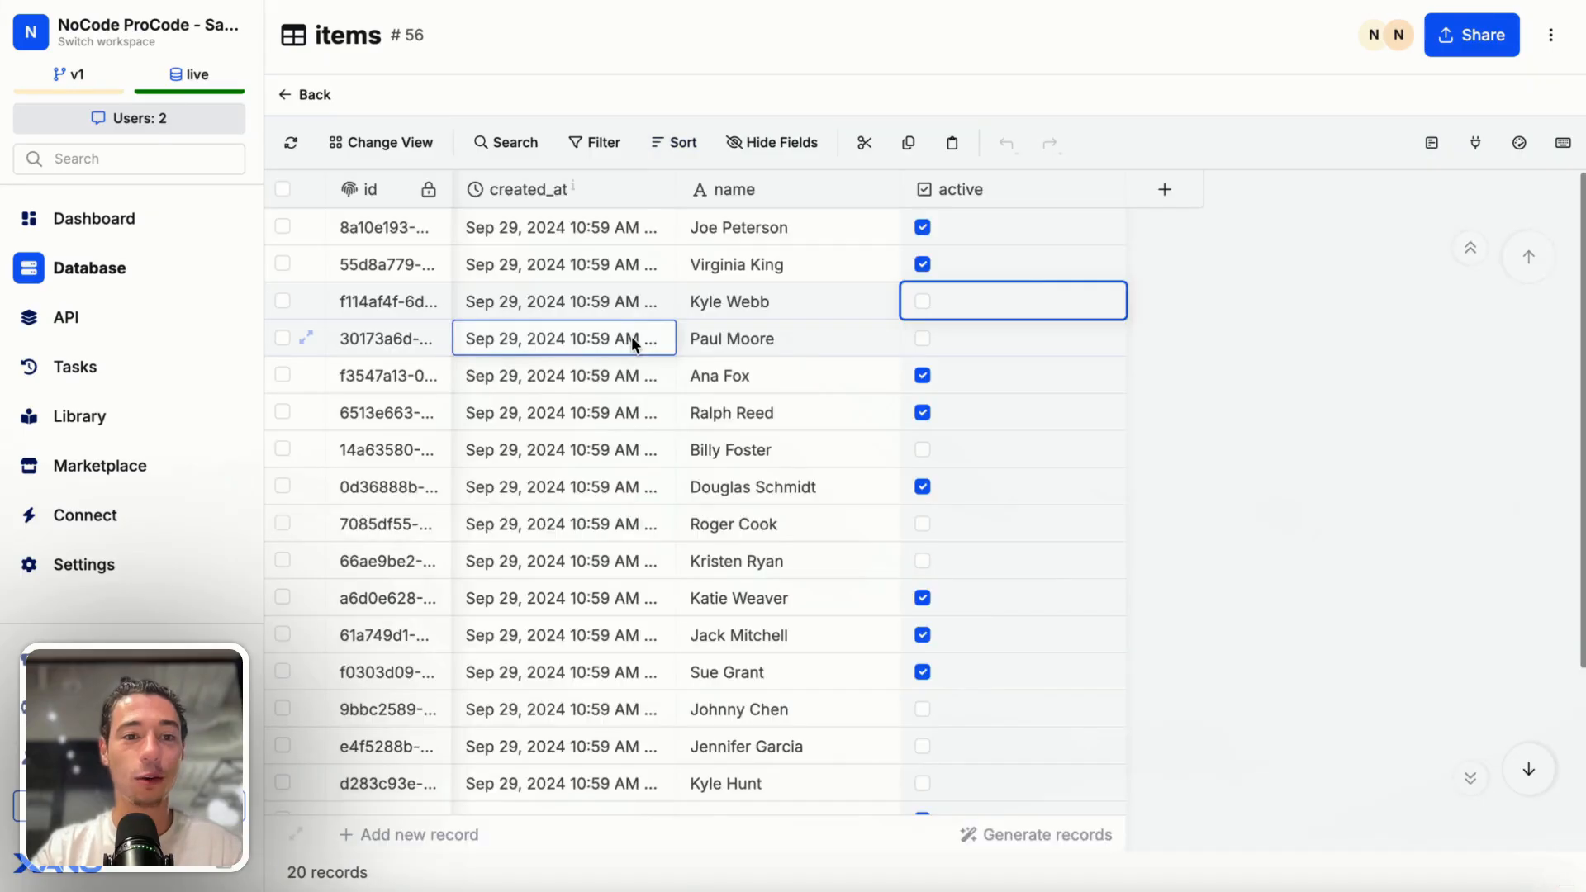
Create an API group named "filter toddle" in the Xano workspace.
click(62, 320)
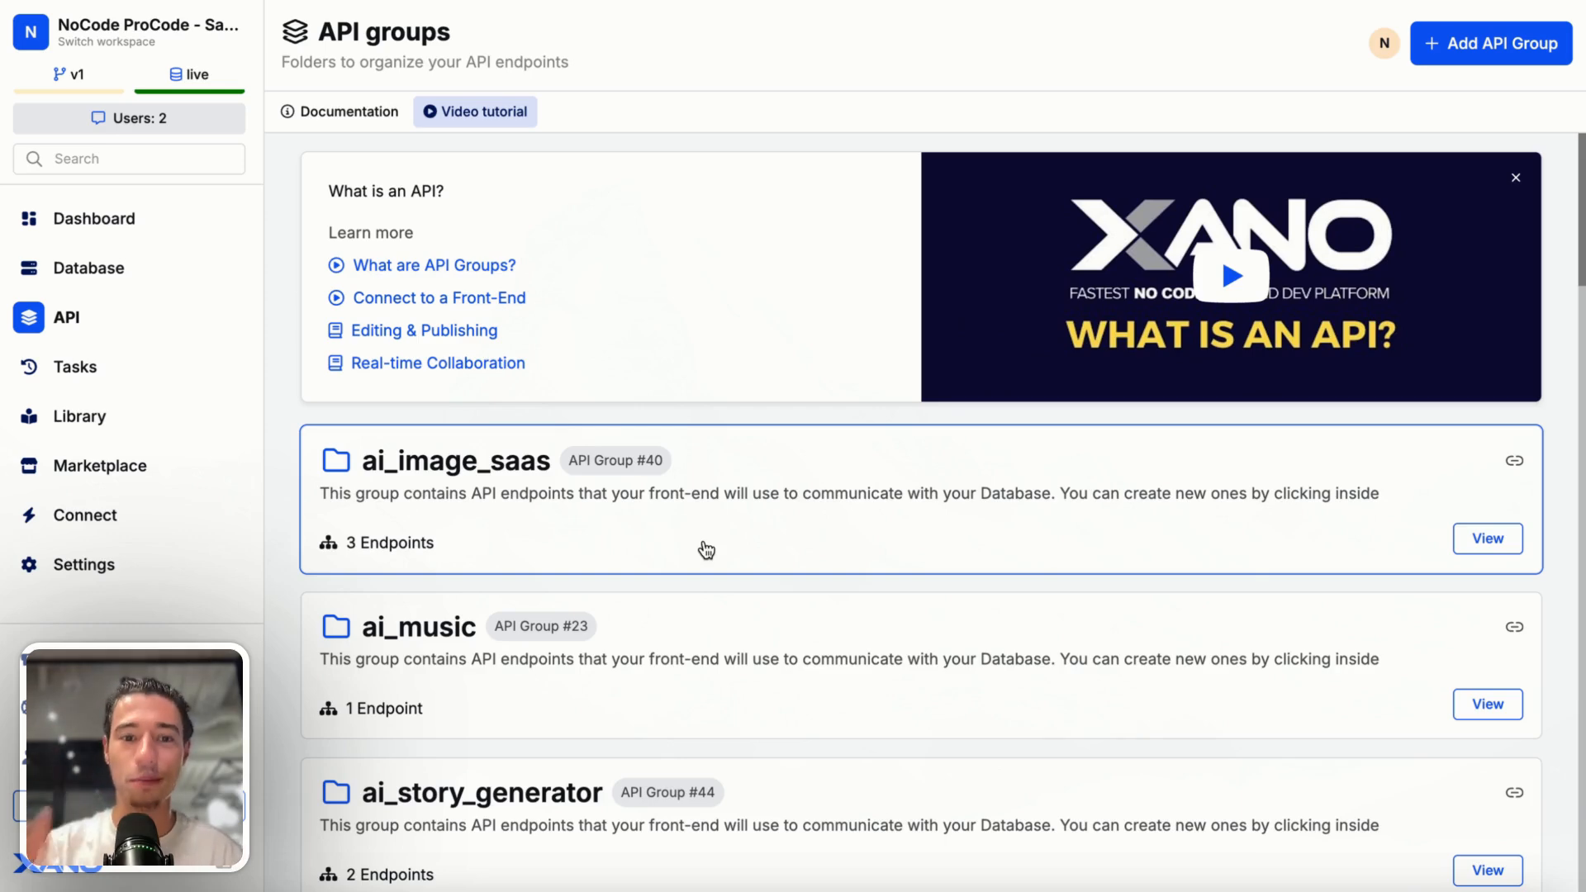
click(1491, 42)
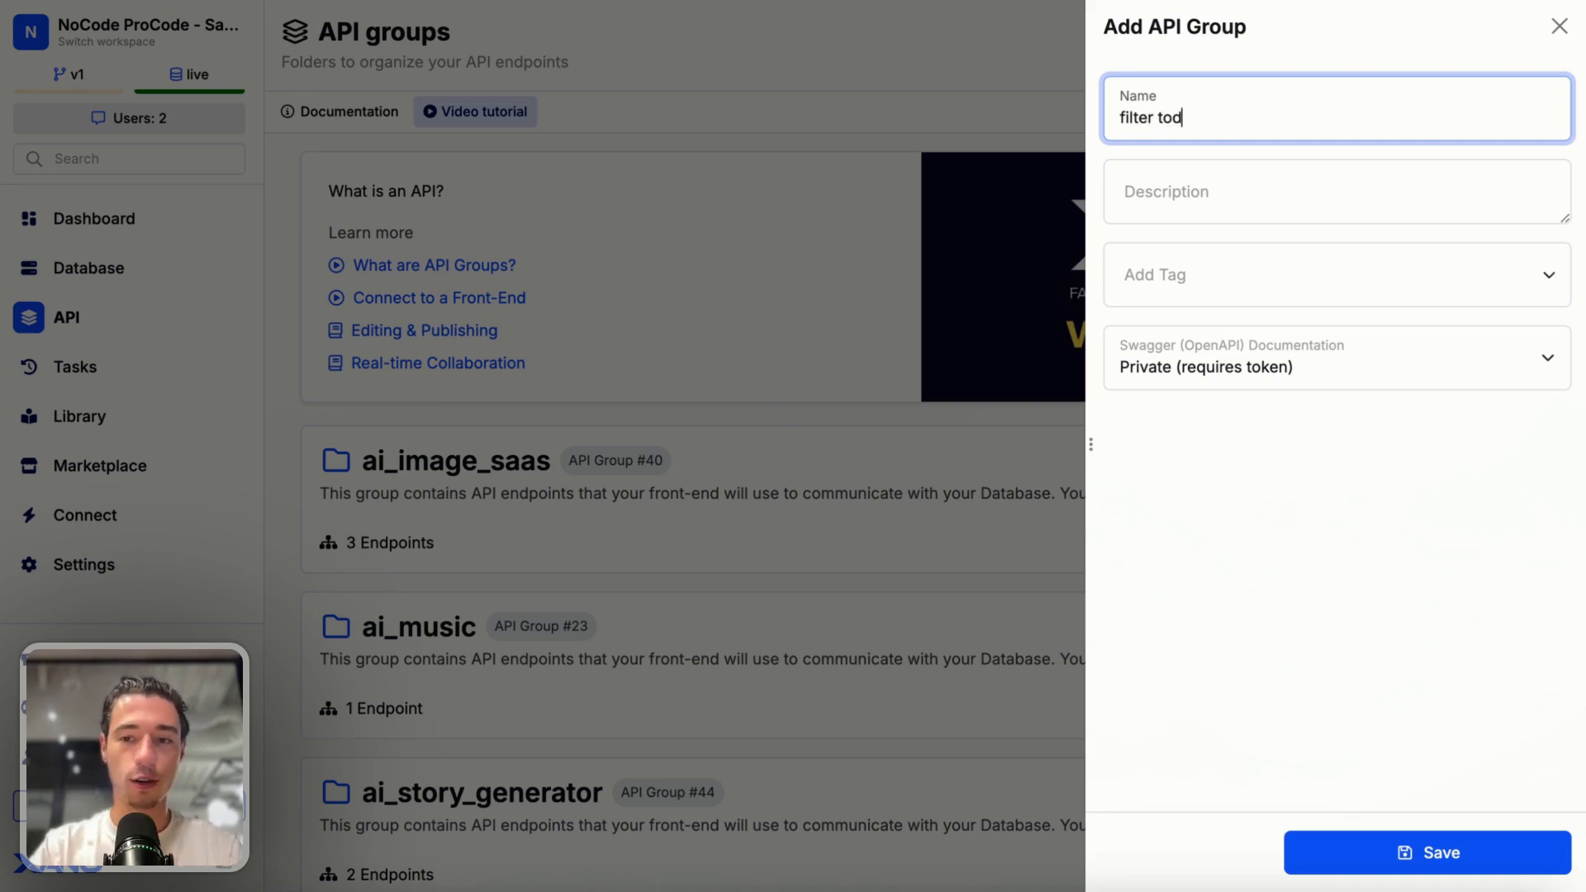
click(1397, 851)
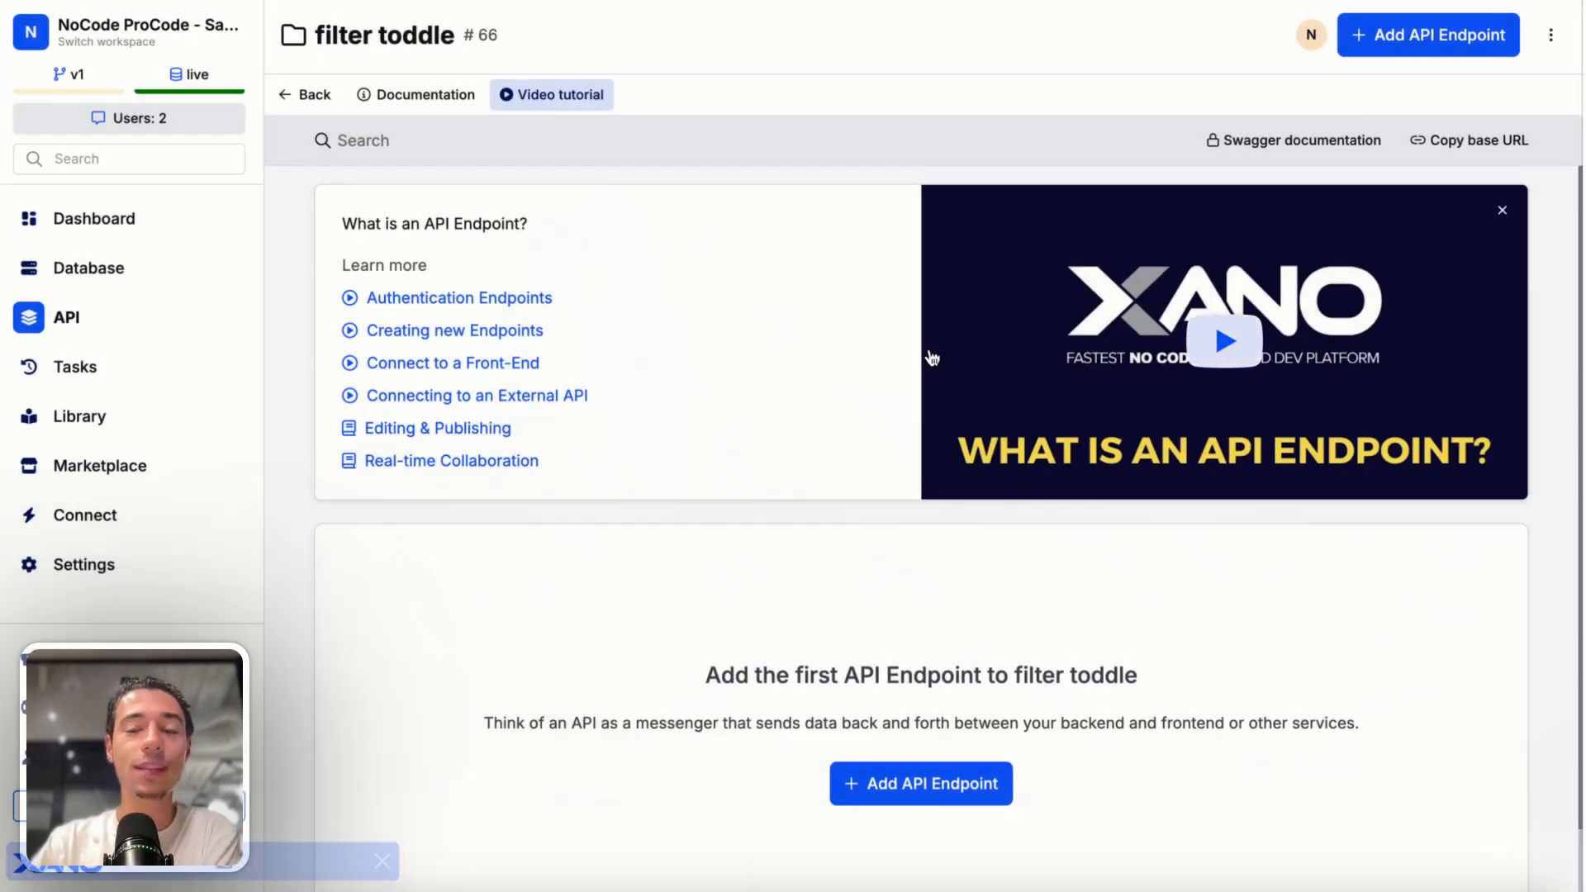
Add a custom GET endpoint named "get" to the filter toddle group with authentication disabled.
click(919, 793)
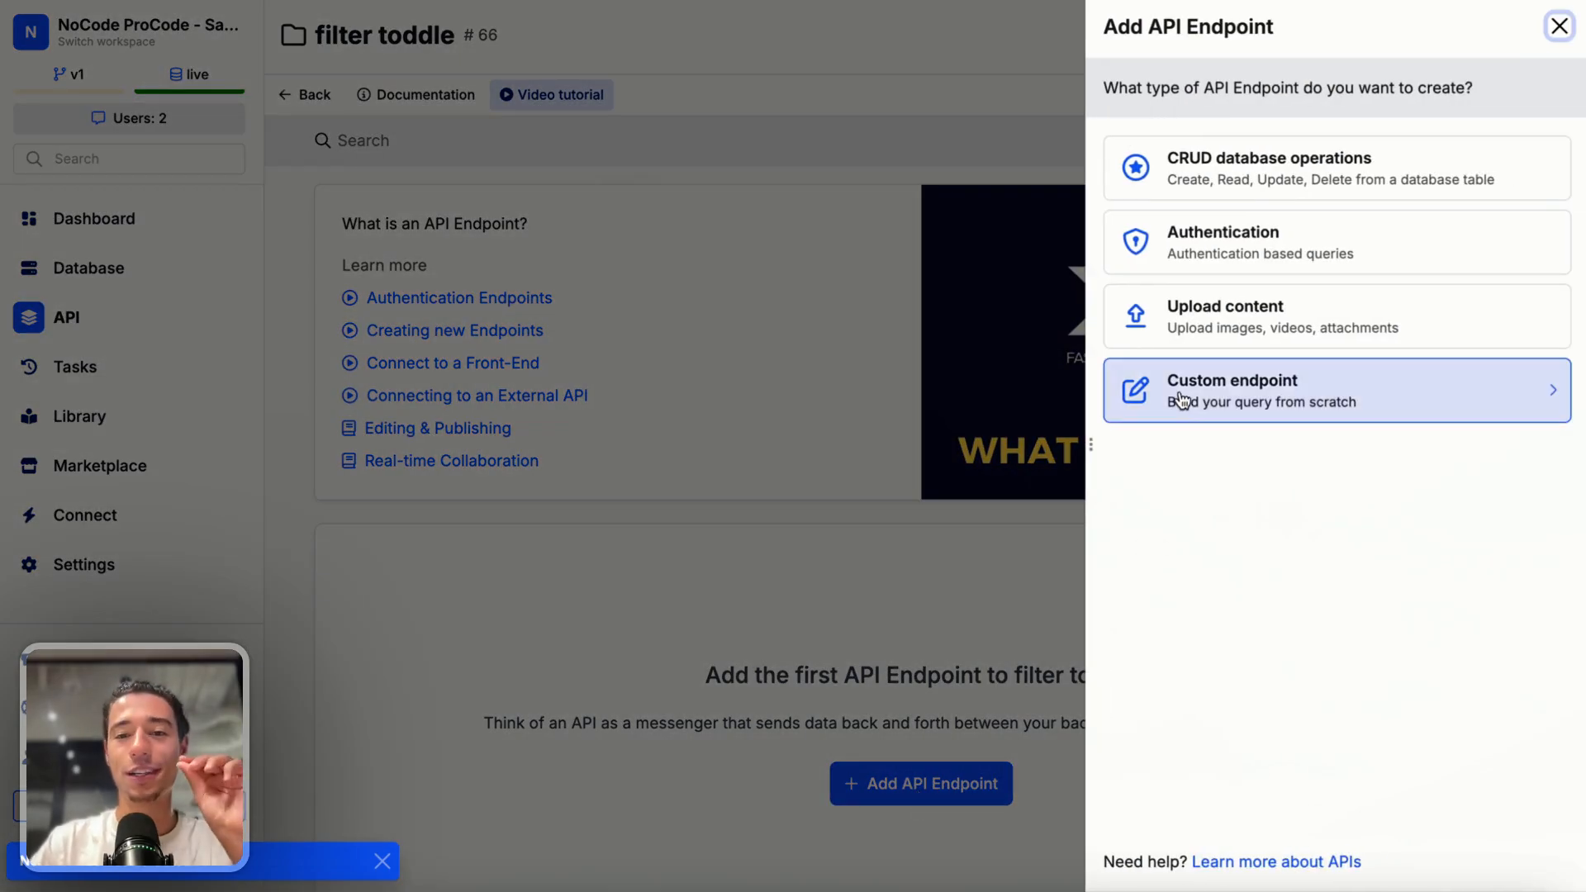
click(1181, 400)
click(1226, 190)
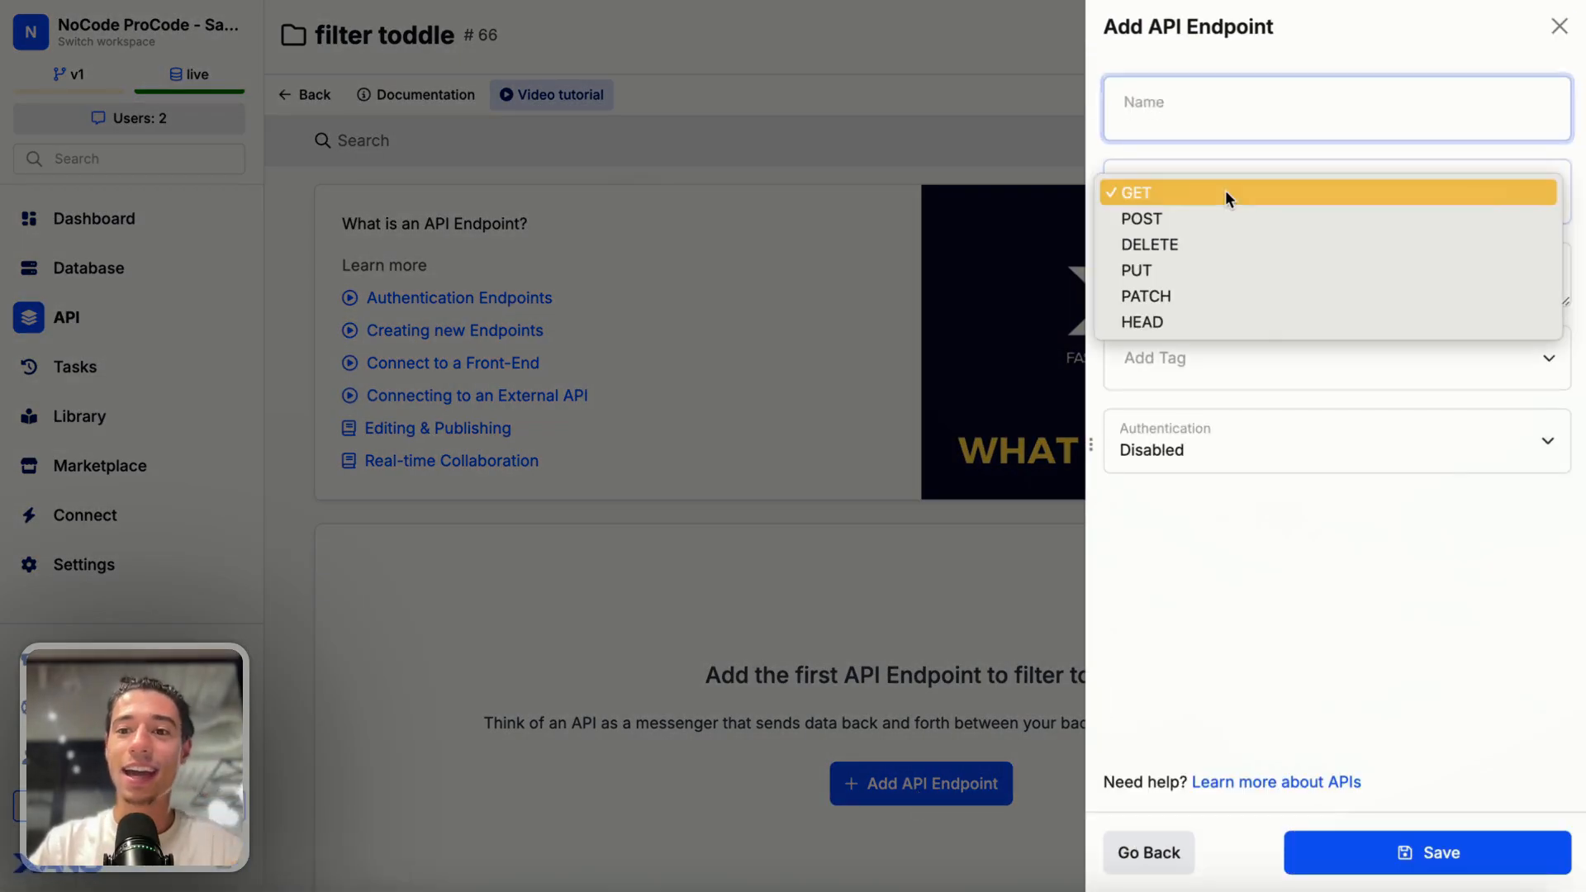
click(1216, 191)
click(1195, 103)
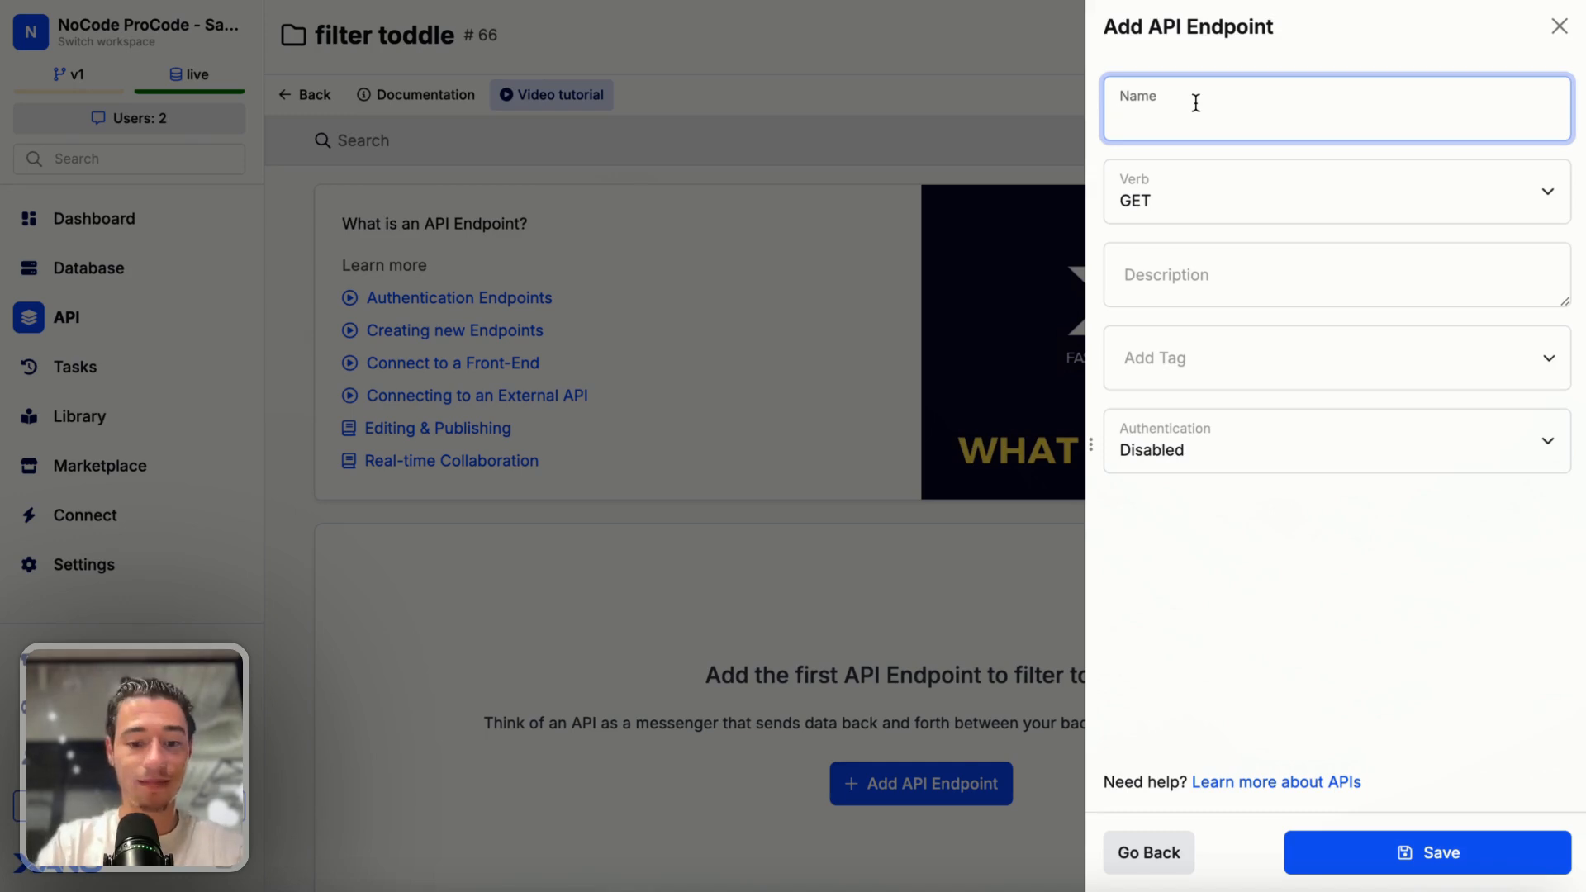
click(1376, 852)
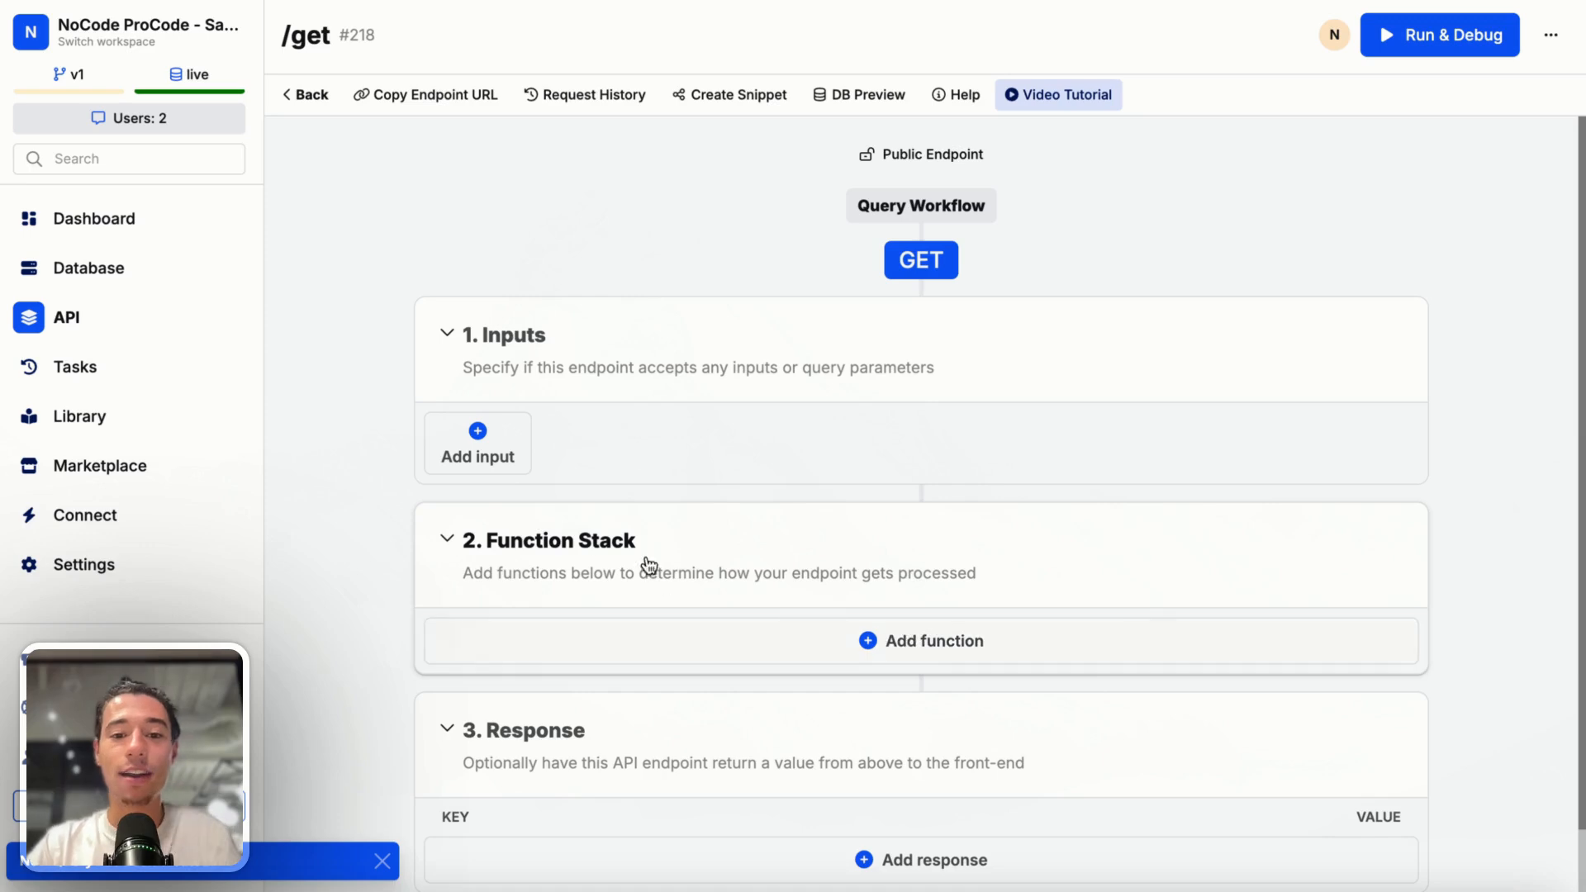
Add a Query All Records function on the items table to the endpoint's function stack and save it.
click(872, 637)
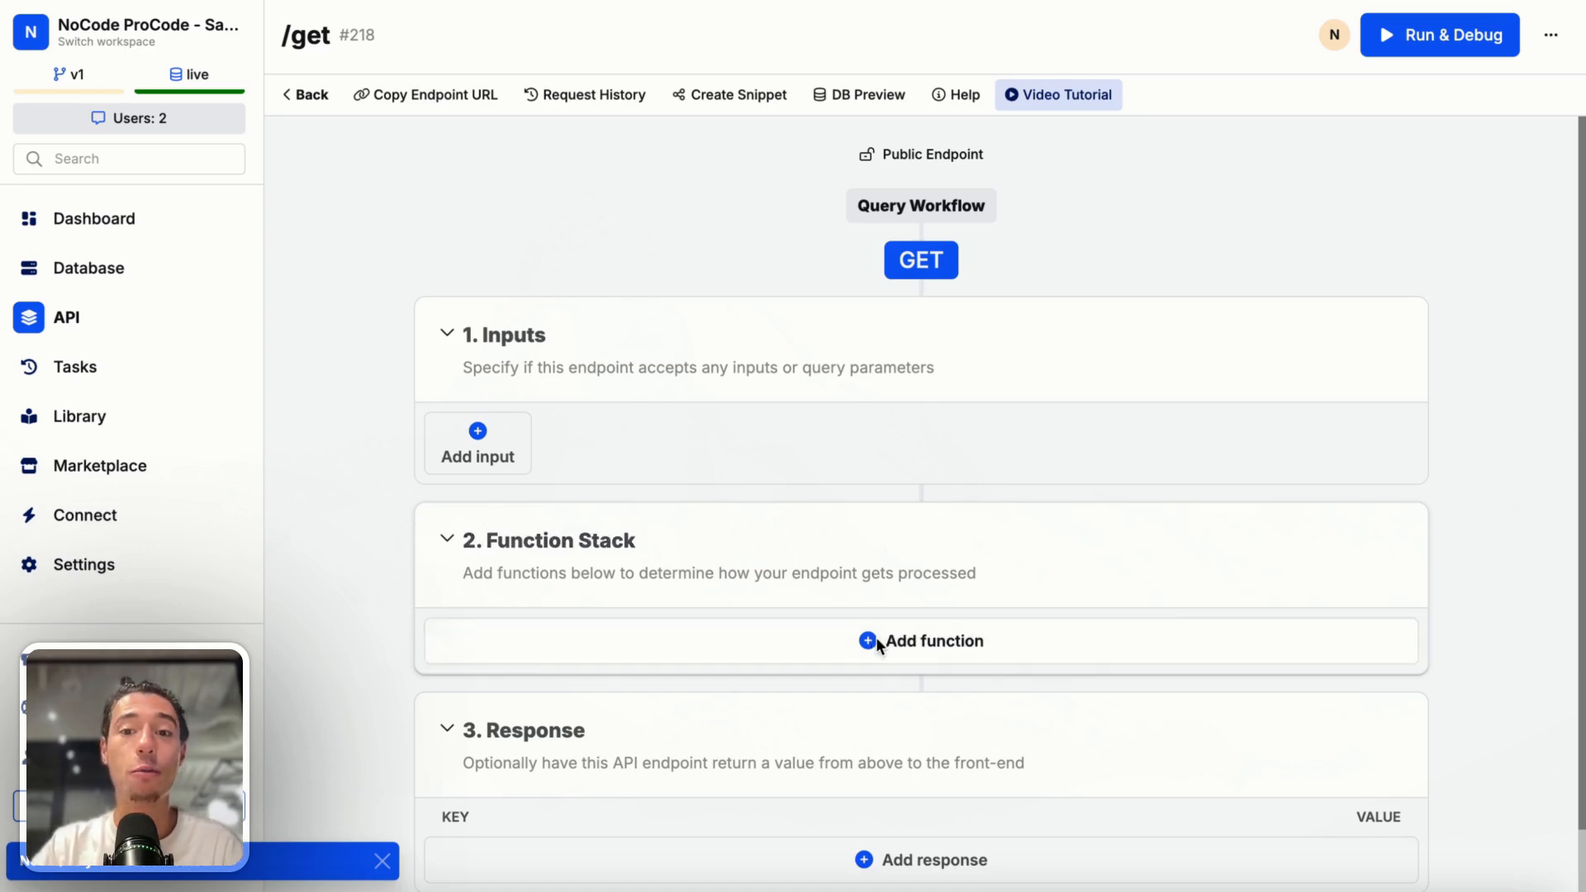
click(929, 89)
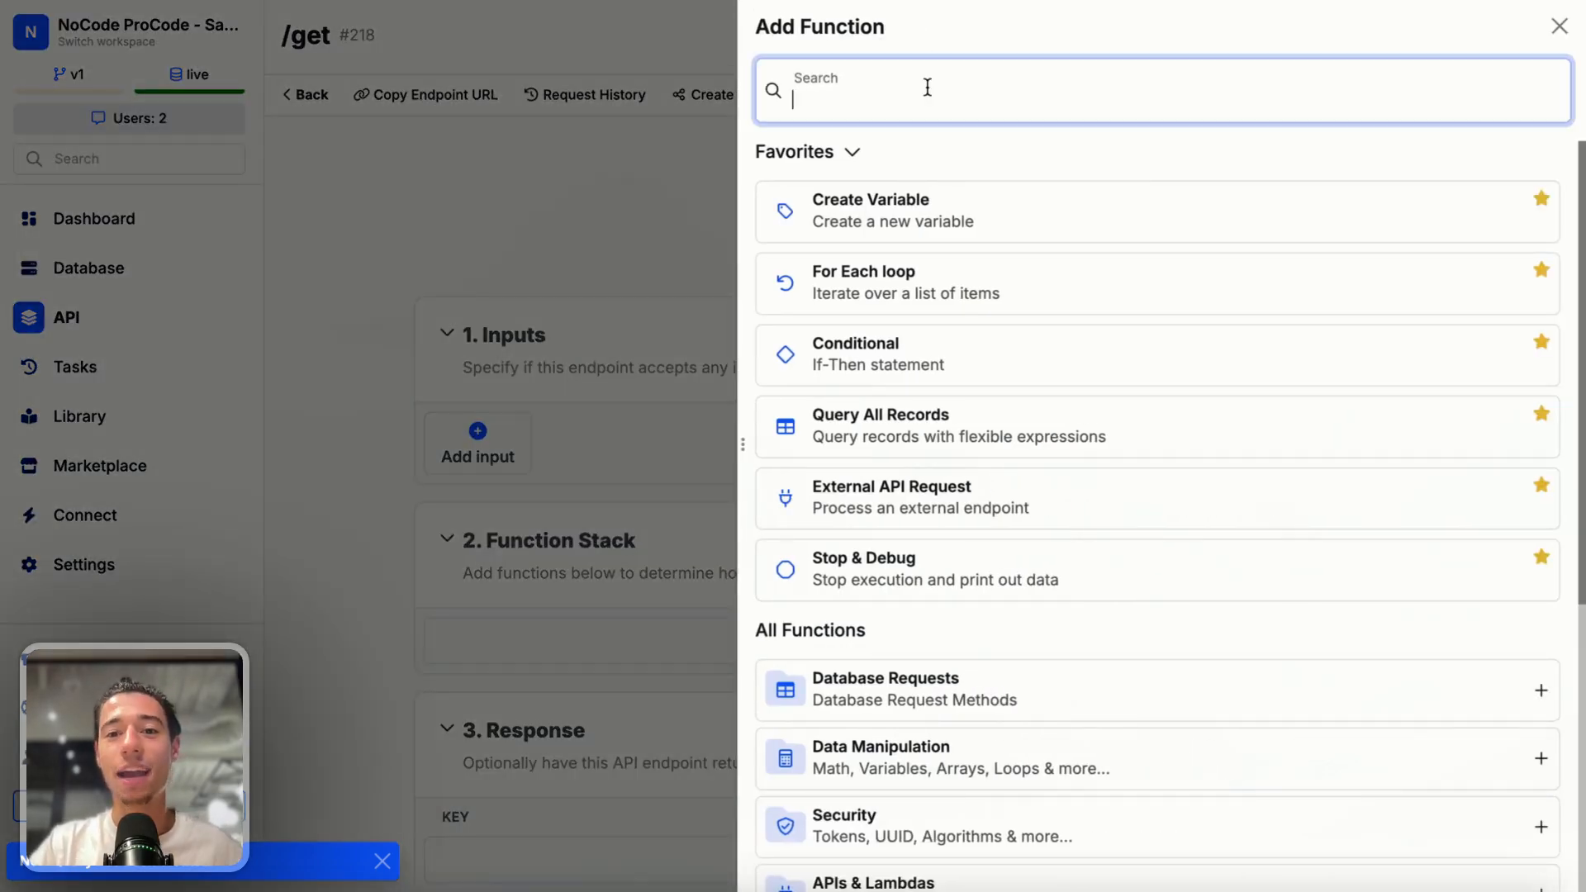
text(query)
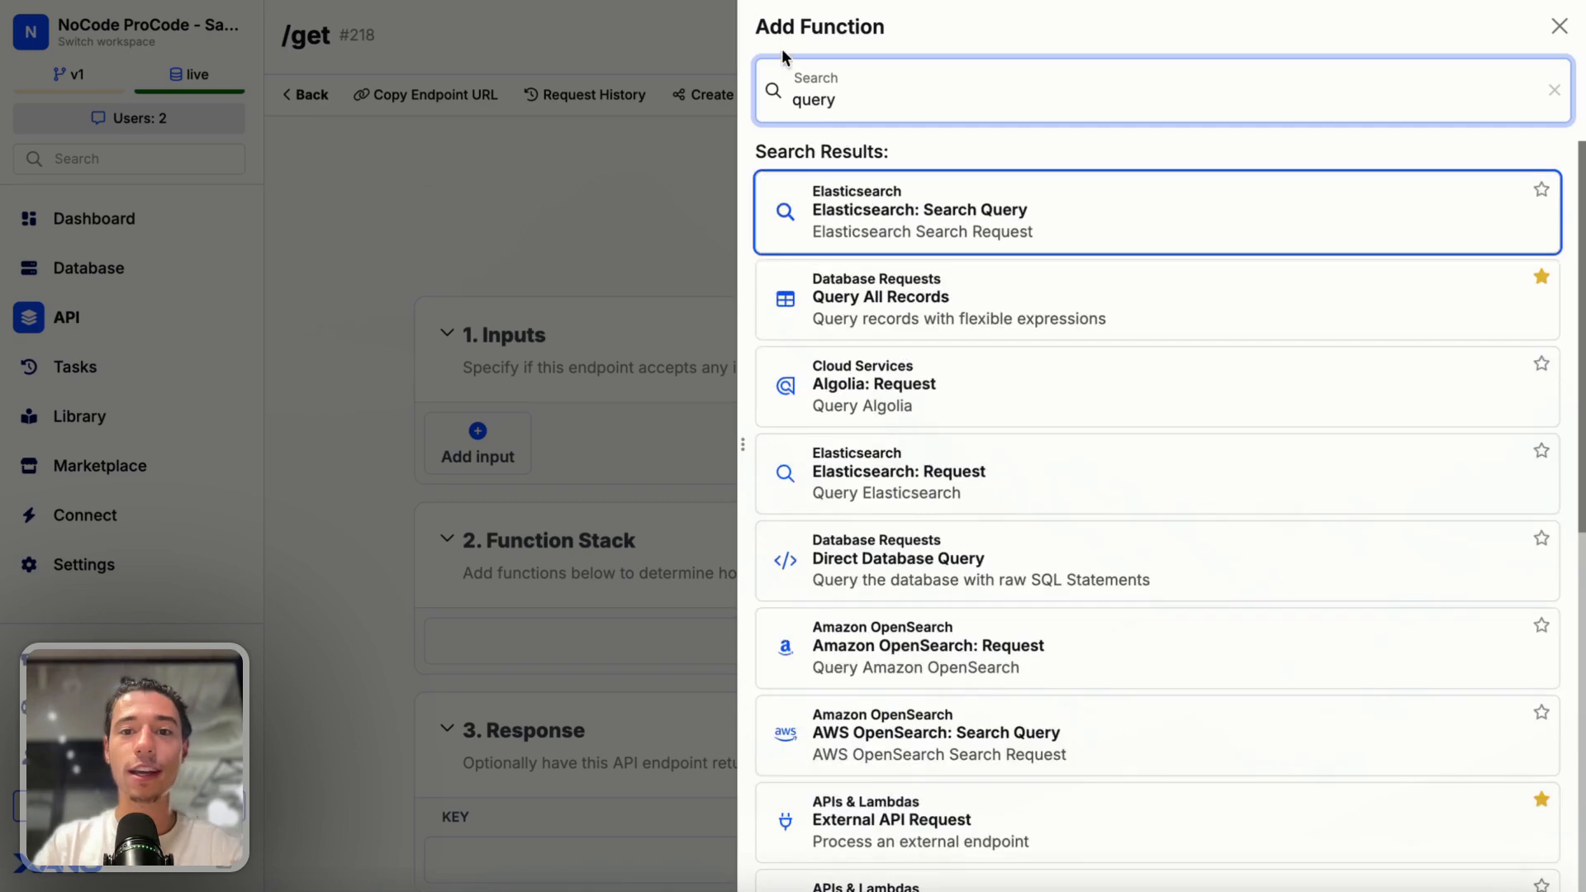
click(976, 317)
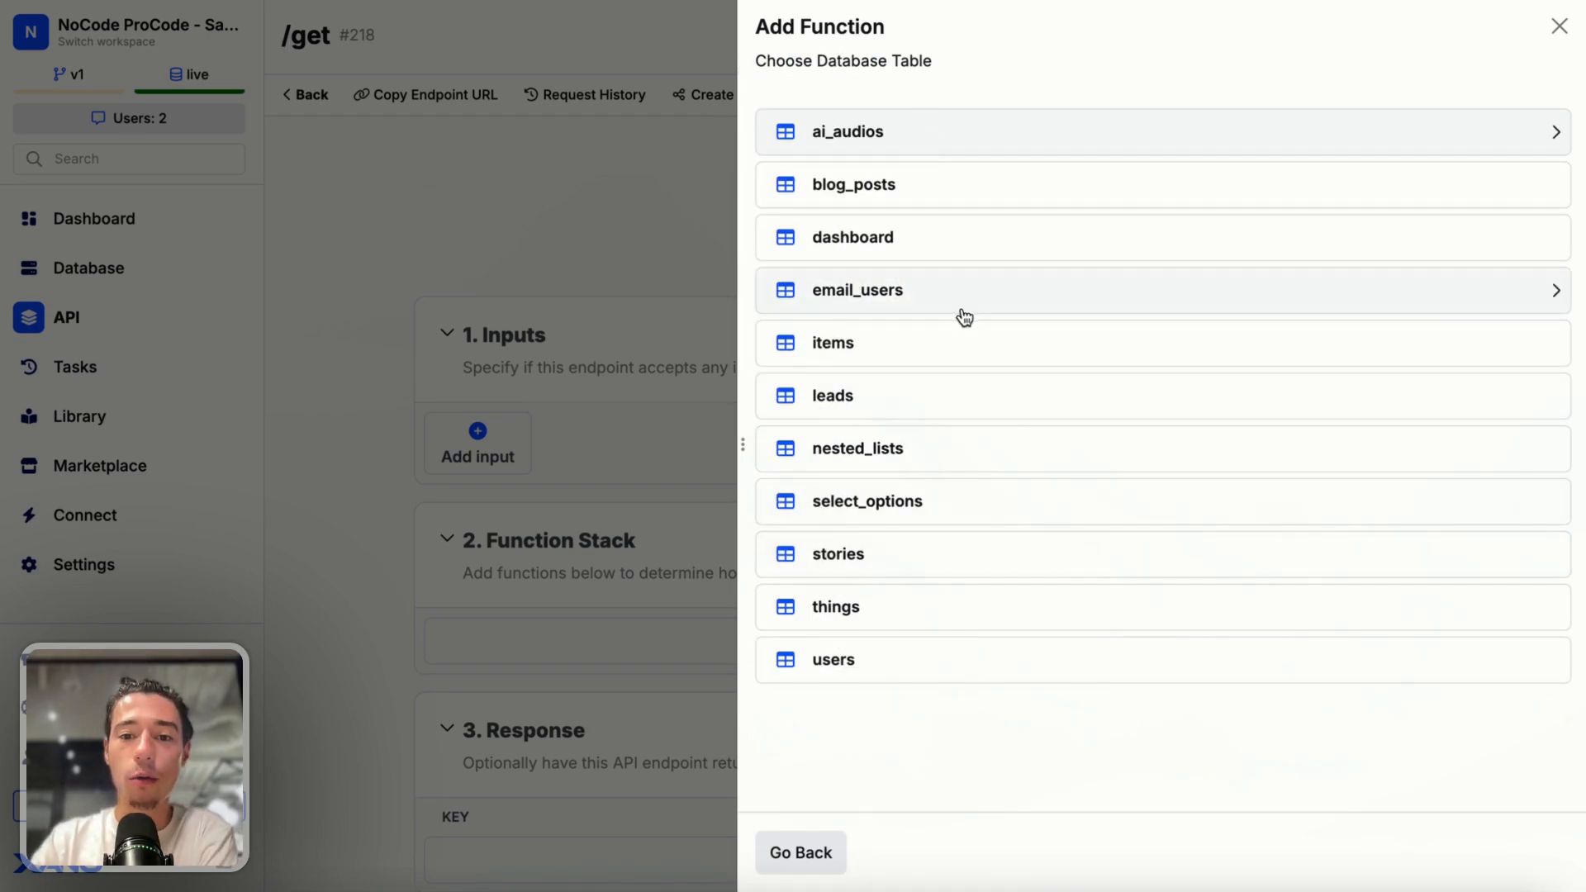
click(881, 343)
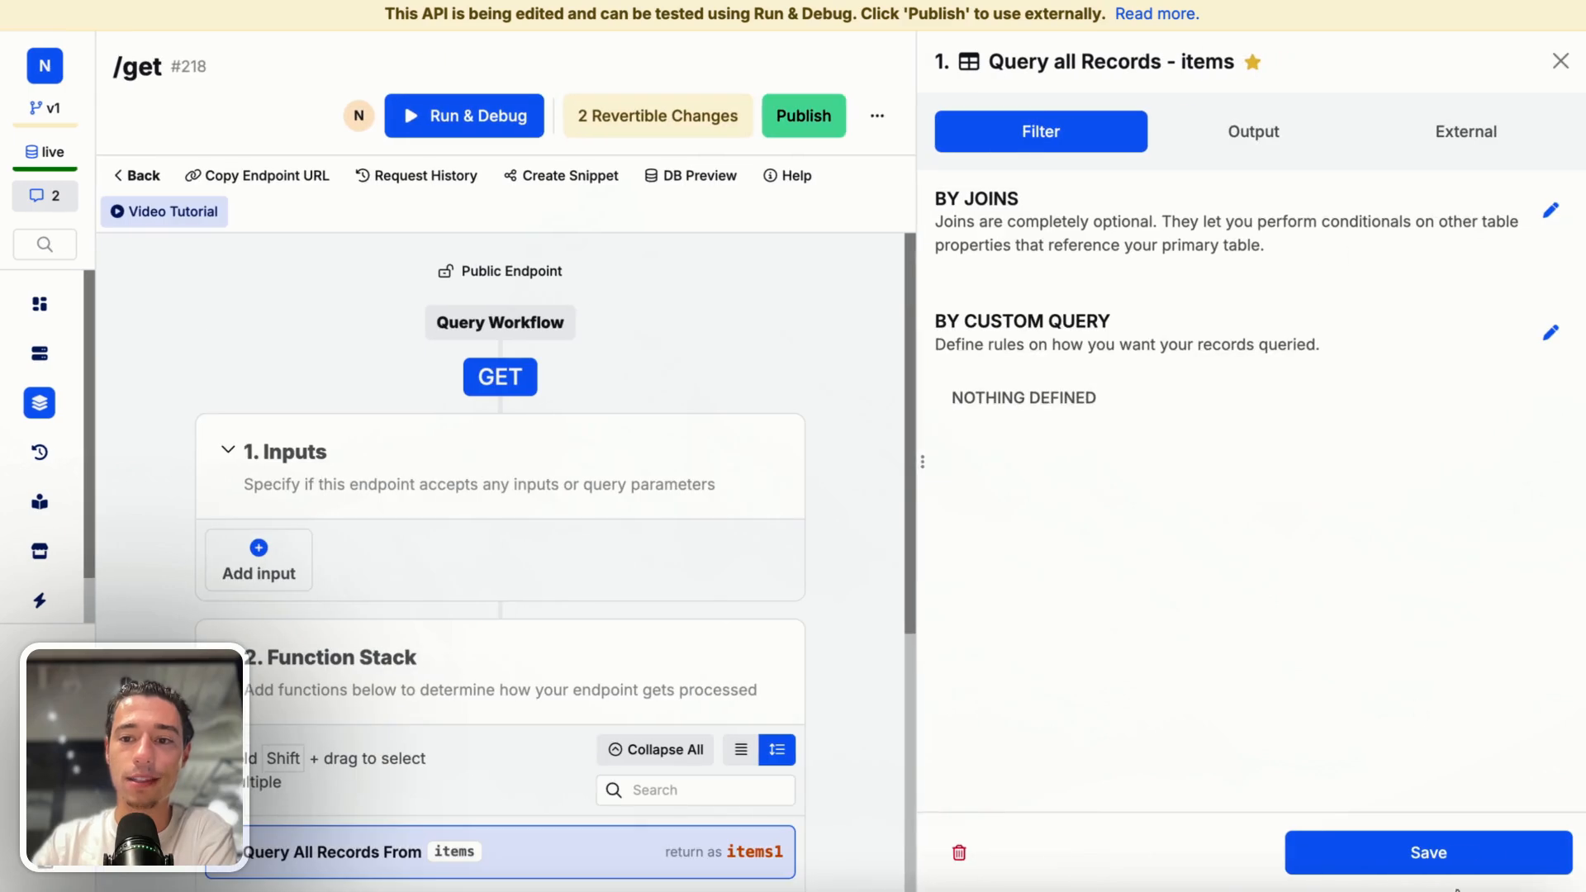
click(1388, 860)
Test-run the endpoint and review the returned item records, including their active values.
click(1156, 72)
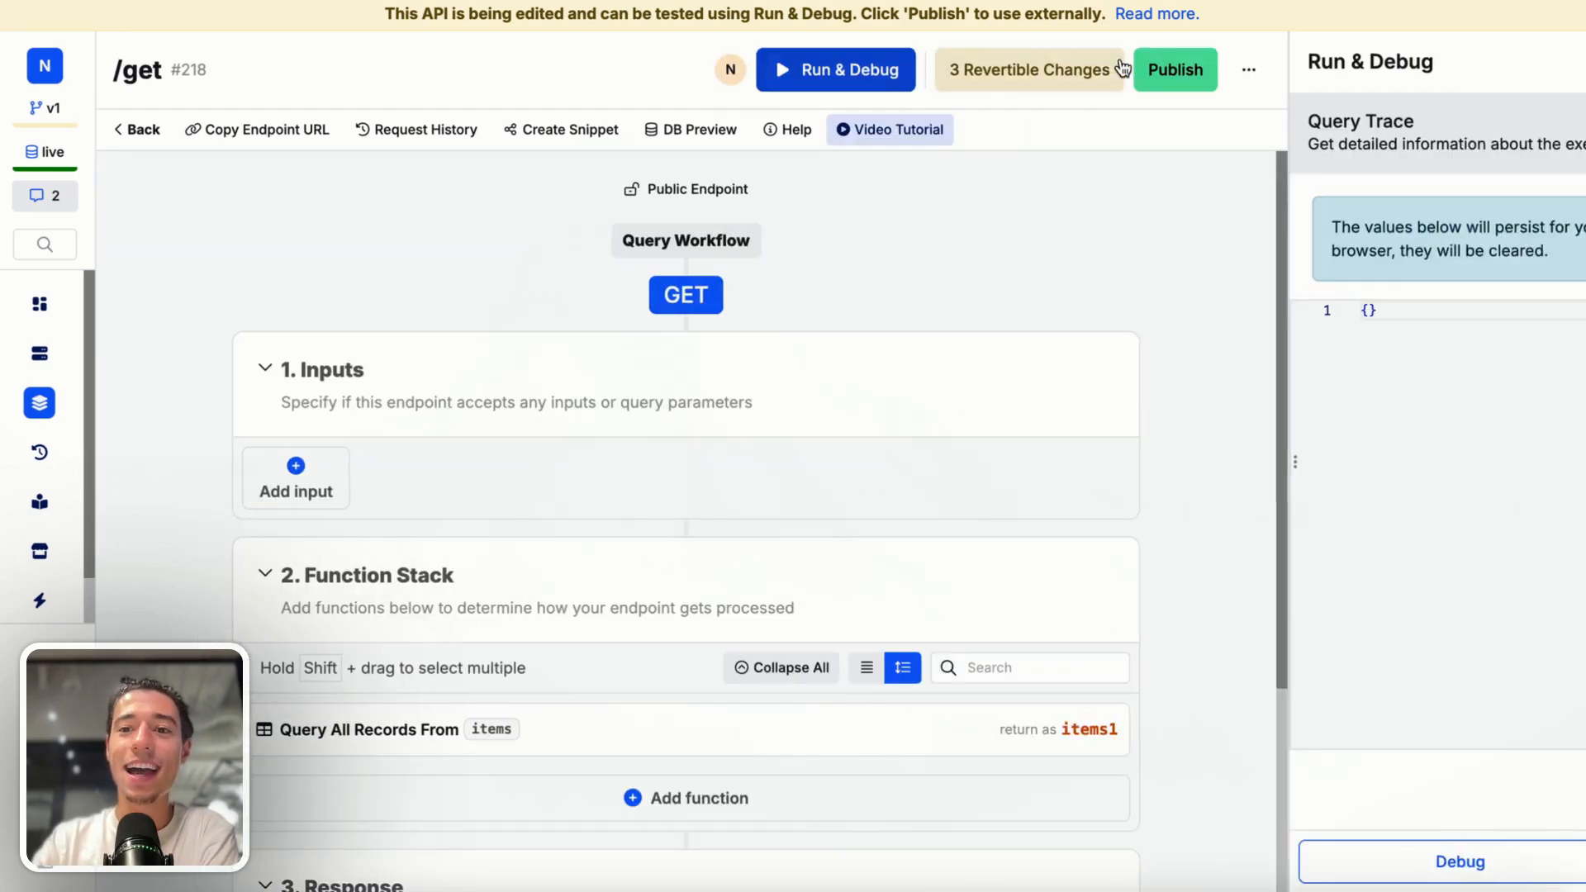
click(1297, 862)
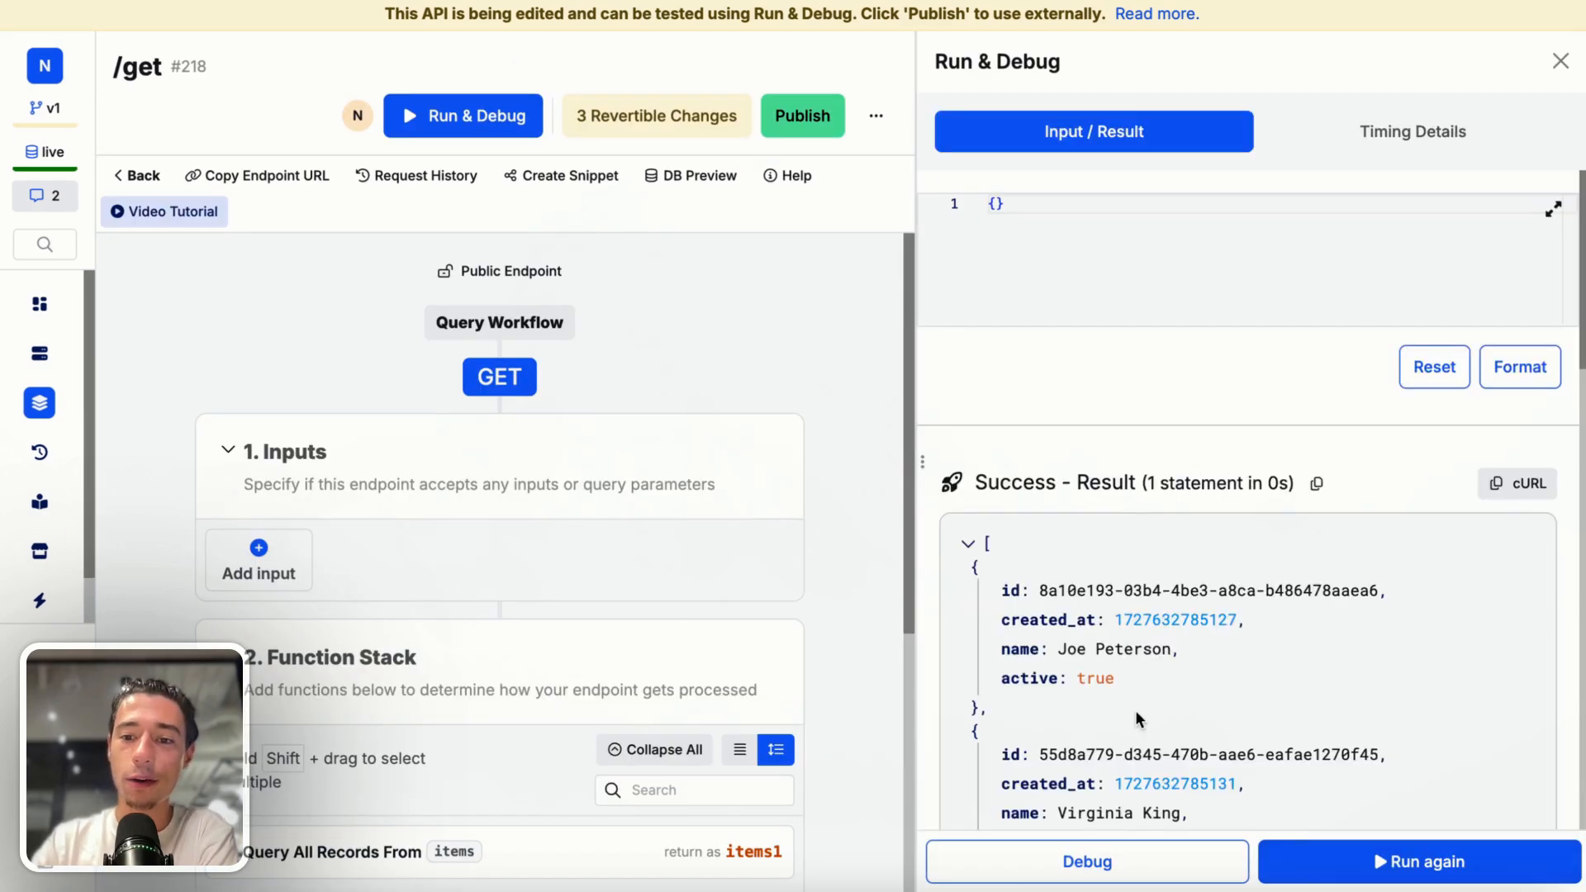
scroll(1135, 711, down, 2)
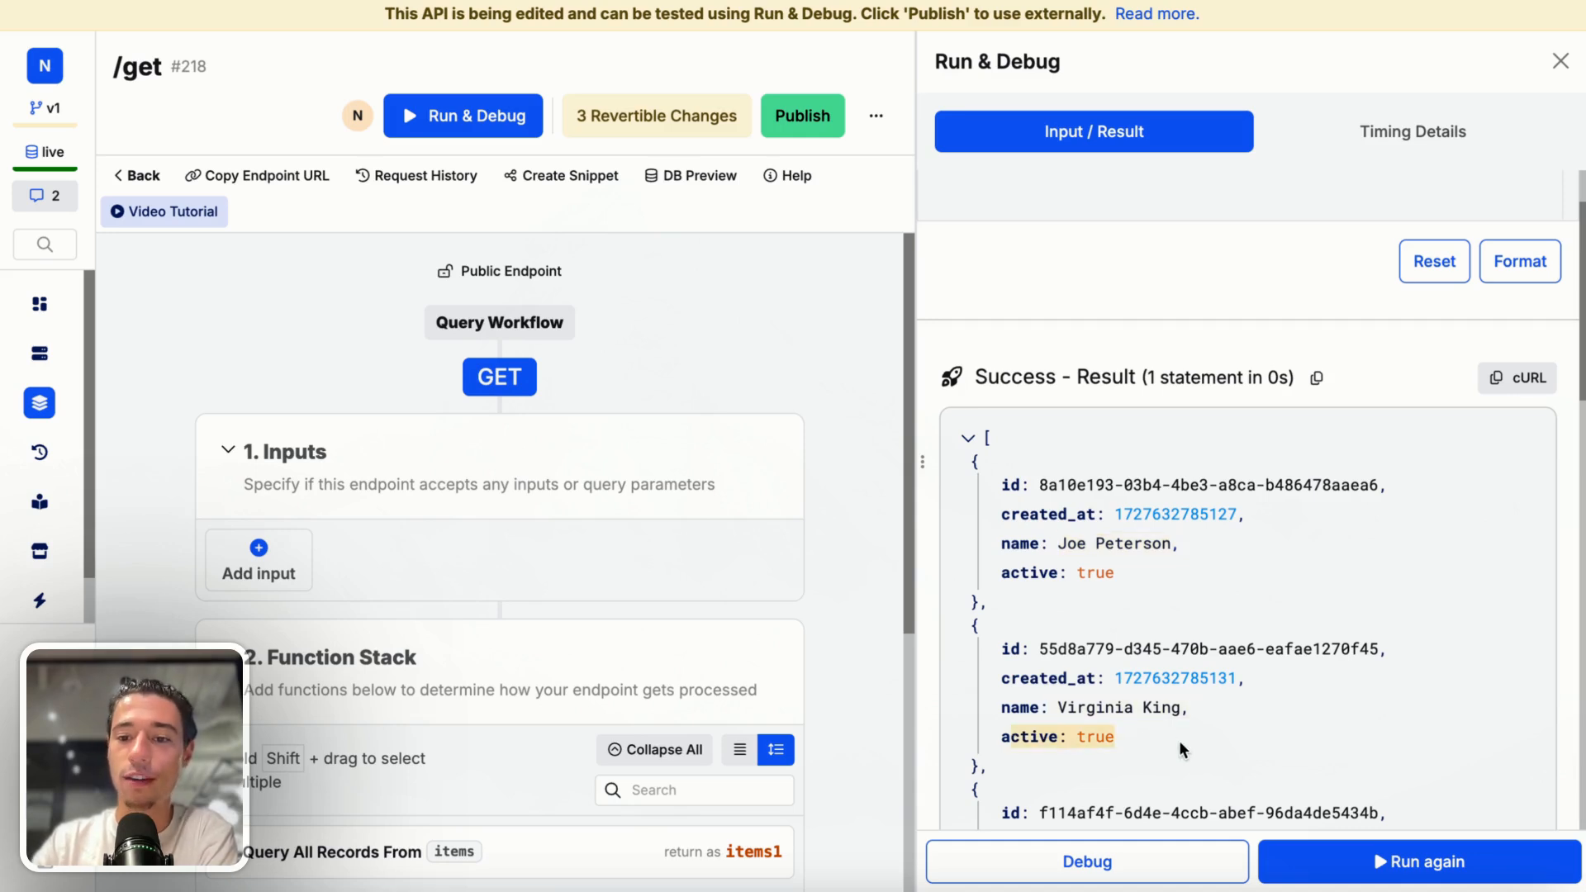
scroll(1151, 663, down, 3)
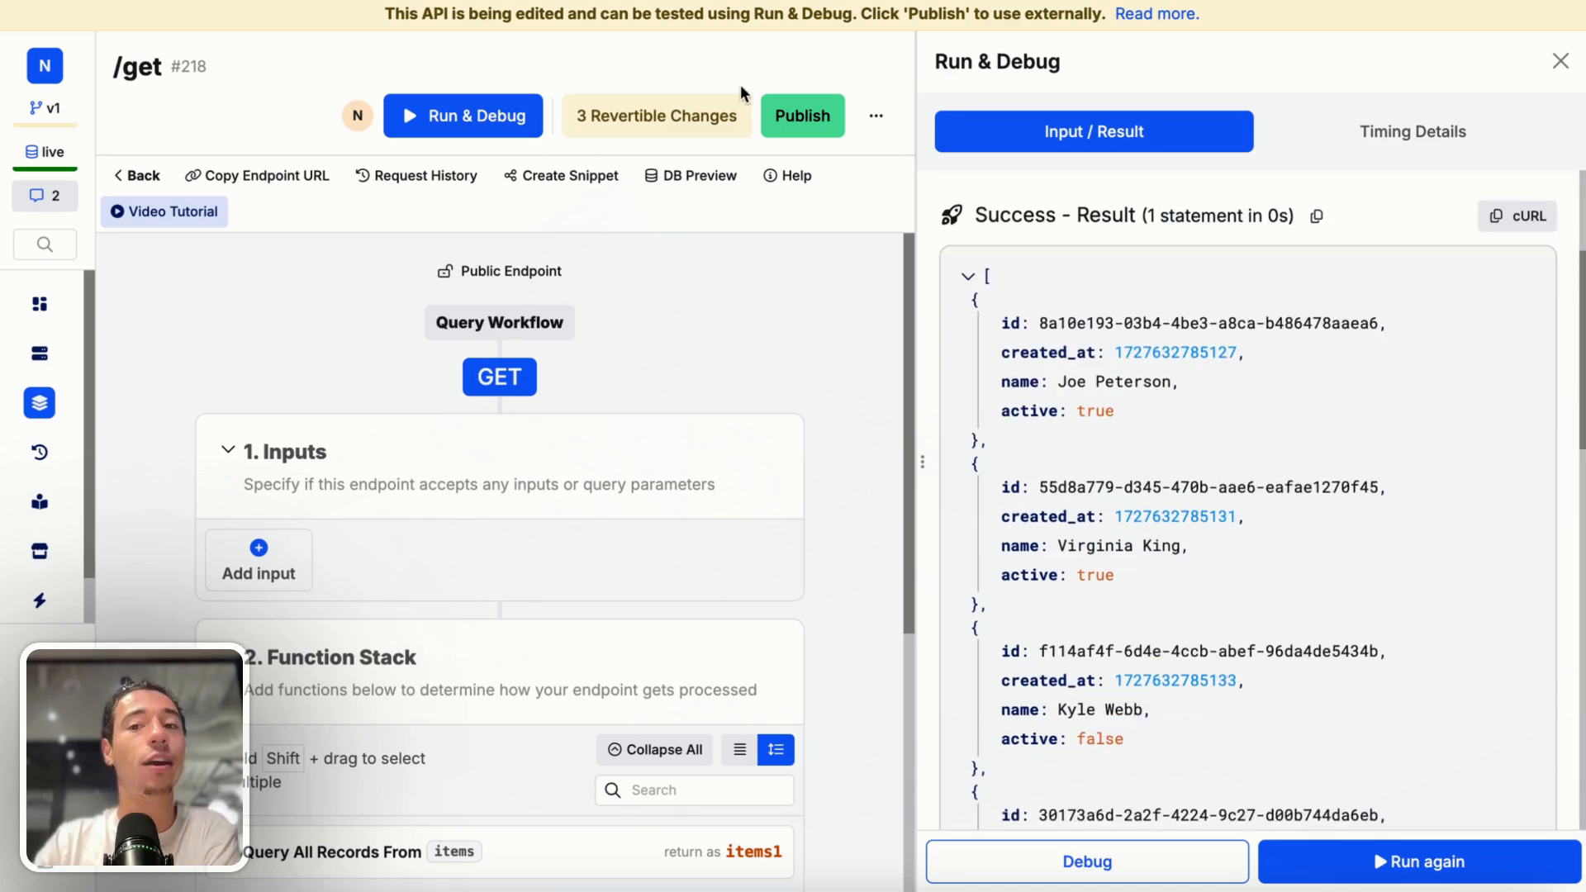
click(1561, 58)
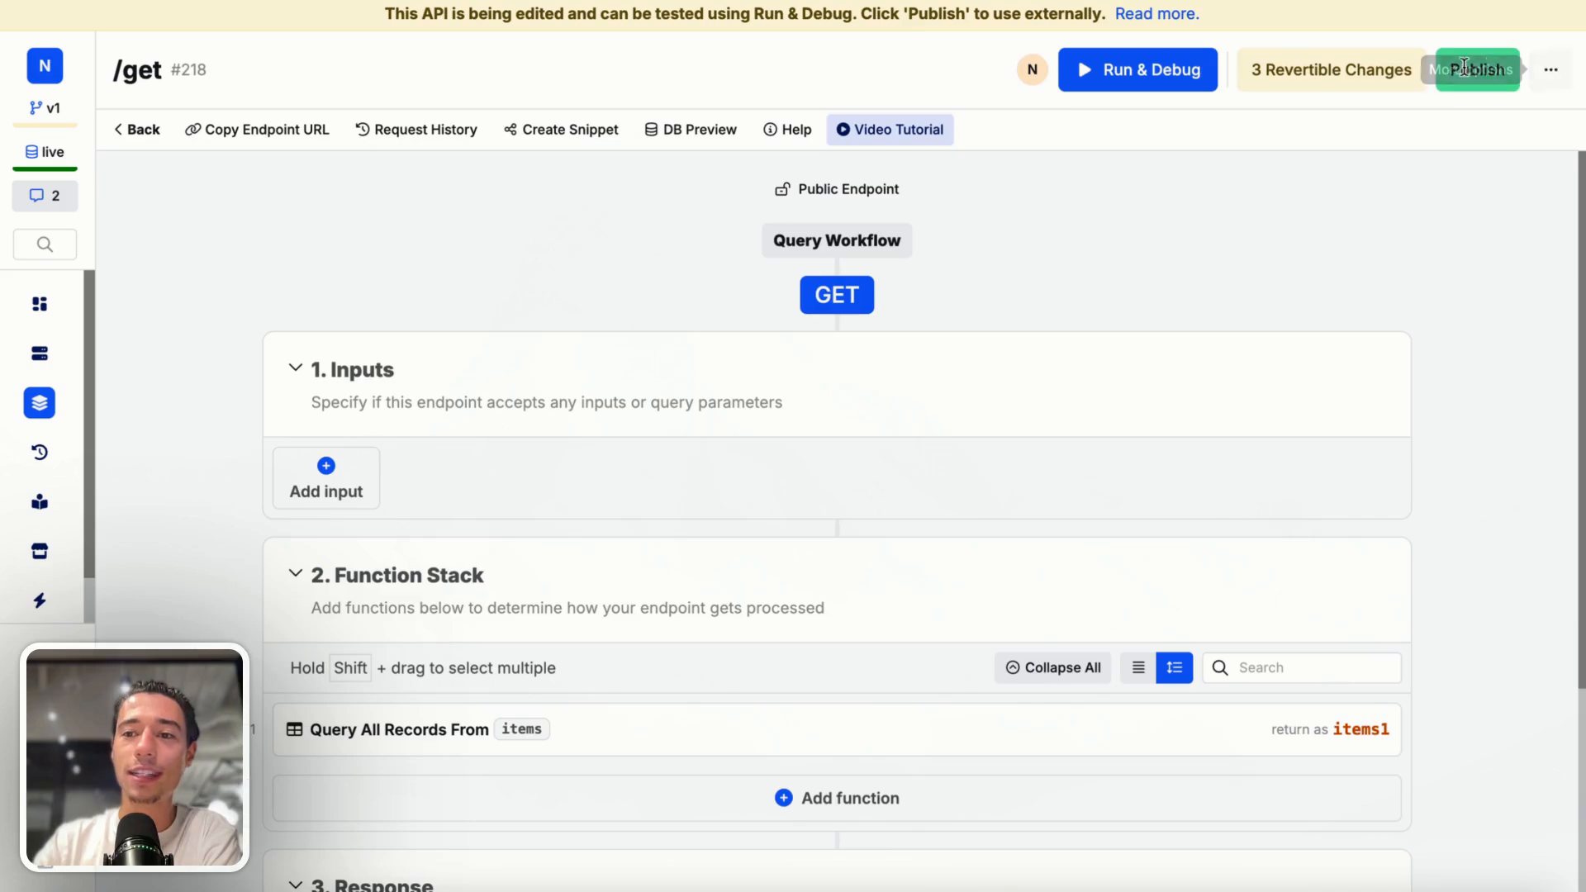
Publish the get endpoint and copy its endpoint URL.
click(1475, 67)
click(1508, 869)
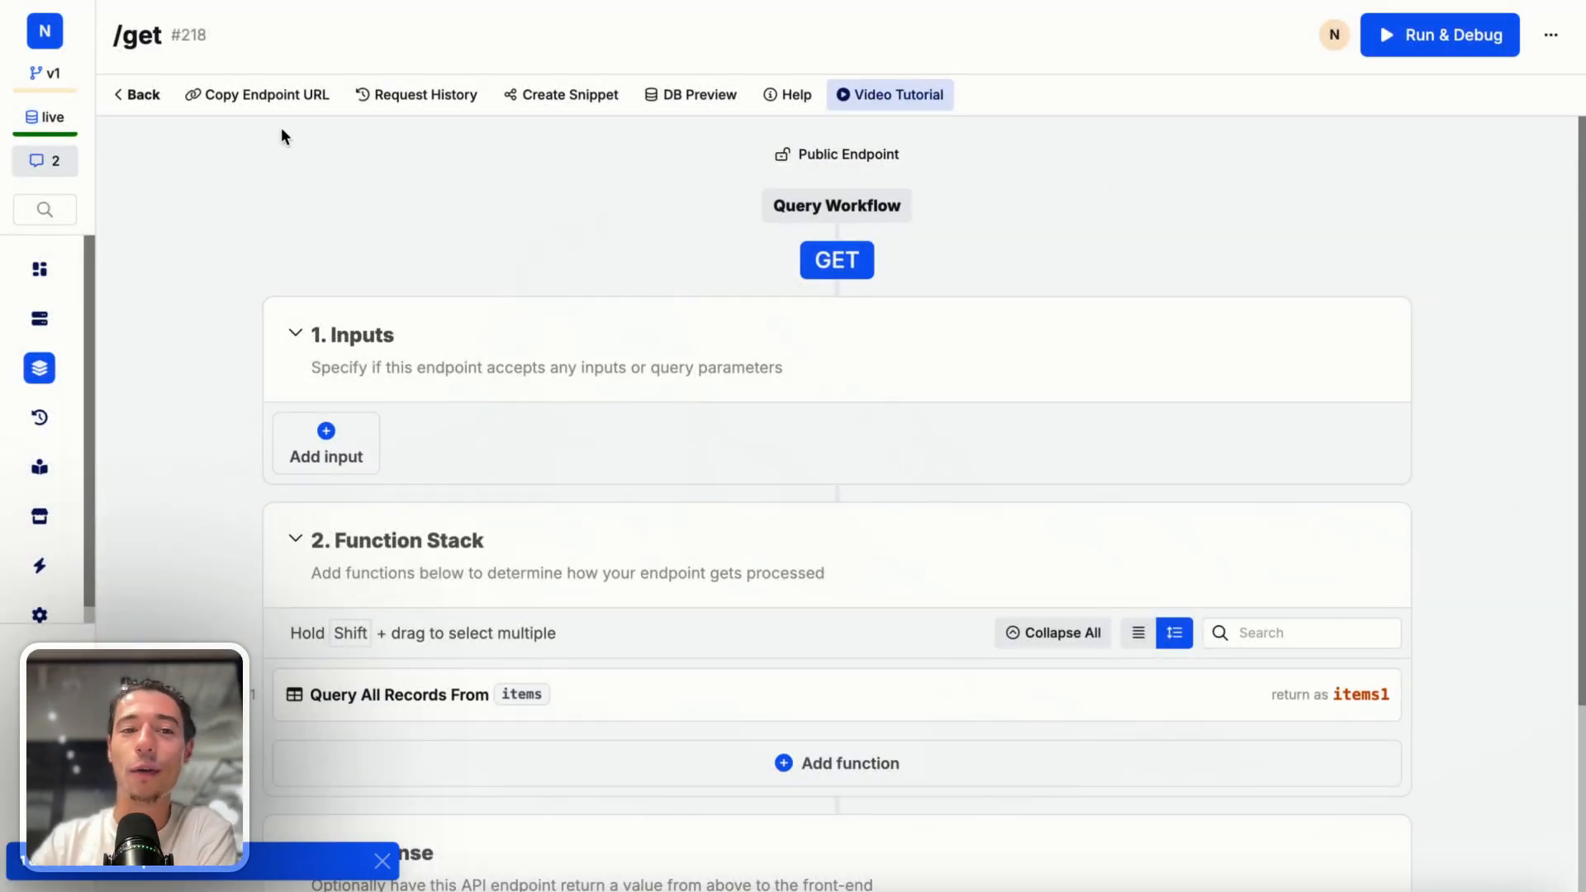
click(266, 98)
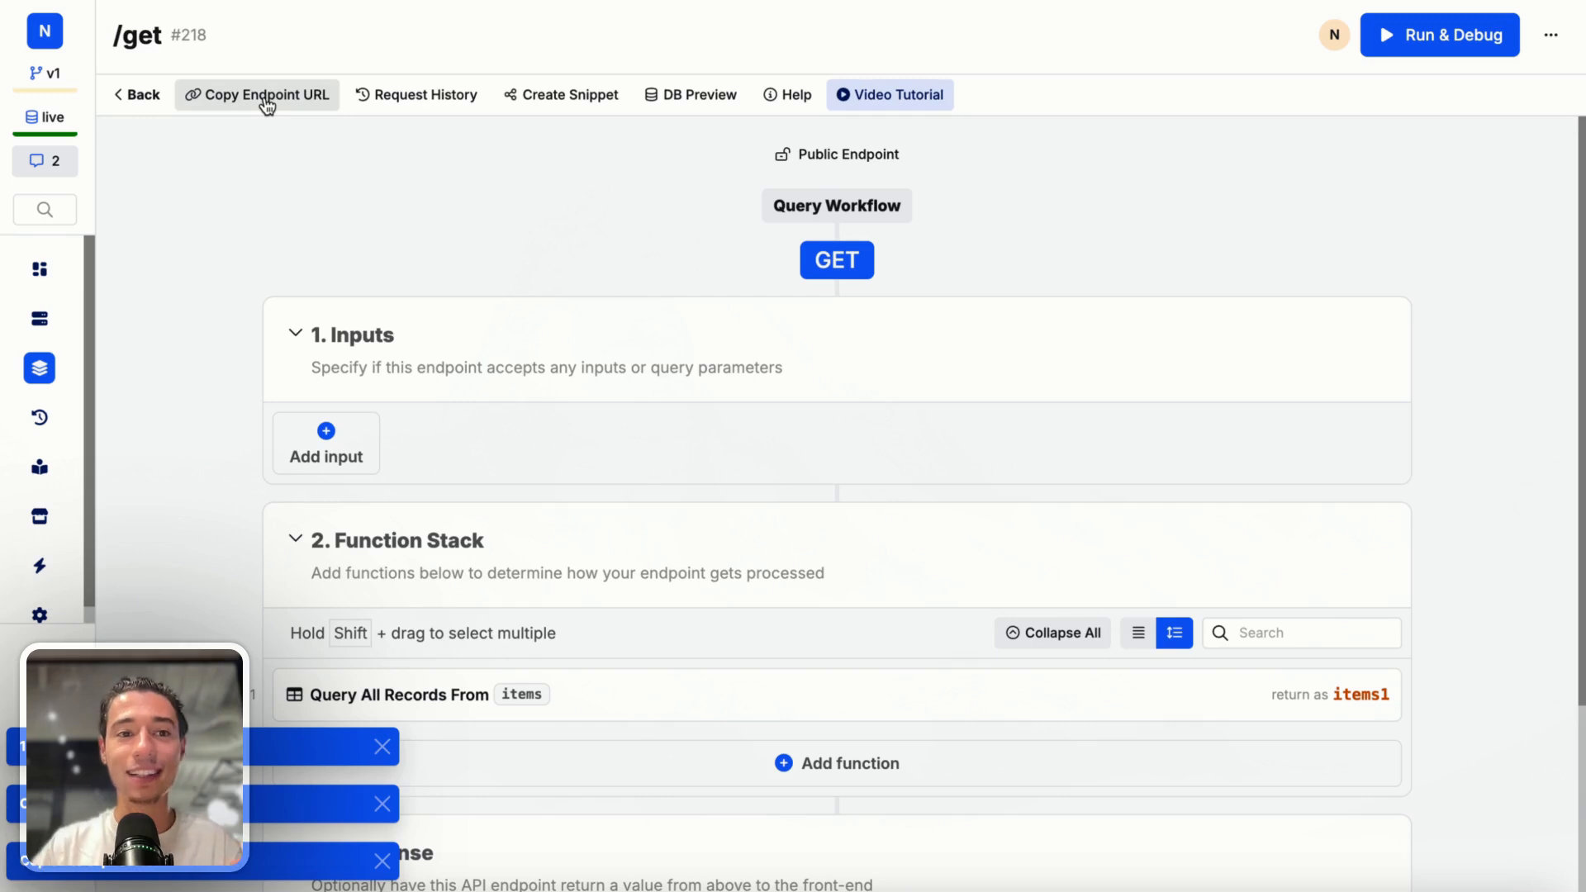
Switch to the toddle editor and add an API request named "items" to HomePage.
mouse_move(52, 124)
click(123, 120)
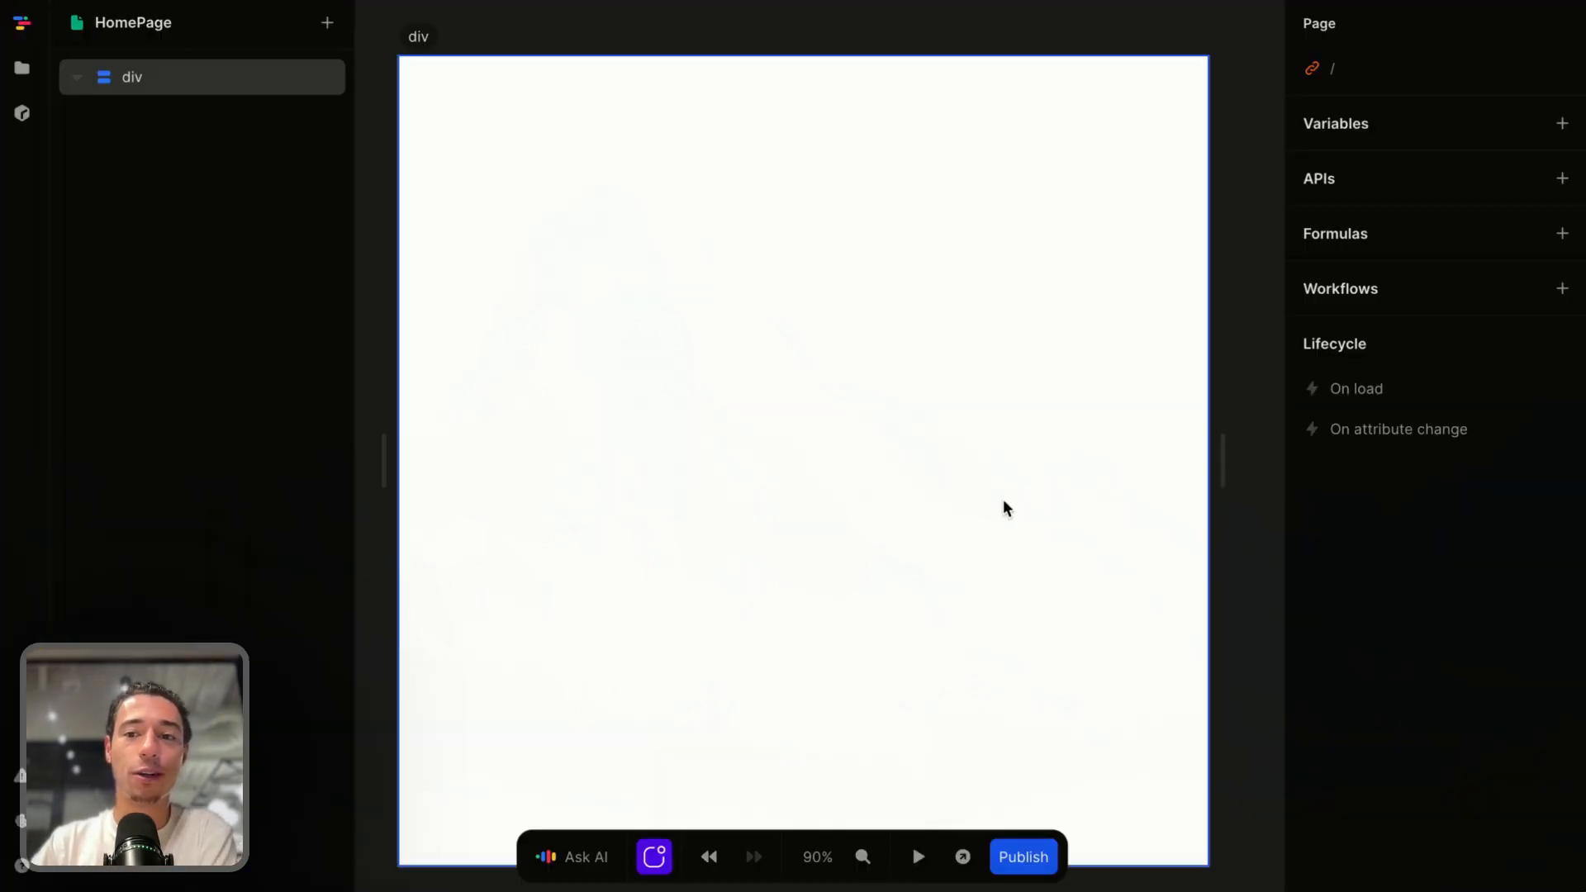
click(1560, 178)
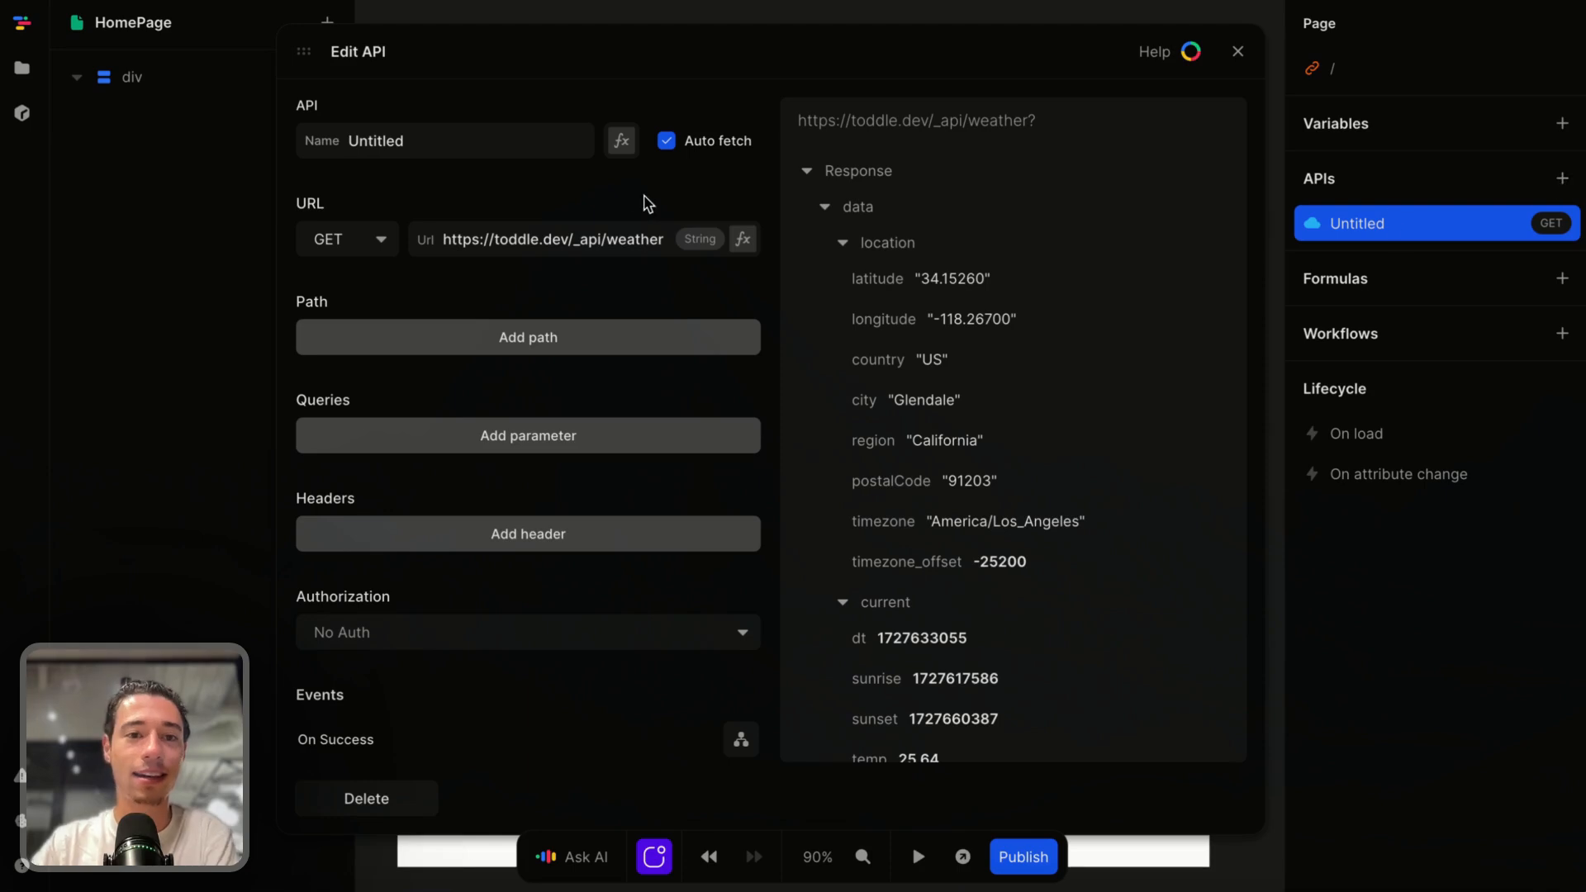
click(477, 136)
key(BackSpace)
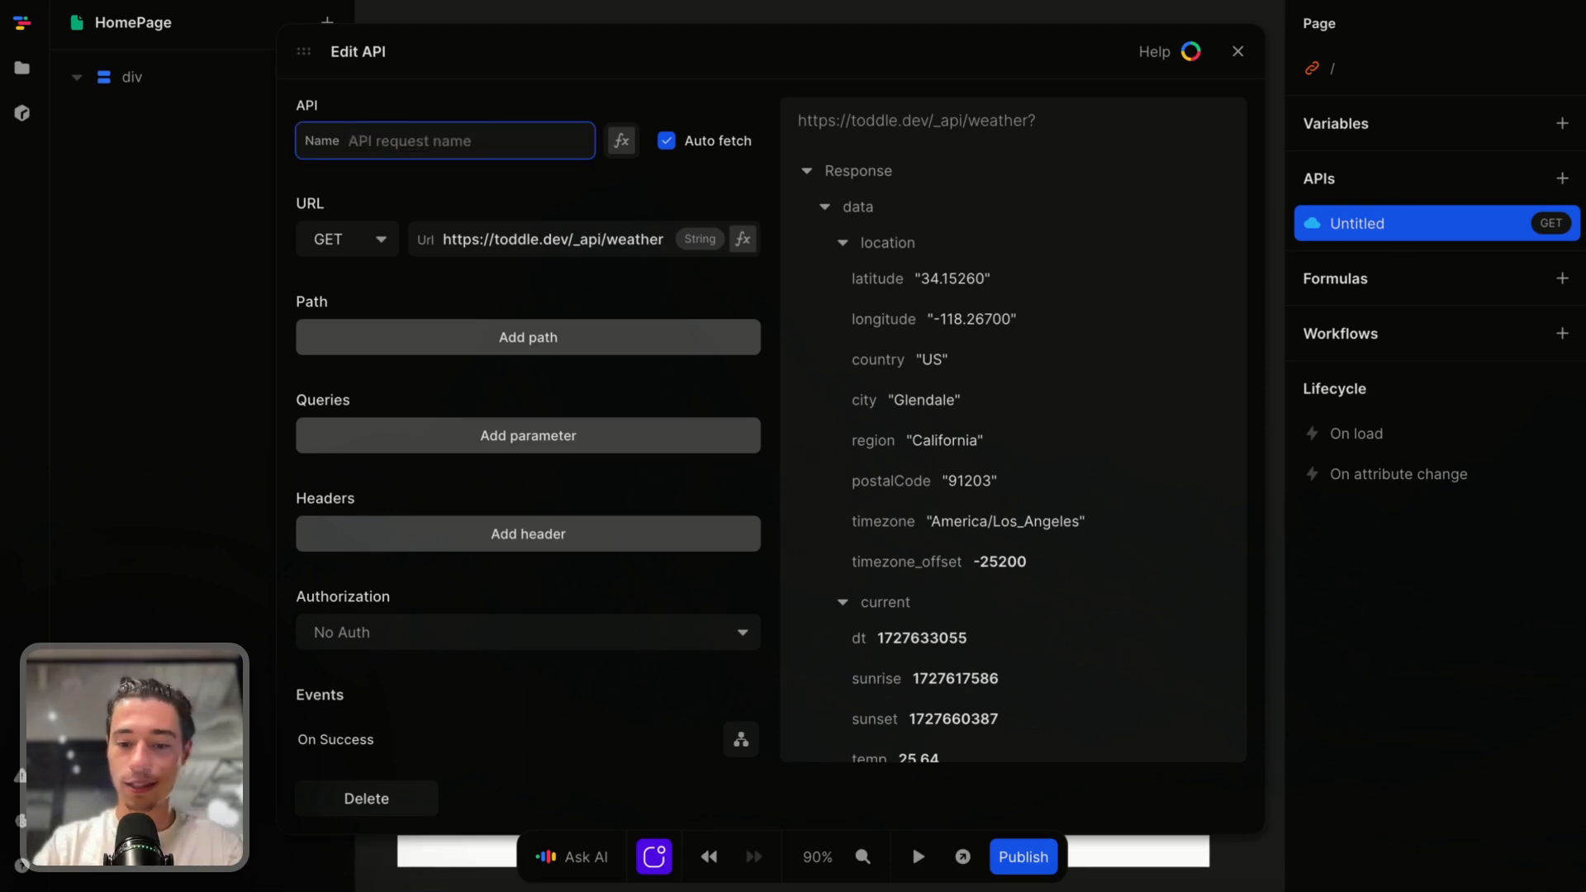
text(items)
click(559, 88)
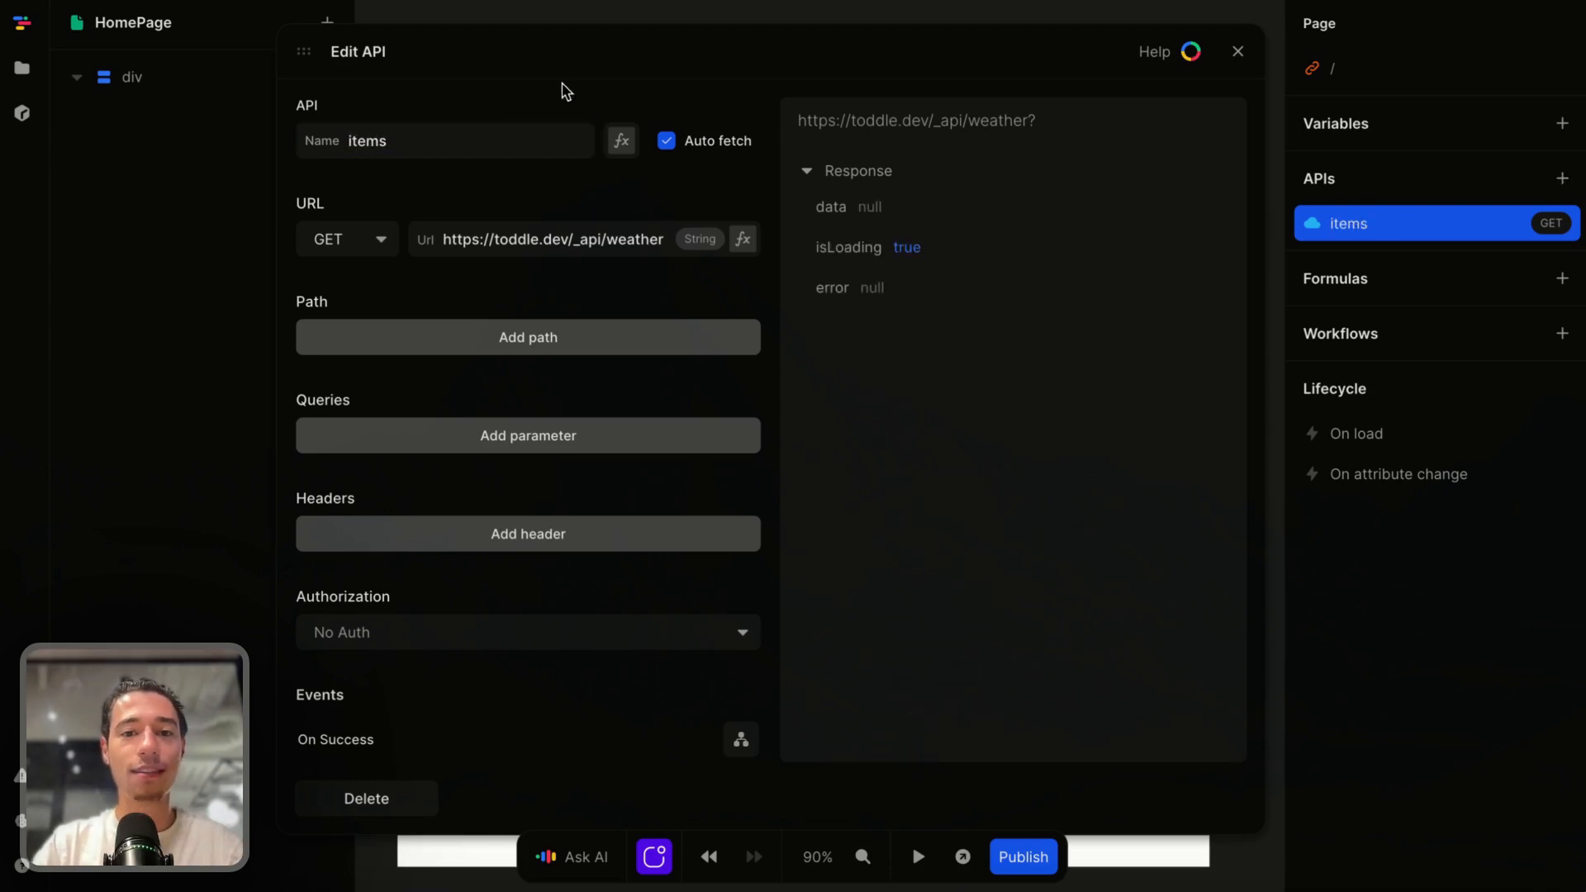
click(549, 237)
key(BackSpace)
text(https://cloud.nocodeprocode.com/api:Kf9oncve/get)
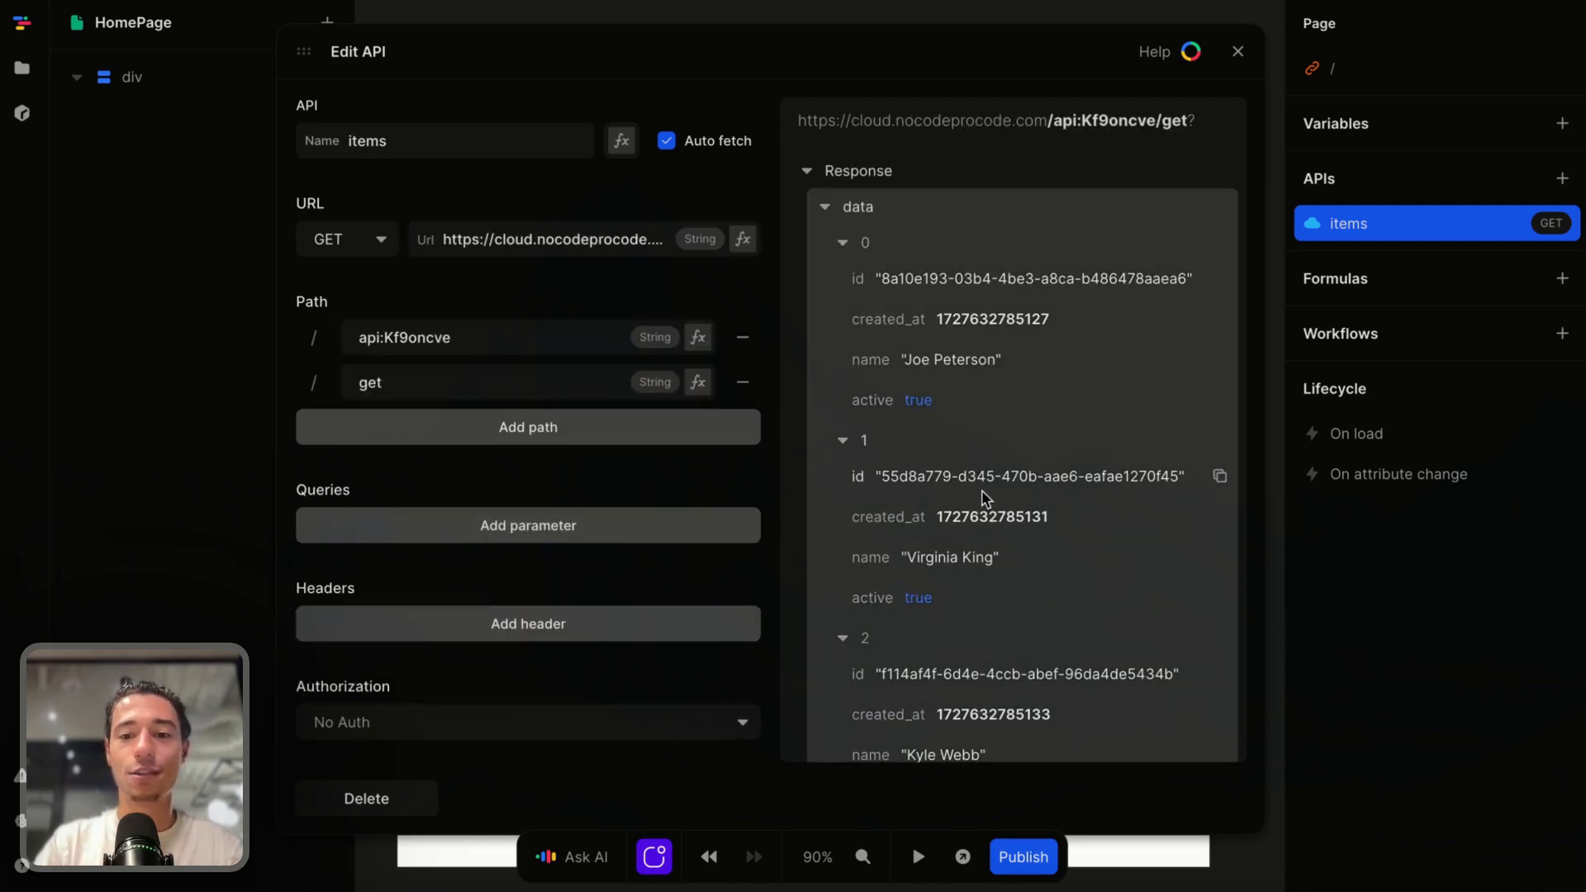
click(1238, 52)
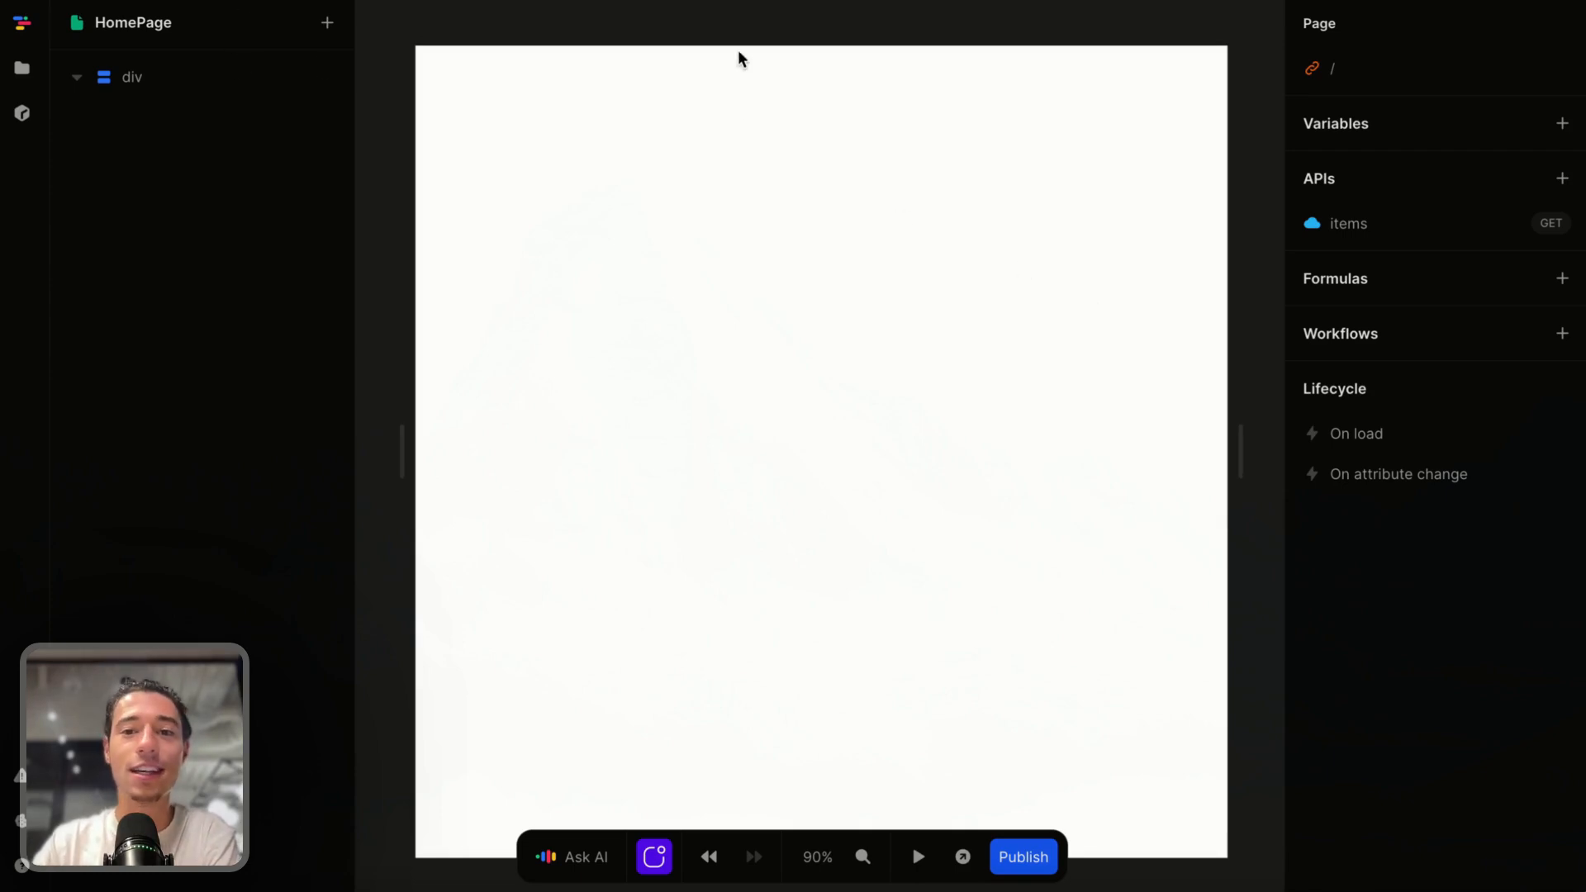
click(812, 454)
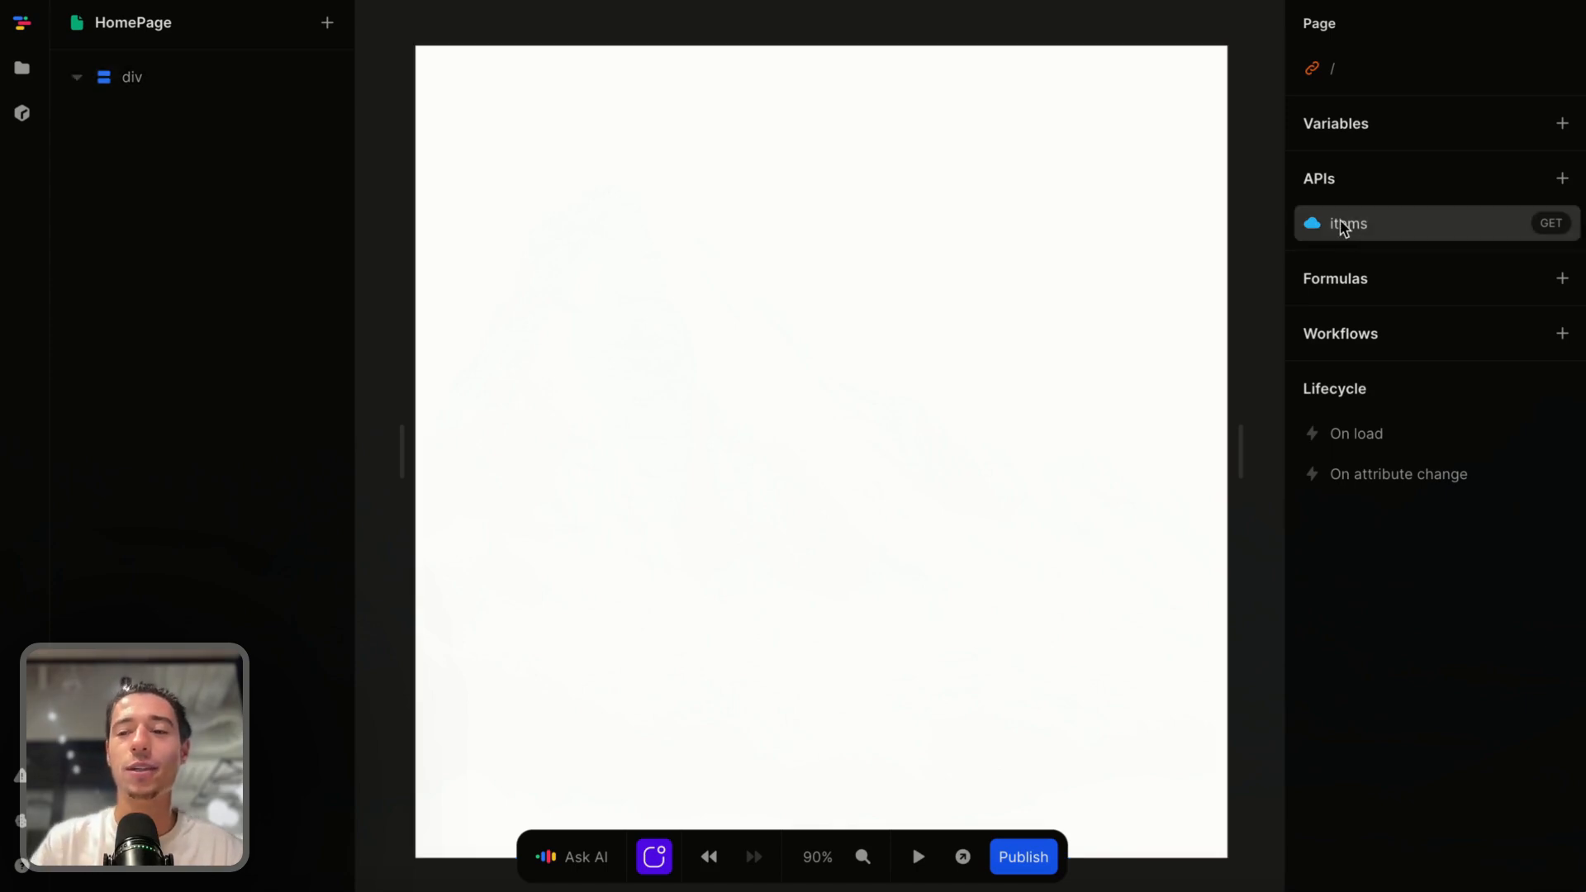
Add a new div inside the page's root div.
click(1101, 570)
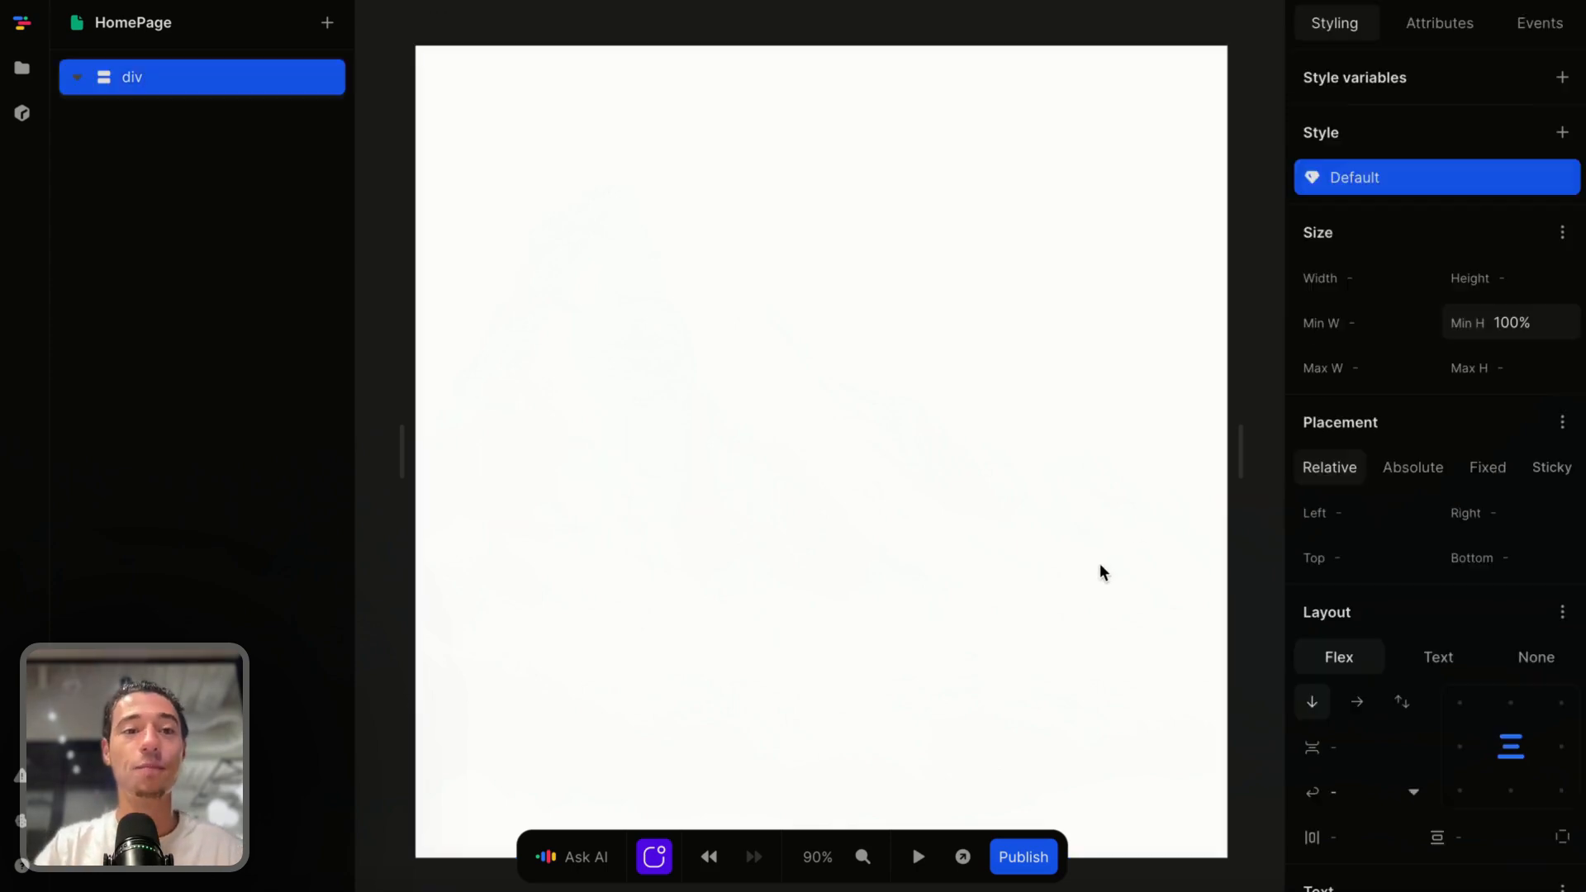
click(327, 24)
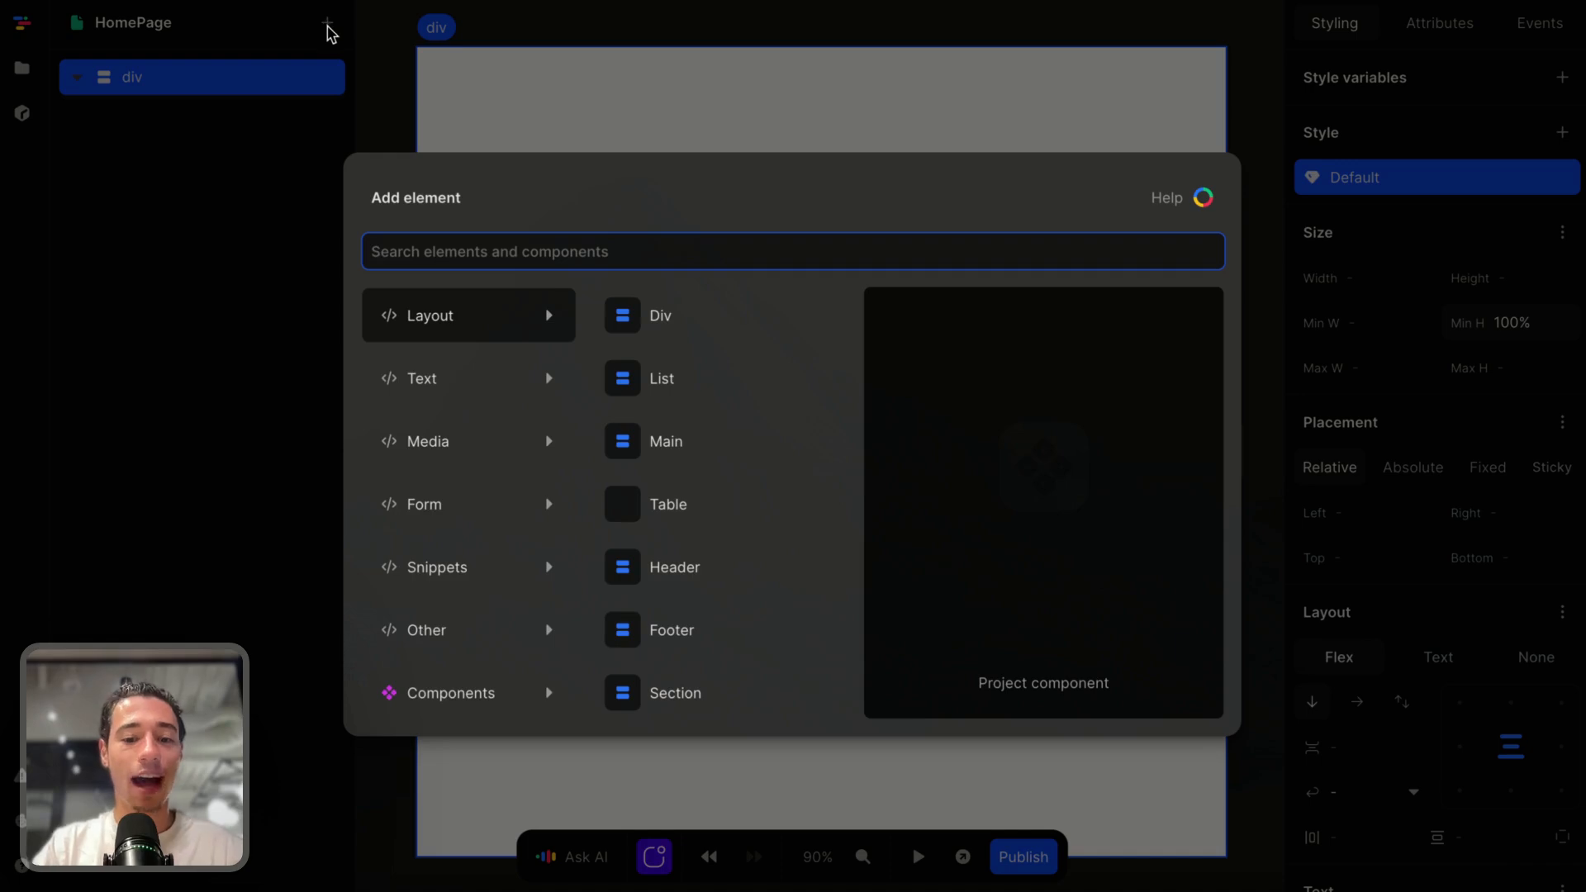
text(div)
click(425, 319)
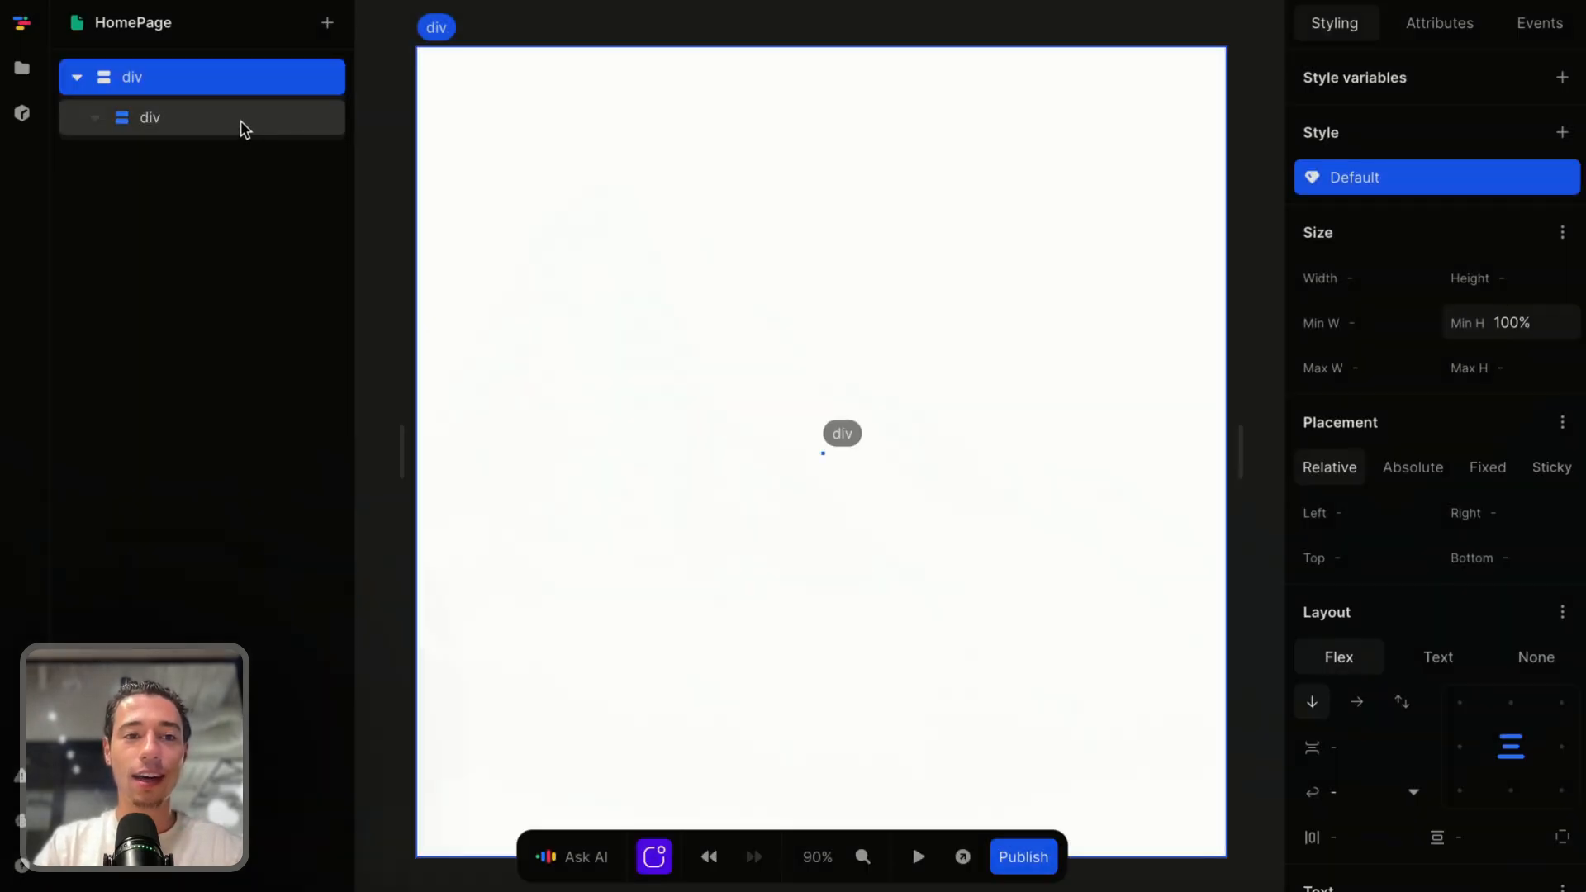
Add a Heading 3 element inside the nested div.
click(244, 124)
click(327, 23)
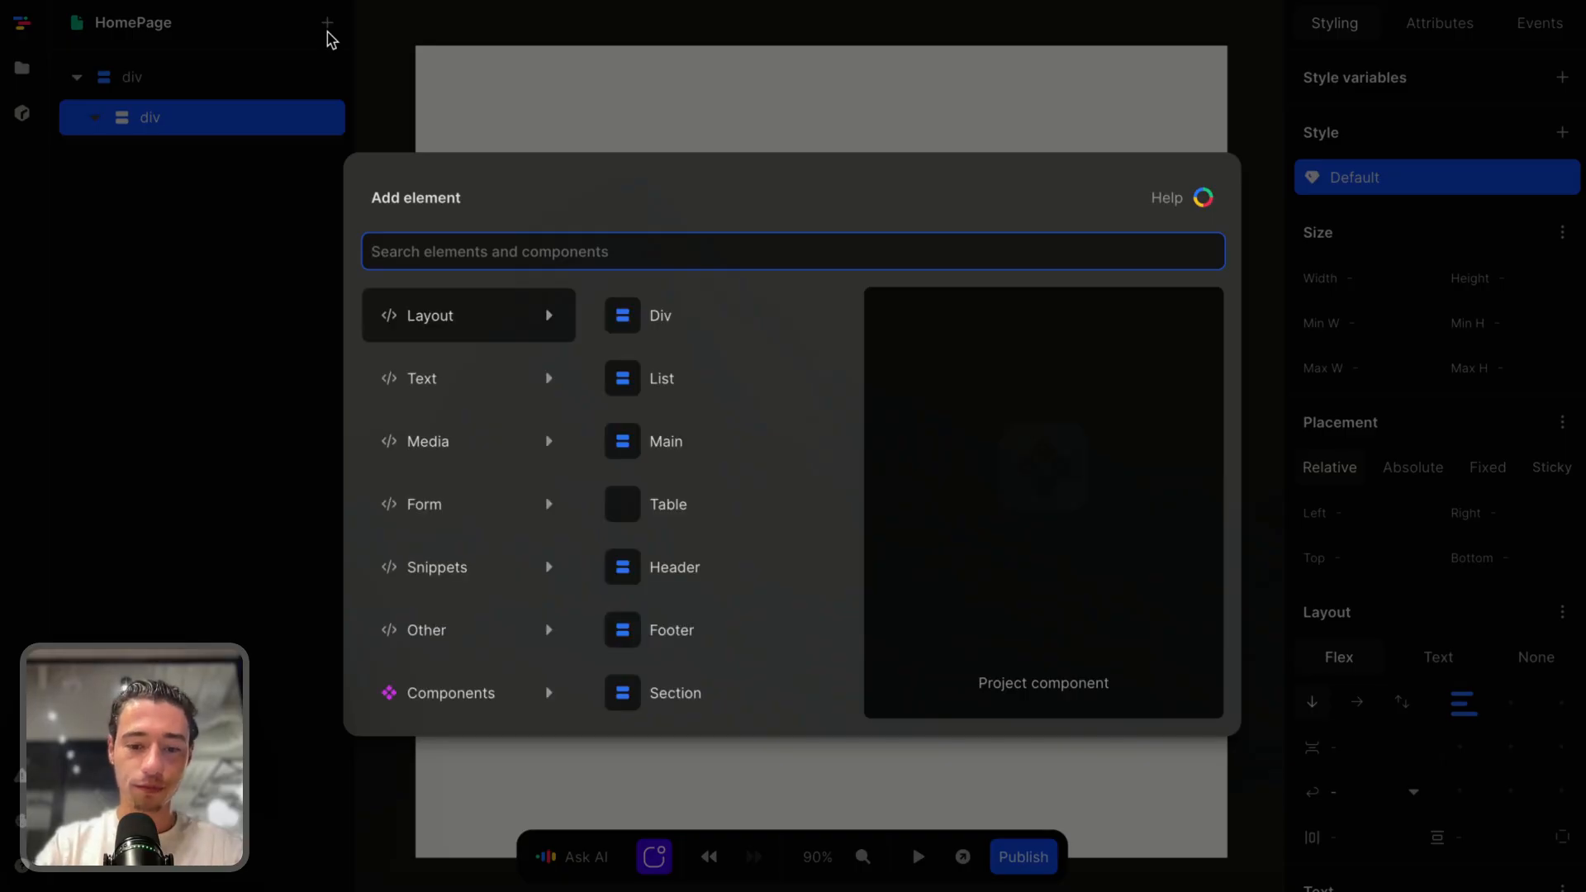
text(p)
key(BackSpace)
text(h)
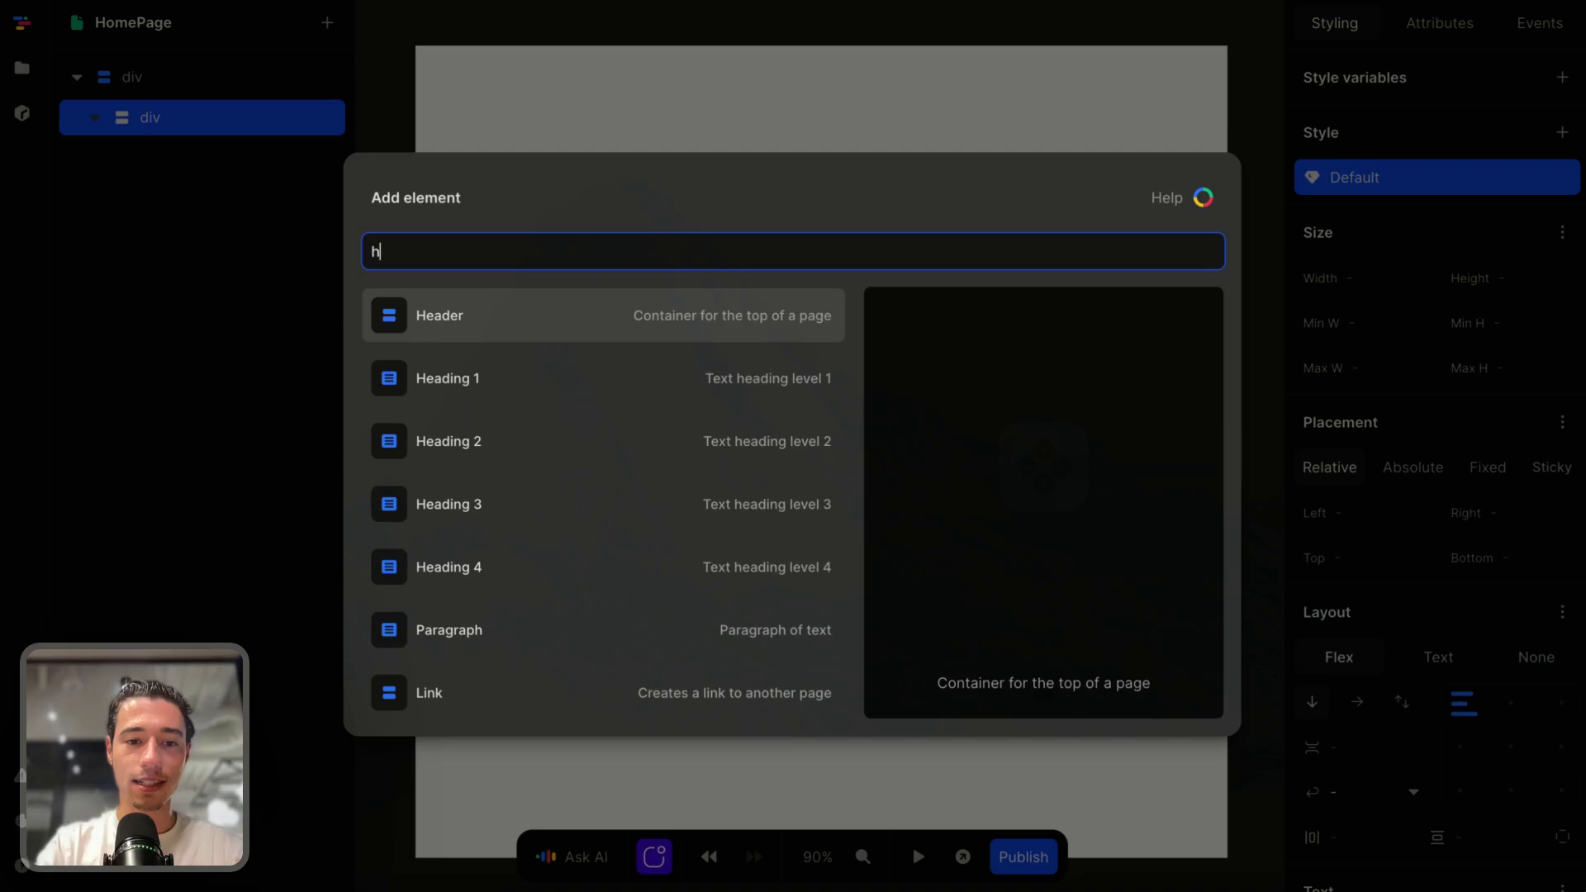
click(510, 512)
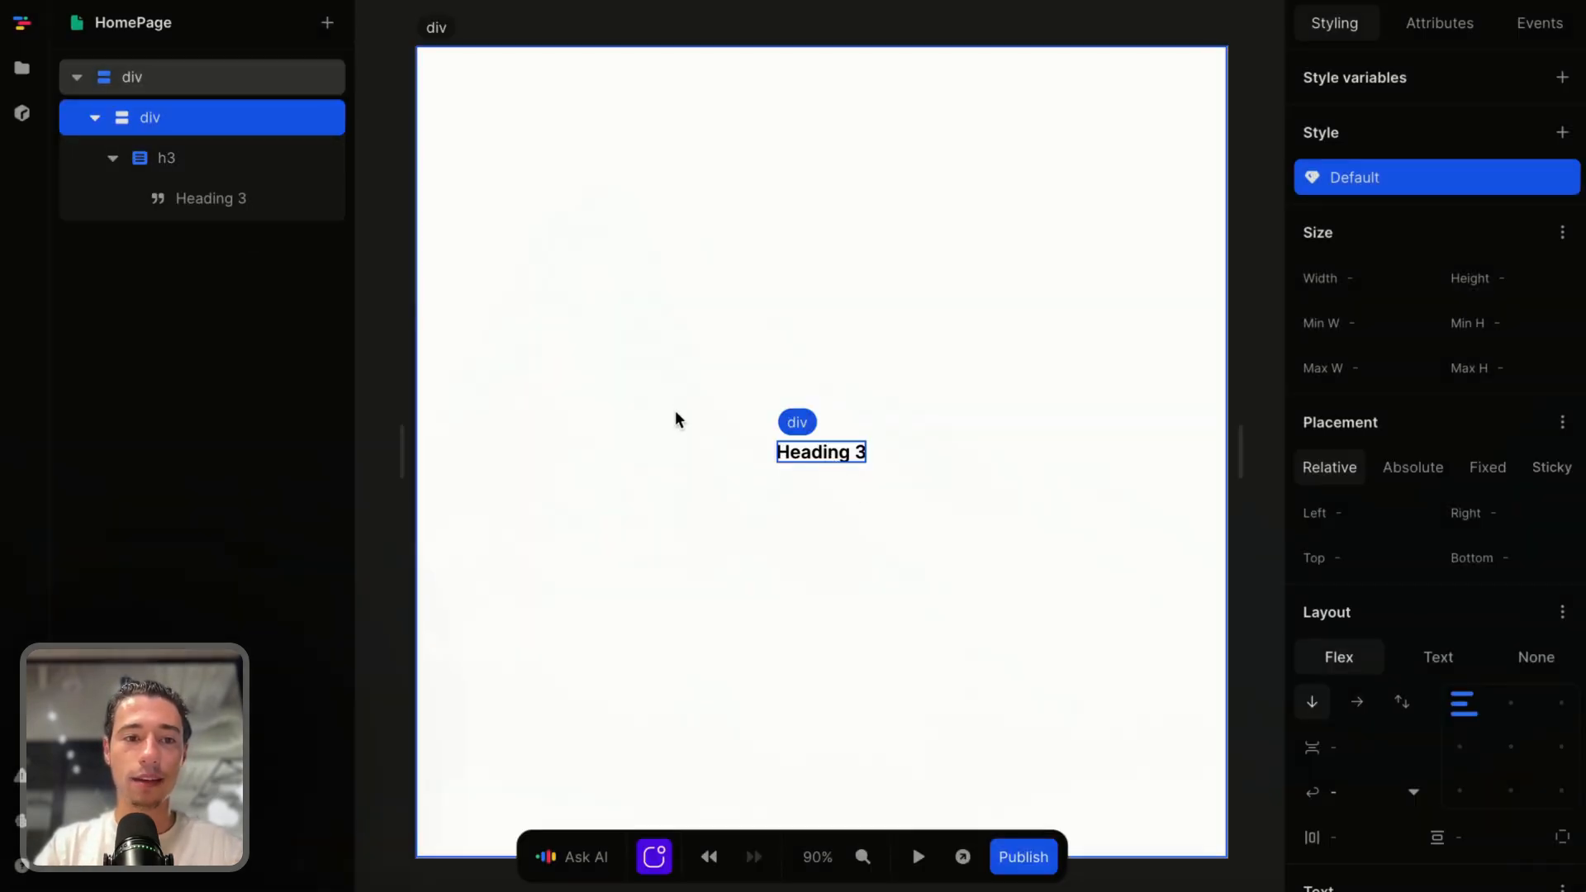
click(165, 156)
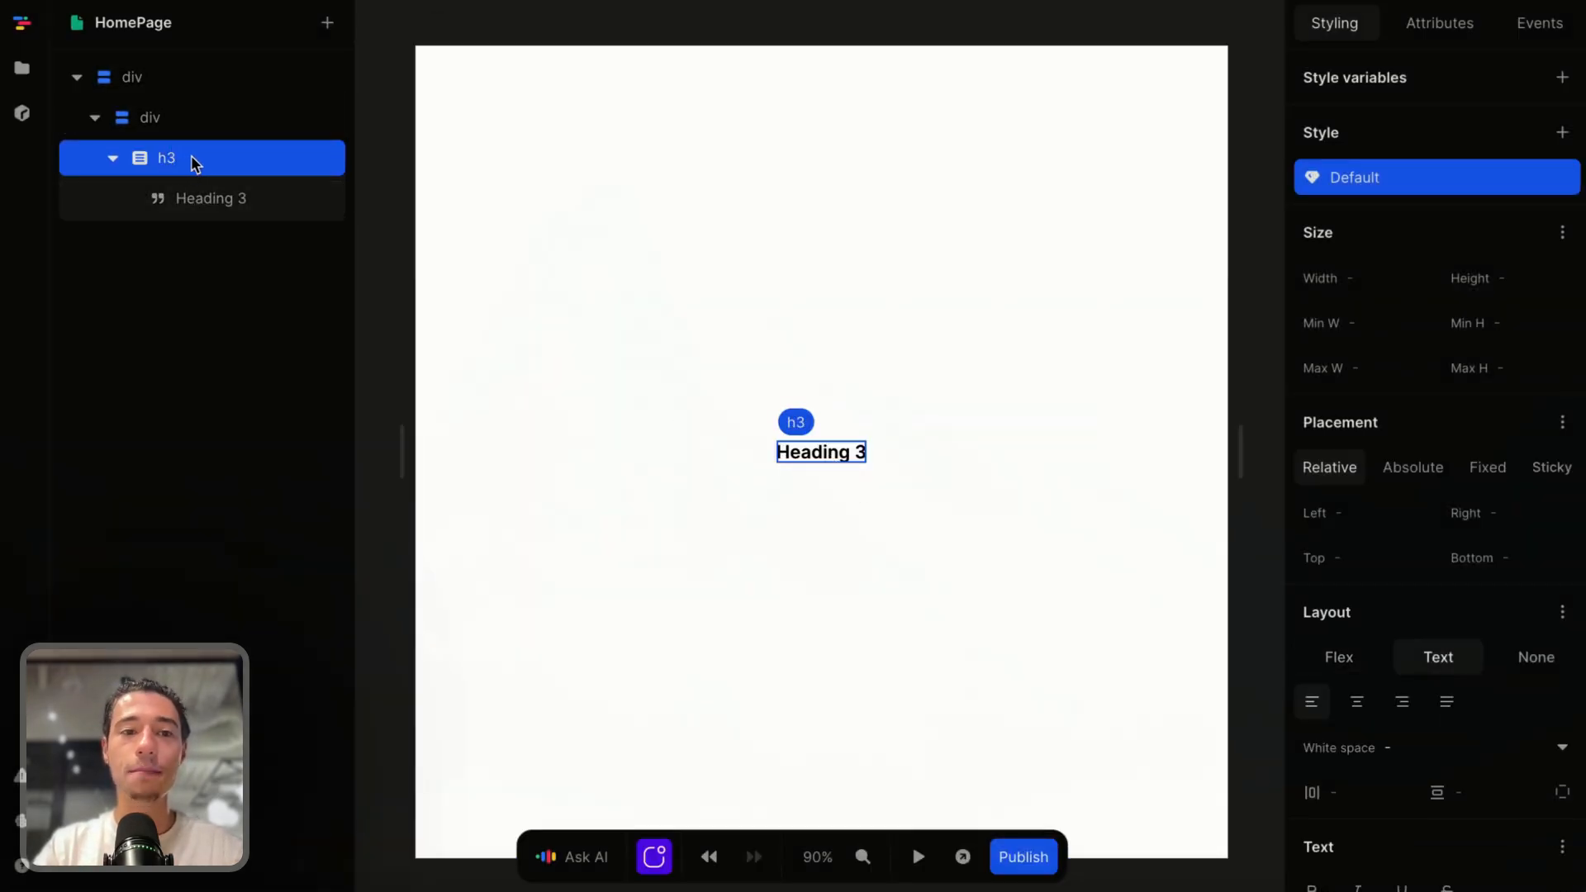
Add a button below the heading inside the nested div.
click(170, 128)
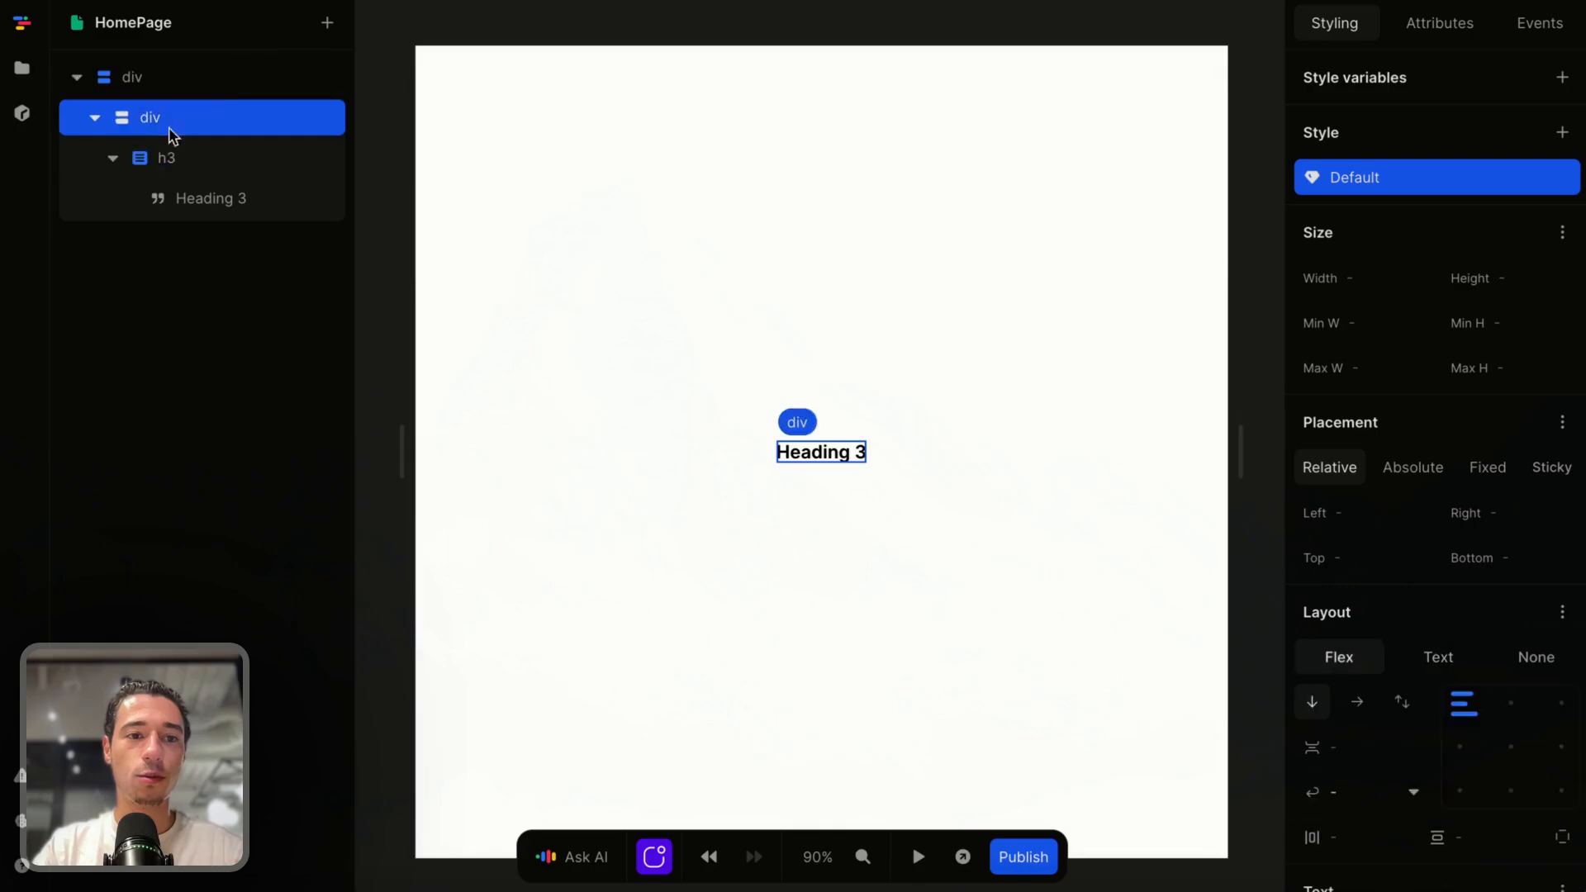
click(327, 22)
text(bu)
click(446, 314)
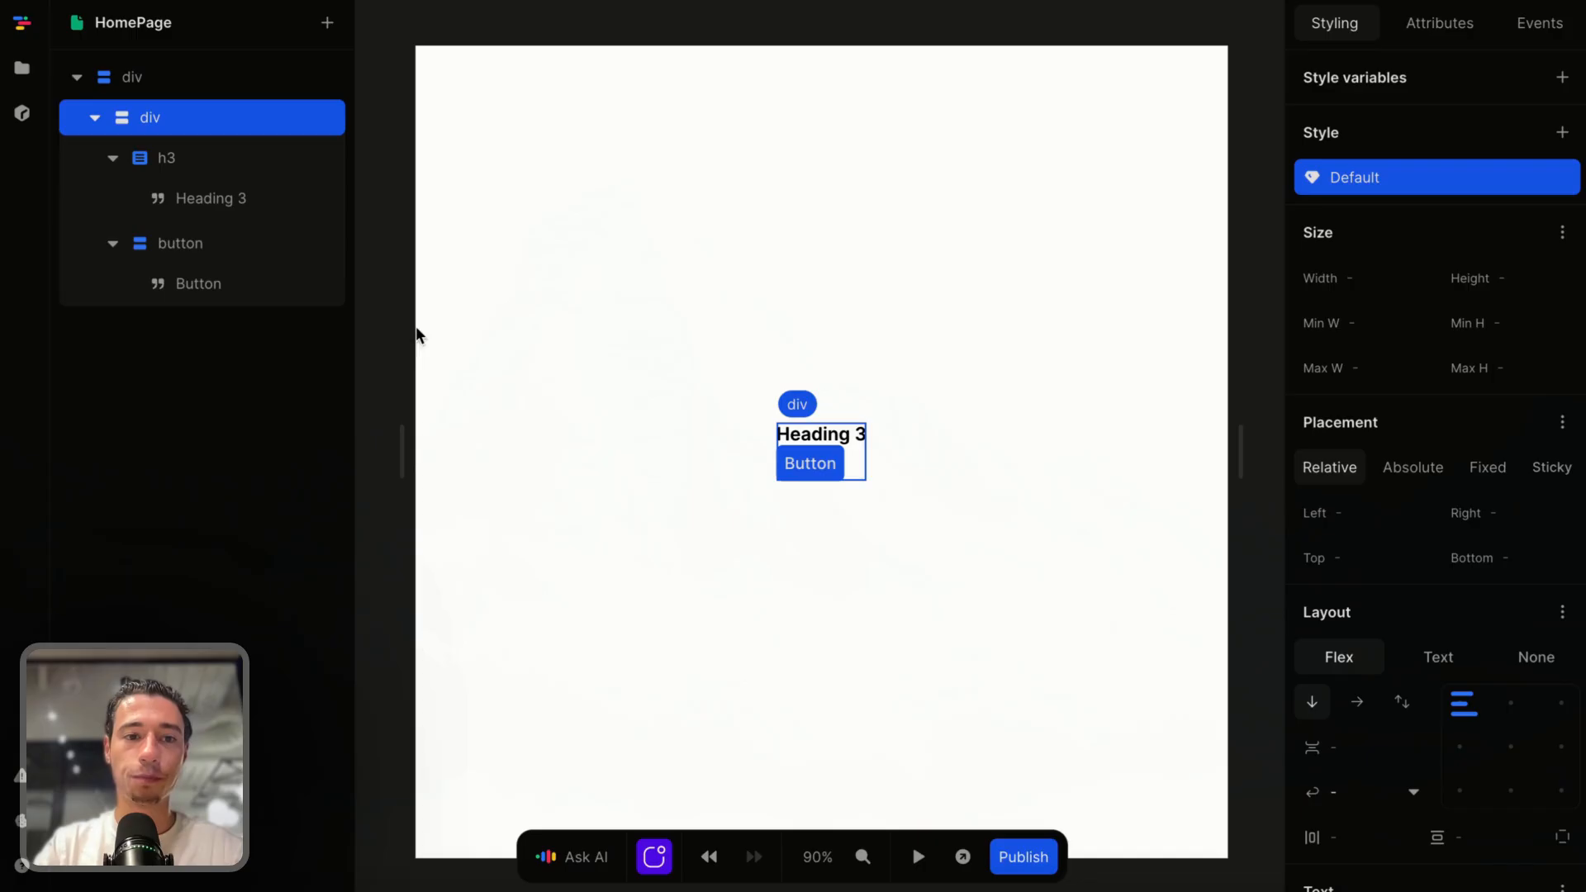
click(201, 283)
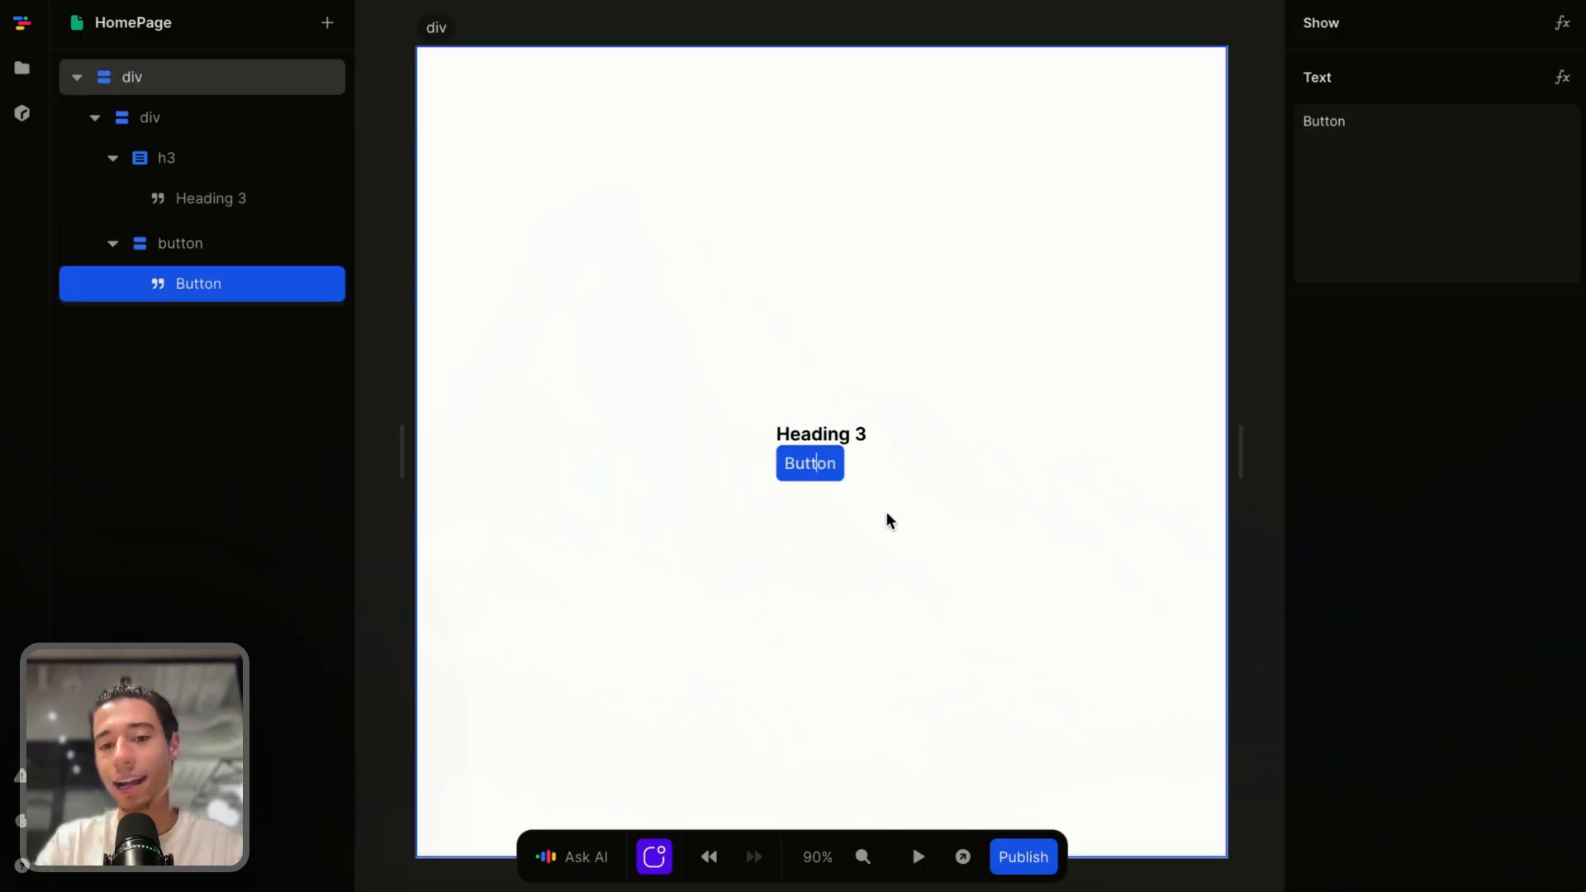
Set the horizontal and vertical padding of the nested div holding the heading and button to 0.75rem.
click(885, 521)
scroll(834, 473, up, 1)
scroll(834, 473, up, 2)
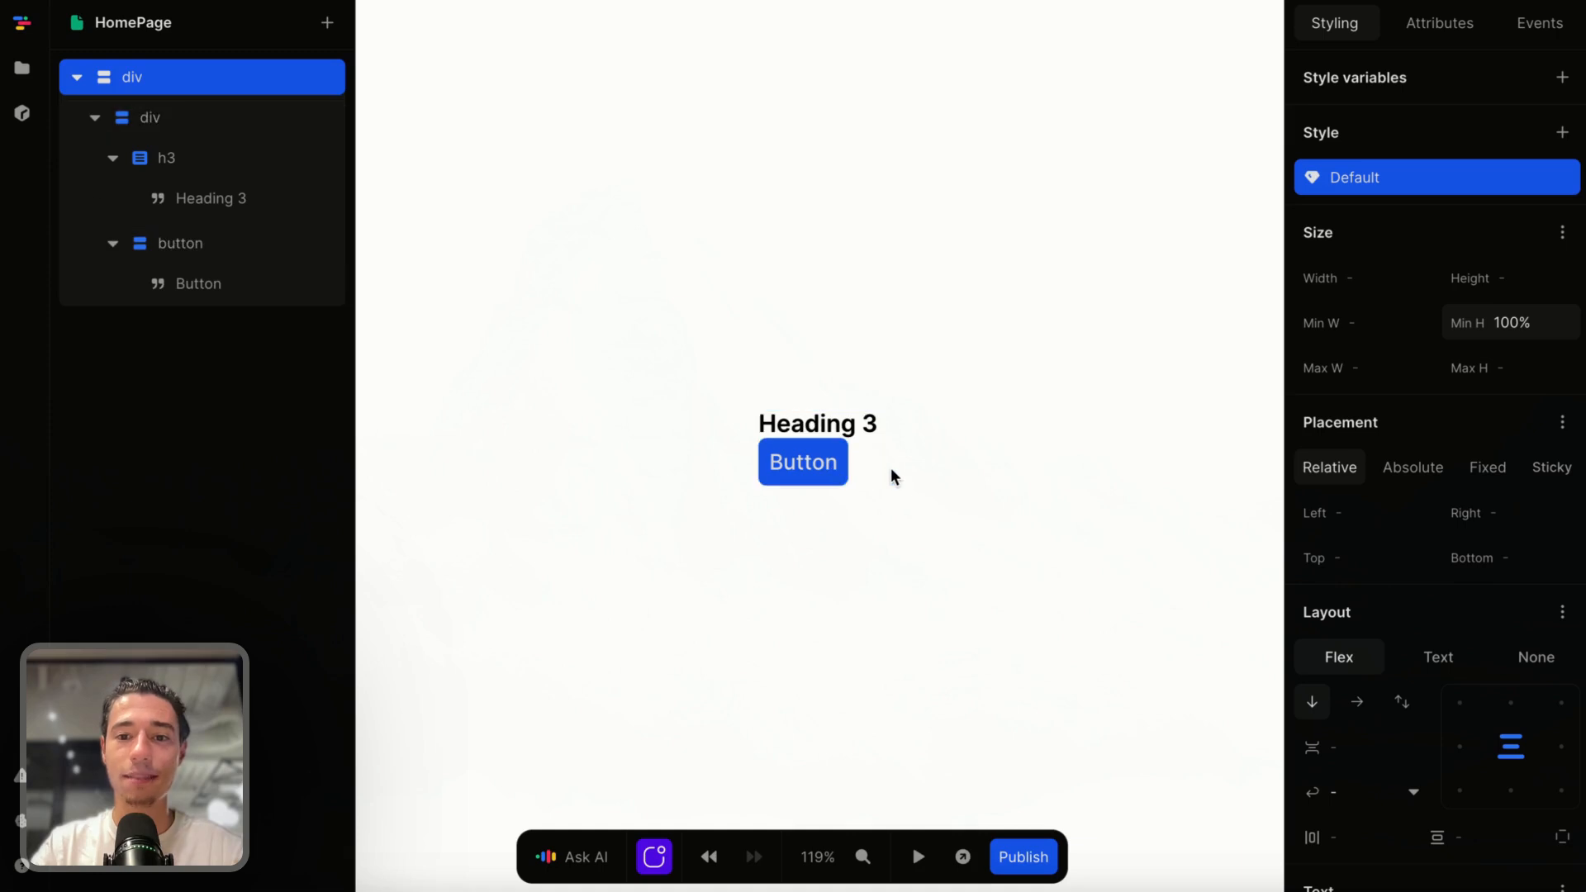
click(864, 471)
scroll(1389, 450, down, 3)
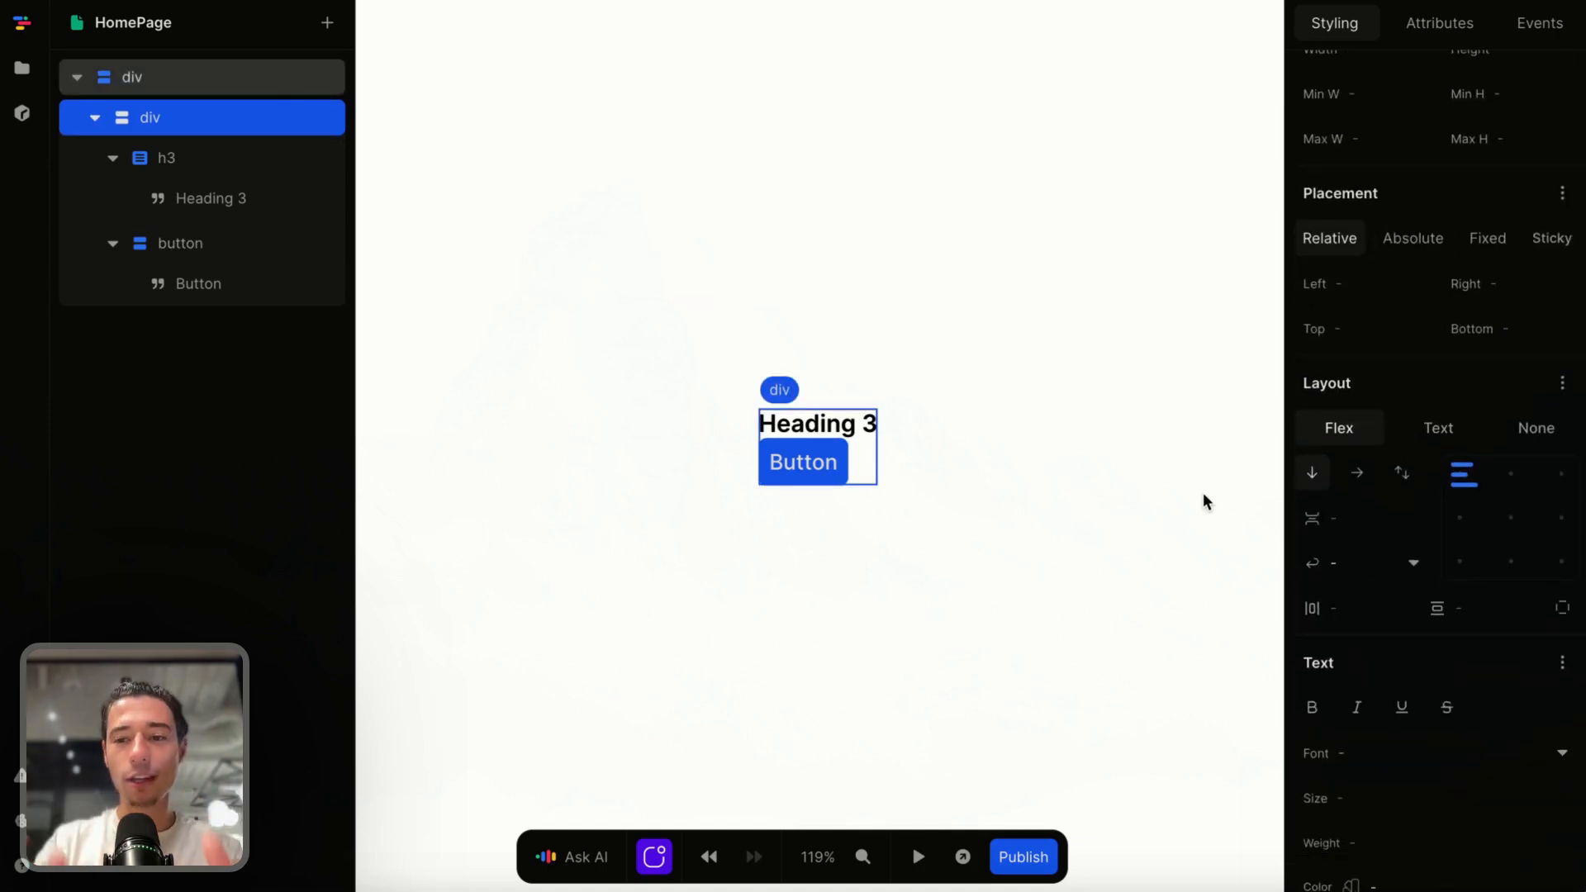
click(1345, 607)
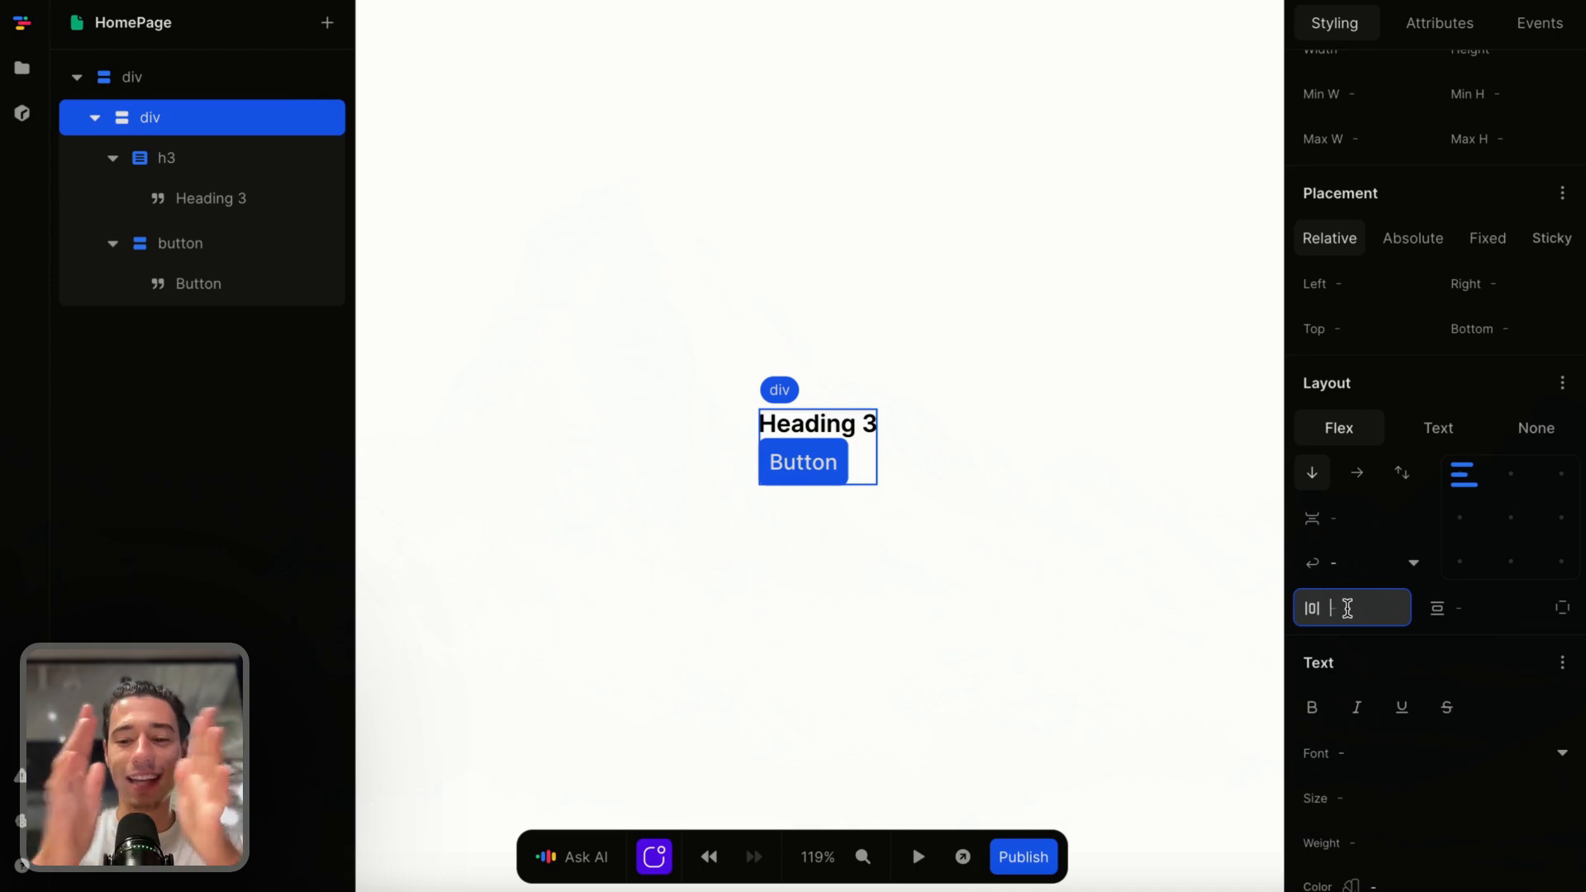
text(0.75re)
text(m)
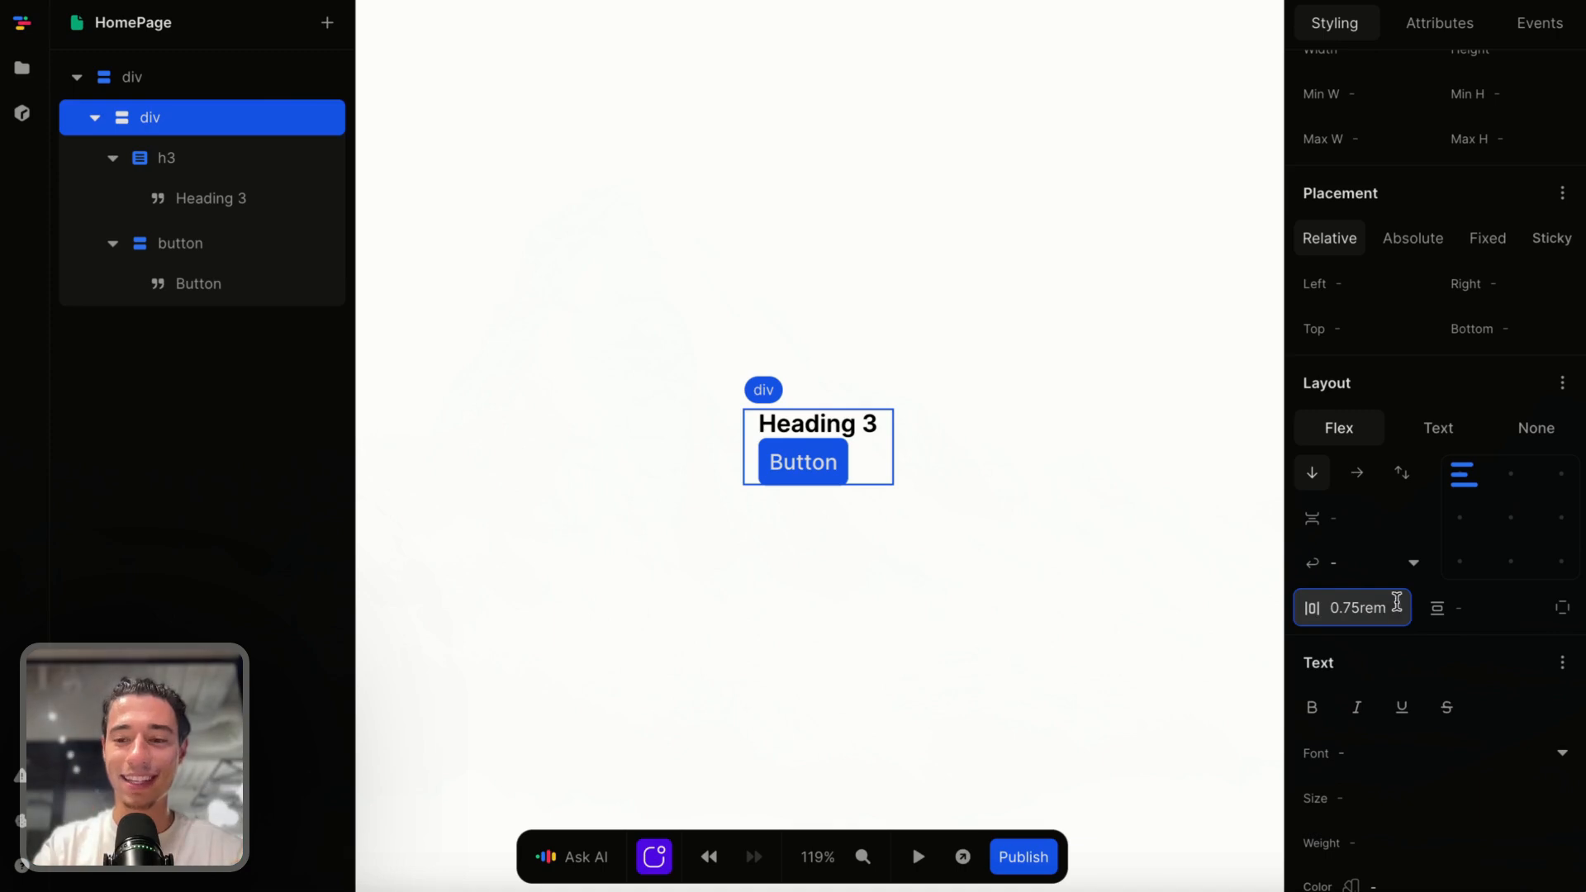
click(1493, 612)
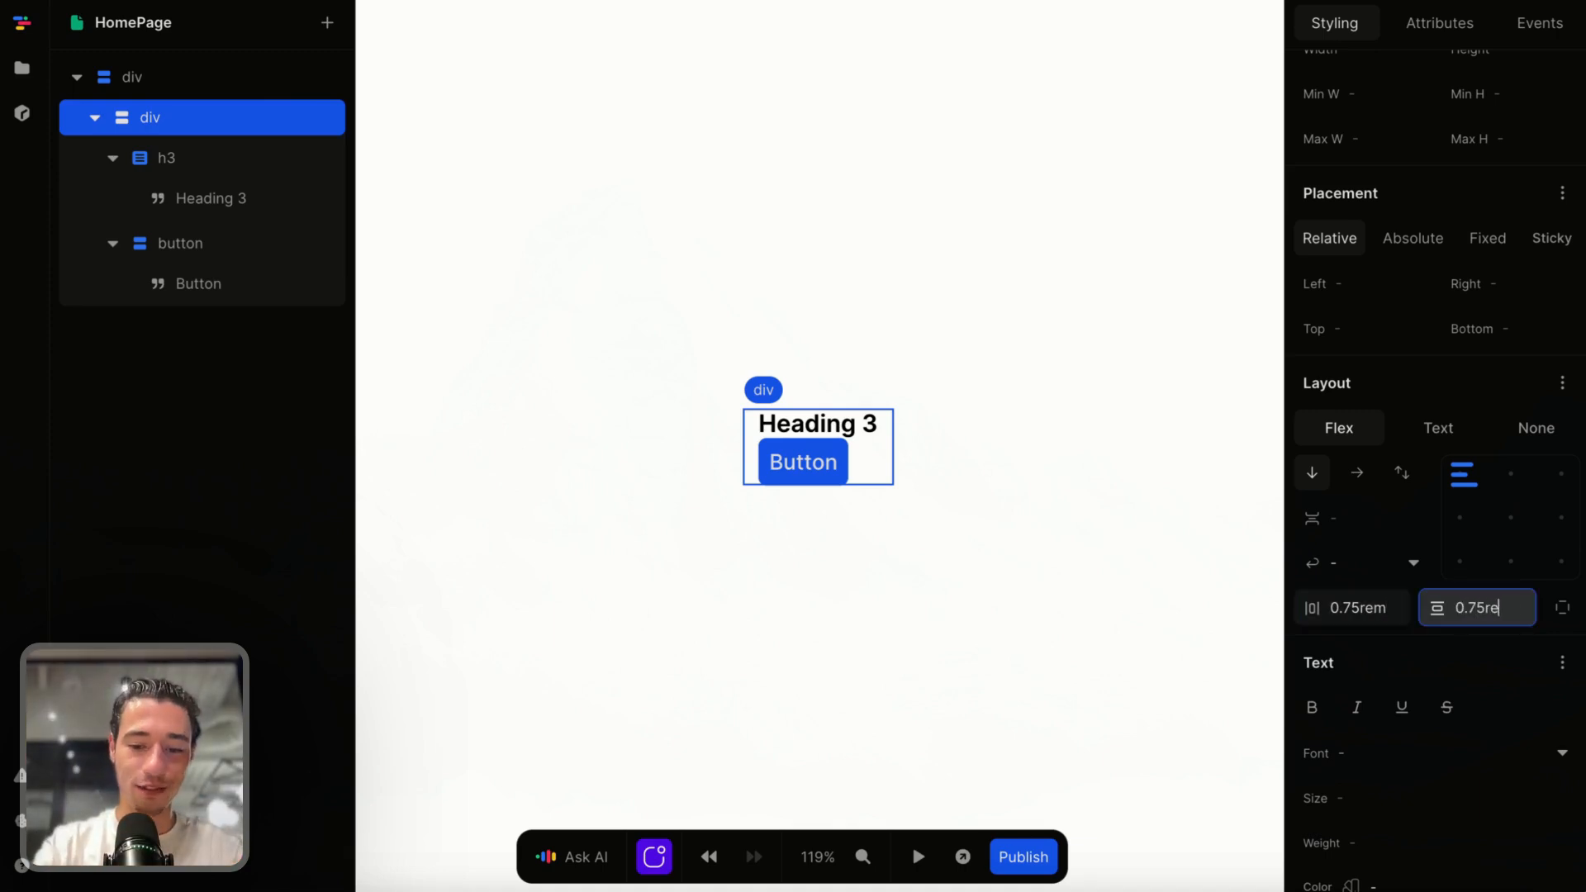
Set the nested div's background color to grey-50.
scroll(1494, 603, down, 3)
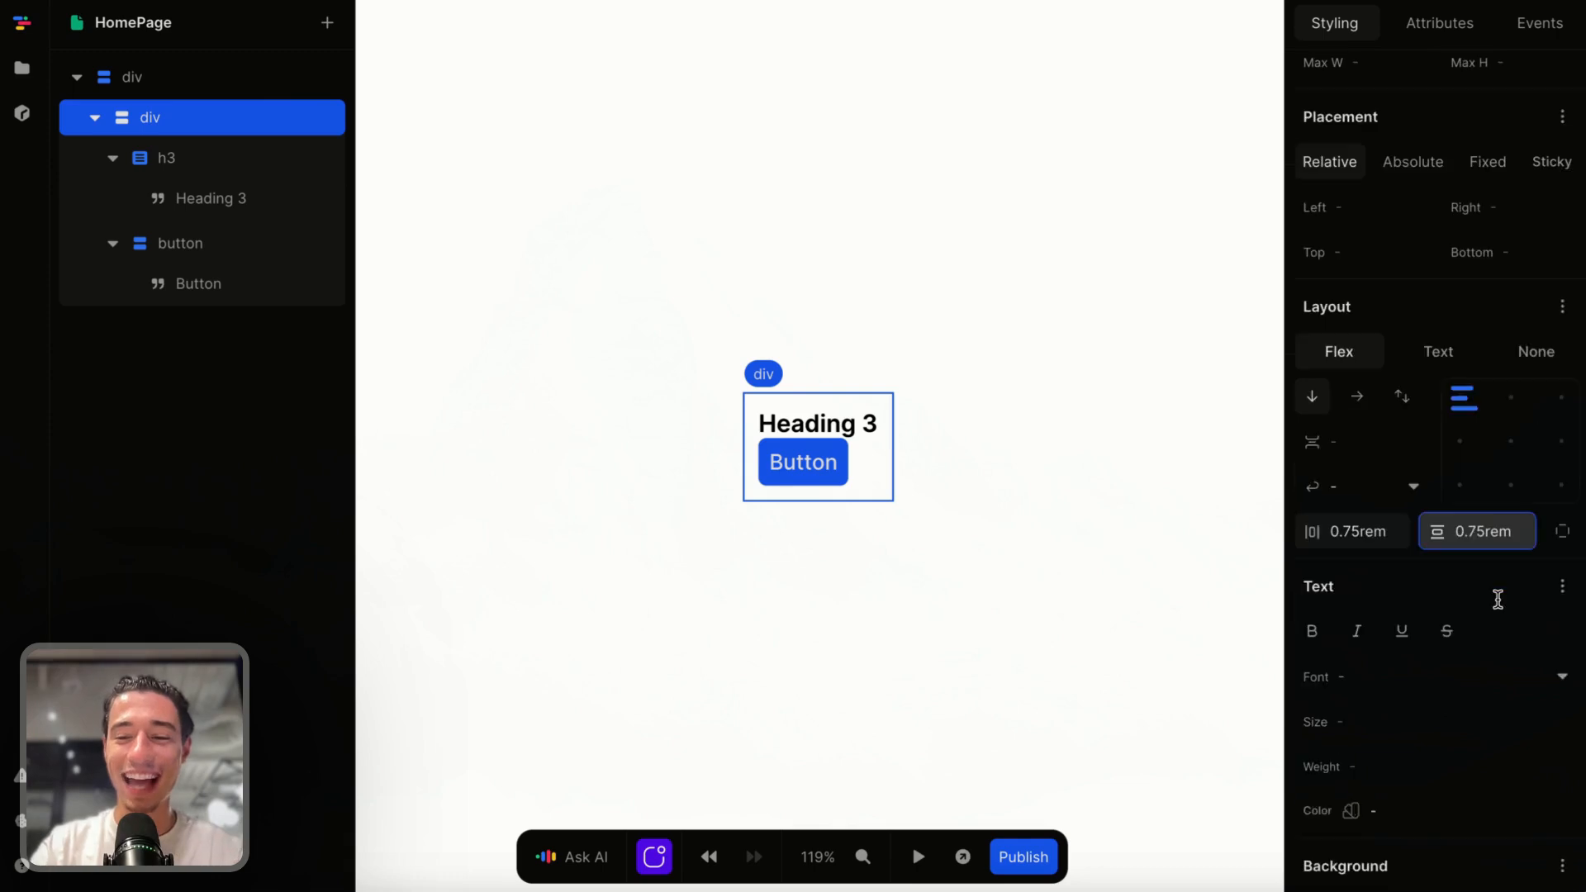
click(1564, 821)
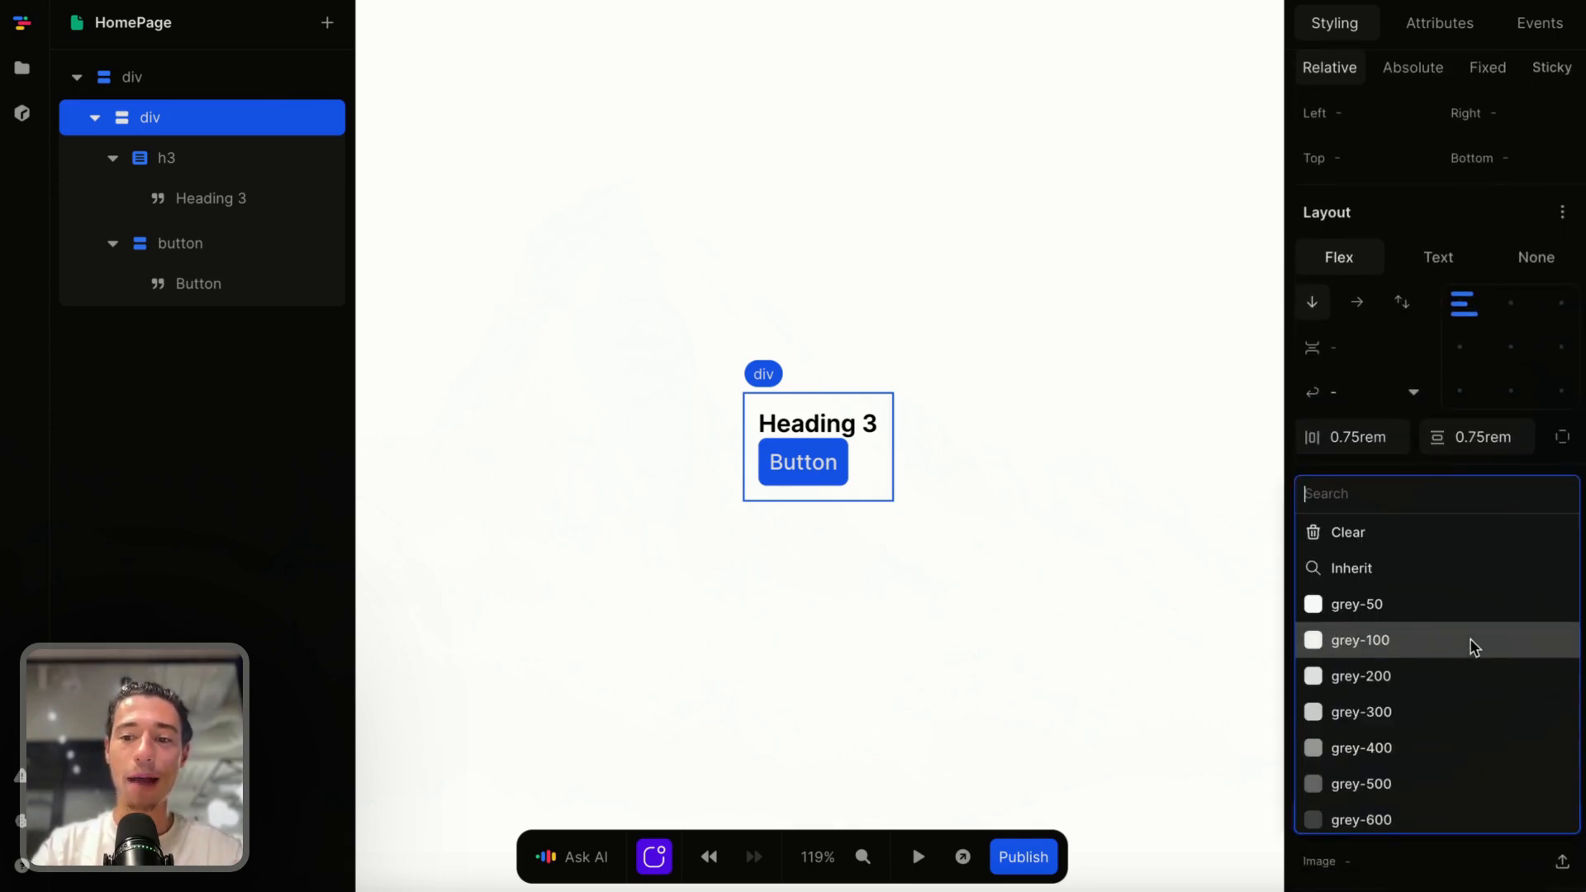
click(1416, 609)
Add a 1px solid border in grey-200 on all sides of the nested div.
scroll(1425, 780, down, 3)
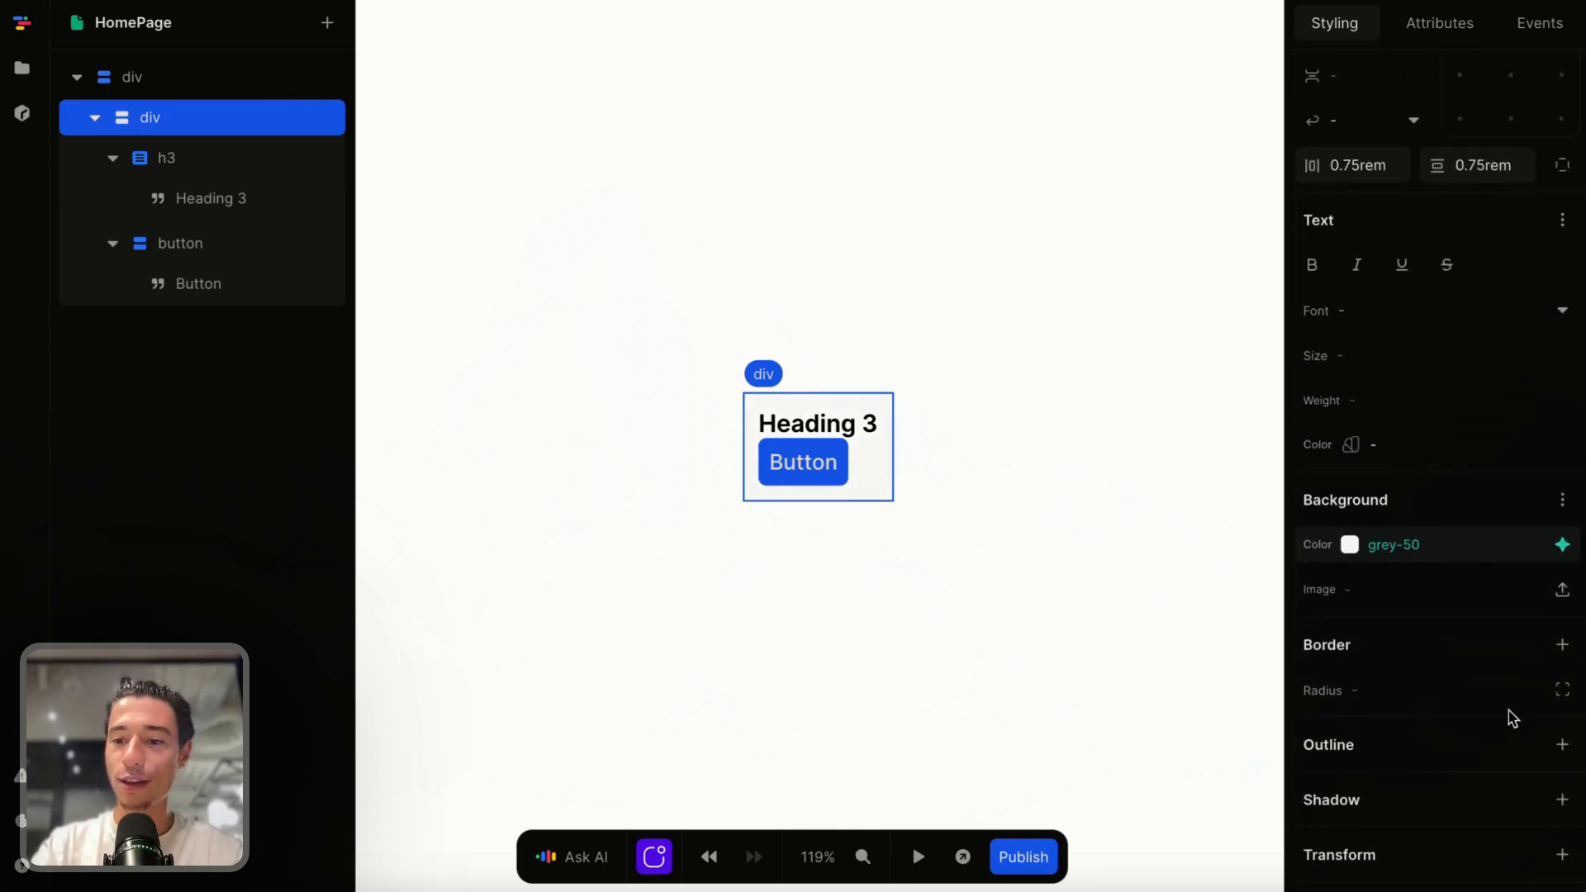
click(1562, 644)
click(1178, 526)
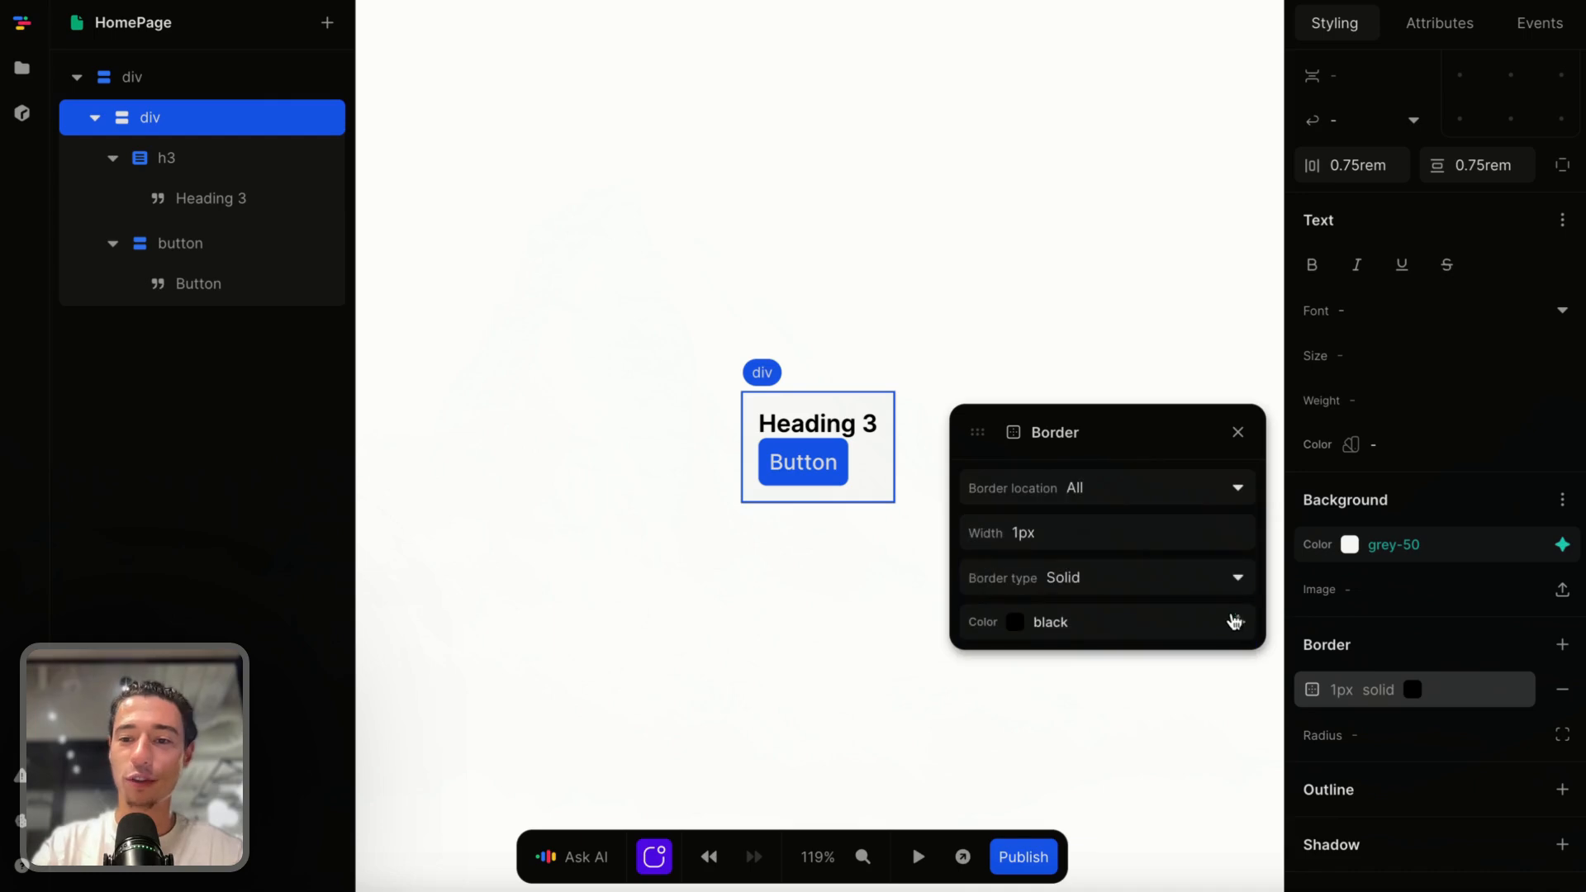
click(1236, 622)
click(1117, 499)
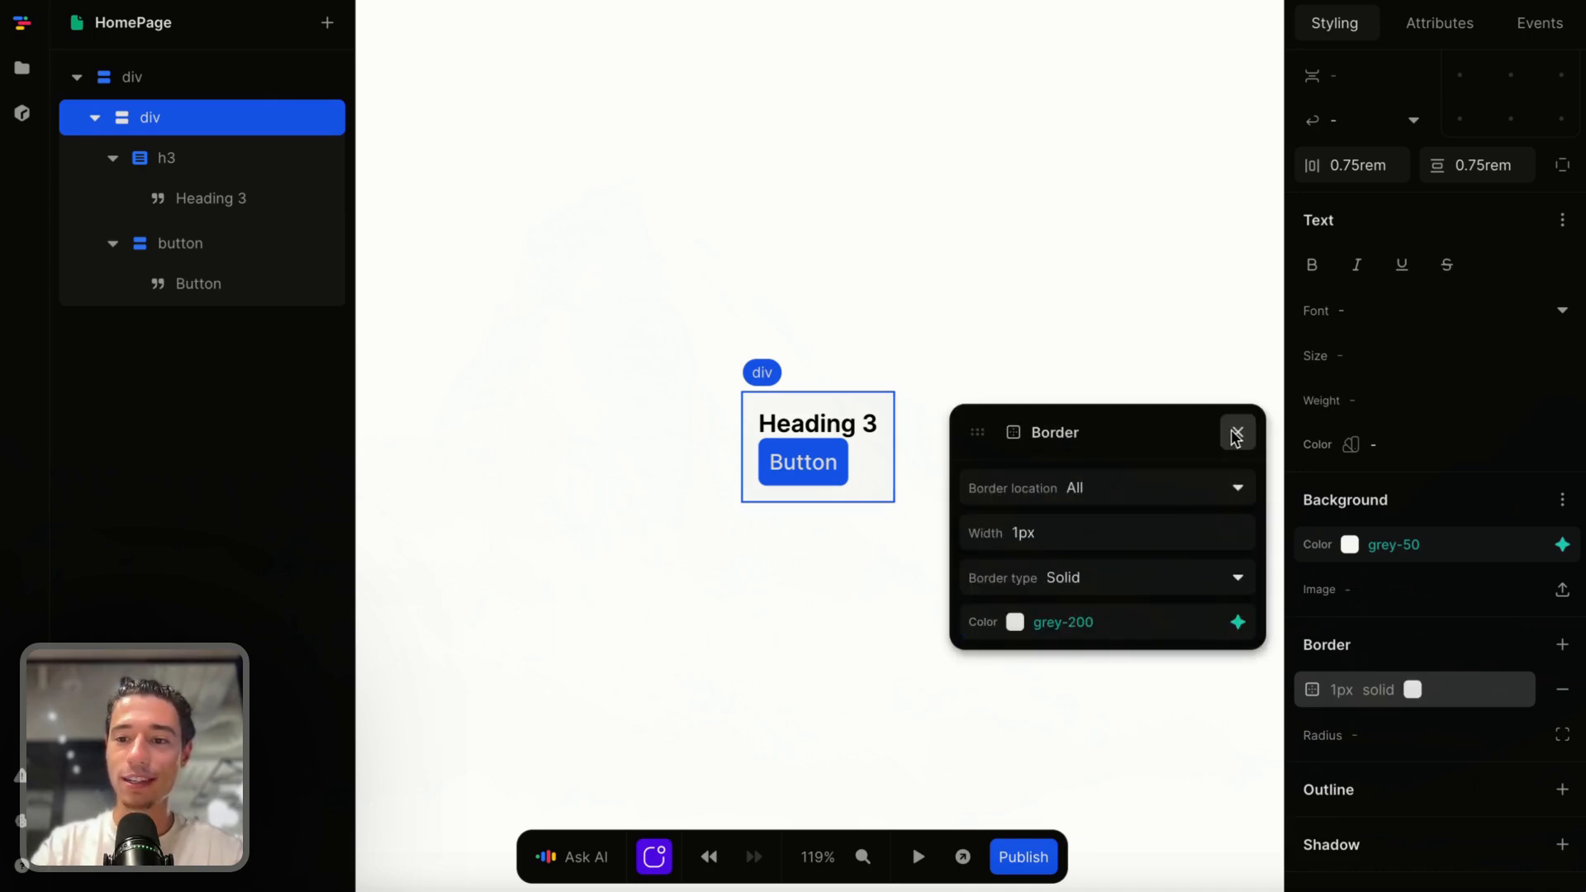
Round the nested div's corners with a border radius of 12px.
click(1355, 734)
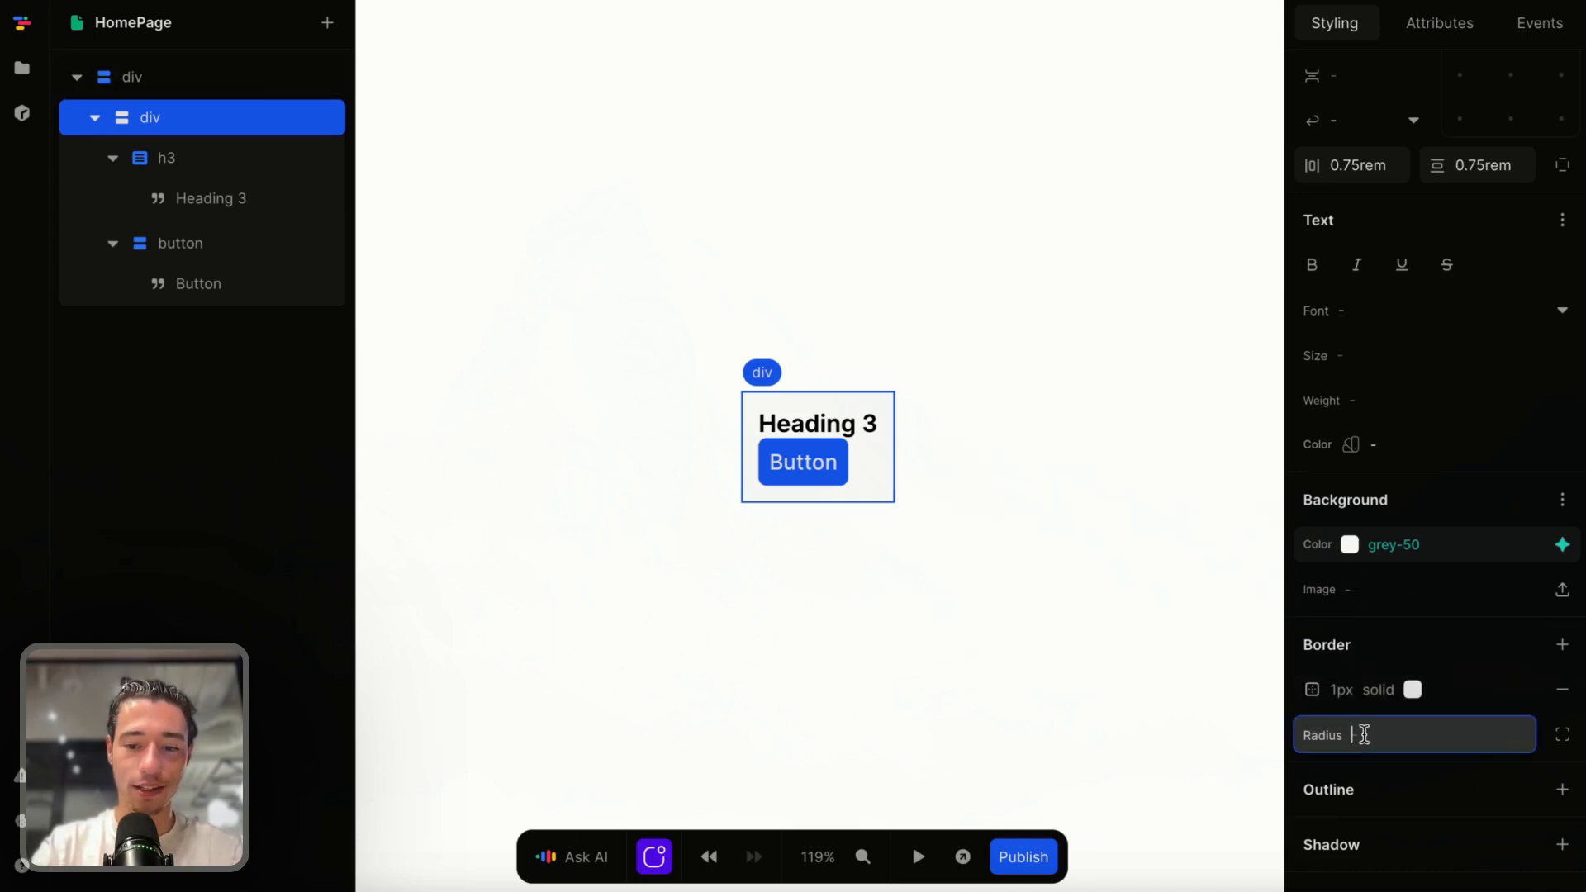
text(12px)
click(1165, 629)
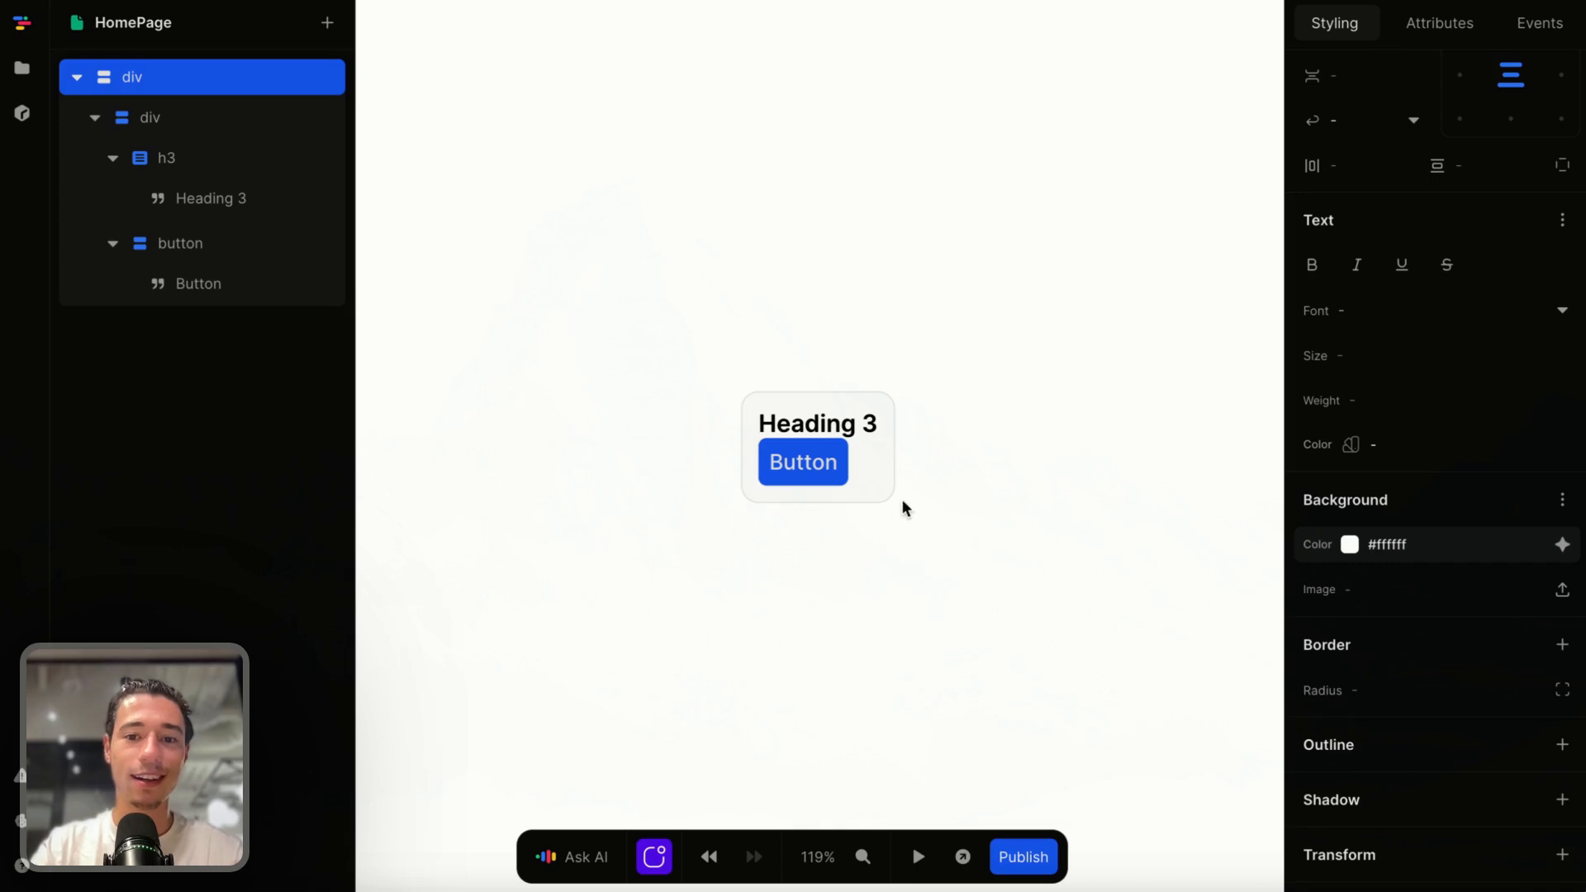
Set the gap between the heading and the button in the nested div to 0.5rem.
click(872, 484)
scroll(1438, 504, up, 5)
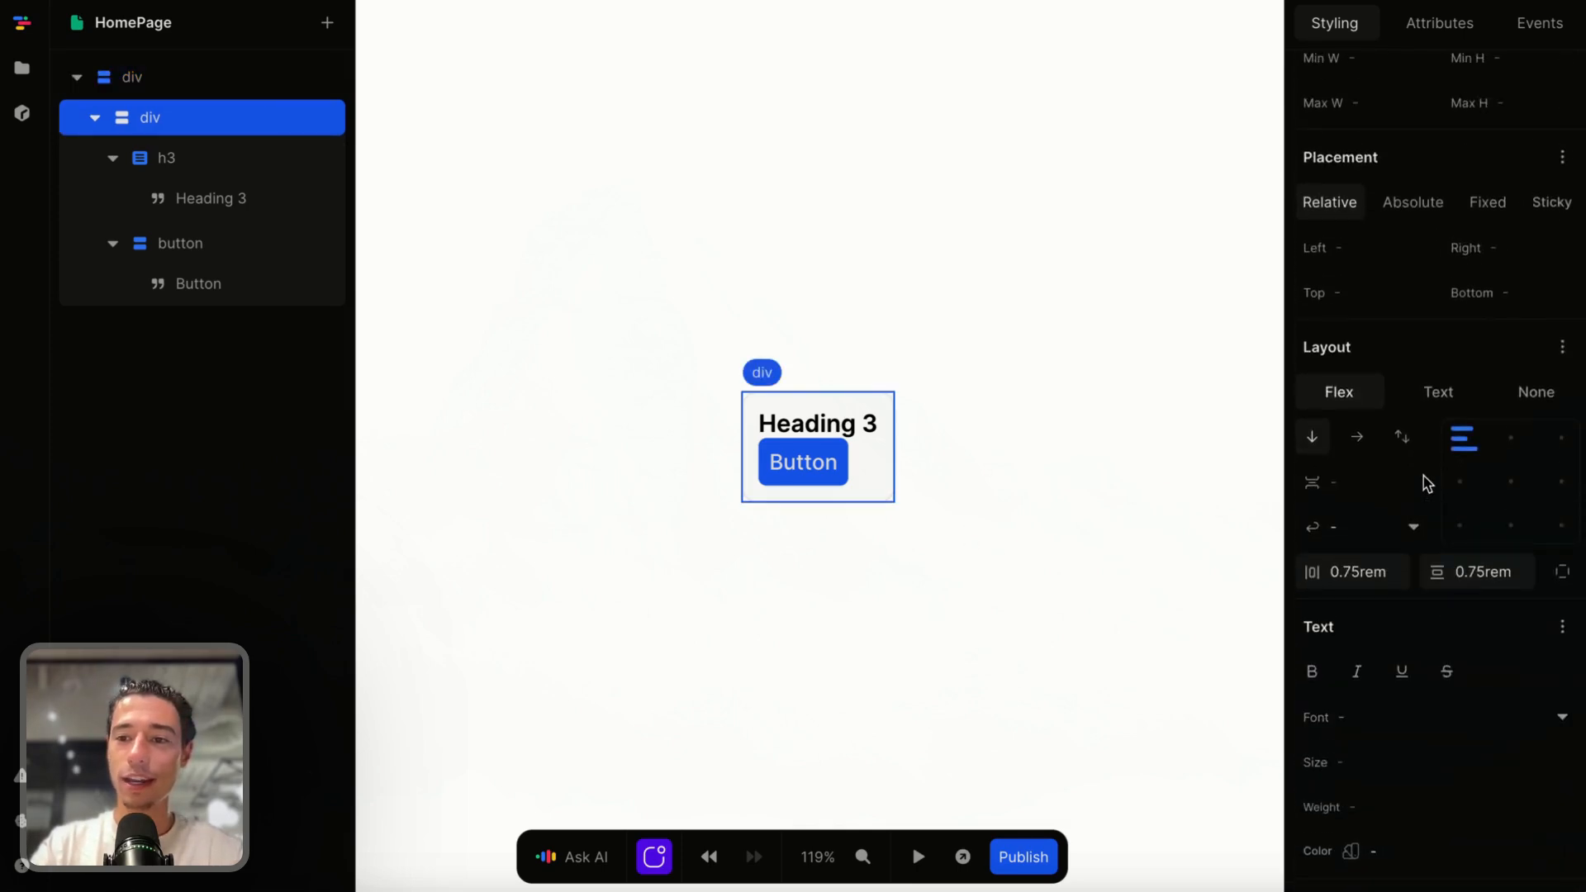
click(1355, 483)
text(0.5re)
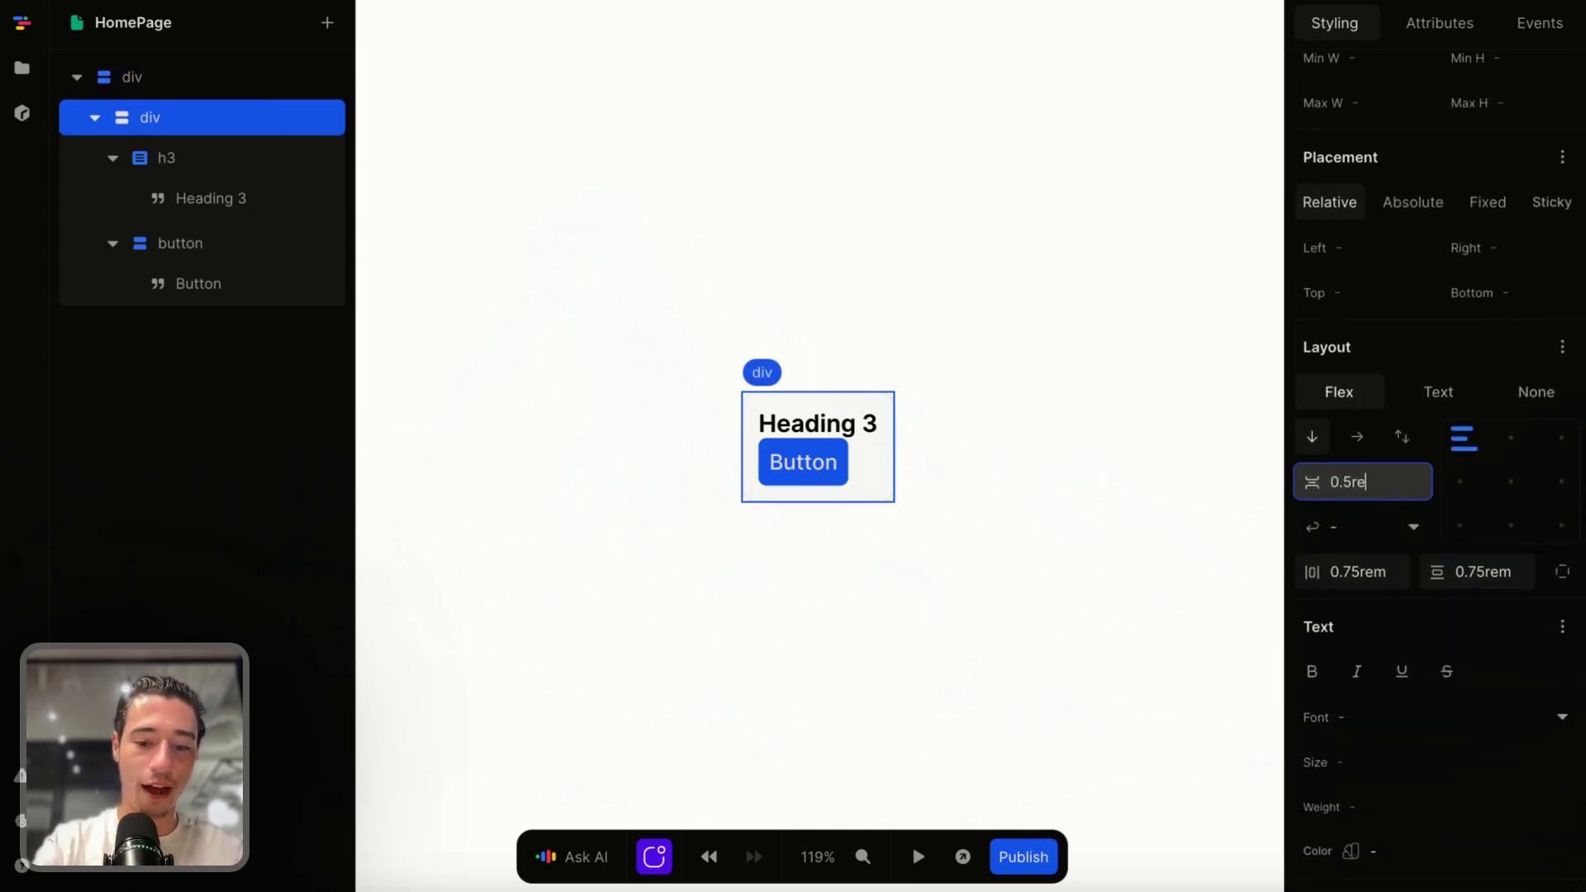
text(m)
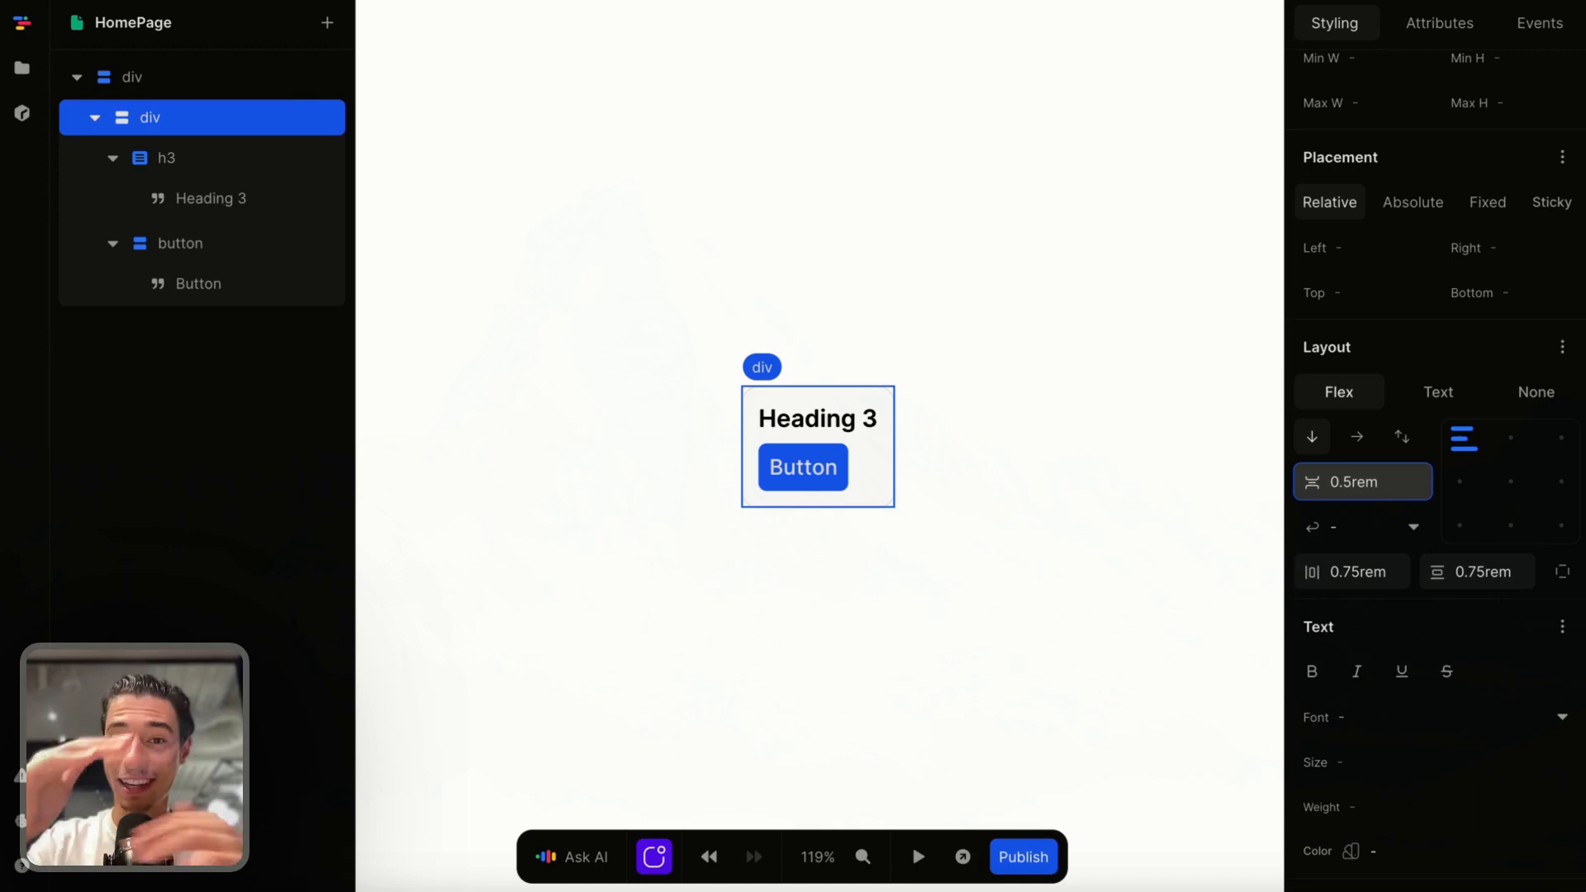
key(Escape)
Set the button's font size to 13px.
click(818, 471)
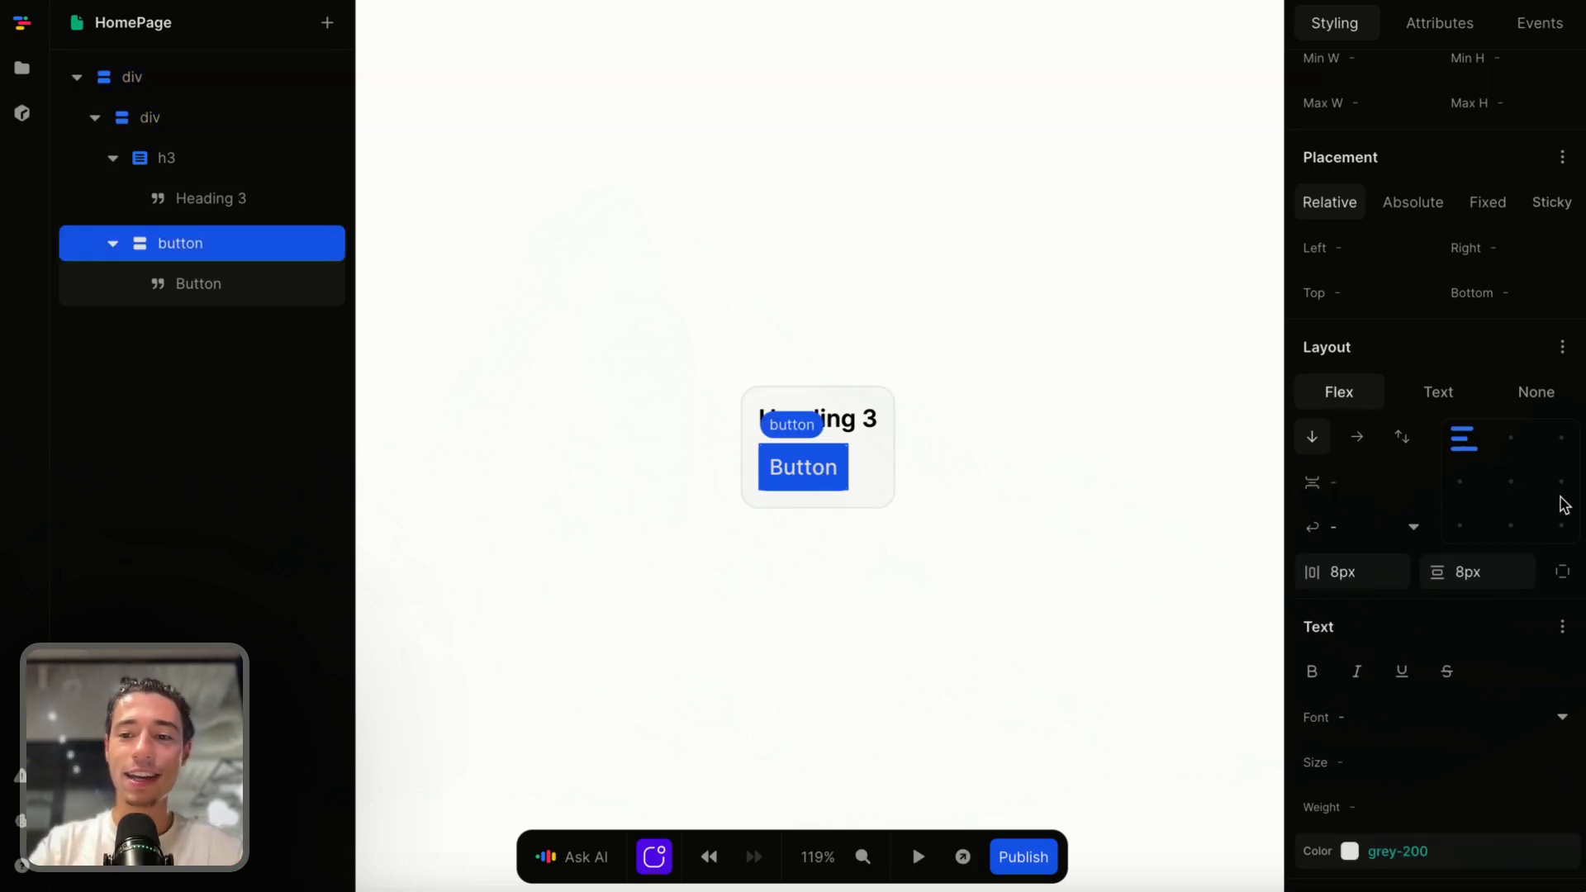
scroll(1564, 506, down, 7)
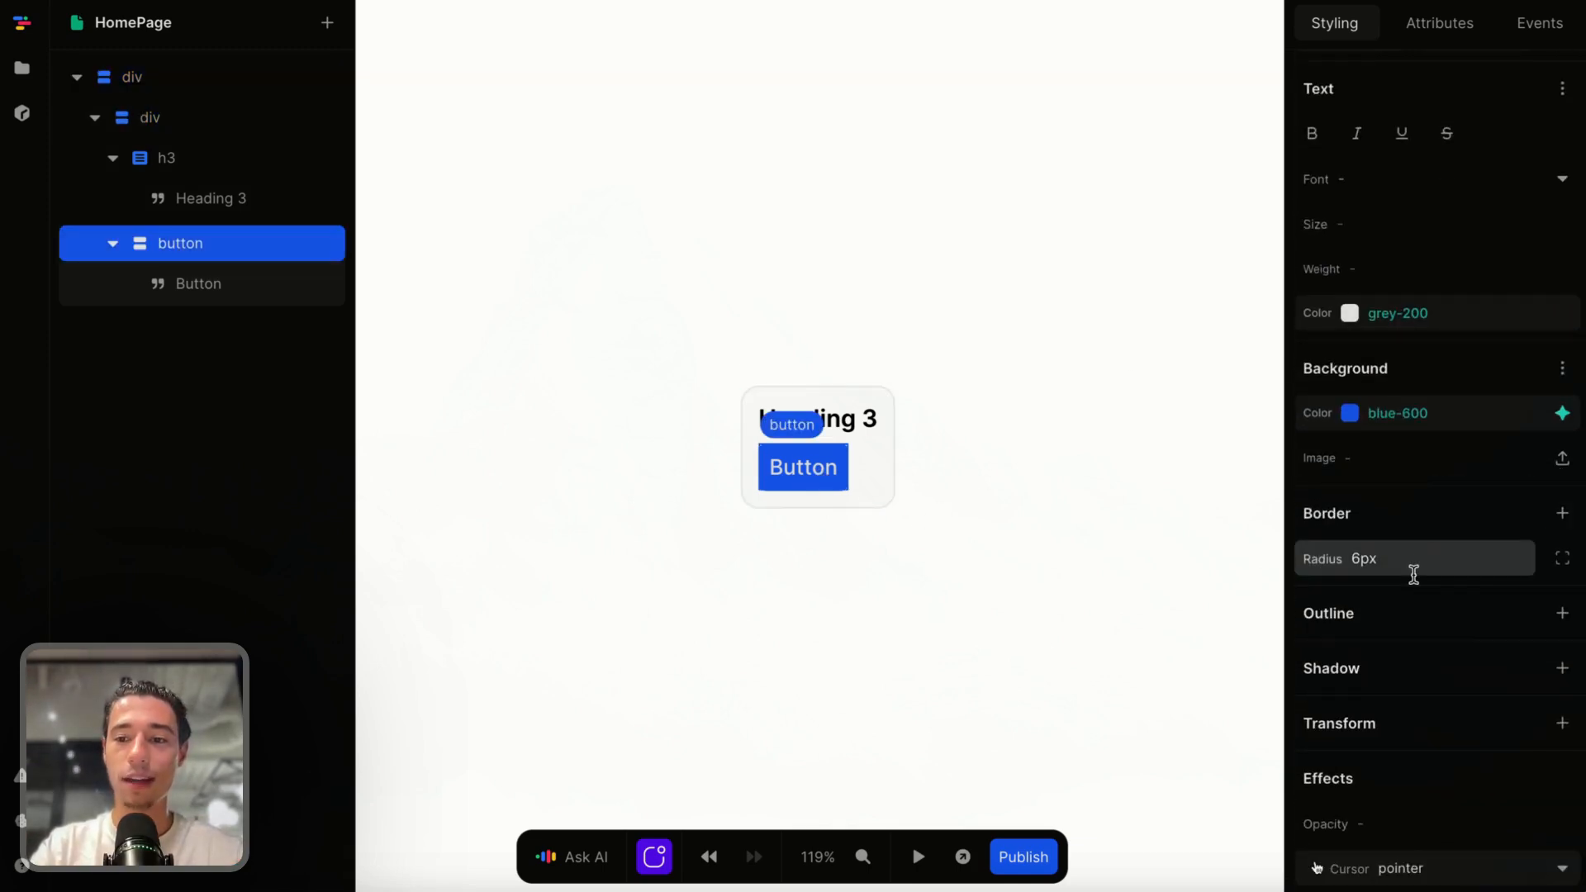
click(1385, 221)
text(1)
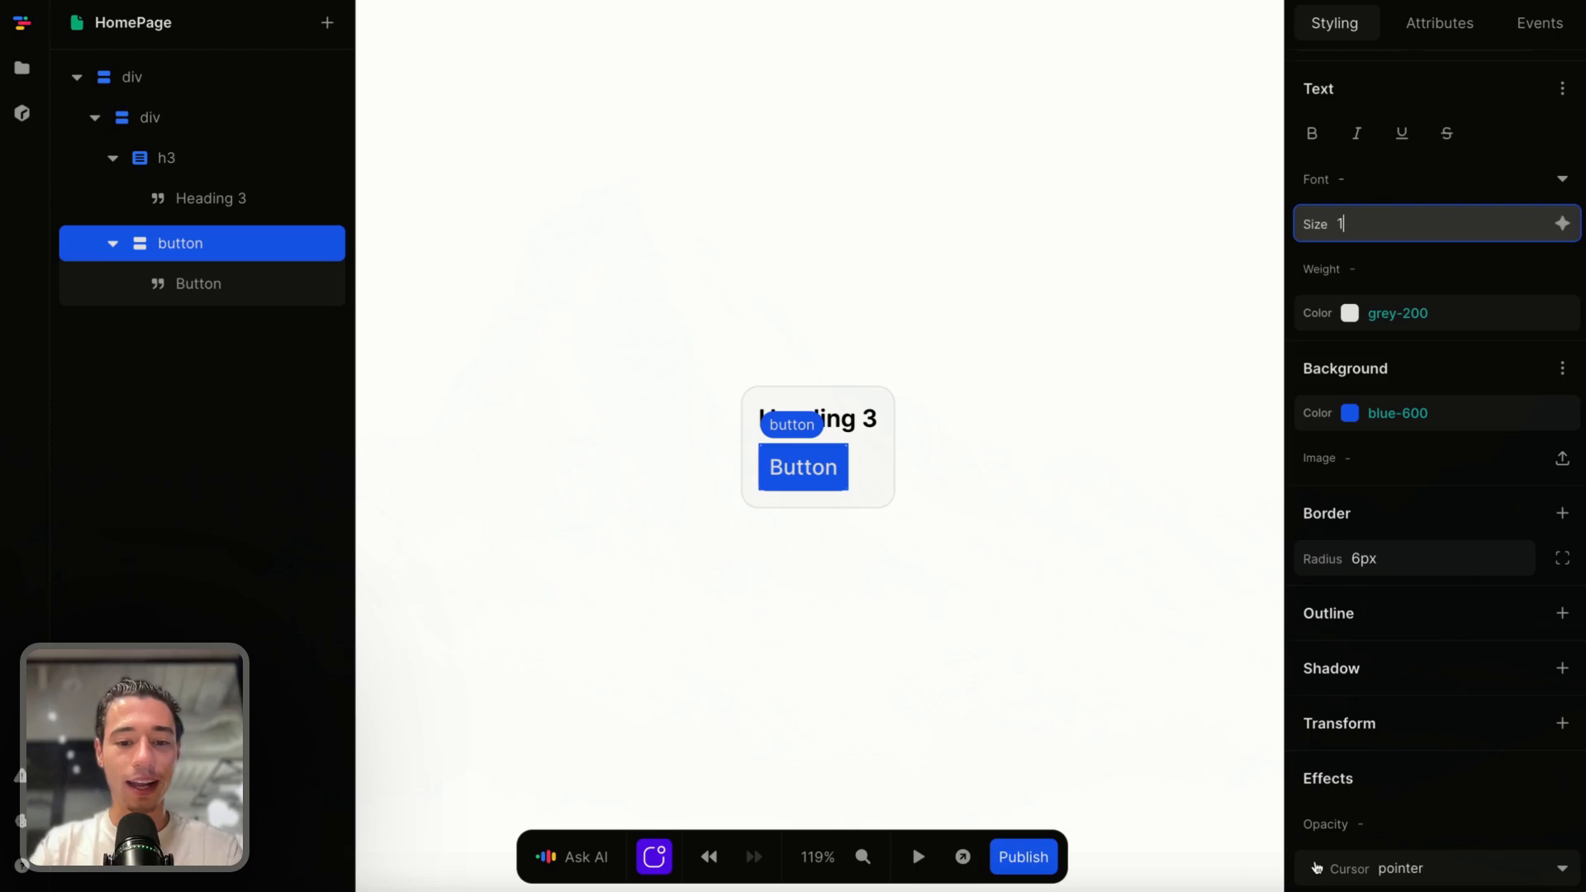
text(4)
key(Return)
text(3)
key(Return)
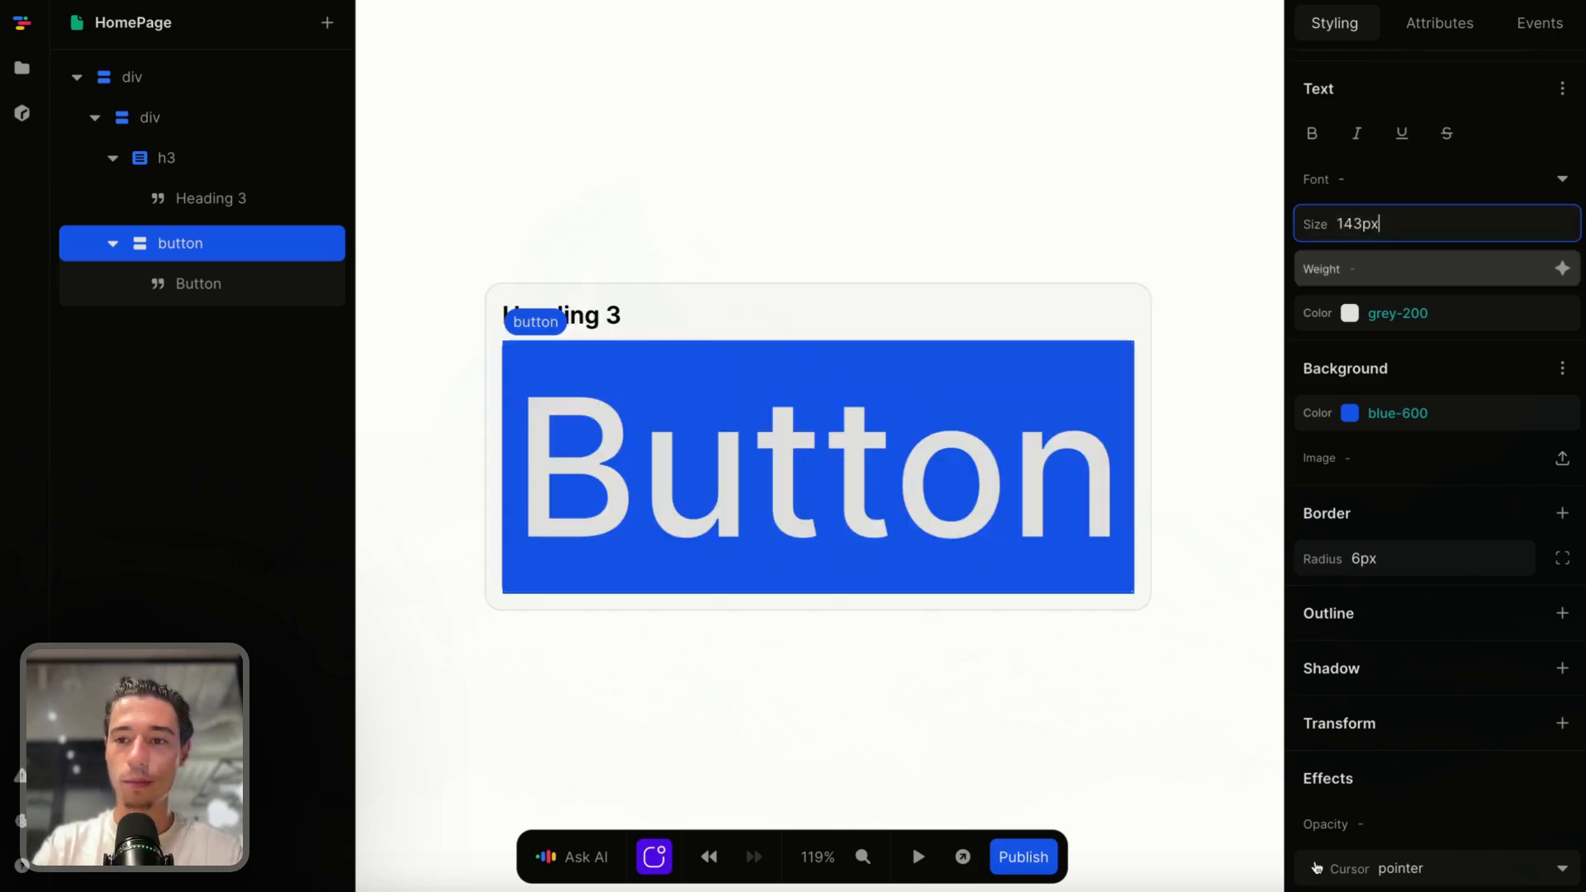
text(3)
key(Return)
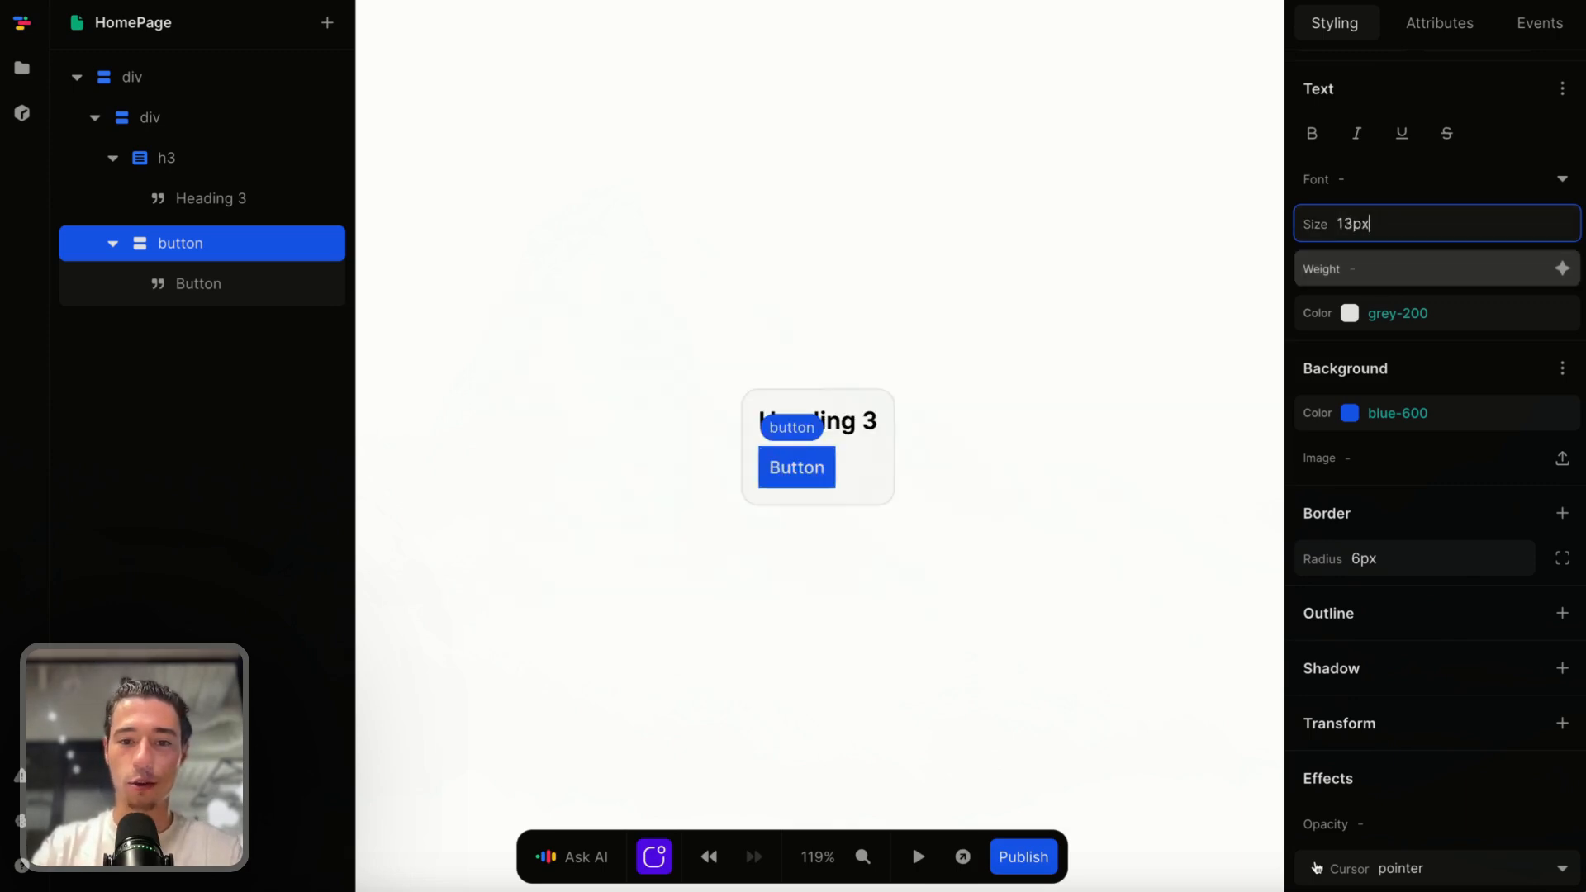
Set the button's horizontal padding to 0.5rem and its vertical padding to 0.3rem.
scroll(1478, 399, up, 3)
click(1381, 220)
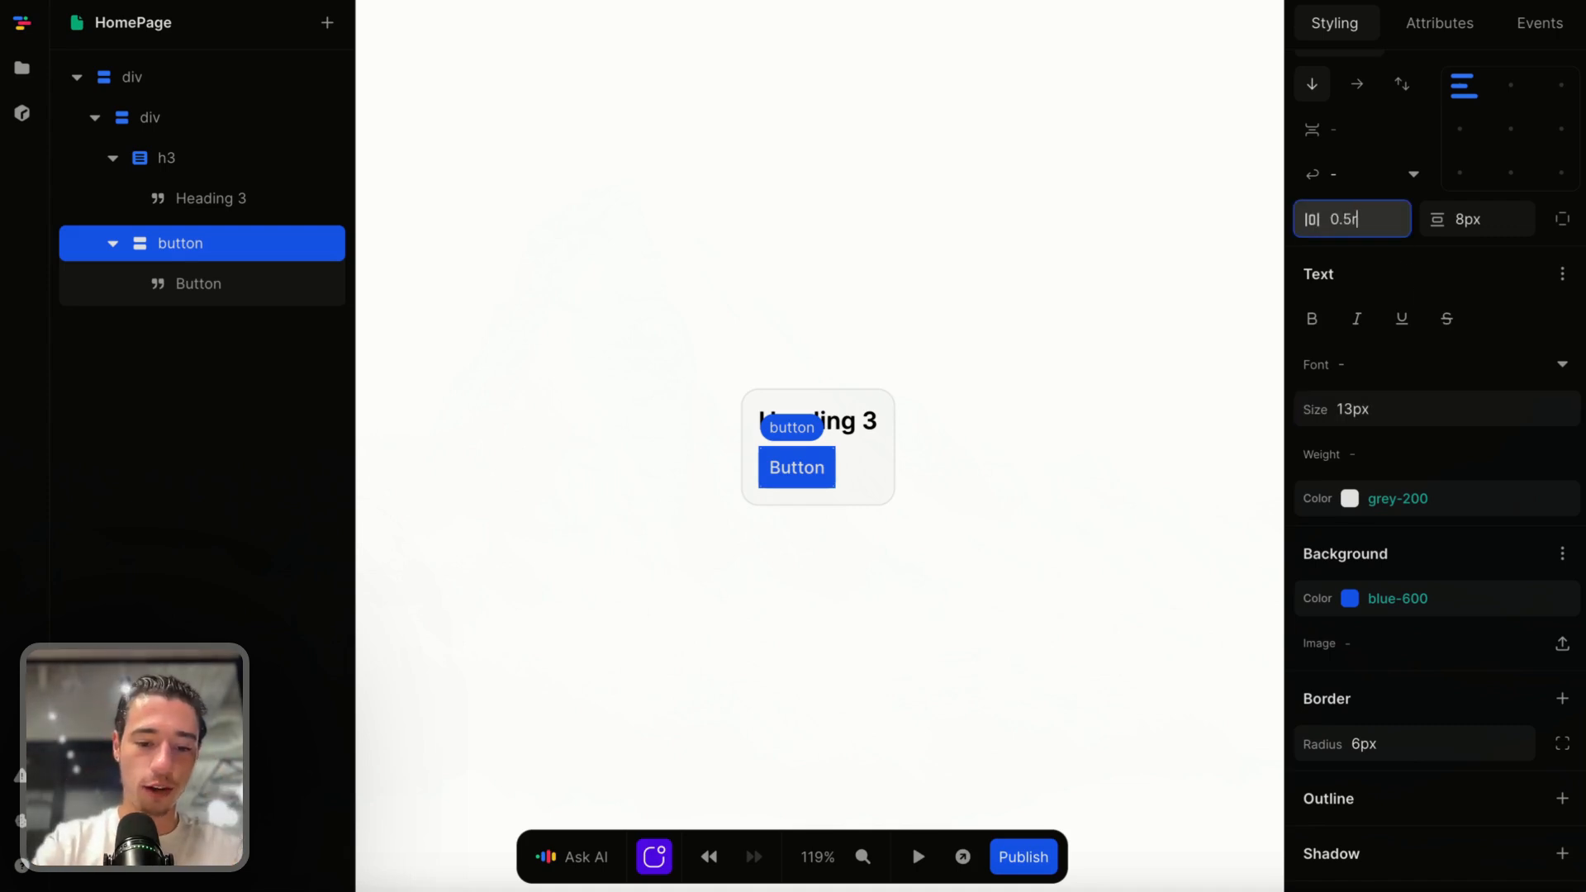
click(1462, 219)
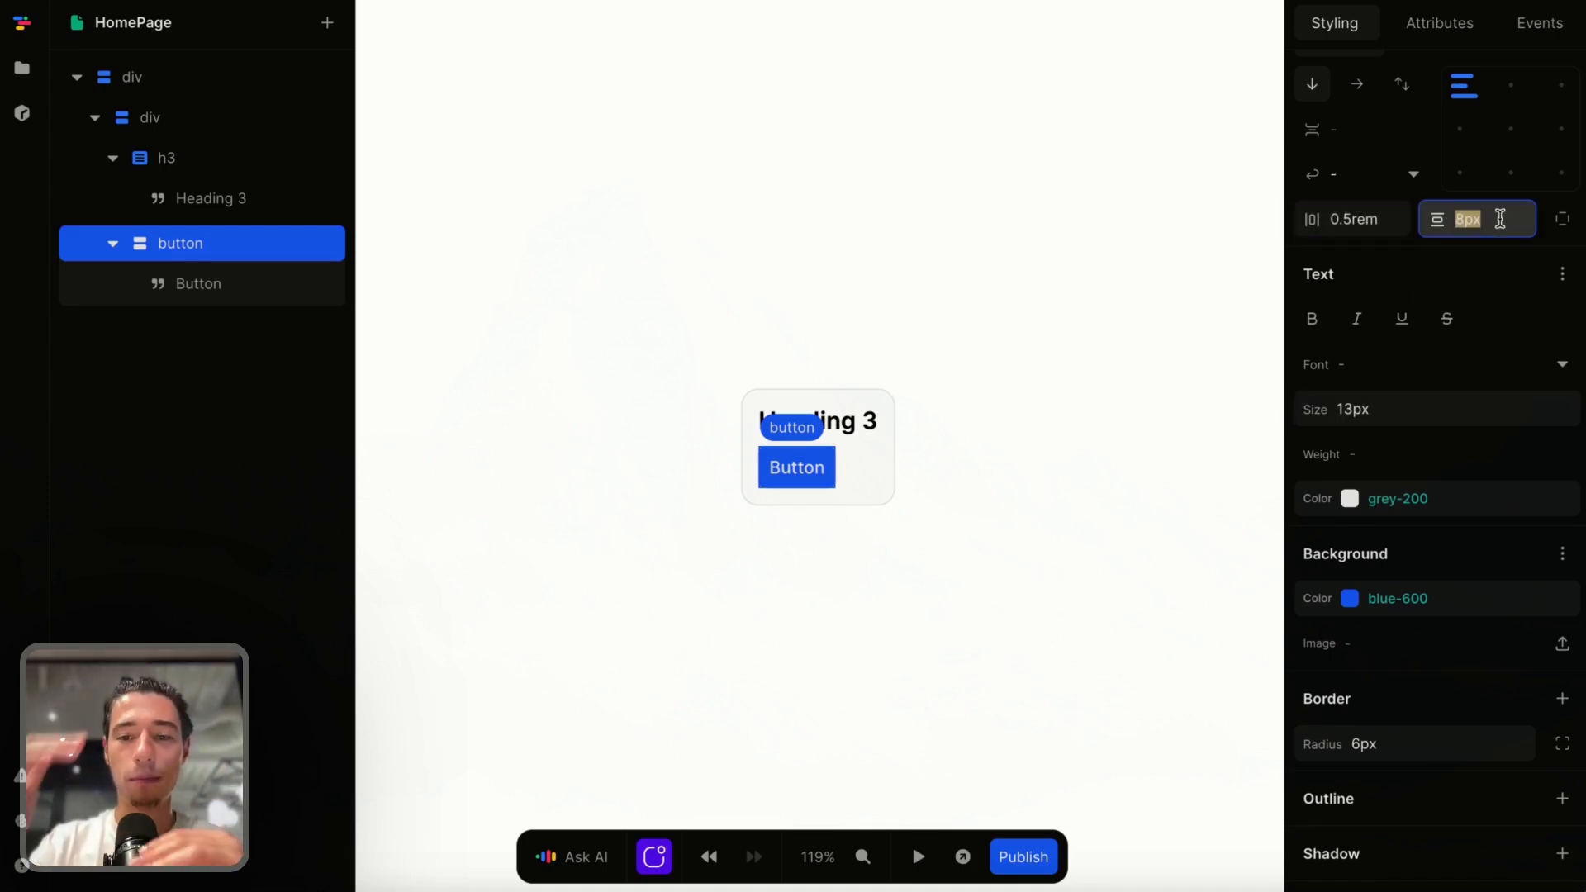
key(BackSpace)
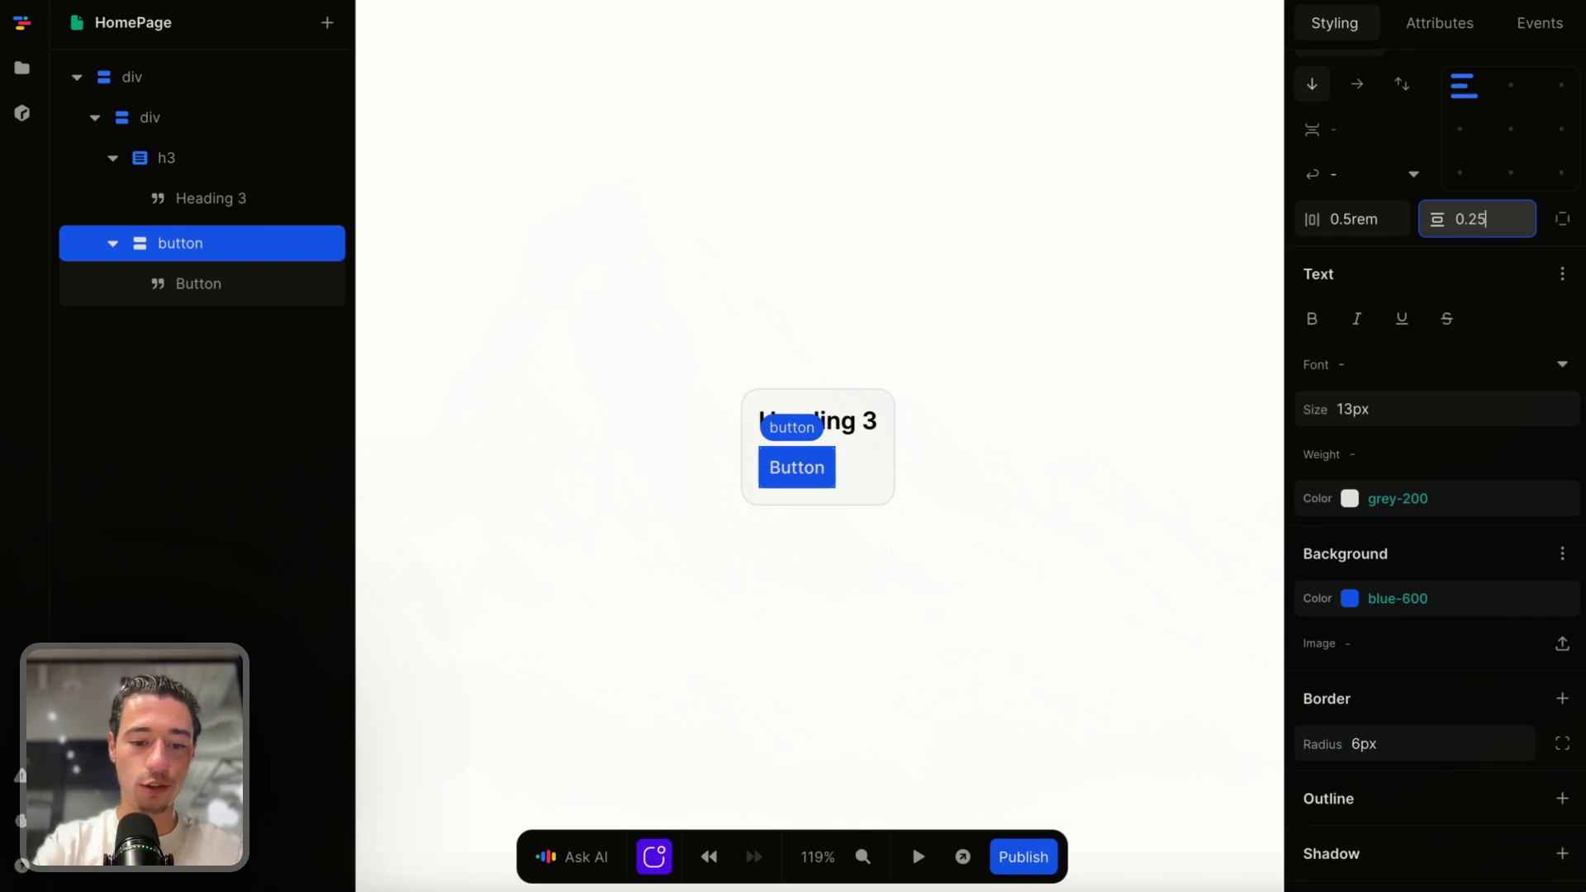
text(0.25rem)
key(Return)
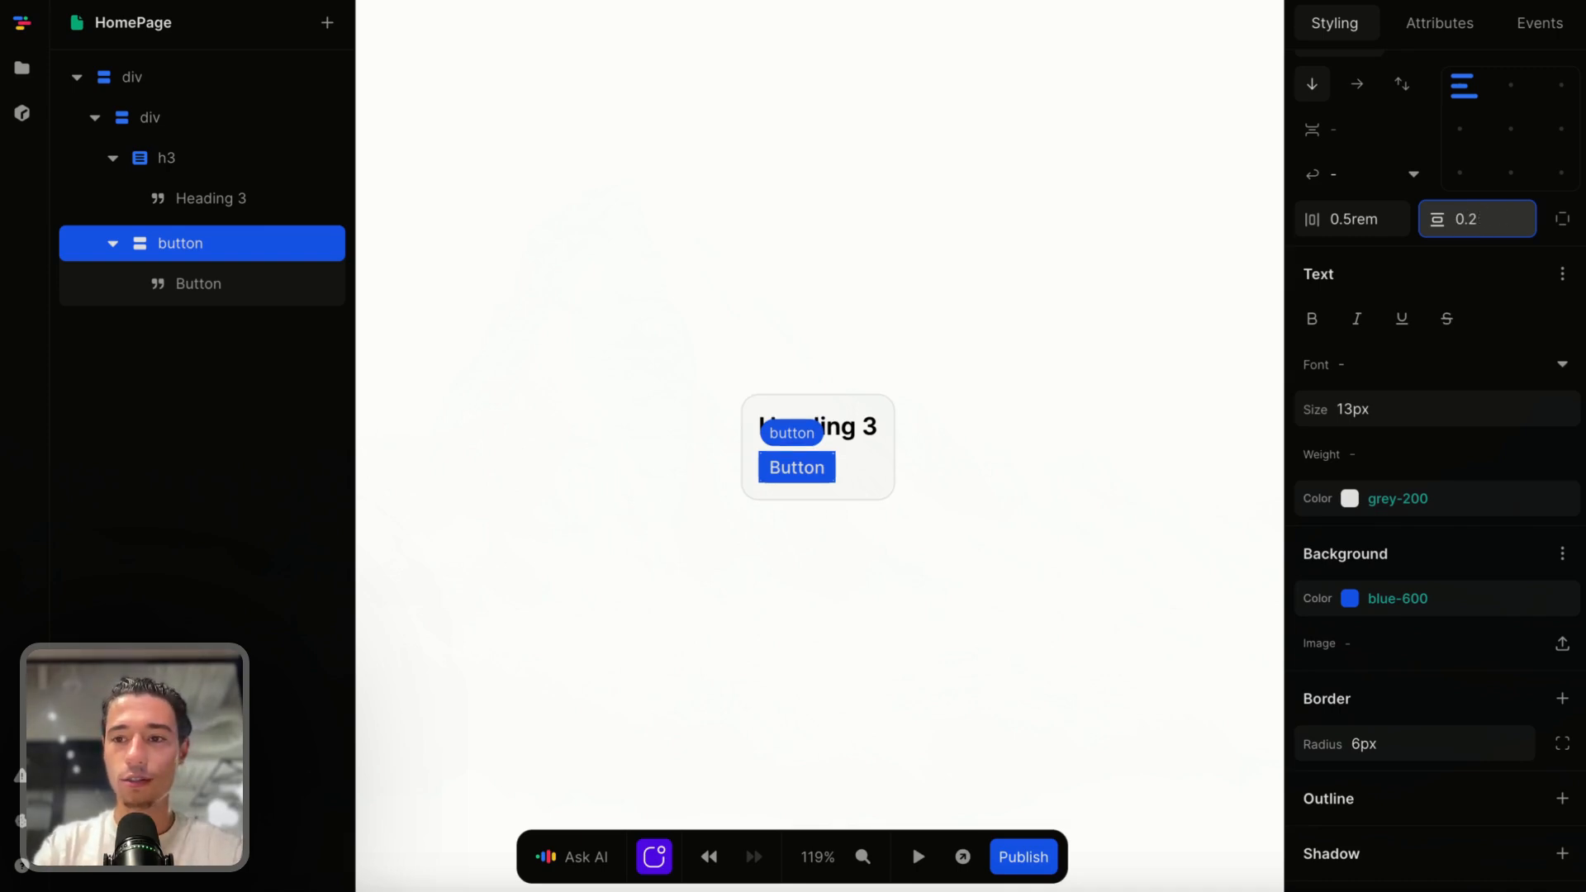
text(0.3rem)
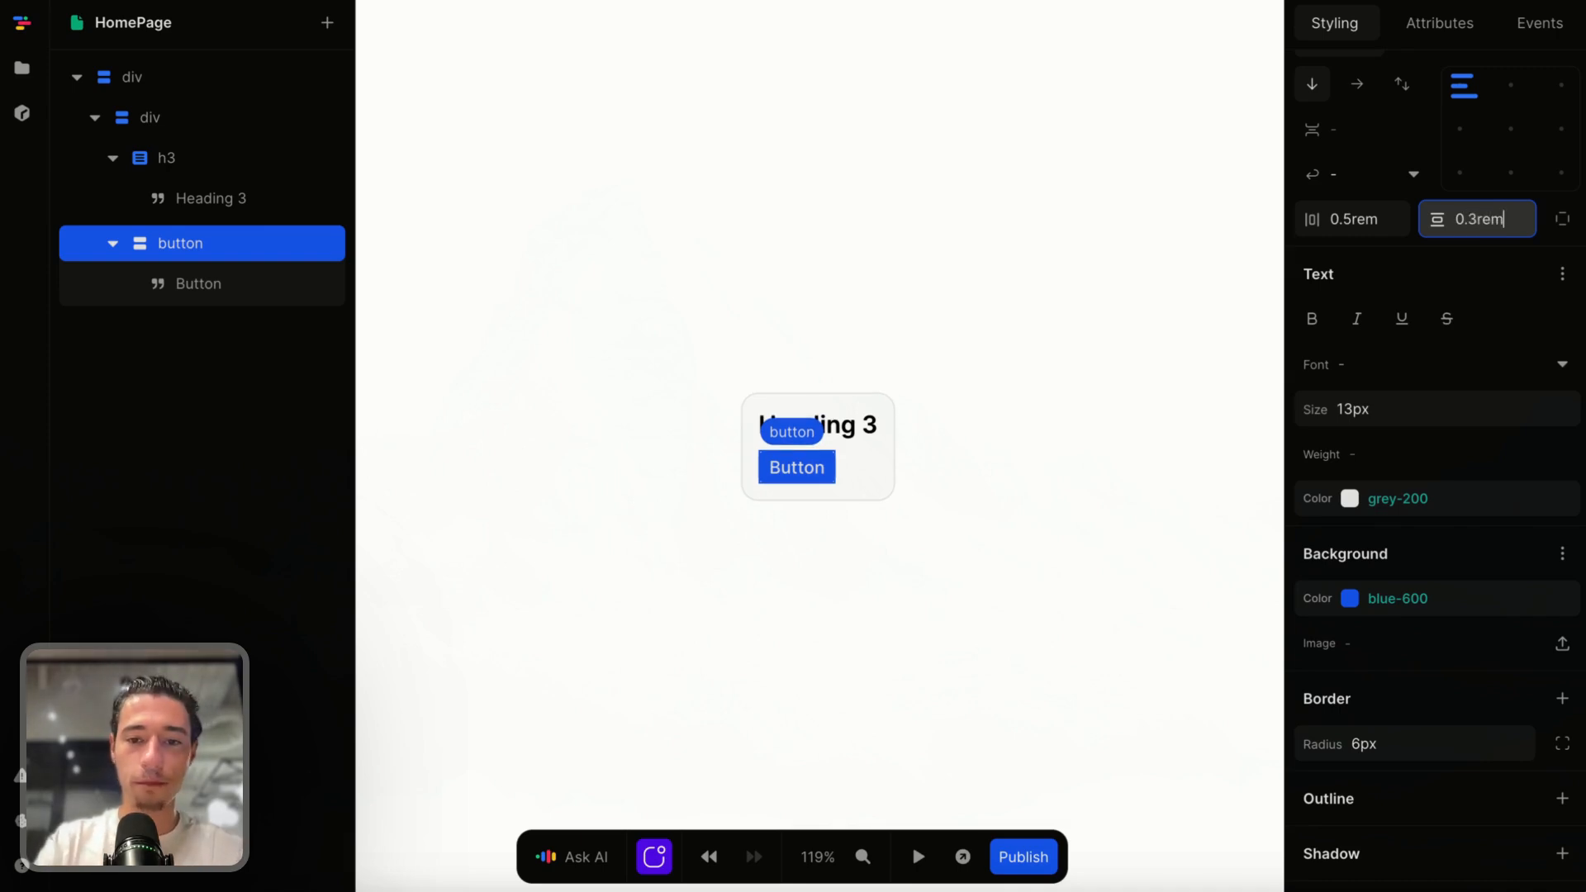
key(Return)
click(1137, 482)
click(829, 477)
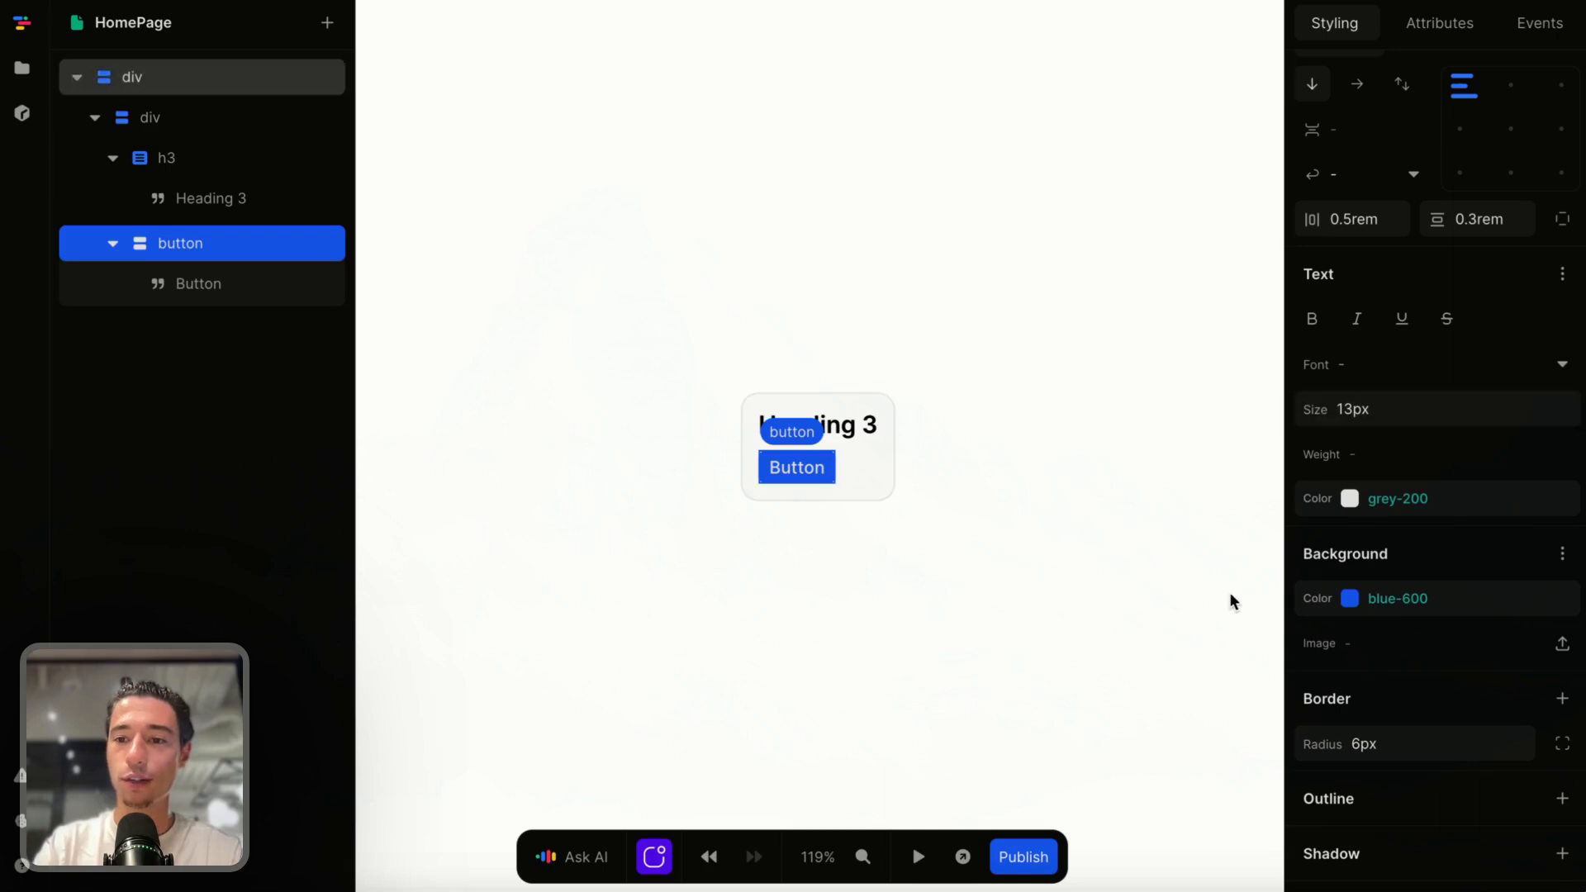
click(1119, 540)
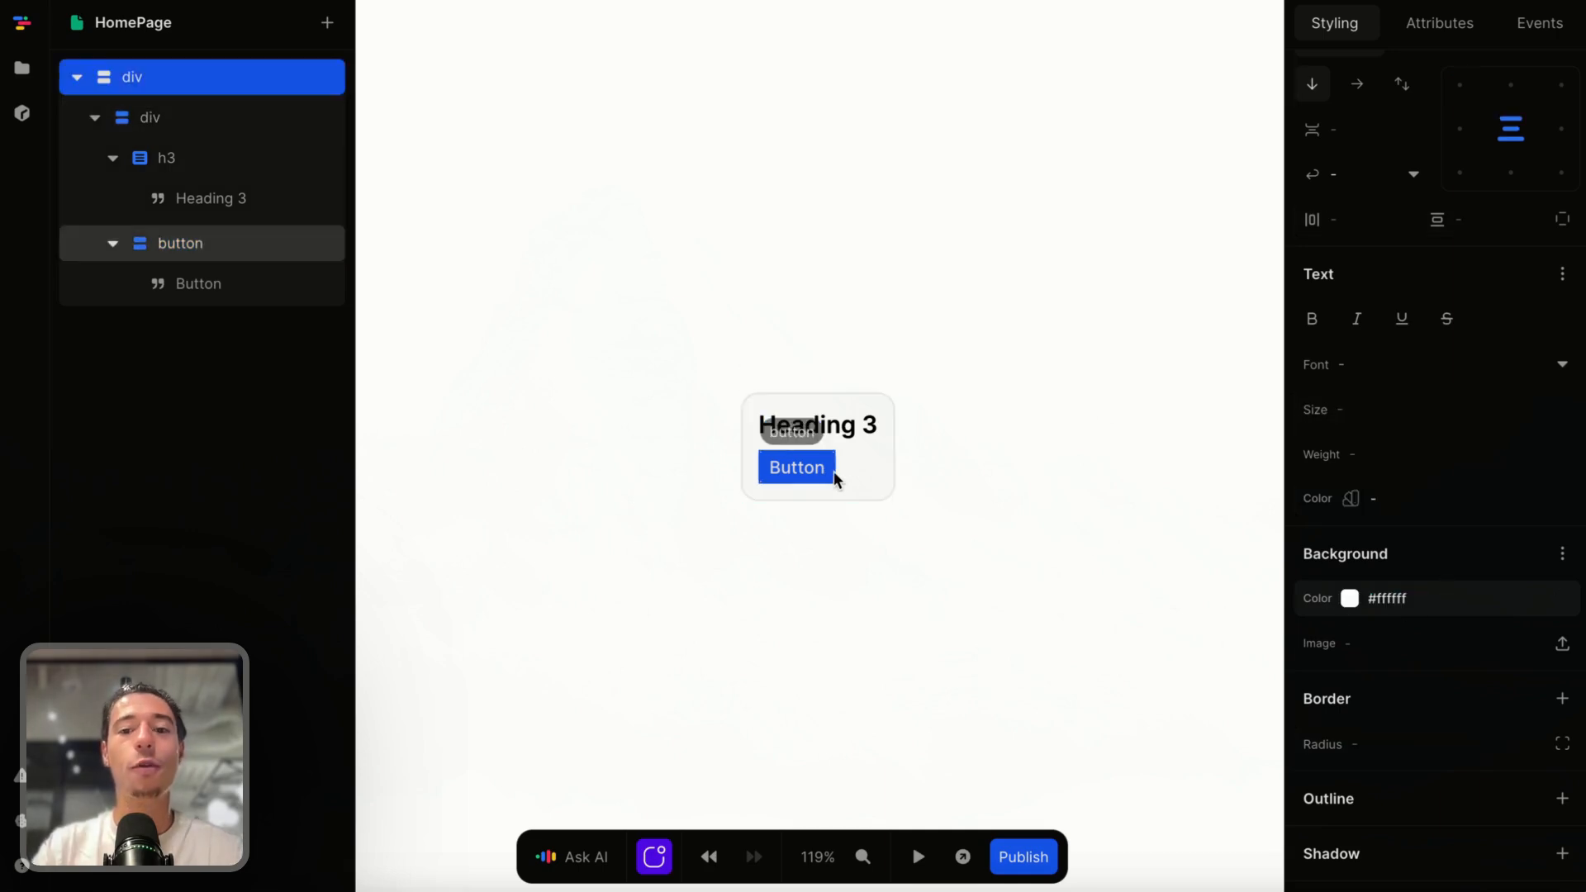
scroll(885, 622, up, 1)
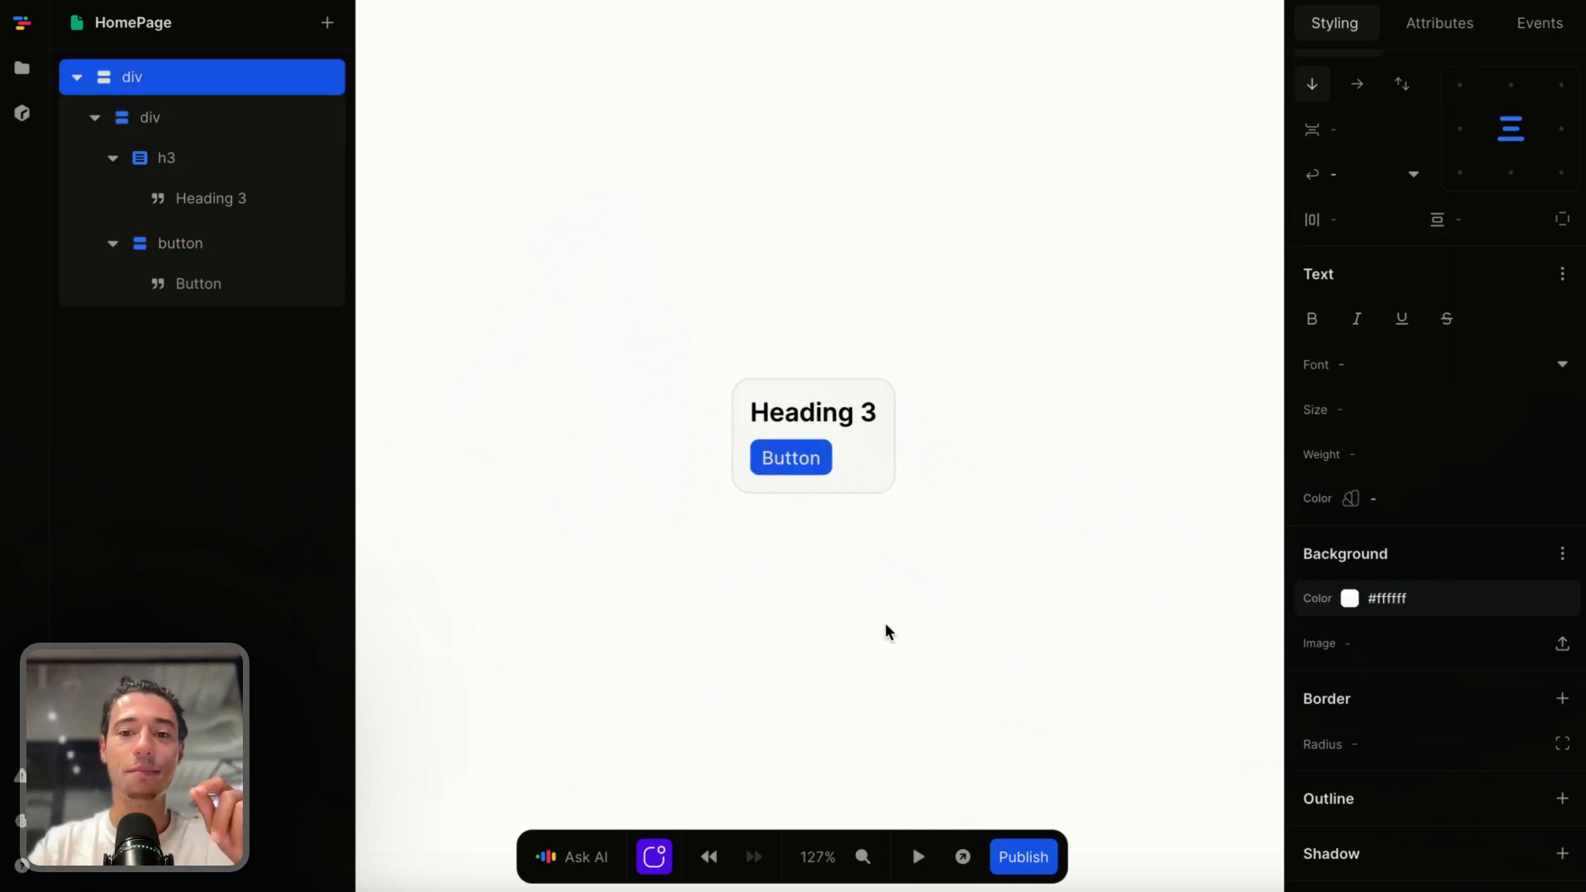
scroll(884, 622, left, 1)
click(921, 454)
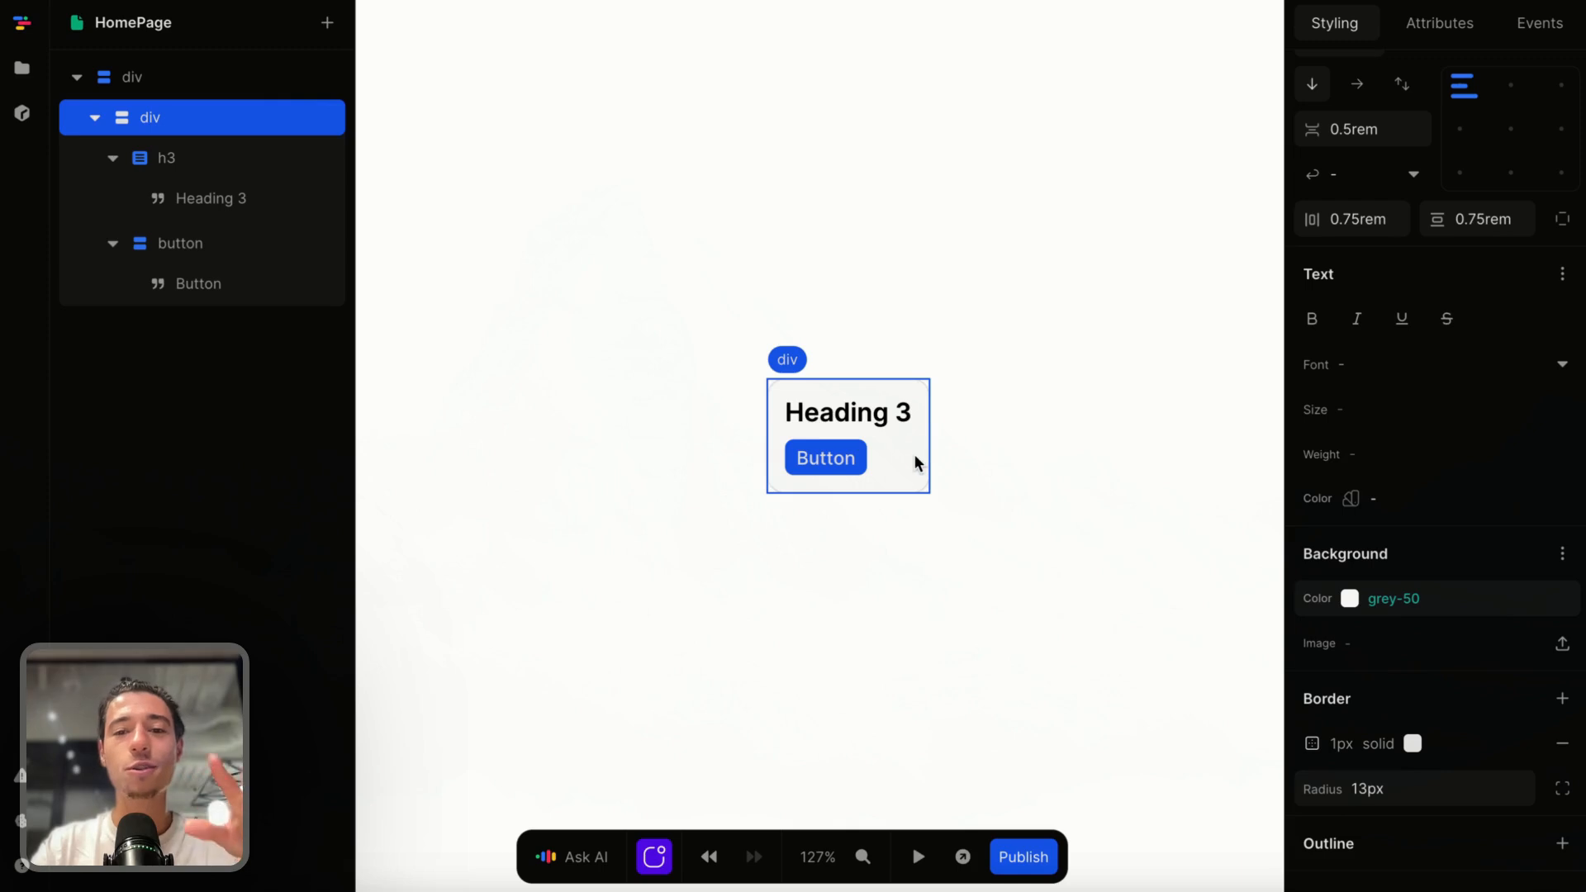
scroll(914, 456, right, 3)
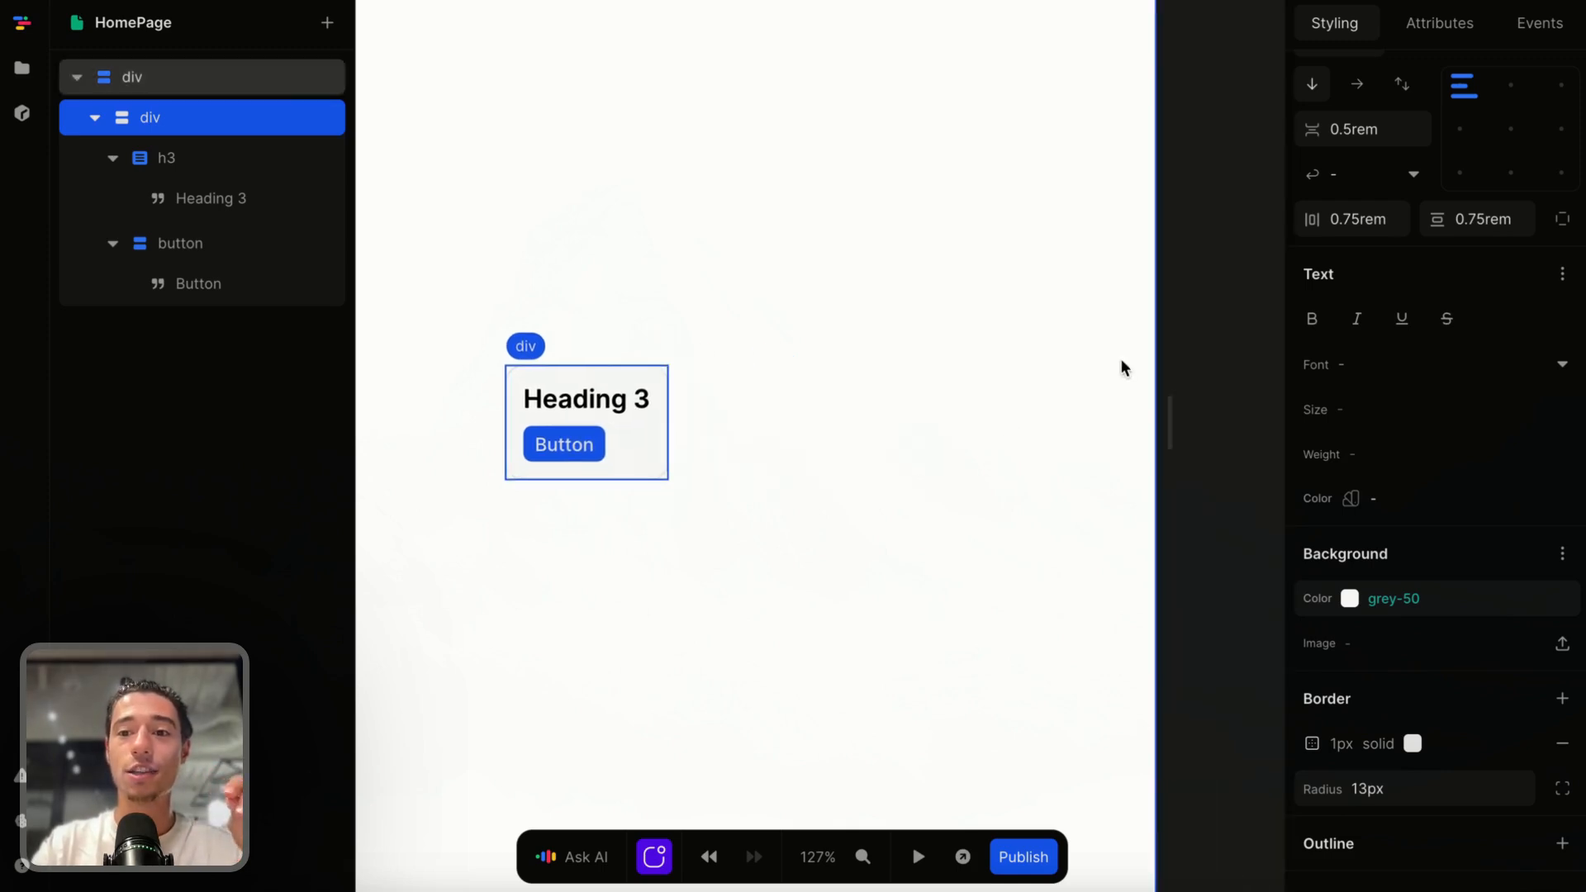
Review the response data of the items API.
click(1209, 246)
click(1378, 230)
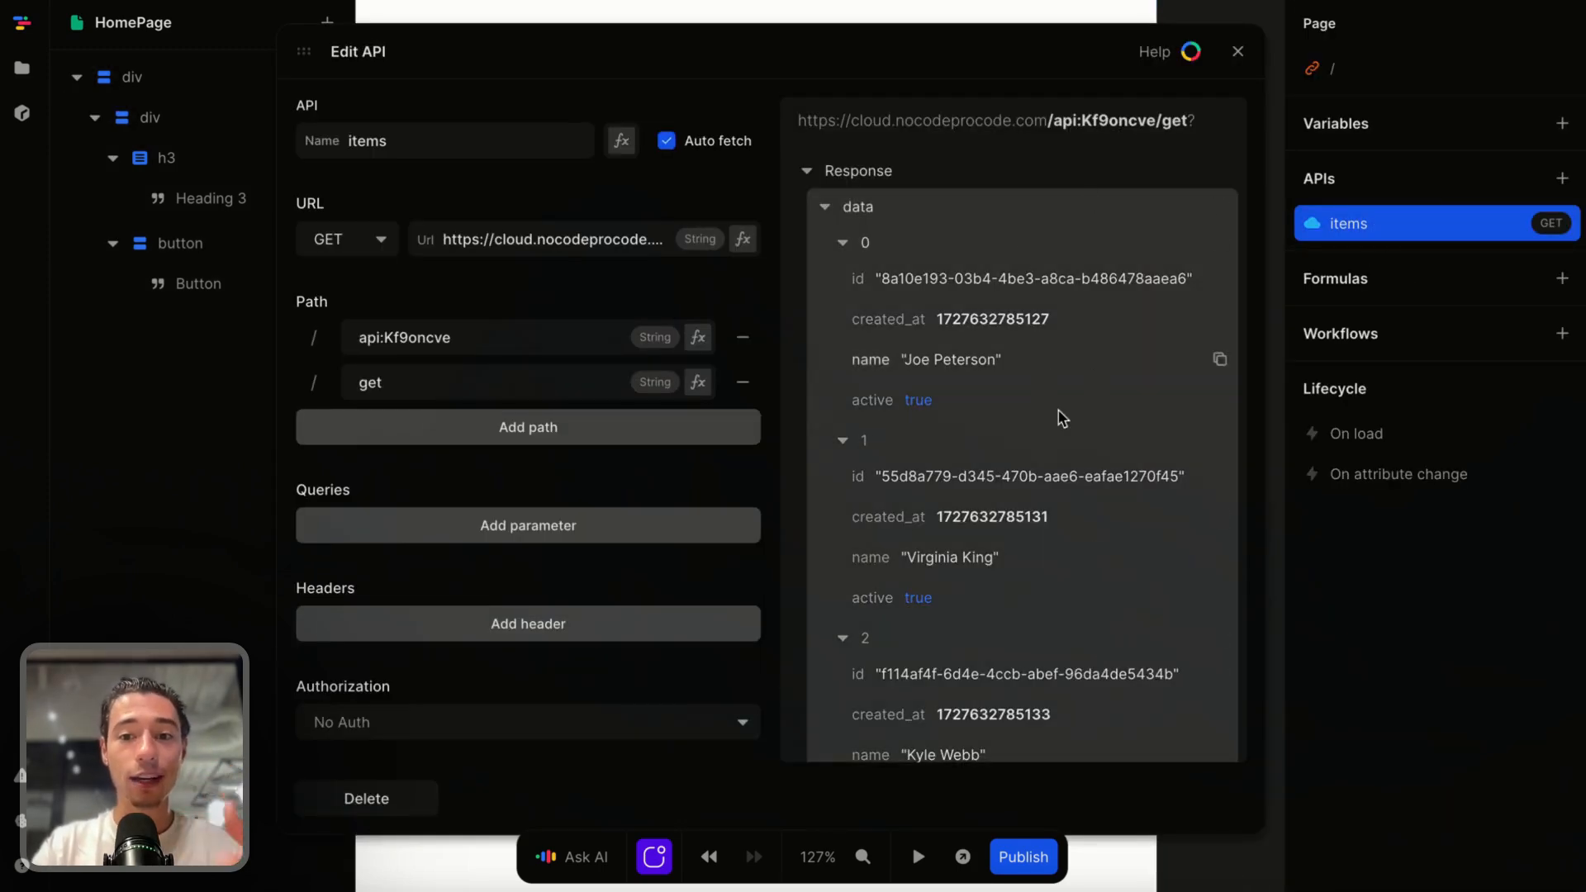
click(1239, 52)
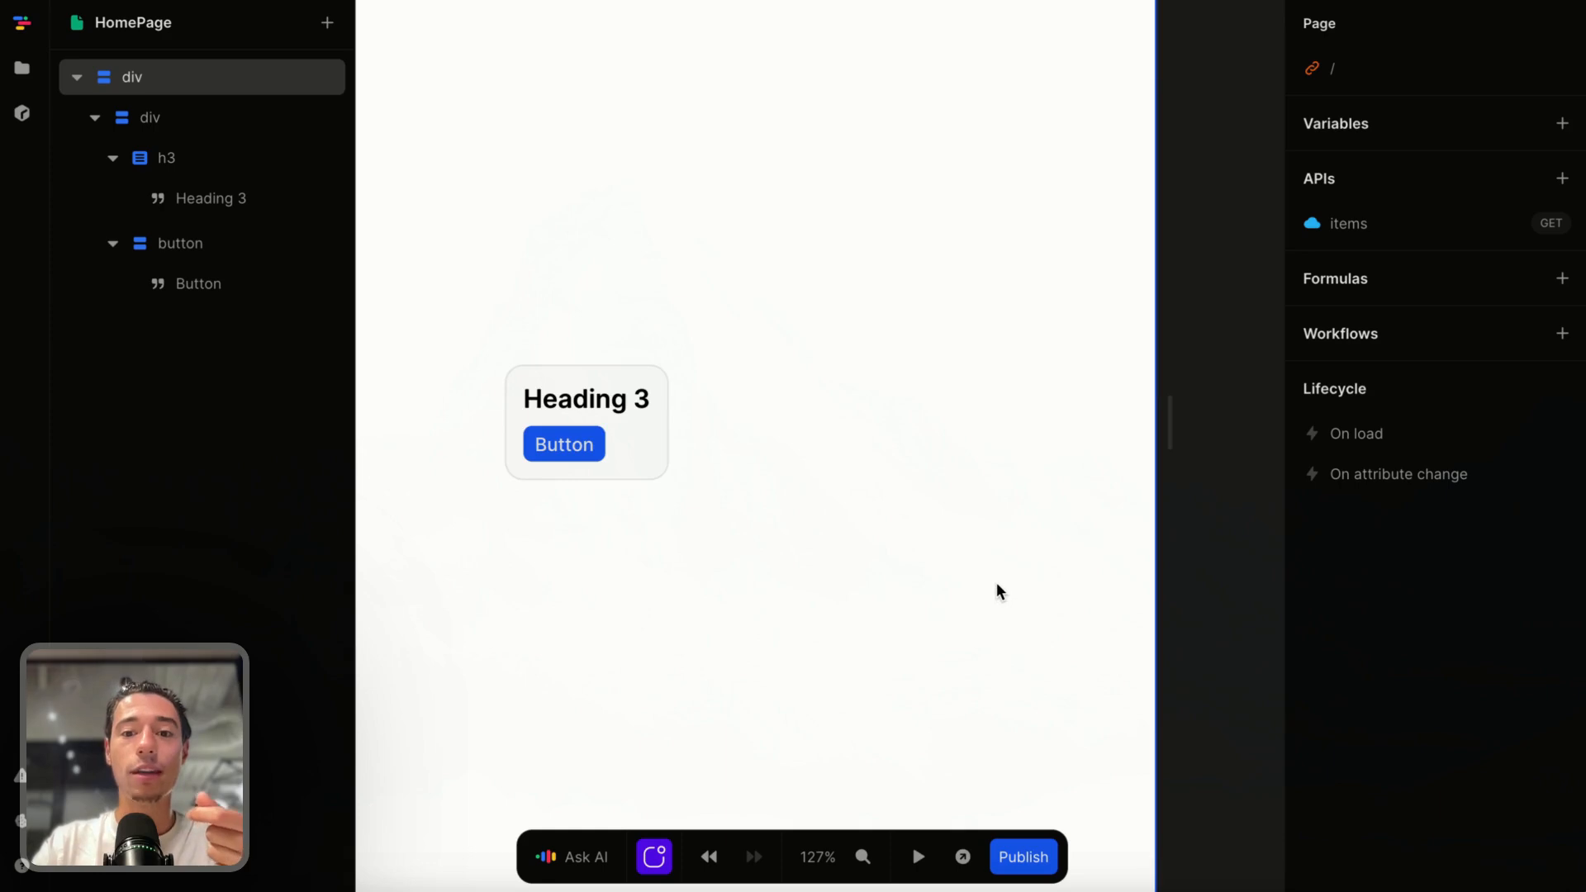
Repeat the nested card div over the data array of the items API response.
click(795, 447)
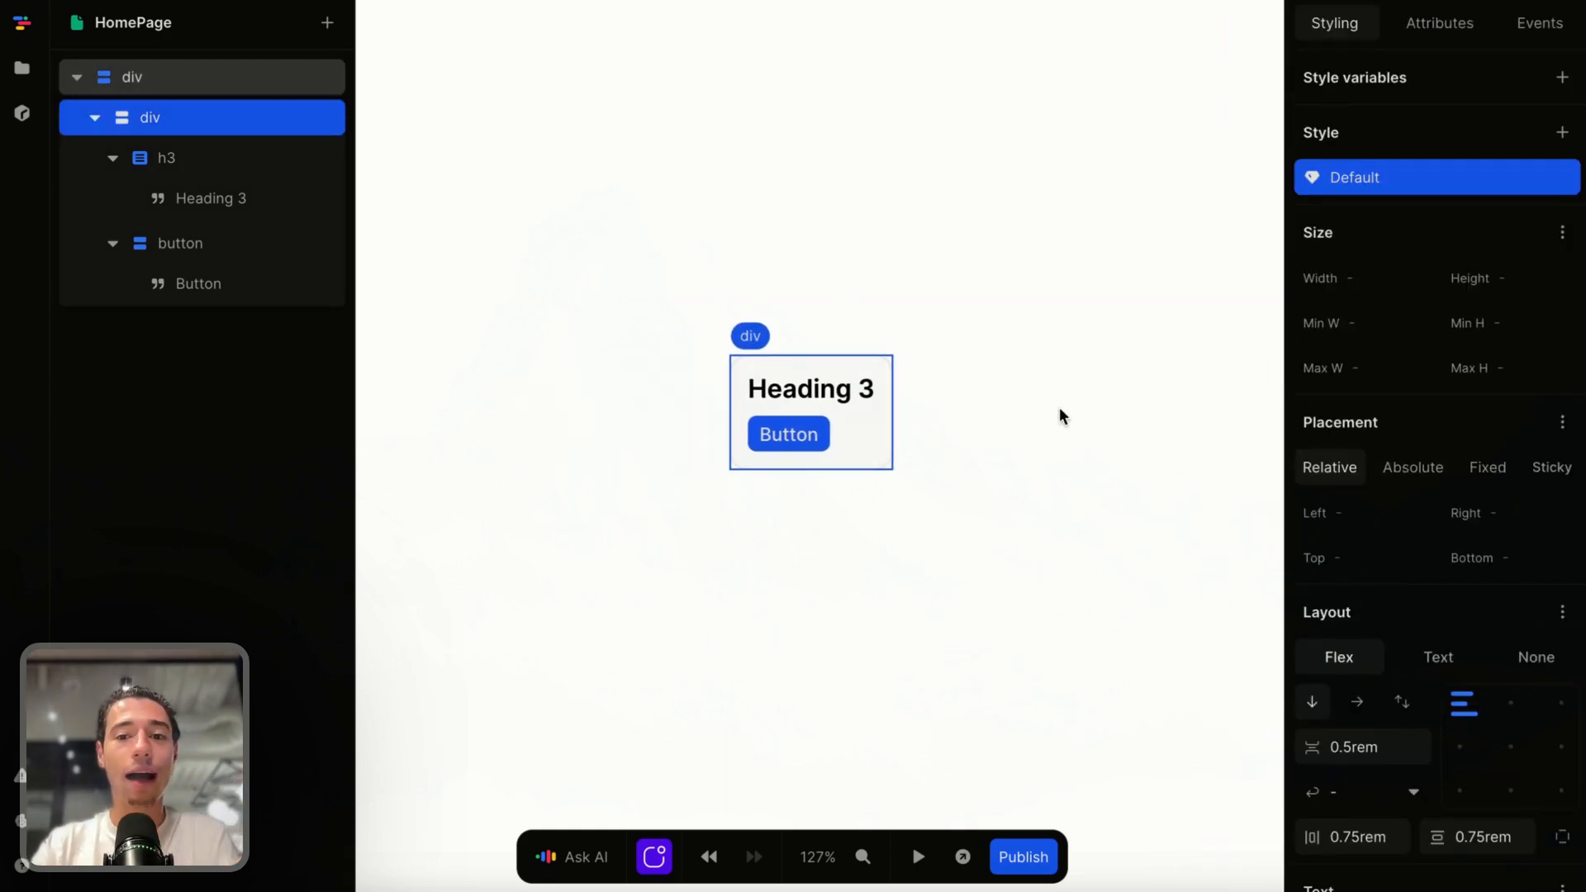
click(1446, 35)
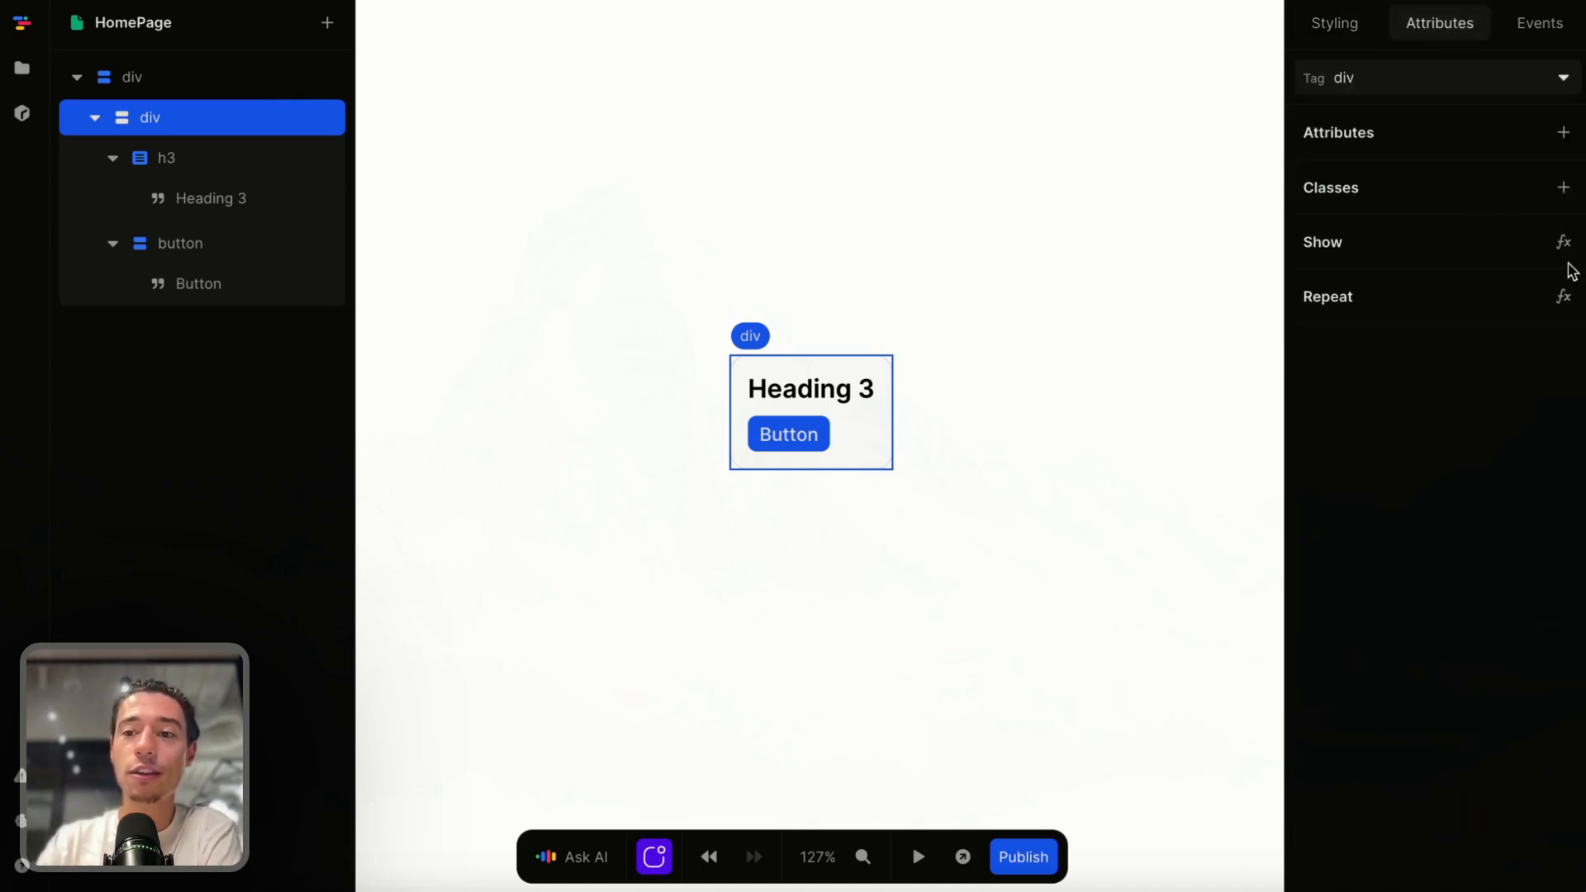
click(1562, 299)
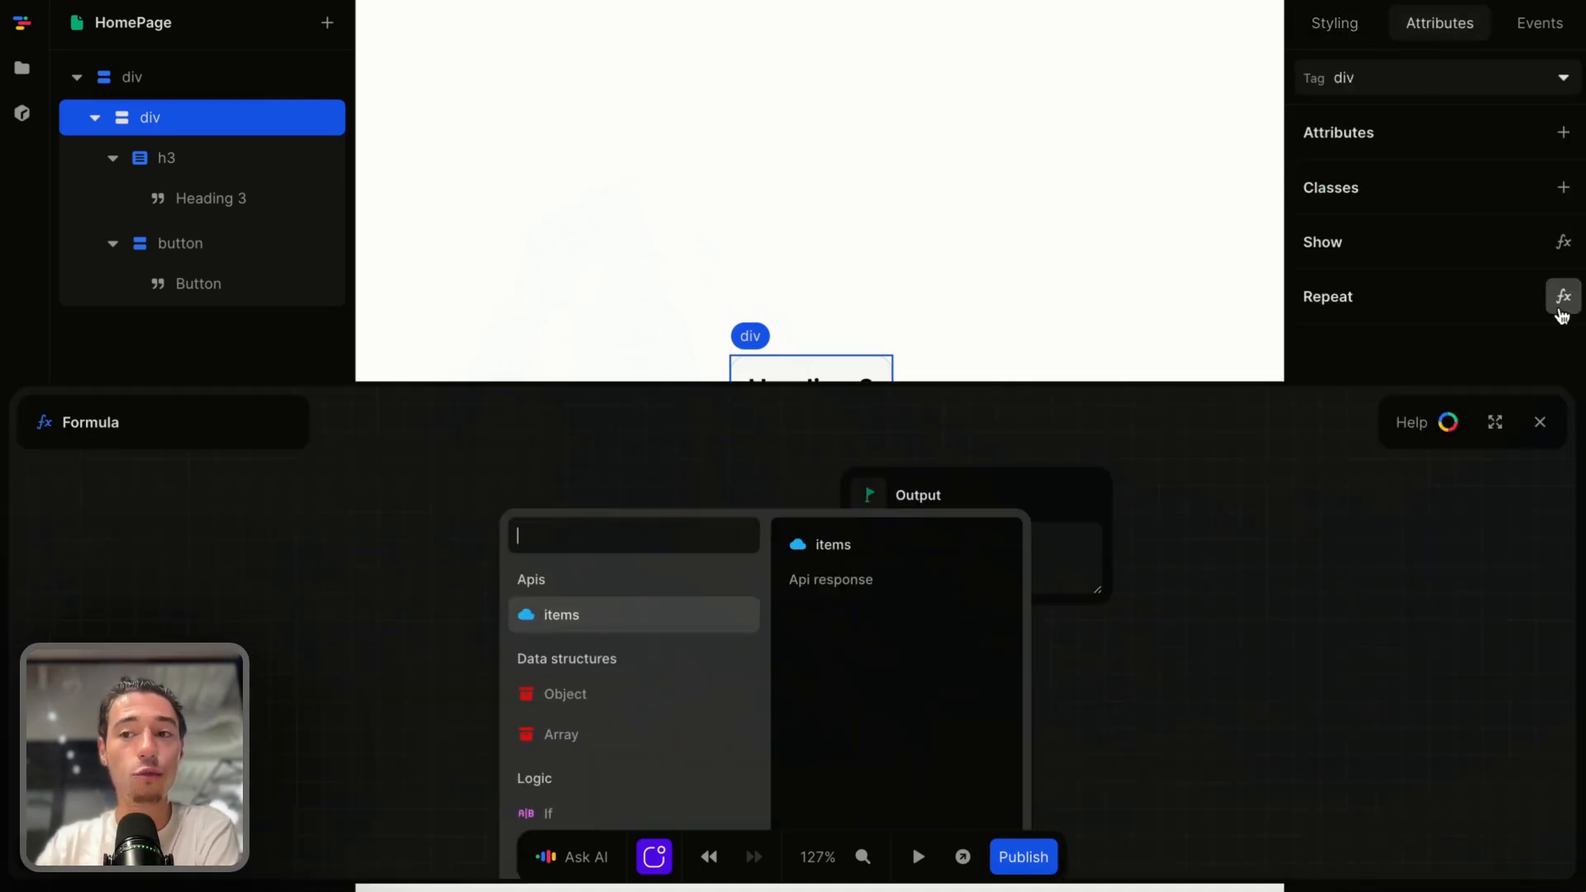
click(537, 625)
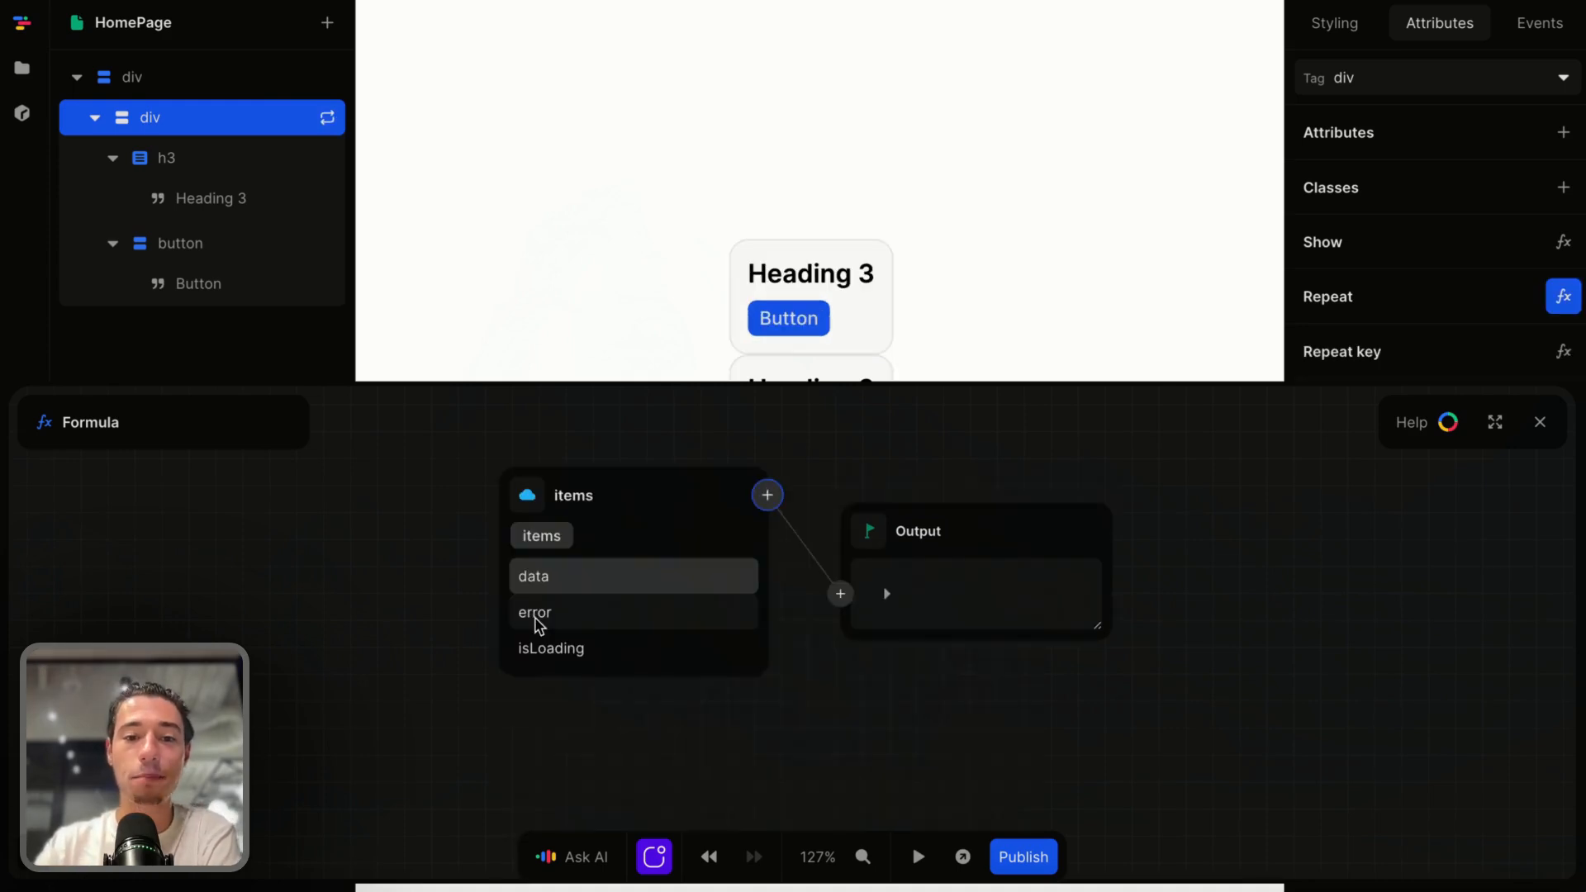
click(543, 588)
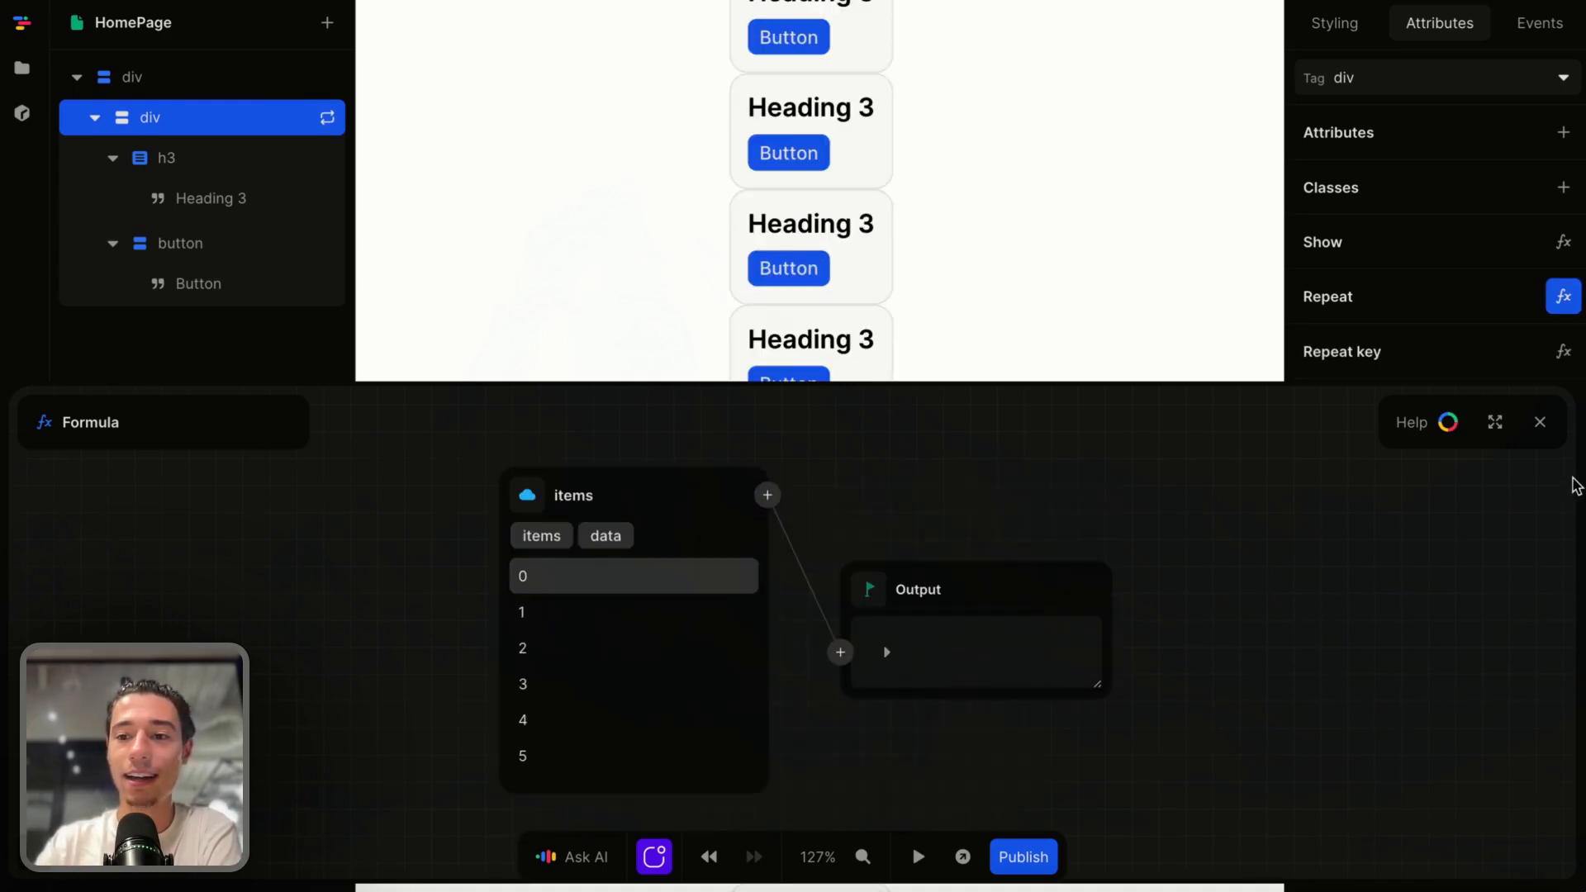
click(1540, 422)
Set the gap between the repeated cards in the outer div to 0.5rem.
click(971, 410)
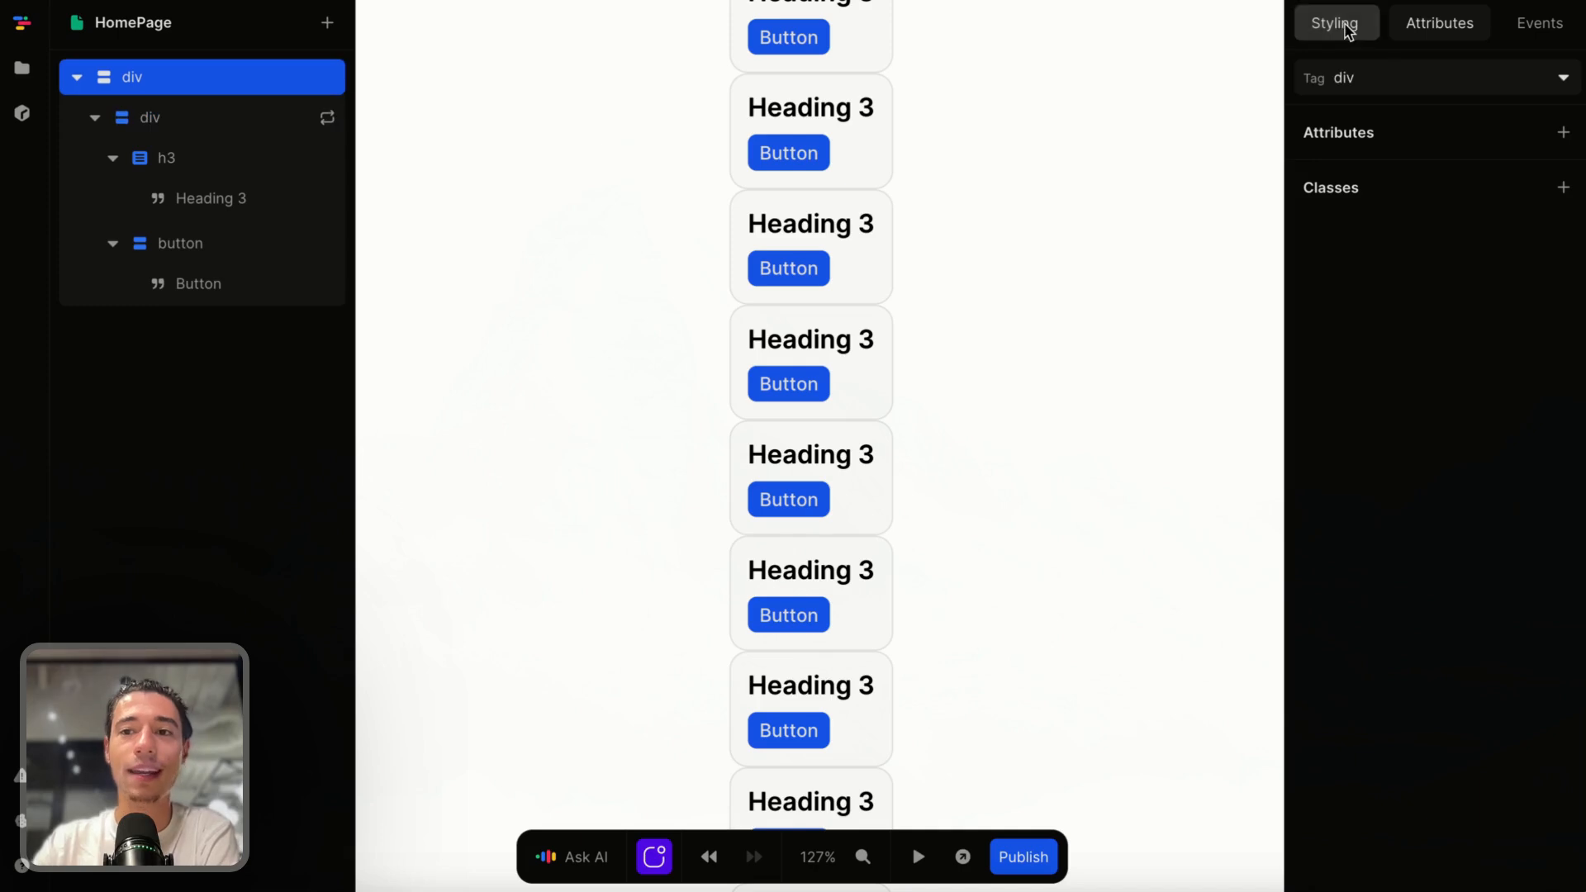
click(1337, 22)
click(1370, 753)
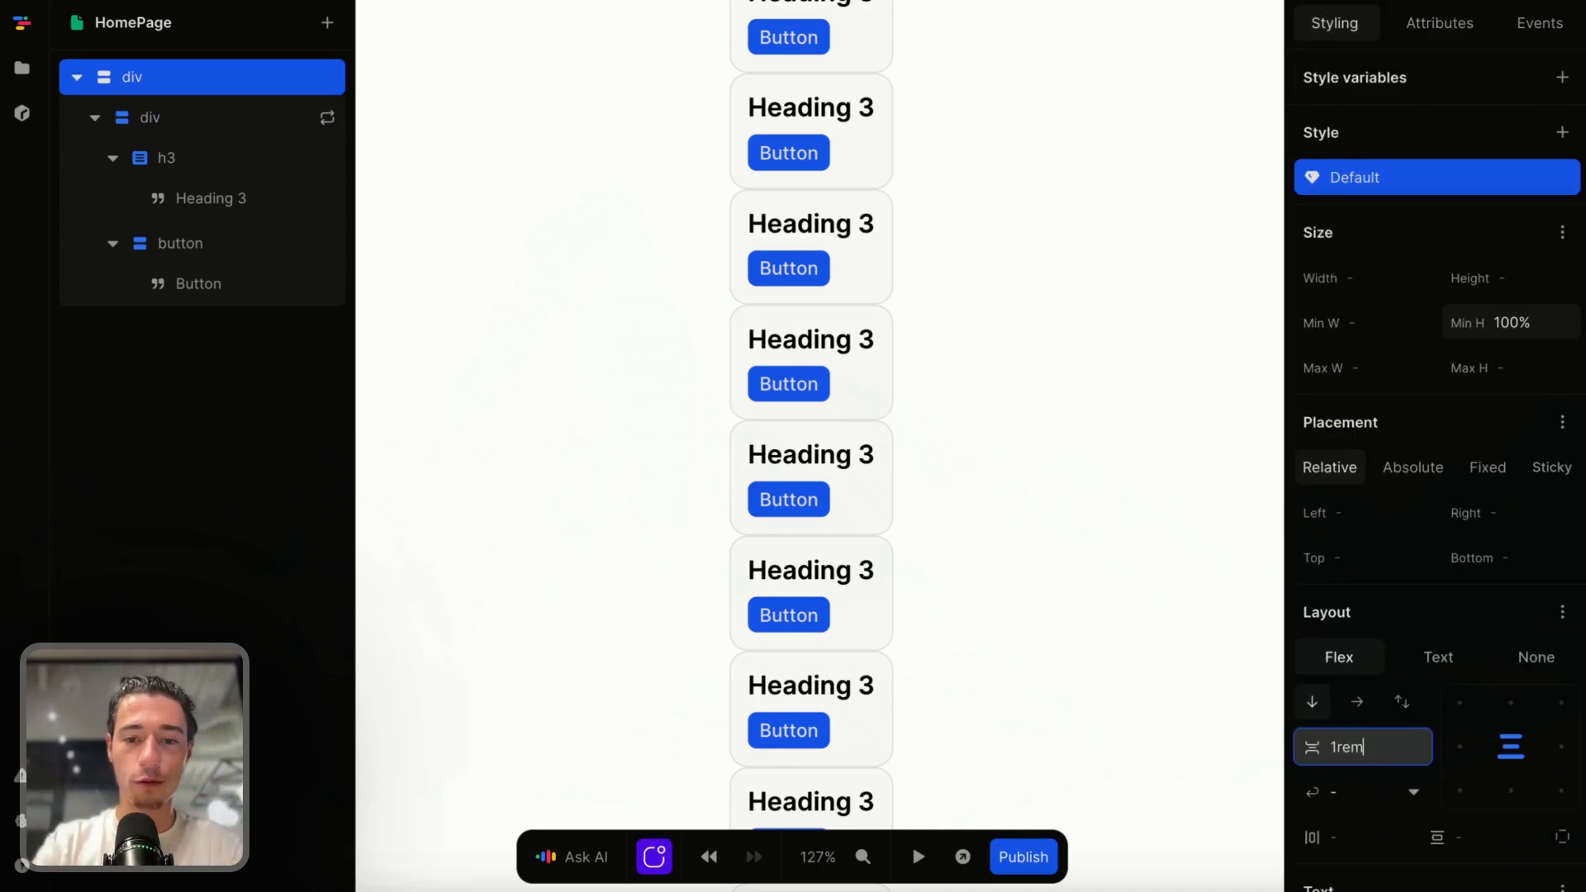
text(1rem)
key(Return)
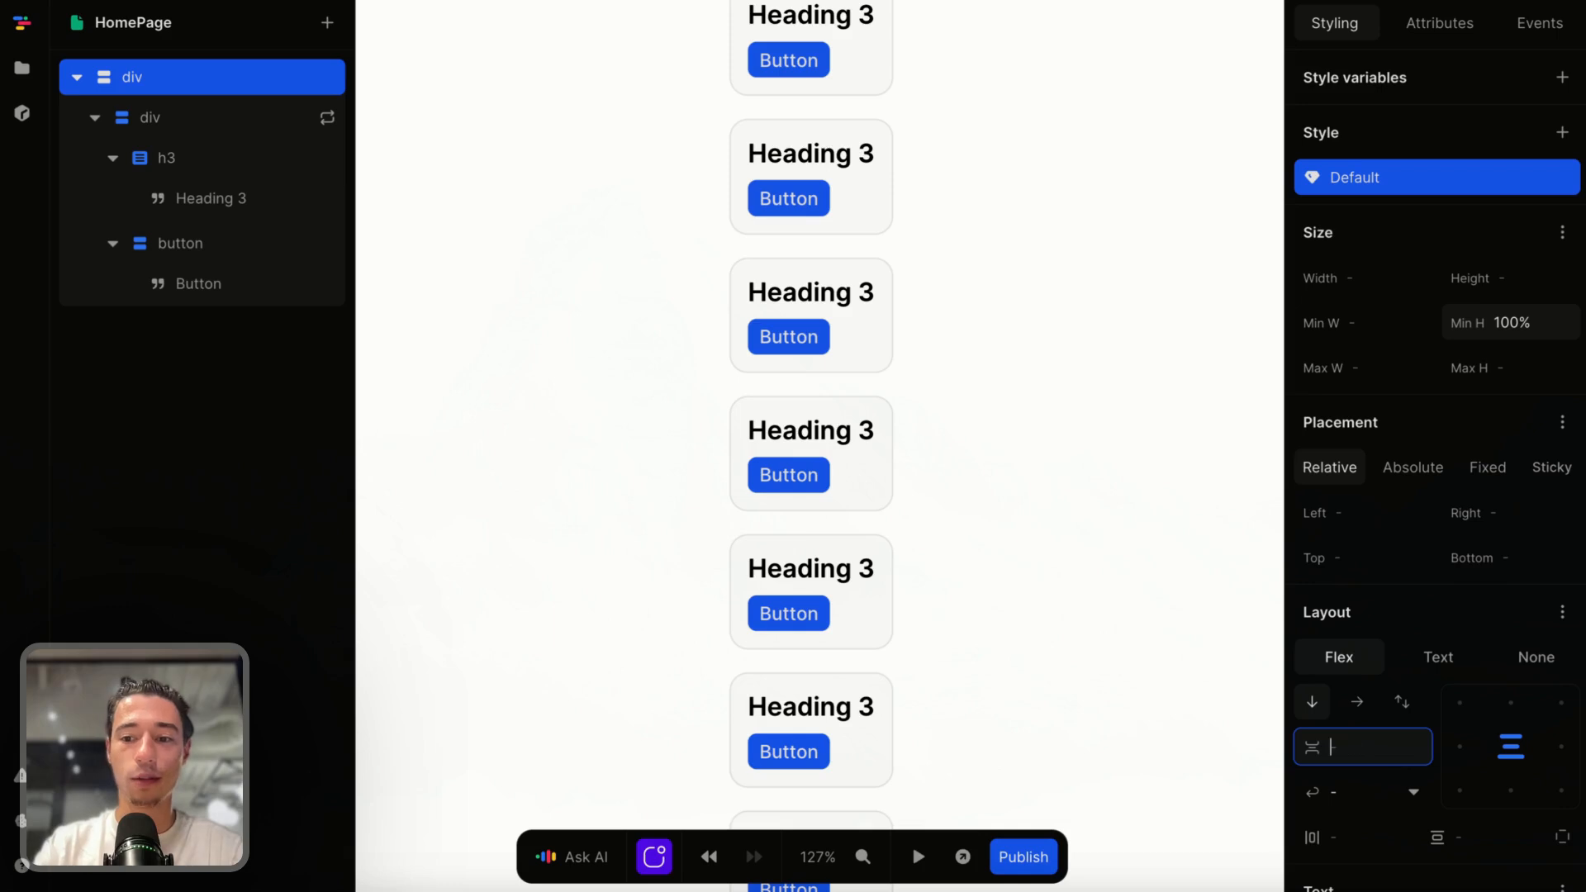
text(0.5rem)
key(Return)
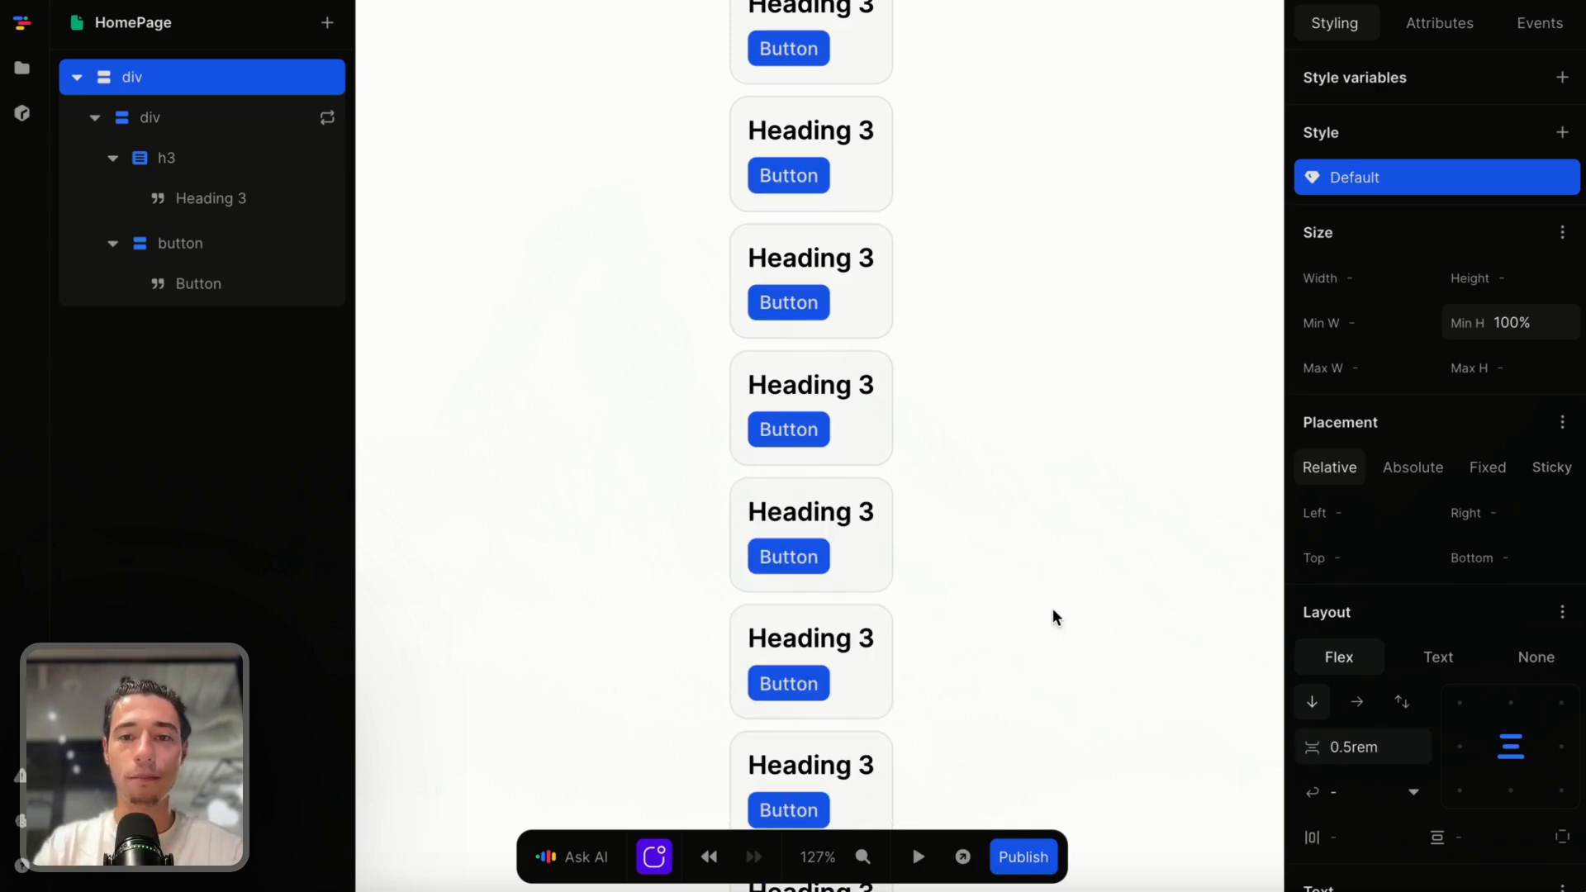
Align the outer div's content to the top center and set its vertical and horizontal padding to 7rem.
click(1511, 703)
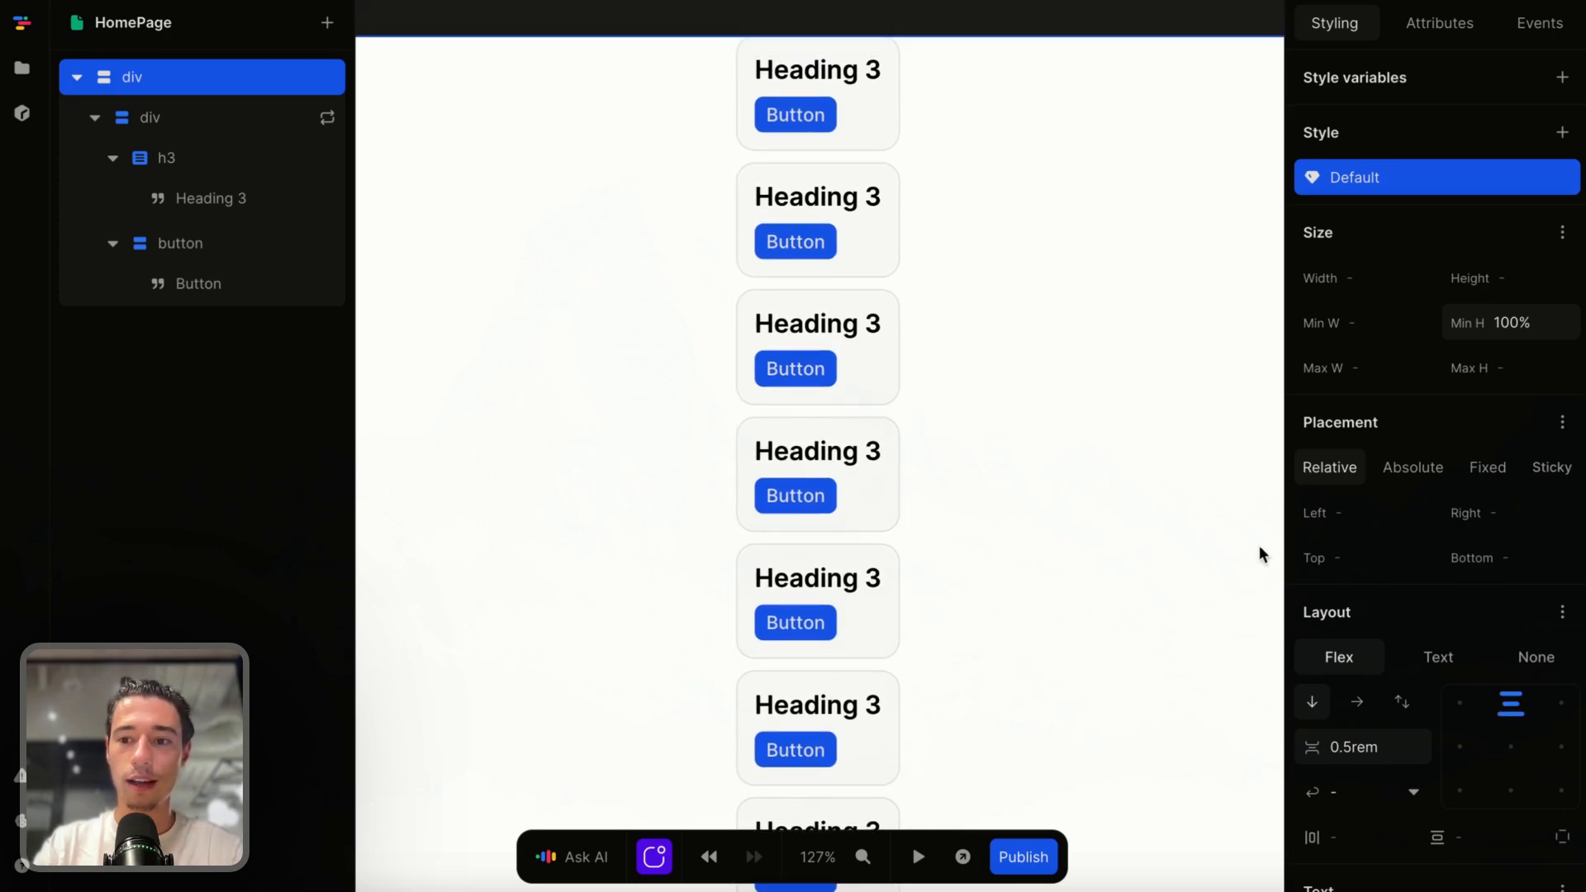
scroll(1487, 777, down, 2)
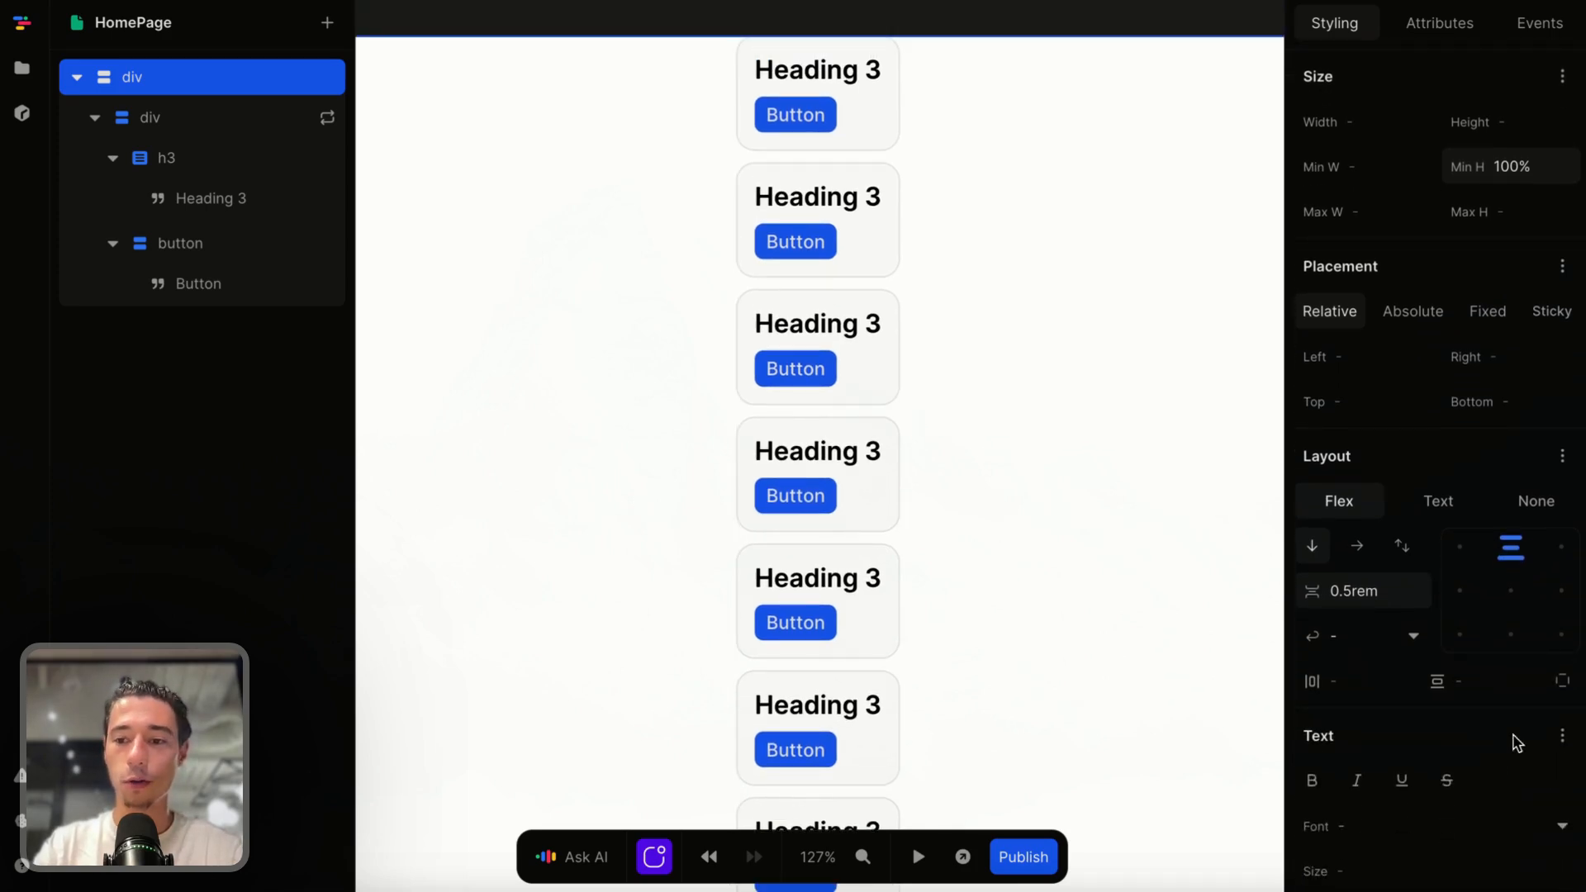
click(1479, 681)
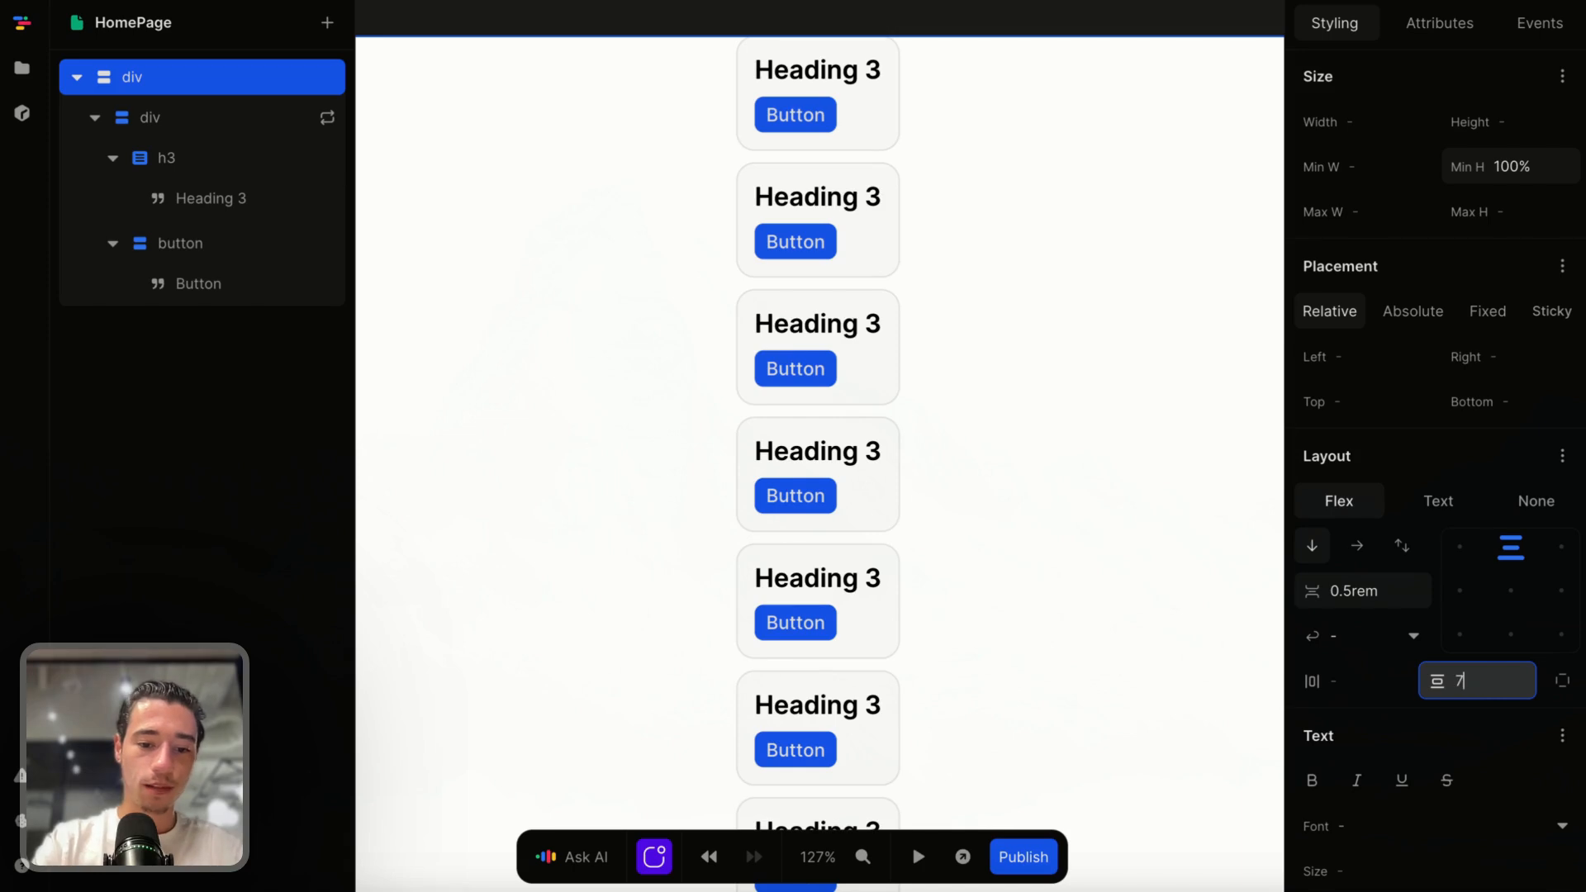
text(7rem)
key(Return)
click(1382, 681)
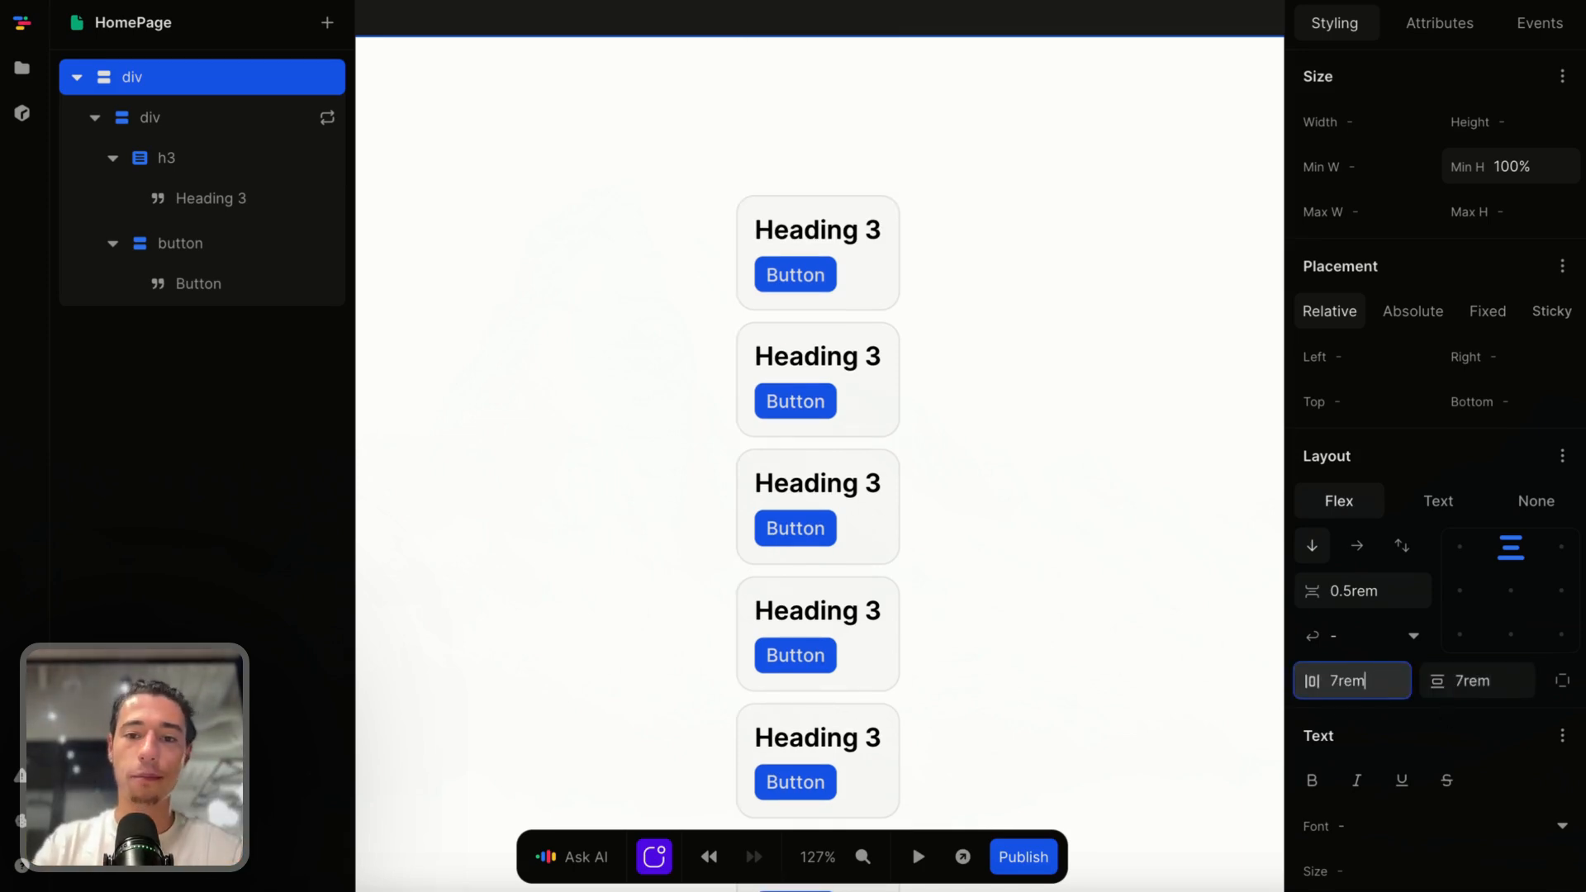
Preview the page and look through the list of repeated cards.
click(918, 857)
scroll(957, 497, down, 10)
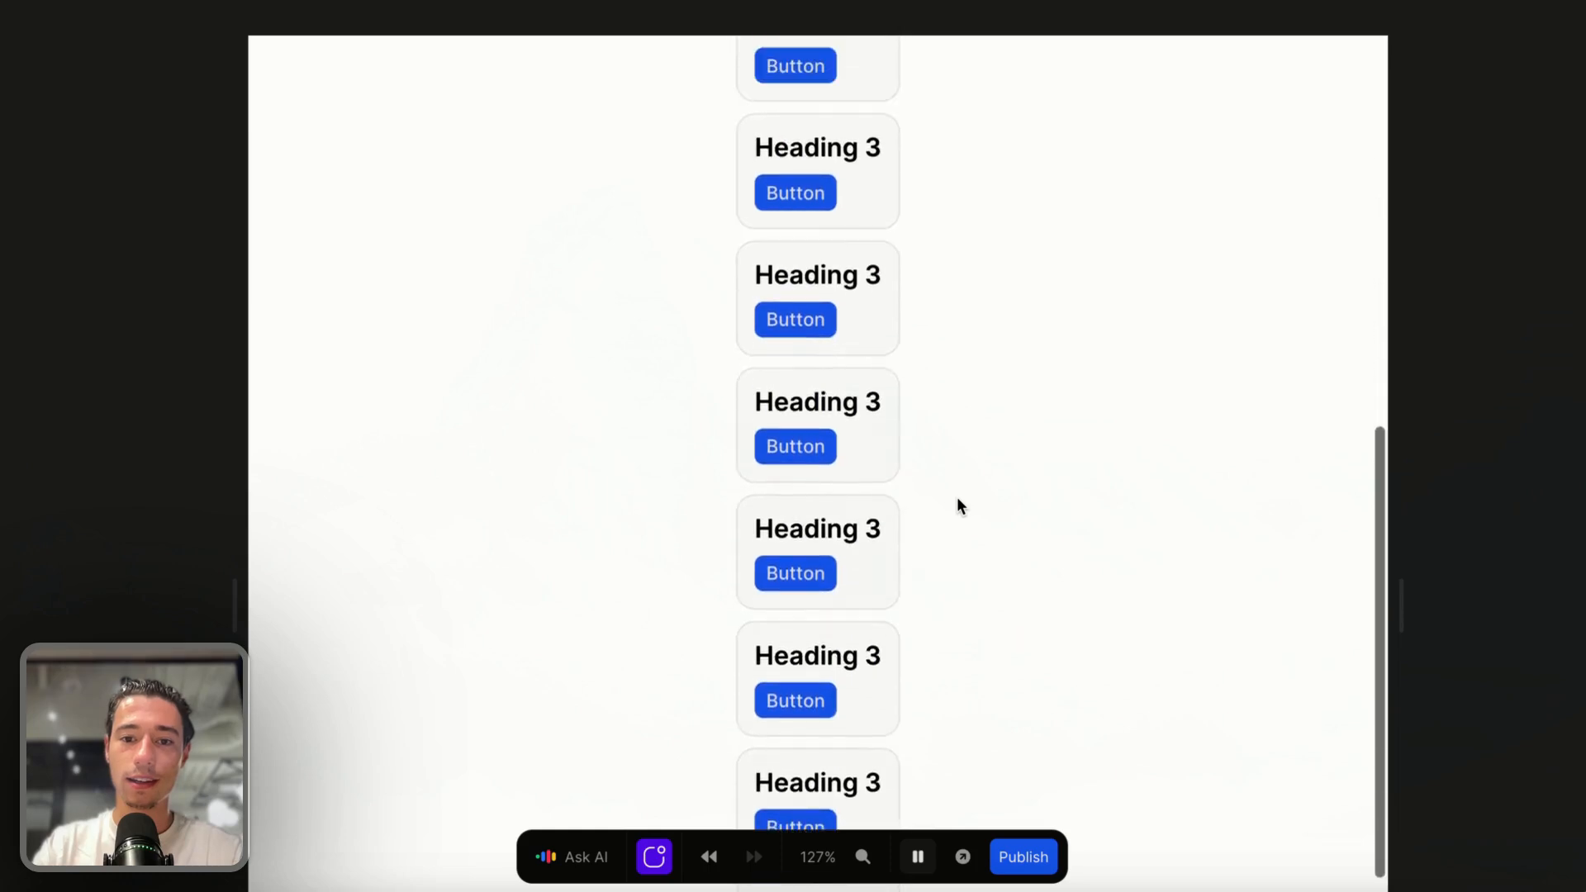
scroll(957, 497, up, 10)
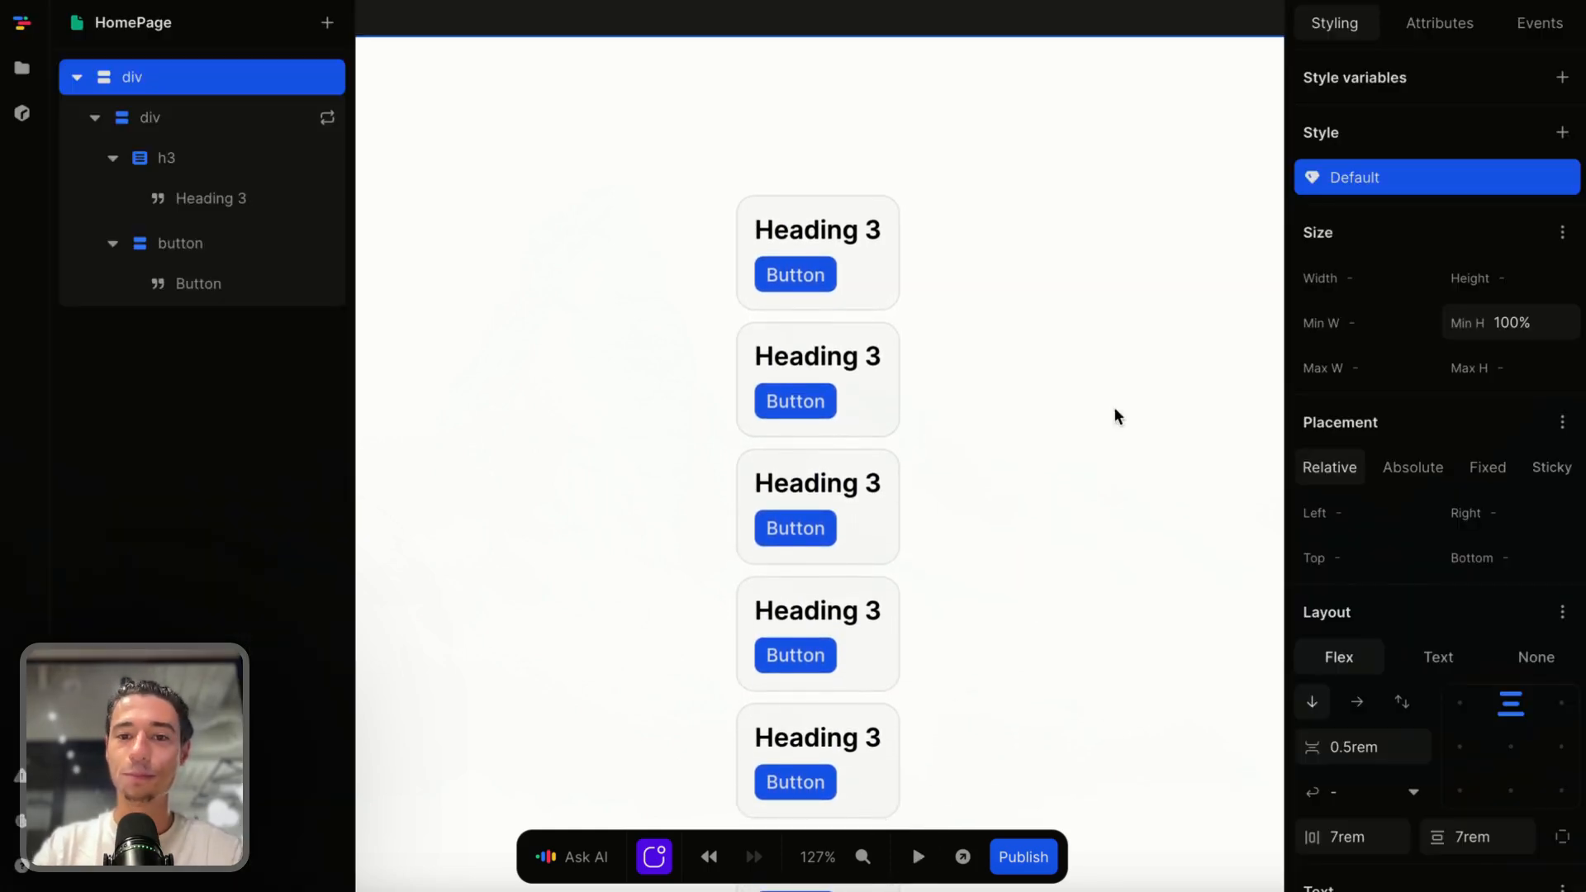
click(919, 859)
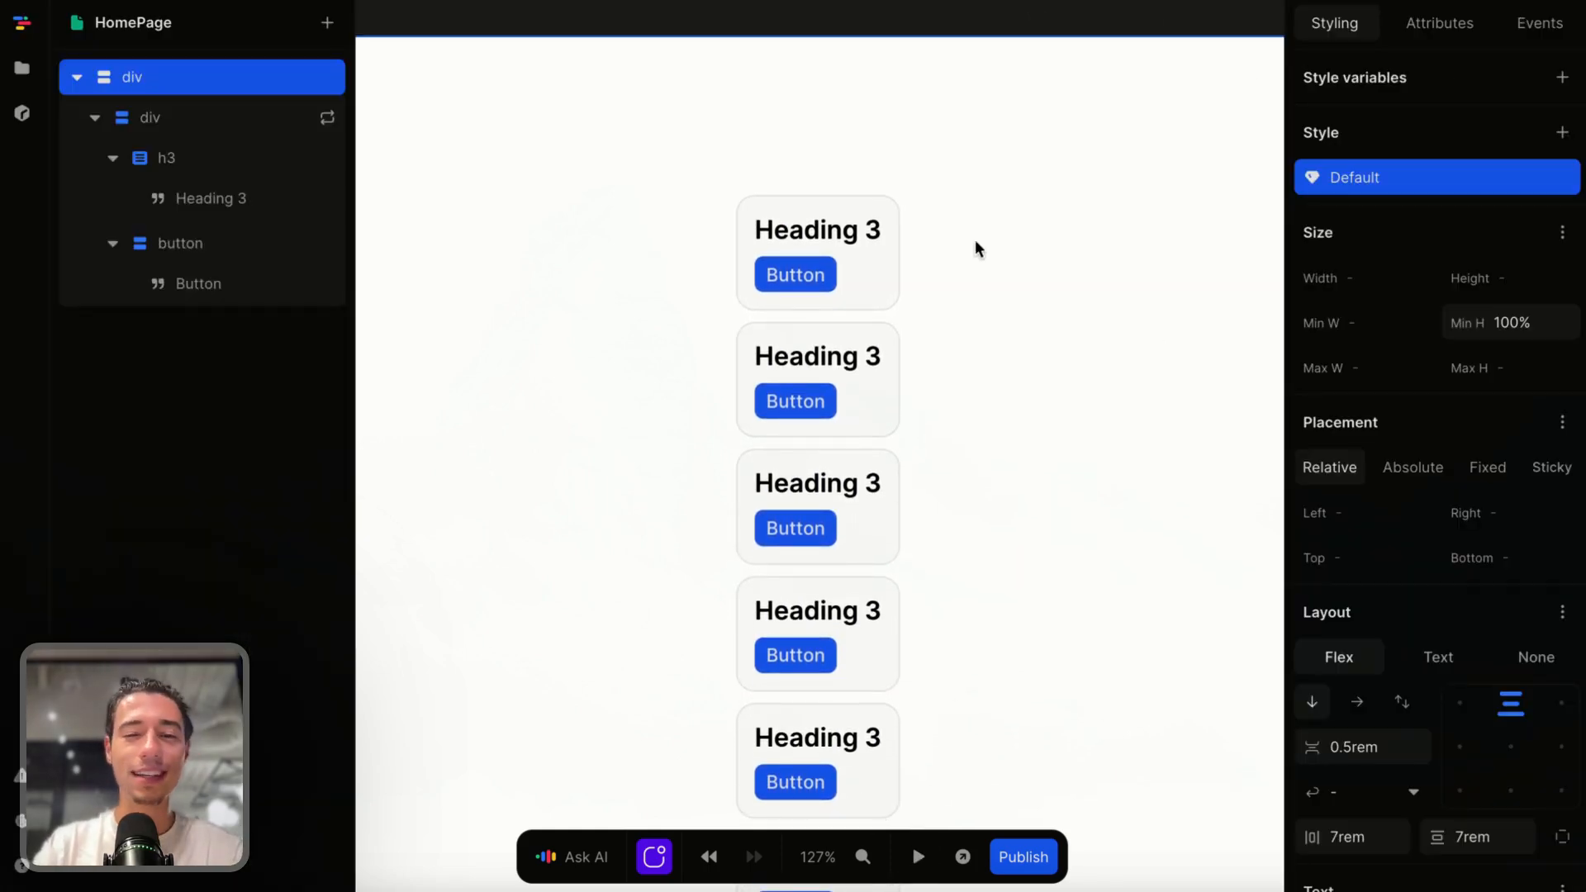
Change the repeated card's layout direction to a row so the heading and button sit side by side.
click(879, 288)
click(1358, 702)
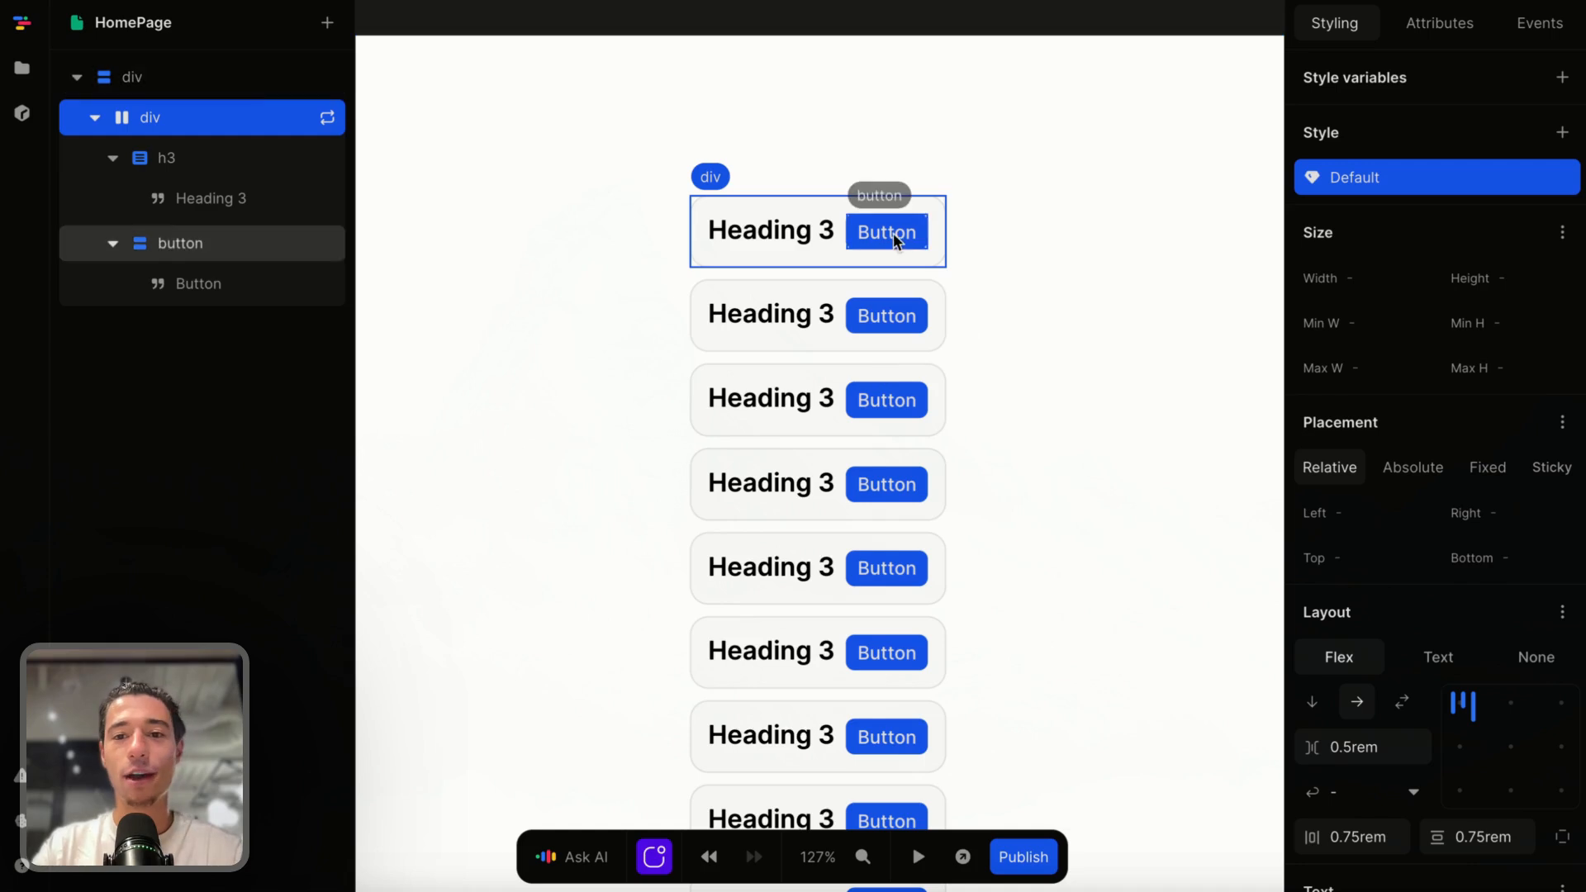
Bind the text inside the card's h3 heading to the name field of the repeated Item with a formula.
click(780, 232)
click(789, 233)
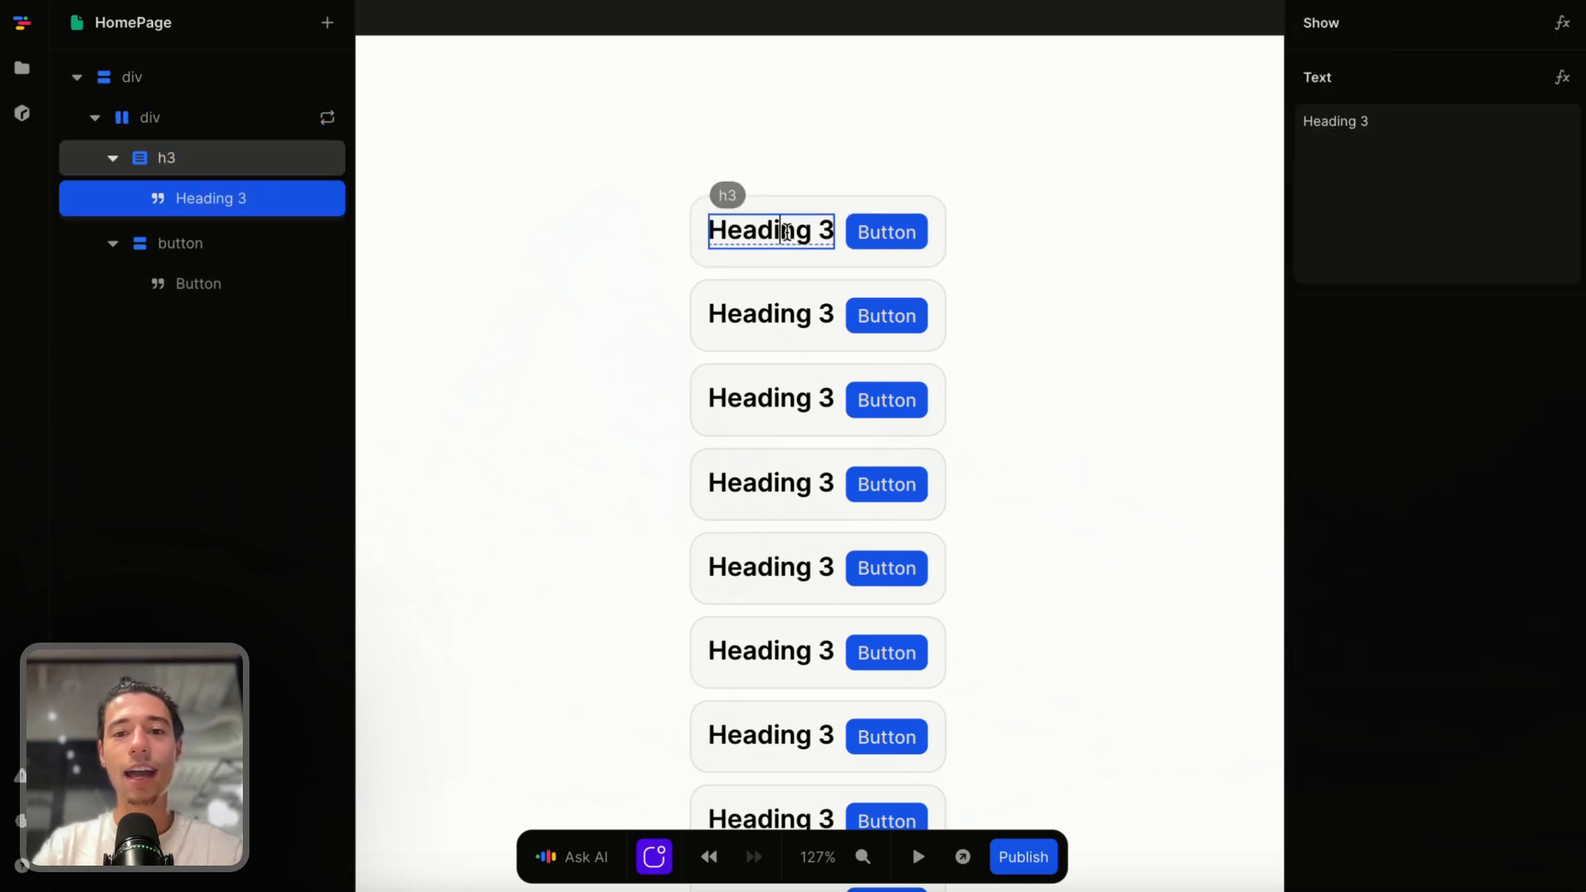
triple_click(787, 232)
click(908, 170)
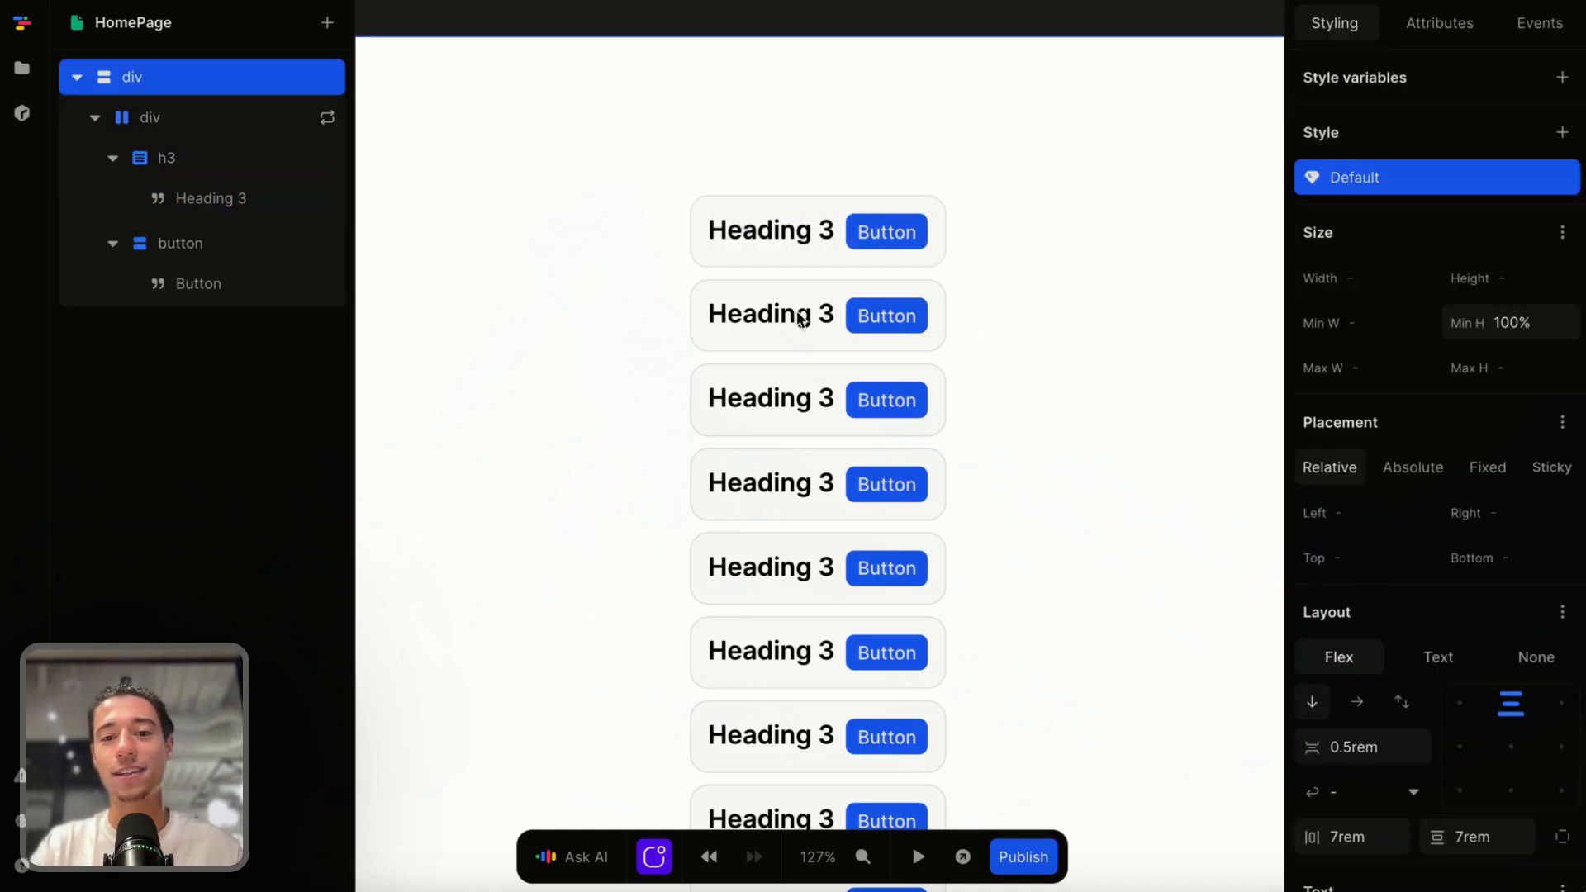
click(799, 238)
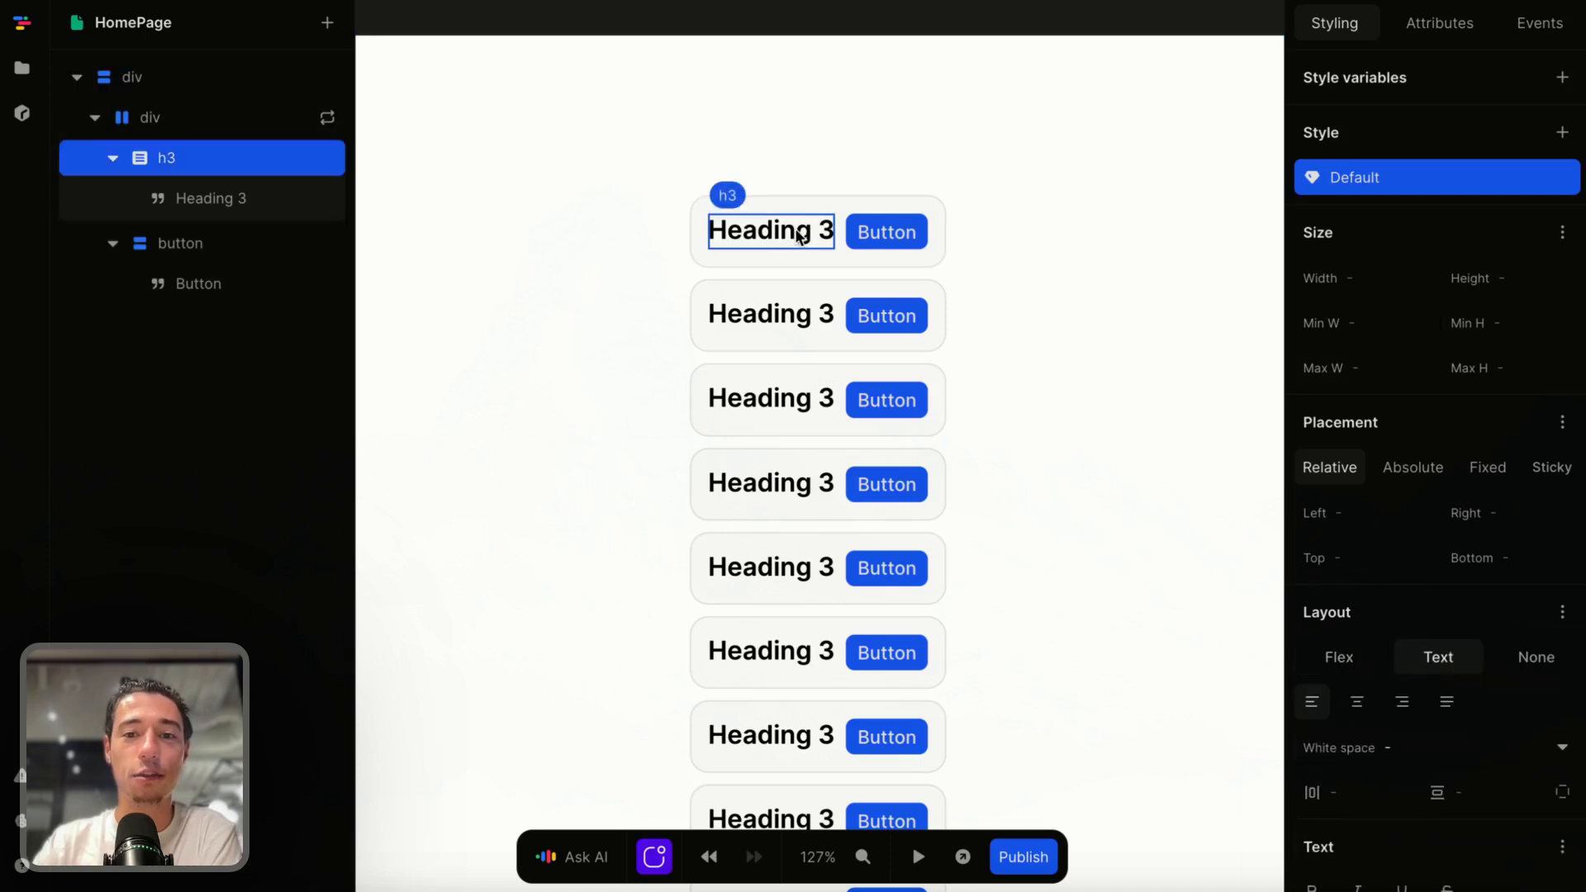
click(800, 237)
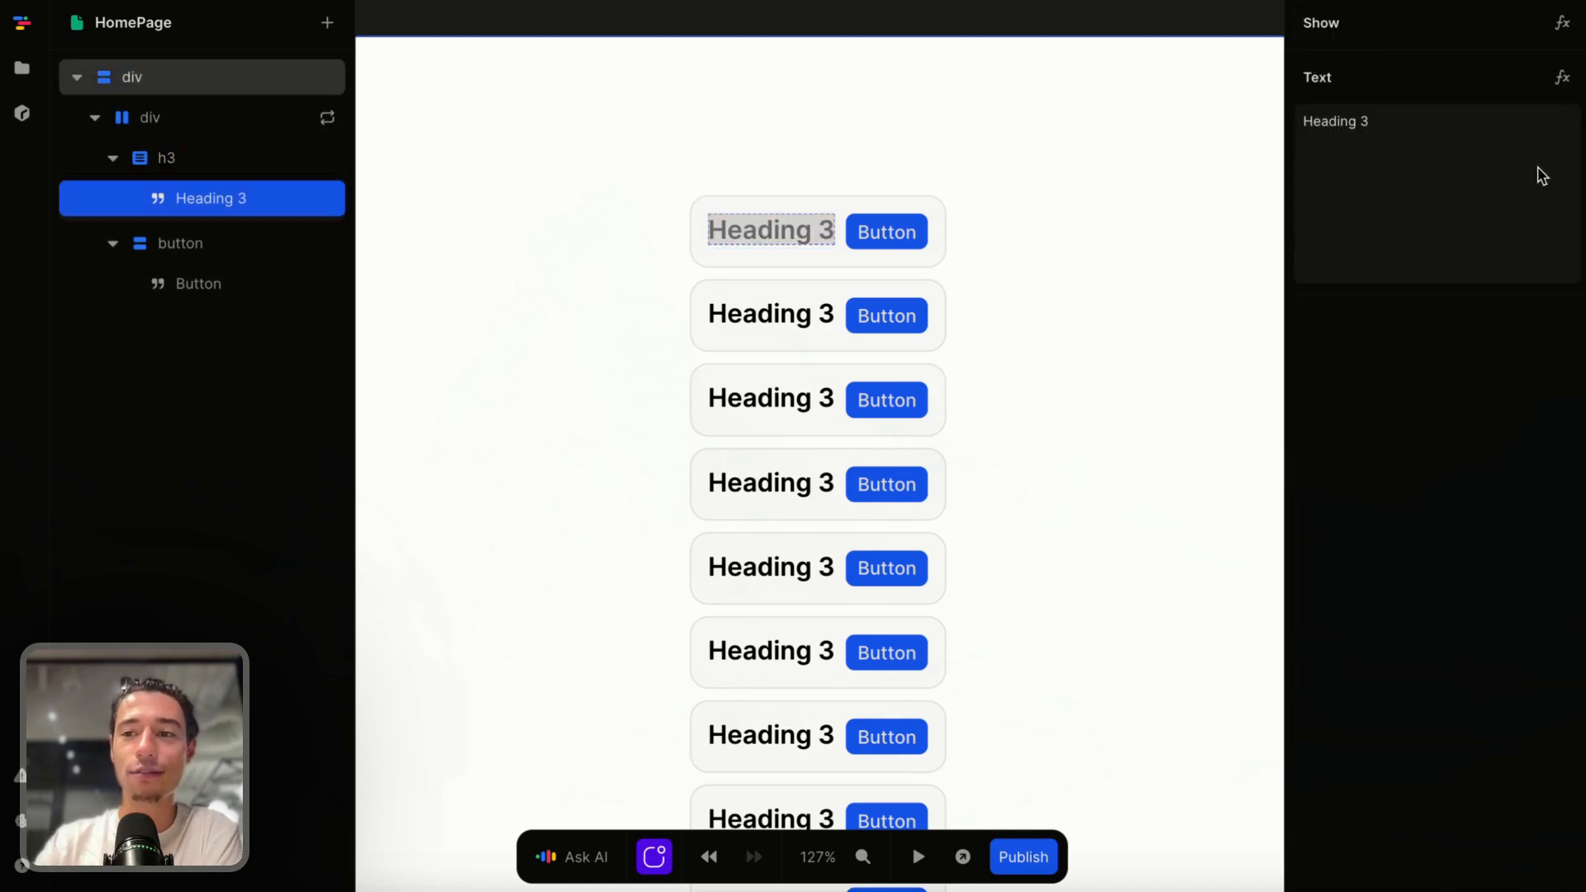
click(1560, 80)
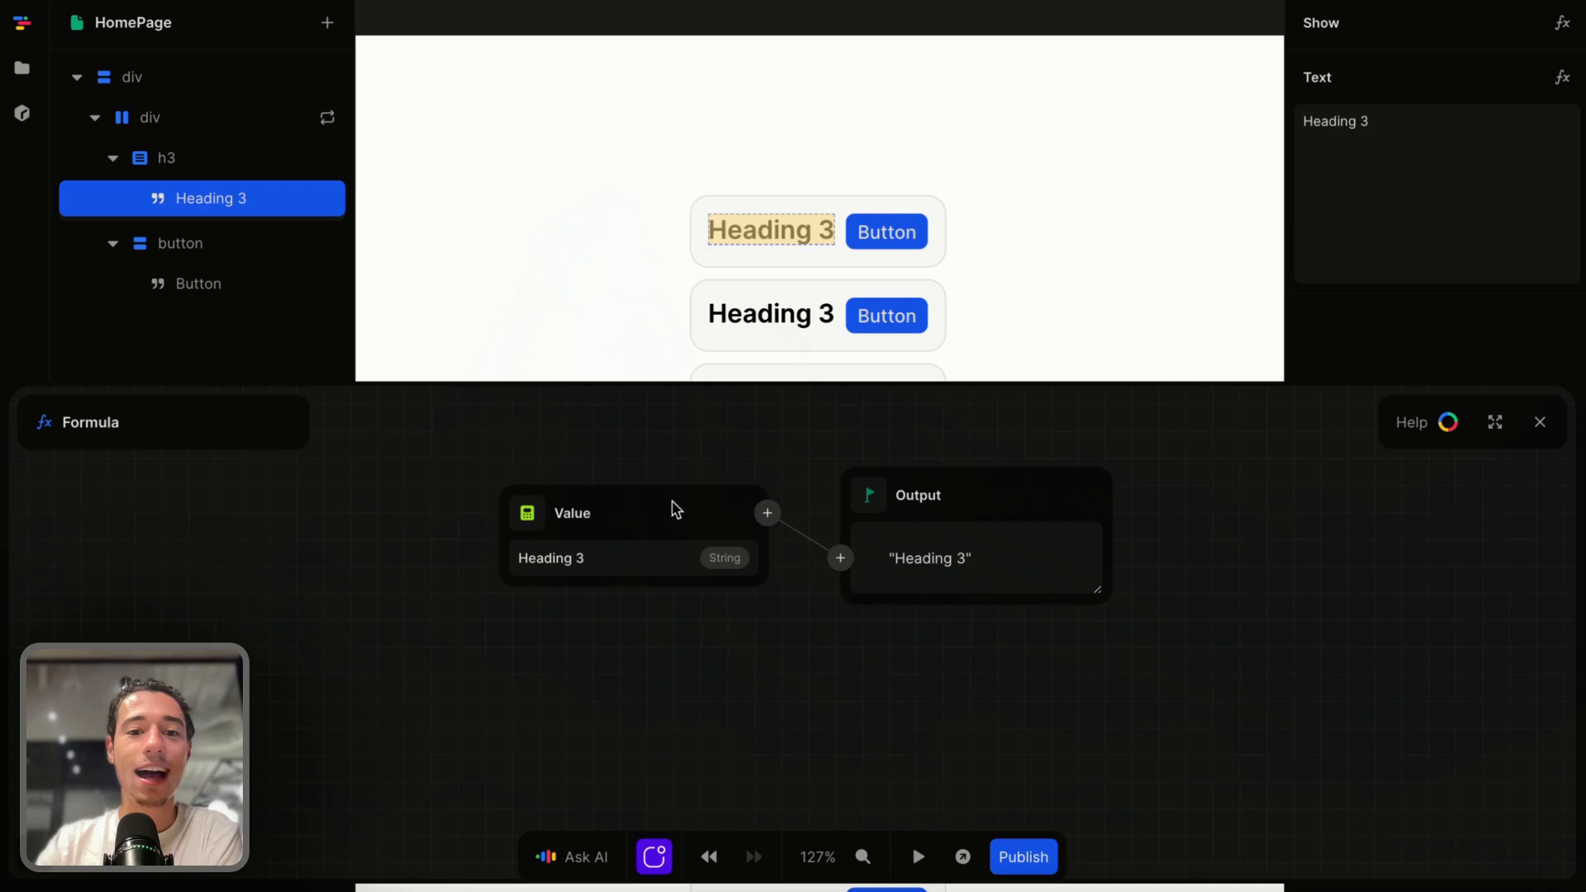
click(523, 525)
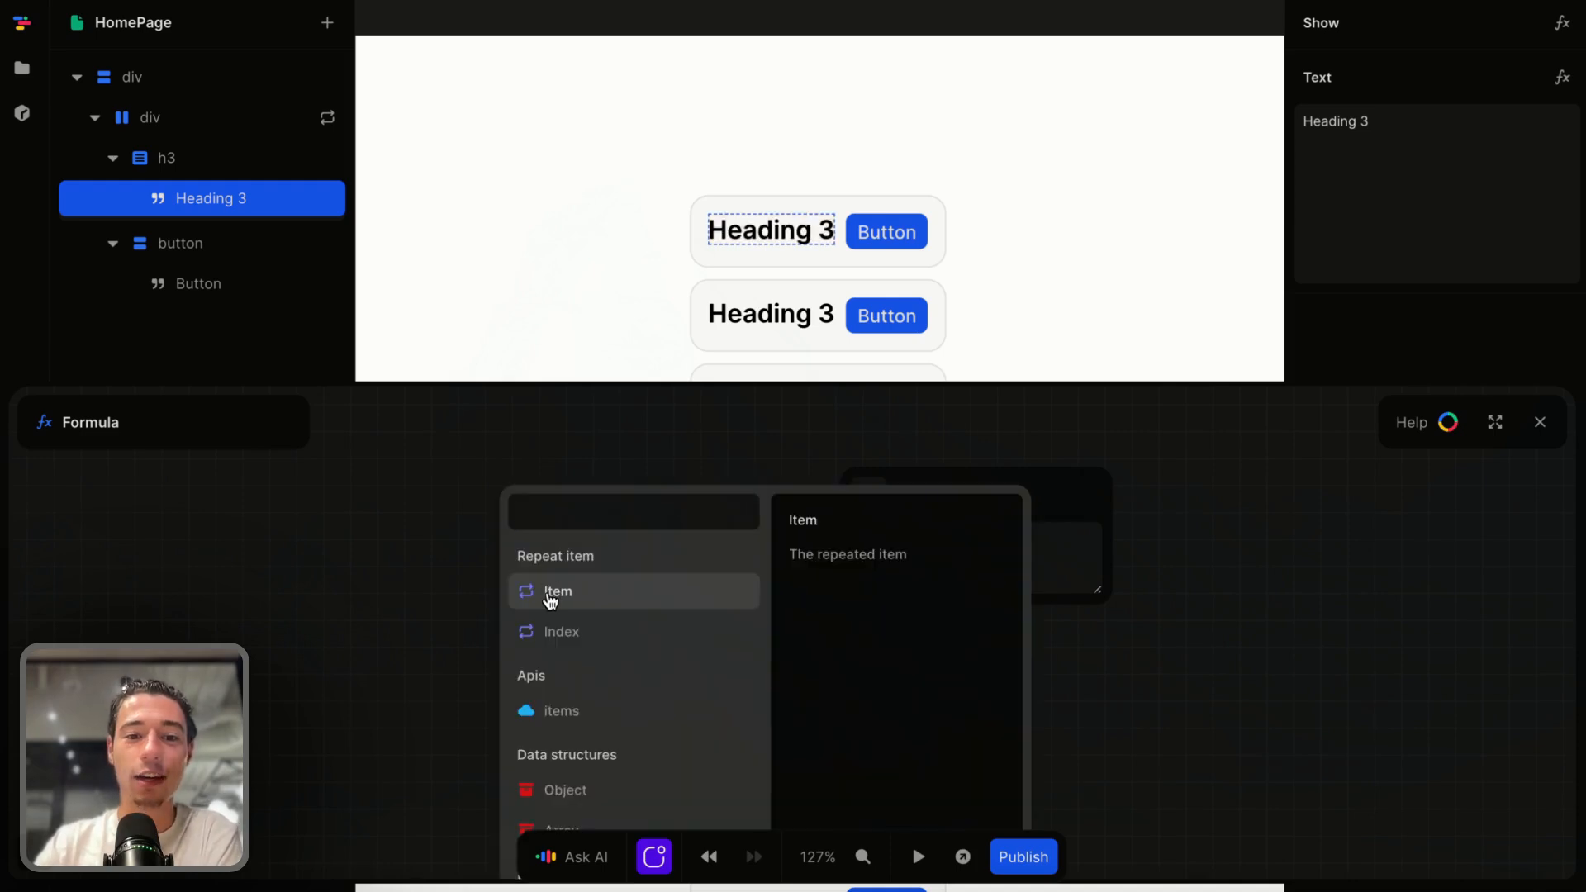
click(549, 595)
click(559, 651)
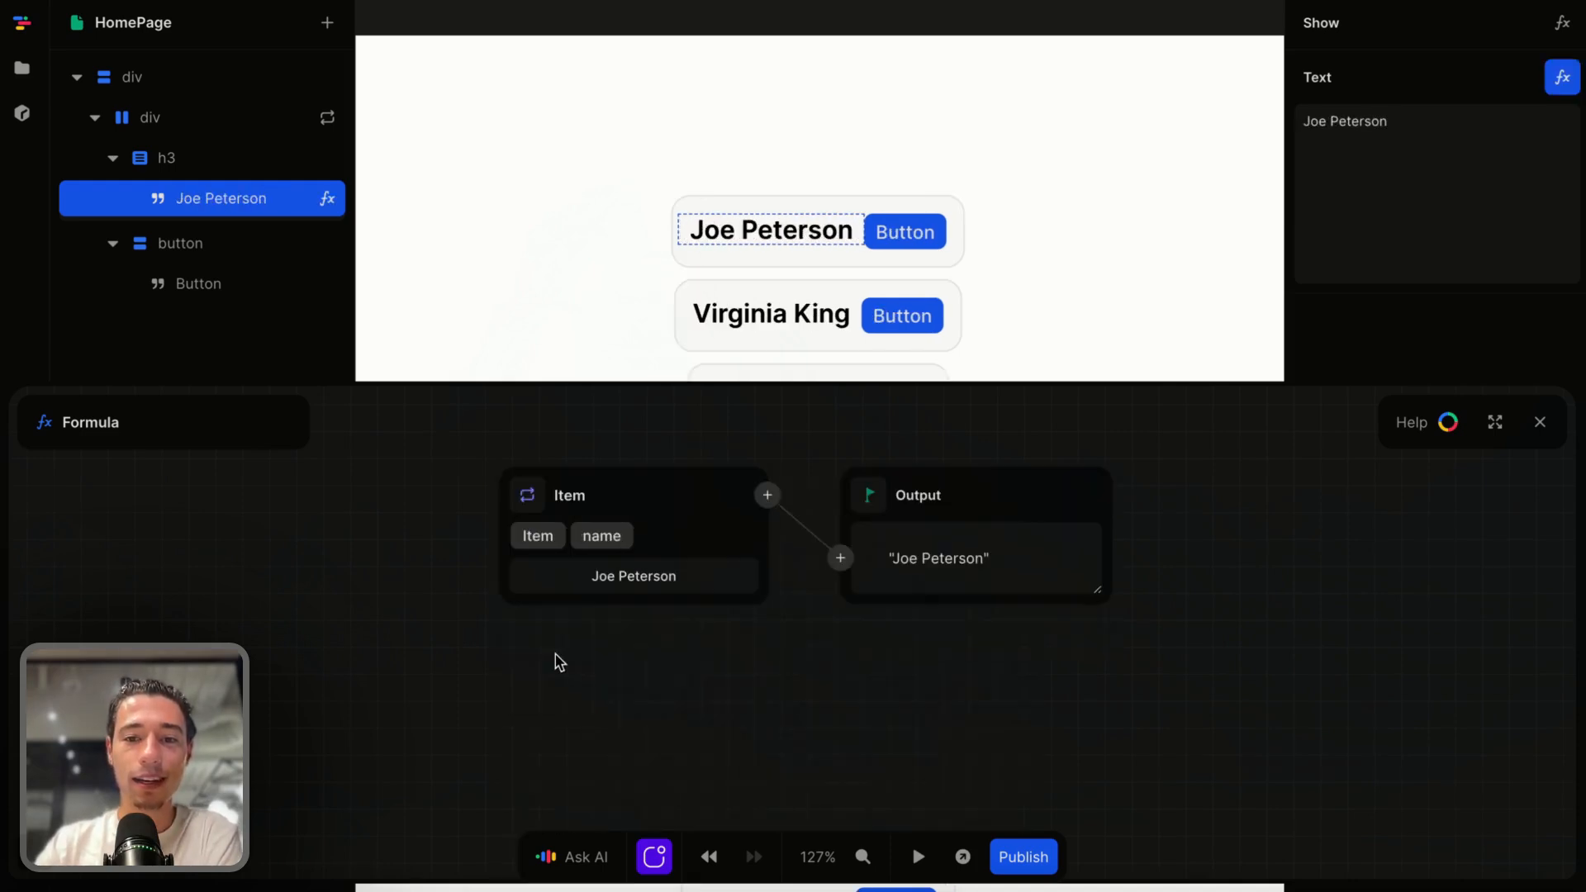
click(1540, 422)
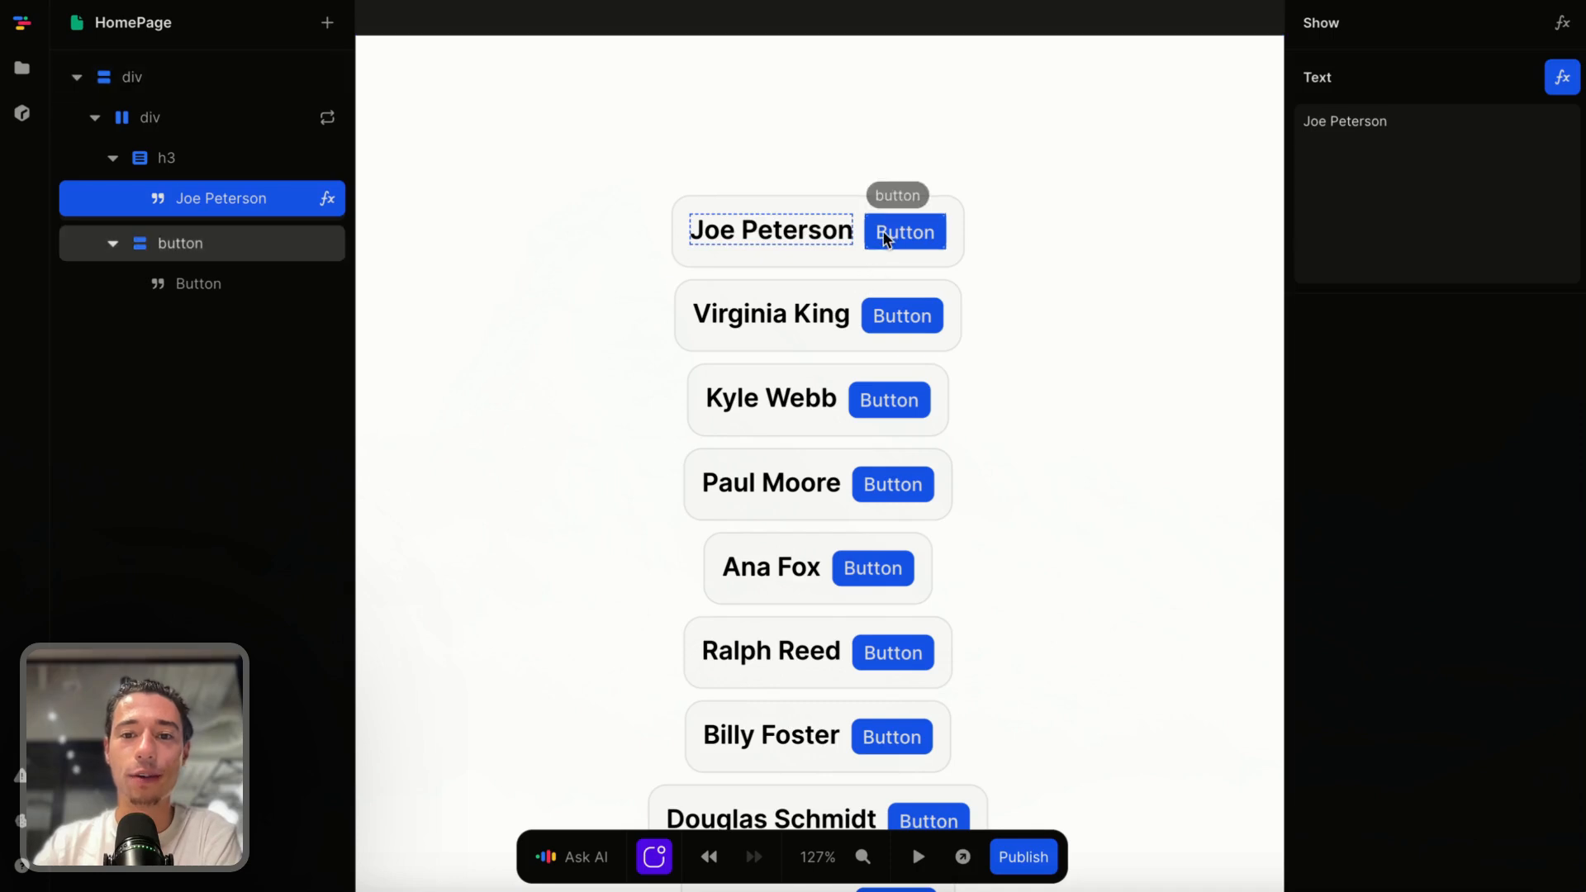
Set the width of the repeated card div to 25rem.
click(190, 243)
click(248, 118)
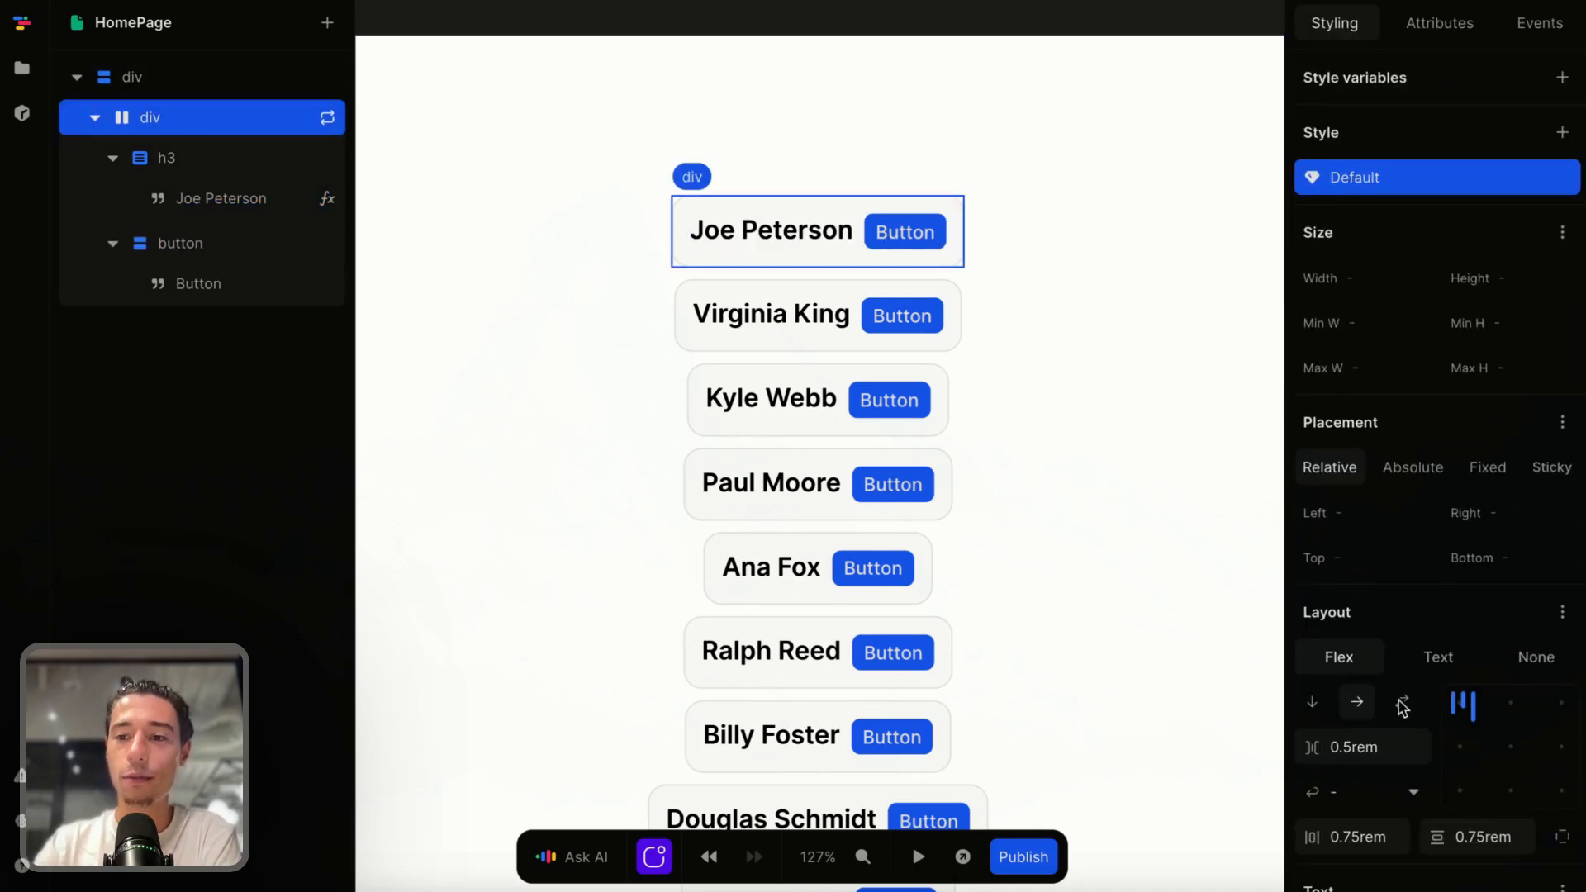
scroll(1401, 708, down, 1)
click(1380, 201)
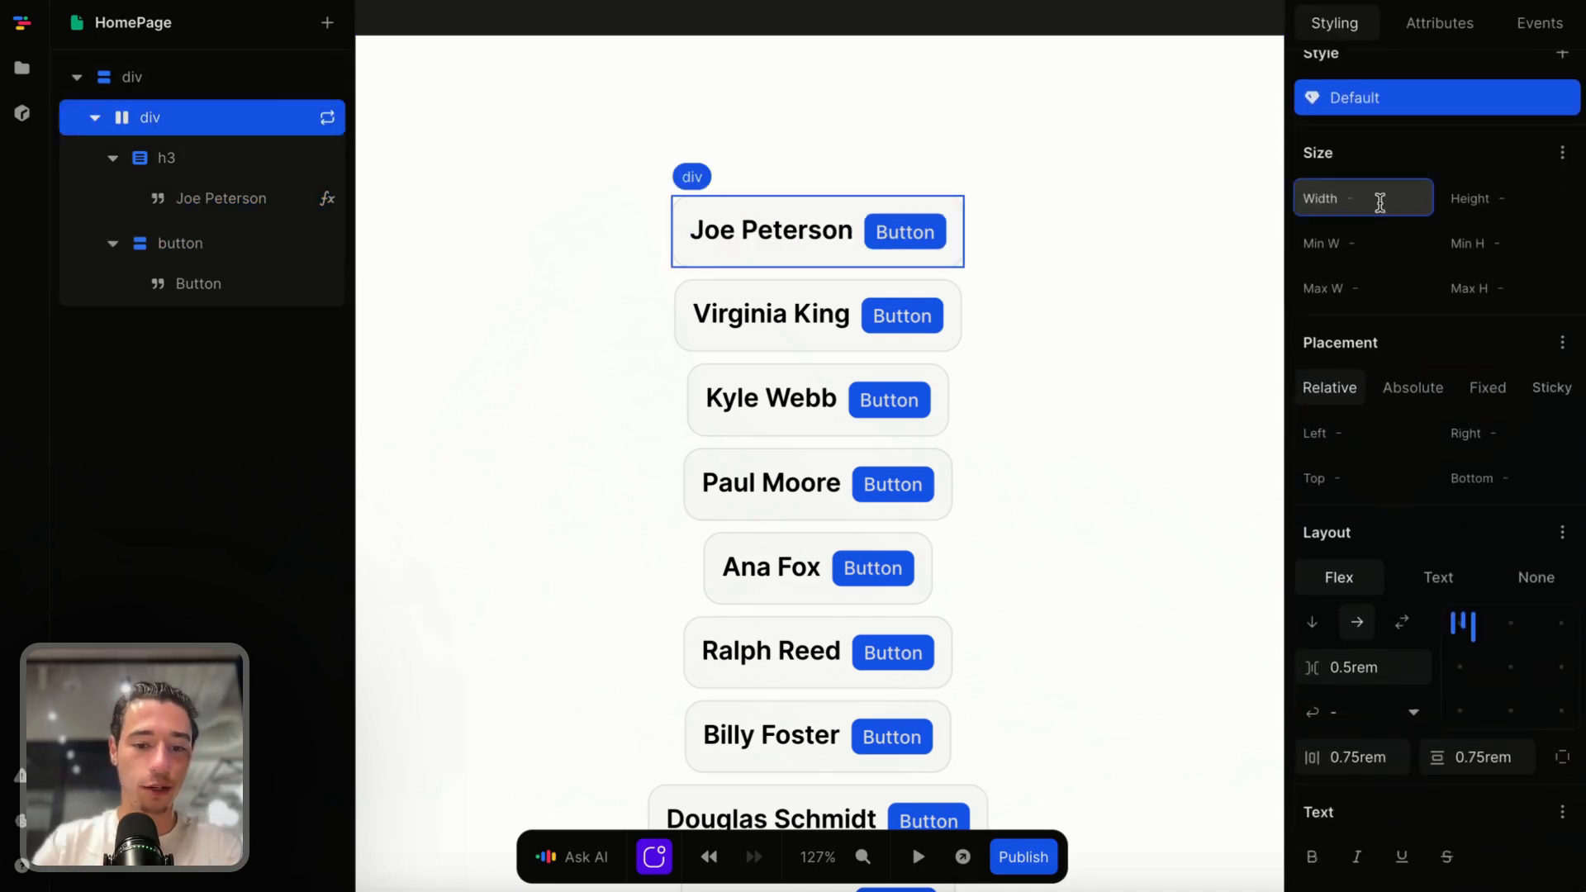
text(25rem)
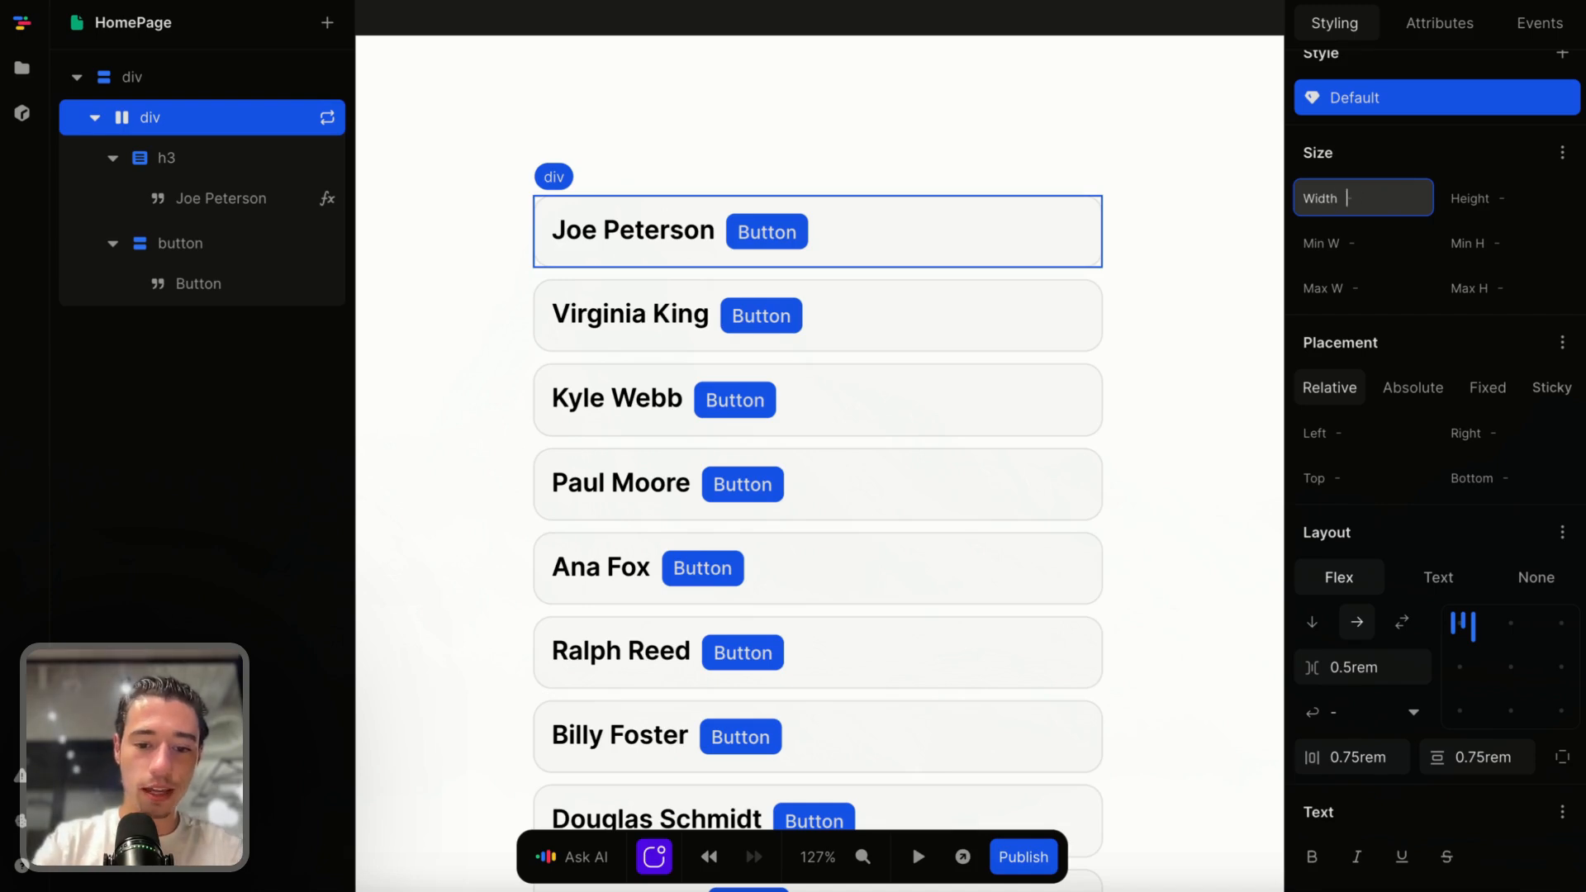
Set the repeated card div's width to 17rem and its flex gap to auto, spacing the heading and button apart.
text(em)
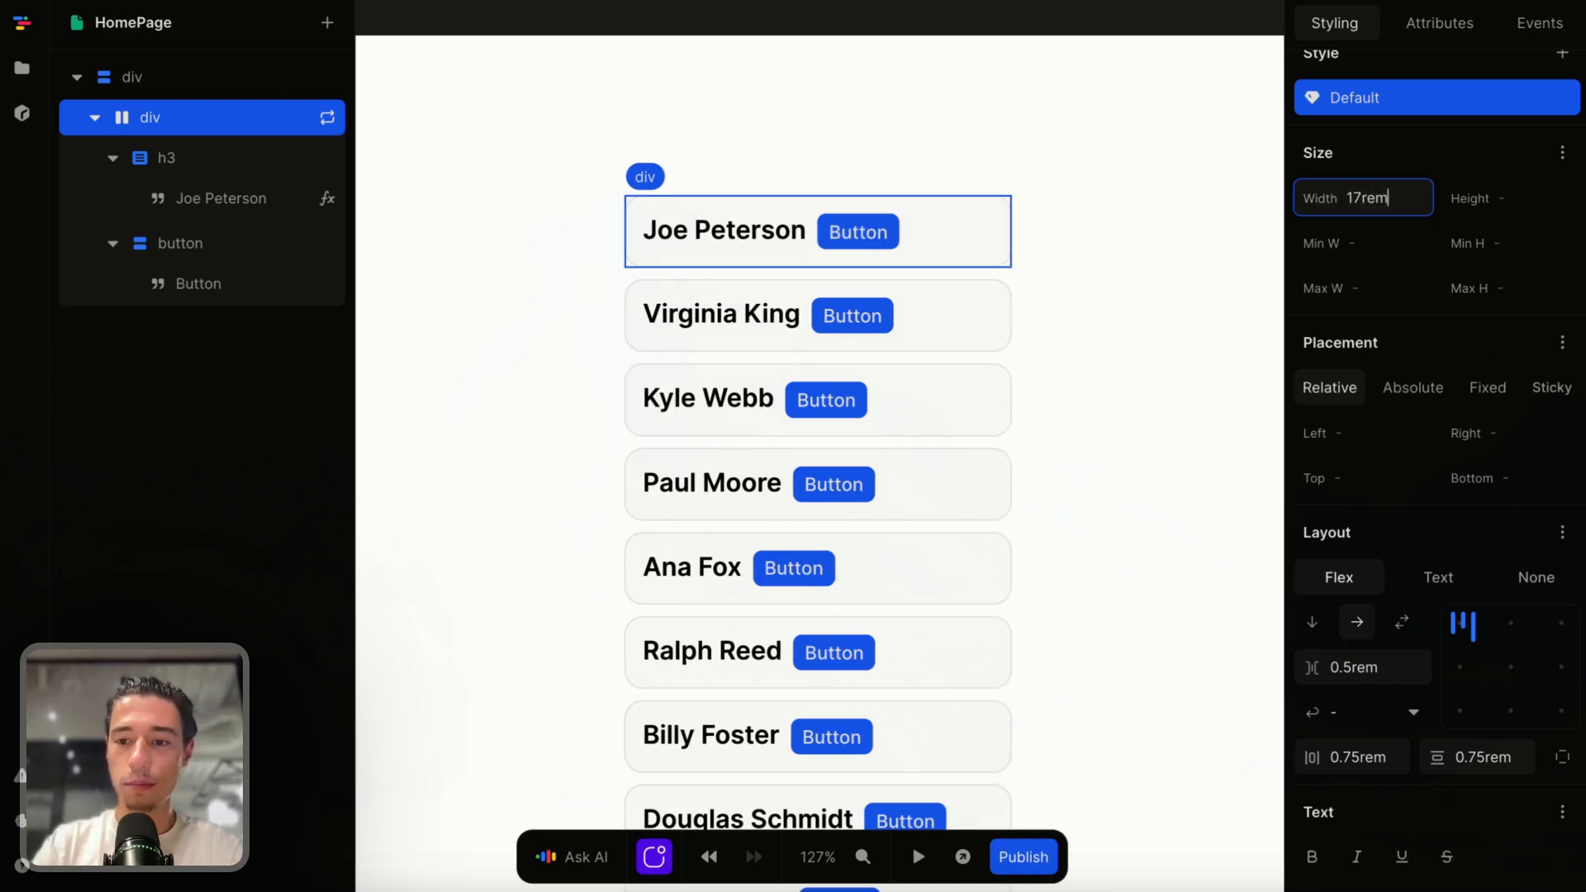
click(1467, 628)
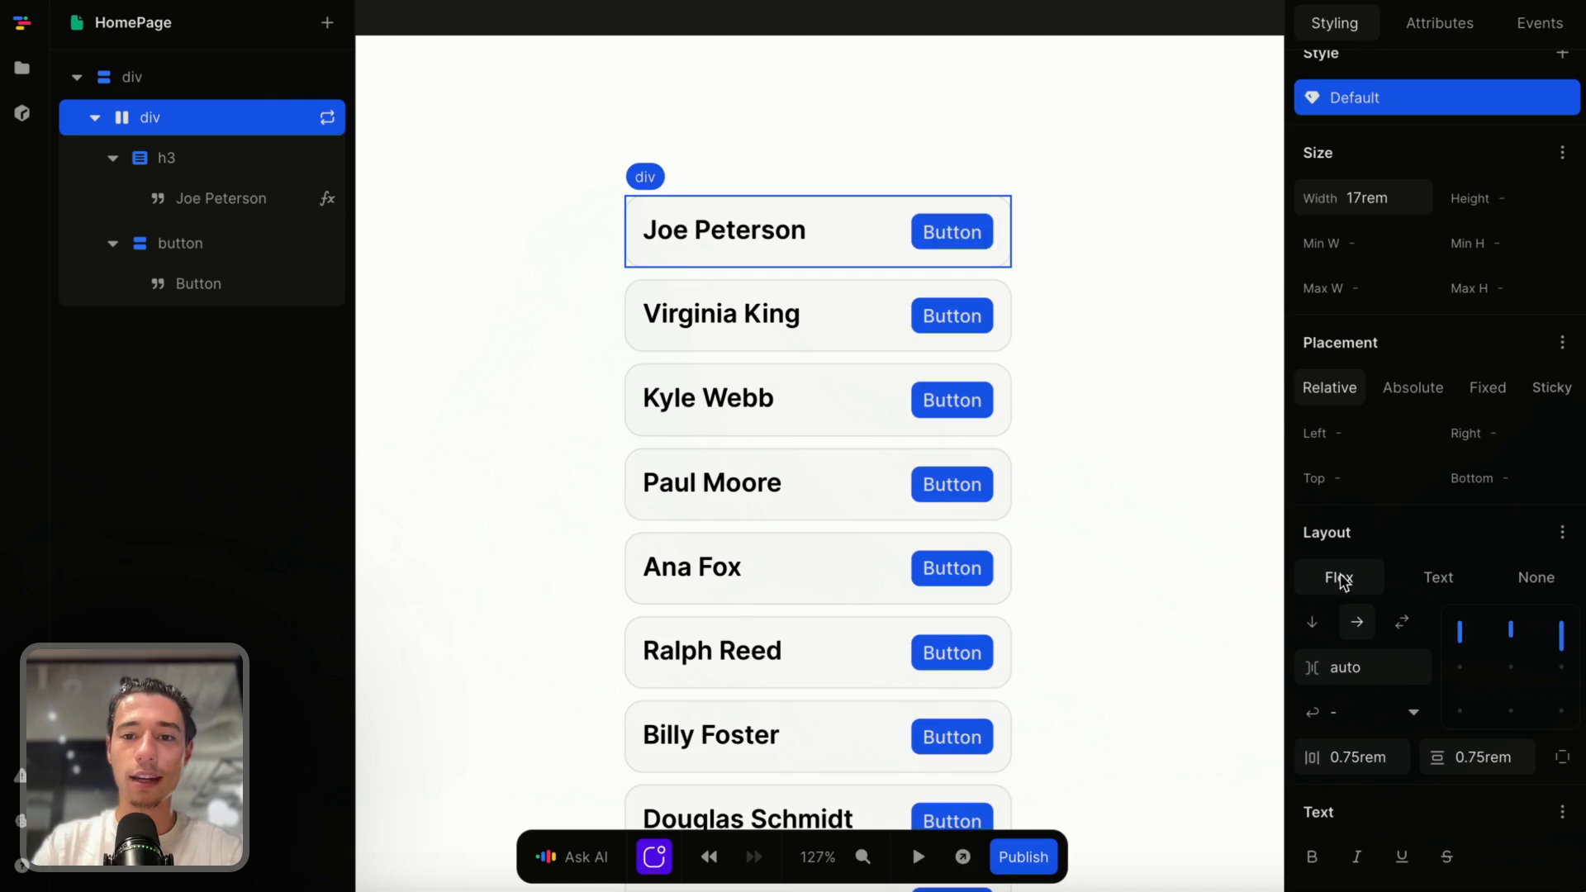
click(1113, 351)
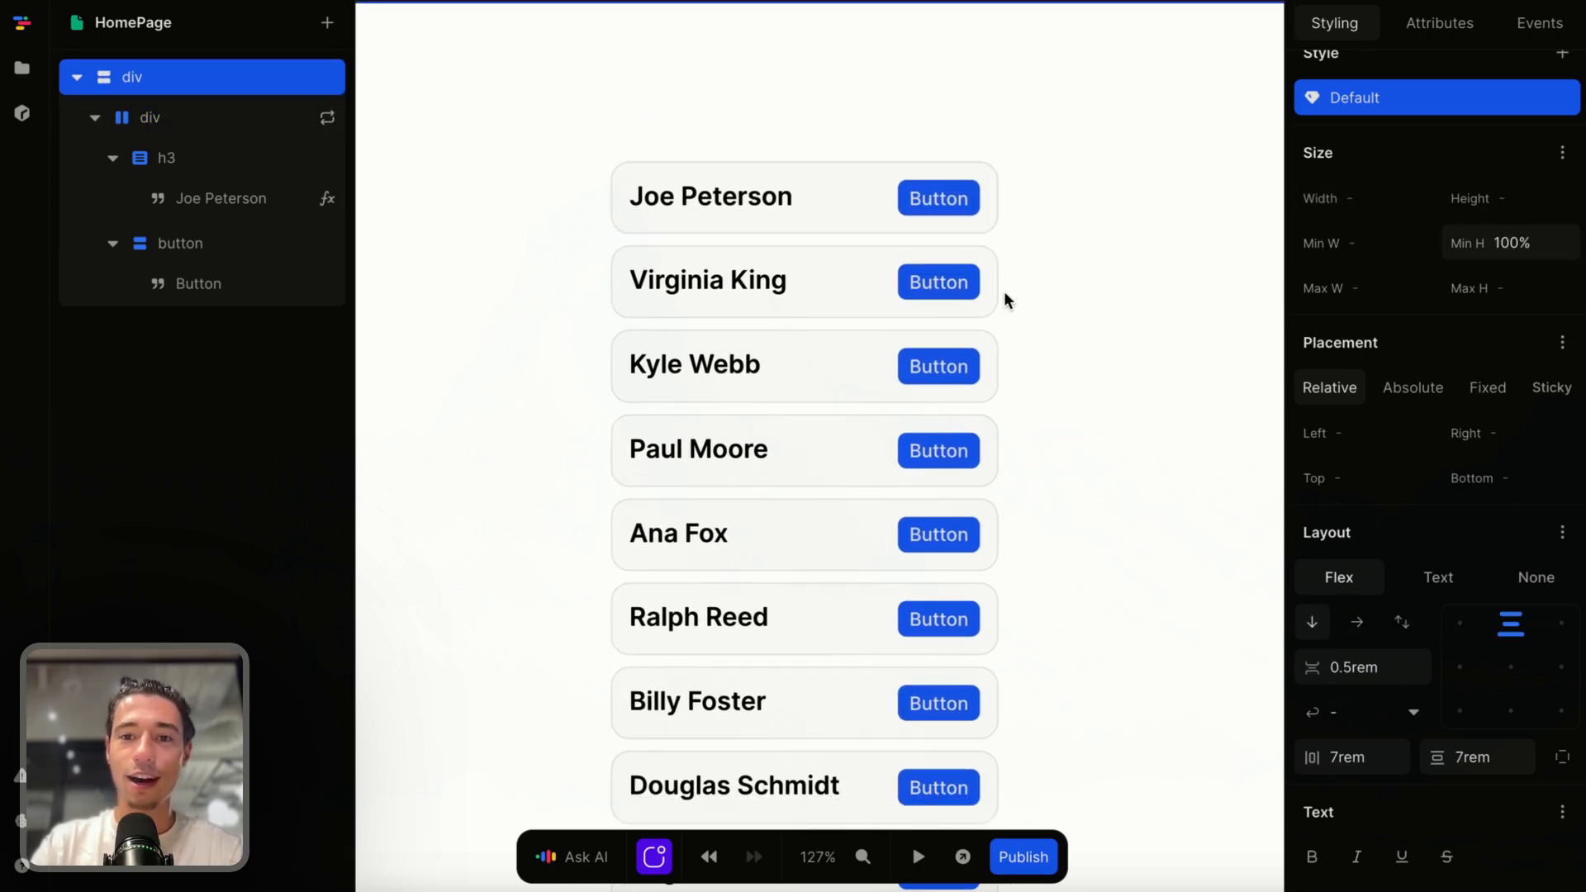
Bind the text inside the card's button to the active field of the repeated Item with a formula.
click(850, 202)
click(1034, 290)
click(970, 206)
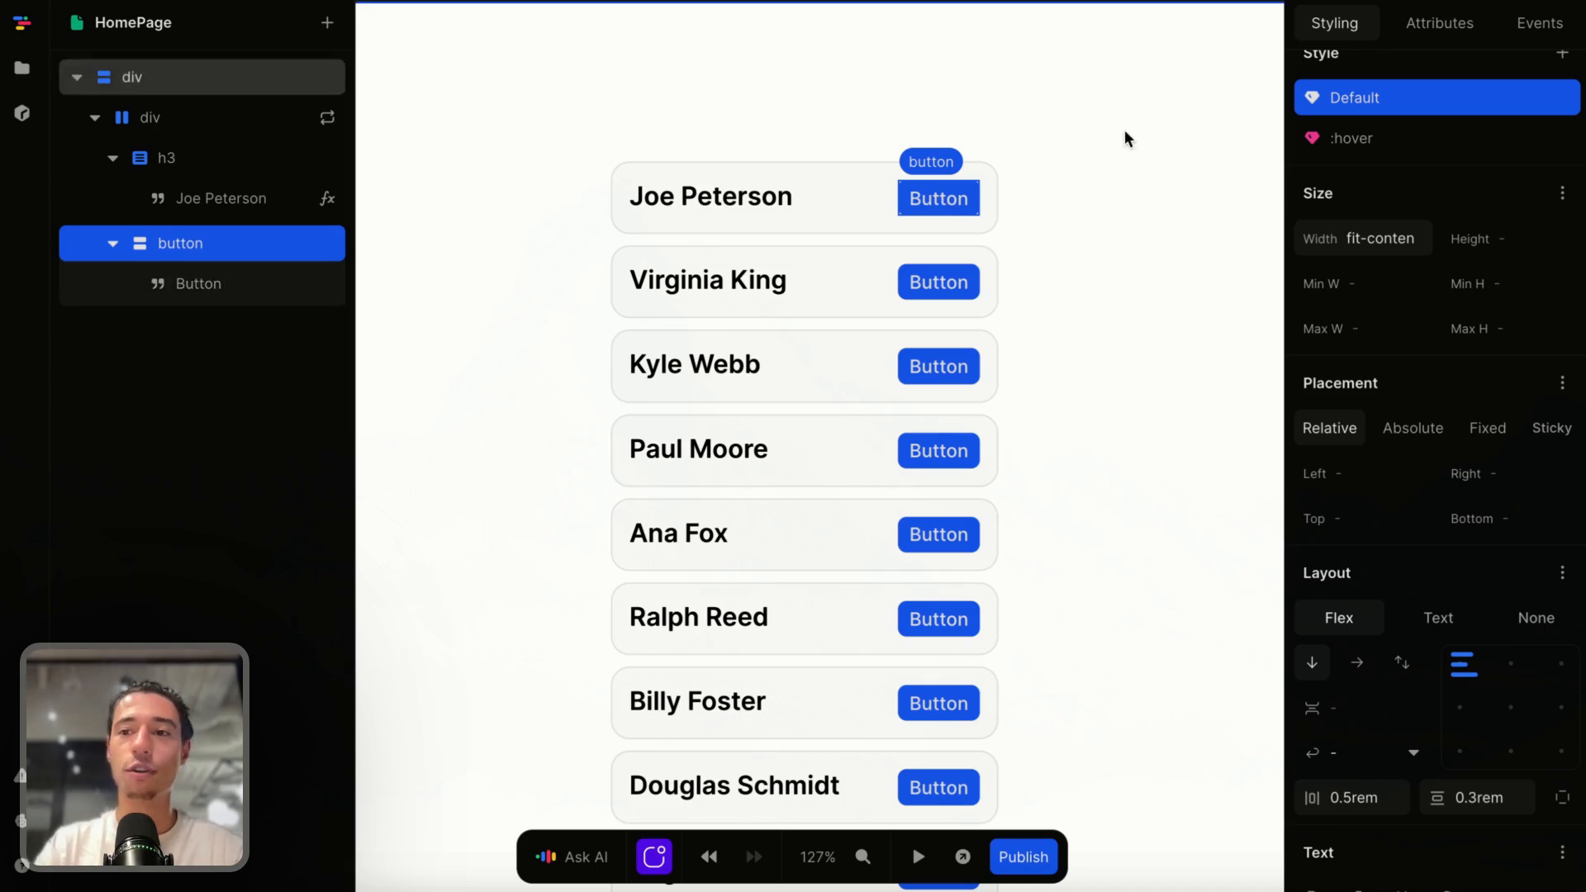
double_click(954, 197)
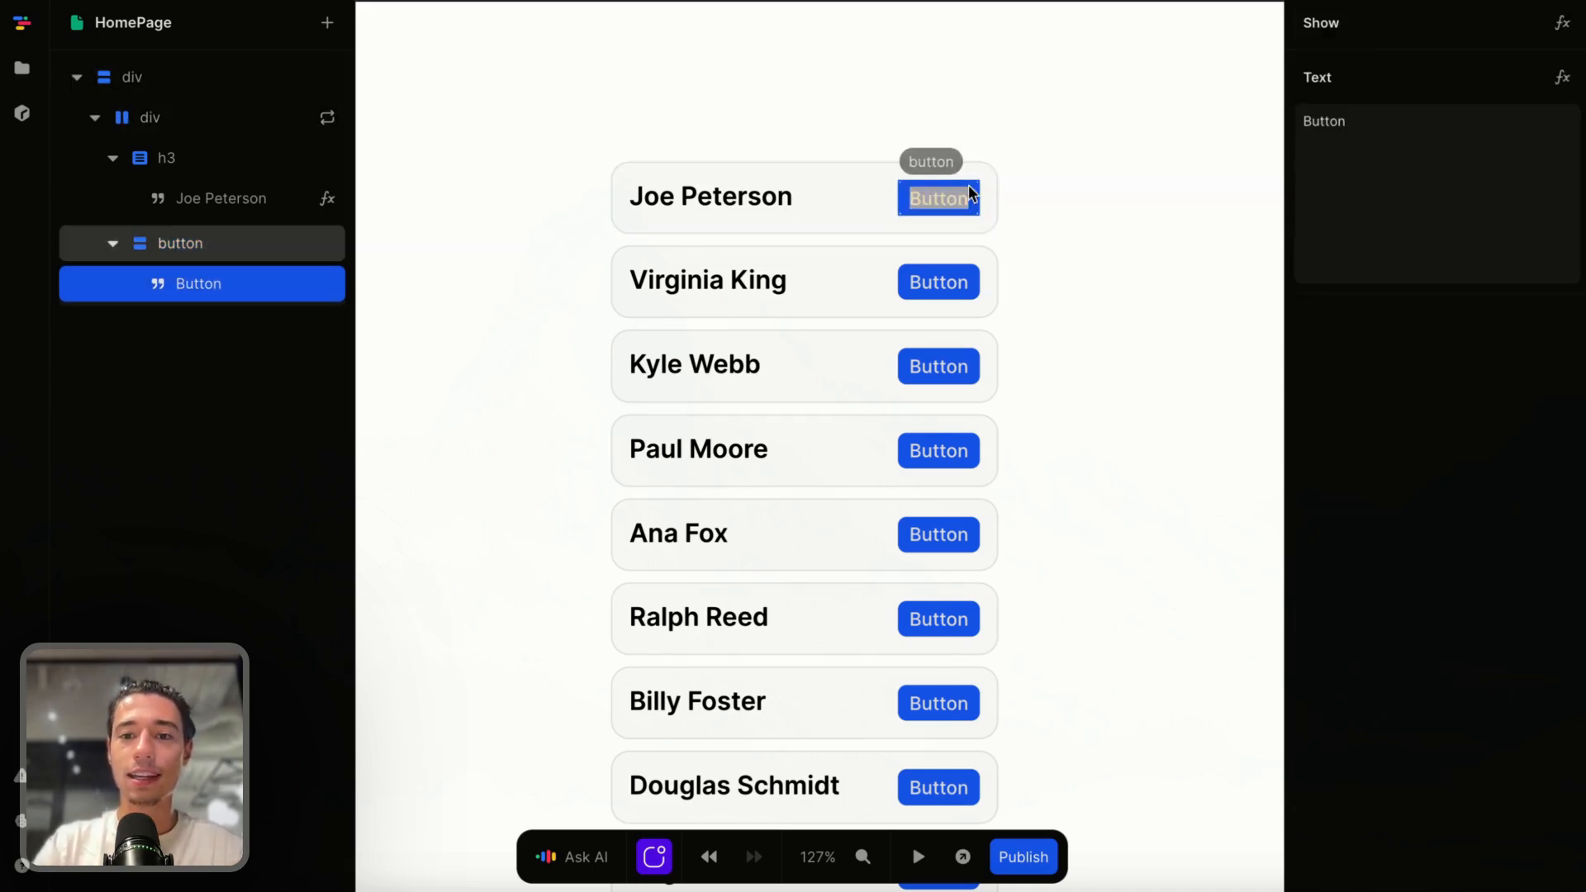
click(1564, 79)
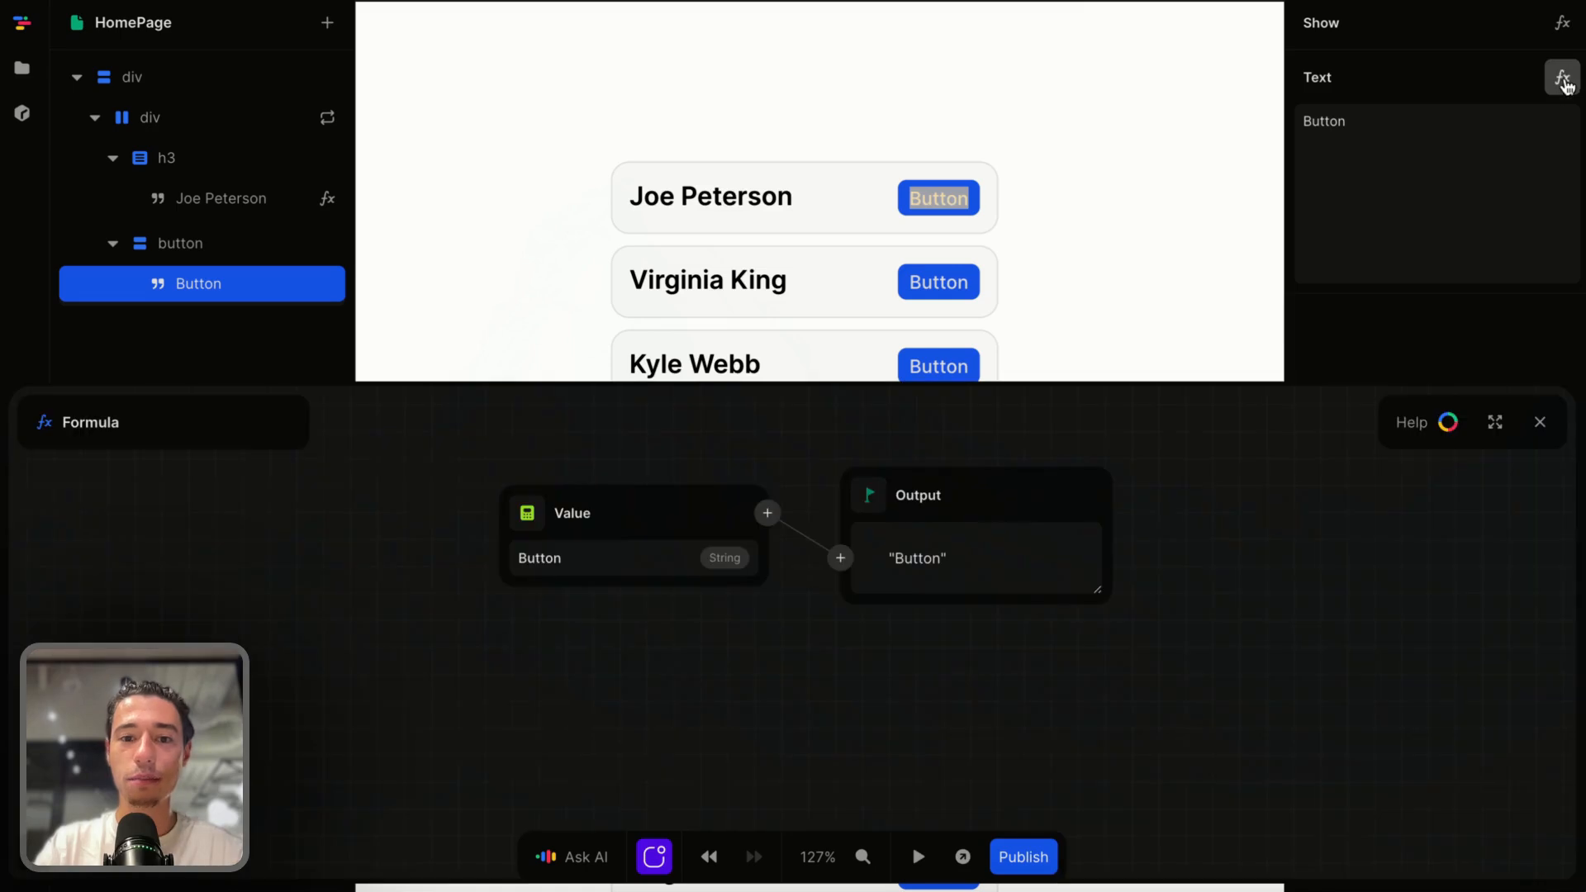
click(527, 511)
click(577, 600)
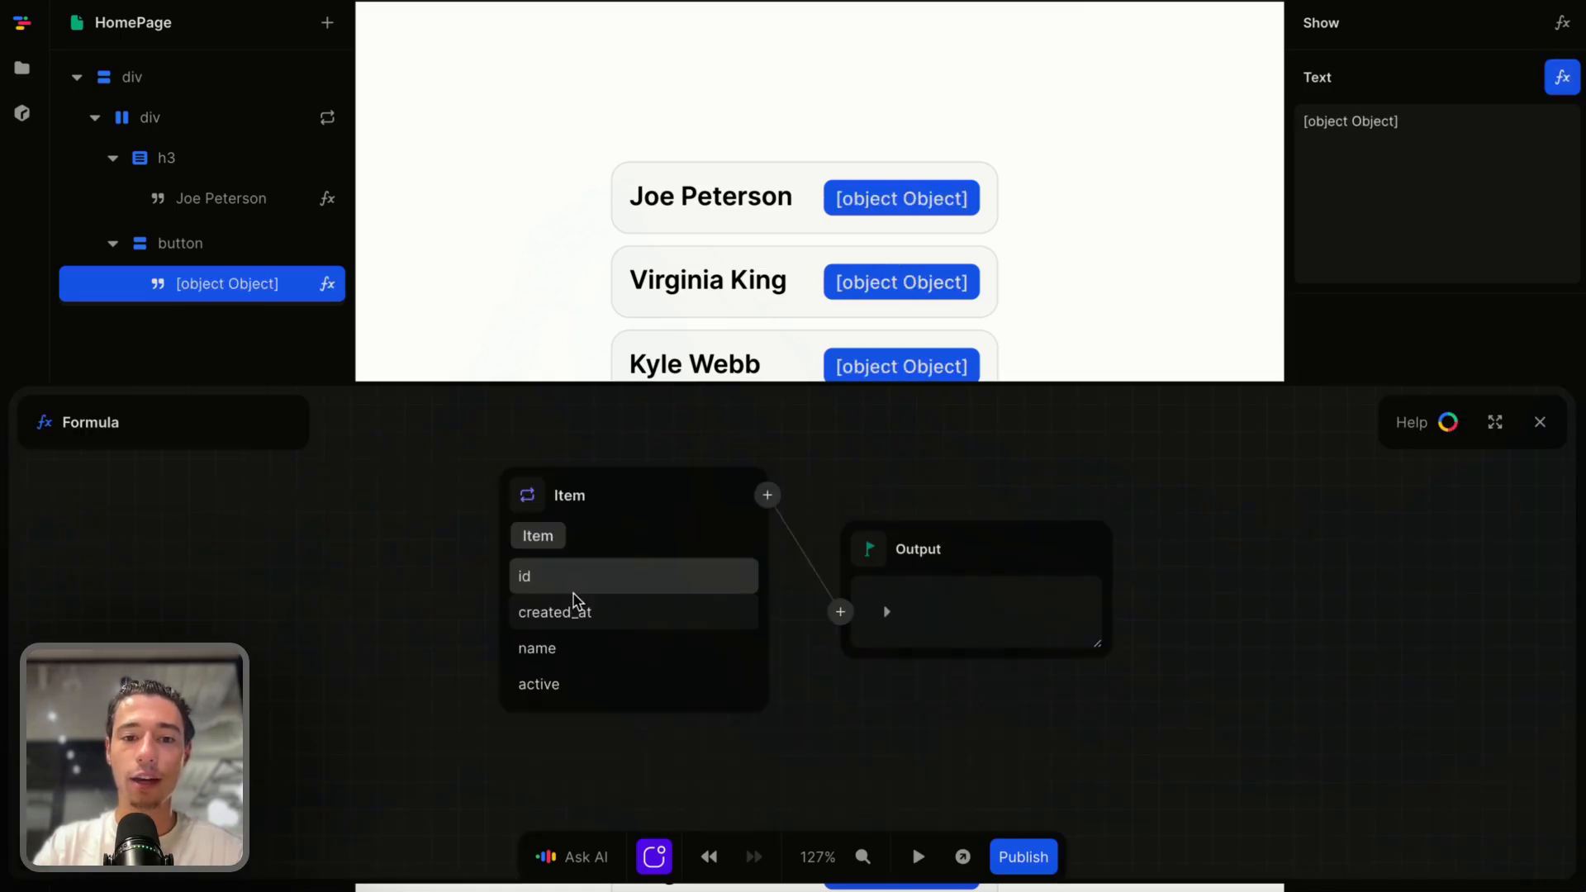
click(542, 685)
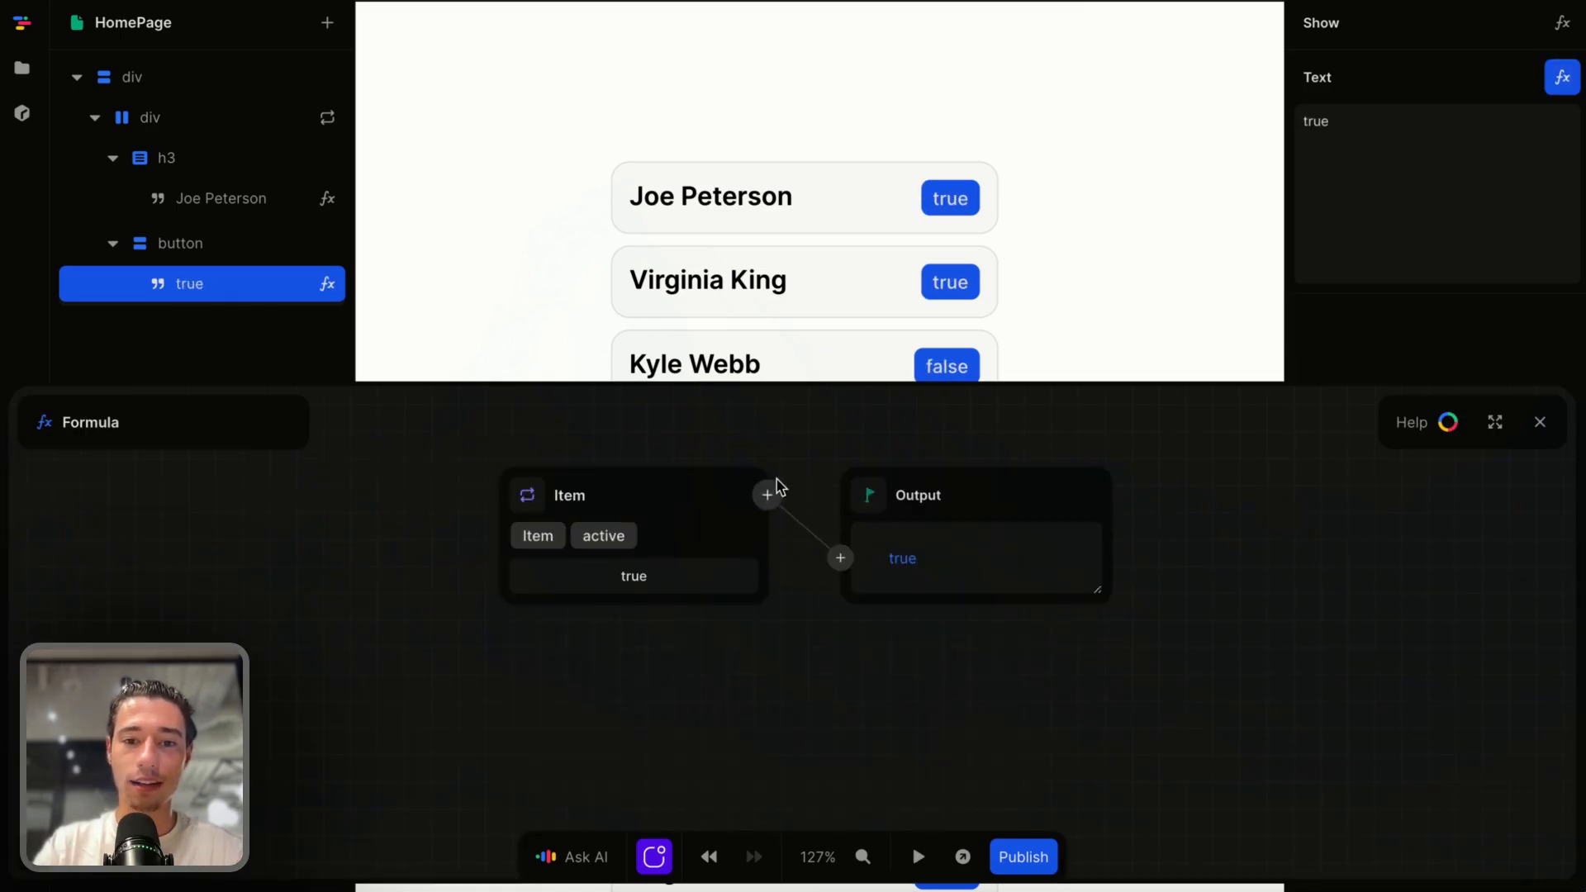
Insert an If node before the formula's output and delete the Item node attached to its Then input.
click(767, 496)
text(if)
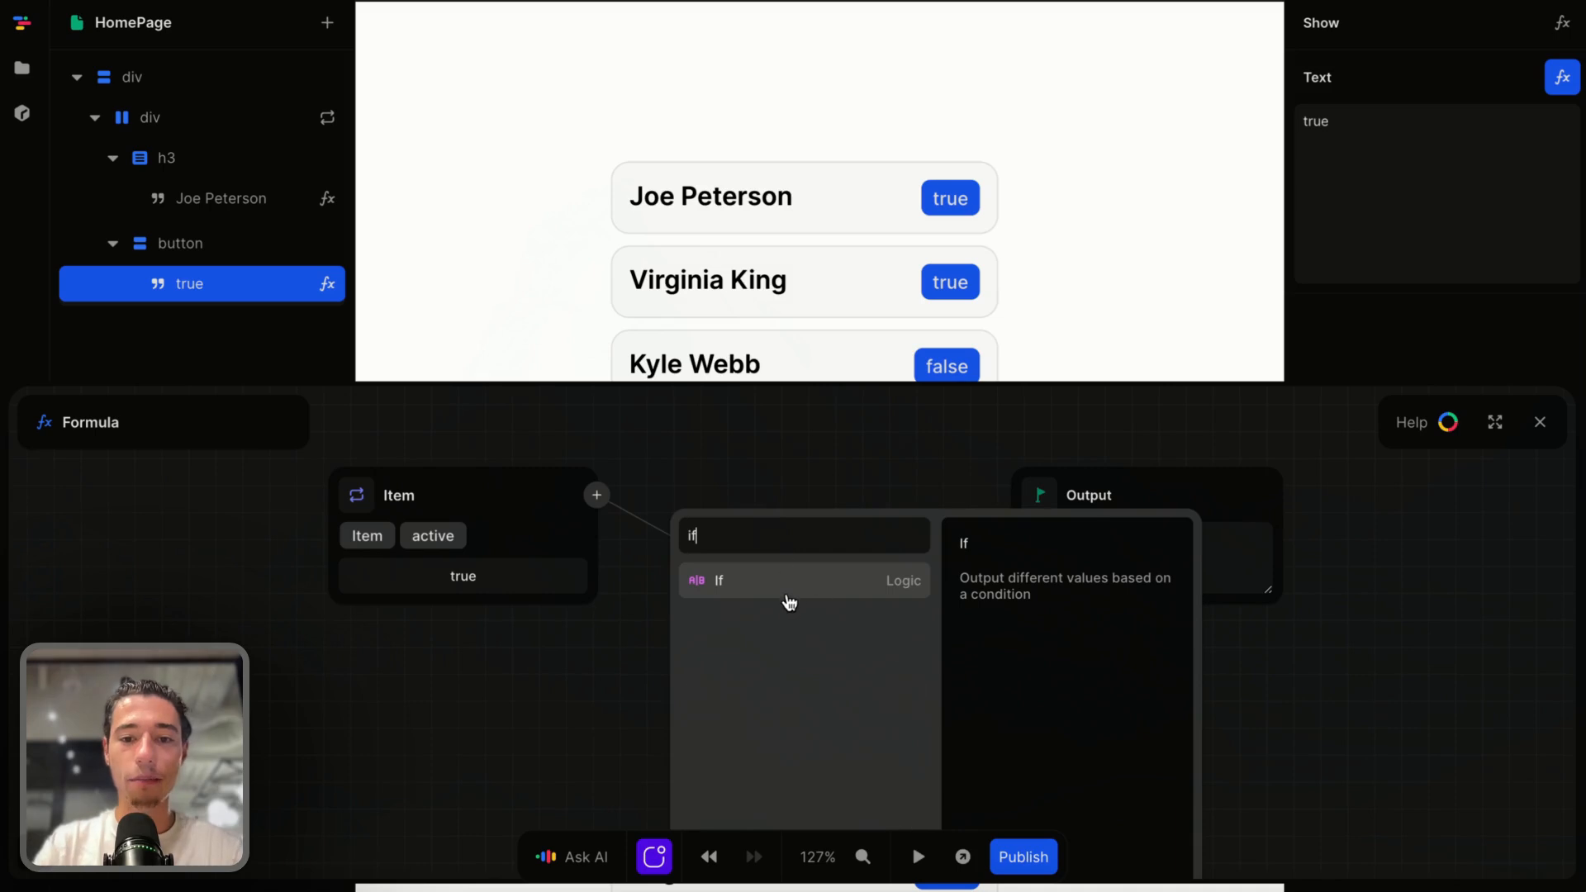
click(769, 578)
click(548, 535)
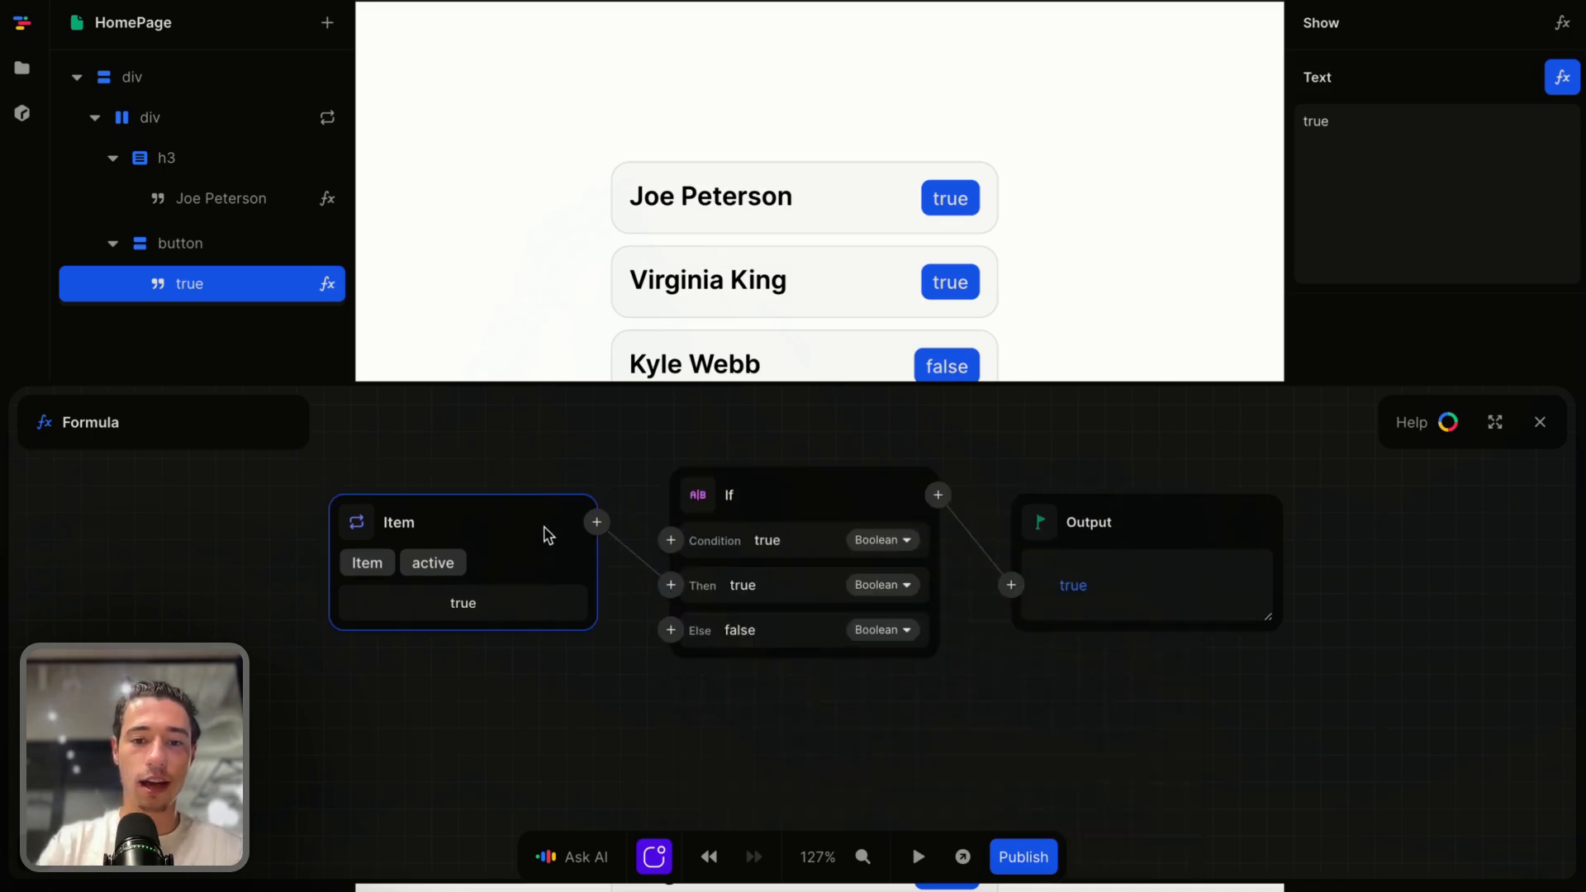
key(Delete)
click(652, 509)
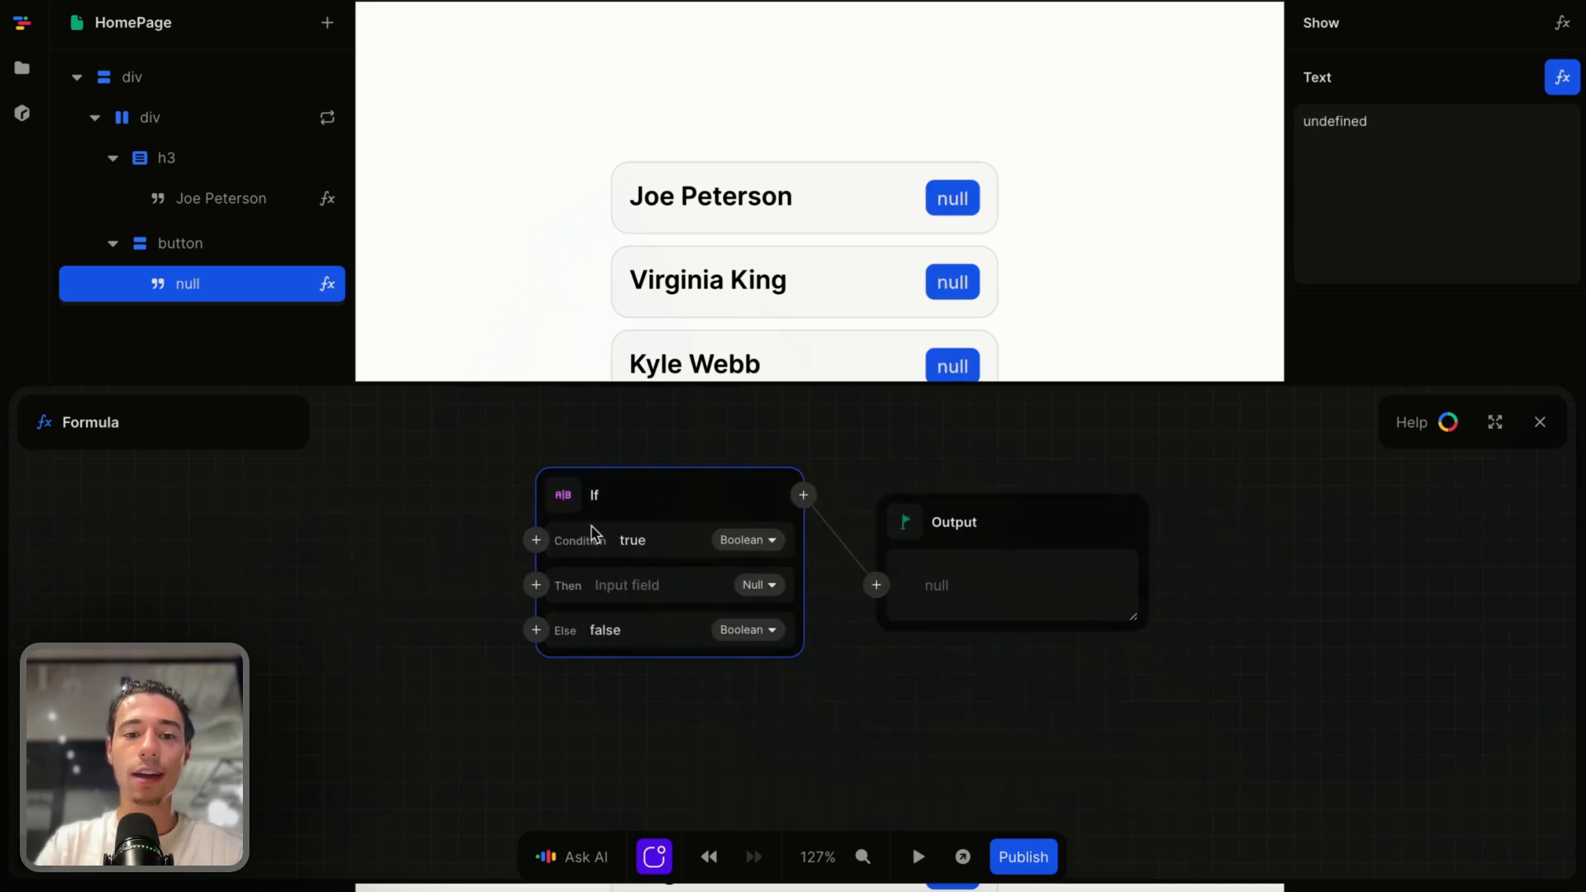
Connect the active field of the repeated Item to the If node's condition.
click(536, 539)
click(435, 643)
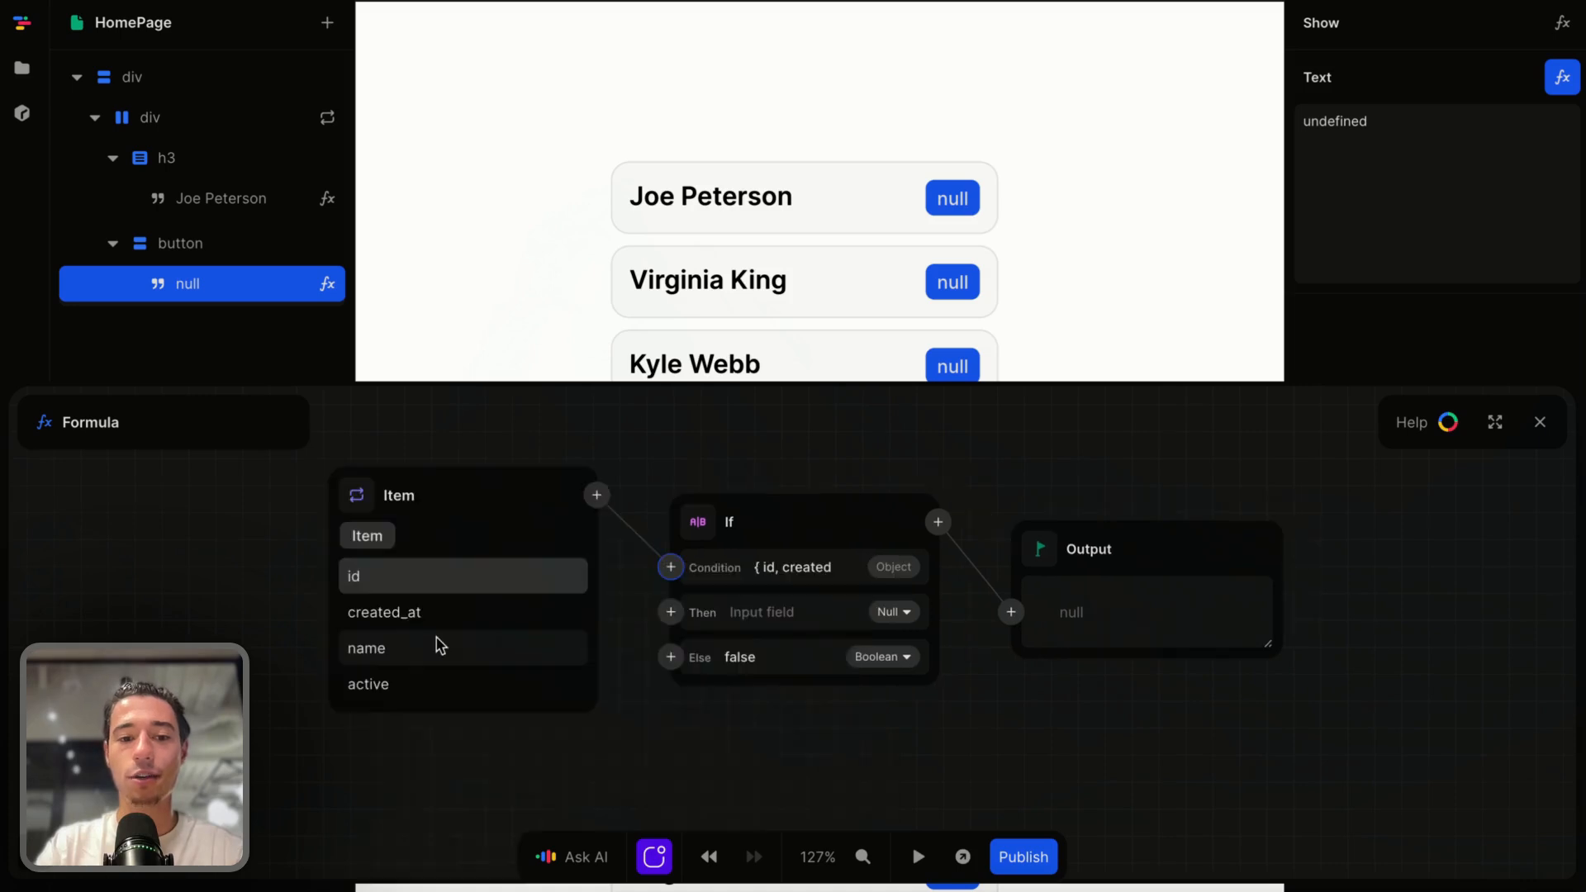
click(404, 684)
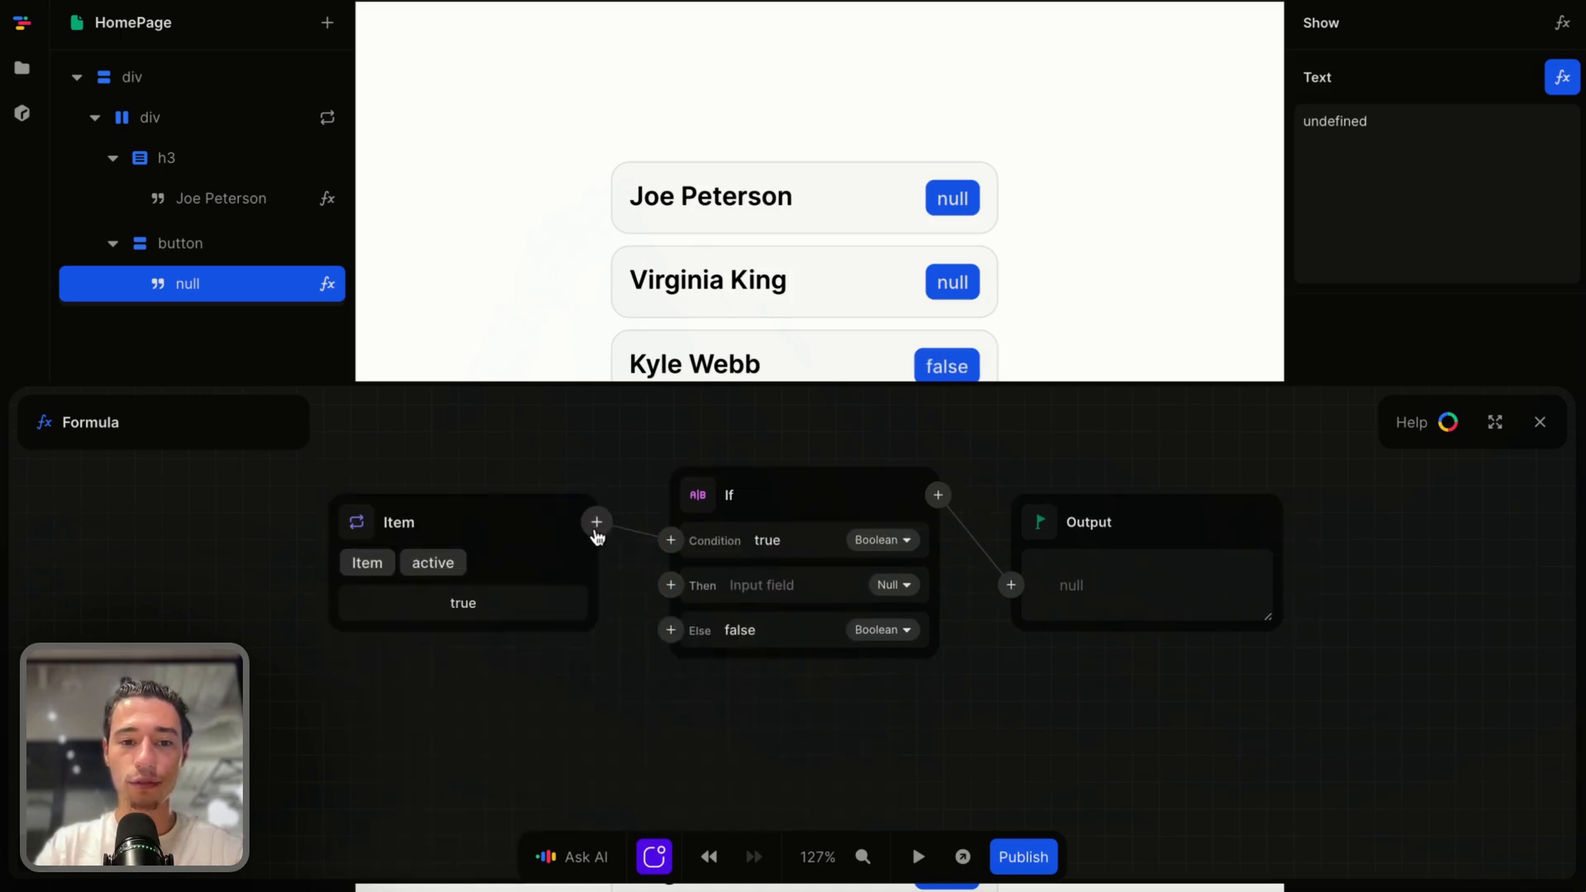
Set the If node's Then value to Active and its Else value to Canceled, and close the formula editor.
click(762, 587)
text(A)
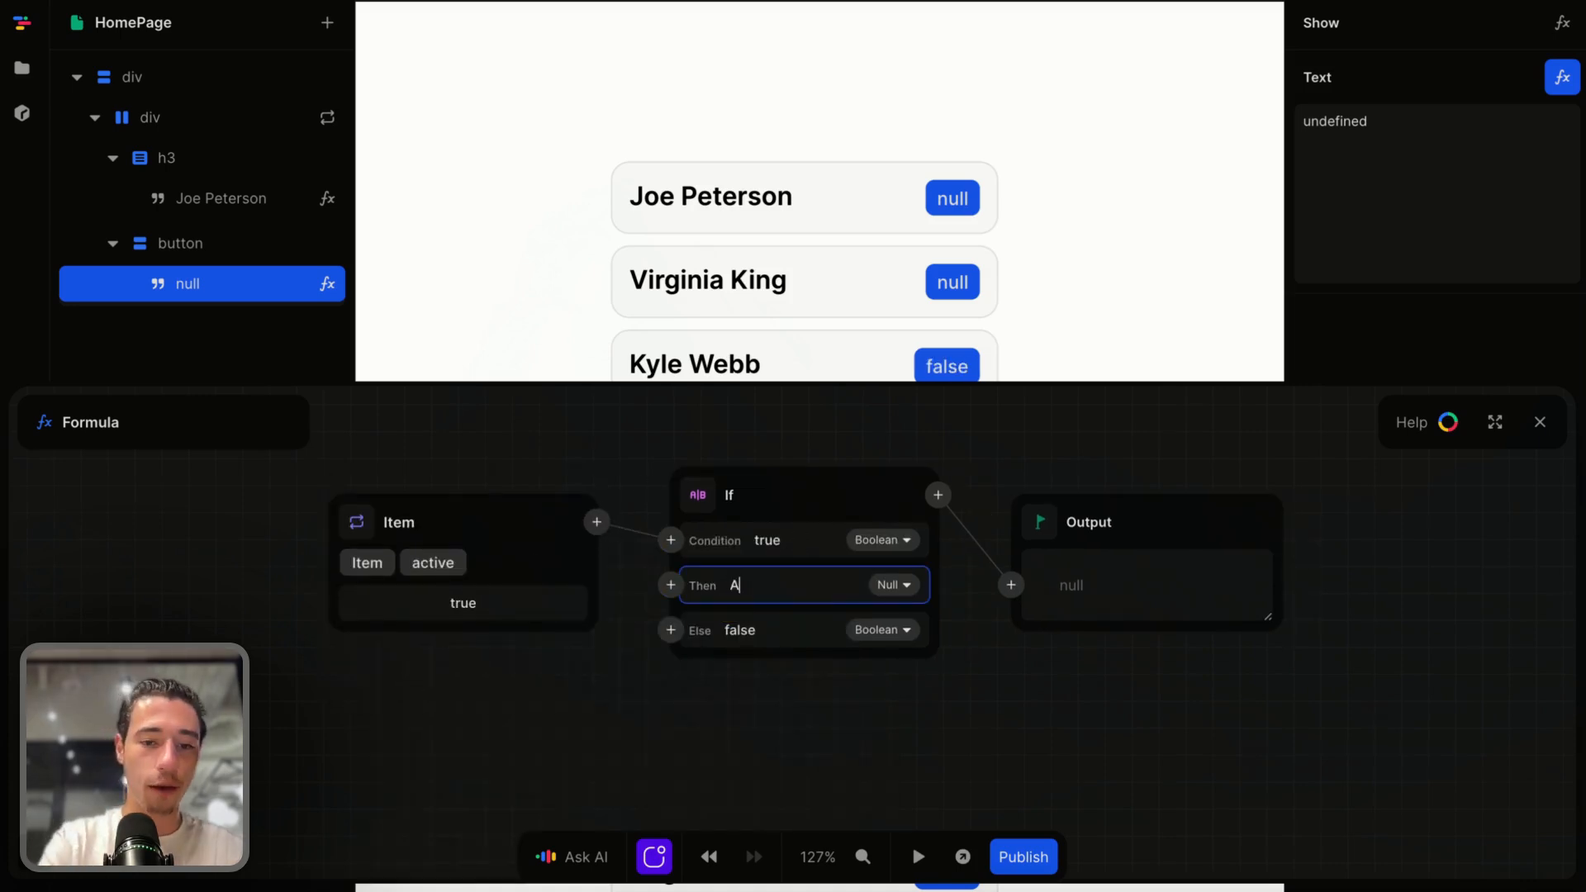
text(ctive)
key(Return)
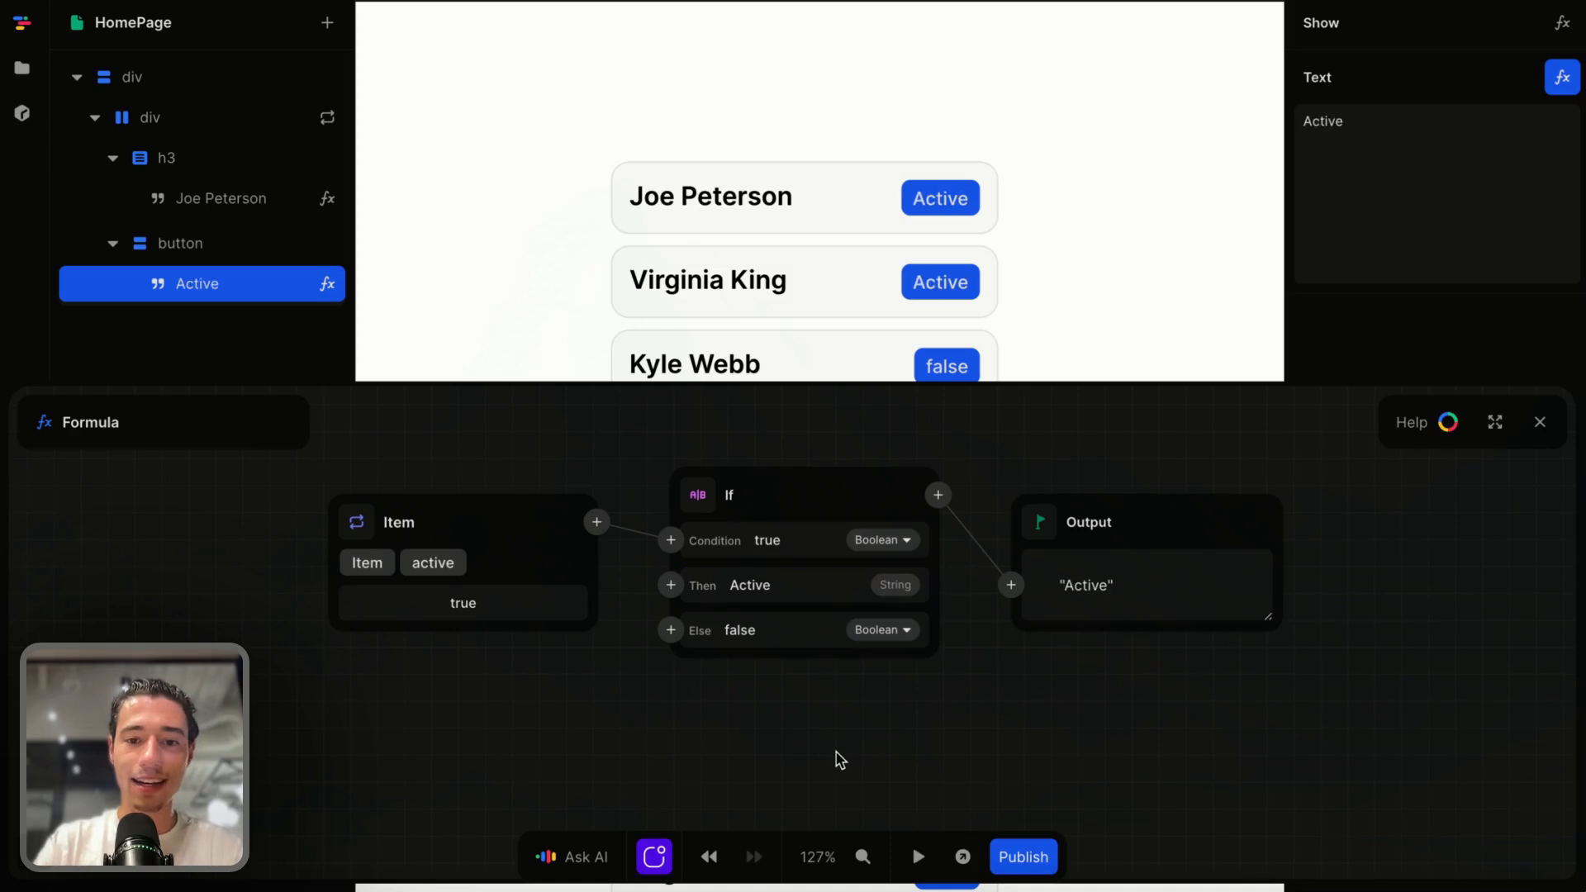
click(753, 632)
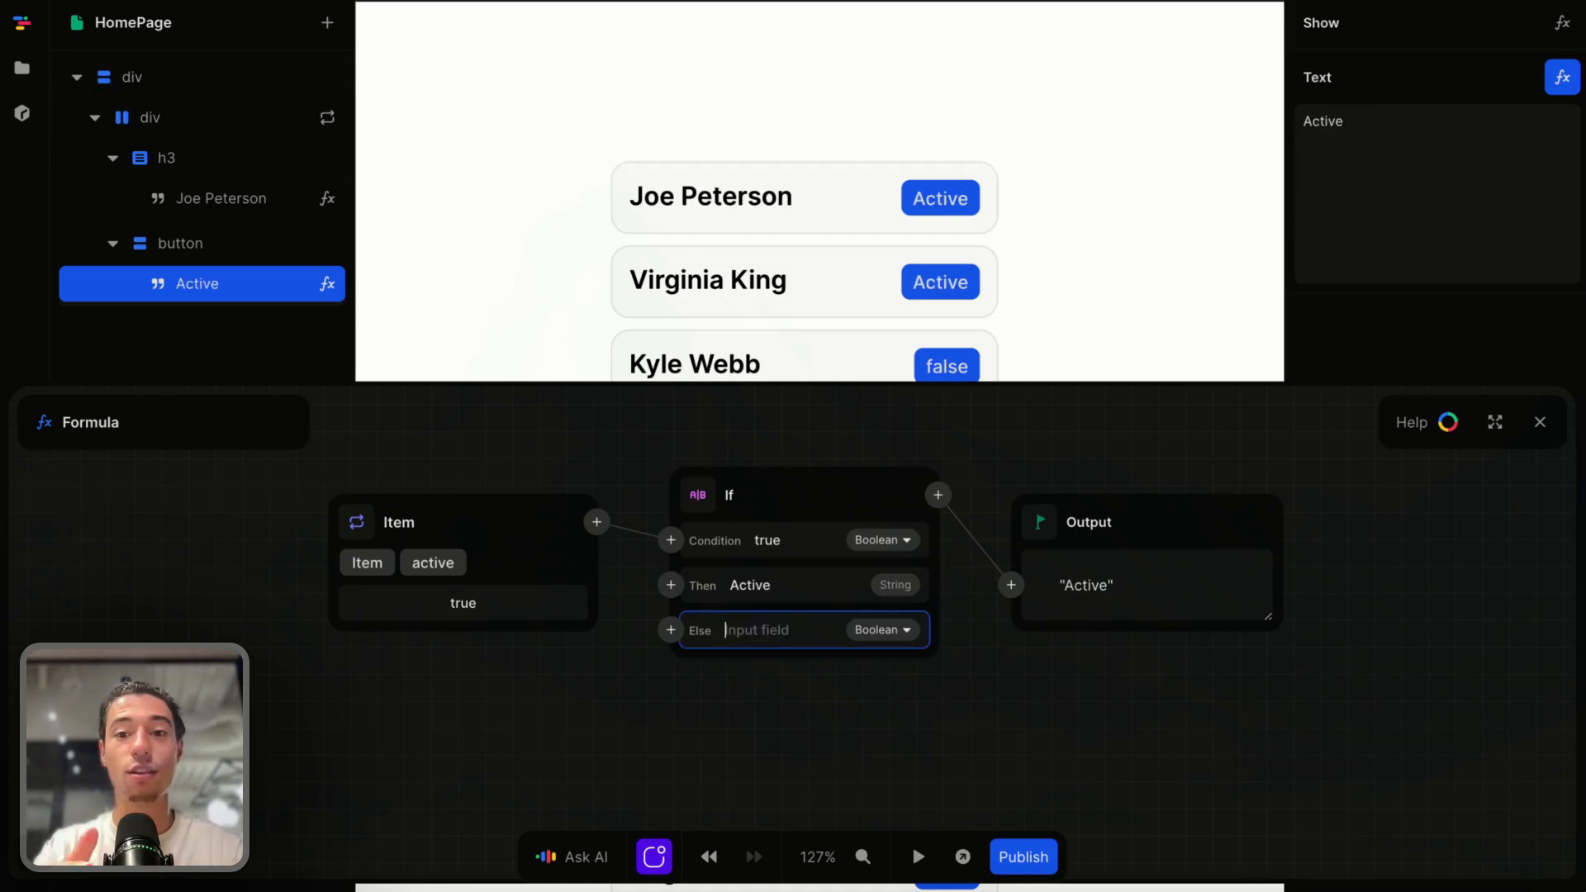
text(Can)
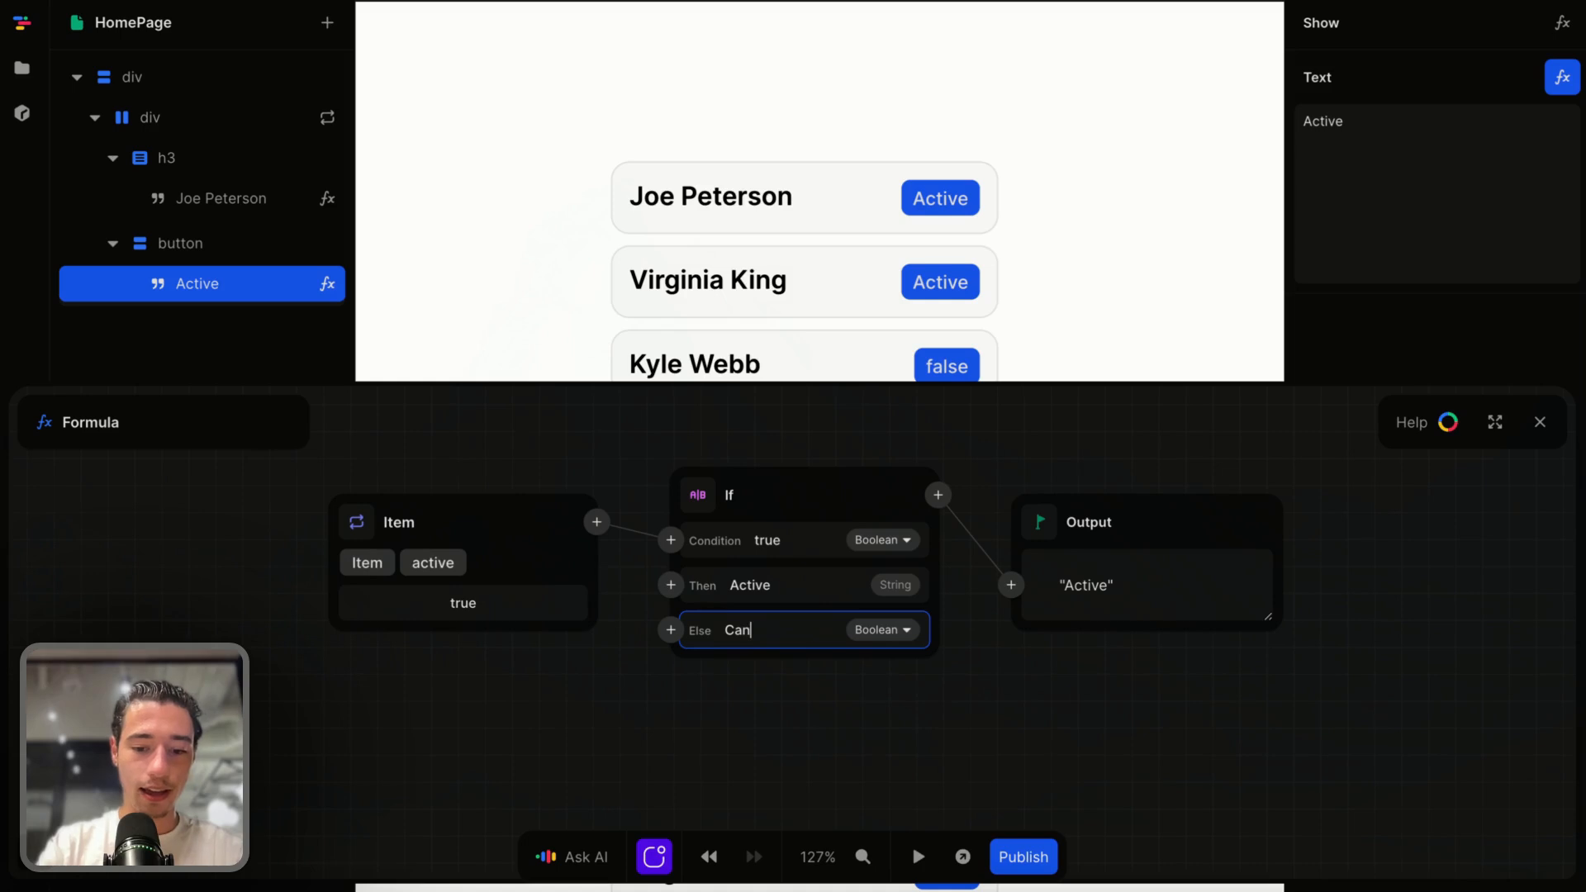
text(celed)
click(810, 694)
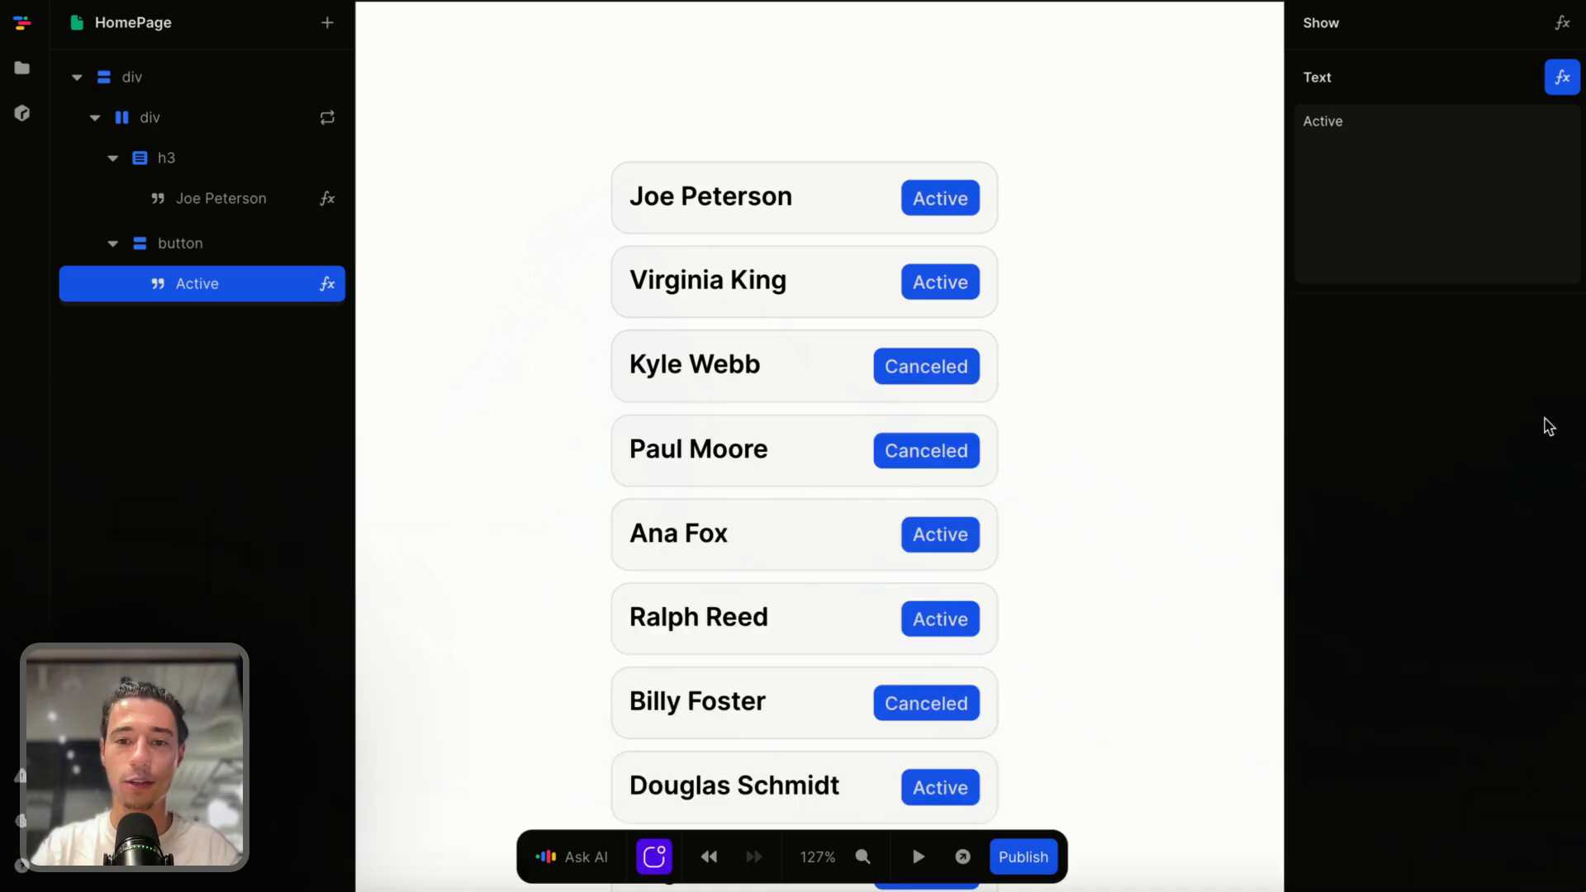
click(1540, 422)
Delete the :hover style variant of the card's button.
click(973, 205)
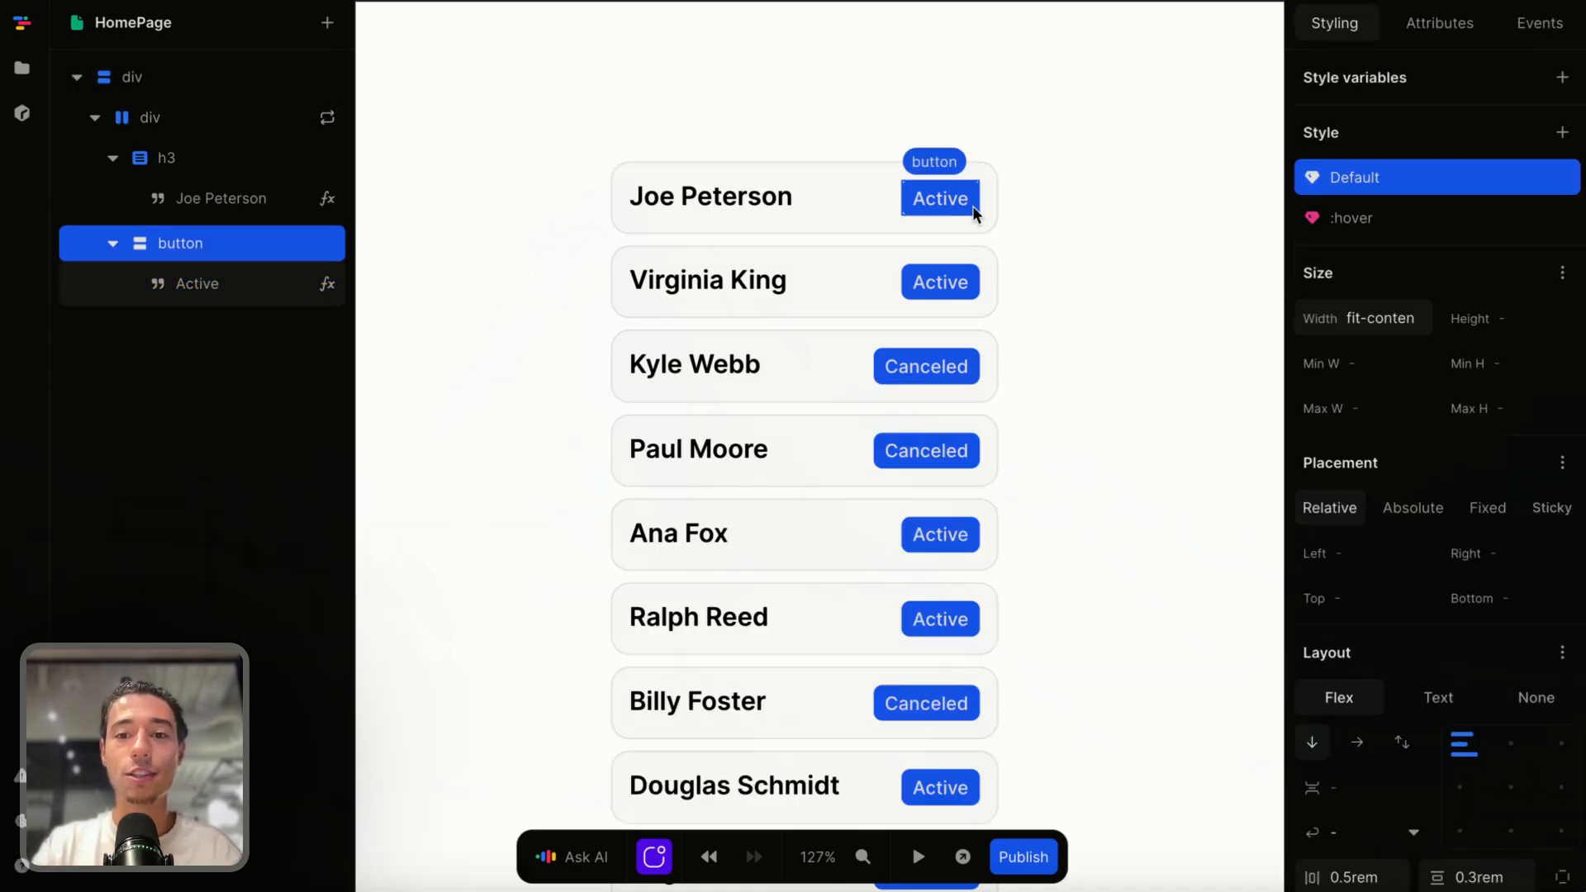
click(1570, 221)
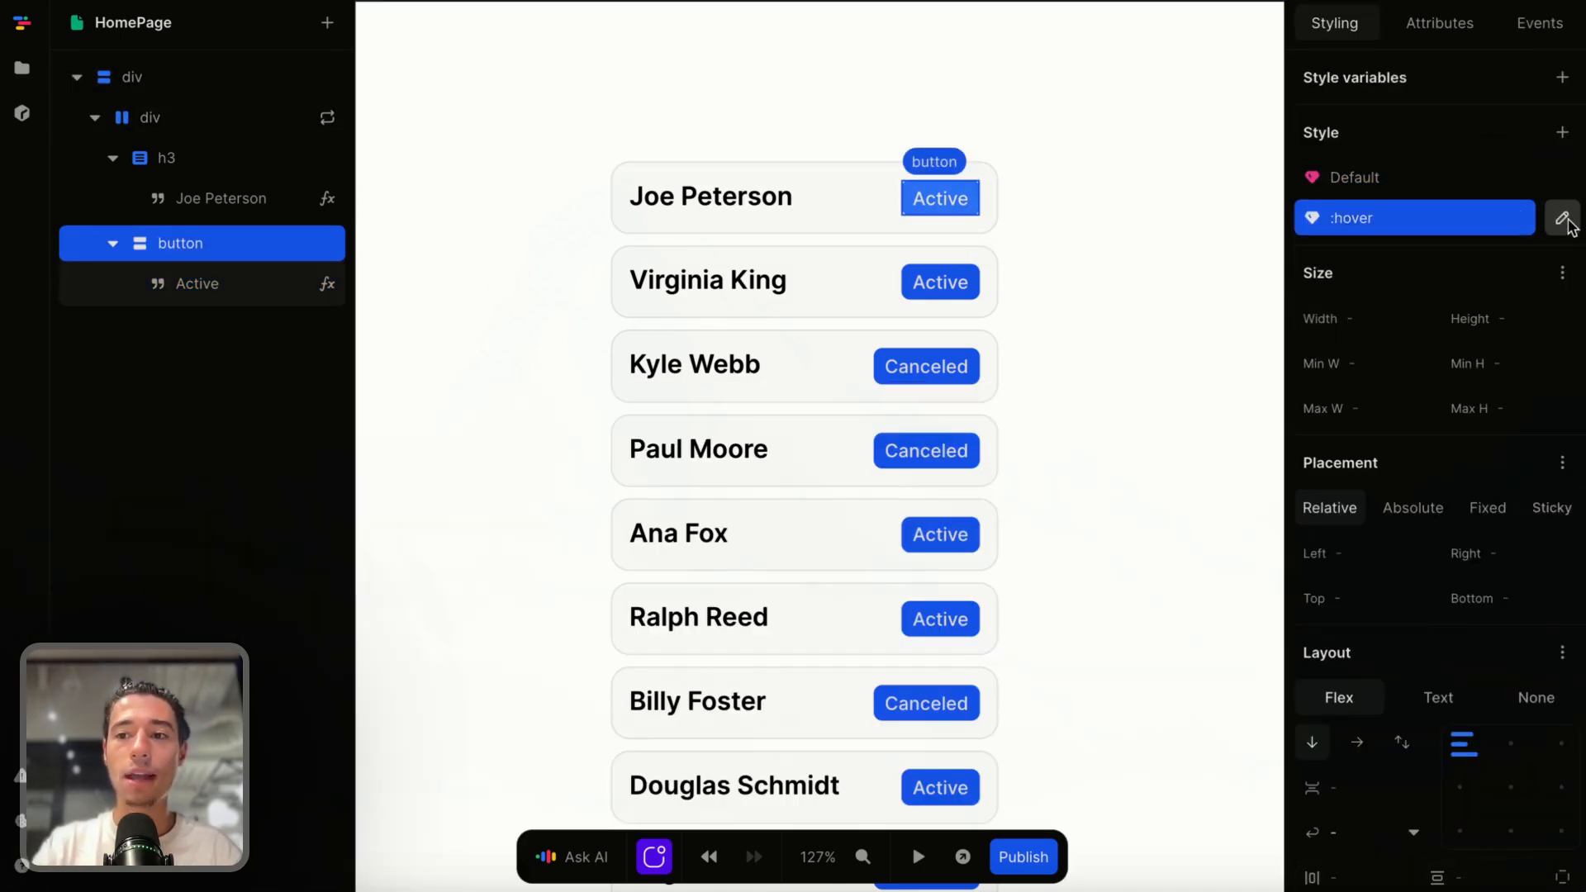
click(1560, 219)
click(1317, 588)
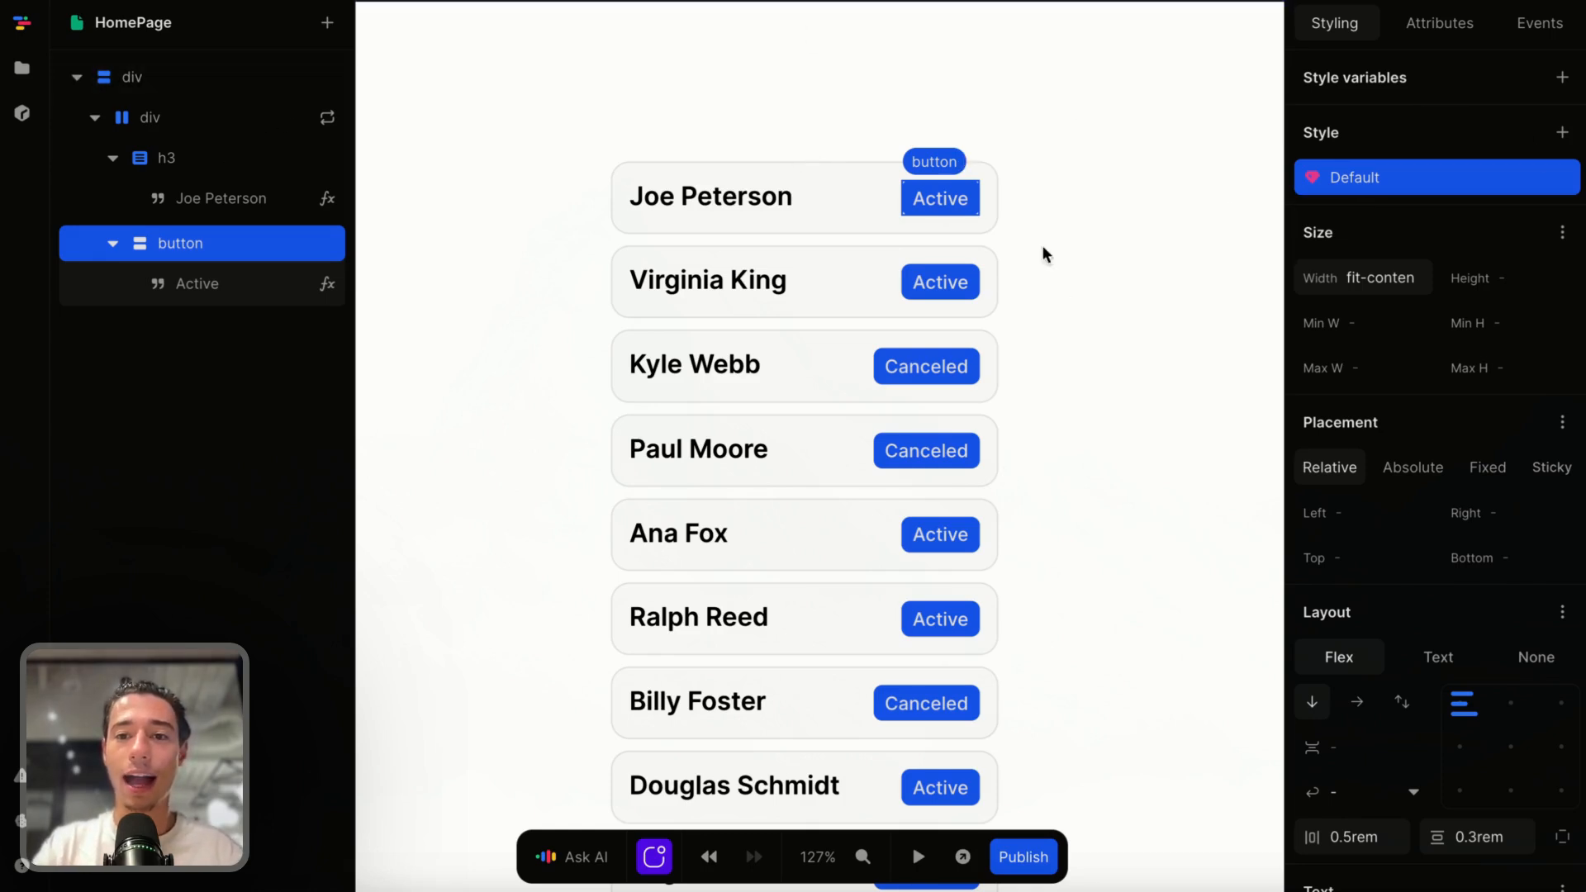
Set the background color of the card's button to blue-50.
click(950, 200)
click(950, 198)
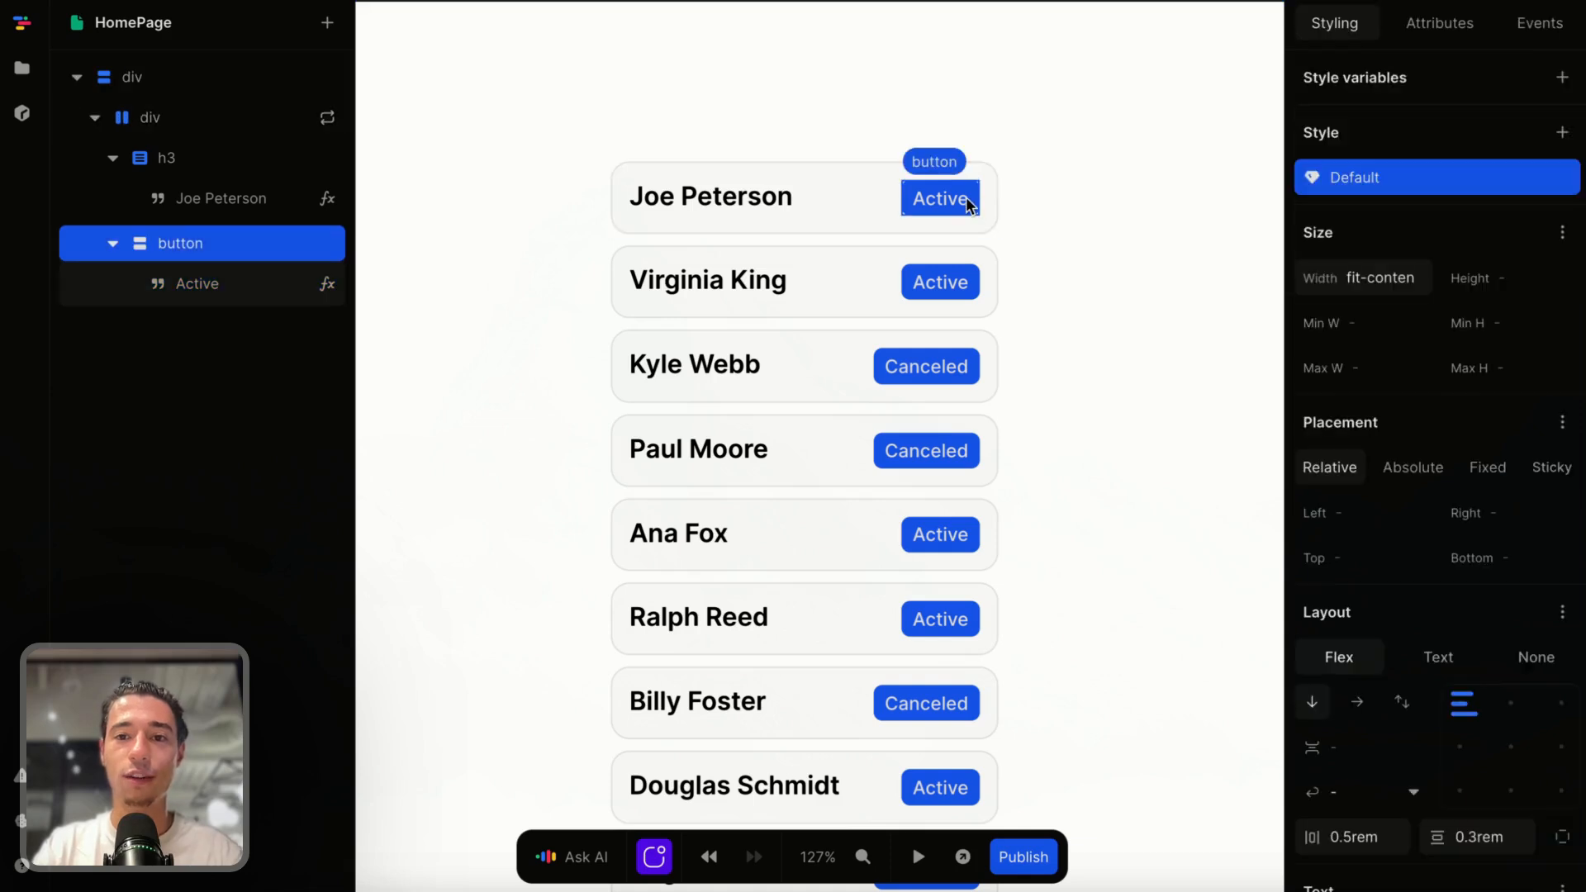
scroll(1373, 376, down, 5)
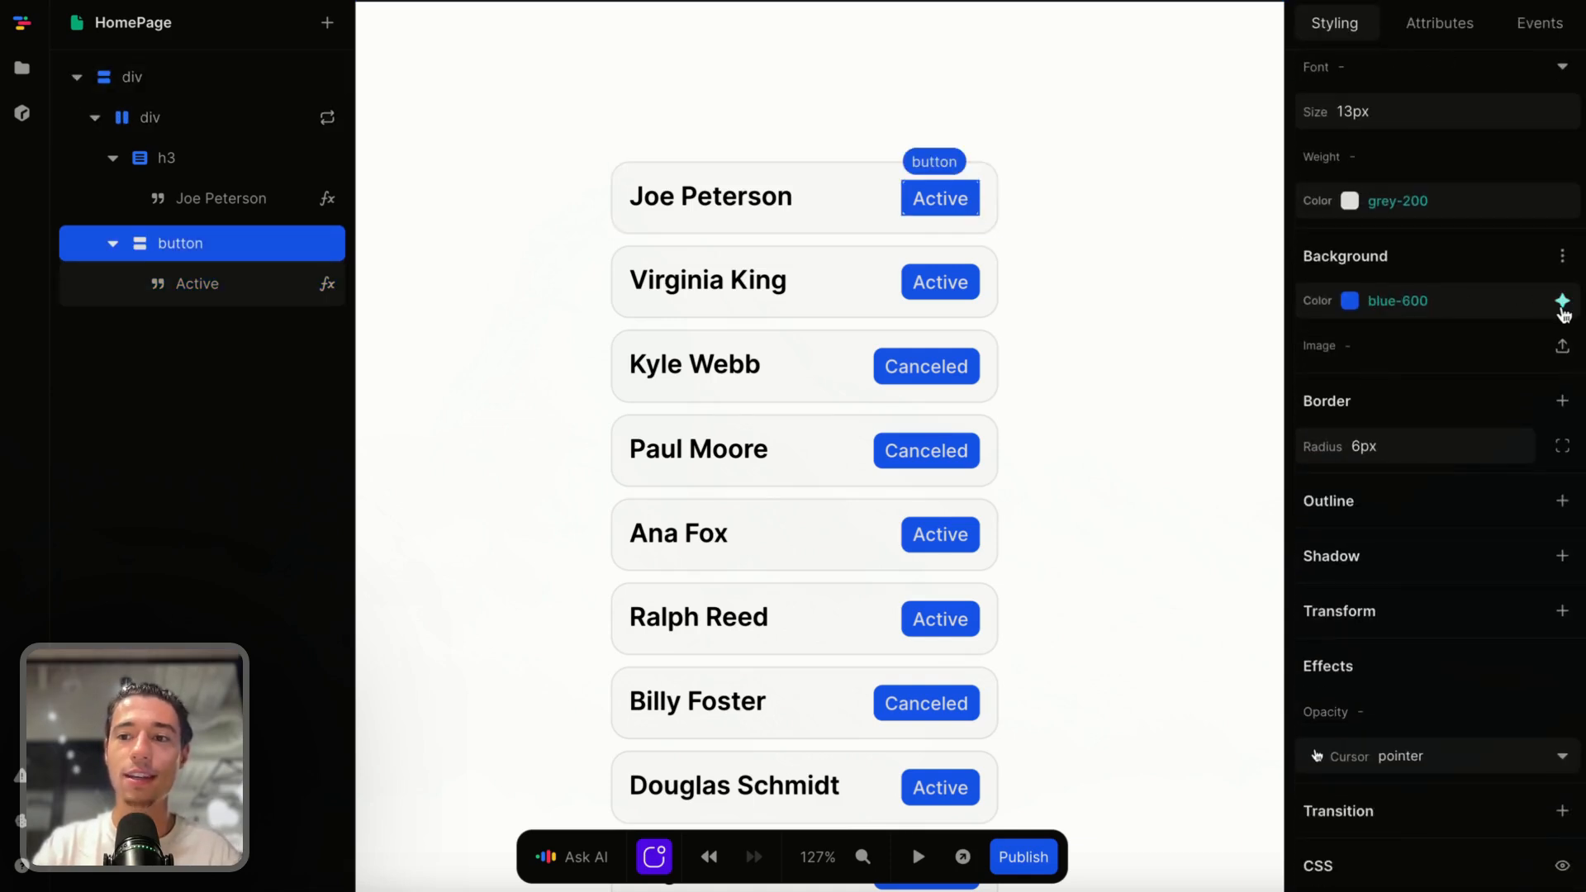
click(1562, 303)
click(1381, 409)
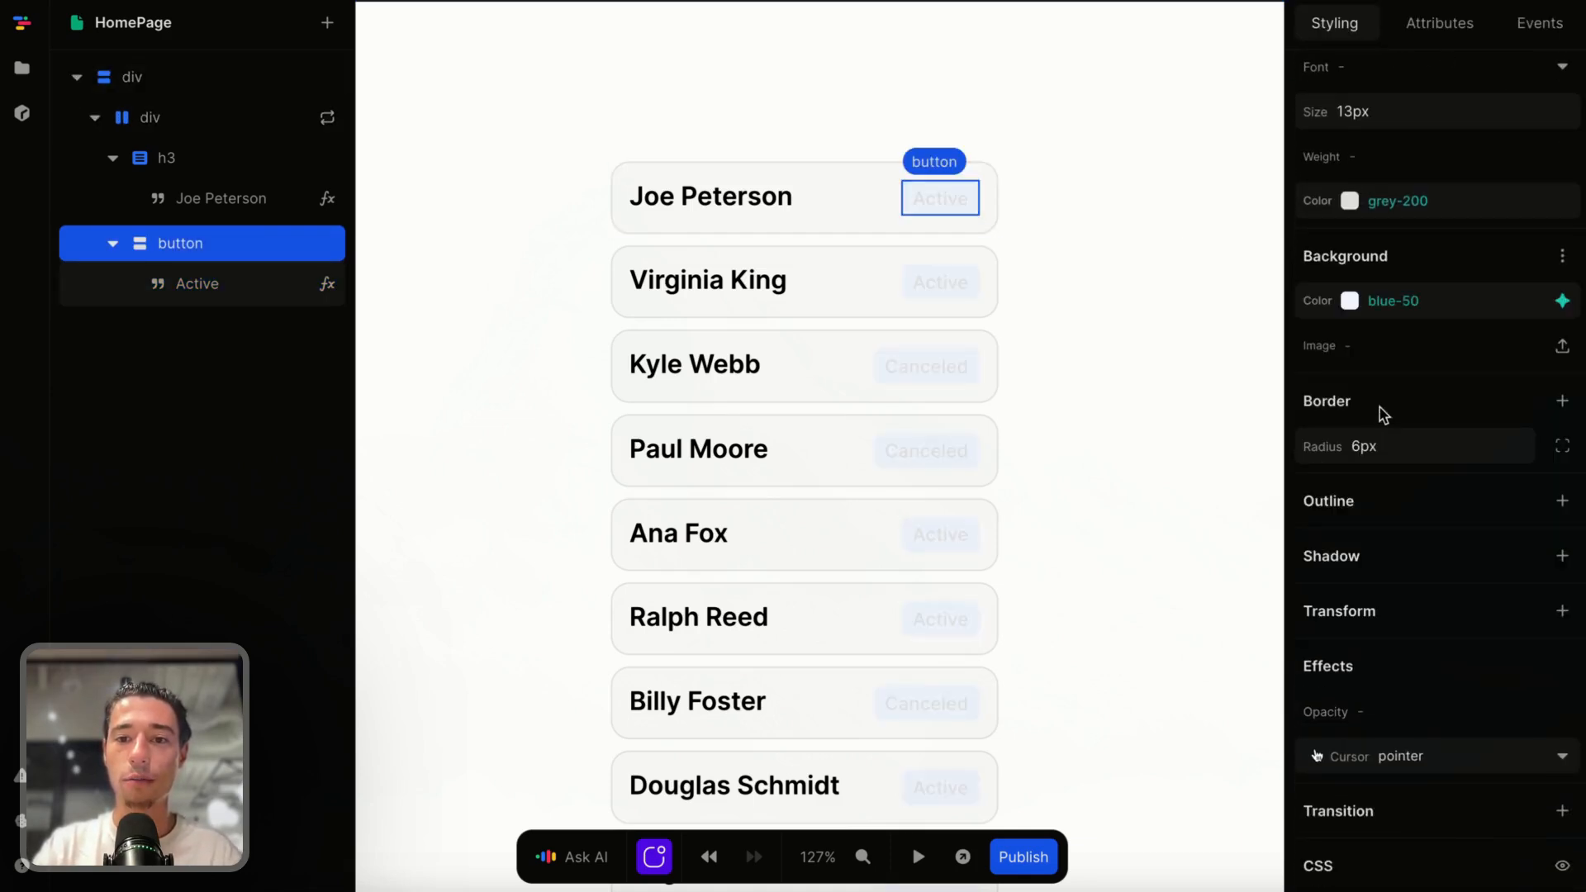
Set the text color of the card's button to blue-700.
click(1563, 201)
scroll(1412, 450, down, 15)
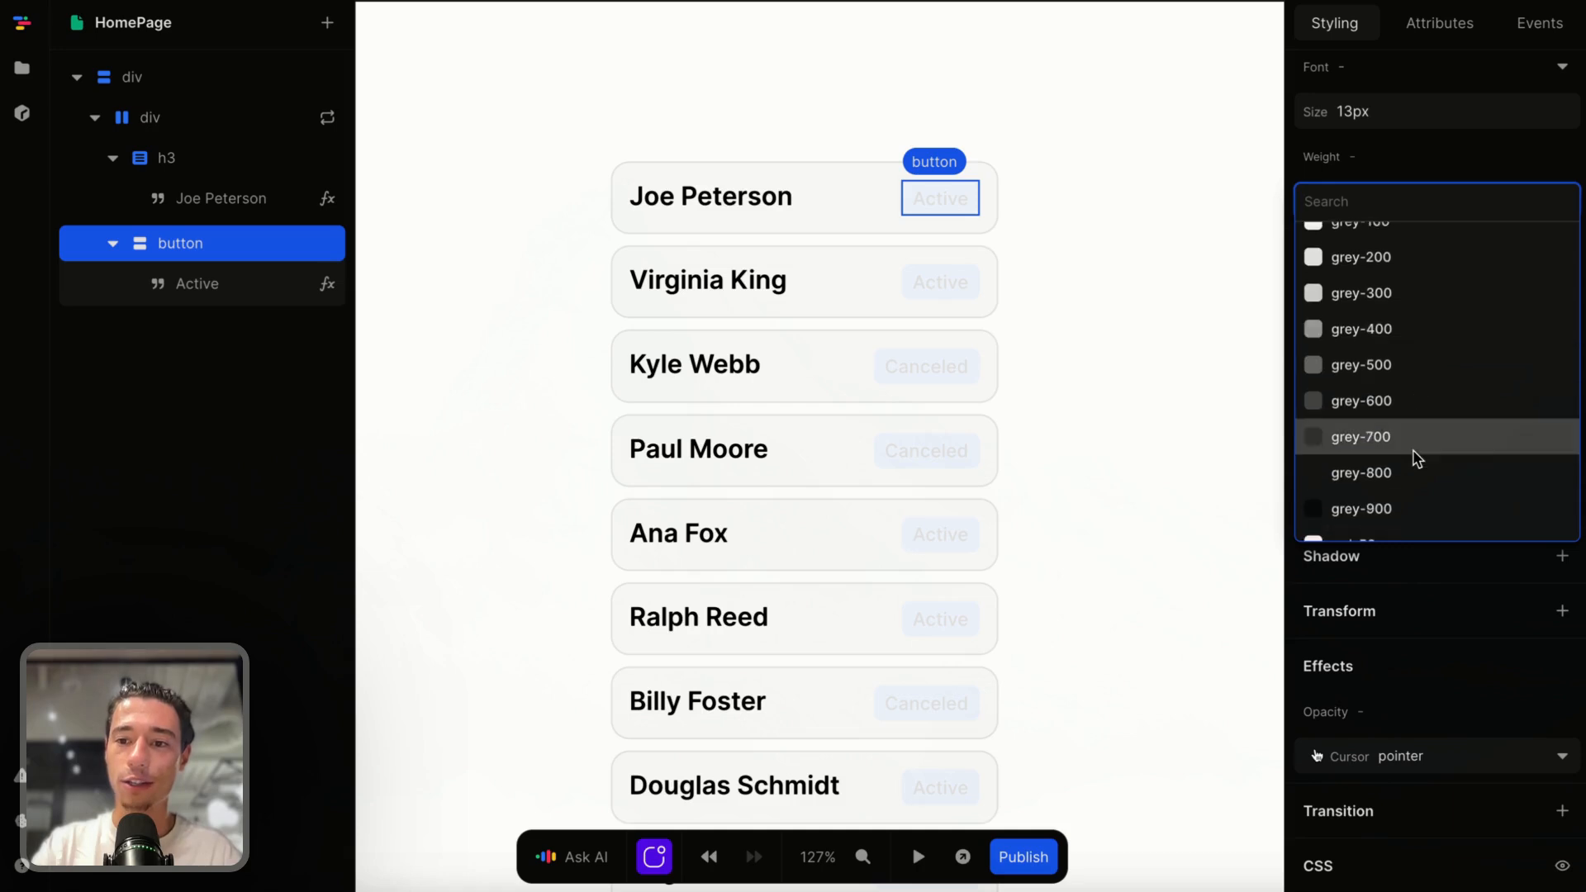
scroll(1418, 457, up, 2)
click(1414, 371)
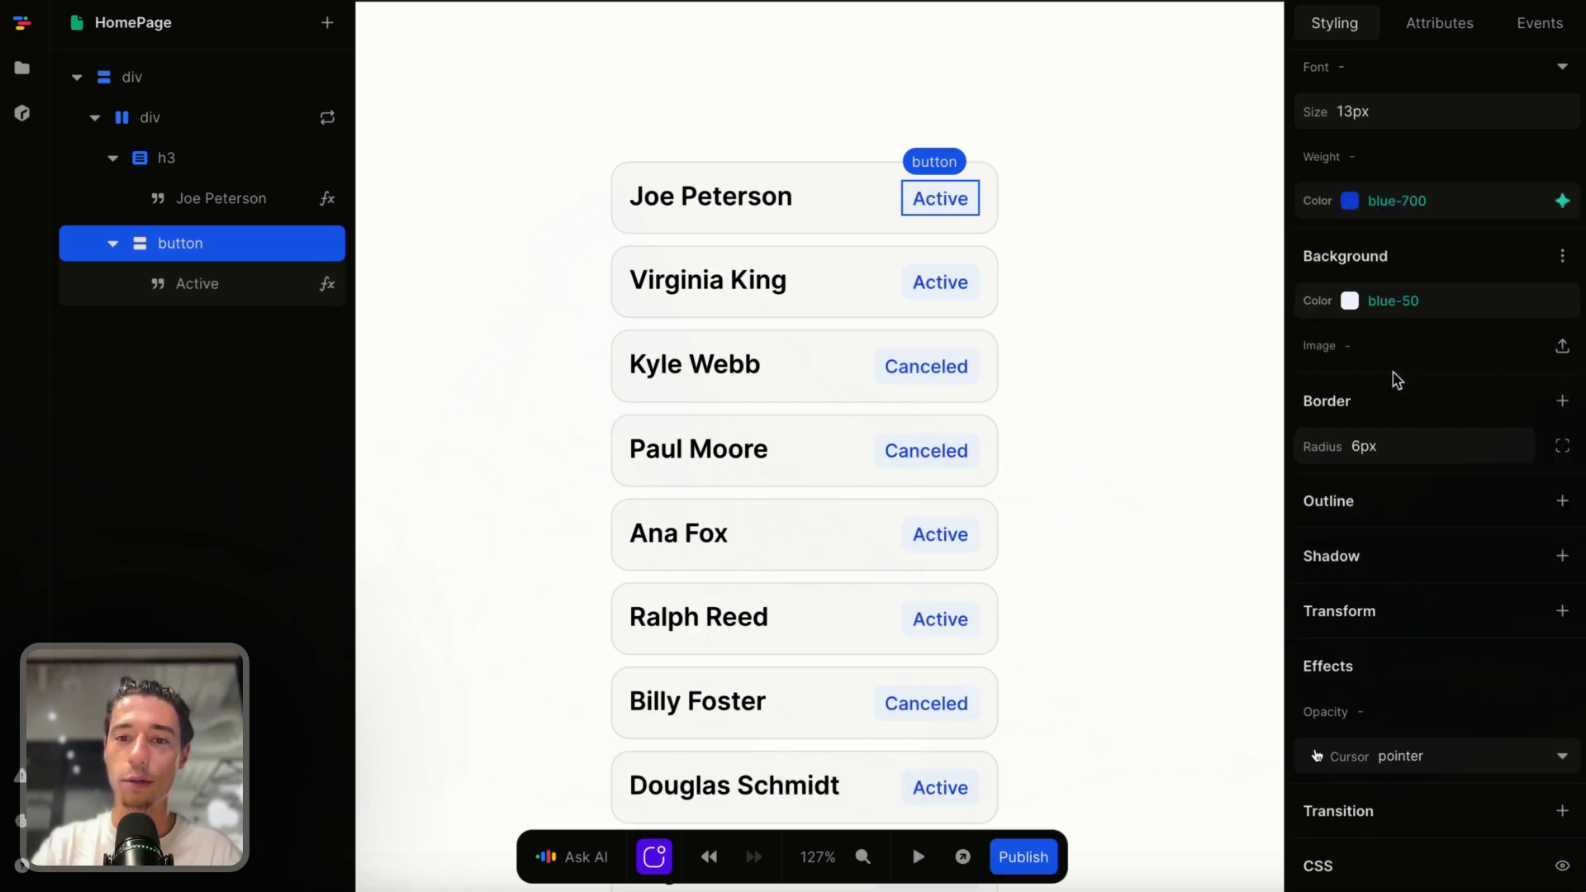
Add a 1px solid border in blue-200 on all sides of the card's button.
click(1562, 400)
click(1206, 626)
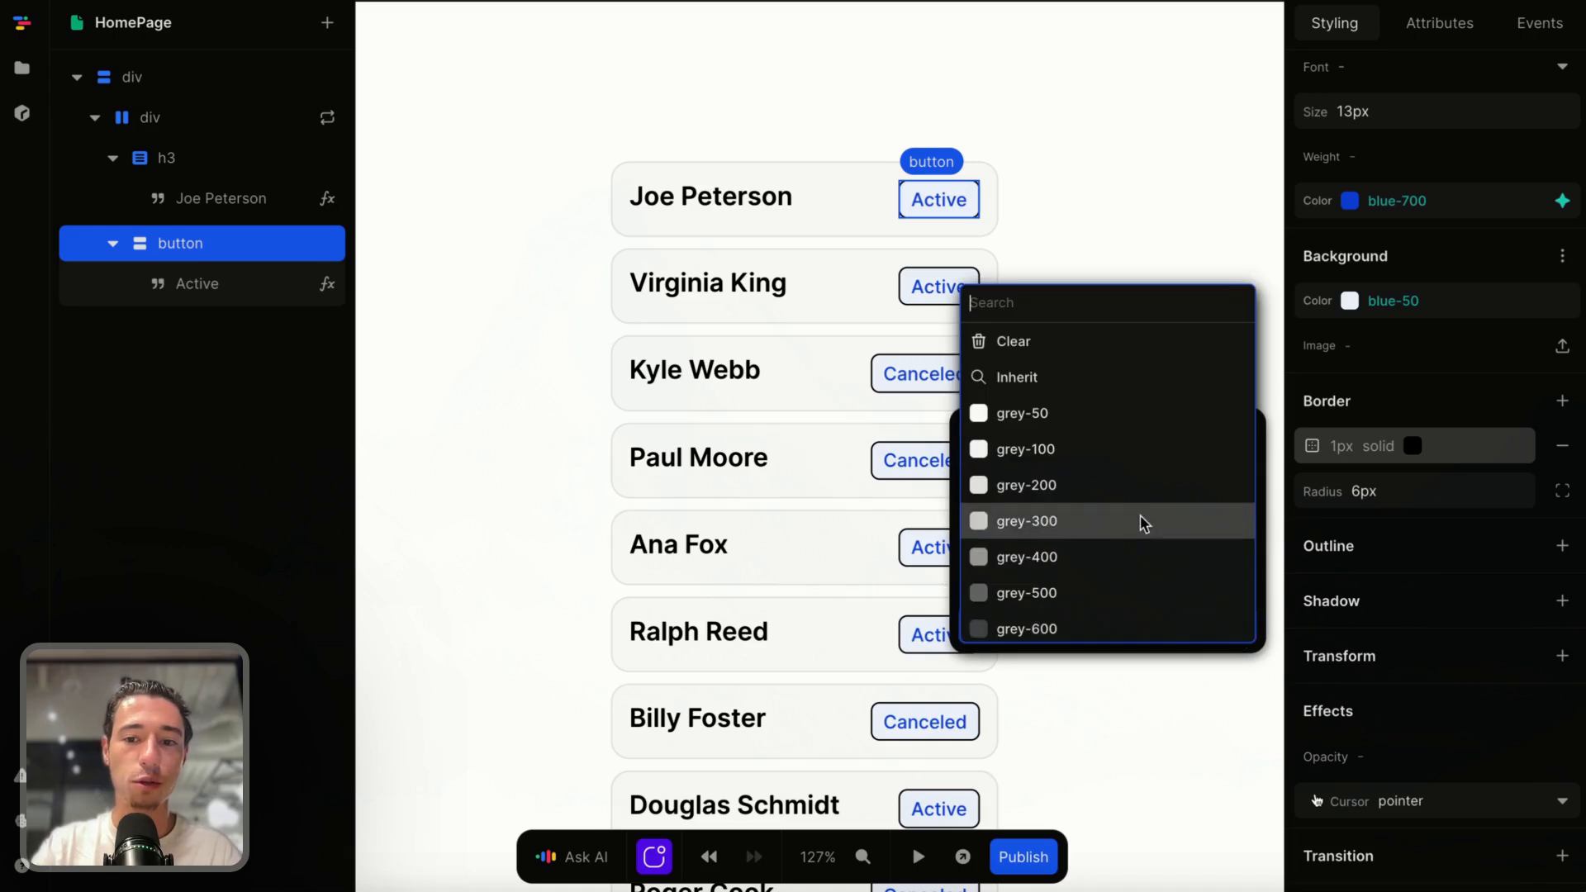
scroll(1140, 520, down, 10)
click(1111, 459)
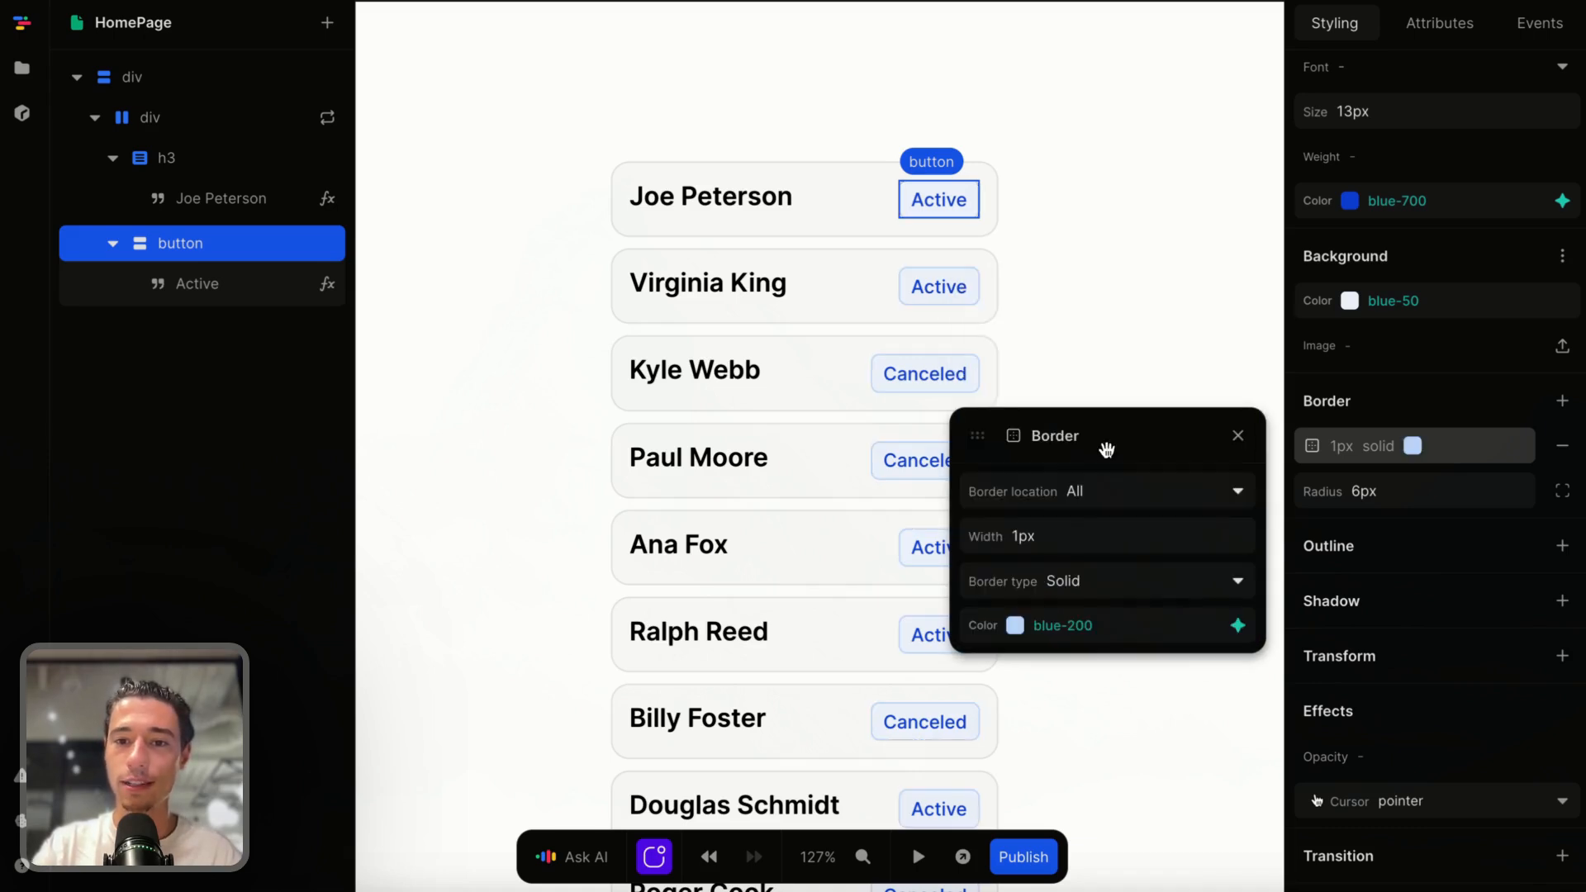
click(1238, 435)
Add a class named canceled to the card's button.
scroll(1497, 298, up, 10)
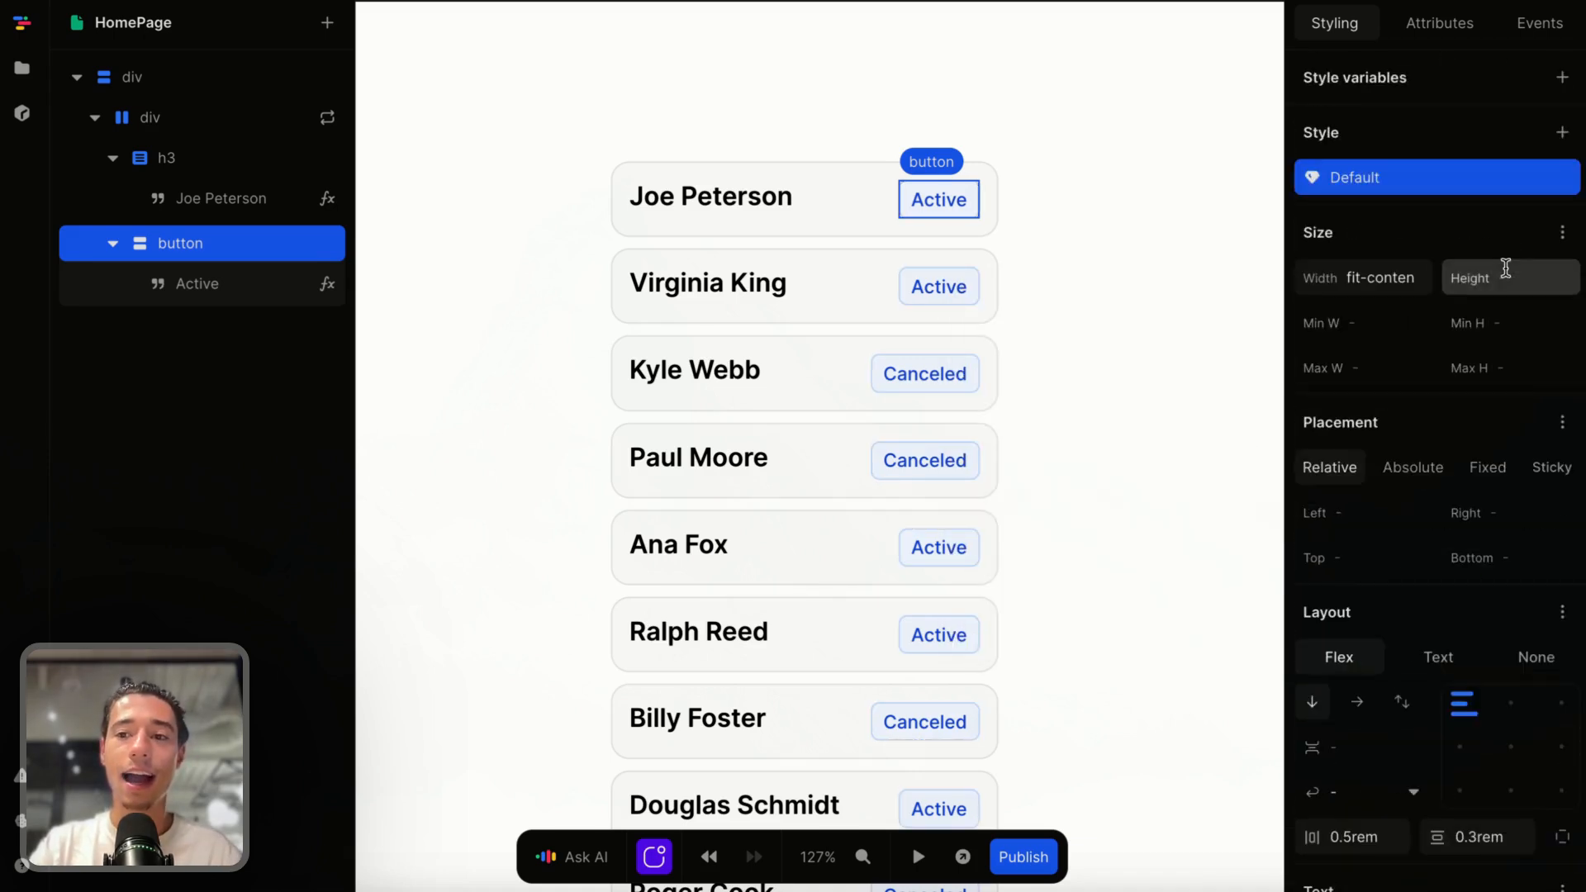
click(1422, 31)
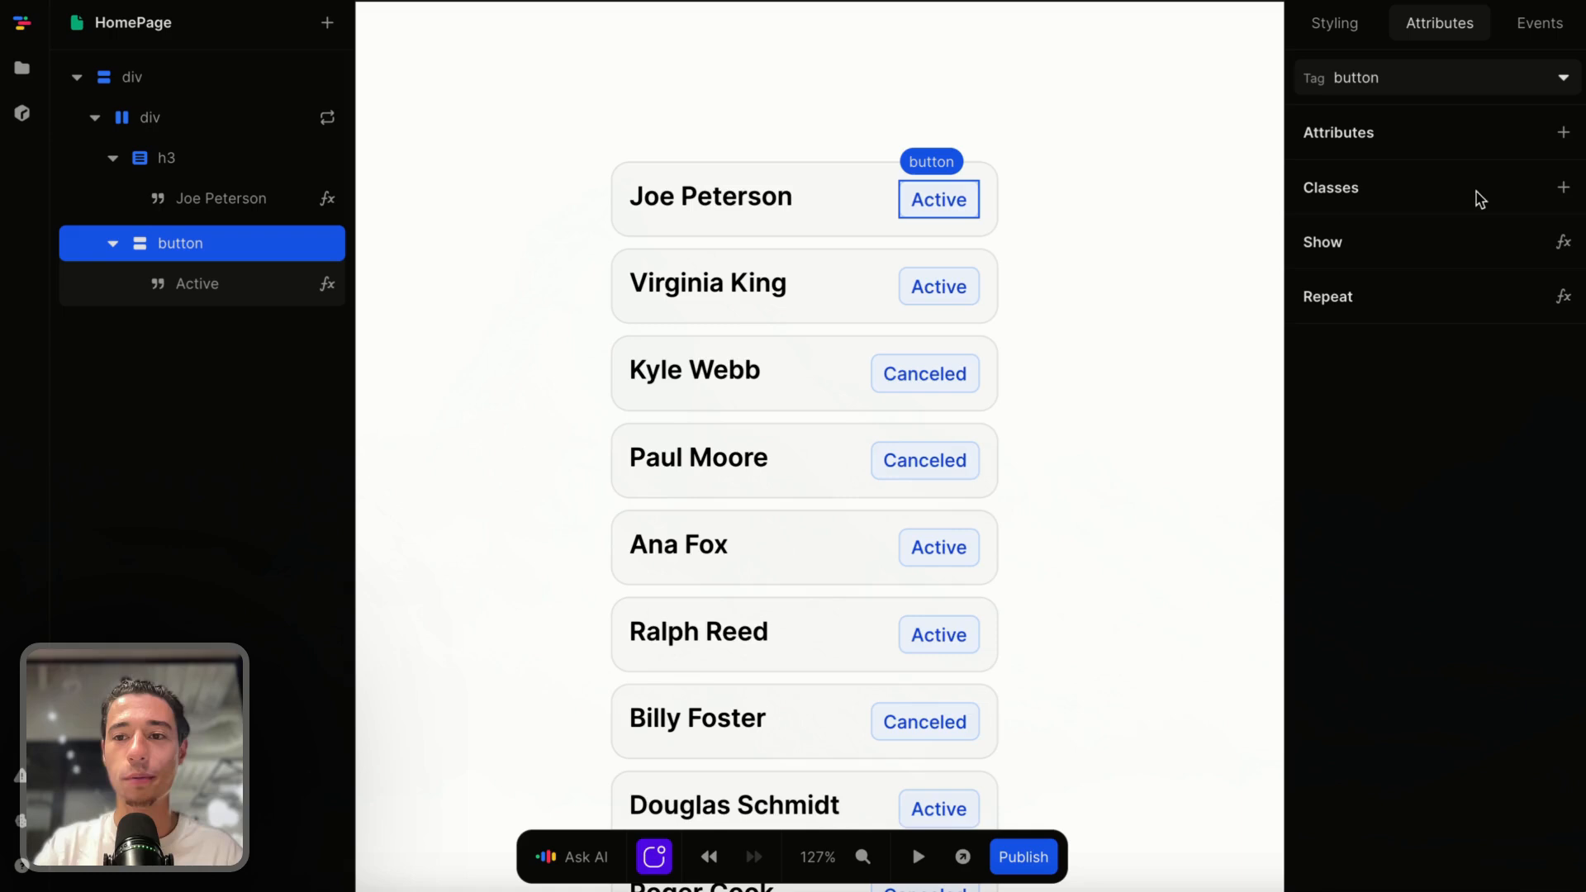
click(1564, 187)
click(1381, 239)
key(BackSpace)
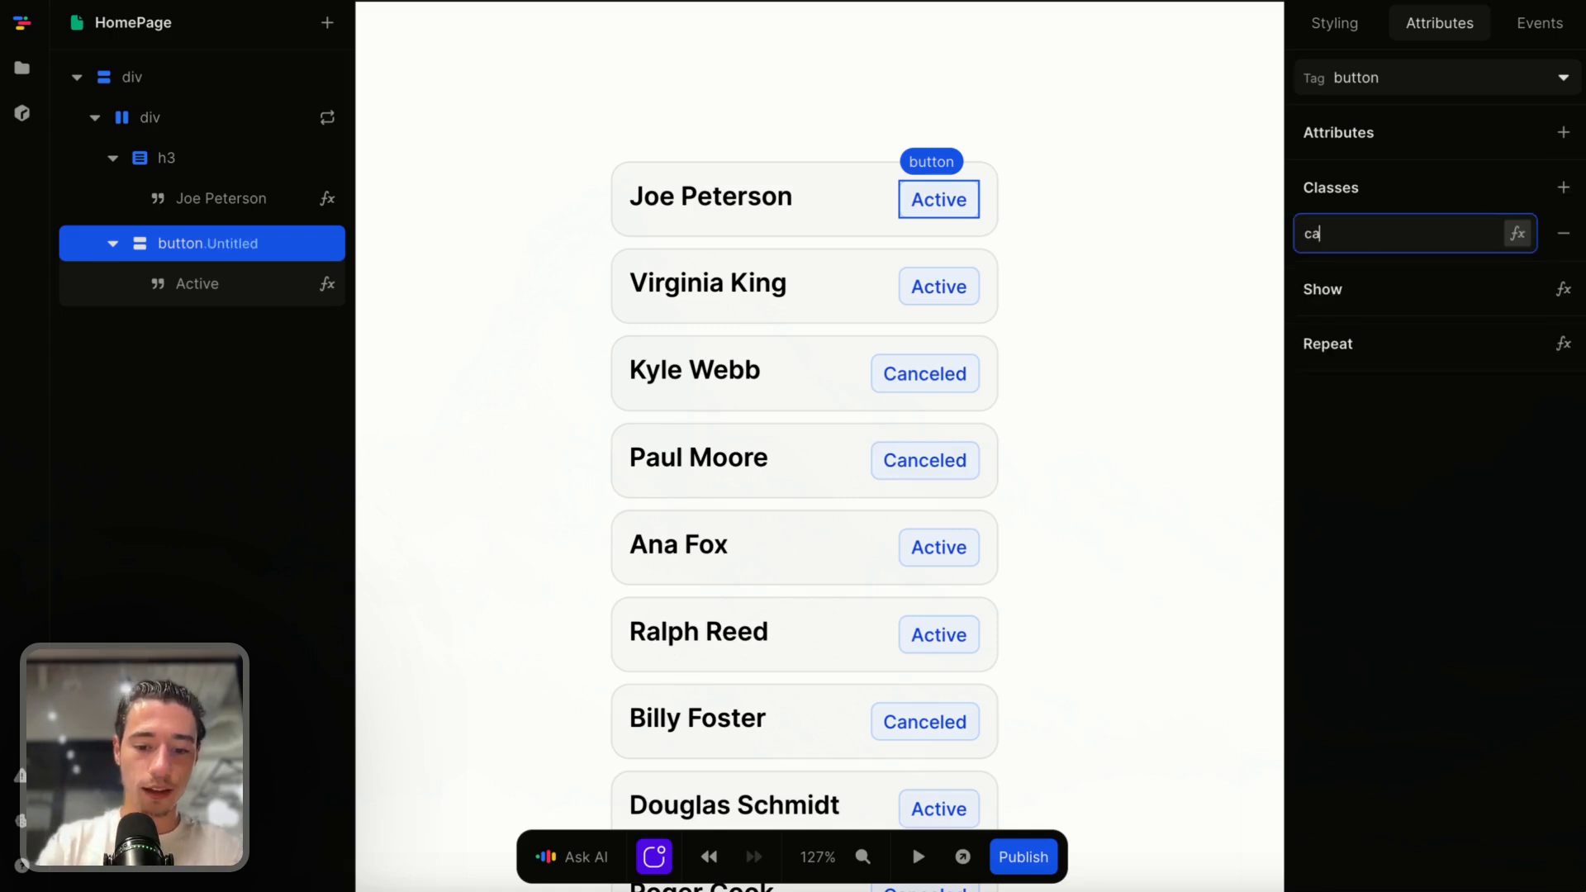
key(Return)
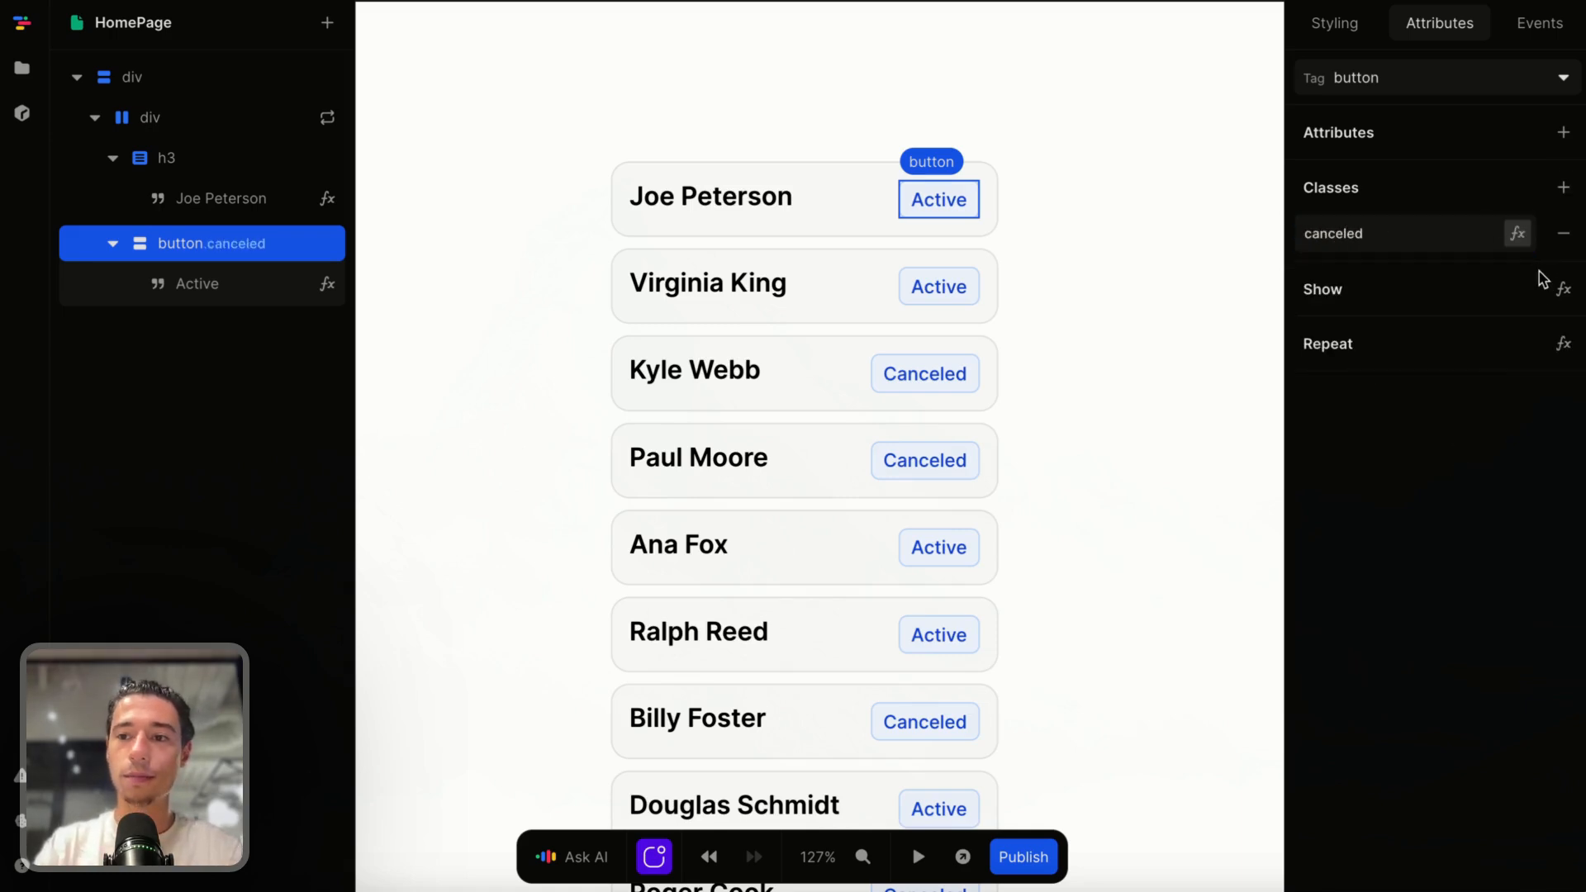
Add a style variant to the card's button that applies to its canceled class.
click(1324, 33)
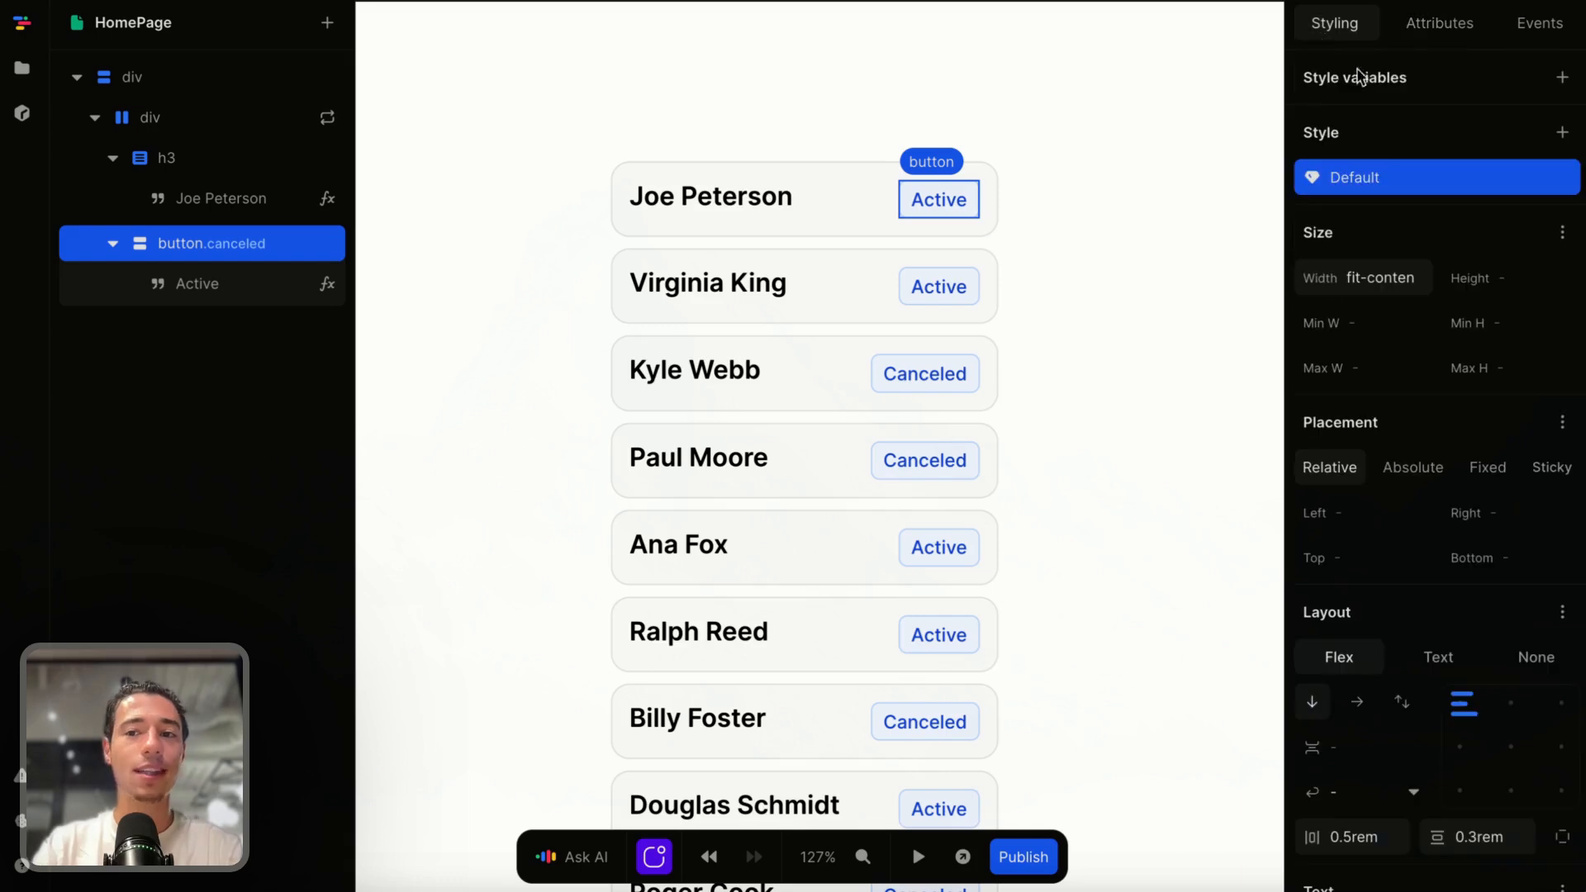
click(1564, 133)
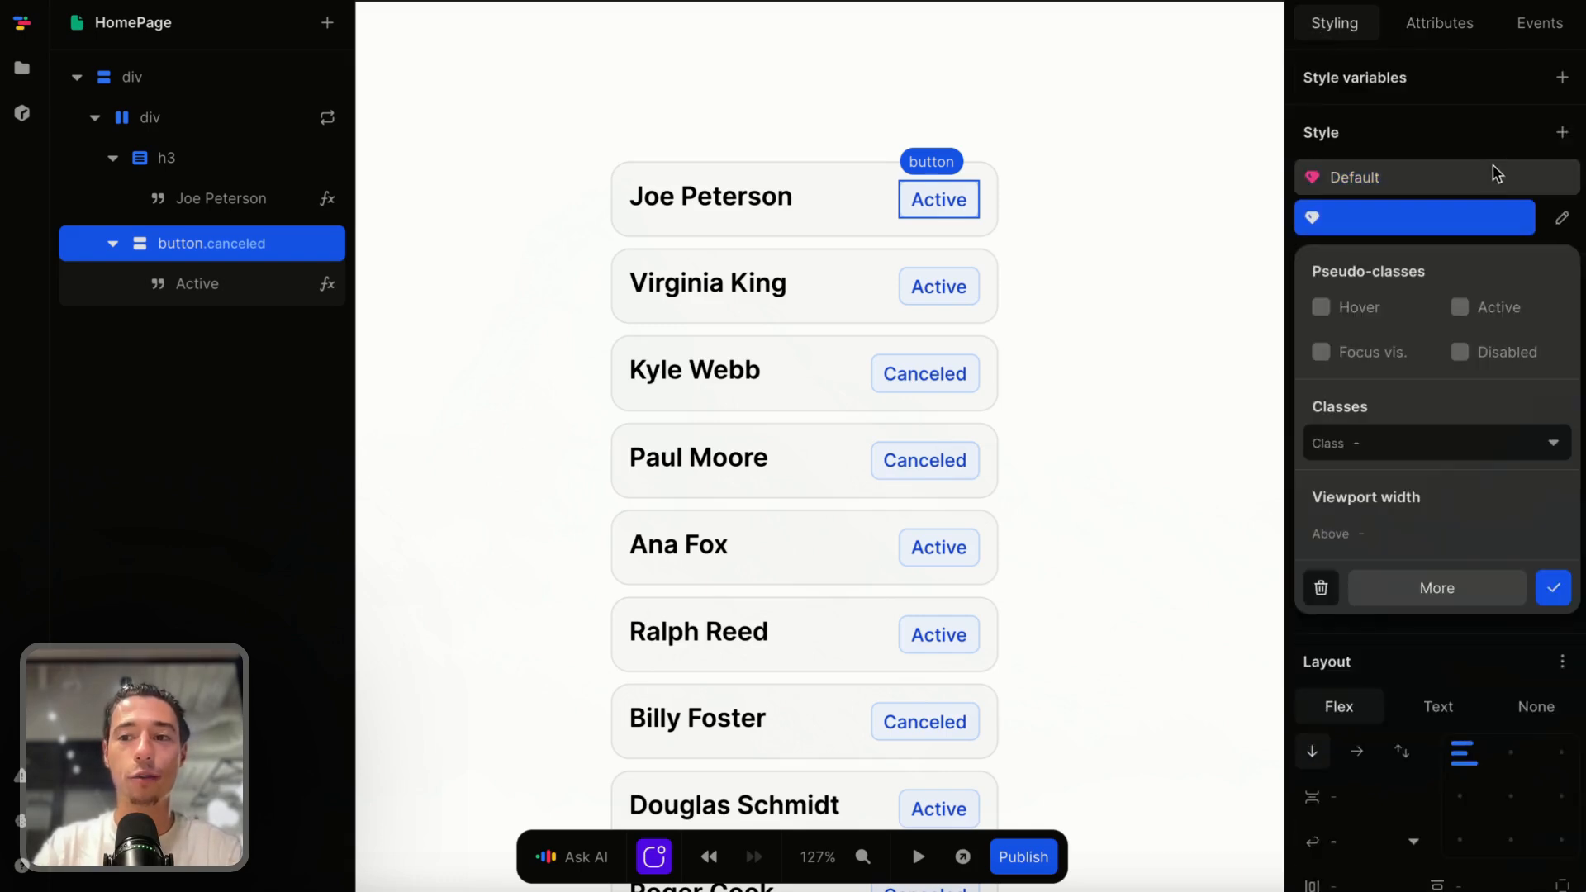
click(1422, 444)
click(1391, 478)
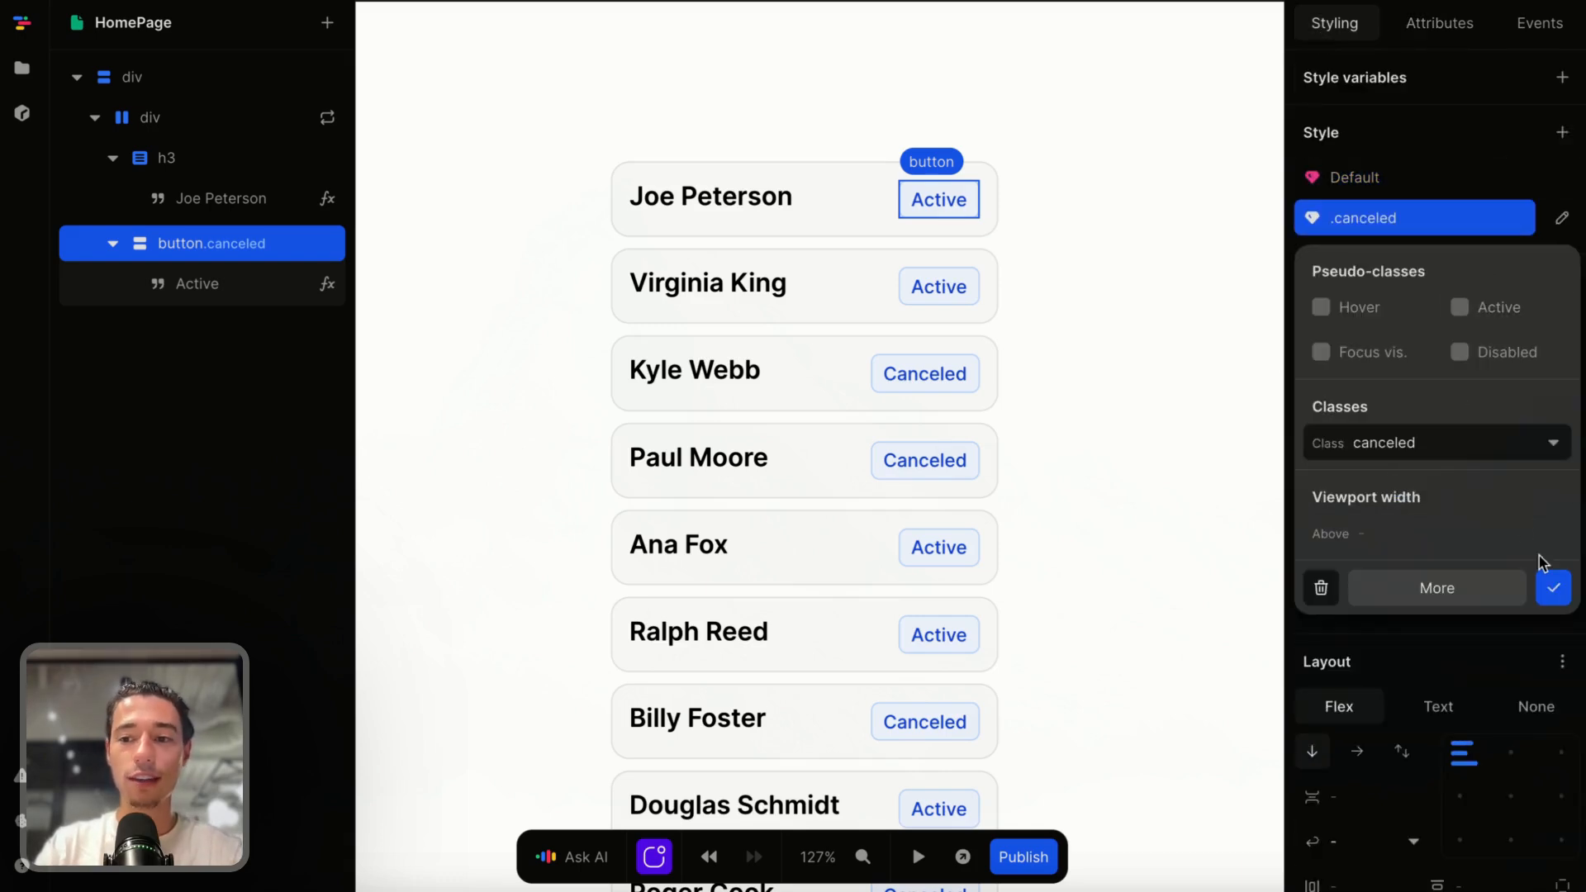
click(1552, 587)
Set the background color of the button's canceled style variant to red-50.
scroll(1517, 518, down, 5)
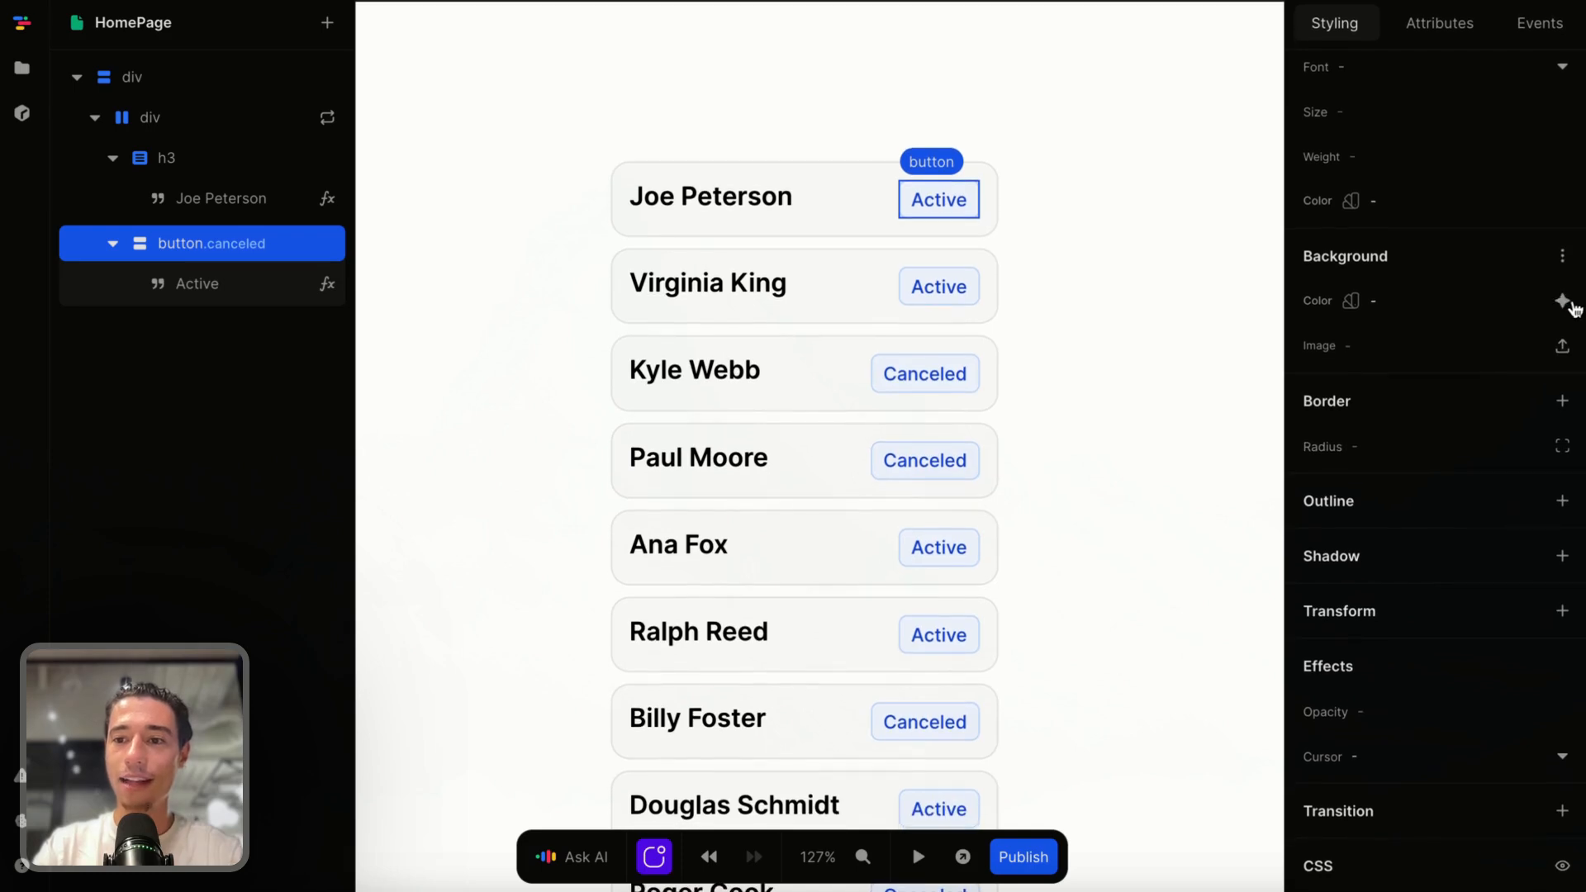
click(1563, 300)
scroll(1402, 529, down, 10)
scroll(1401, 537, up, 10)
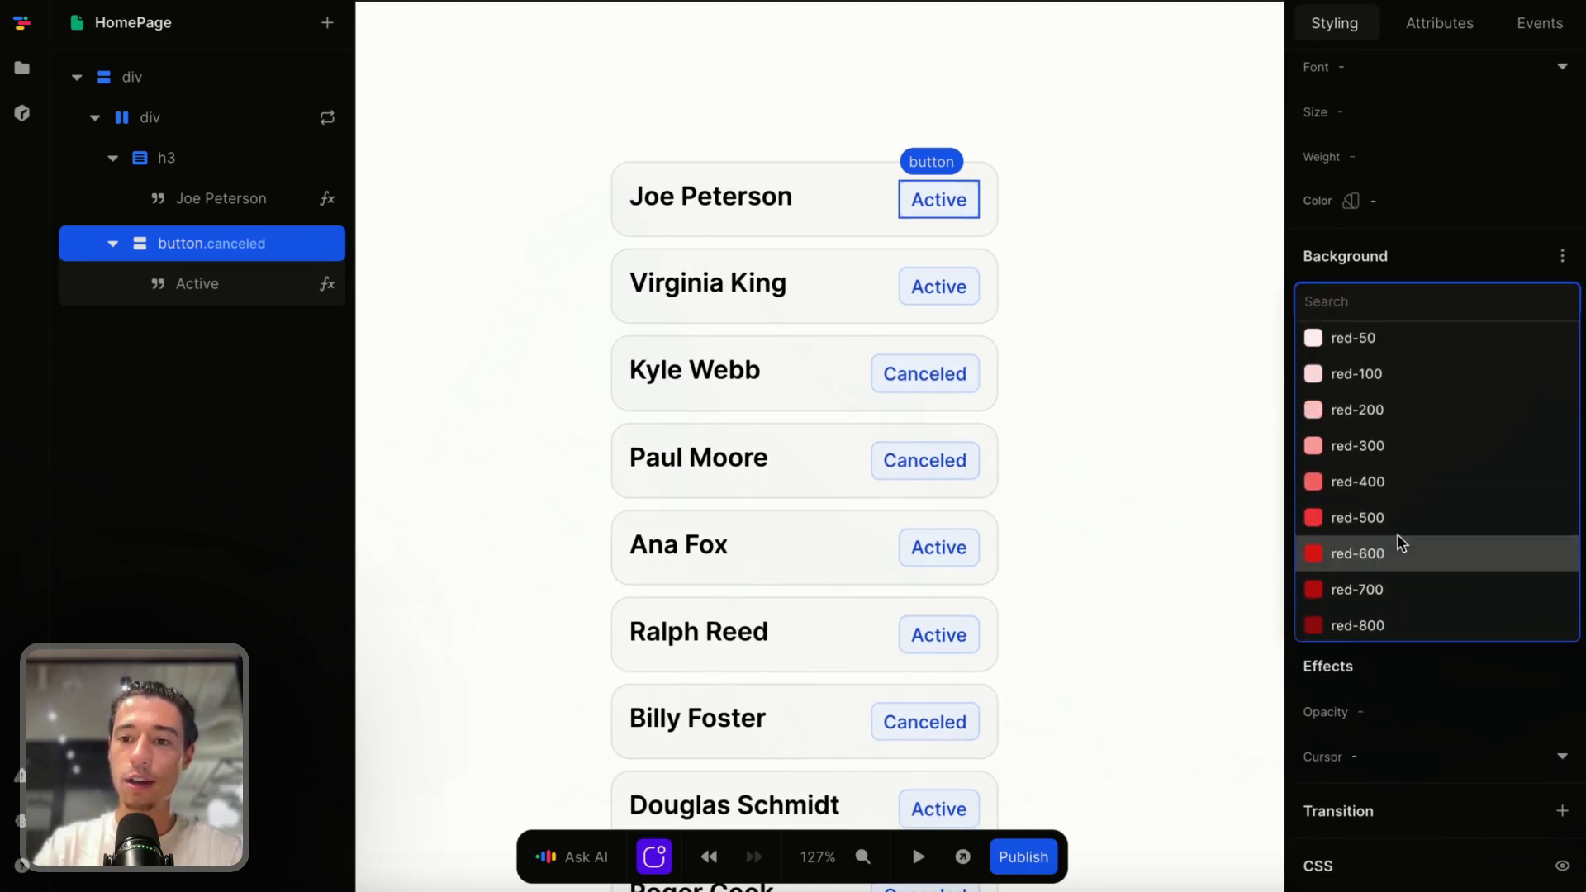
click(1367, 469)
scroll(1455, 425, up, 3)
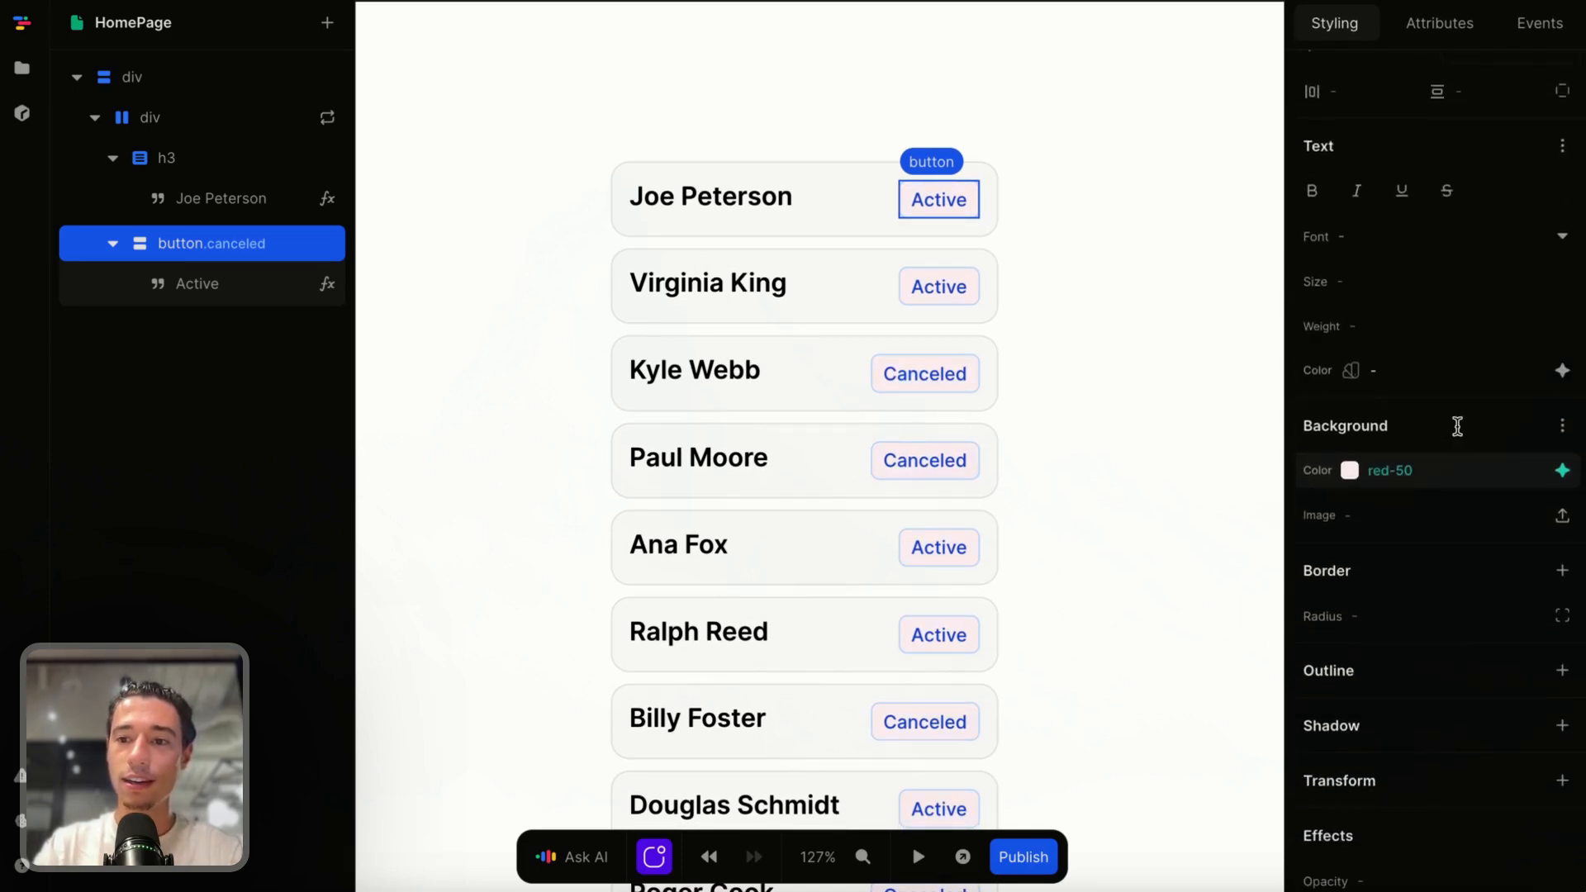
Set the text color of the button's canceled style variant to red-700.
scroll(1454, 446, down, 4)
scroll(1469, 481, up, 7)
click(1564, 501)
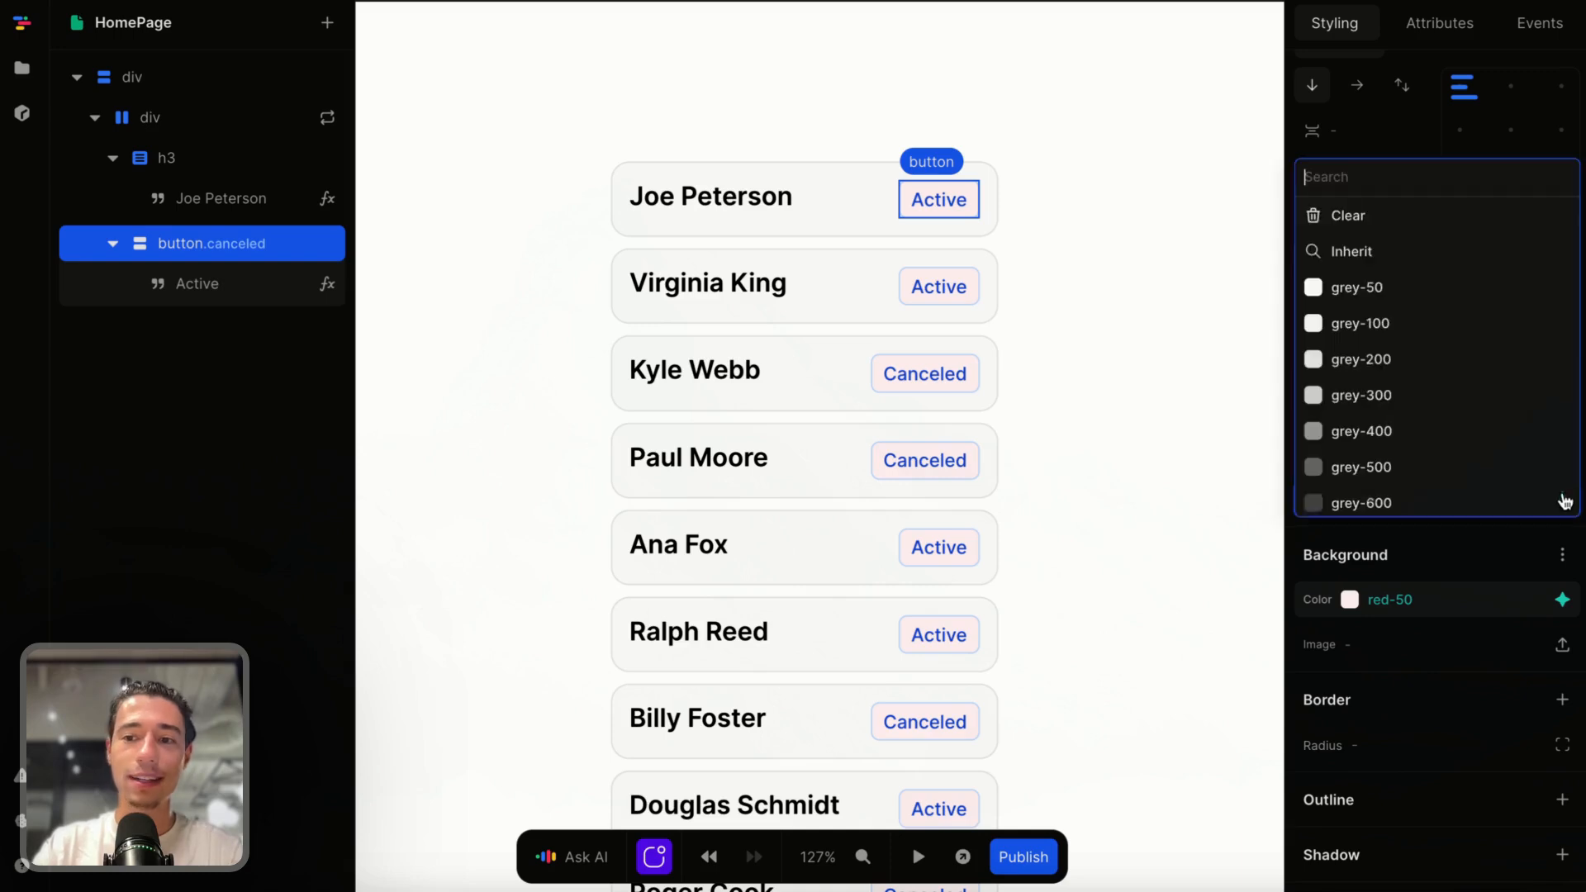
scroll(1410, 410, down, 8)
scroll(1409, 388, up, 3)
click(1409, 386)
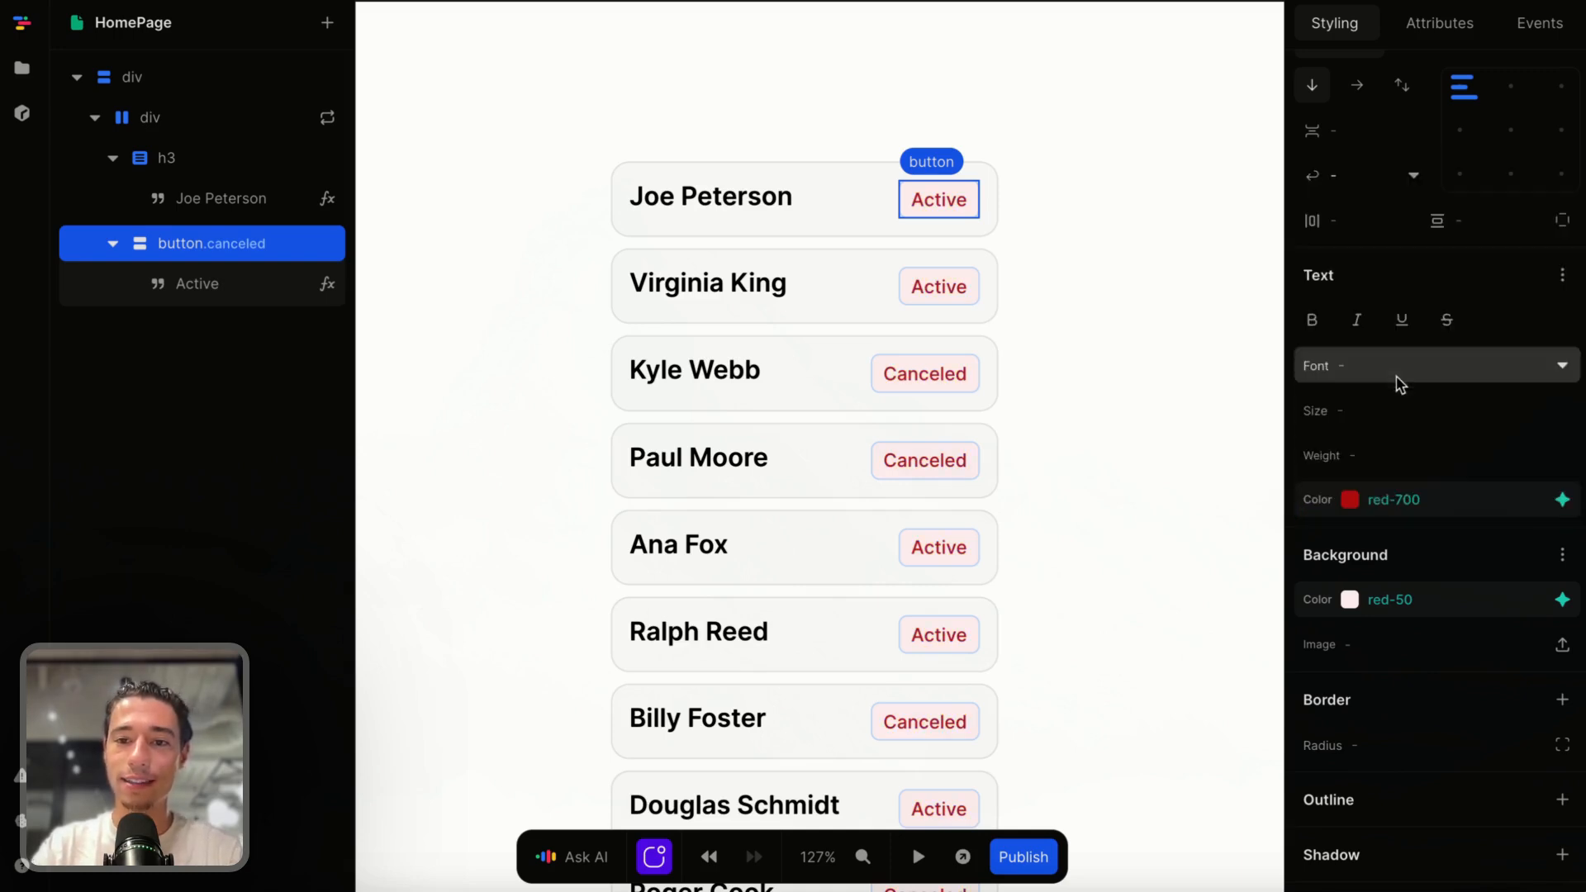
Add a 1px solid border in red-200 on all sides of the button's canceled style variant.
scroll(1451, 357, down, 4)
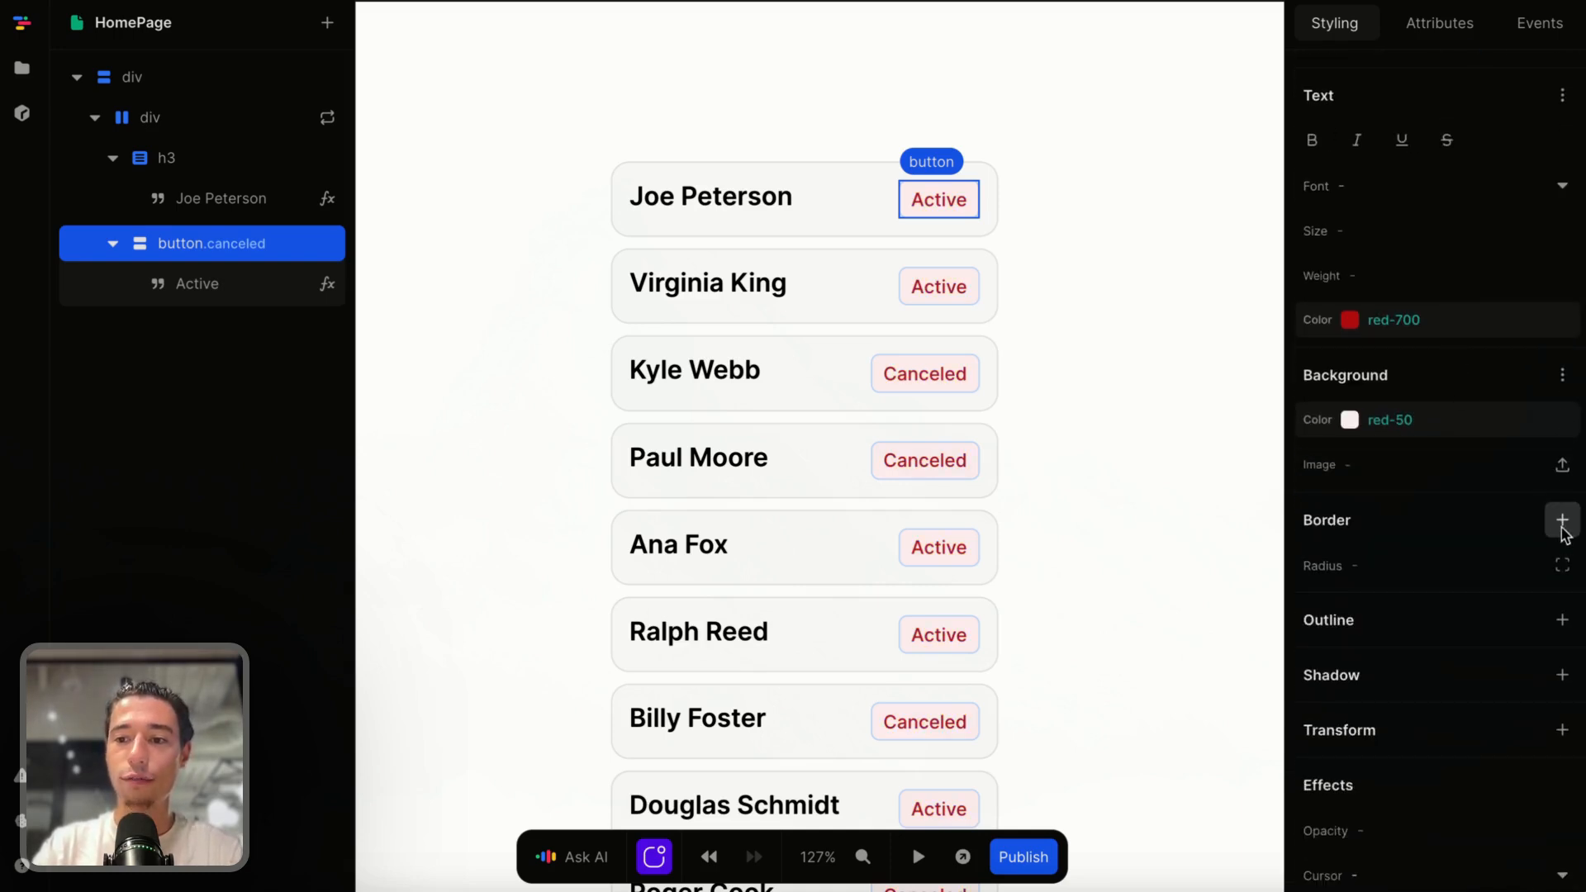
click(1562, 519)
click(1249, 499)
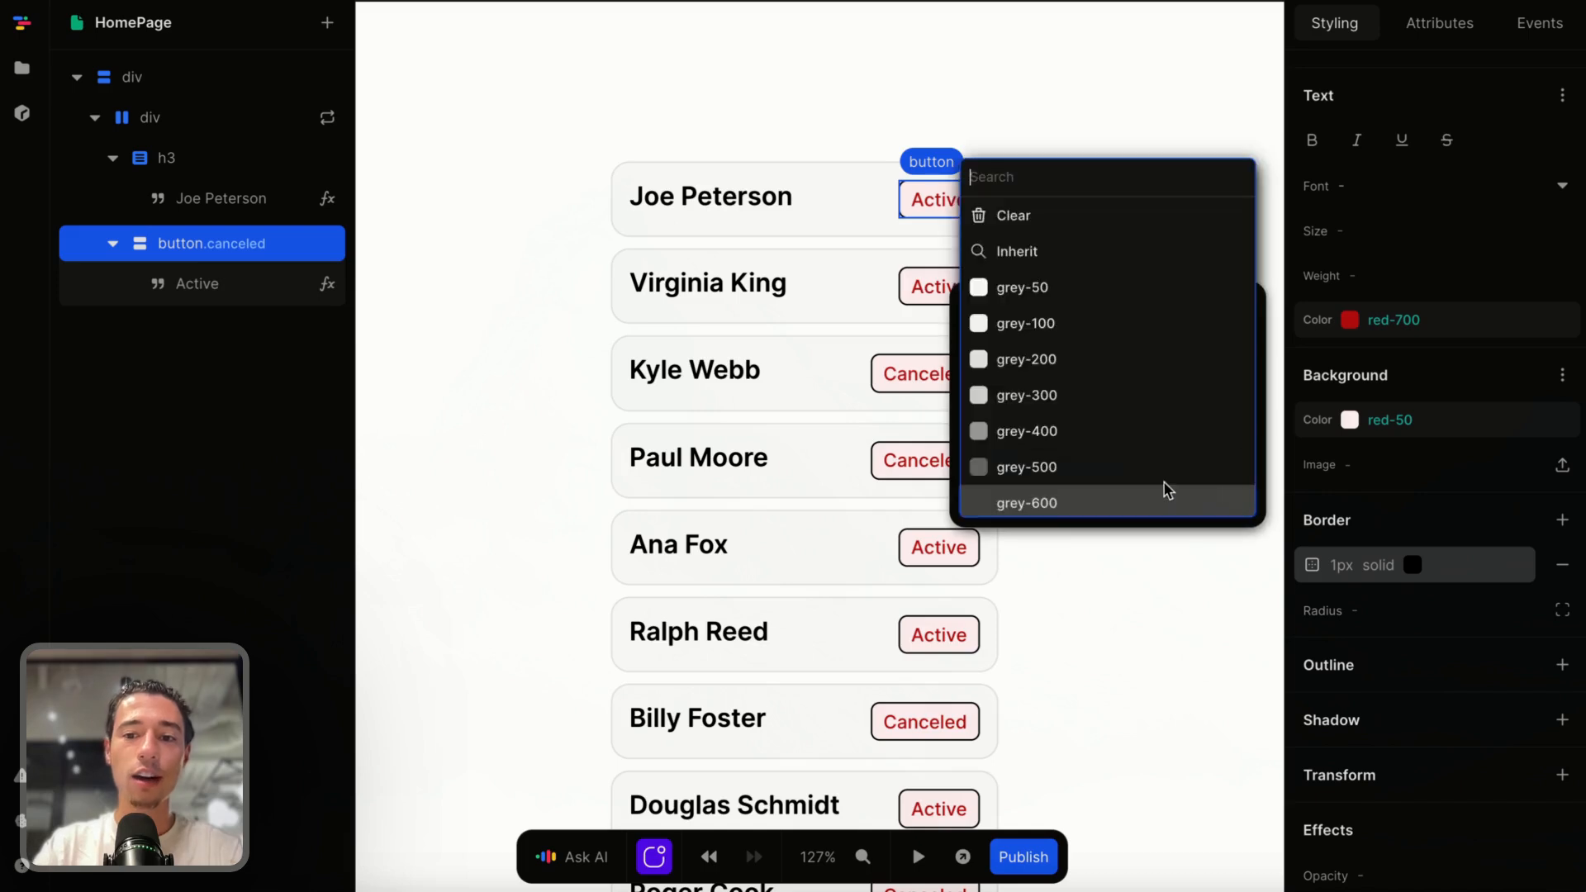
scroll(1133, 475, down, 5)
click(1080, 344)
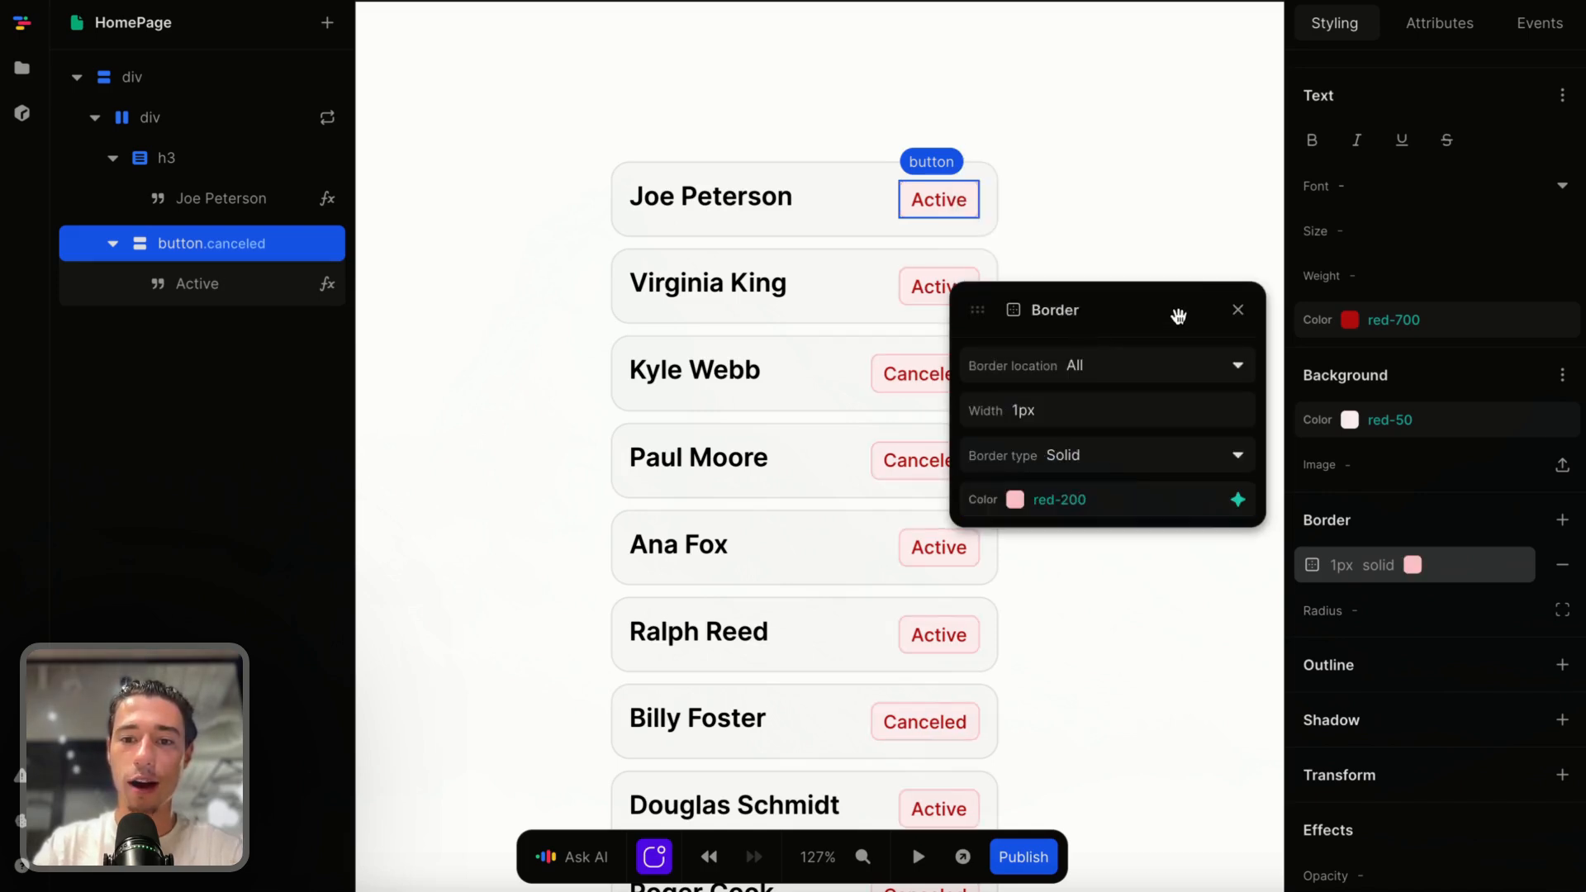
click(1230, 306)
Make the button's canceled class conditional with a formula that negates the repeated item's active value using Not.
scroll(1462, 307, up, 10)
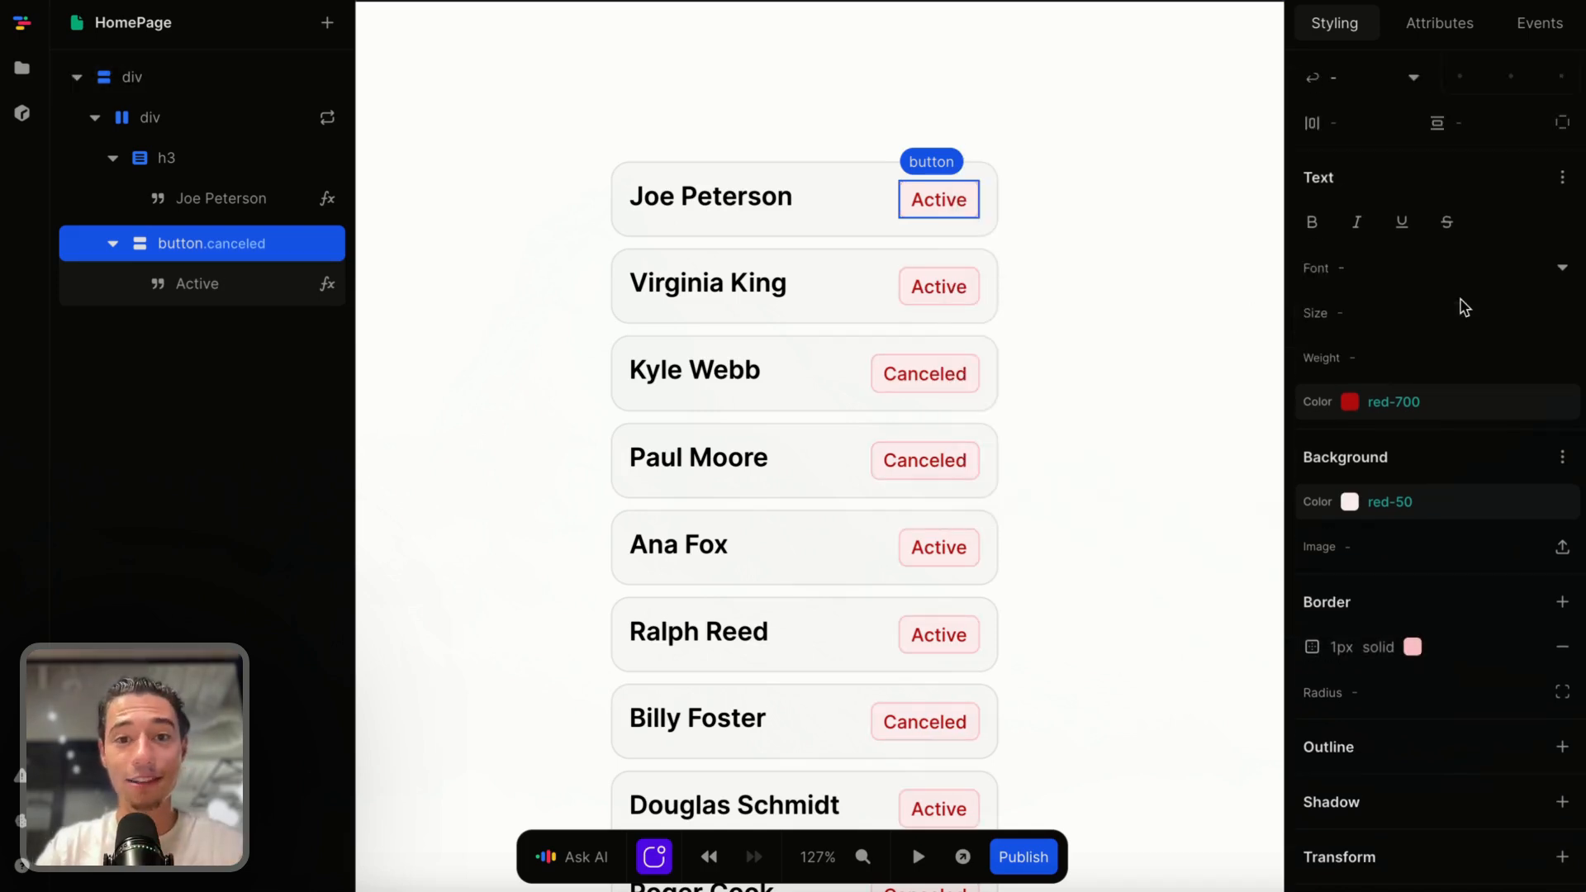
click(1453, 35)
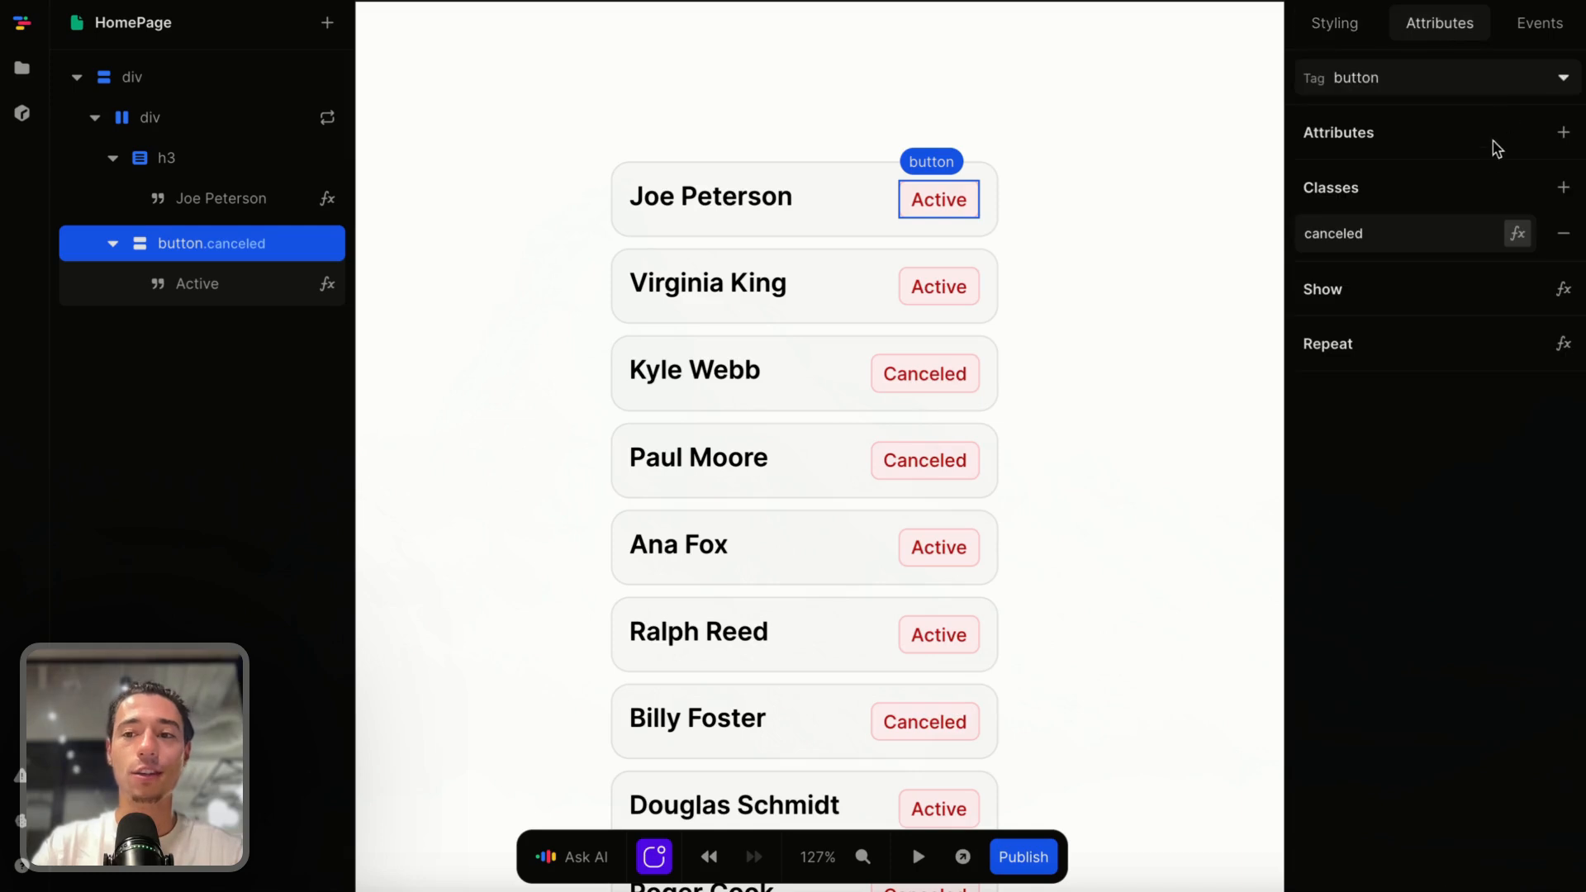
click(1518, 234)
click(526, 512)
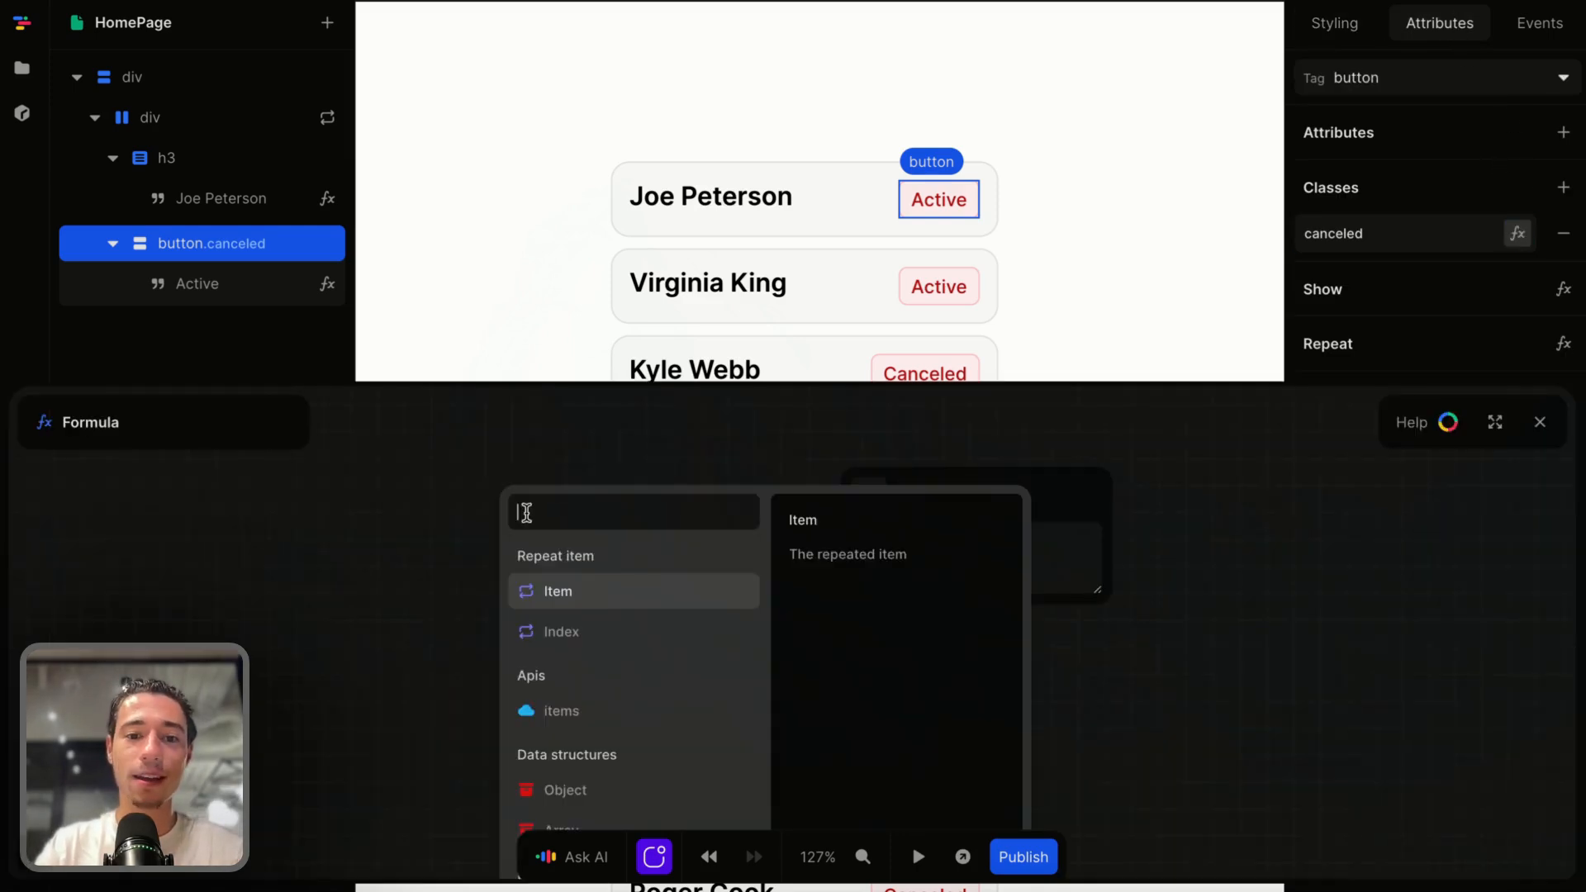
click(565, 591)
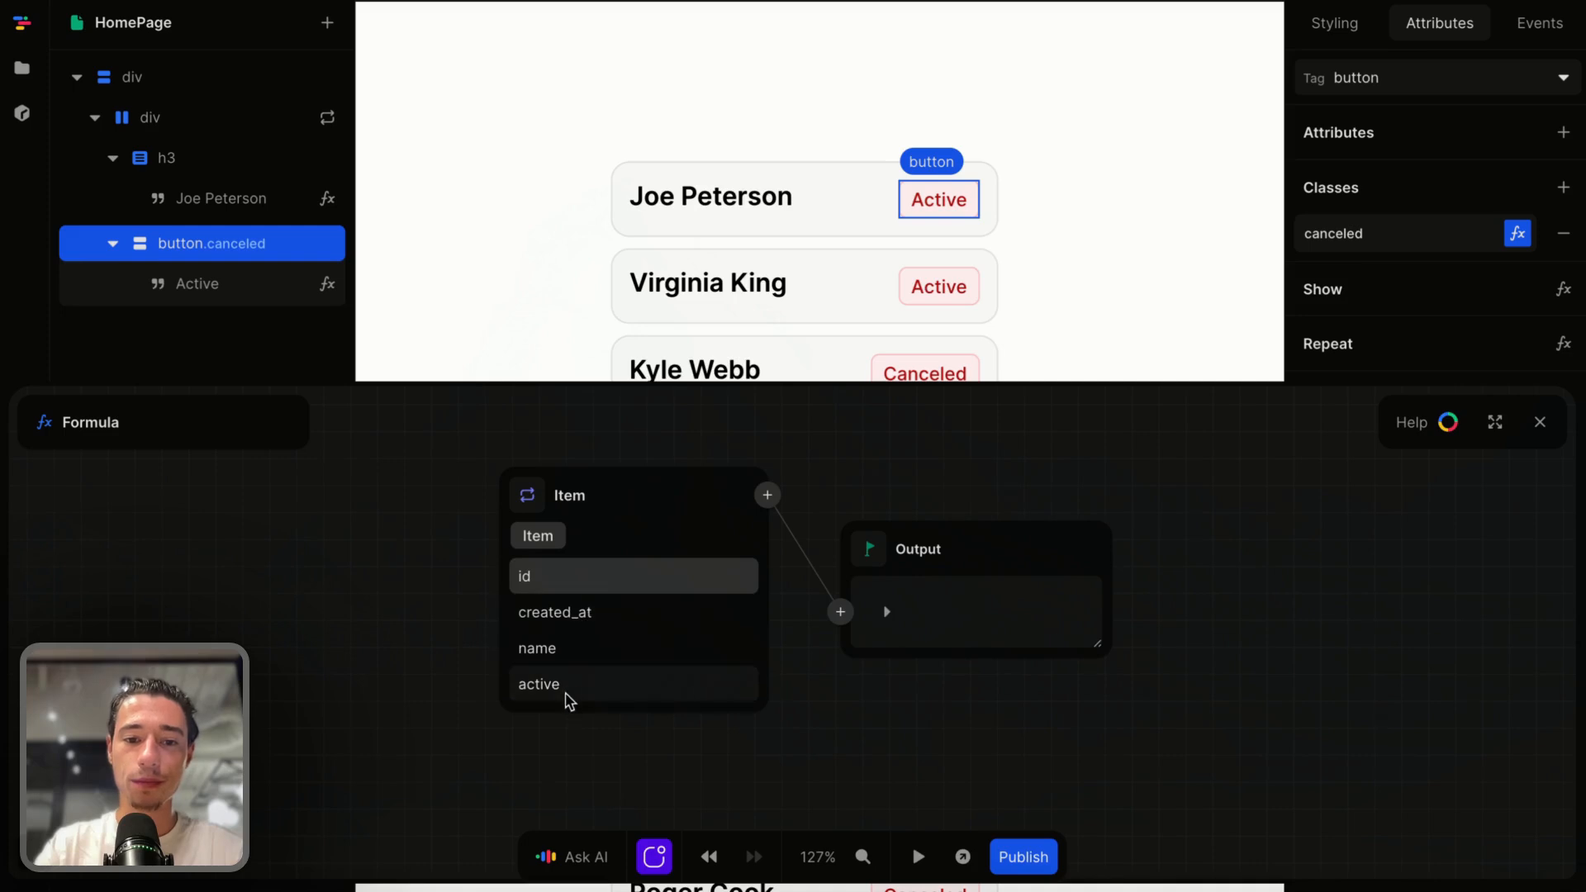
click(566, 689)
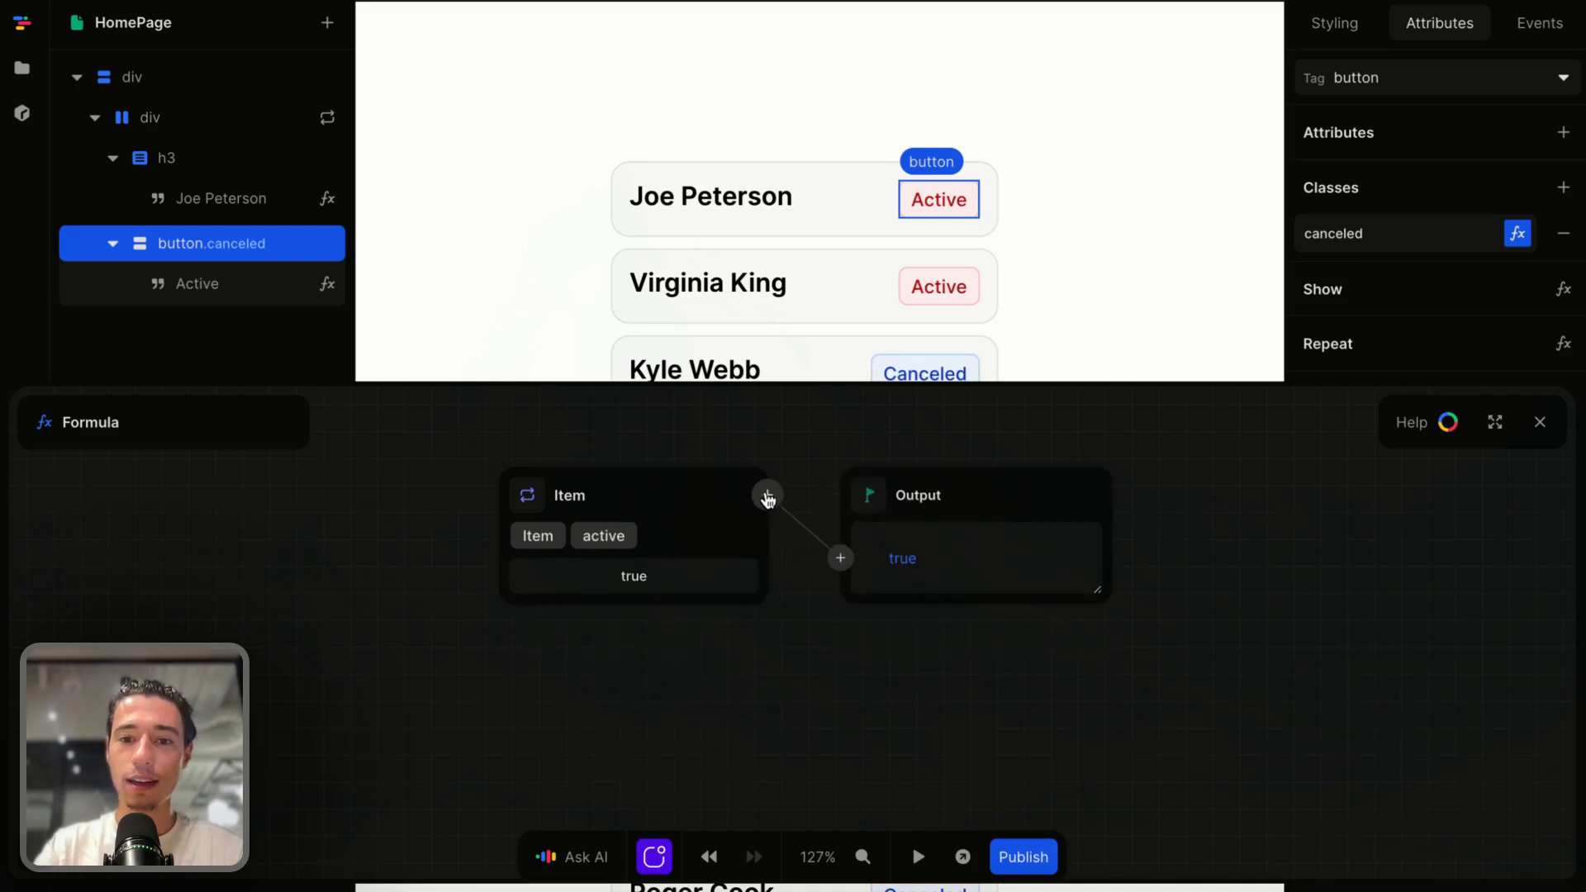
click(767, 496)
text(not)
click(764, 588)
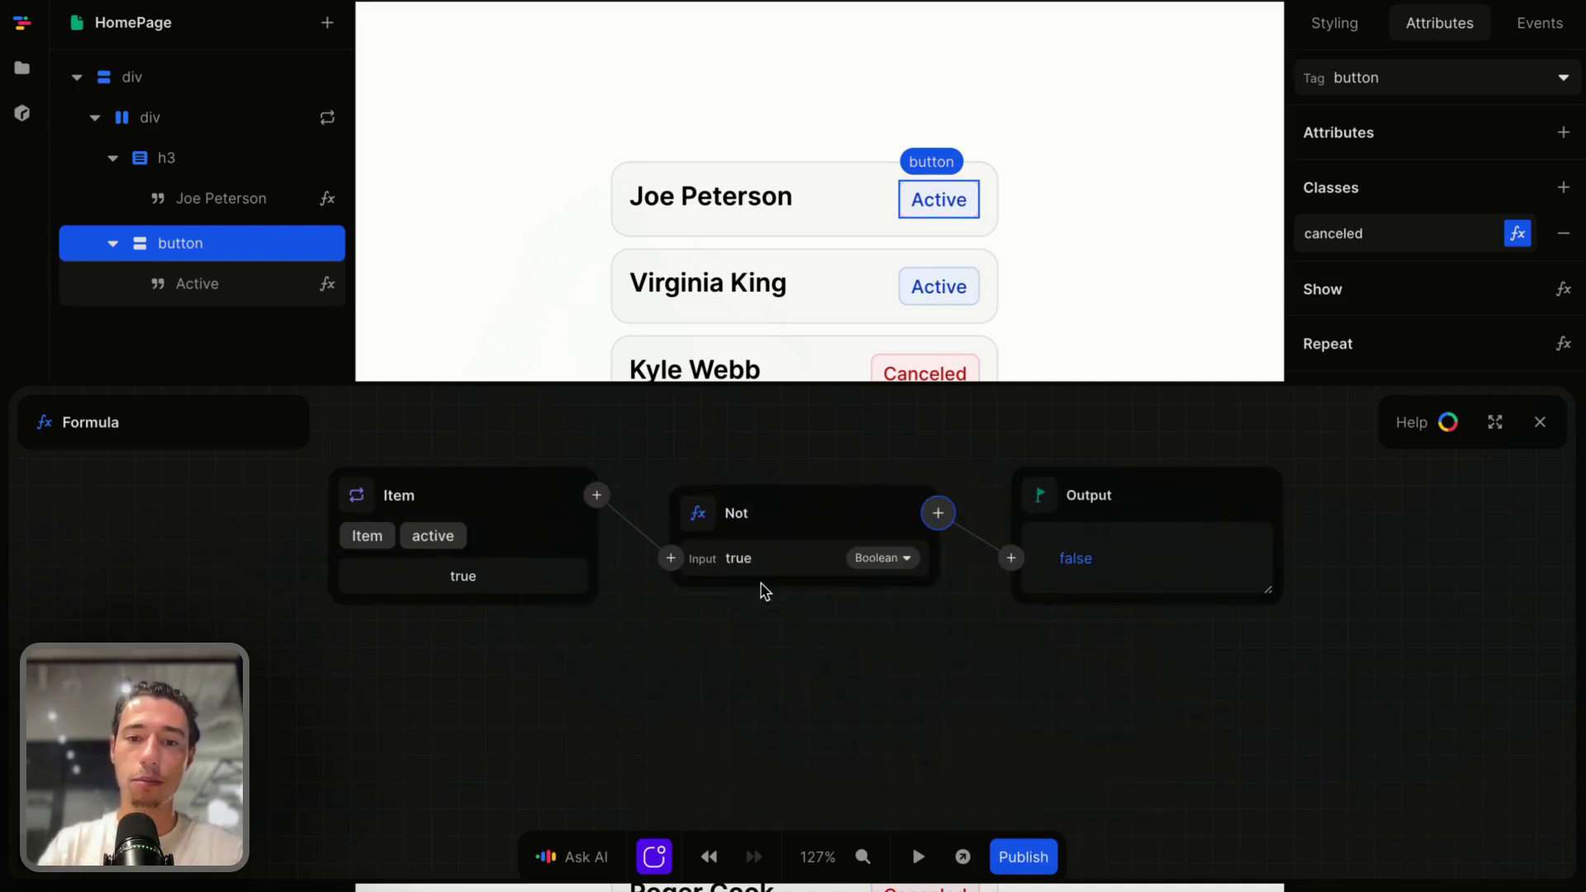
click(1540, 422)
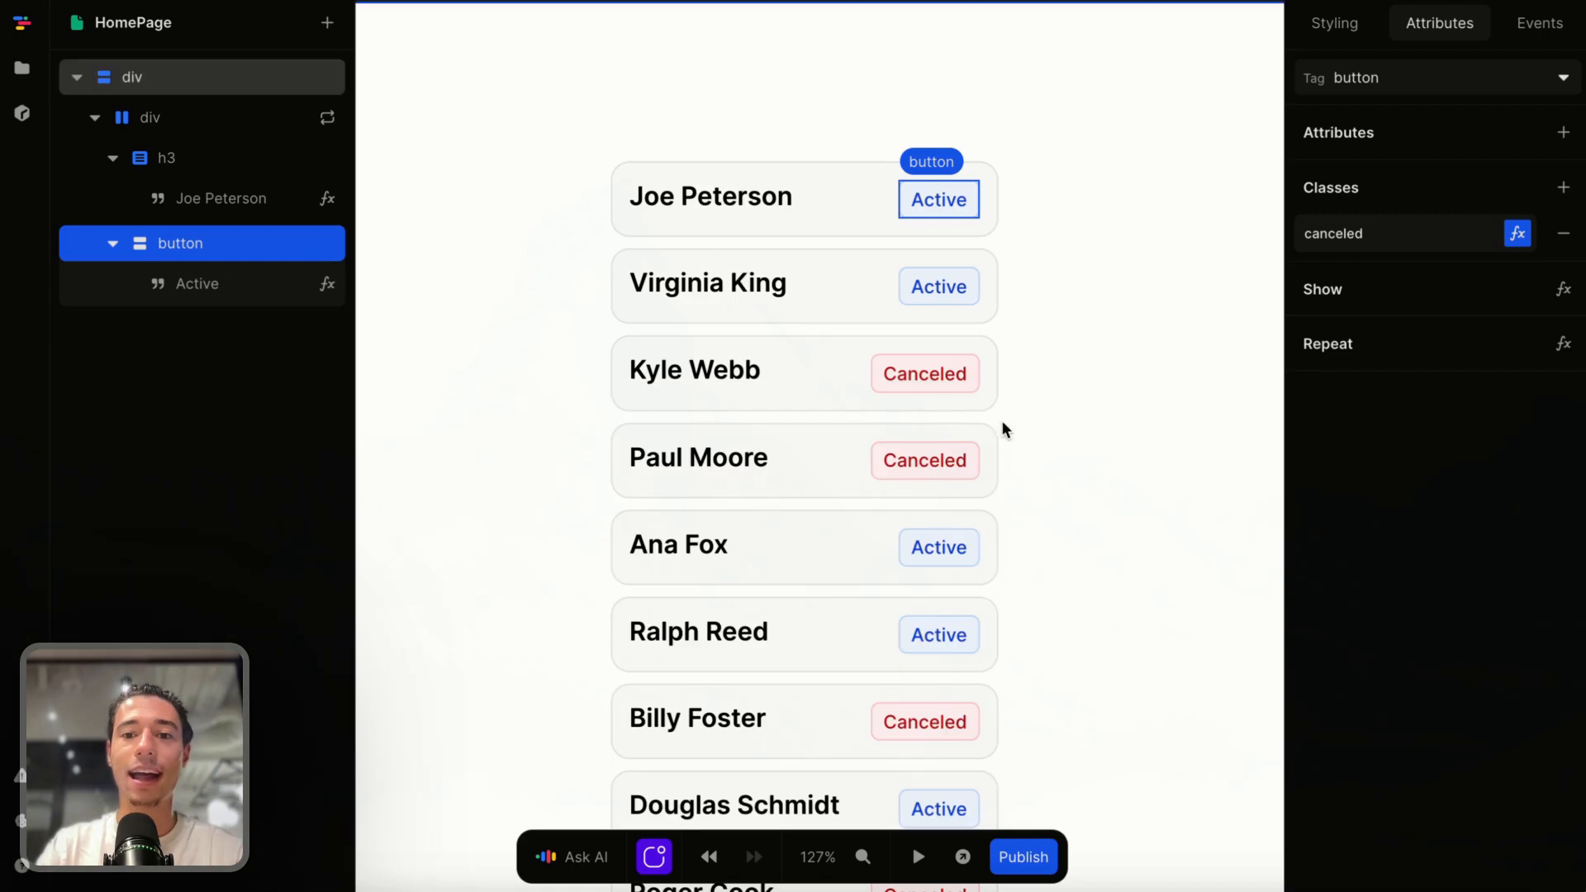
Preview the page to check the Active and Canceled button styles, and return to editing.
click(918, 856)
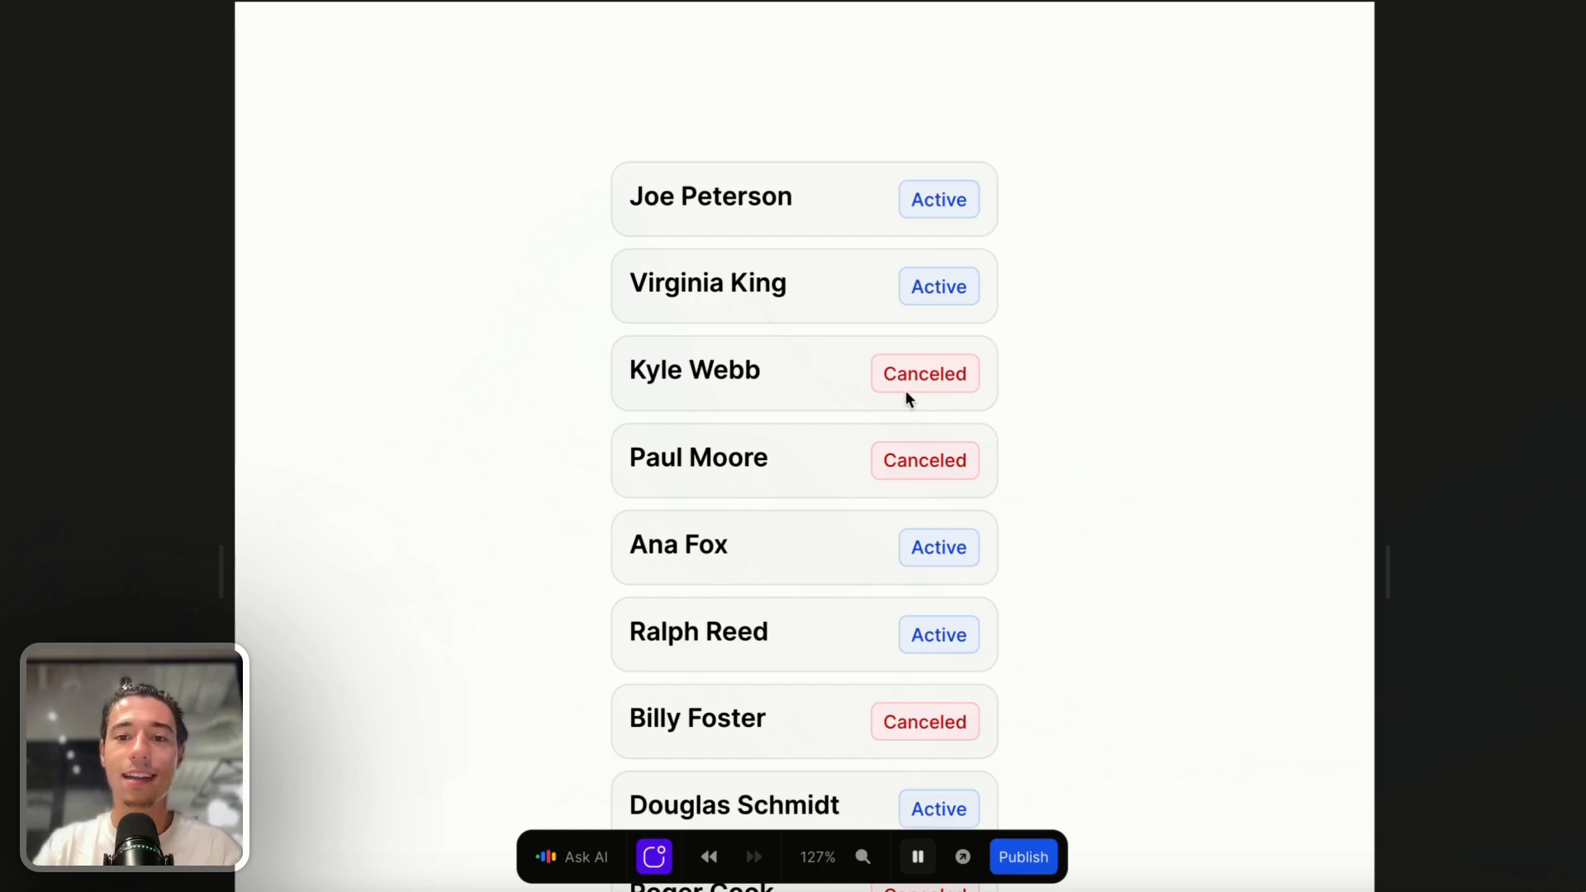
click(917, 859)
click(833, 211)
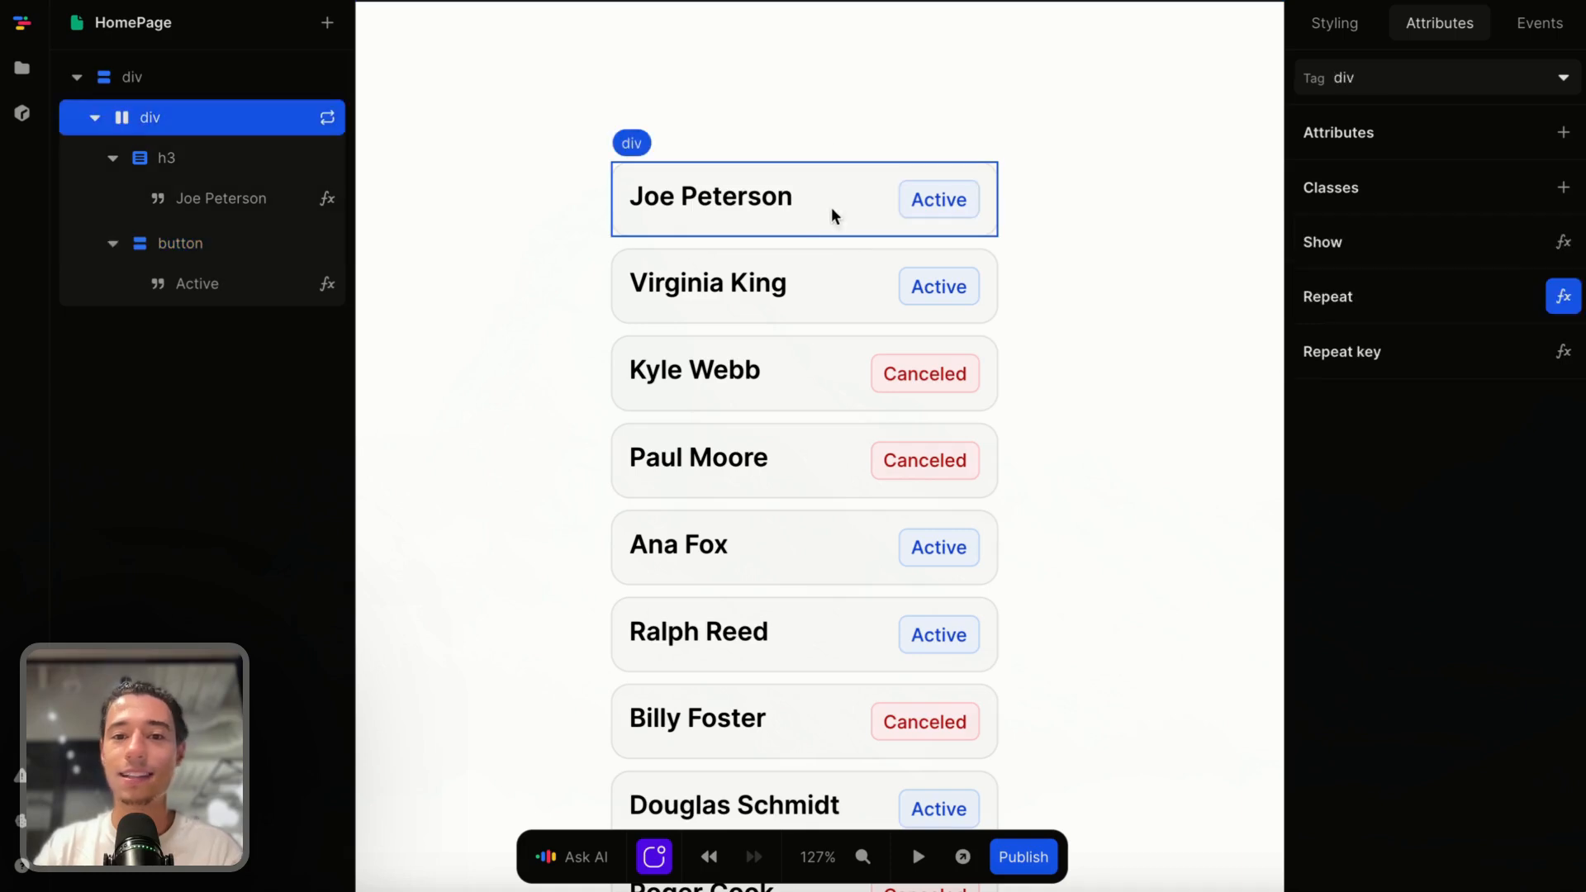
click(824, 124)
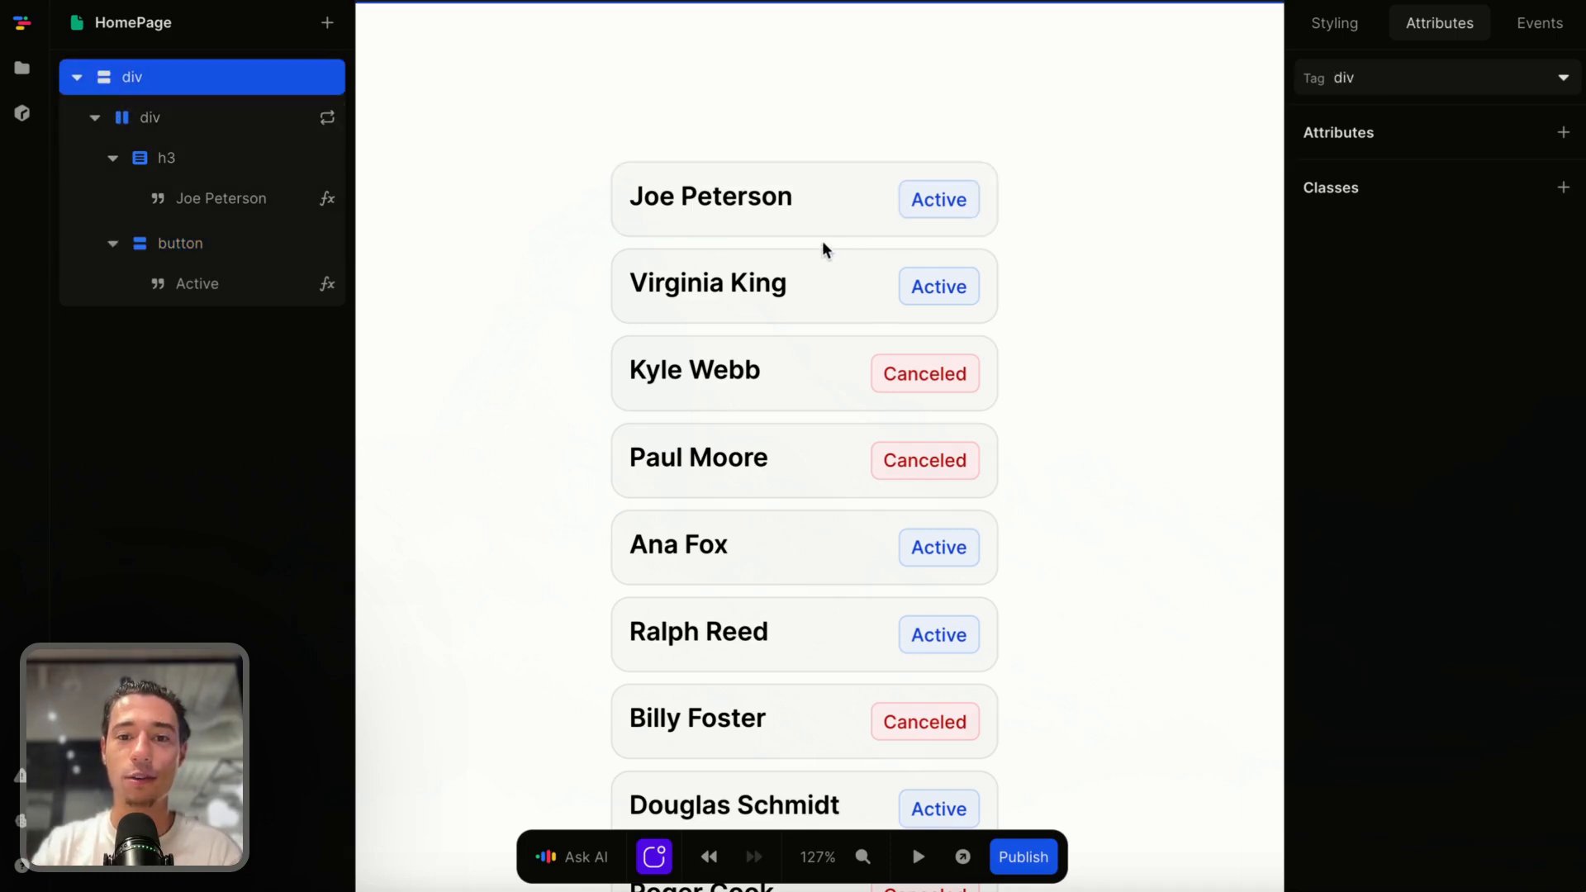
Wrap the repeated card div in a new div element.
click(149, 128)
right_click(175, 121)
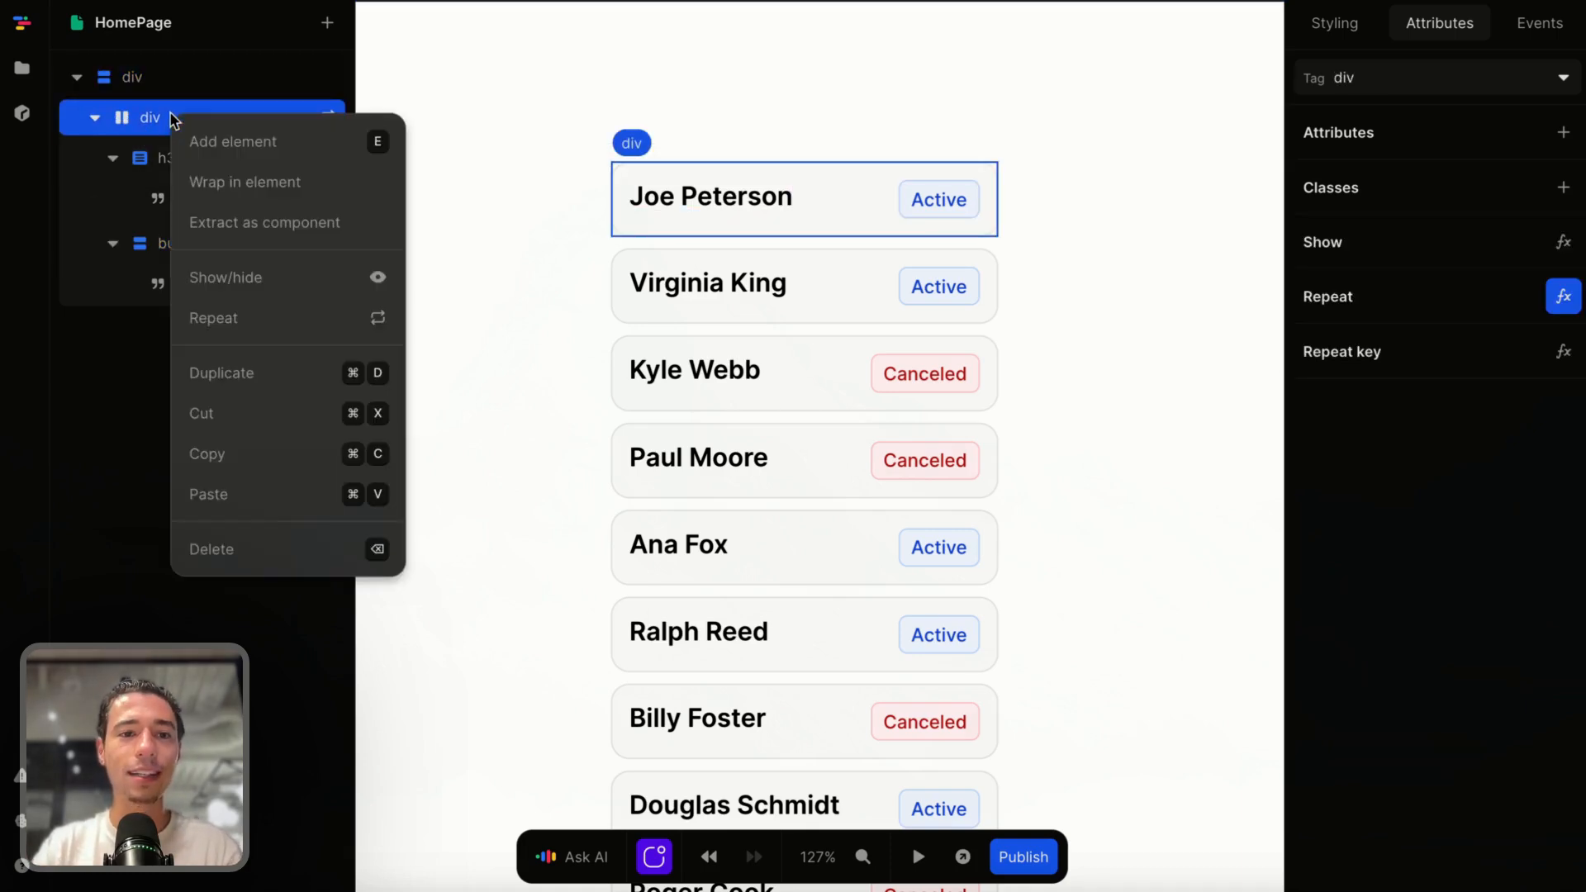
click(296, 181)
click(646, 316)
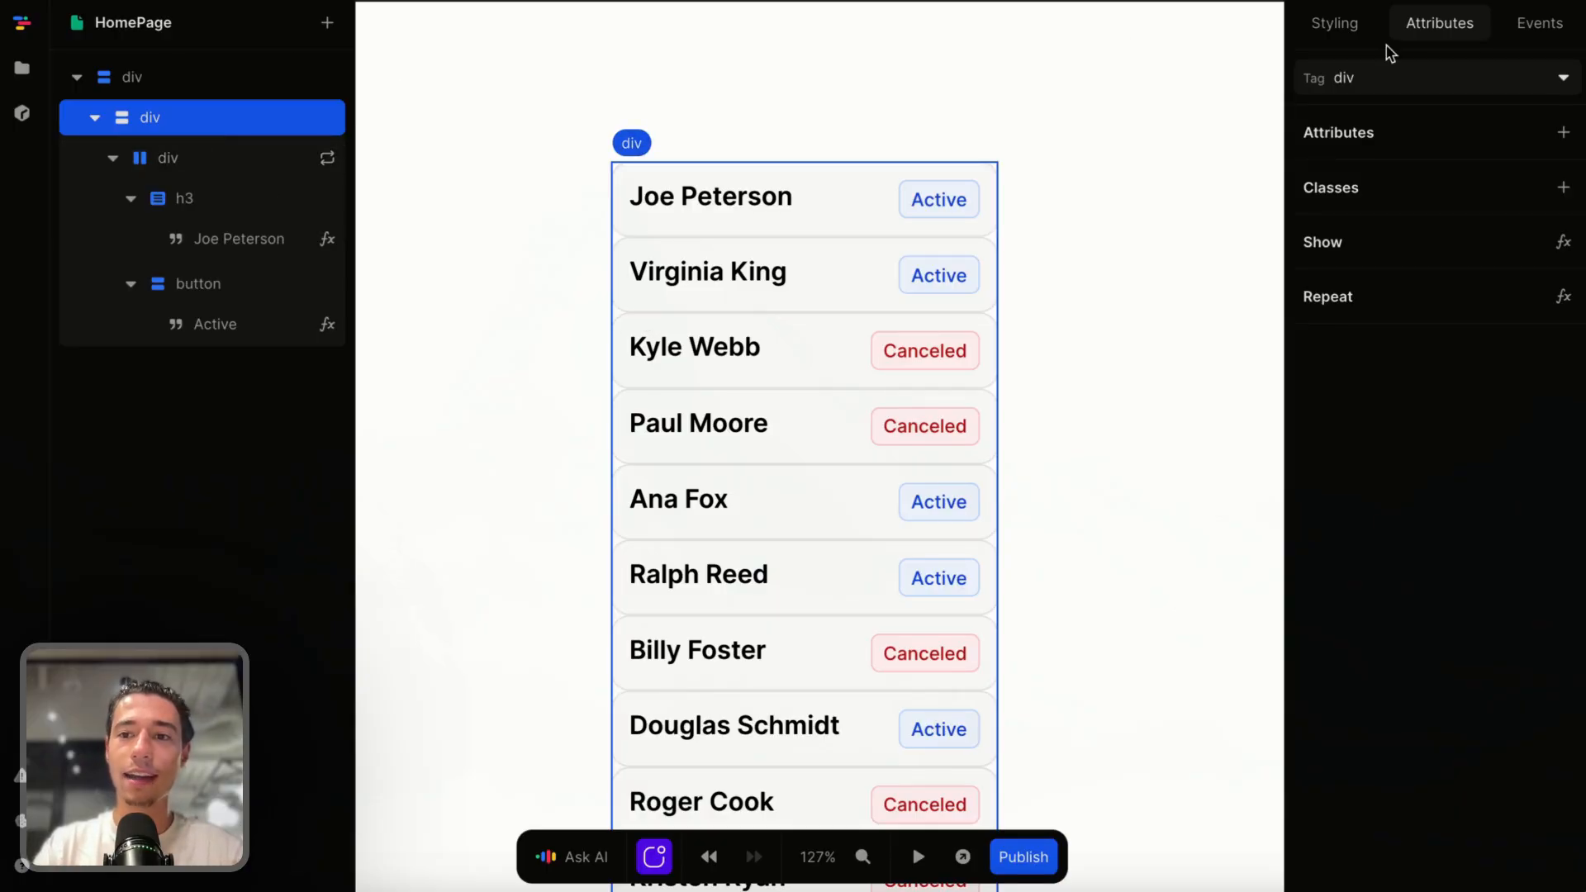
Set the gap between the cards in the new wrapper div to 0.5rem.
click(1340, 22)
scroll(1376, 686, down, 1)
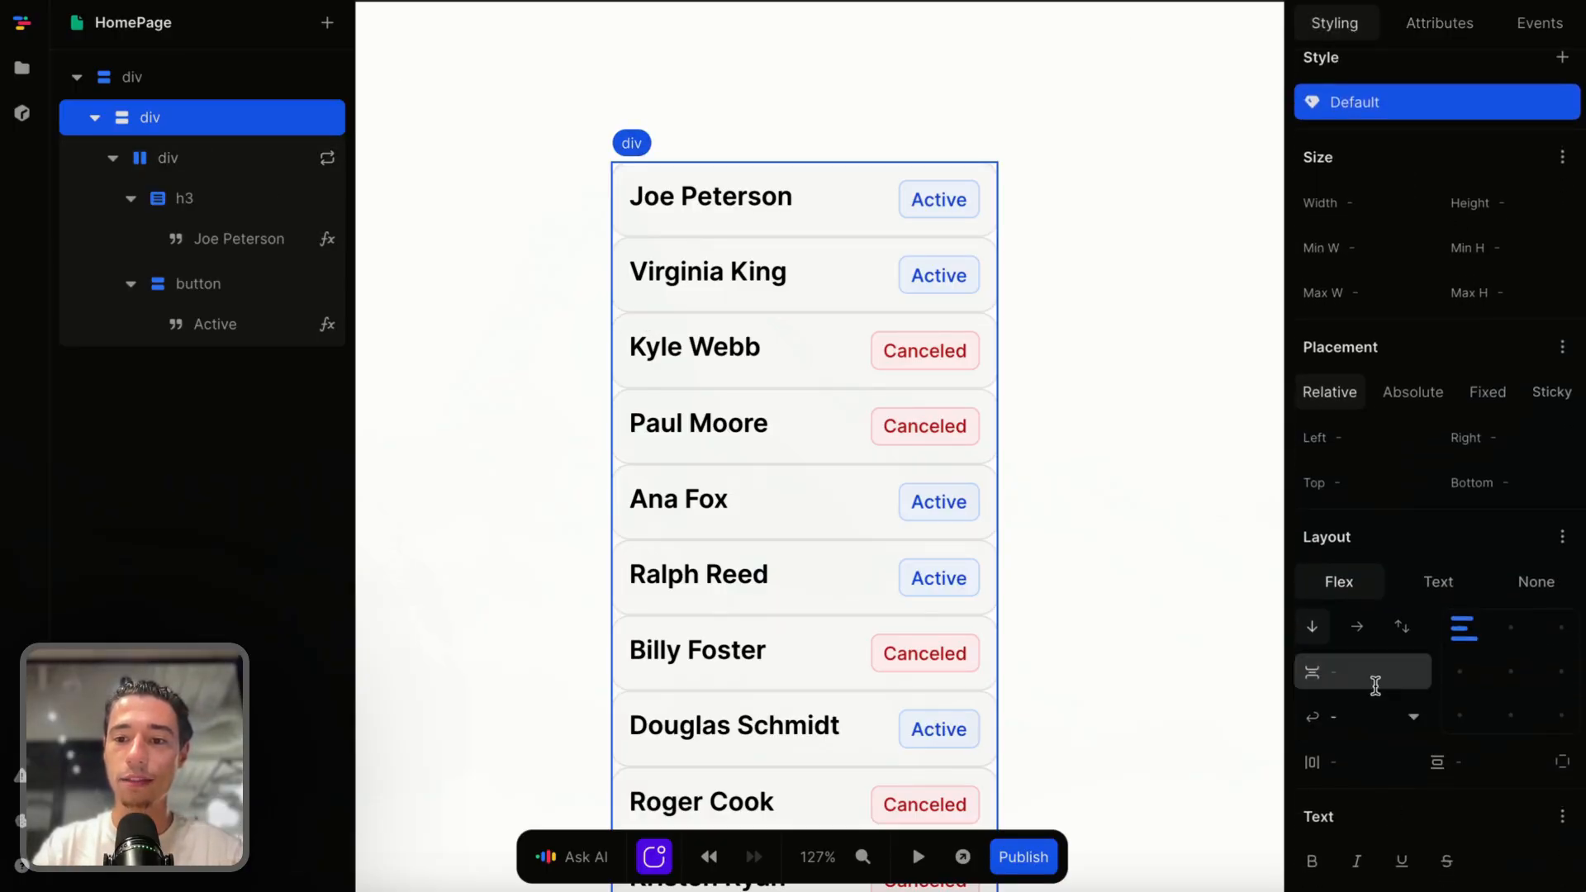
click(1364, 668)
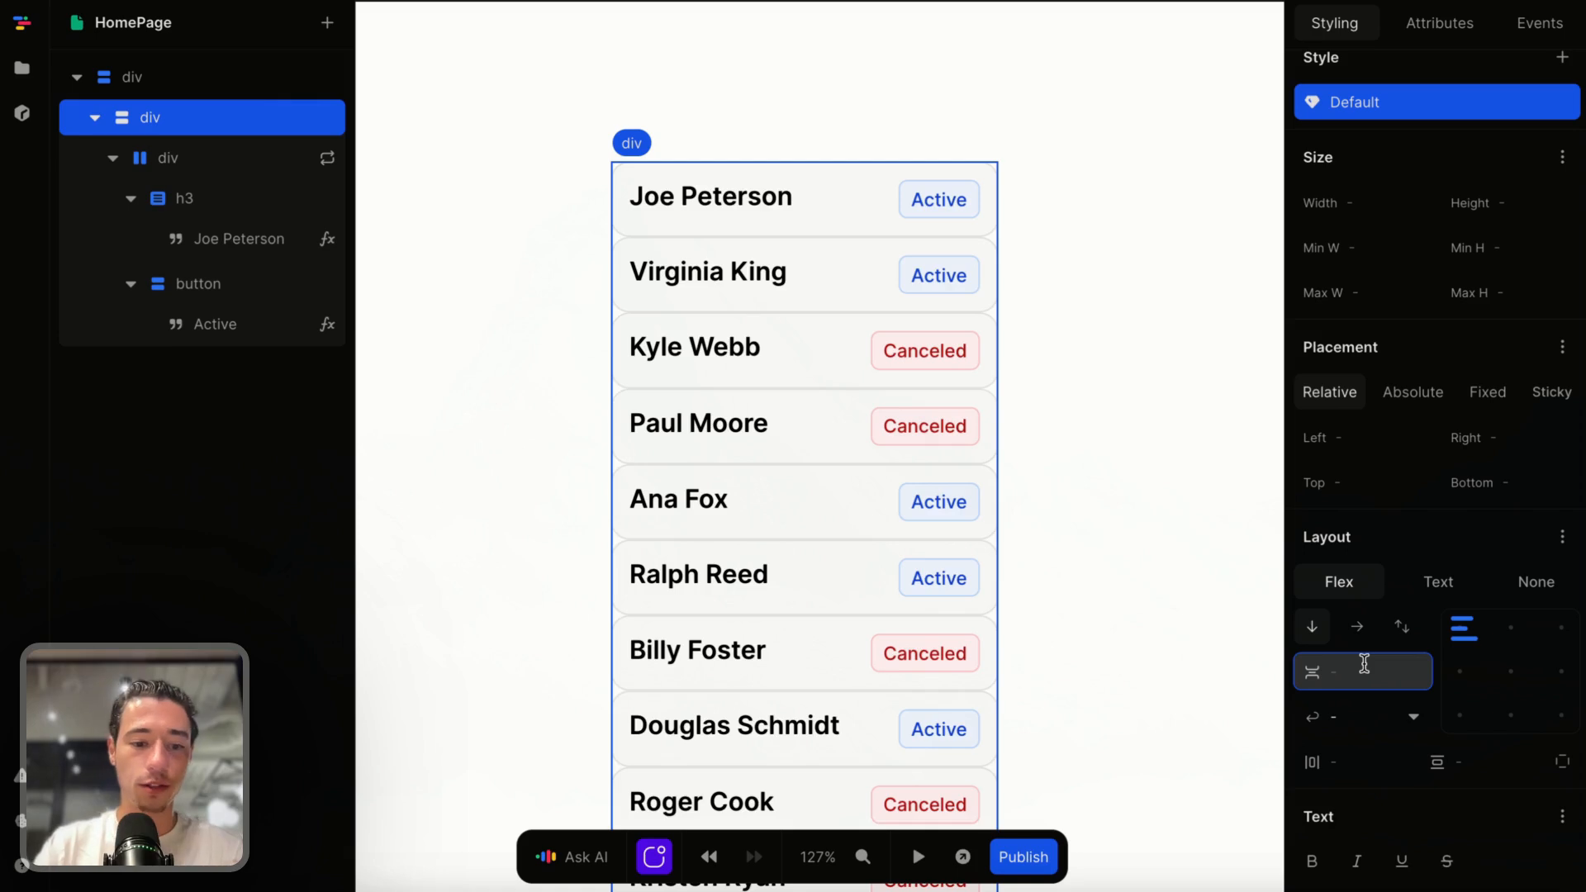
text(0.5re)
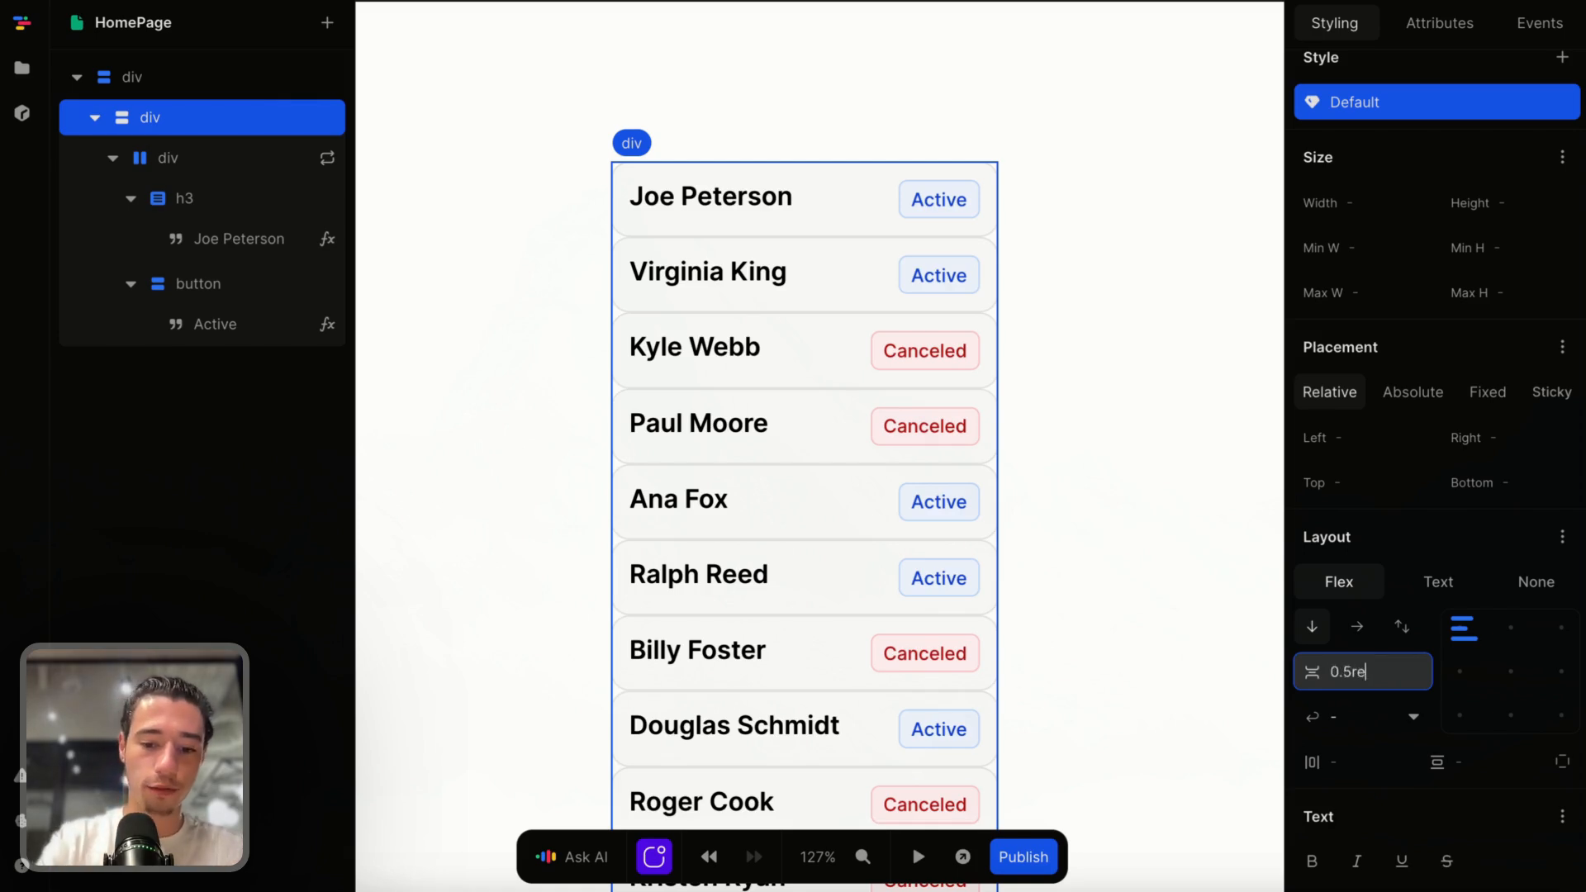
text(m)
key(Return)
Set the wrapper div's horizontal and vertical padding to 0.5rem each.
scroll(1398, 659, down, 2)
click(1378, 634)
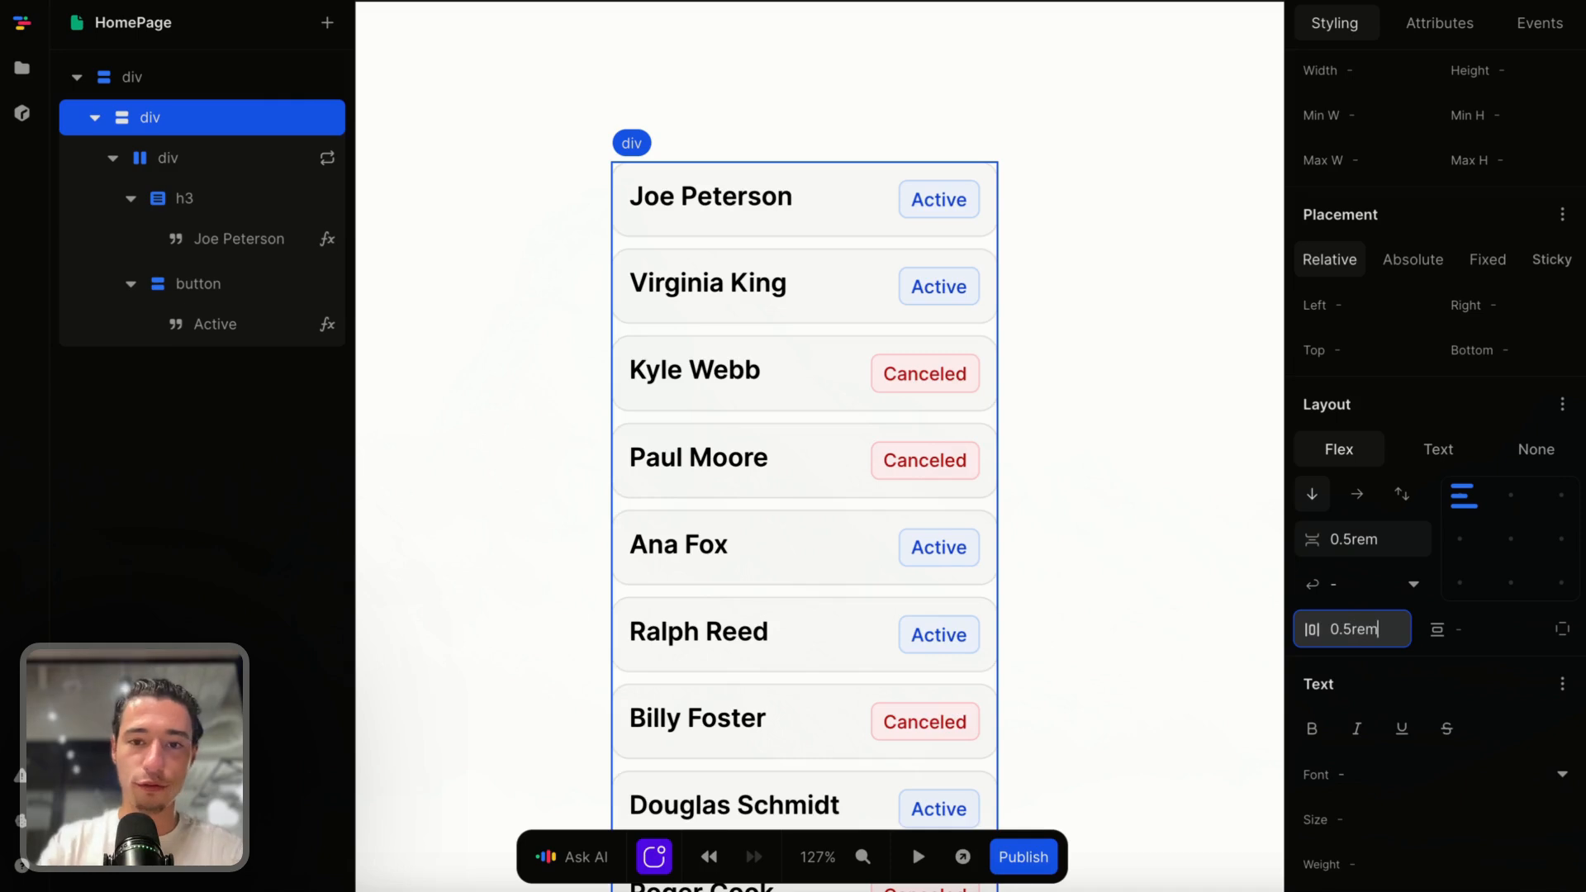
key(Return)
click(1500, 634)
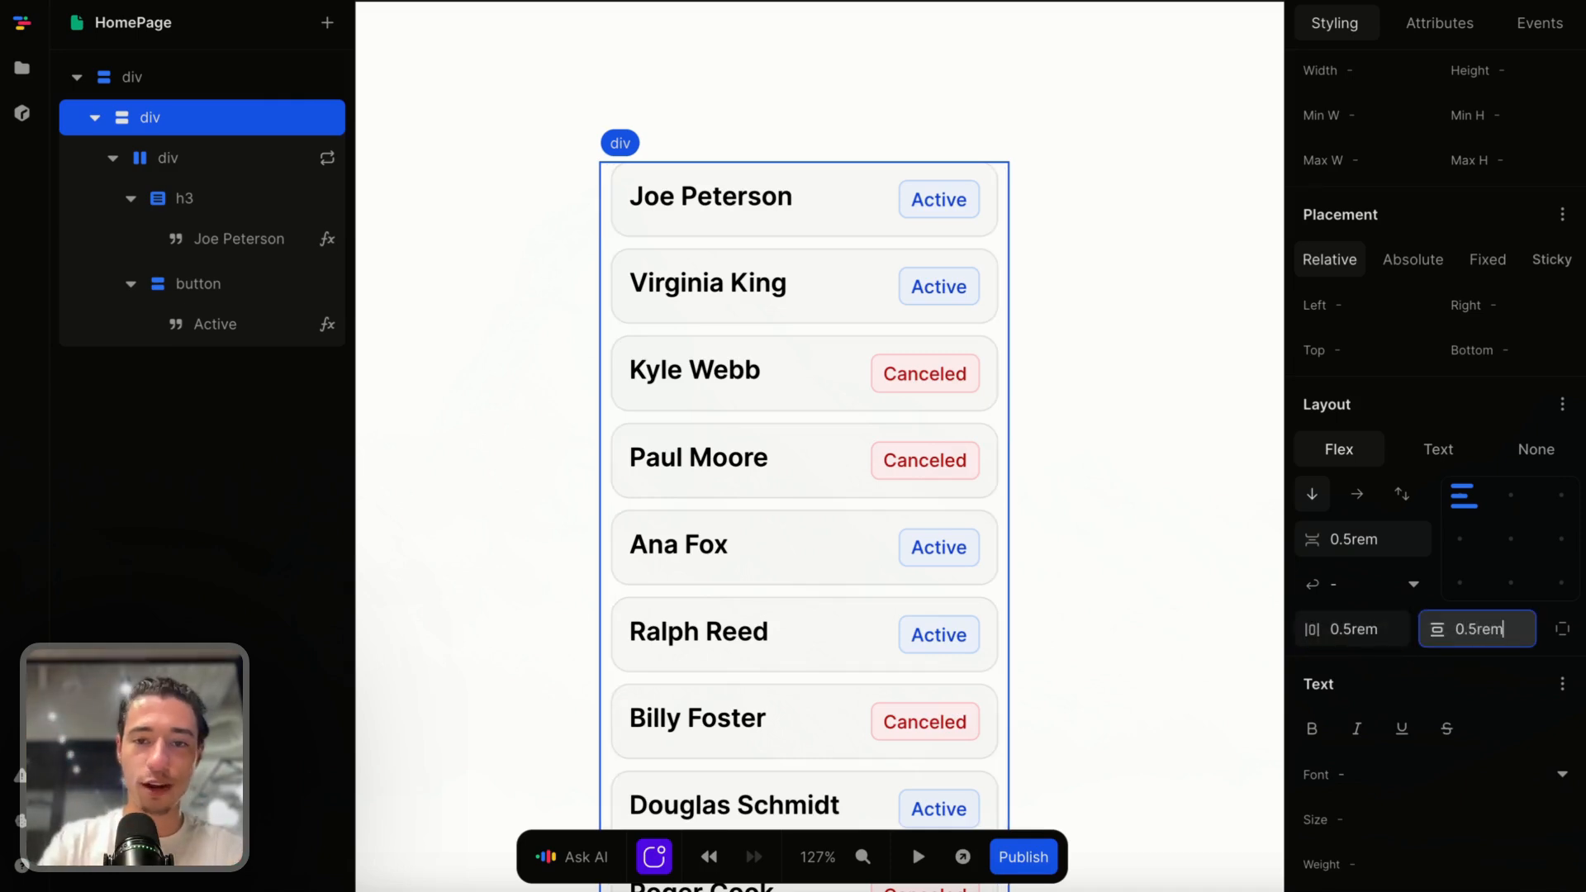
text(0.5rem)
key(Return)
Set the background color of the wrapper div to grey-50.
scroll(1454, 603, down, 6)
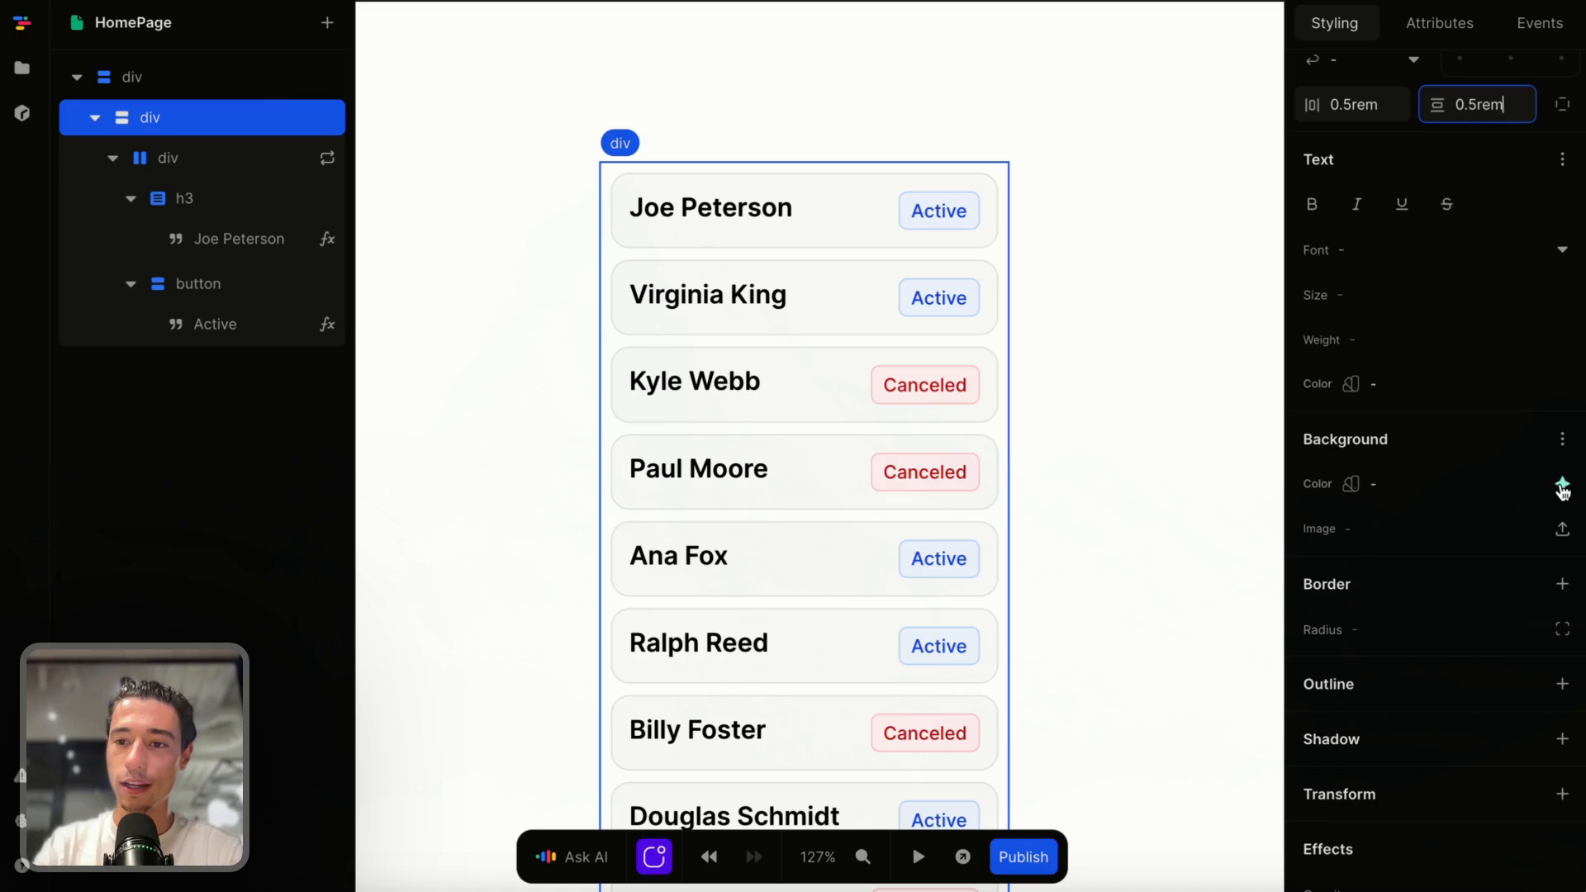
click(1563, 487)
click(1376, 283)
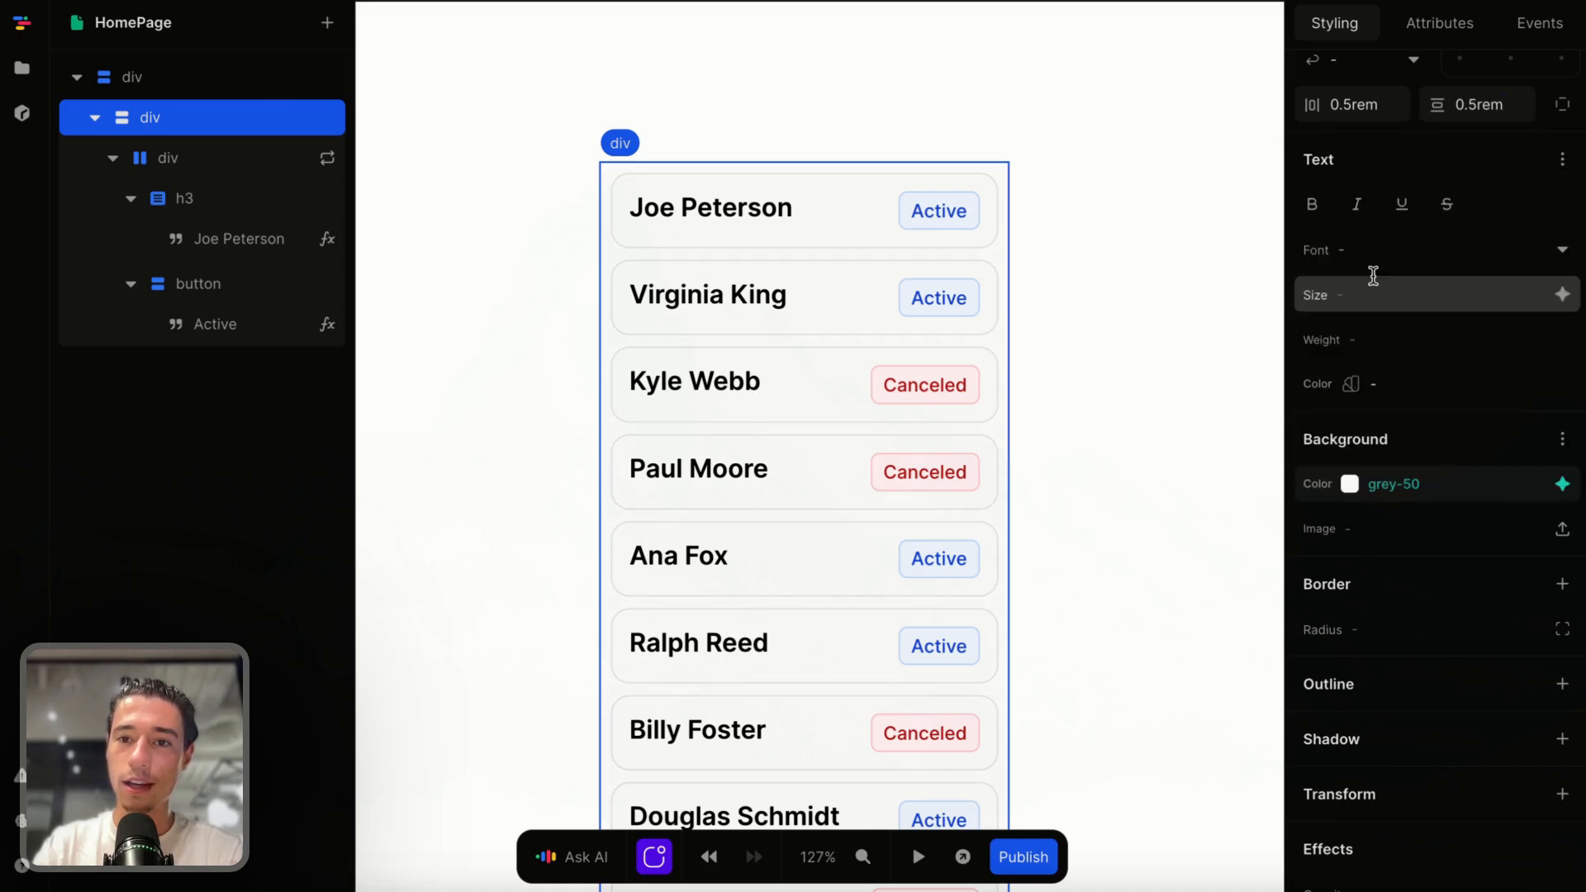
Add a 1px solid border in grey-200 on all sides of the wrapper div.
click(1562, 584)
key(Return)
click(1216, 561)
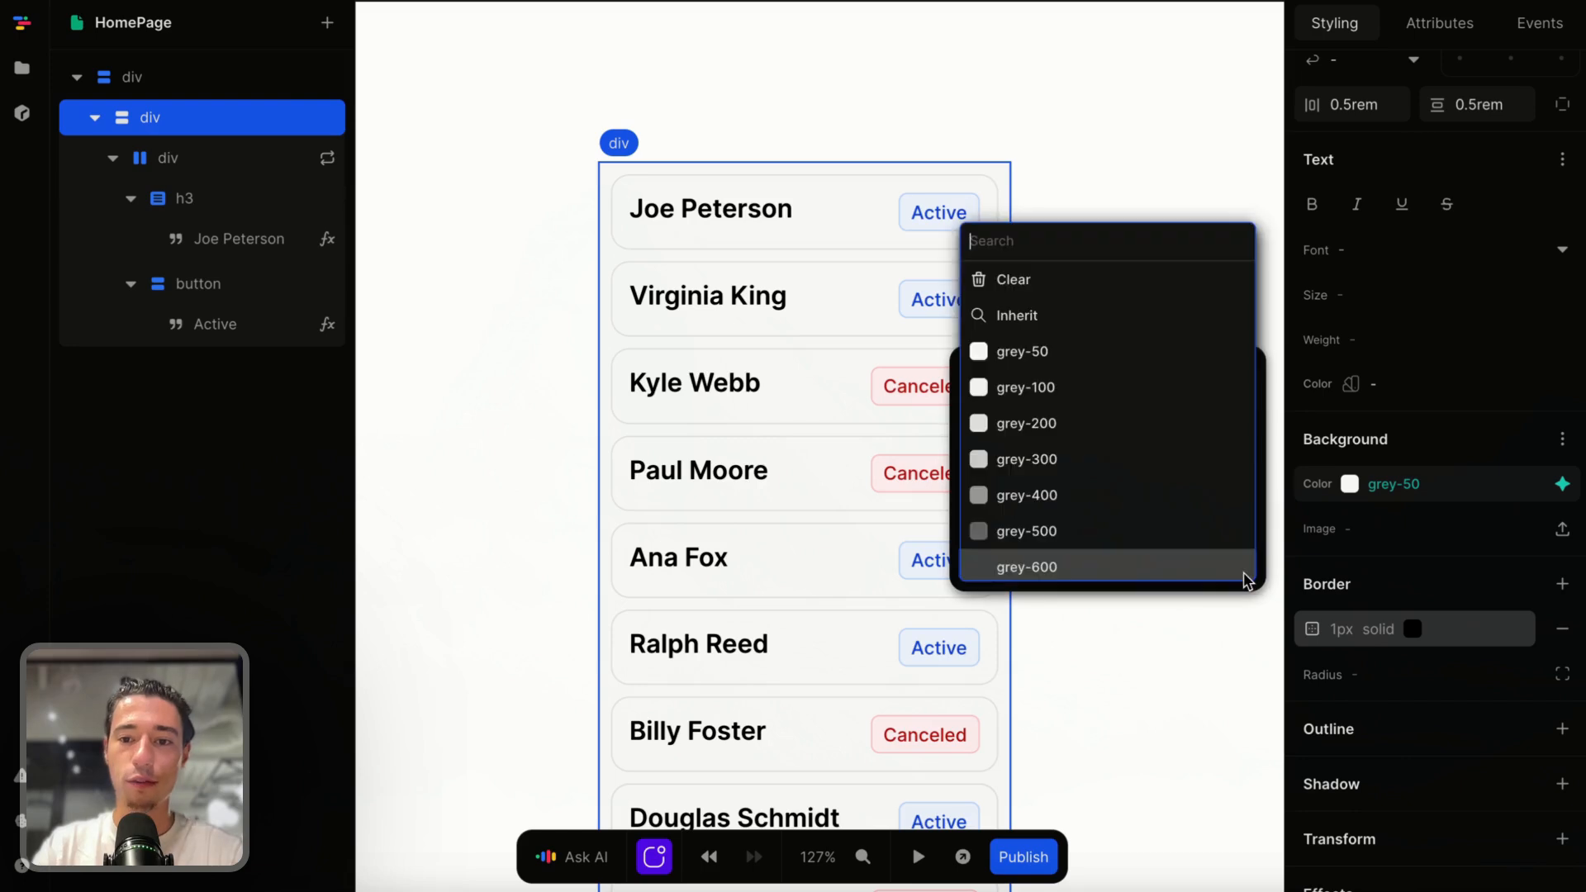
click(1074, 422)
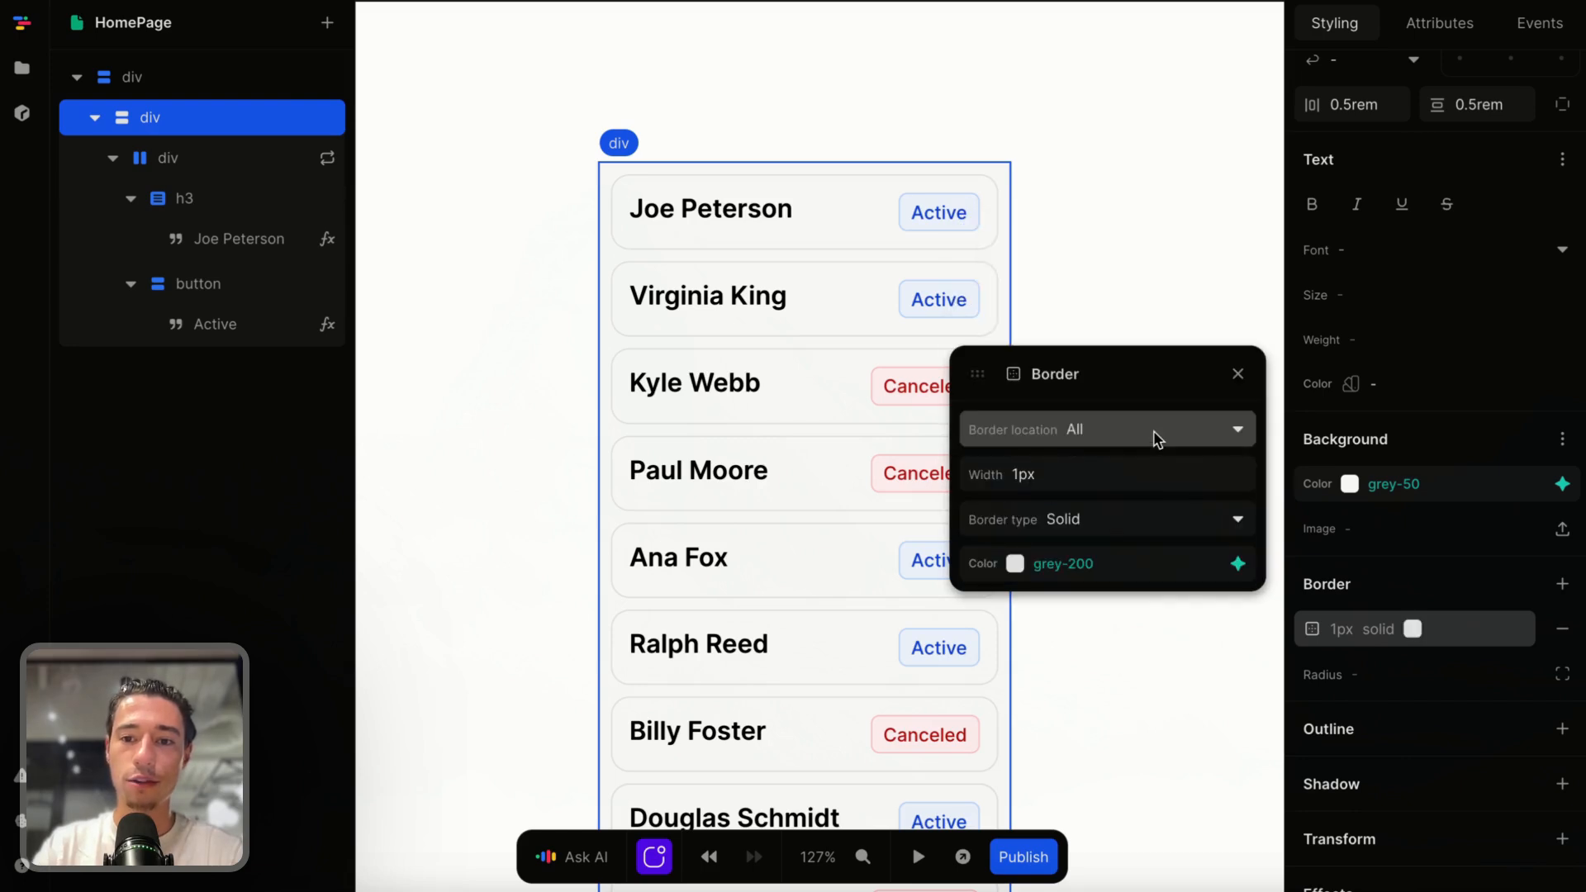
click(1237, 374)
Round the wrapper div's corners with a 15px radius.
click(1386, 674)
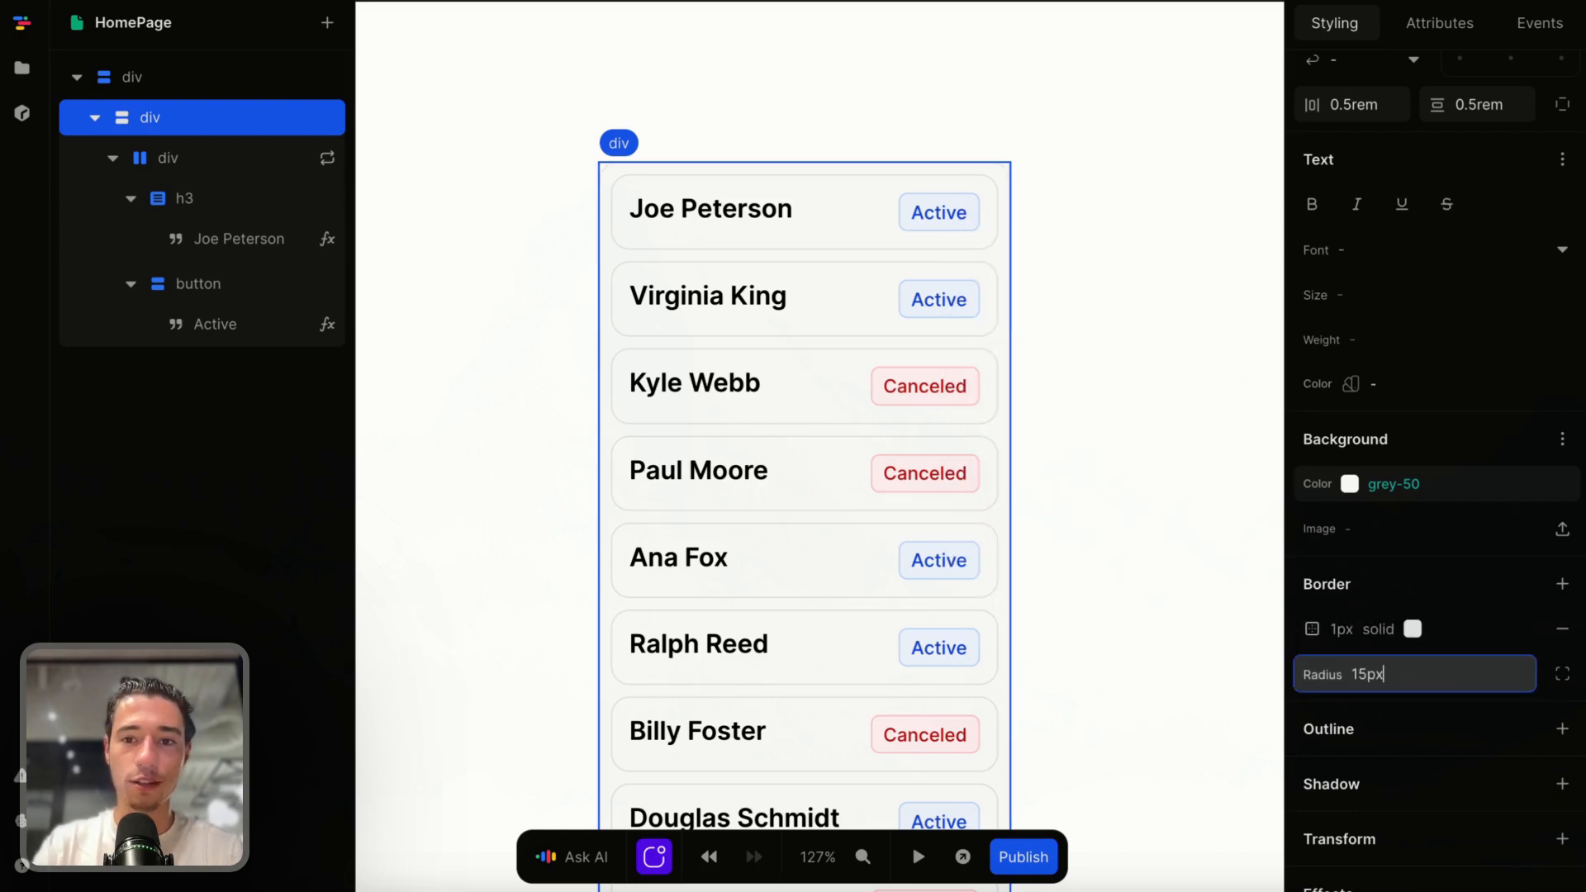
key(Return)
click(1140, 425)
click(1002, 203)
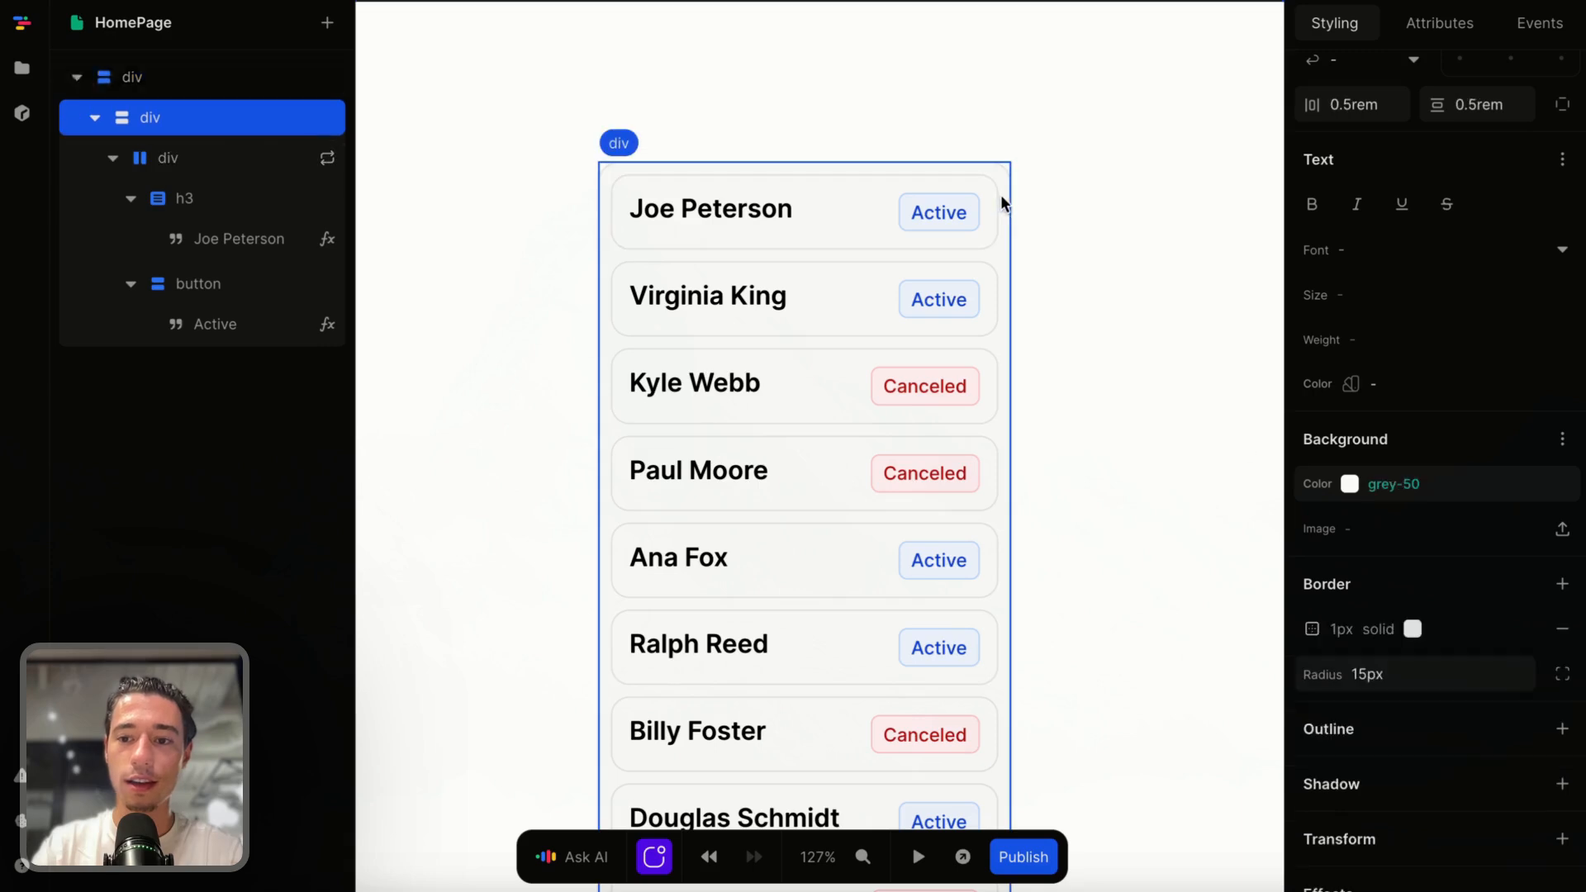
Set the wrapper div's corner radius to 20px and select the outer page div.
click(1402, 675)
key(BackSpace)
text(20px)
click(1178, 528)
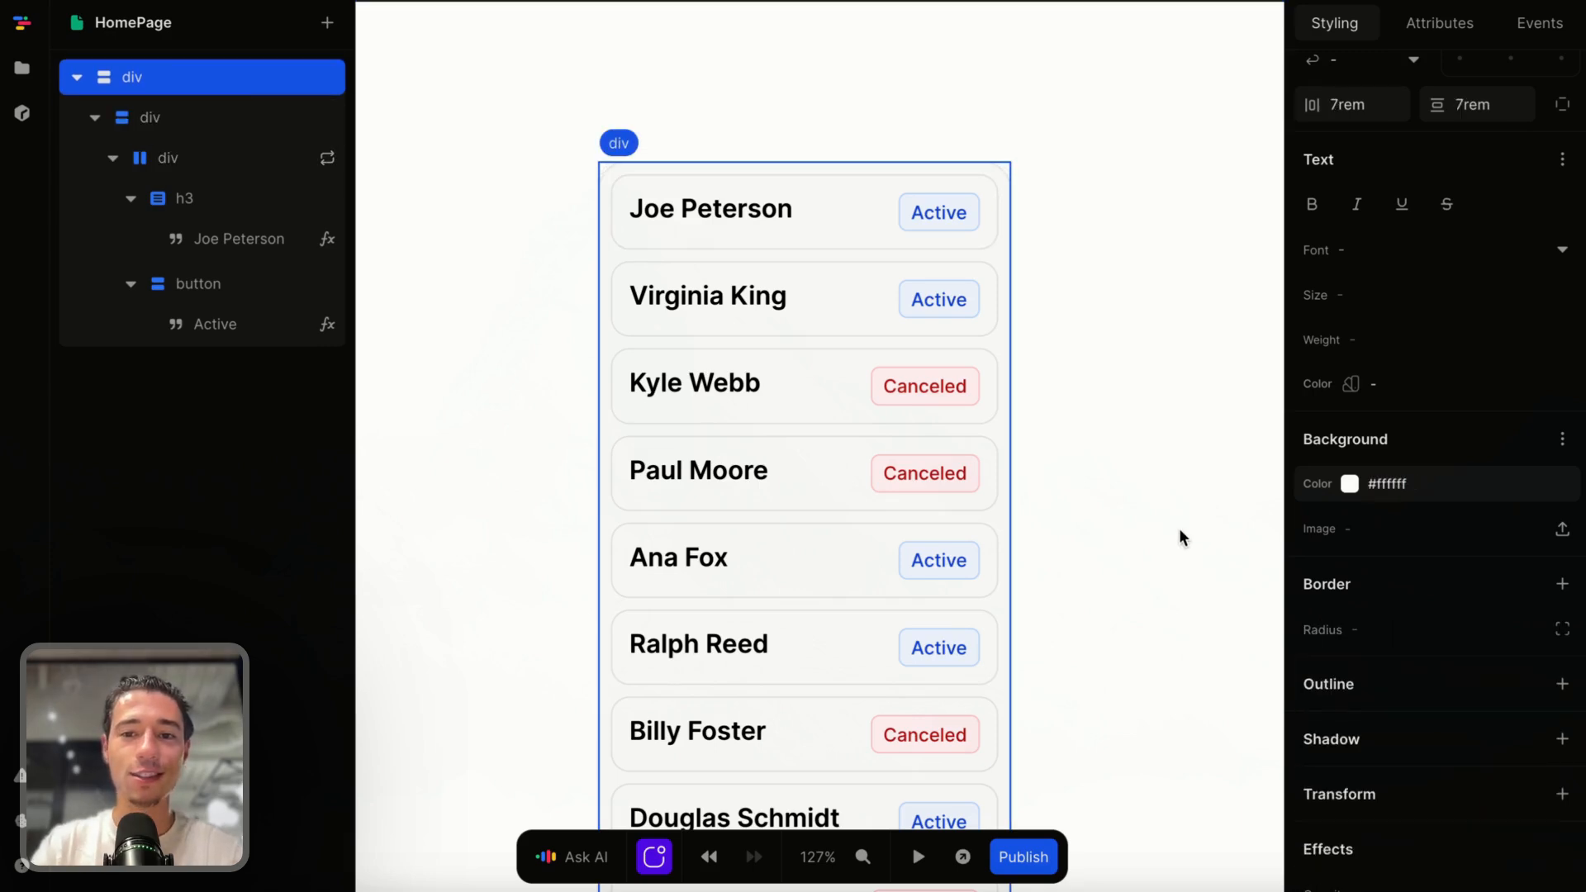
Set the repeated card div's background color to #ffffff and center its contents vertically.
click(848, 193)
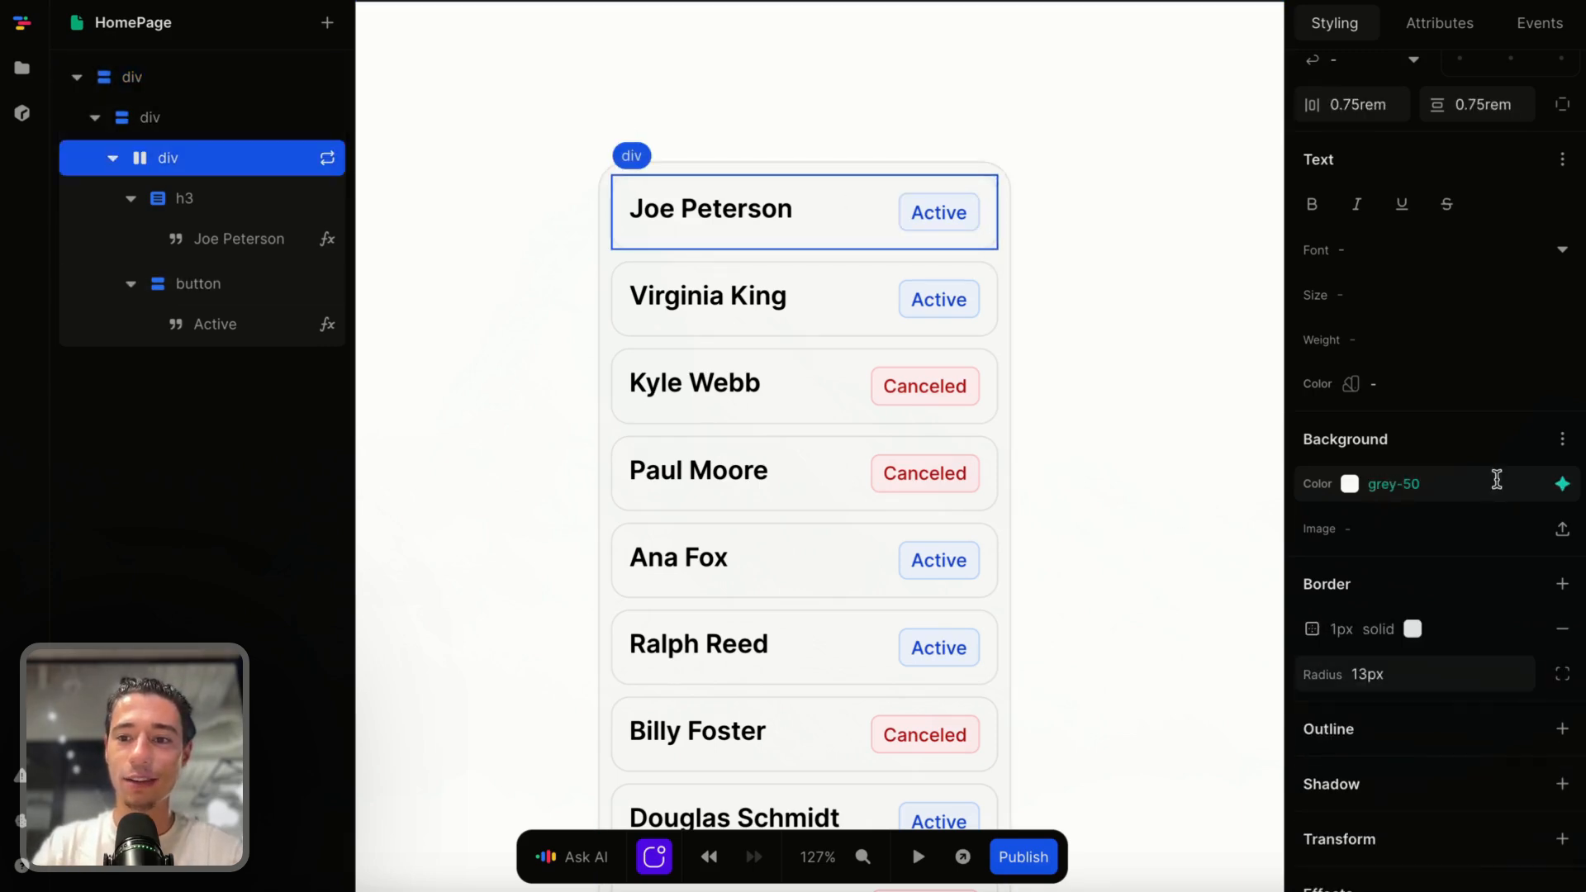
click(1350, 483)
click(1203, 91)
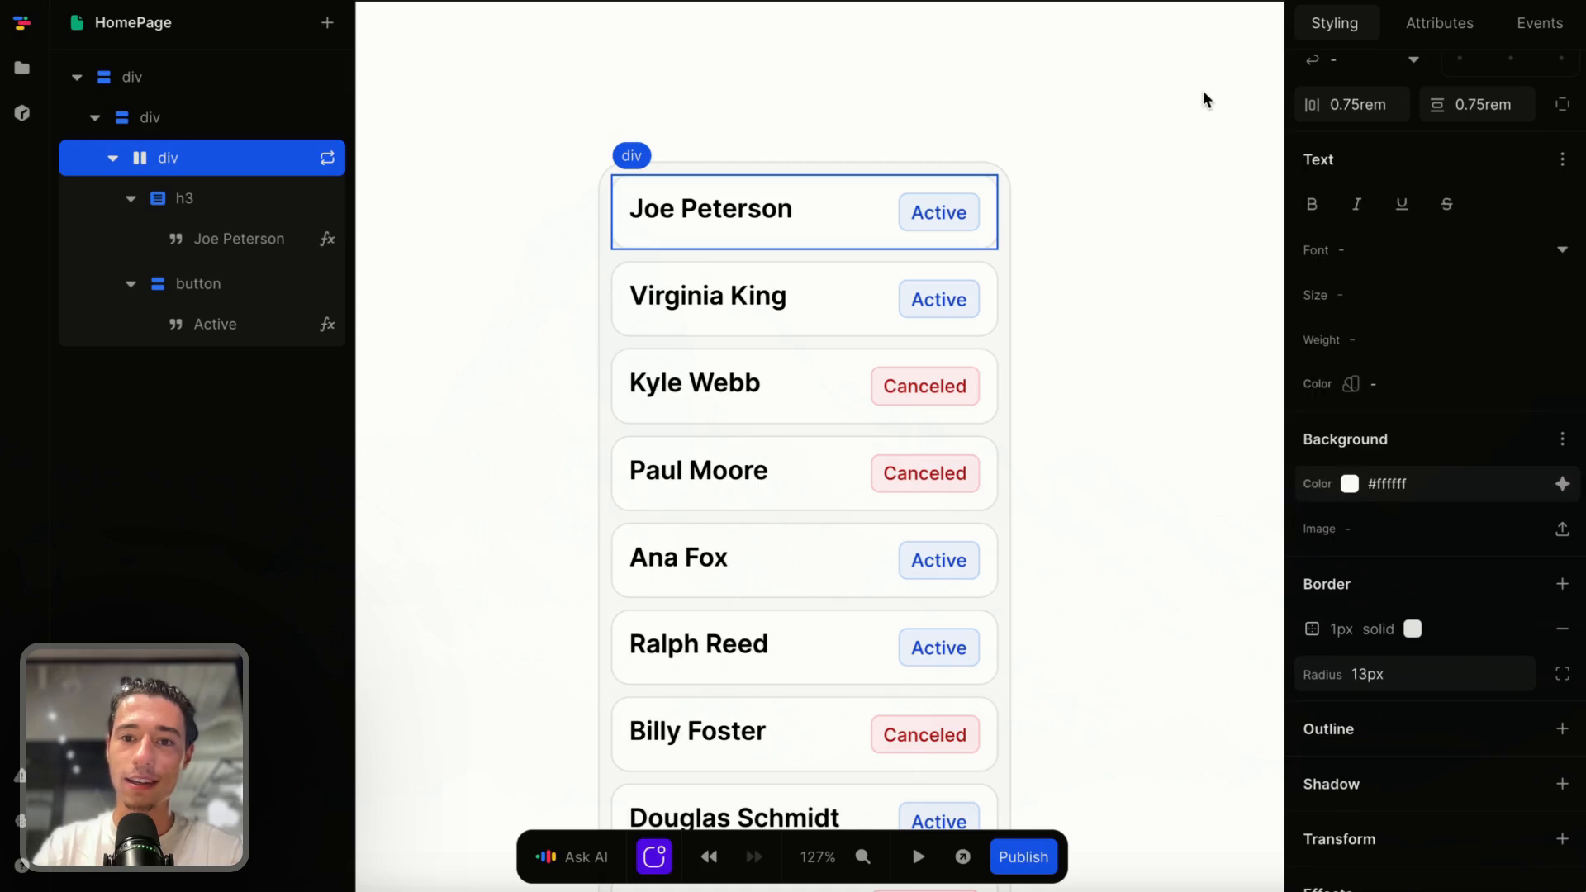
click(1203, 90)
click(865, 222)
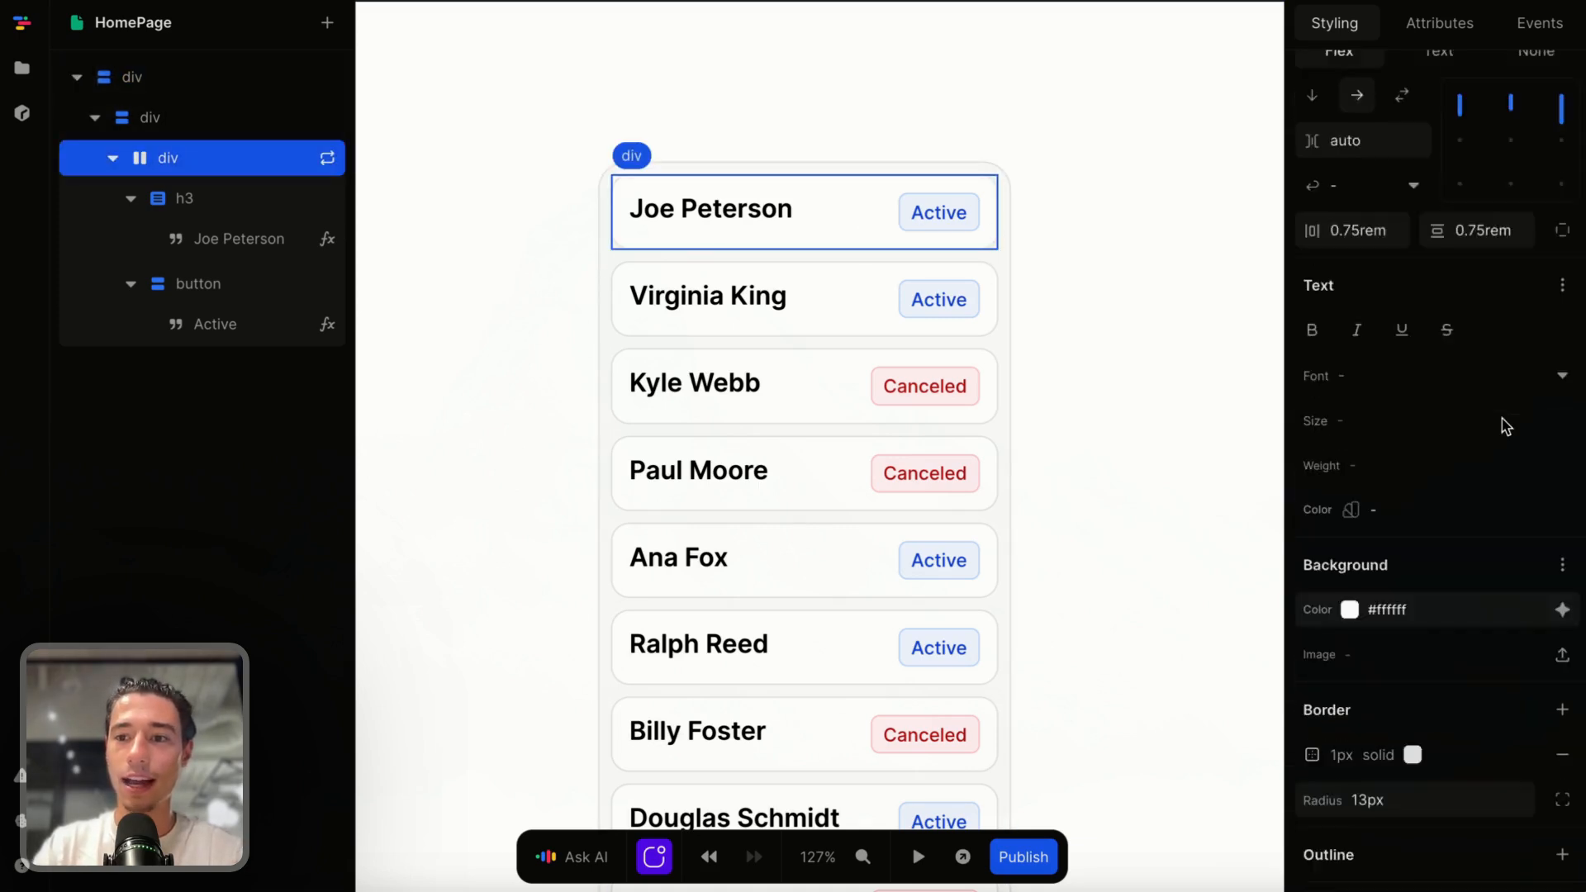
click(1147, 471)
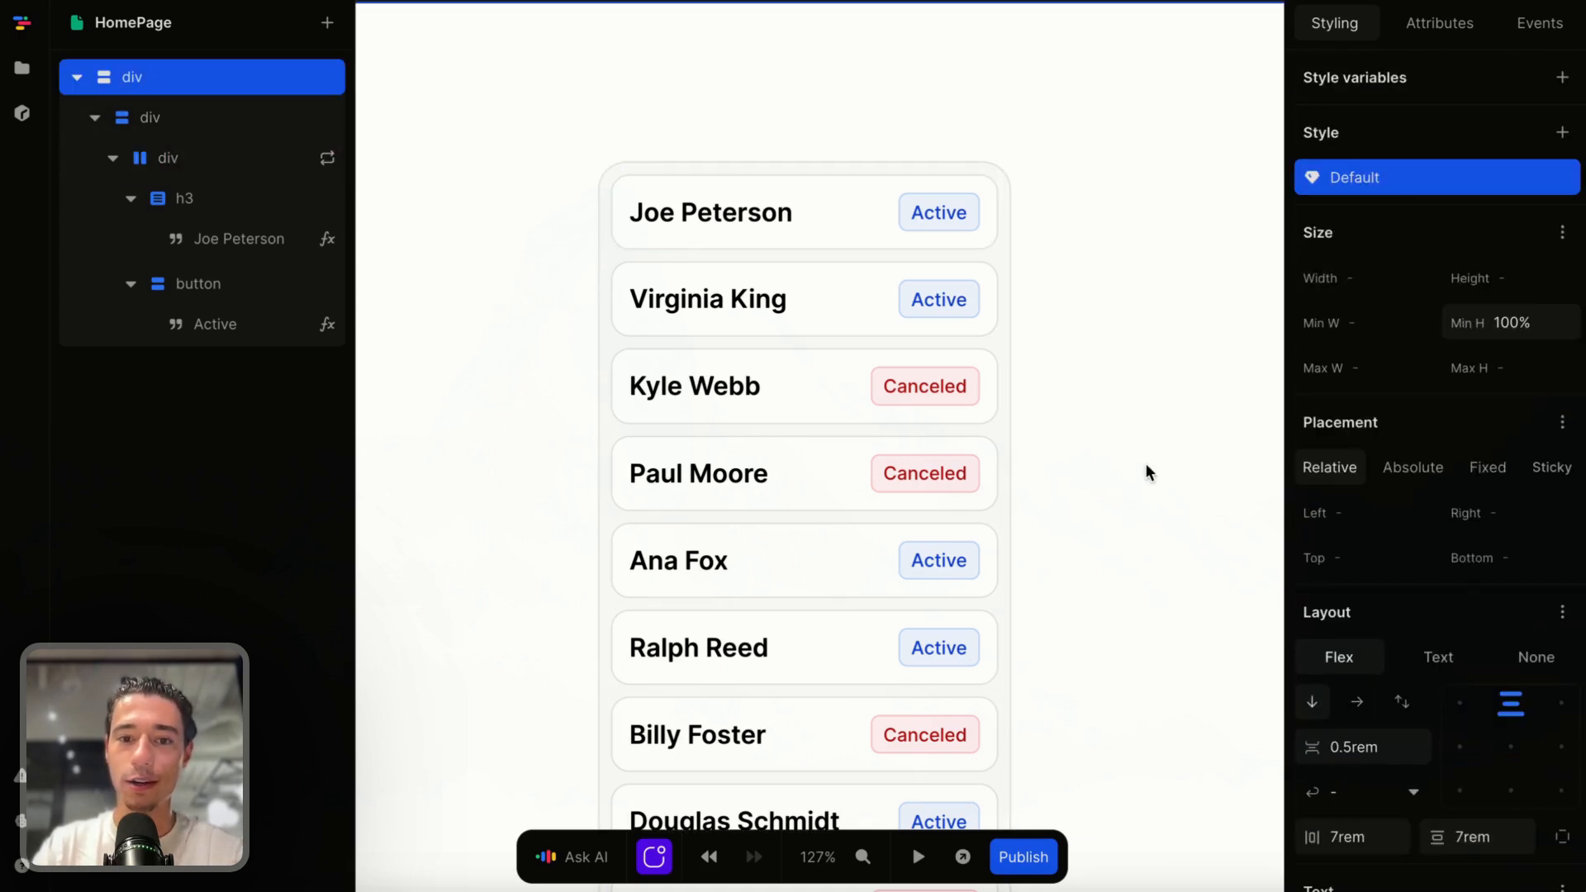
click(1001, 286)
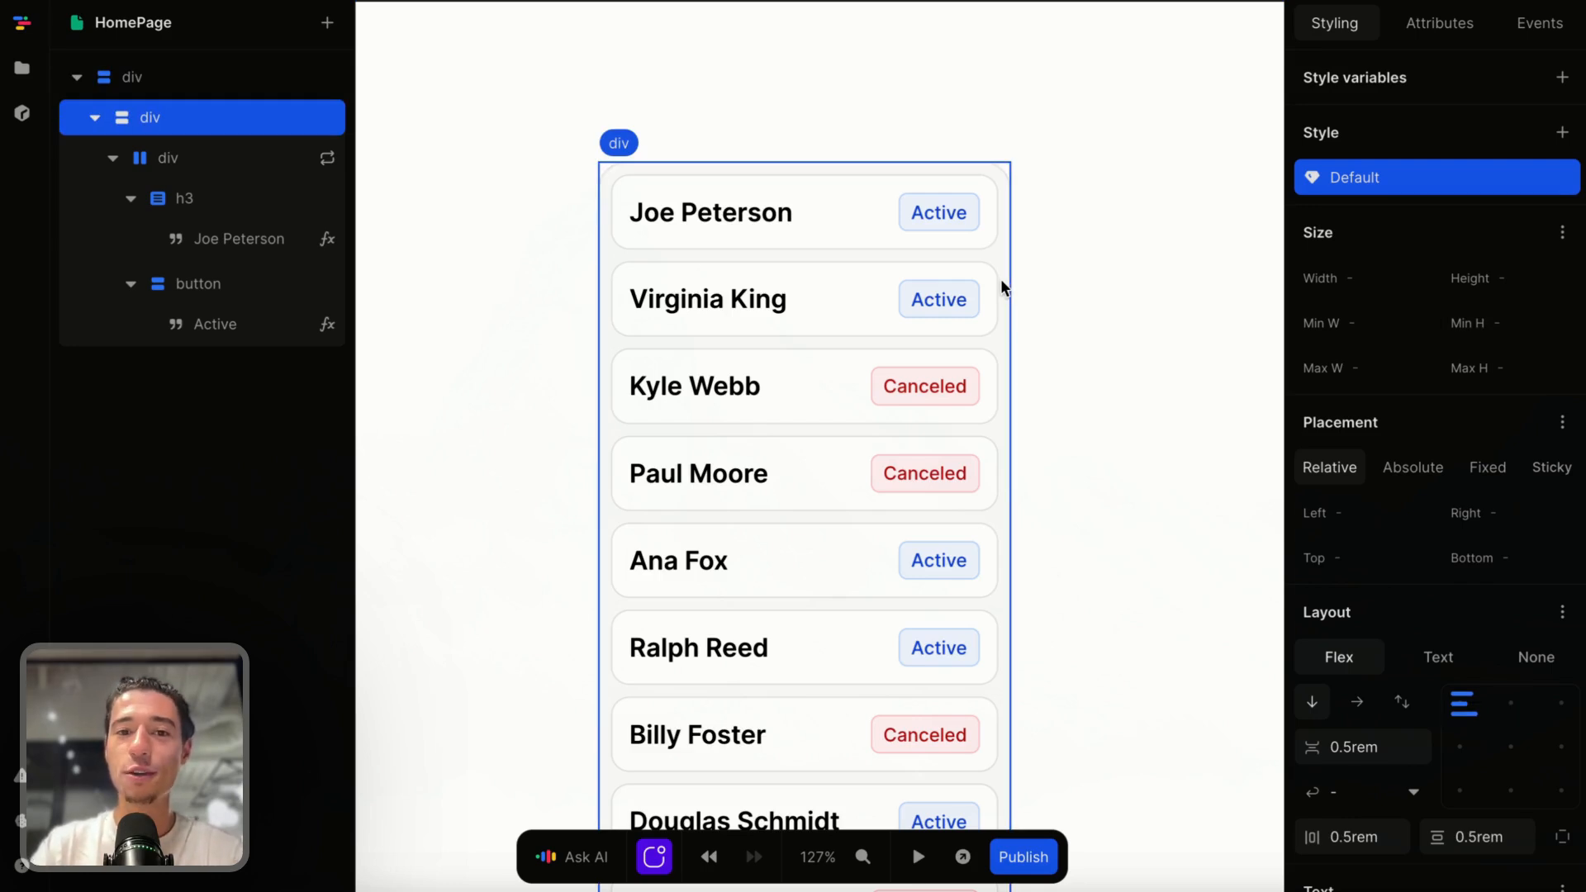
click(1372, 370)
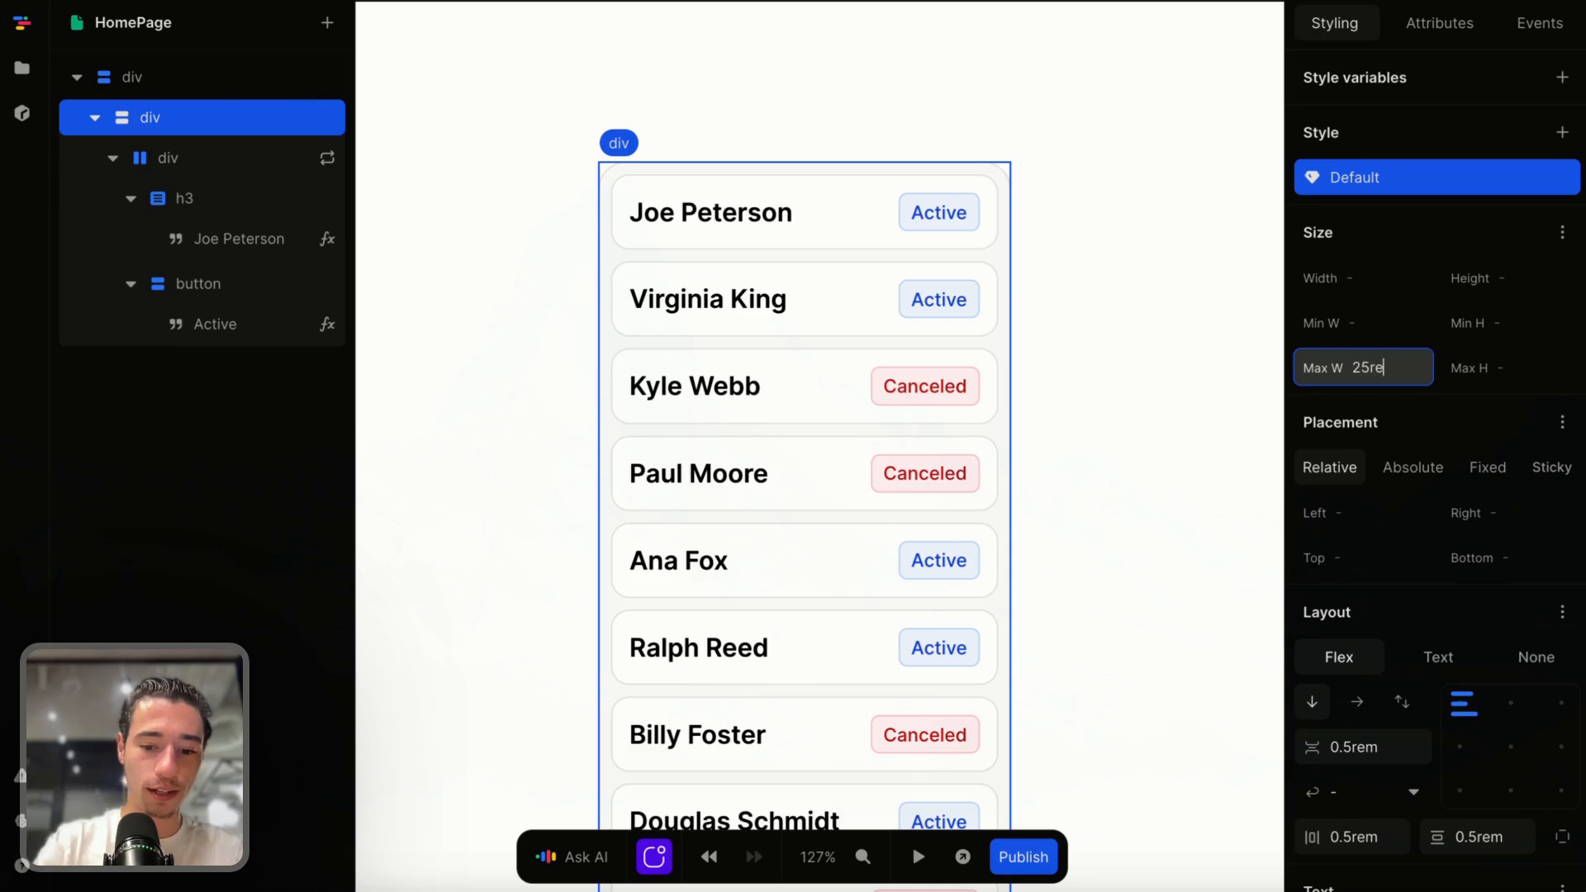
double_click(1405, 361)
key(BackSpace)
click(1082, 450)
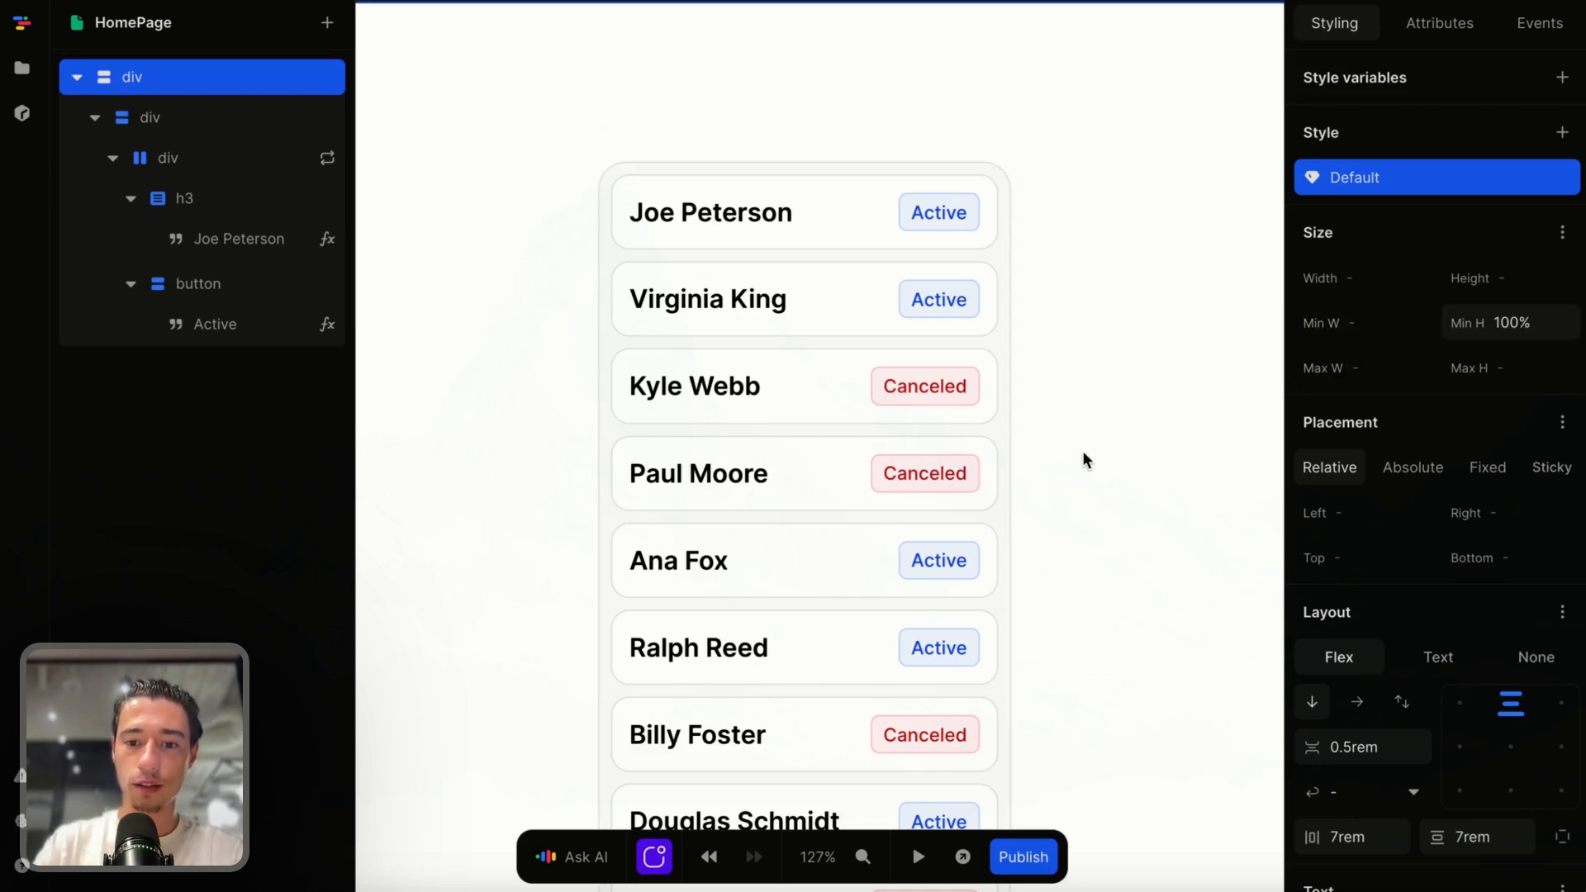
Limit the wrapper div's maximum height, trying 25rem first and settling on 20rem.
click(998, 210)
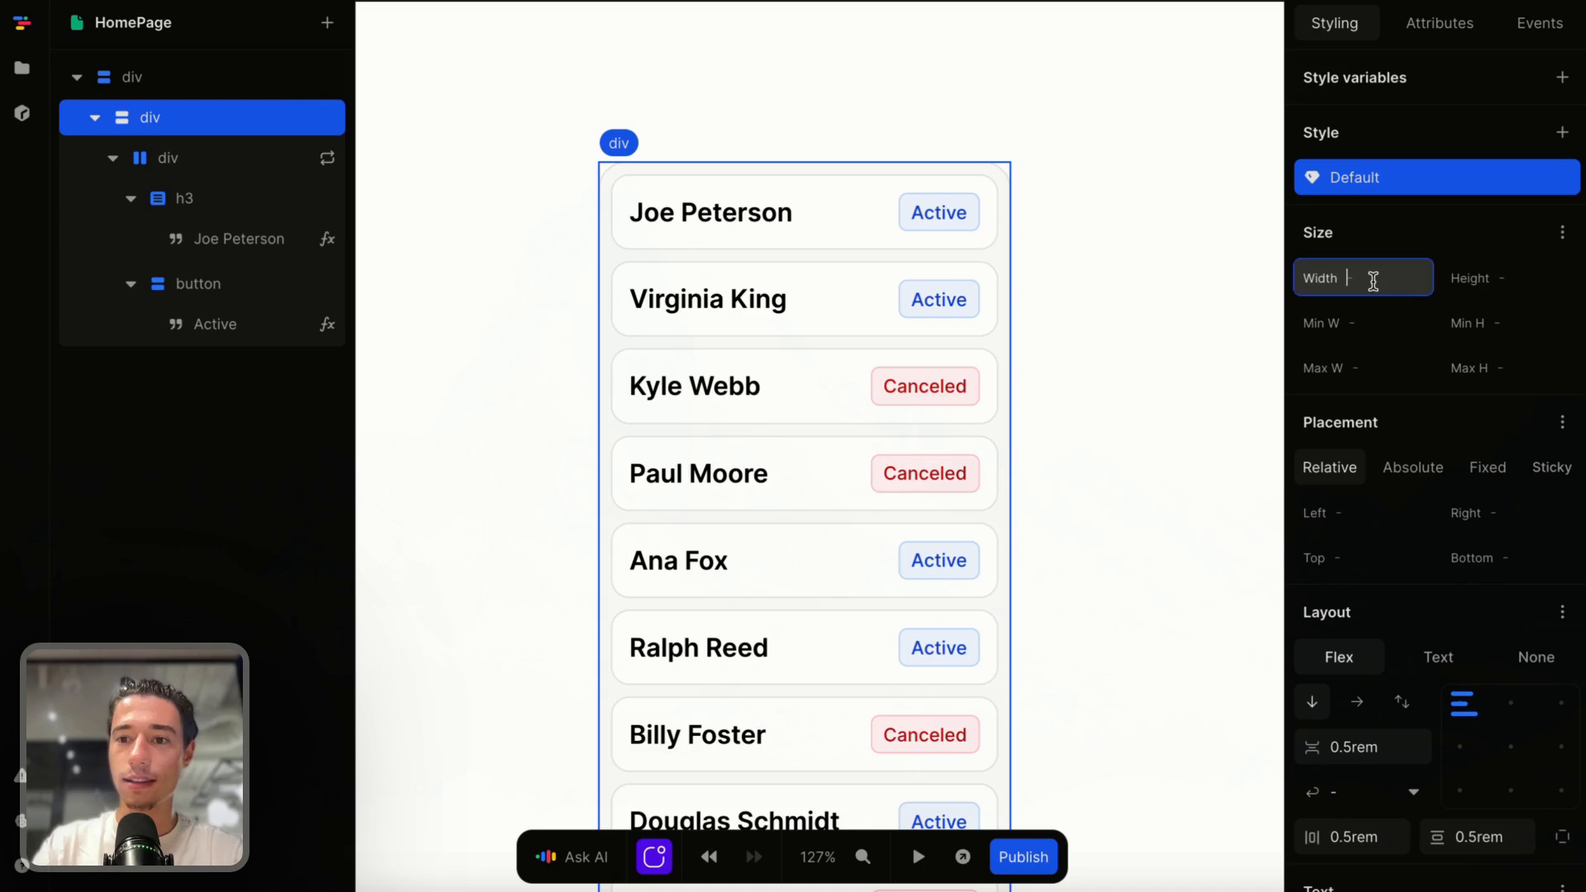
click(1522, 279)
click(1520, 376)
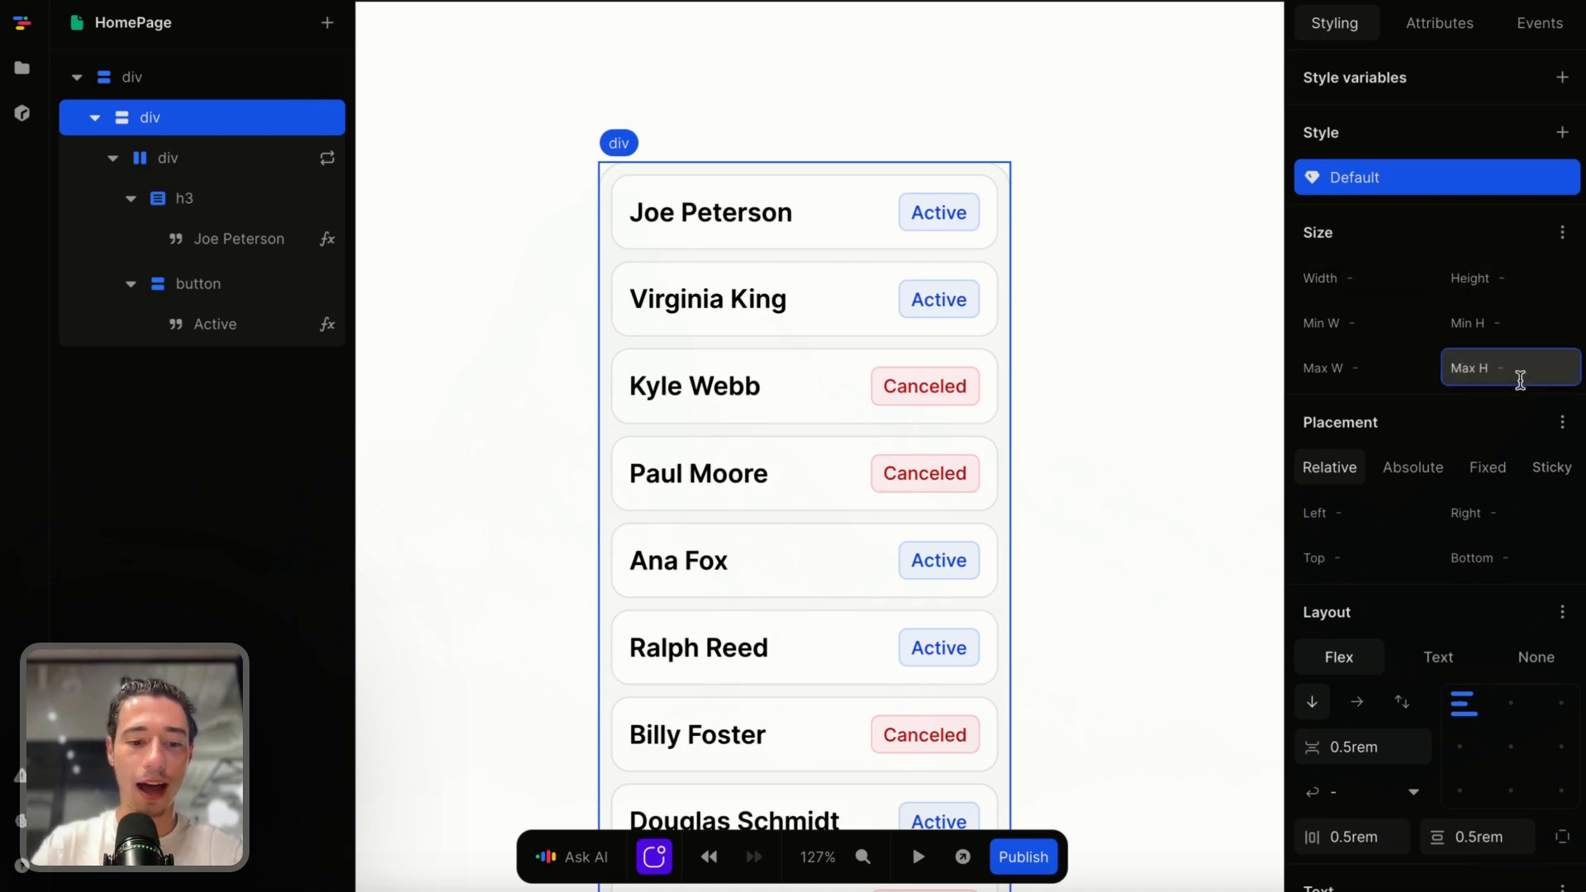
key(Return)
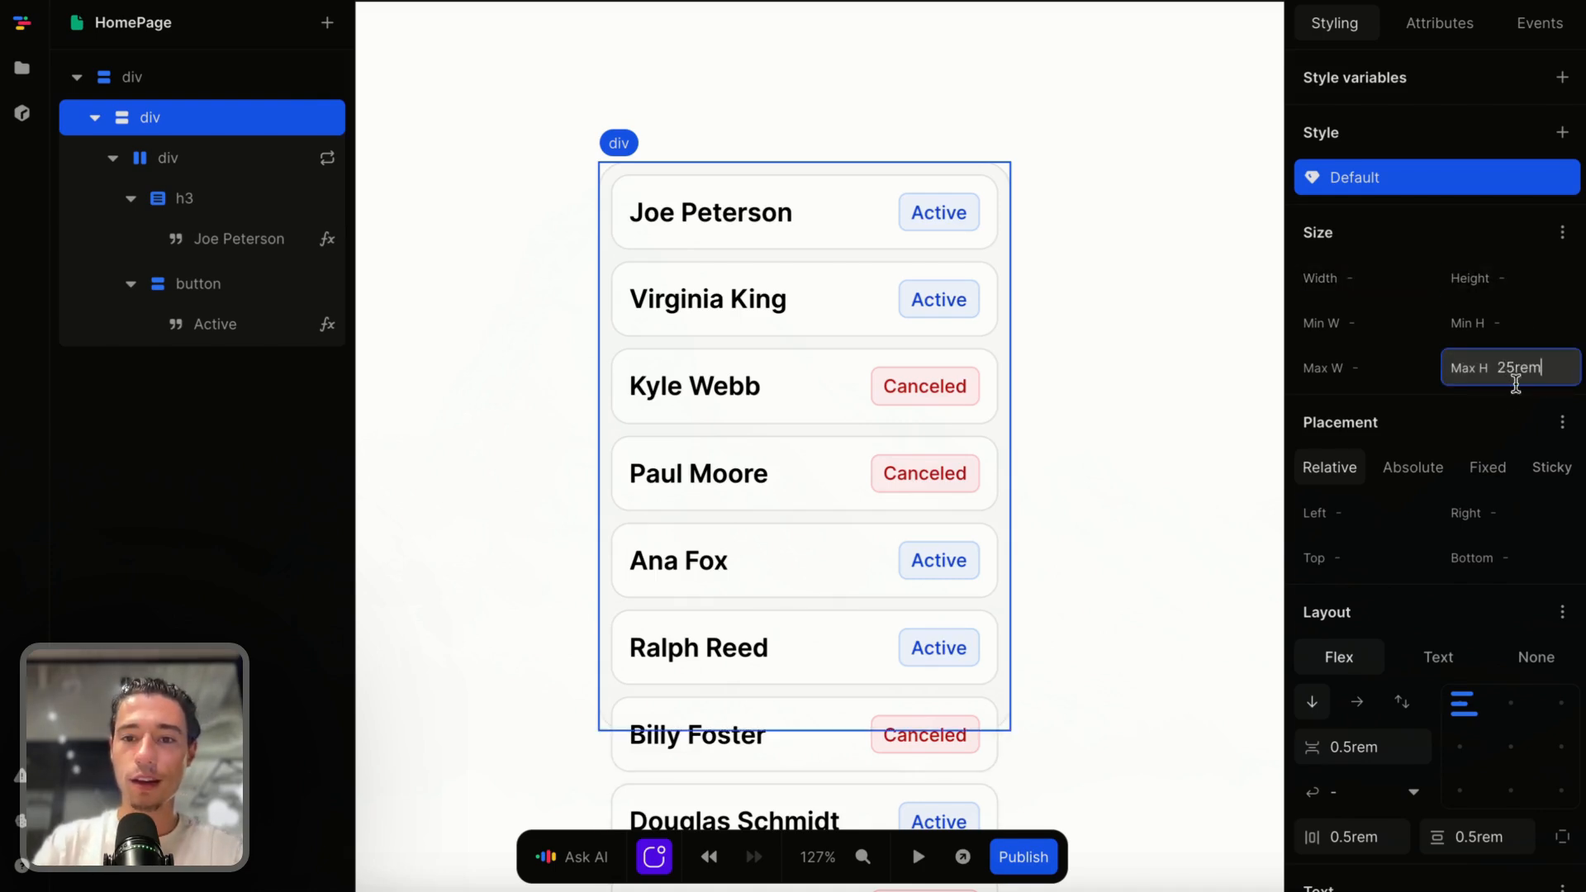
key(BackSpace)
key(BackSpace)
key(BackSpace)
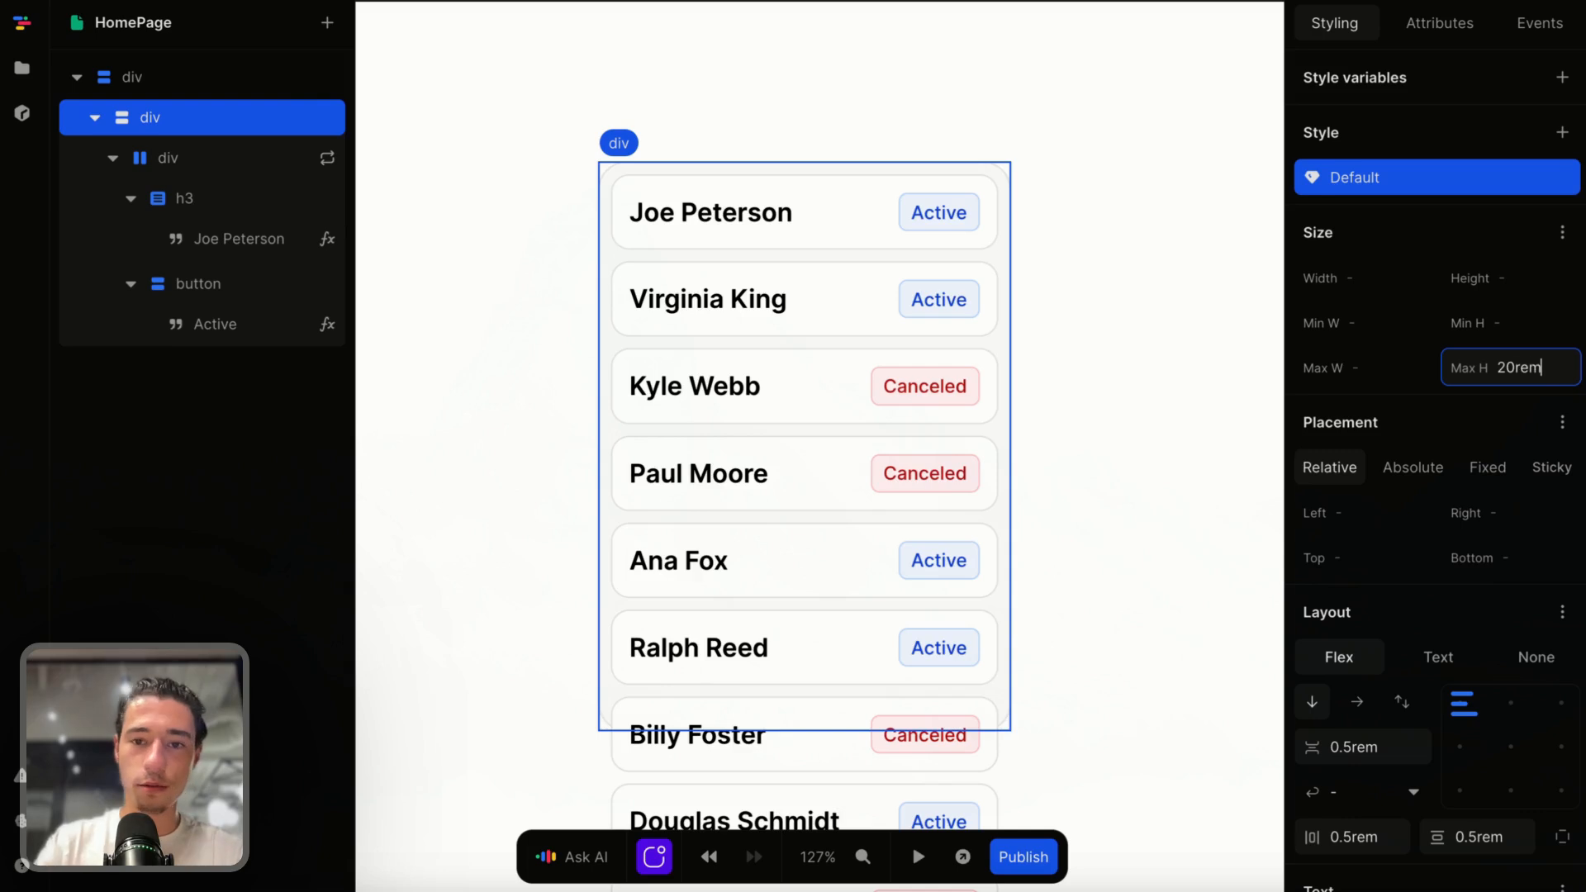
key(Return)
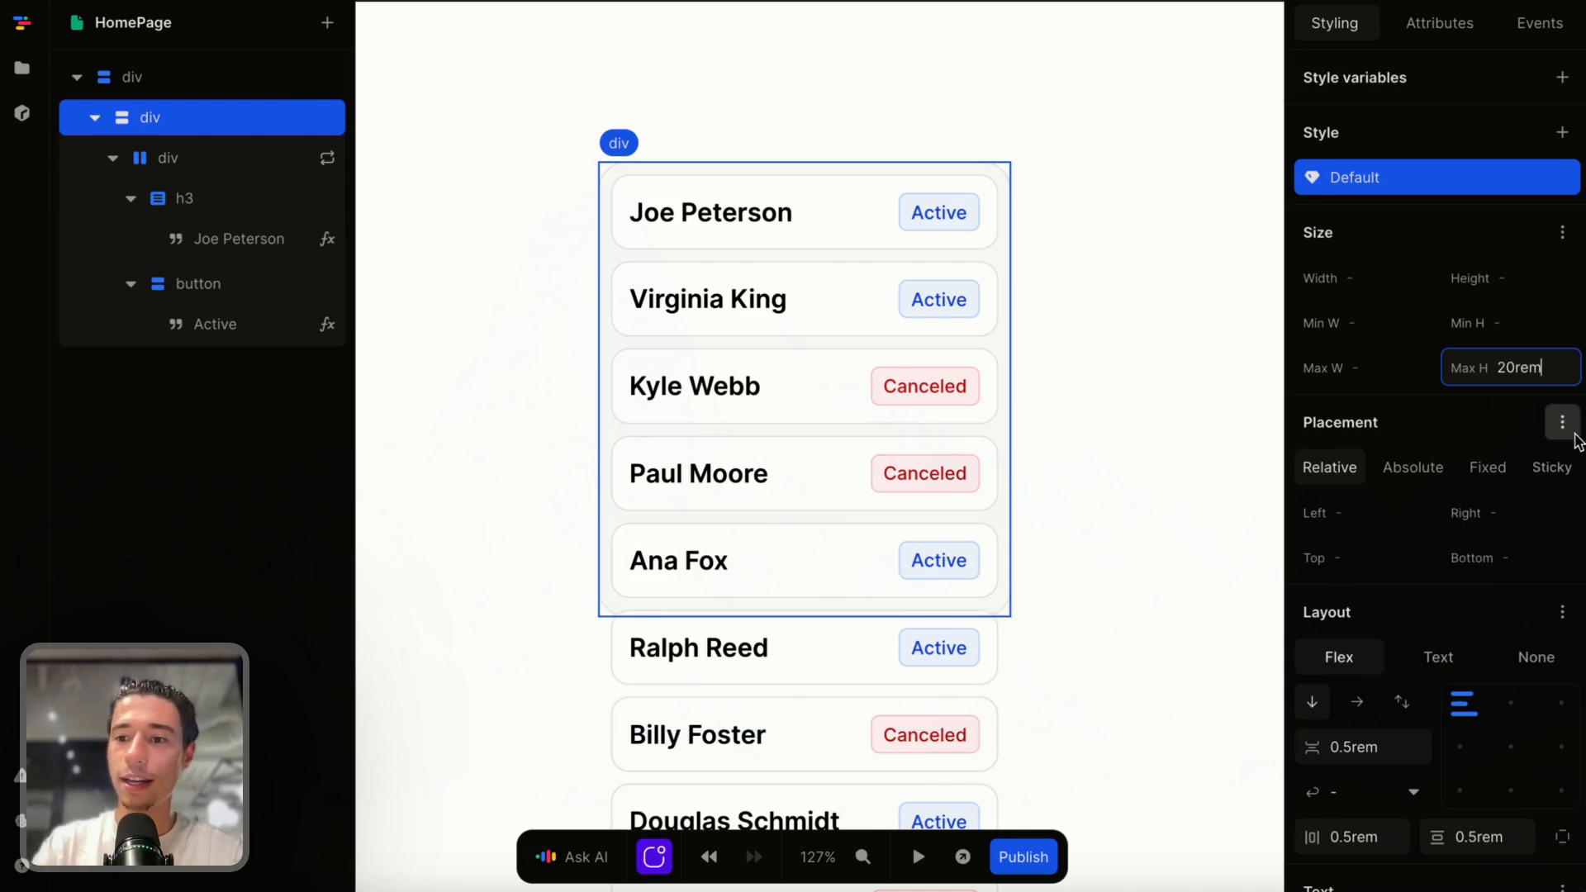
Set the wrapper div's horizontal overflow (Overflow X) to scroll.
scroll(1536, 628, down, 2)
click(1562, 516)
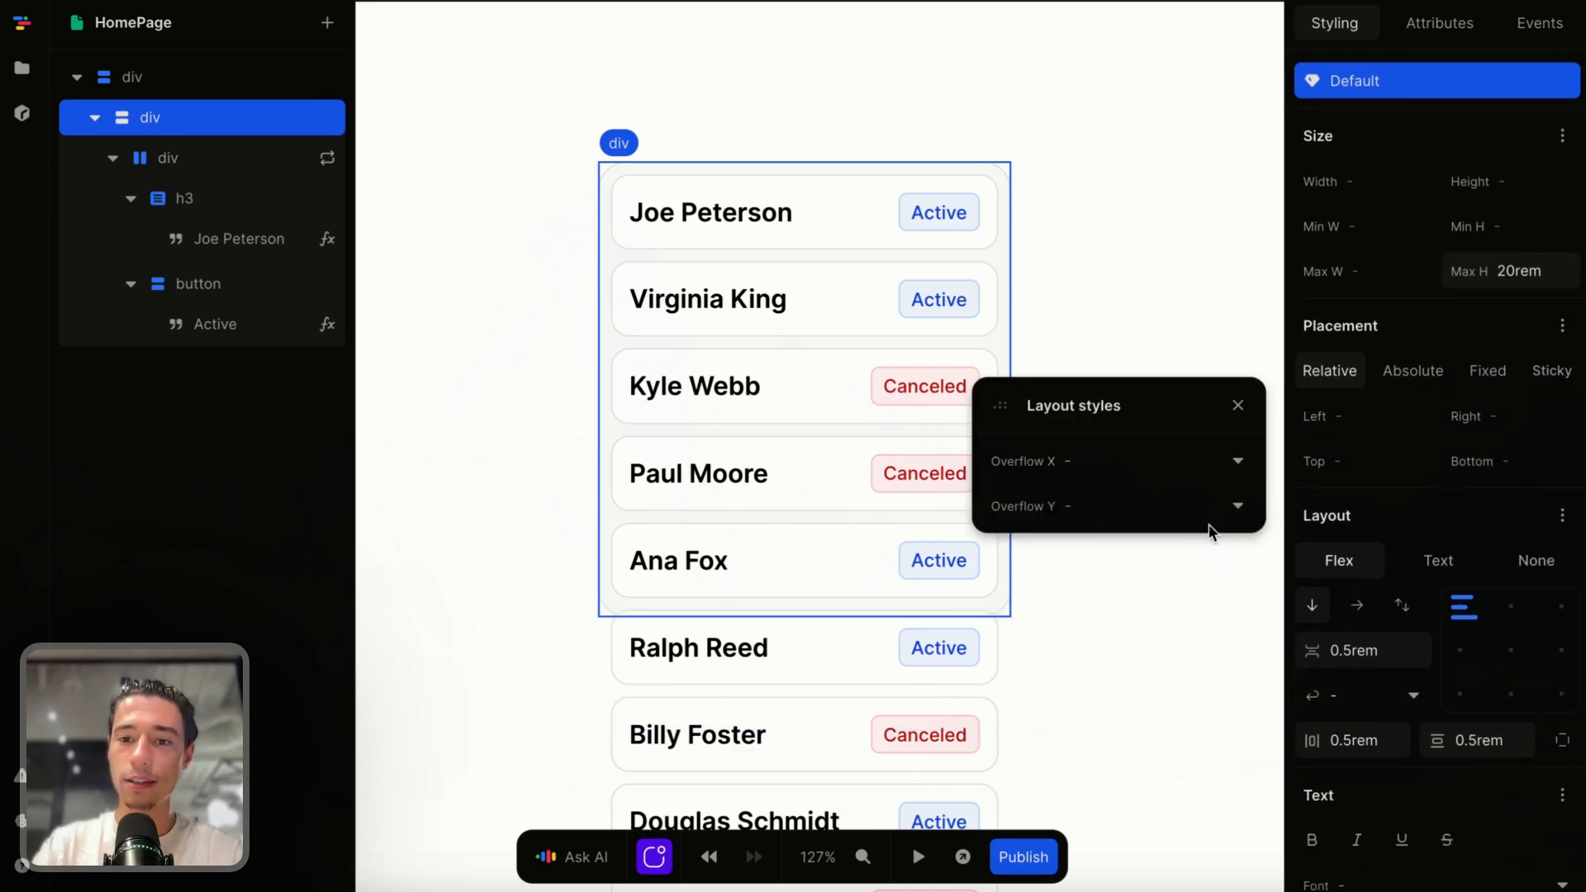
click(1119, 460)
click(1065, 602)
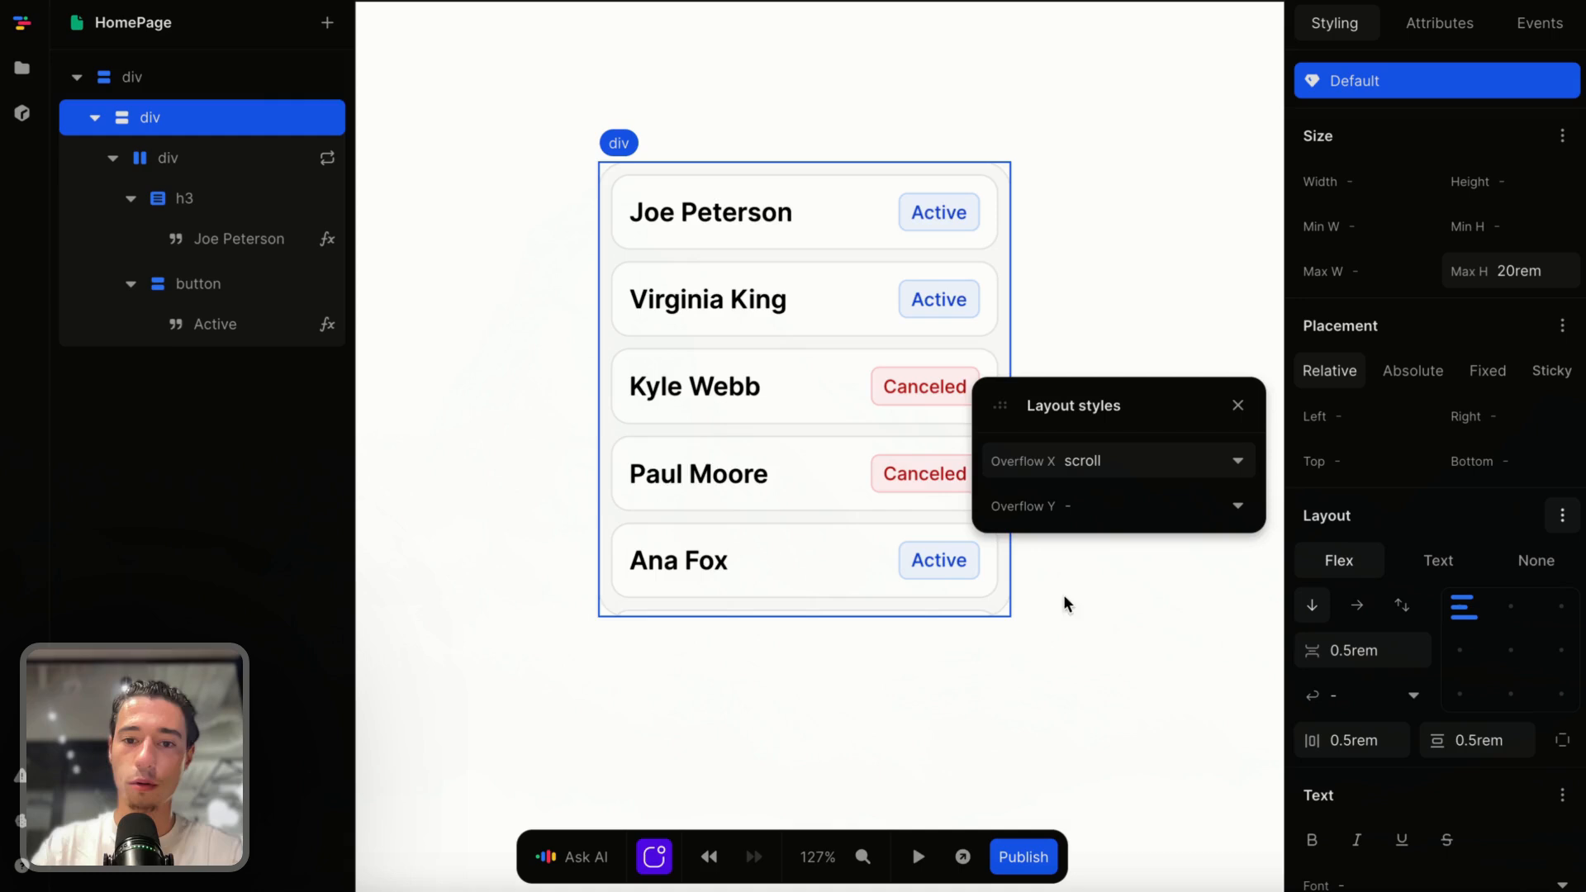
click(1237, 405)
Preview the page, examine how the card list scrolls inside its container, and return to editing.
click(918, 857)
scroll(909, 495, down, 3)
scroll(906, 493, down, 3)
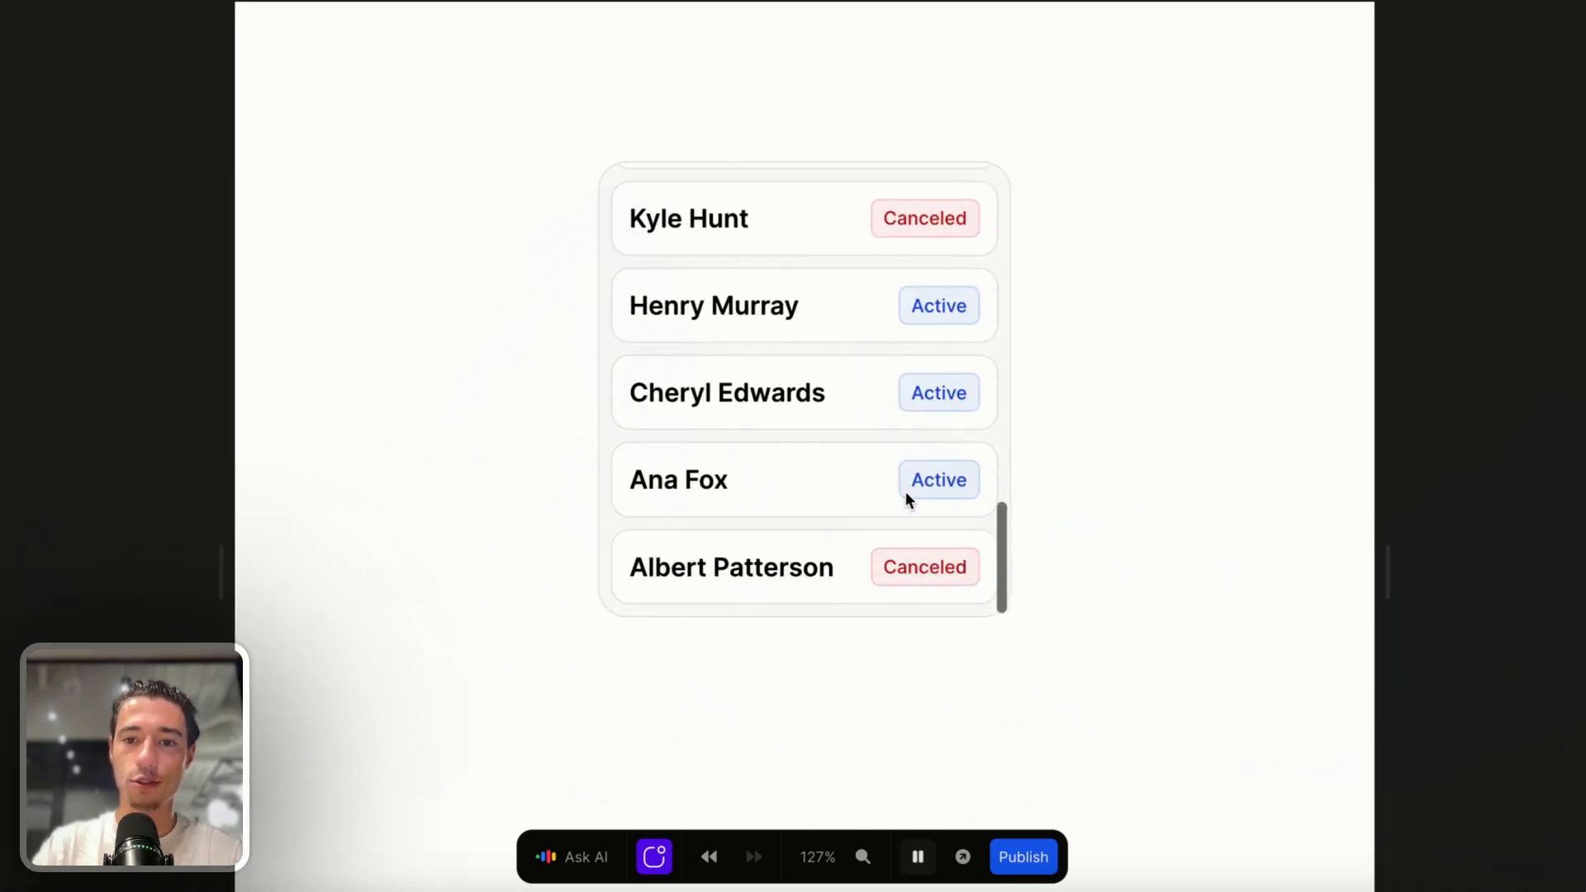
scroll(905, 493, up, 5)
scroll(906, 493, down, 5)
scroll(906, 492, up, 5)
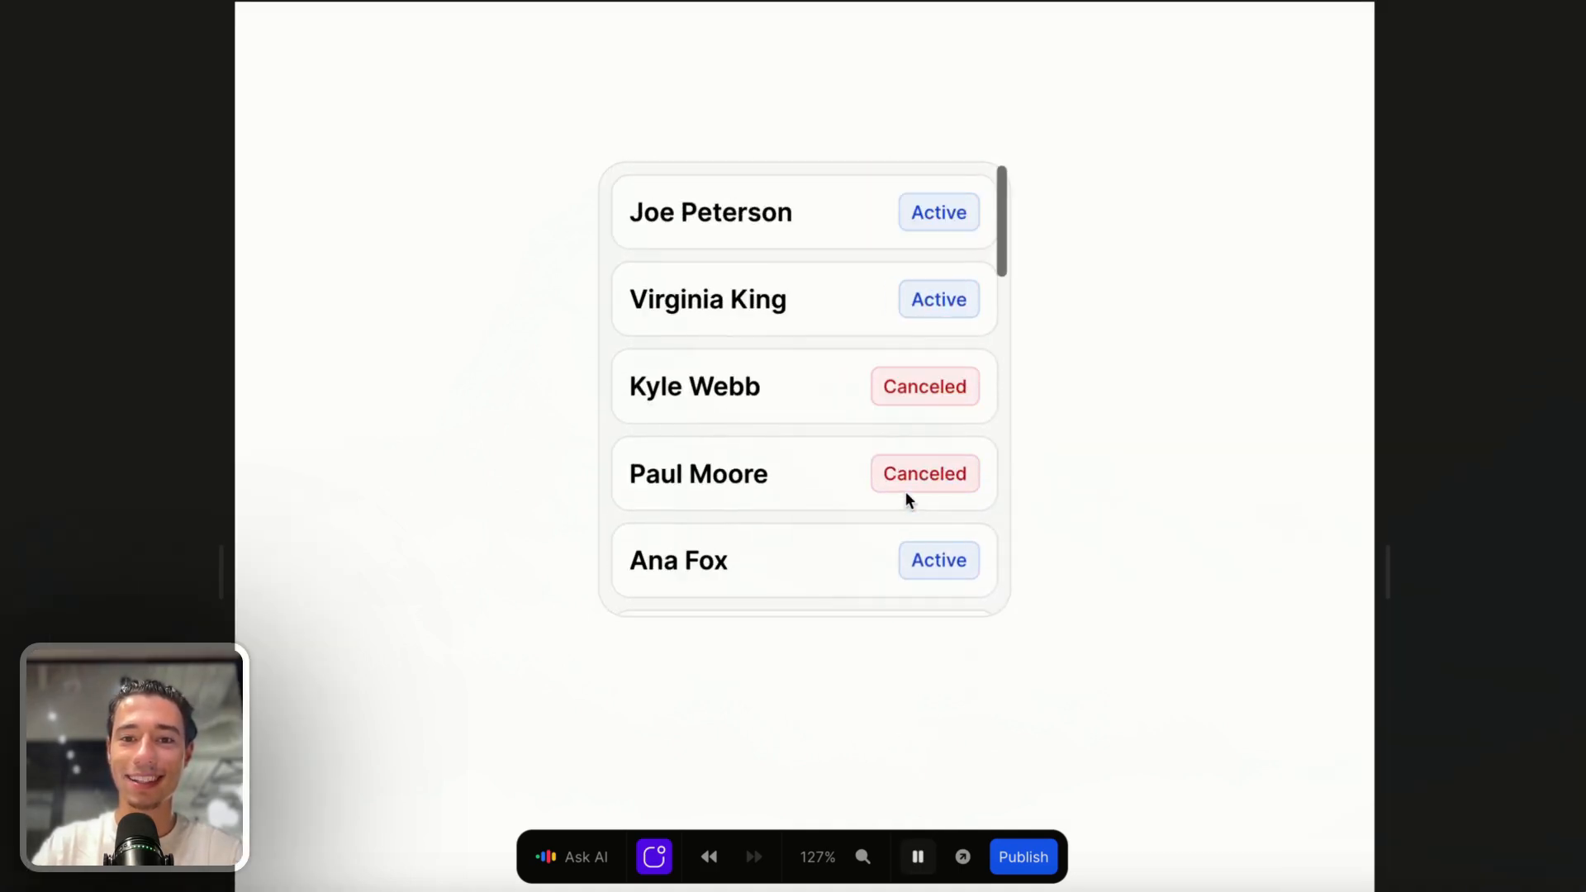
scroll(906, 492, down, 5)
scroll(905, 492, up, 5)
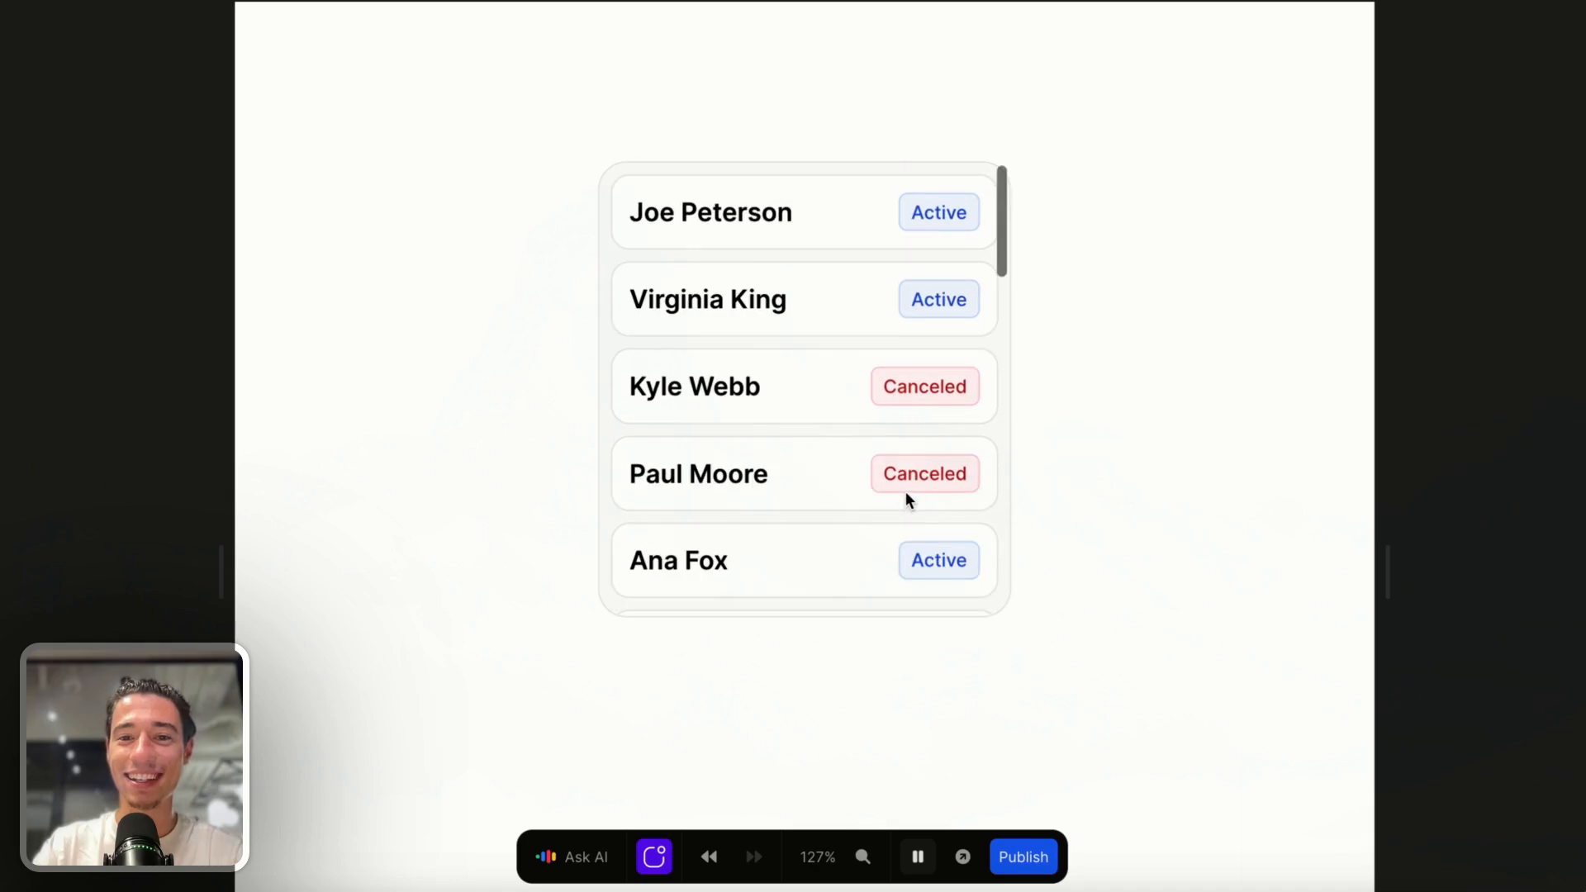
click(917, 857)
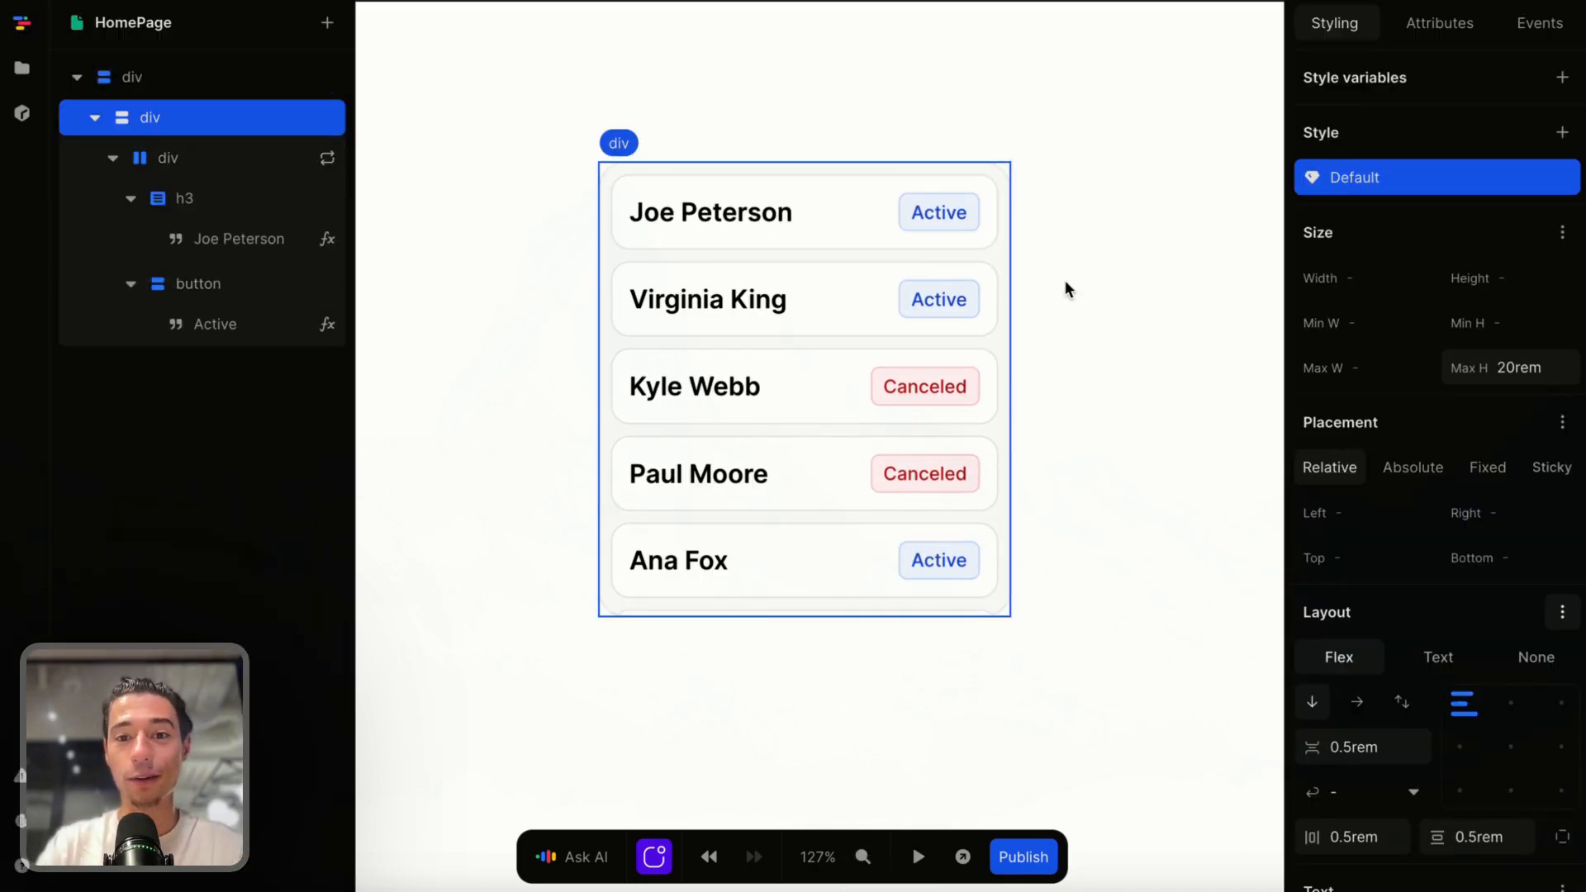
Center the outer page div's contents both vertically and horizontally.
click(1089, 324)
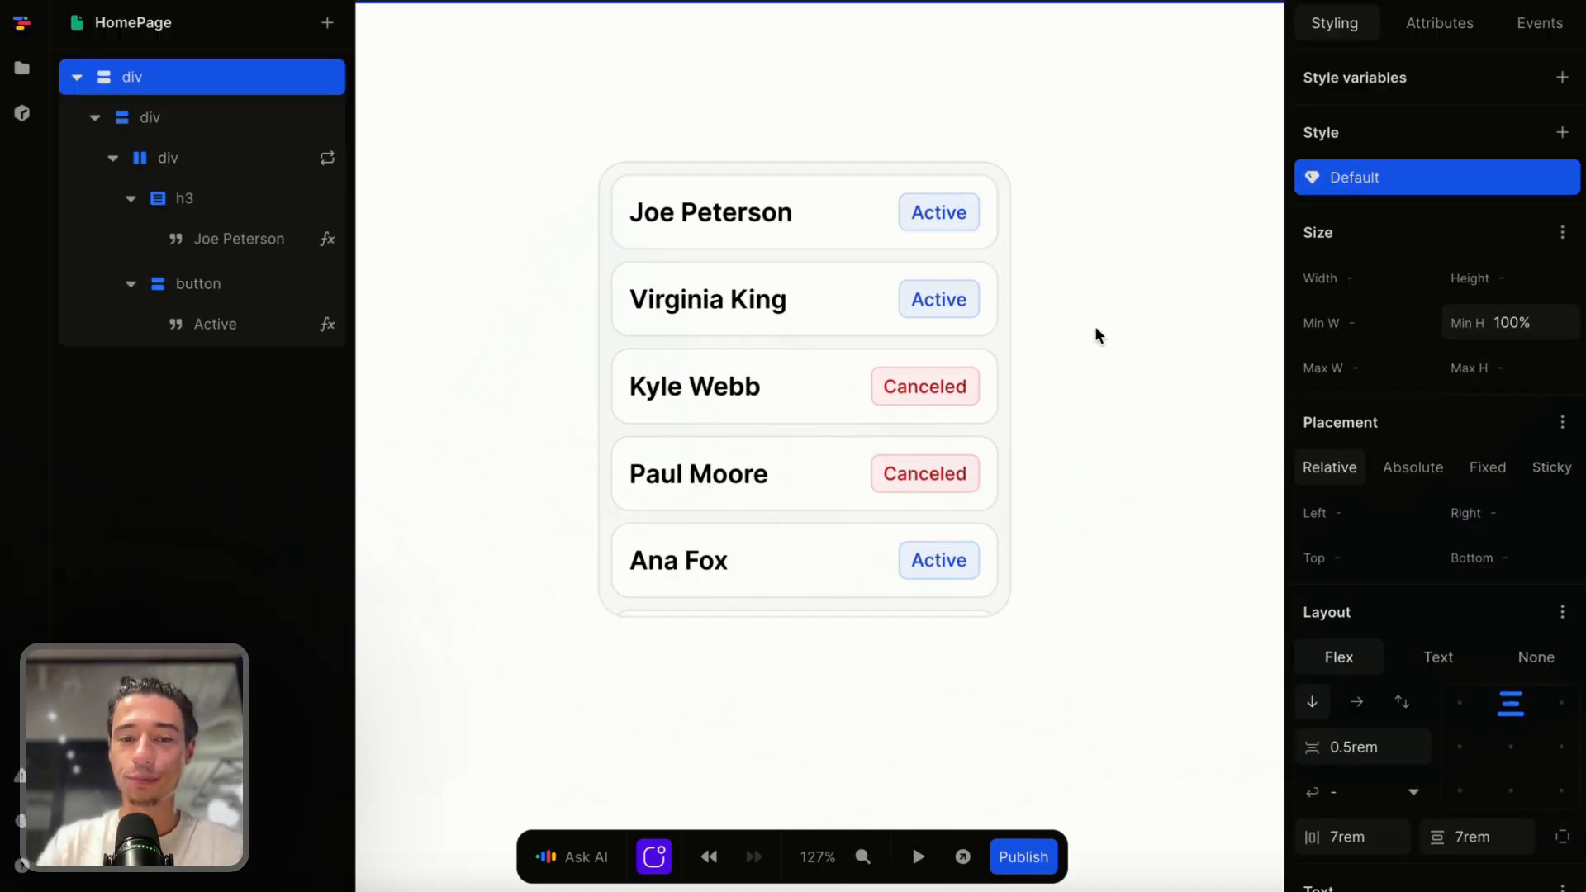
click(1000, 196)
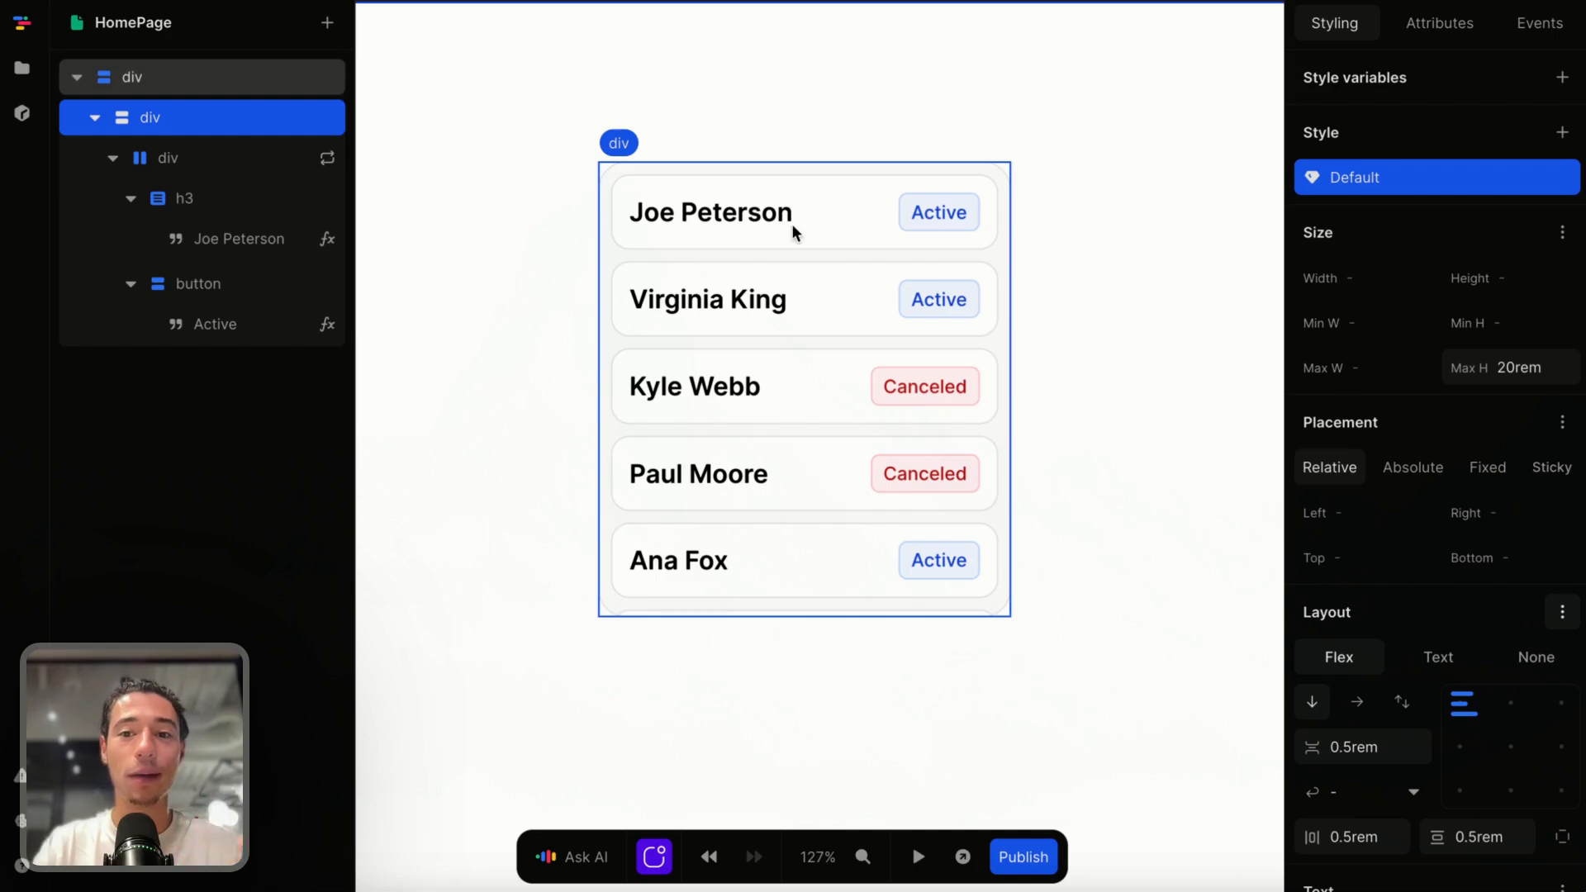
scroll(794, 250, up, 2)
scroll(795, 249, down, 5)
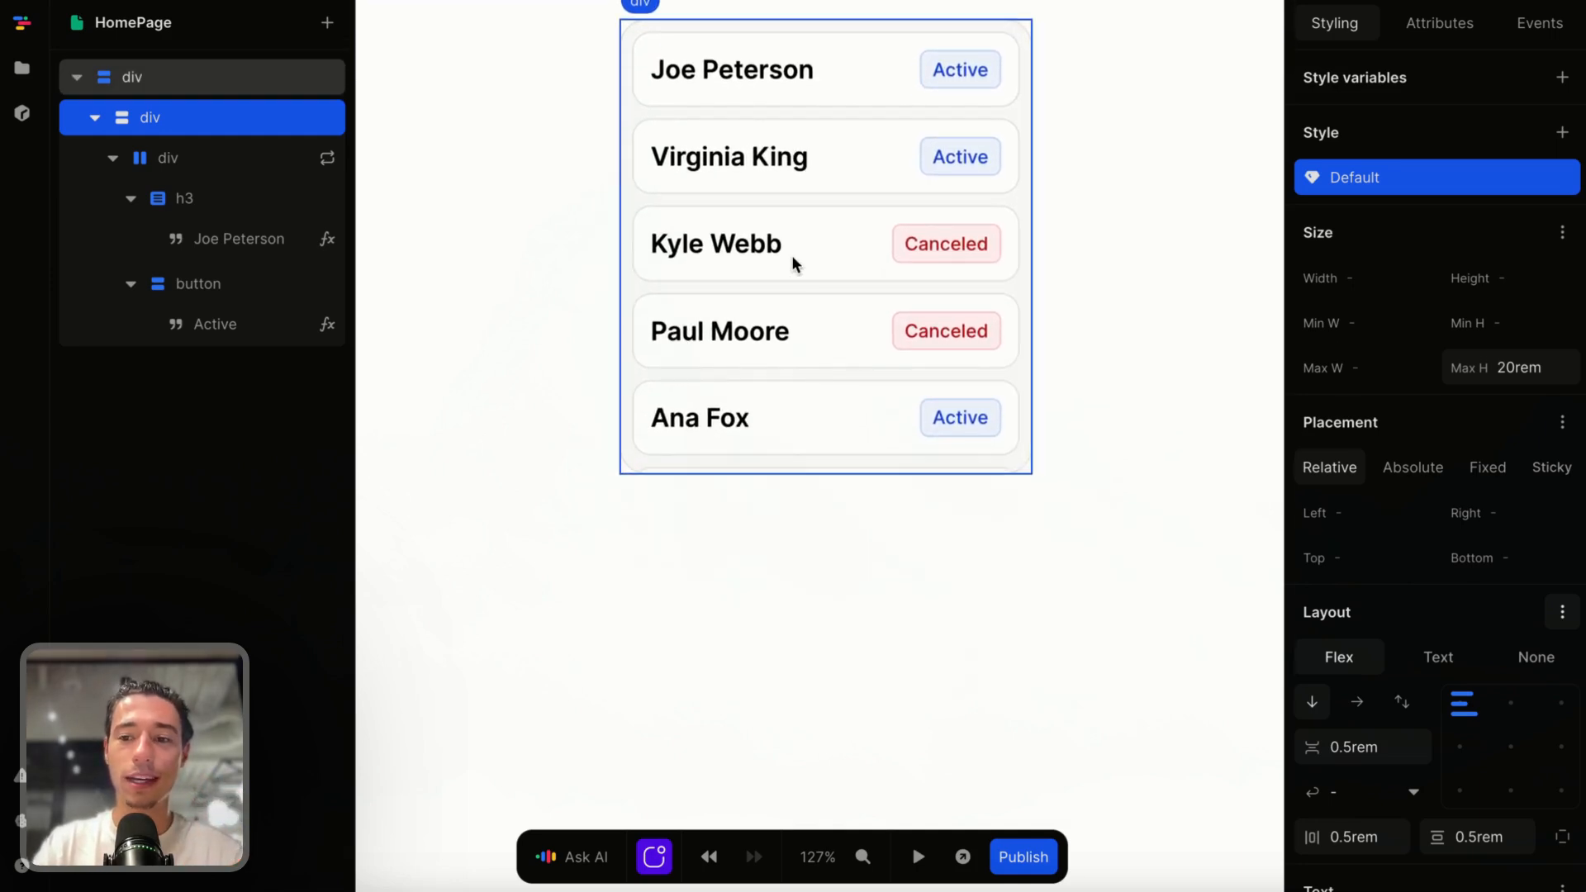
click(988, 588)
click(1512, 747)
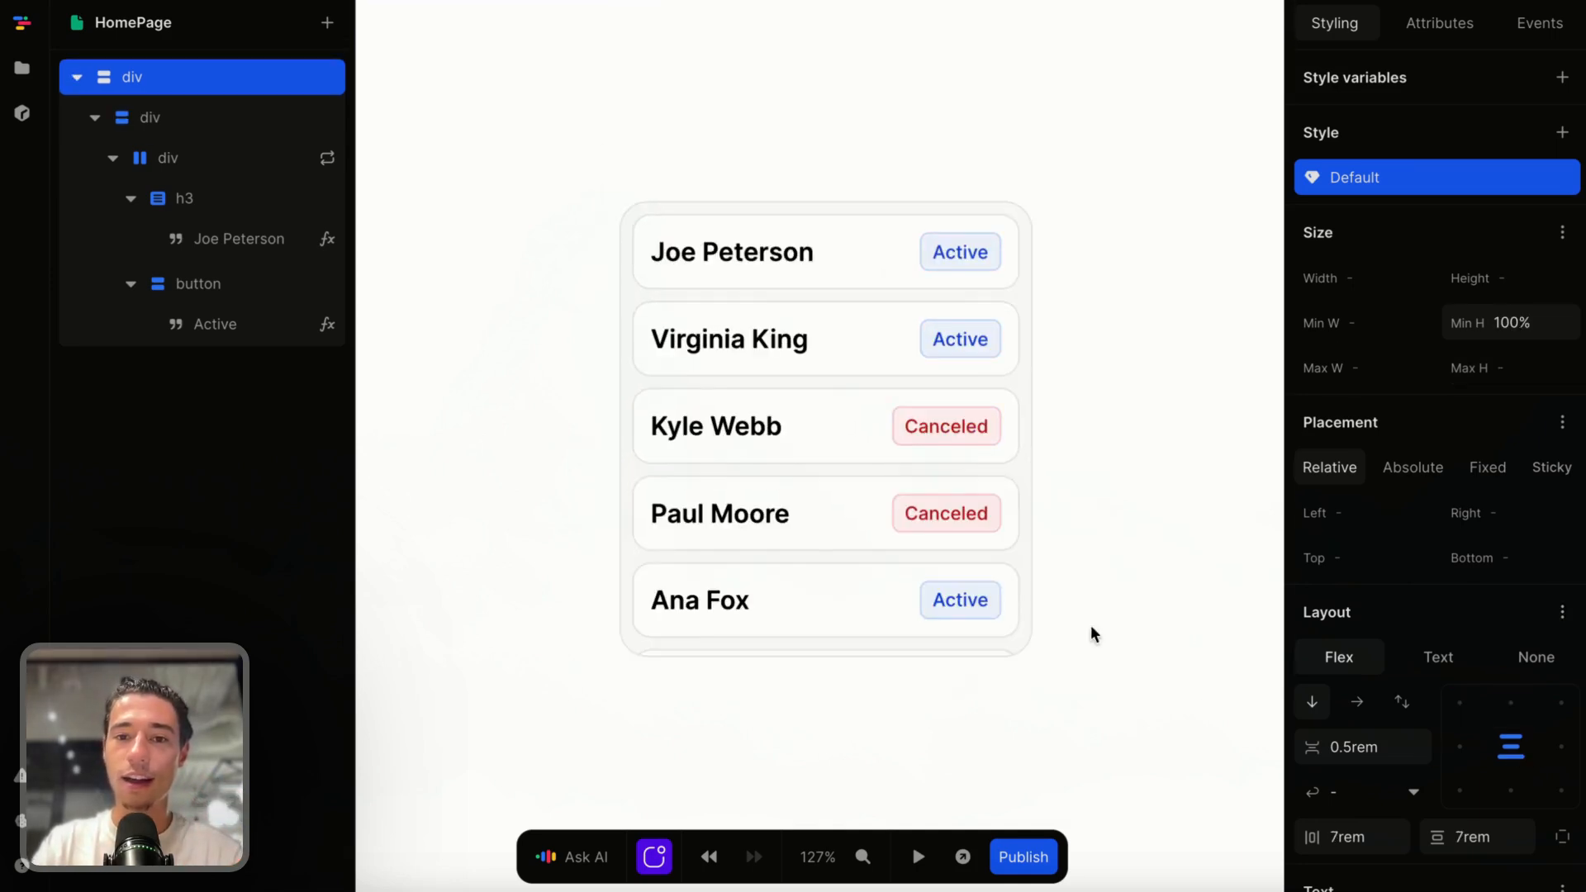
Add a button element to the outer page div and change its text to "Active".
scroll(1059, 613, down, 3)
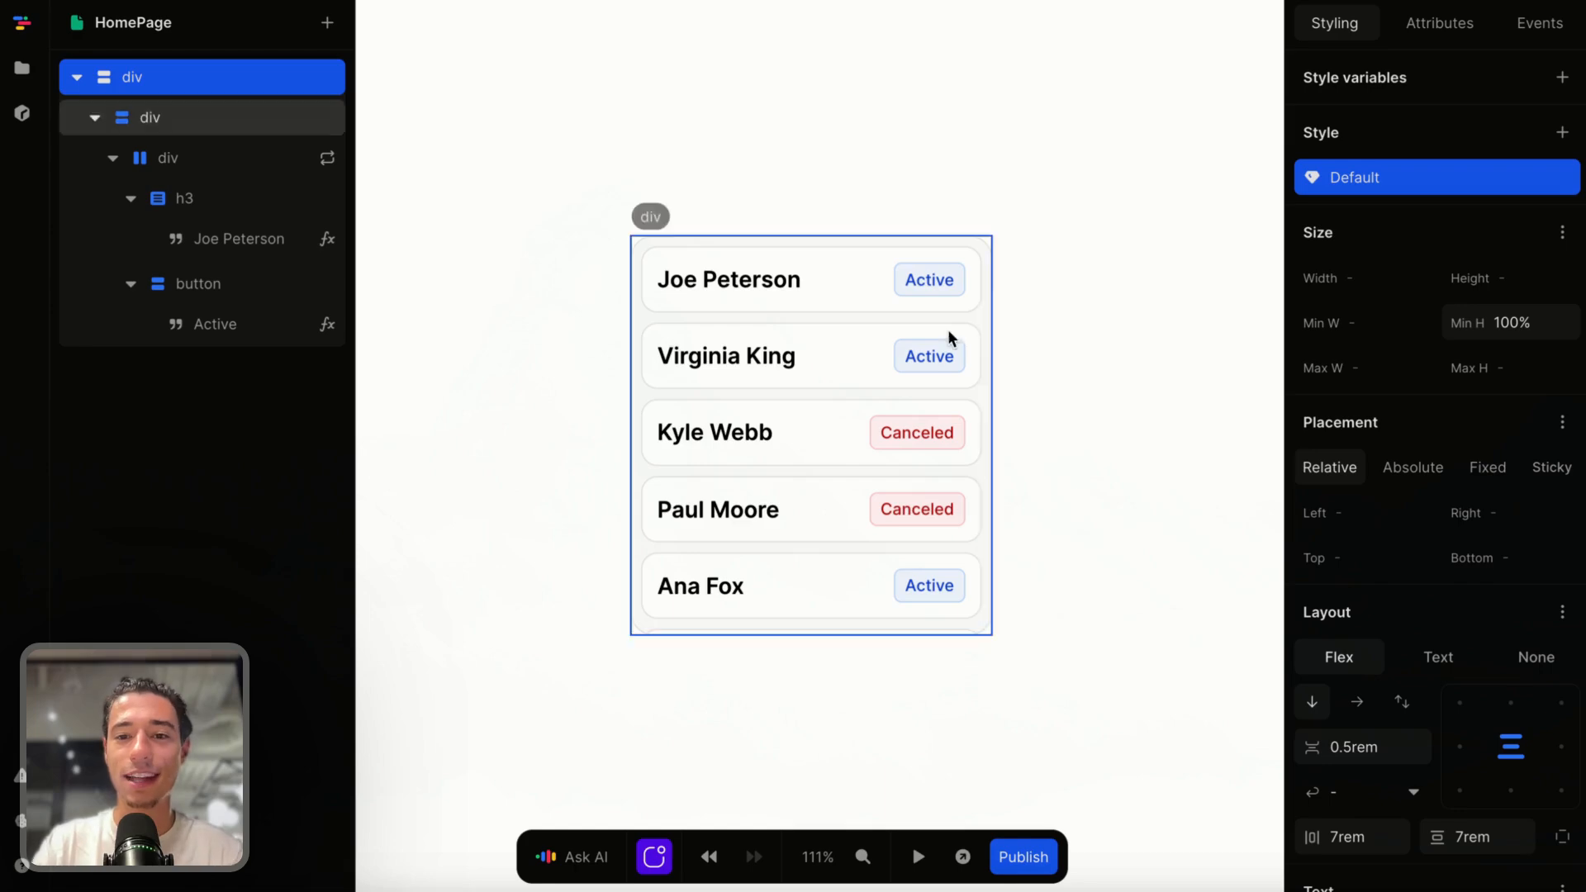
click(328, 24)
text(bu)
click(440, 308)
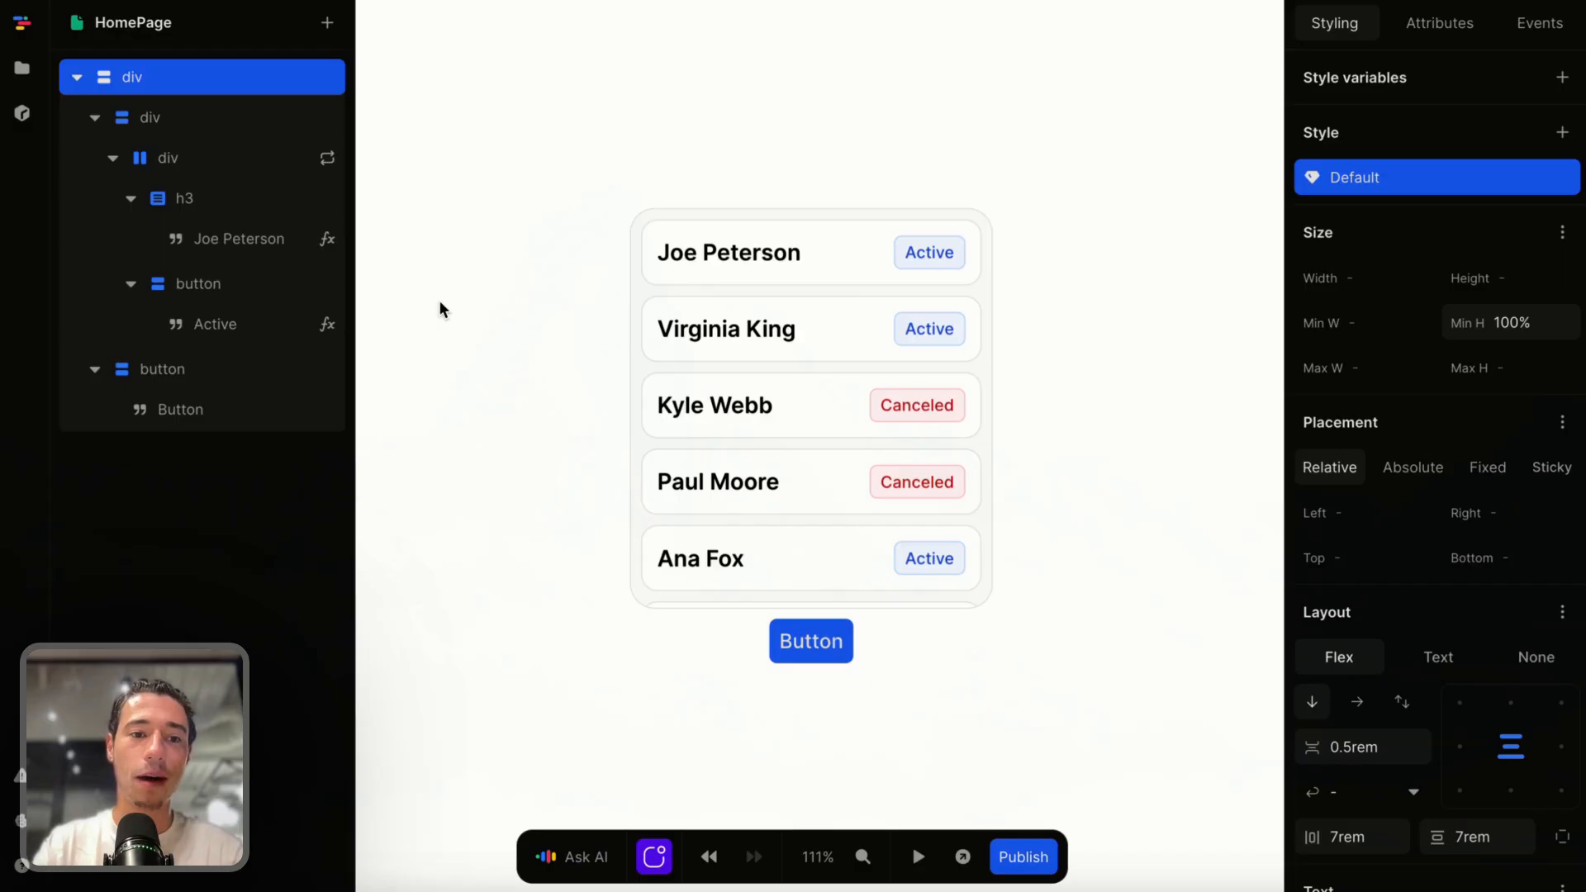
double_click(818, 651)
text(Active)
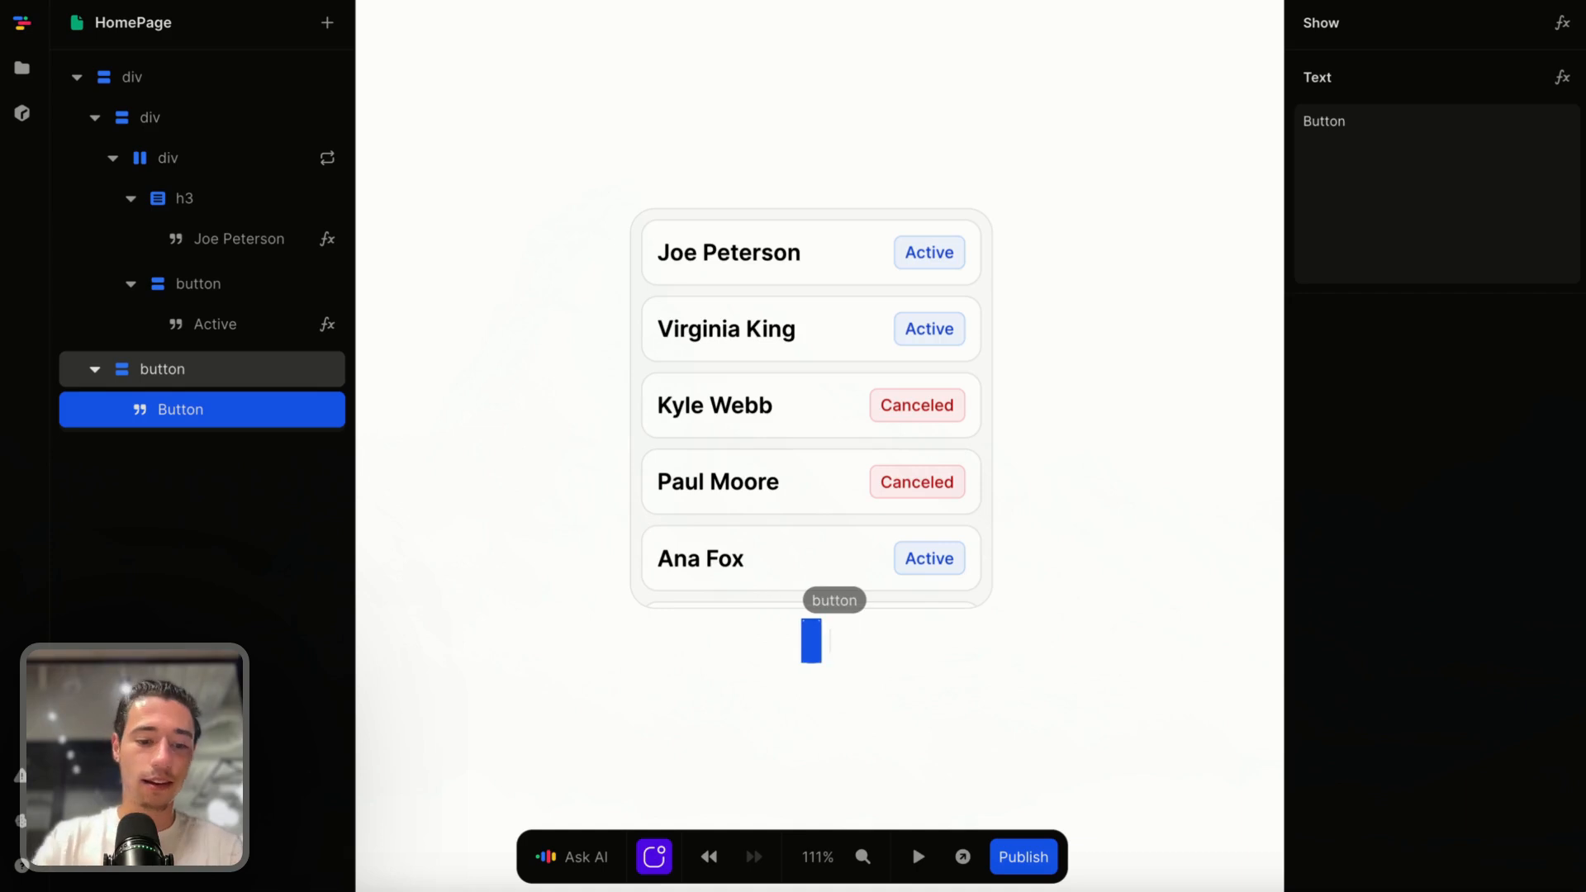
click(936, 730)
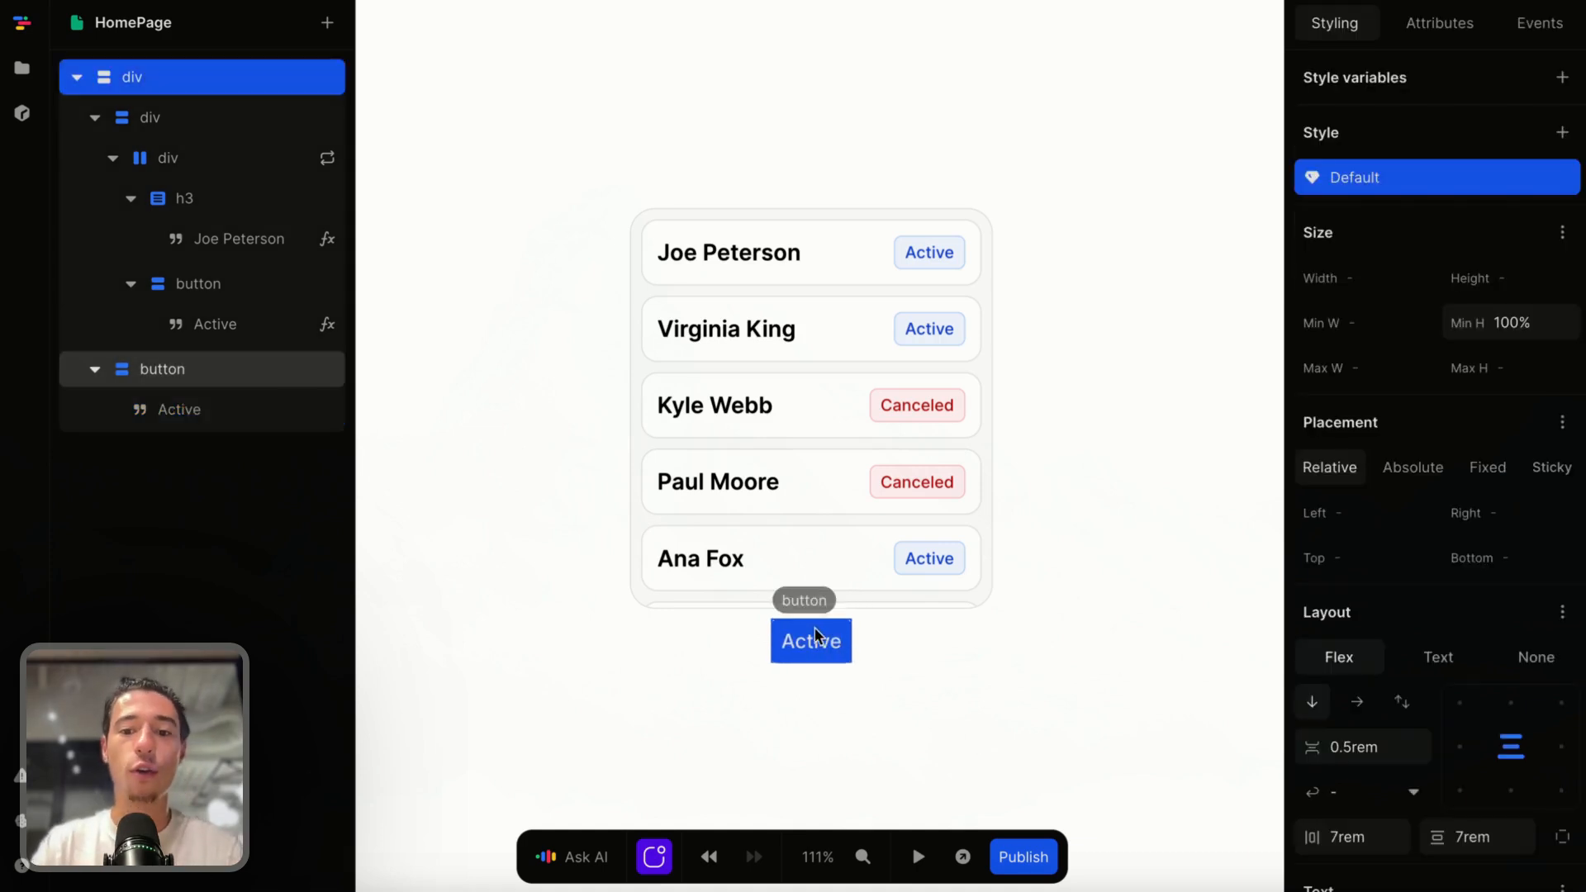
Move the new Active button above the card list, as the first child of the outer div.
click(846, 652)
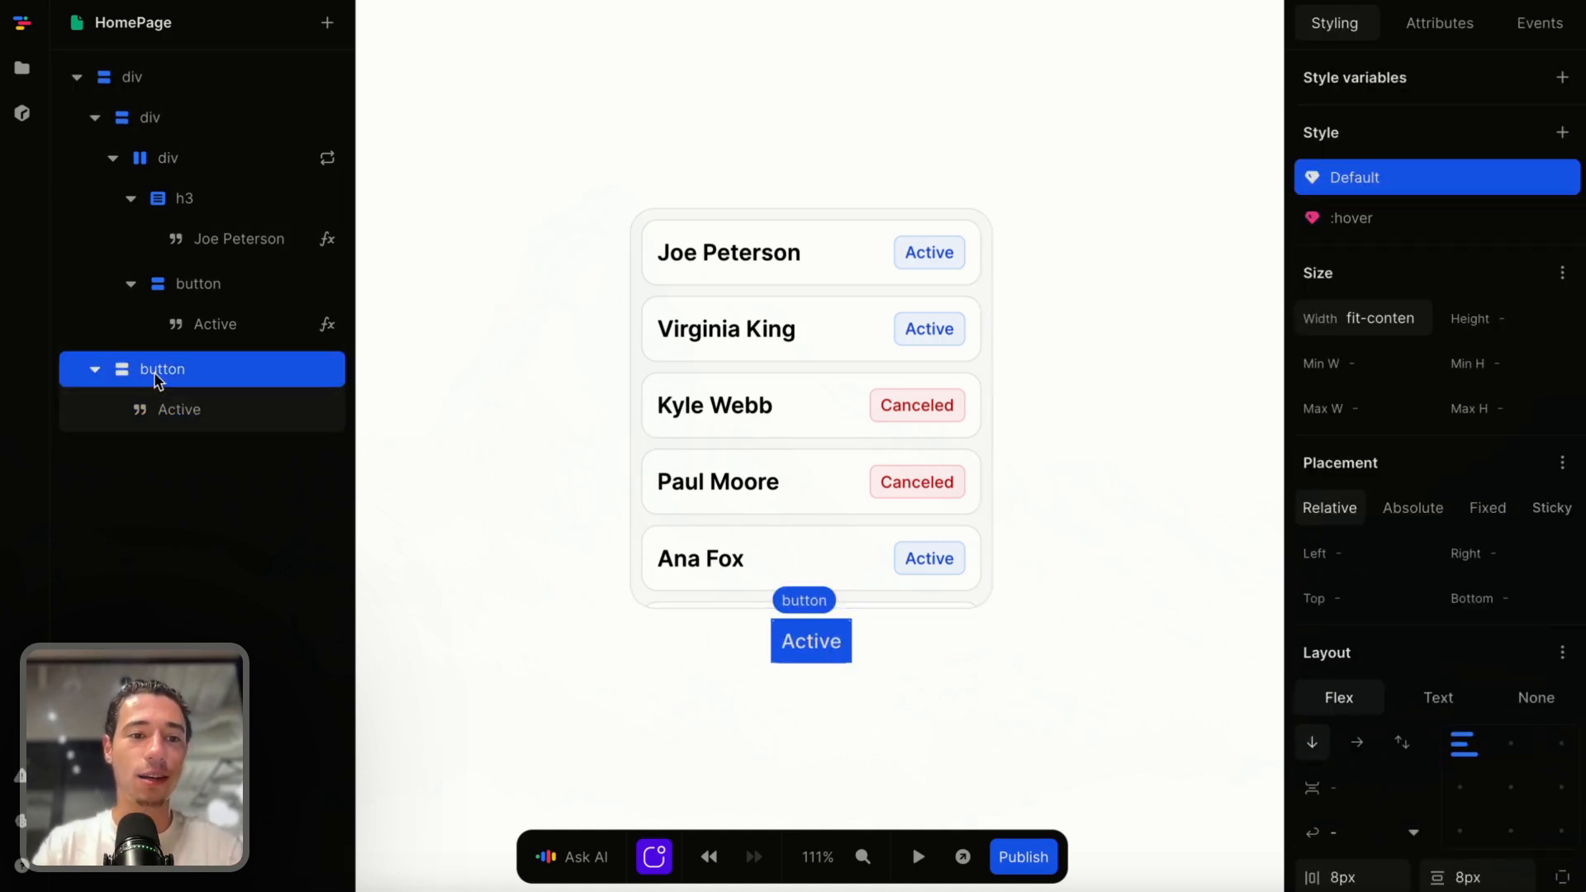
drag(154, 372, 150, 68)
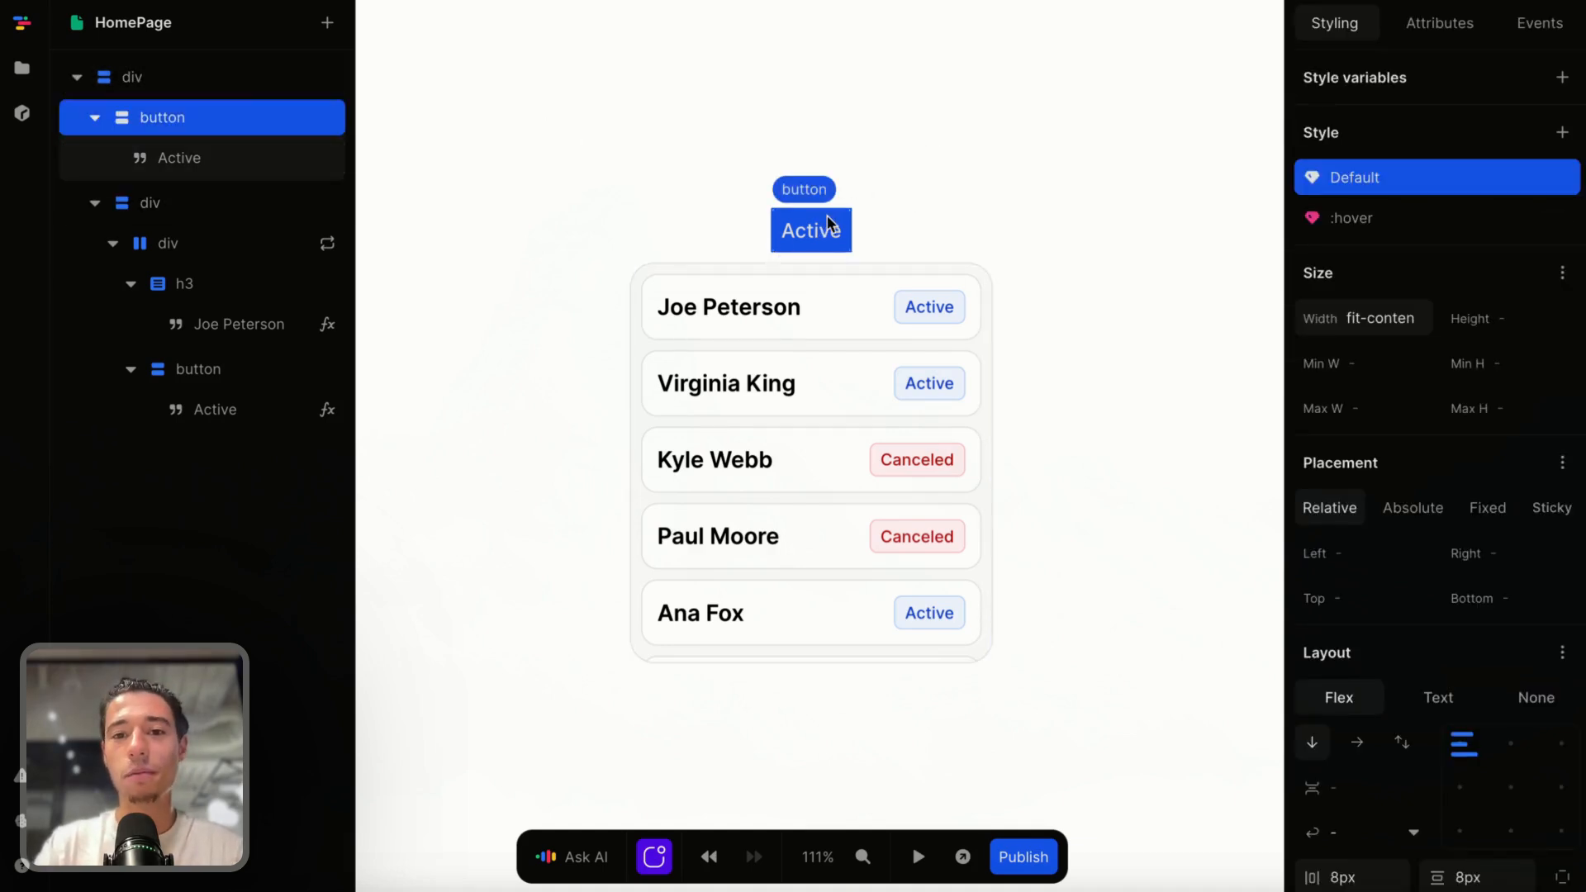
click(954, 186)
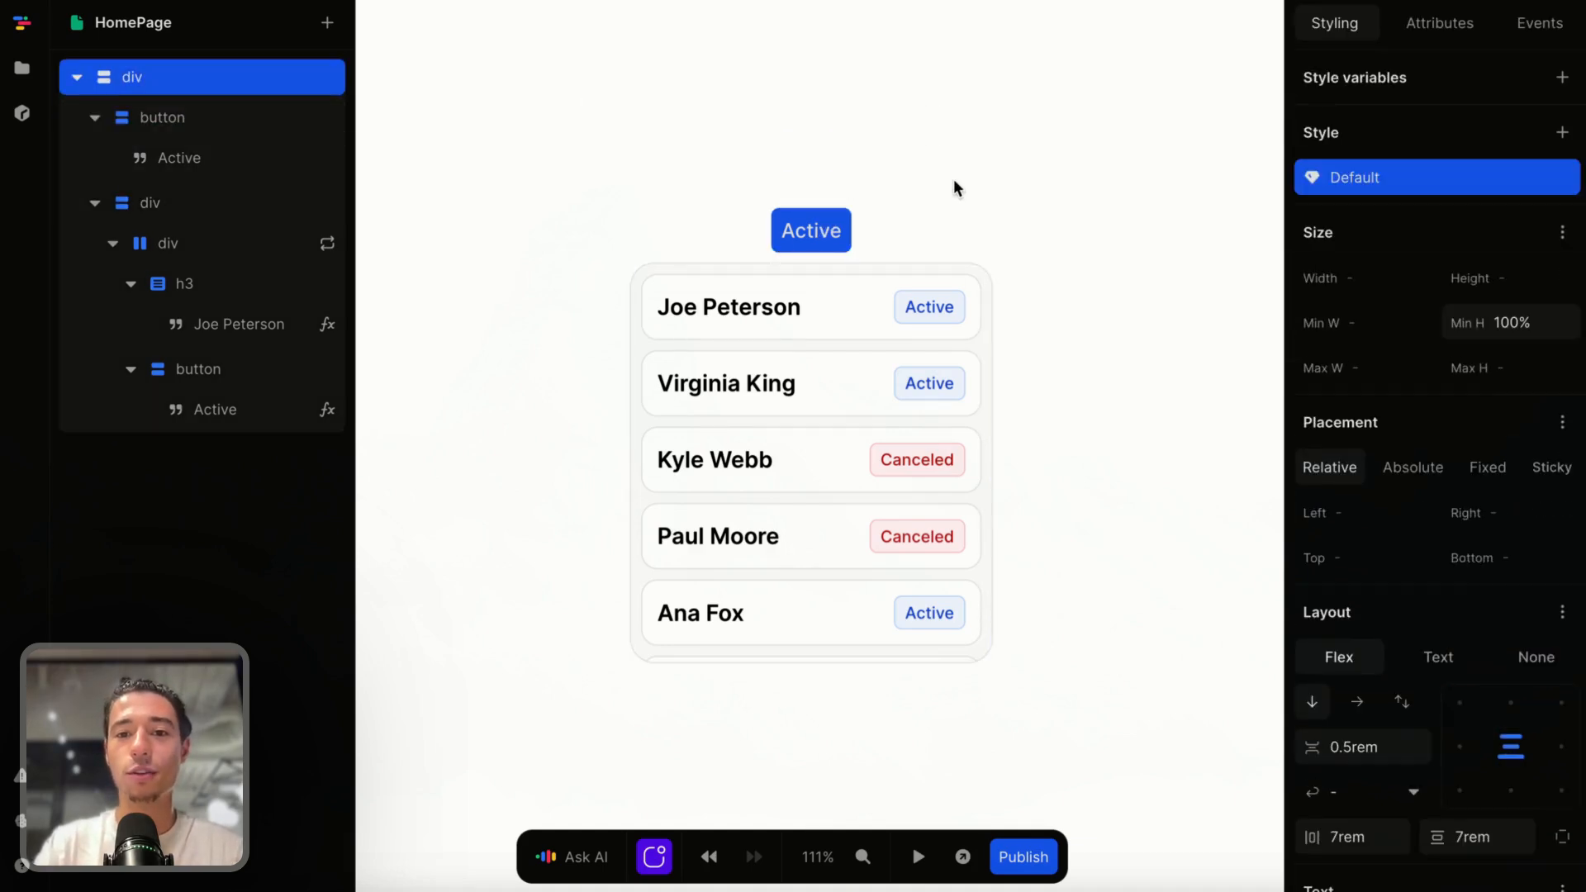
Wrap the new Active button above the card list in a div.
click(839, 239)
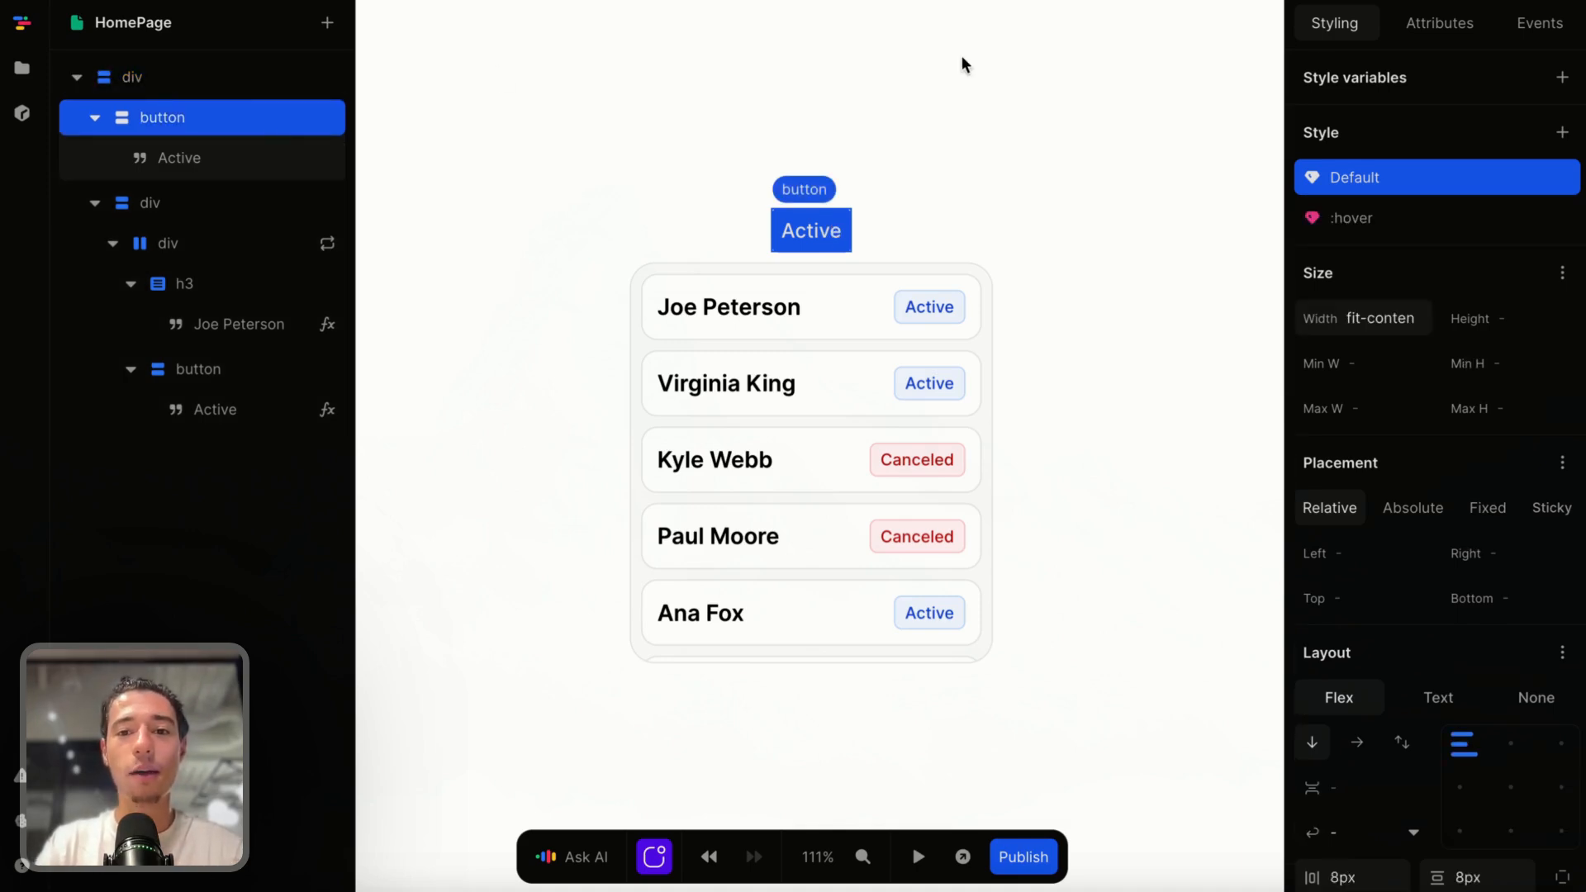
right_click(196, 118)
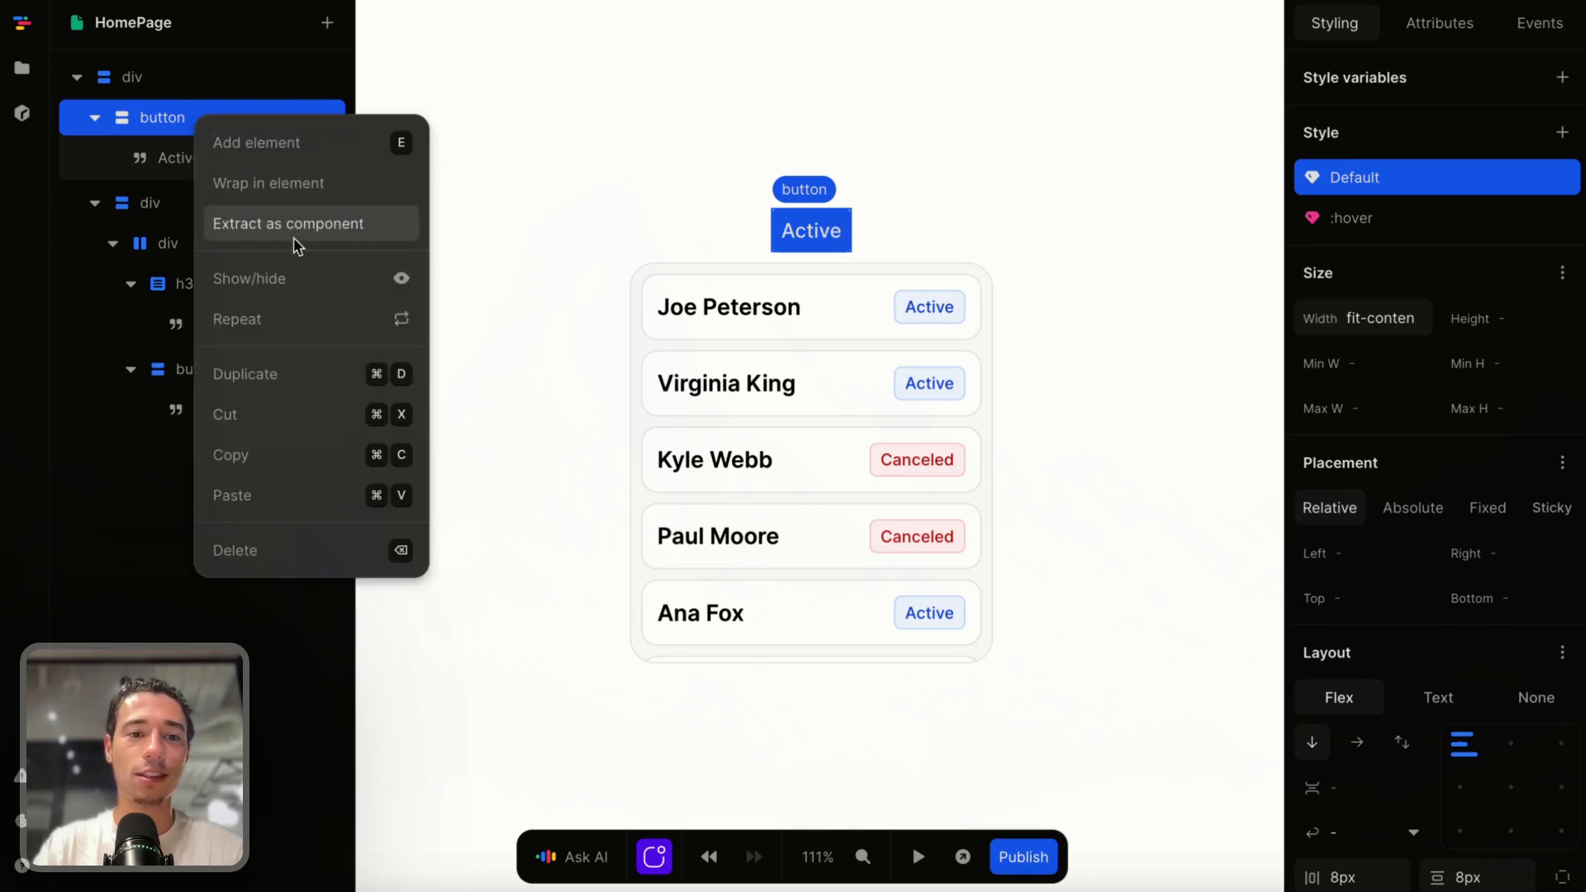
click(283, 192)
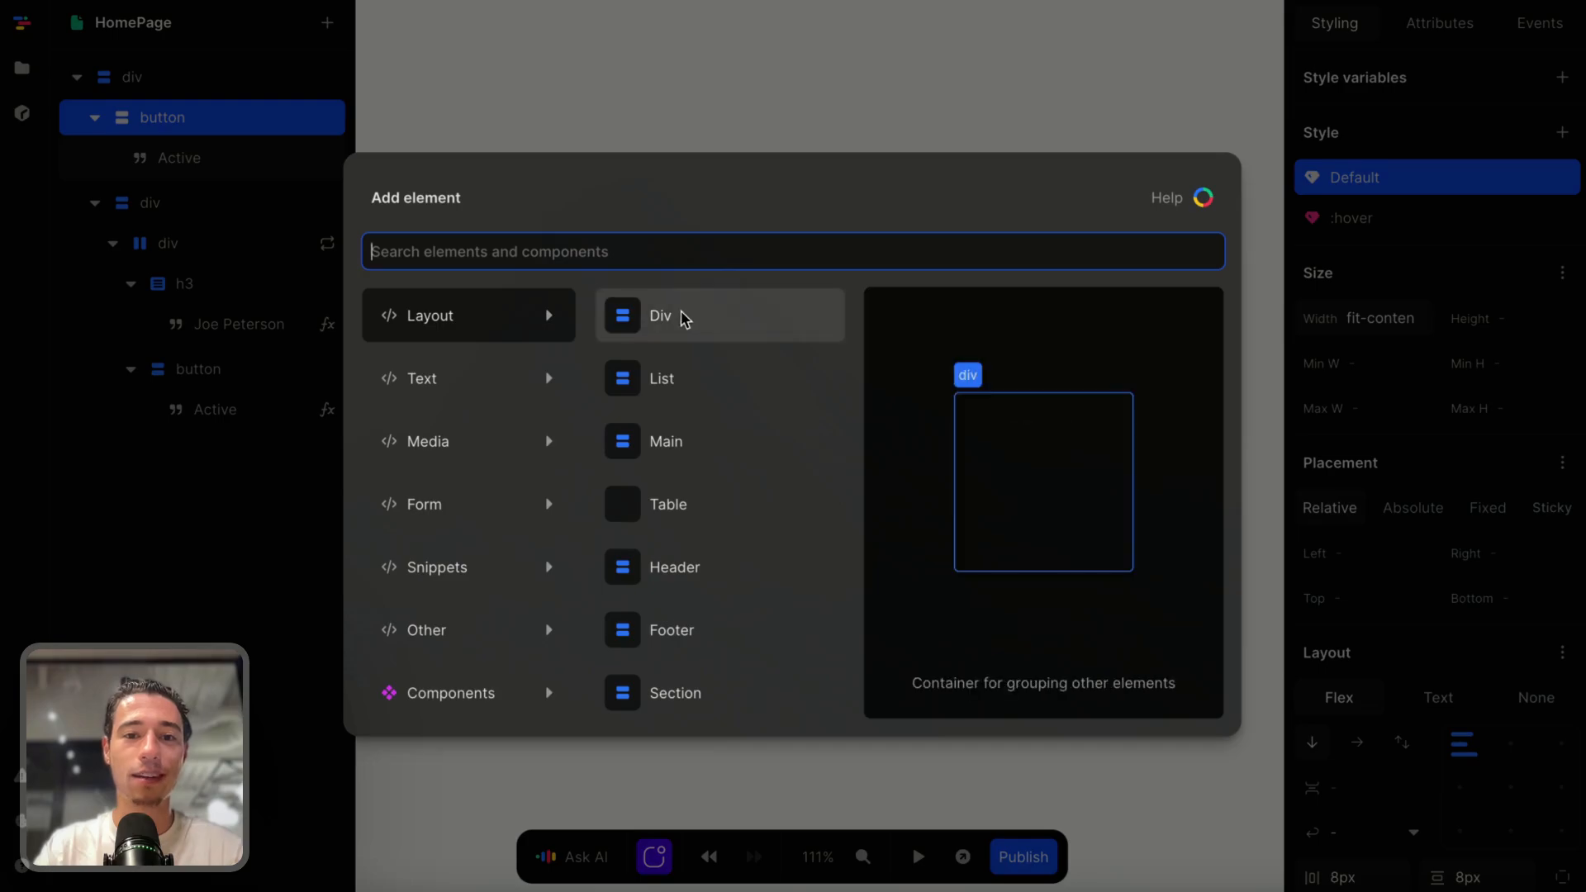
click(684, 315)
Delete the :hover style from the Active button above the card list.
click(230, 158)
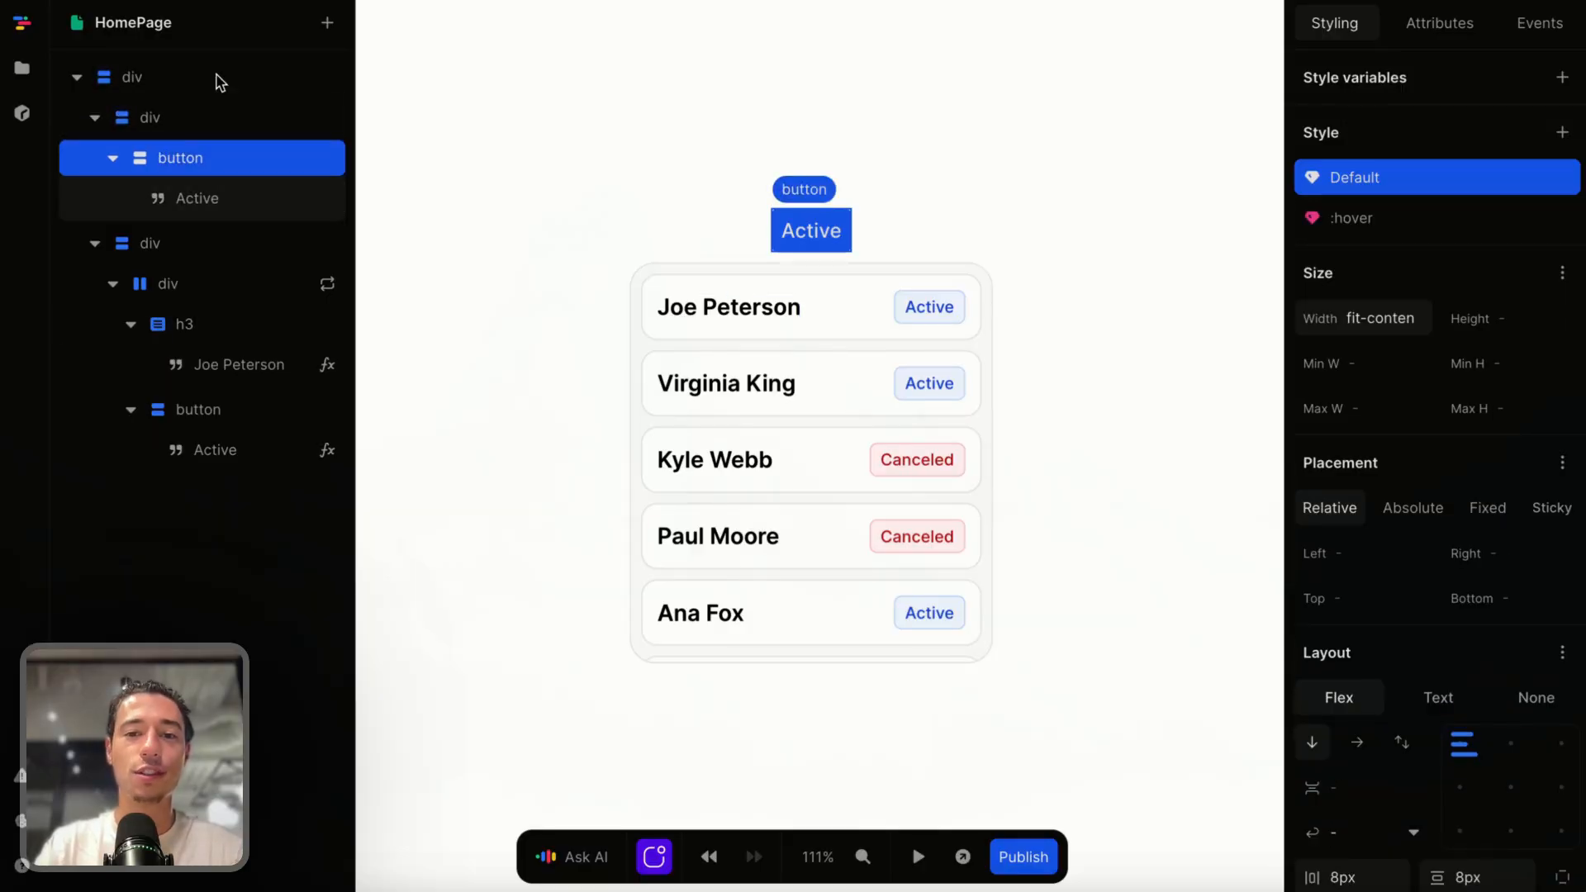
click(1504, 219)
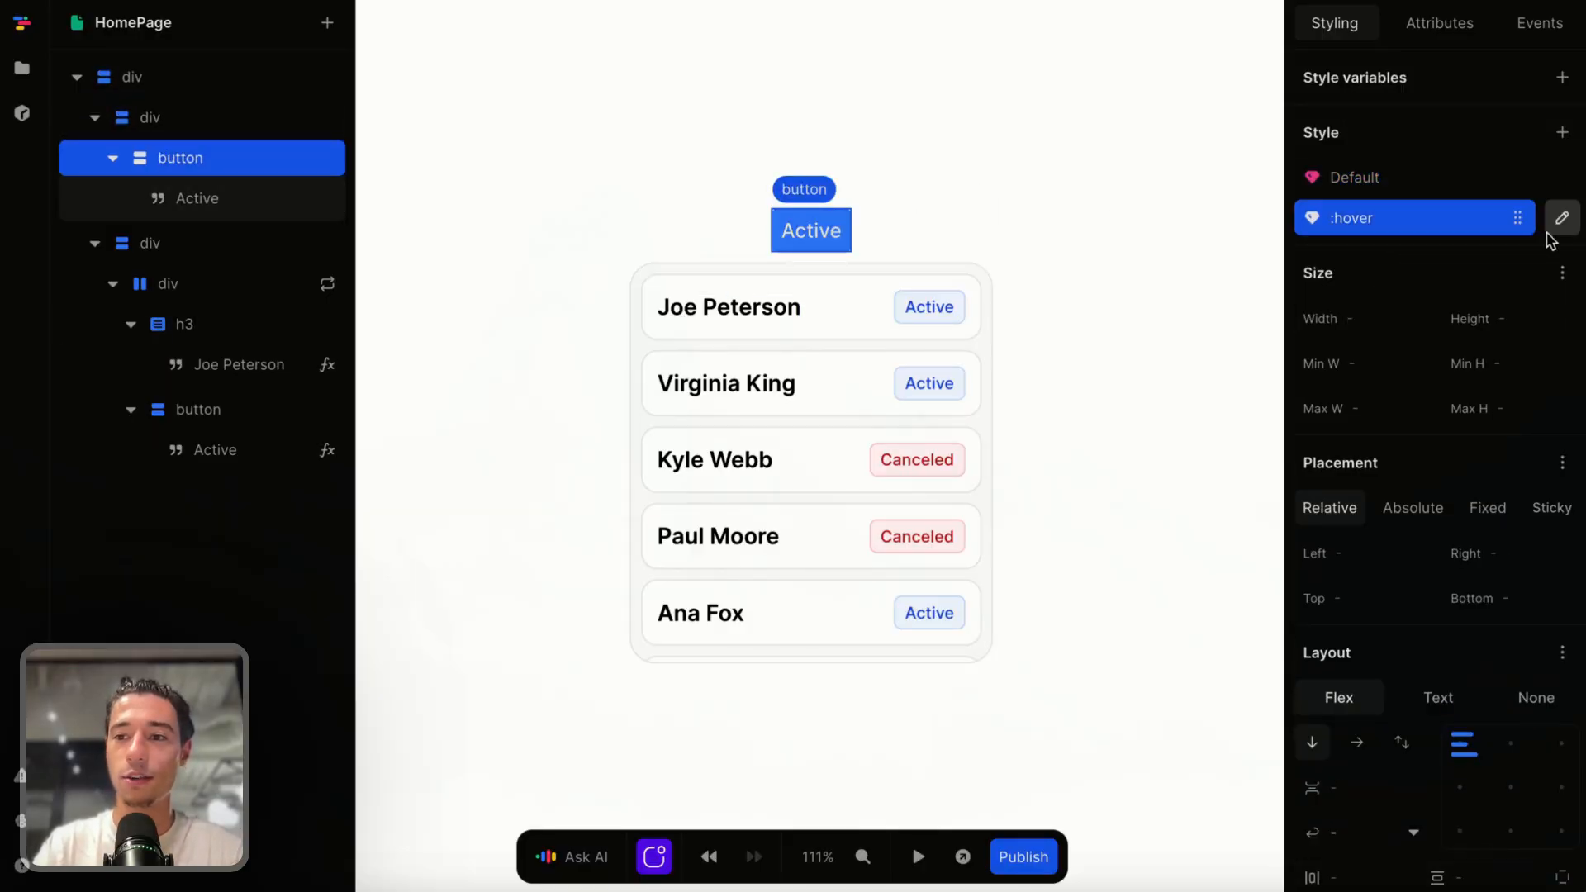
click(1563, 219)
click(1330, 585)
scroll(1399, 453, down, 5)
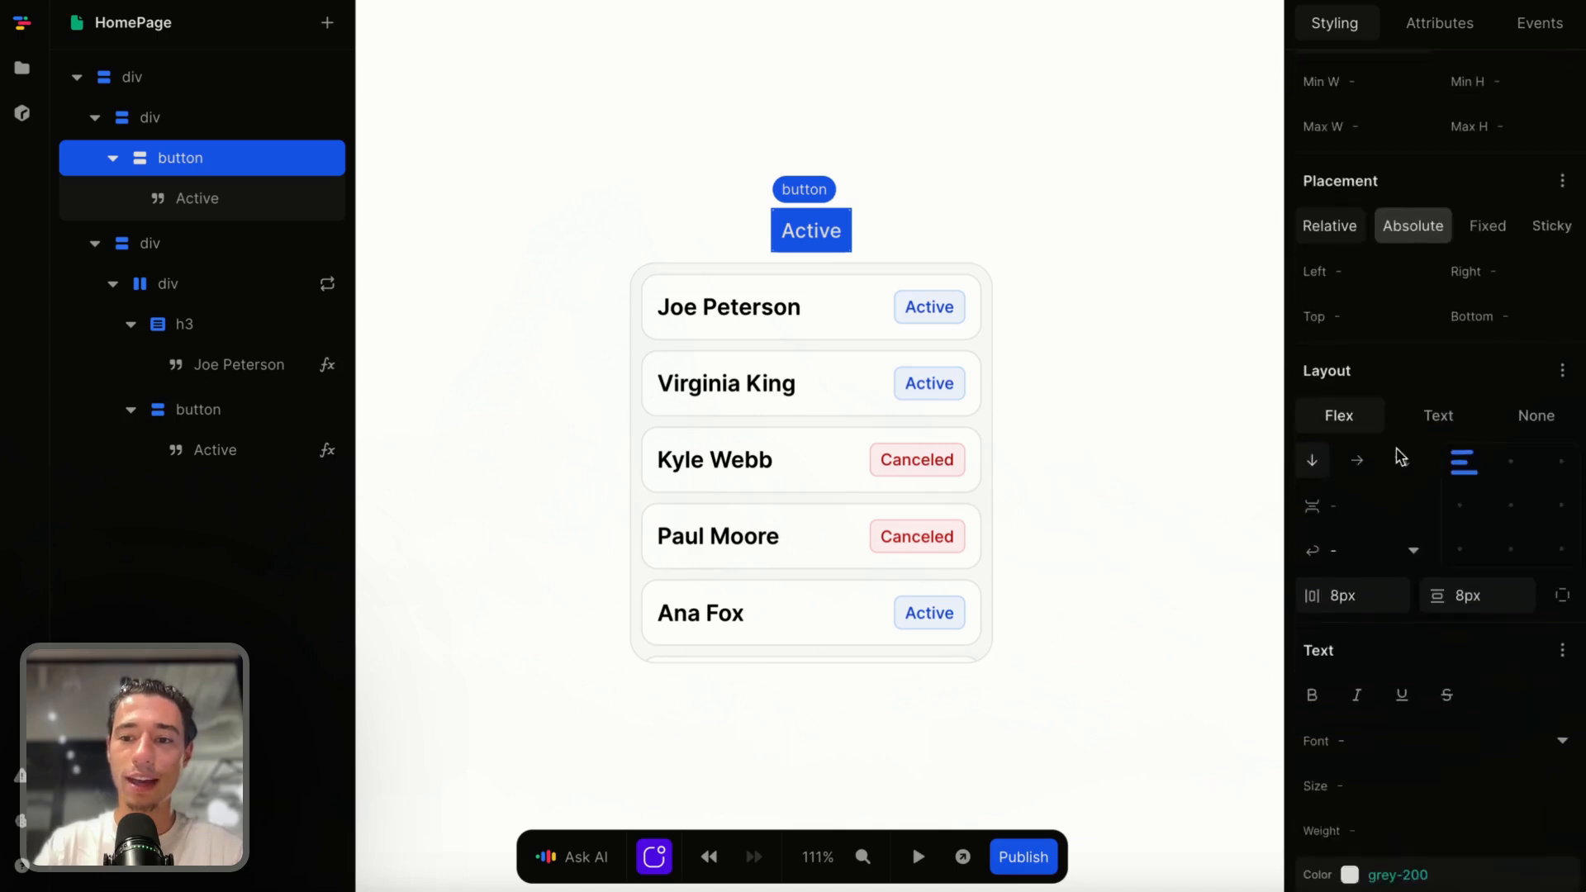
Set the background of the Active button above the card list to grey-50 and its text color to grey-700.
scroll(1410, 475, down, 3)
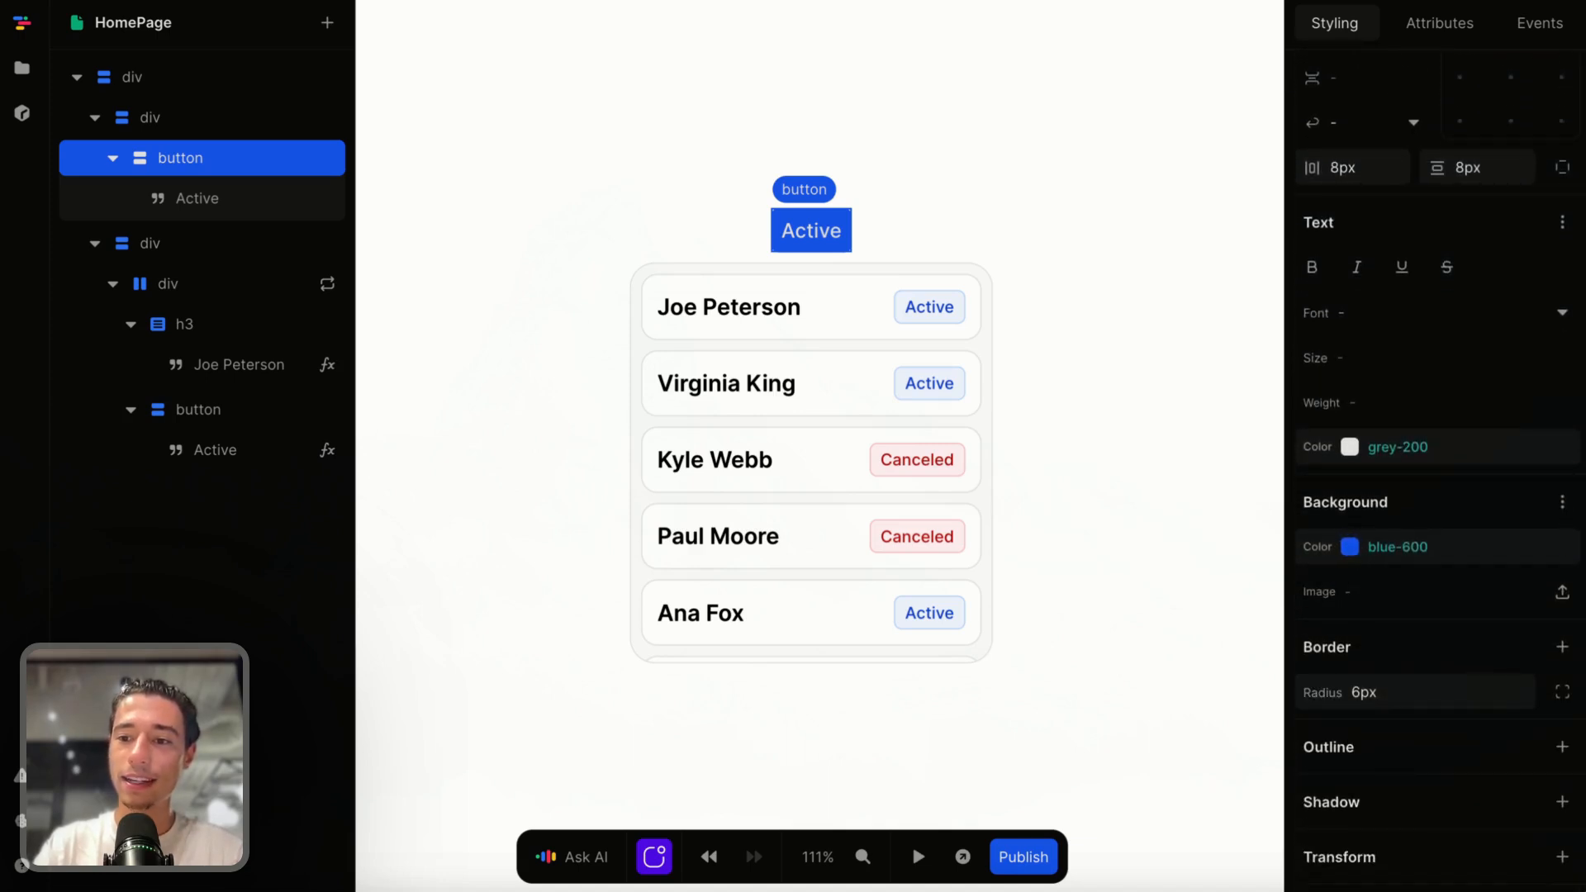
click(1558, 547)
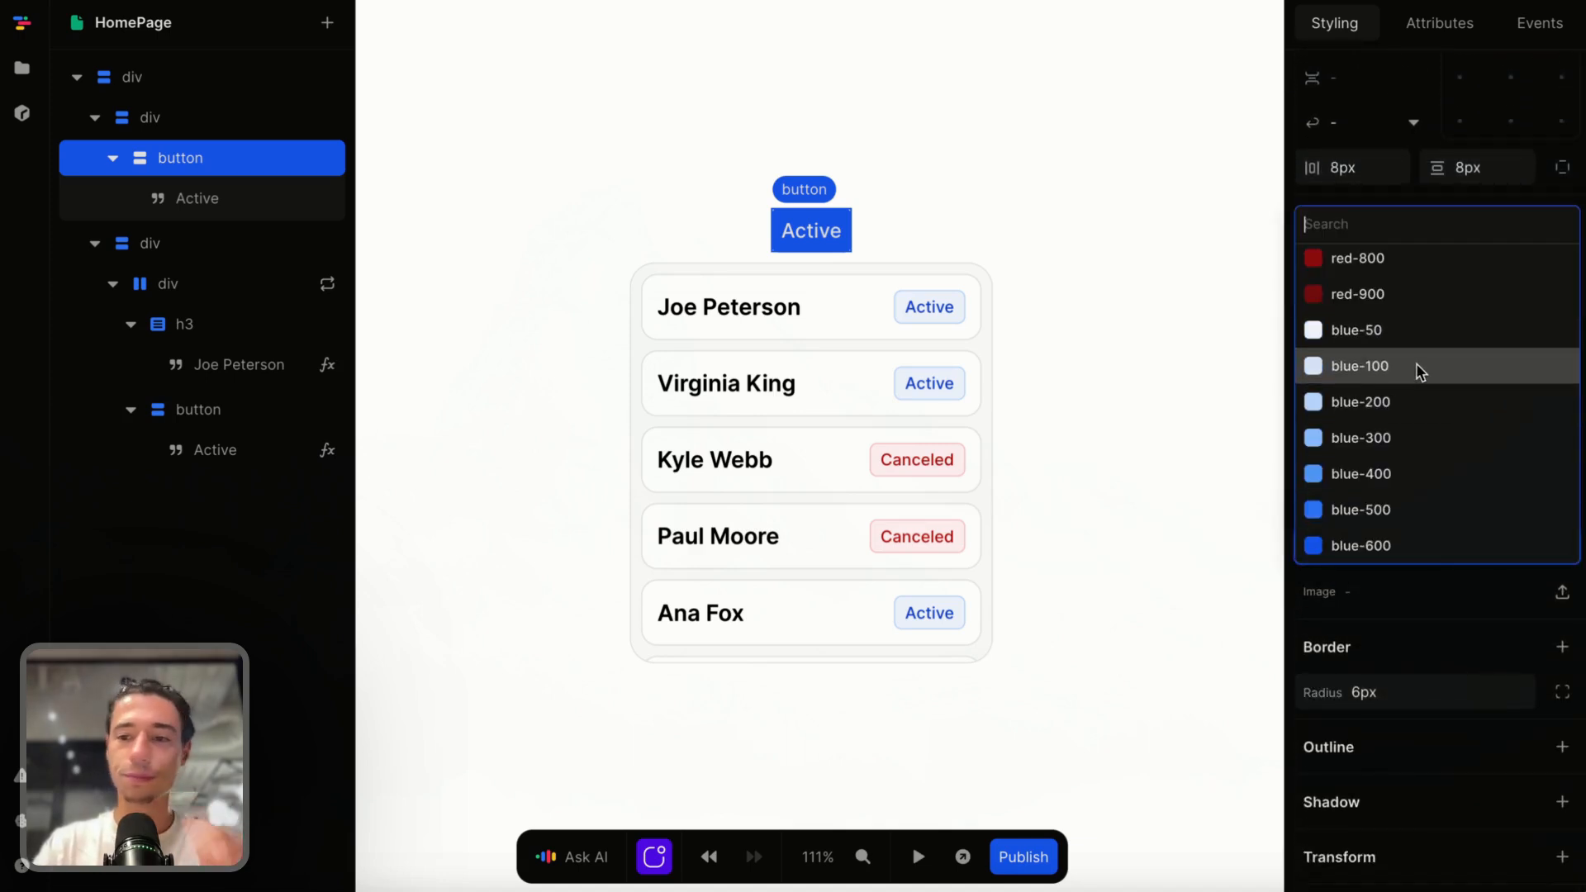
scroll(1415, 370, up, 10)
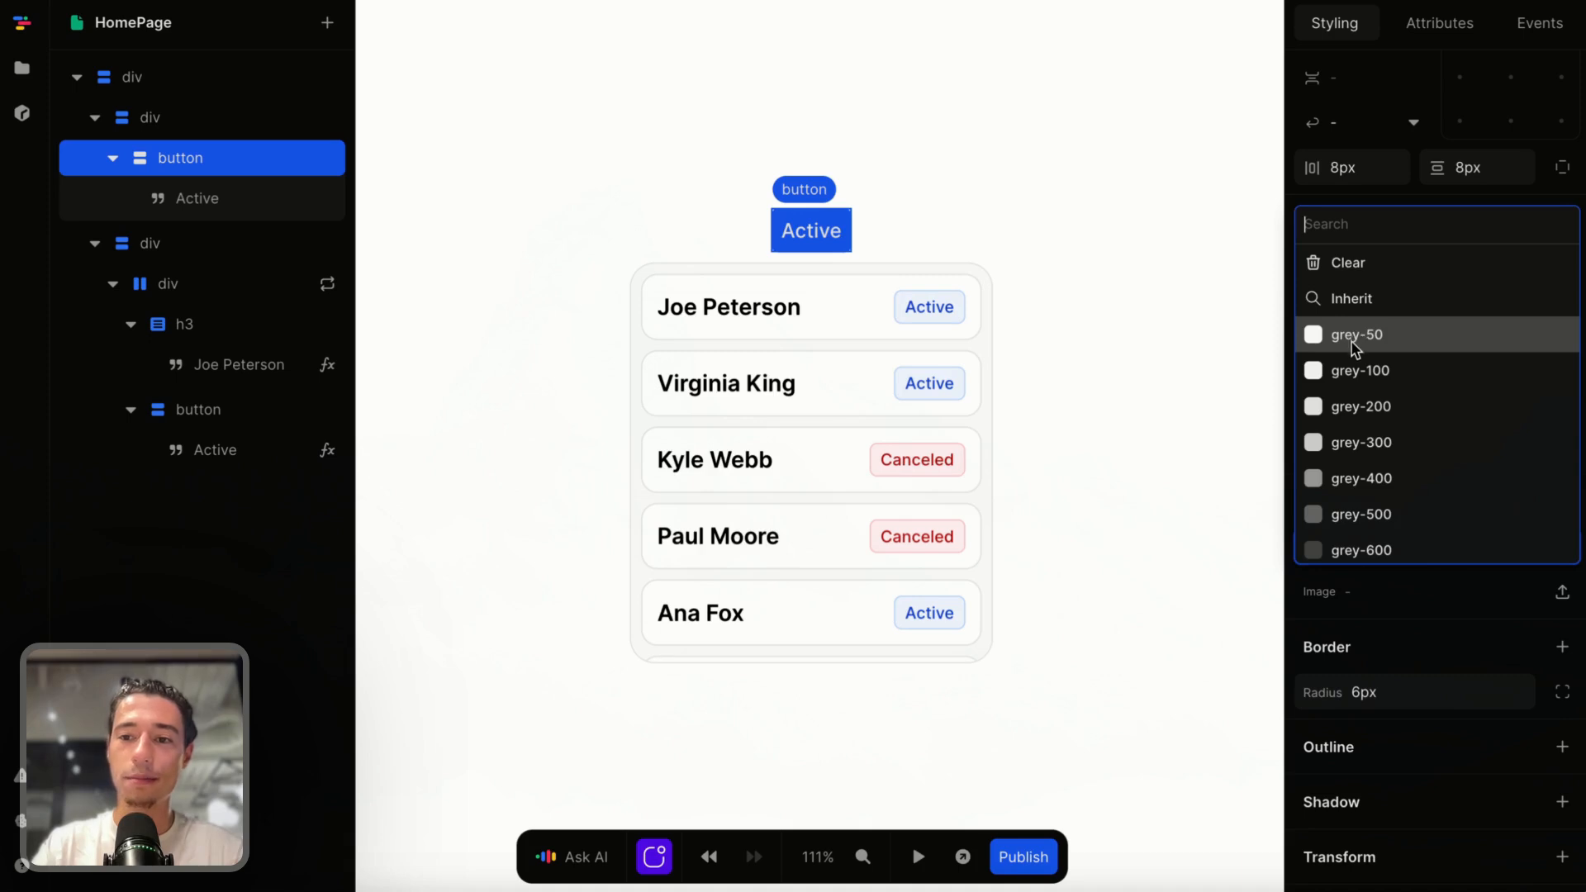
click(1355, 335)
scroll(1408, 380, down, 2)
click(1558, 356)
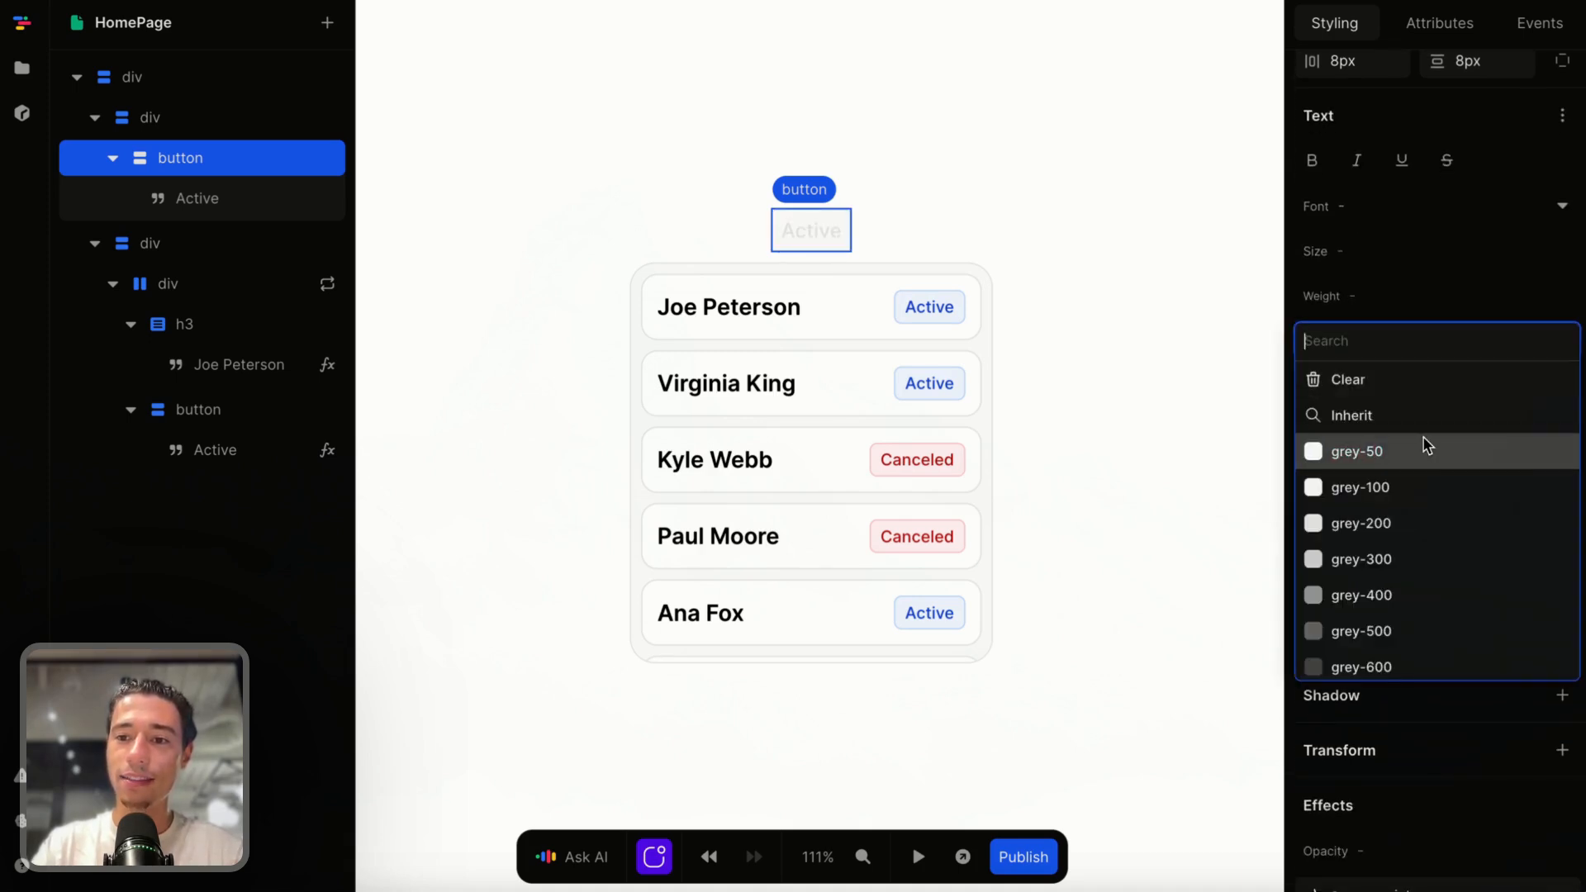
scroll(1427, 449, down, 3)
click(1388, 553)
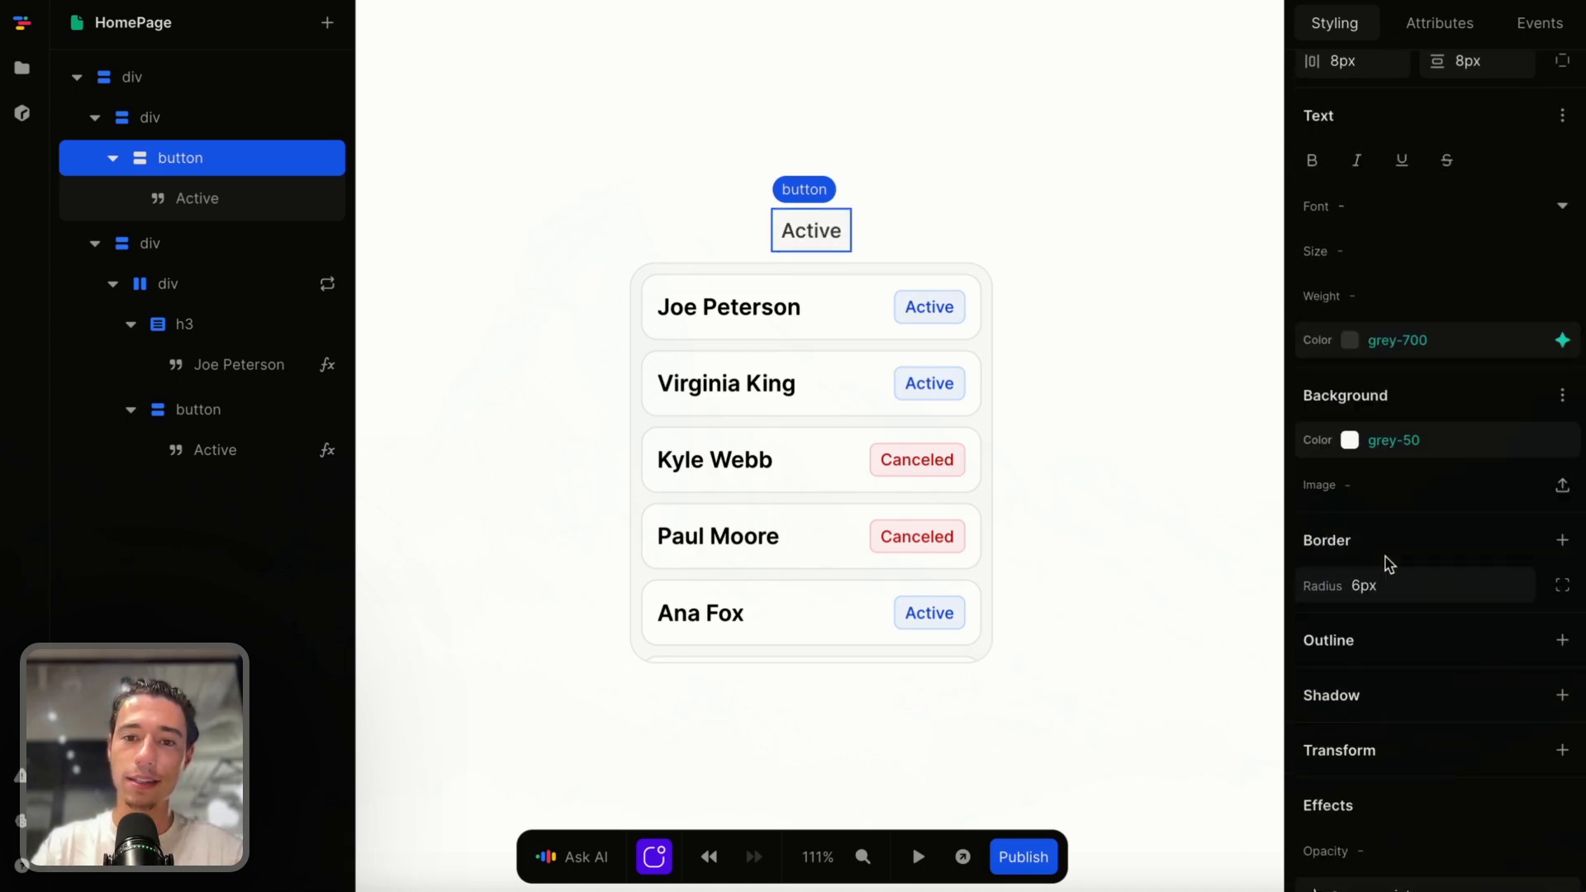
Add a 1px solid grey-200 border to all sides of the Active button above the card list.
scroll(1424, 465, down, 3)
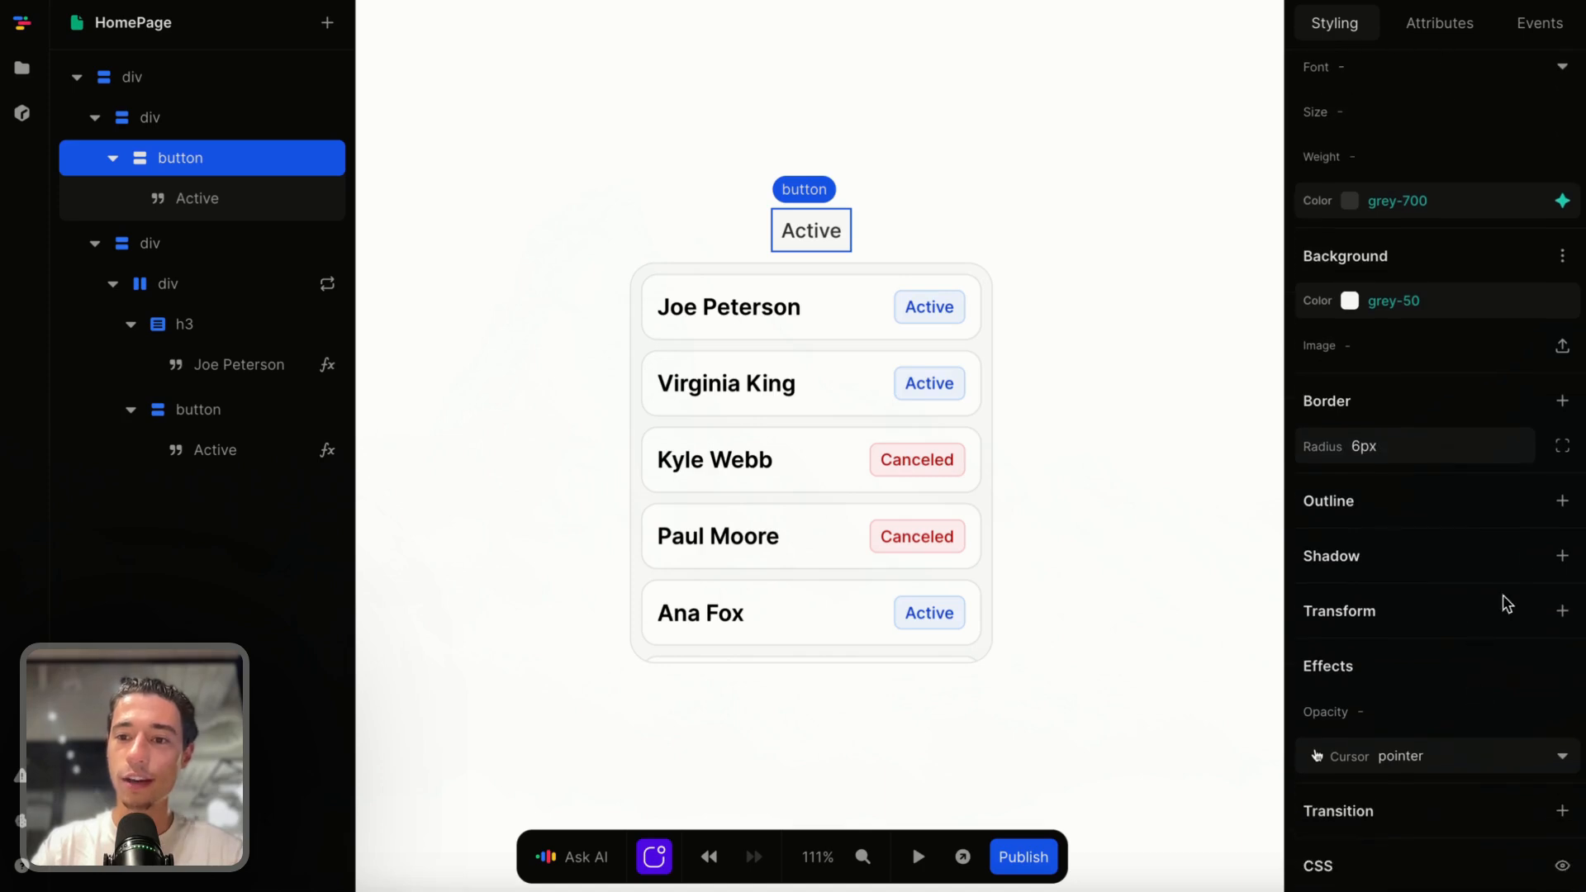
click(1561, 401)
click(1133, 449)
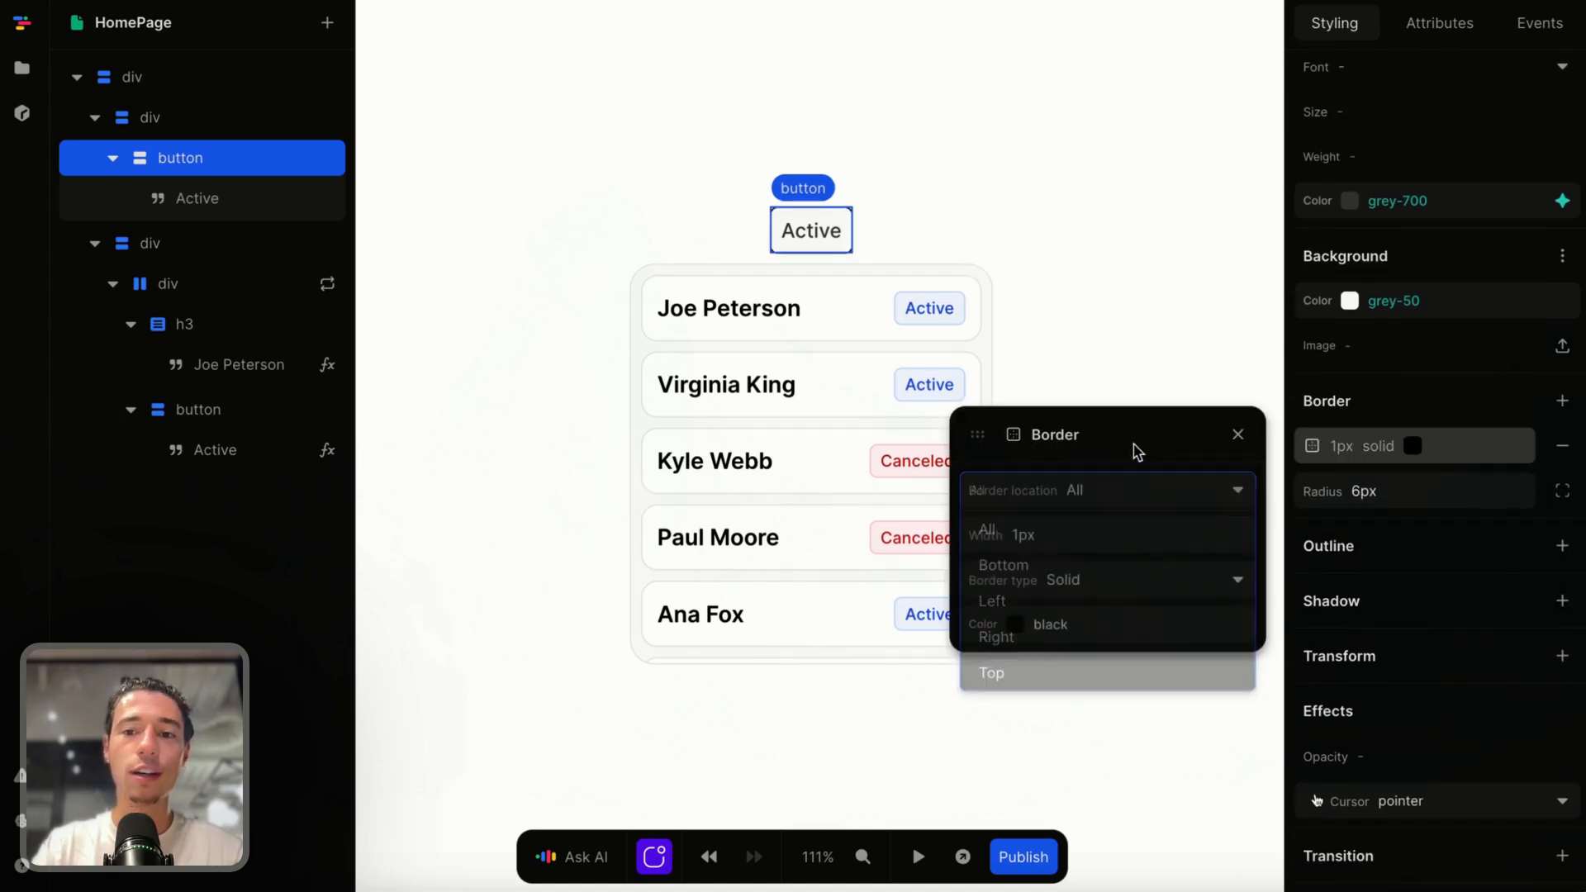
click(1206, 625)
click(1083, 488)
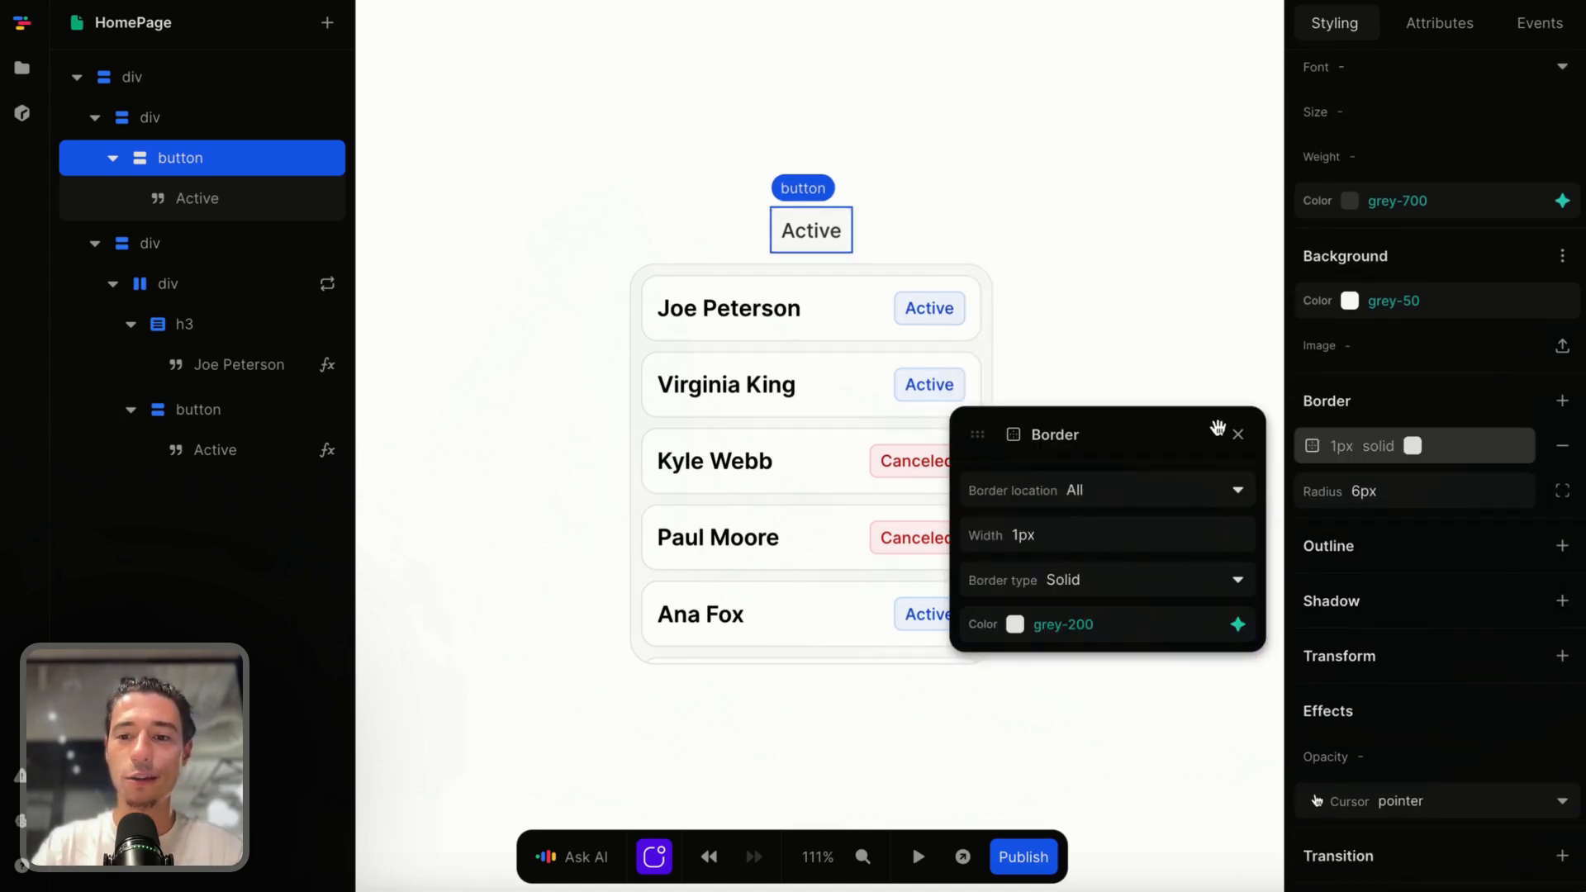
click(1238, 434)
Set the Active button's padding to 0.5rem horizontally and 0.3rem vertically.
scroll(1425, 430, up, 10)
double_click(1342, 424)
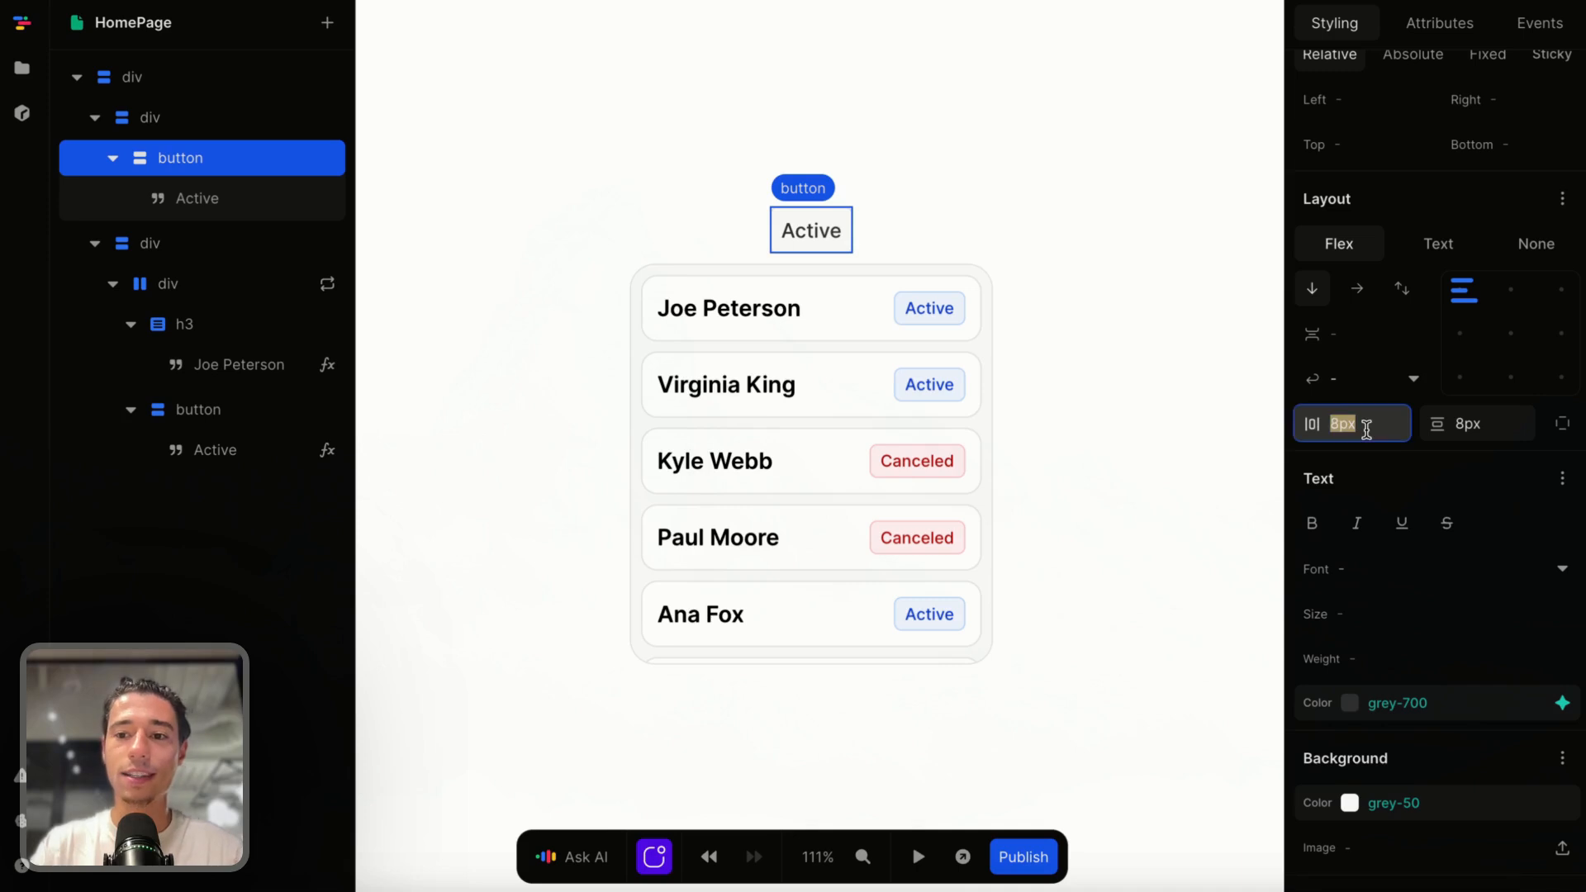
key(BackSpace)
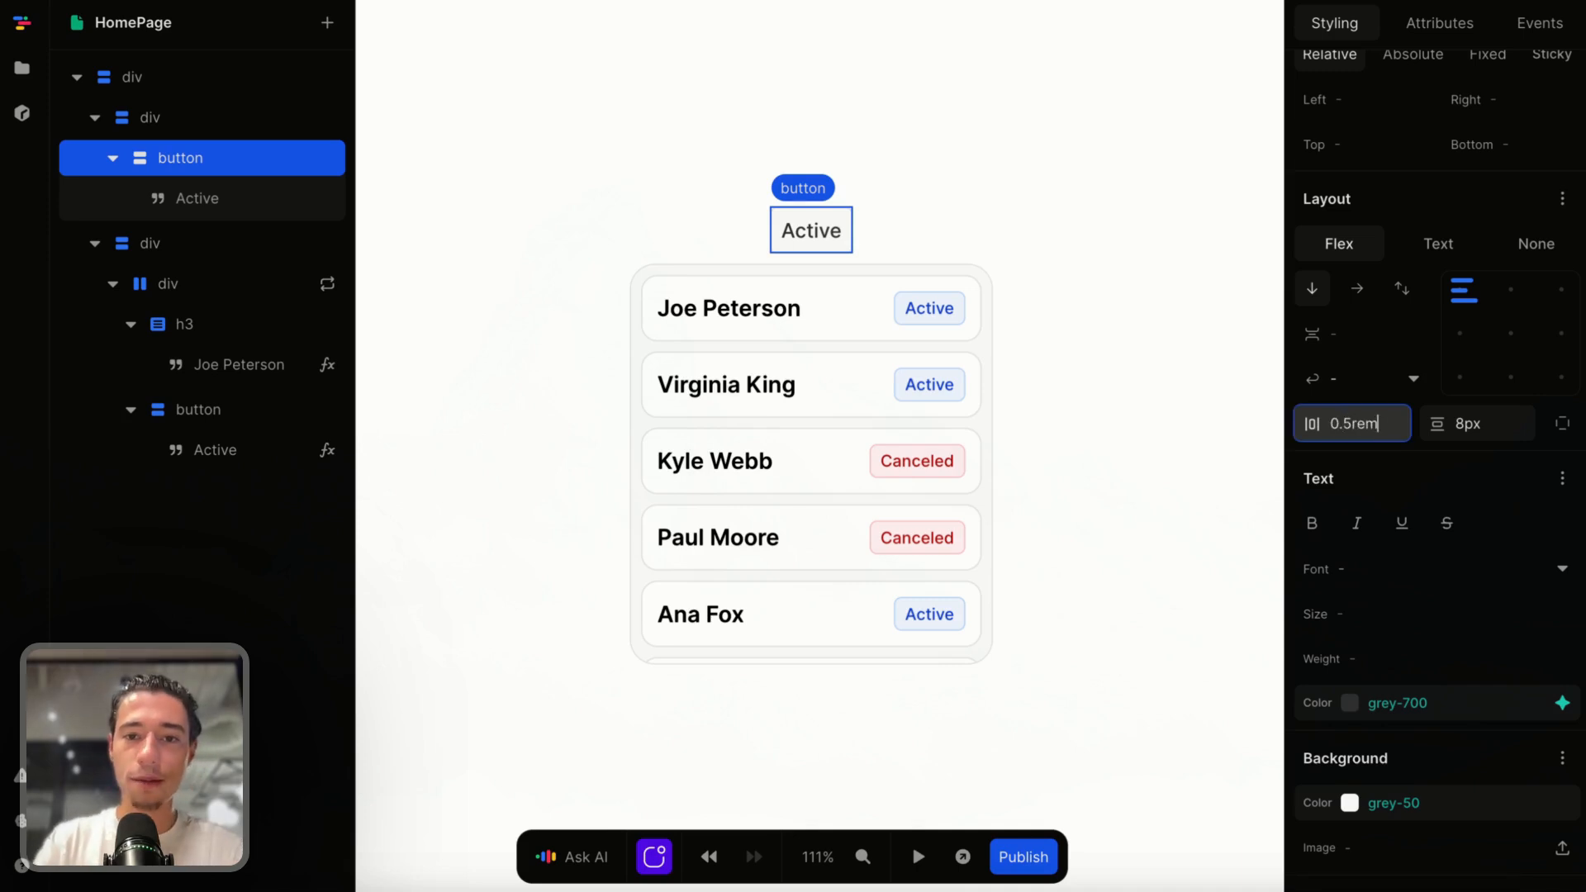
text(0.5rem)
key(Return)
double_click(1510, 423)
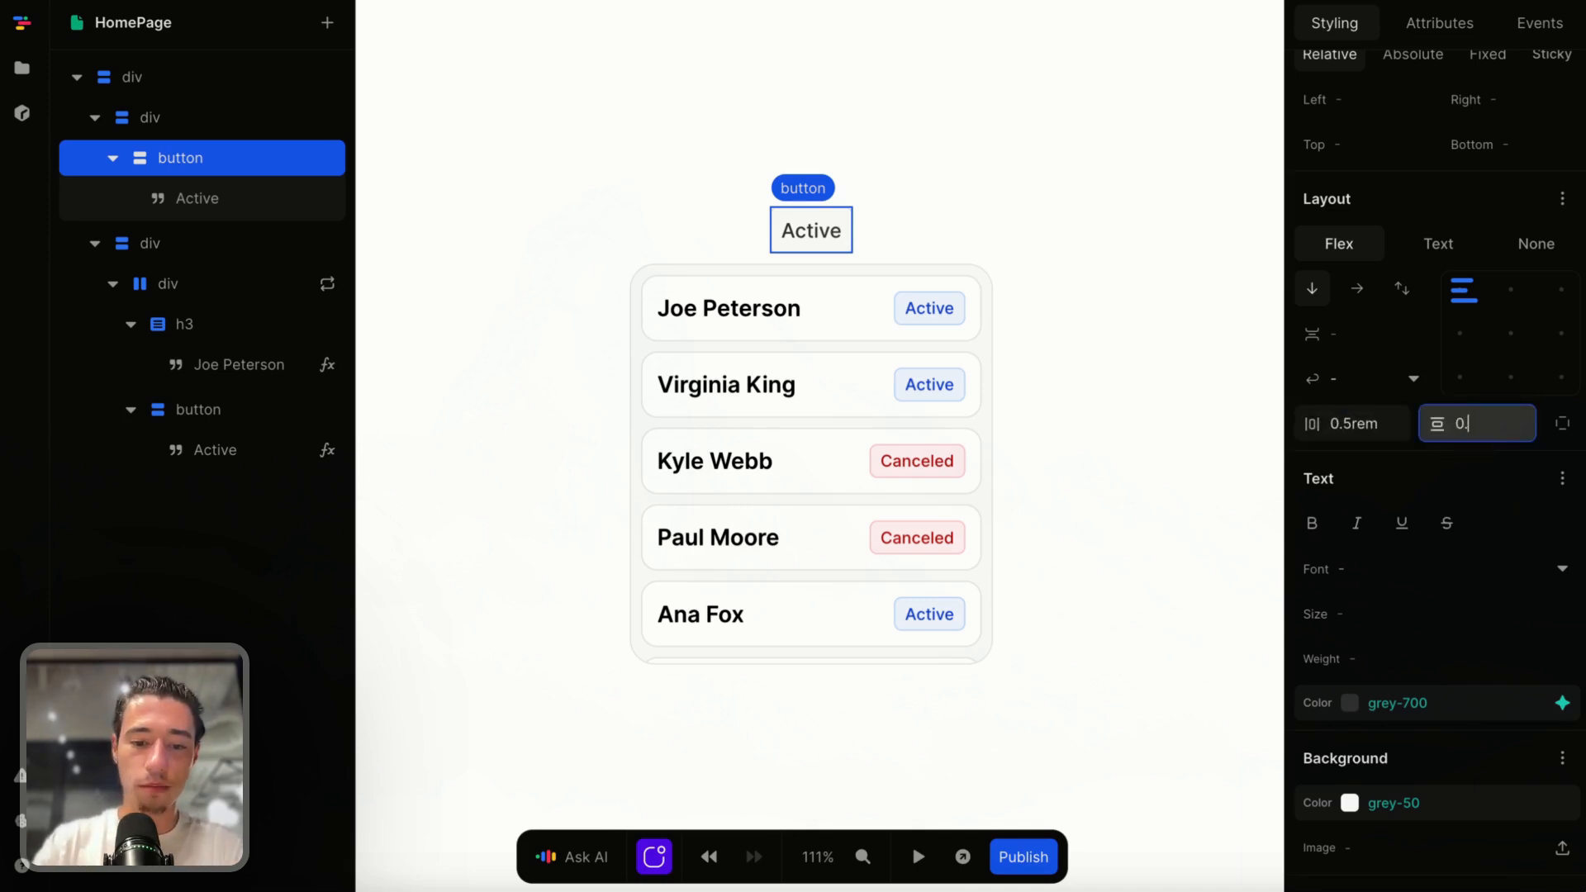
text(0.3rem)
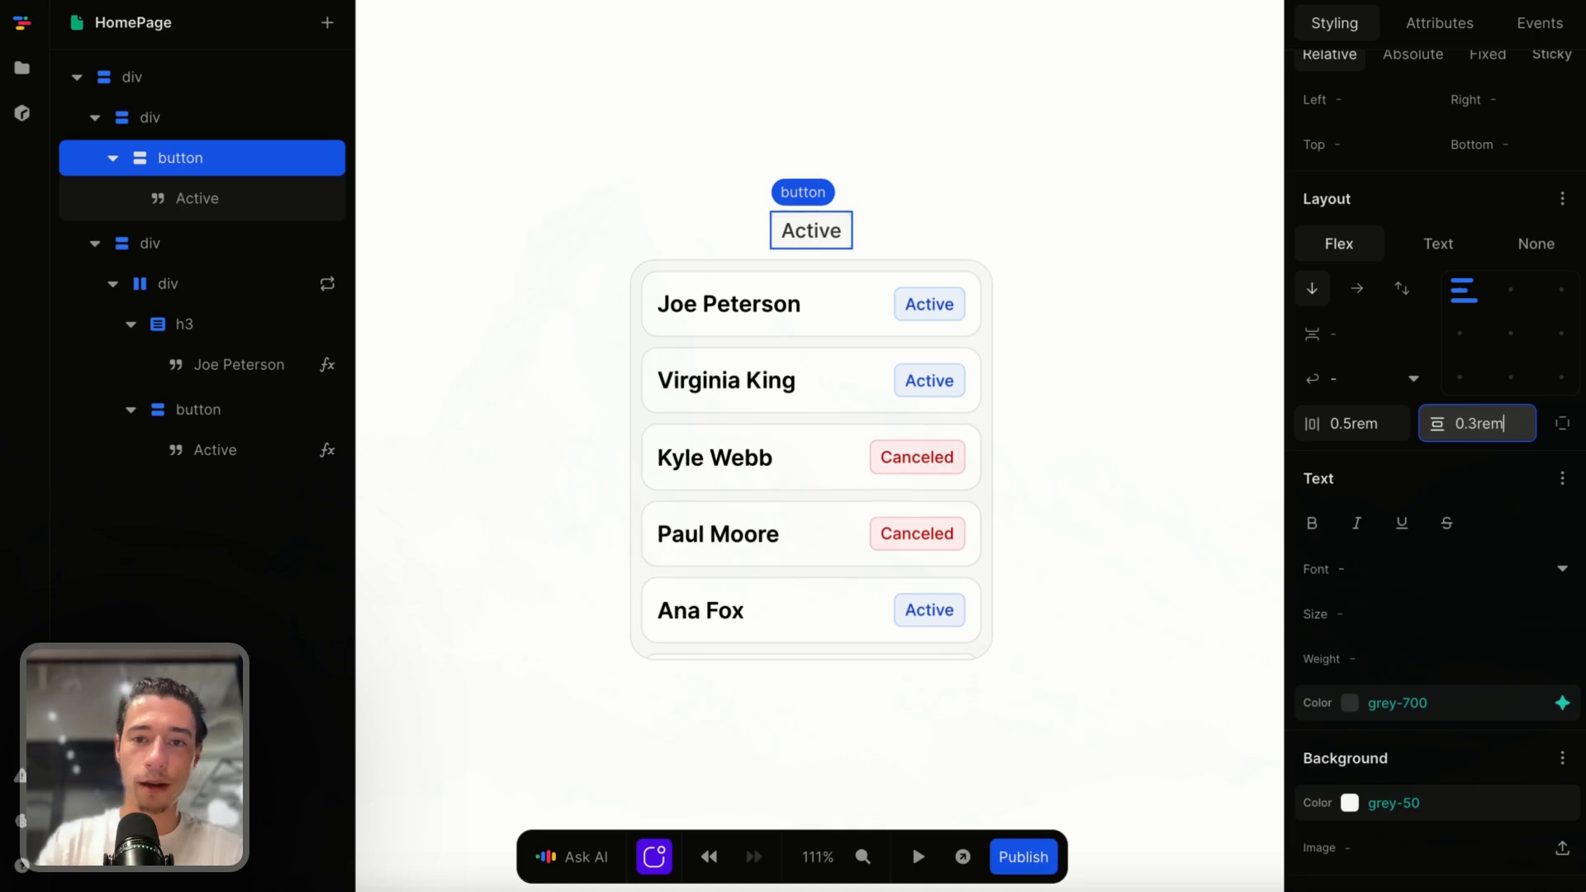
Set the font size of the Active button above the card list to 12px and keep the button selected.
scroll(1435, 537, up, 3)
scroll(1374, 609, down, 4)
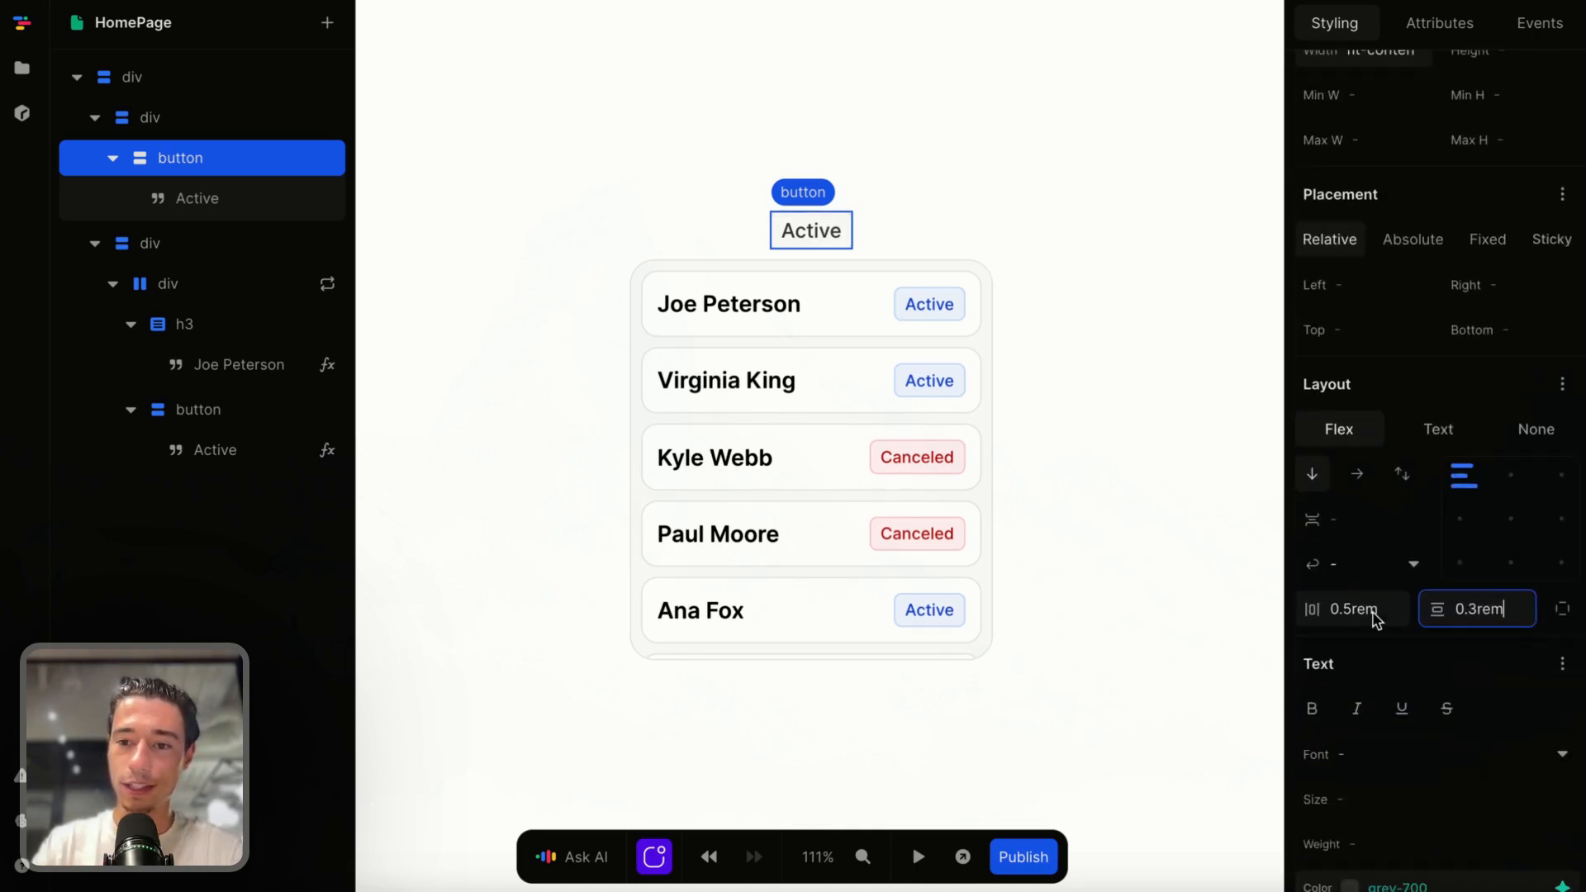
click(1366, 570)
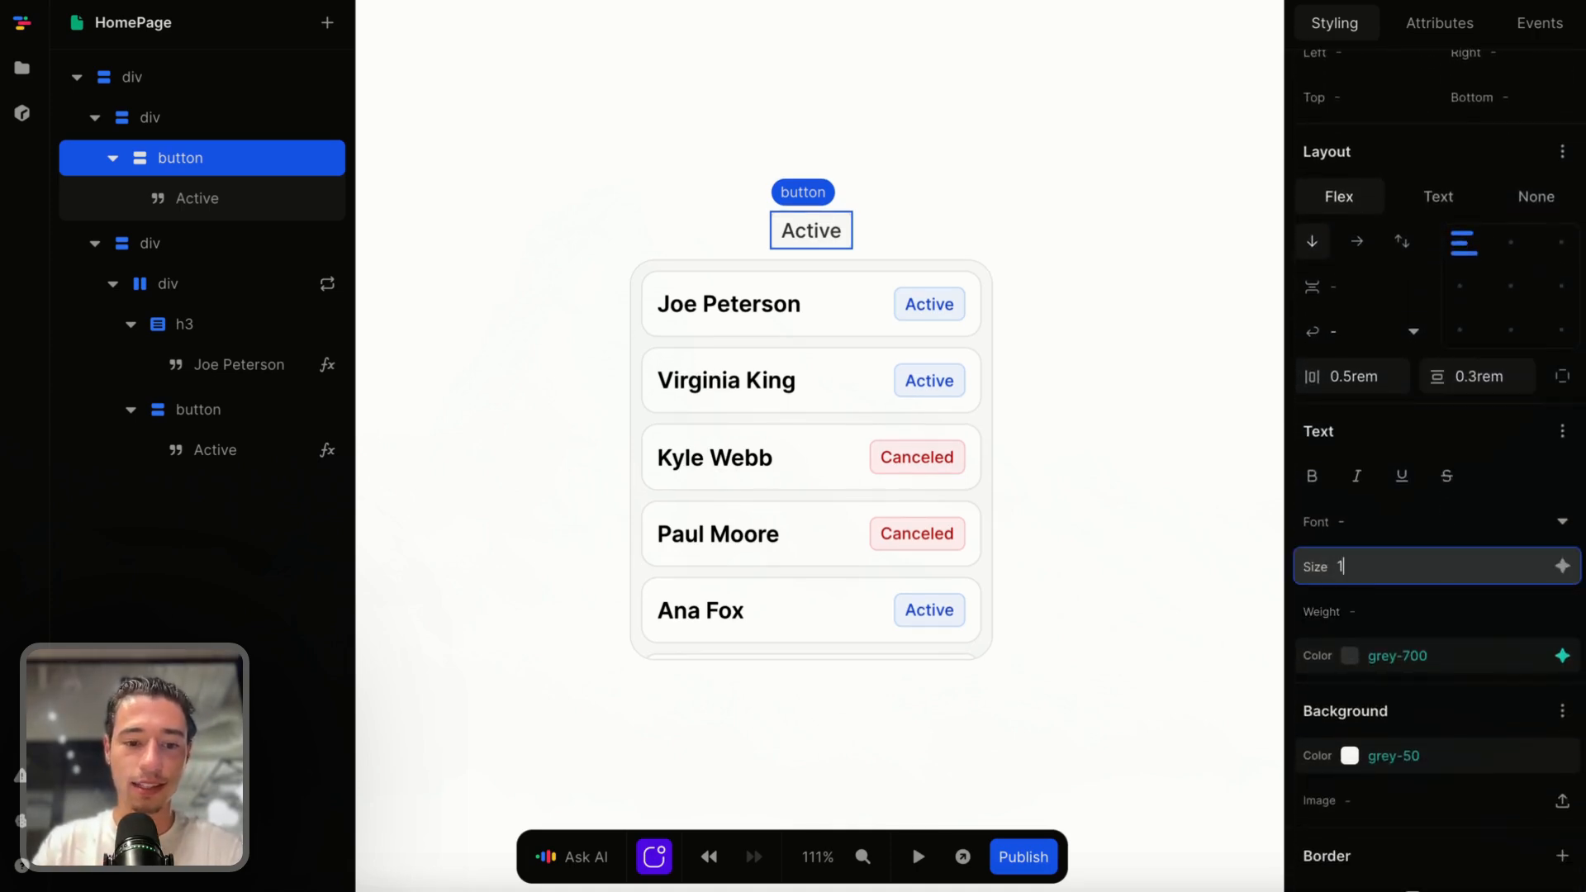
text(12)
key(Return)
click(844, 240)
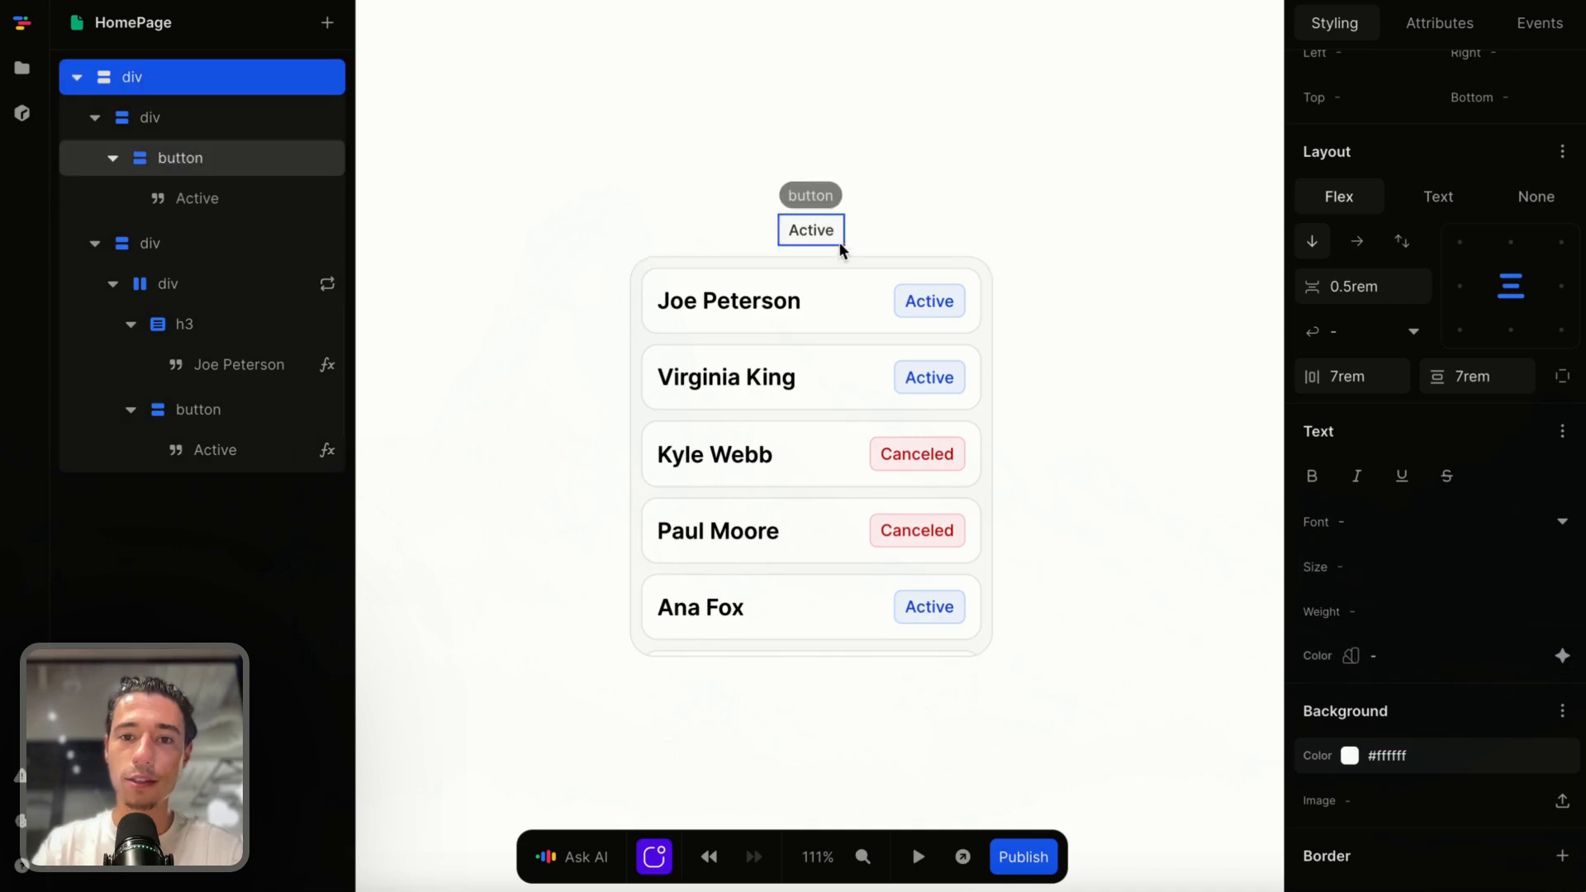
click(840, 242)
click(989, 241)
click(836, 240)
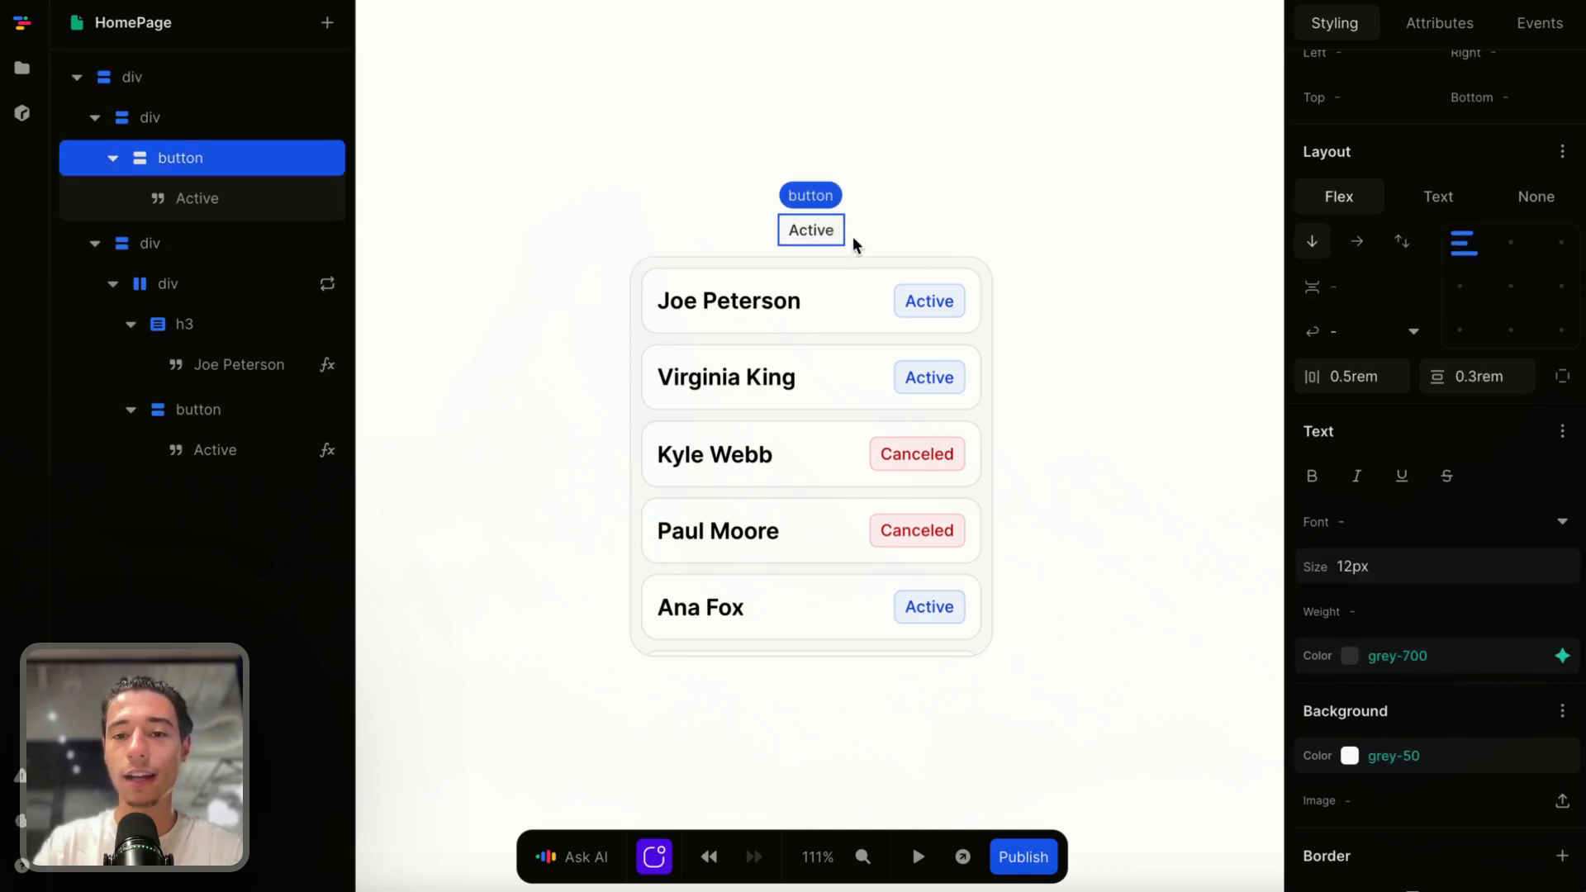
click(933, 260)
click(826, 231)
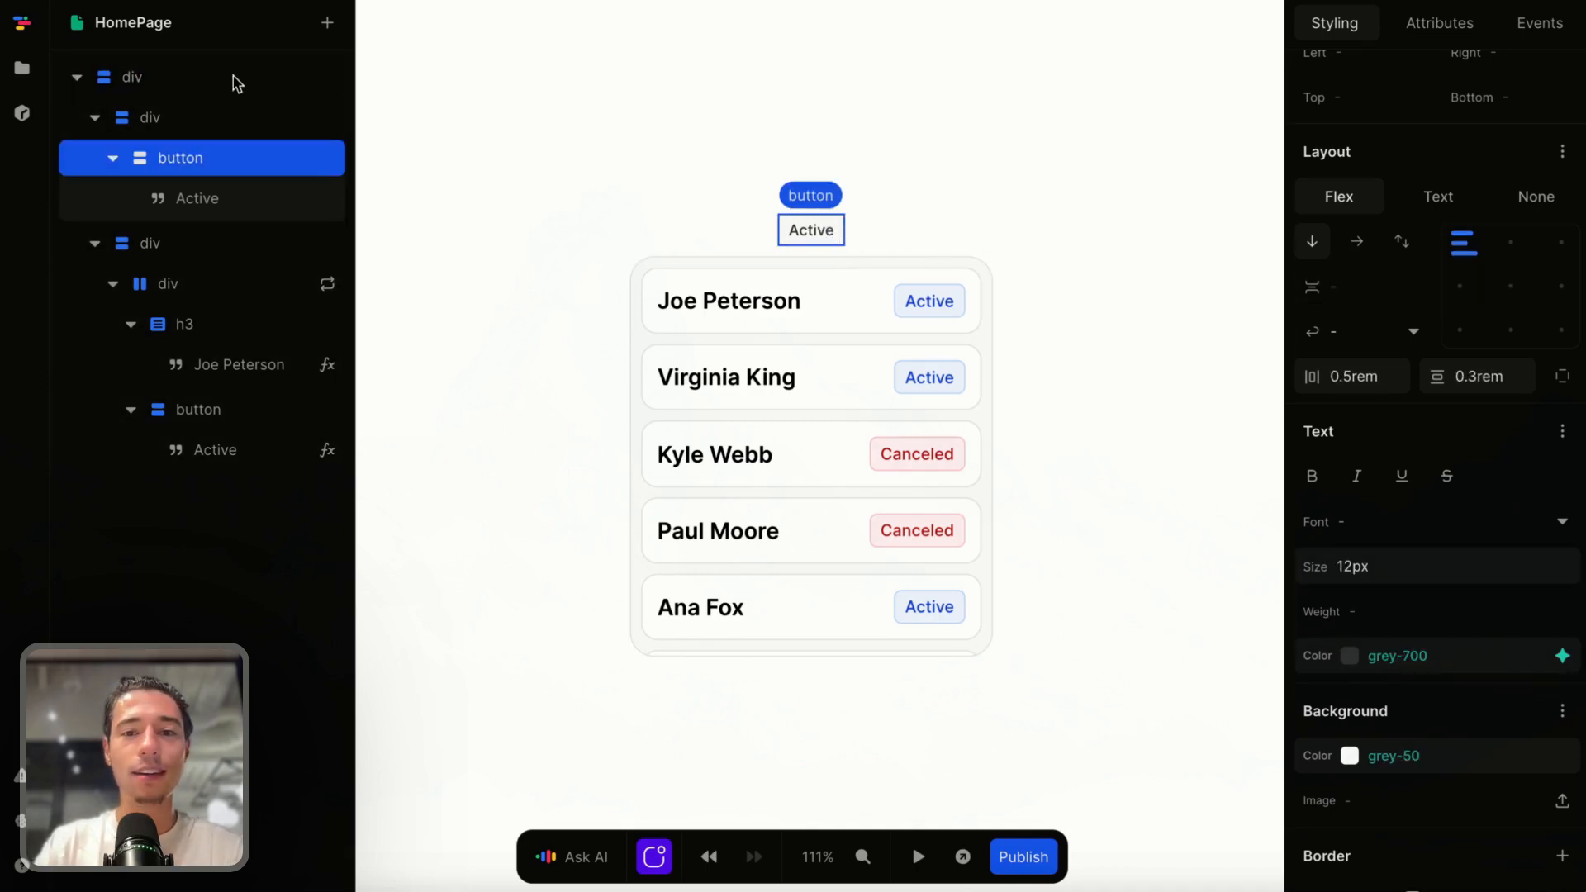
Search the web for "relume icons" in a new browser tab and open the Relume Icon Library's All collection.
mouse_move(128, 335)
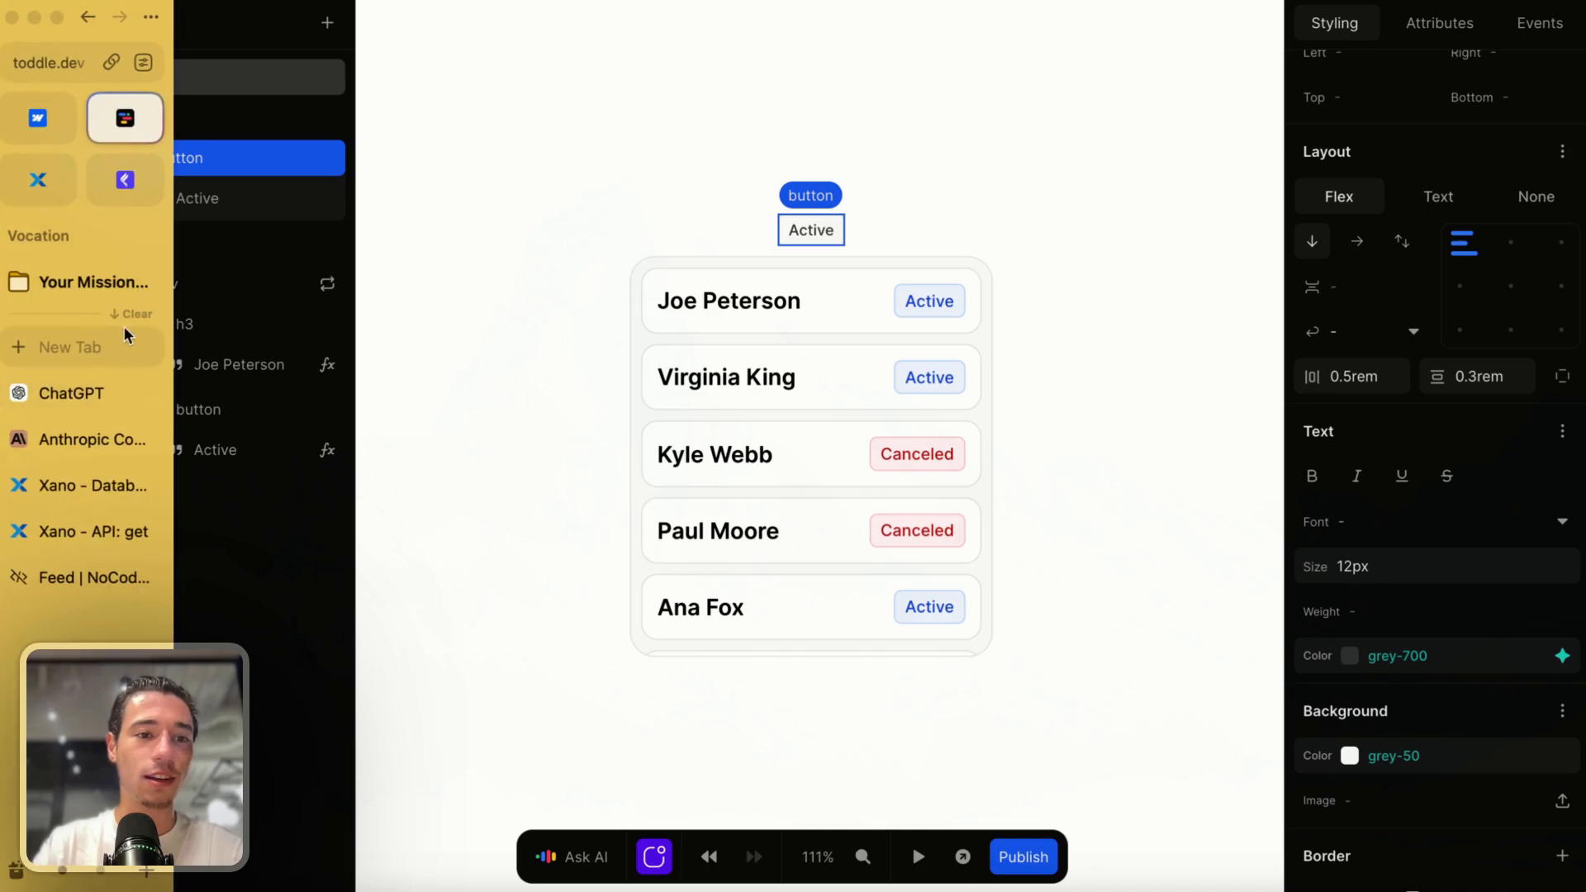
click(105, 357)
text(r)
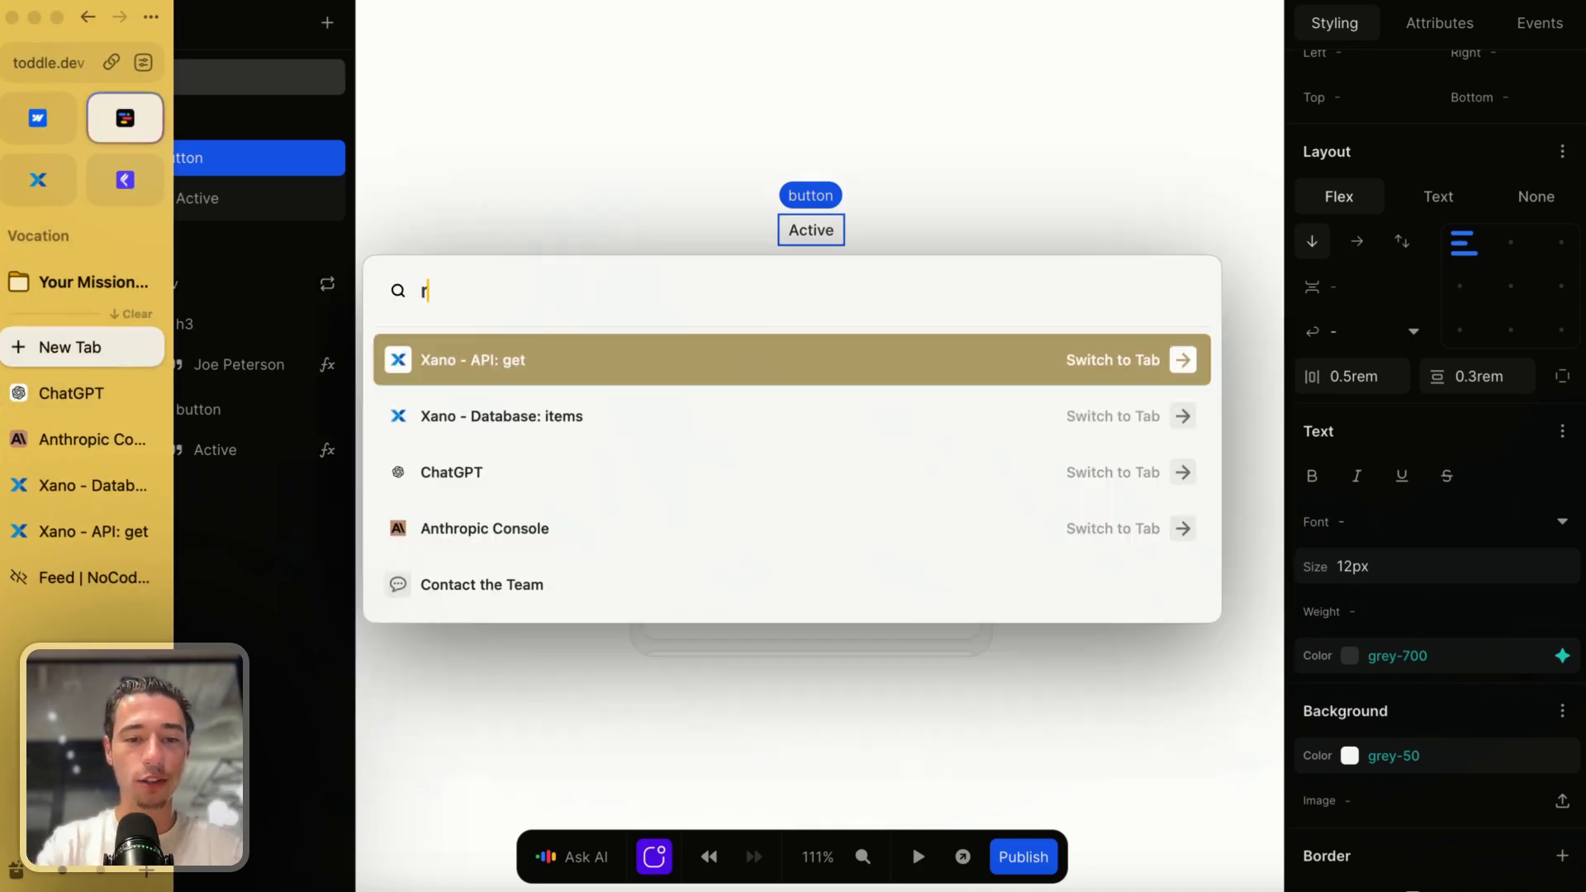
text(elume ic)
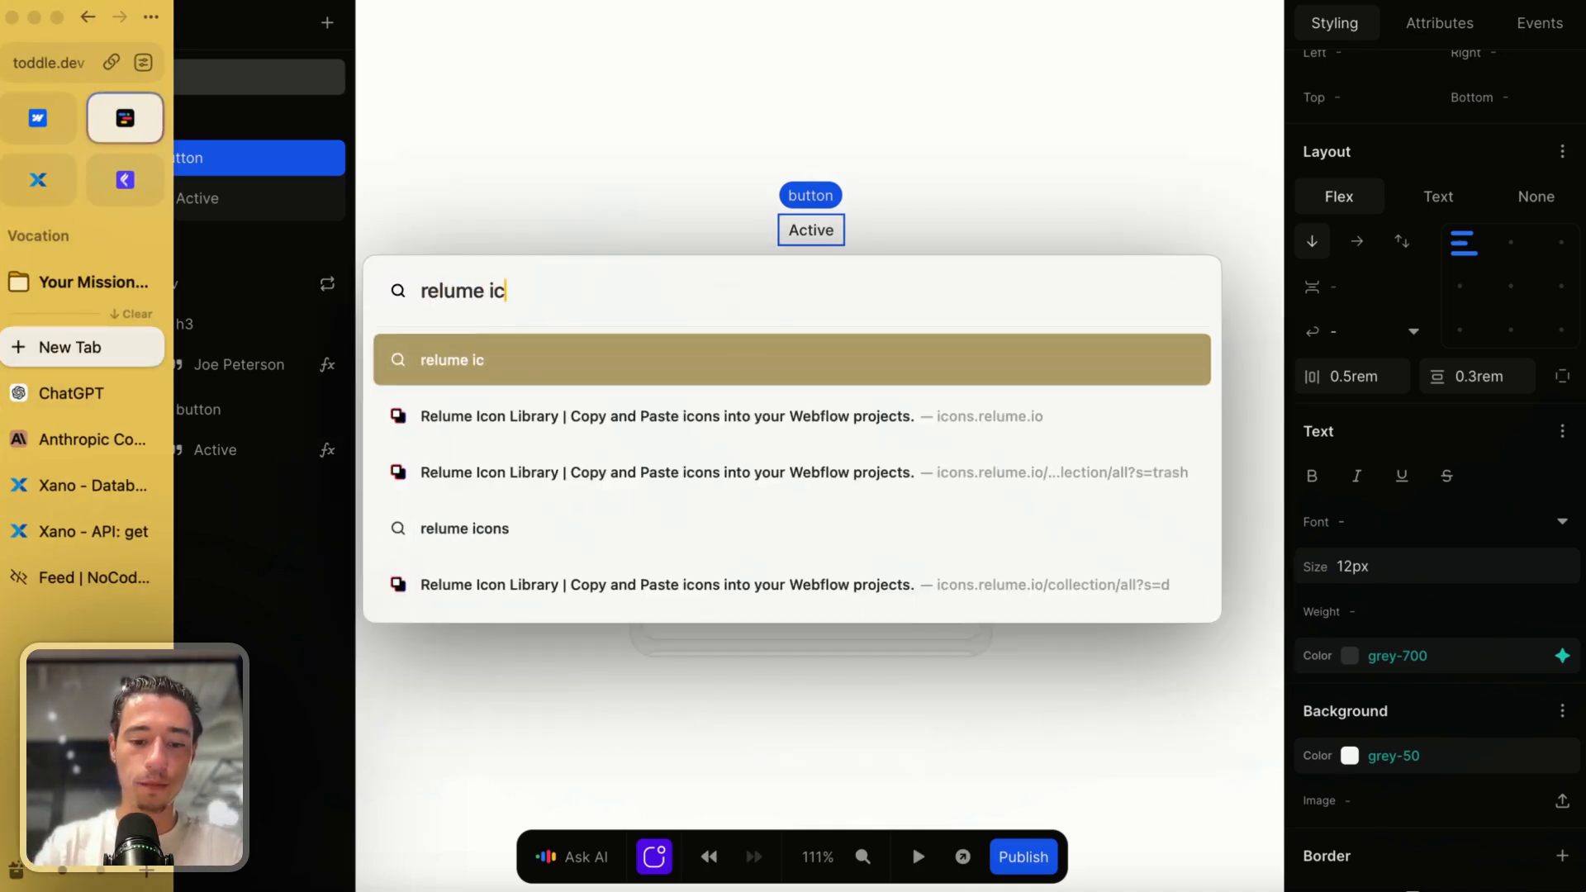
text(ns)
key(BackSpace)
key(BackSpace)
text(i)
key(BackSpace)
text(os)
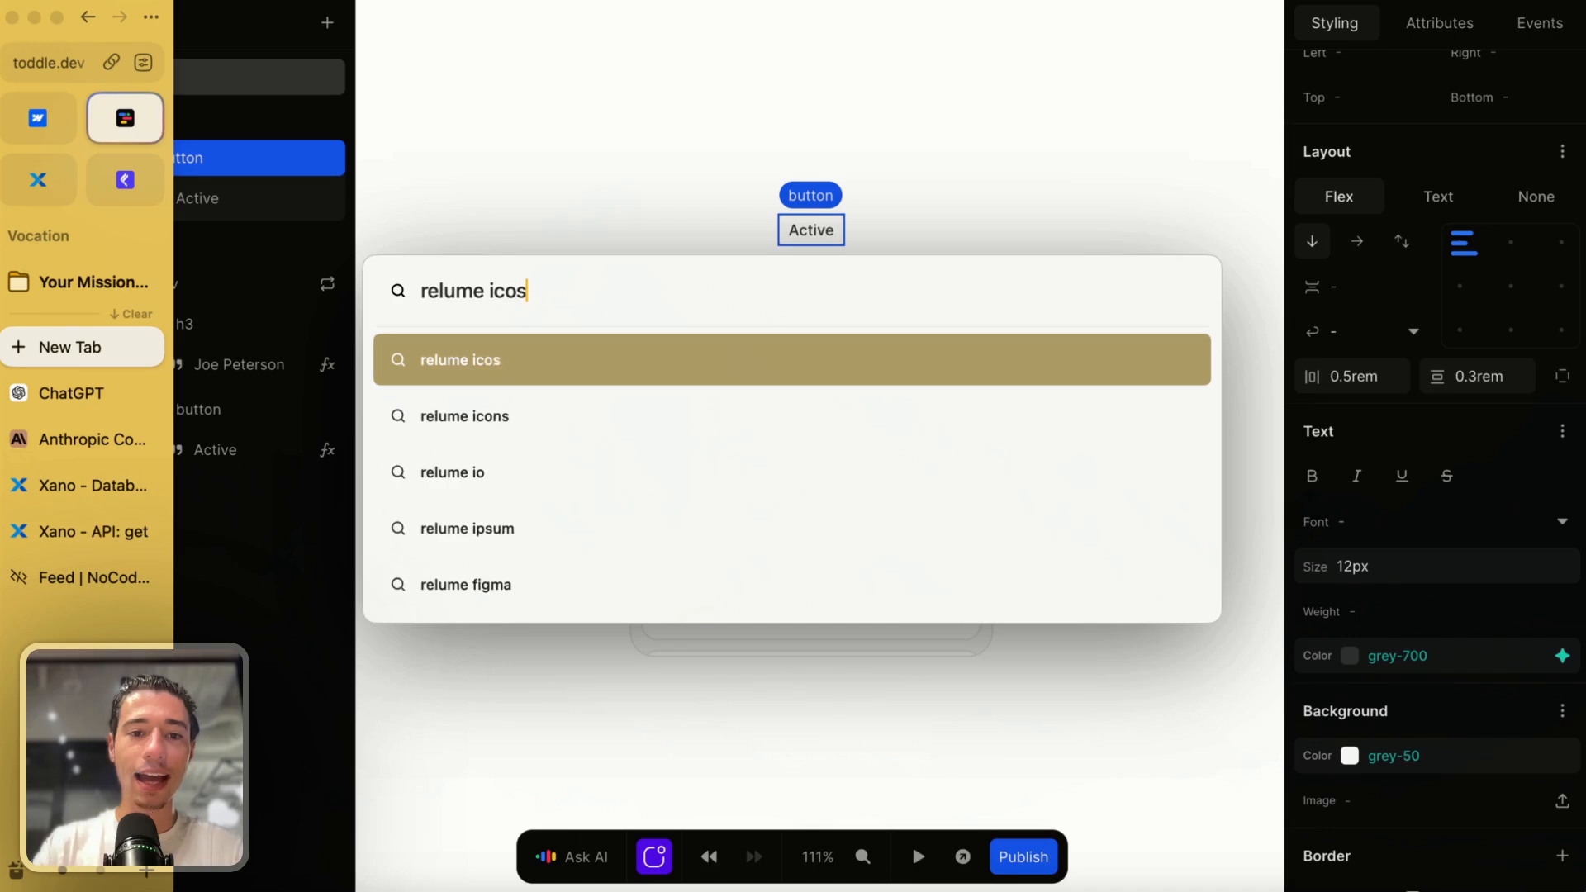
key(BackSpace)
text(ns)
key(Return)
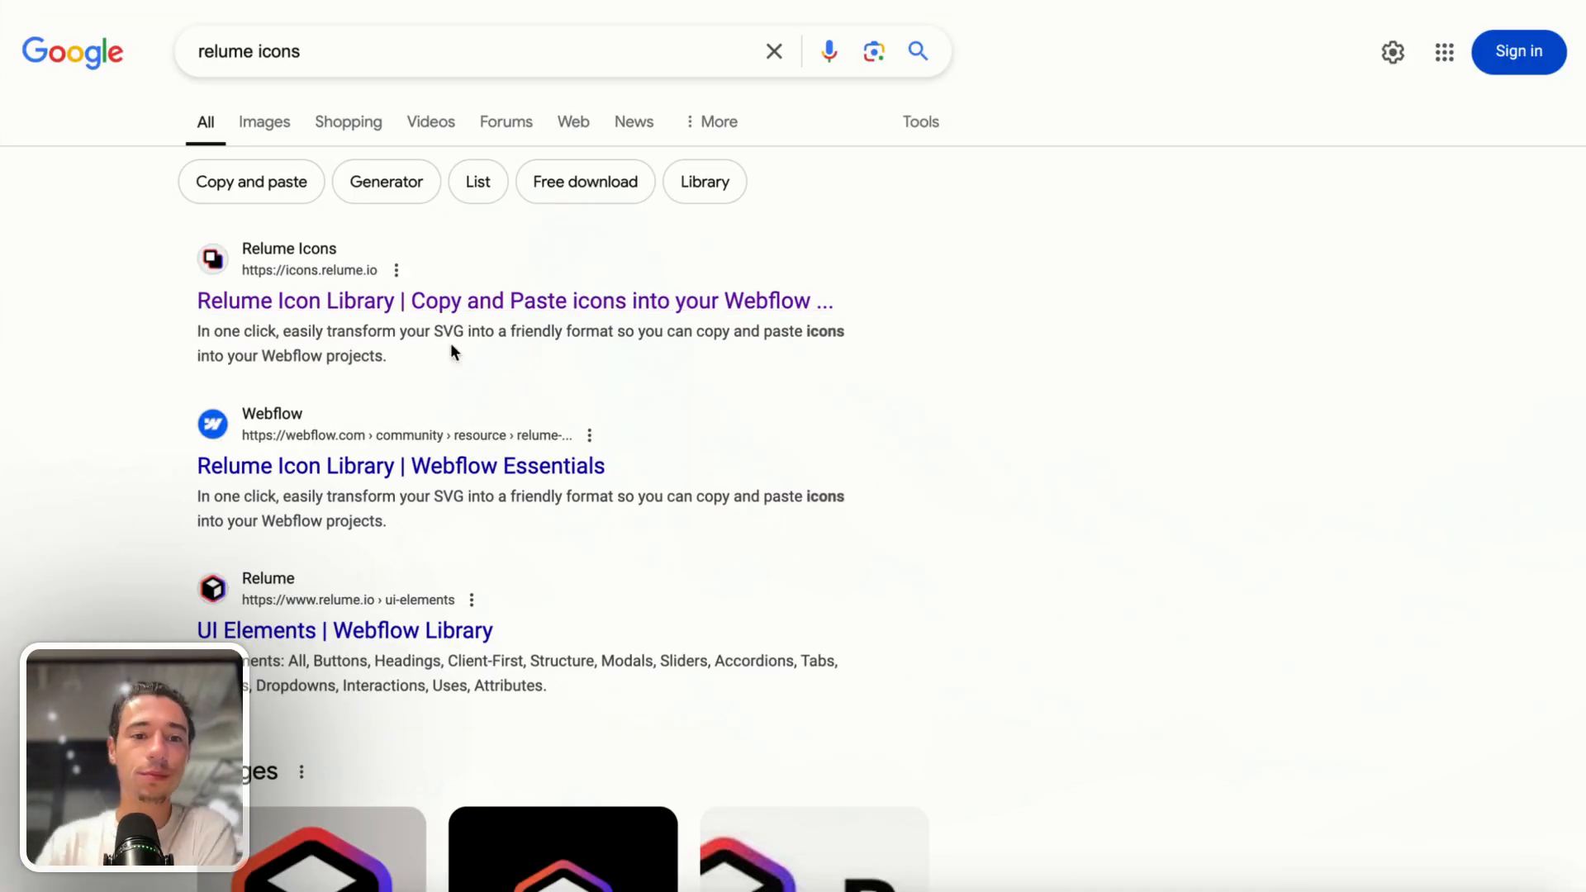
click(400, 304)
click(19, 67)
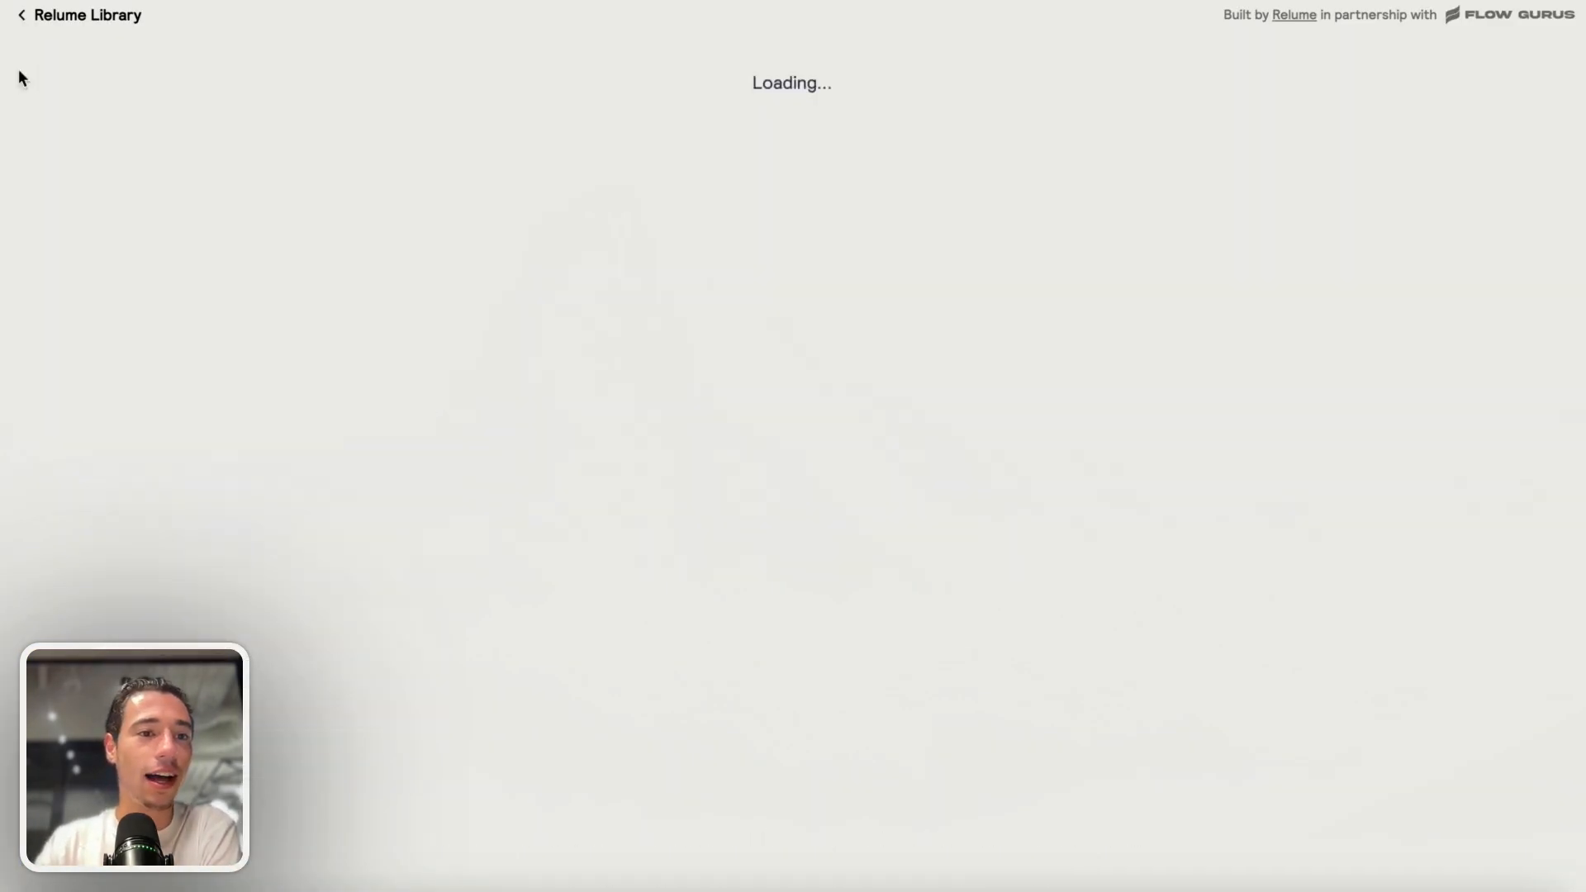
Search the icons for "checkbo" and copy the small empty checkbox icon for Figma at the XXSmall (16px) size.
text(checkob)
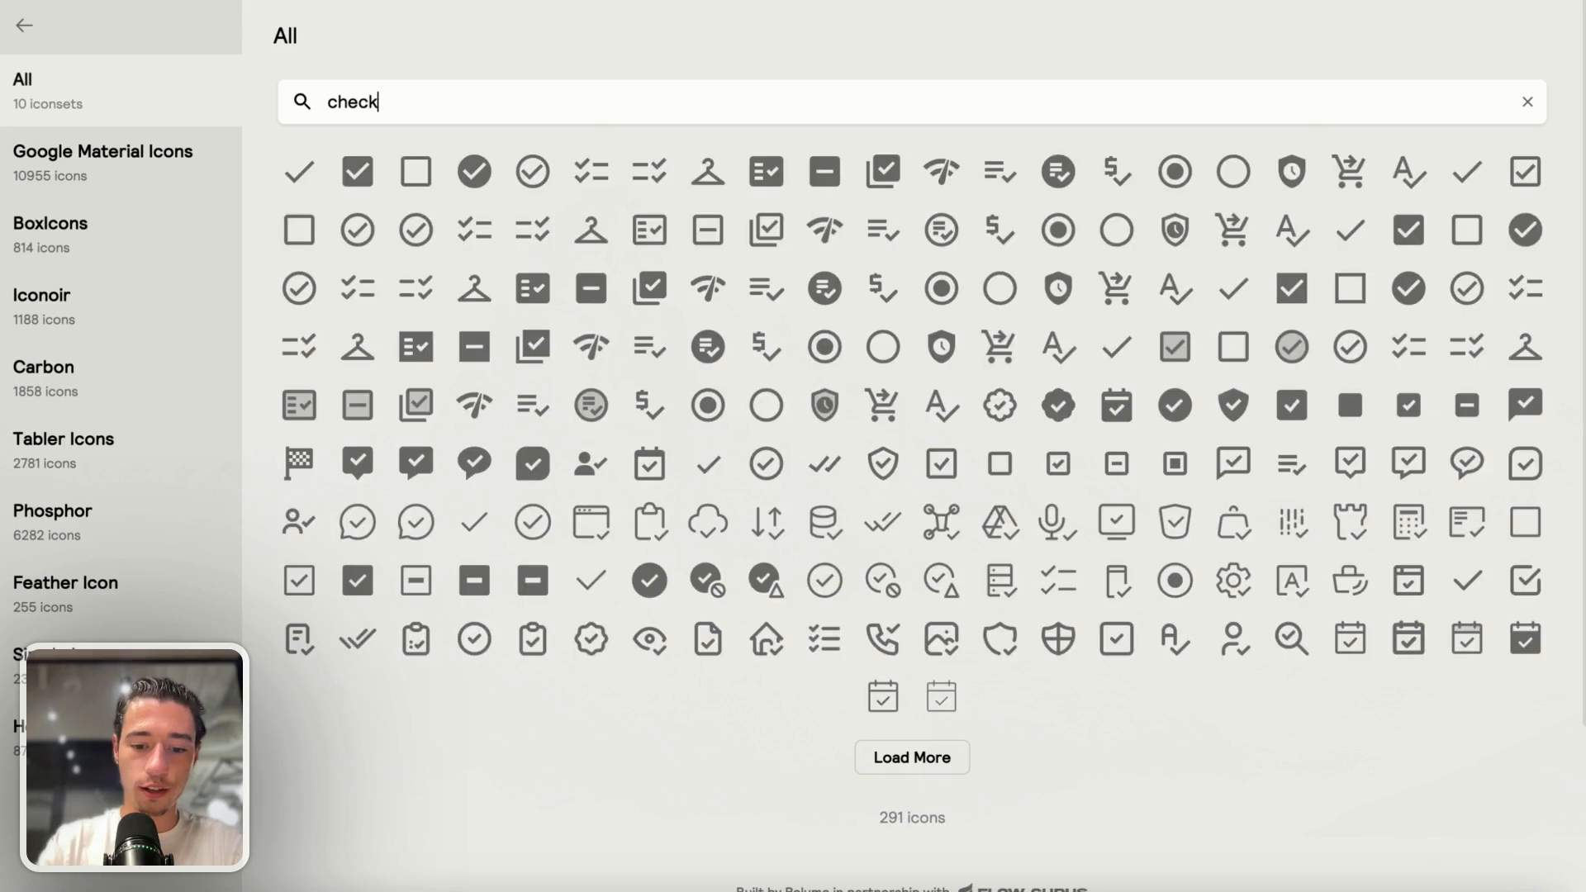
key(BackSpace)
key(BackSpace)
key(BackSpace)
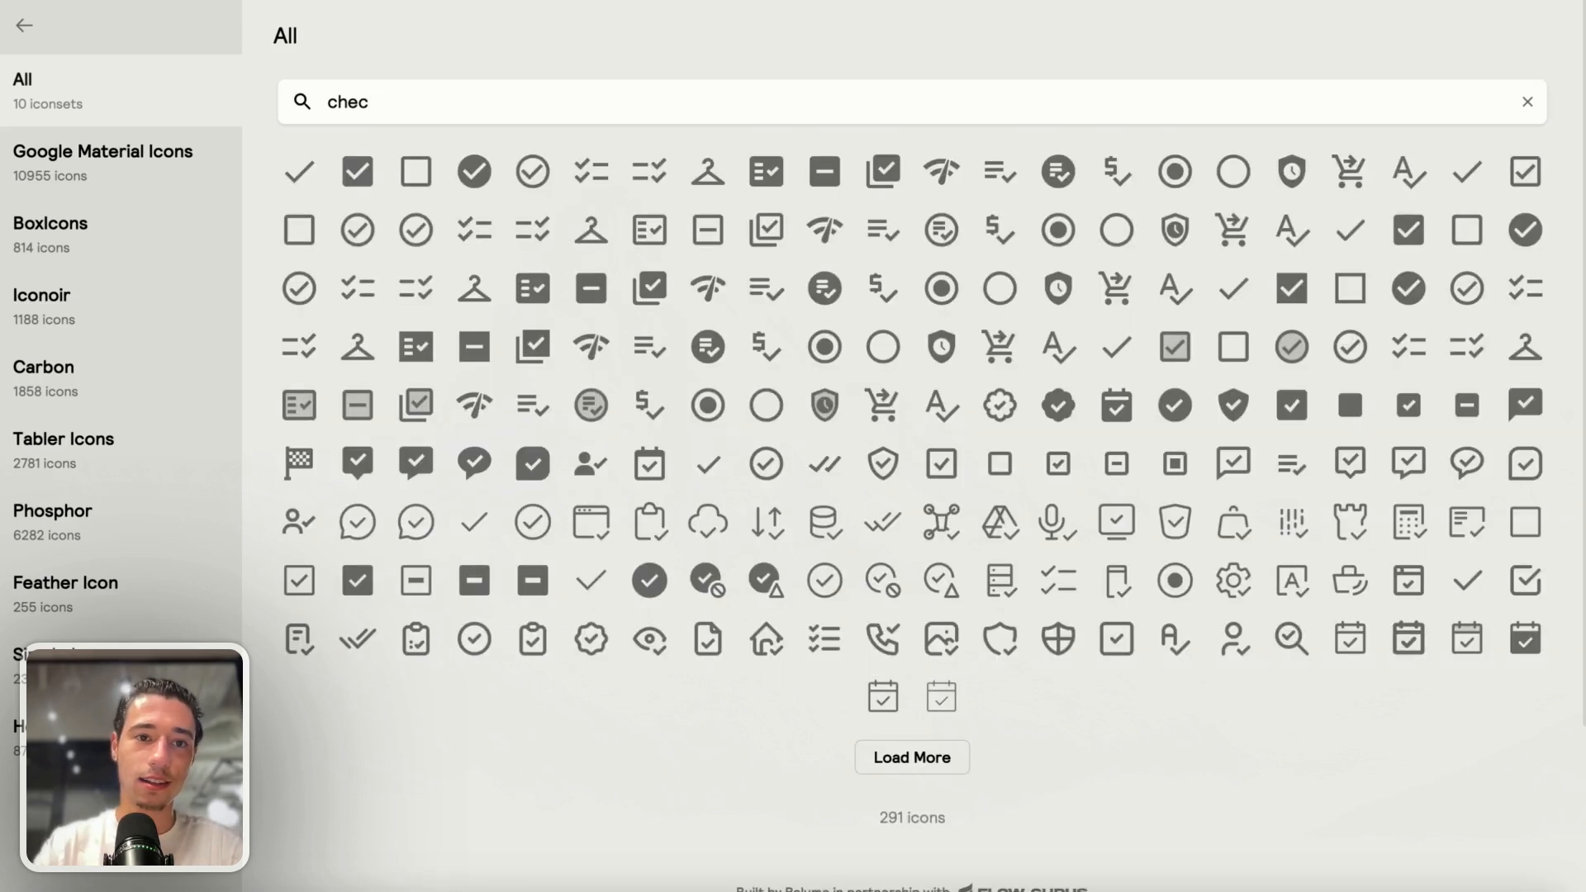
text(kbo)
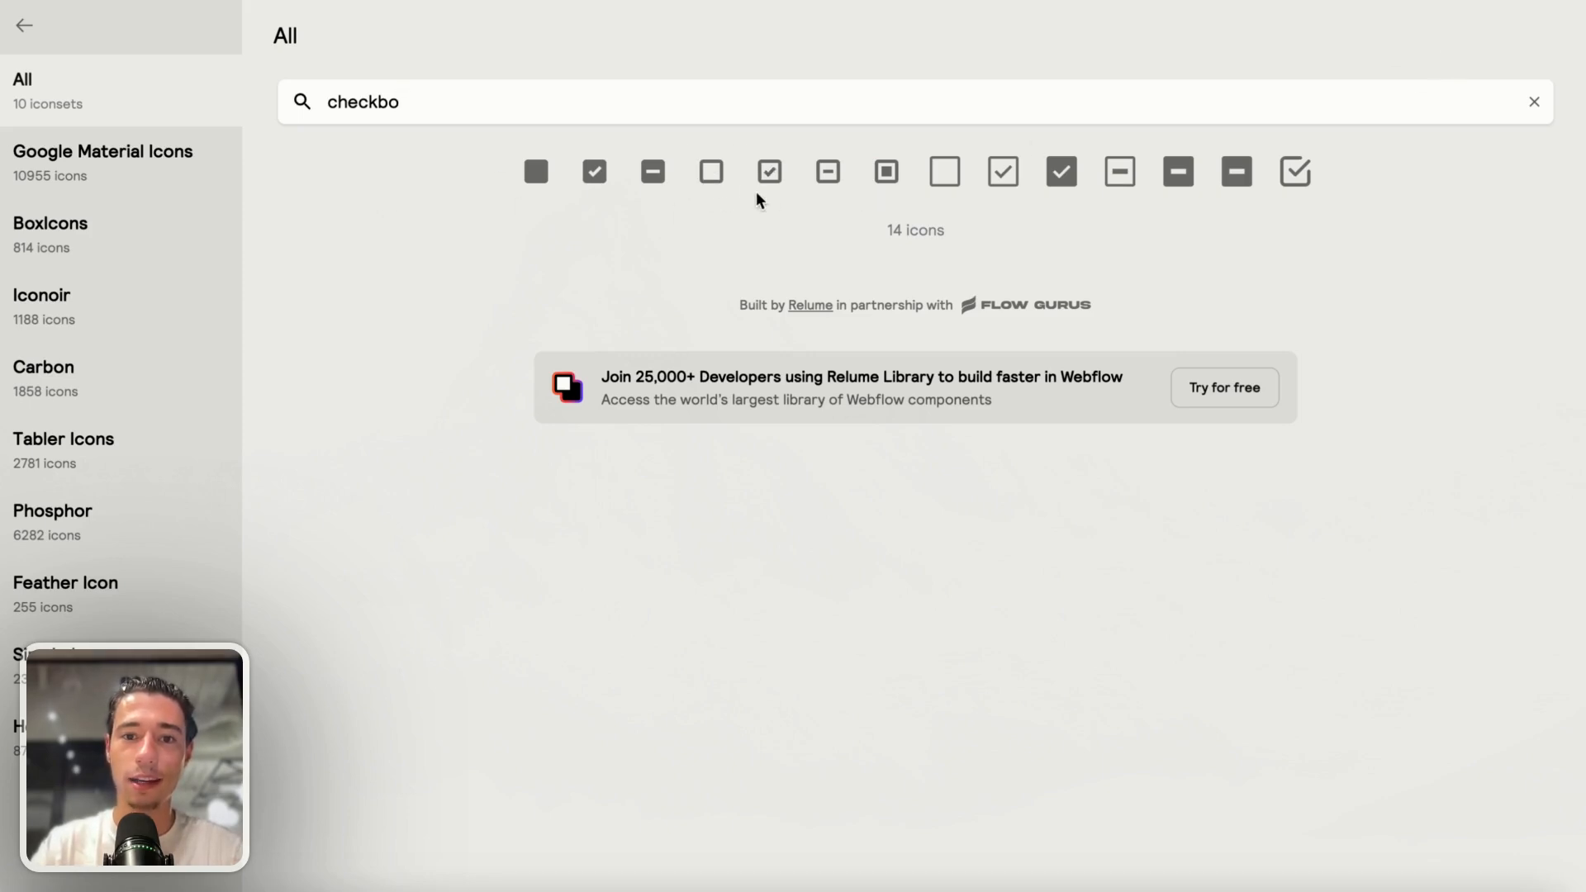
click(711, 174)
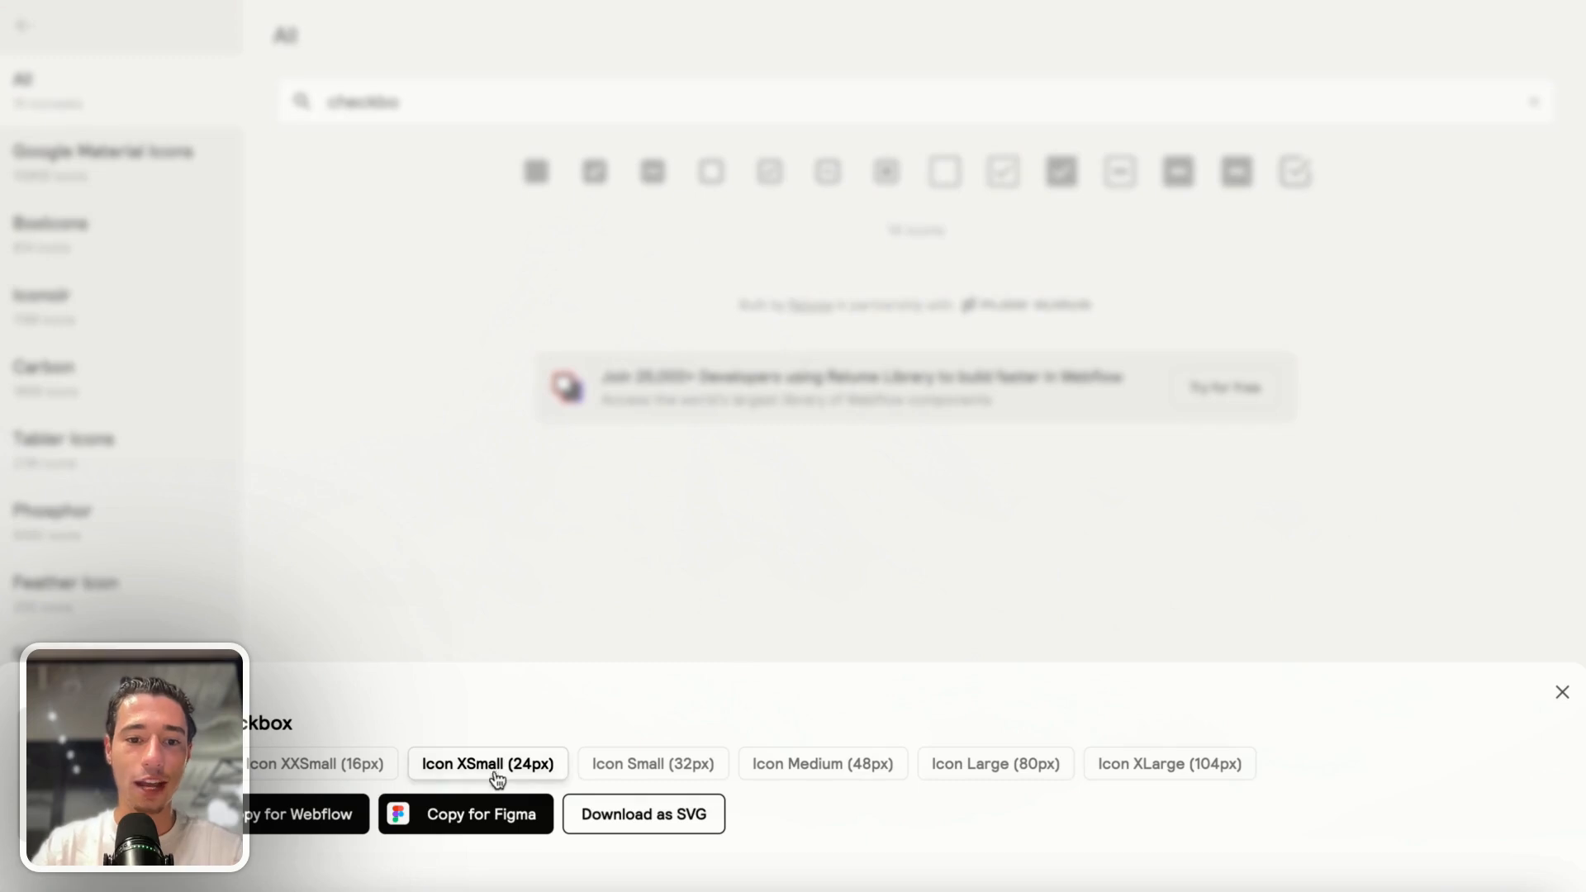
click(482, 814)
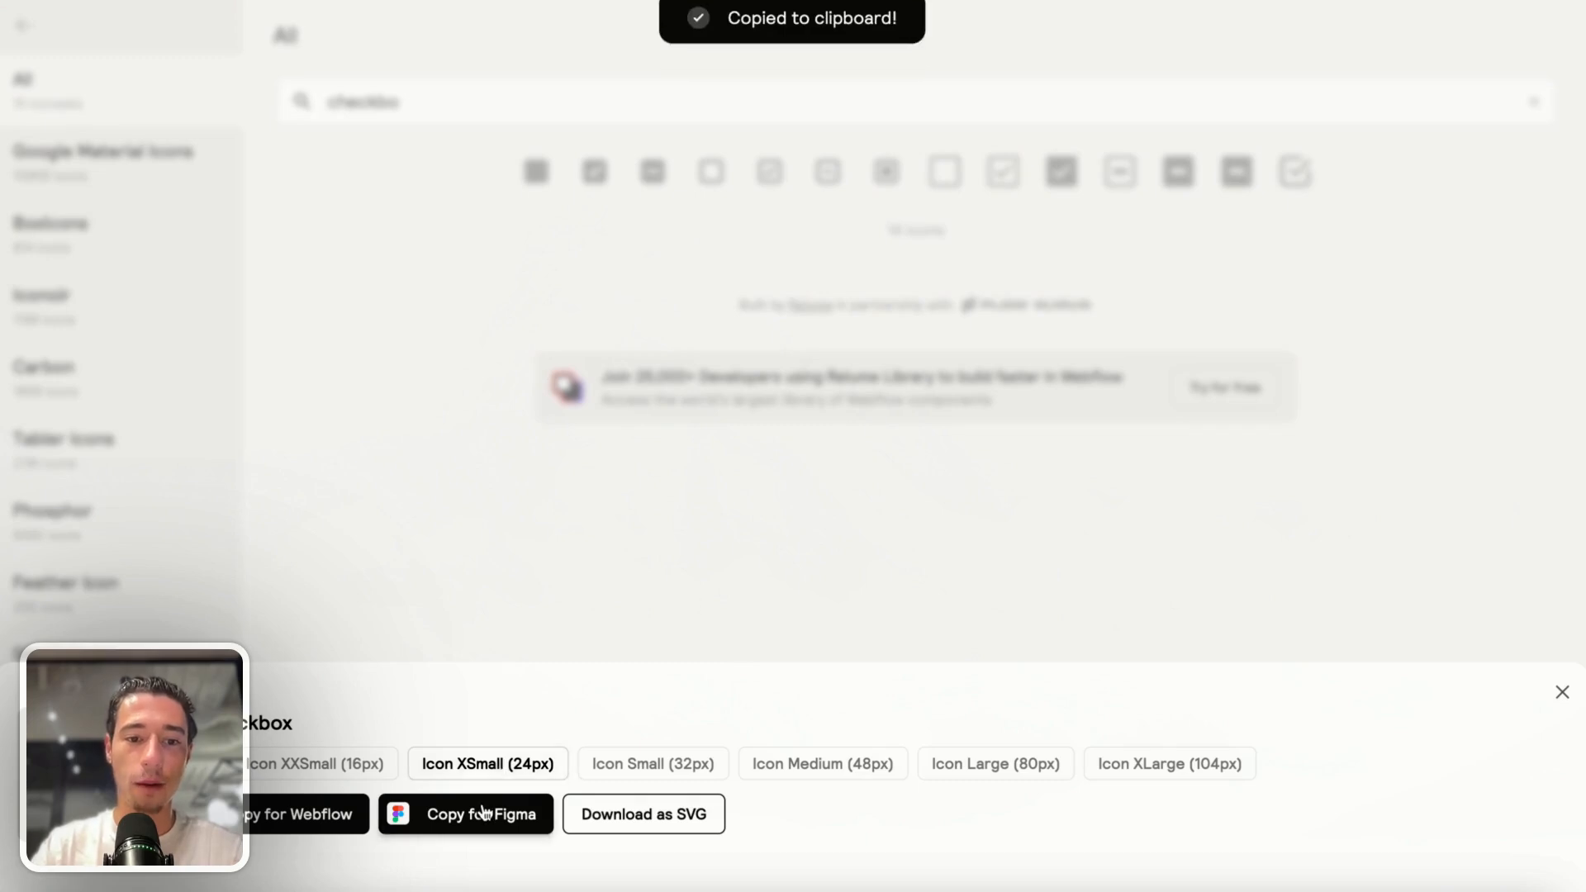
click(366, 764)
click(408, 818)
Return to the toddle editor and paste the copied checkbox SVG into the Active button above the card list.
mouse_move(3, 188)
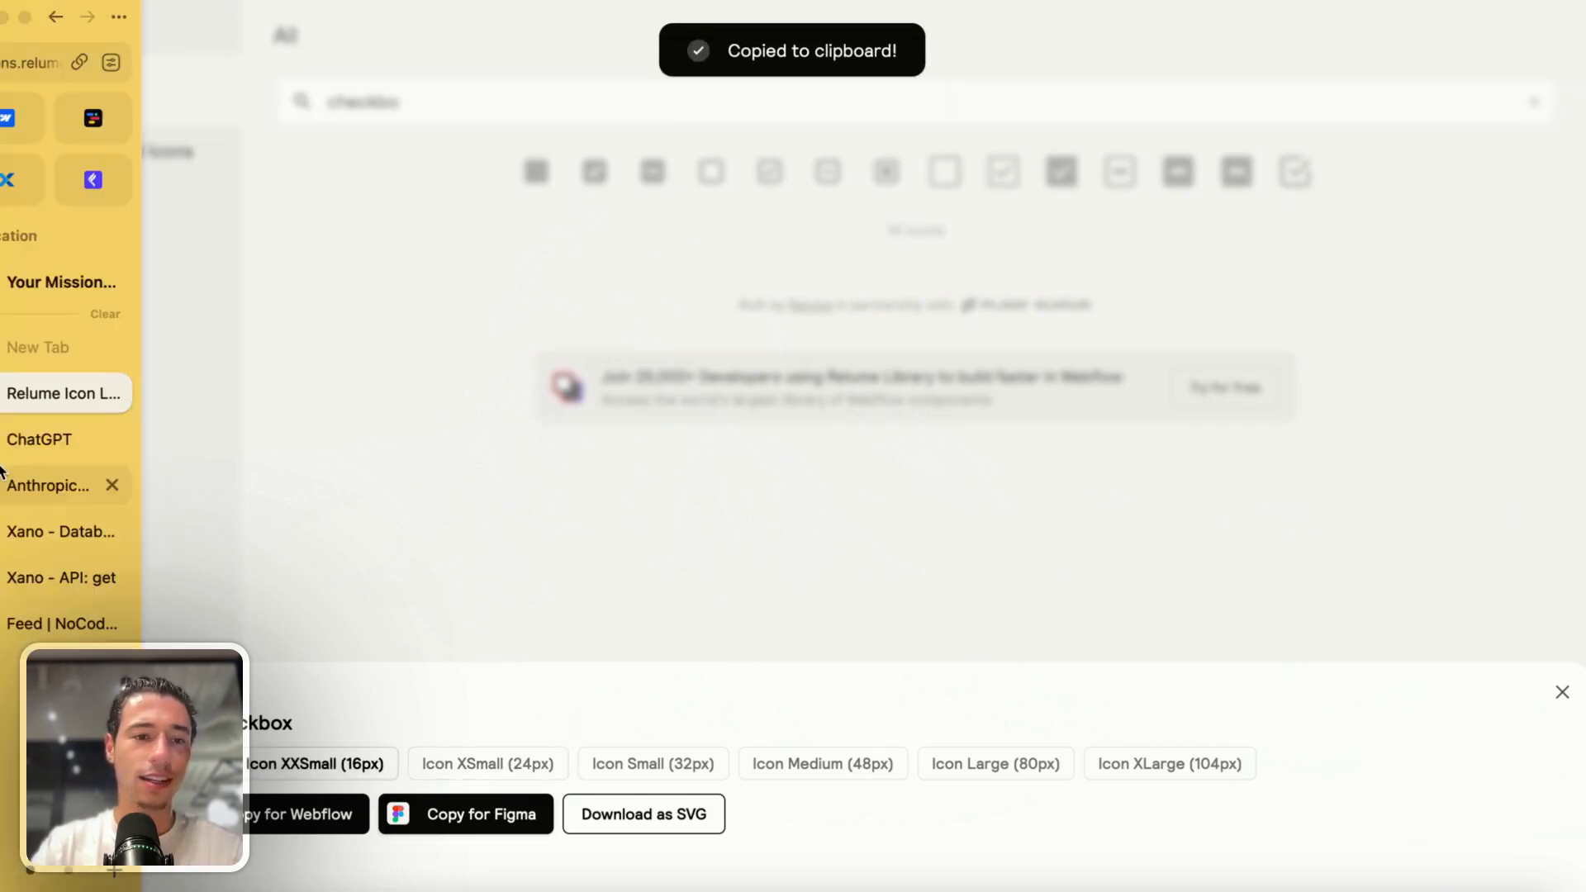
click(125, 118)
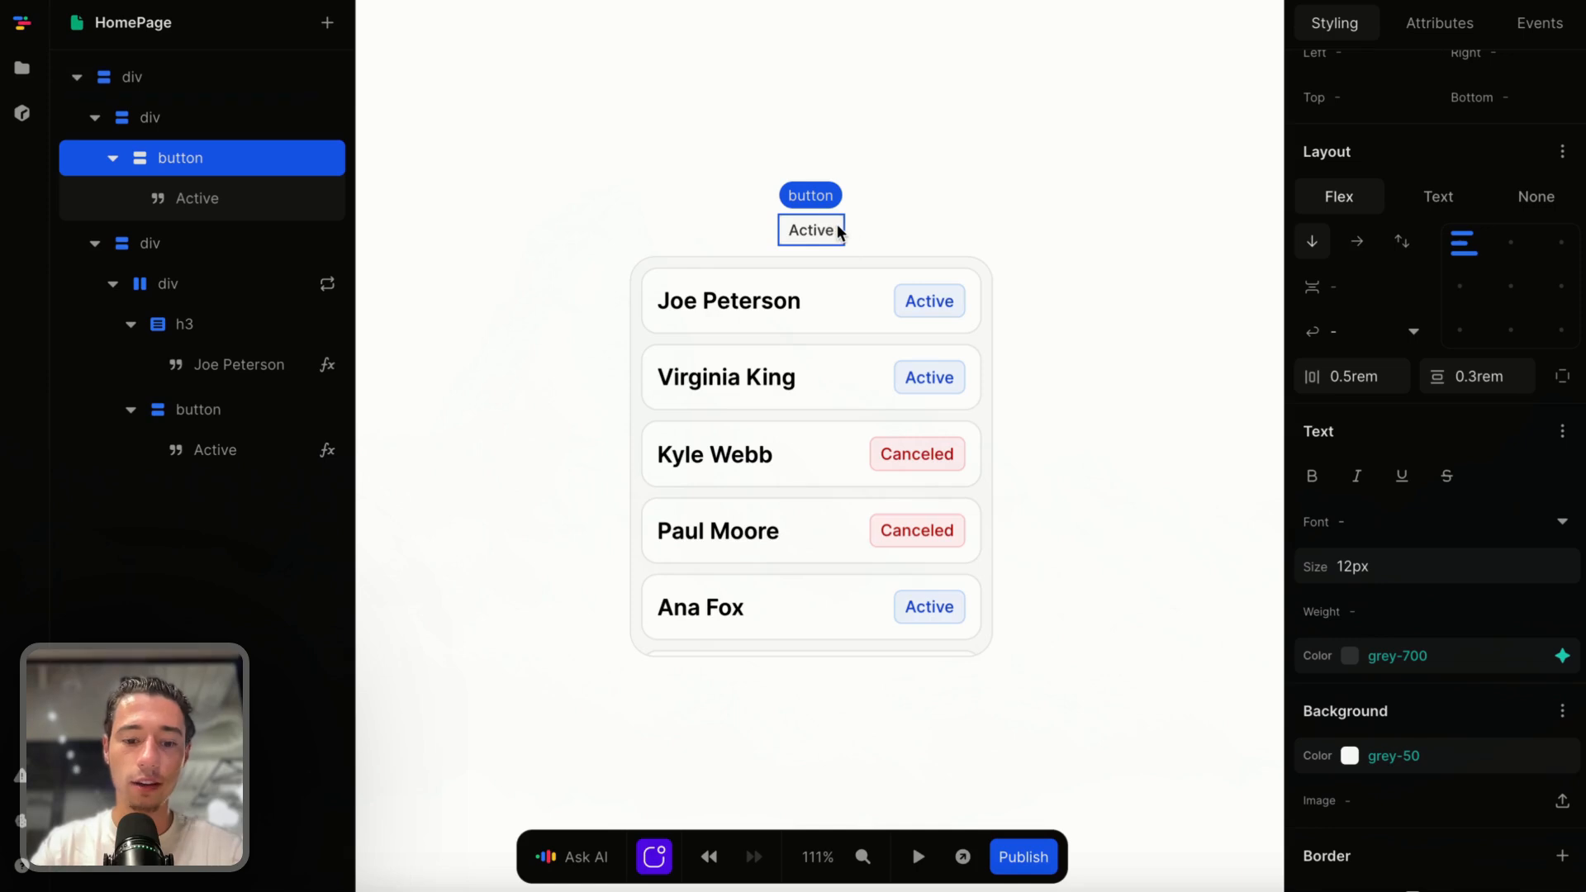
key(super+v)
click(960, 331)
click(831, 228)
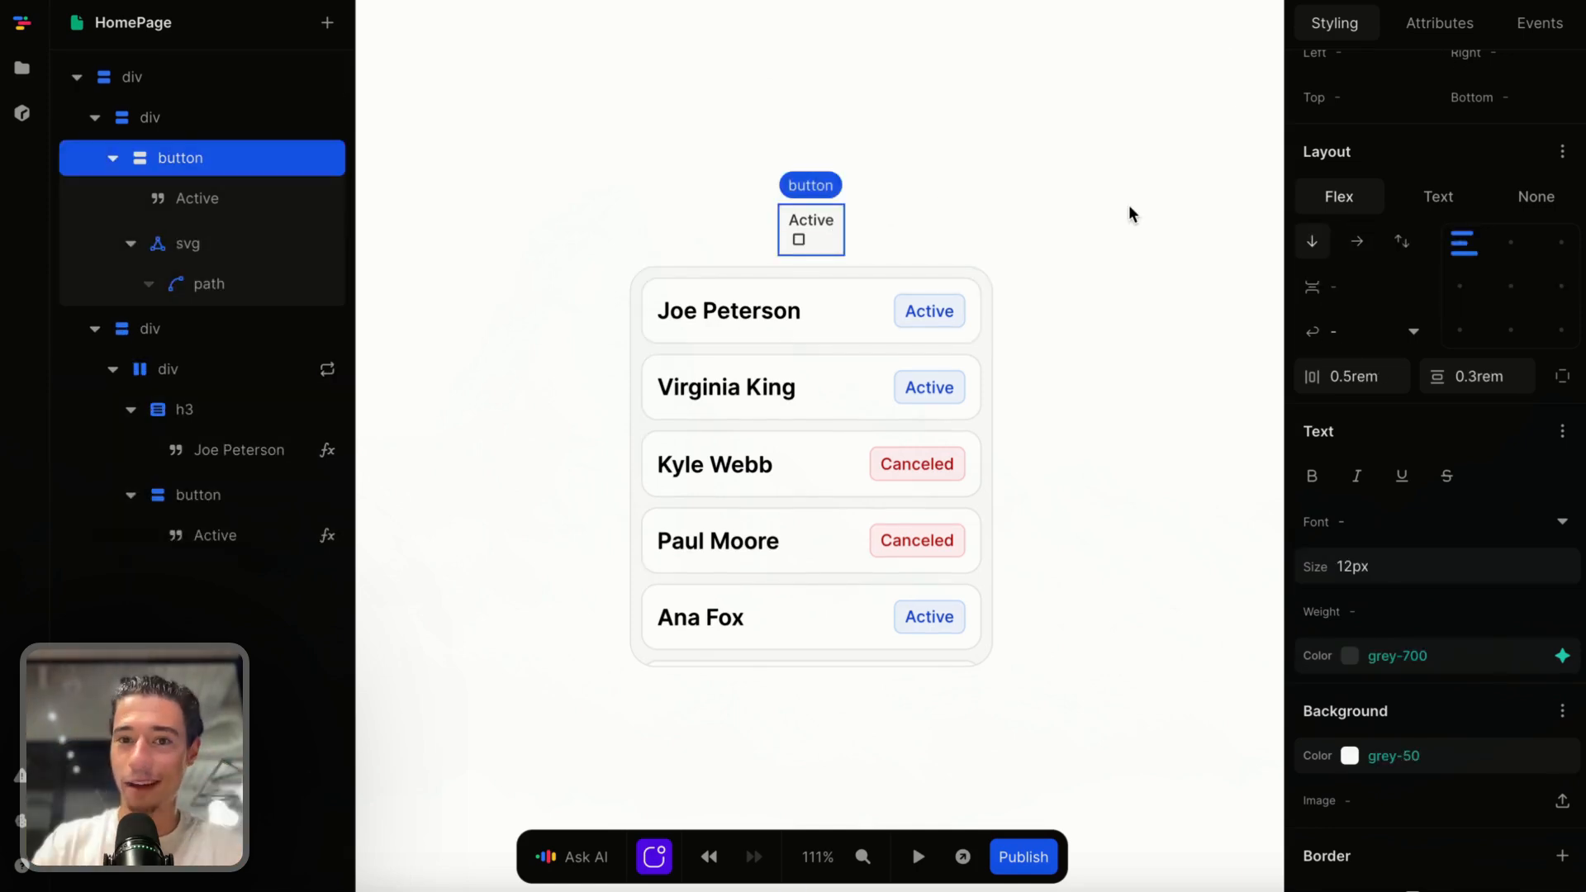
Arrange the text and checkbox icon of the Active button above the list in a row with a 0.5rem gap.
scroll(1396, 333, up, 5)
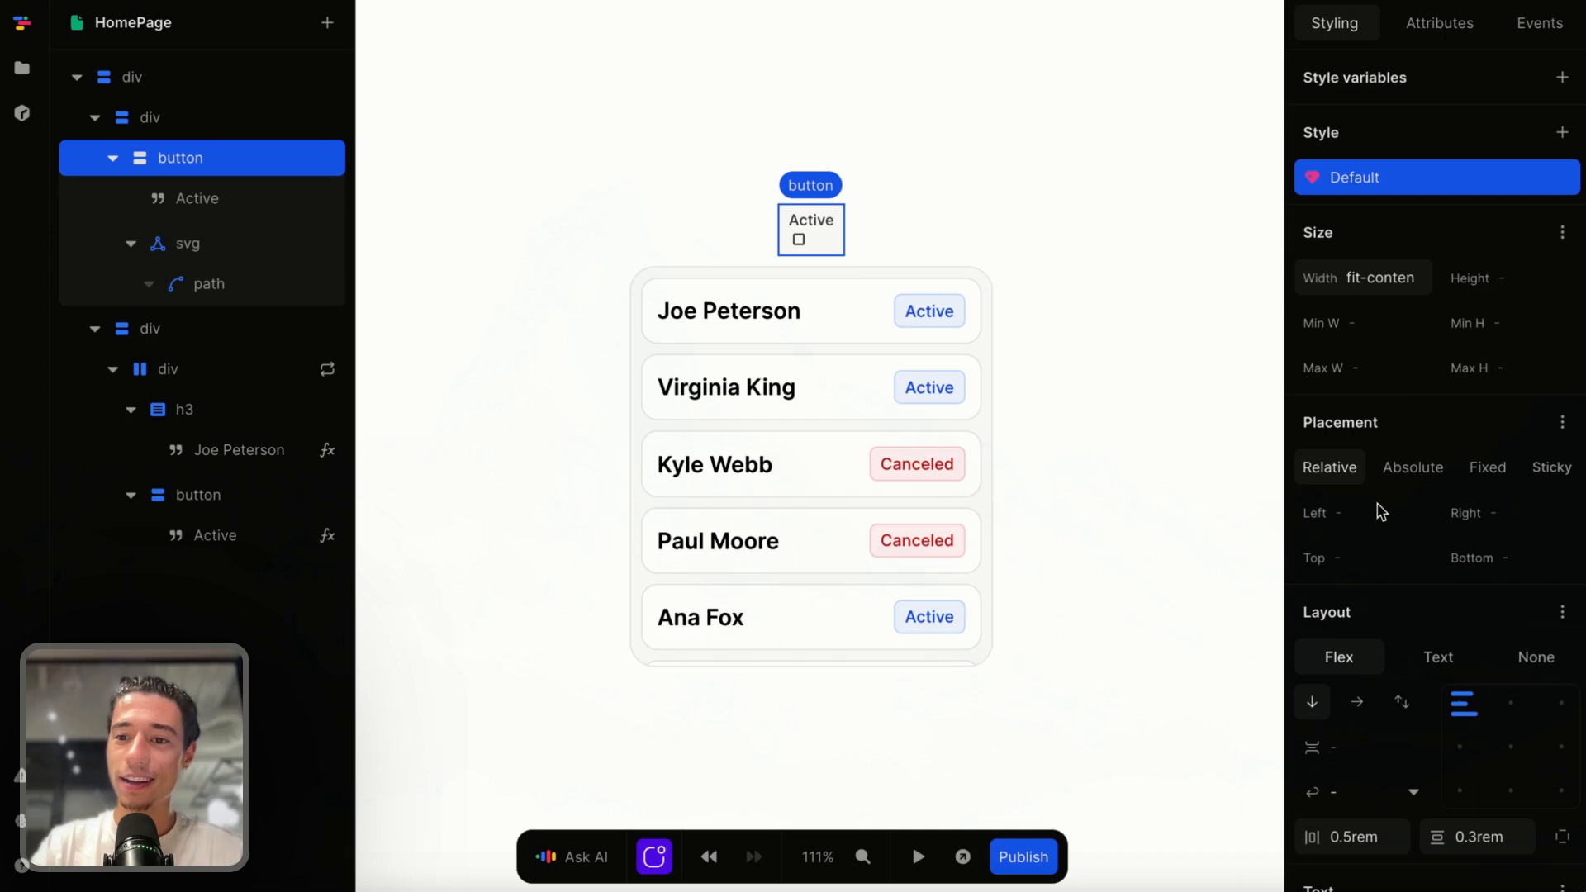
click(1357, 702)
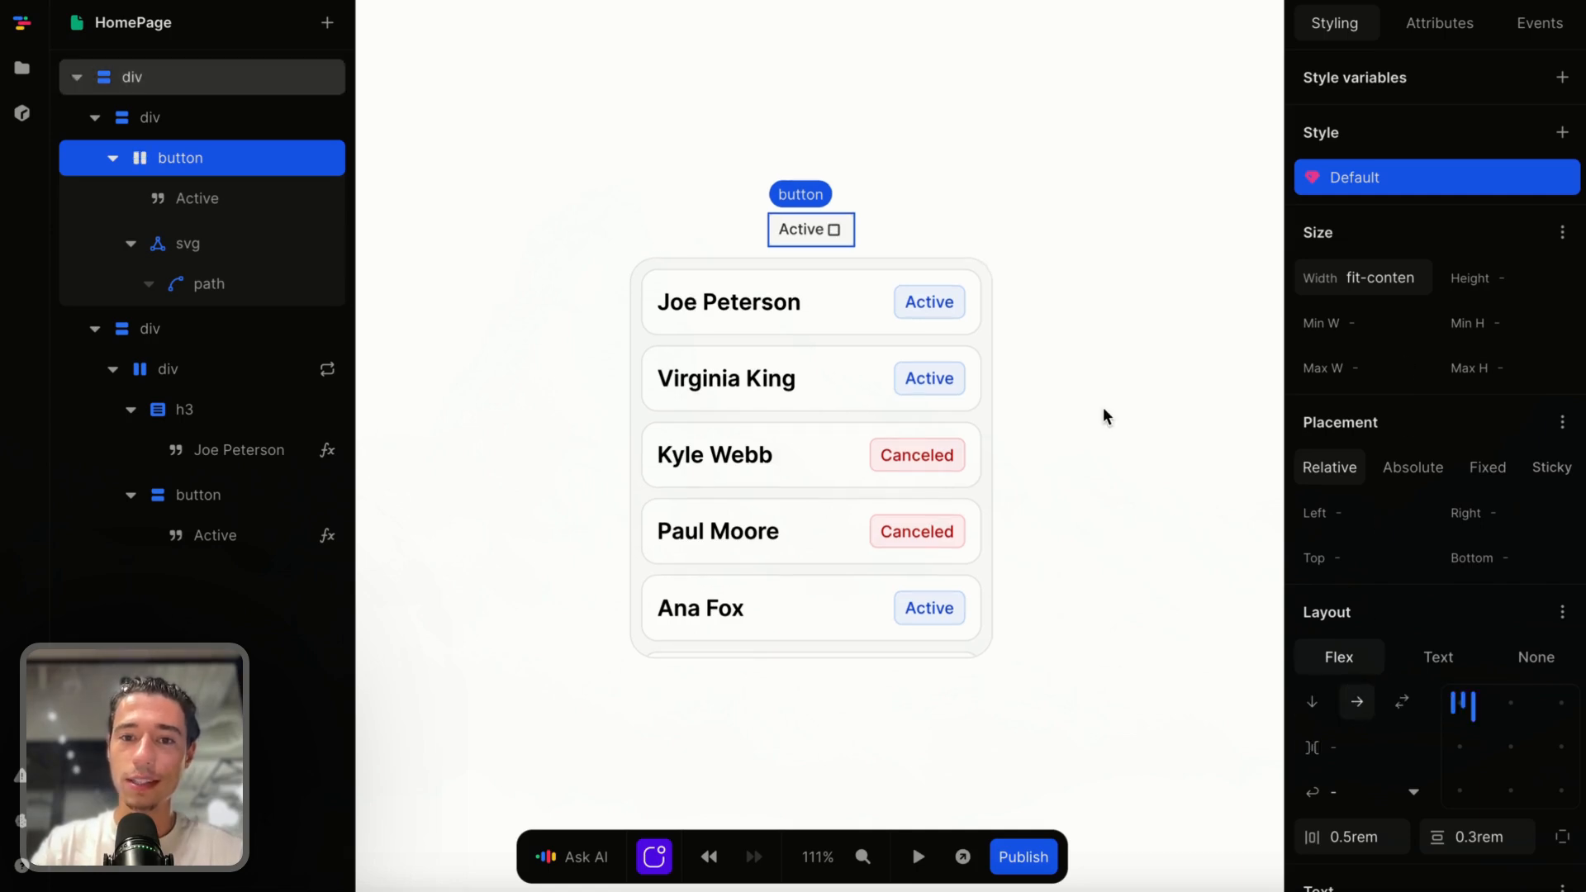
click(1078, 403)
click(846, 230)
click(853, 230)
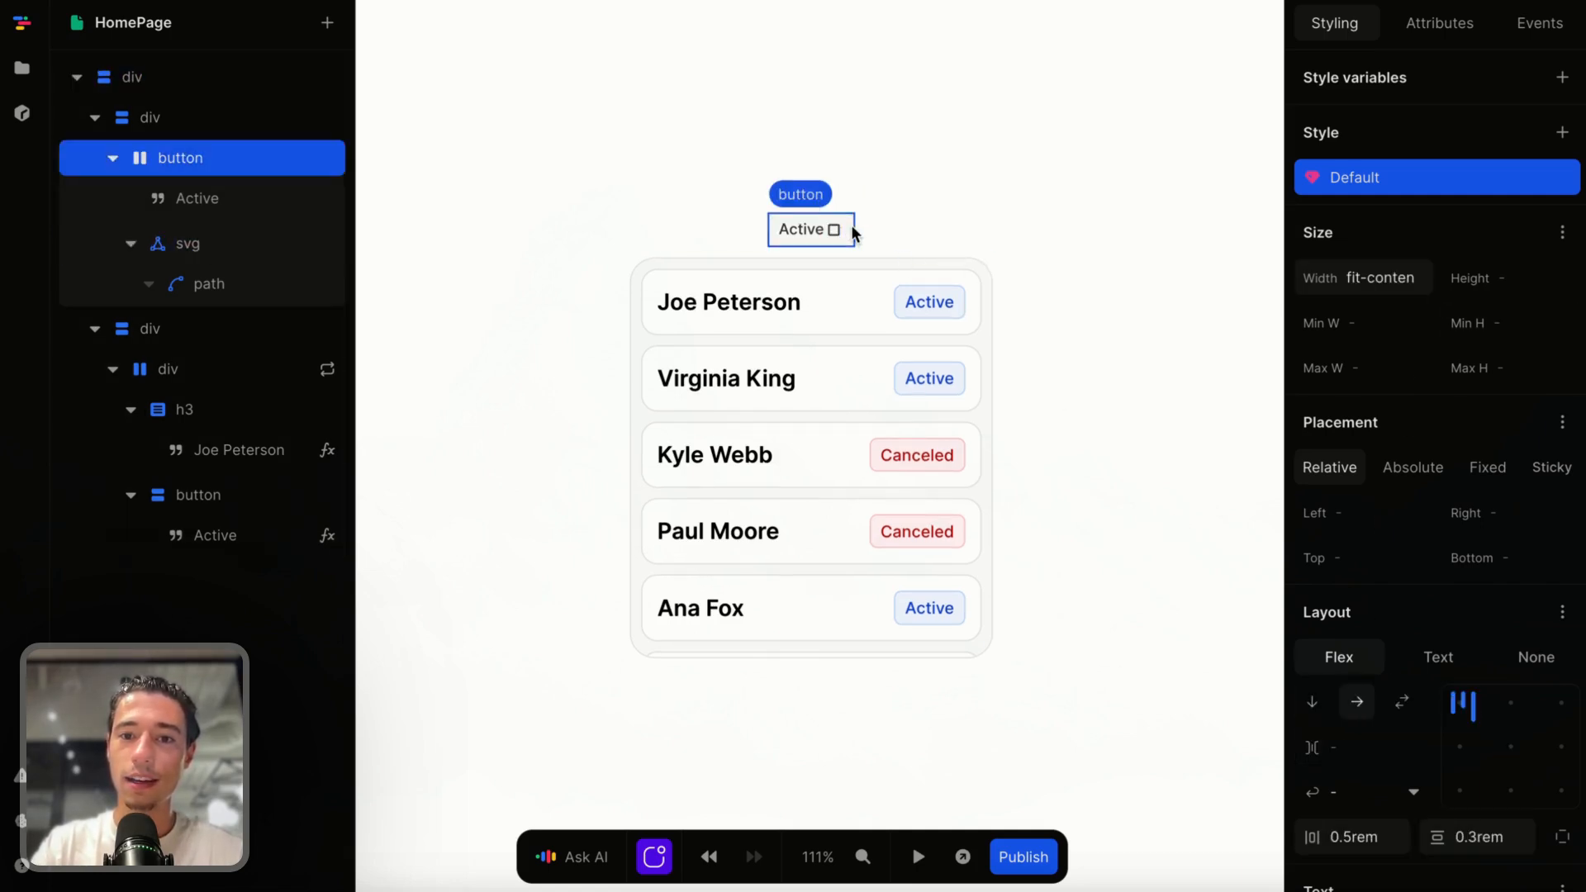
scroll(1455, 741, down, 1)
click(1372, 674)
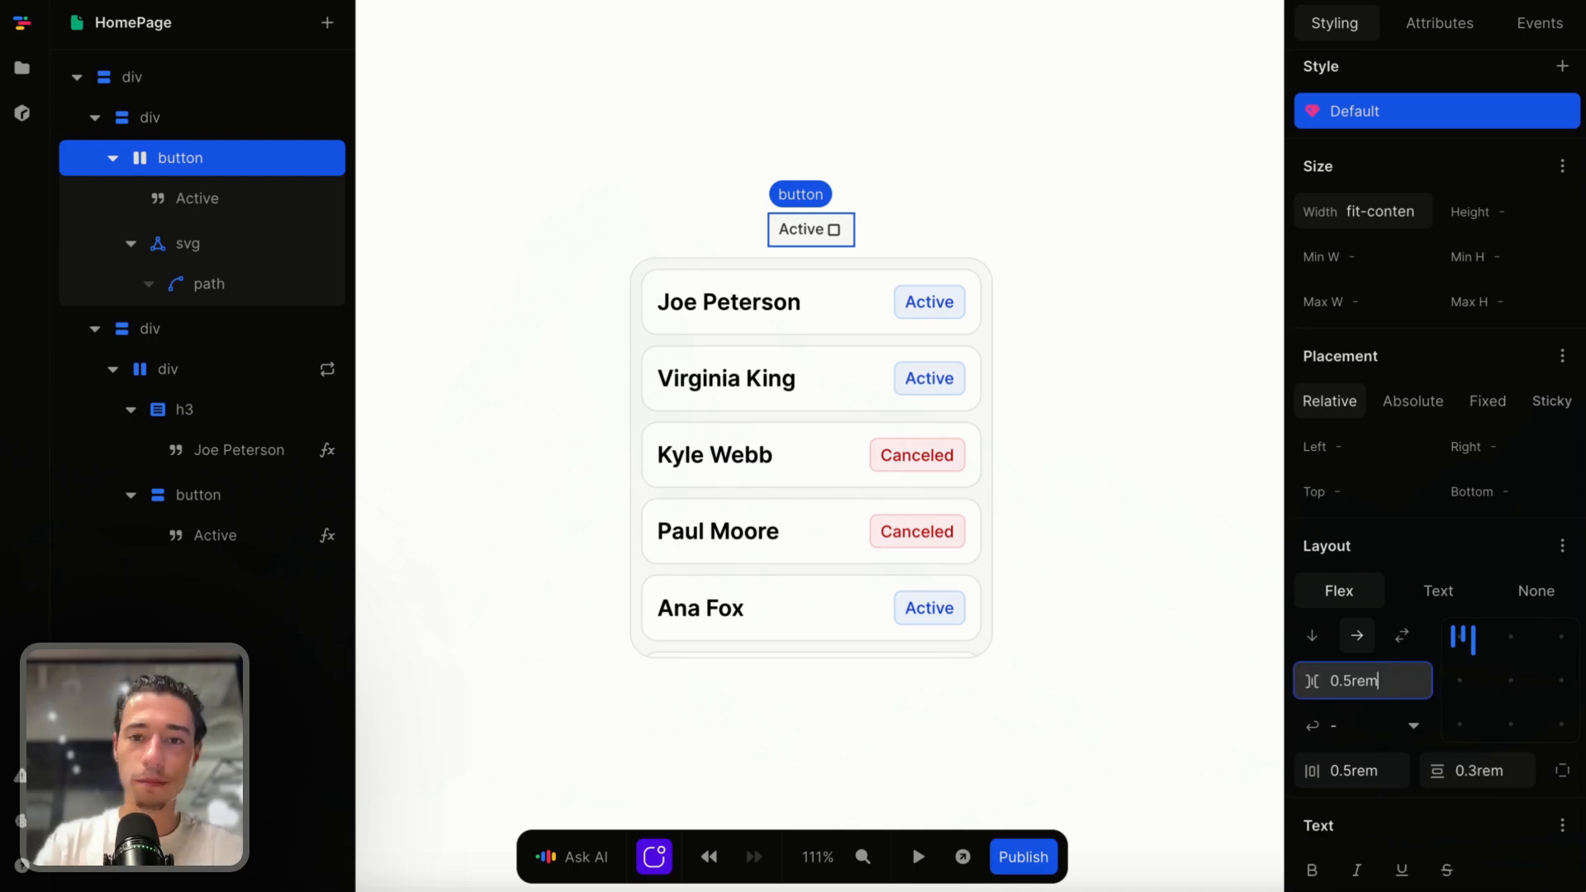
text(0.5rem)
key(Return)
click(1068, 284)
click(851, 225)
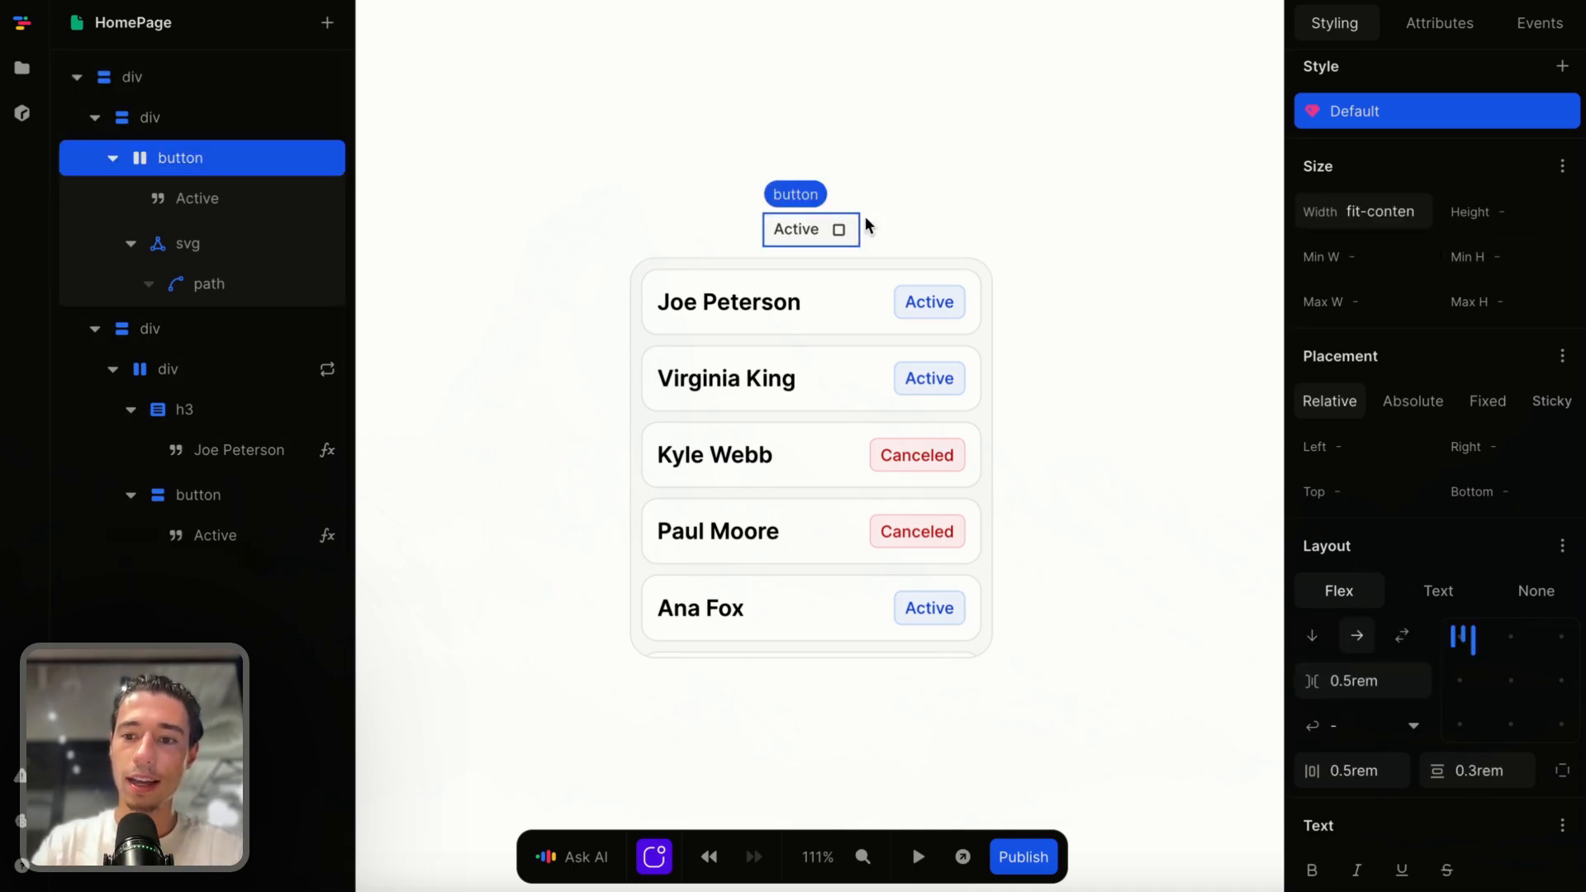
Split the Active button's padding into individual sides and set the right padding to 0.25rem.
scroll(1561, 594, down, 2)
click(1562, 594)
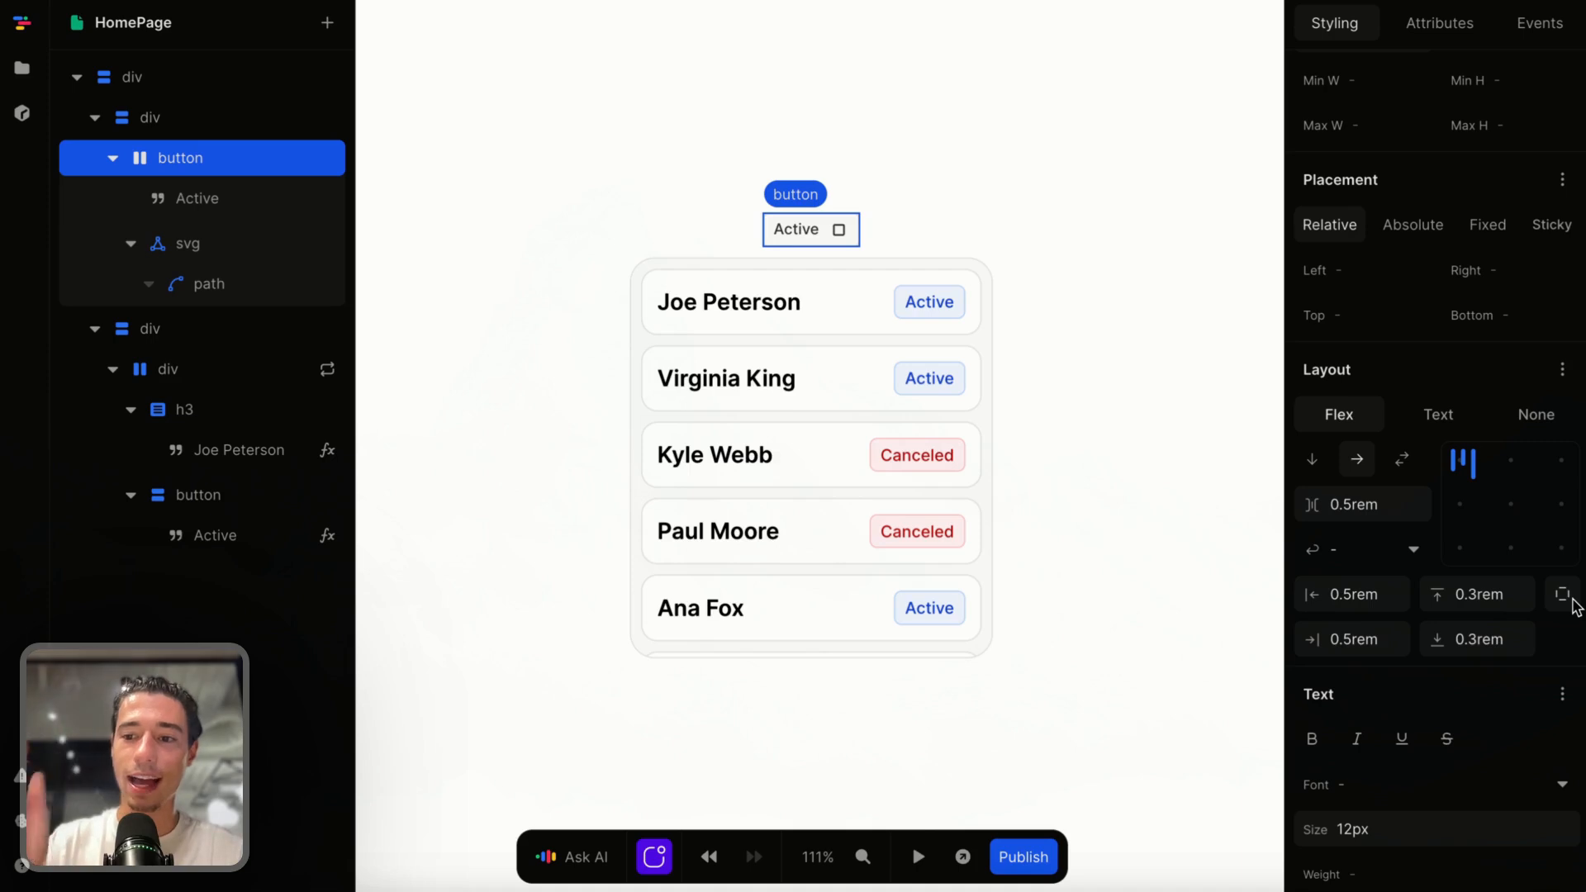
click(1353, 640)
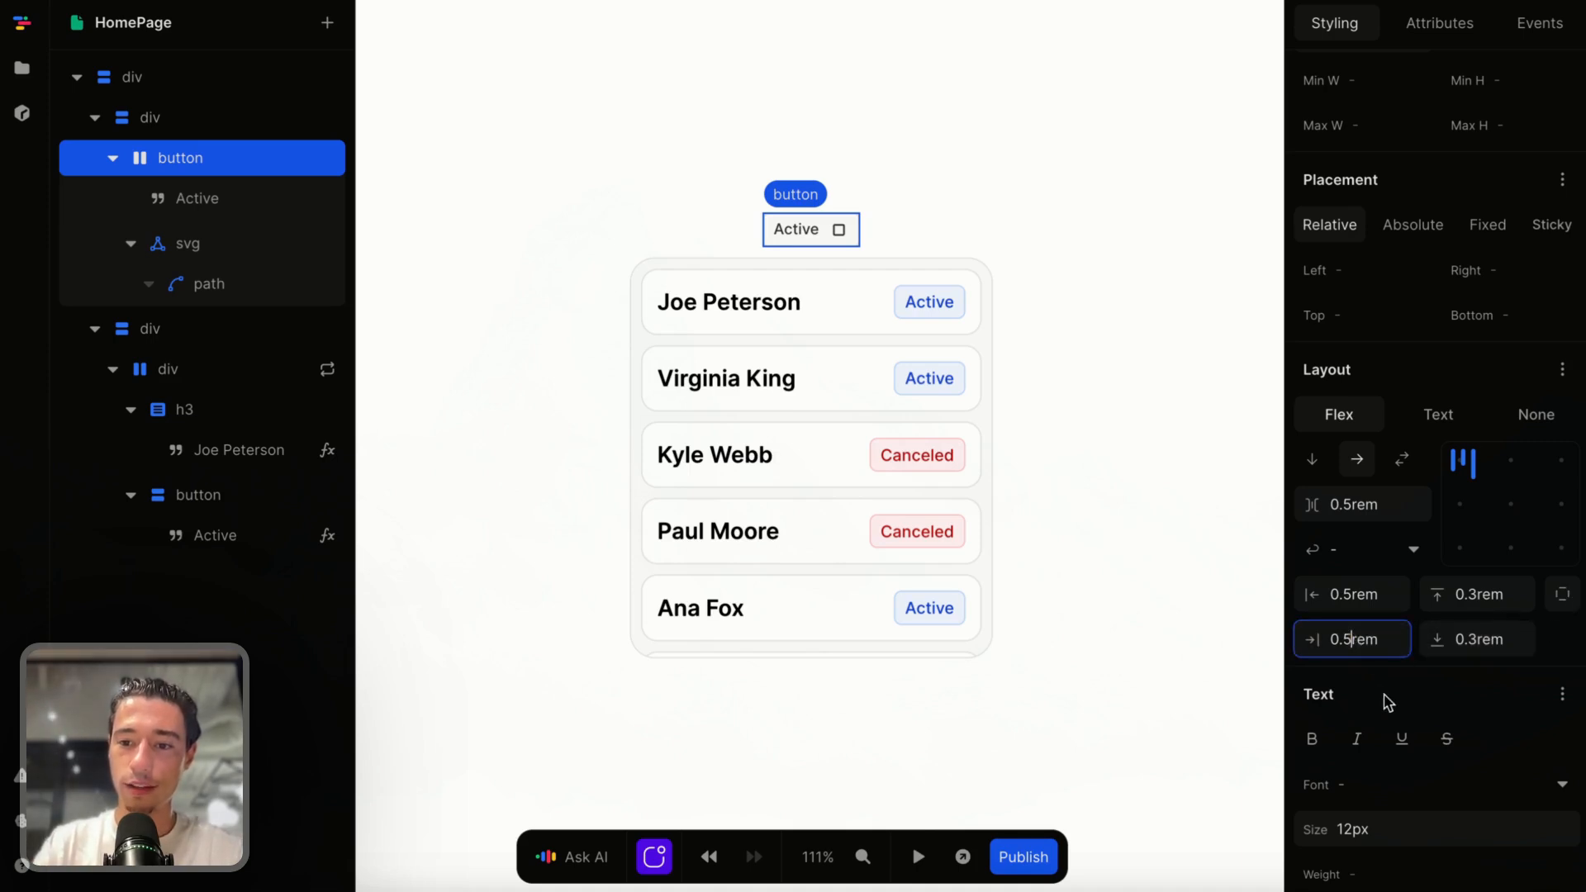
click(1157, 419)
click(832, 229)
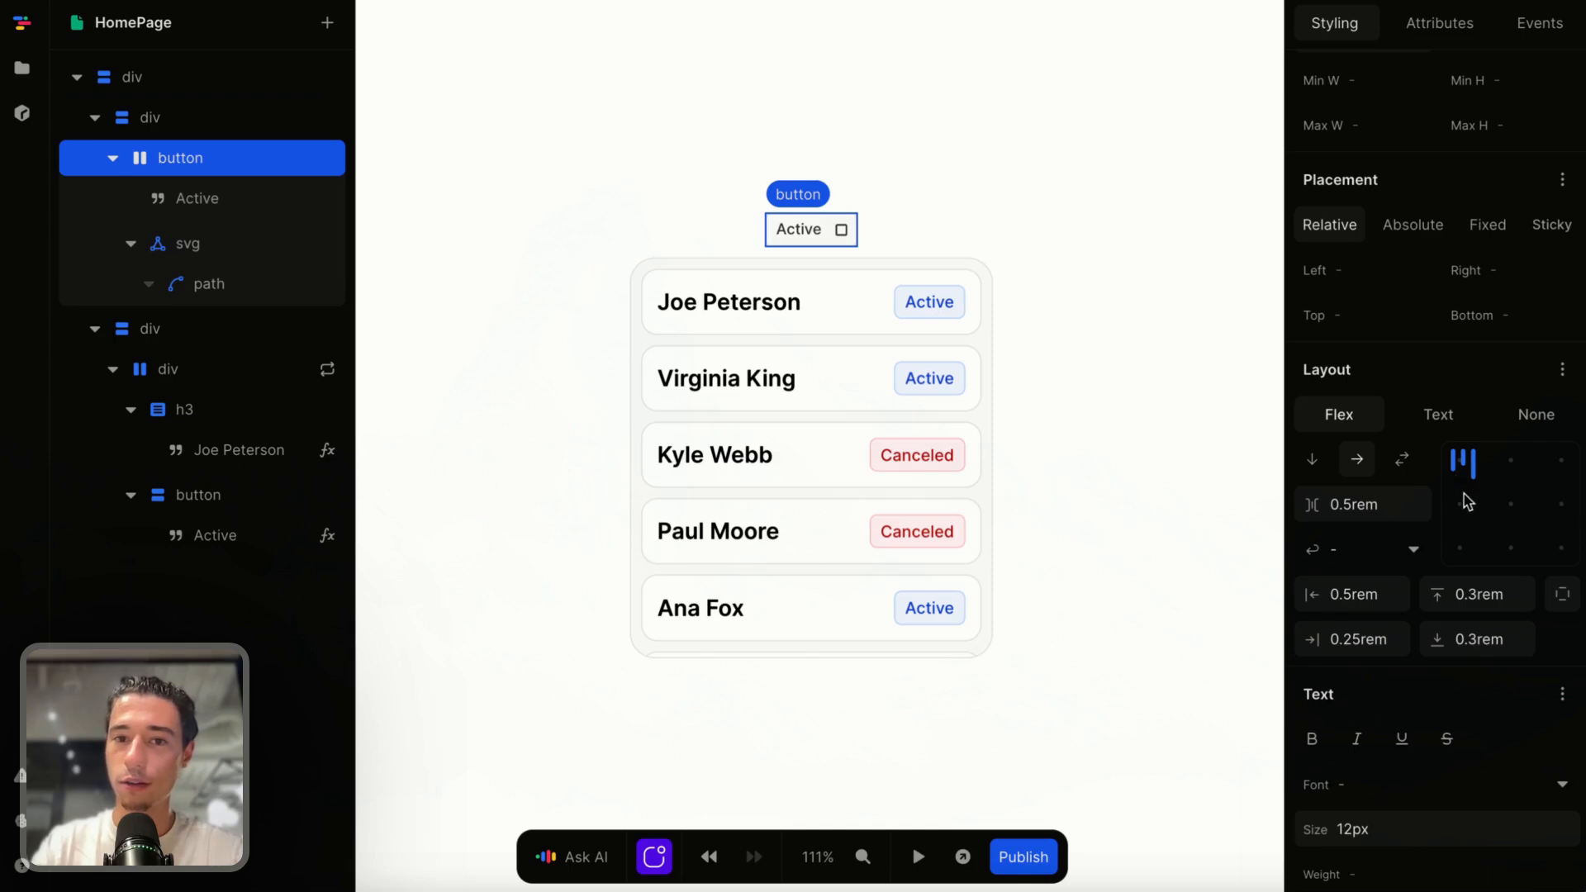
Center the Active button's contents vertically and set the gap between them to 0.25rem.
scroll(1459, 503, up, 2)
double_click(1353, 613)
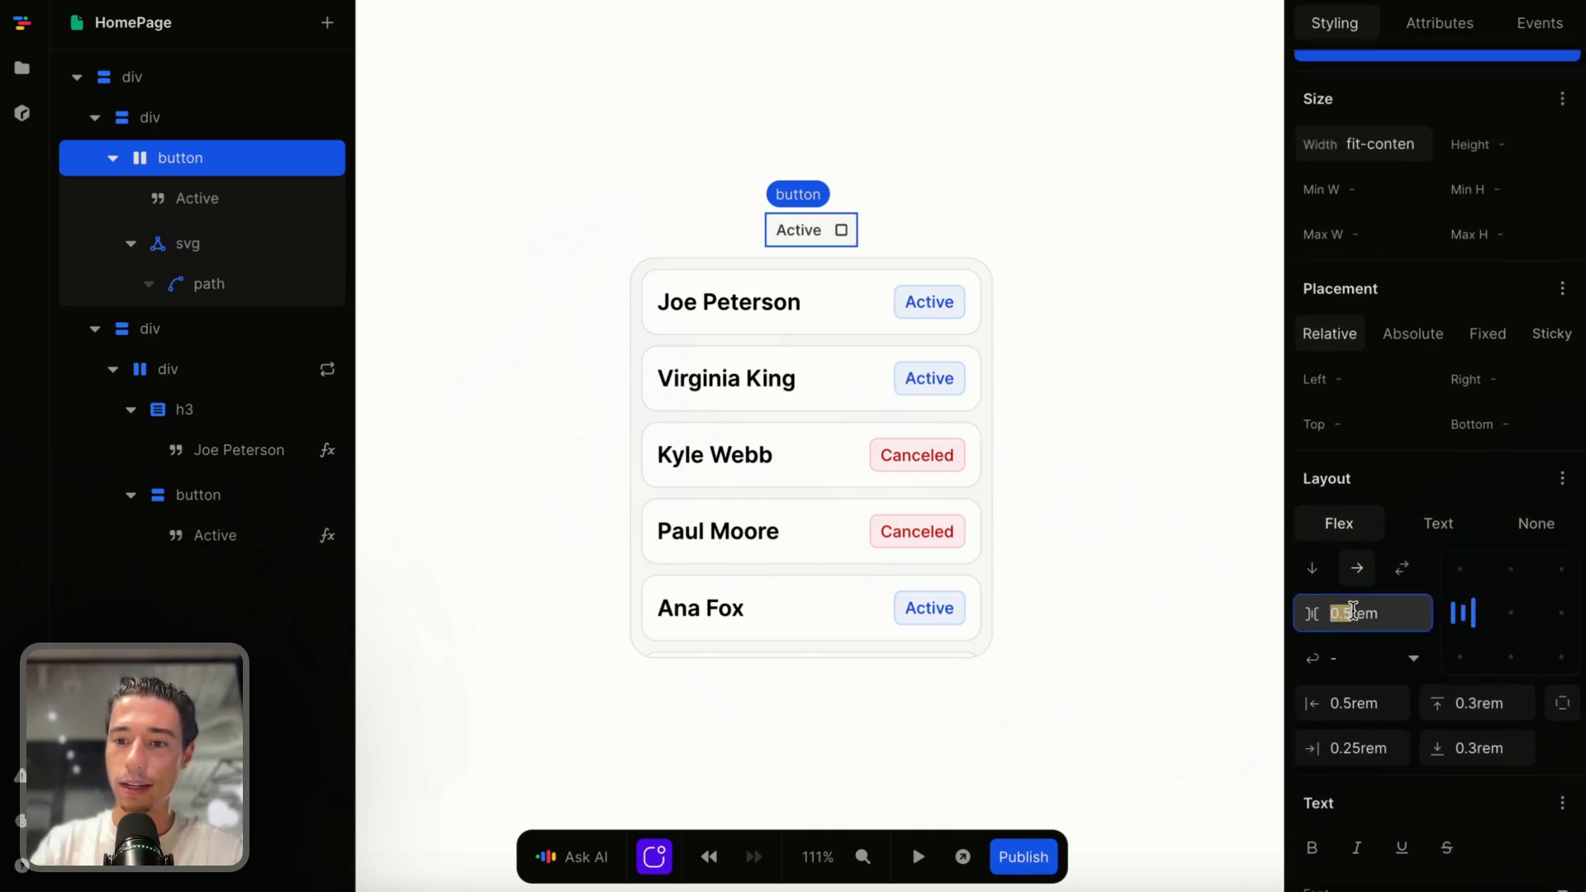
click(1352, 612)
text(5)
click(1135, 484)
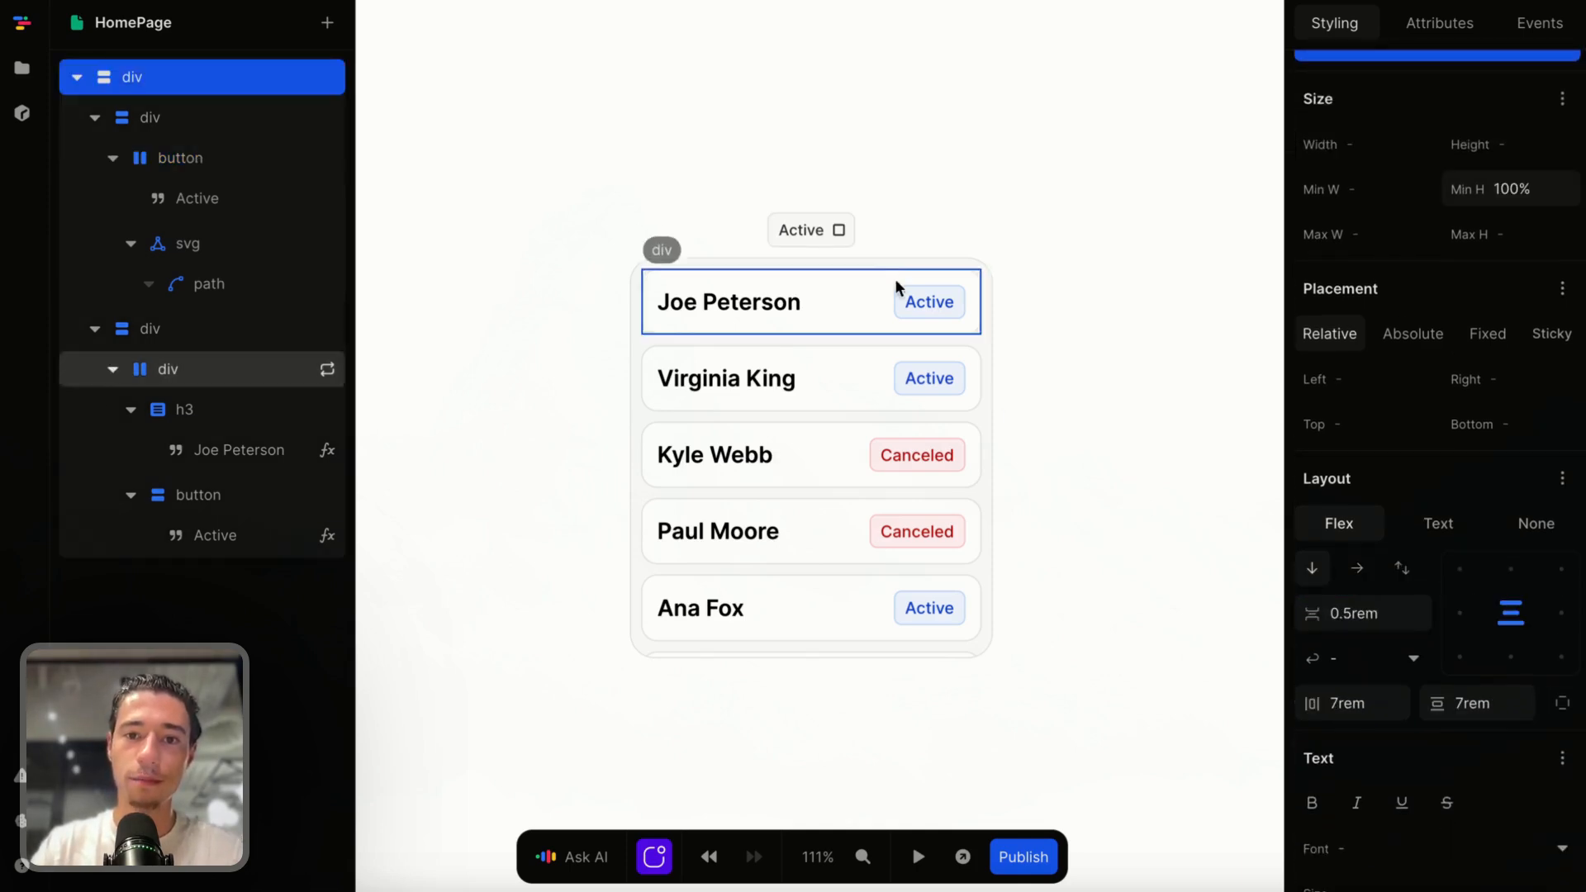
click(828, 225)
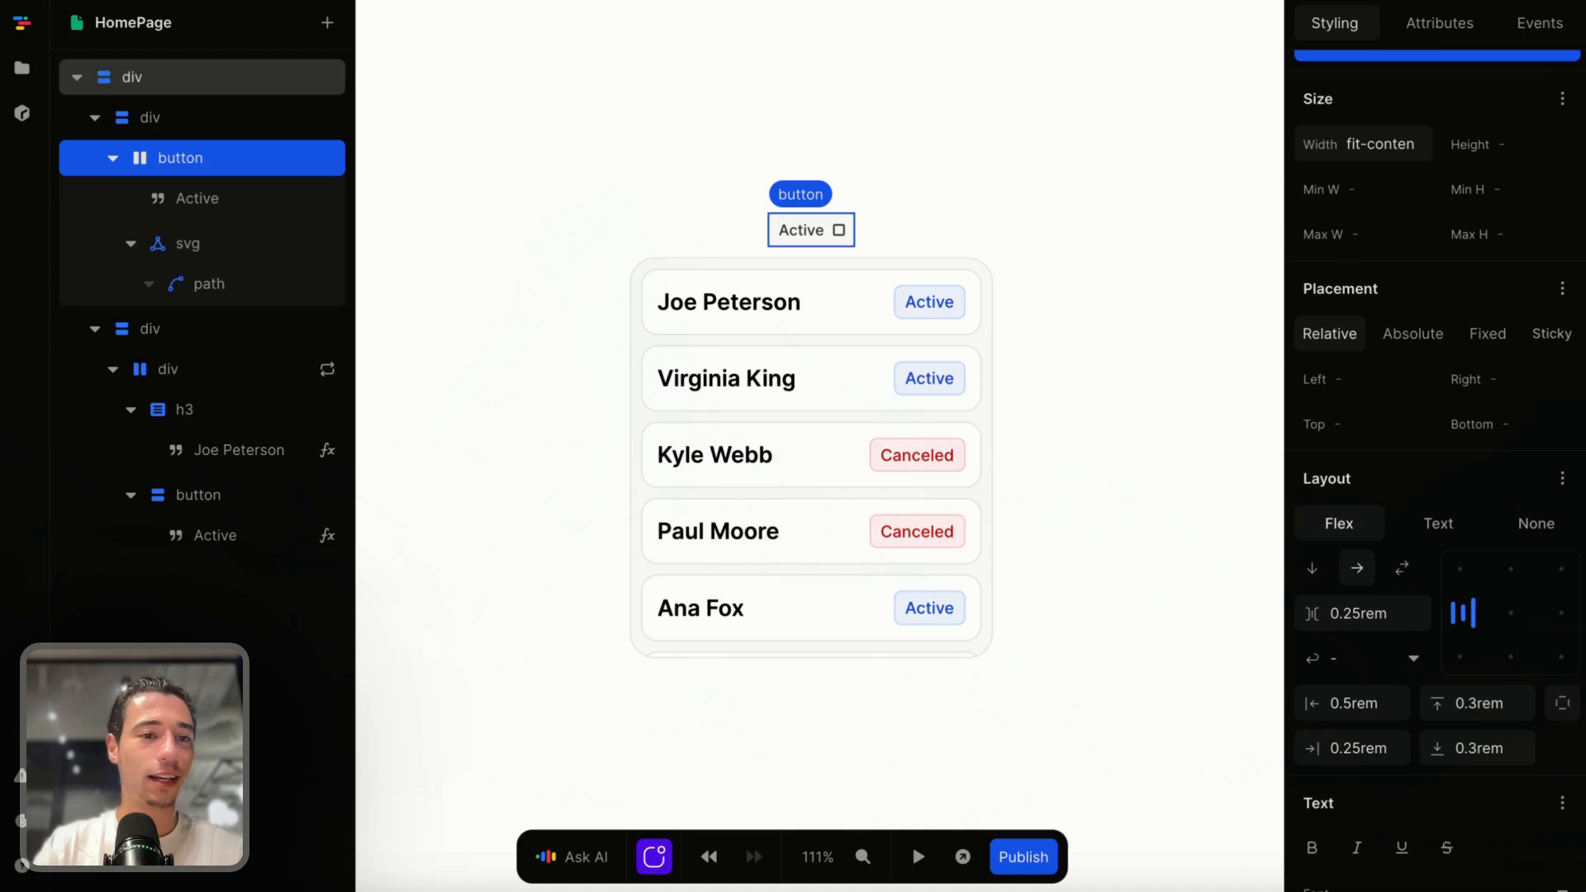
Go back to the Relume Icon Library and copy the small outlined checked checkbox icon for Figma at the XXSmall (16px) size.
mouse_move(8, 405)
click(56, 400)
click(837, 395)
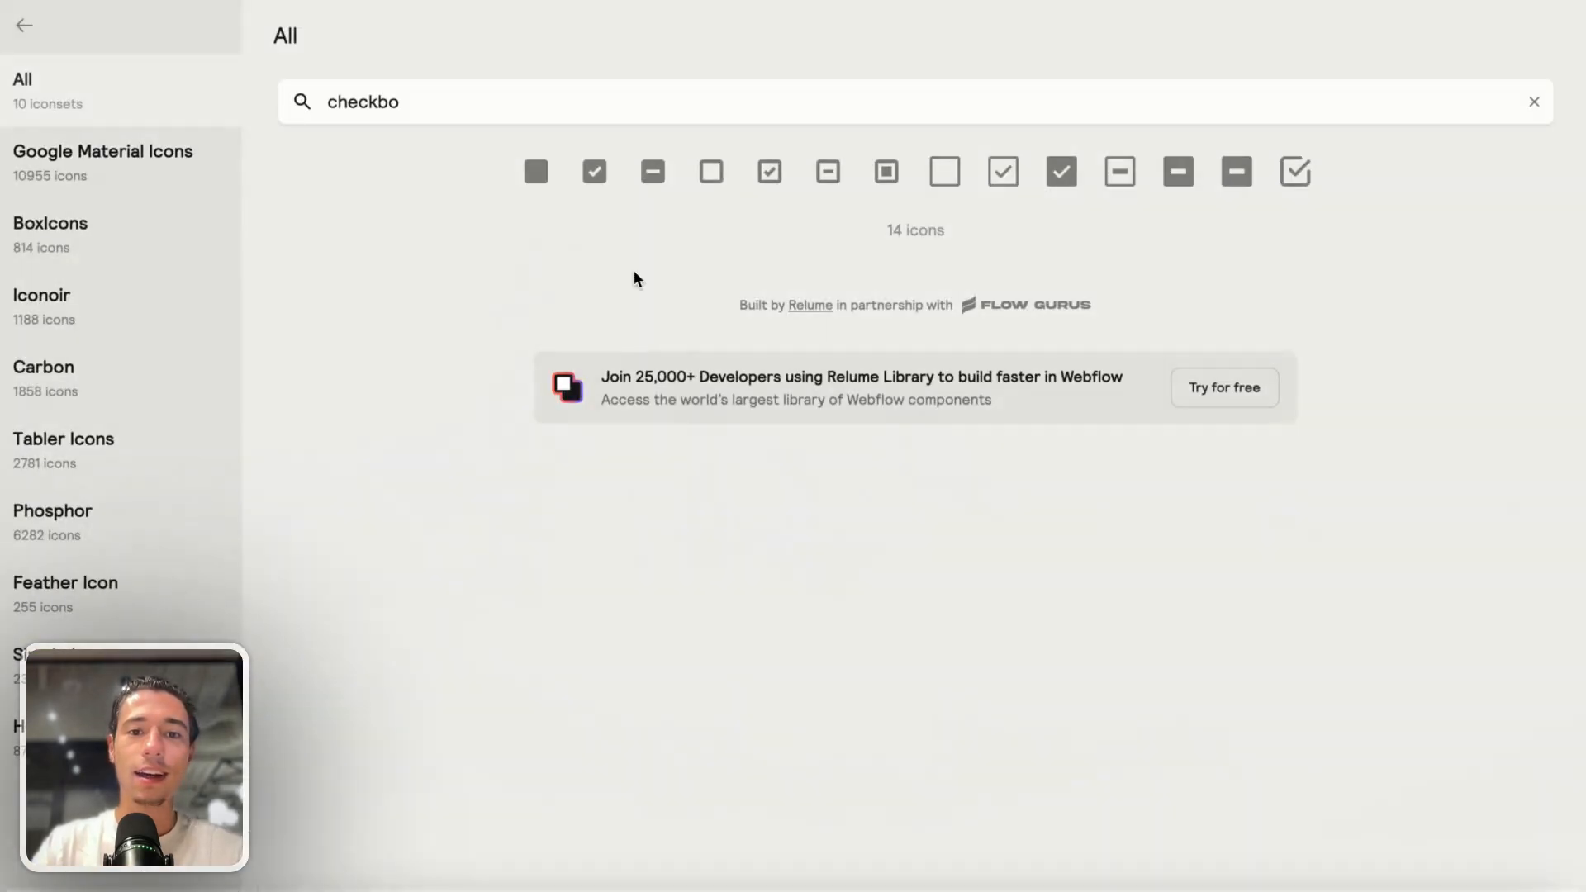
click(769, 172)
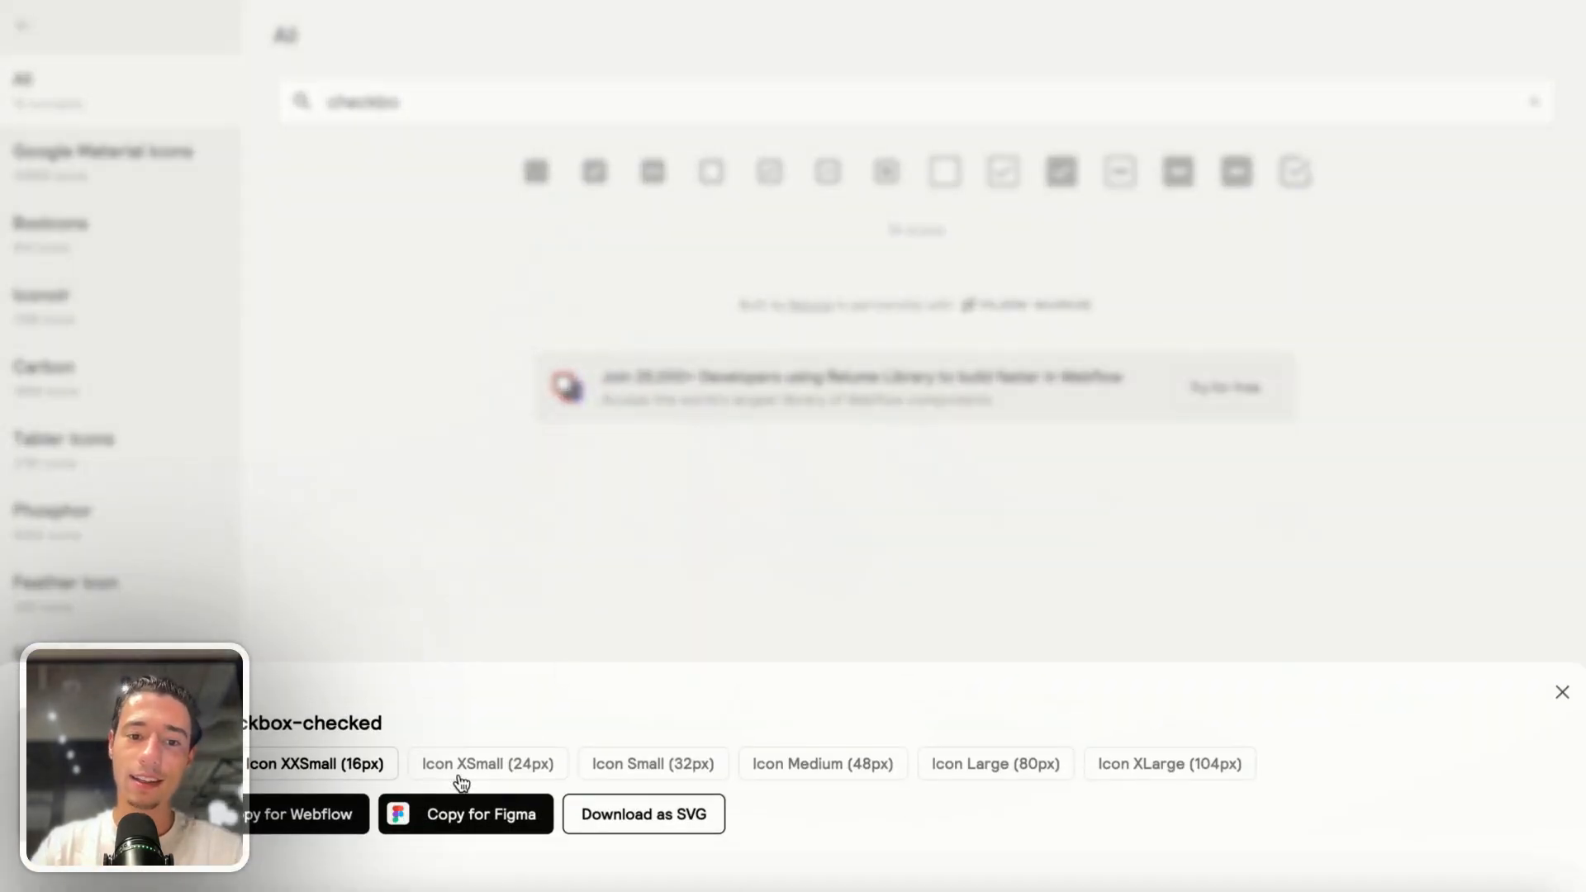
click(463, 814)
Return to the toddle editor and paste the checked checkbox SVG into the Active button beside the empty one.
mouse_move(101, 275)
click(125, 115)
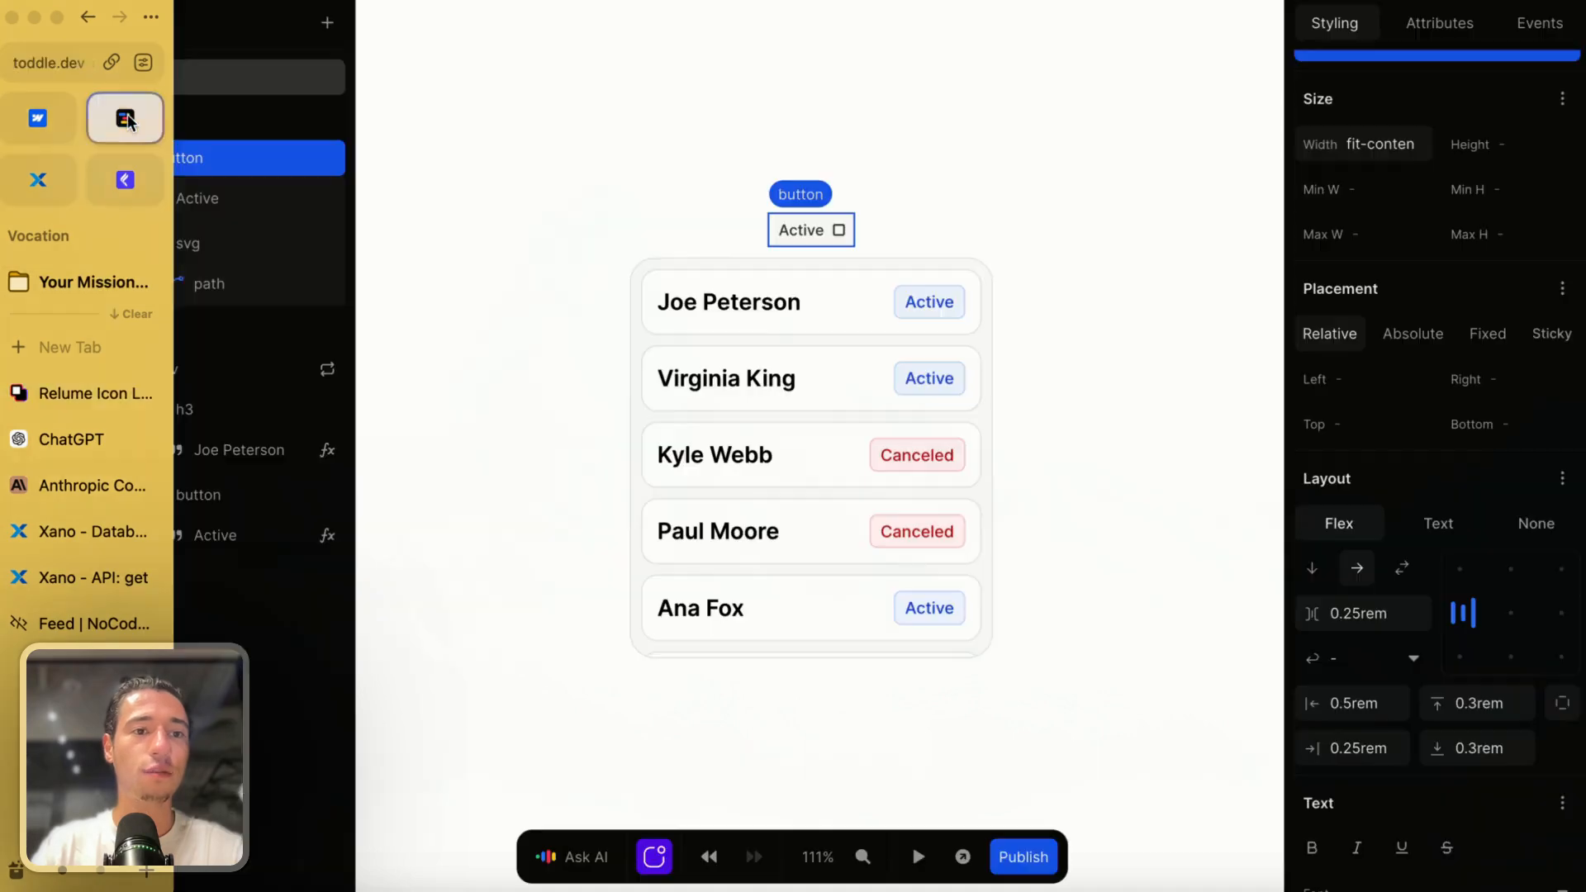
key(ctrl+v)
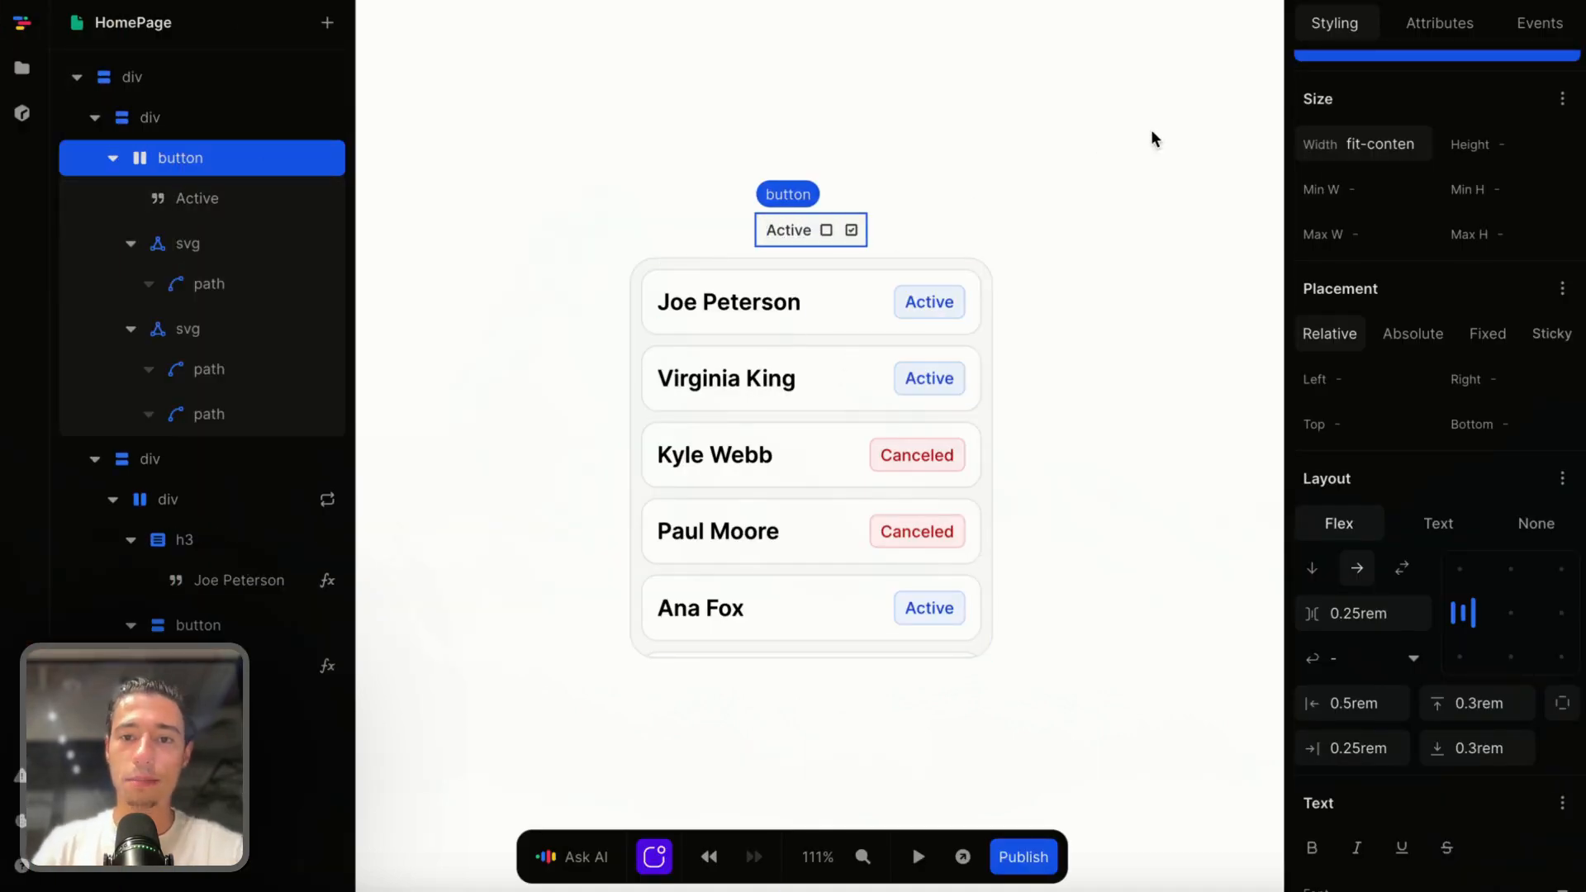
Add a page variable named isActive with the initial value false.
click(826, 230)
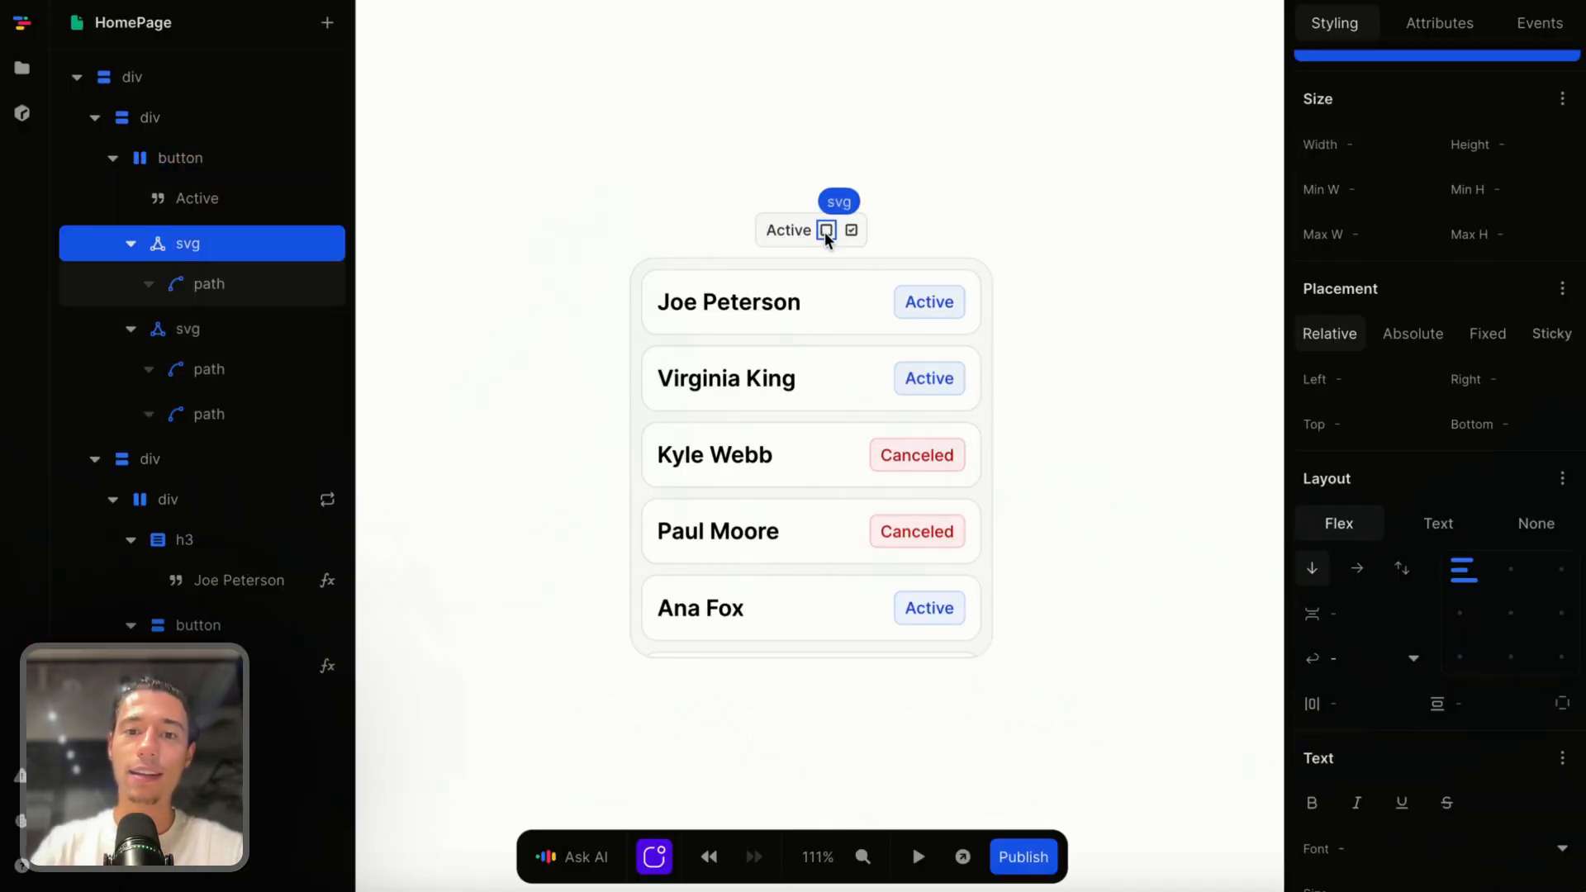
scroll(898, 256, down, 4)
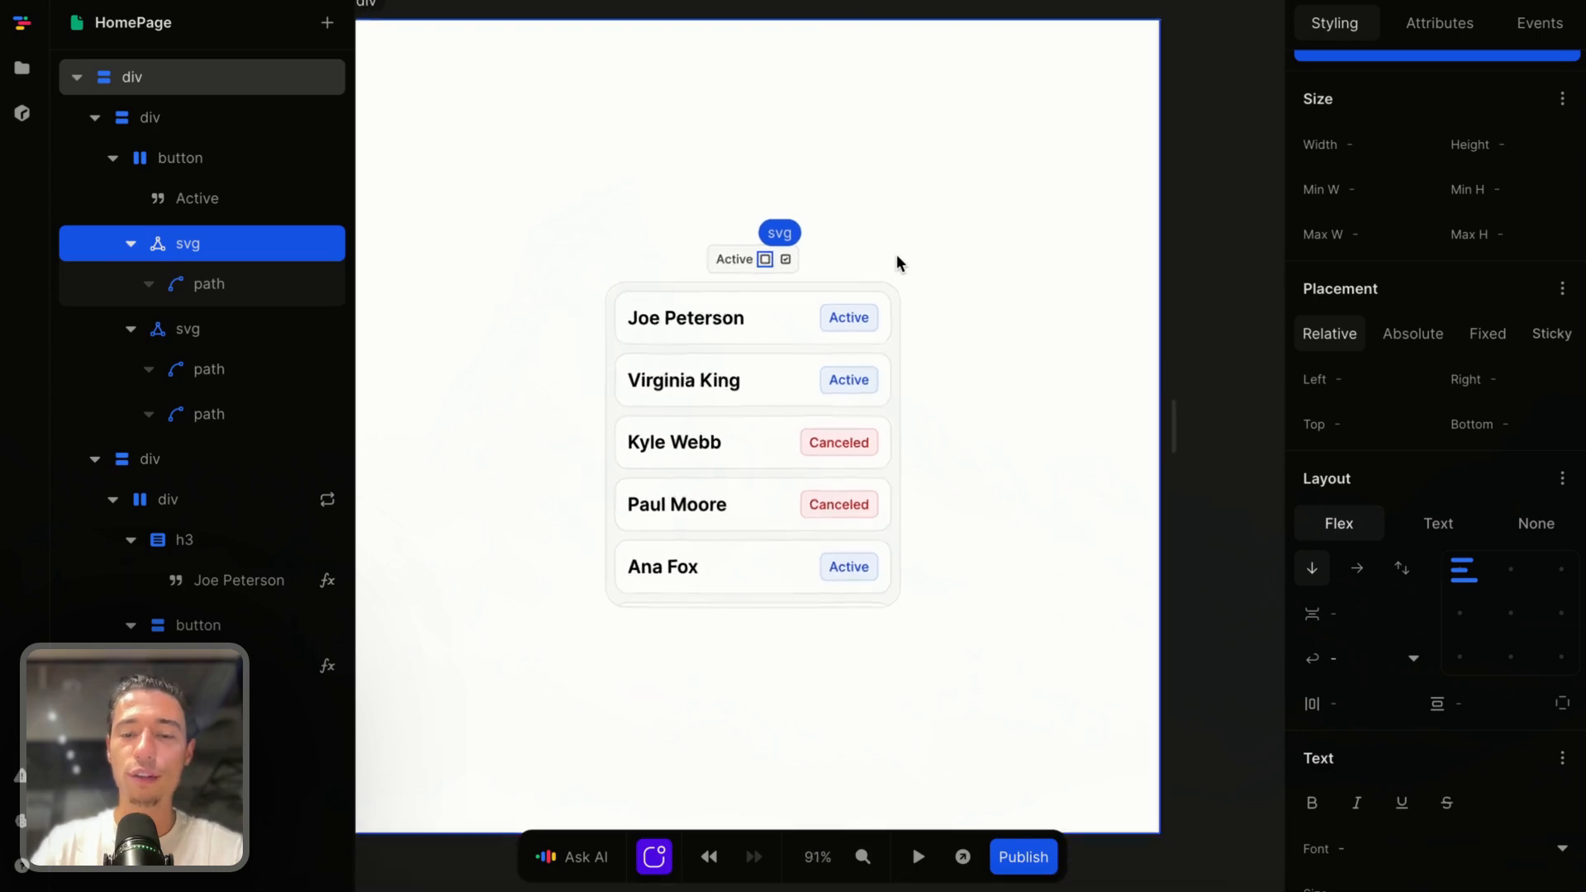
click(1252, 134)
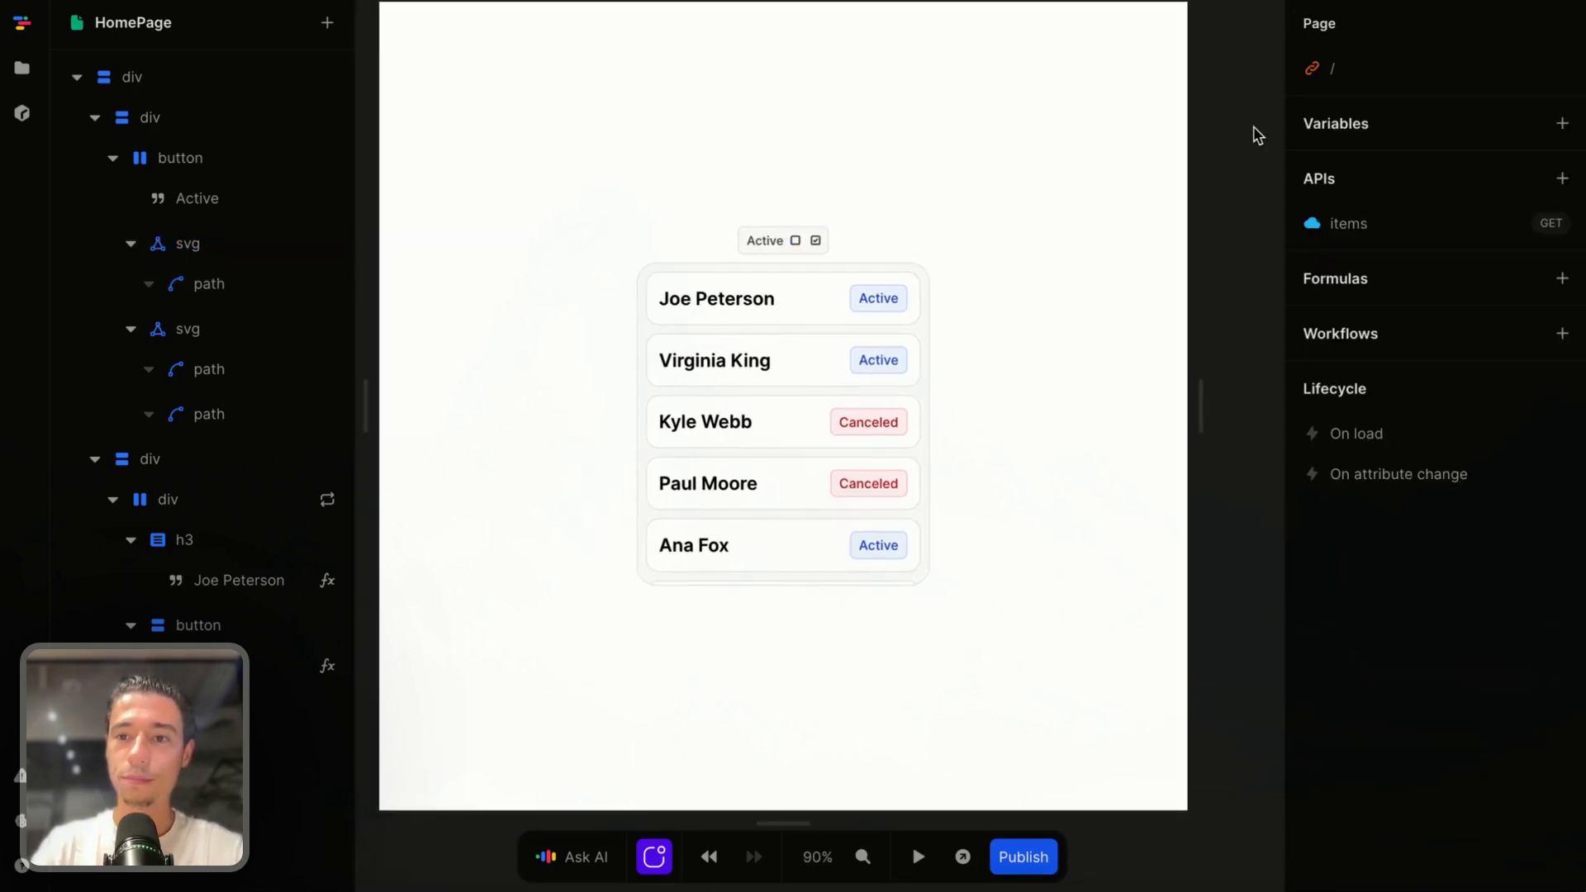
click(1562, 122)
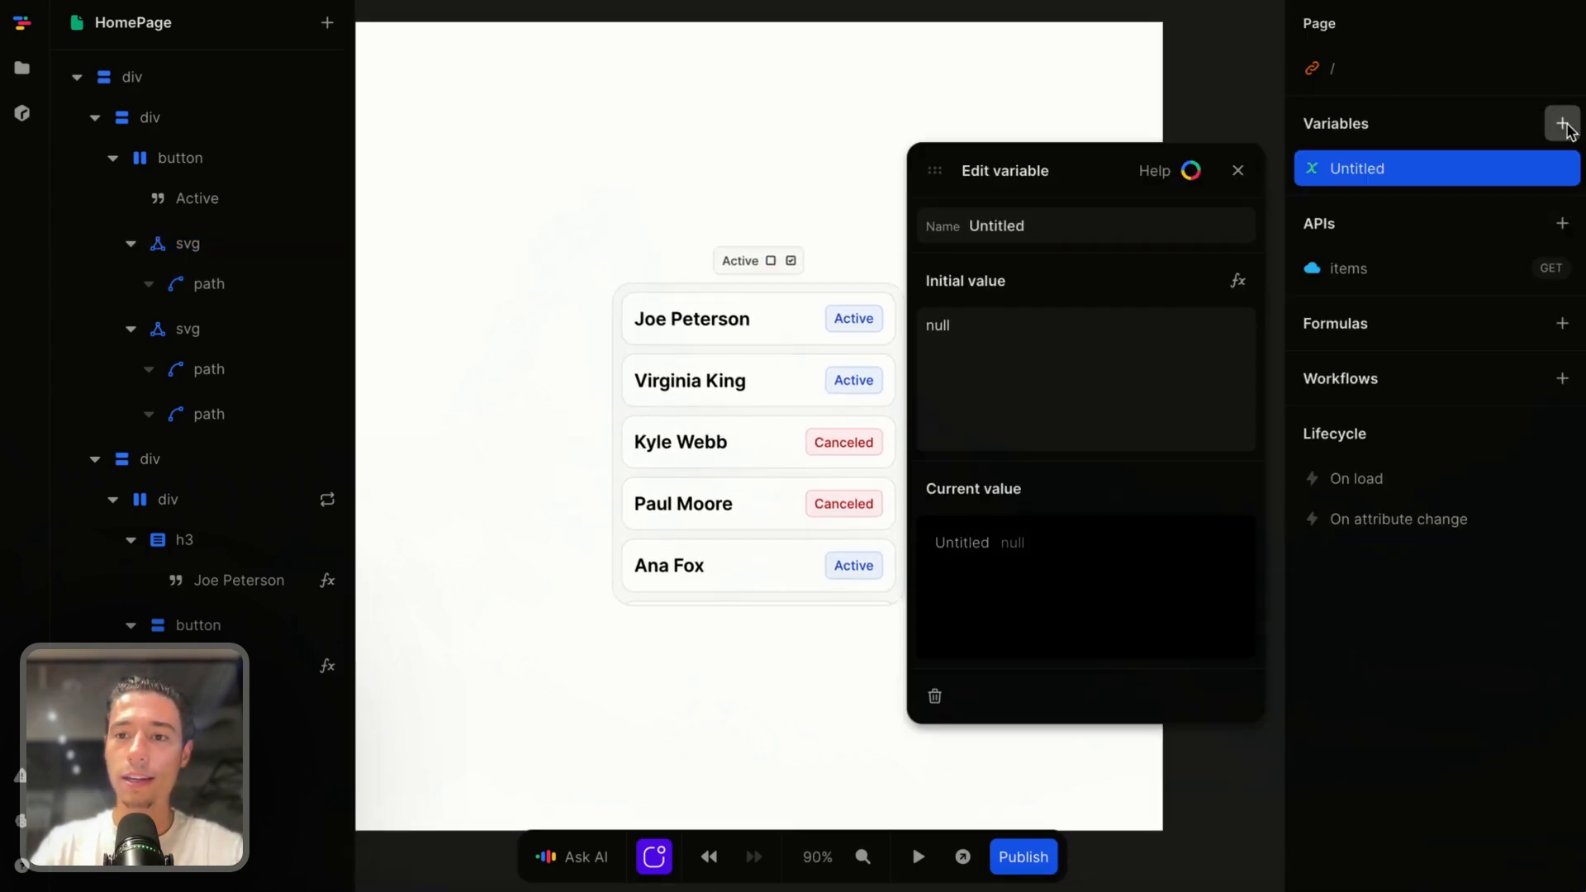
key(BackSpace)
text(isActive)
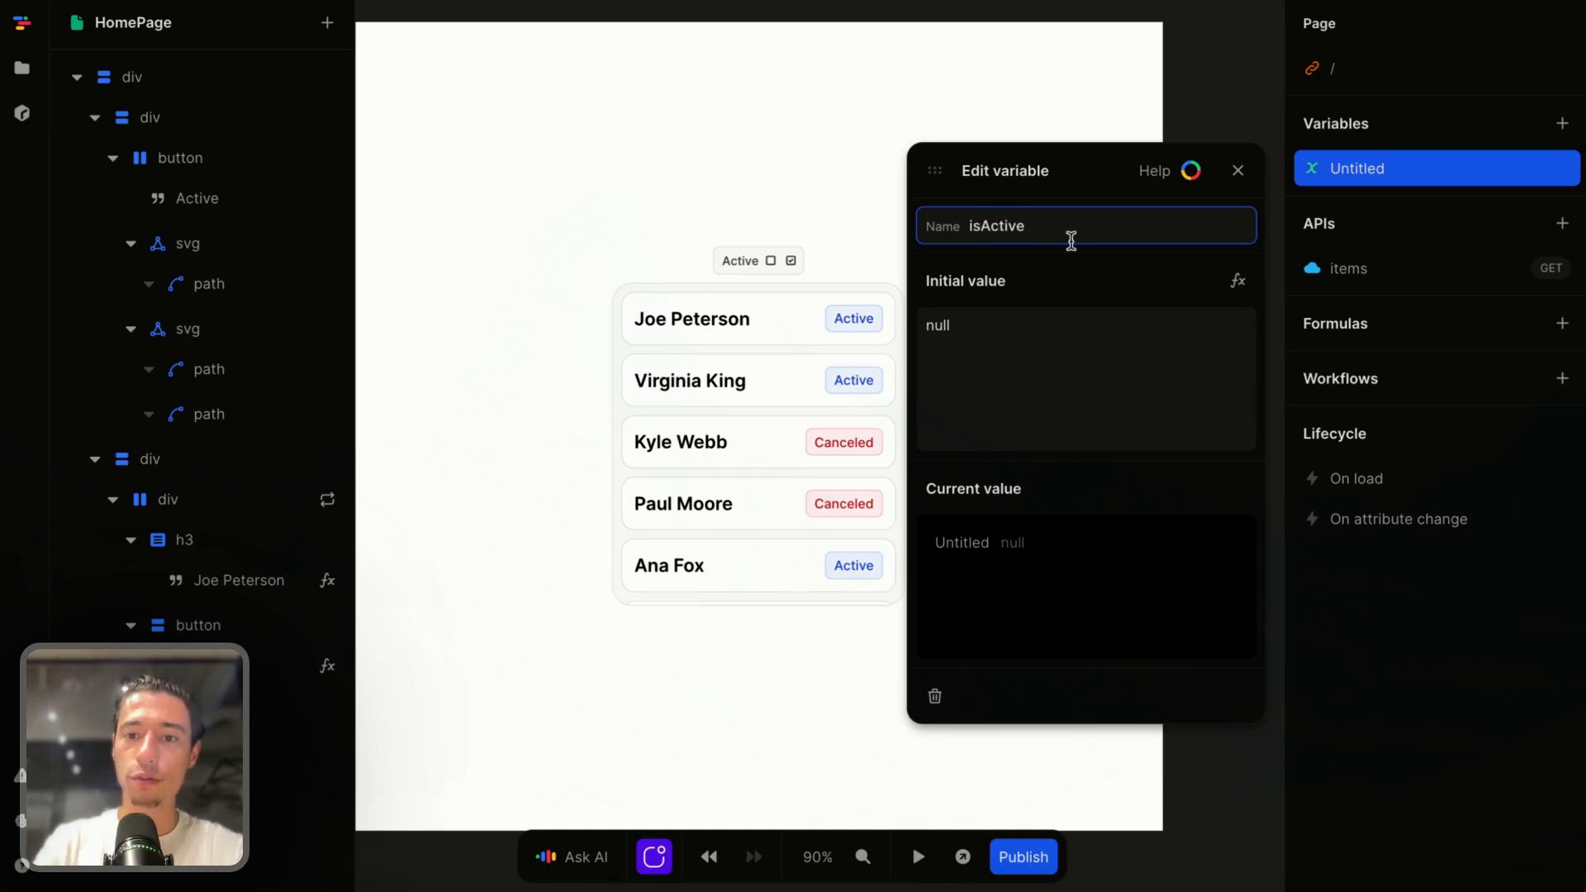
click(1125, 398)
key(BackSpace)
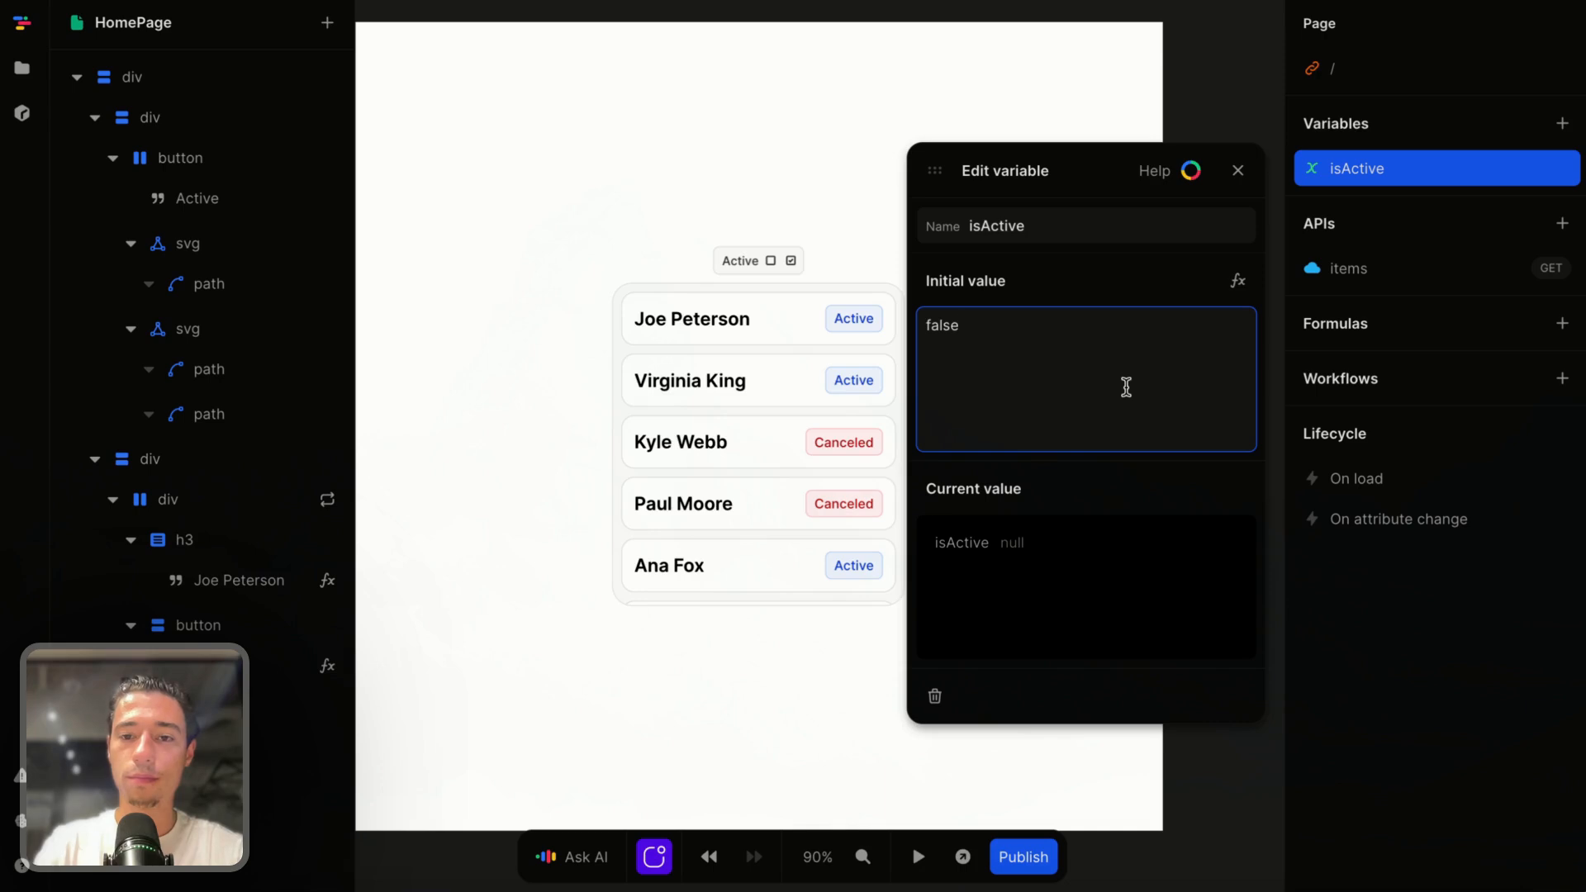
click(1125, 273)
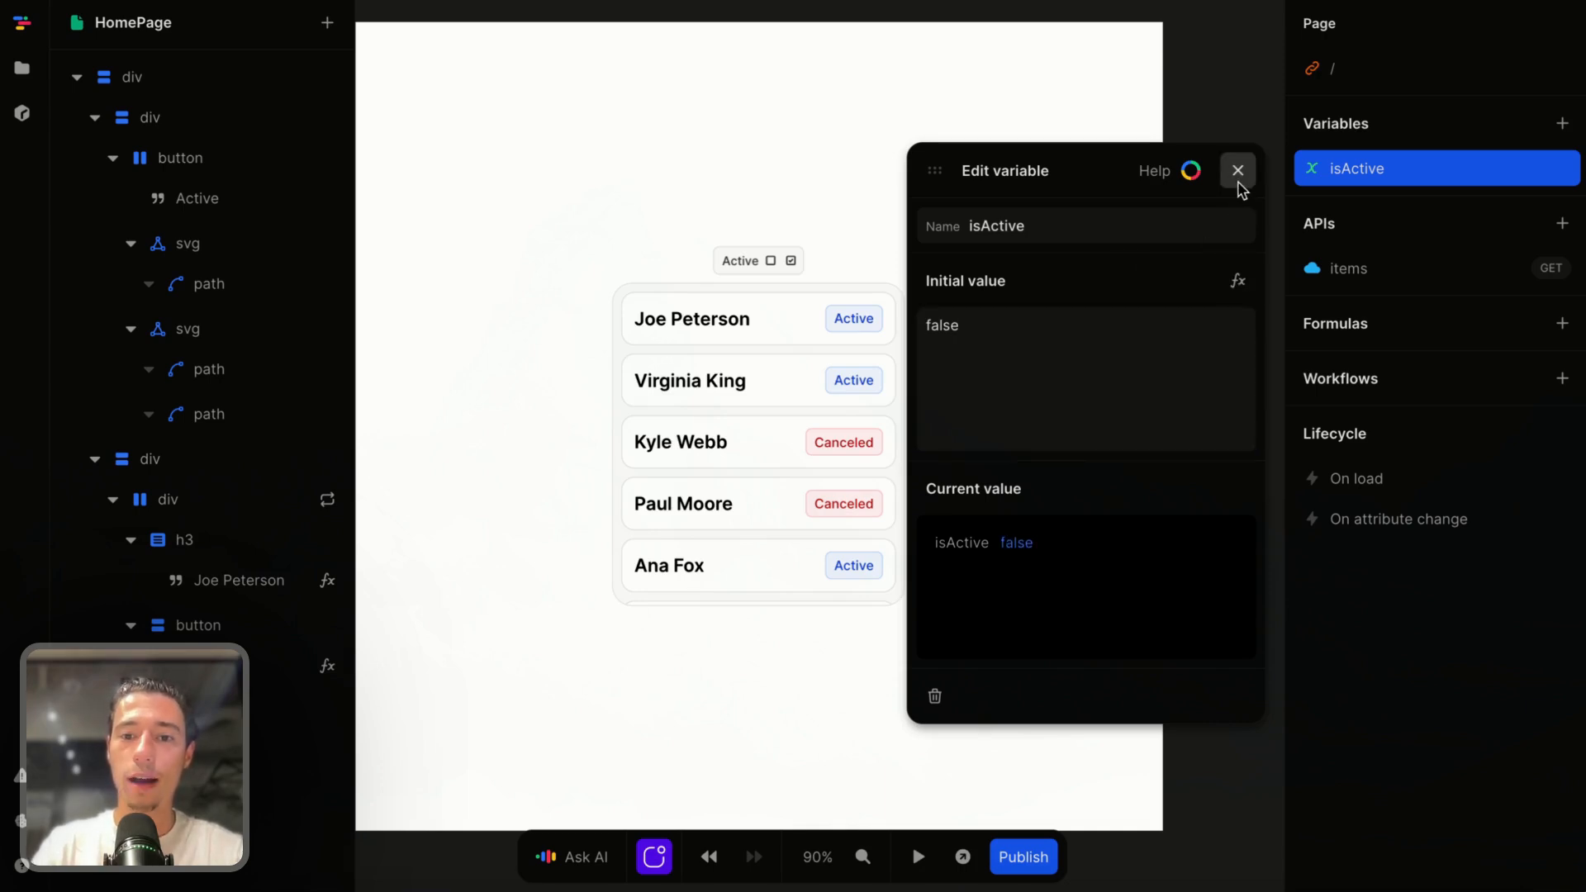
Set the initial value of the isActive variable to true and close its editor.
click(1028, 367)
key(BackSpace)
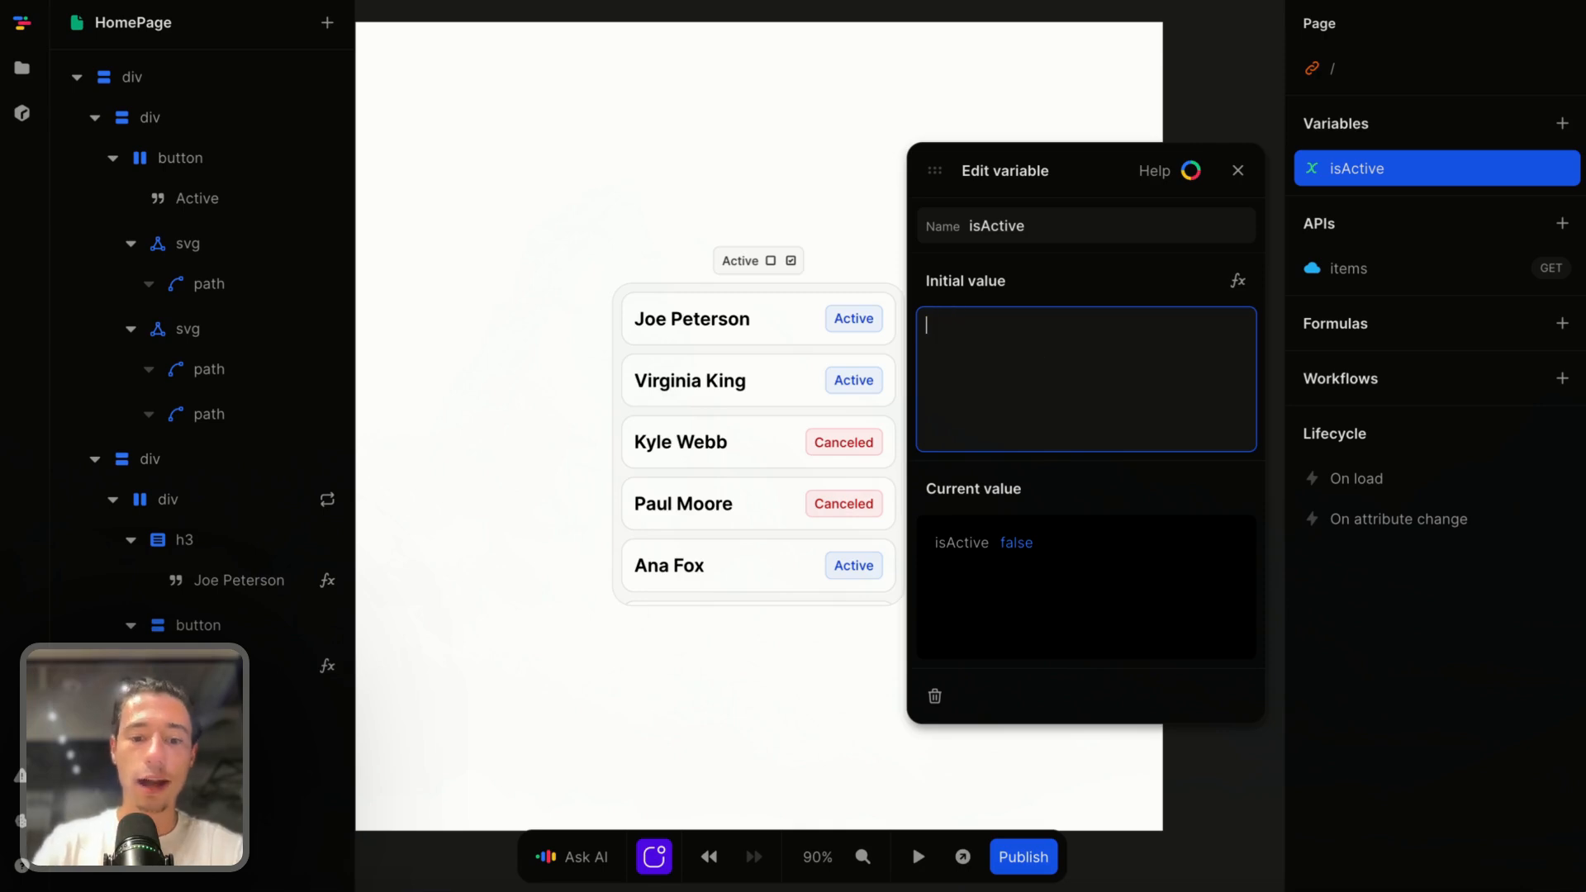
click(1116, 277)
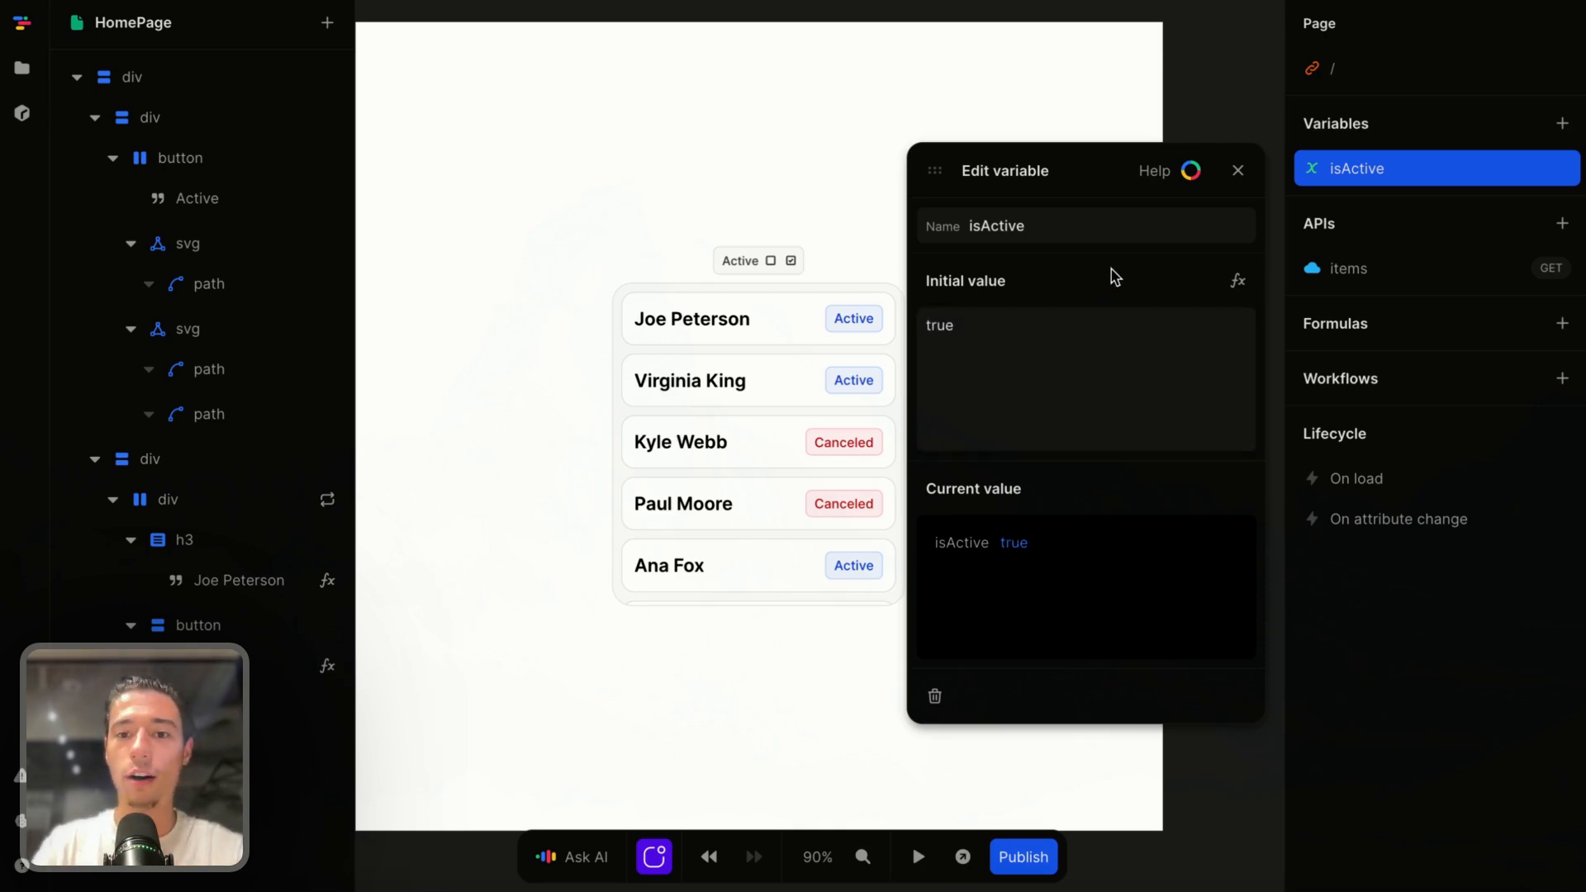
click(1238, 170)
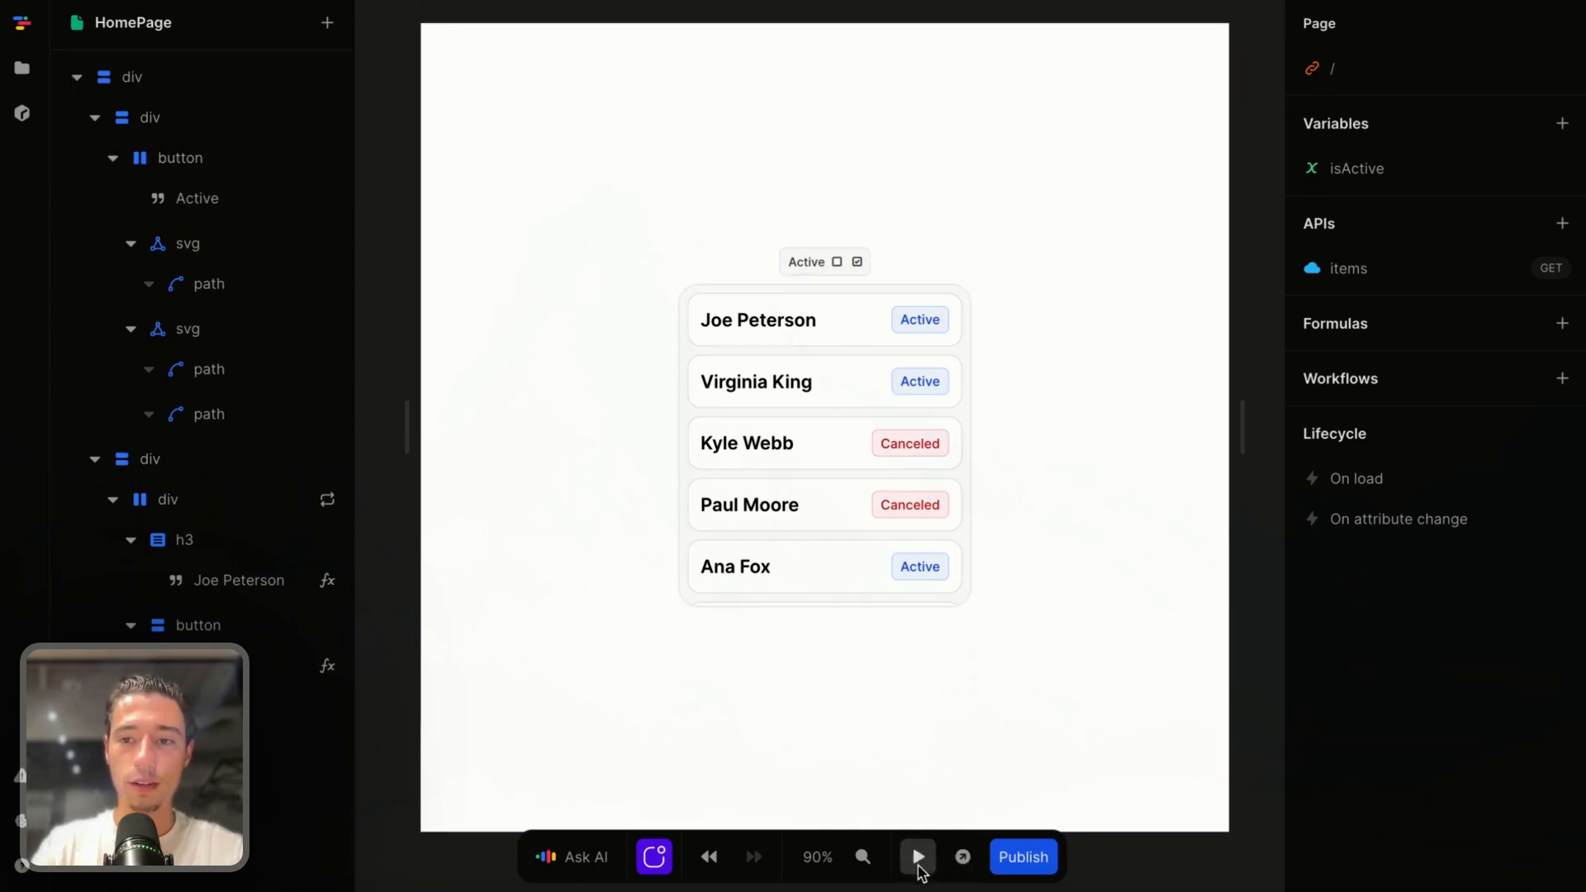
click(1357, 169)
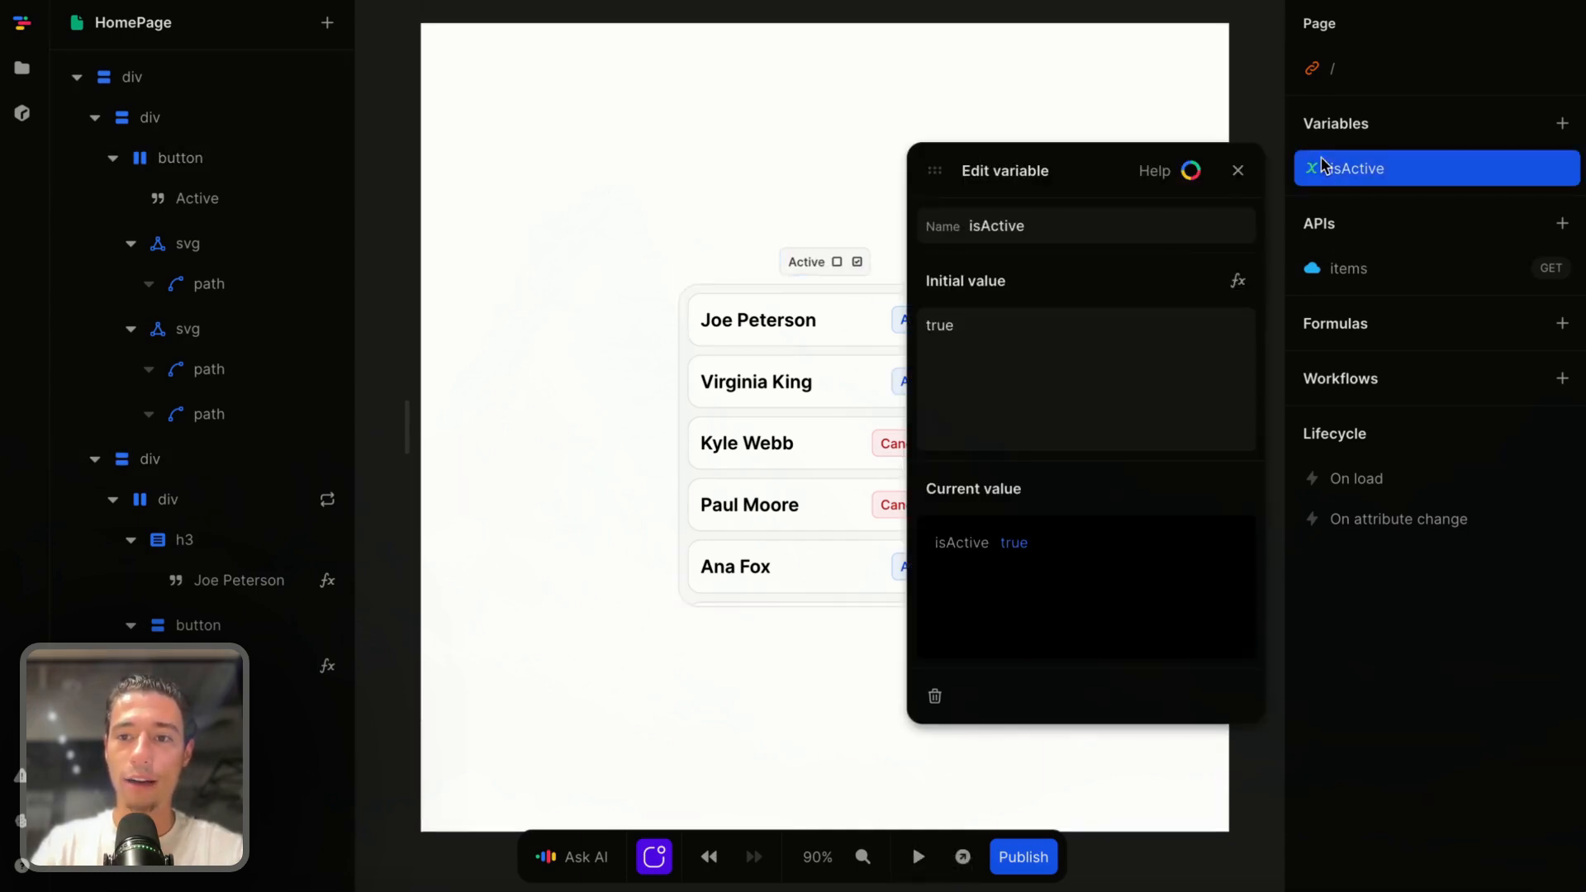
click(1237, 171)
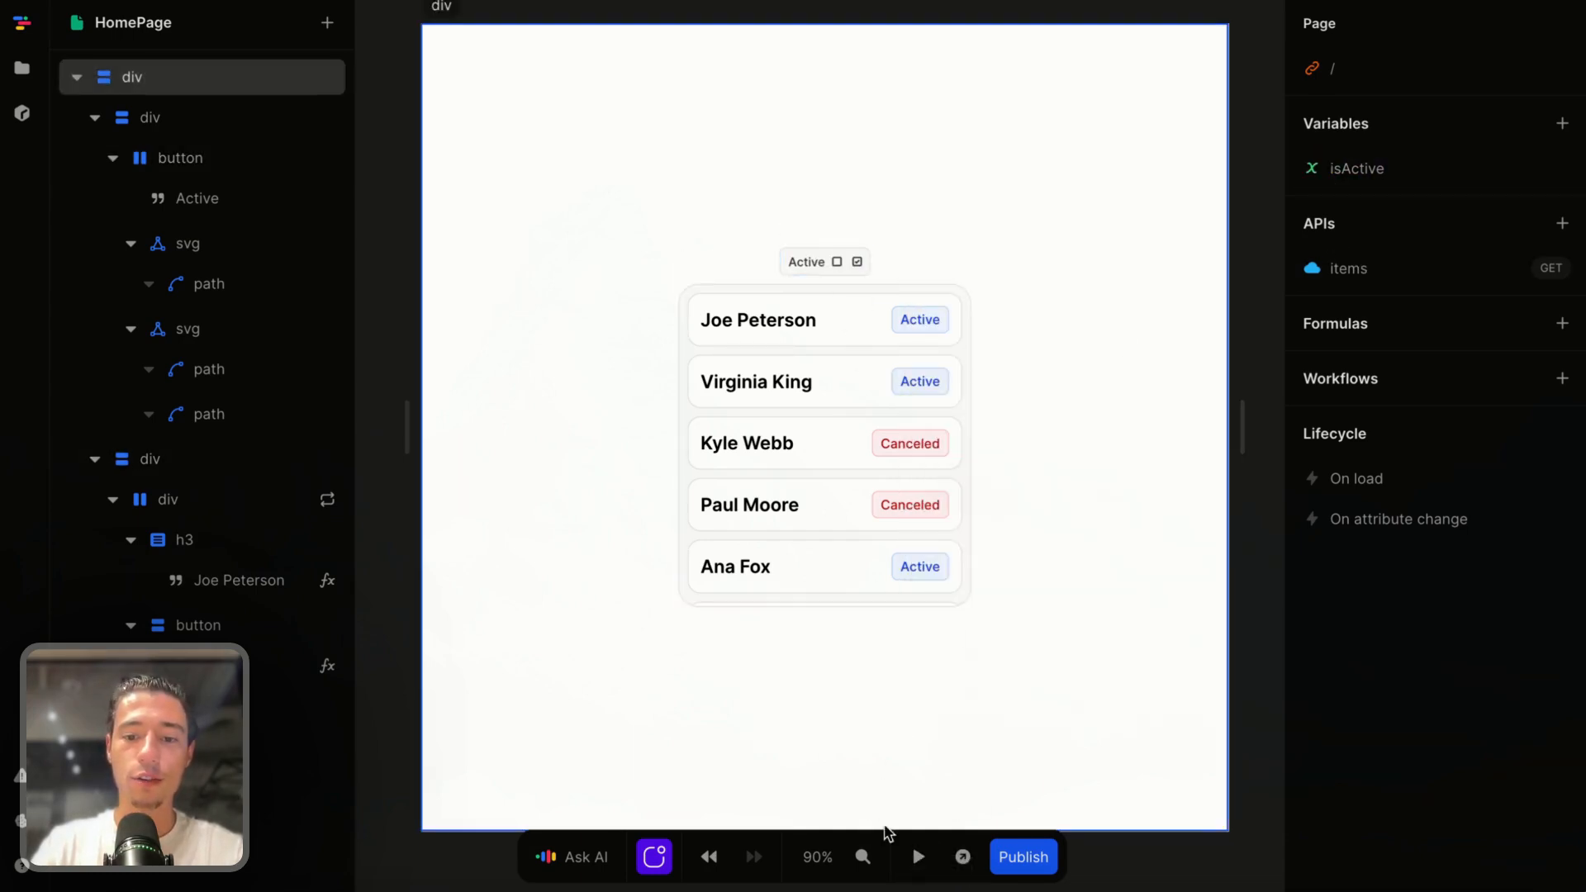
Give the empty checkbox SVG in the Active button a Show formula that passes isActive through Not.
click(835, 266)
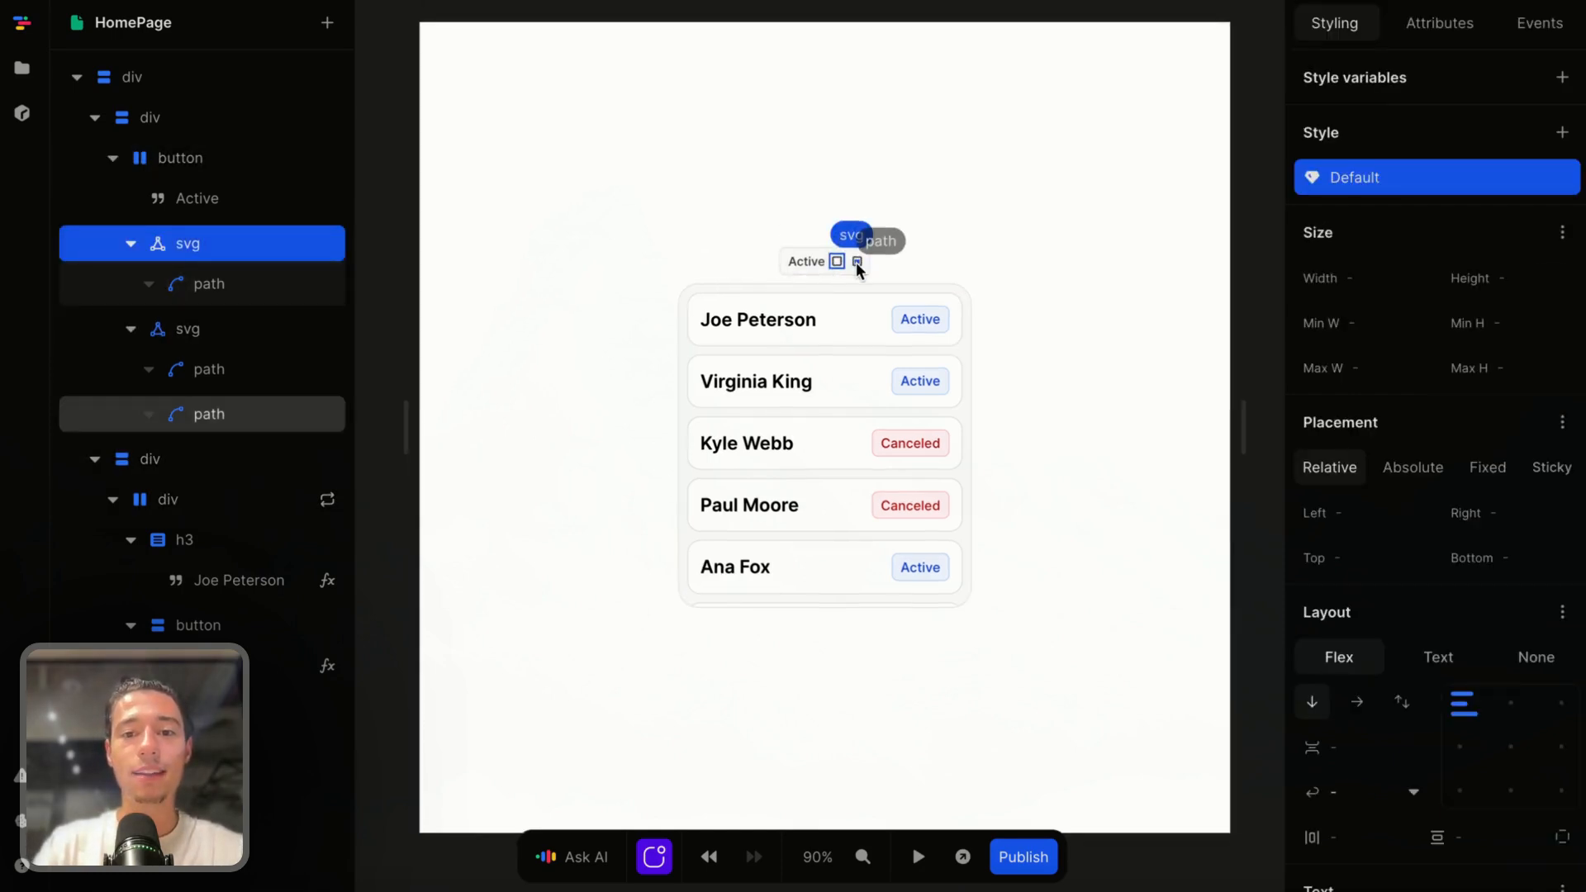
scroll(856, 261, up, 3)
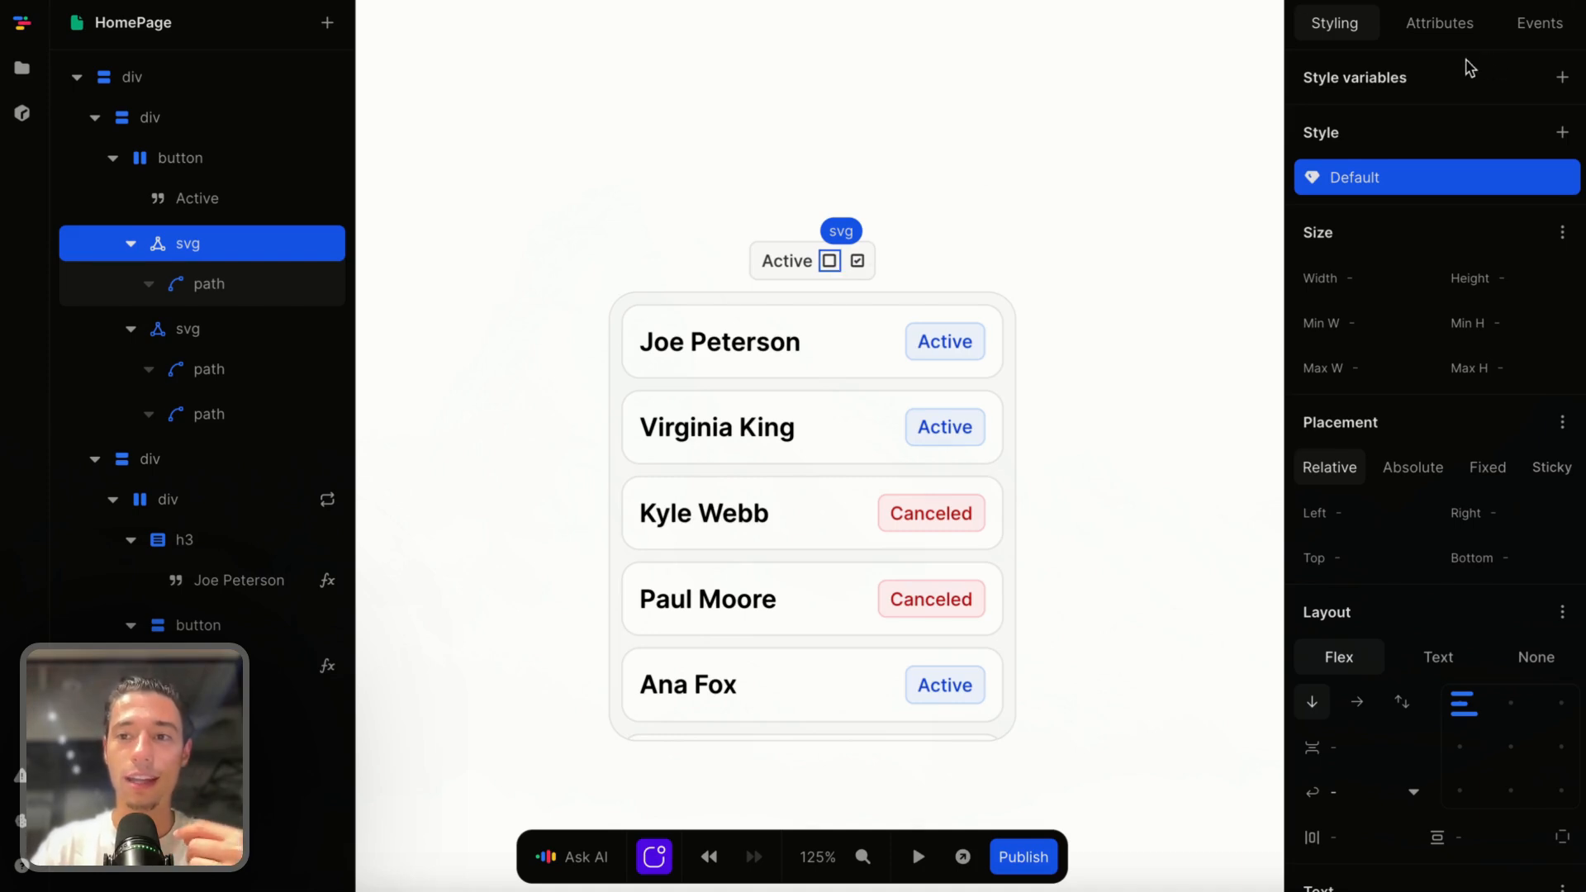
click(1439, 22)
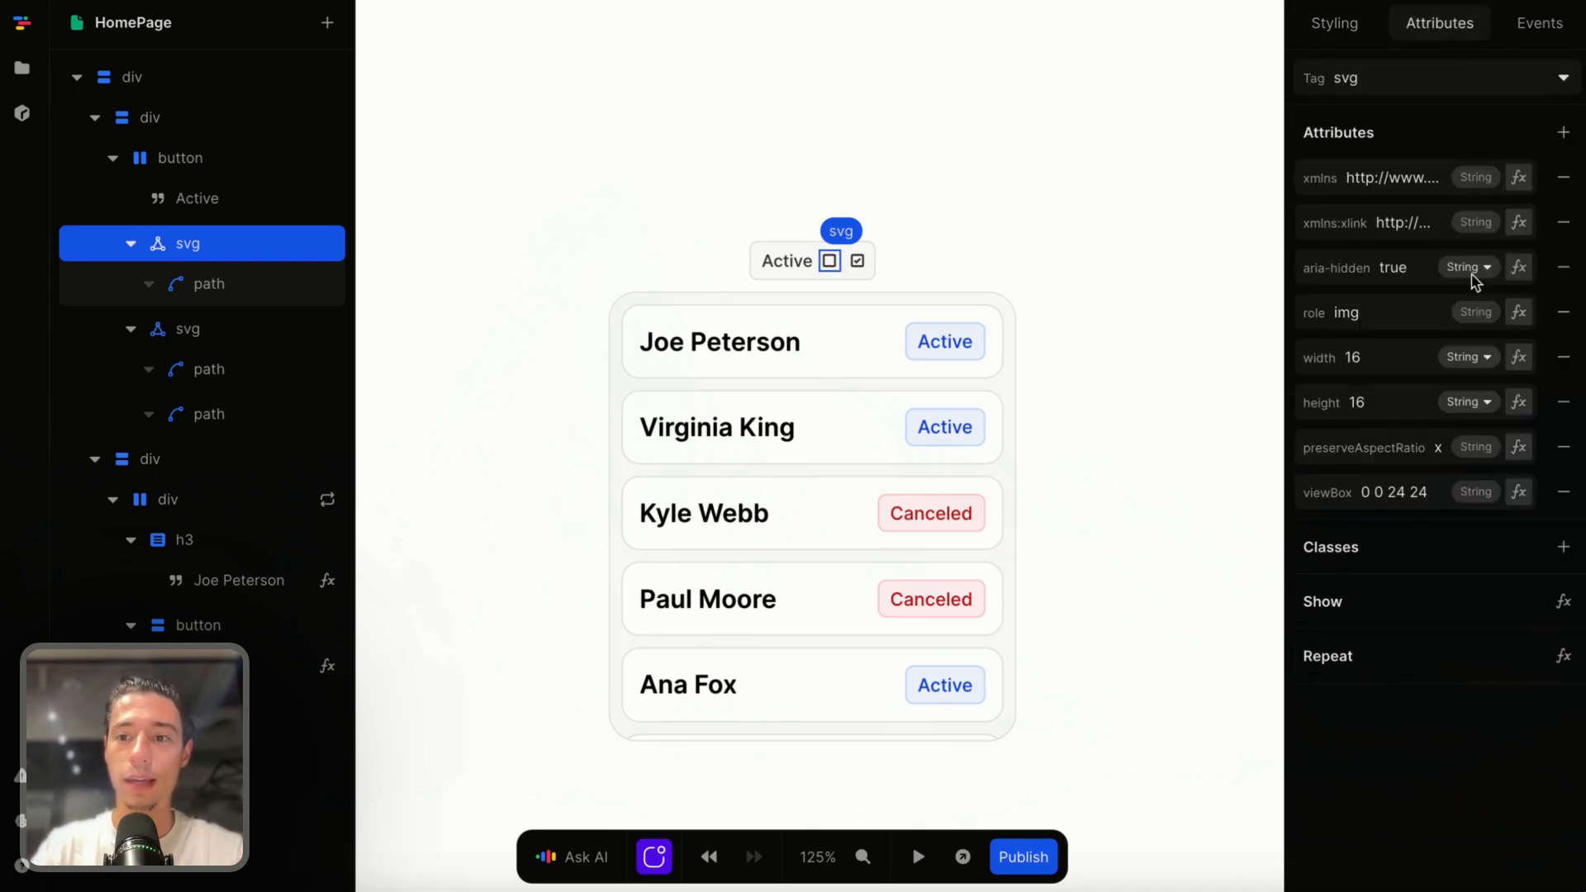
click(1562, 602)
click(555, 616)
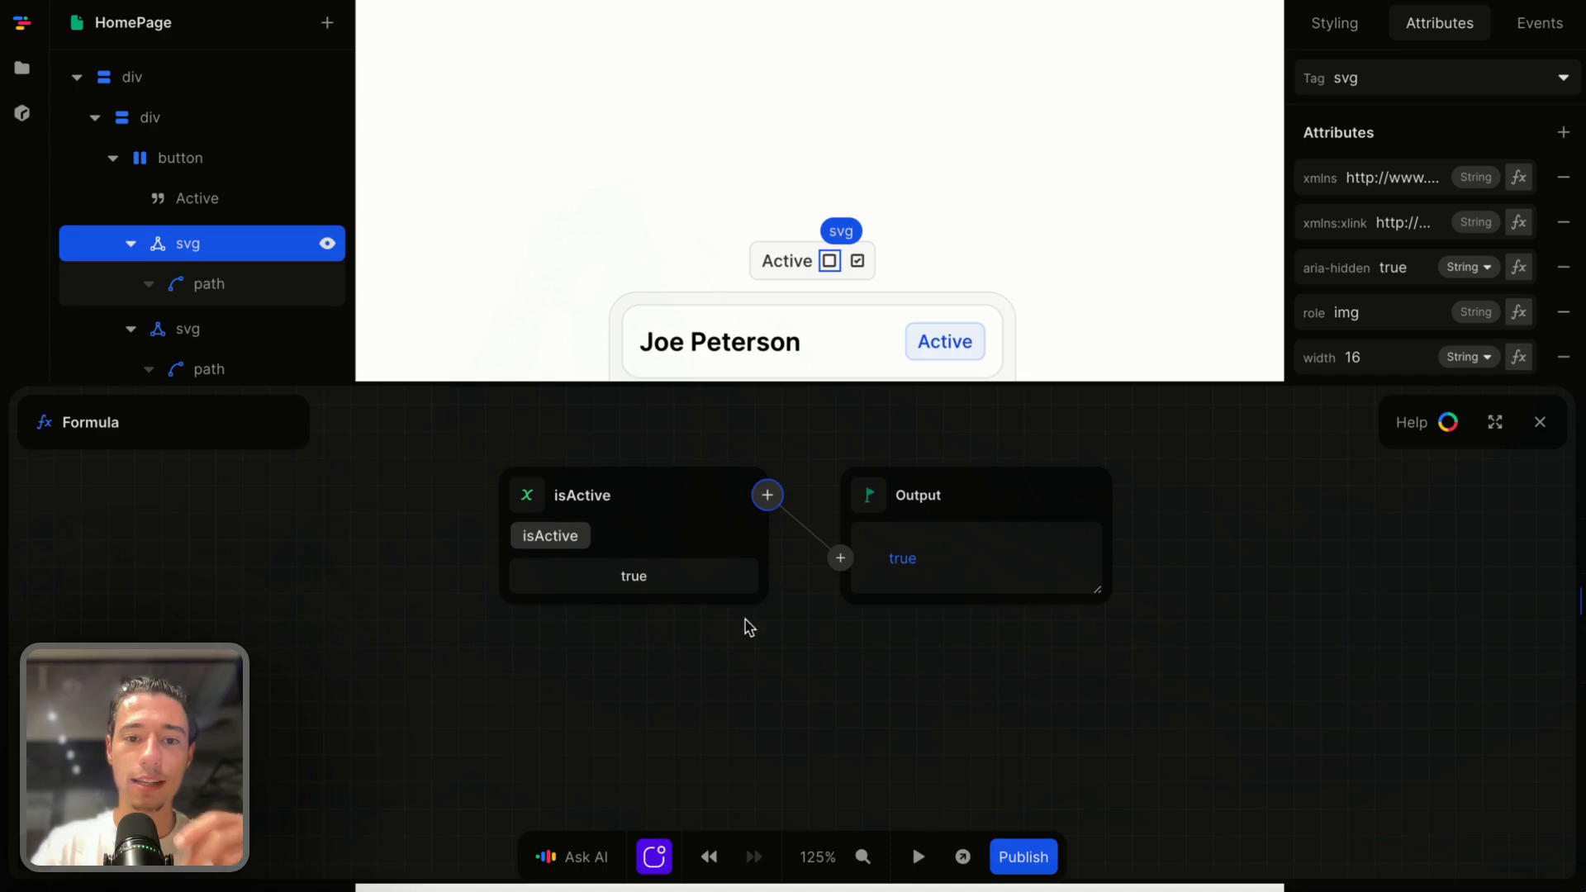
click(768, 496)
text(not)
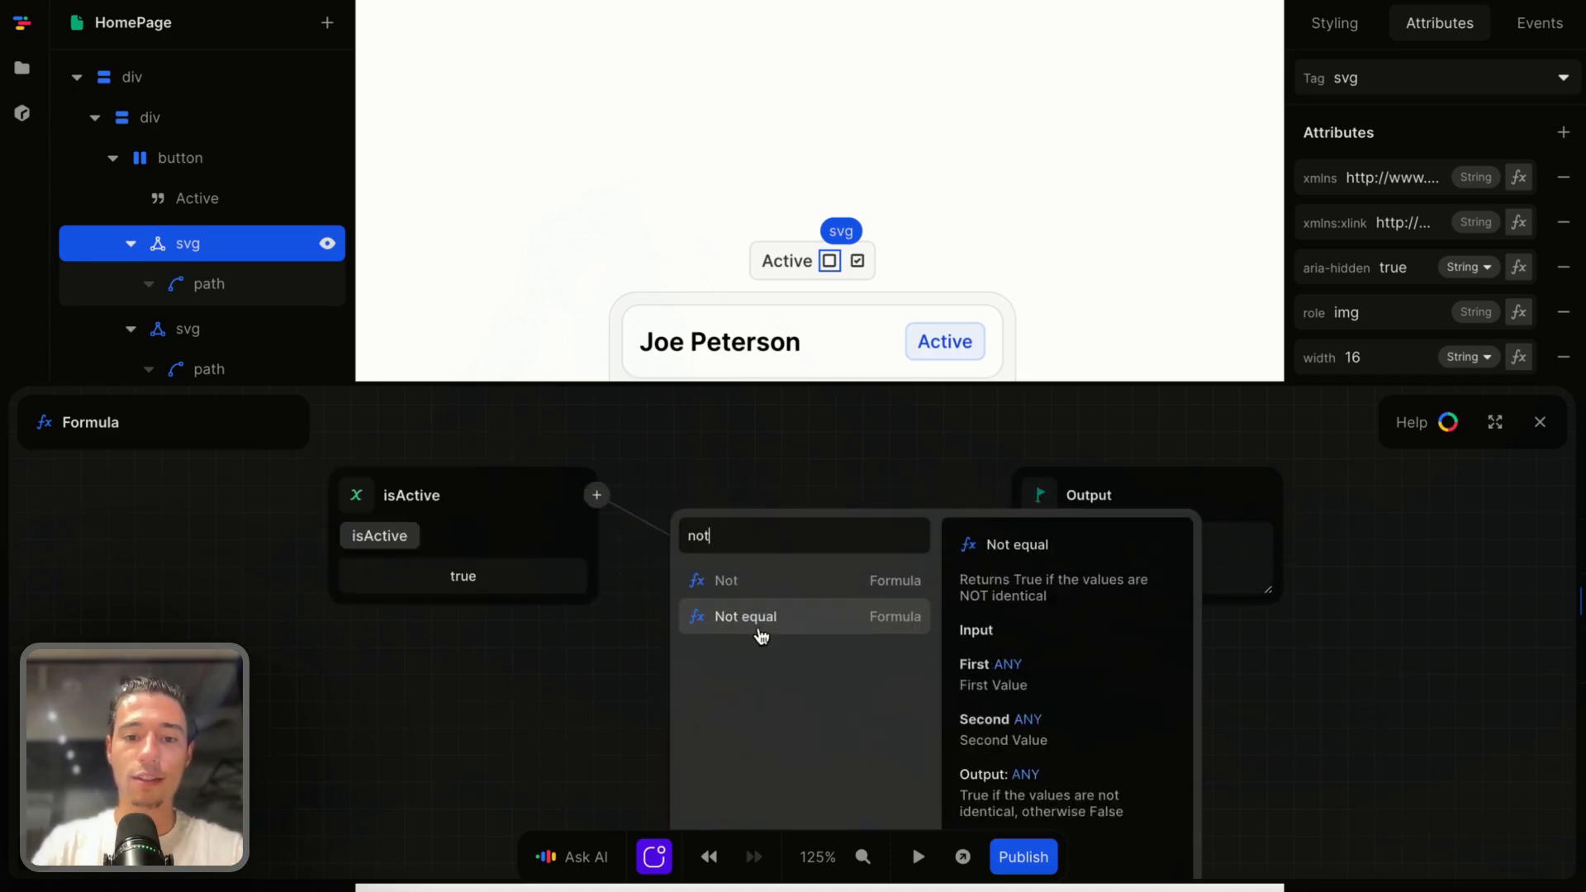
click(747, 588)
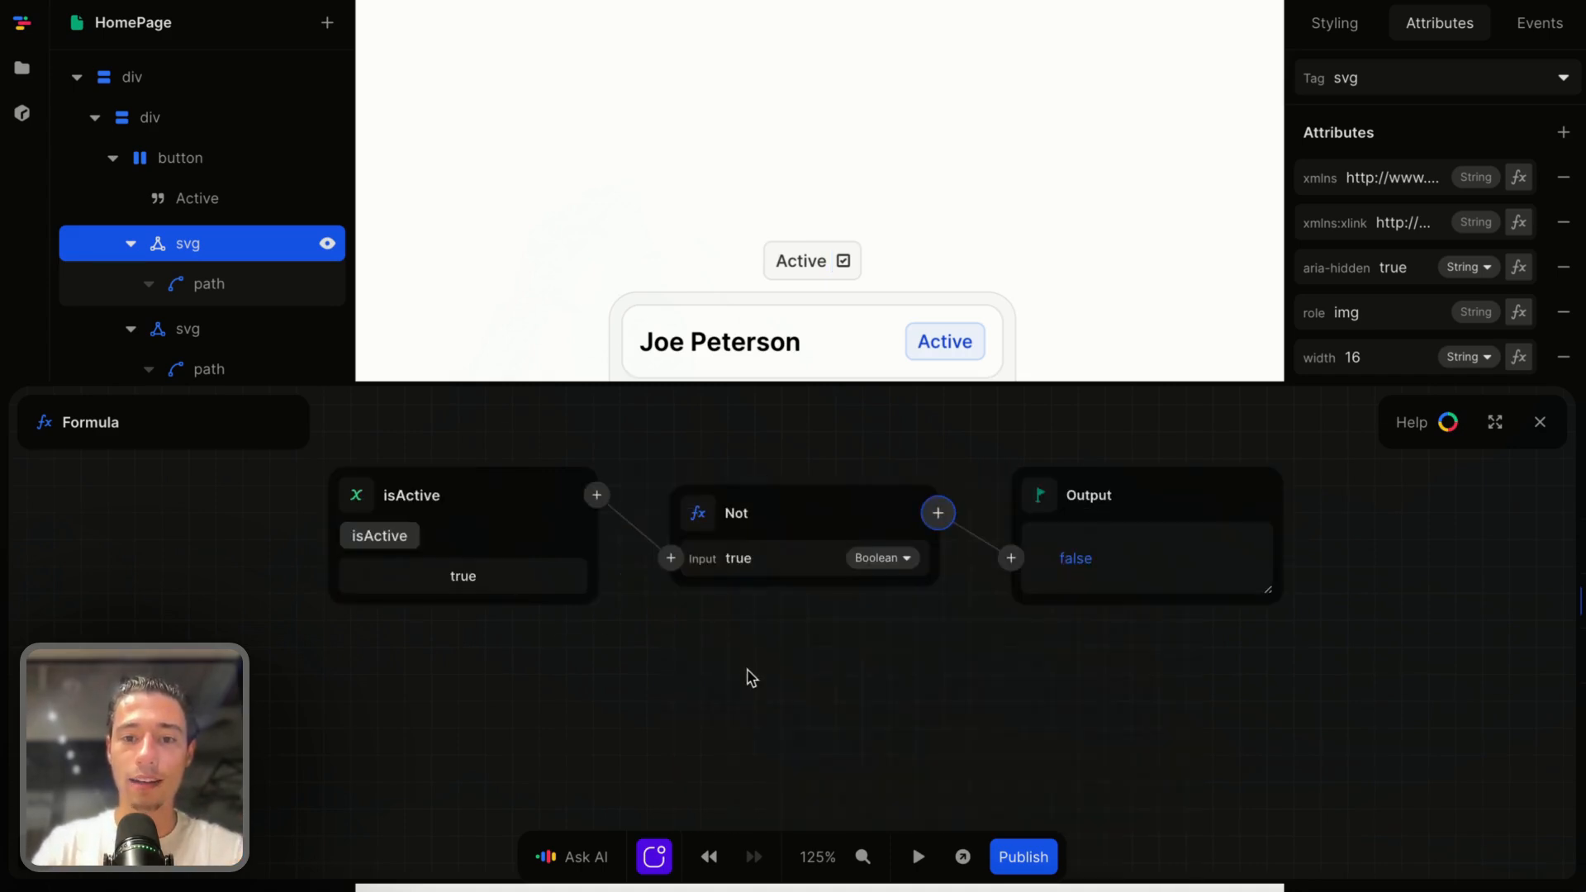
click(1539, 423)
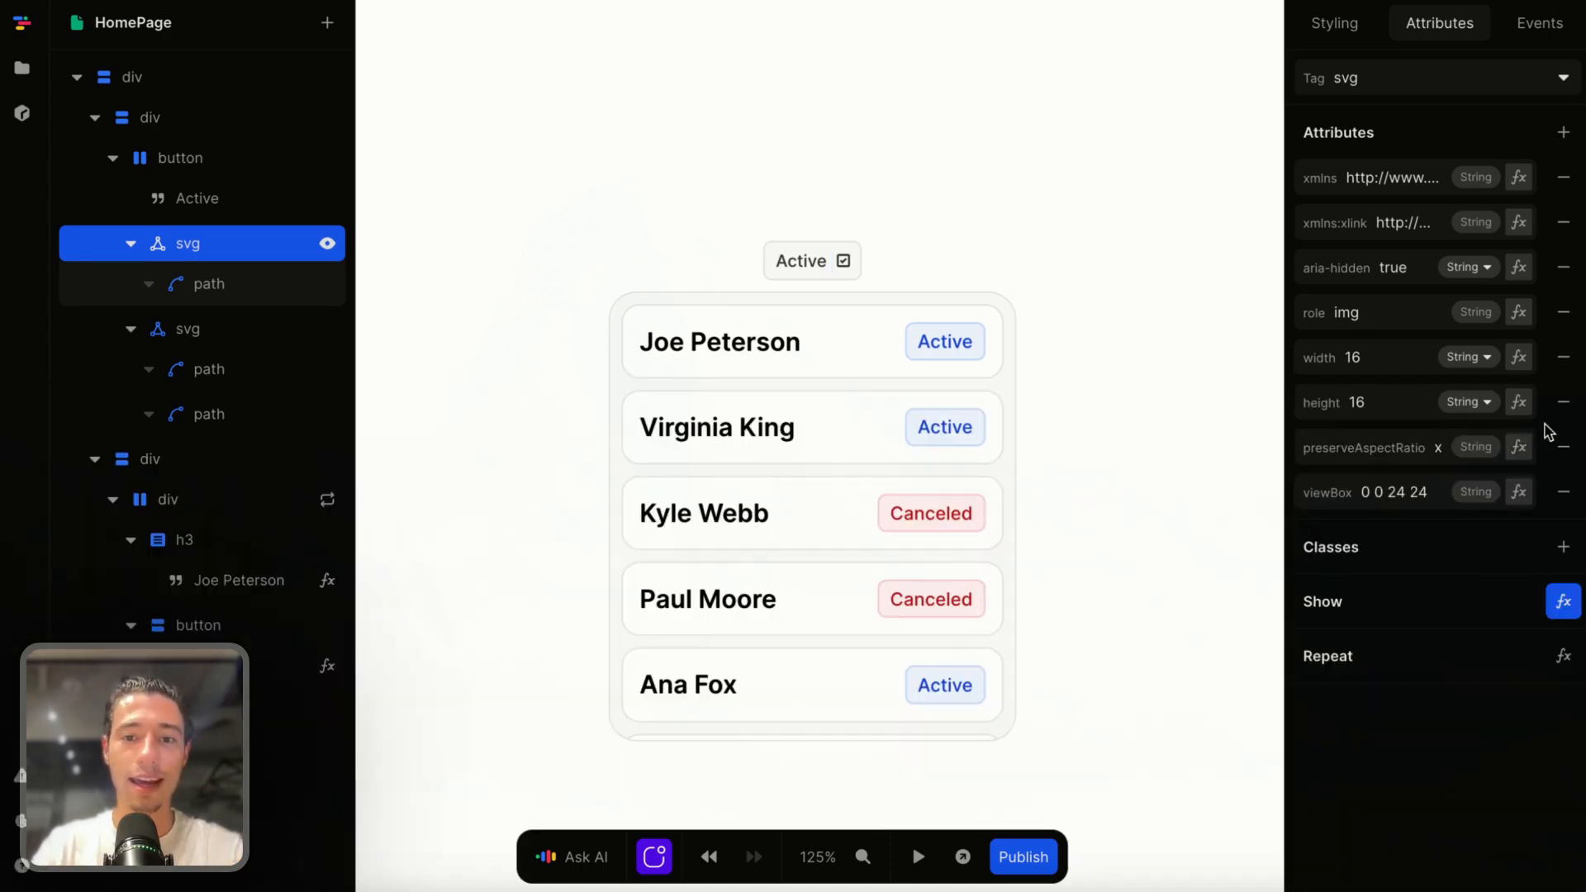
Give the checked checkbox SVG in the Active button a Show formula that outputs the isActive variable.
click(843, 263)
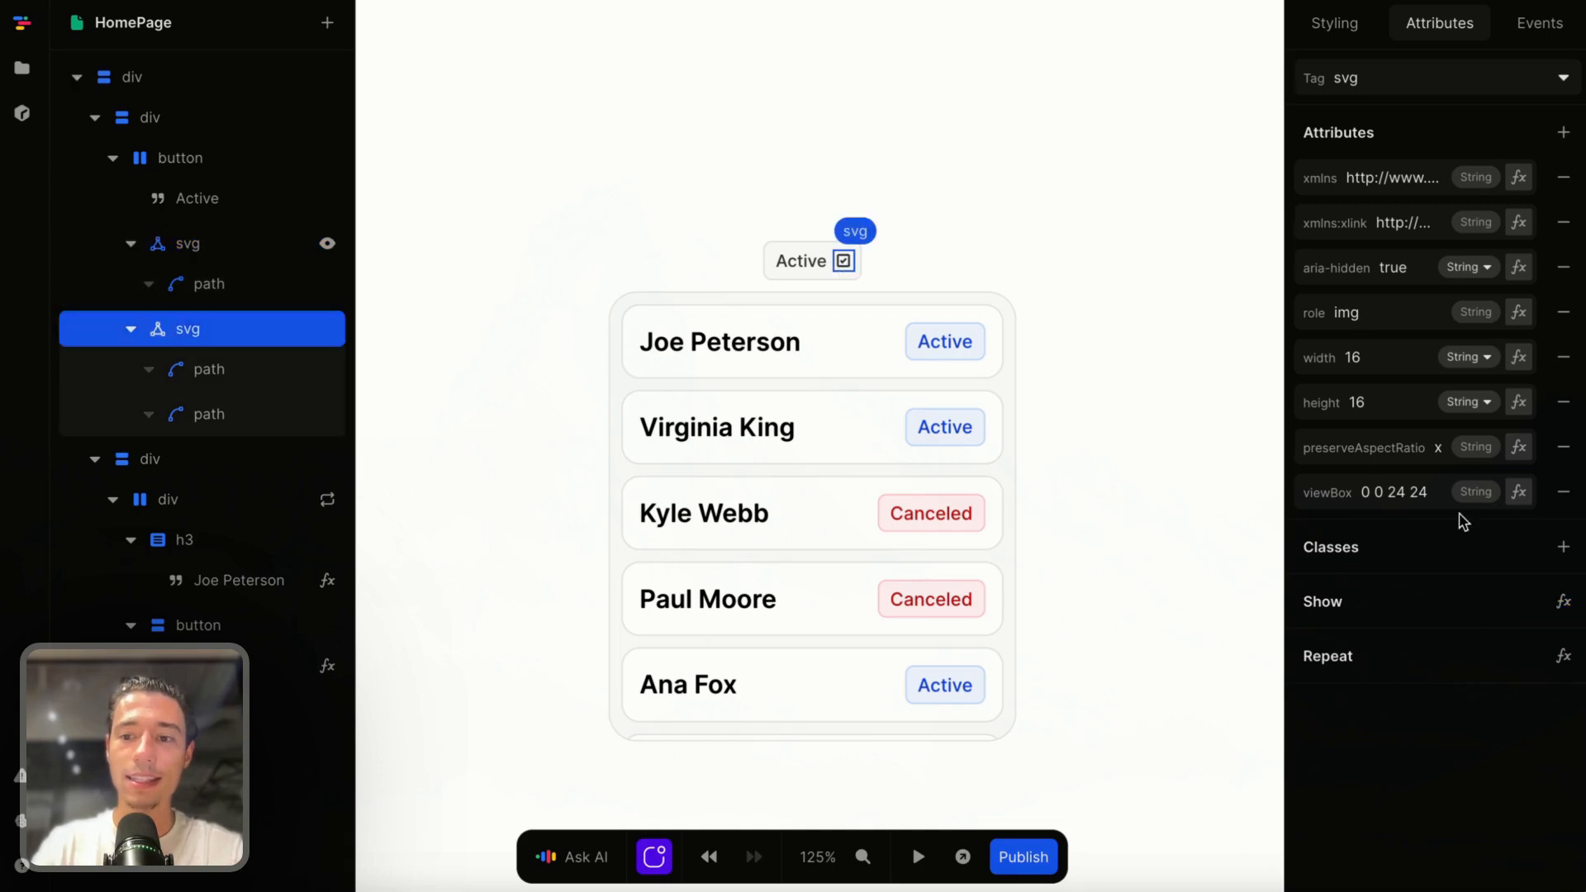
click(1562, 603)
click(596, 615)
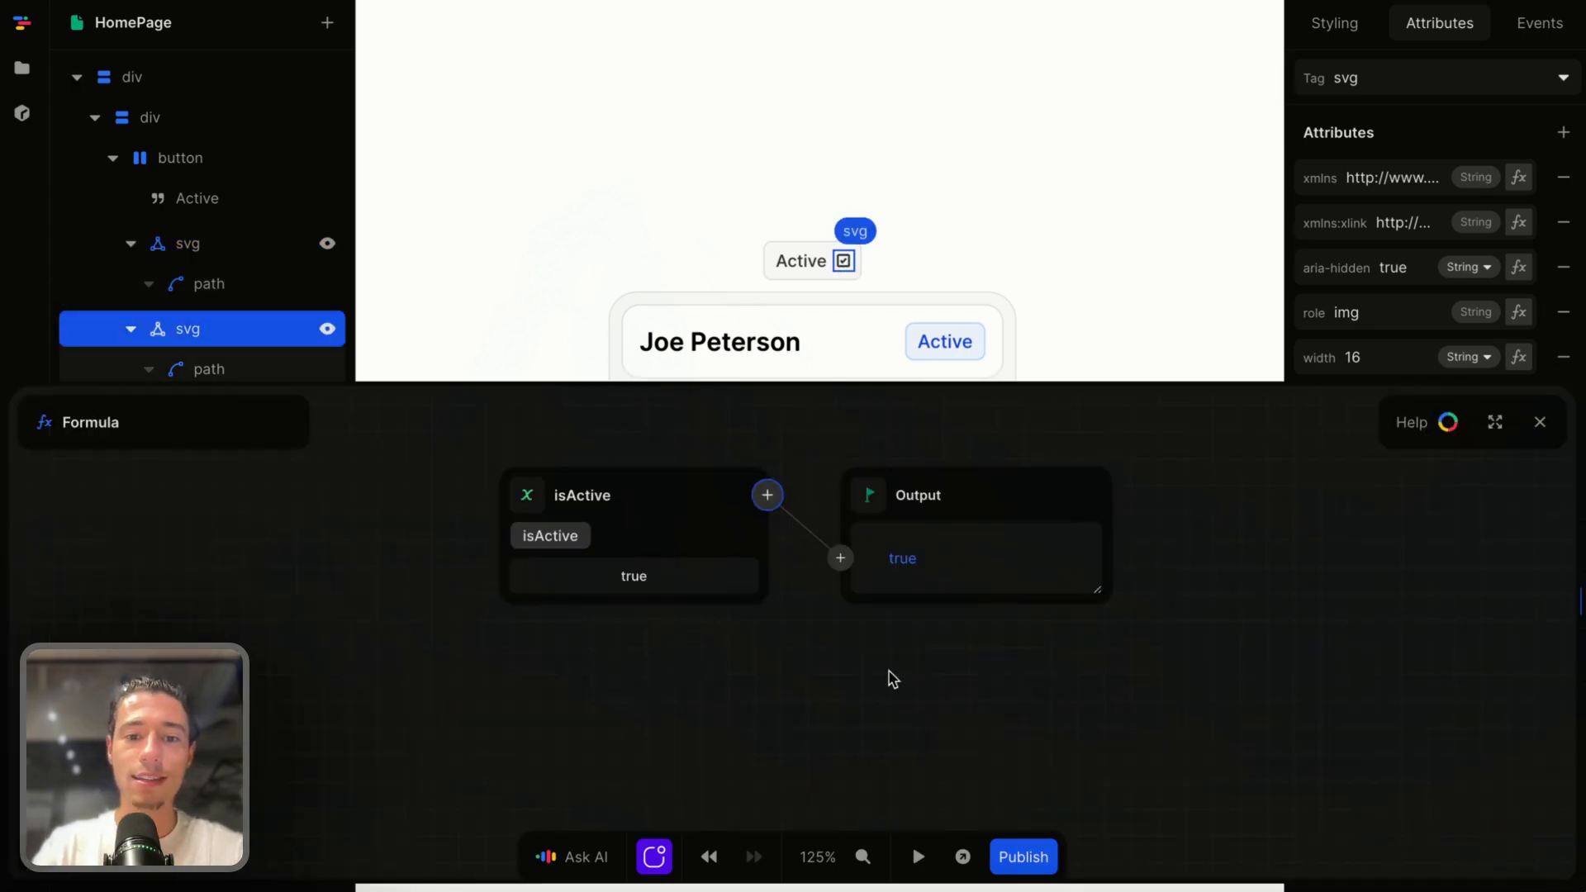
click(1540, 422)
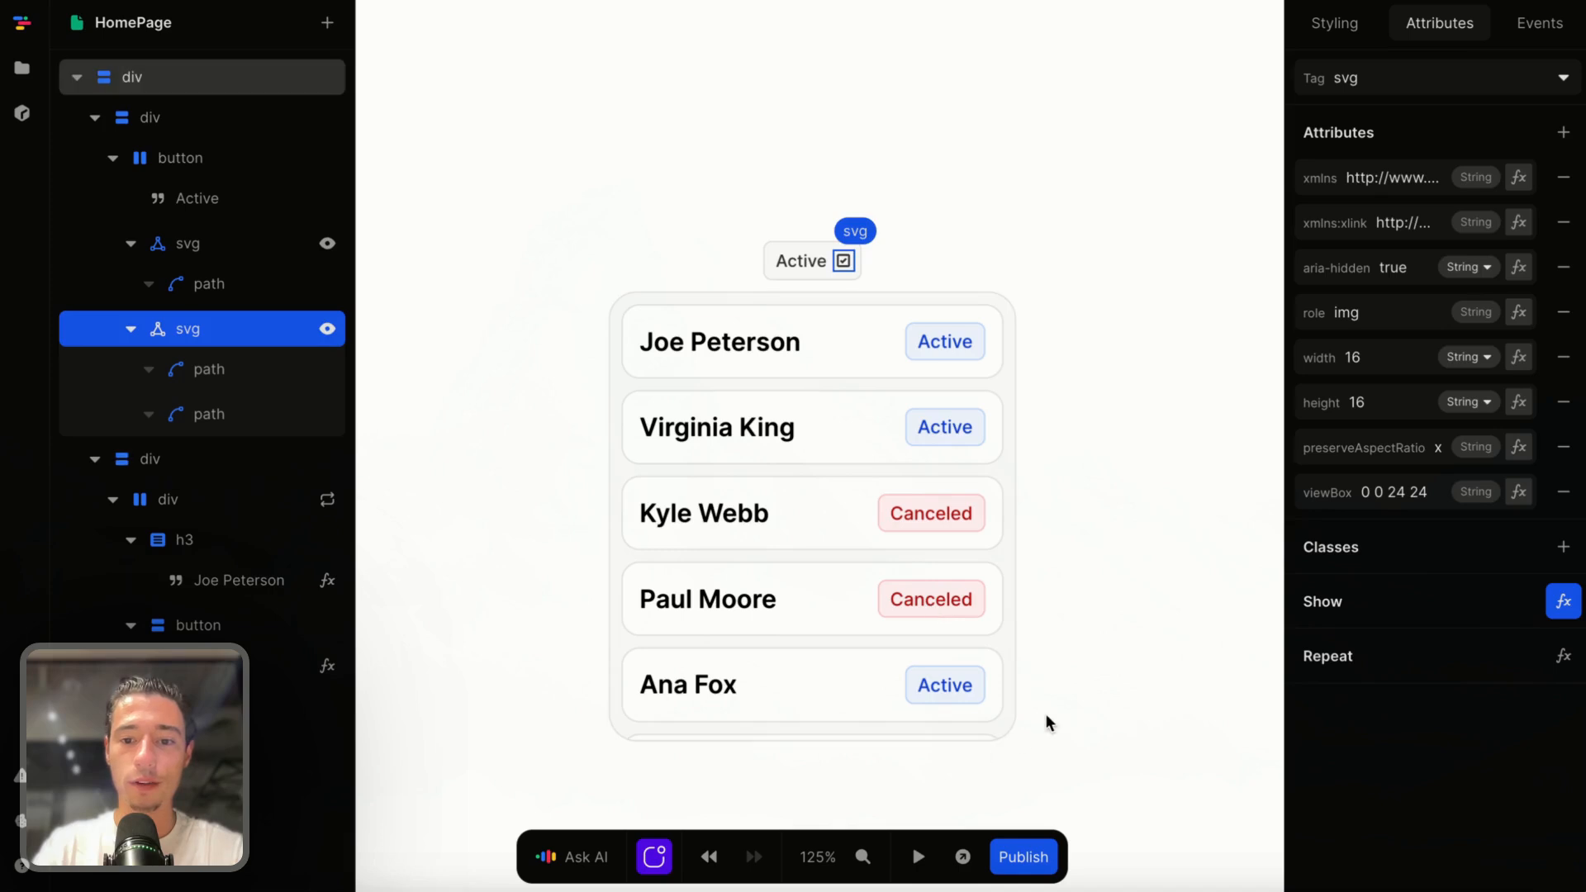
Set the initial value of the isActive page variable to false to test the checkbox icons.
click(1046, 714)
scroll(1160, 289, right, 3)
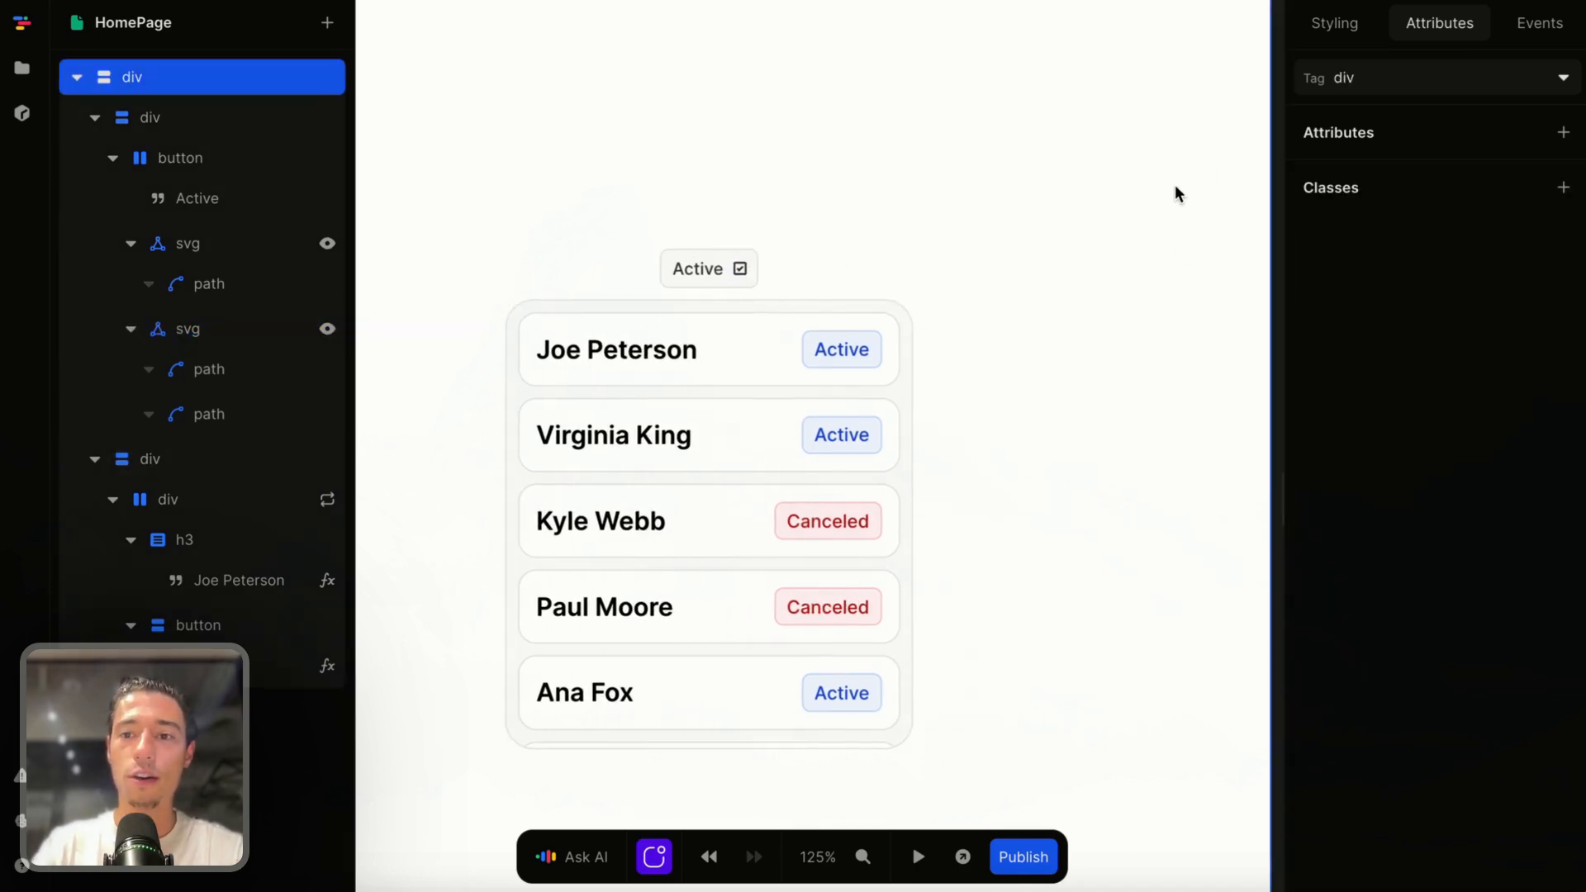
click(1243, 143)
click(1374, 168)
double_click(981, 331)
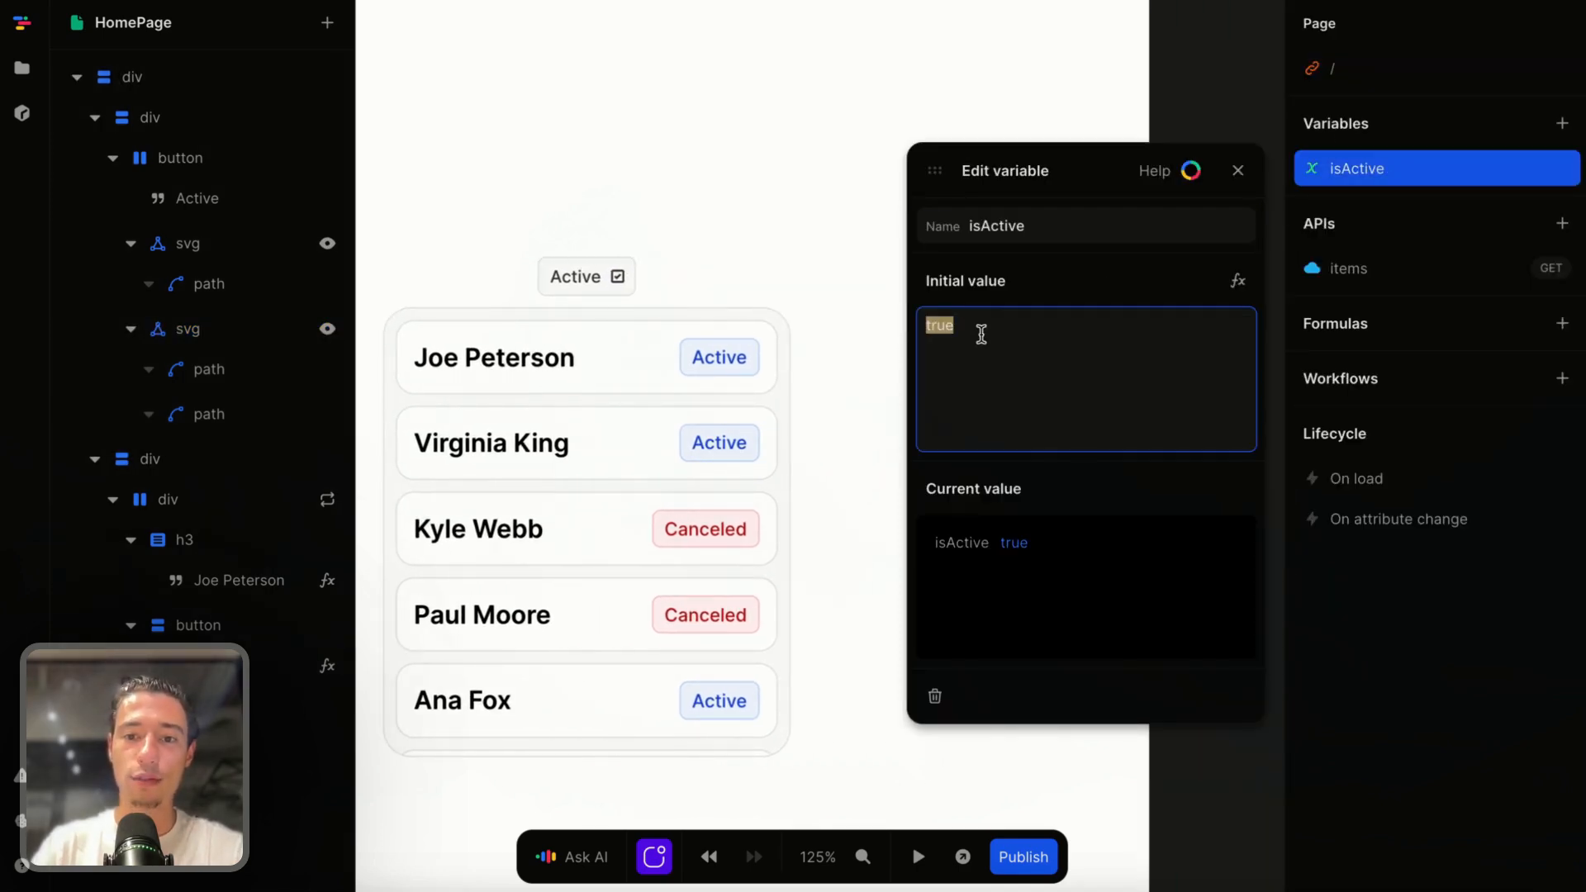
text(false)
click(1058, 293)
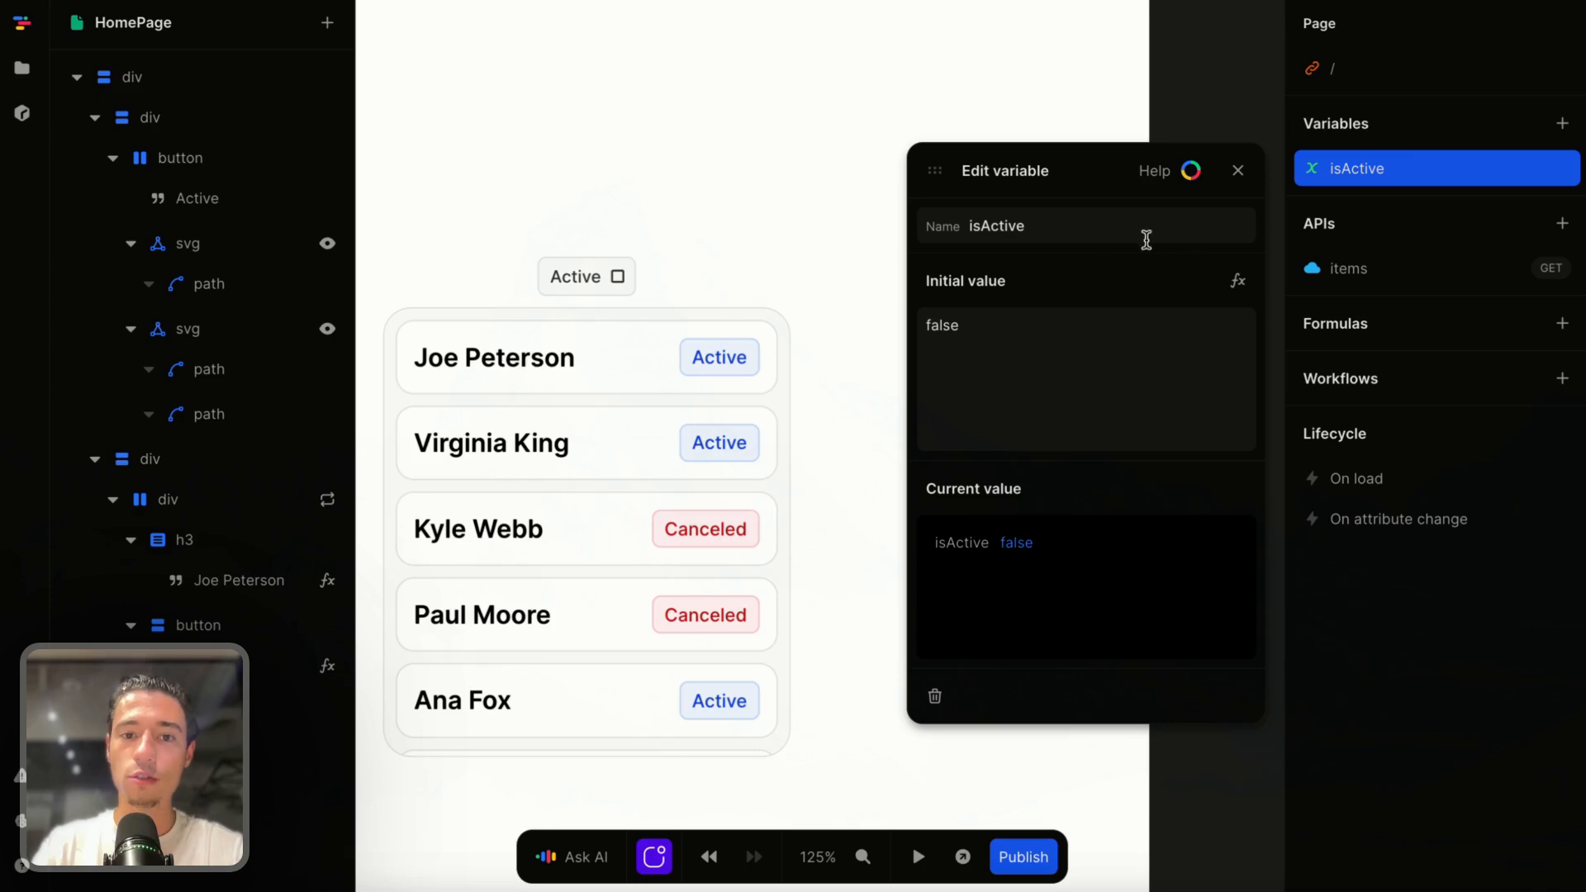
Set the initial value of isActive back to true and close the variable editor.
double_click(1030, 344)
key(BackSpace)
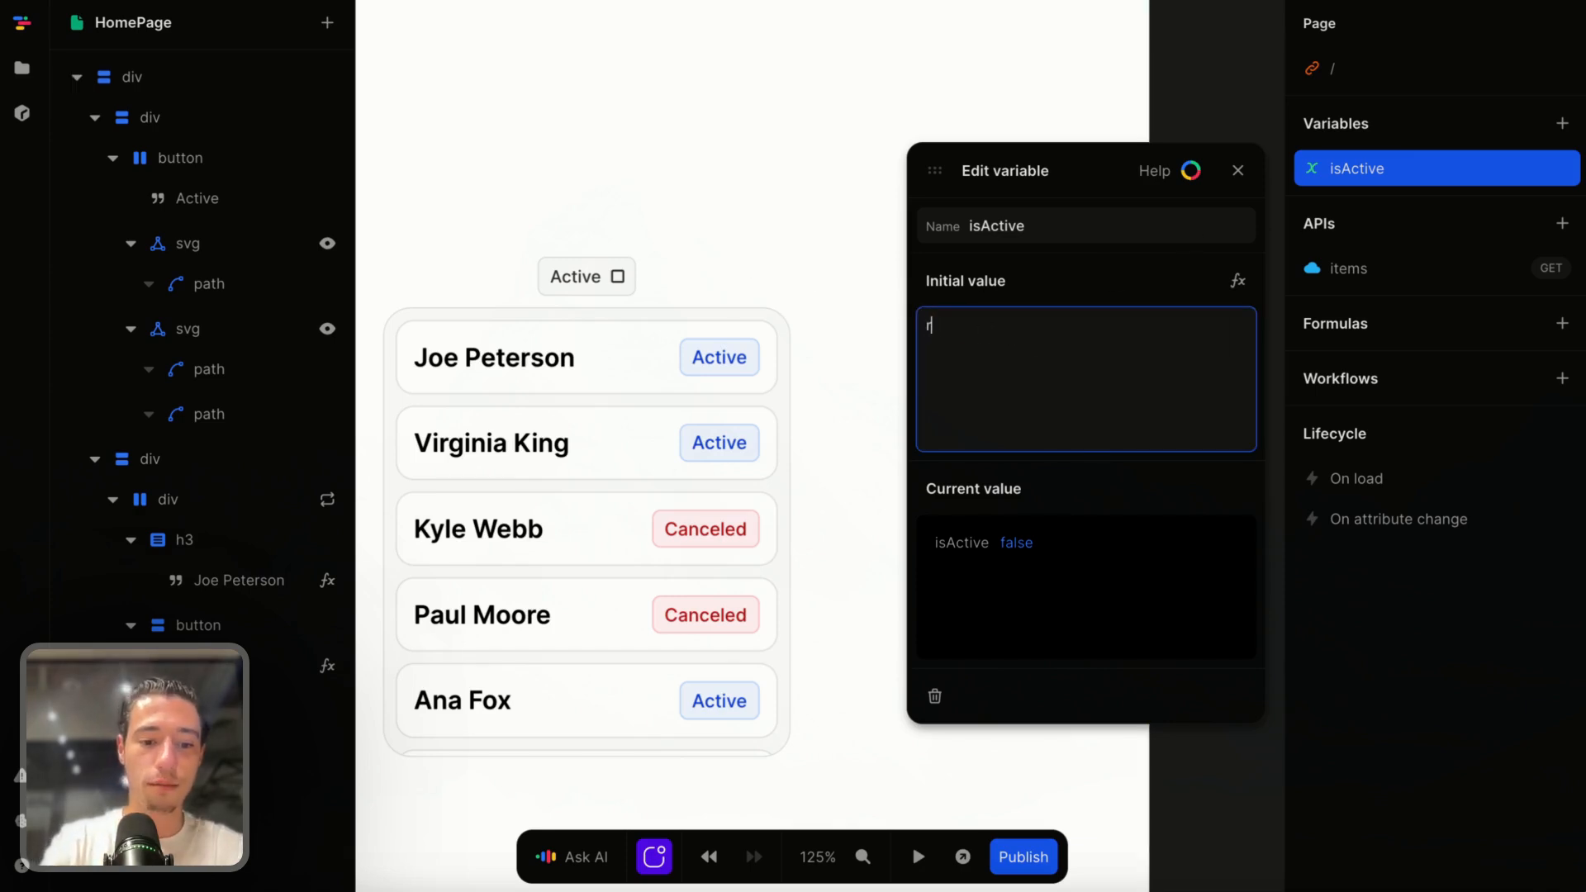
text(true)
click(1079, 278)
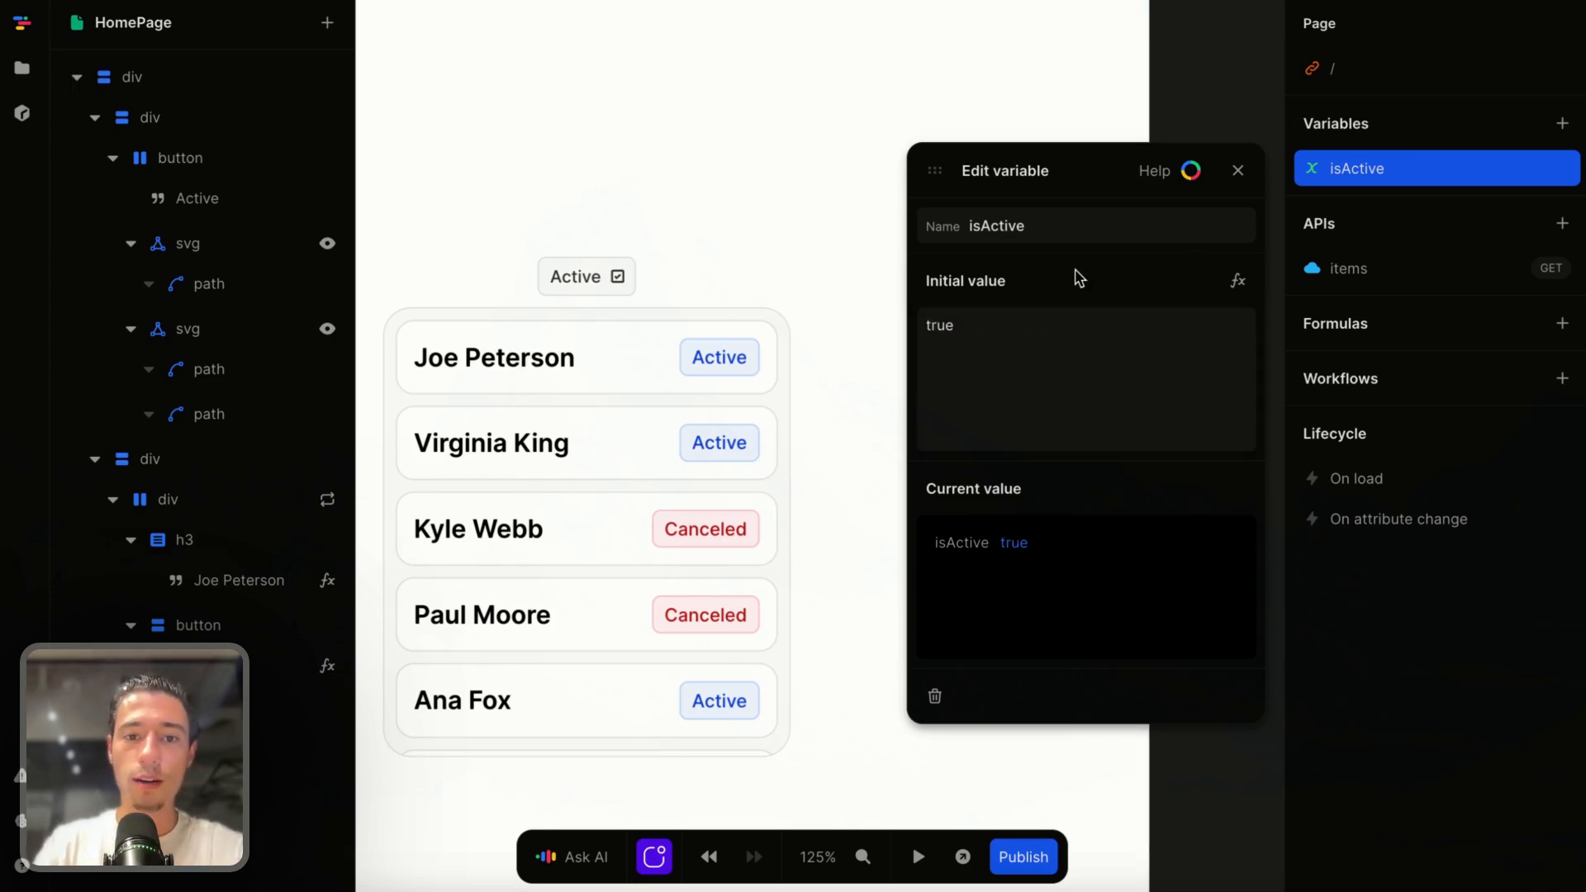
click(1238, 170)
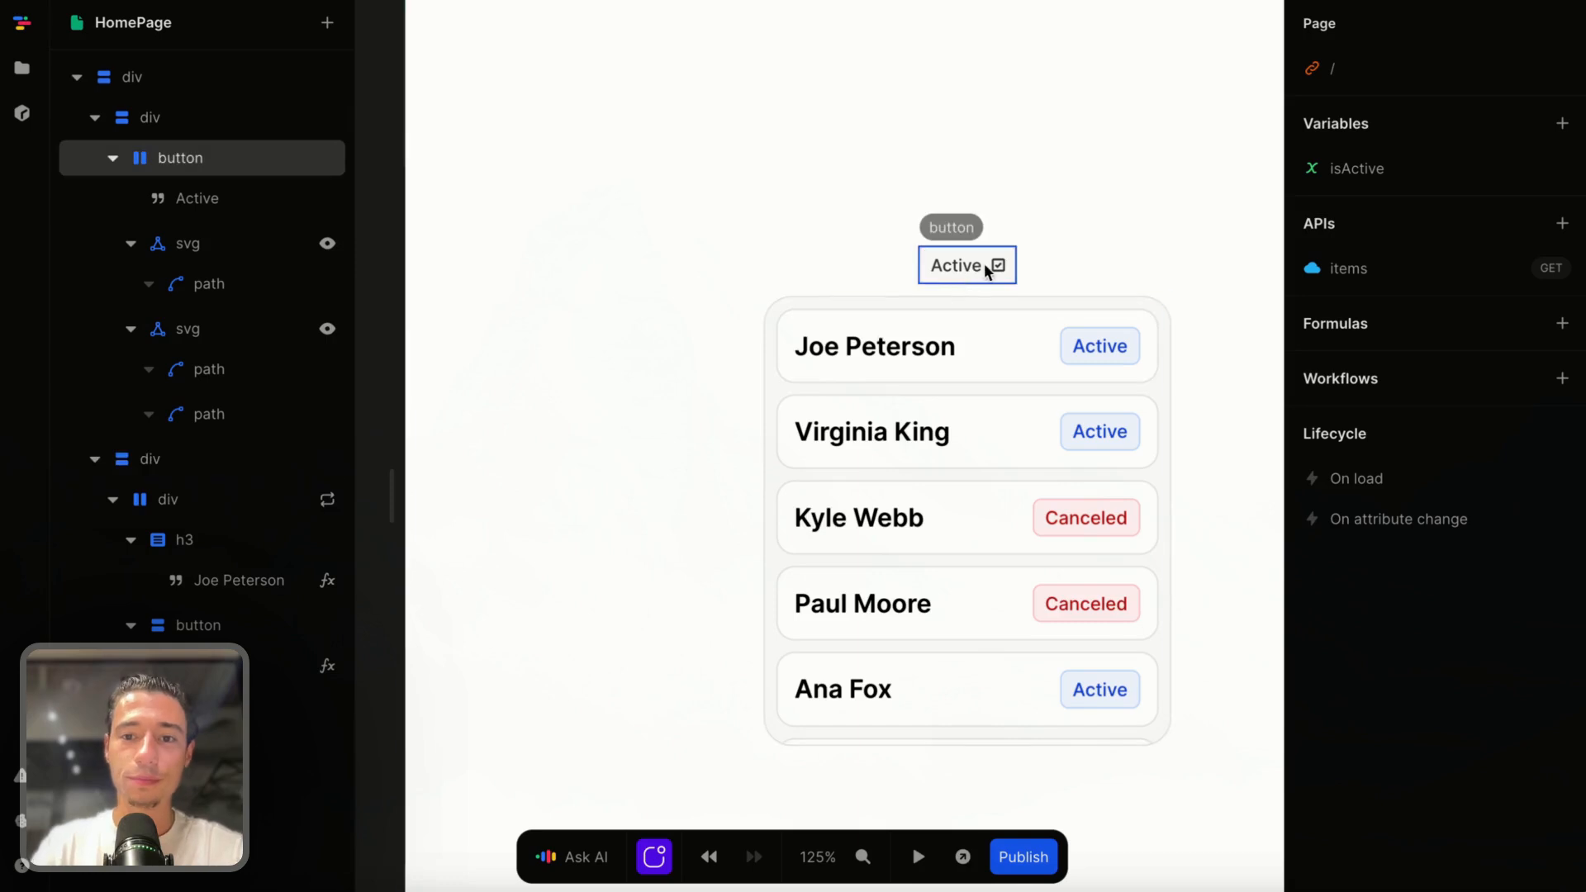
Add a click event to the Active filter button and insert a Switch into its expanded workflow.
click(974, 274)
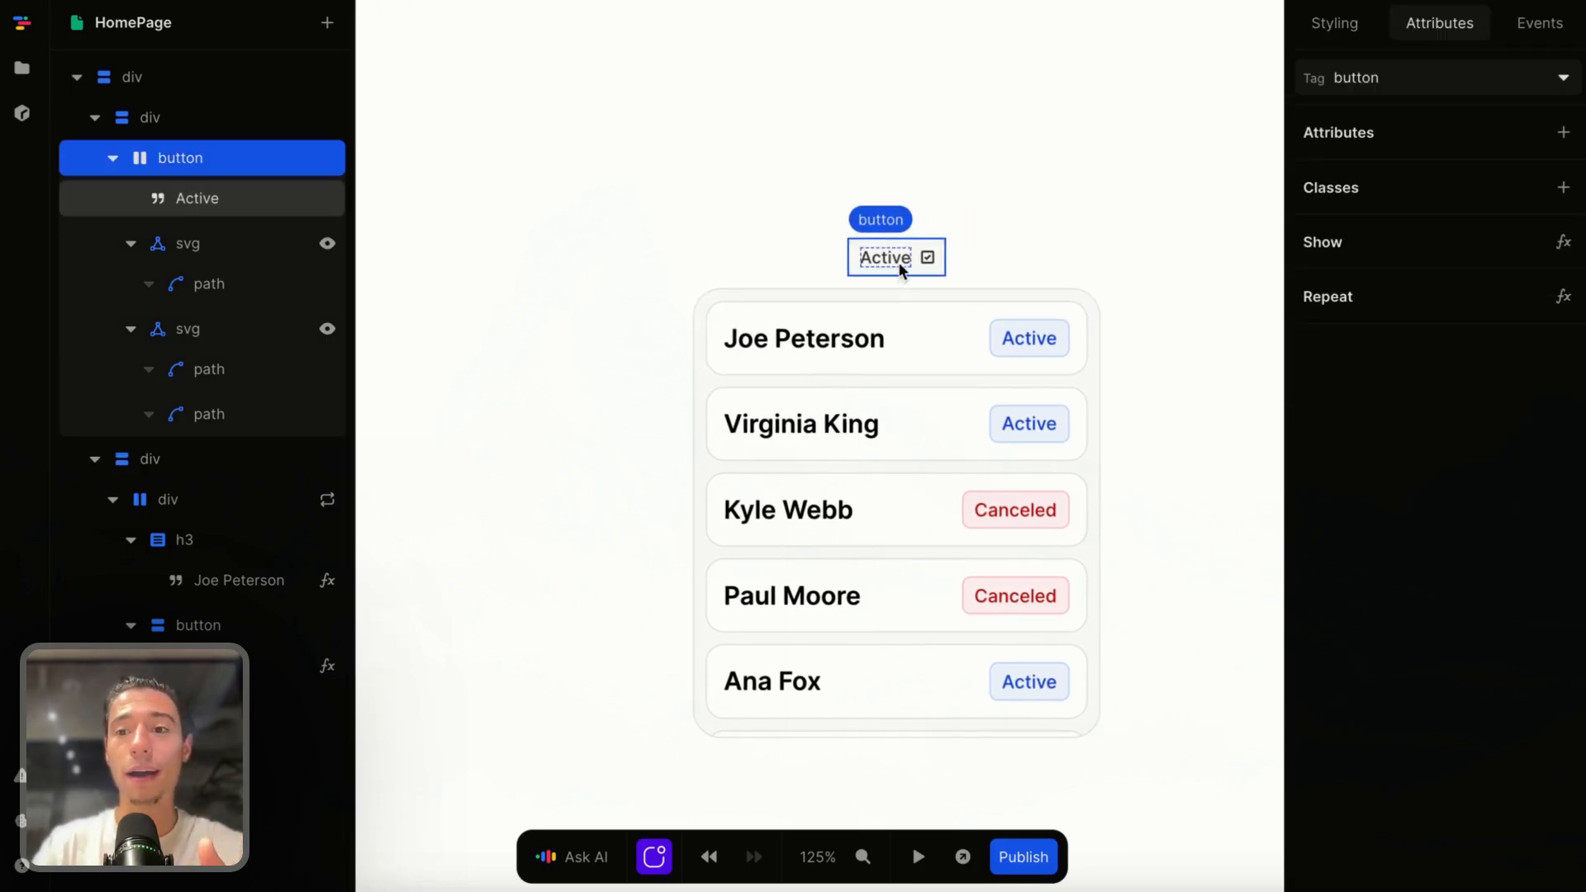
click(1543, 21)
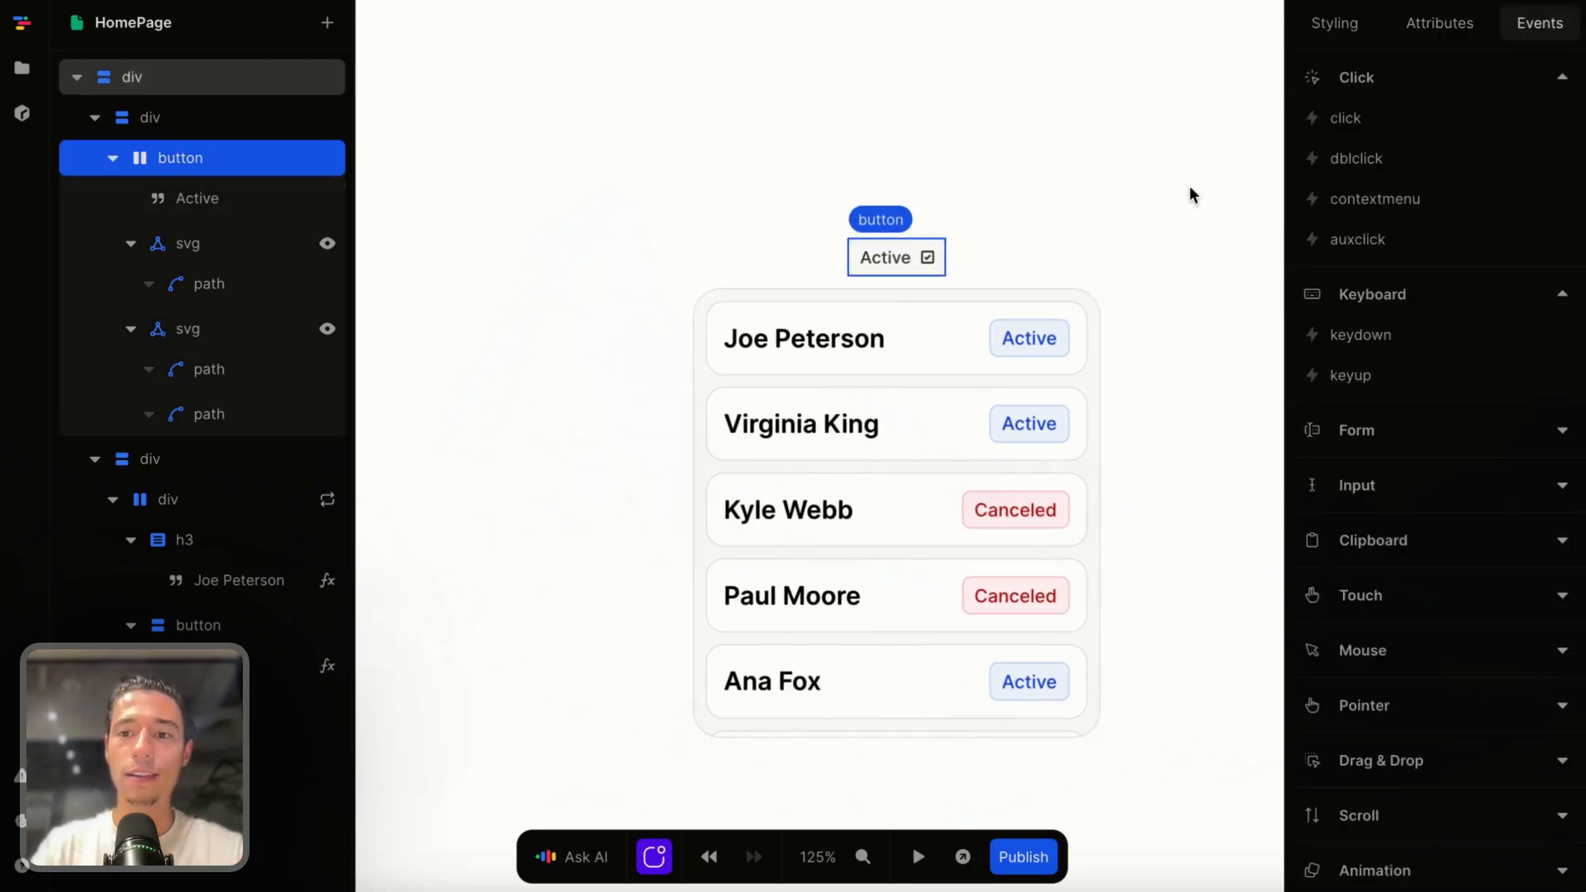
click(1385, 135)
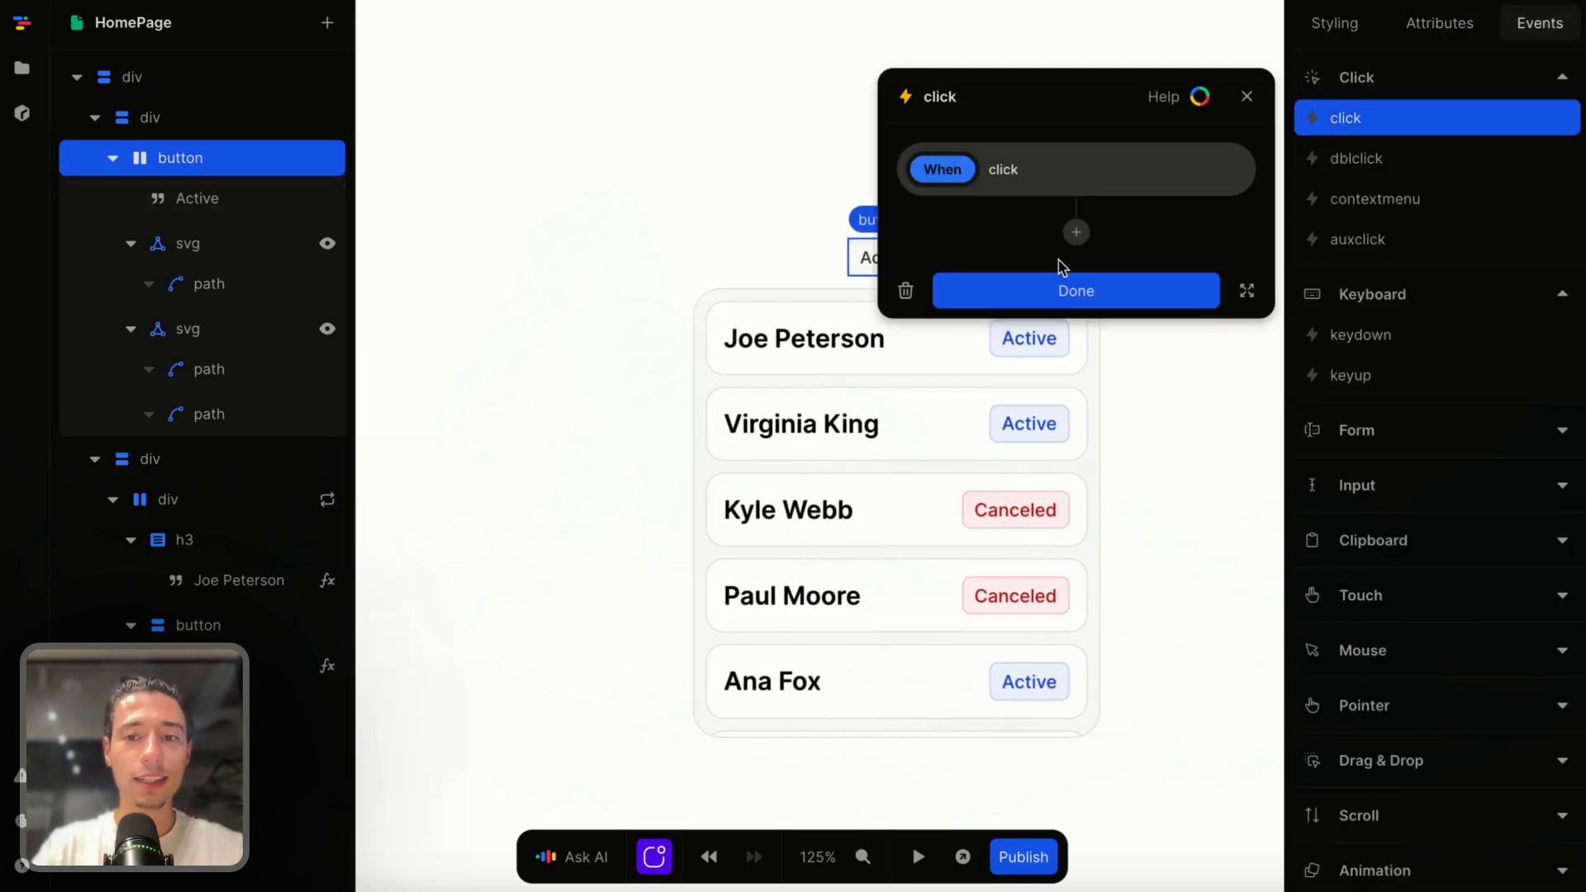
click(1246, 292)
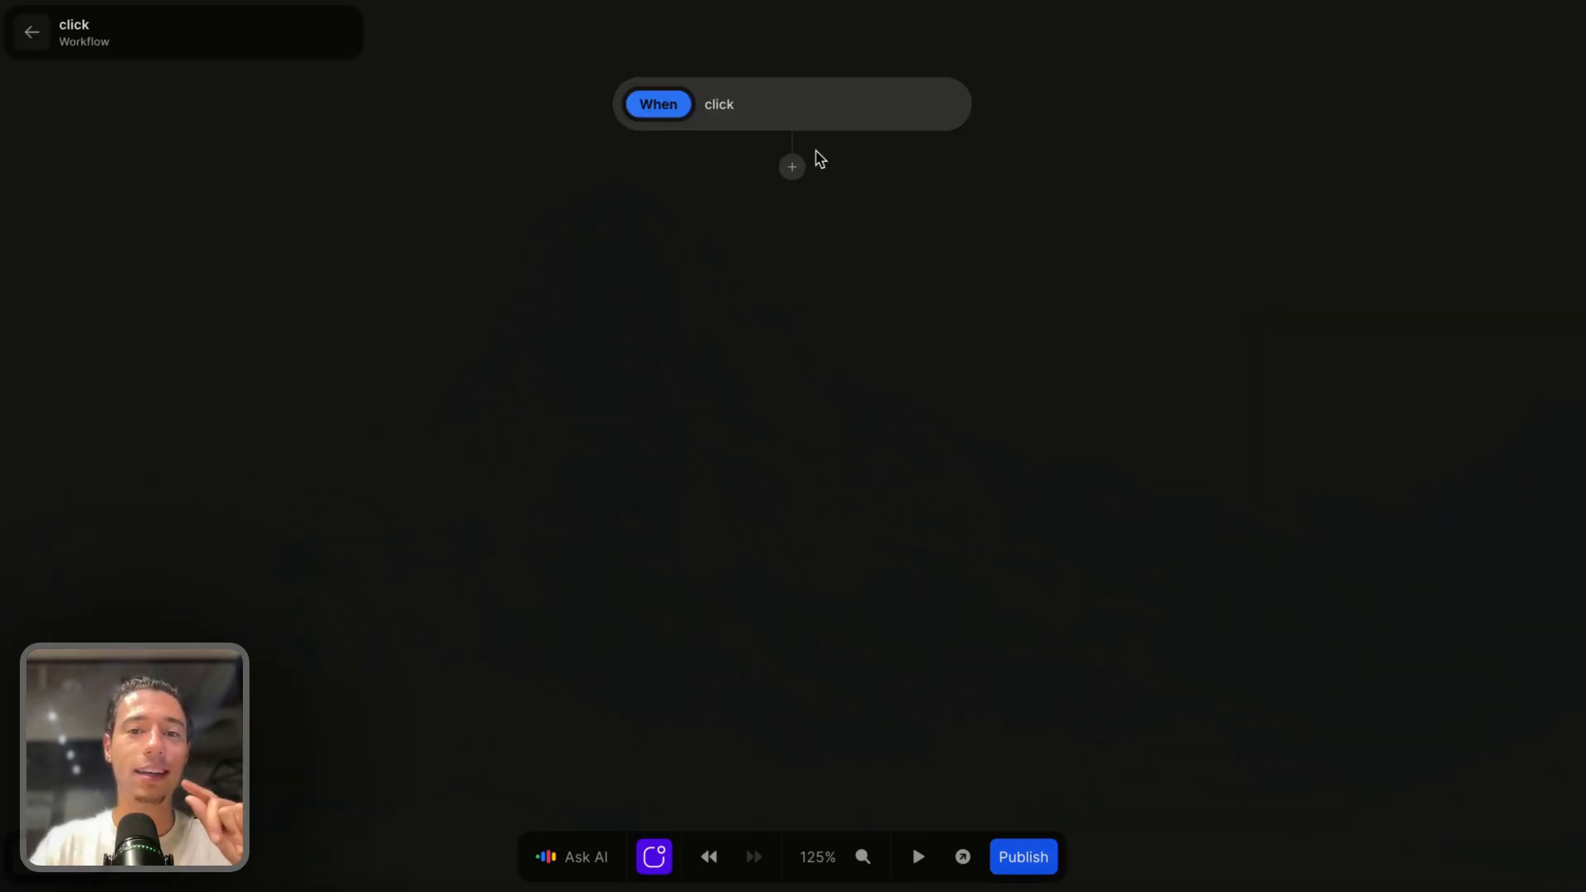
click(792, 167)
click(685, 430)
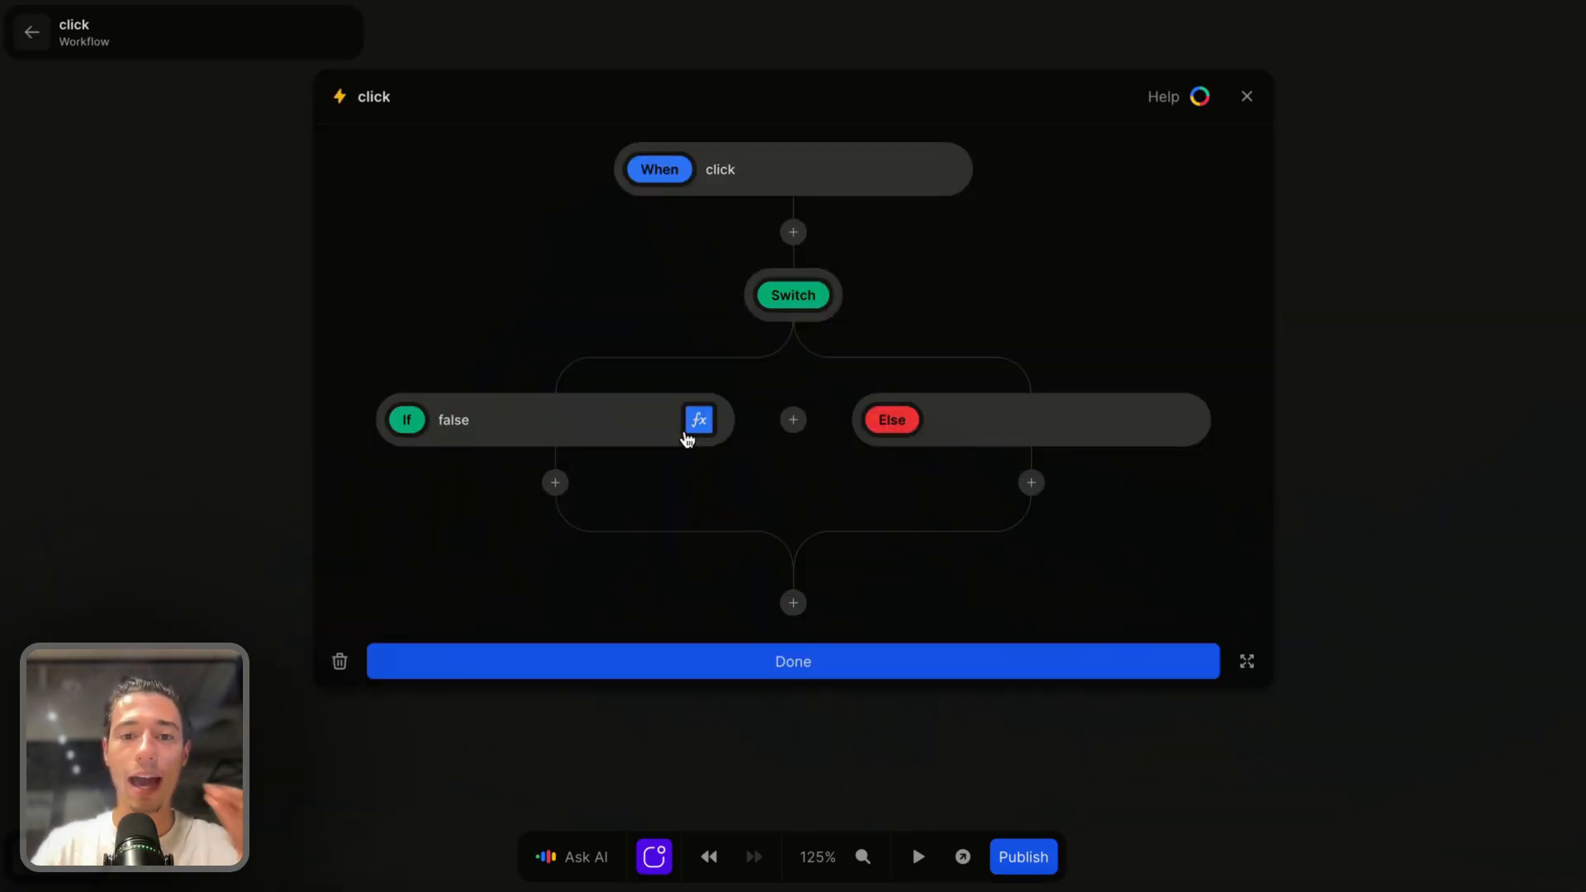
Expand the click workflow and set the Switch's If condition to the isActive variable.
click(1247, 661)
click(698, 354)
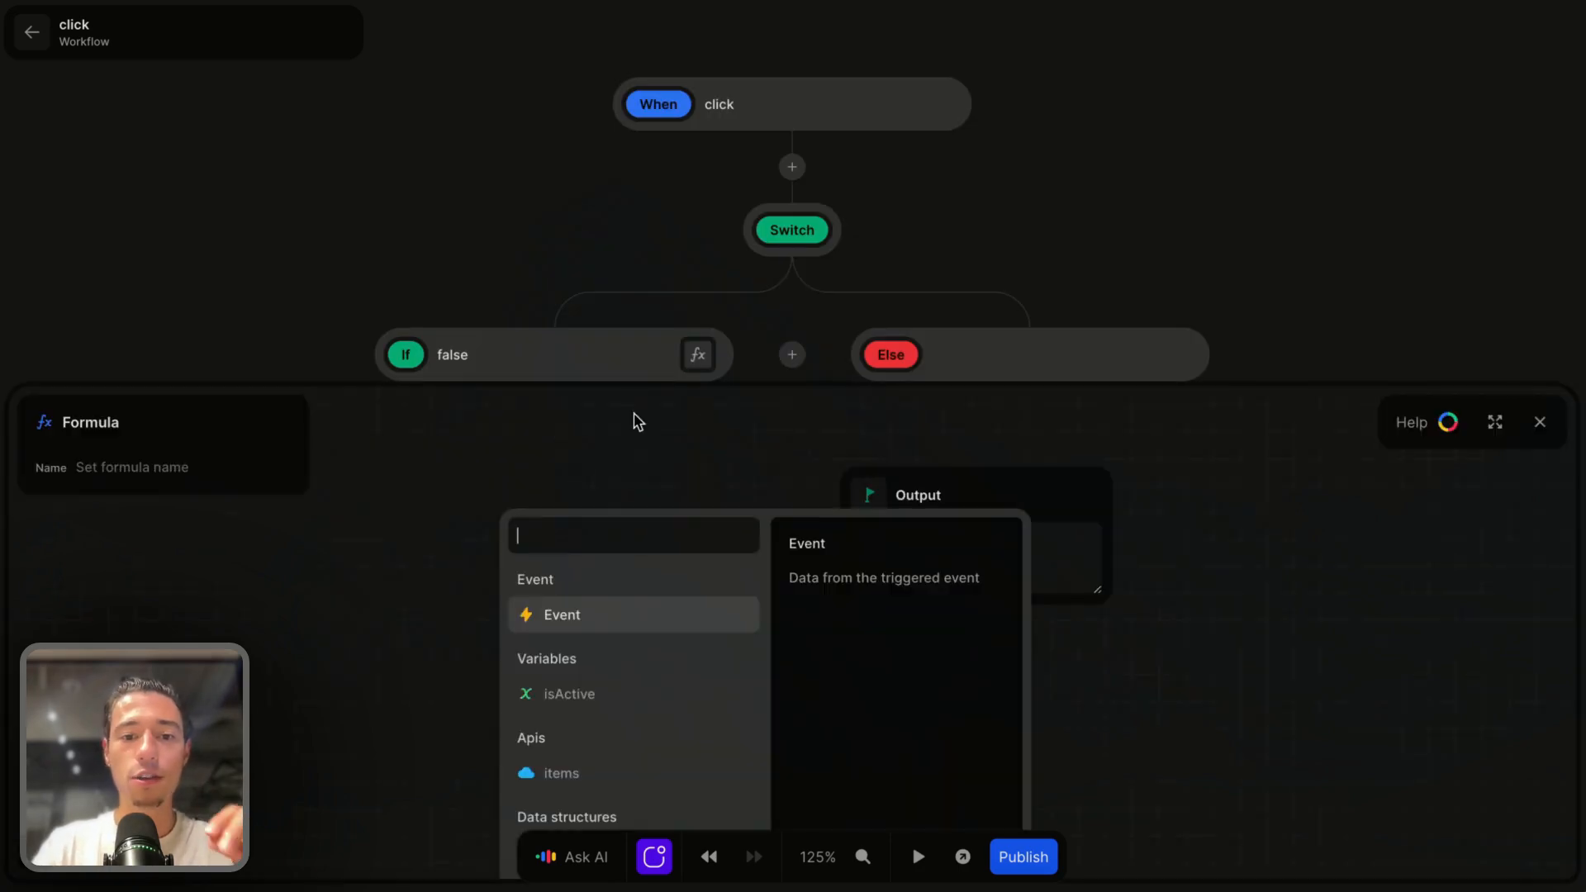
click(570, 694)
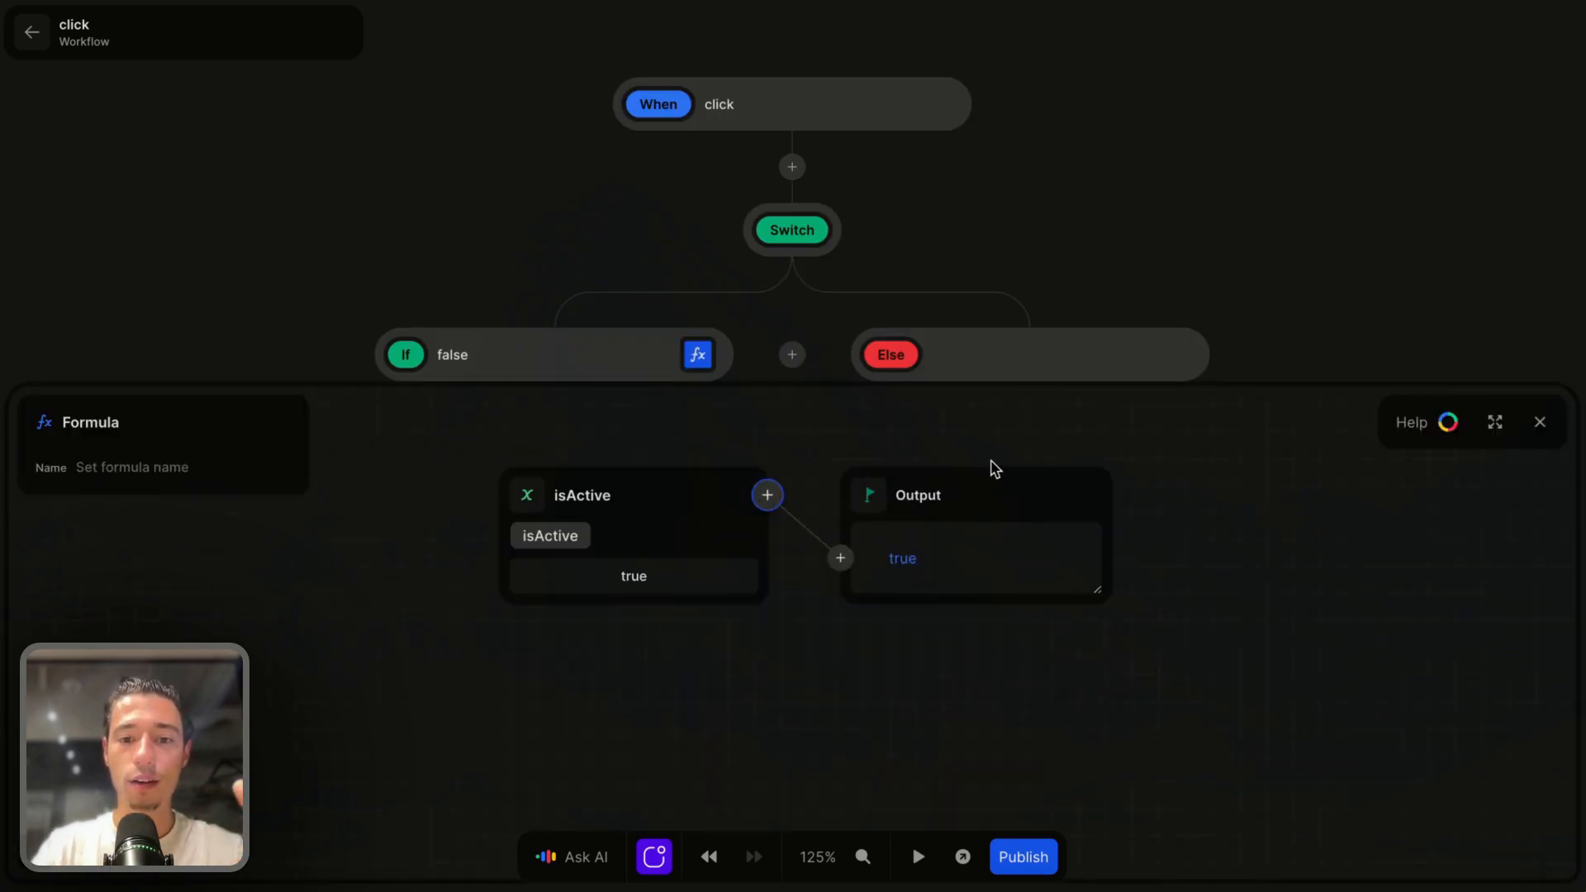
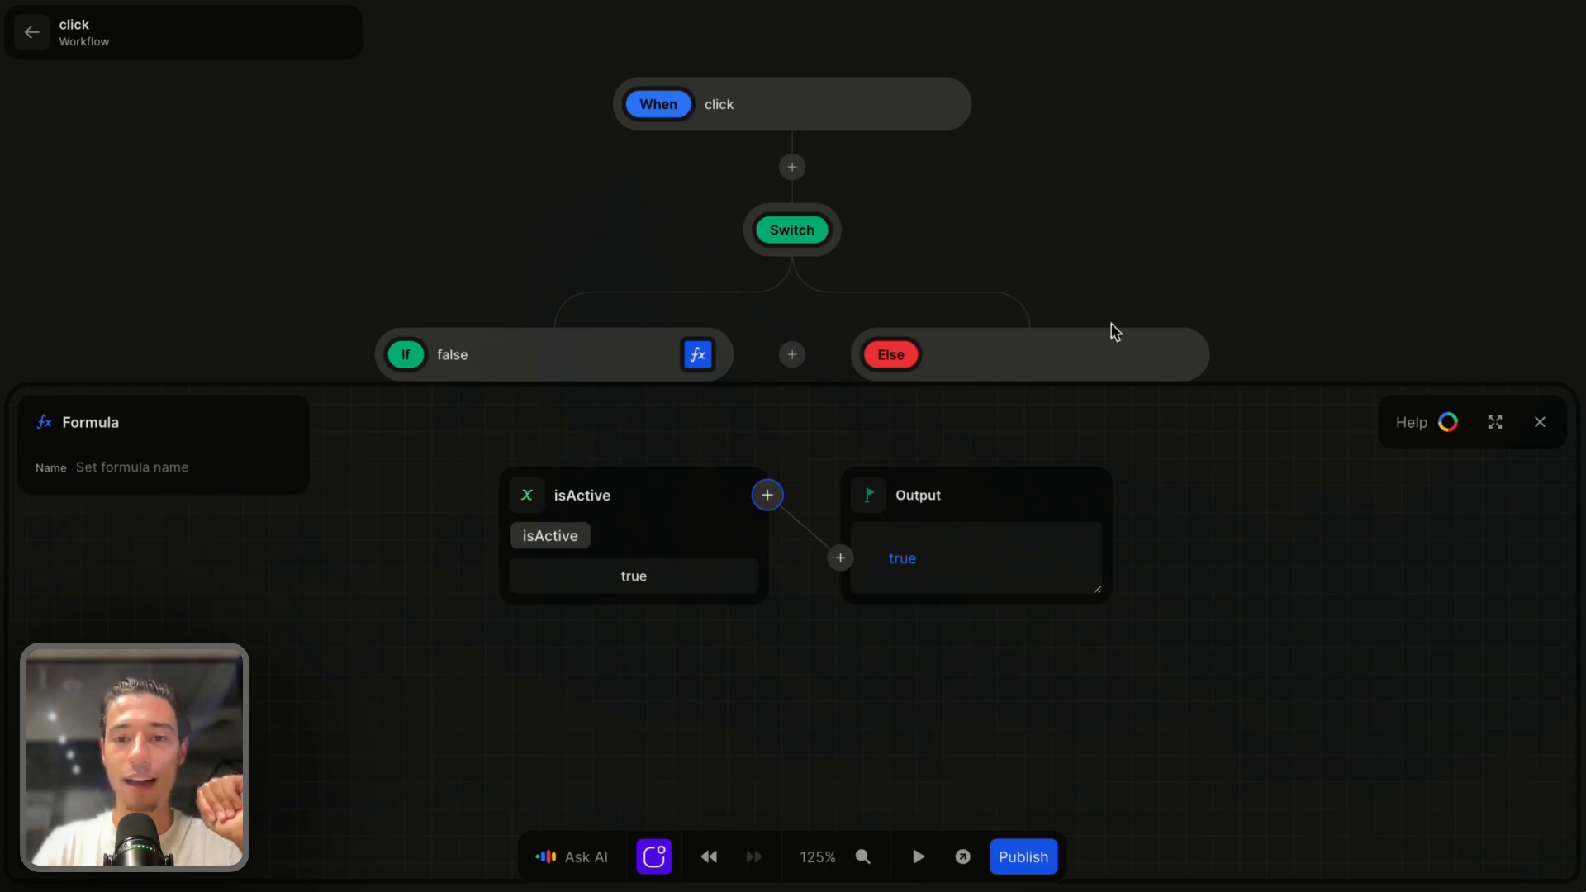
click(1540, 422)
Add a Set: isActive action to the If branch with its value set to False.
click(552, 417)
click(506, 511)
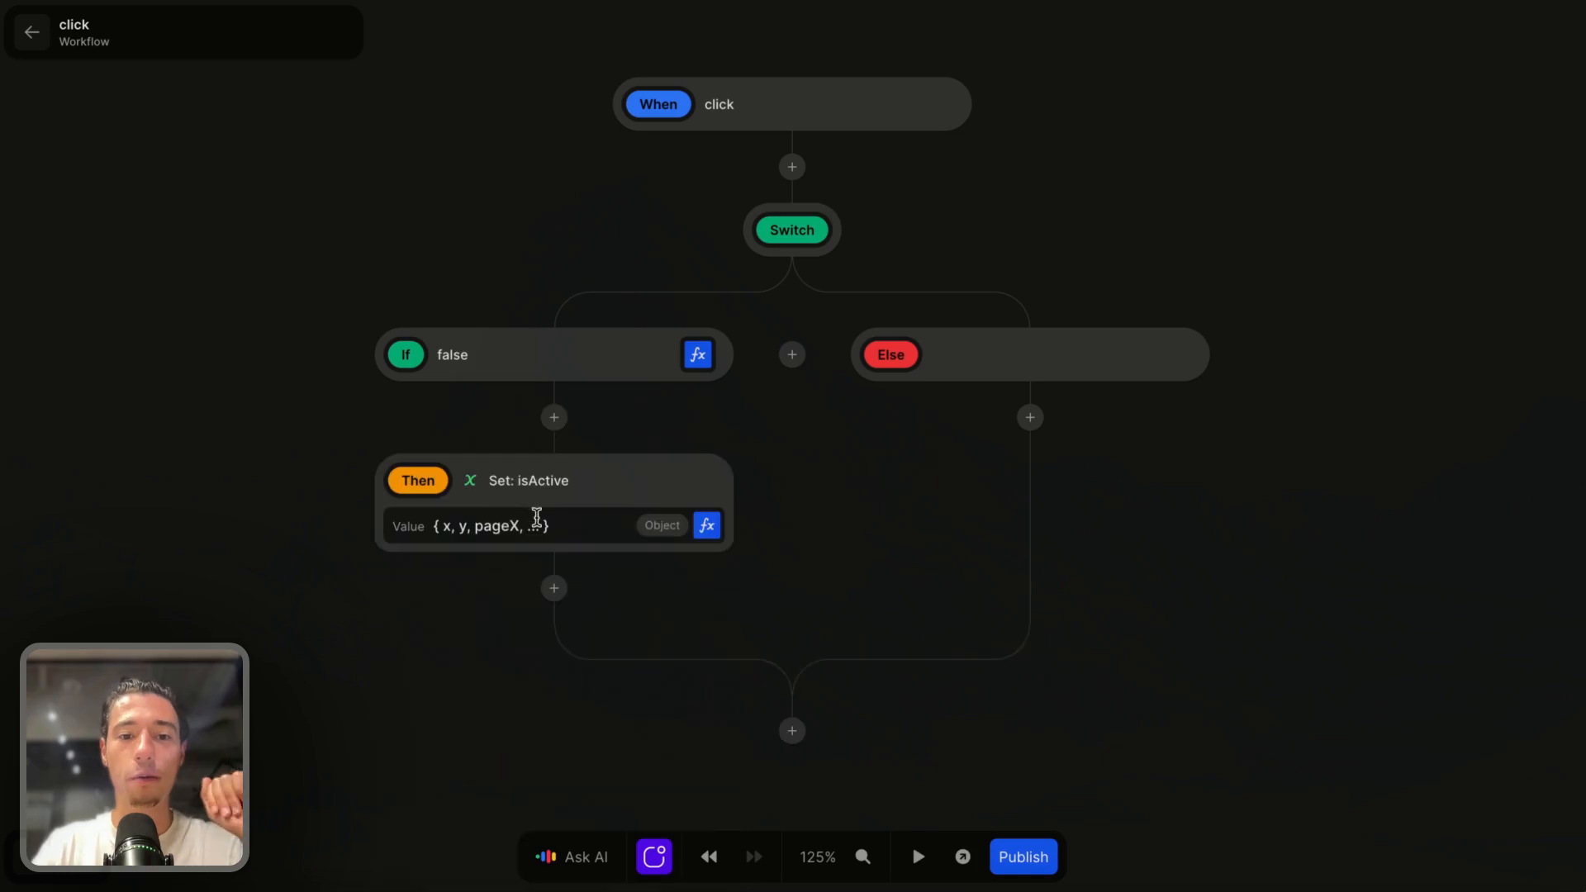
click(584, 526)
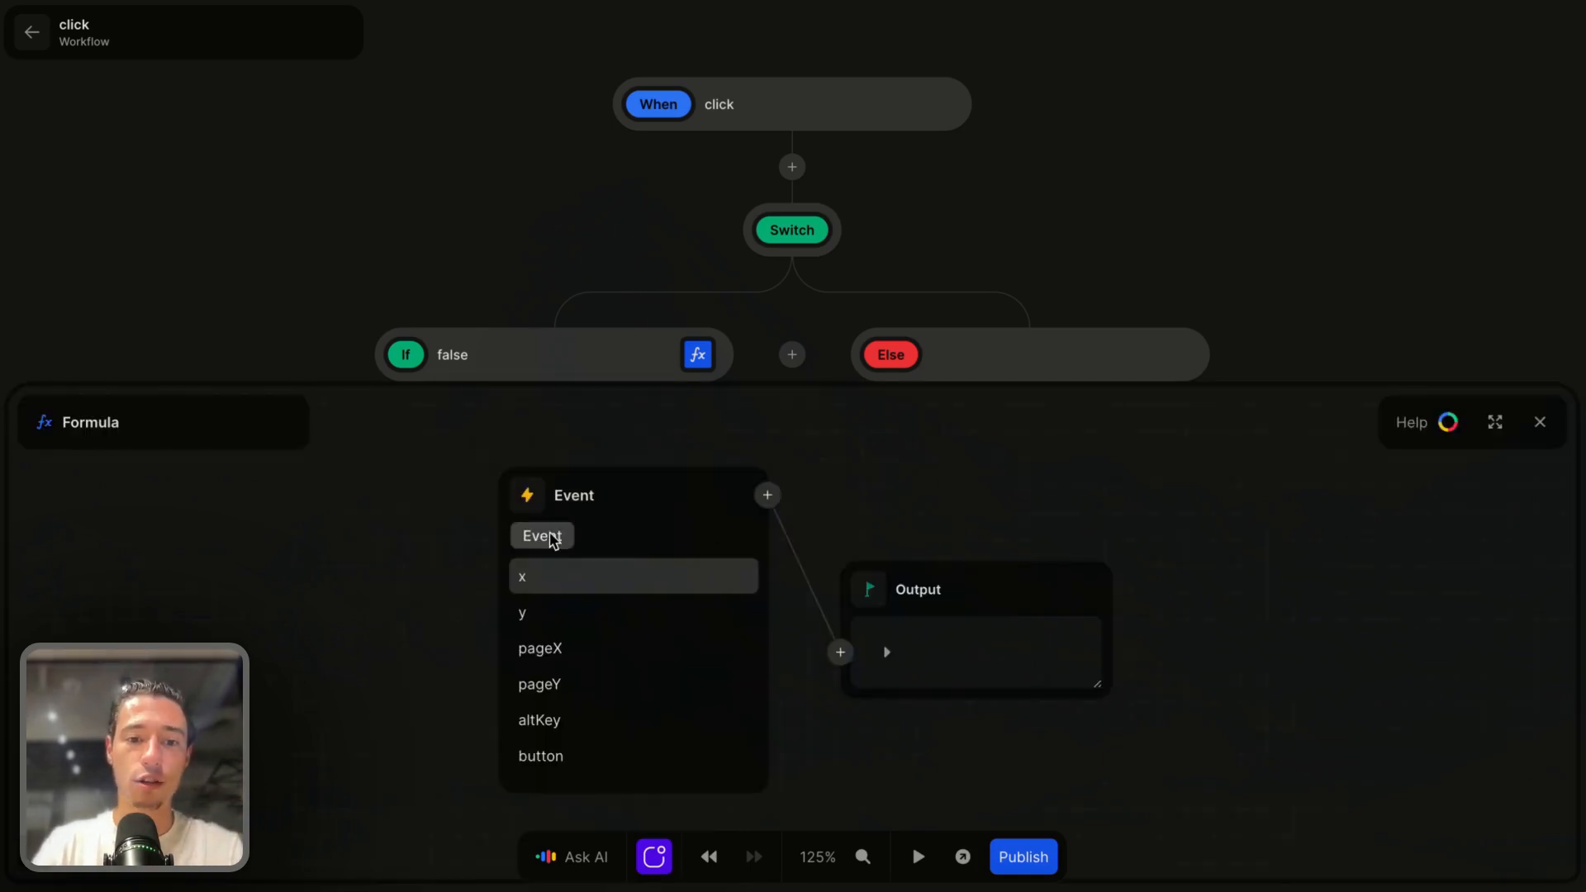
text(fal)
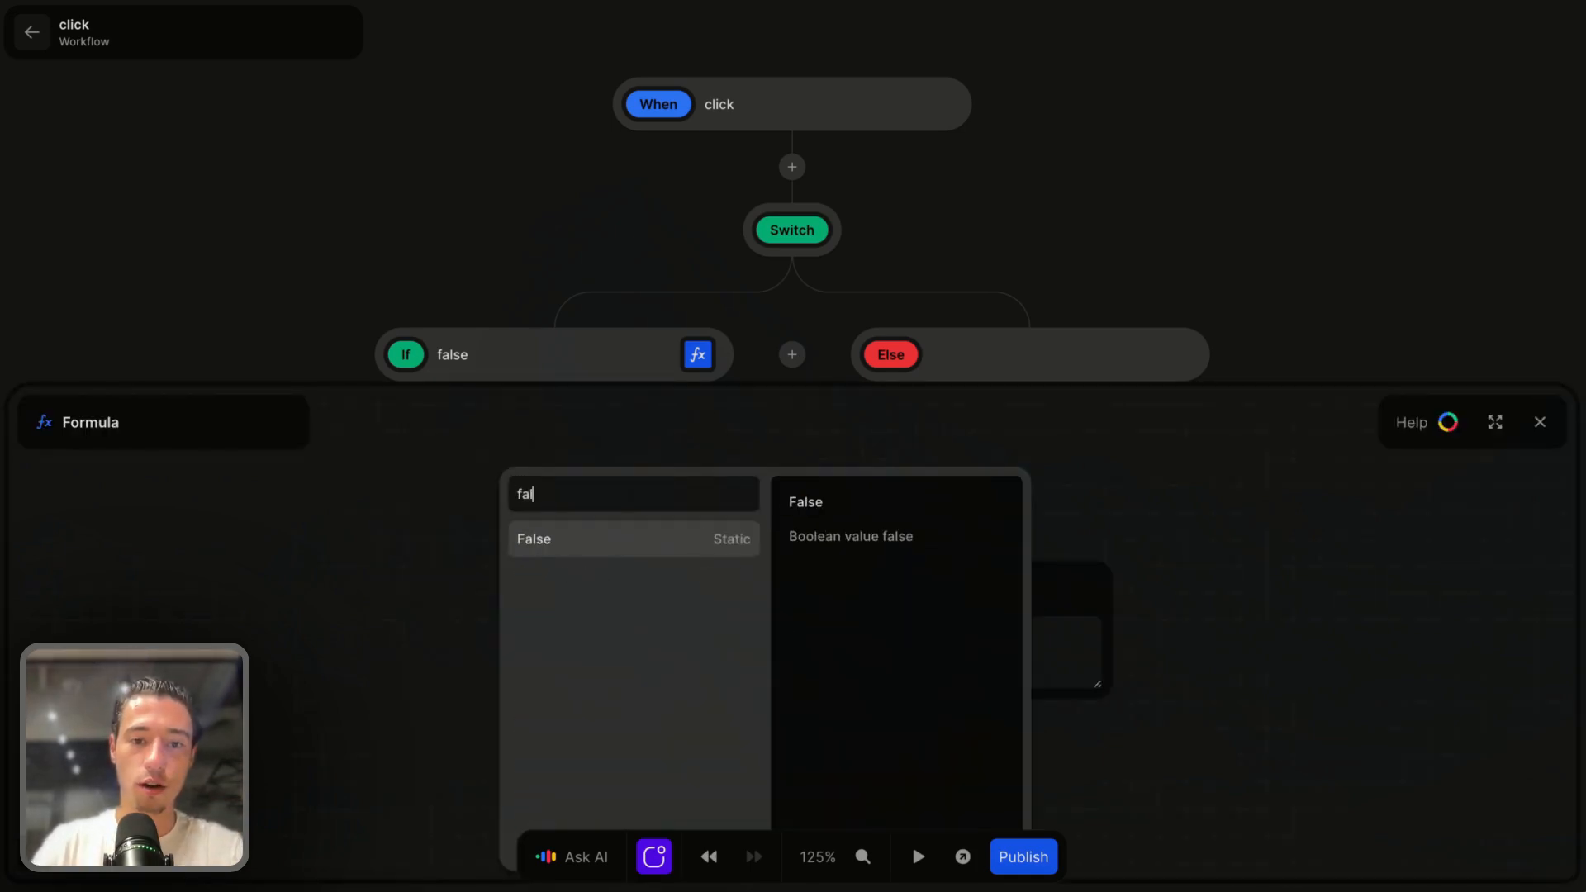
click(542, 541)
click(1528, 426)
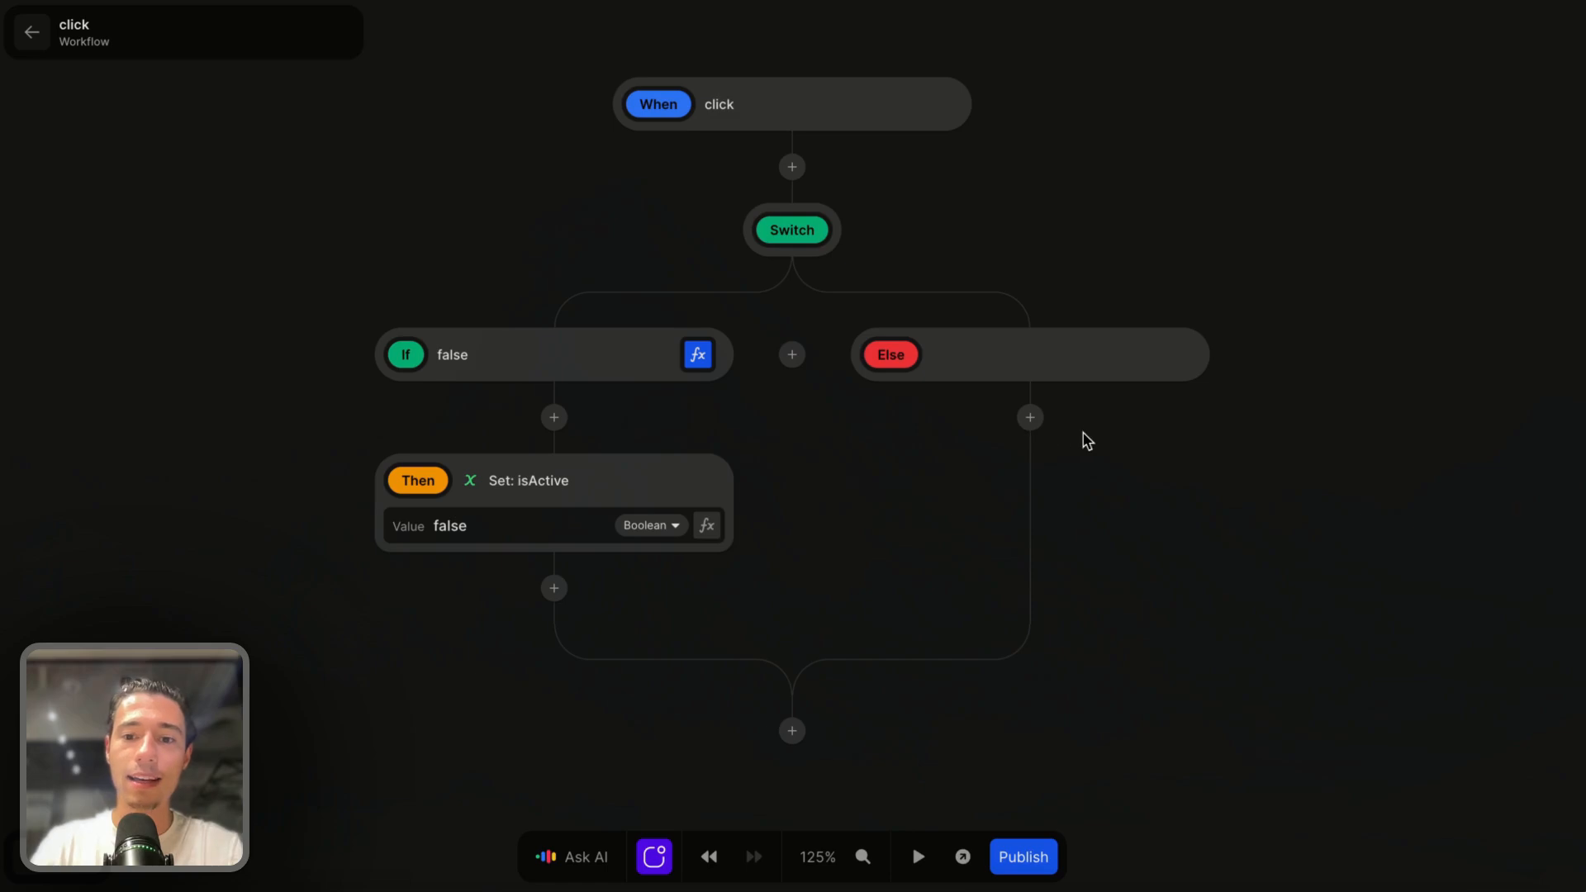
Add a Set: isActive action to the Else branch with its value set to True.
click(1030, 417)
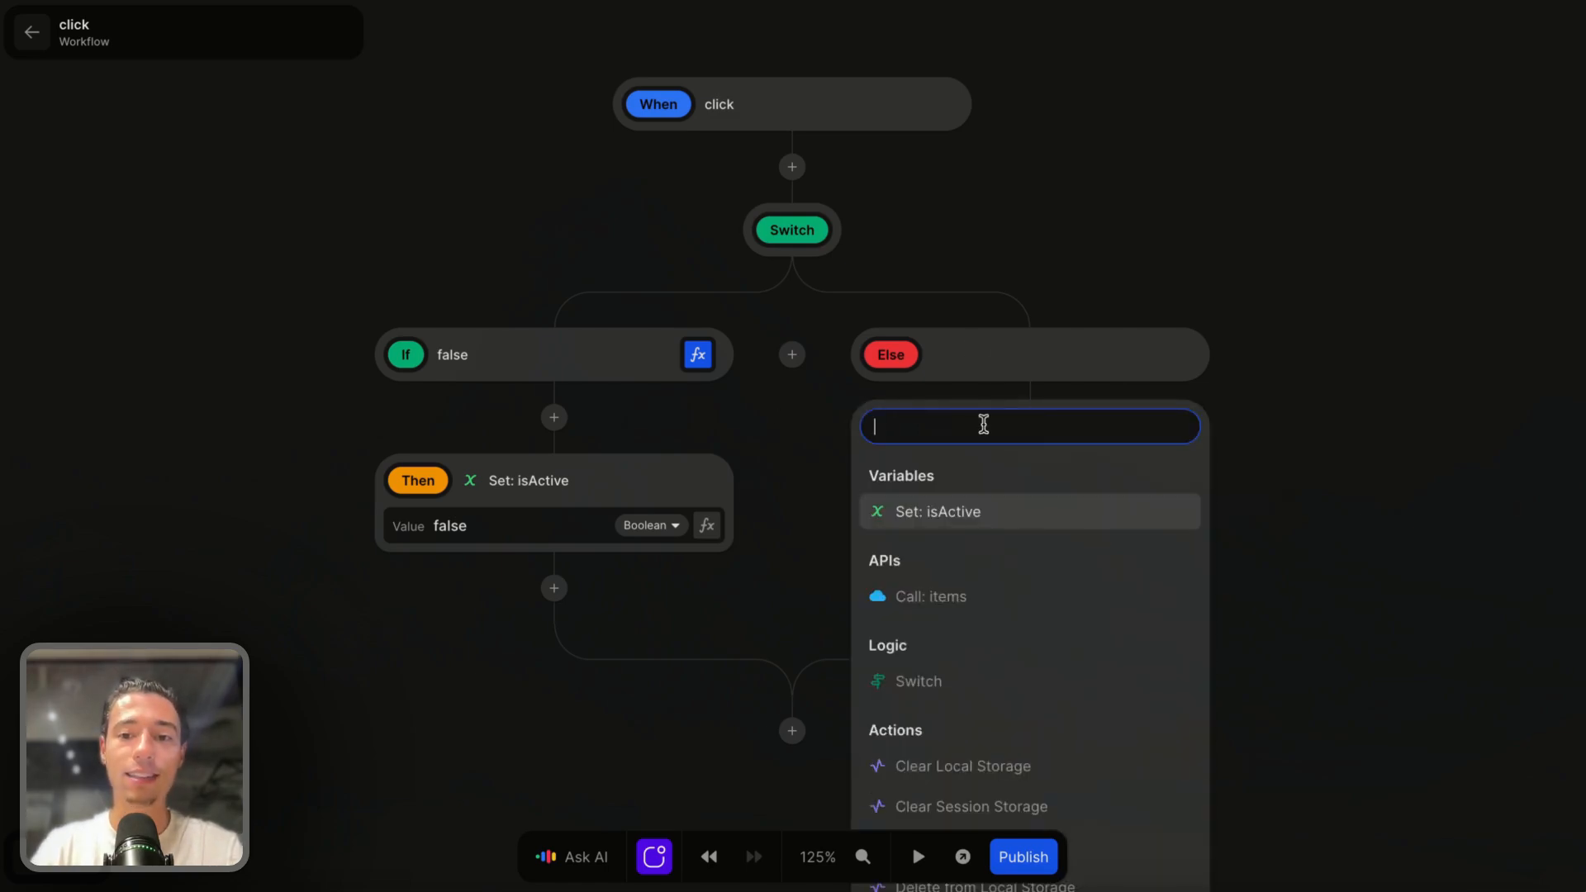
click(944, 500)
click(1183, 526)
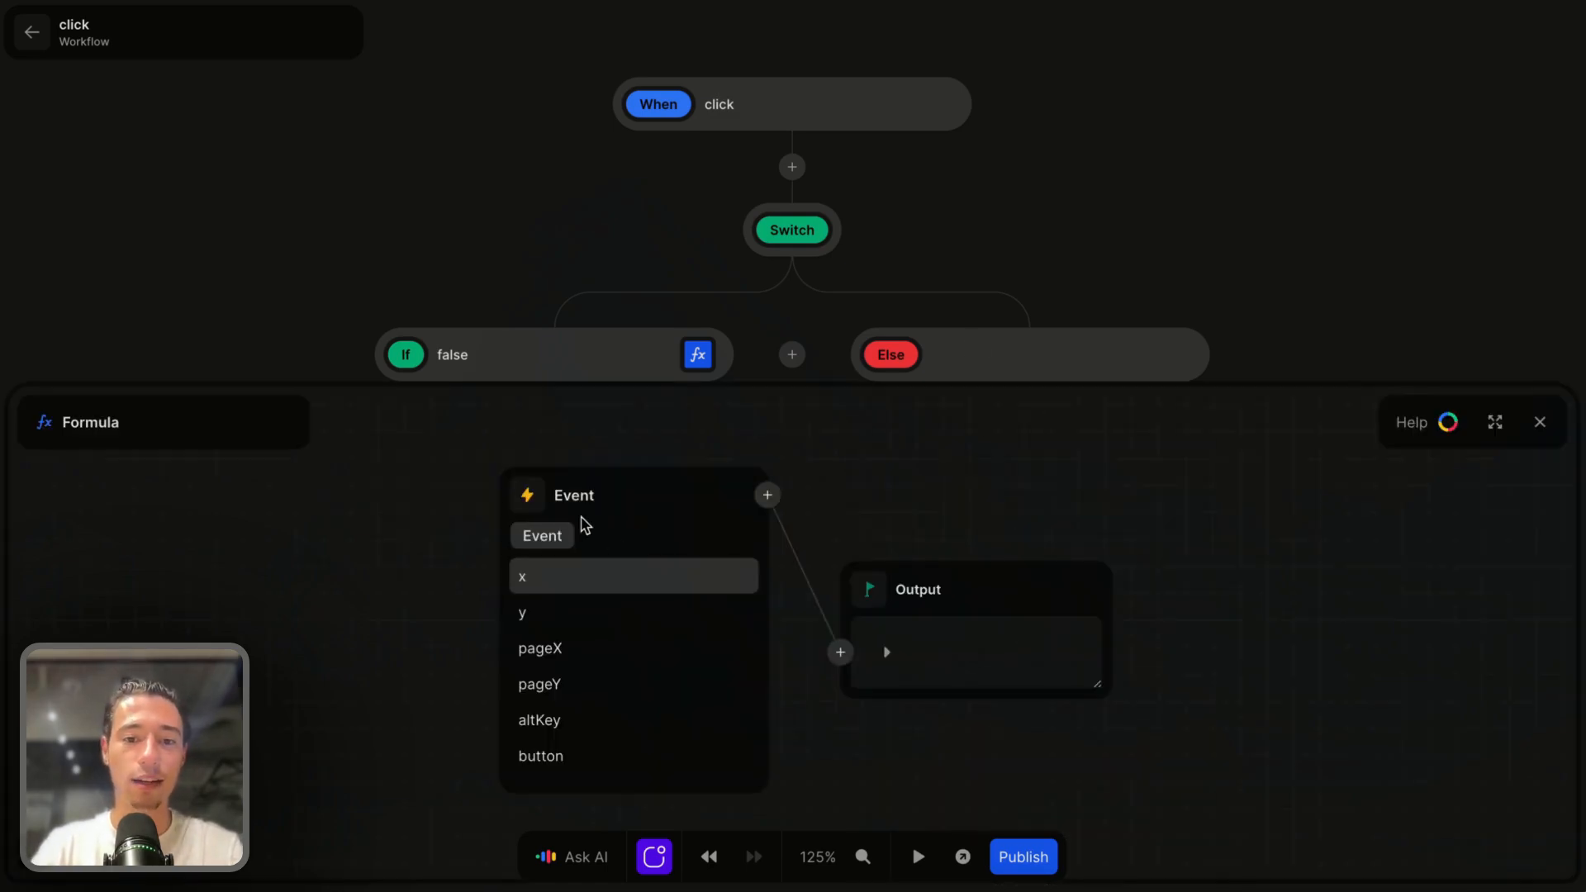
click(535, 497)
text(true)
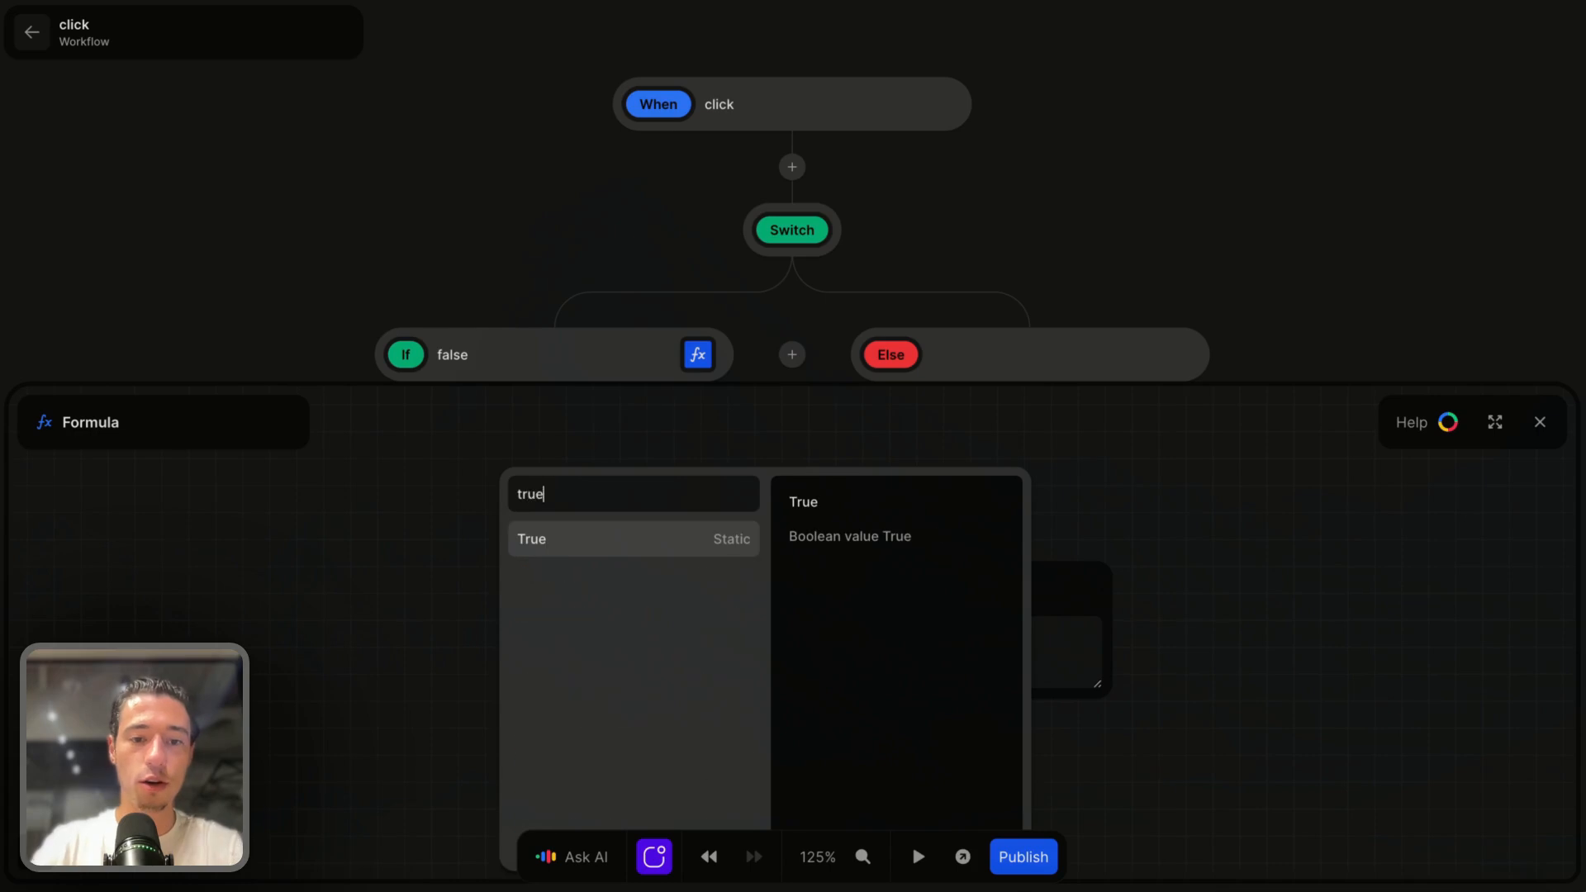
click(542, 541)
click(1540, 423)
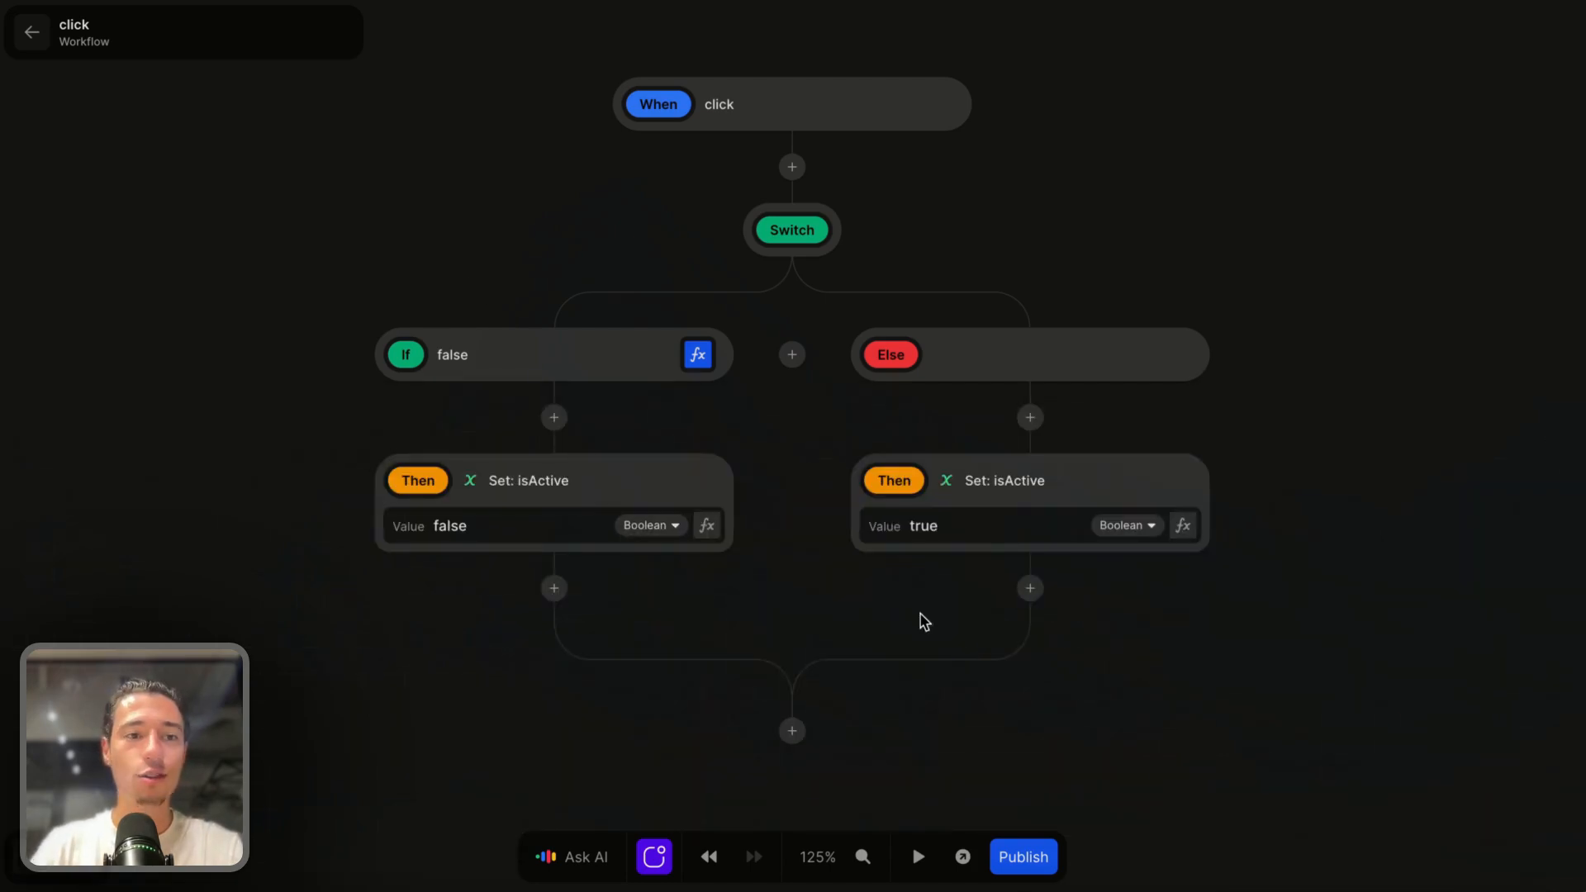
Return to HomePage and test the Active button's checkbox toggle in preview mode, switching it off and on again.
click(33, 32)
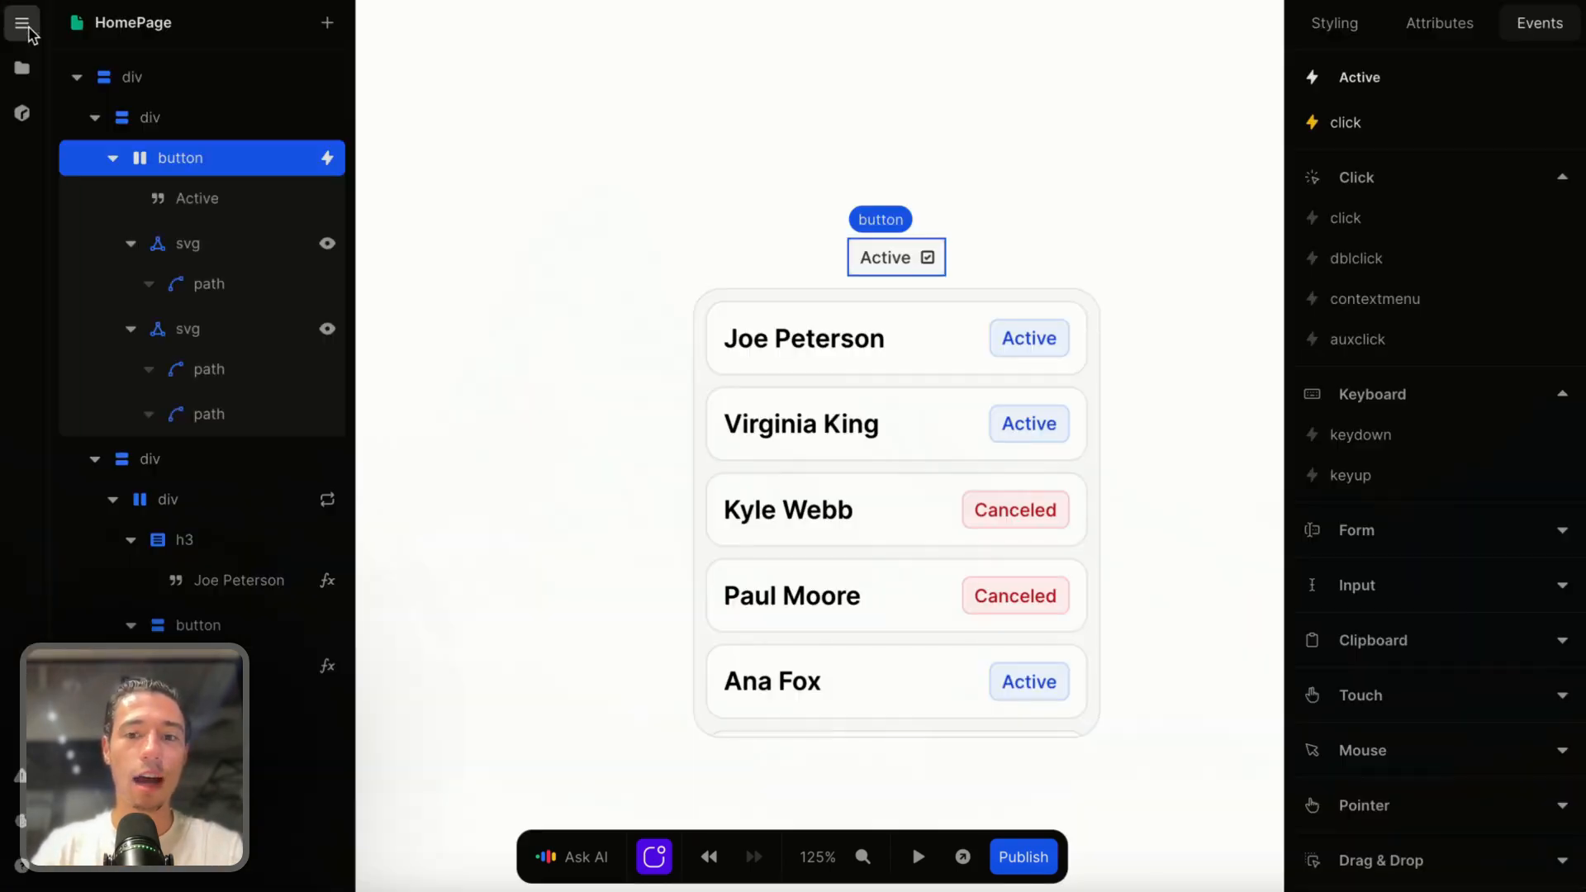
click(917, 857)
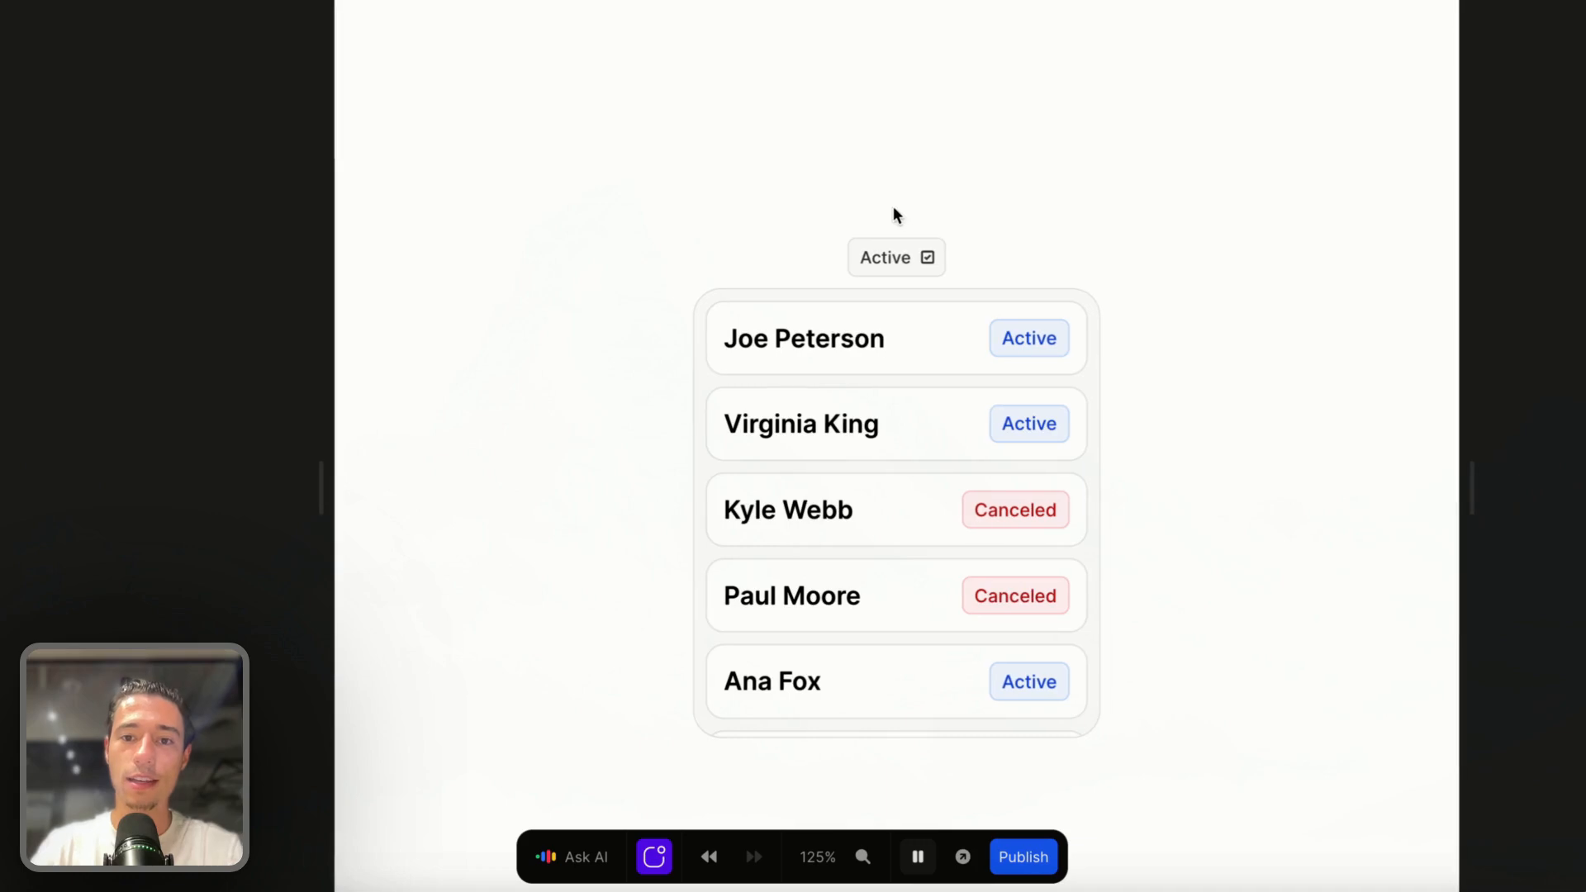
click(889, 269)
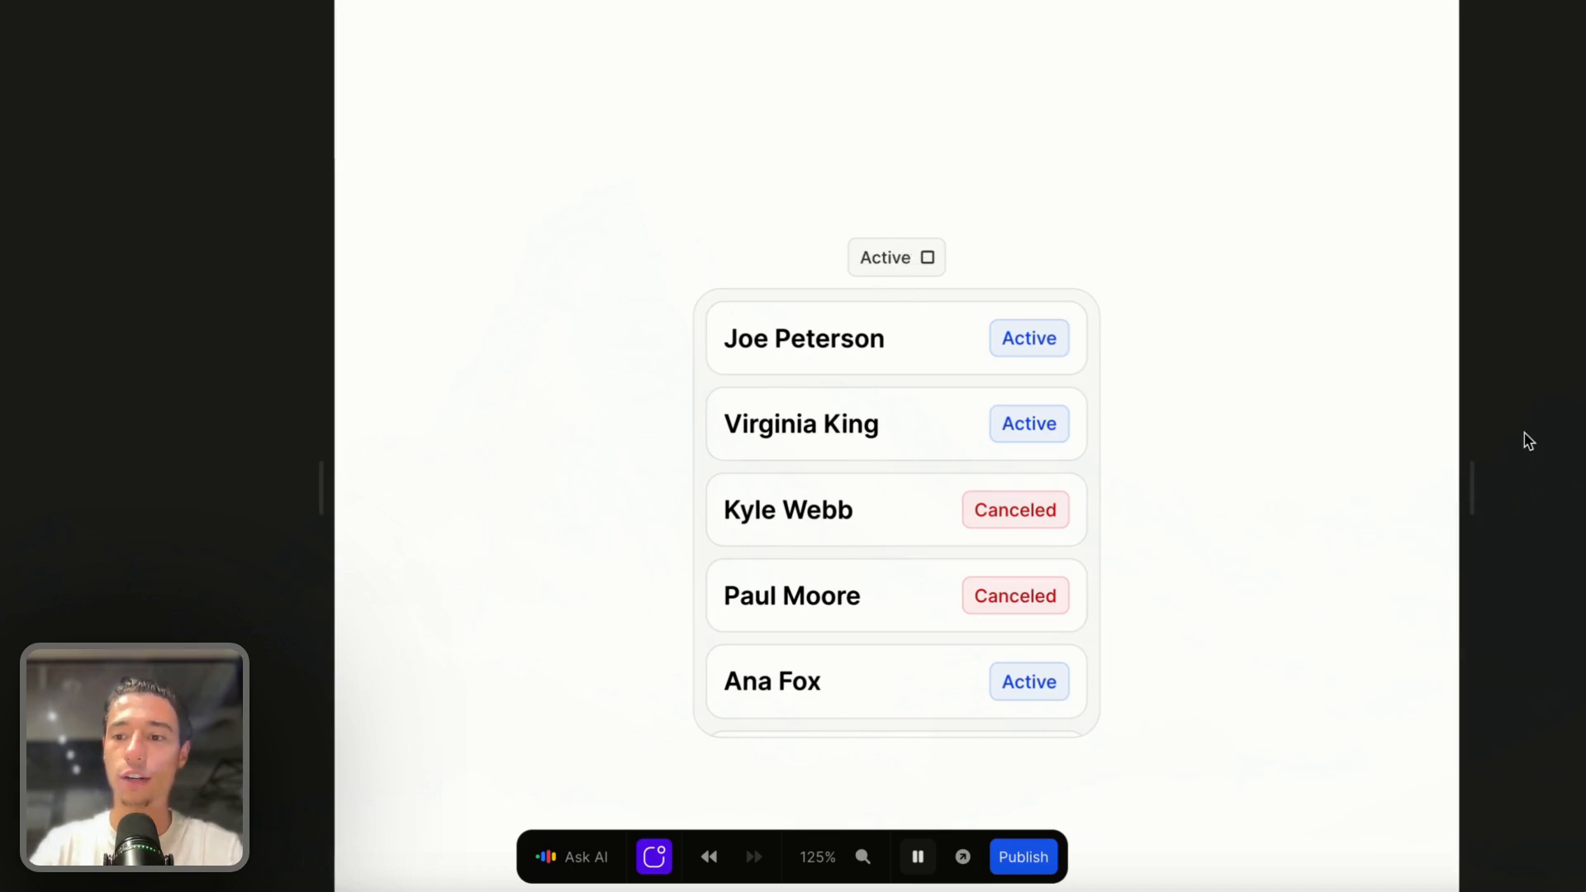
scroll(1529, 442, right, 2)
scroll(1530, 442, down, 1)
click(801, 240)
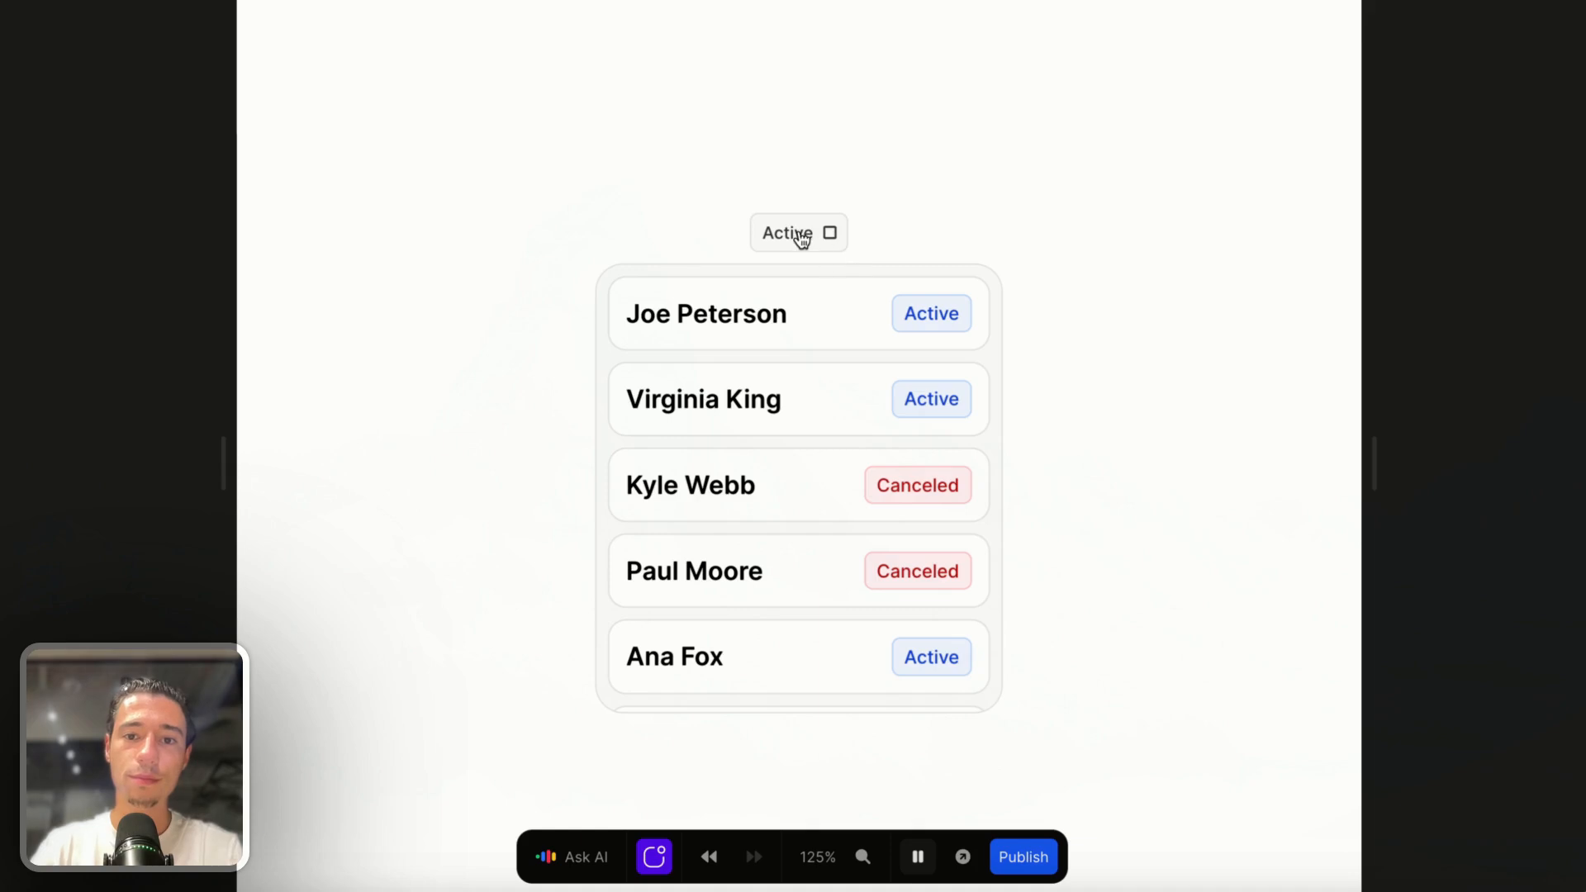
click(917, 856)
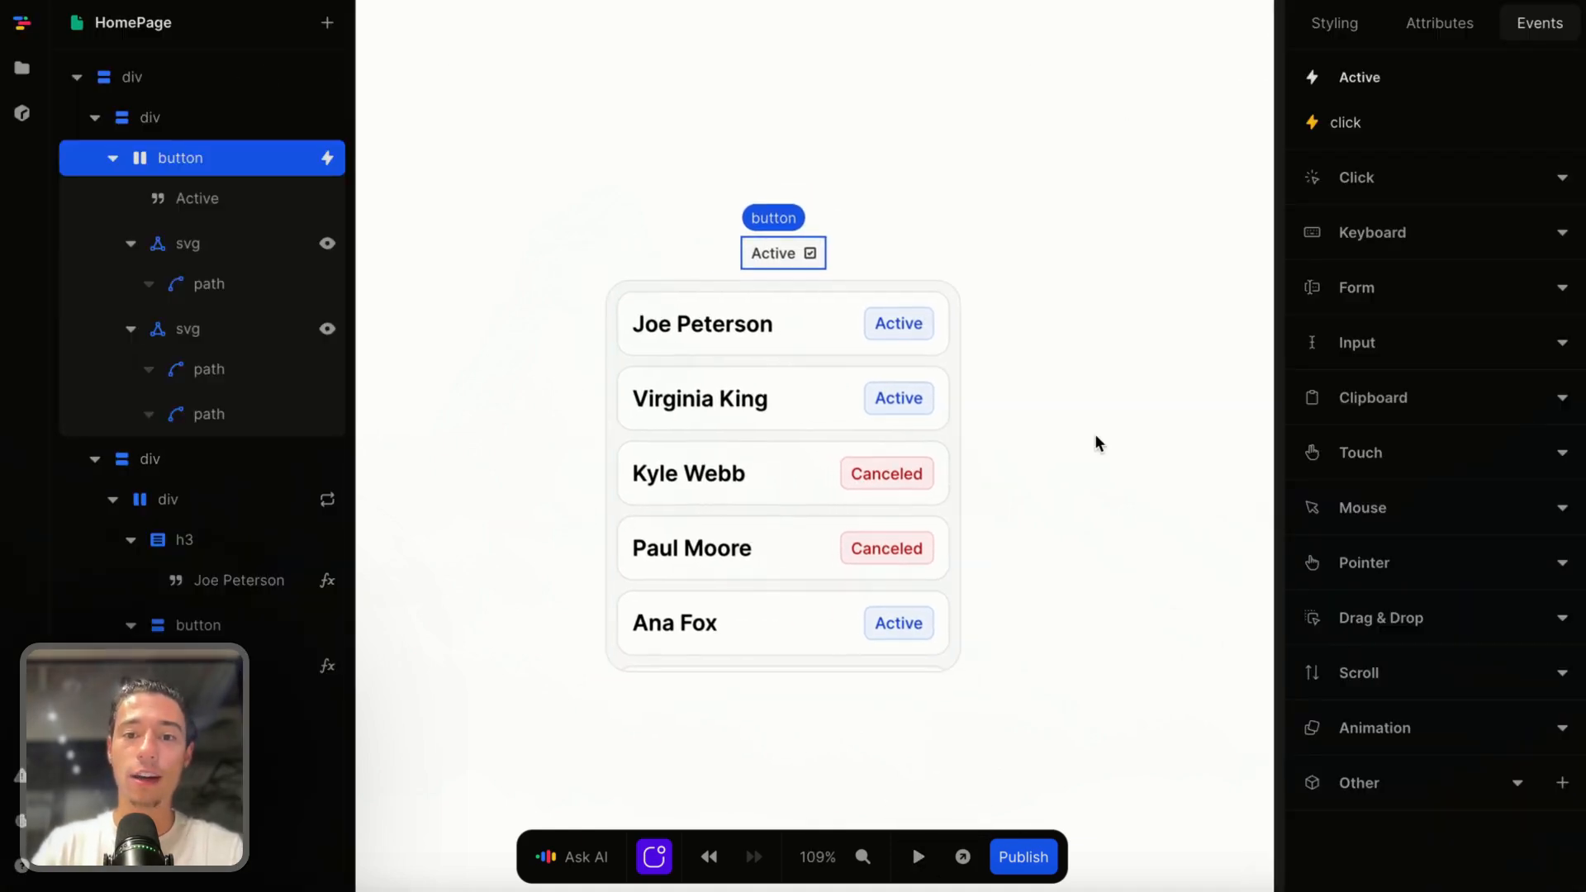
Insert a Filter formula between the items data and the output in the list row div's Repeat formula.
click(793, 316)
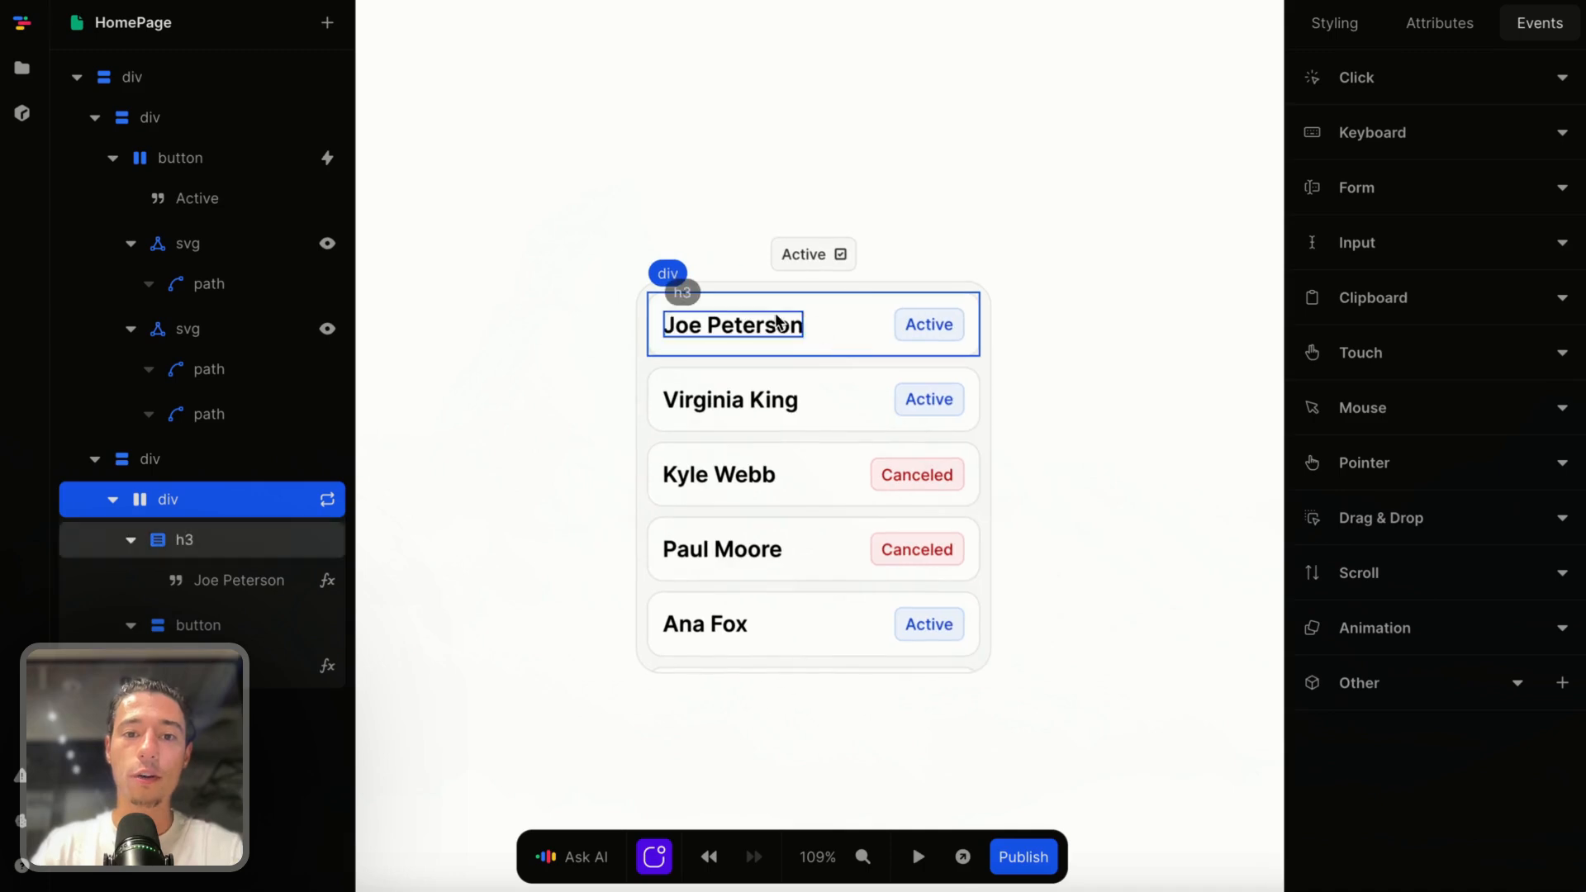
click(1440, 22)
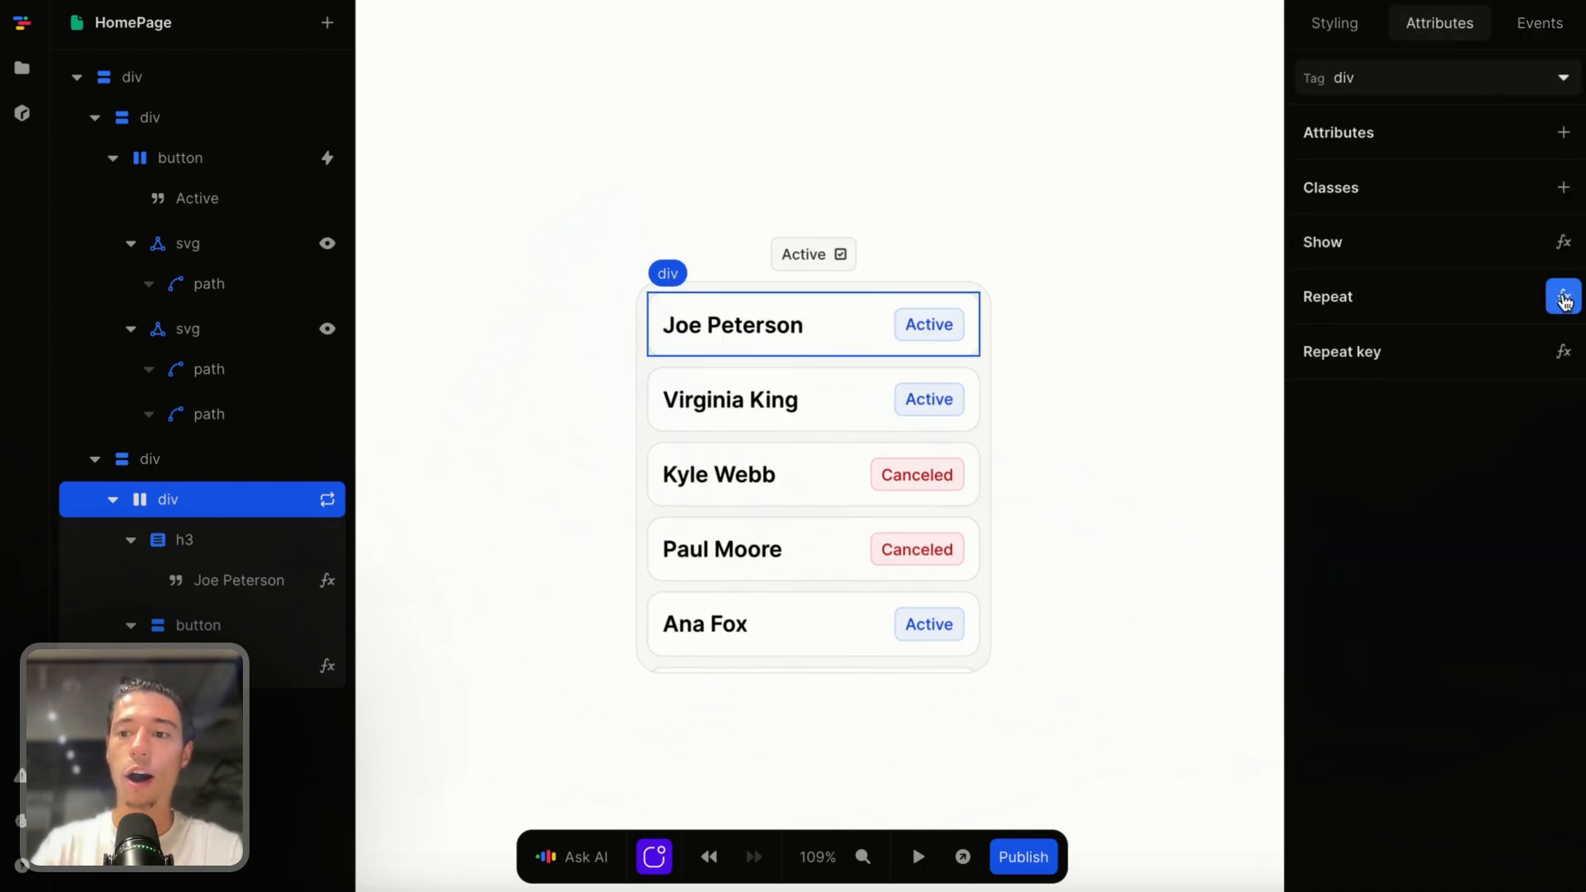
click(1564, 297)
click(767, 495)
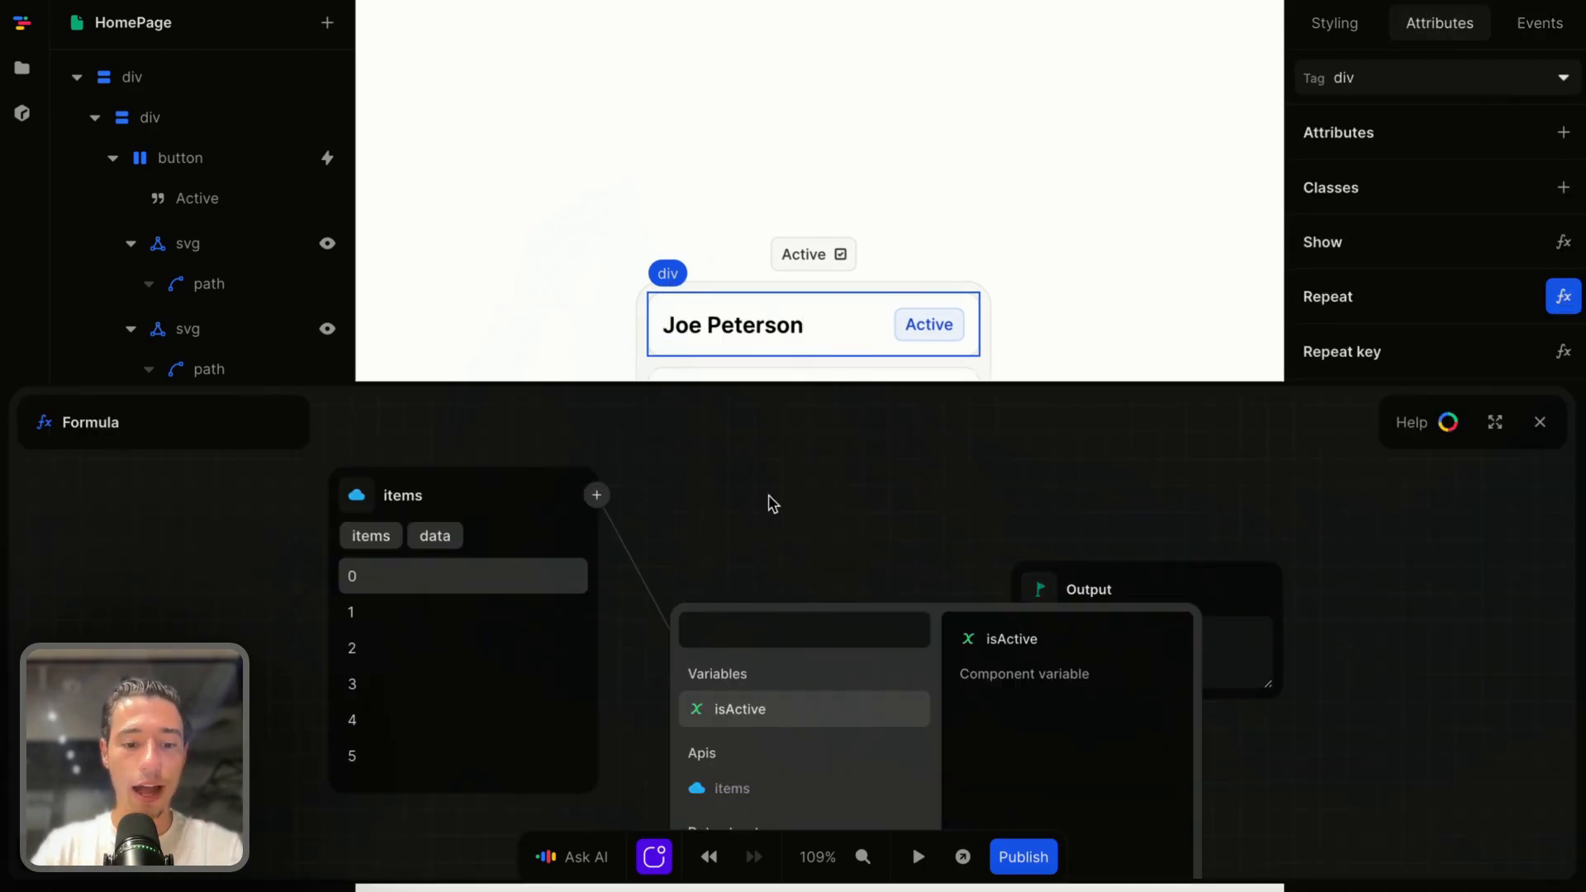
text(fil)
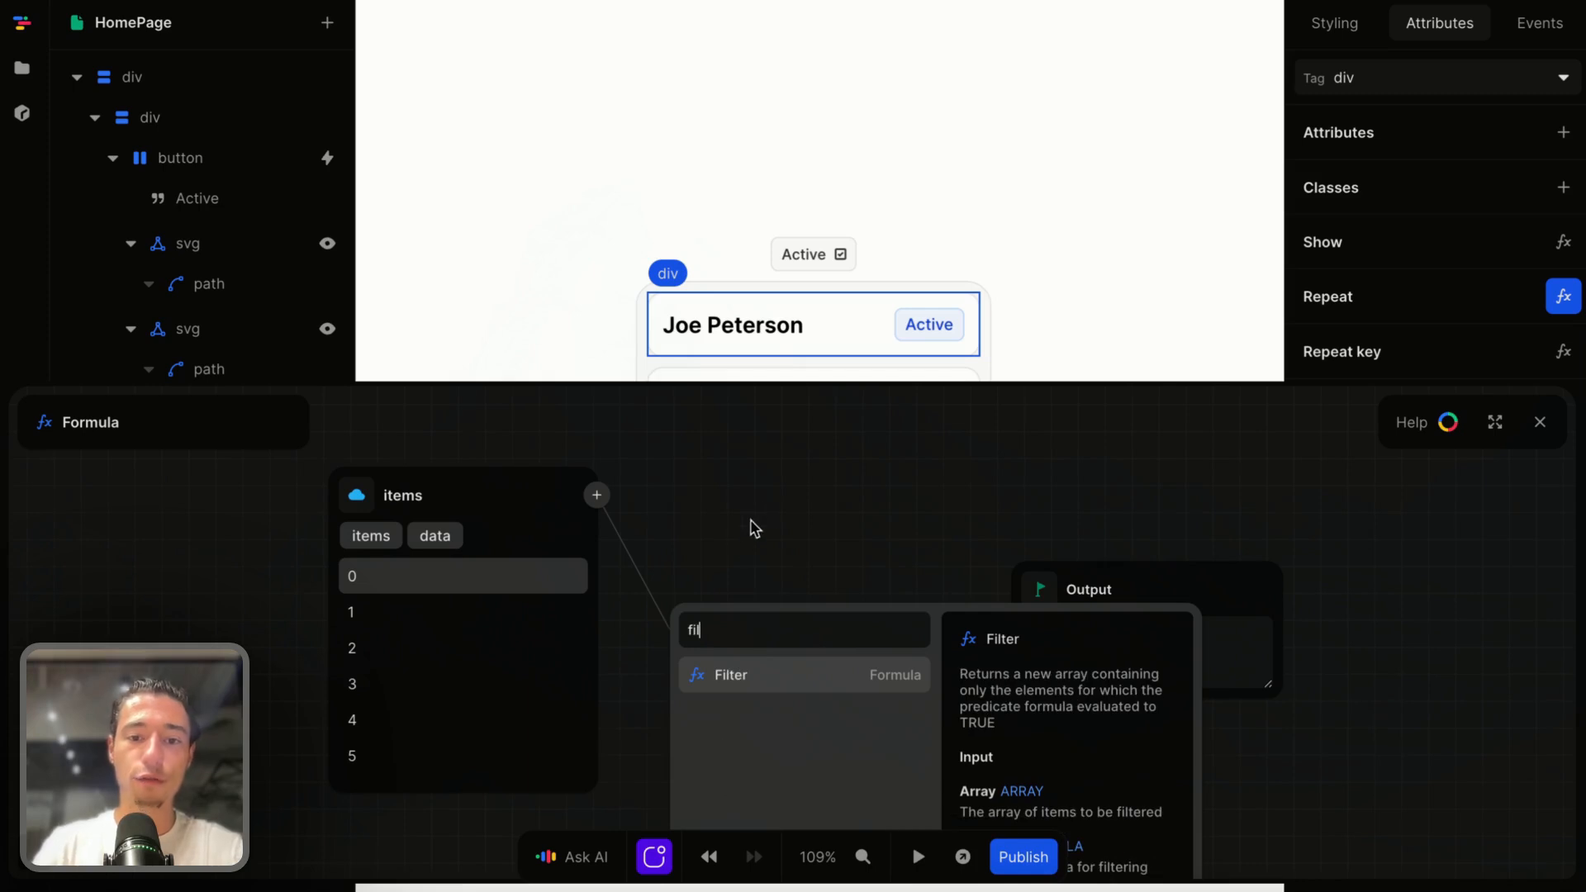
click(742, 678)
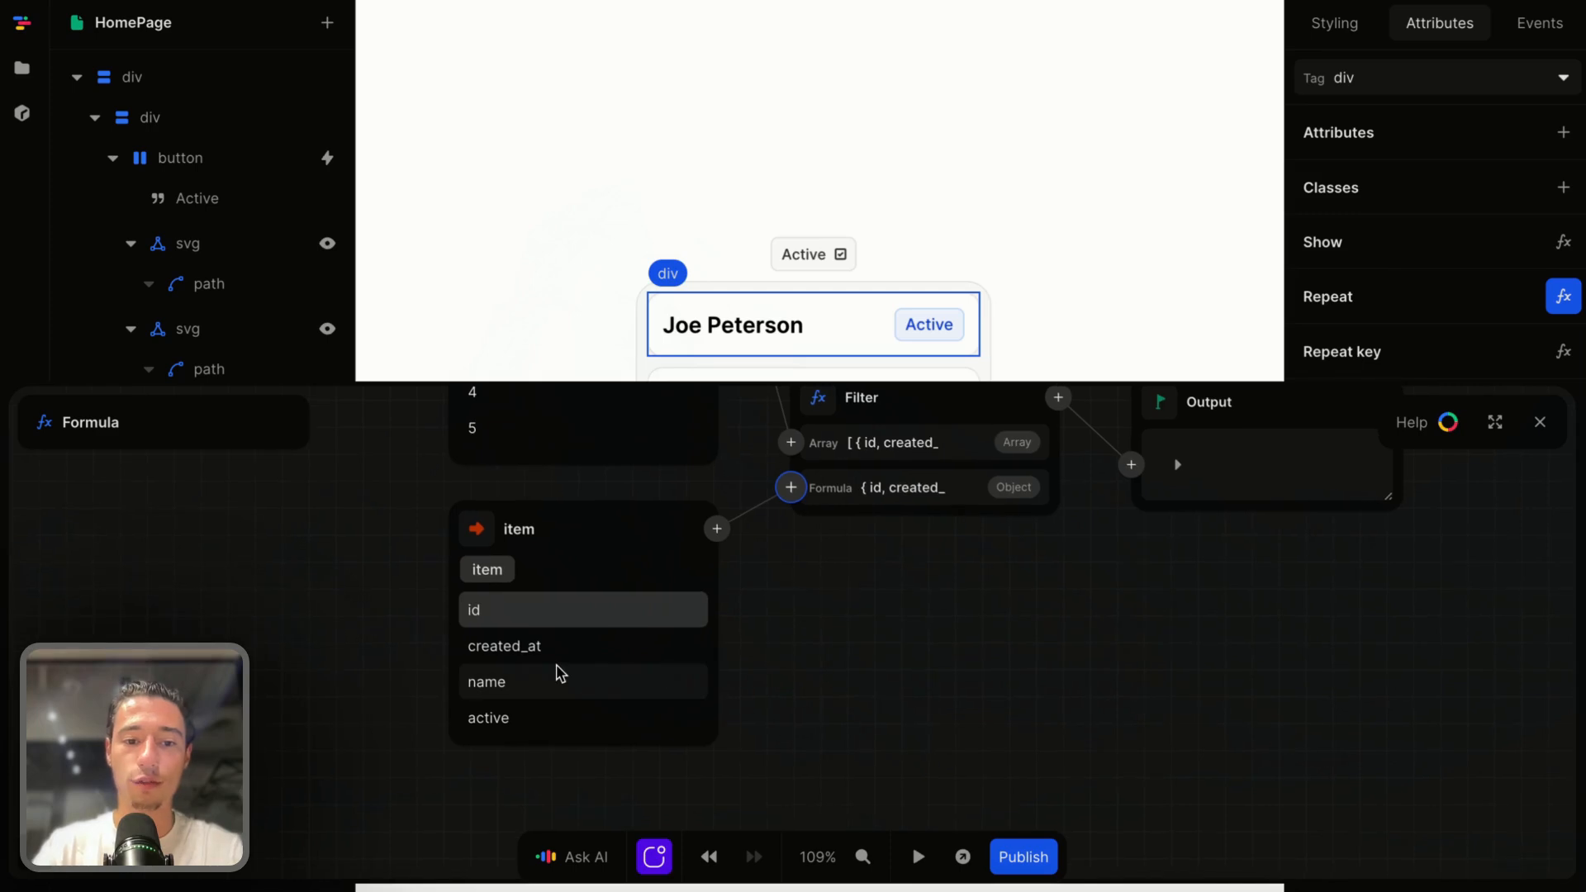
Build the Filter's predicate with an Equals formula comparing the item's active field with the isActive variable.
click(526, 721)
click(715, 530)
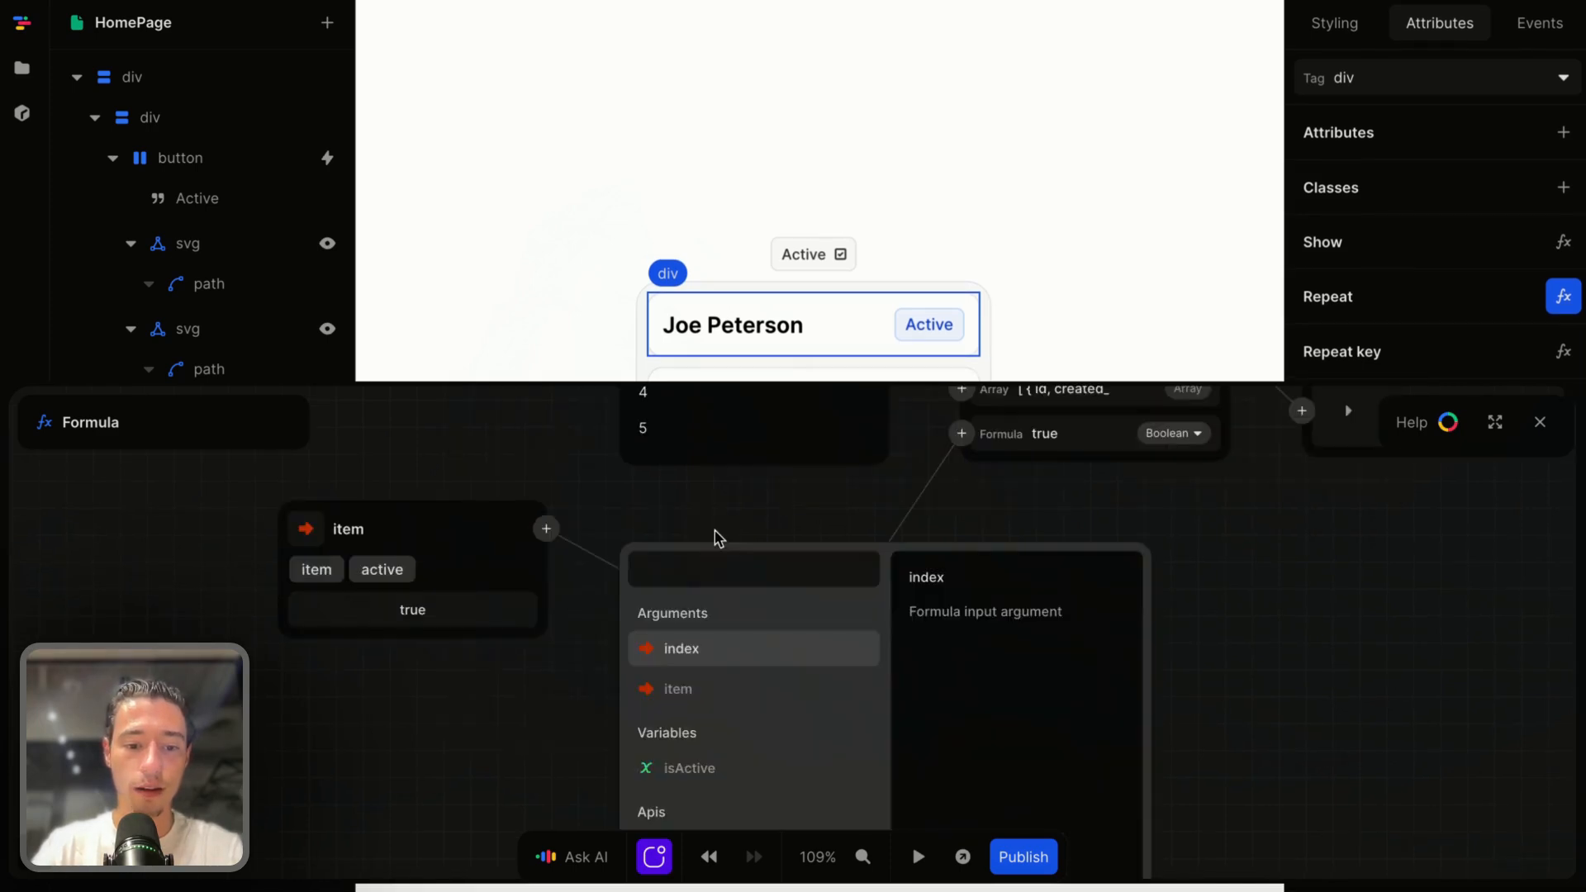
text(eq)
click(697, 615)
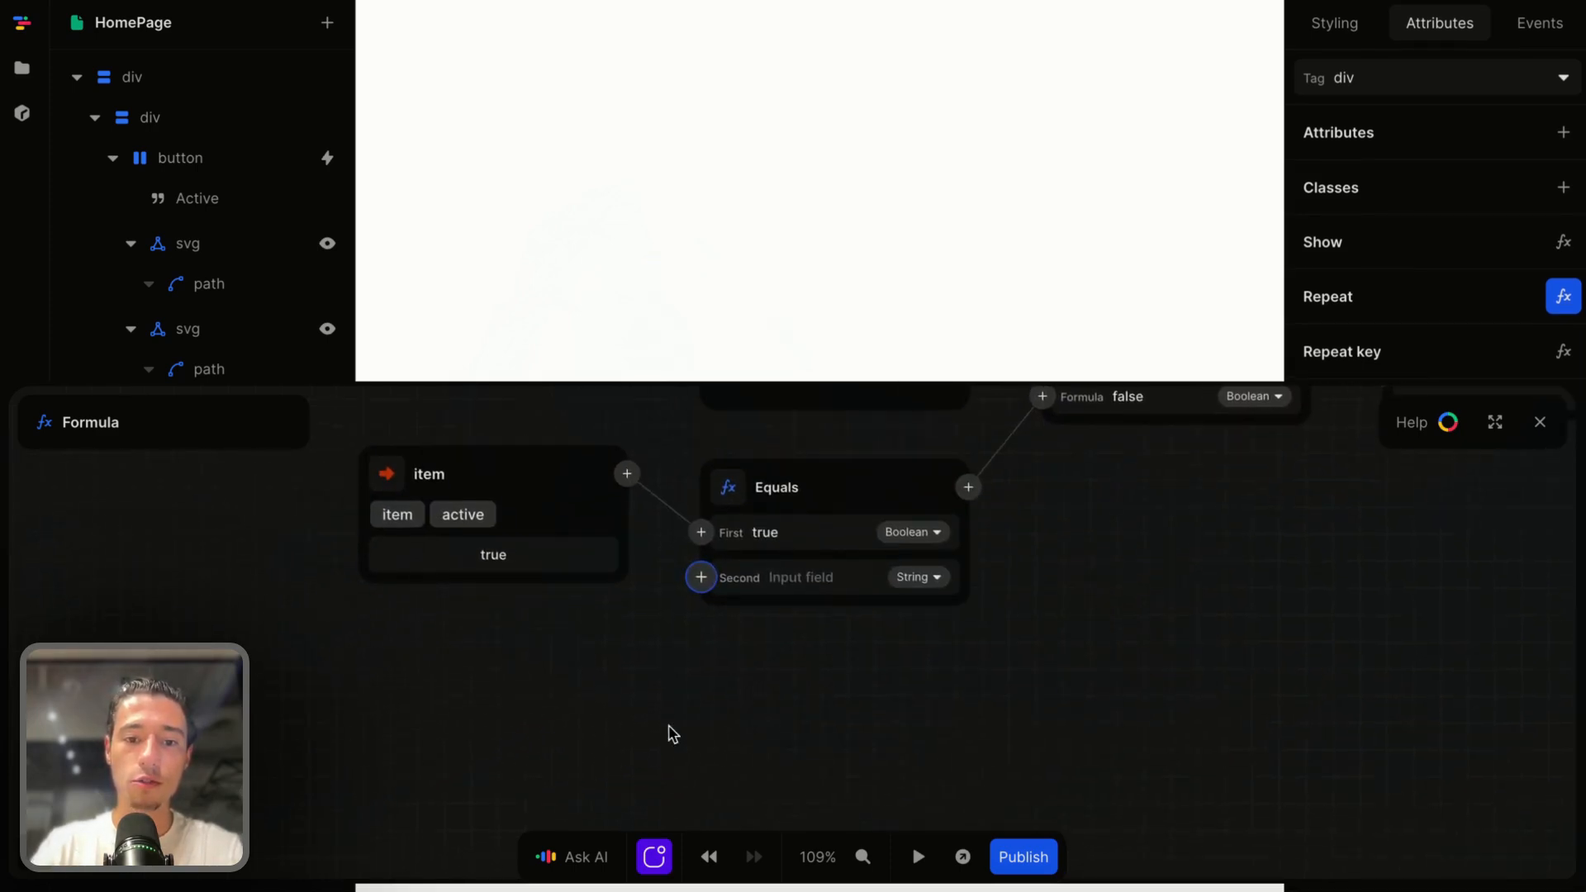
click(701, 577)
click(461, 785)
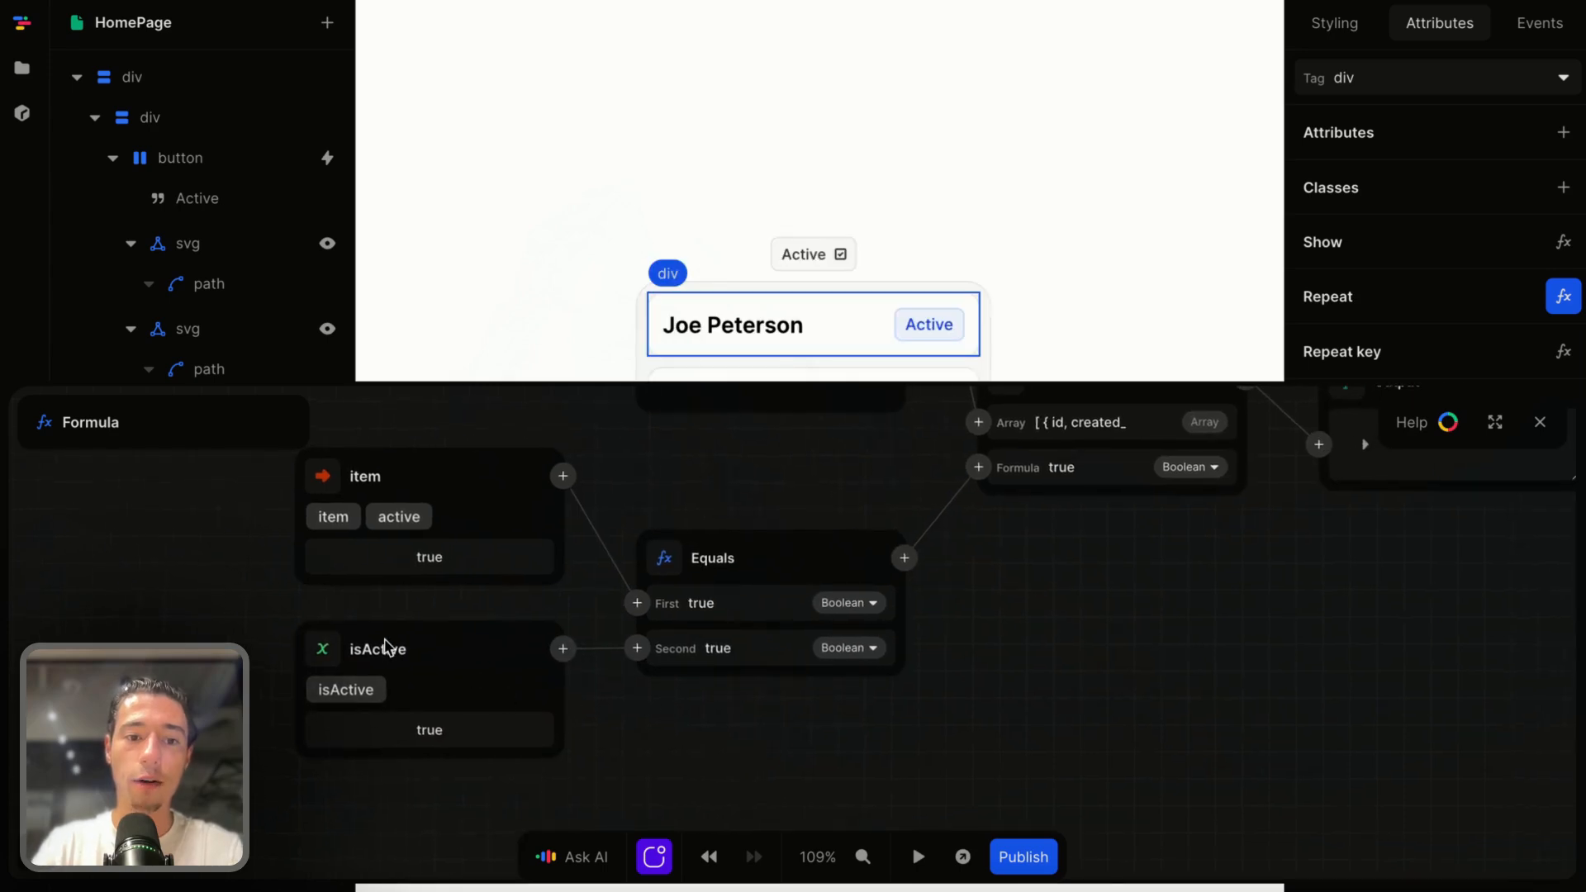
click(1540, 422)
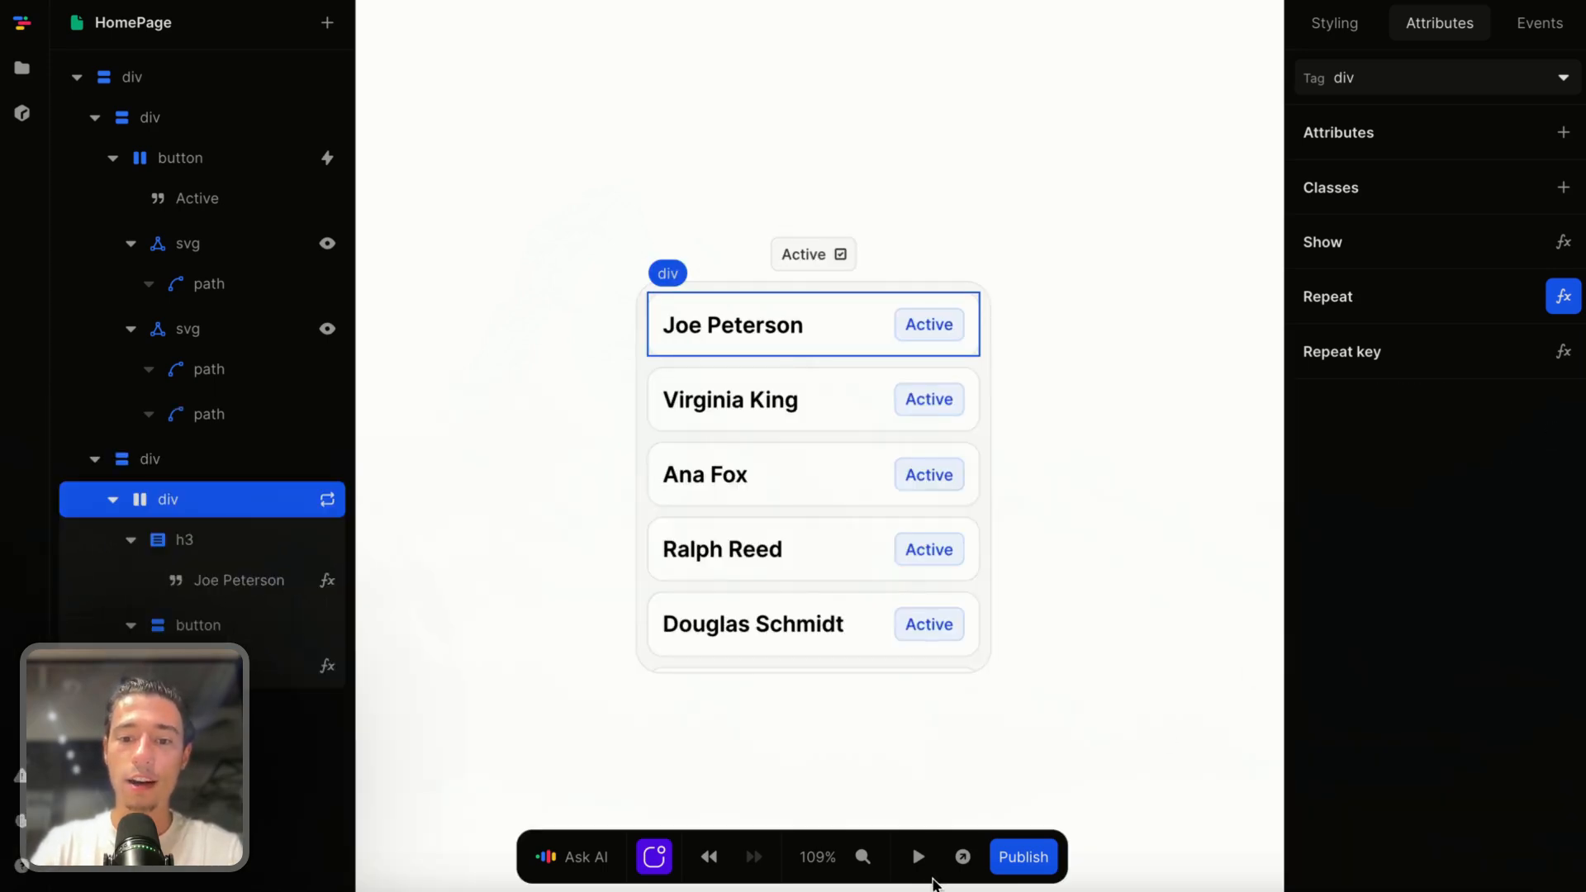
Preview the page and examine the whole list with the Active filter switched on and off.
click(918, 857)
scroll(918, 551, down, 5)
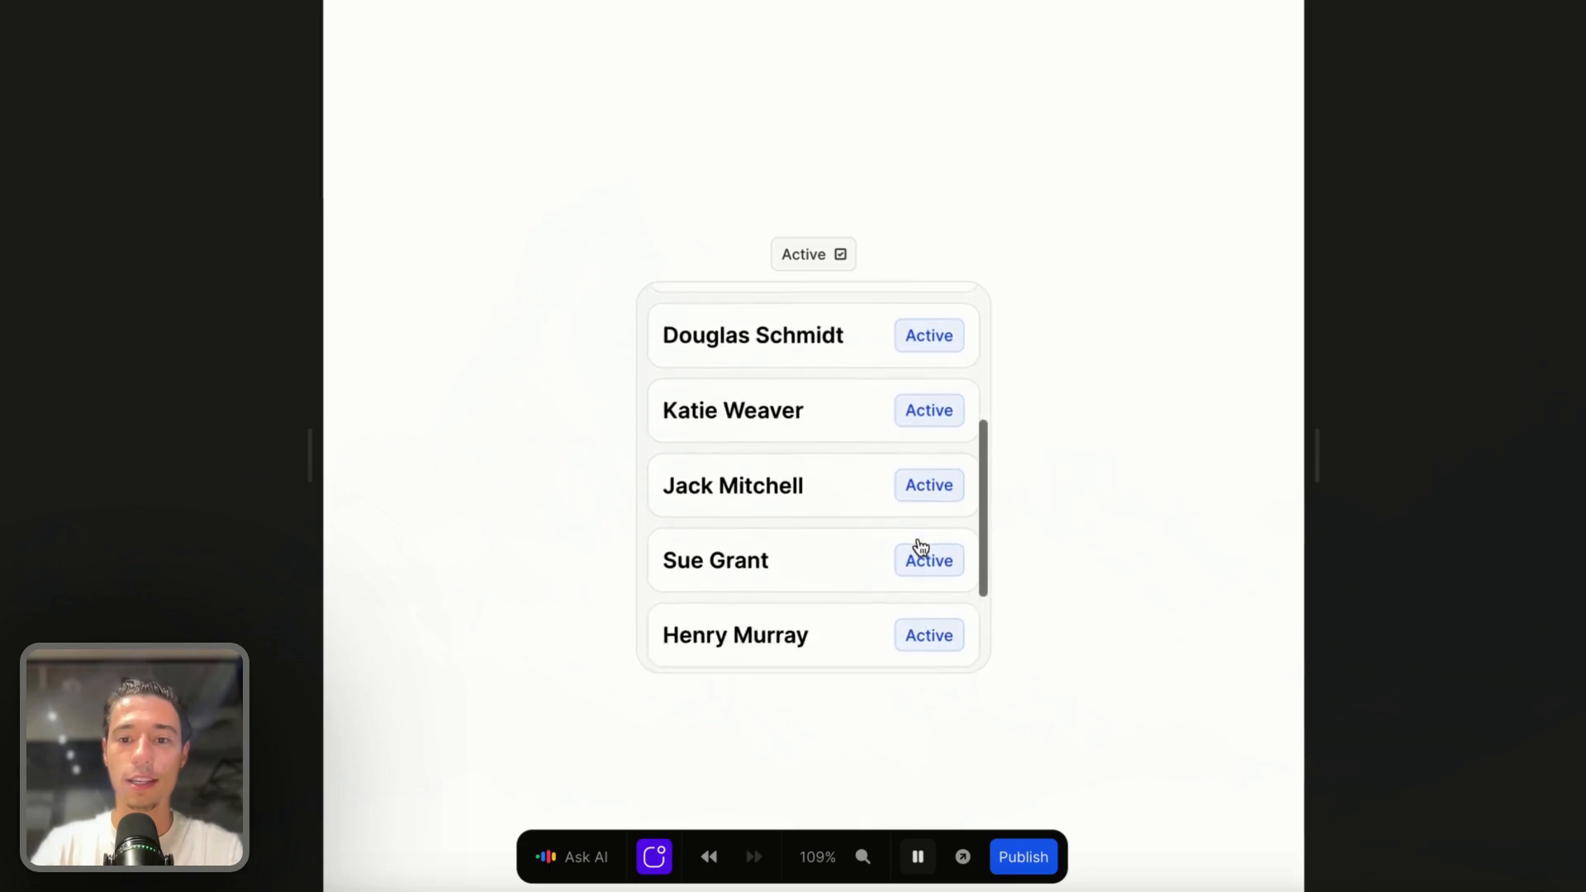
scroll(915, 545, up, 5)
click(840, 256)
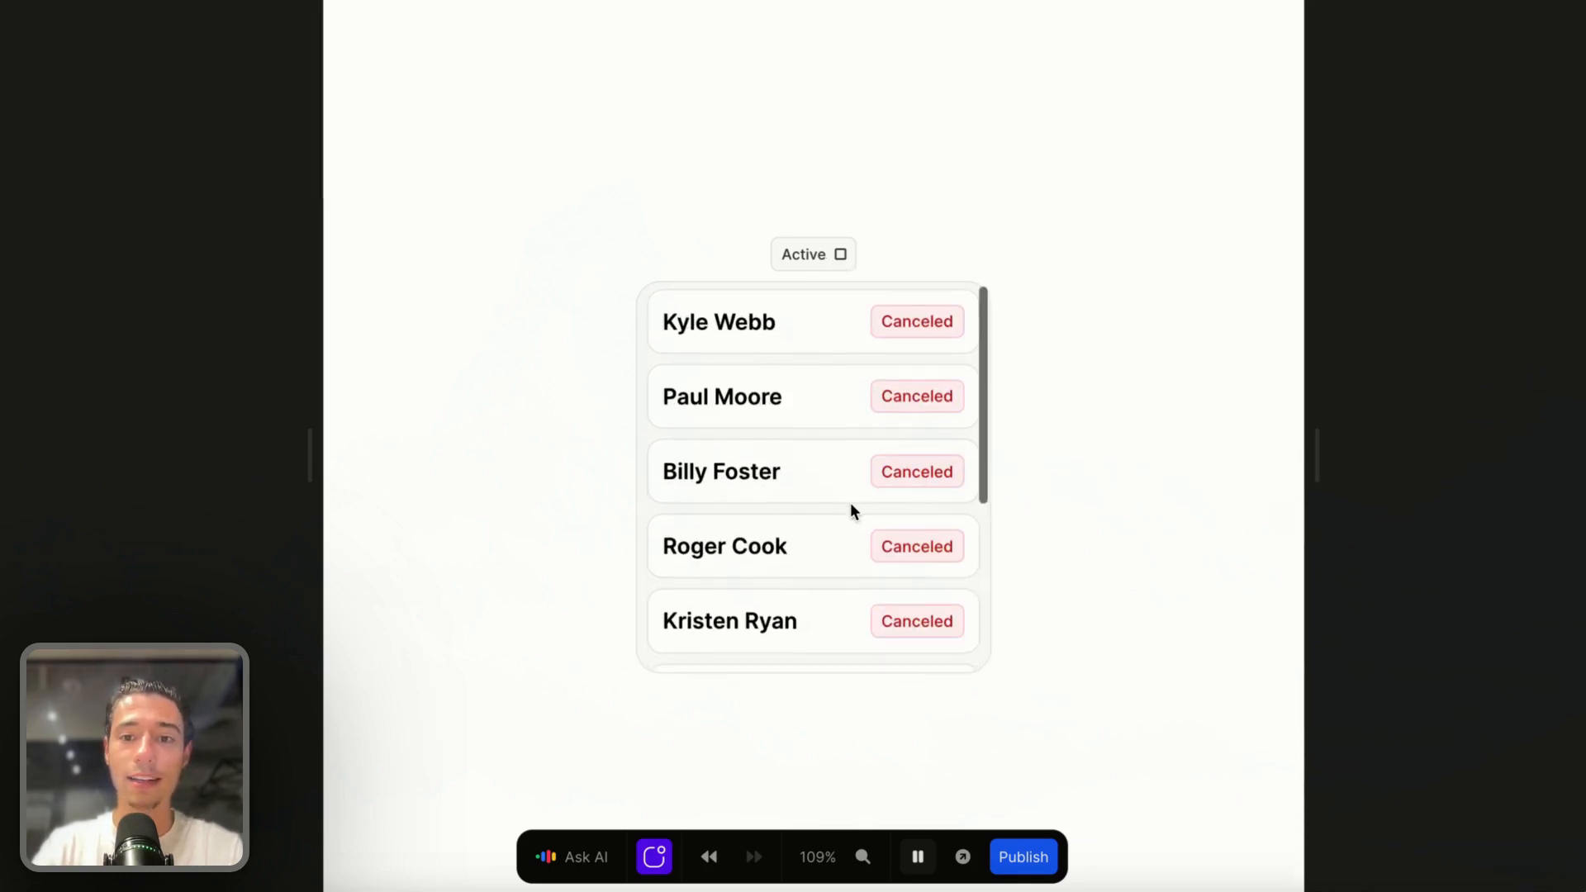
scroll(851, 504, down, 5)
scroll(851, 504, up, 5)
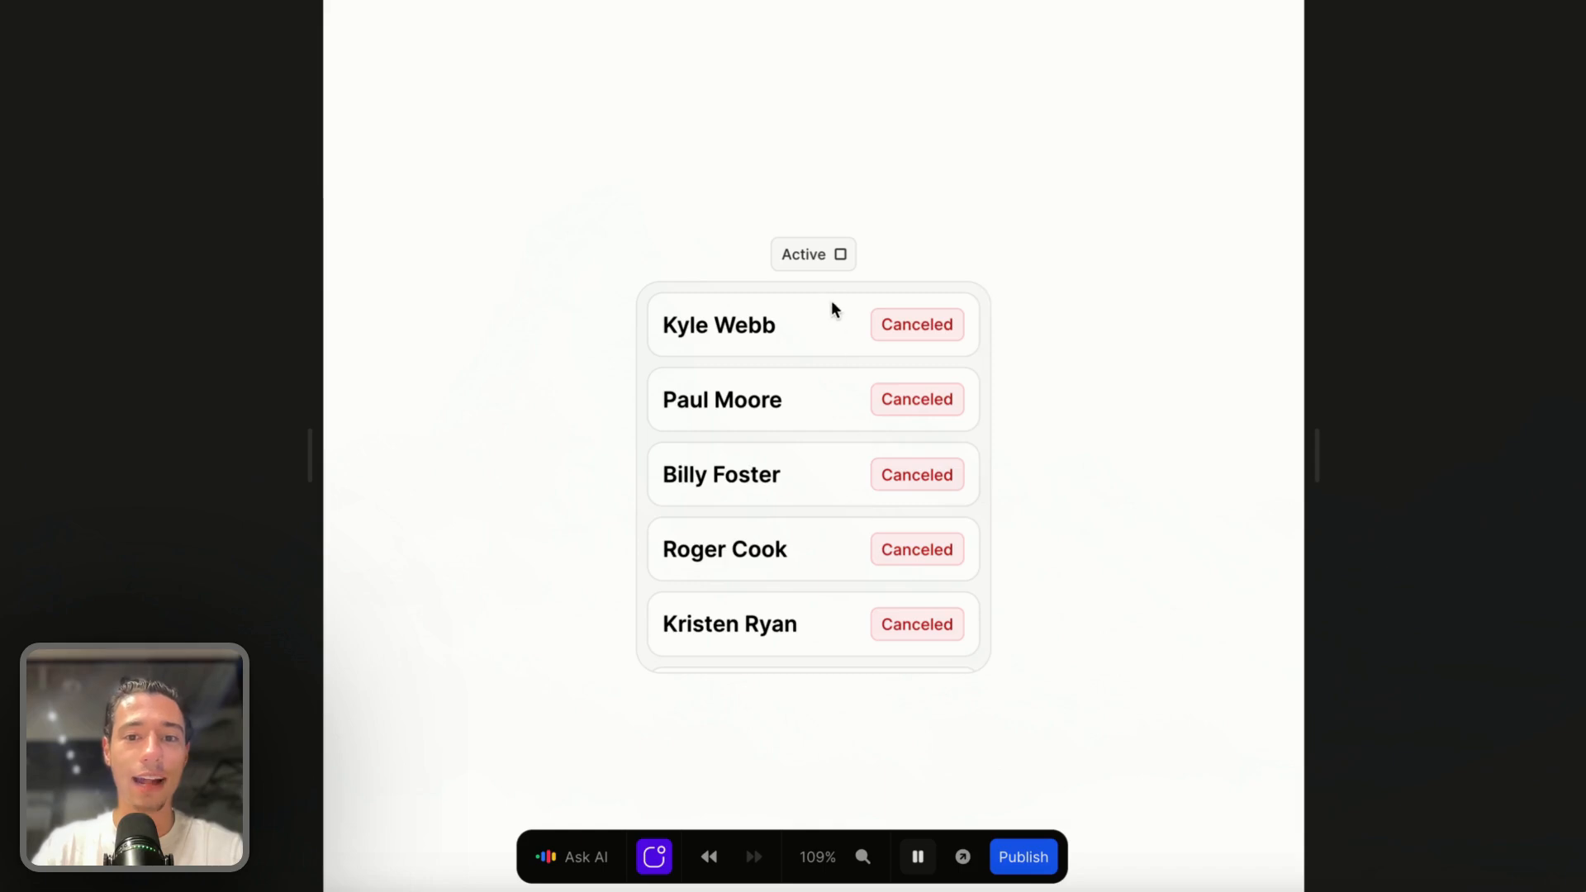
Toggle the Active filter repeatedly, check the list down to its end, and leave preview with the filter off.
click(826, 258)
click(825, 259)
click(825, 259)
click(825, 259)
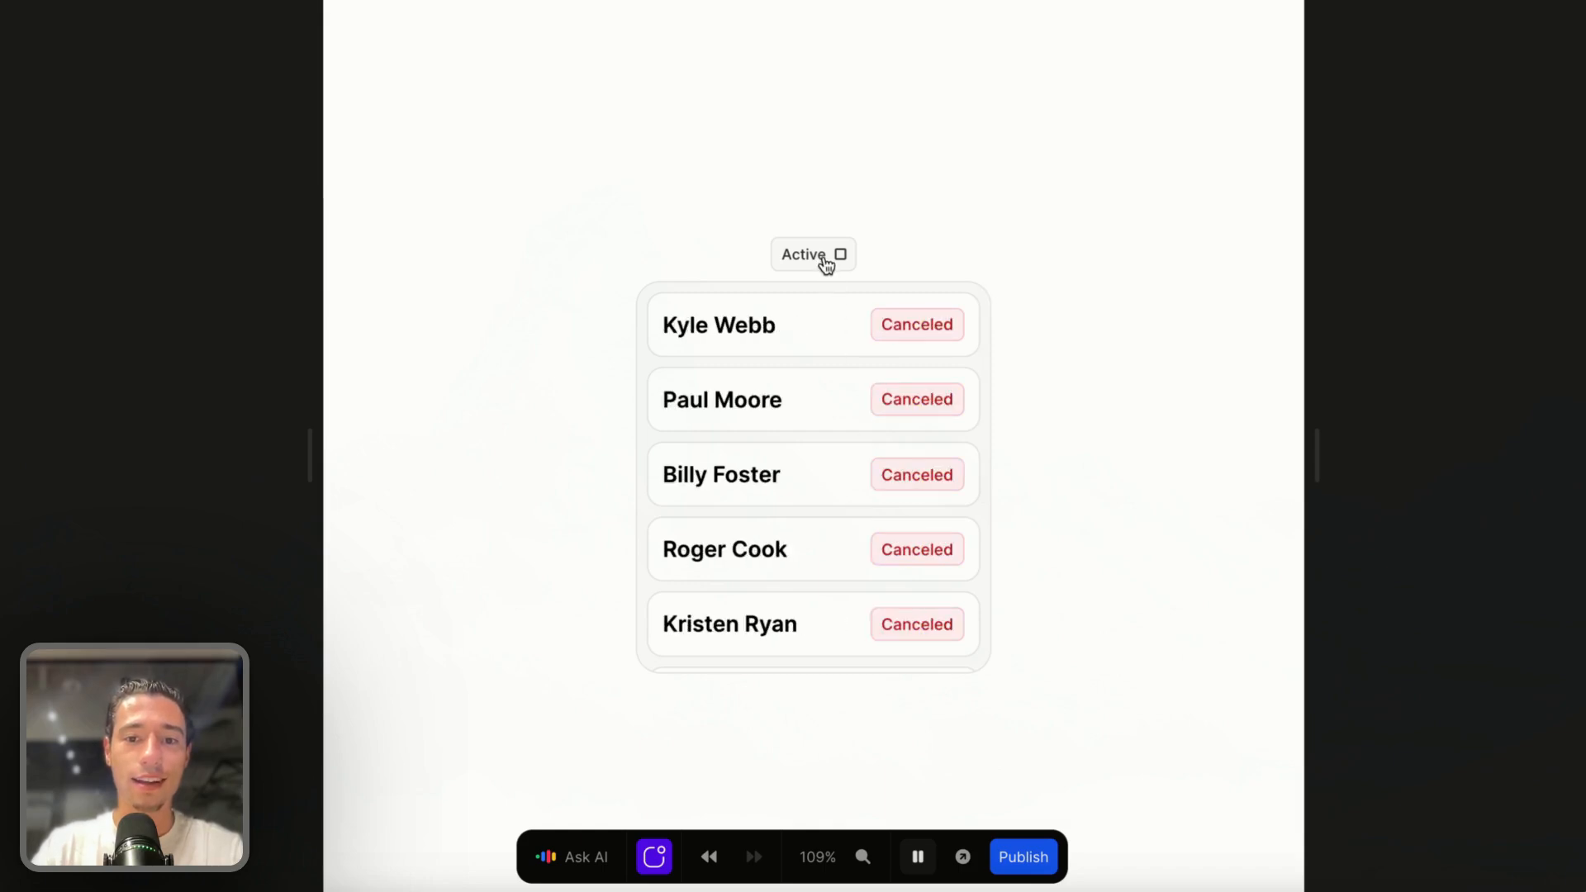
click(826, 259)
scroll(834, 483, down, 5)
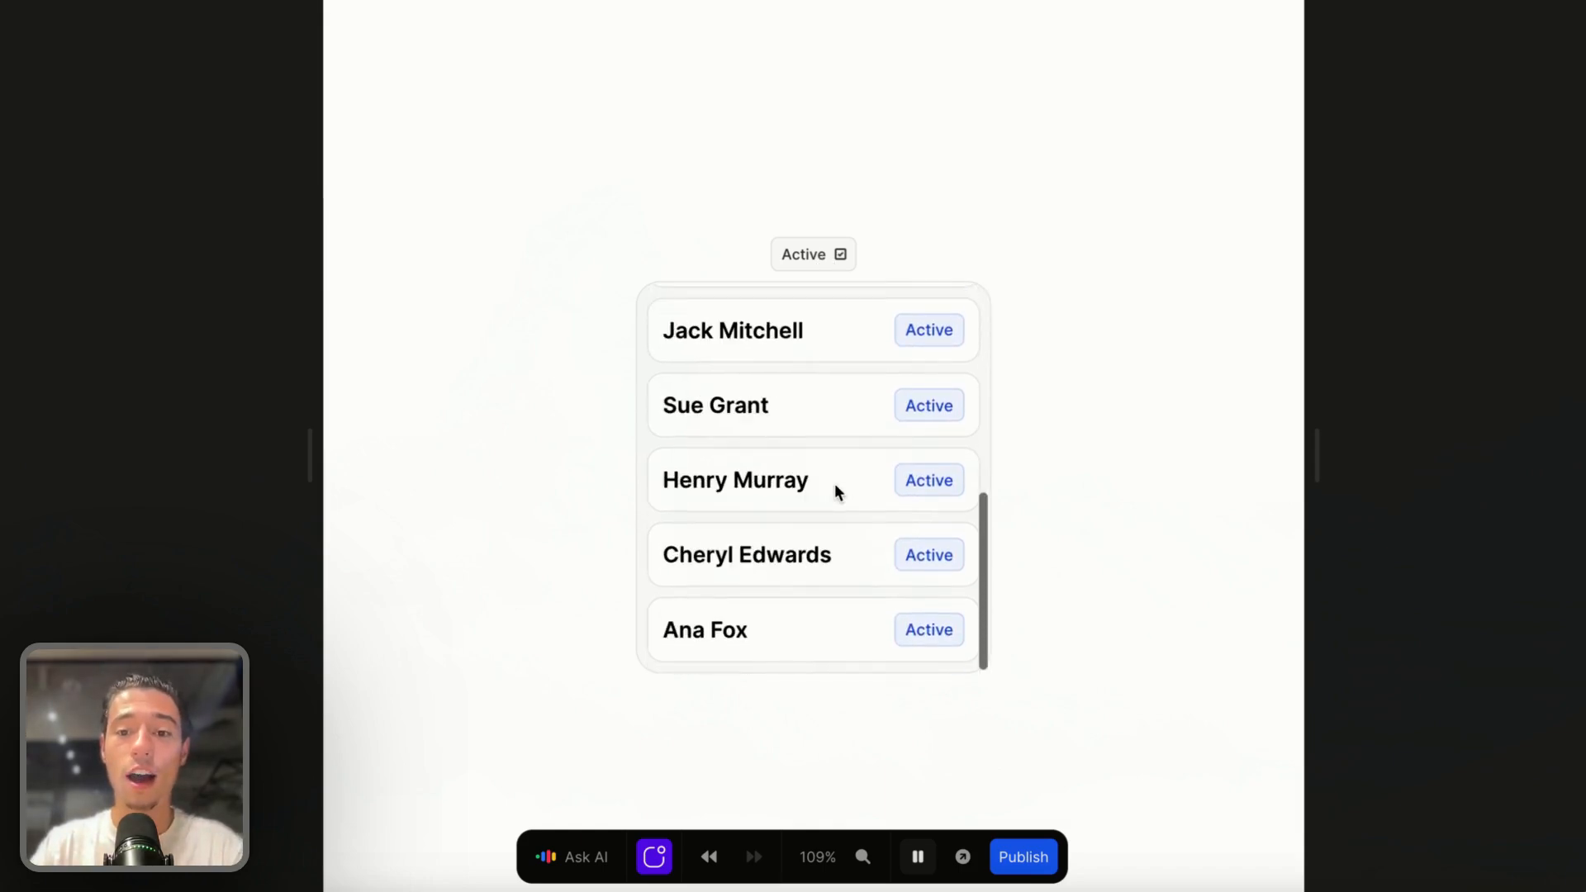
scroll(835, 413, up, 5)
click(812, 261)
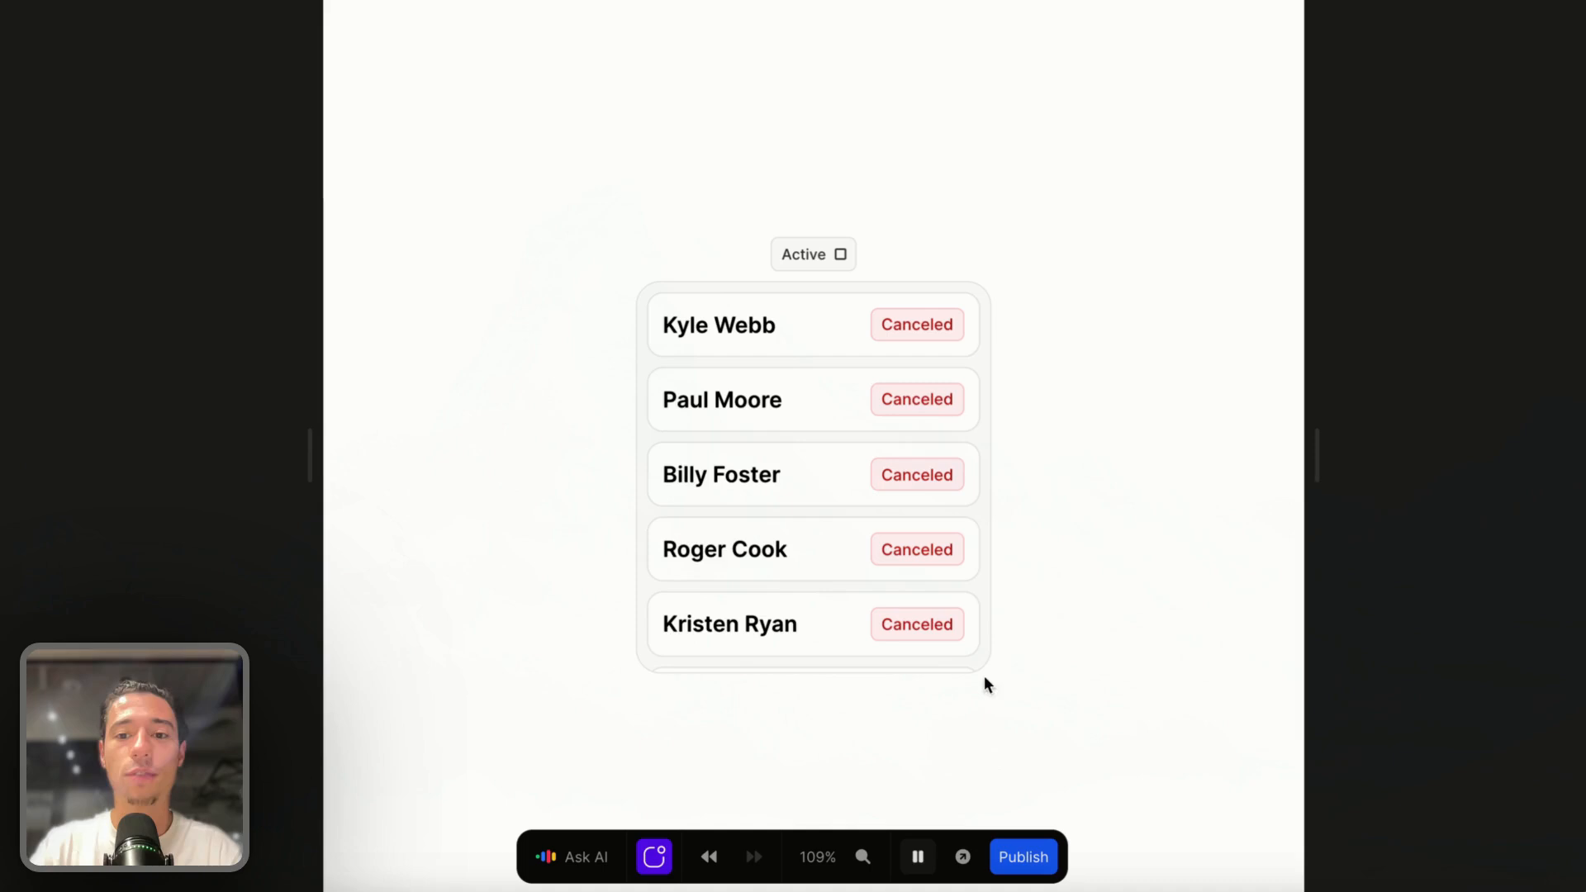
click(917, 855)
click(813, 261)
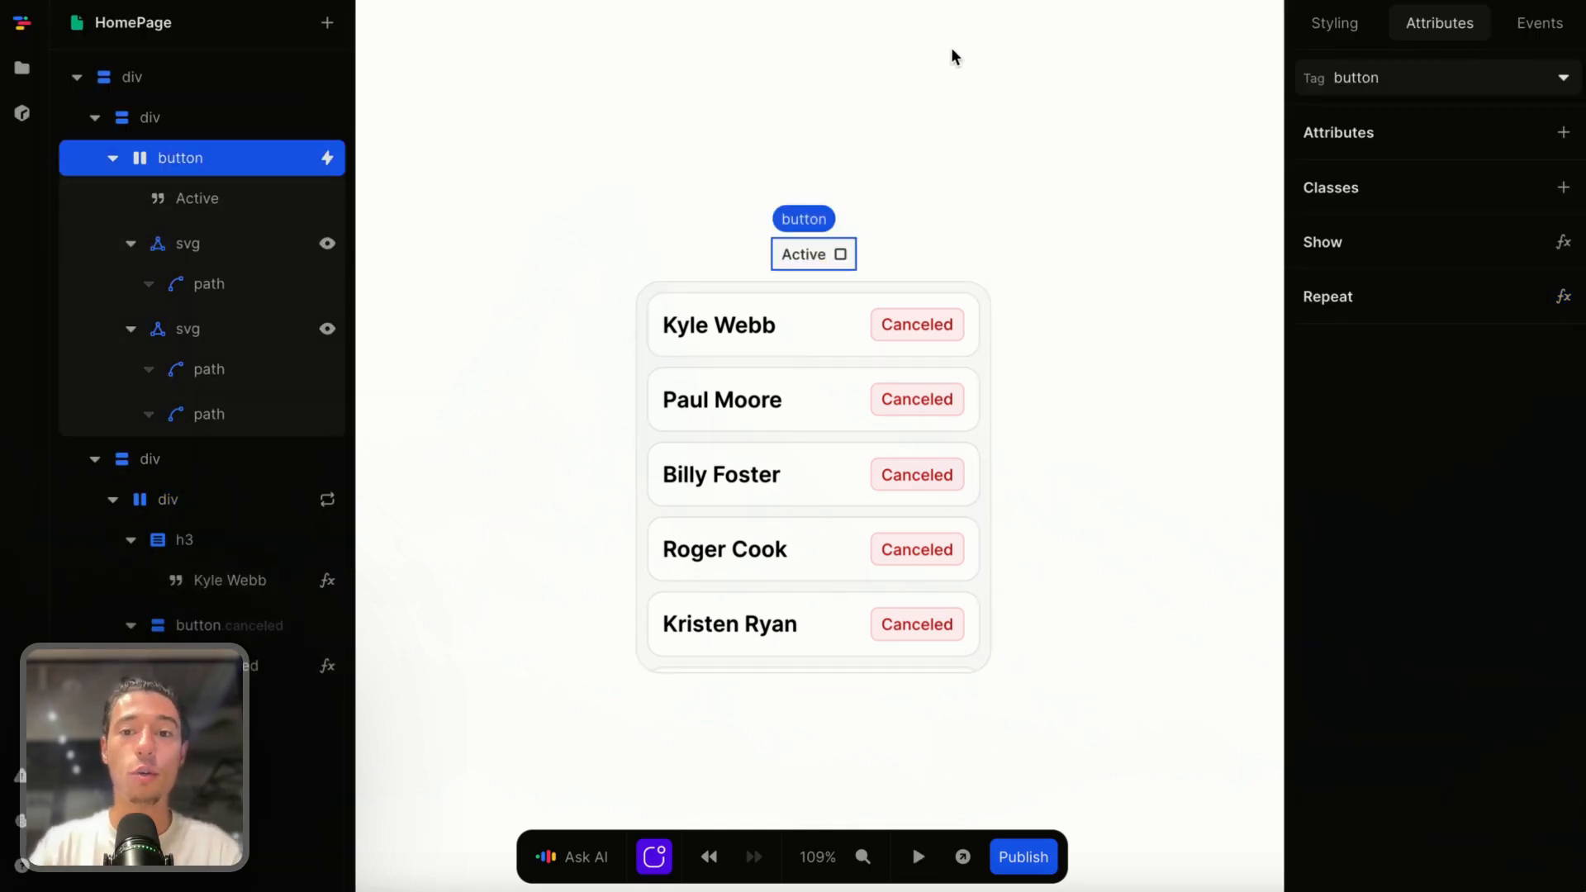
right_click(201, 167)
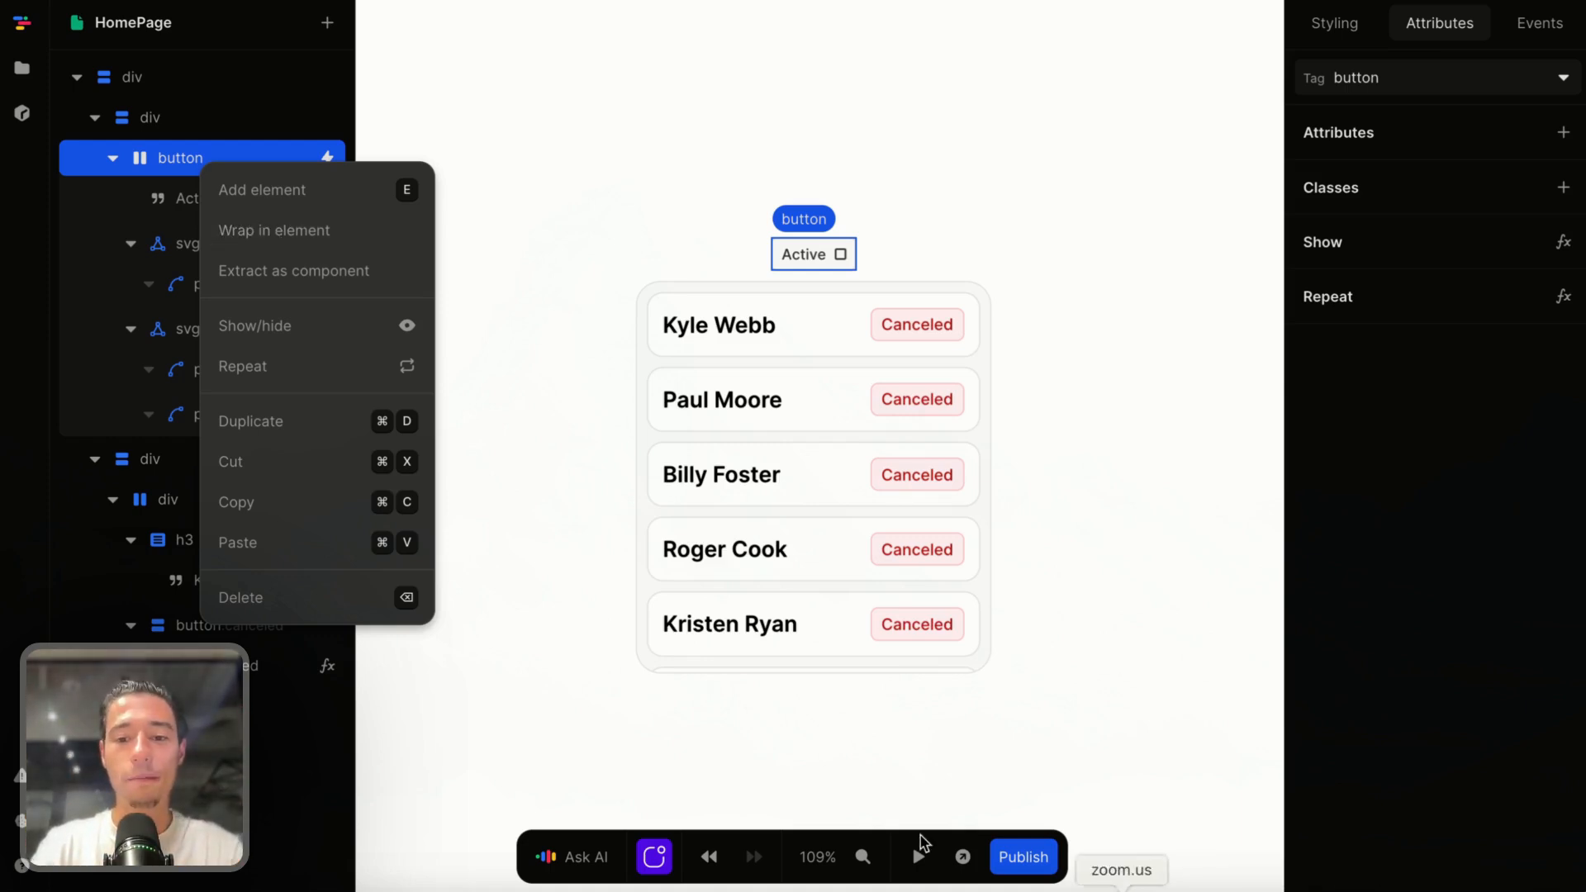
click(908, 788)
Preview the page again, toggle the Active filter on and off, and check the end of the canceled list.
click(916, 859)
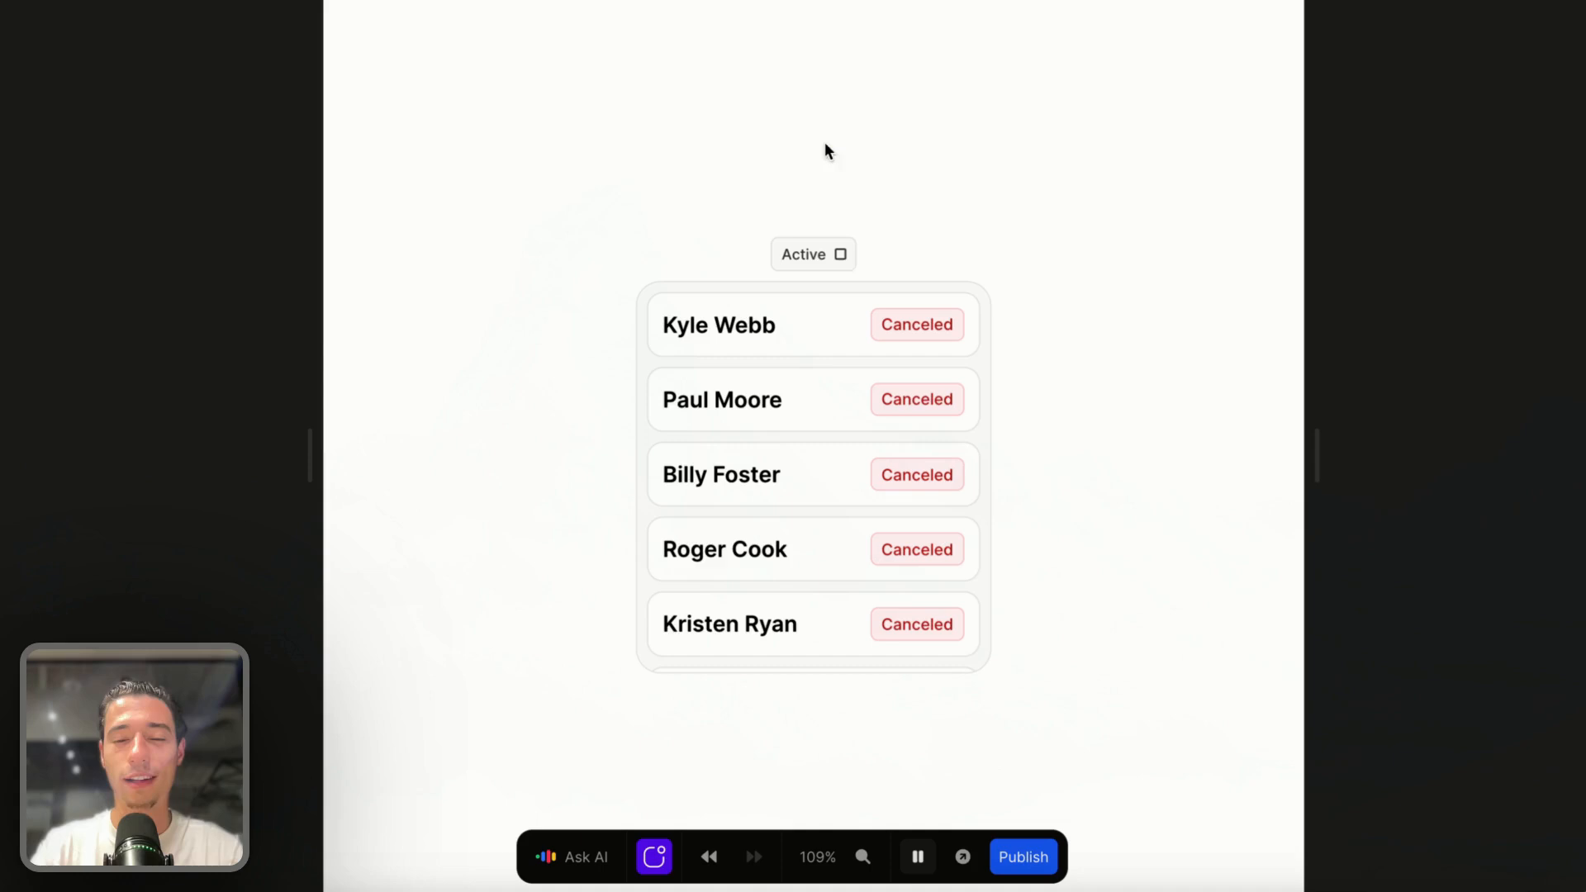
click(828, 266)
click(827, 263)
scroll(854, 449, down, 4)
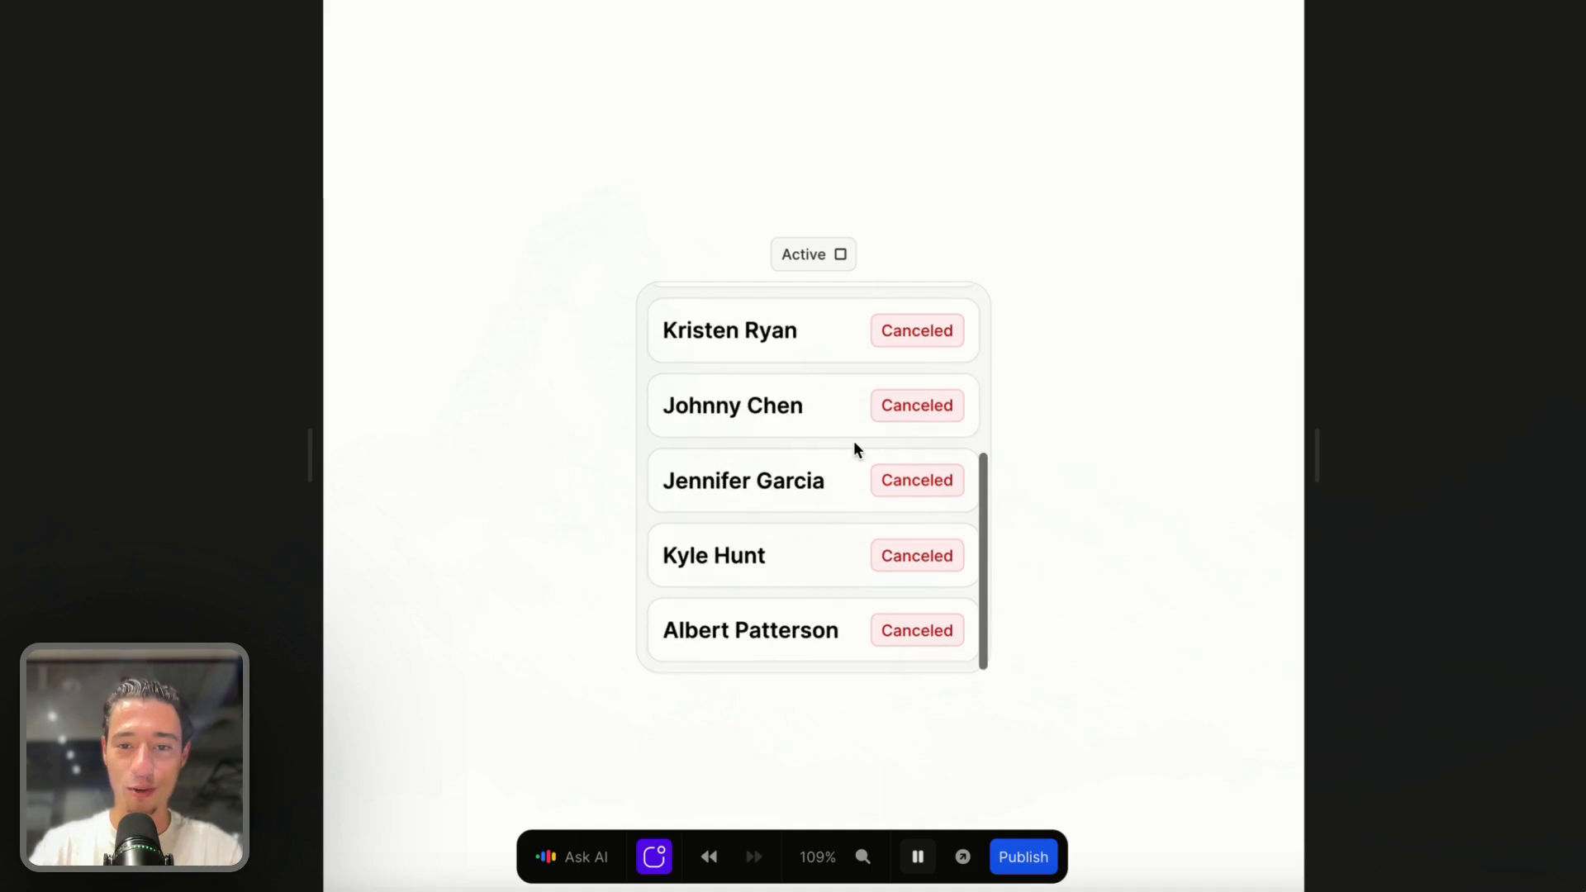
Return from preview to editing and paste a copy of the Active button into the same parent div.
scroll(854, 450, up, 4)
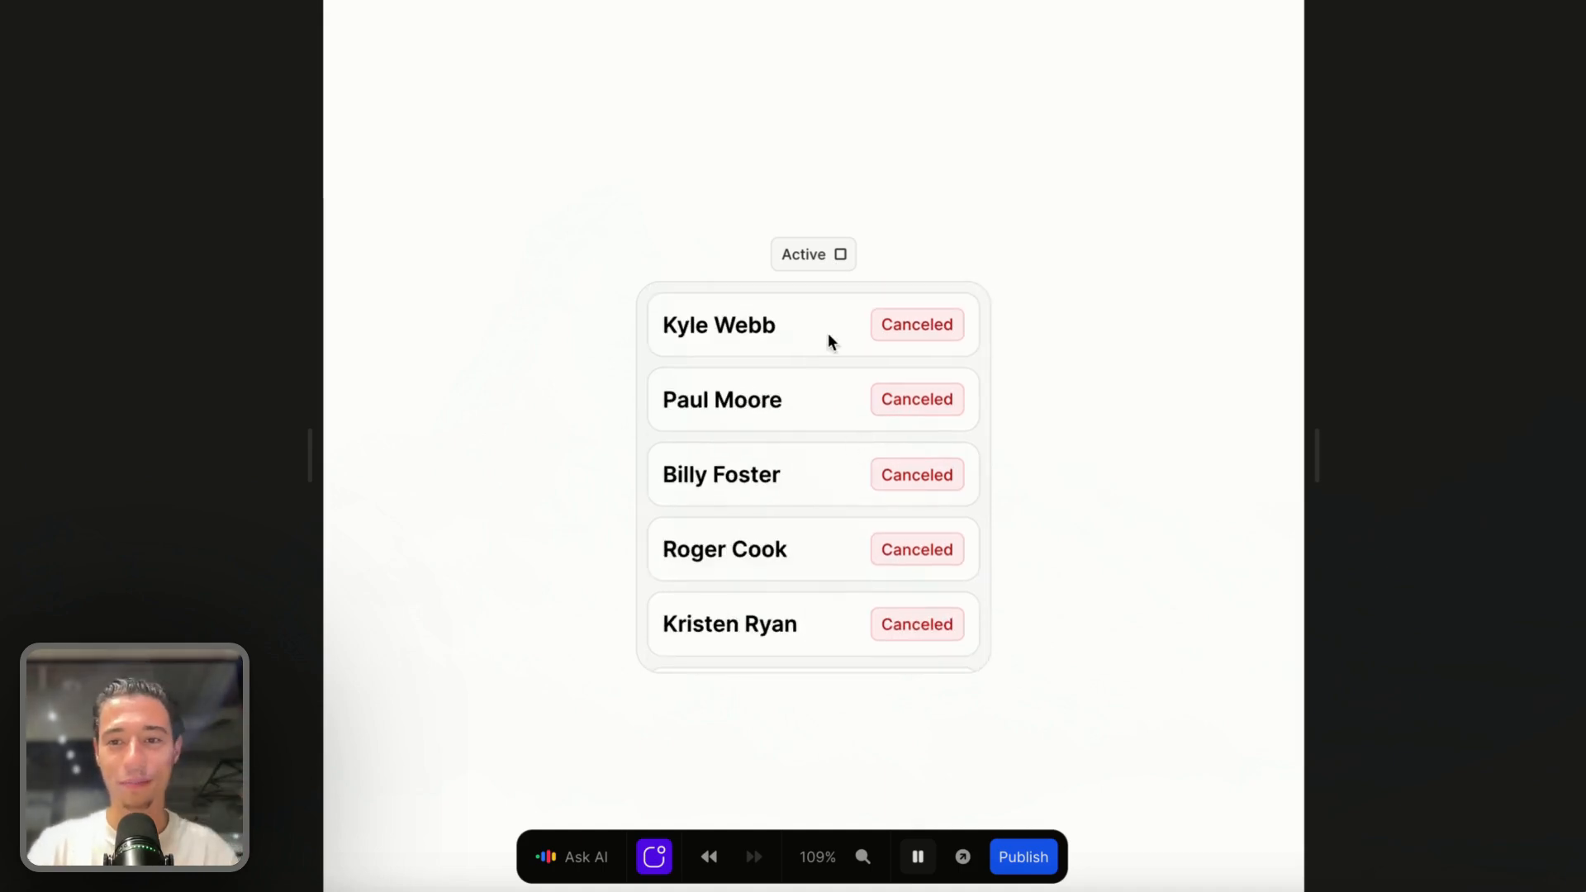
click(917, 857)
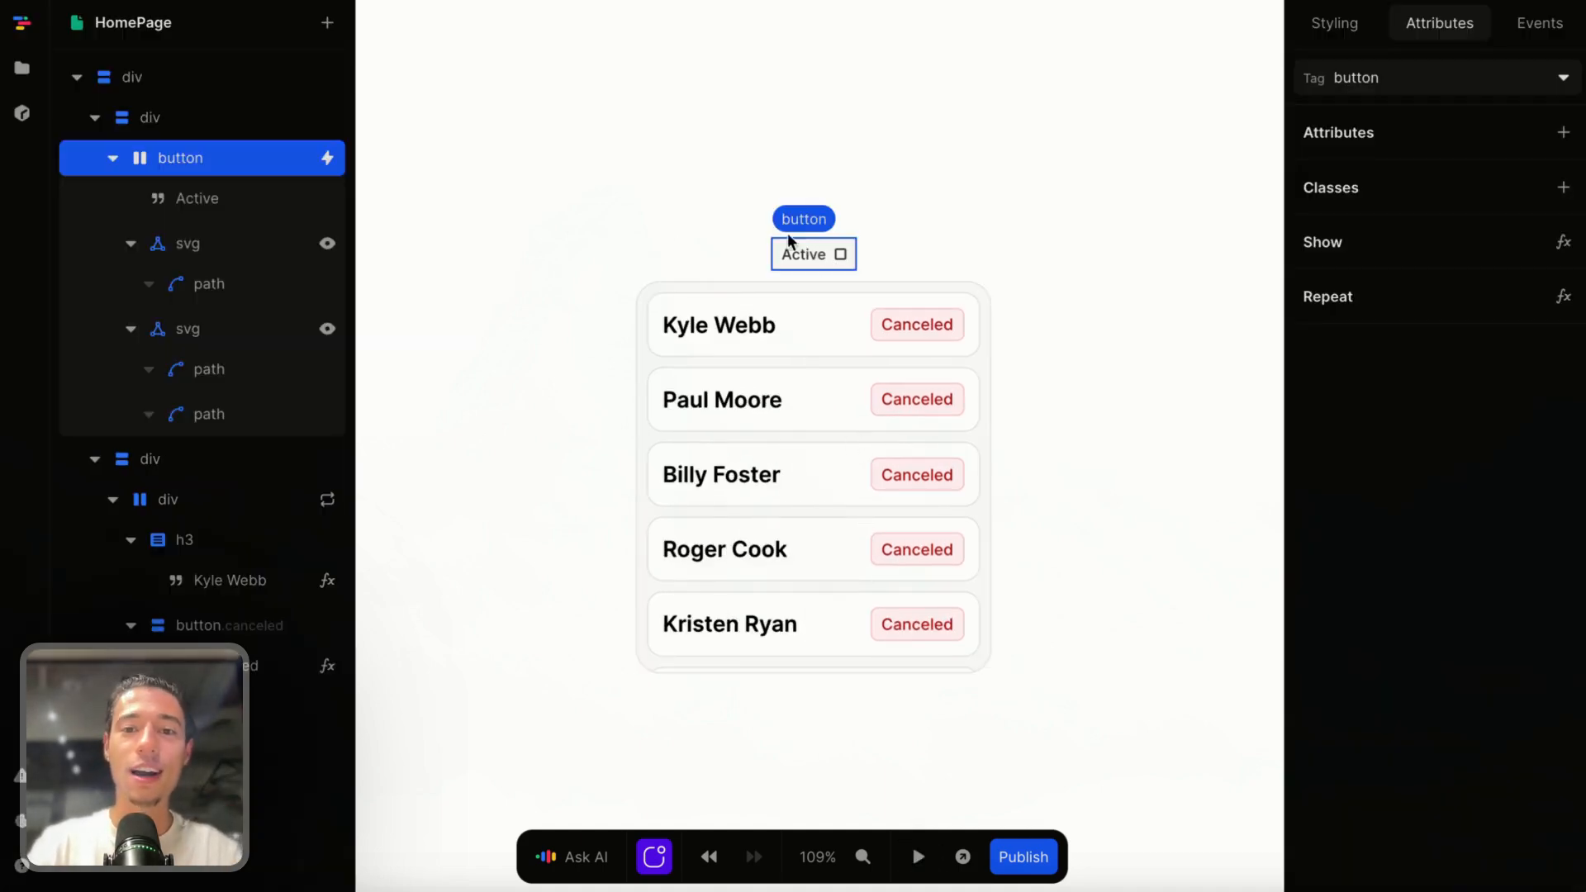
click(165, 124)
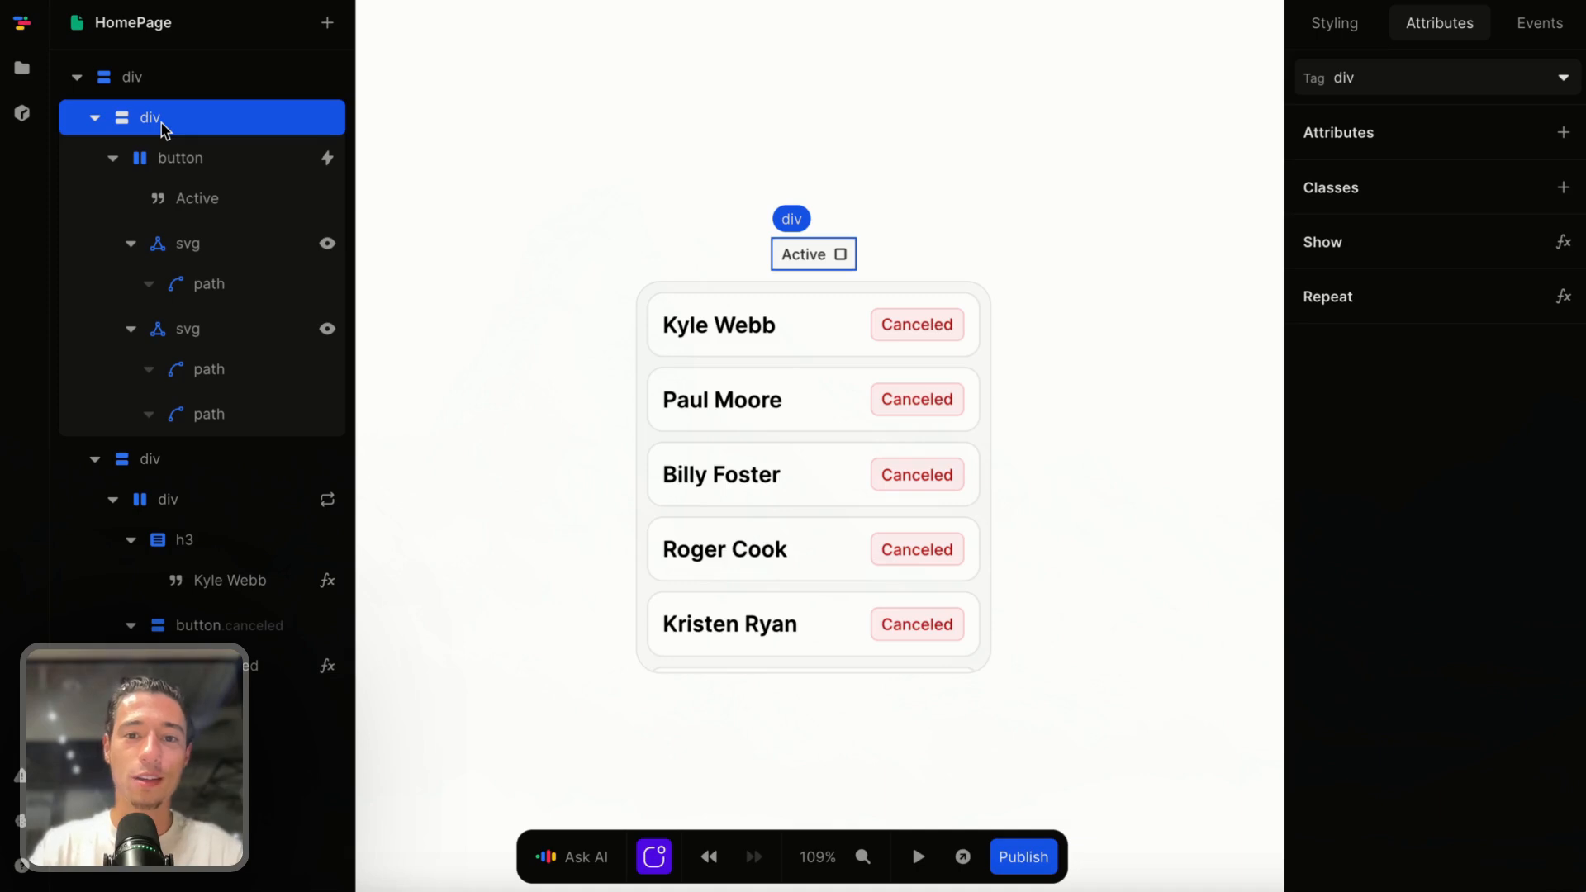
click(170, 157)
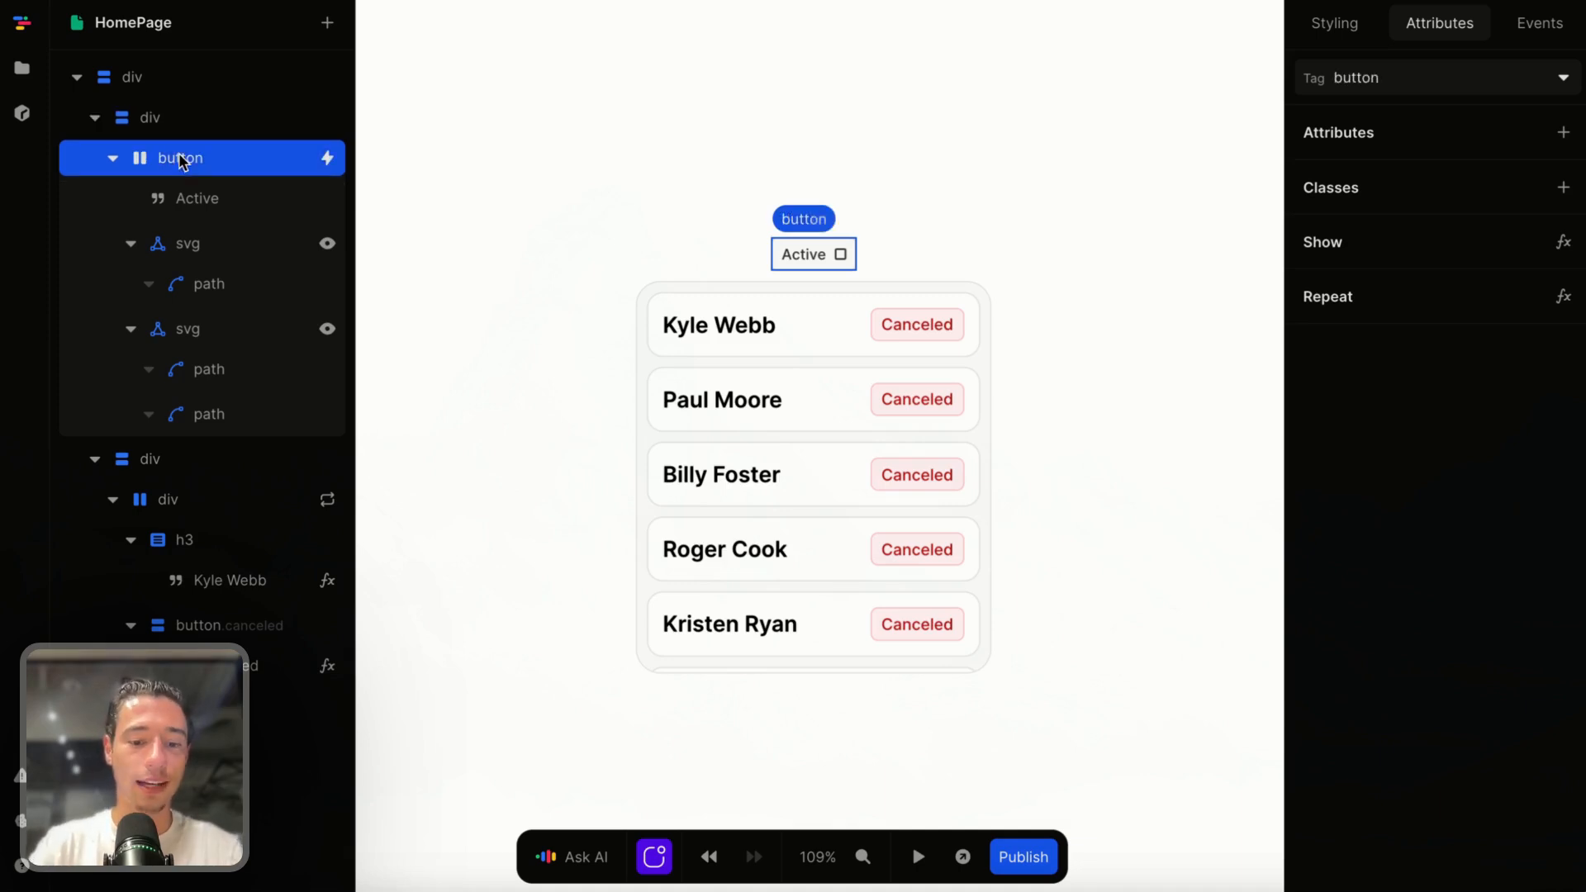
click(168, 116)
key(ctrl+v)
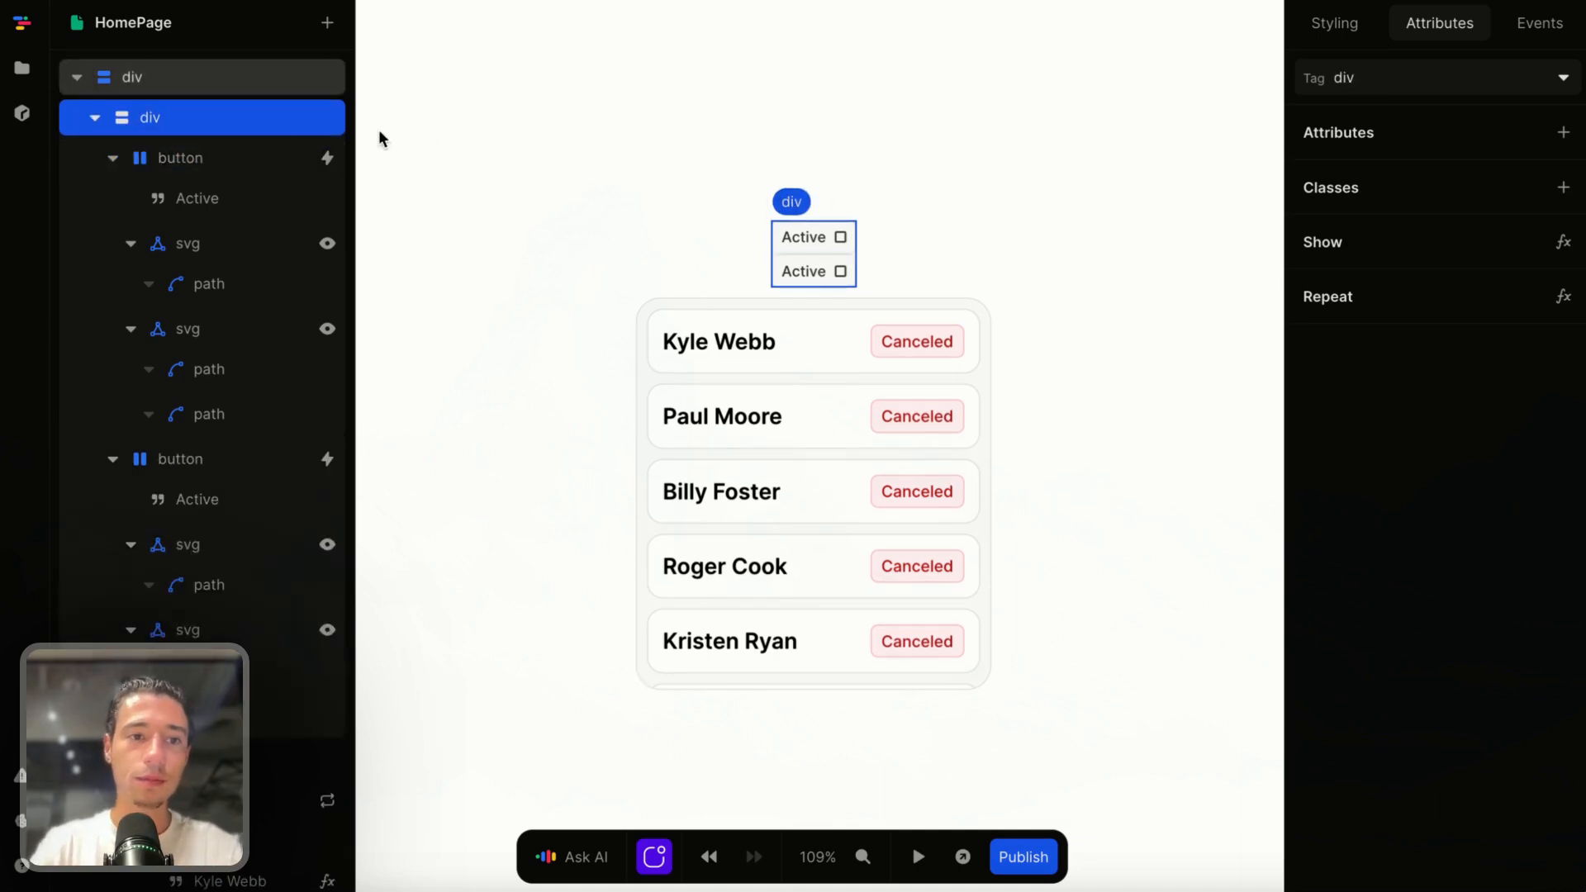
Lay out the div holding both buttons as a horizontal row with a 0.5rem gap.
click(1356, 19)
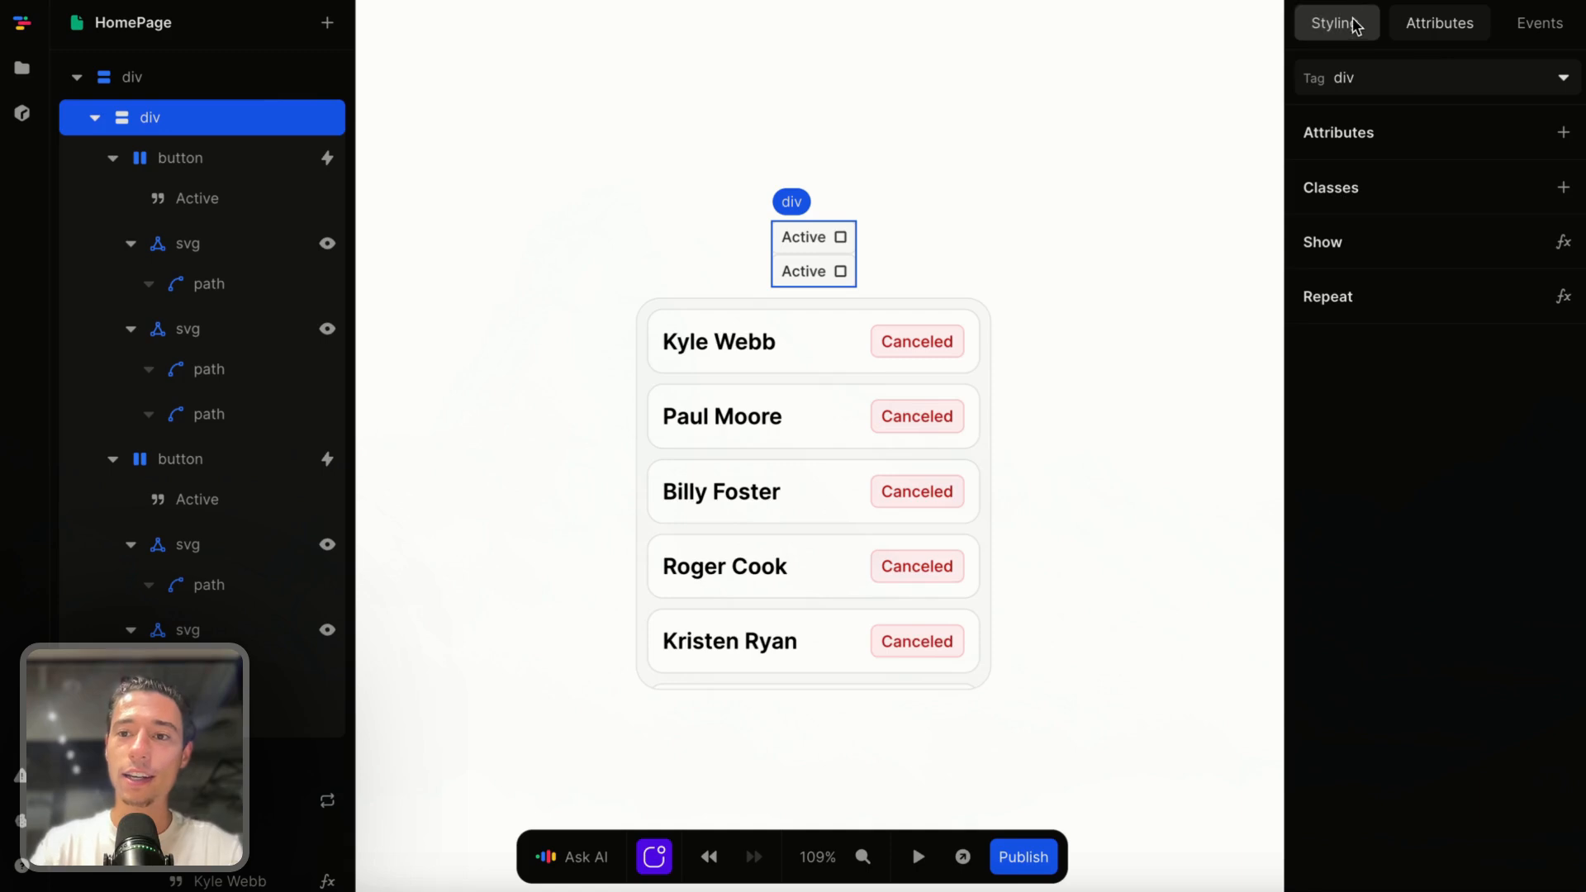
click(1357, 701)
click(1353, 746)
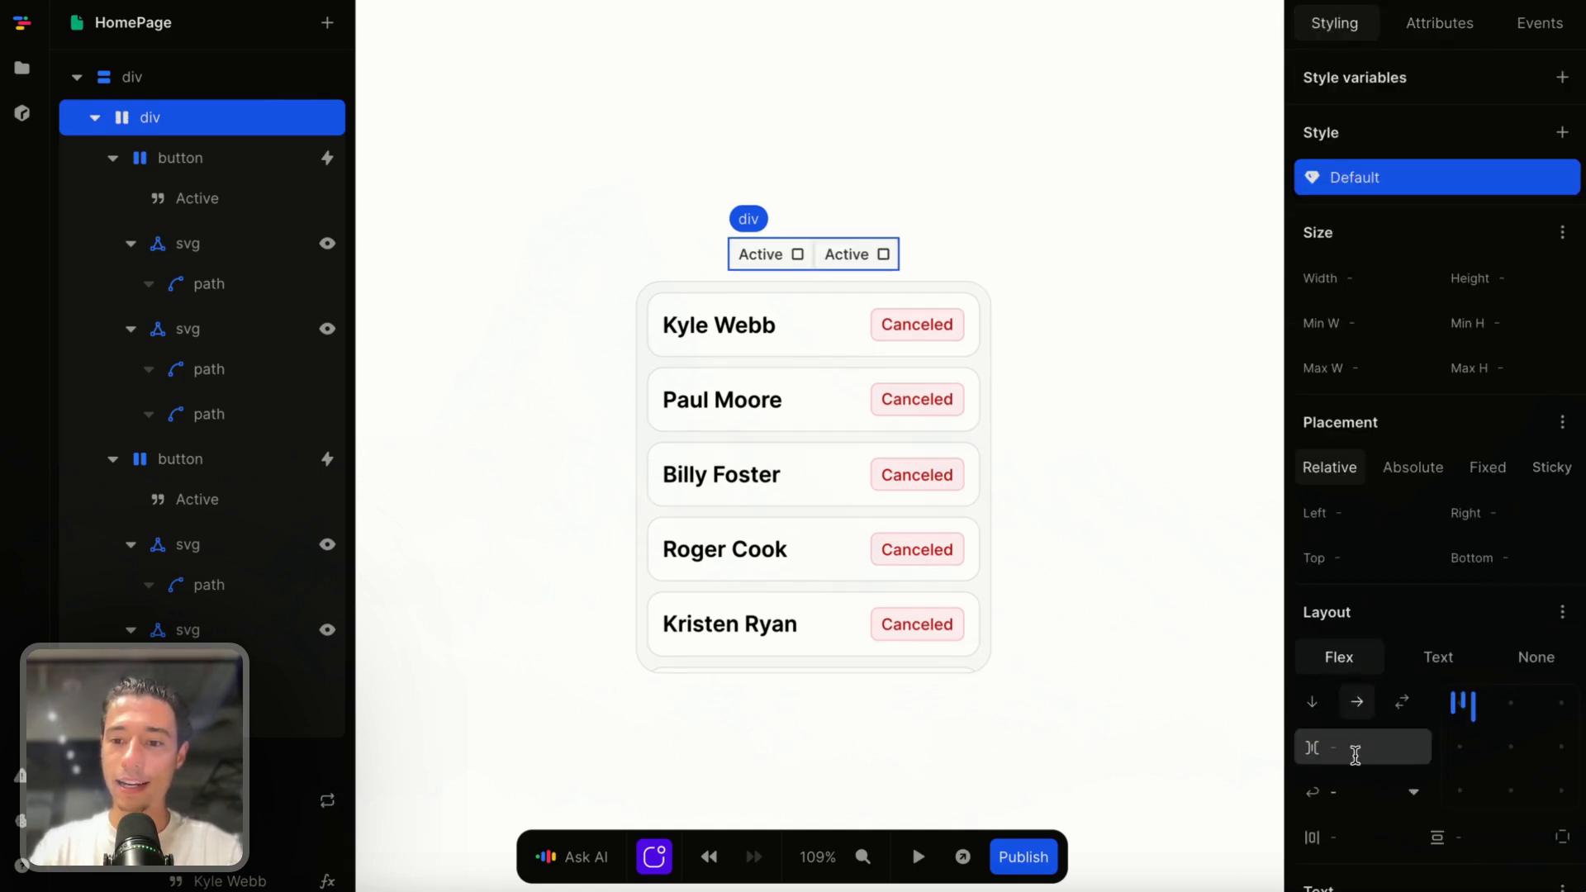
text(0.5rem)
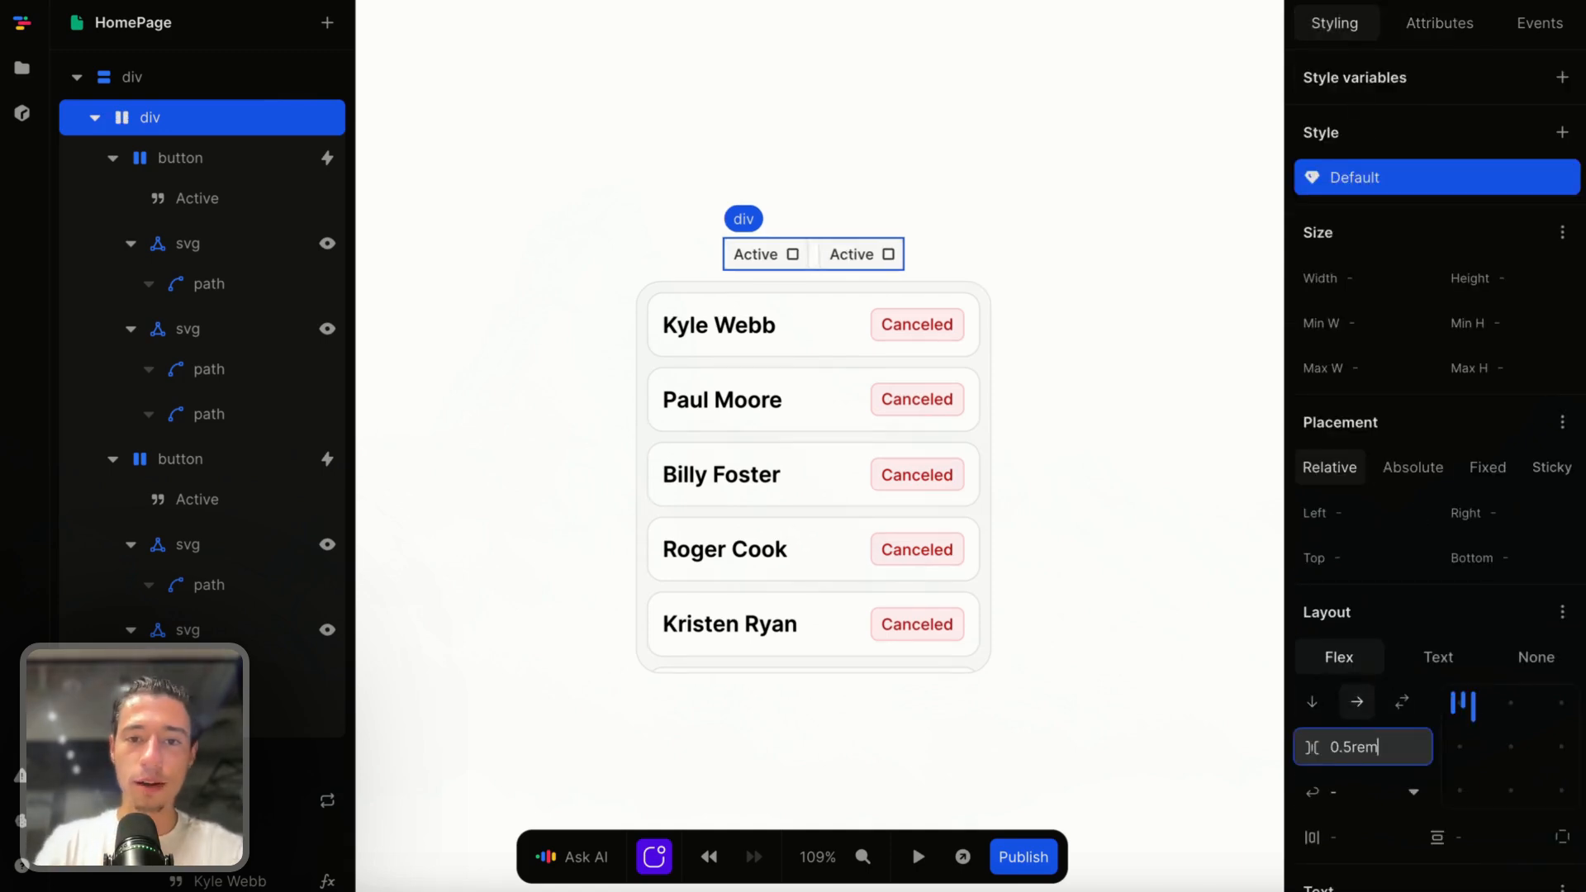
click(1087, 594)
Change the second button's label text to "Show all".
click(845, 254)
double_click(845, 255)
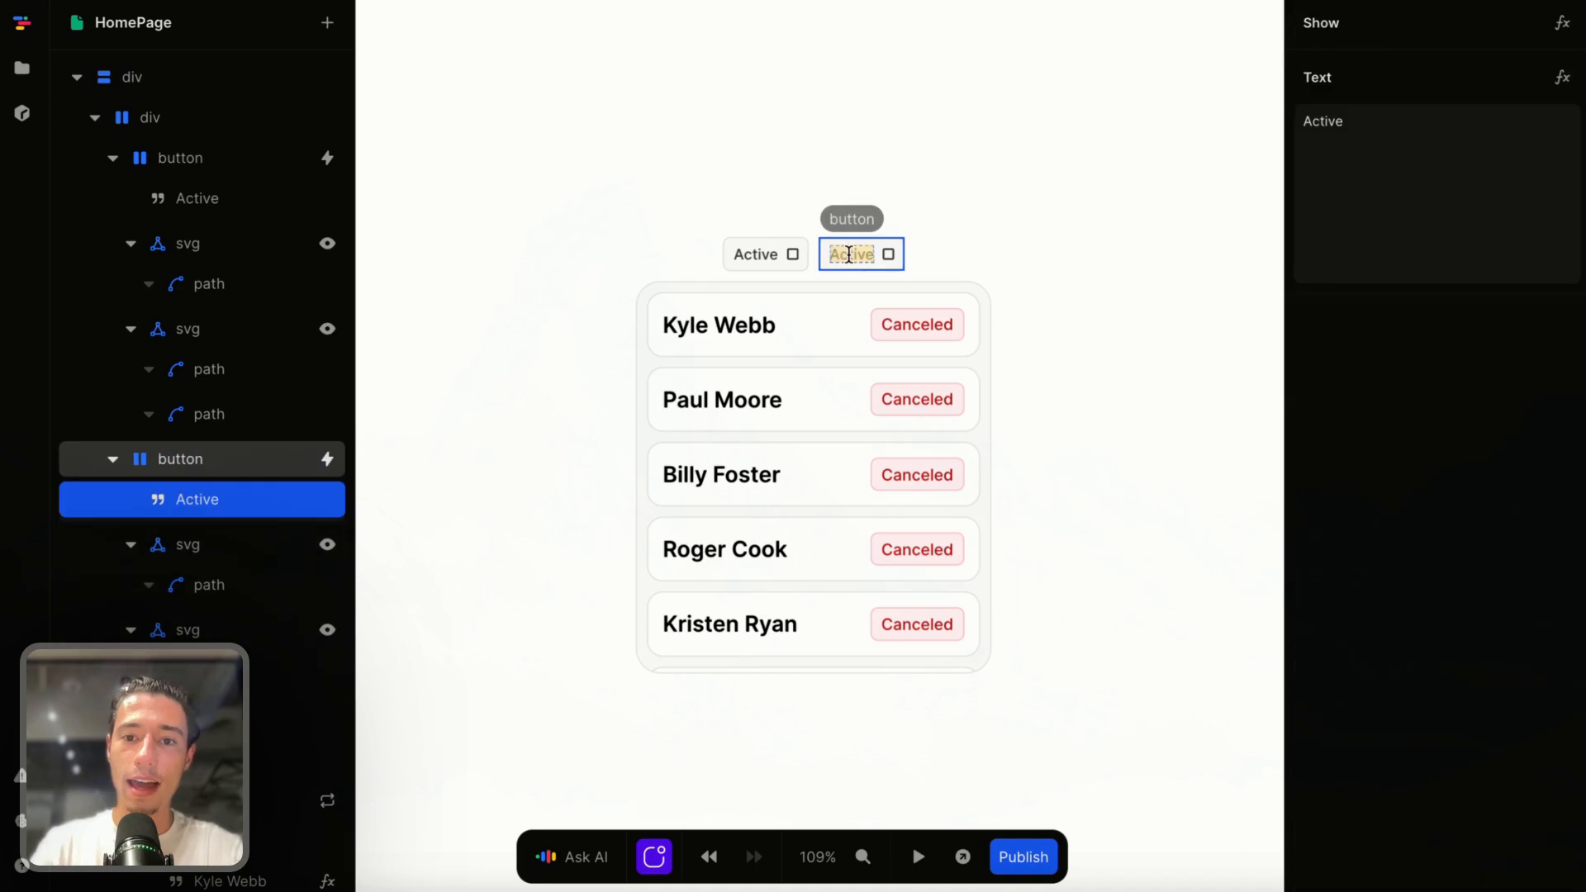
text(Svh)
key(BackSpace)
key(BackSpace)
text(chedu)
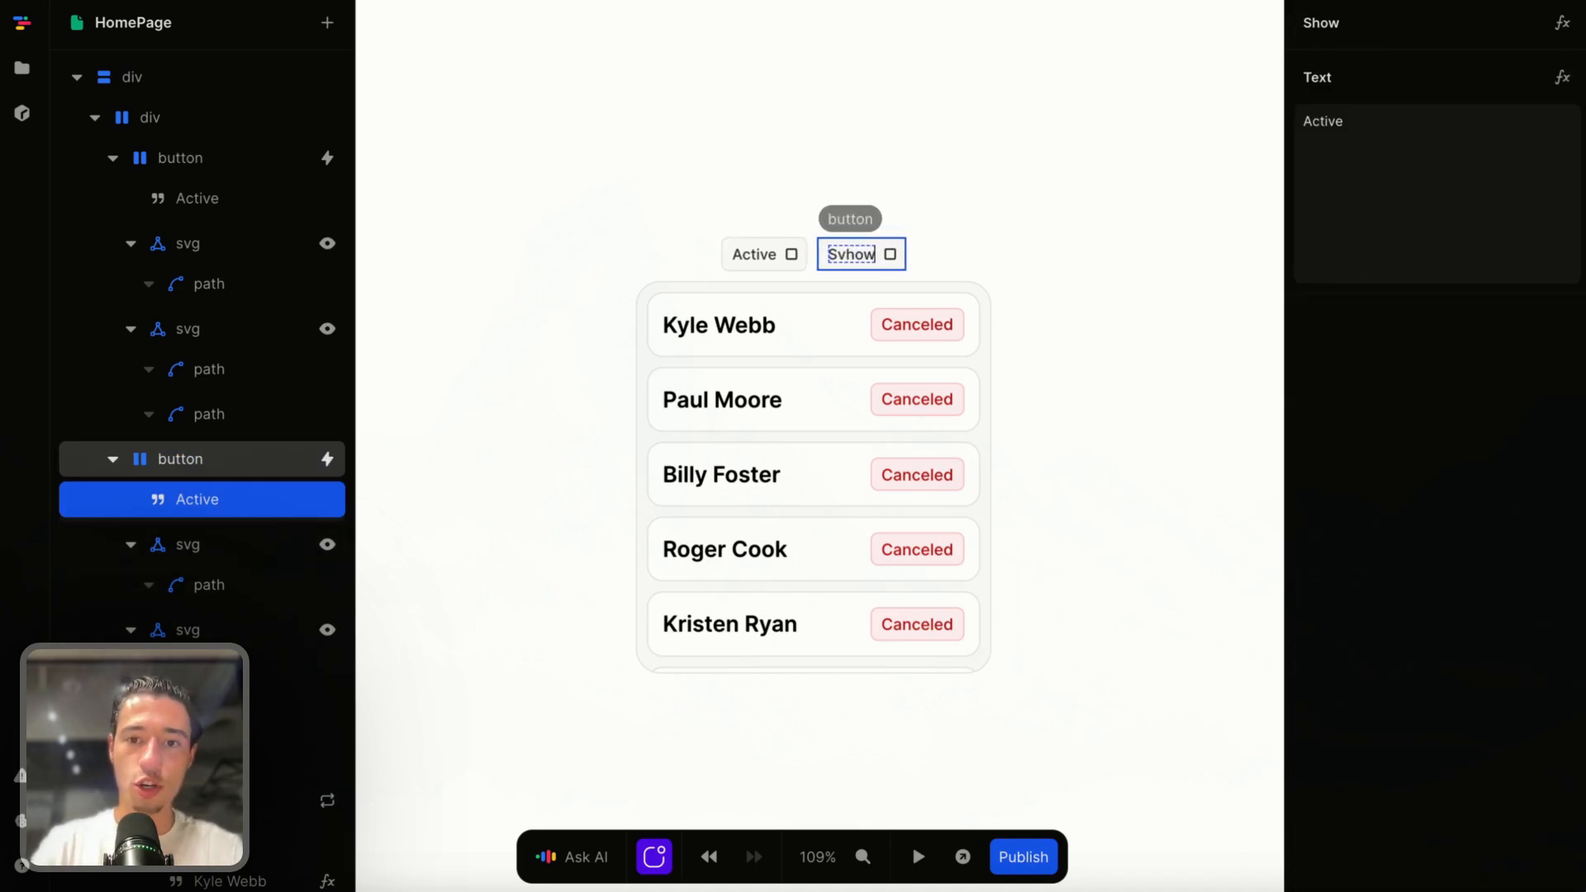
key(BackSpace)
key(BackSpace)
key(BackSpace)
key(BackSpace)
key(BackSpace)
text(chedu)
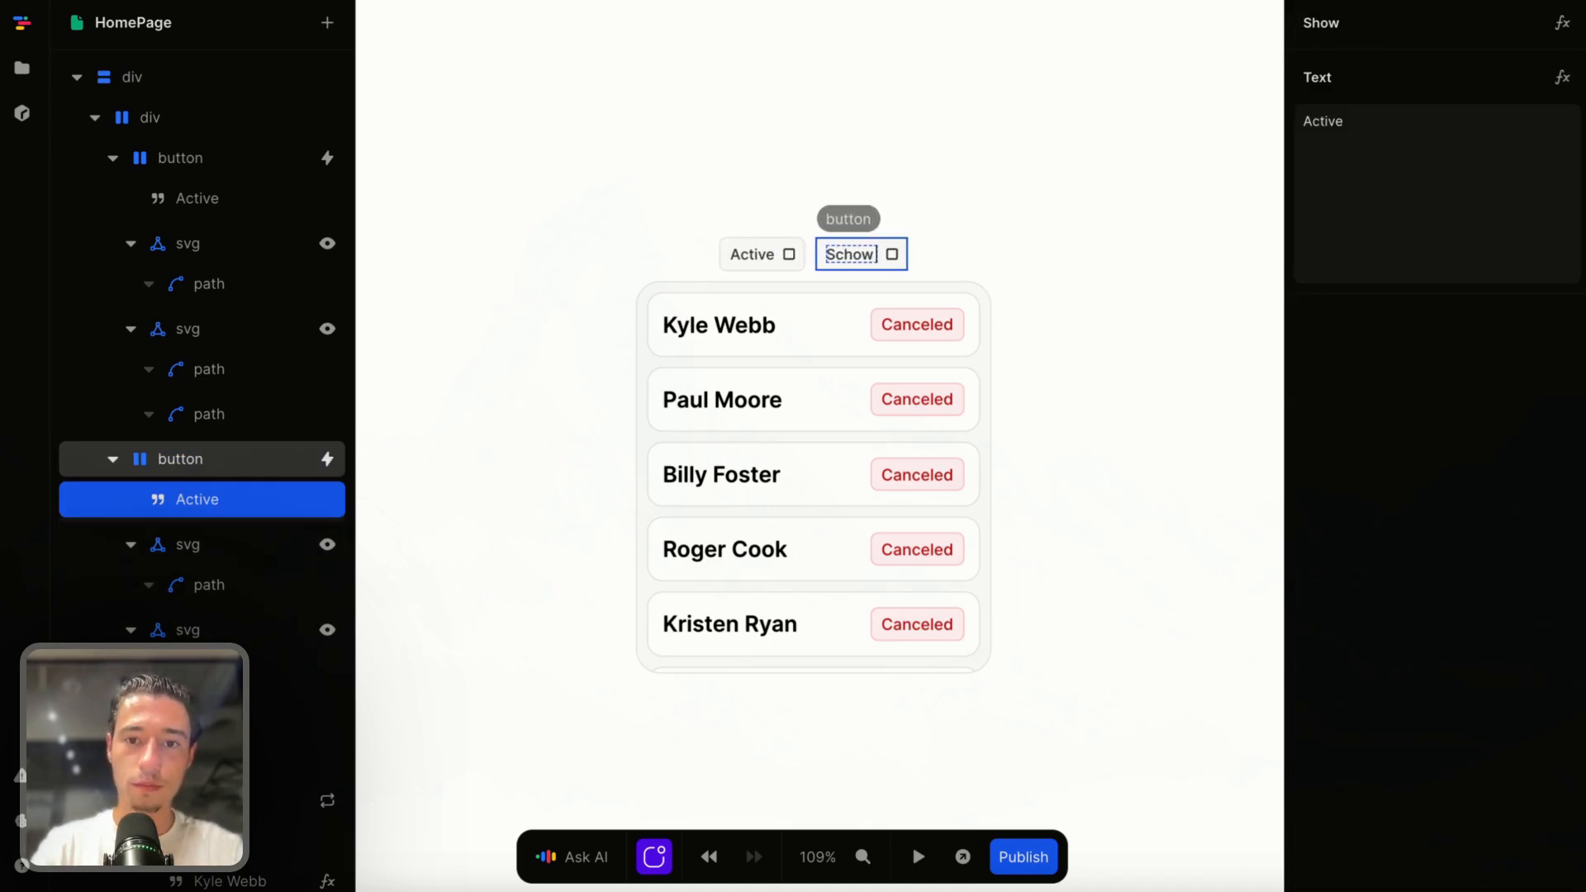
key(BackSpace)
key(BackSpace)
key(BackSpace)
key(BackSpace)
key(BackSpace)
text(how)
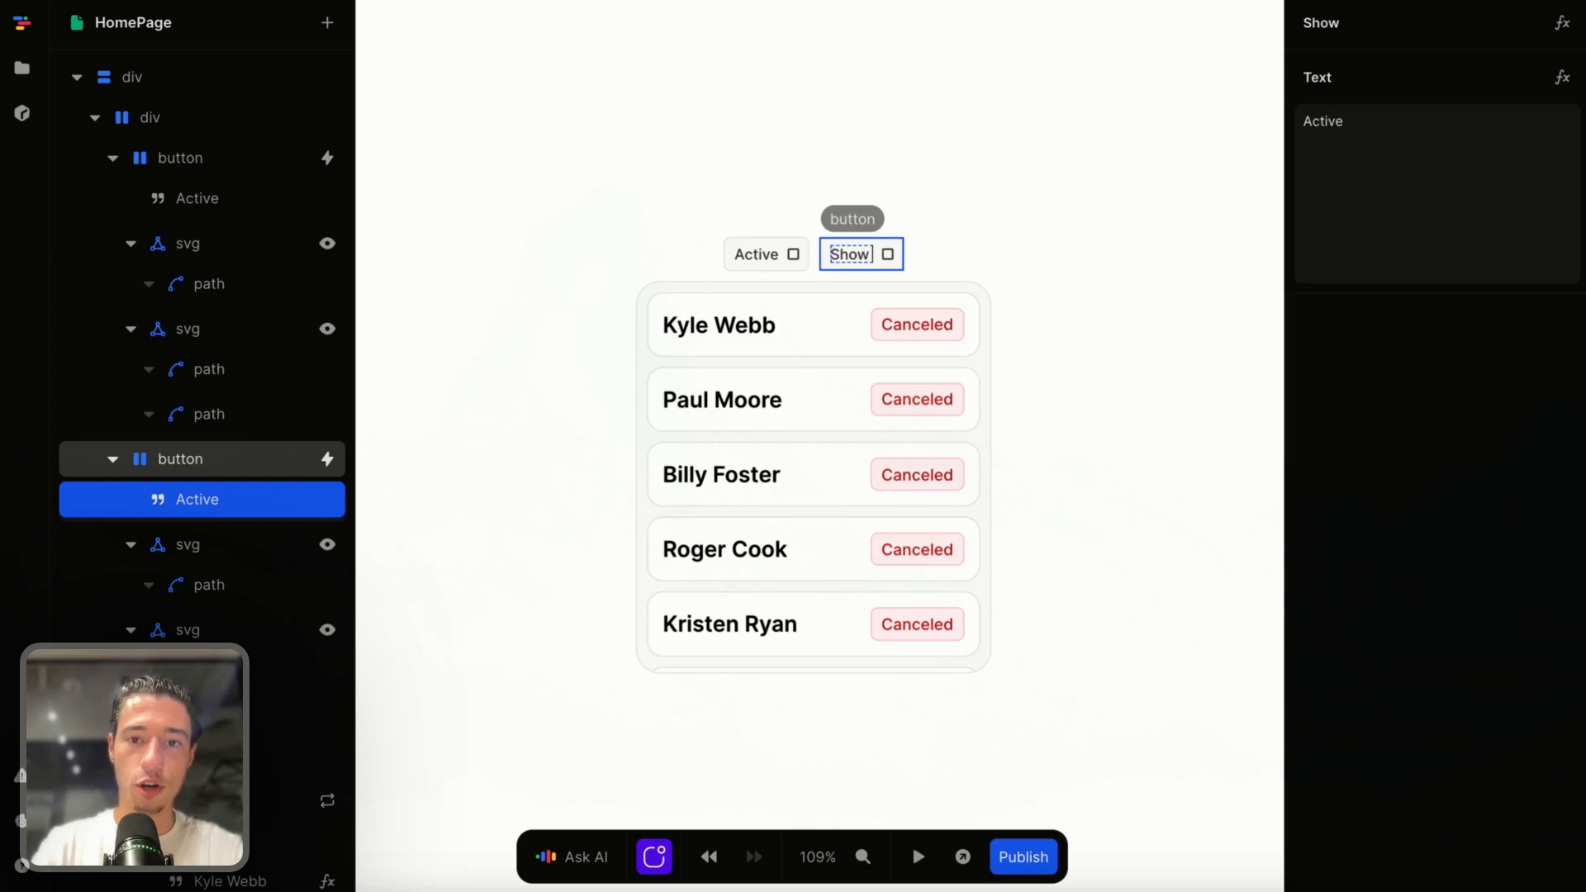
text( all)
click(952, 325)
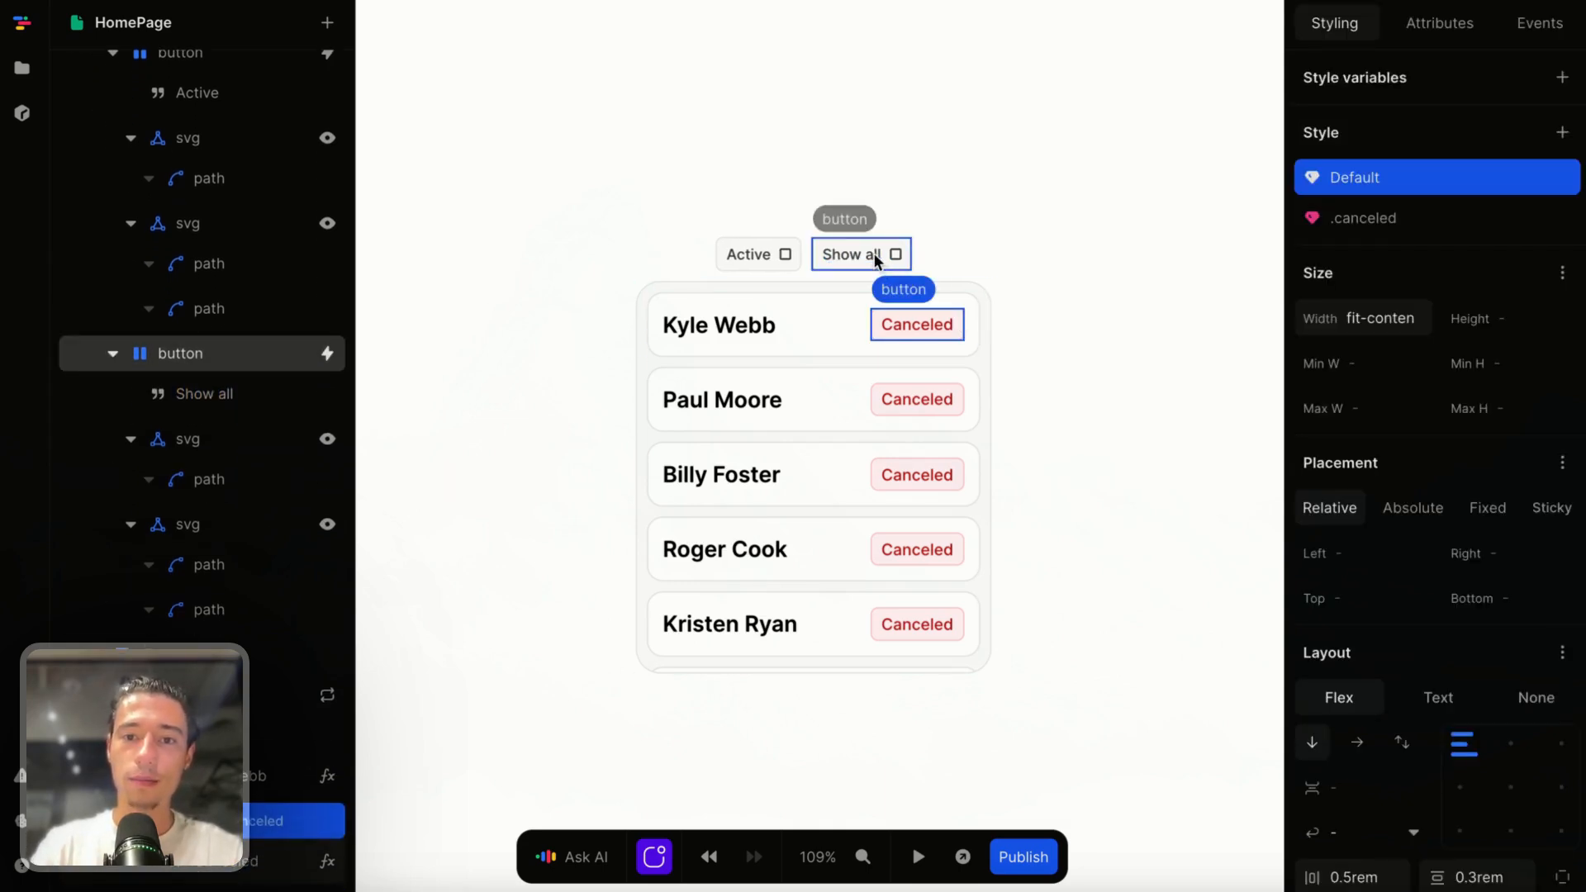
Preview the page, toggle the Show all button once to check its behavior, and leave preview.
click(919, 859)
click(869, 263)
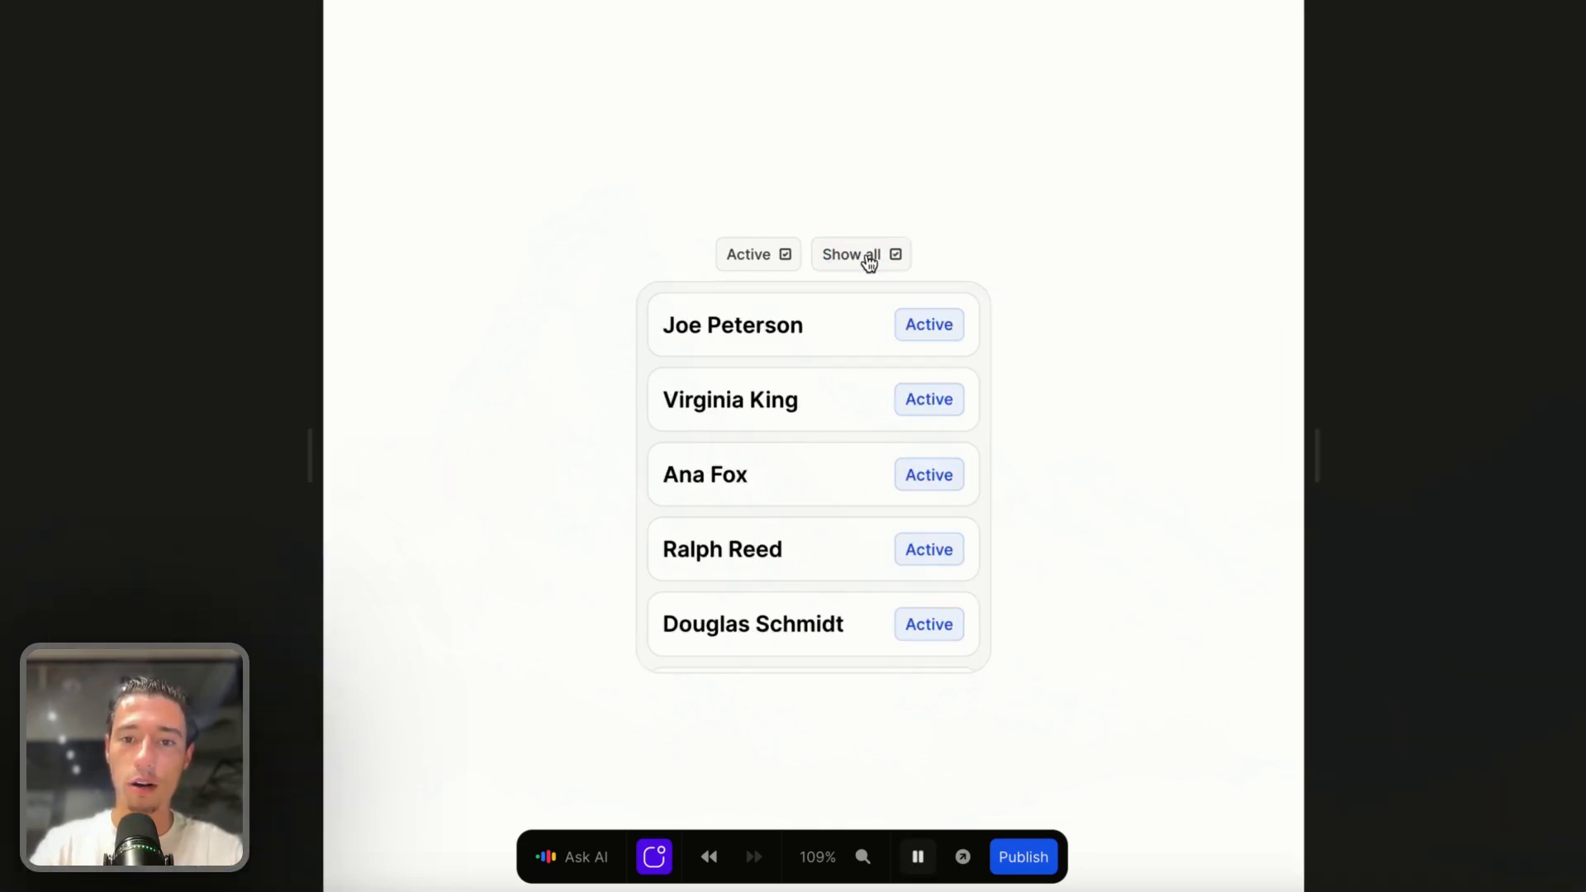
click(917, 857)
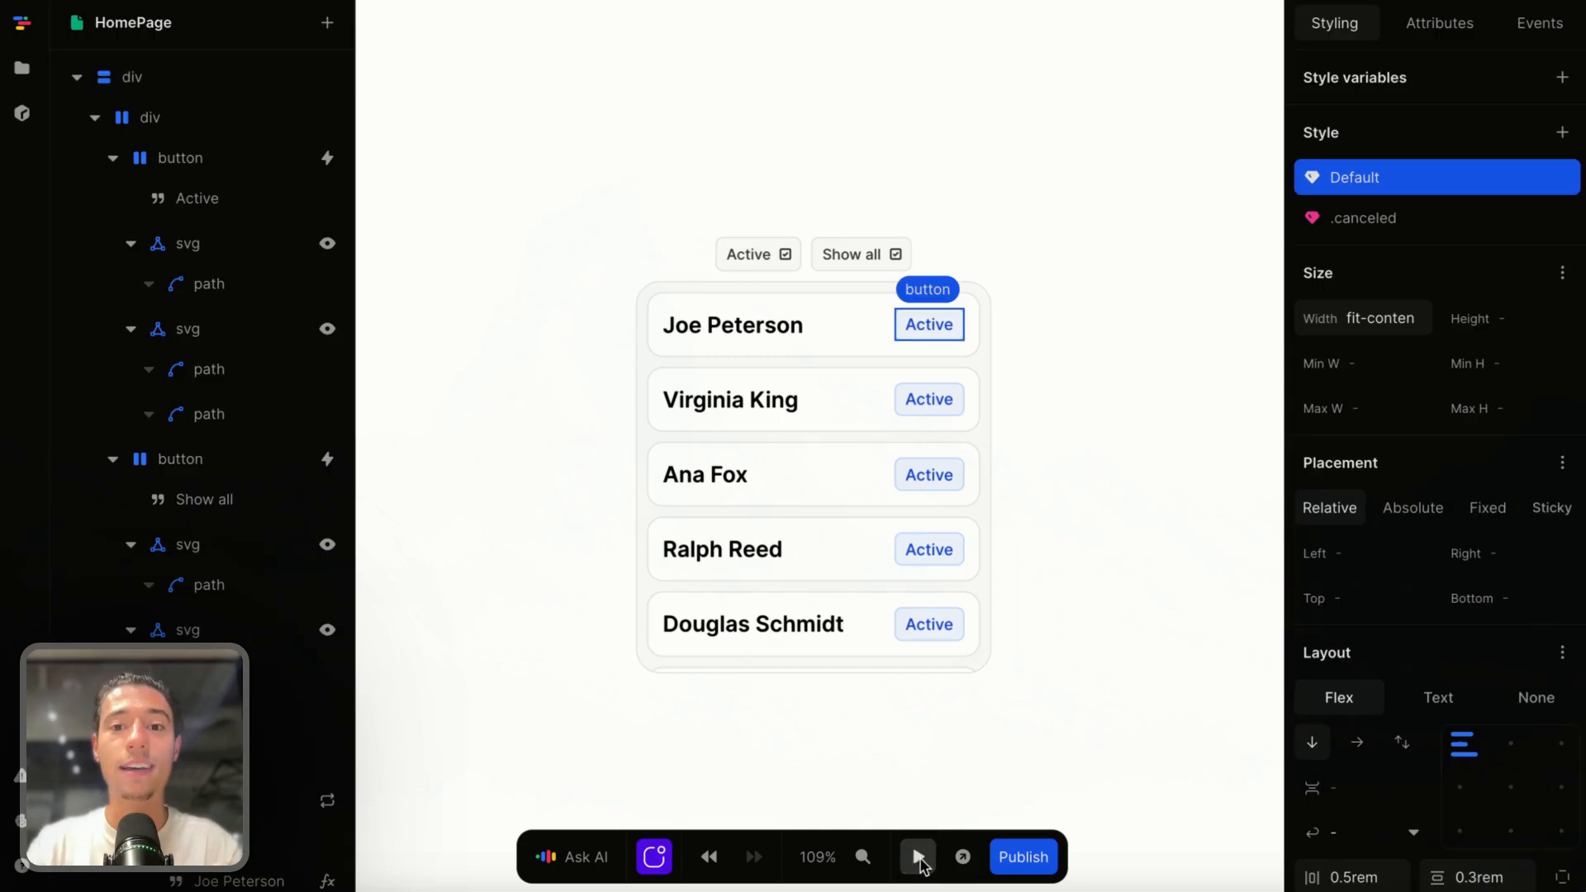
Create a page variable named showAll with the initial value false.
click(1247, 87)
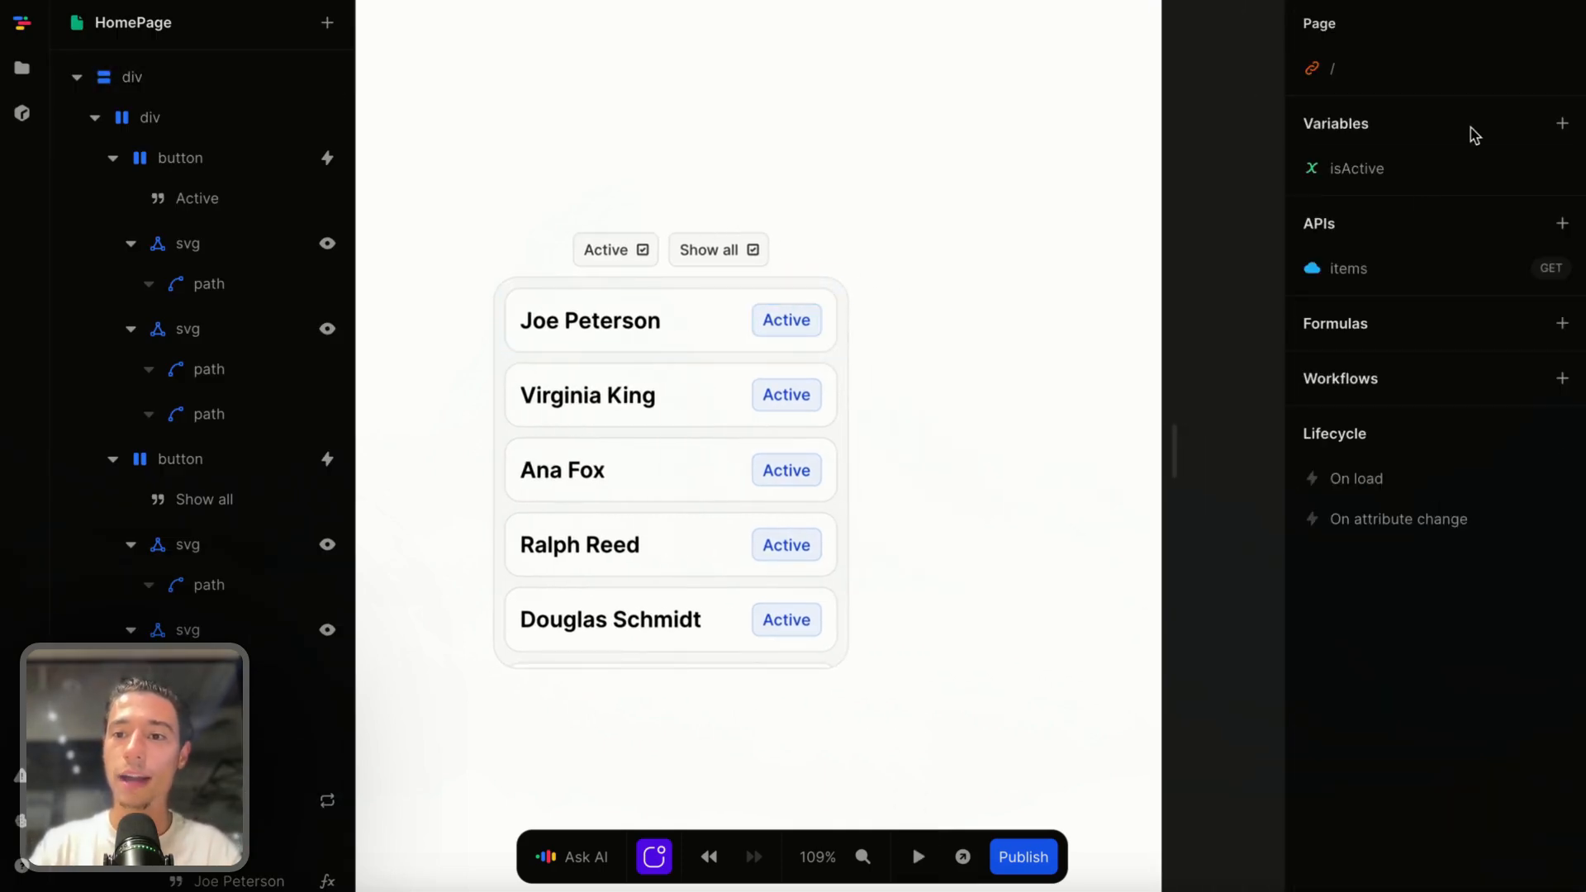
click(1562, 123)
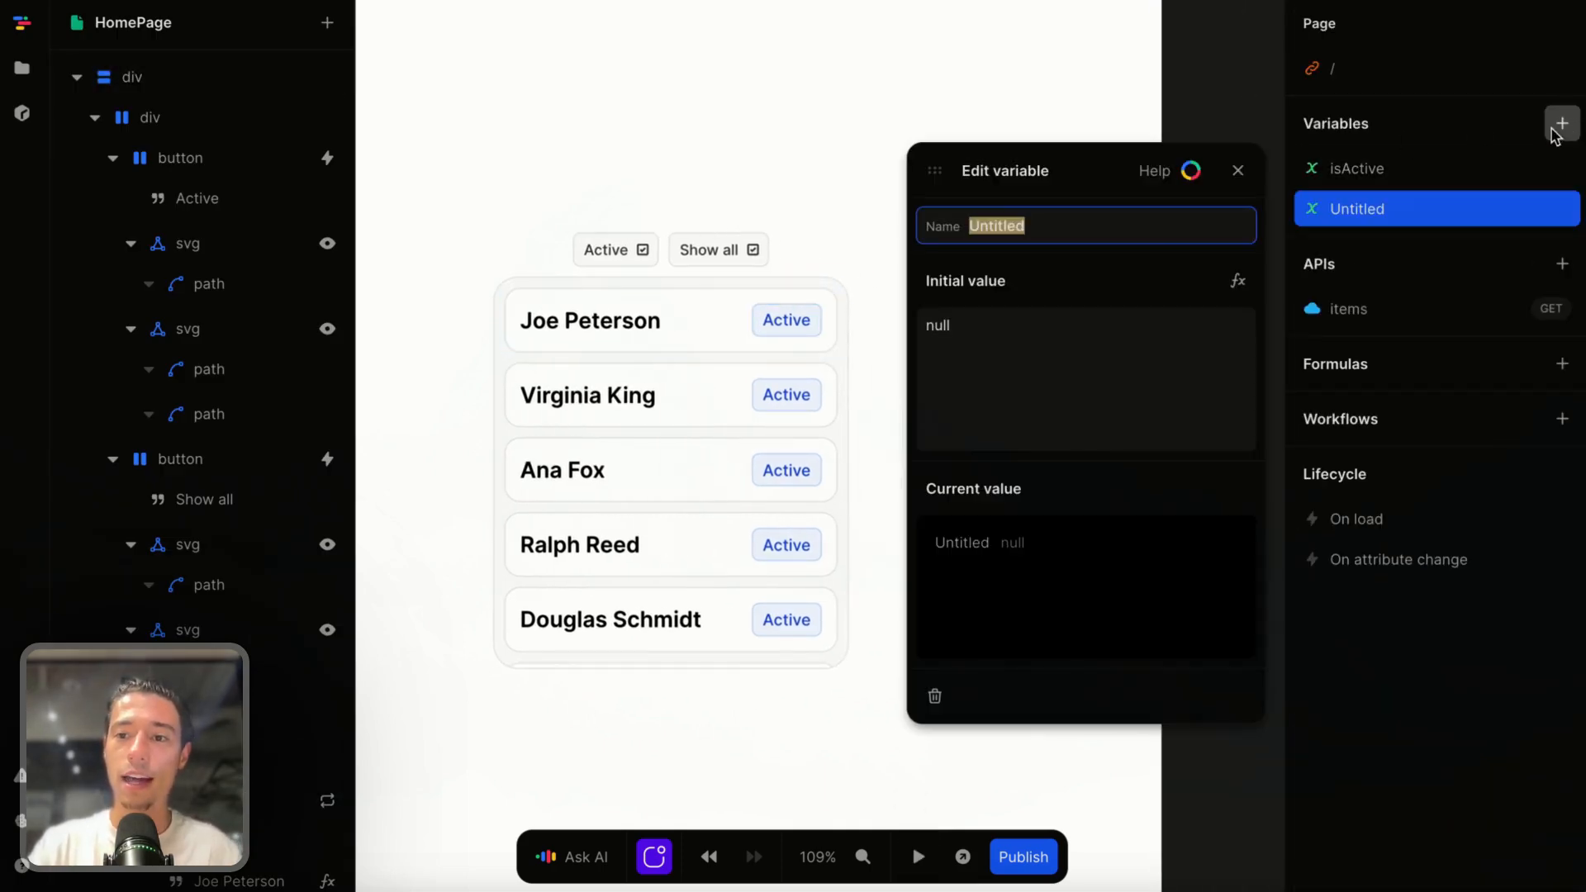
key(BackSpace)
text(show)
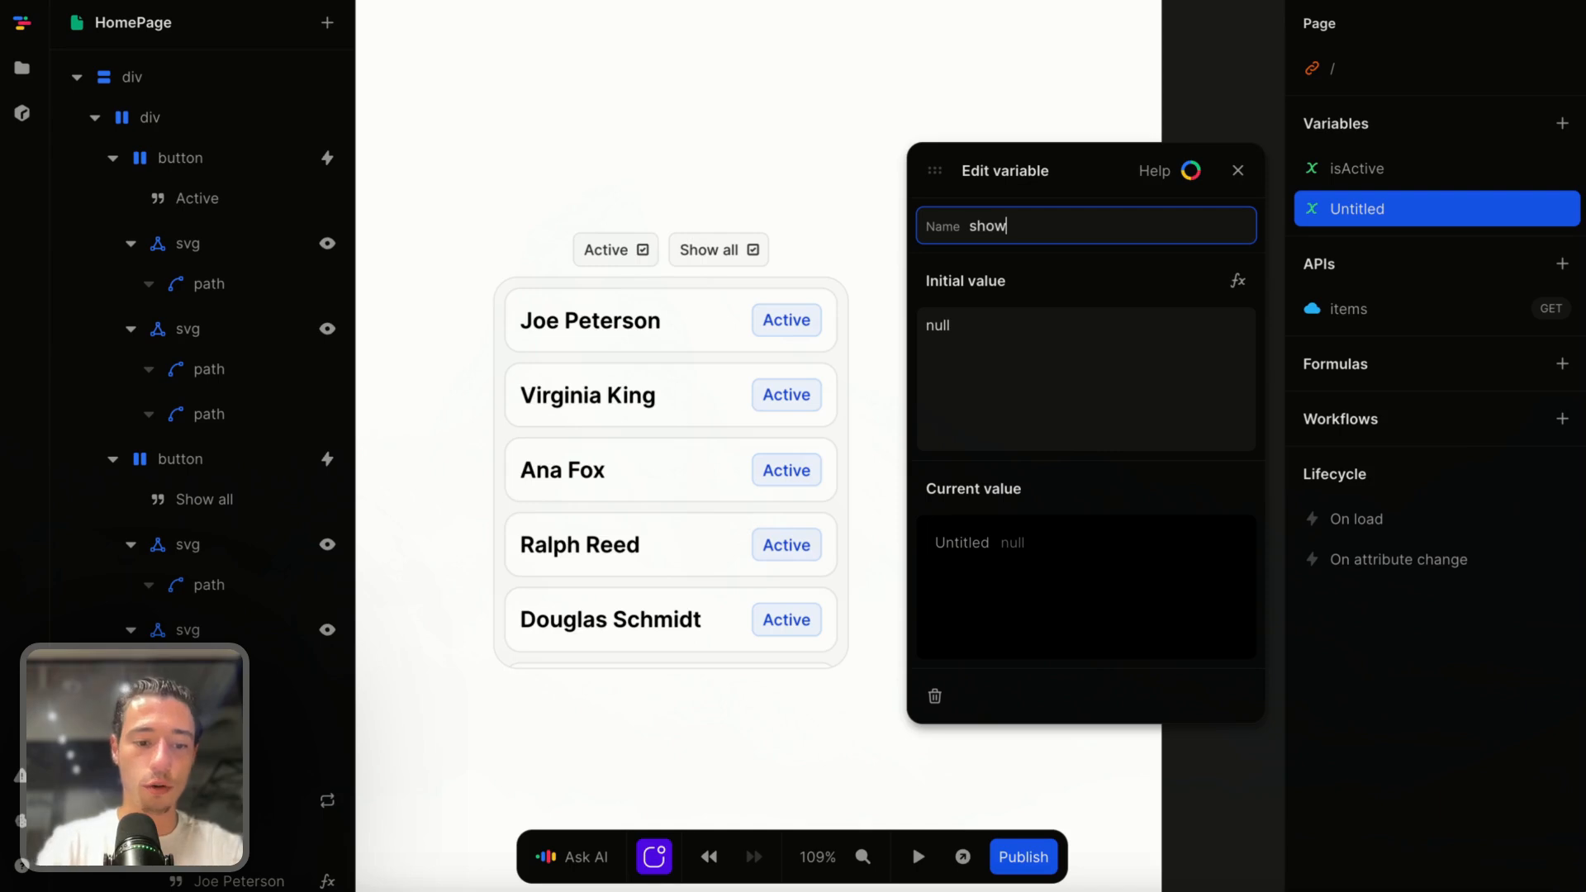
text(All)
key(Return)
click(1048, 364)
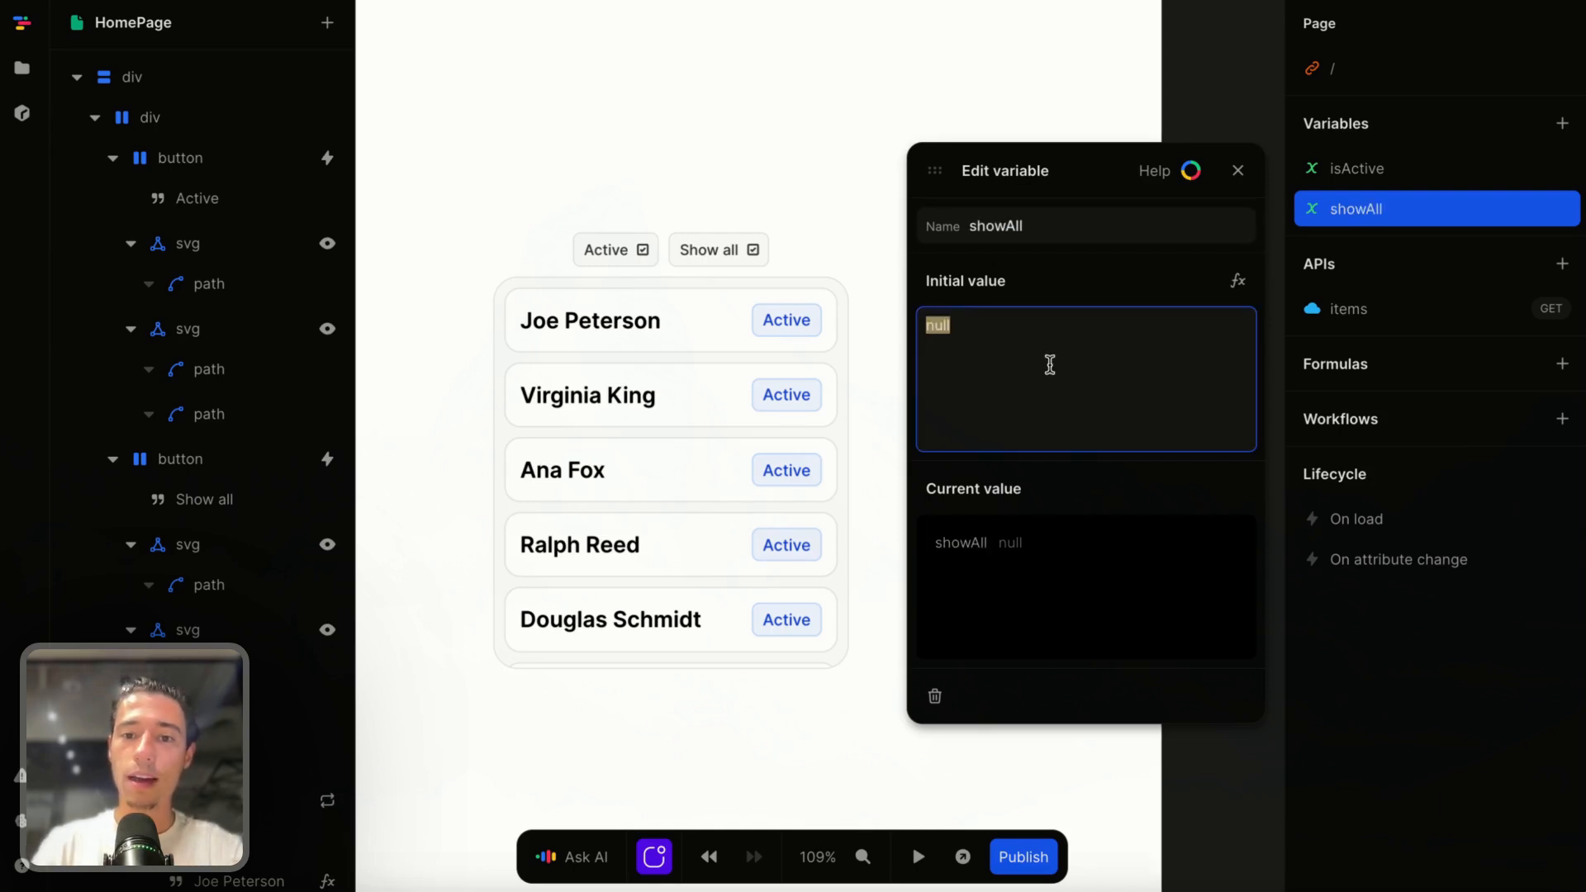
key(BackSpace)
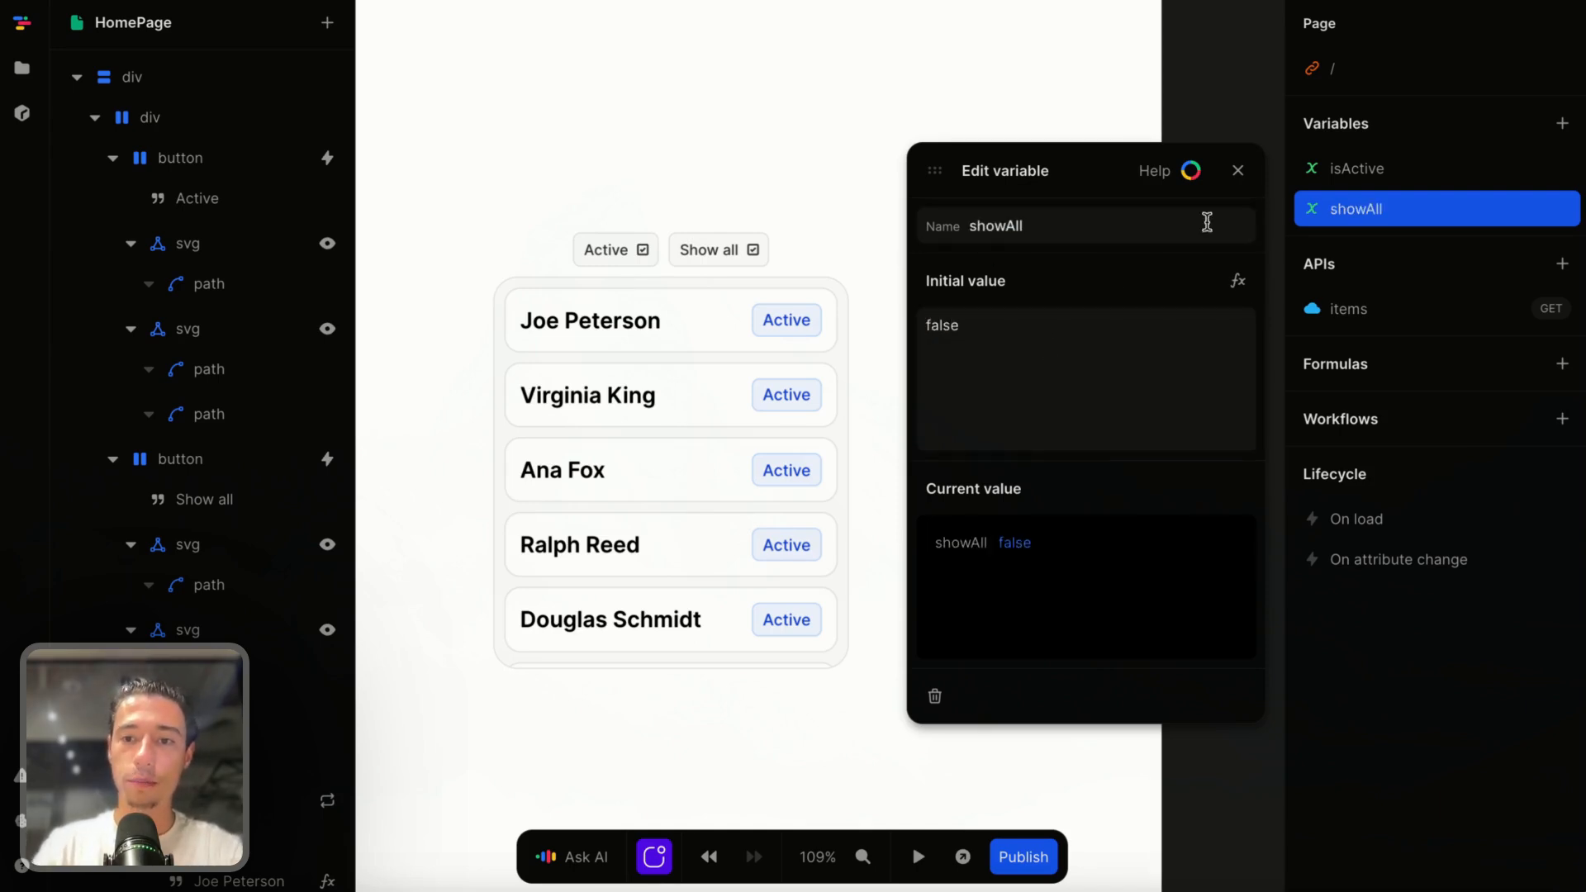
click(1238, 170)
Replace isActive with showAll in the Not formula controlling when the Show all button's empty checkbox icon is shown.
click(849, 259)
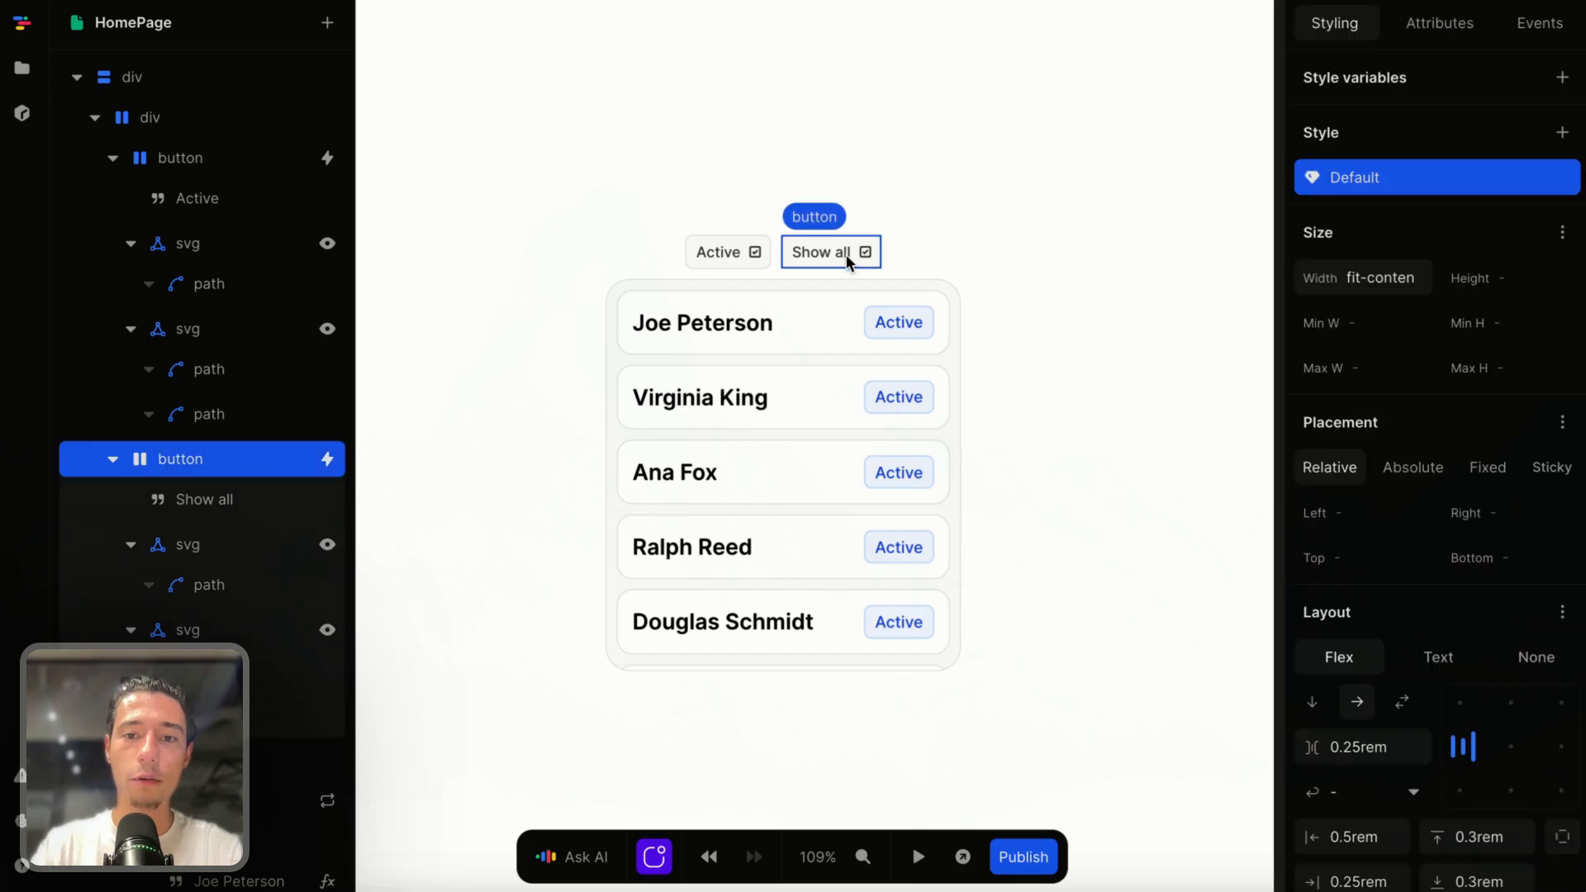
click(866, 255)
click(236, 554)
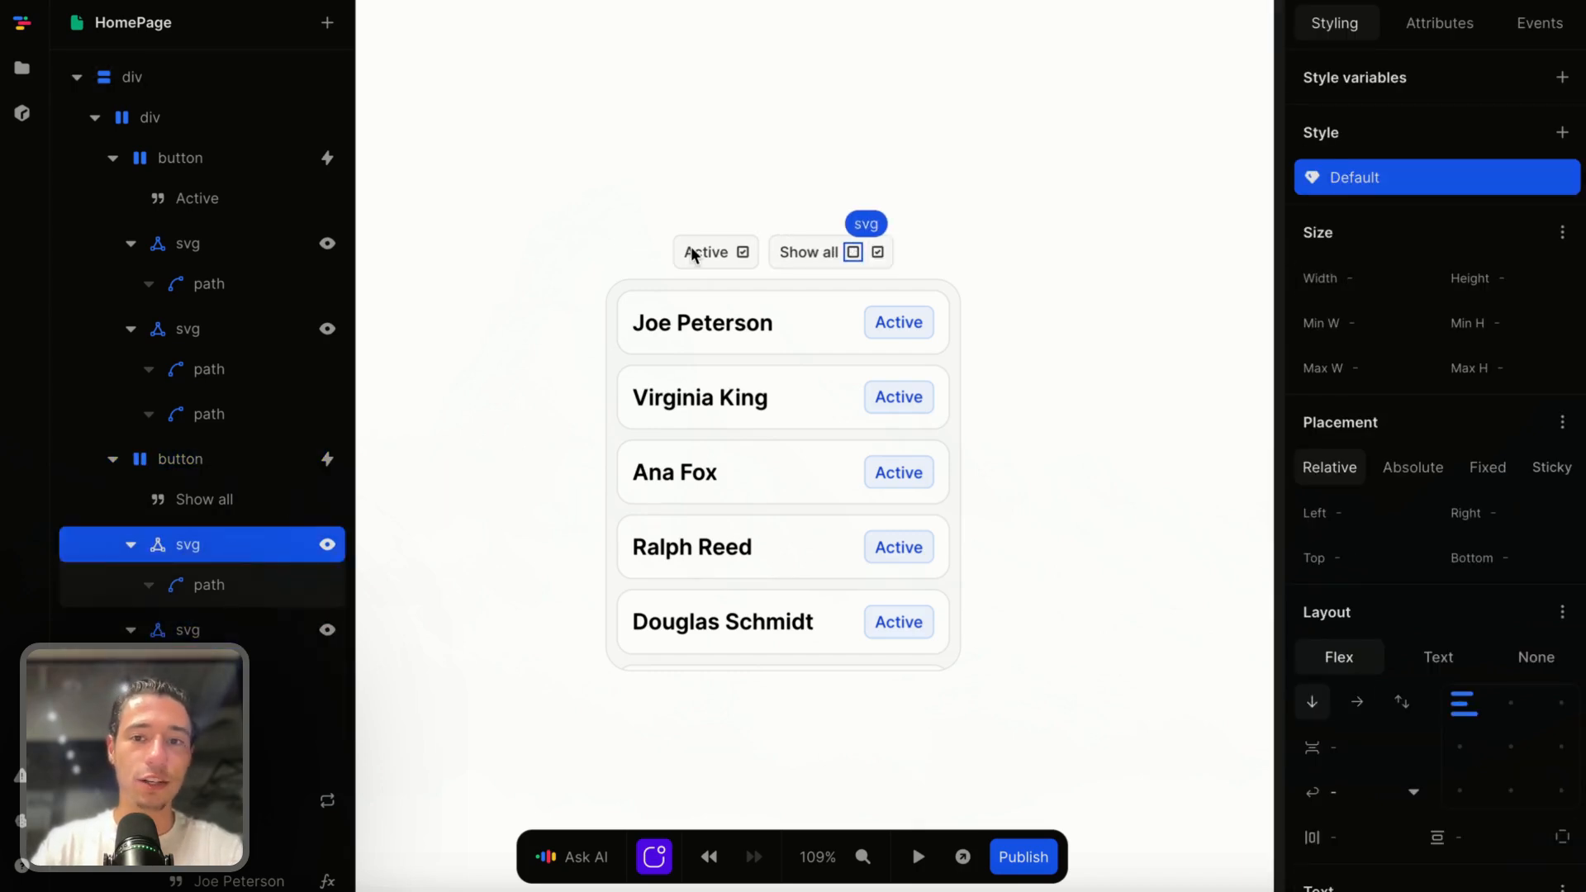
click(1438, 18)
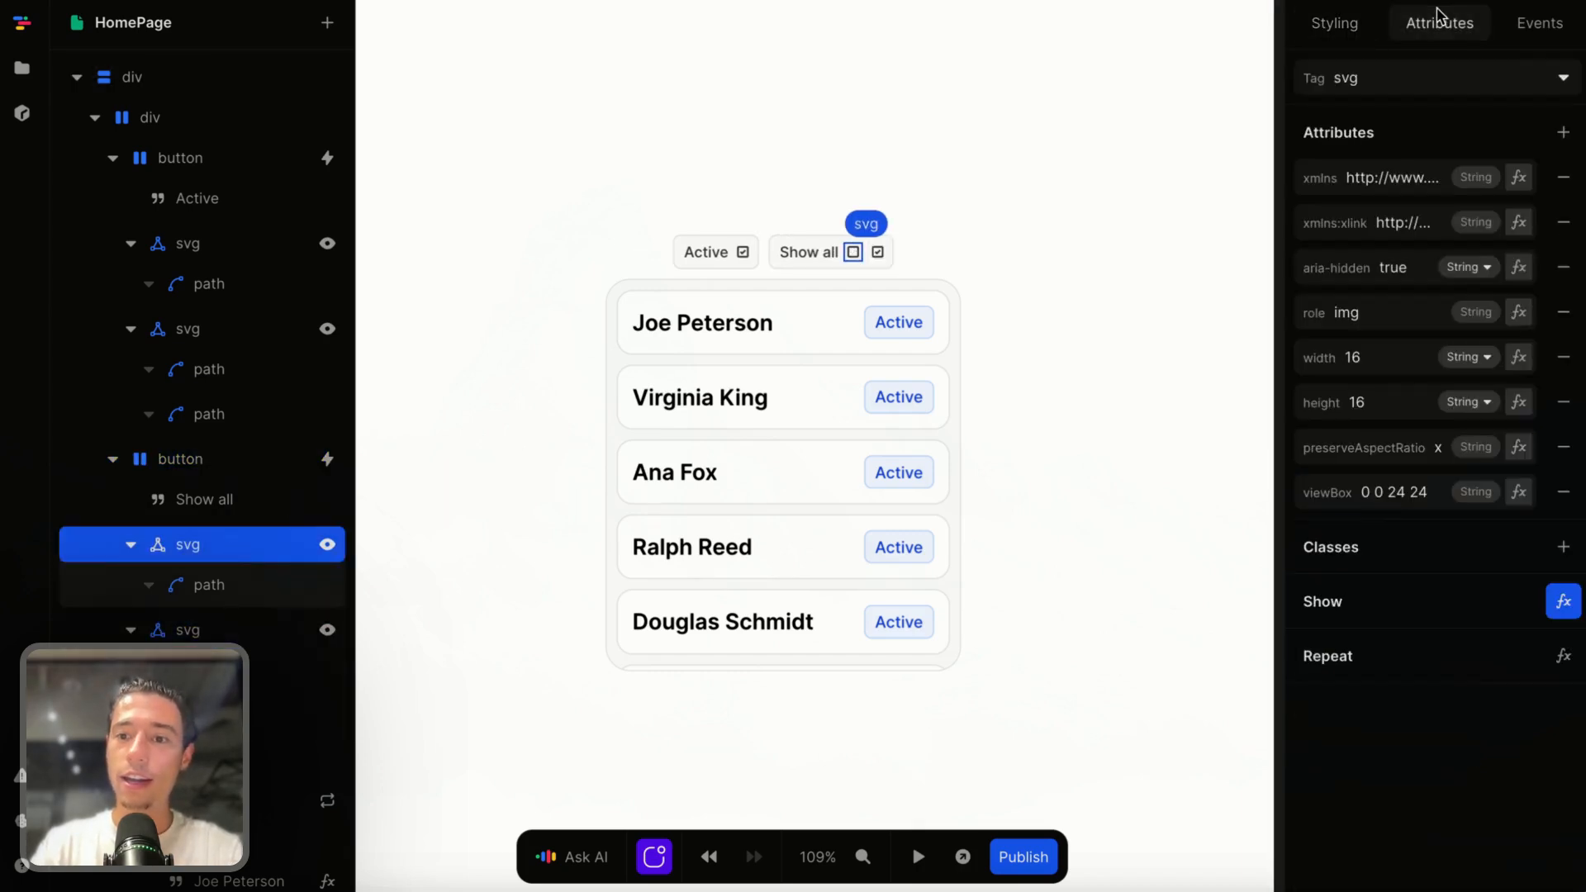
click(1565, 607)
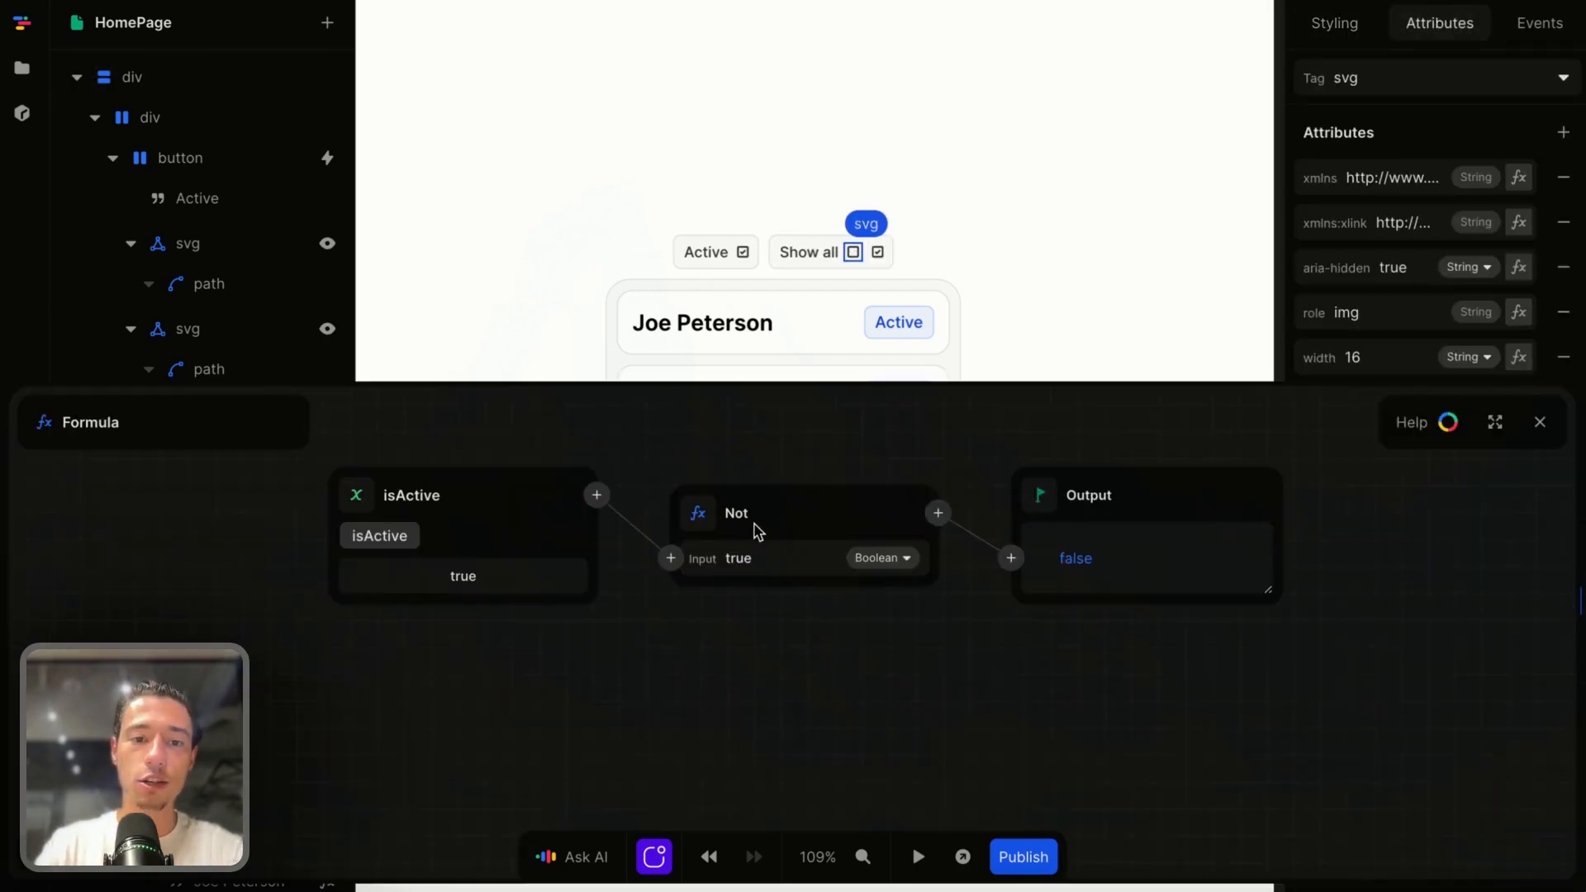
click(351, 506)
click(388, 613)
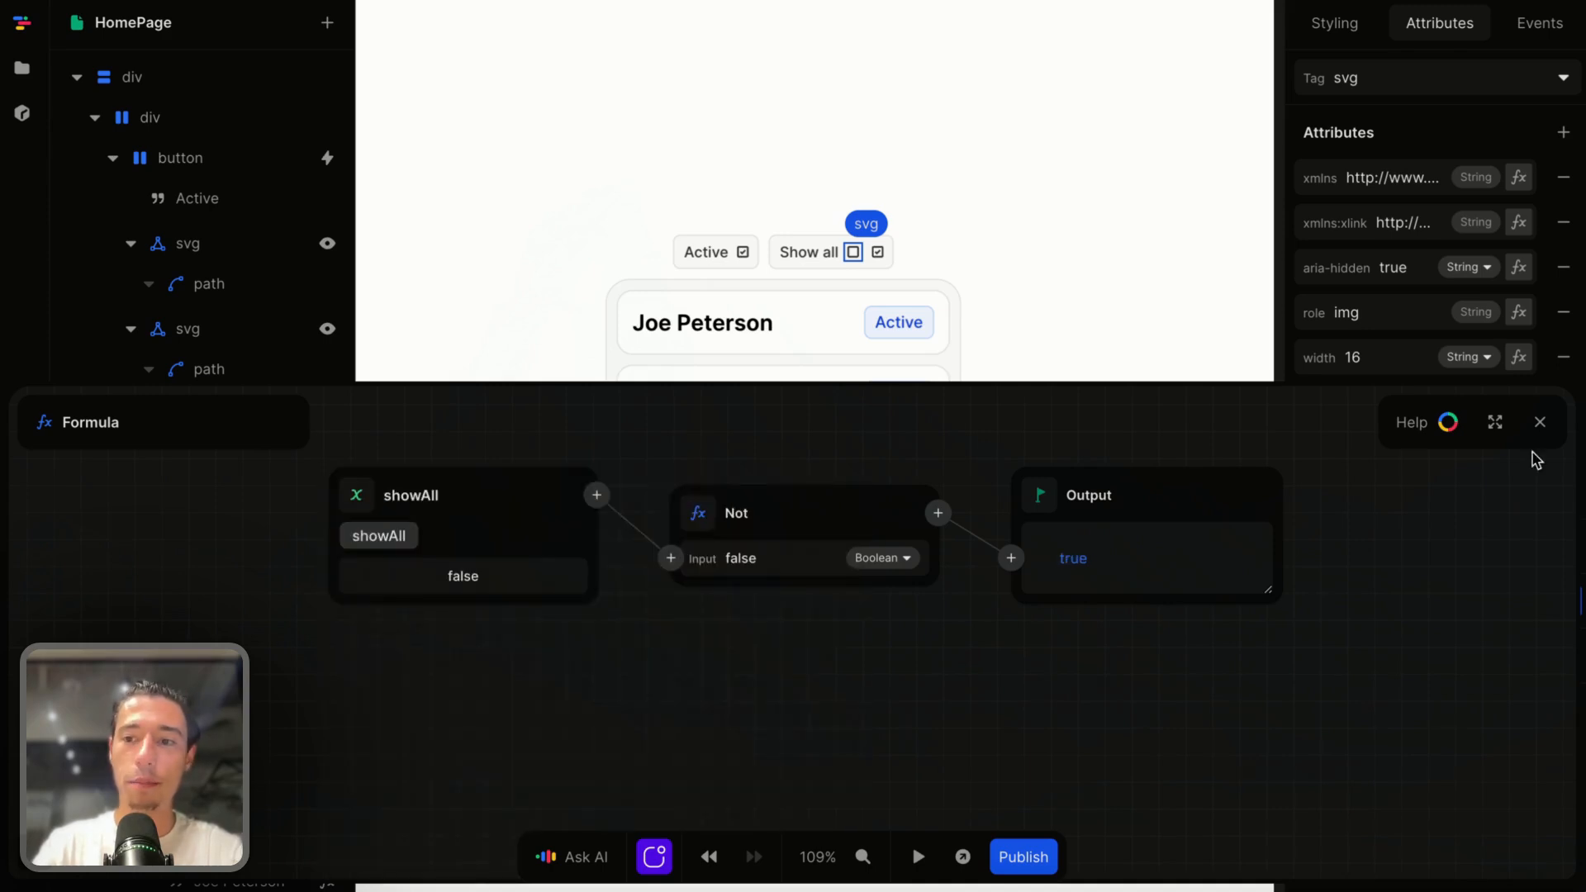
click(1540, 422)
Set the Show formula of the Show all button's checked checkbox icon to use the showAll variable.
click(189, 630)
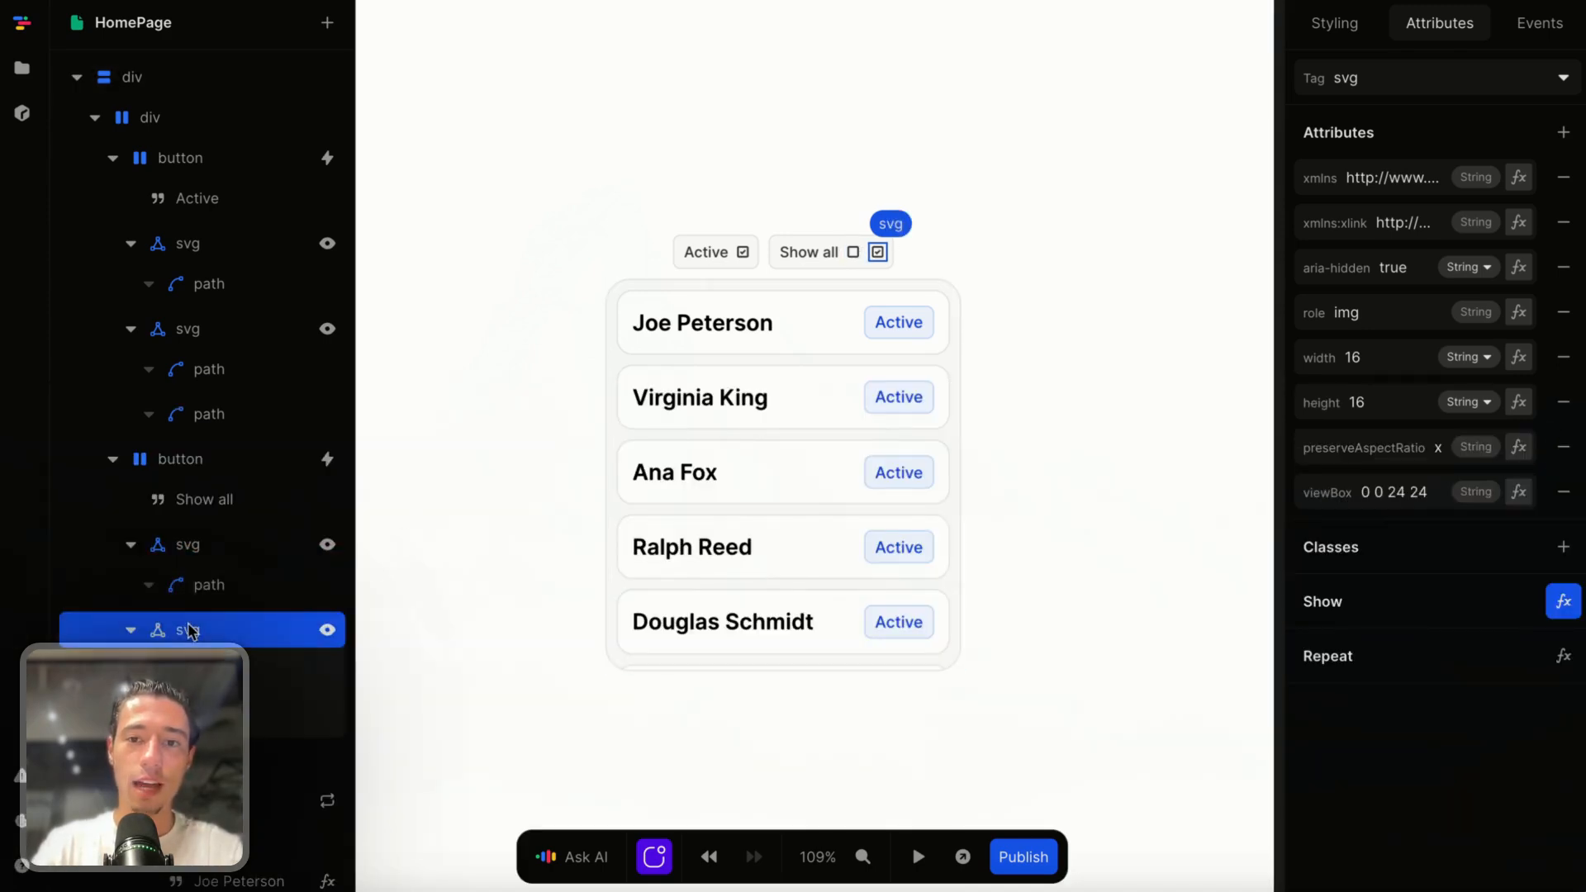
click(1564, 601)
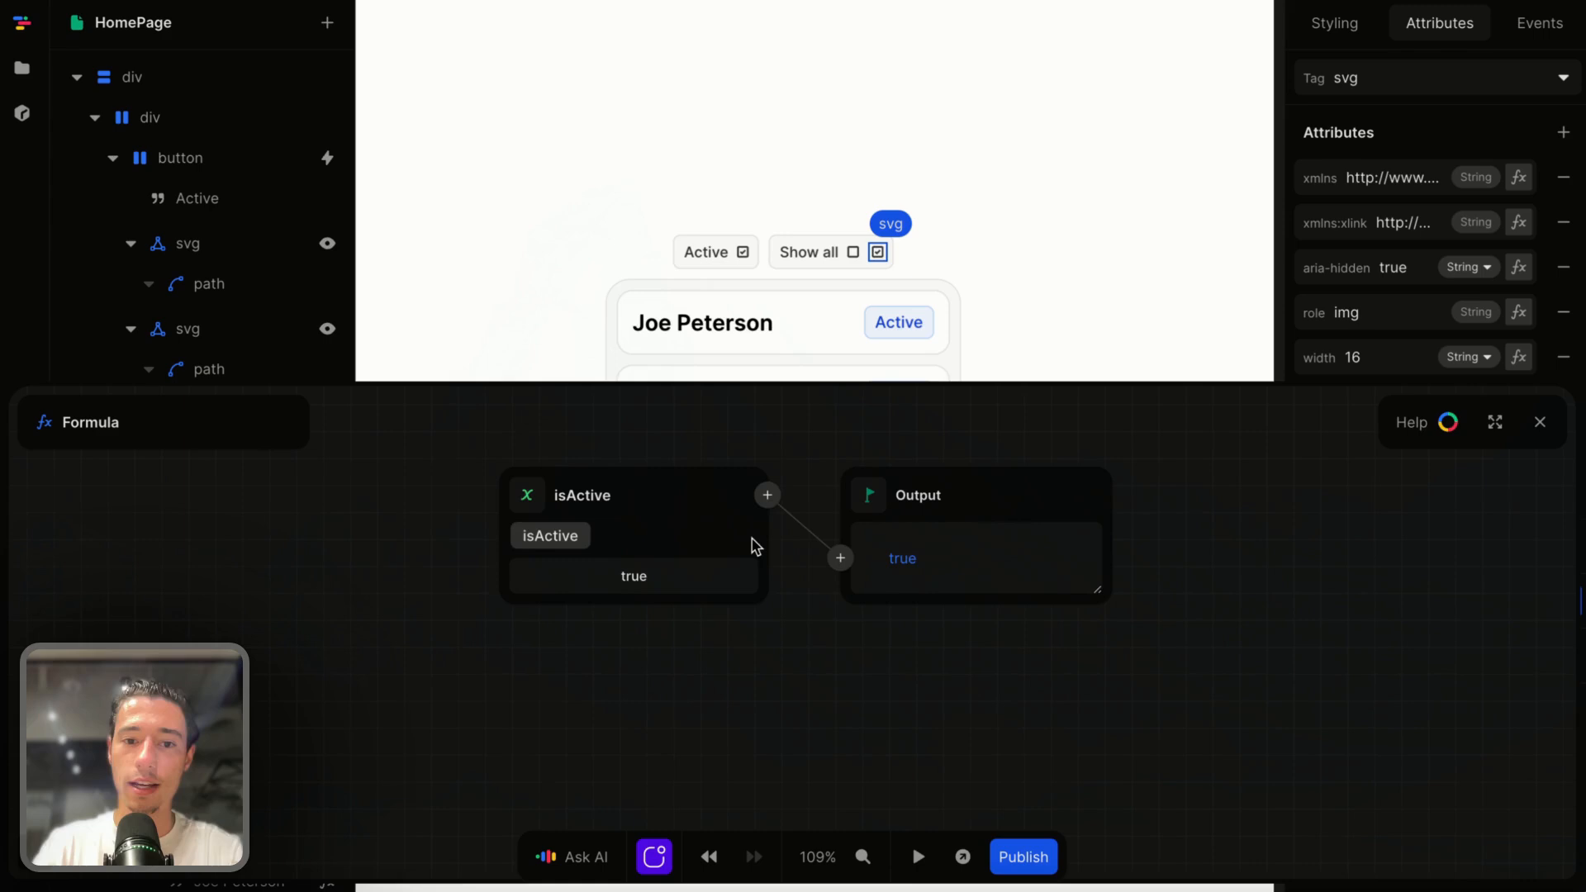
click(527, 499)
click(570, 613)
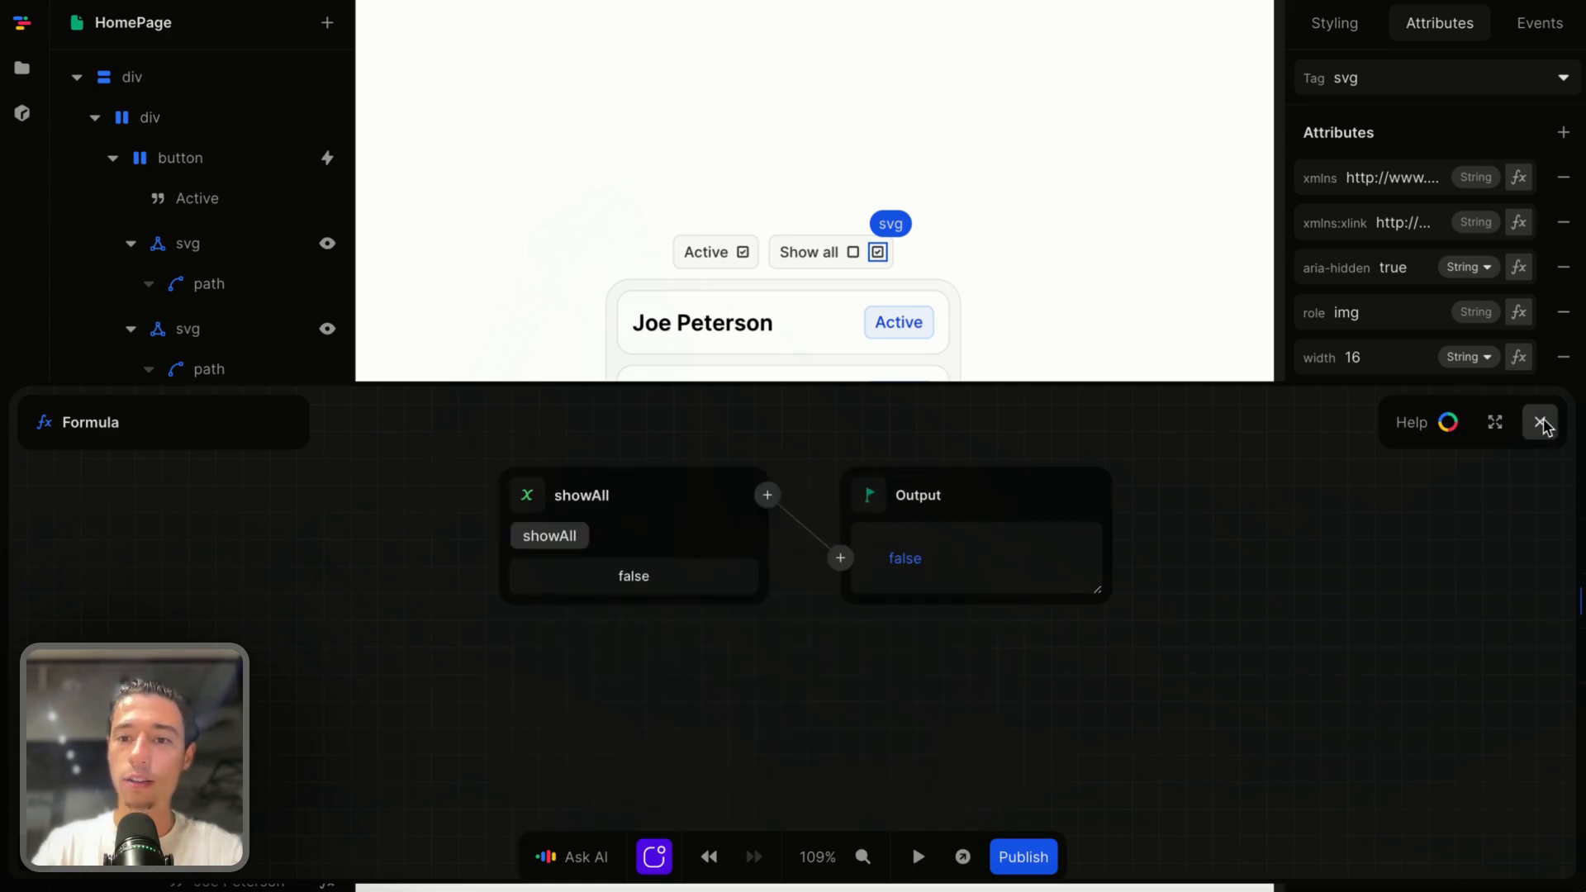
click(1540, 422)
click(1105, 404)
Preview the page, try the Show all button twice, and return to editing.
click(918, 857)
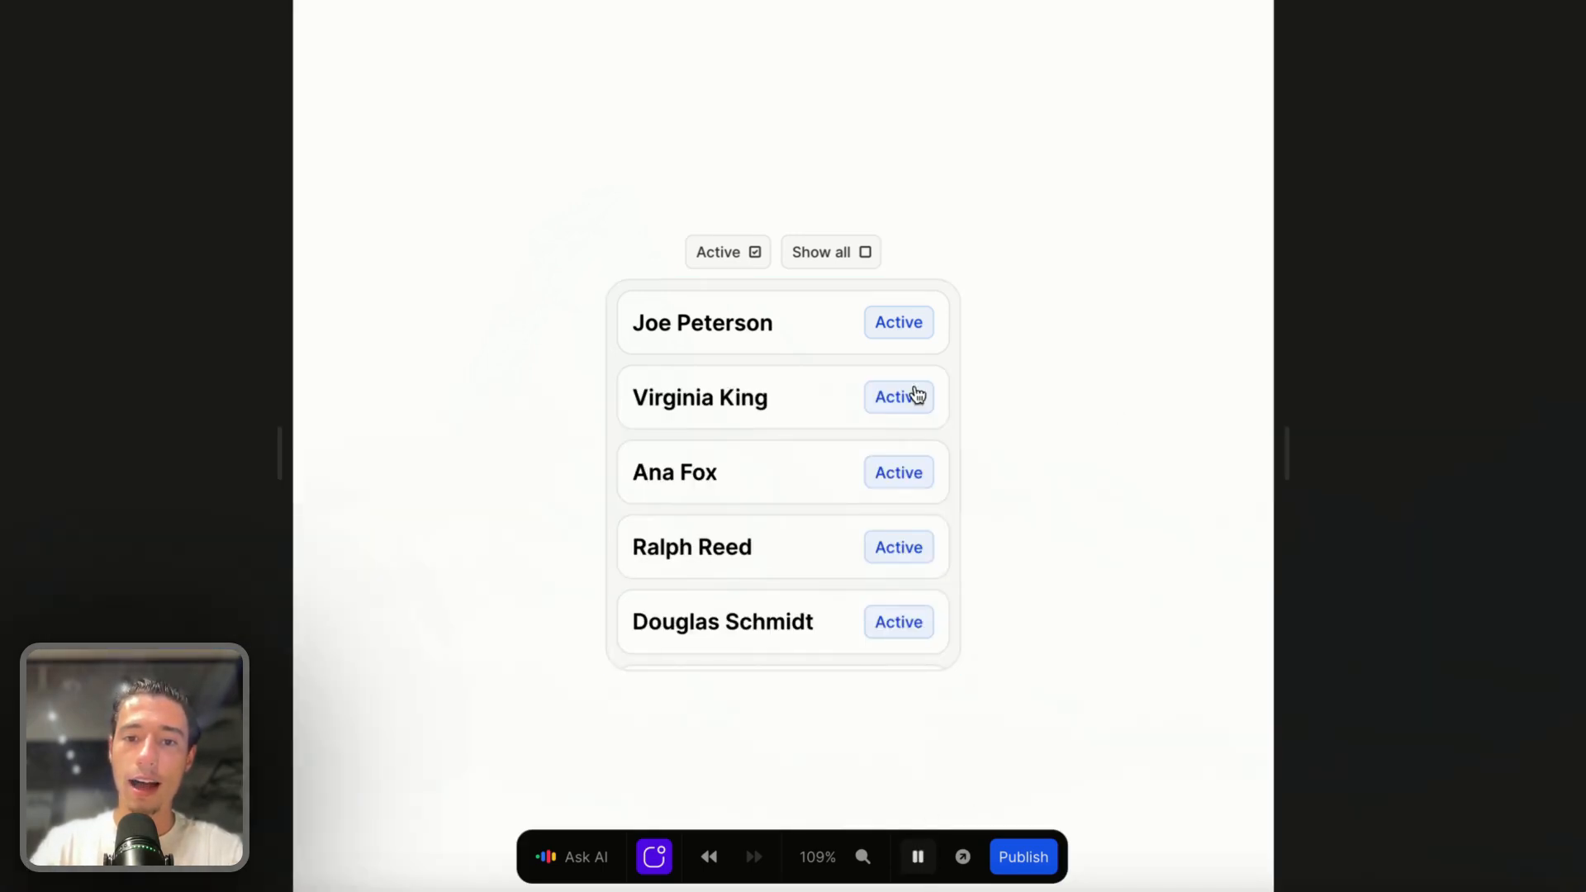
click(859, 255)
click(859, 254)
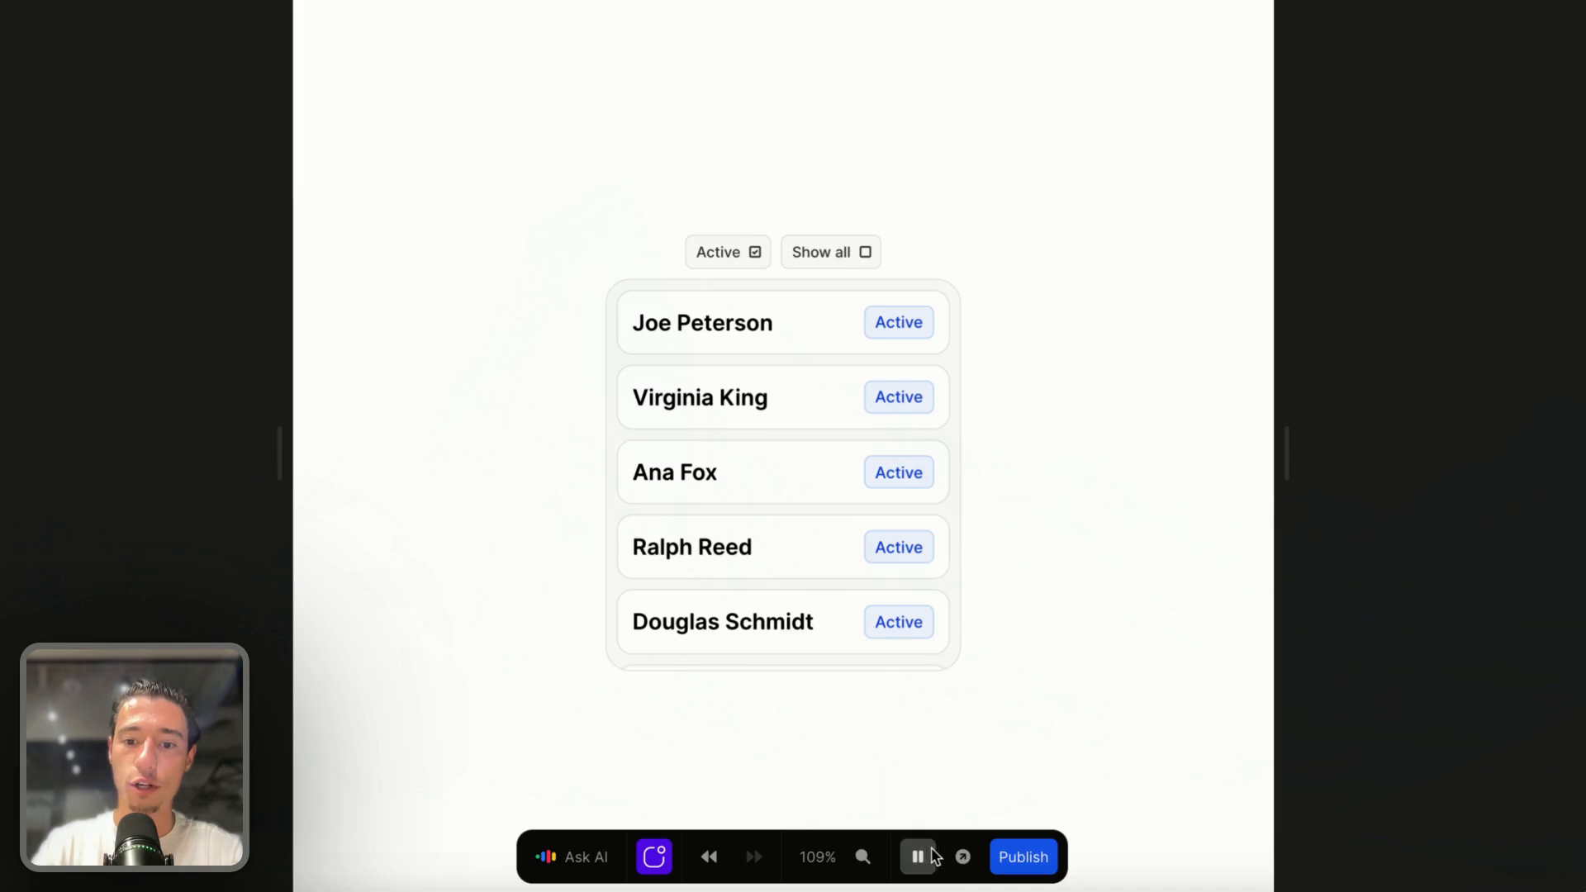
click(920, 856)
Retarget both Set actions in the Show all button's click event from isActive to the showAll variable.
click(842, 256)
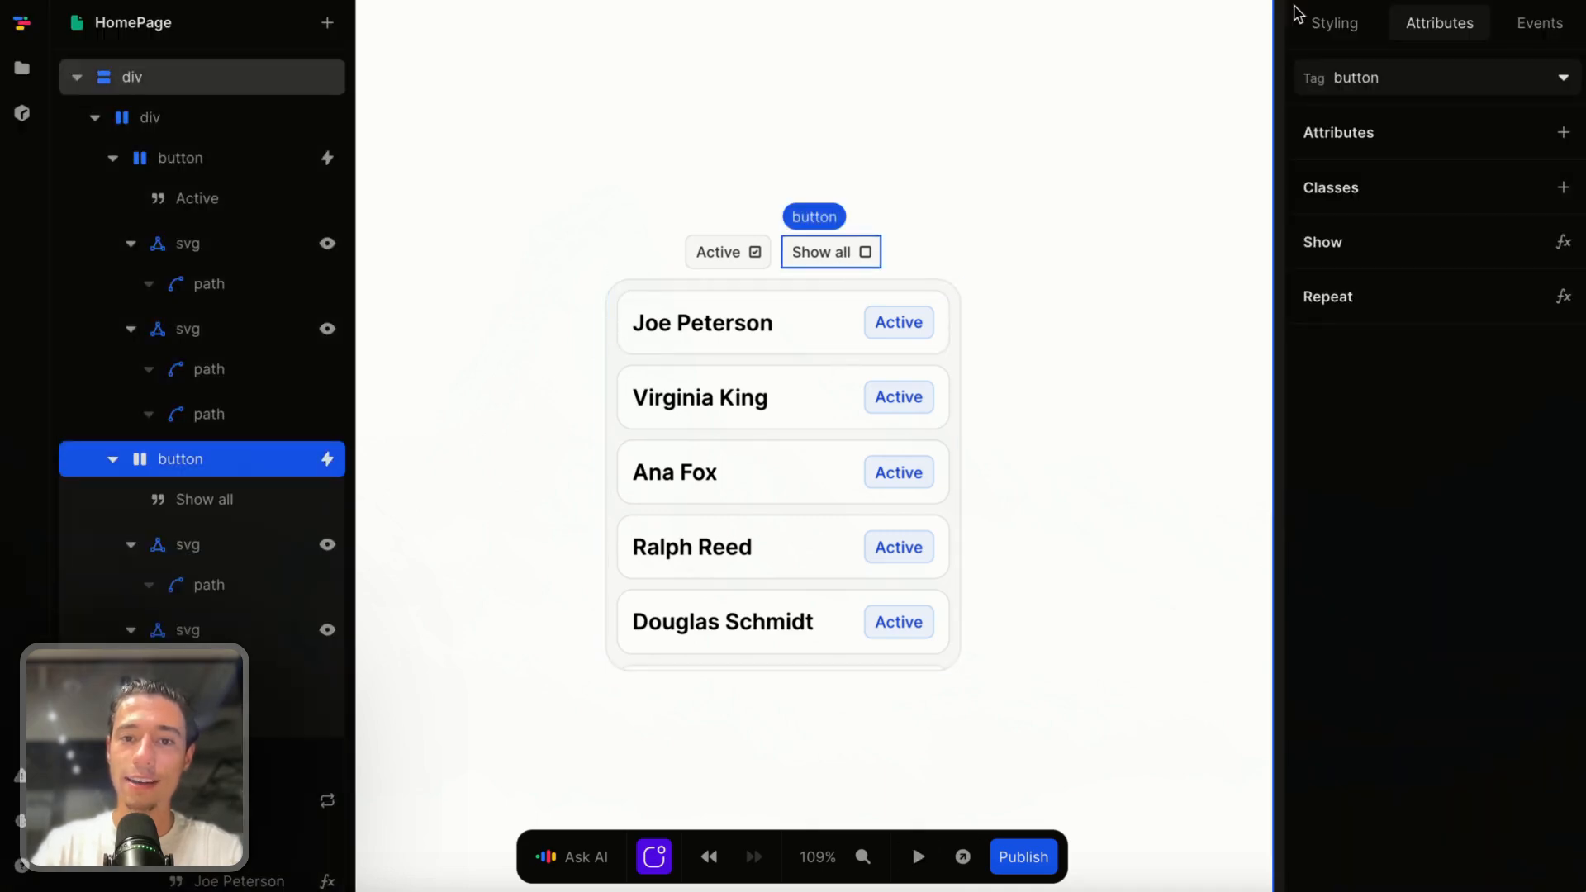
click(1528, 37)
click(1343, 123)
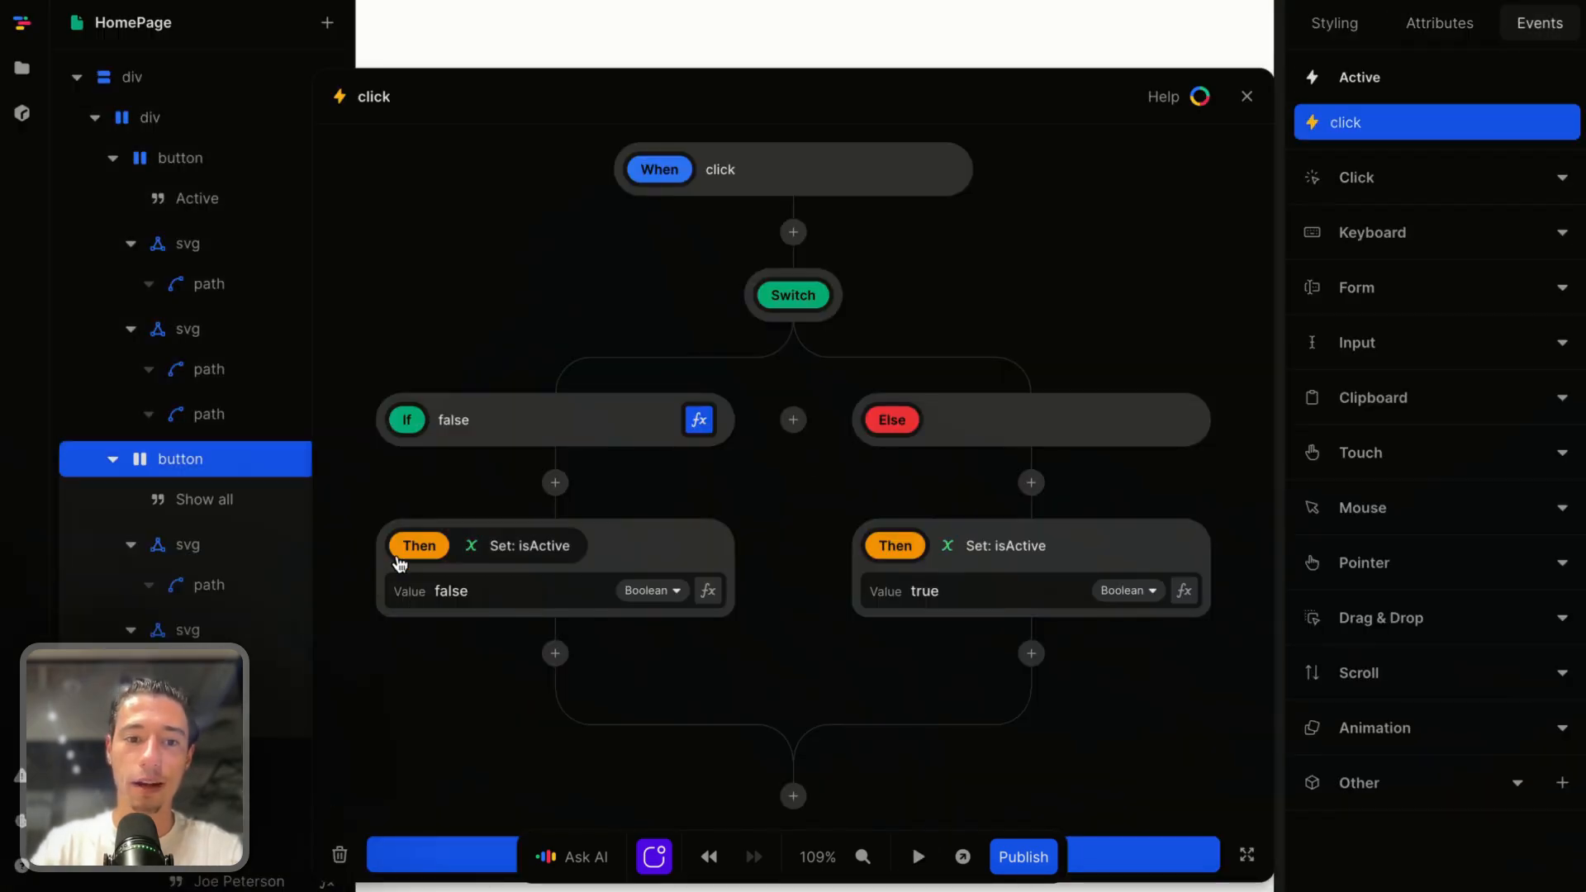
click(436, 547)
click(471, 673)
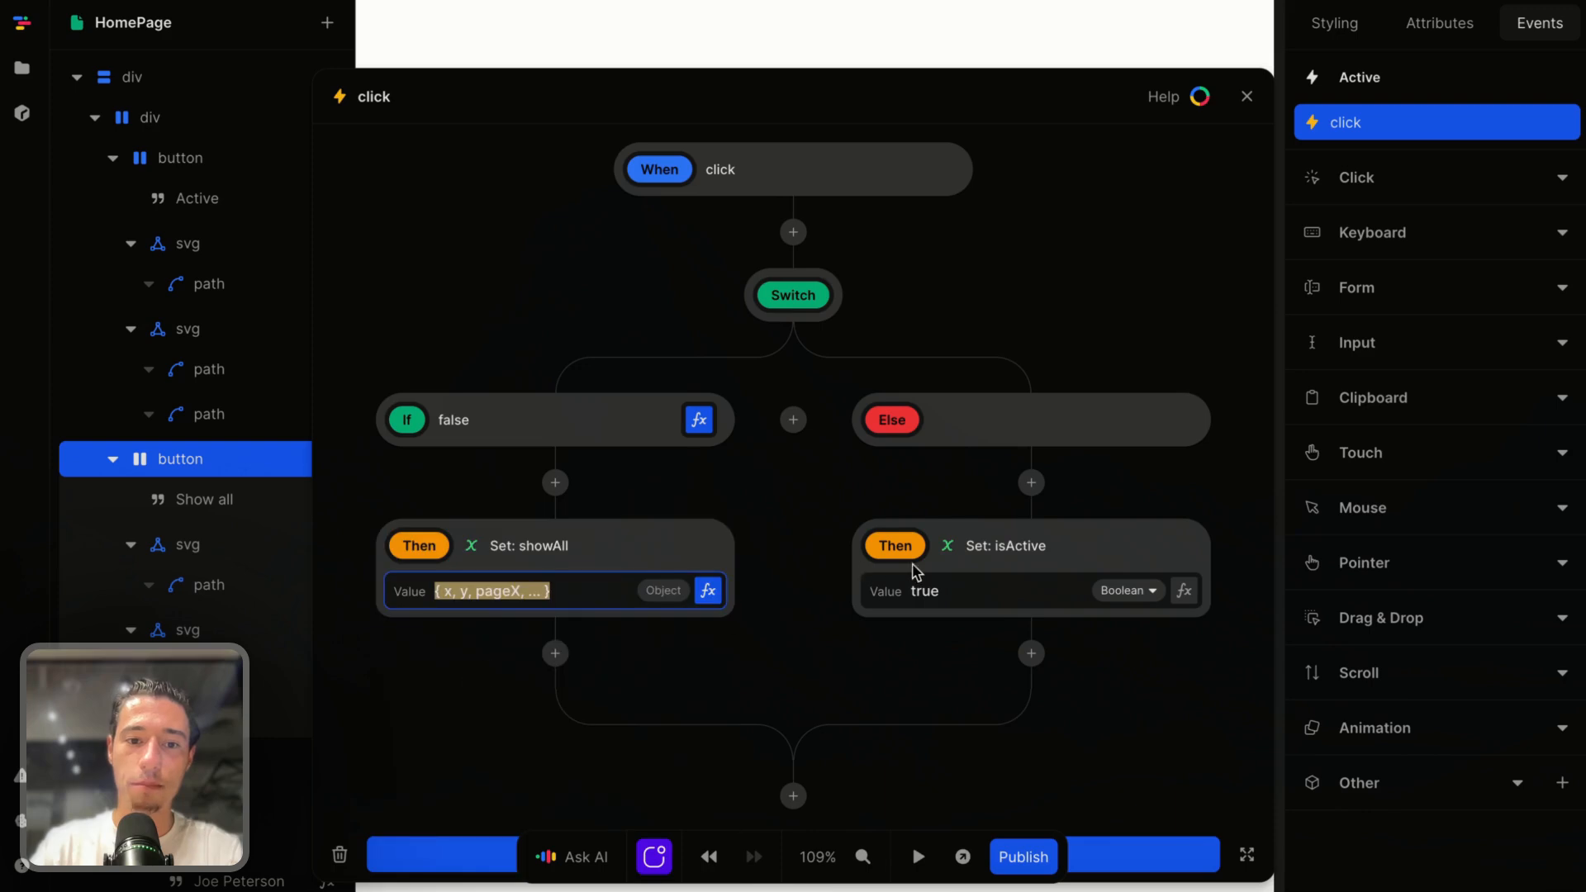
click(894, 545)
click(950, 671)
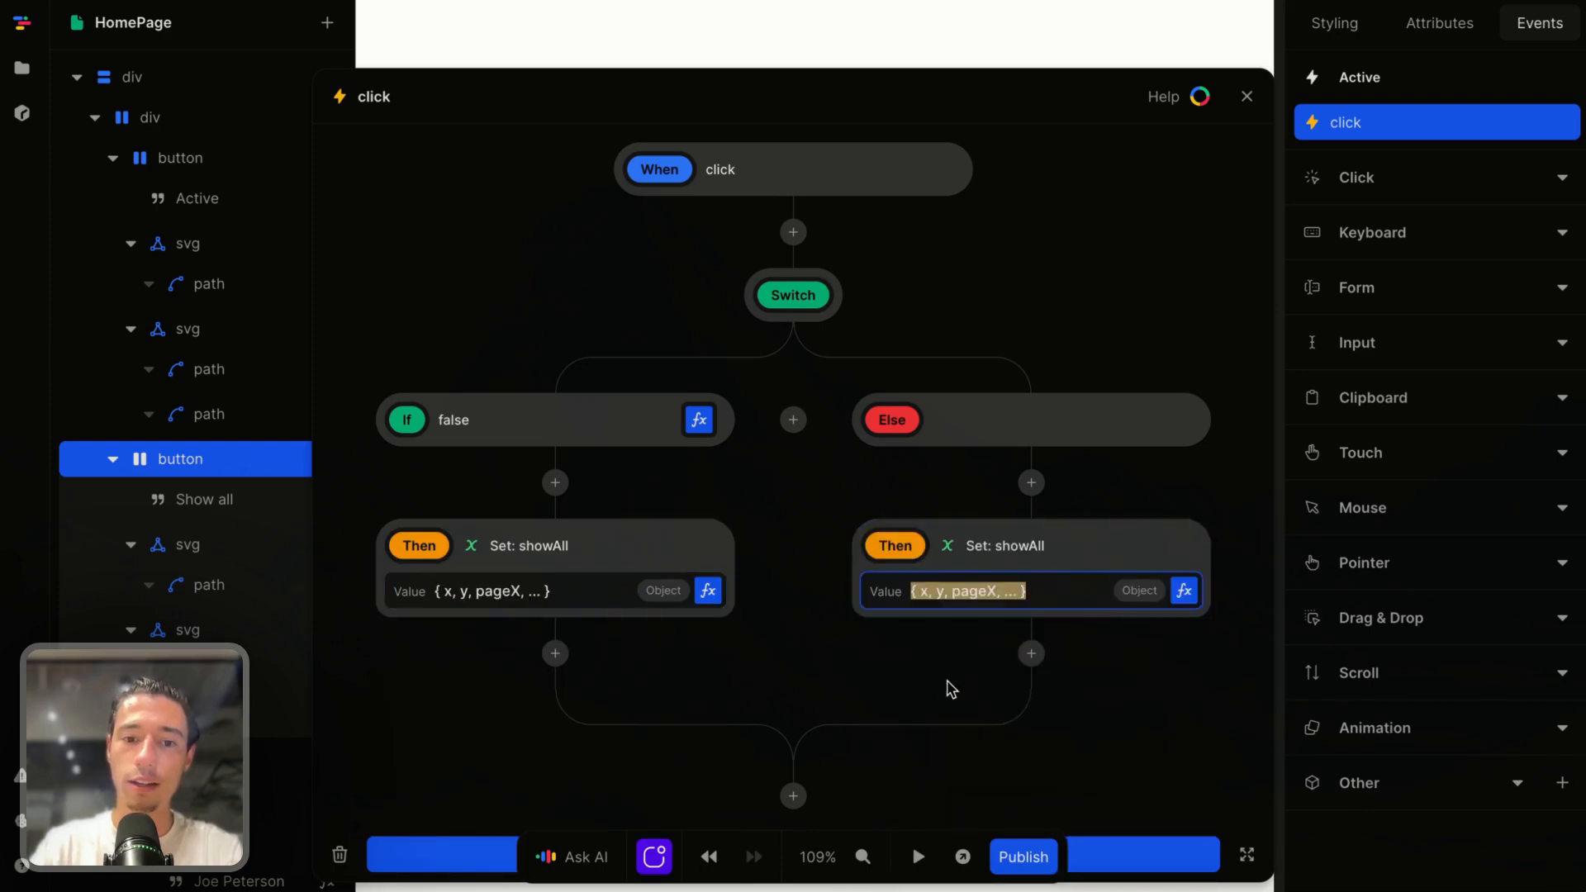
Make the If condition of the Switch in the Show all button's click event use the showAll variable.
click(696, 423)
click(567, 547)
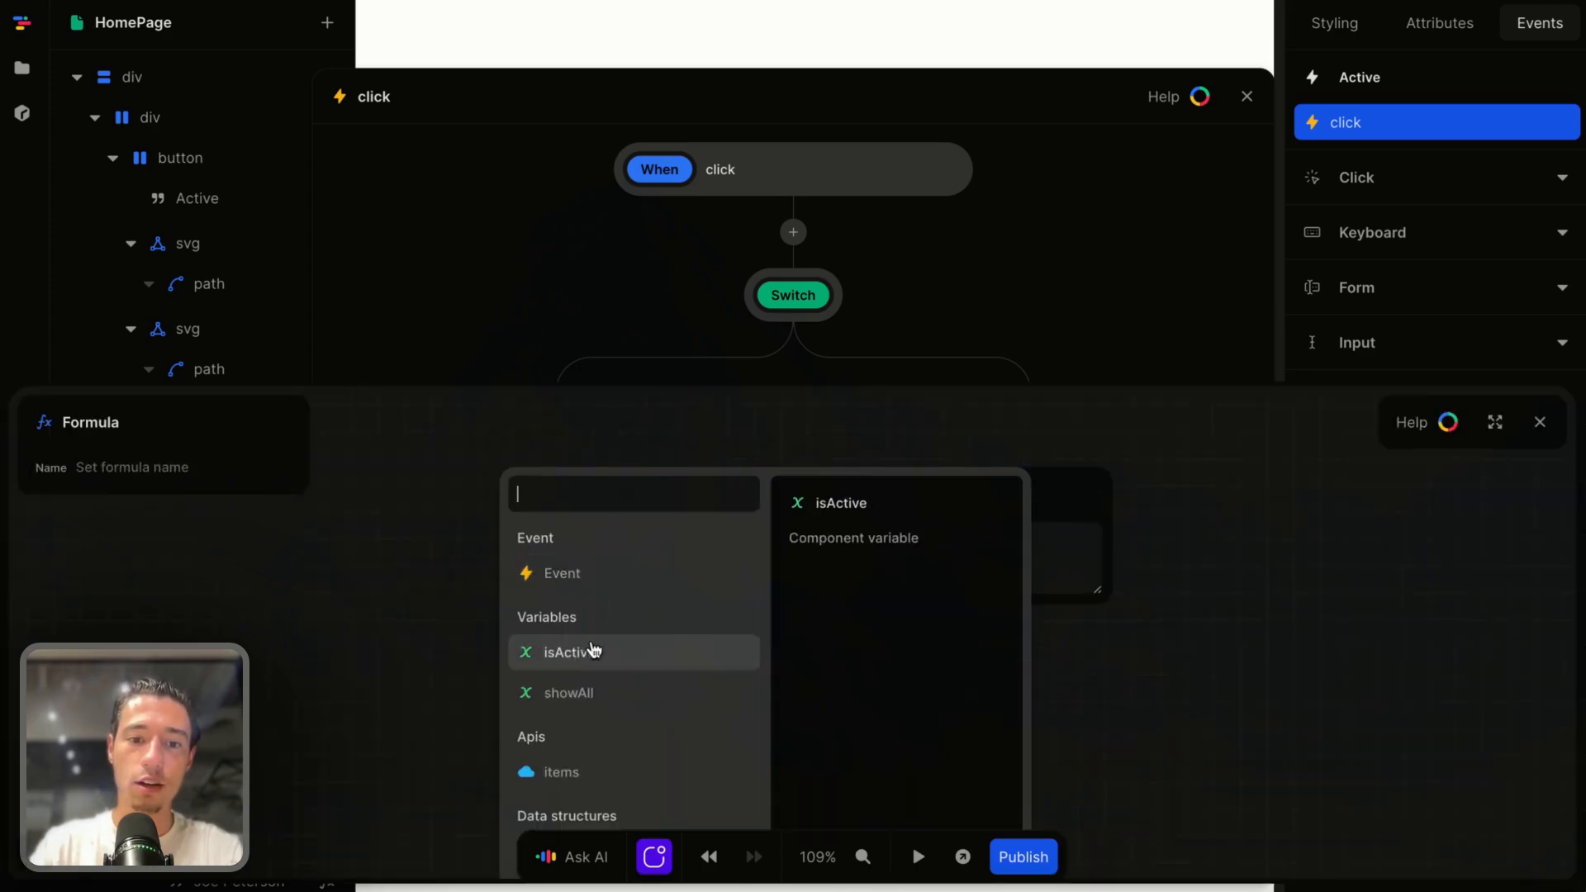
click(593, 694)
click(1540, 422)
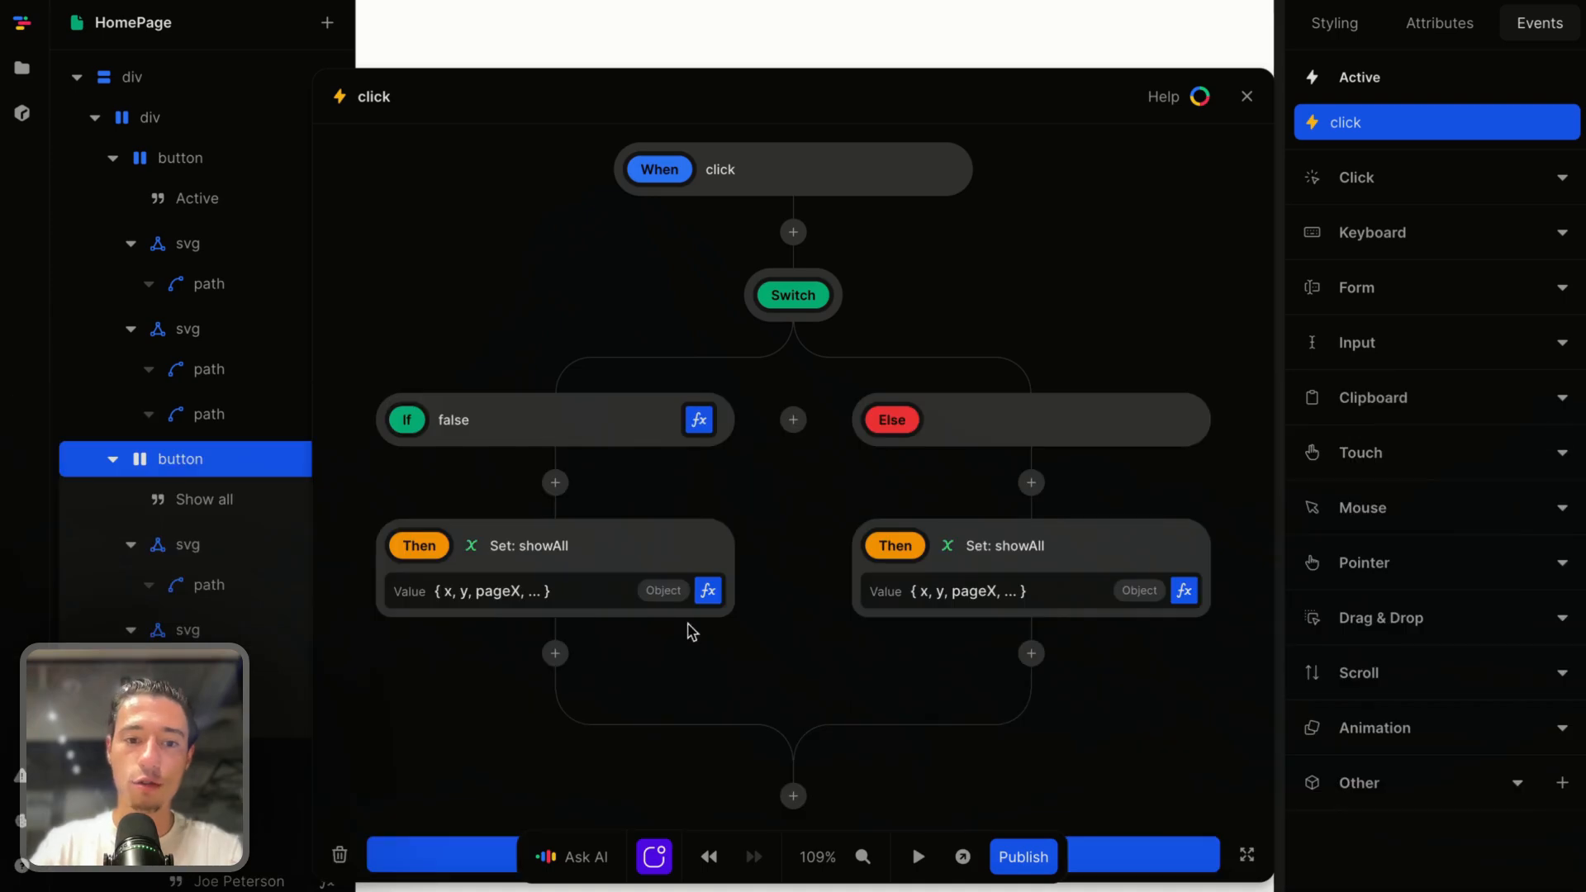
Replace the event data in the If branch's Set showAll action with the value false.
click(708, 589)
click(522, 496)
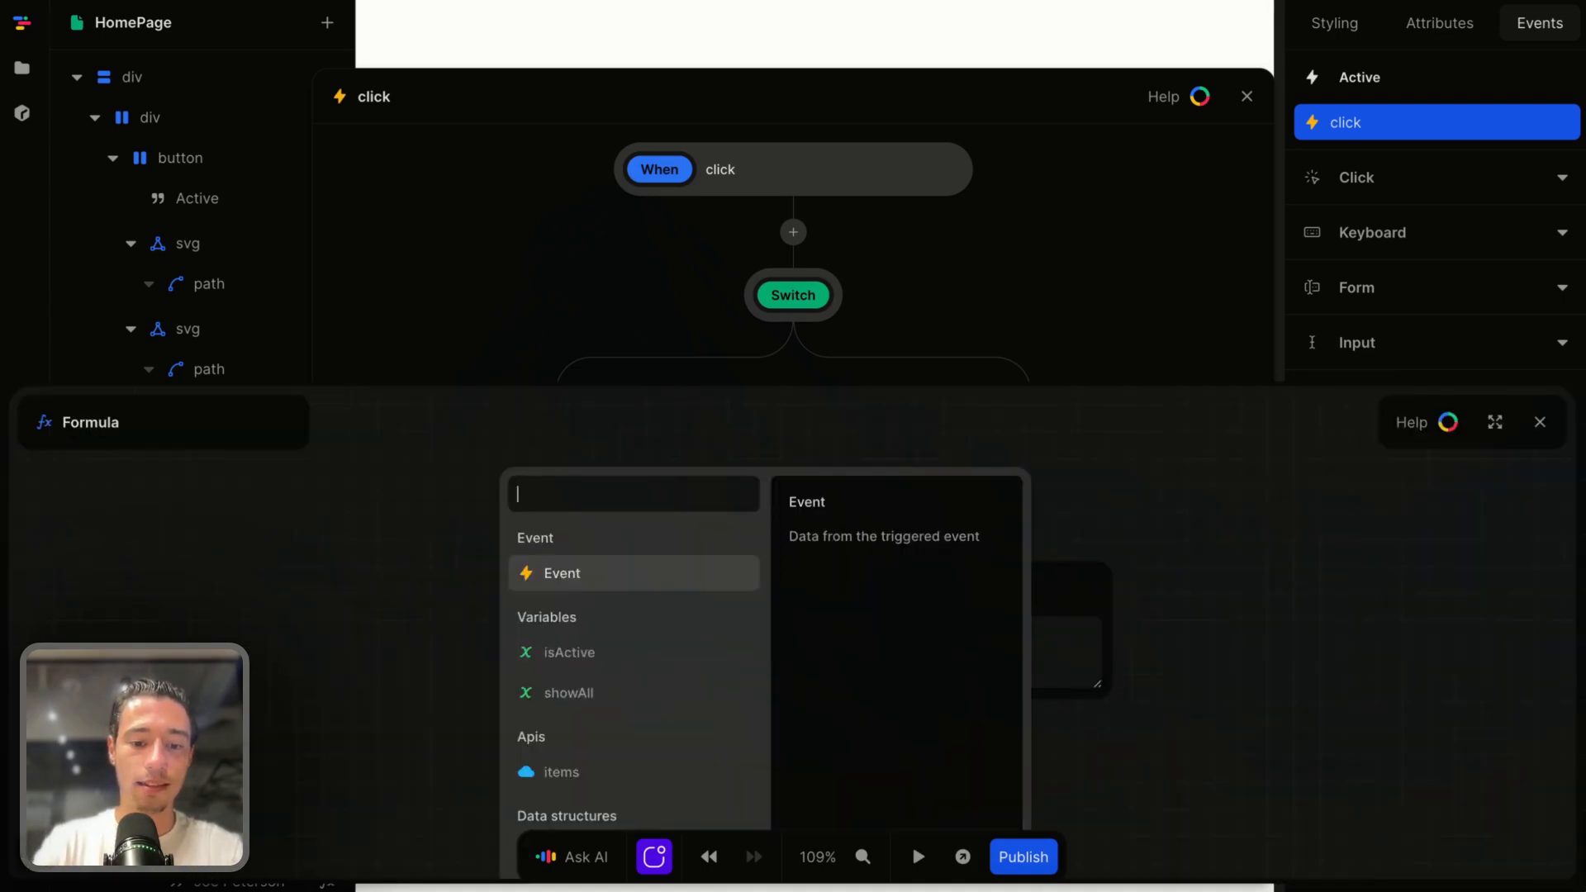
text(fal)
click(545, 545)
click(1542, 426)
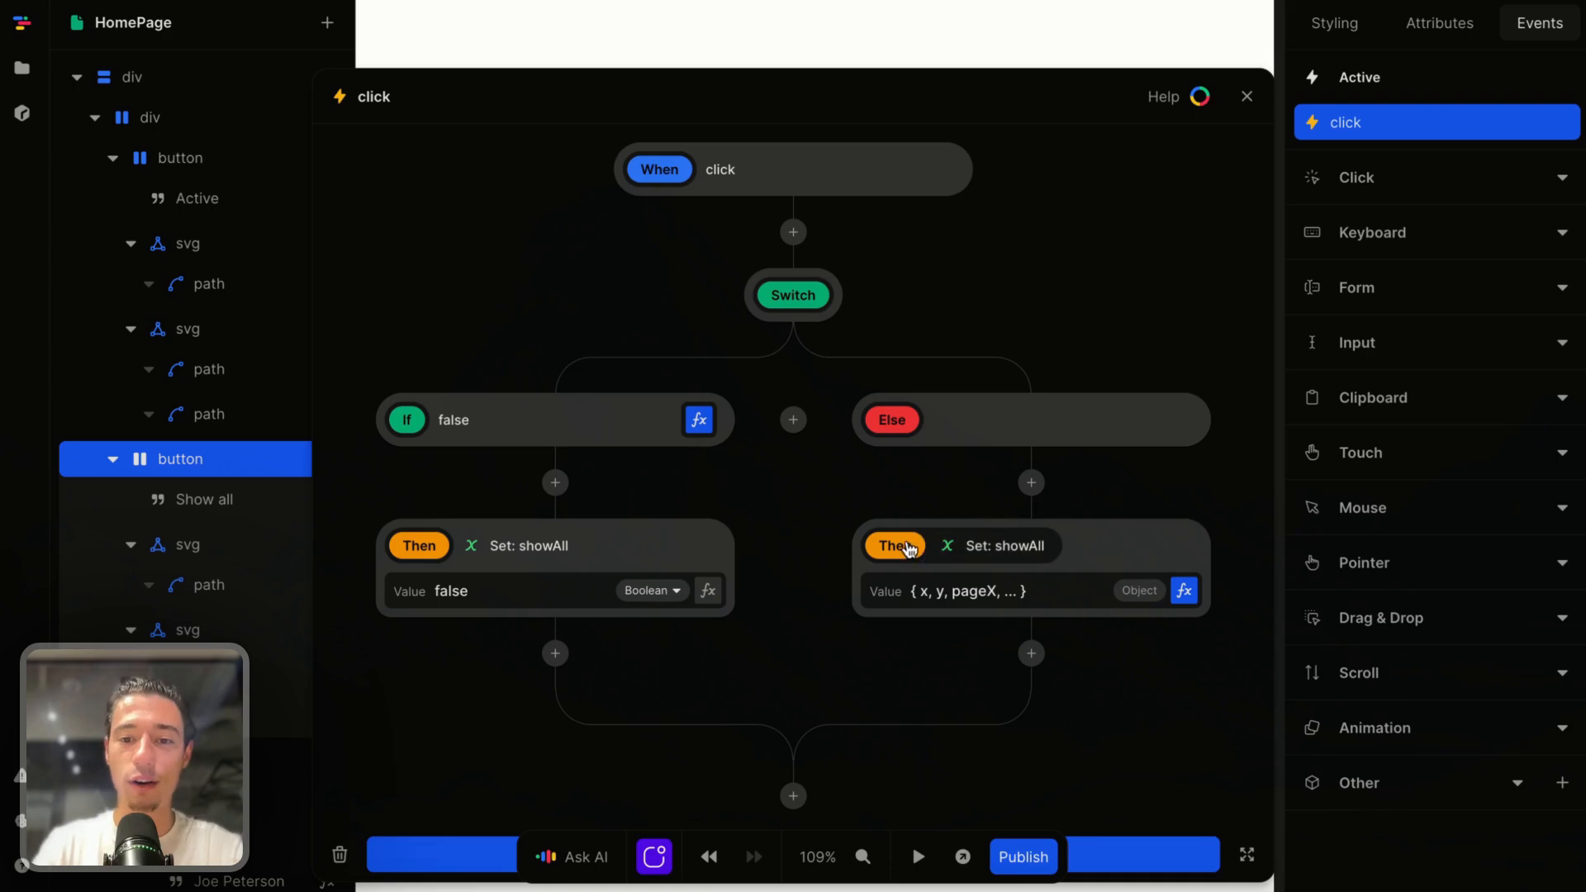
Set the Else branch's Set showAll action to the value true and finish editing the click event.
click(1184, 593)
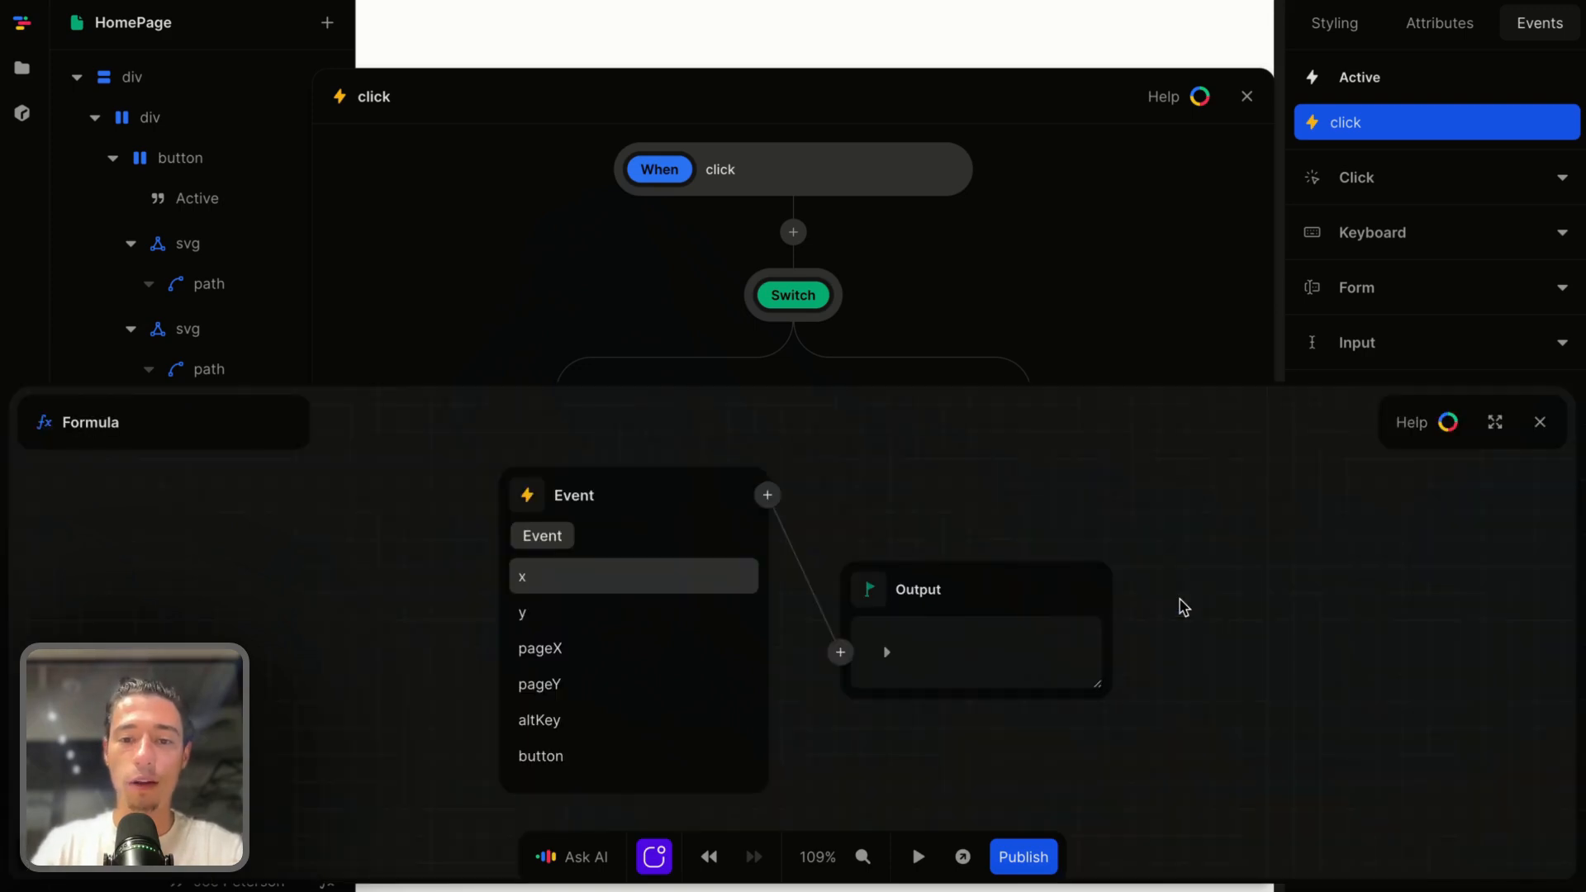
click(538, 497)
text(tre)
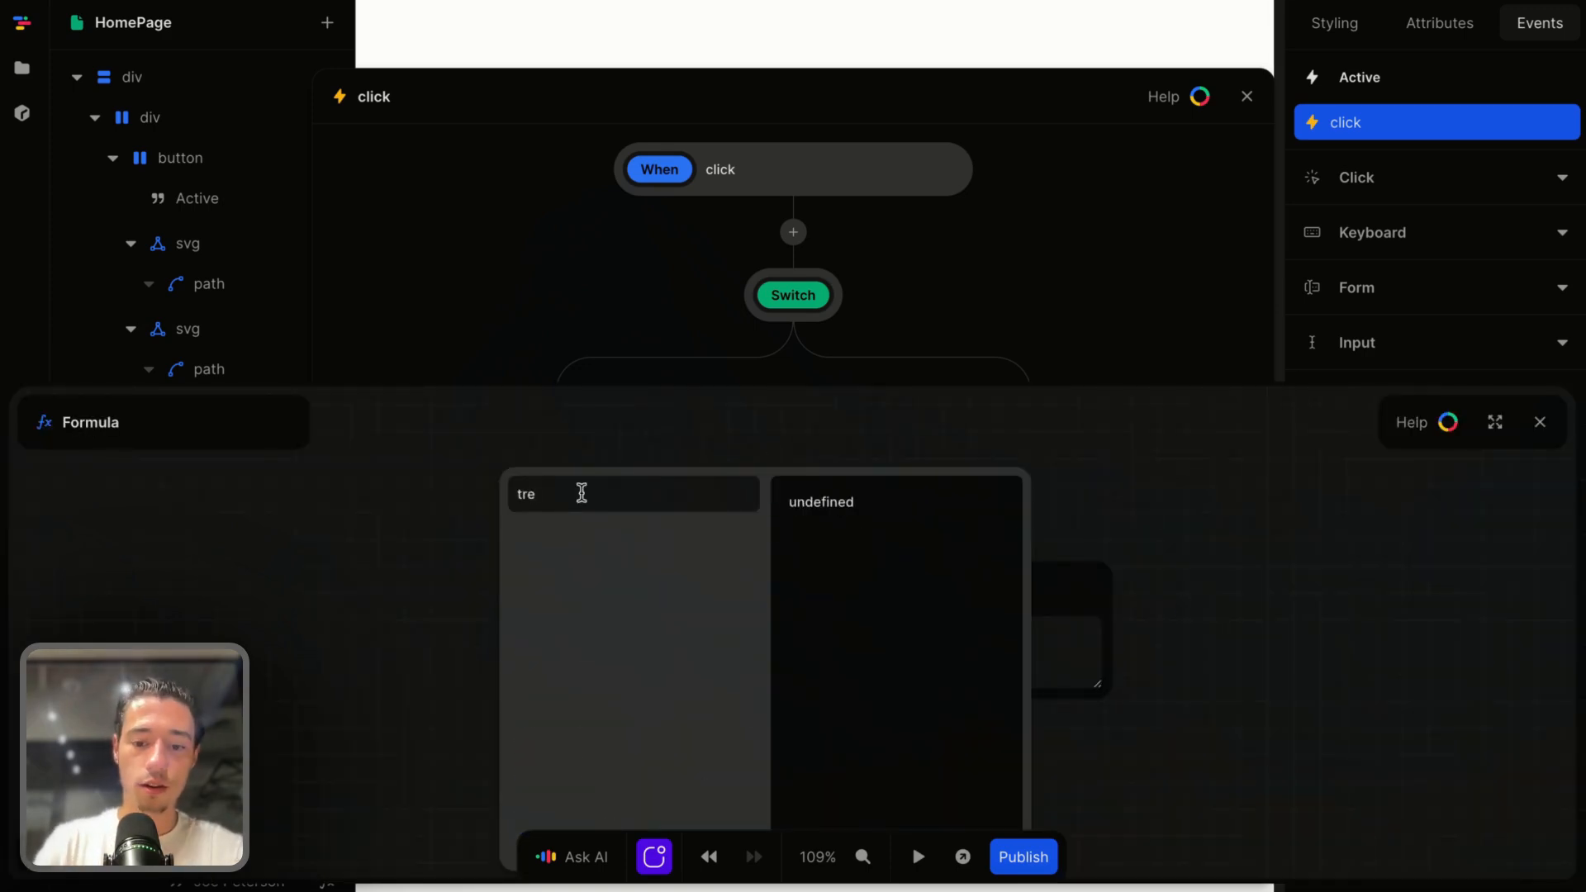
key(BackSpace)
text(ue)
click(542, 548)
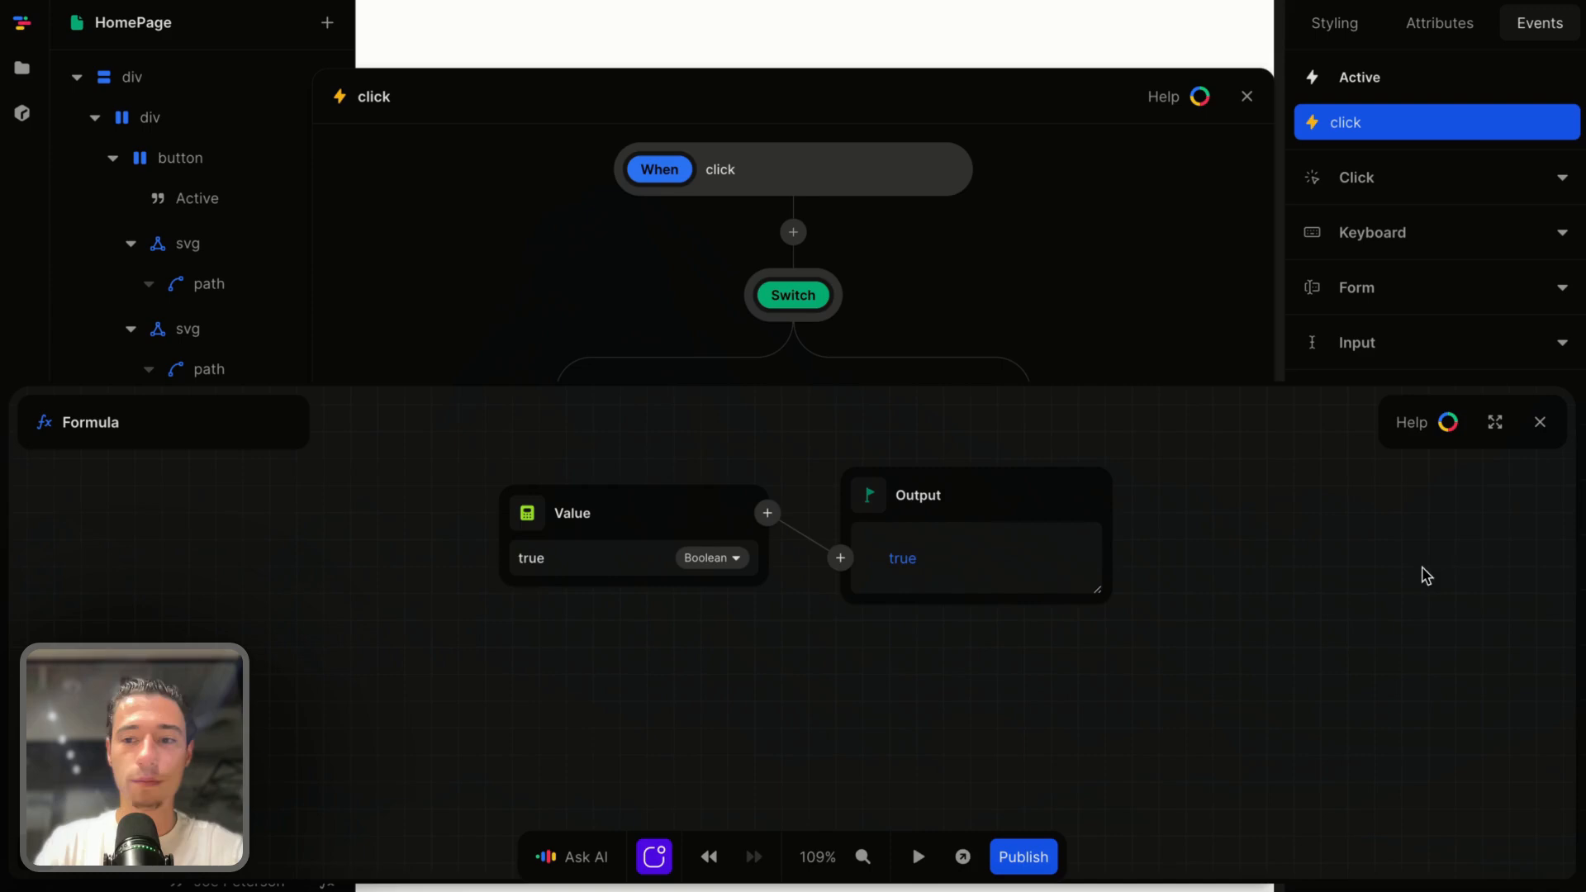
click(1540, 423)
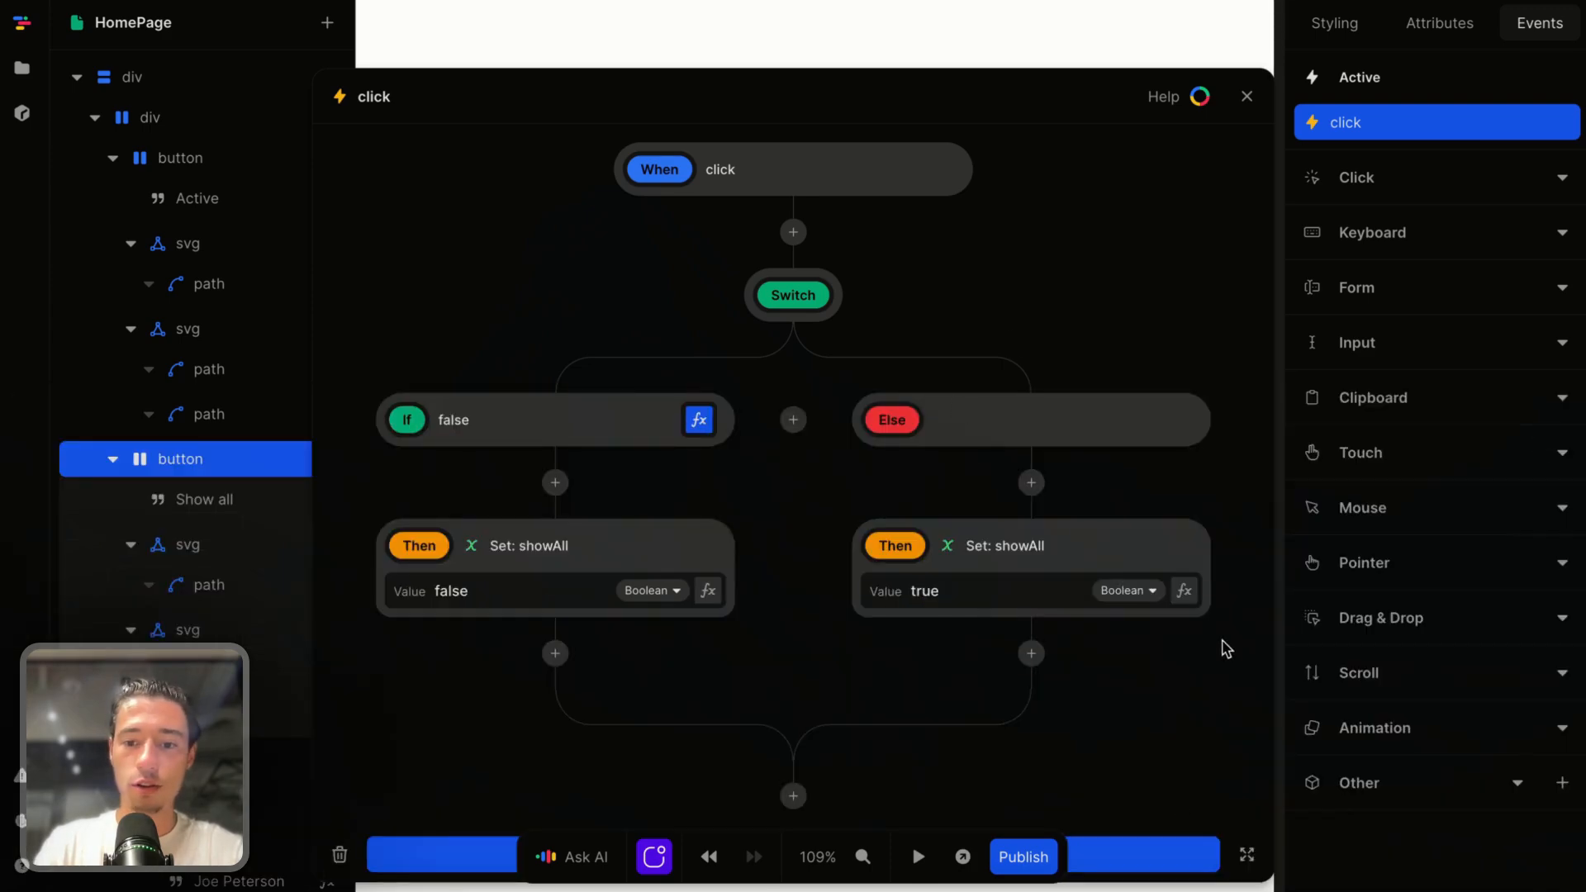
click(1110, 863)
click(1061, 200)
Preview the page, try the Show all button twice, and return to editing.
click(917, 857)
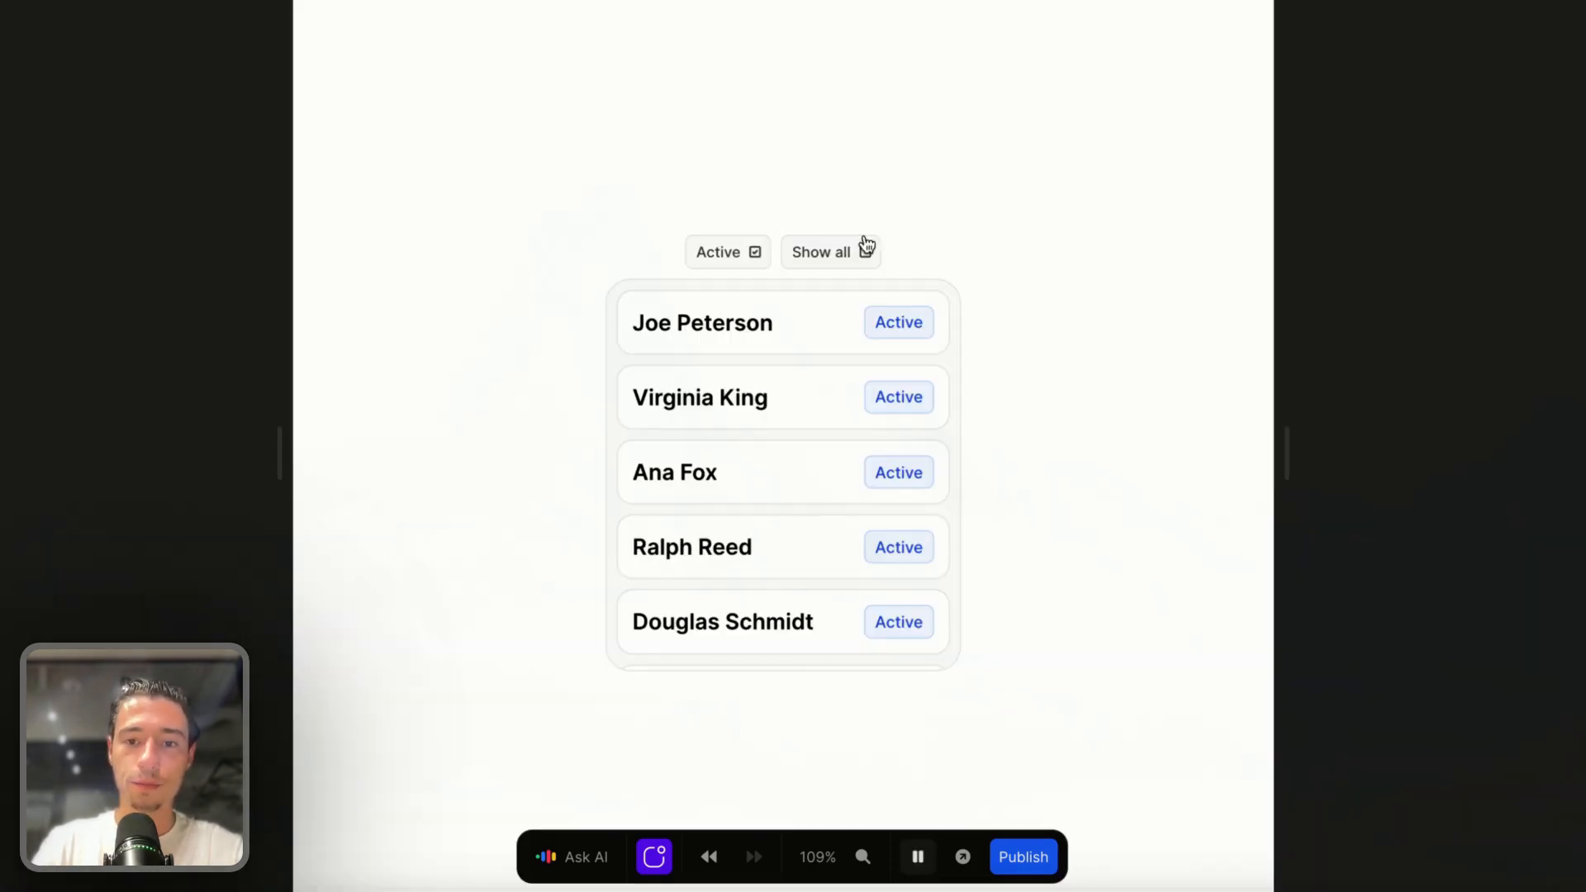
click(842, 259)
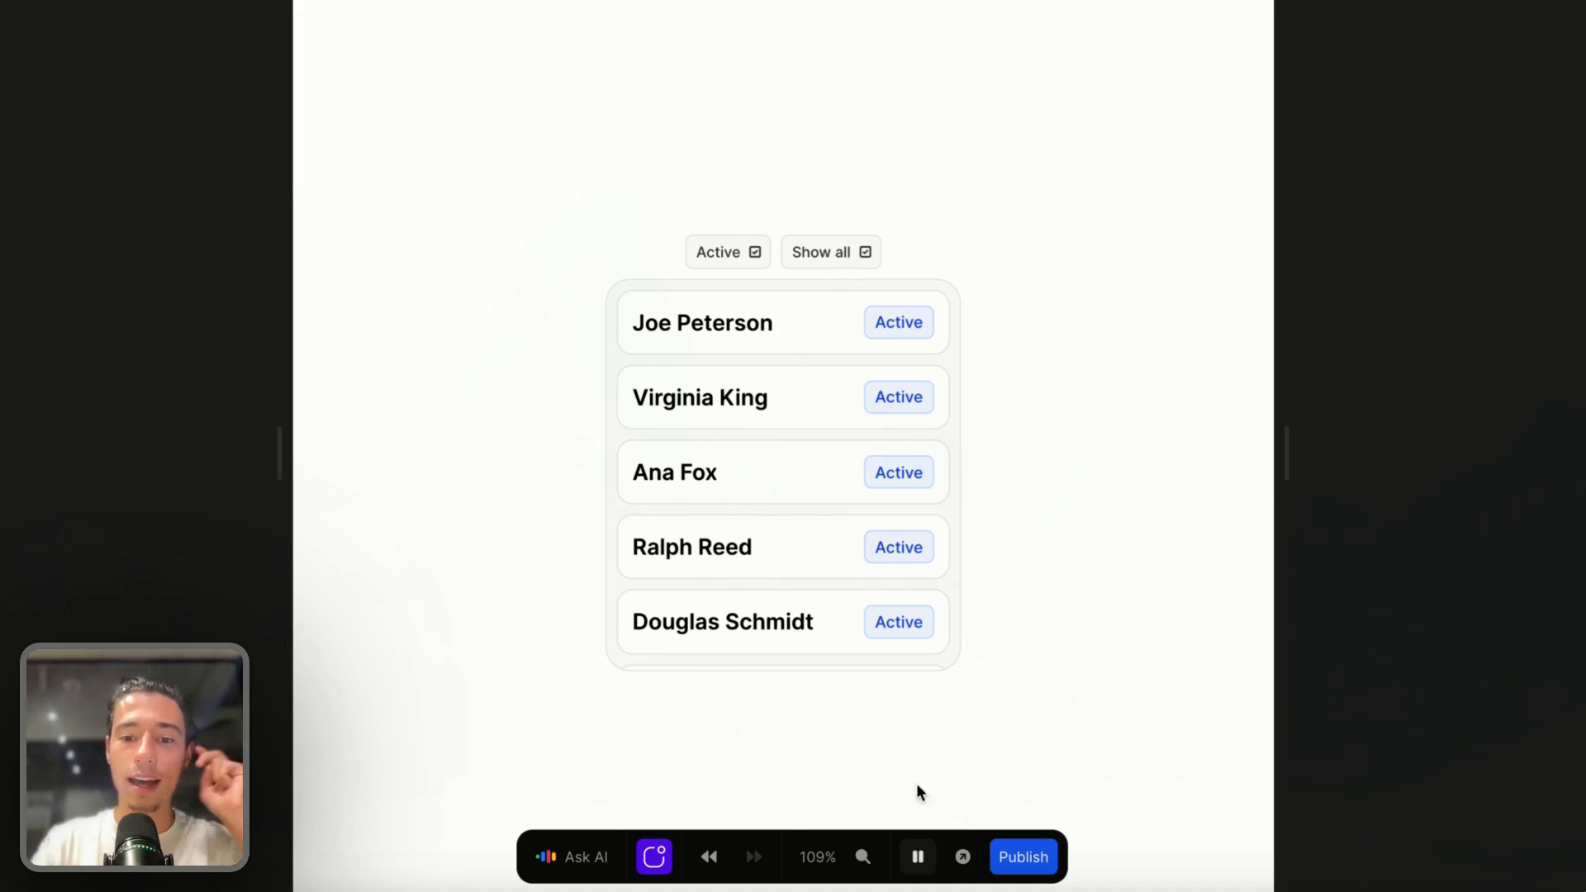
click(856, 257)
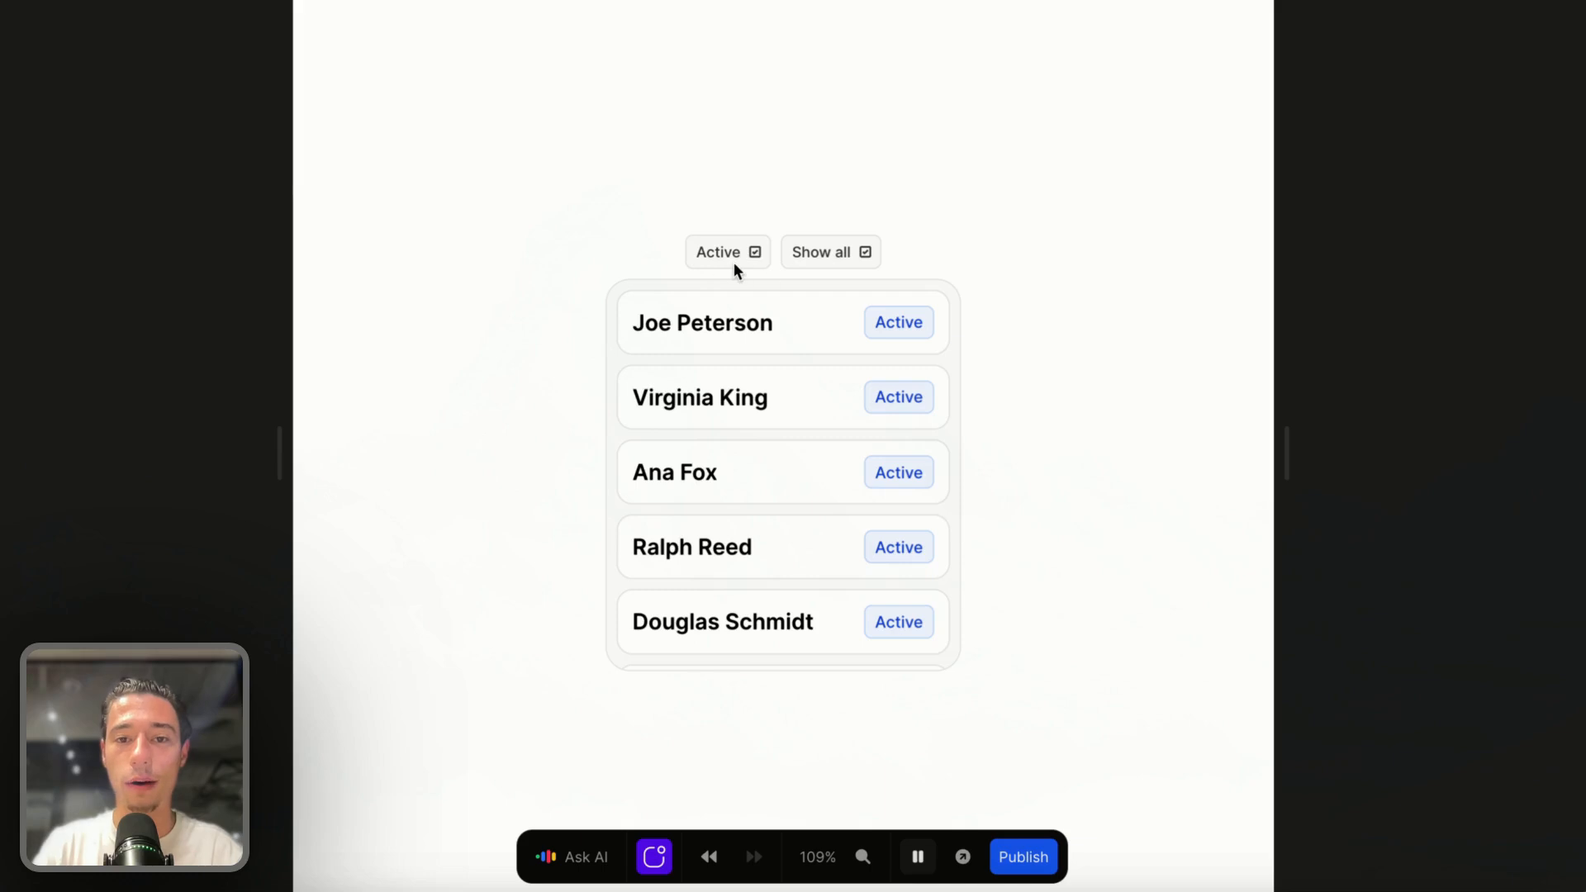
click(918, 859)
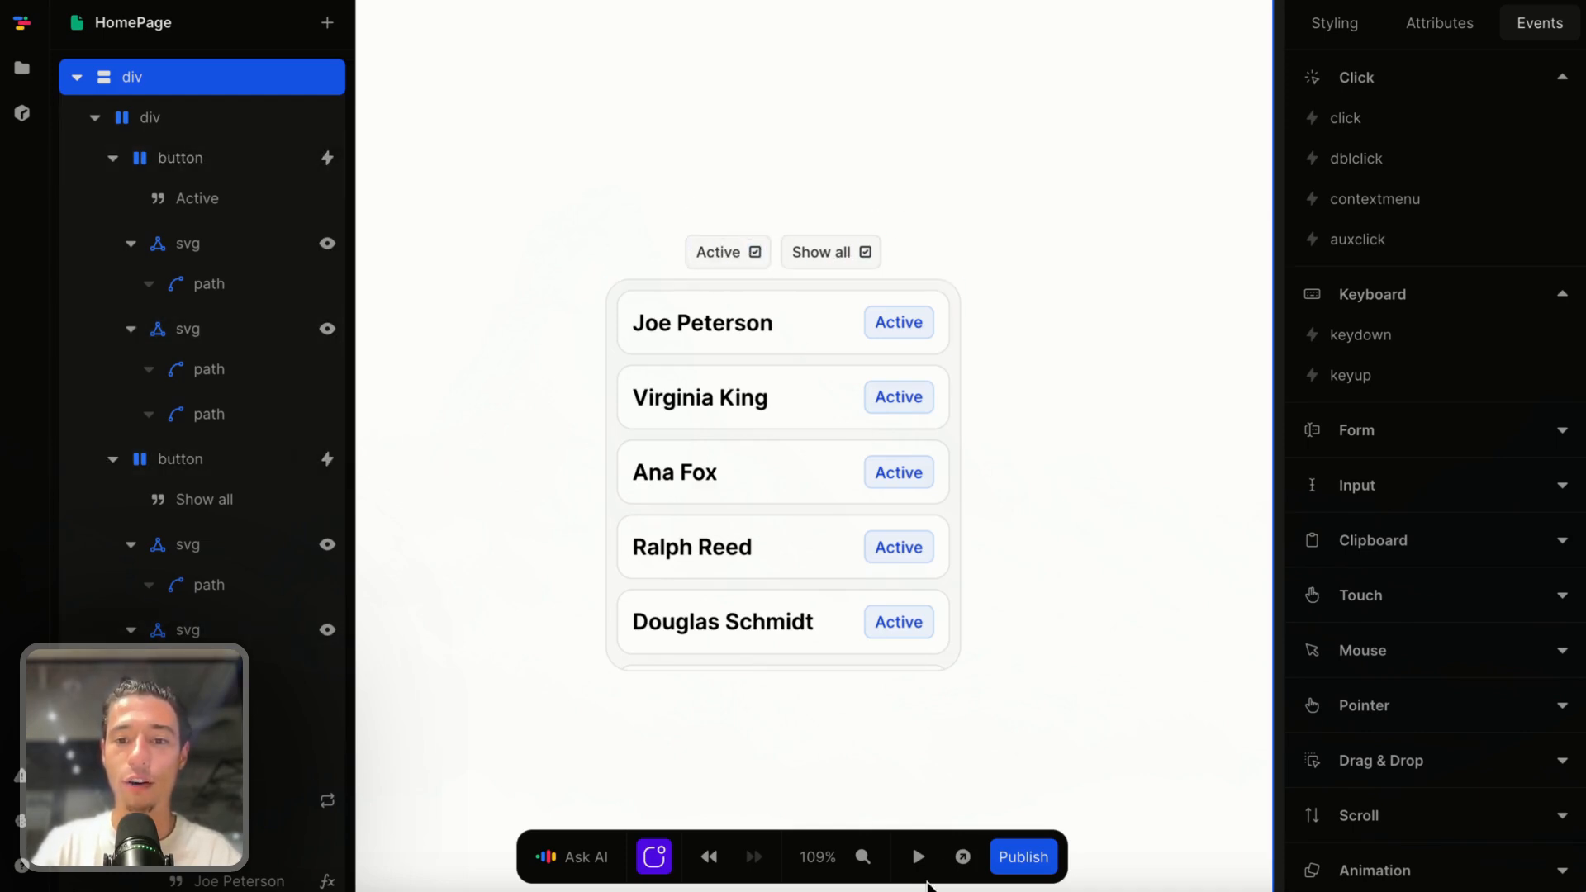
Reopen the Show all button's click event and add a Set showAll action after the Switch.
click(857, 265)
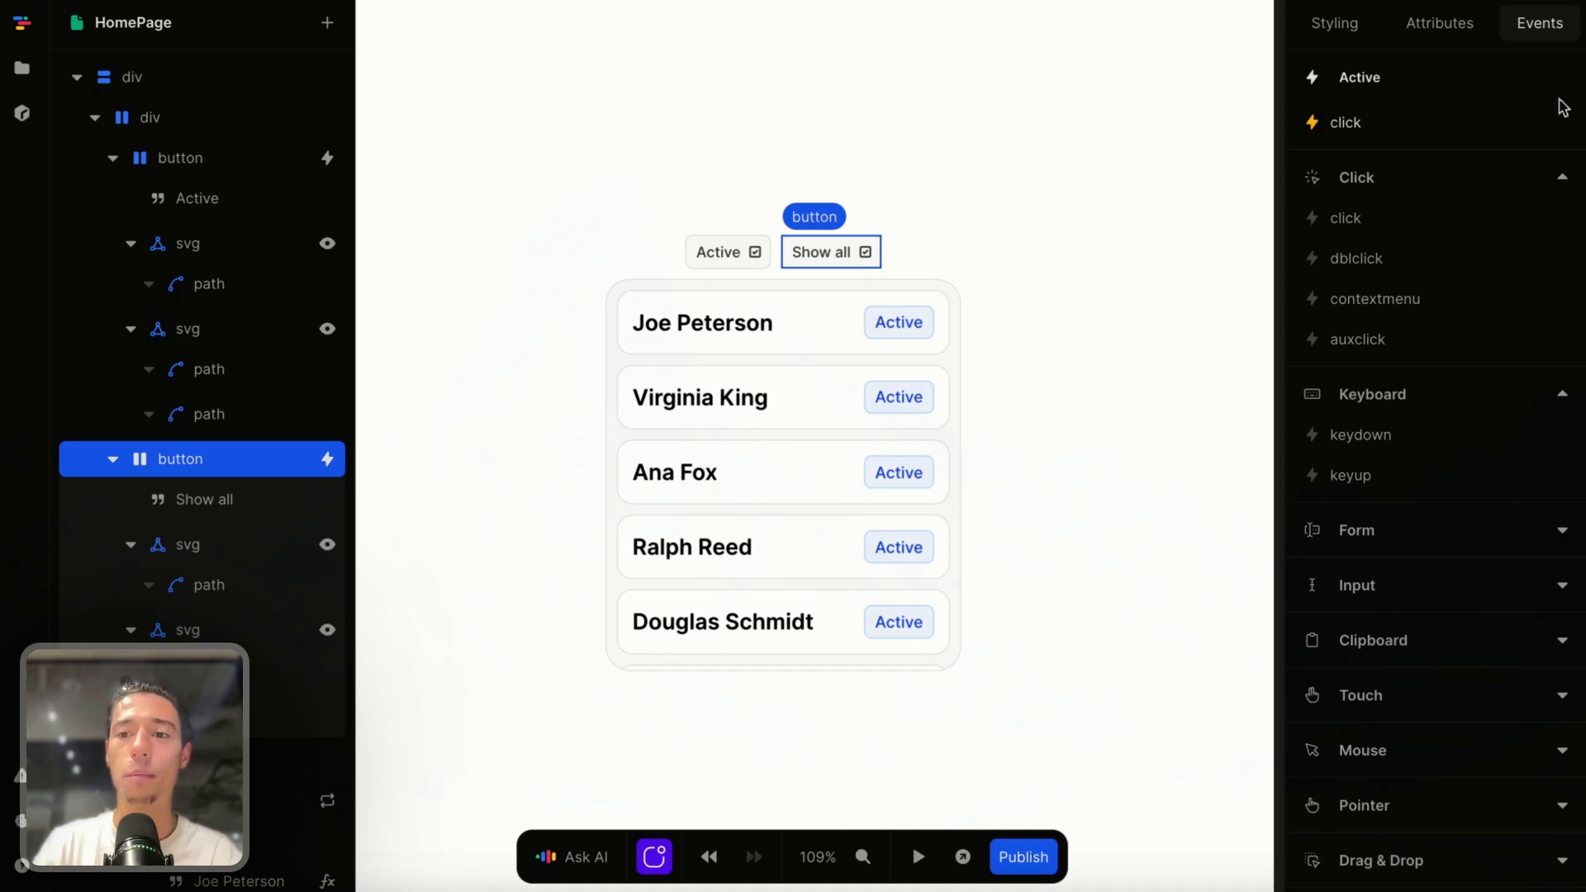
click(1408, 126)
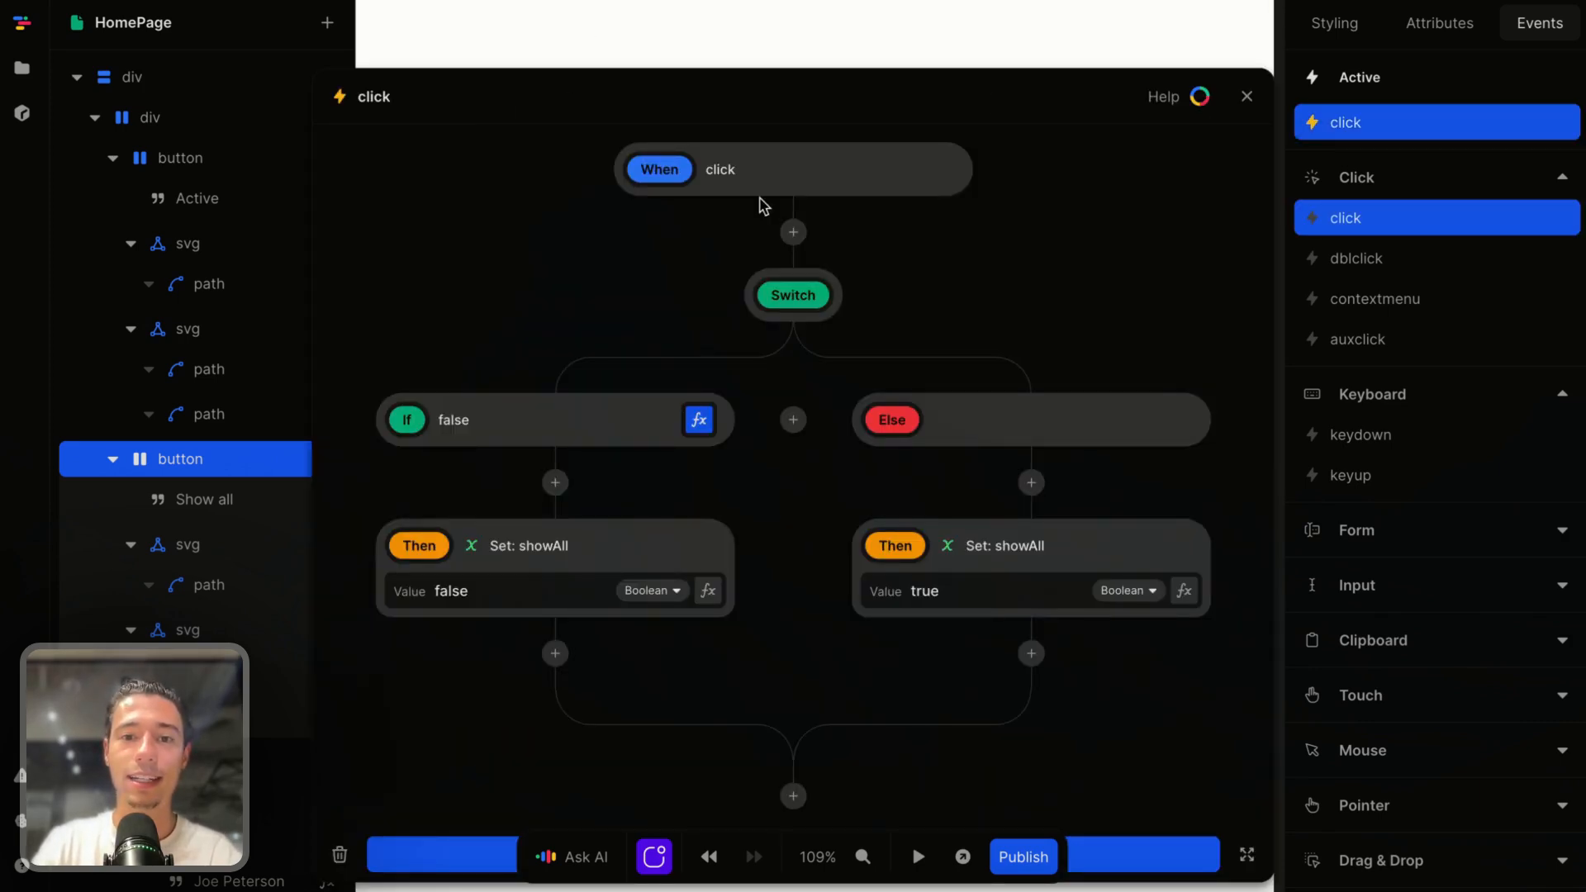
click(792, 797)
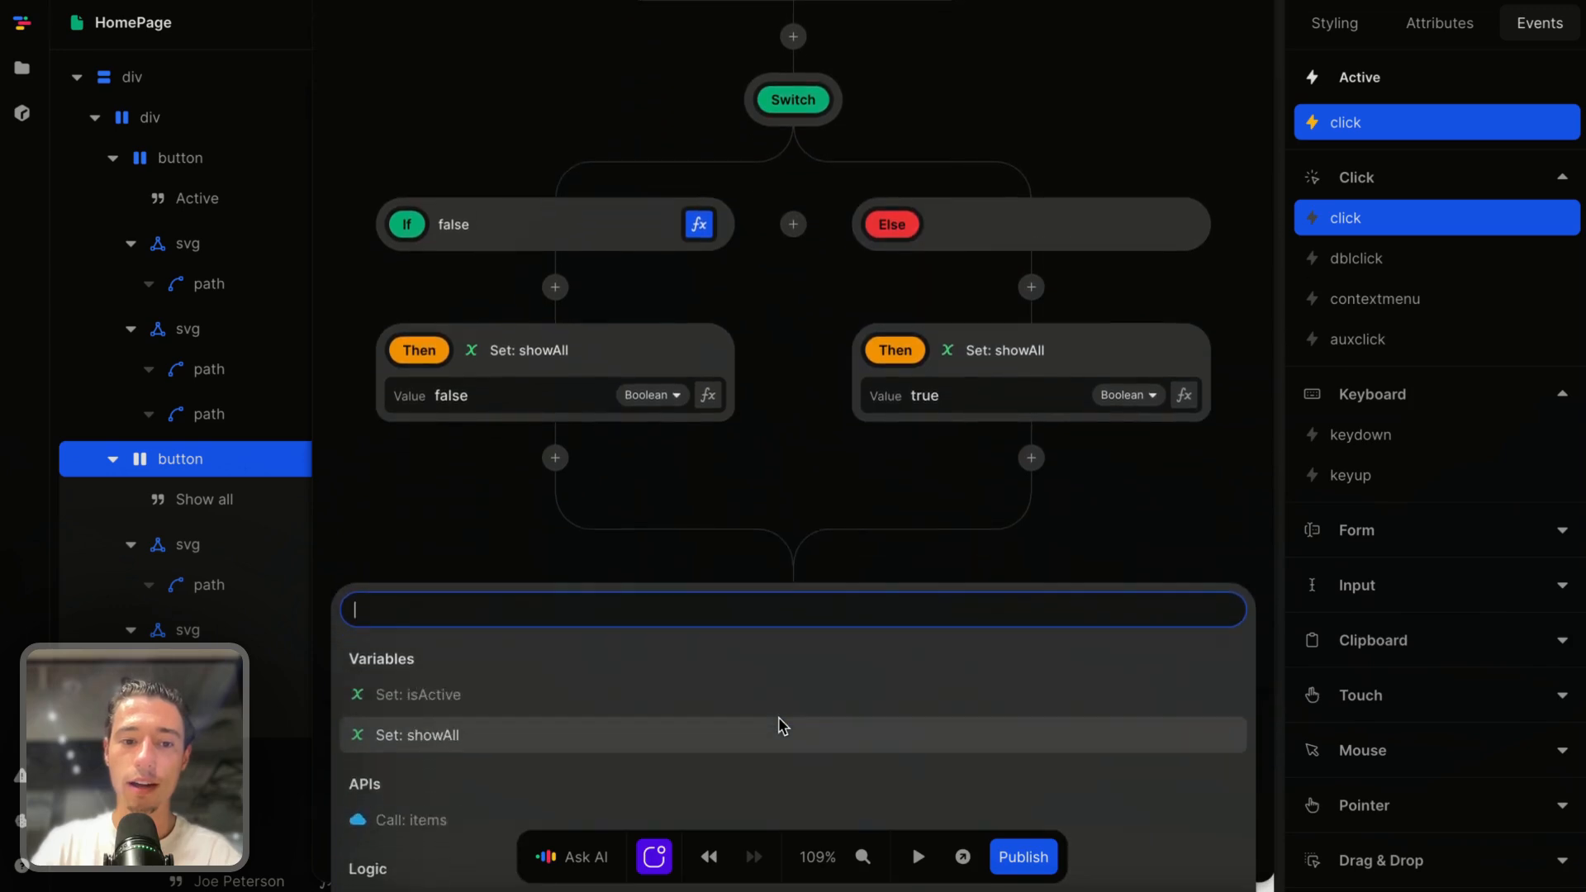
scroll(648, 647, down, 2)
scroll(702, 641, up, 2)
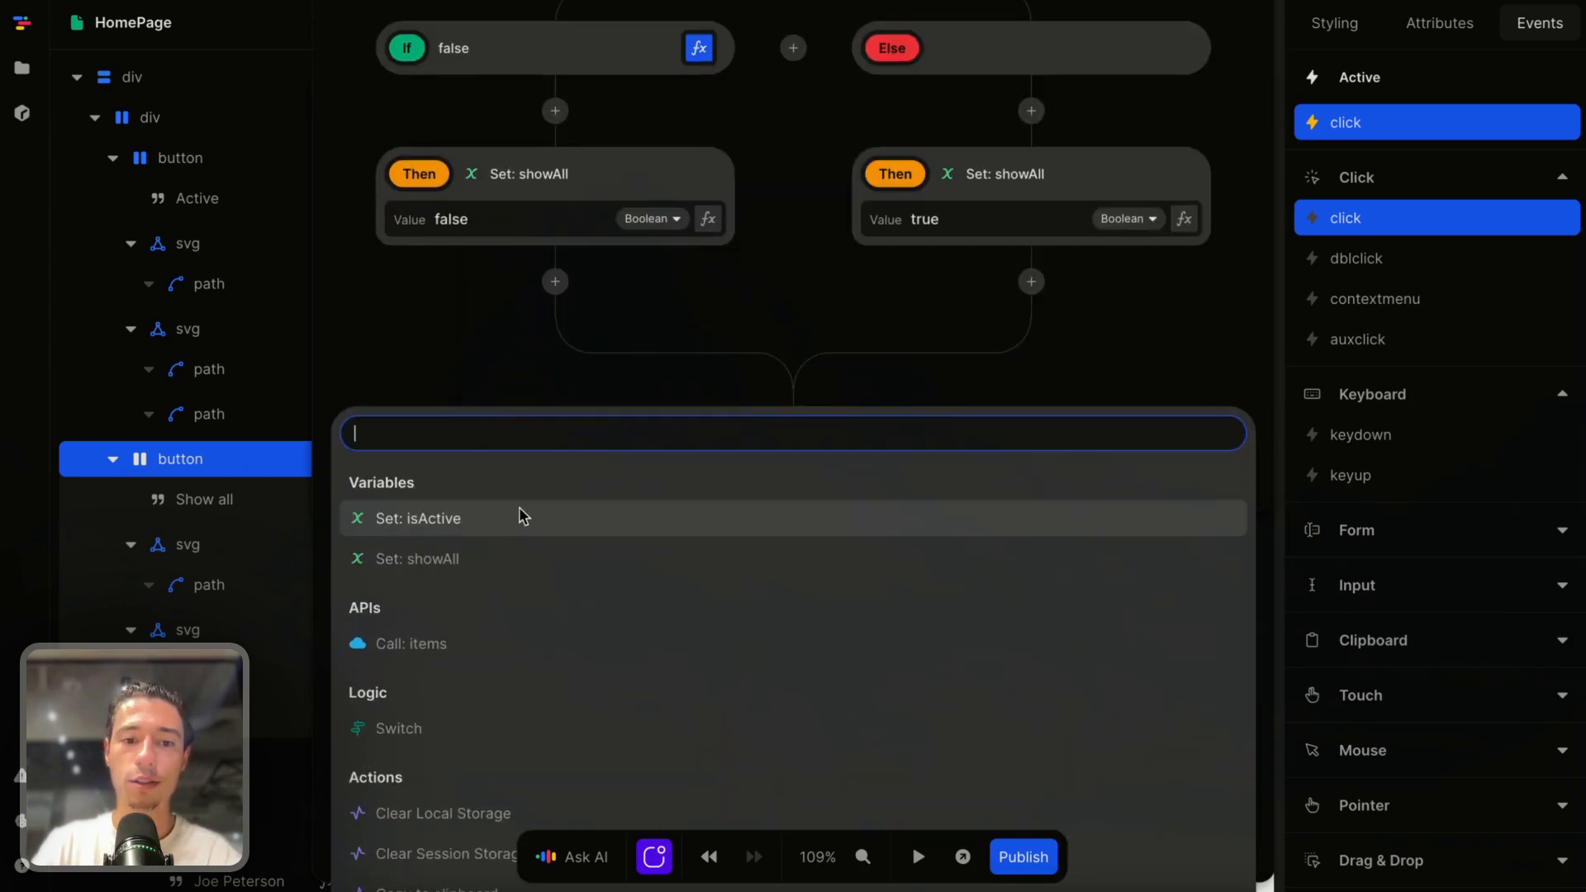
click(917, 346)
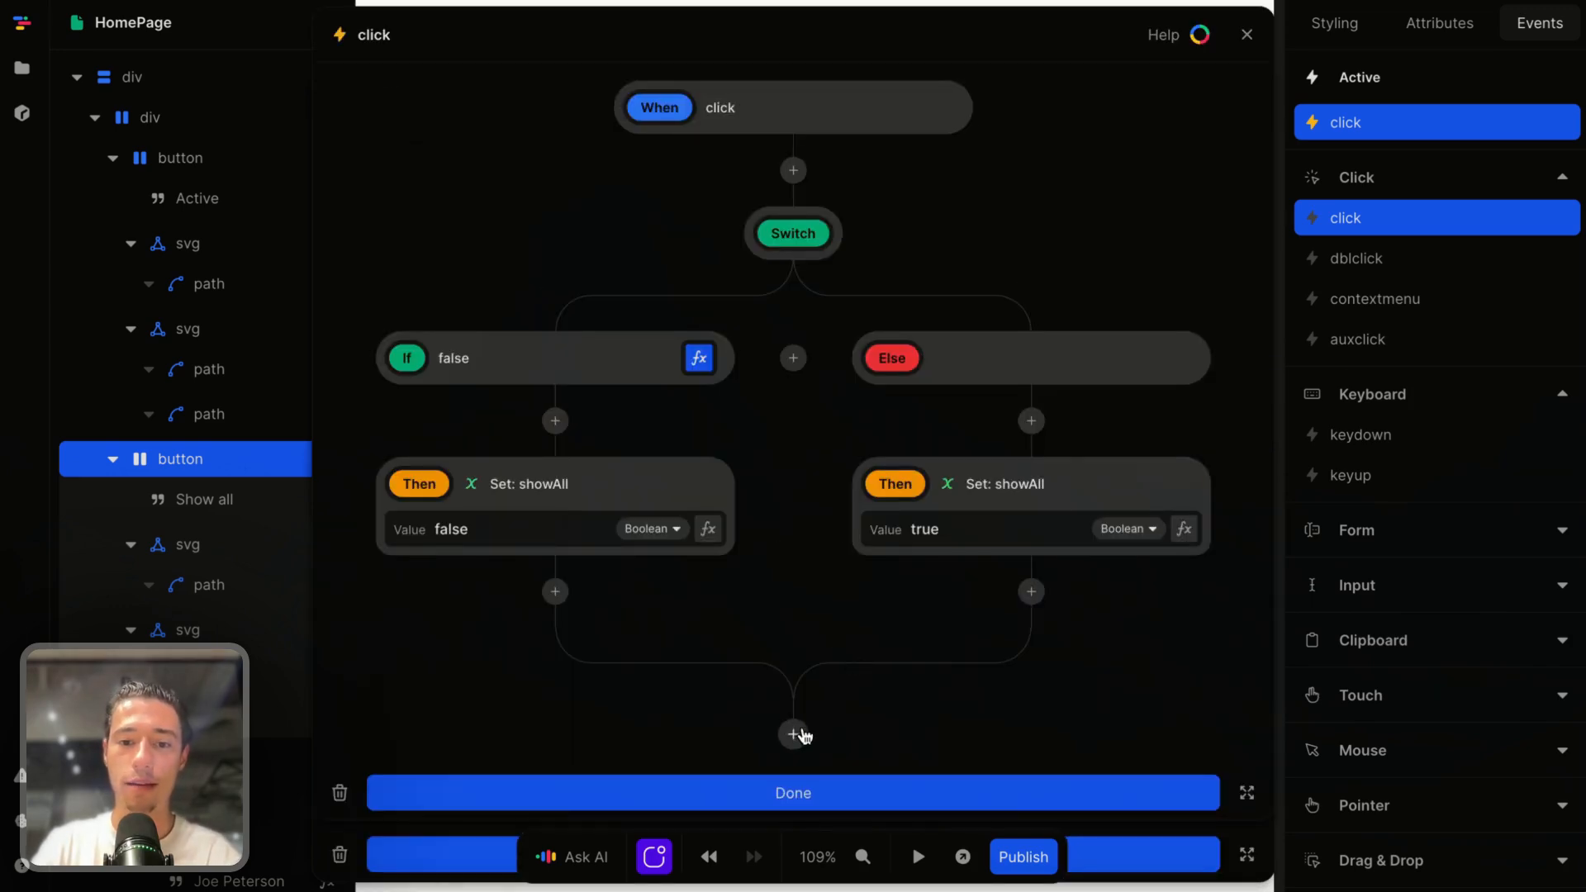
click(799, 734)
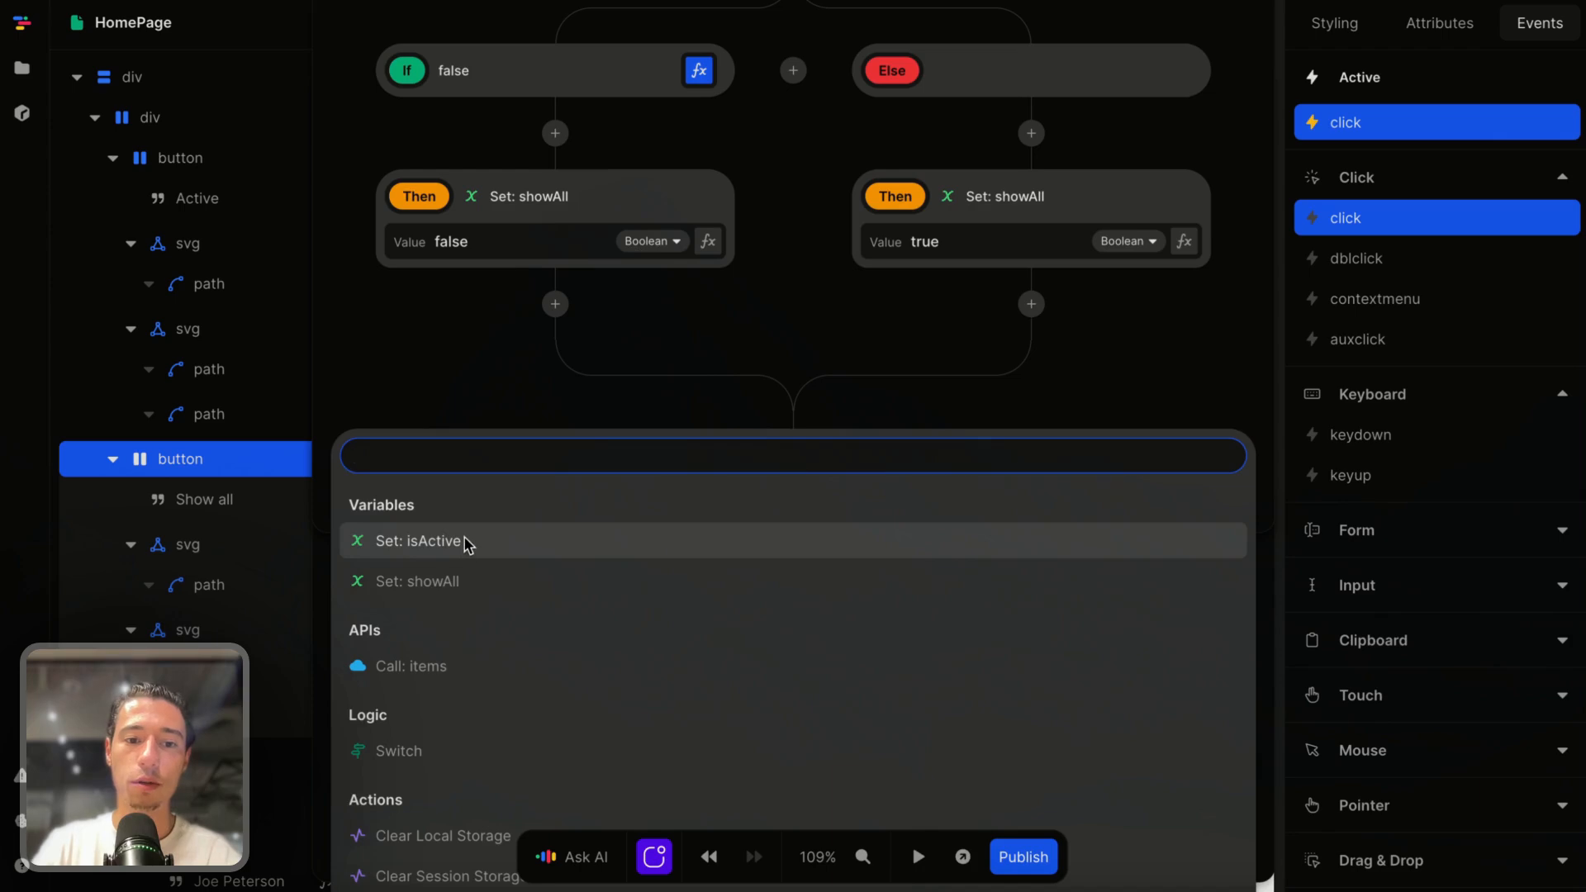
click(468, 585)
Try an If formula with isActive as its condition for the value of the added Set showAll action.
click(946, 674)
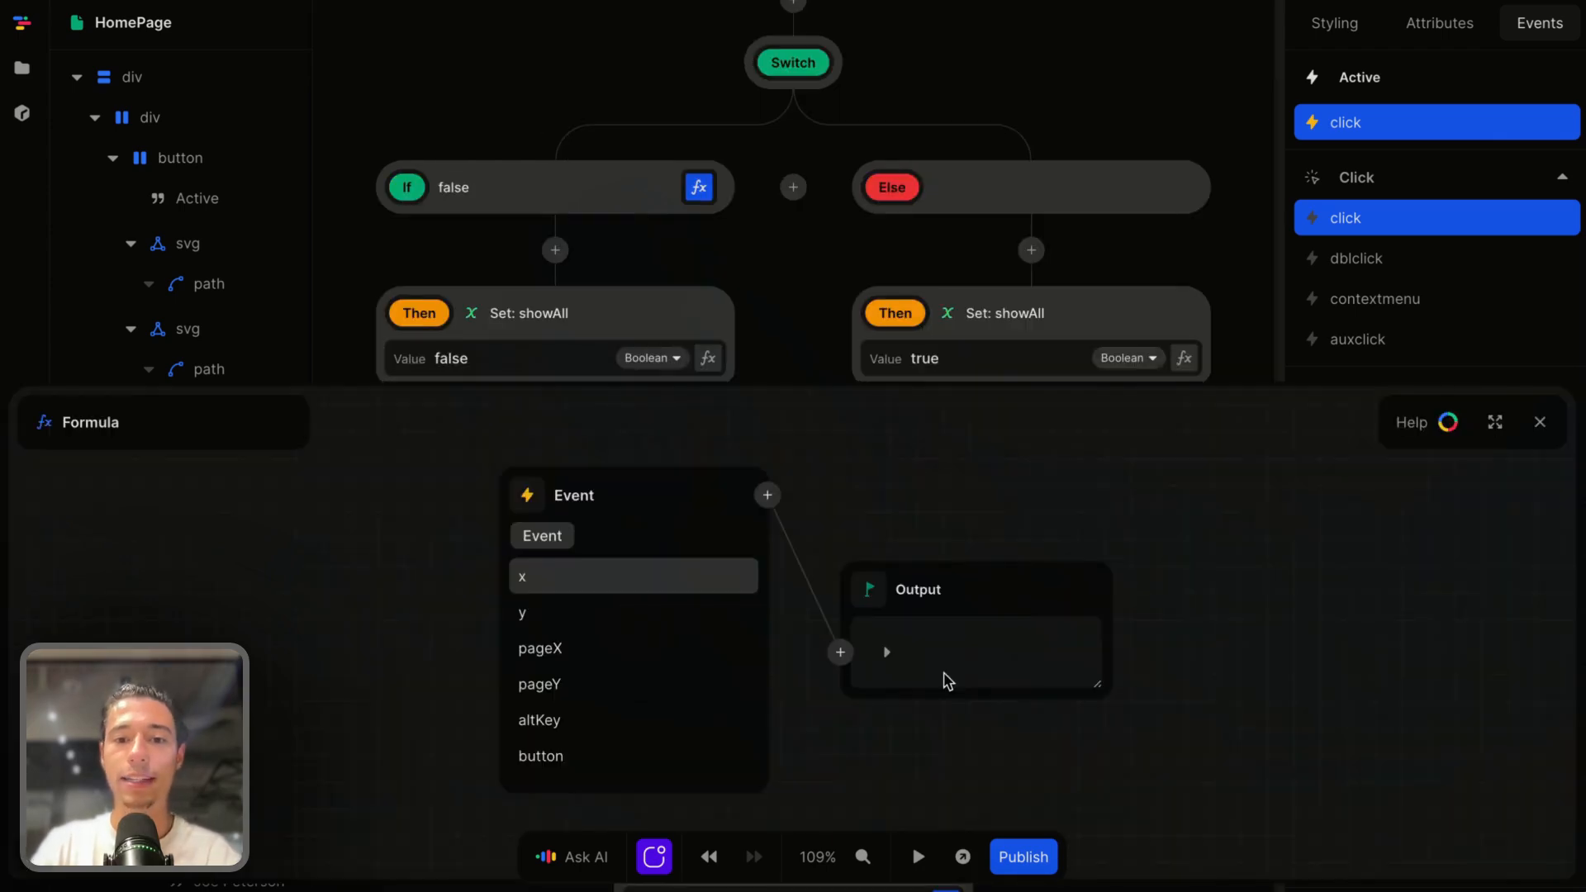
click(524, 498)
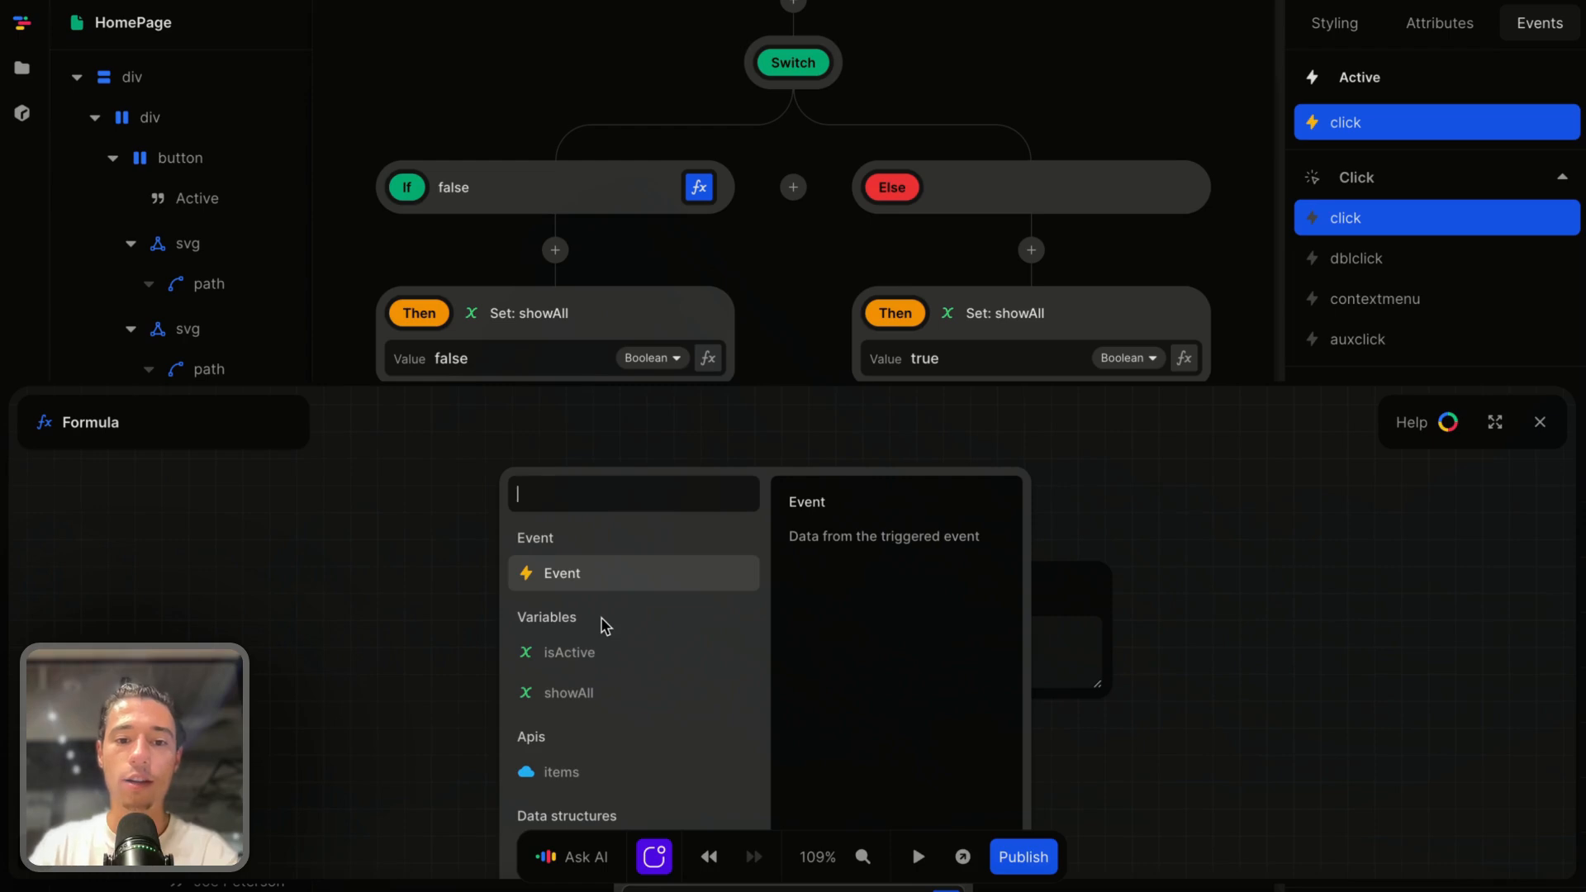
text(if)
click(546, 538)
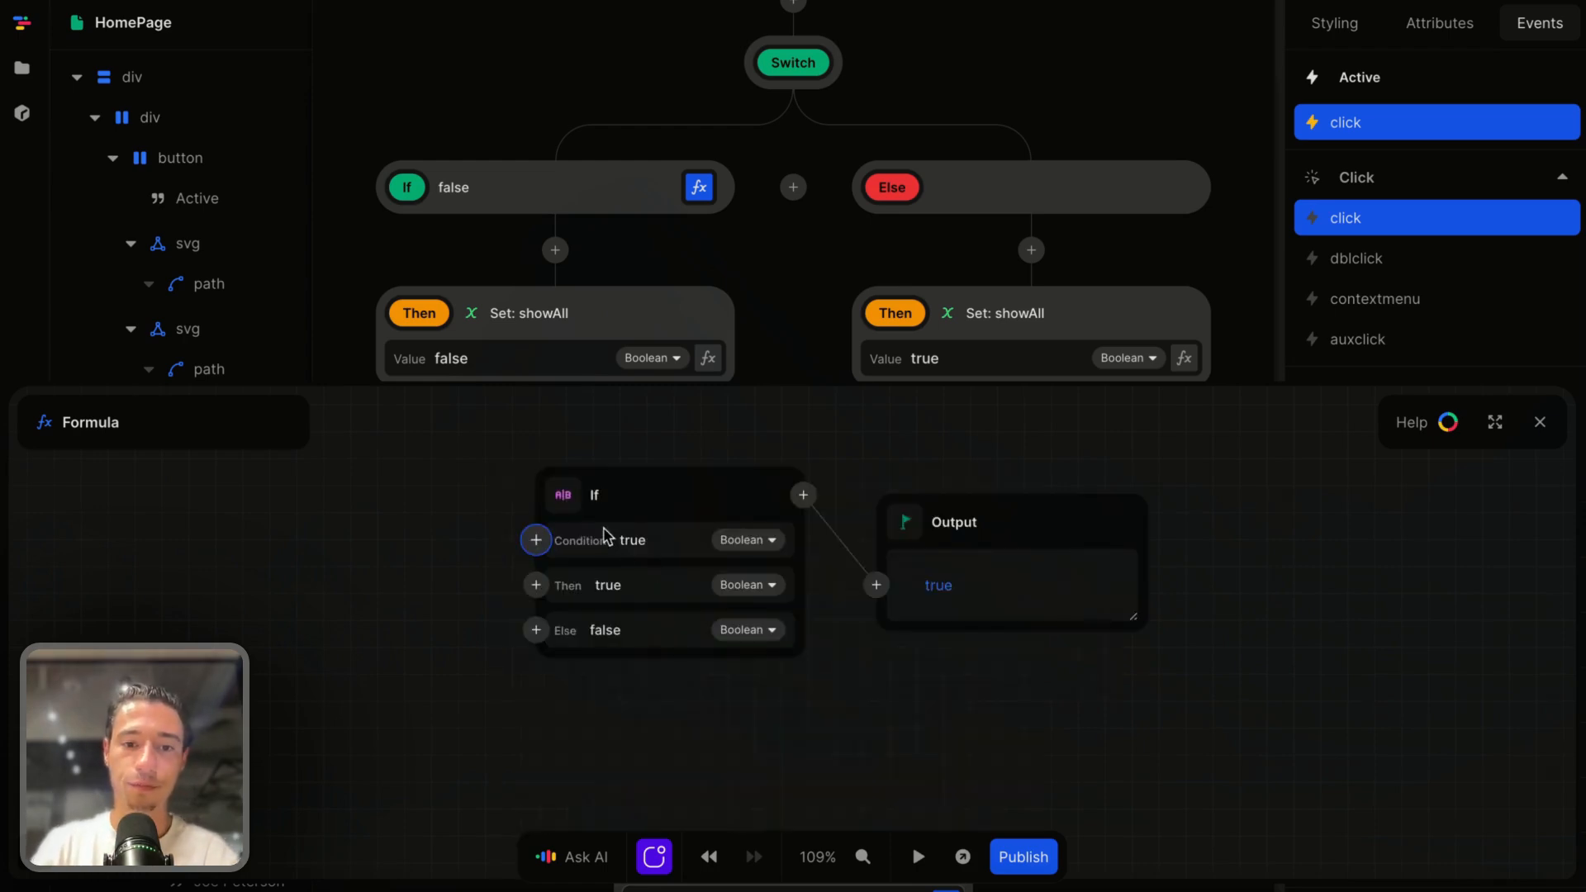
click(537, 540)
click(443, 731)
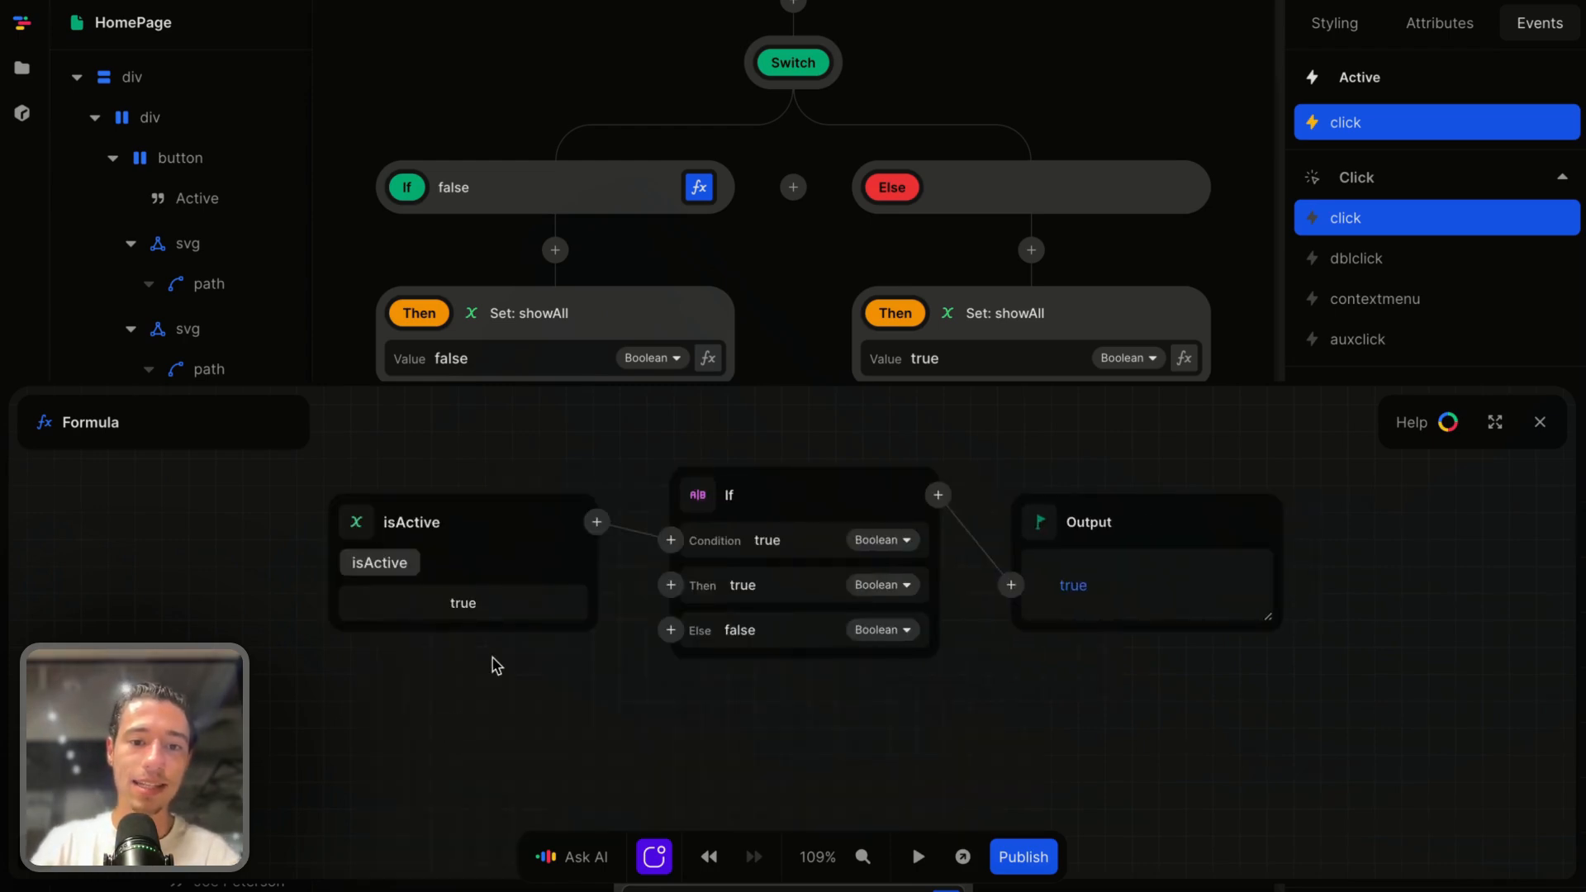
Try comparing isActive with true through an Equals node before the If condition, and delete that node.
click(596, 521)
text(eq)
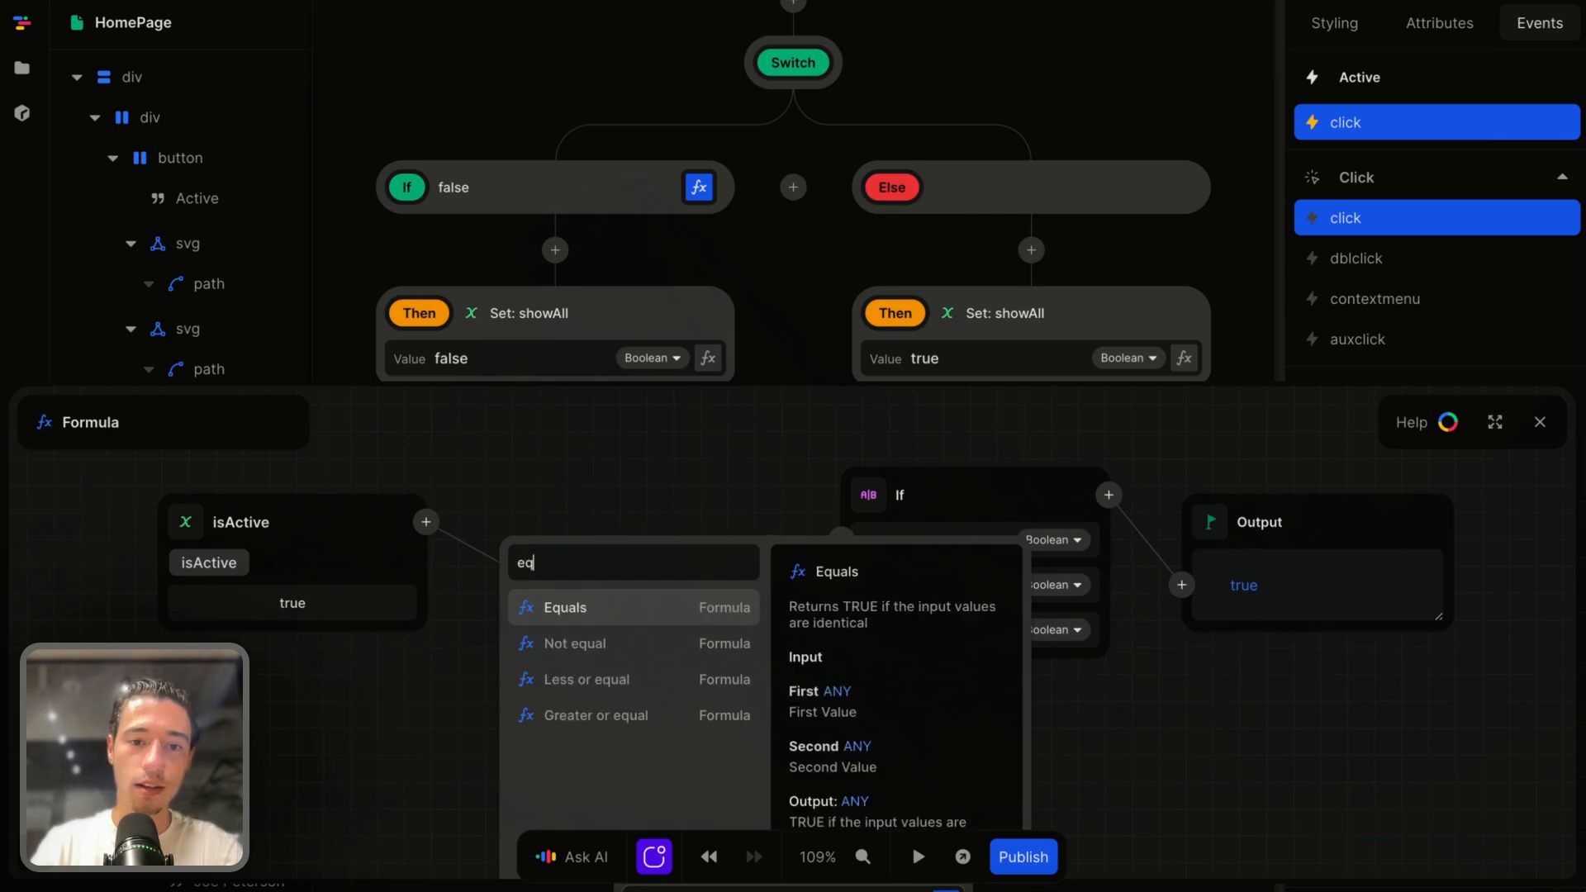
click(620, 616)
click(617, 610)
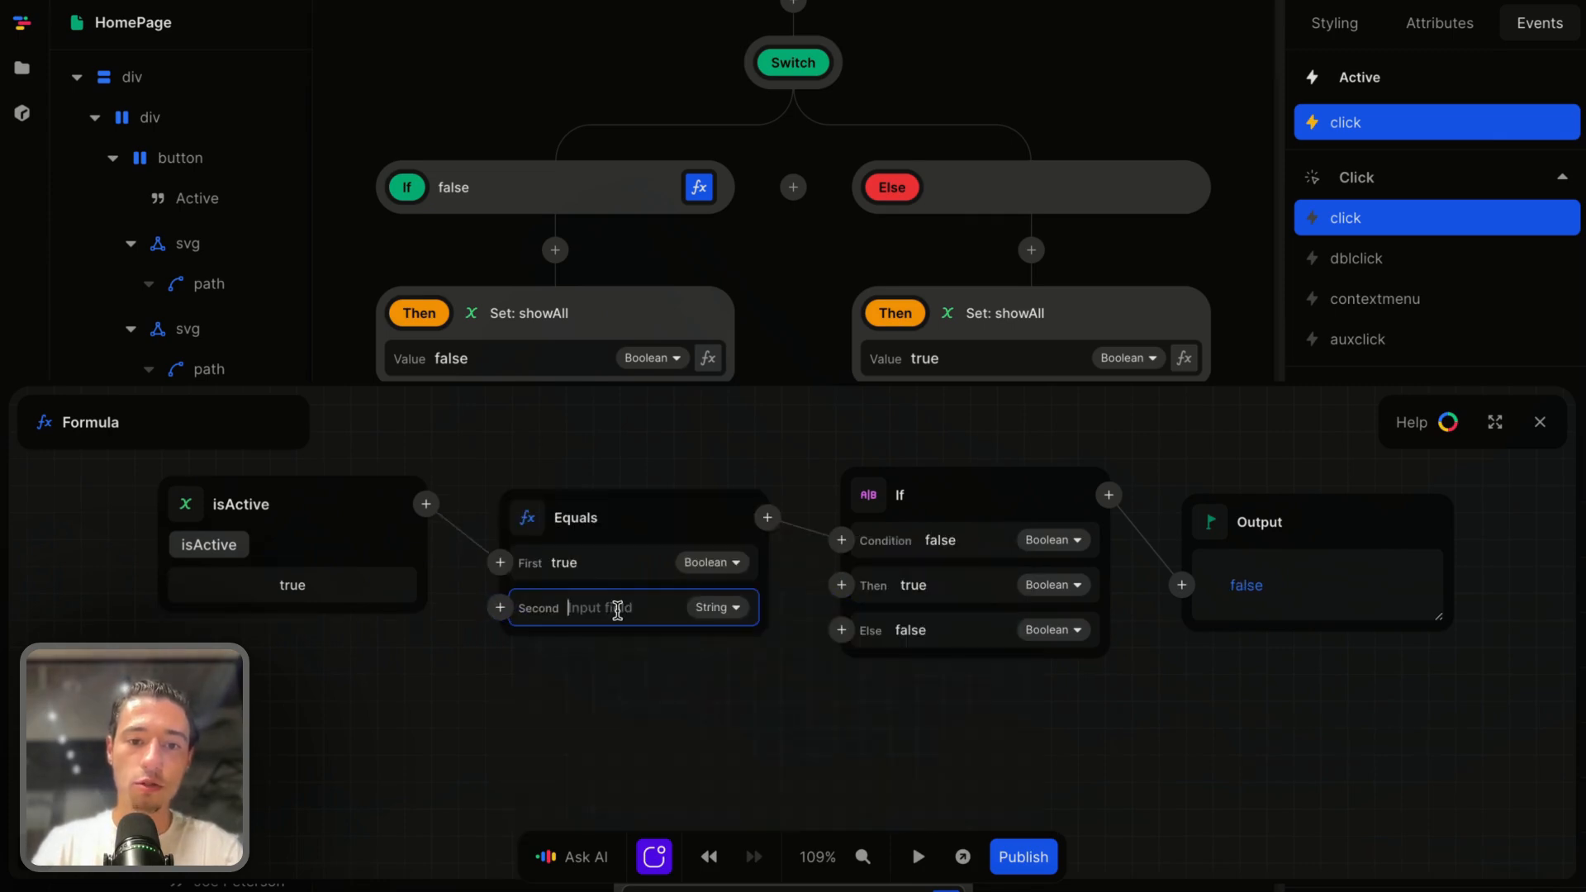
text(true)
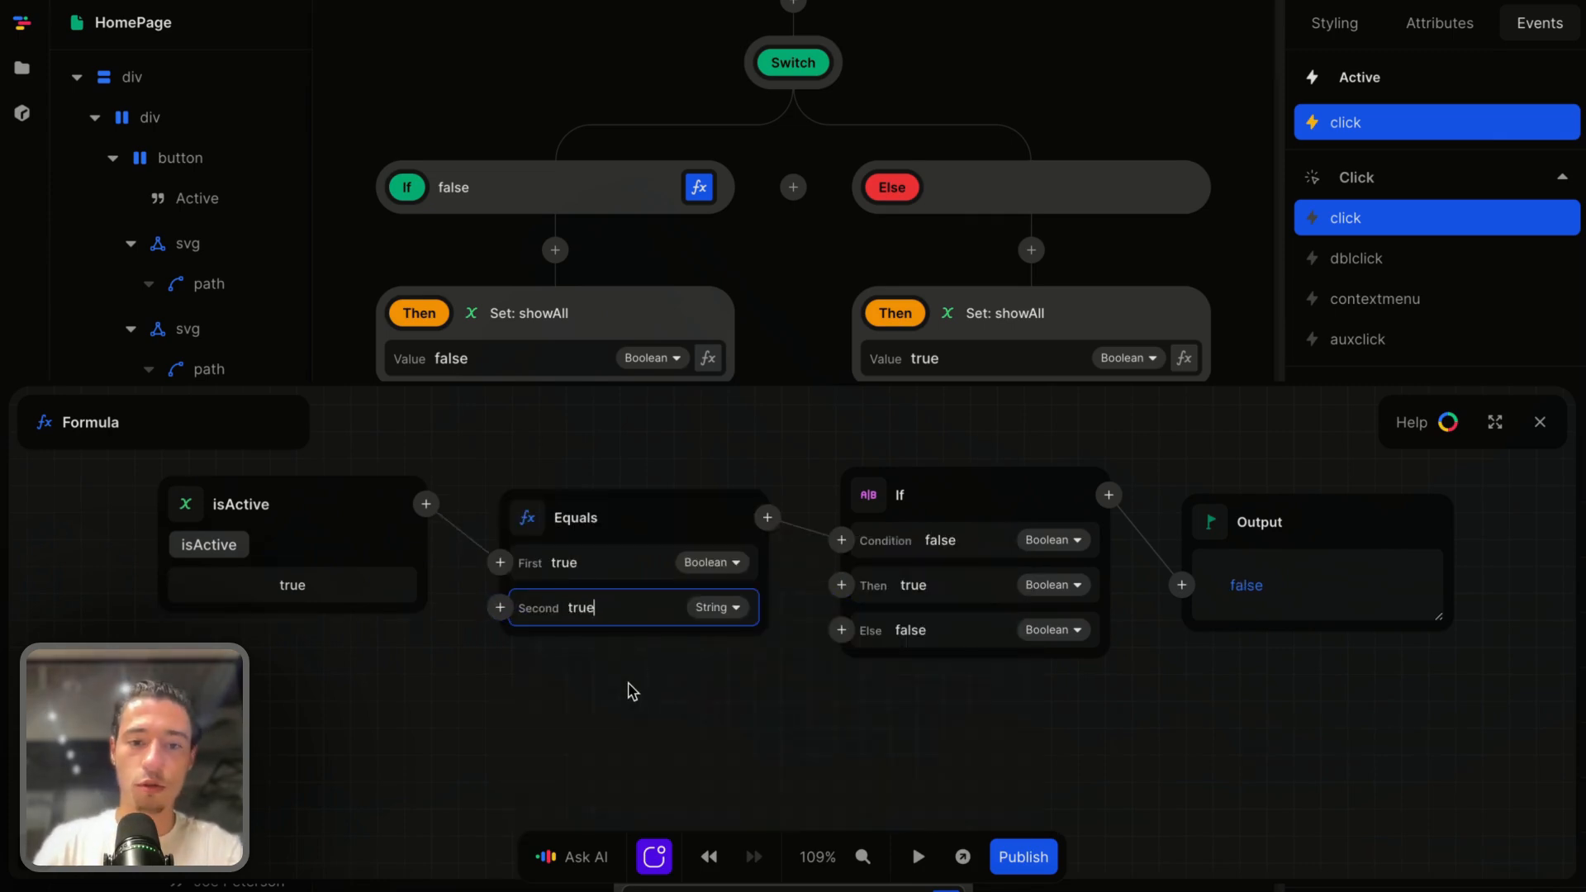
click(672, 526)
key(Delete)
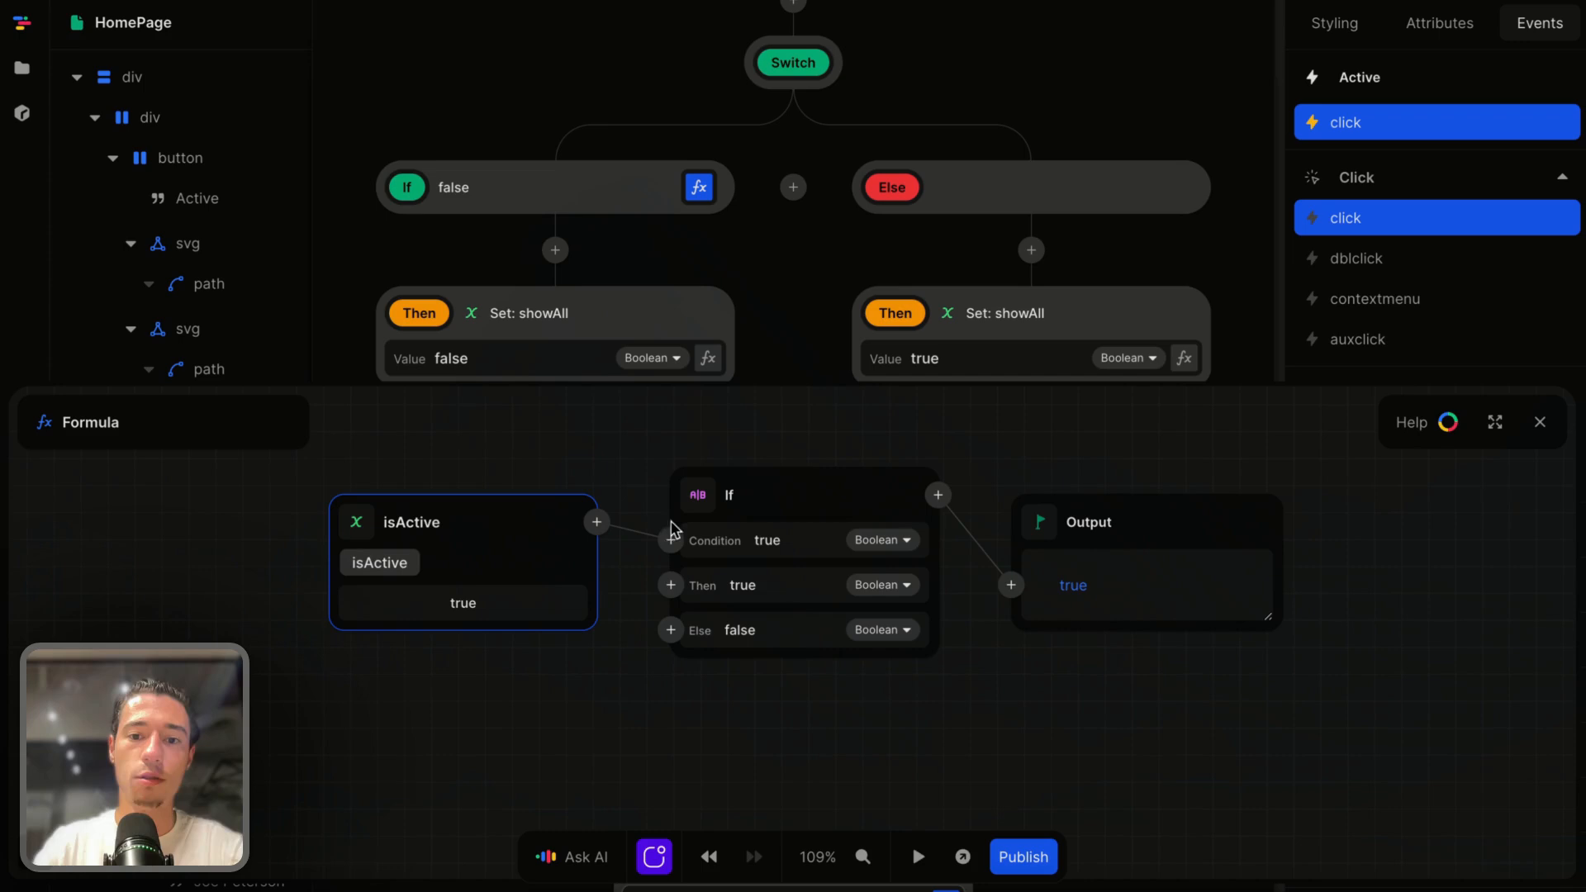
Set the If formula's Then value to false and close the formula.
click(766, 584)
key(BackSpace)
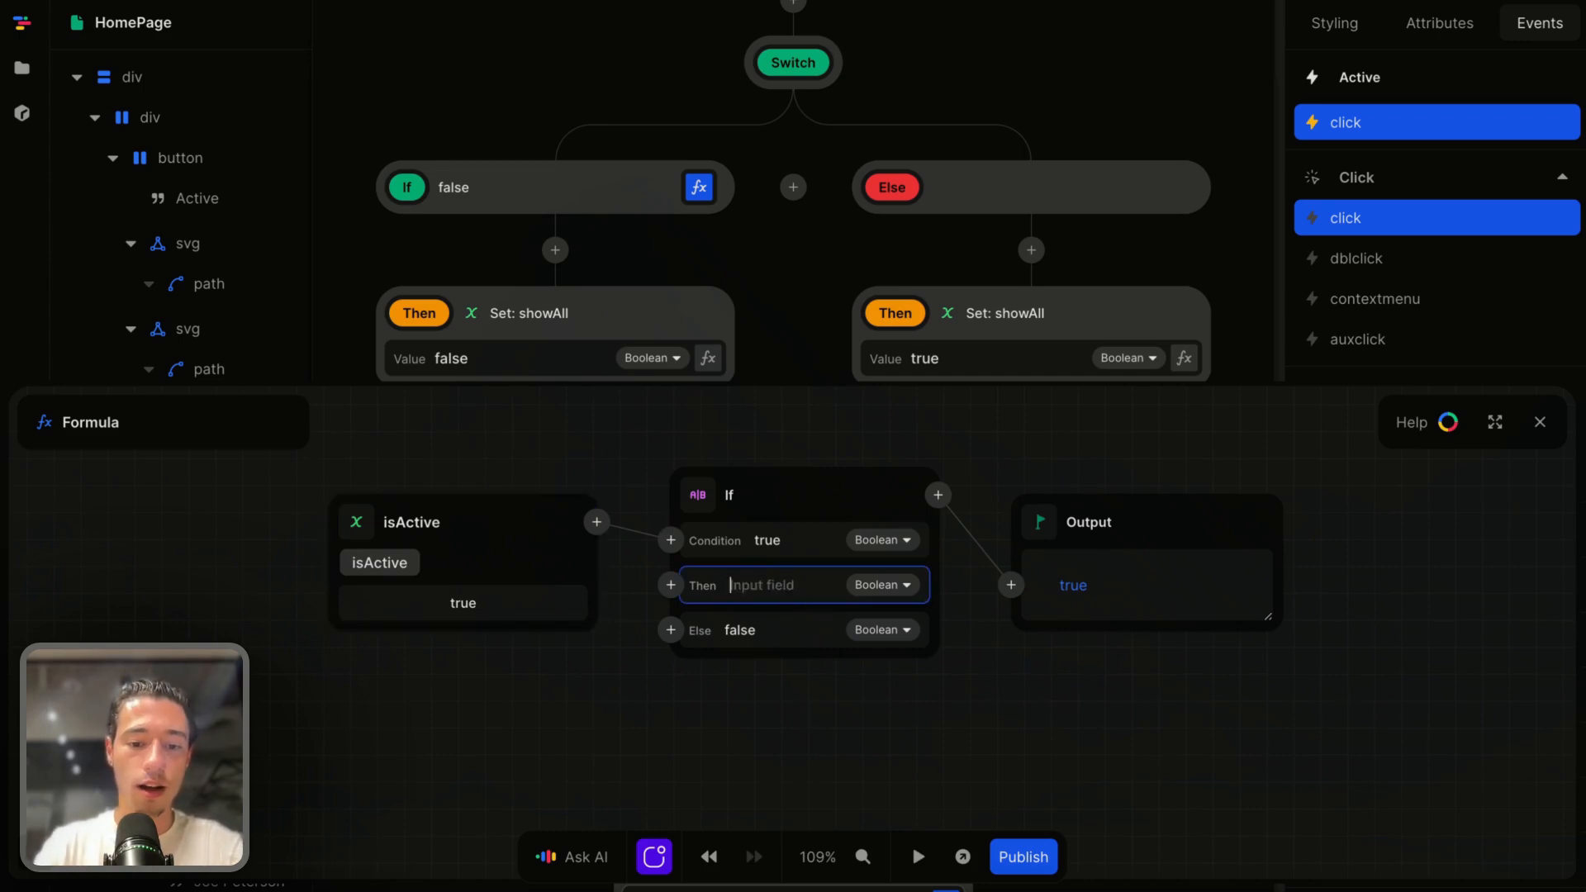
text(false)
click(842, 789)
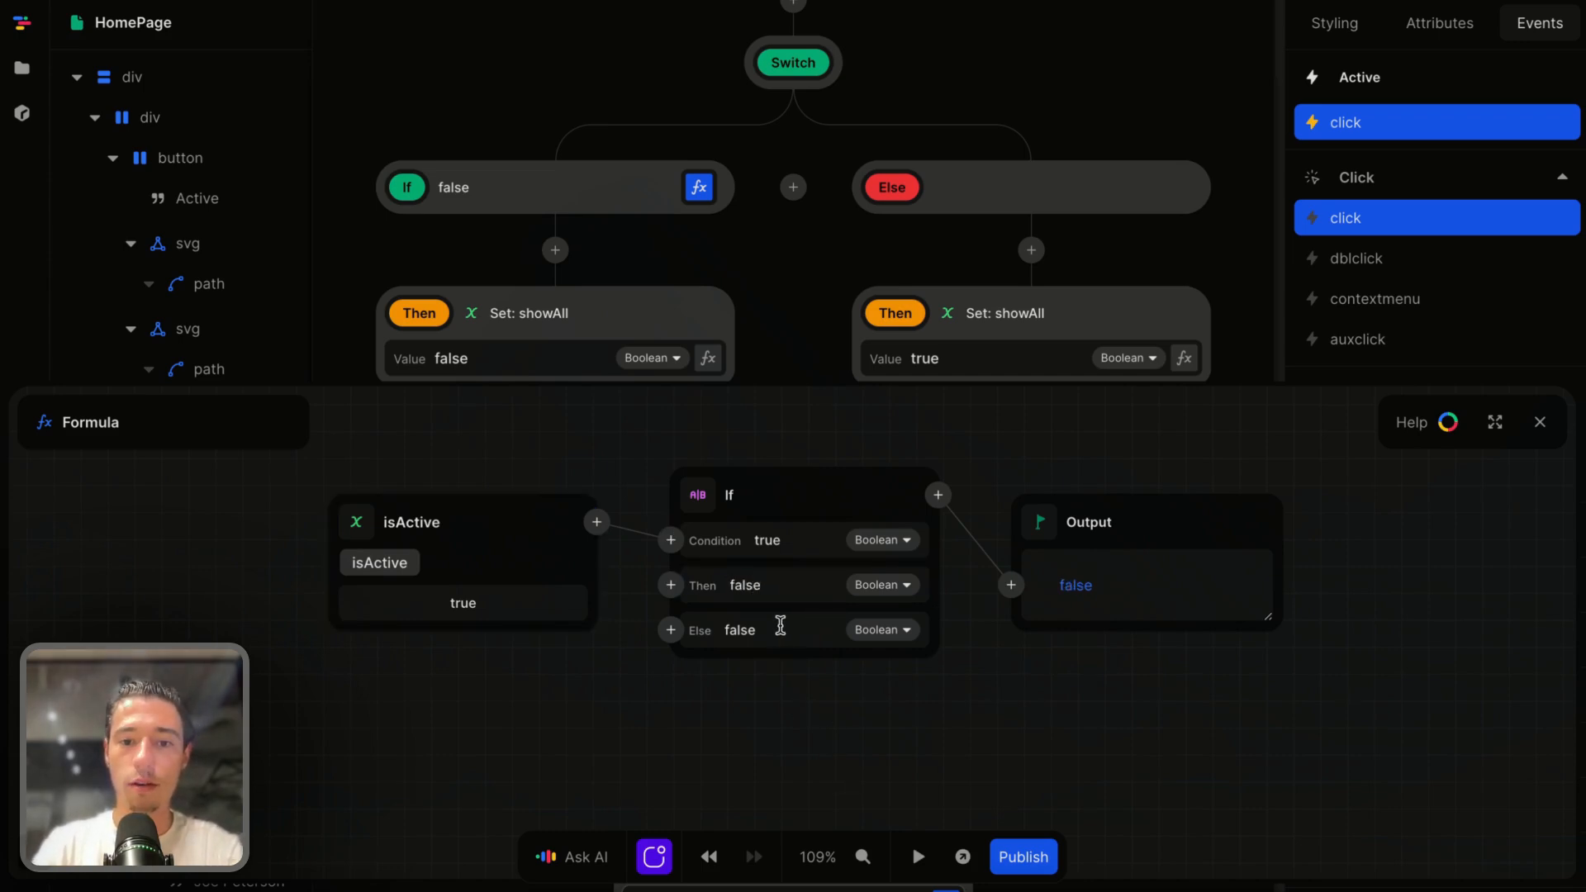
click(822, 506)
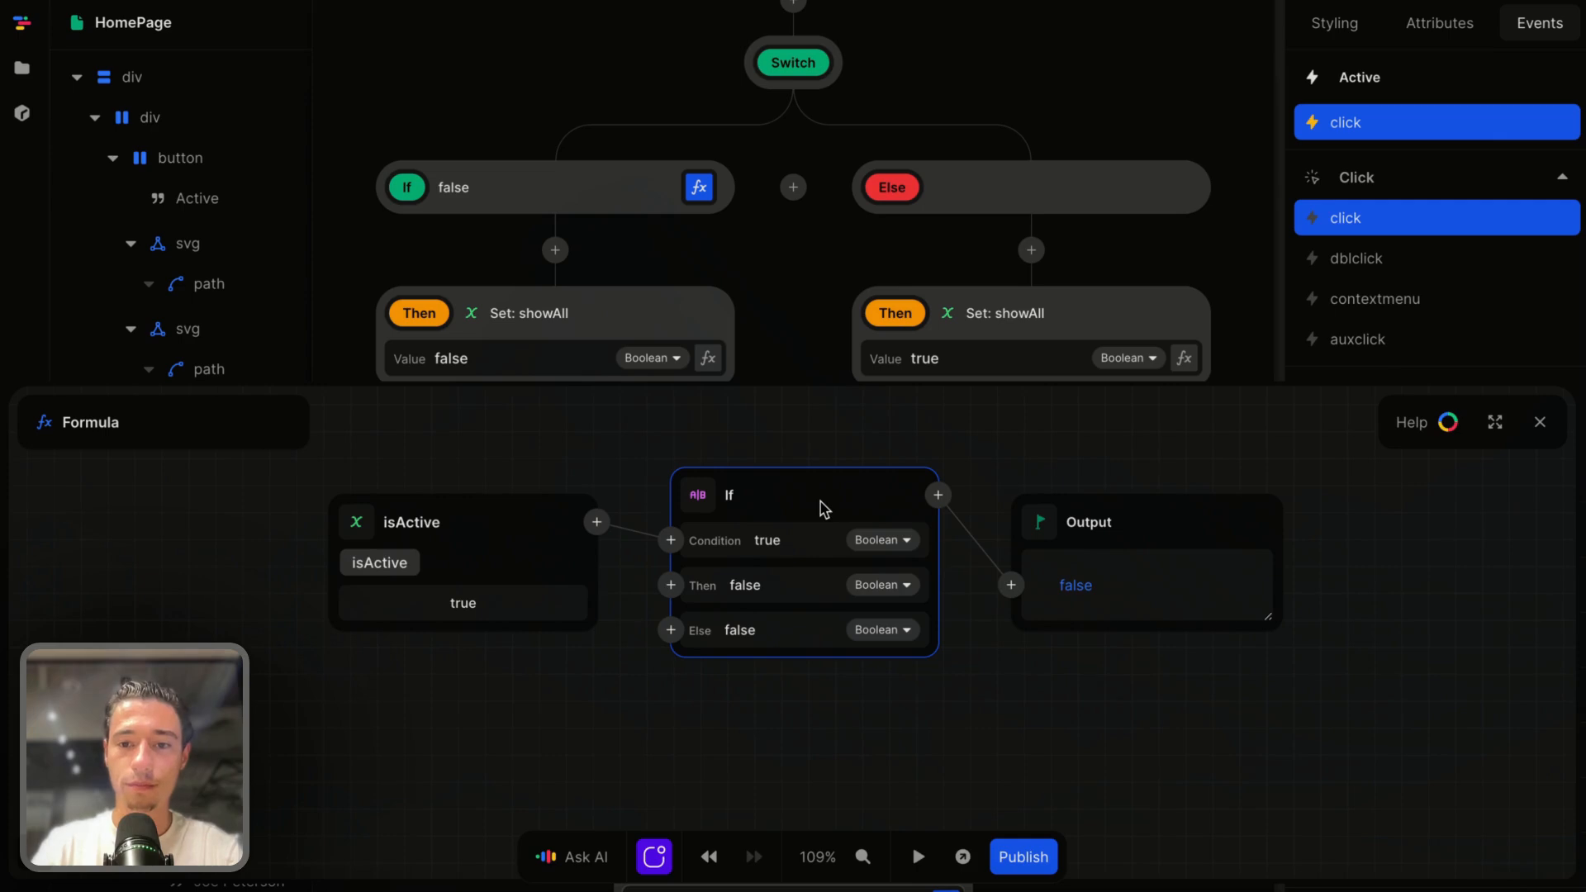
click(1540, 423)
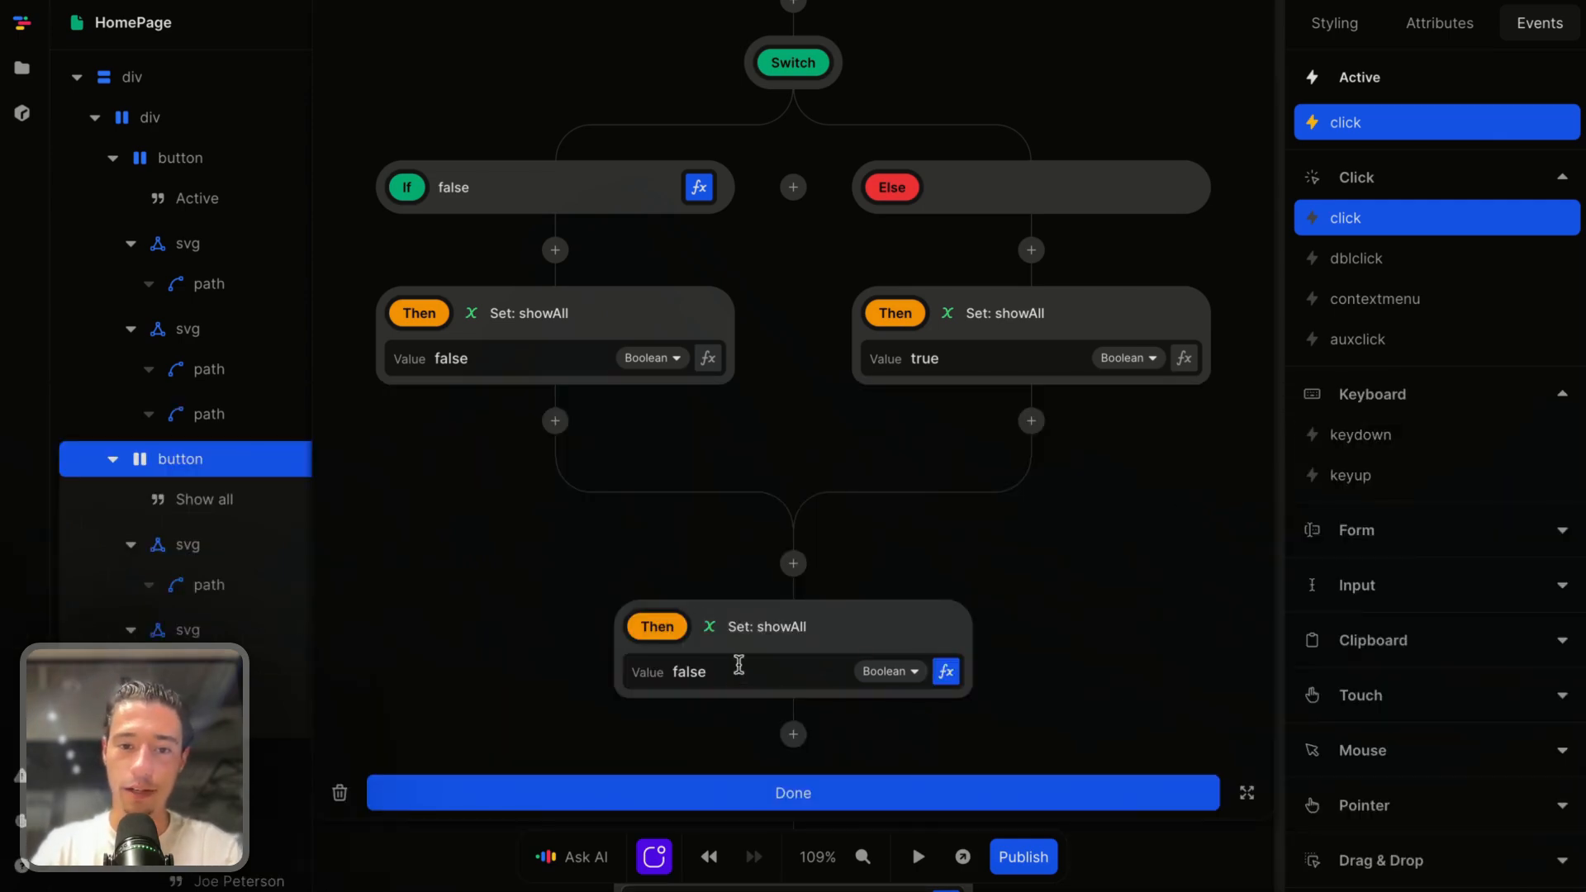
Clear the formula from the Set showAll action after the Switch, set its value to false, and finish editing the event.
click(946, 671)
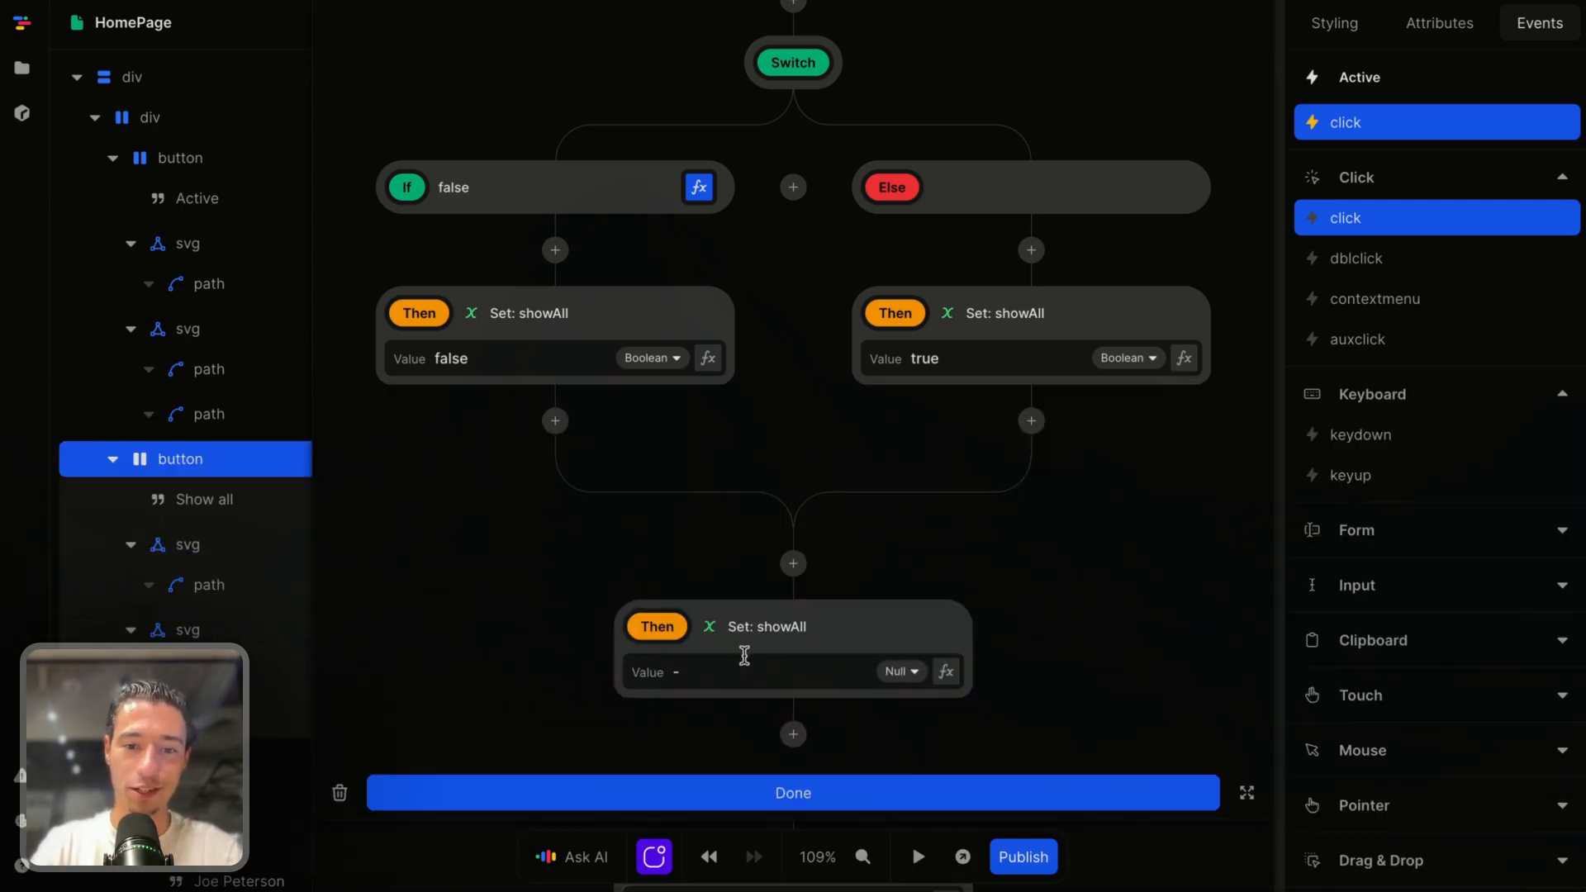
click(737, 666)
text(fals)
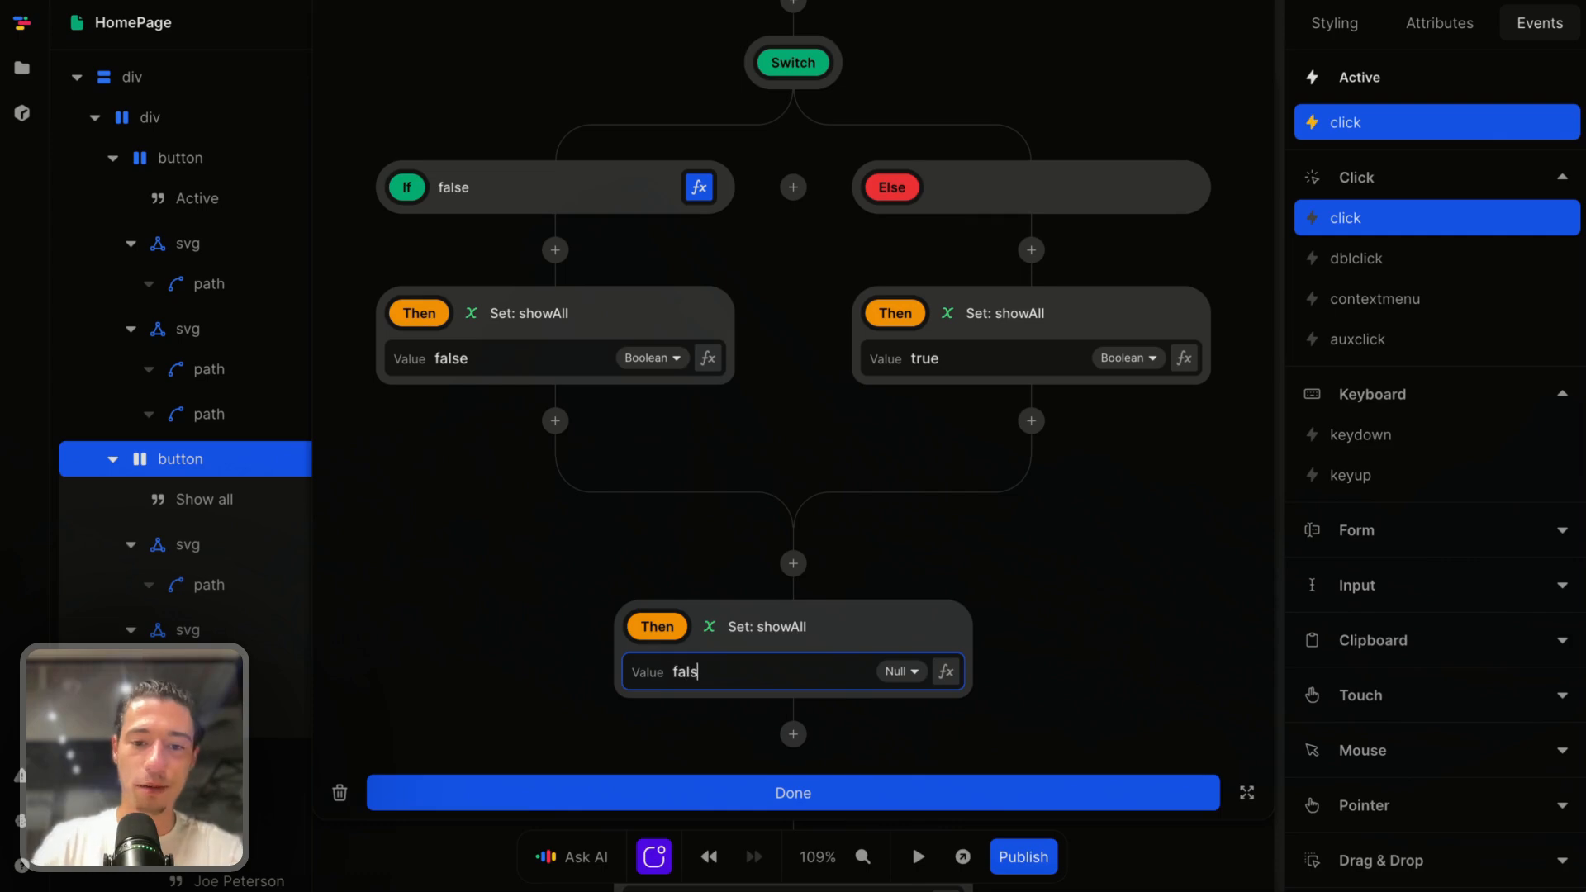
text(e)
click(1195, 643)
click(920, 641)
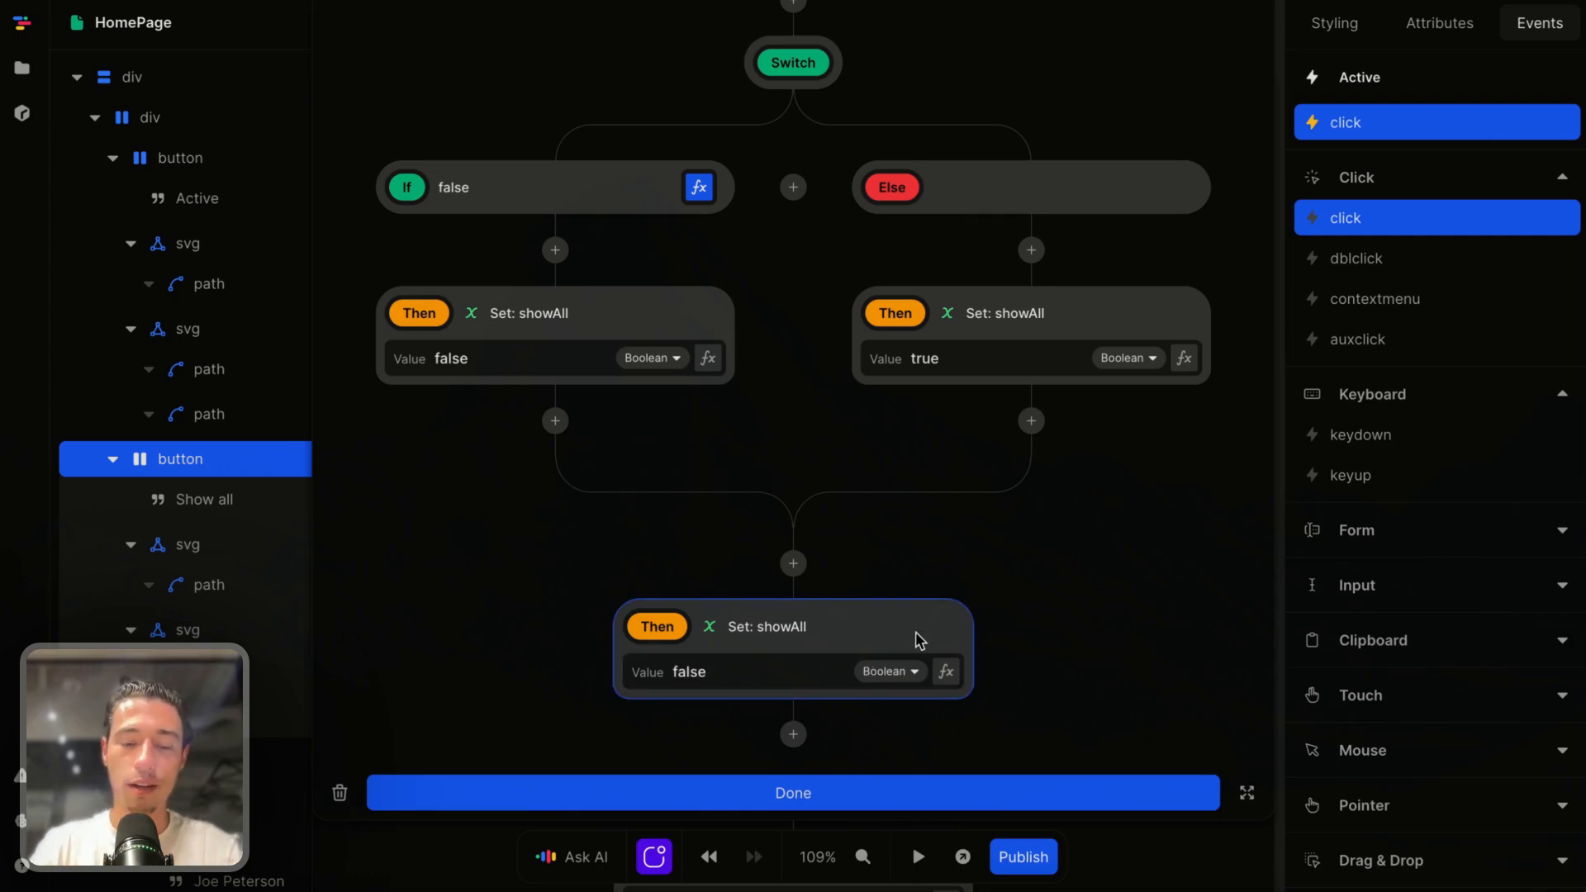
click(909, 792)
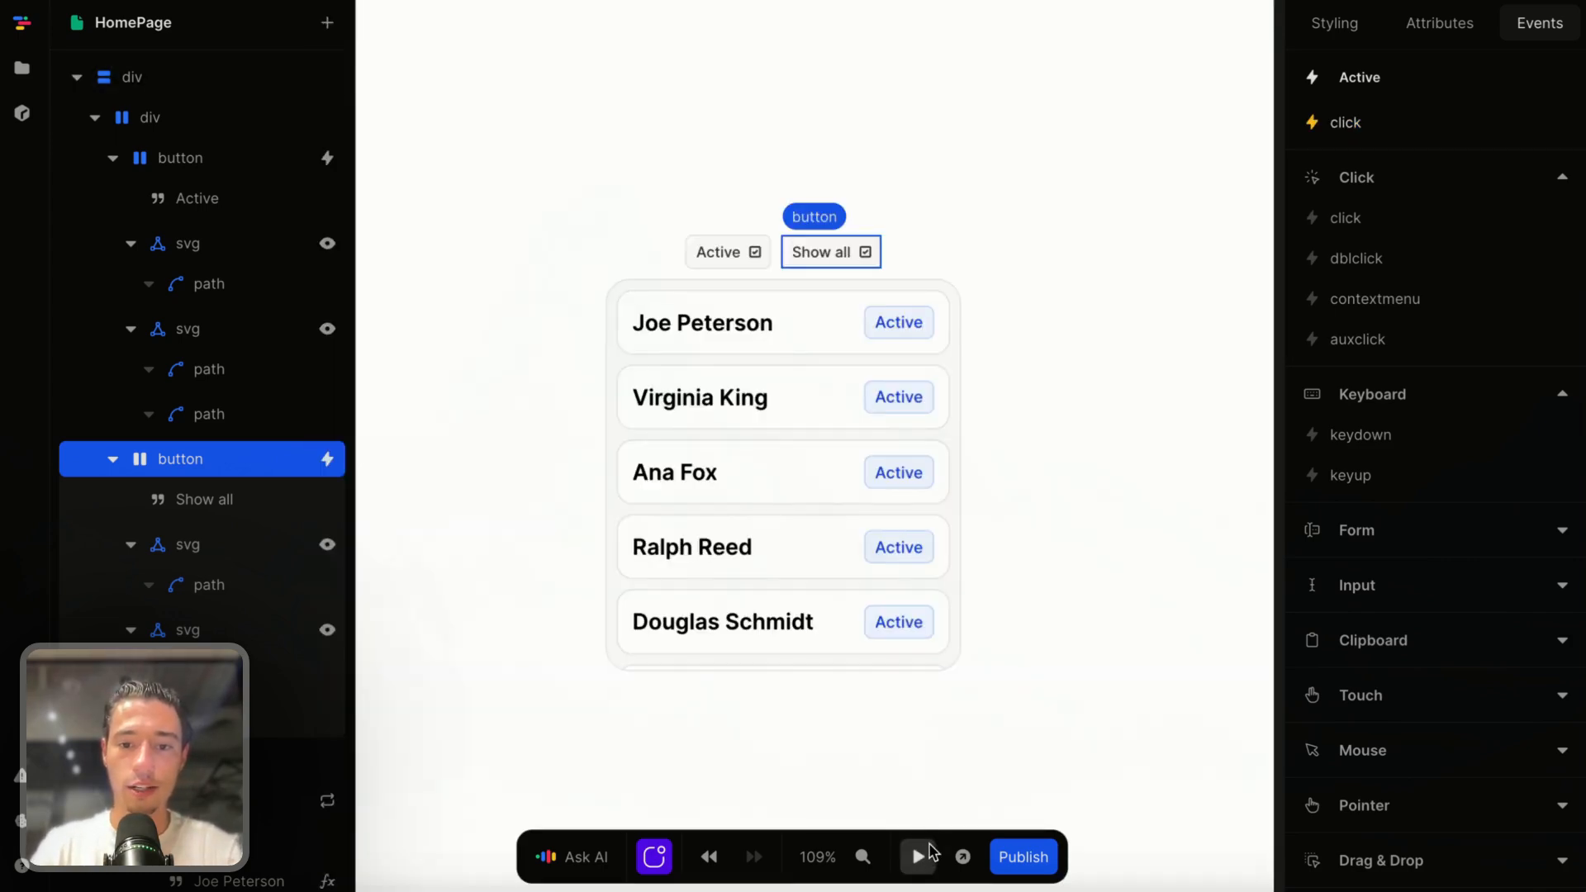
Test the Show all and Active toggles above the list in test mode, and return to editing.
click(918, 857)
click(842, 261)
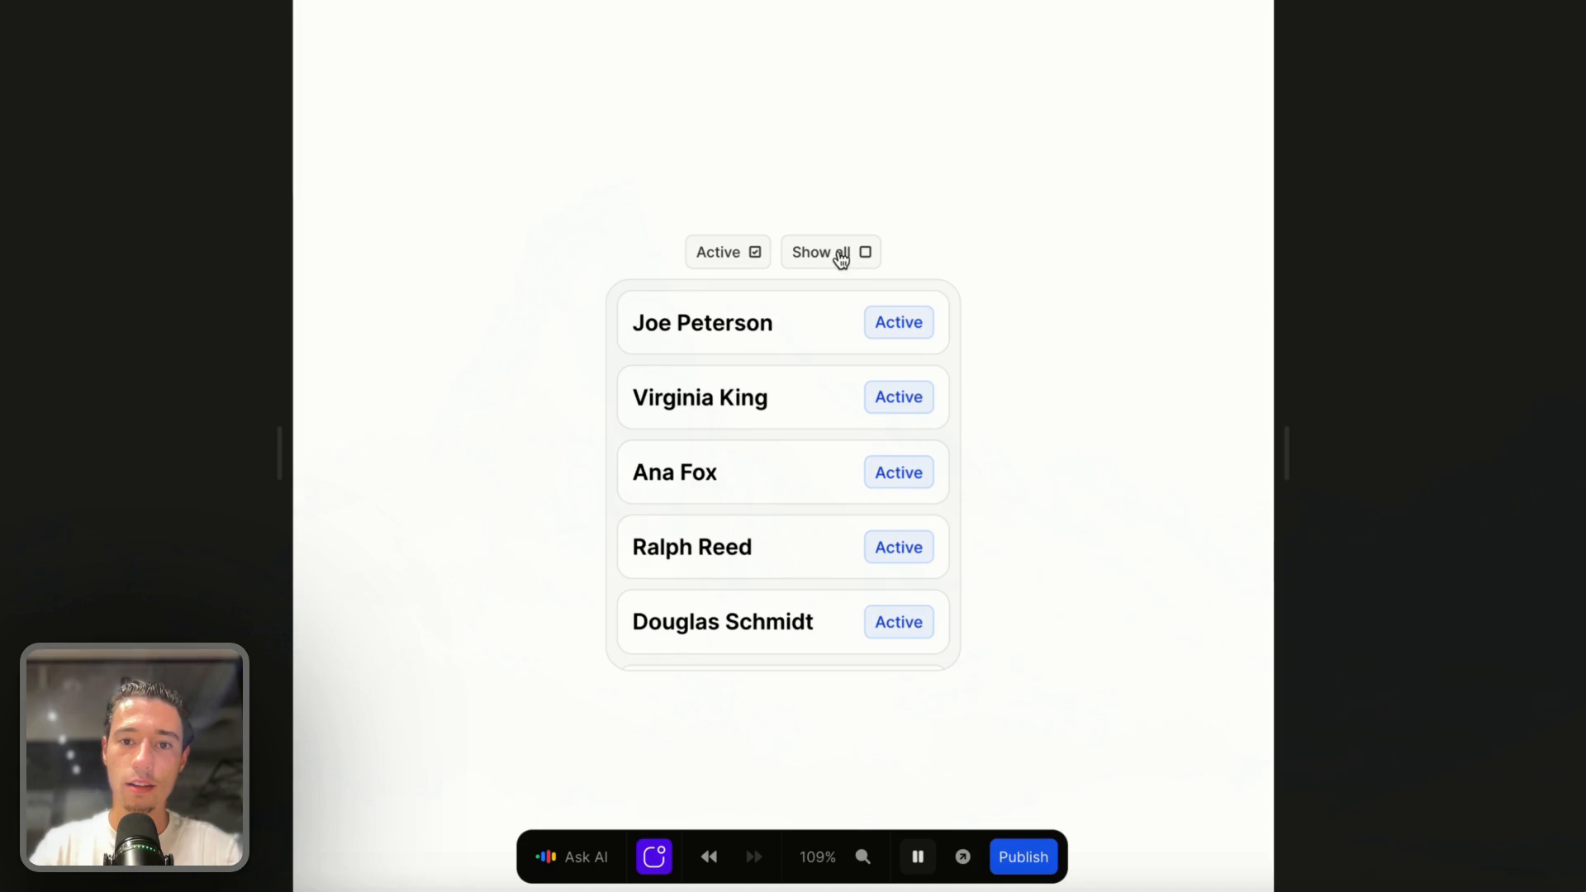
click(734, 259)
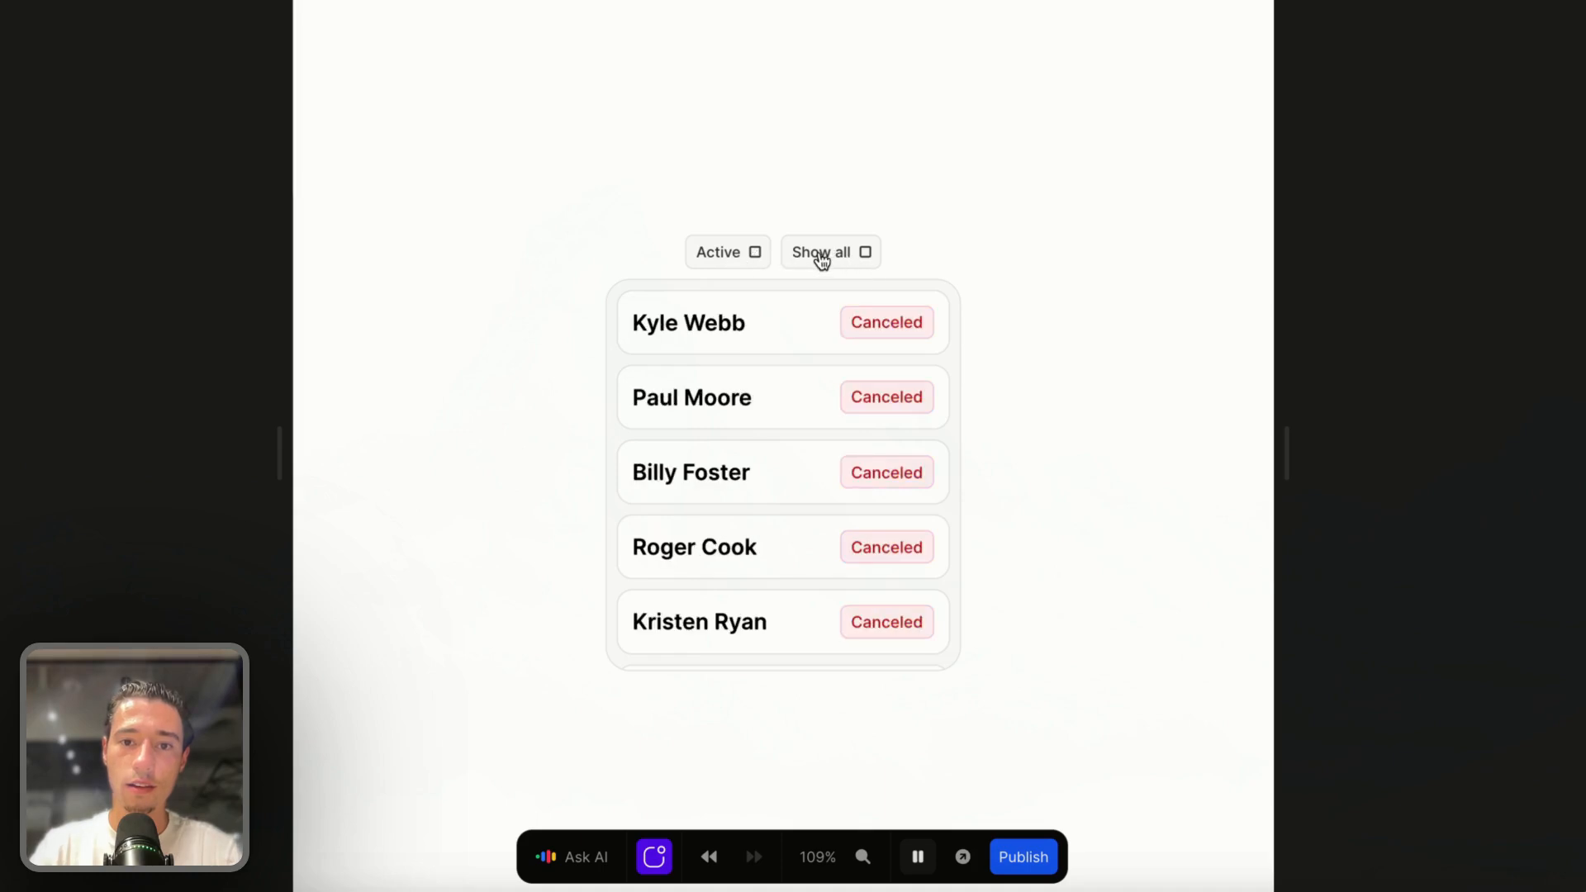
click(917, 857)
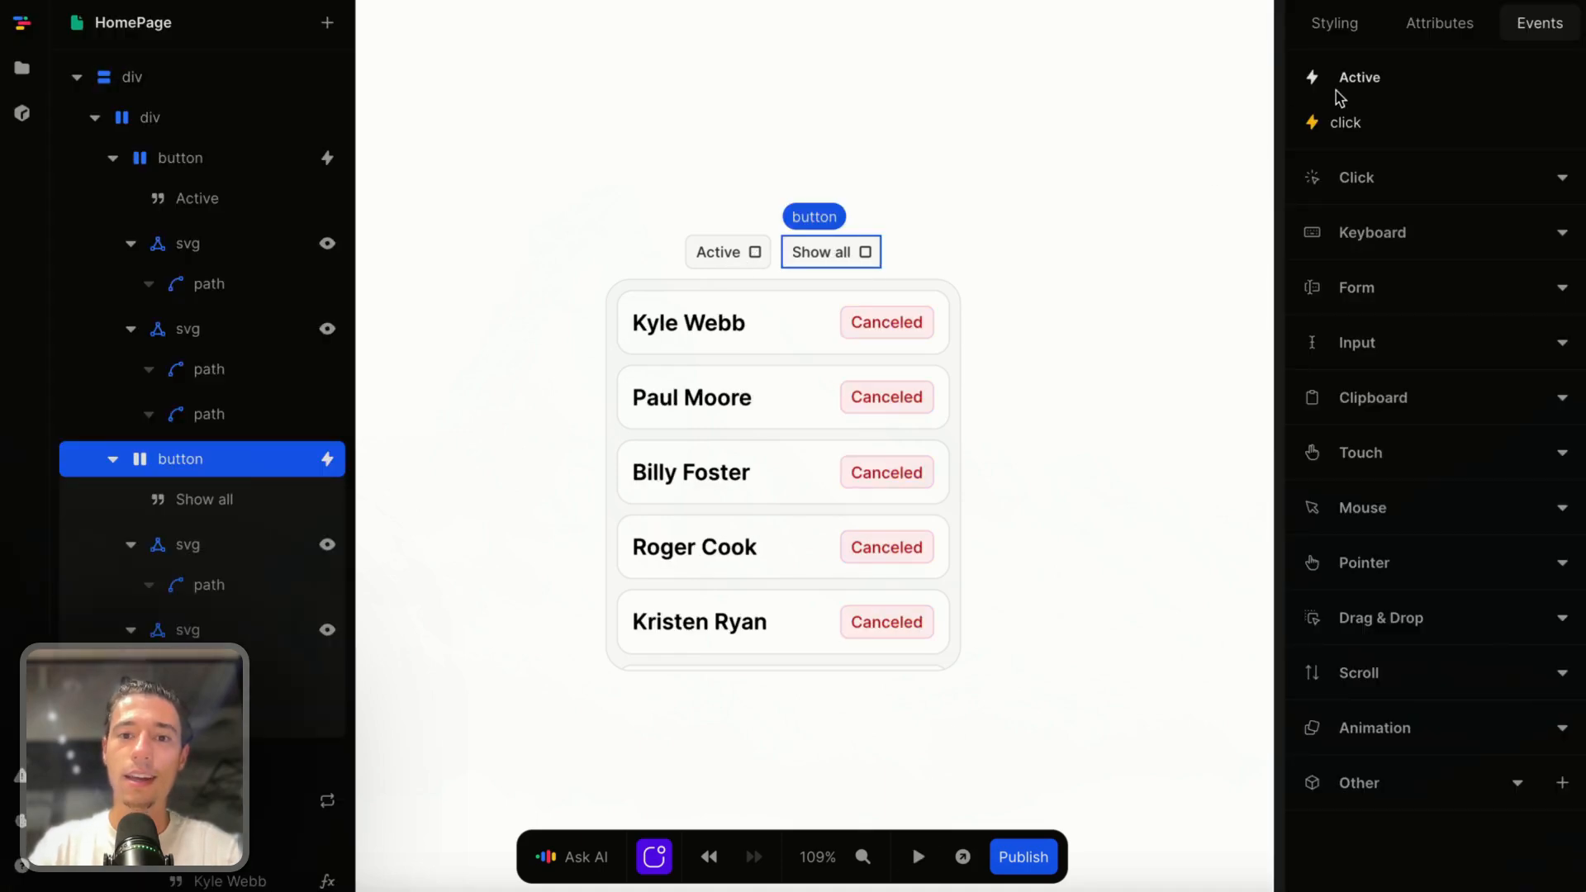
Remove the Set showAll action placed after the Switch in the Show all button's click event and finish editing the event.
click(1369, 126)
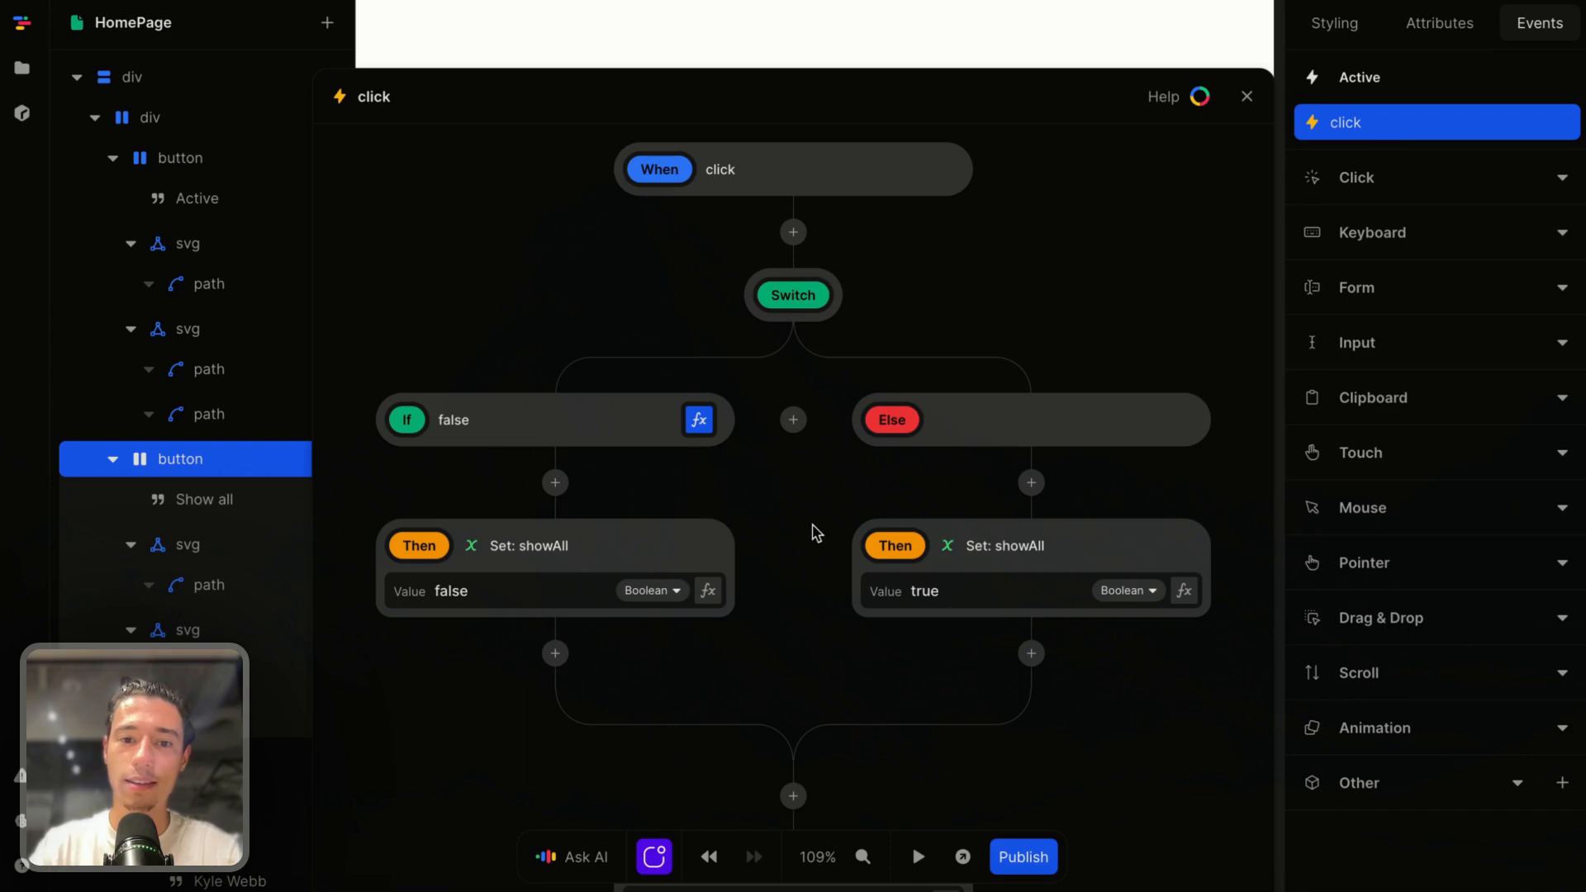
click(1247, 97)
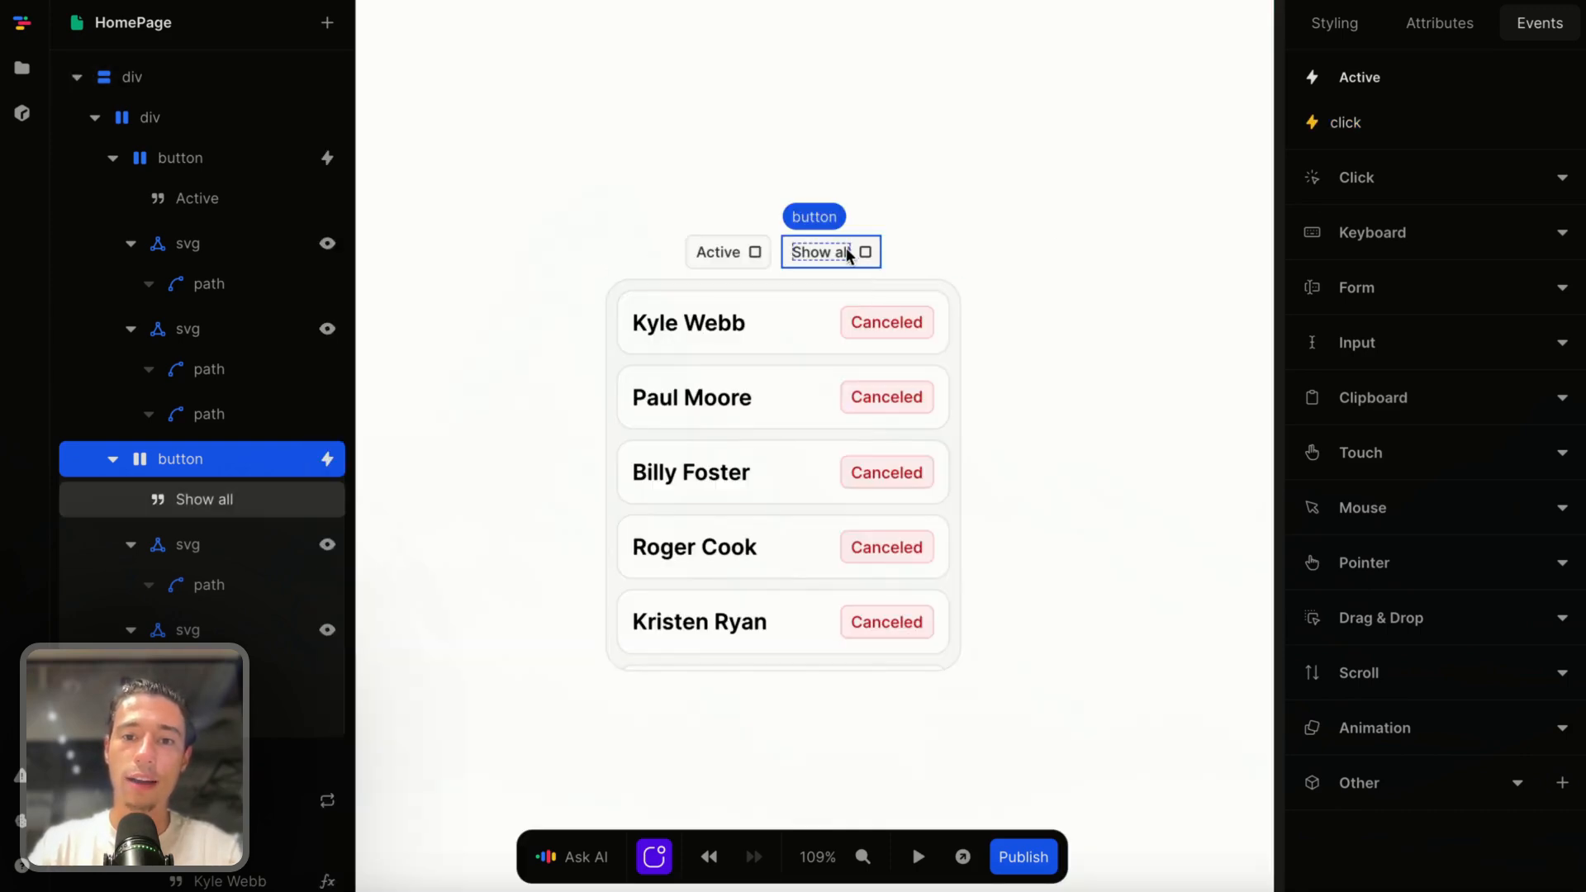
click(1334, 128)
scroll(927, 517, down, 3)
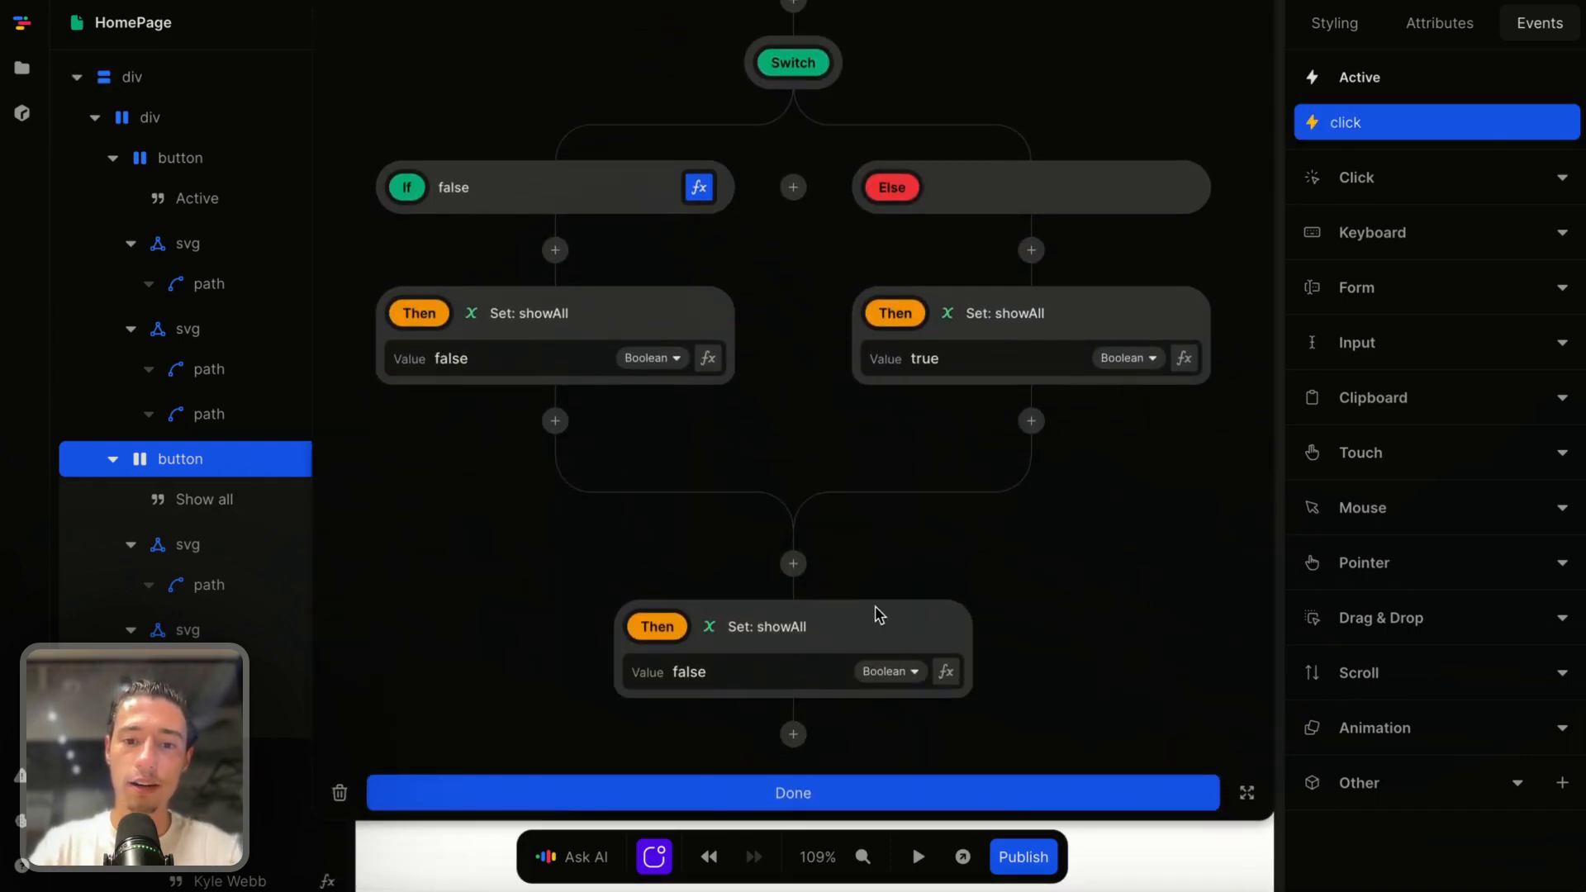
scroll(876, 619, up, 3)
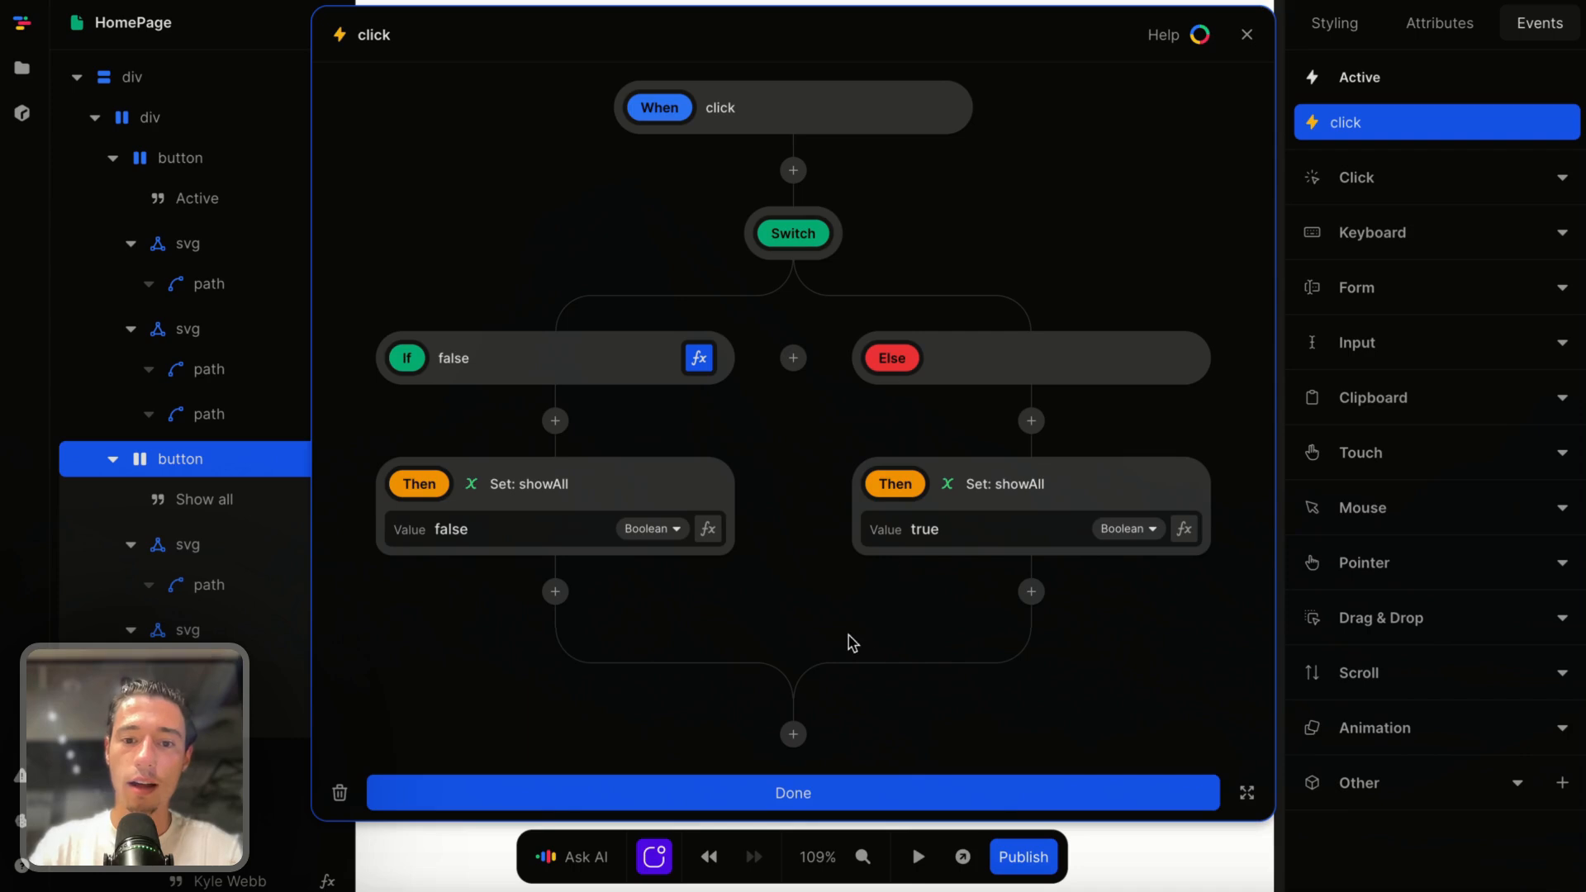
click(896, 799)
Briefly run the page in test mode, and inspect the If condition formula in the Show all button's click event.
click(917, 857)
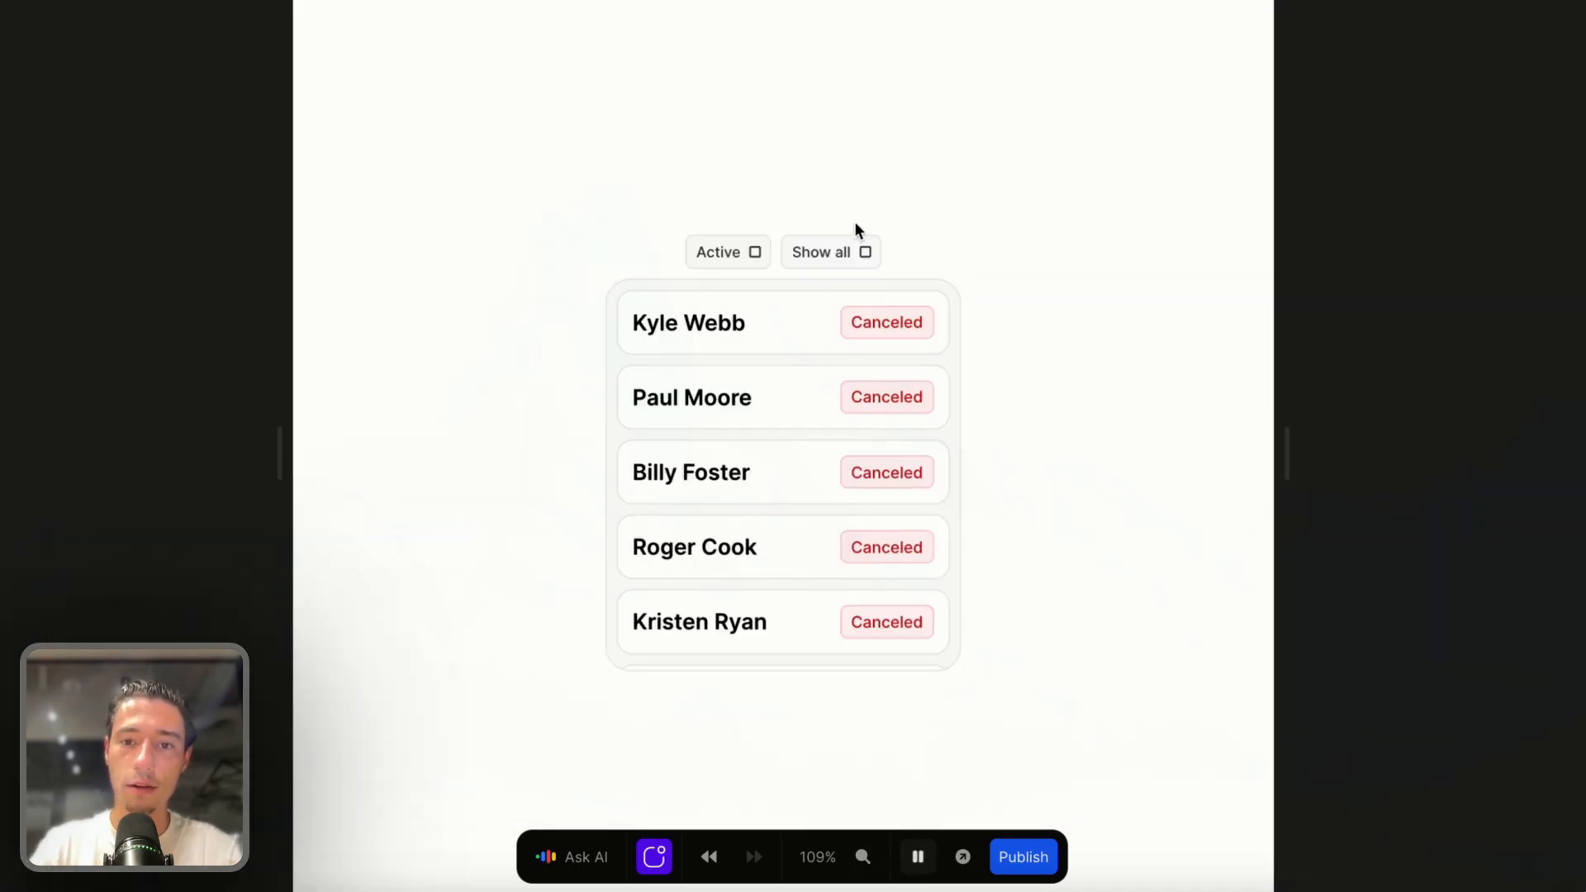
click(918, 856)
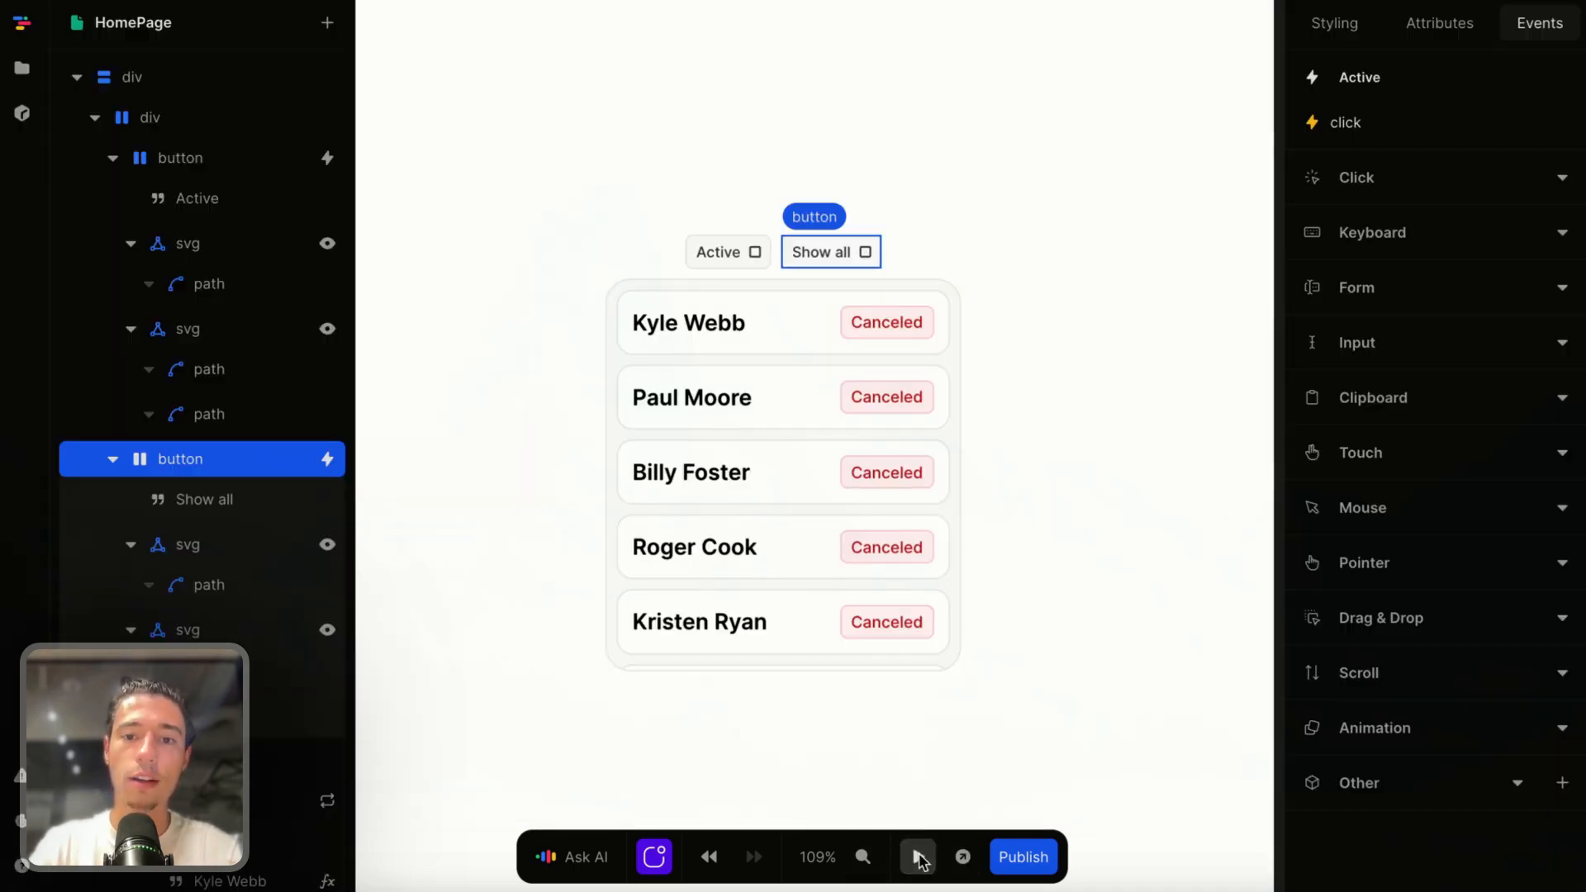
click(1341, 128)
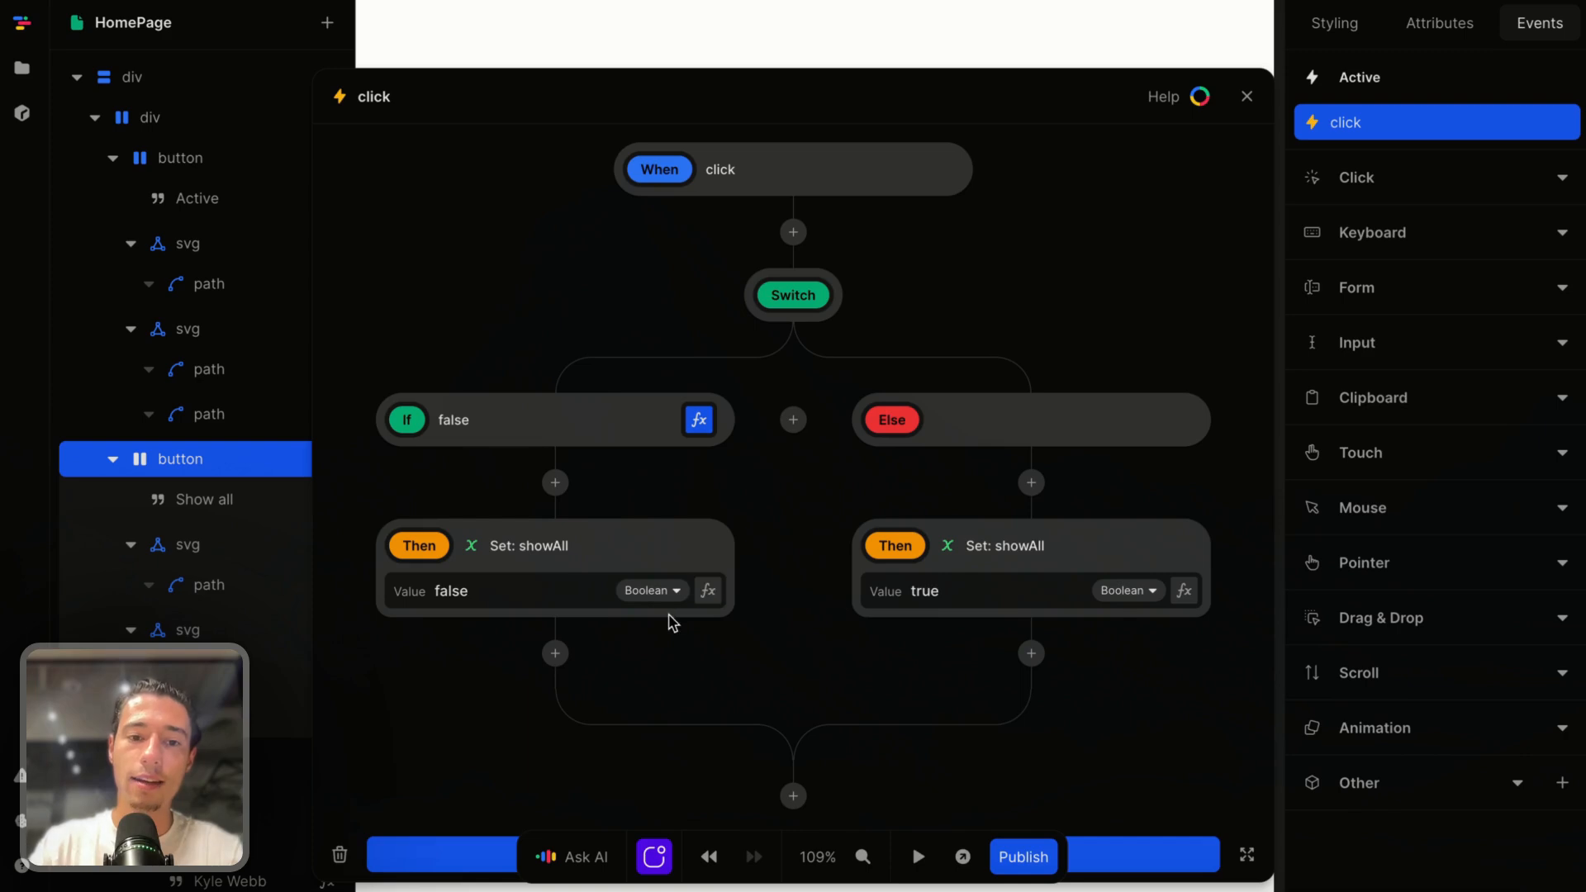
click(698, 421)
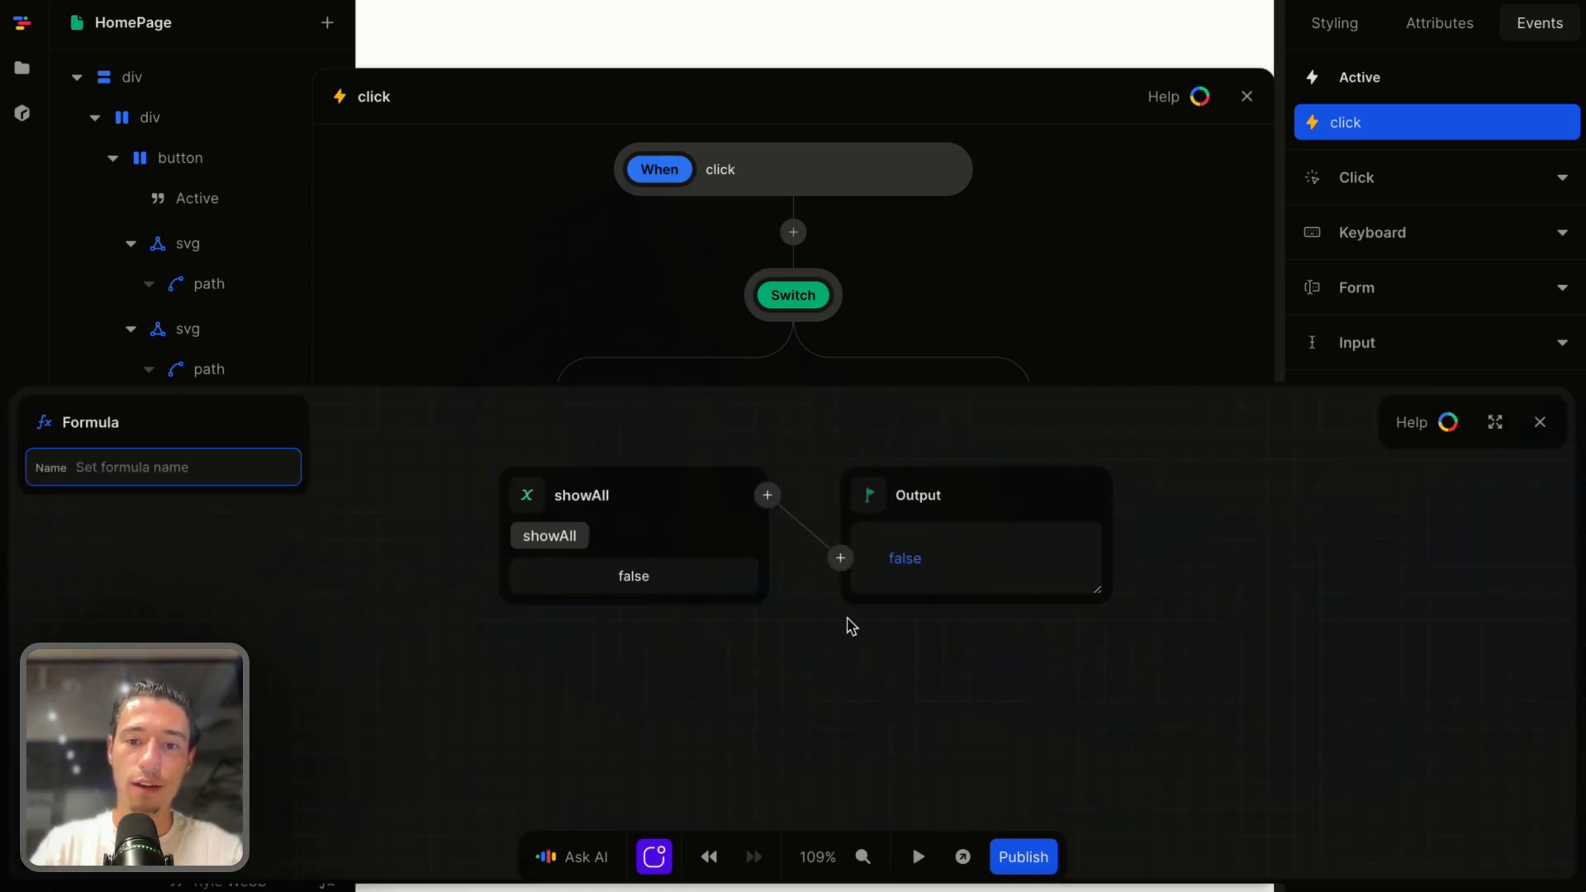
click(1540, 422)
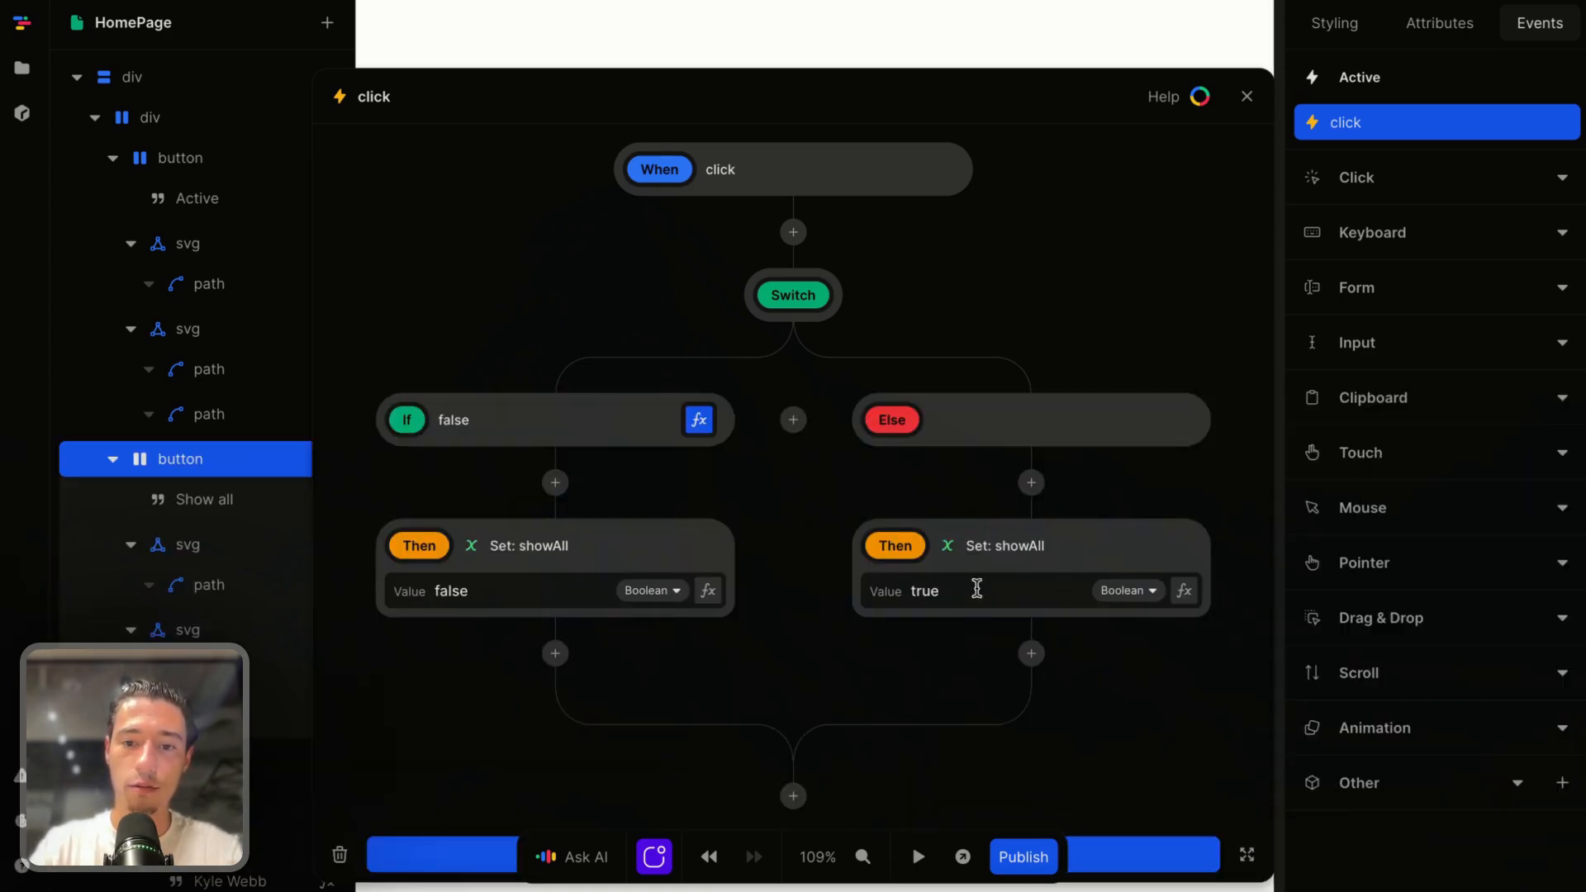
Add a Set isActive action with value false after Set showAll in the Else branch, and close the event.
click(1031, 655)
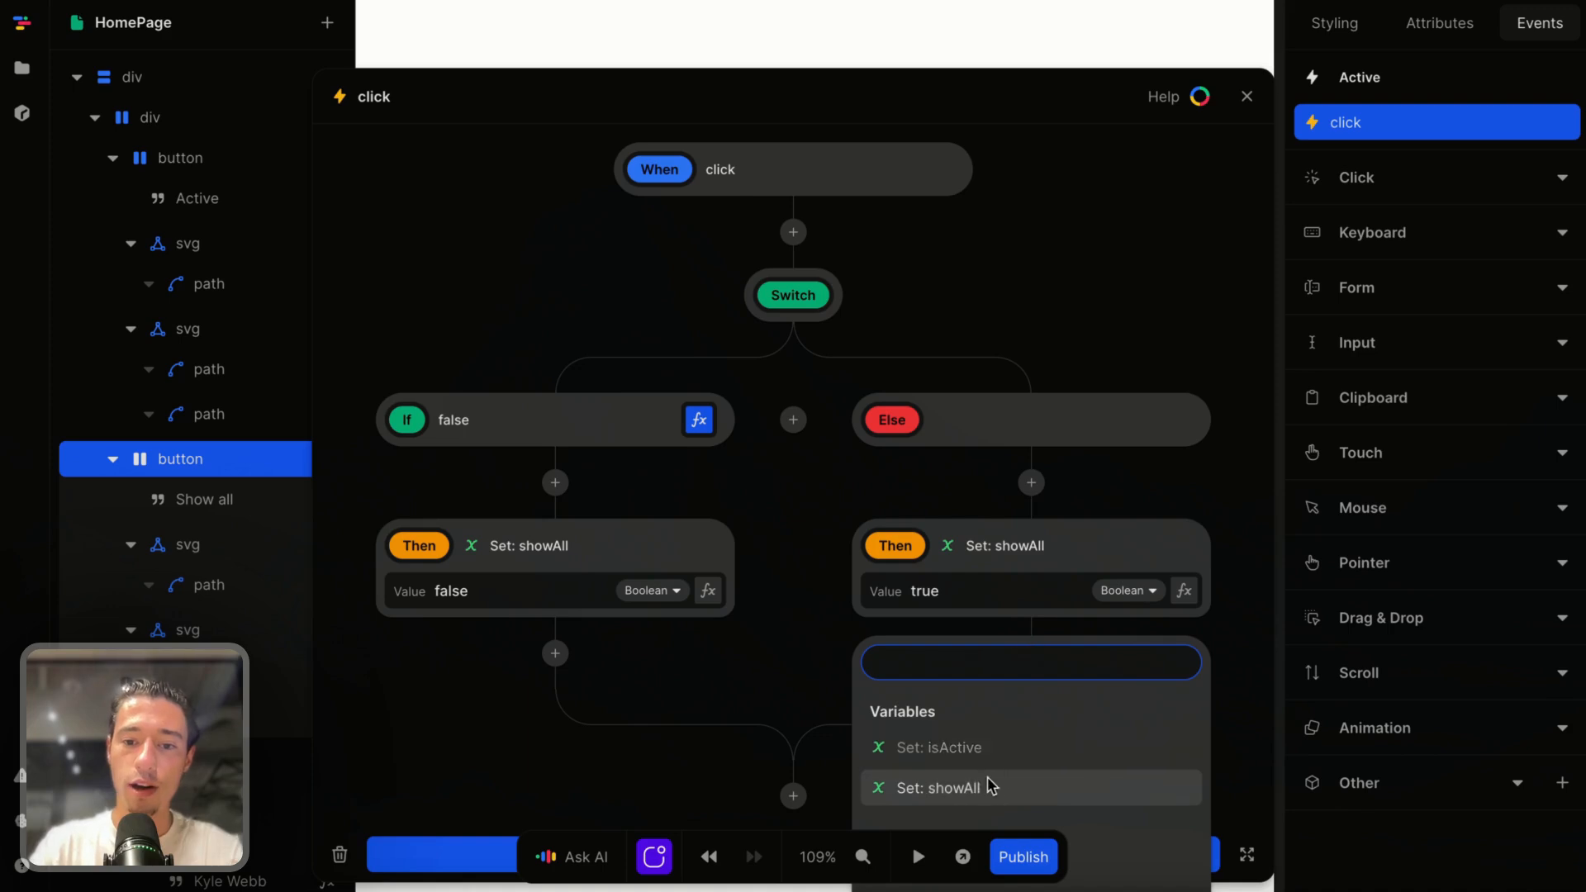
click(980, 748)
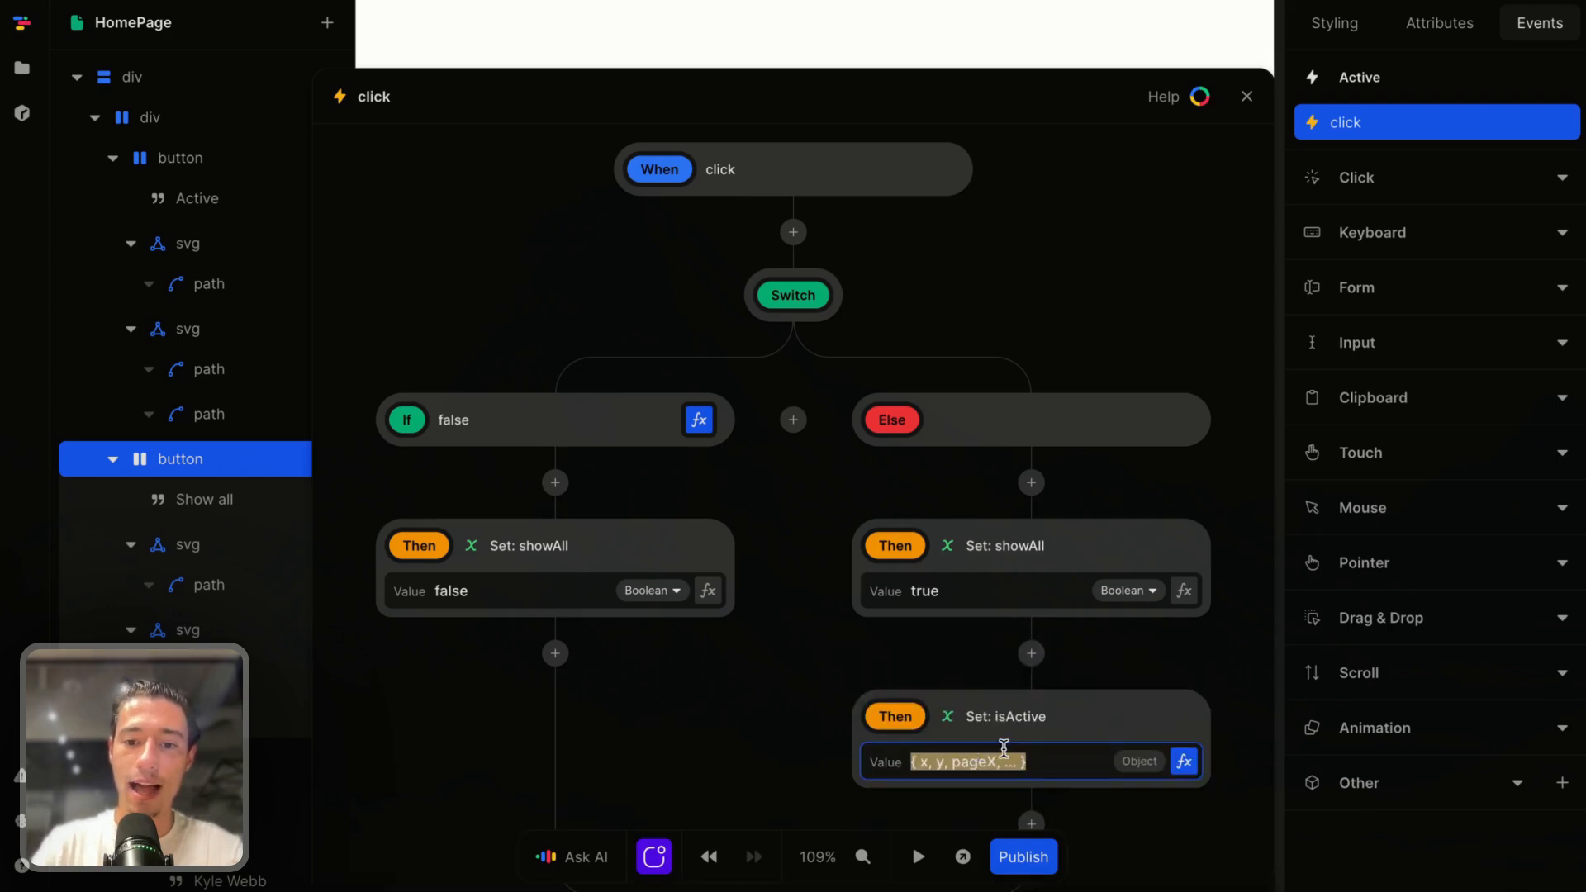
key(BackSpace)
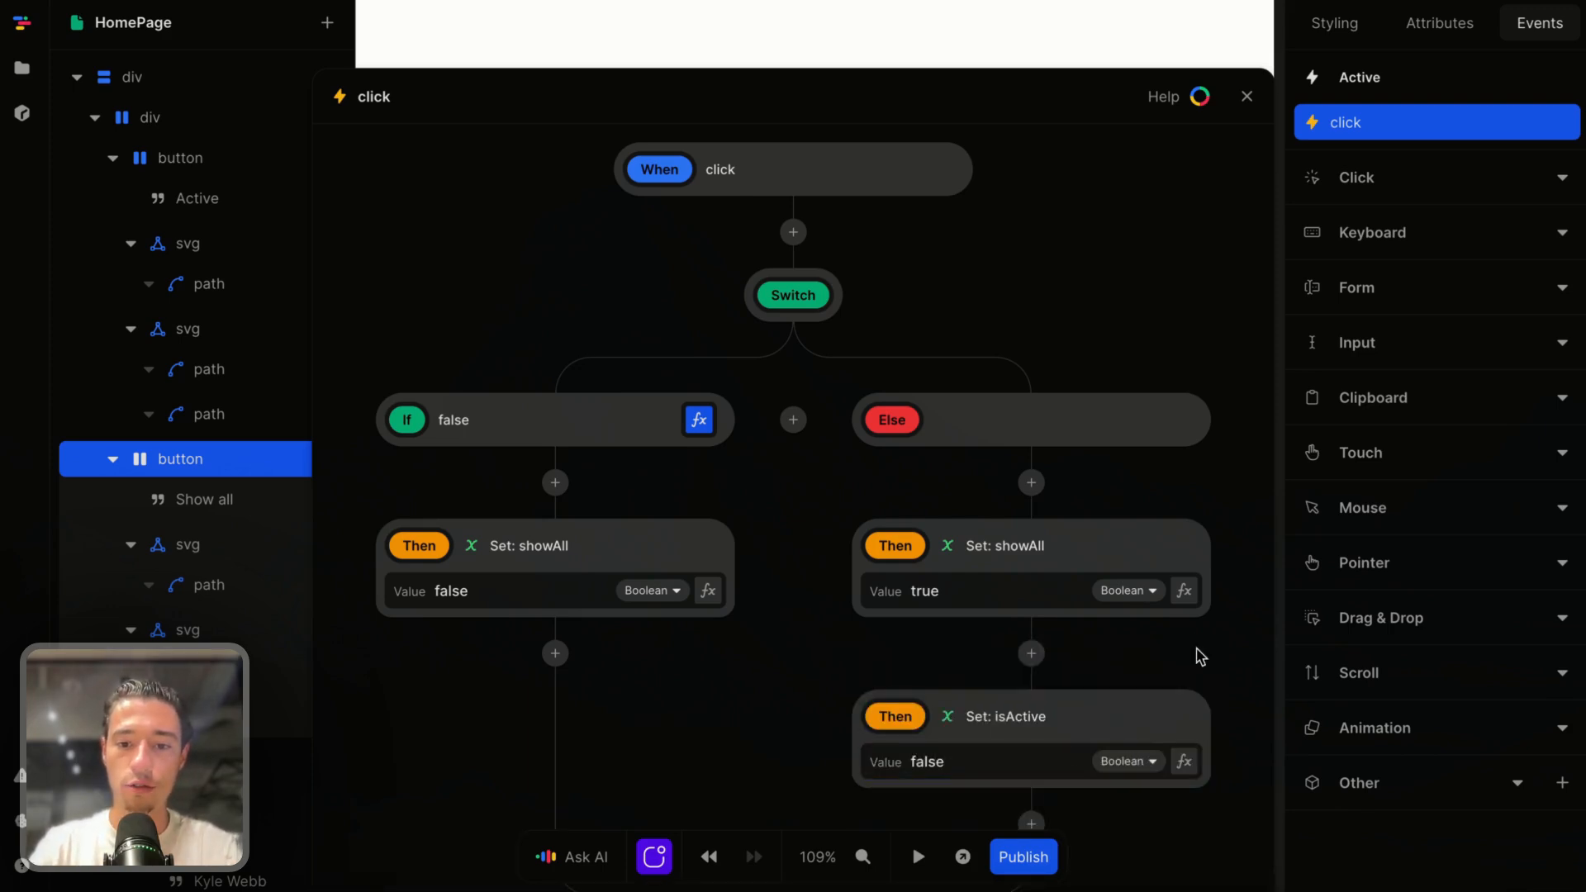
click(1246, 96)
Test how Active and Show all affect each other in test mode, and return to editing.
click(919, 850)
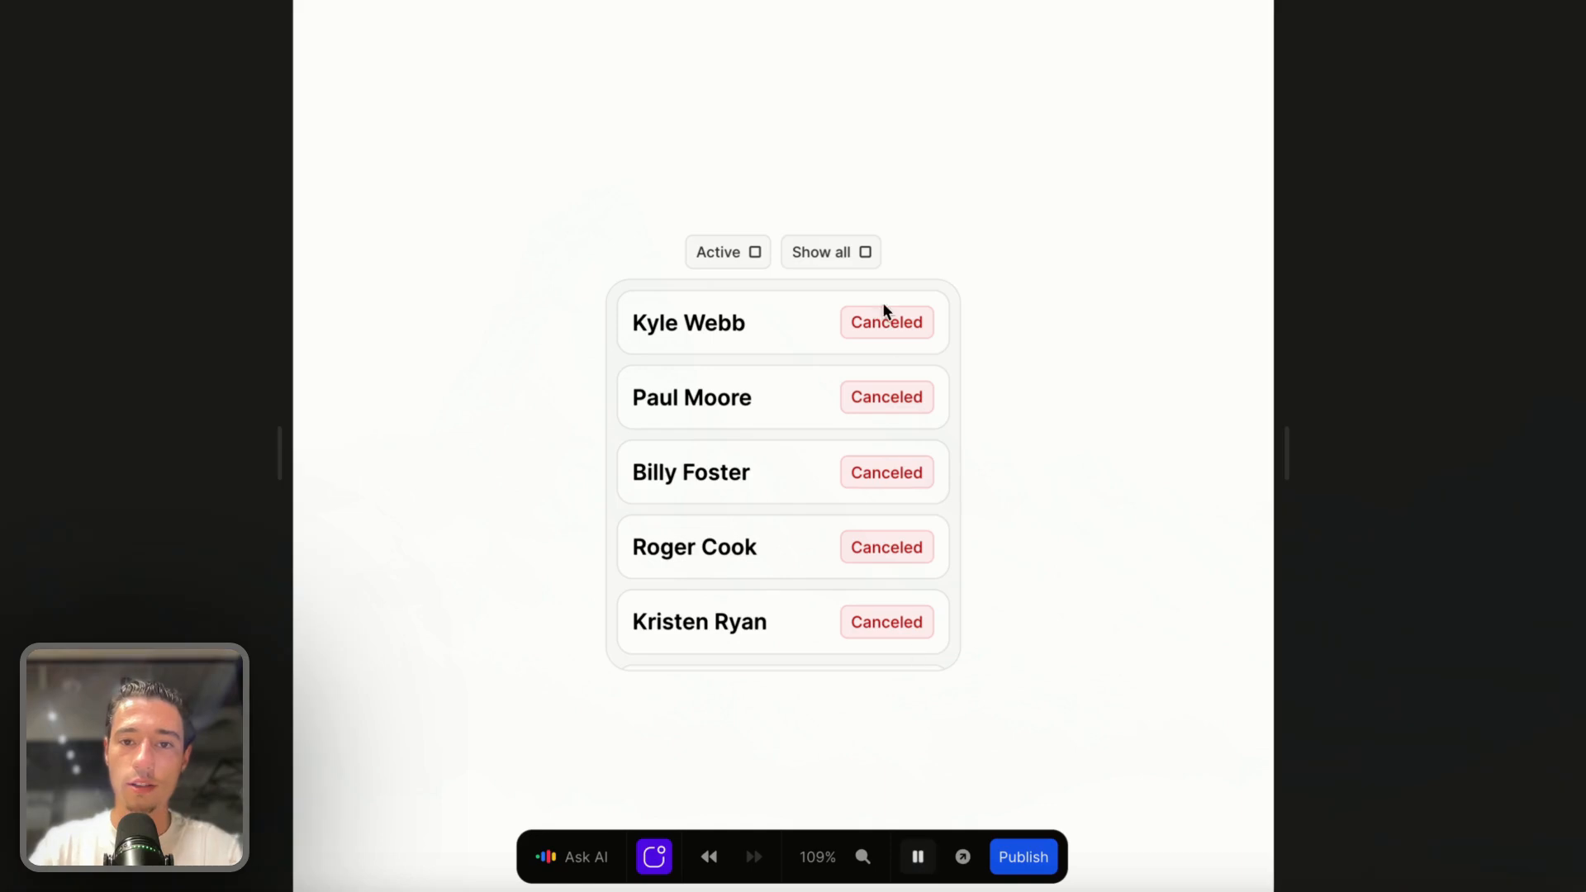
click(728, 258)
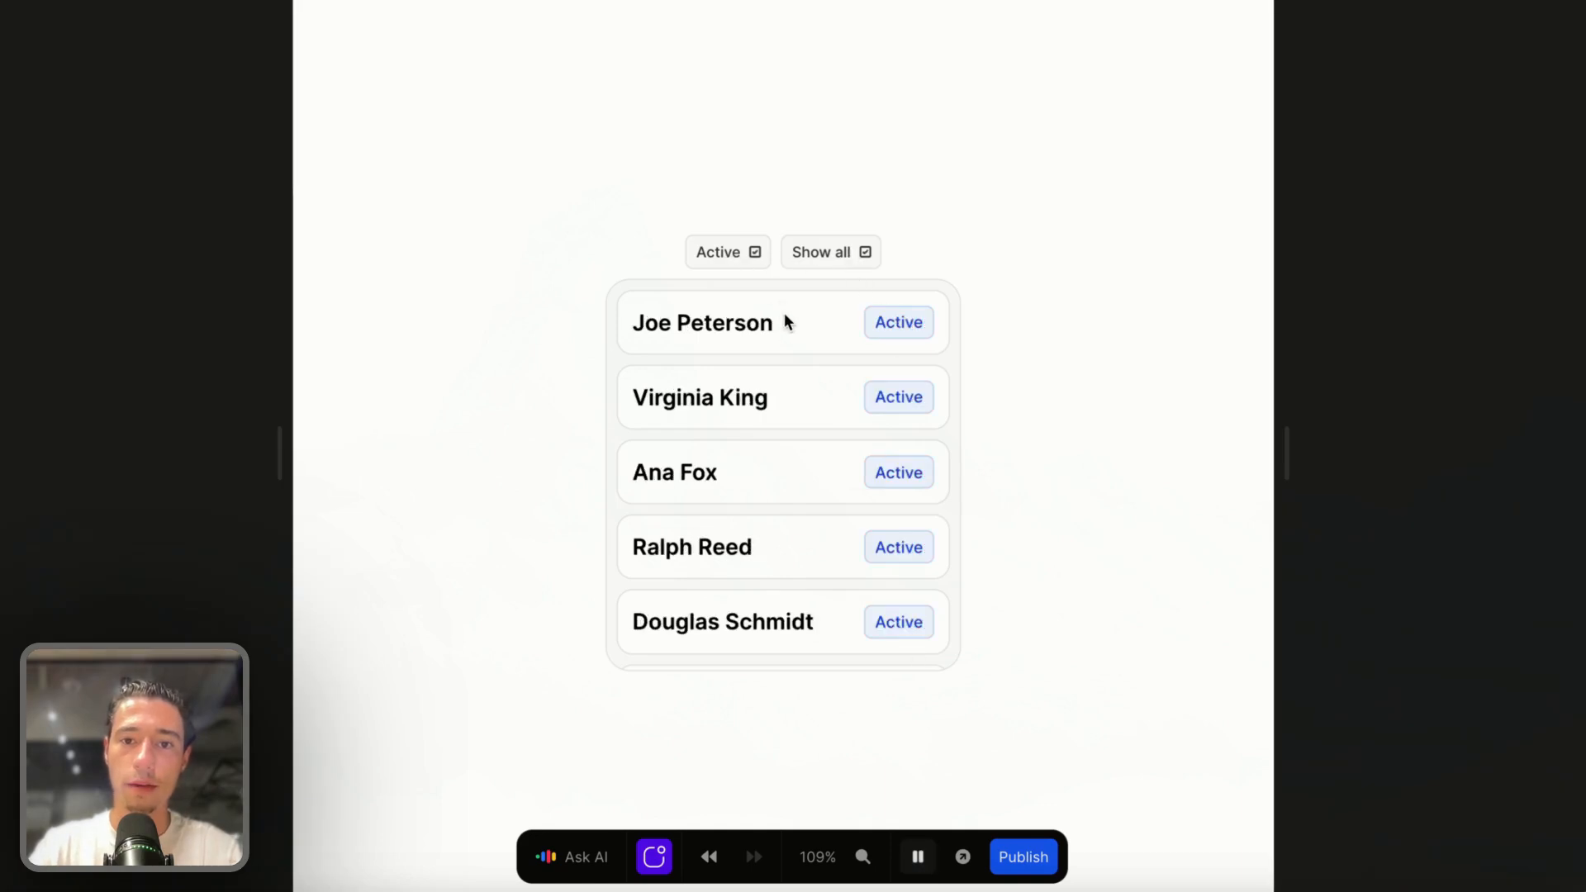
click(836, 262)
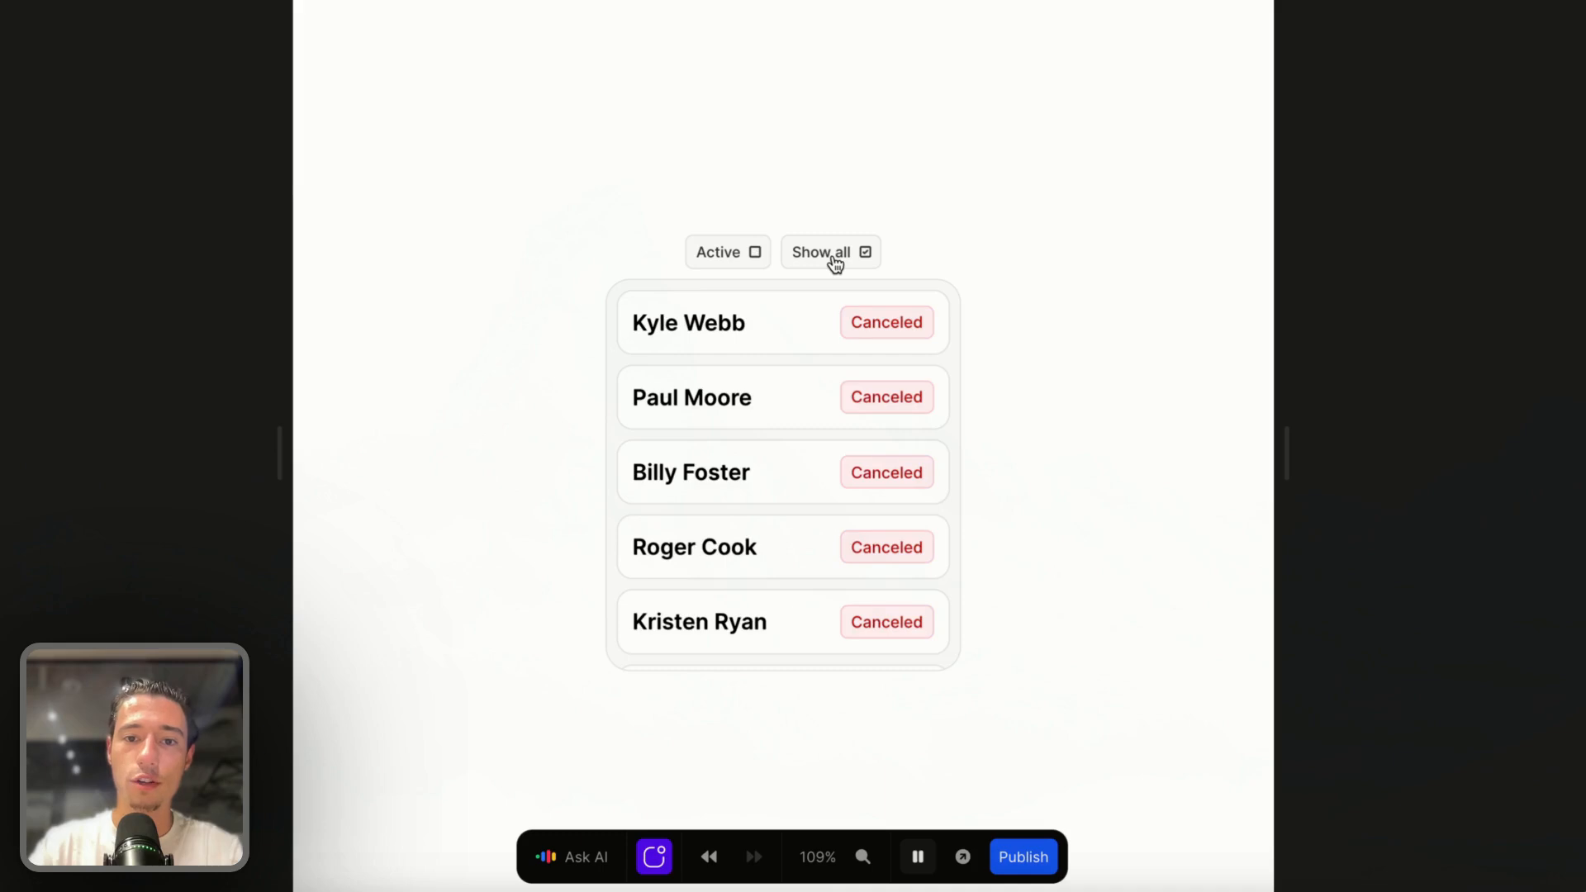
click(735, 256)
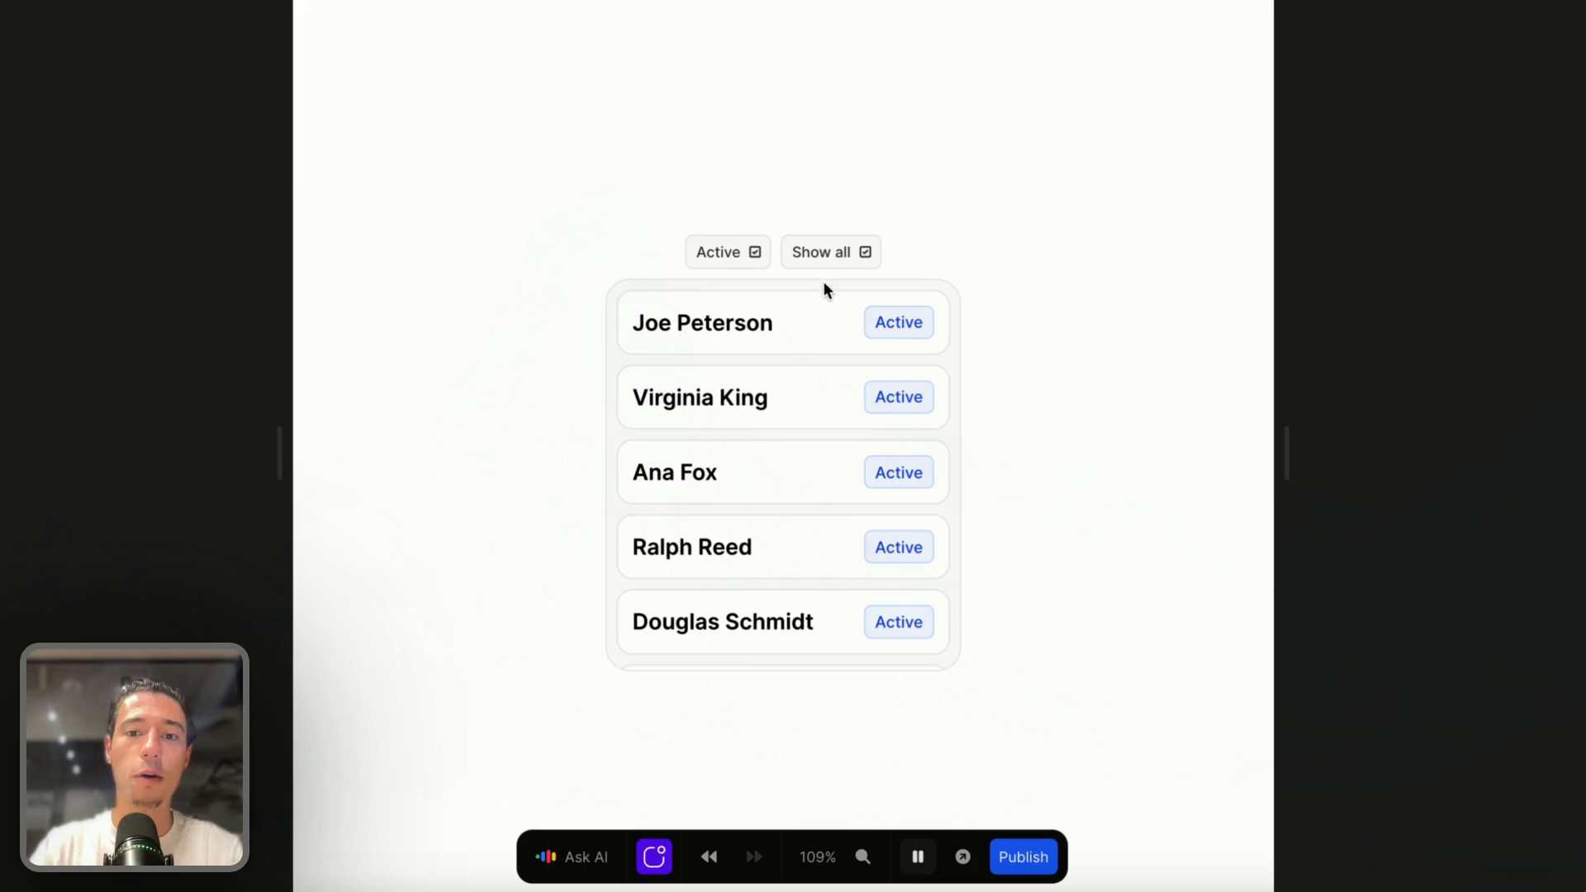
click(917, 857)
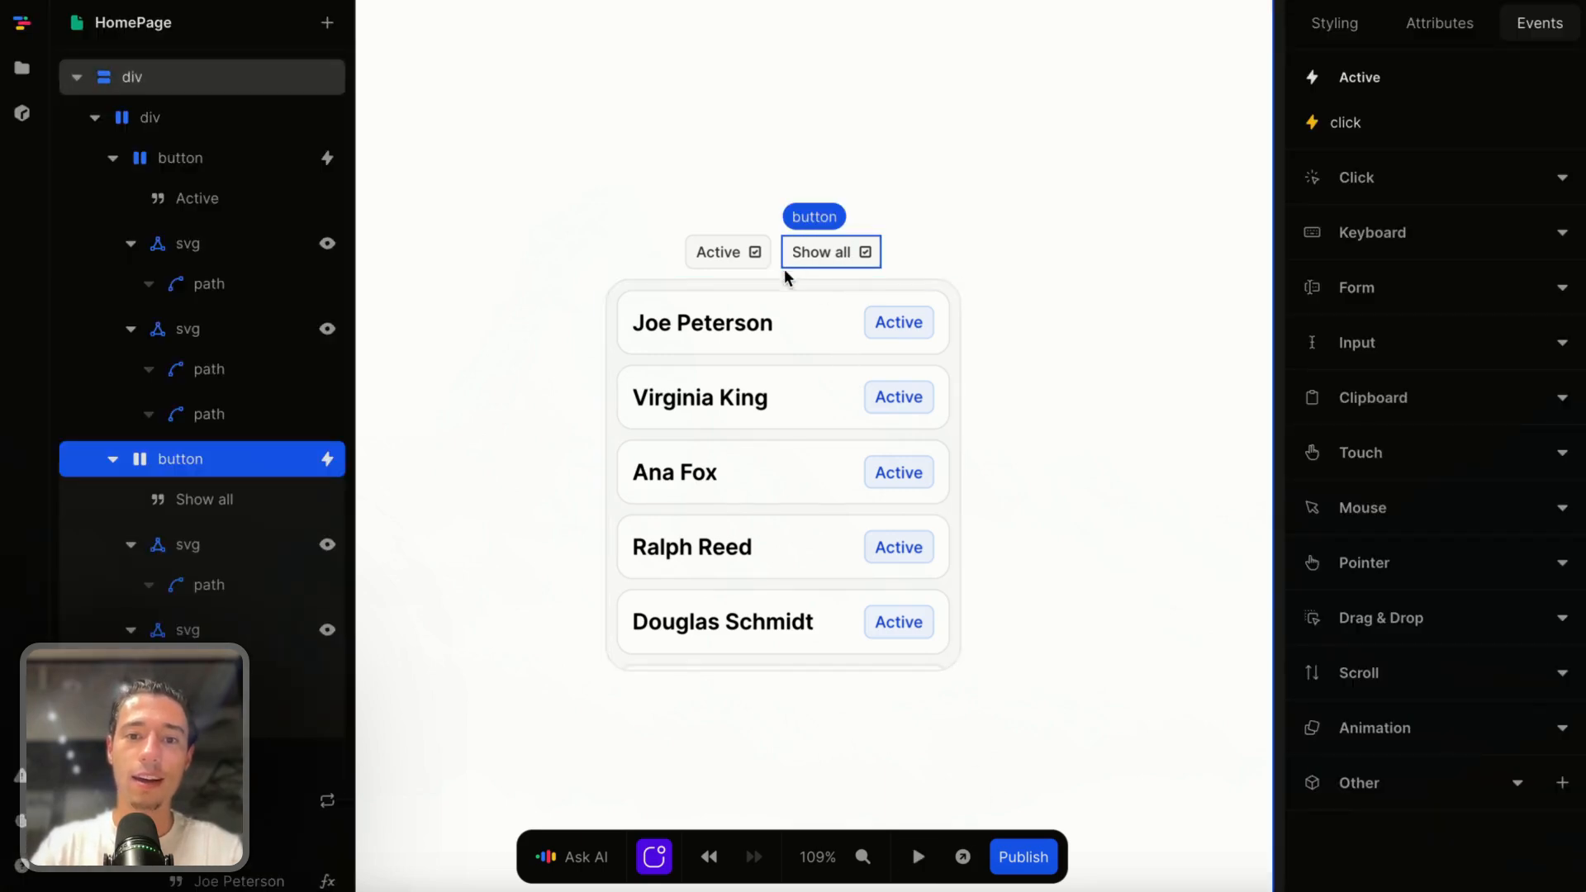
Add a Set showAll action with value false to the Else branch of the Active button's click event, and close the event.
click(765, 256)
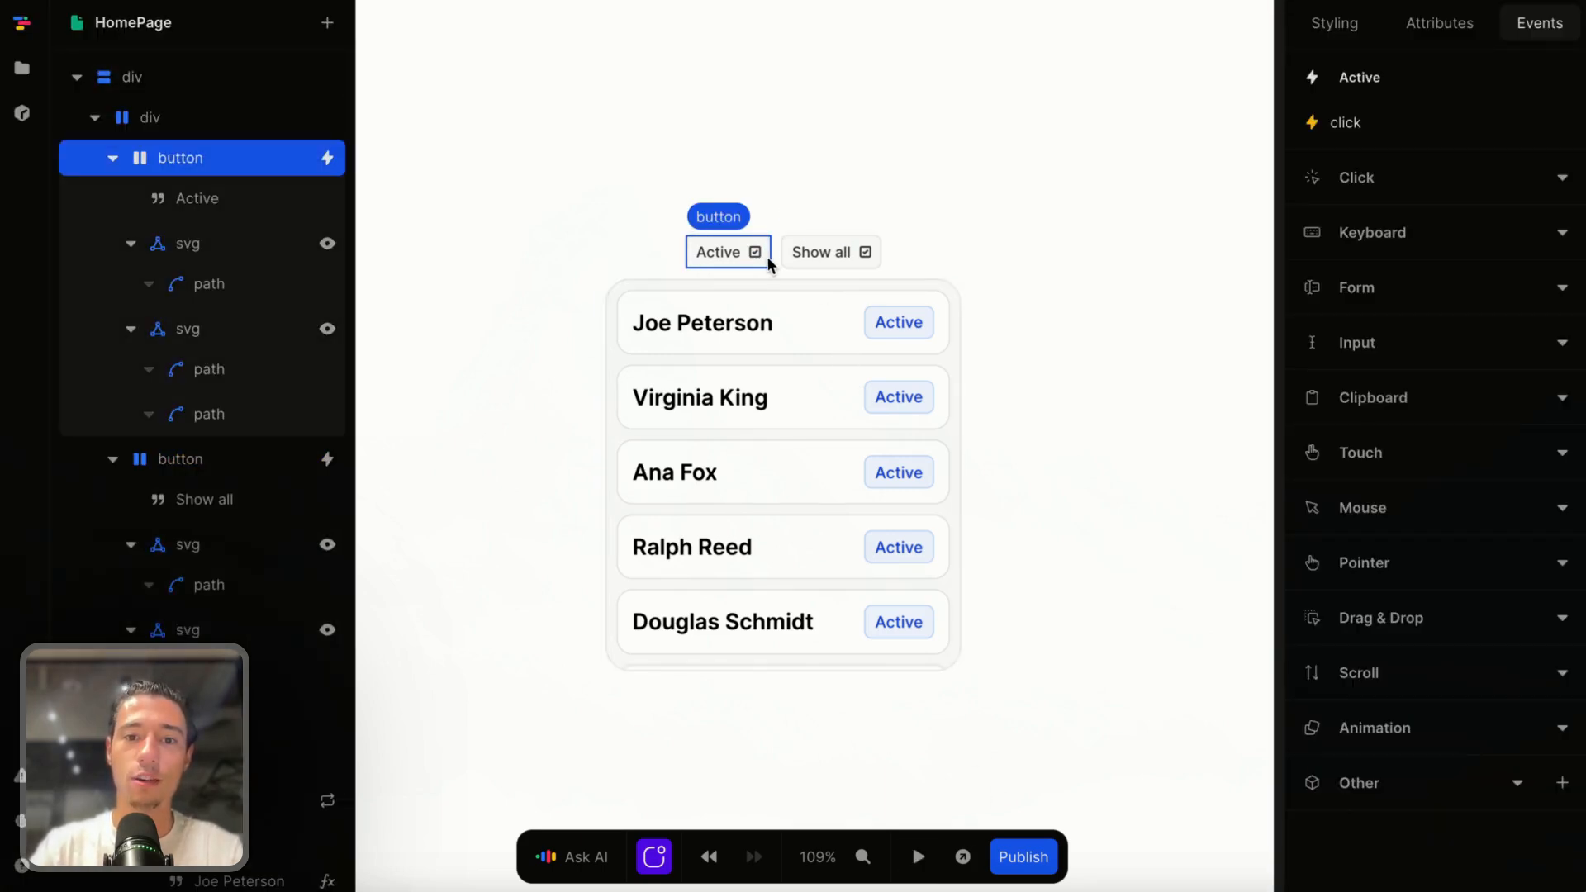
click(1359, 124)
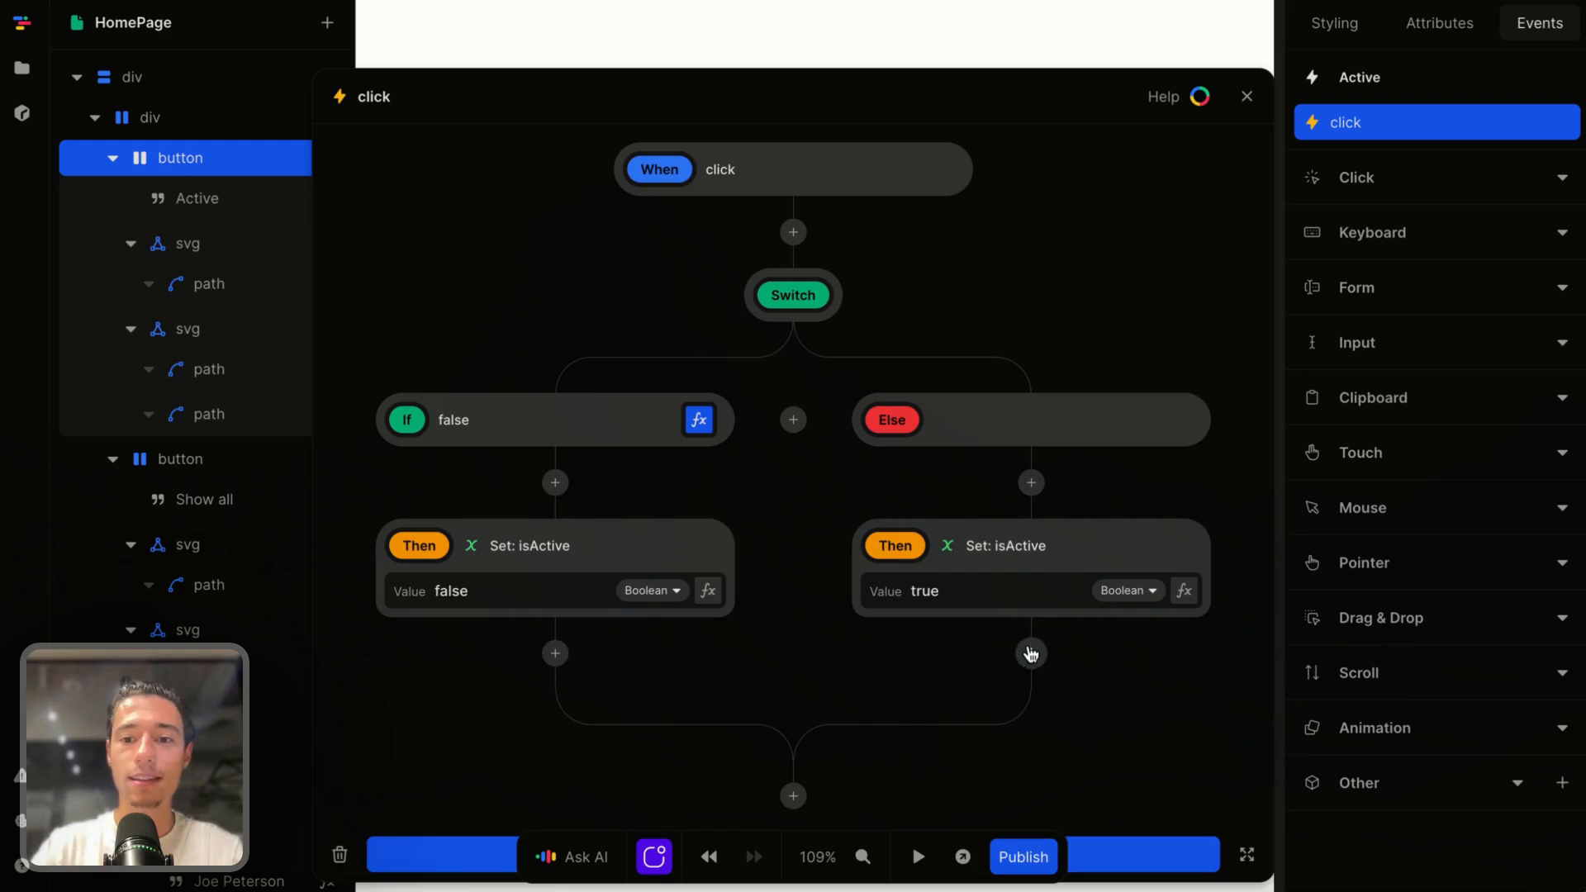
click(1031, 654)
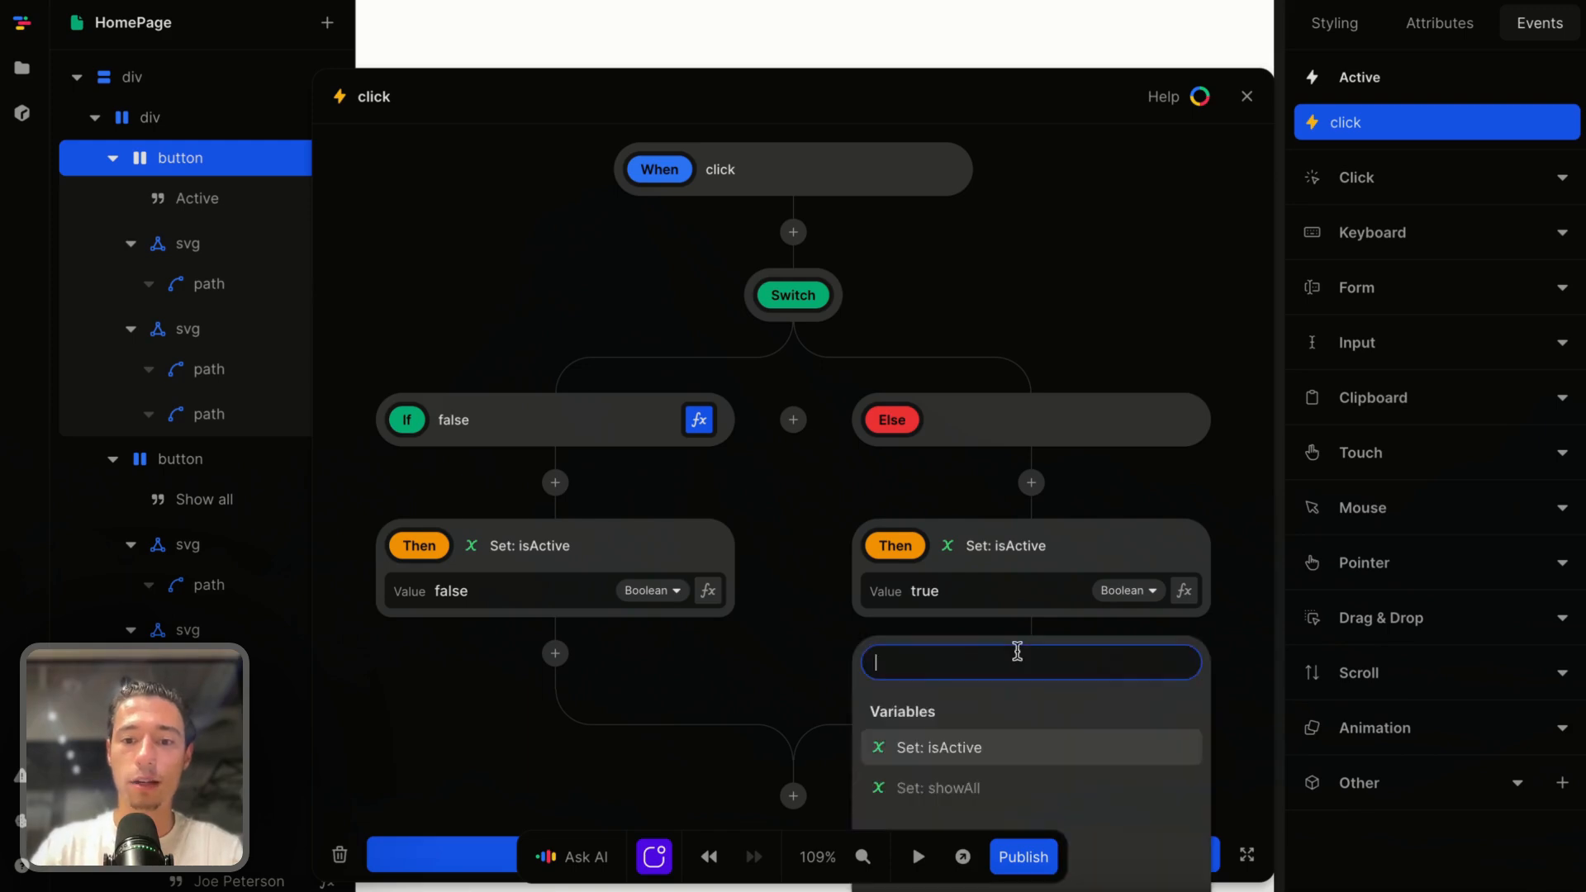
click(967, 789)
key(BackSpace)
text(fal)
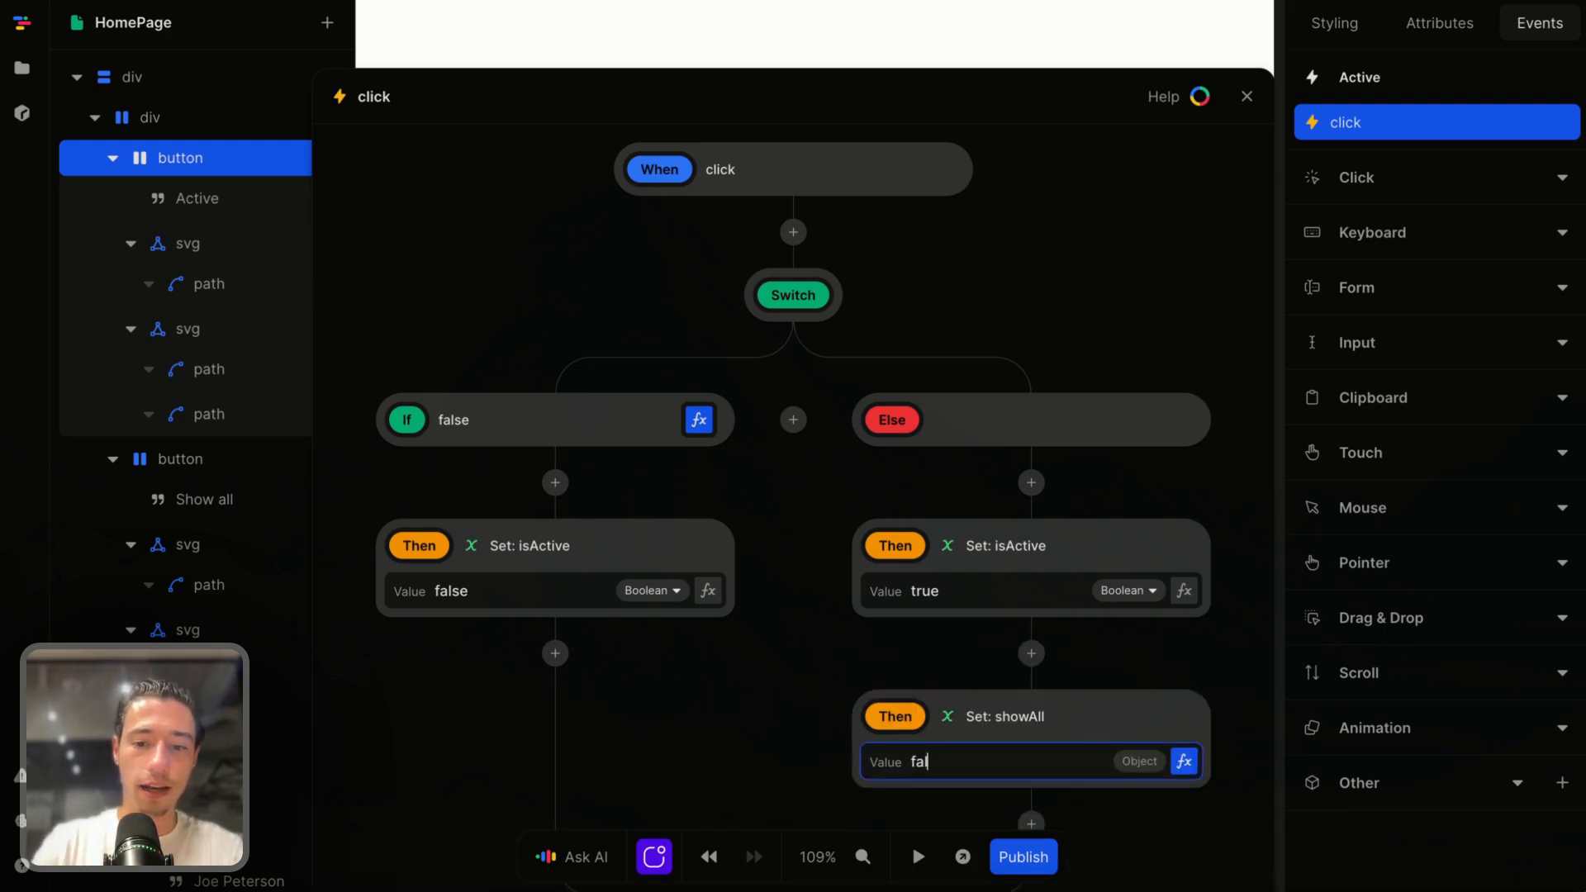
text(se)
click(1124, 321)
click(1247, 95)
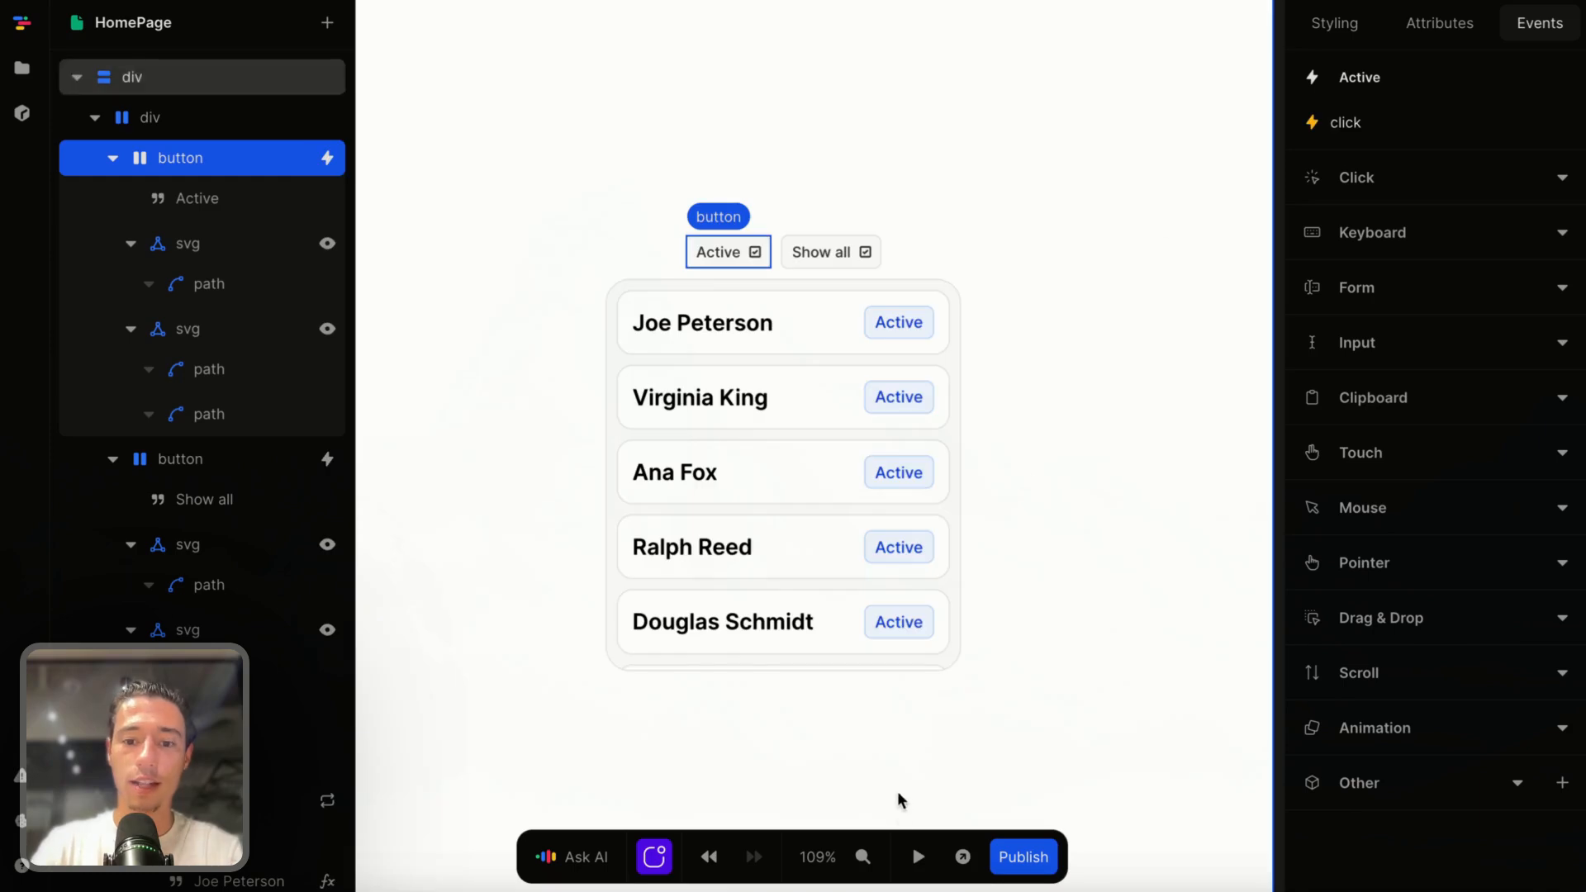
Test switching repeatedly between the Active and Show all buttons in test mode, and return to editing.
click(918, 857)
click(735, 255)
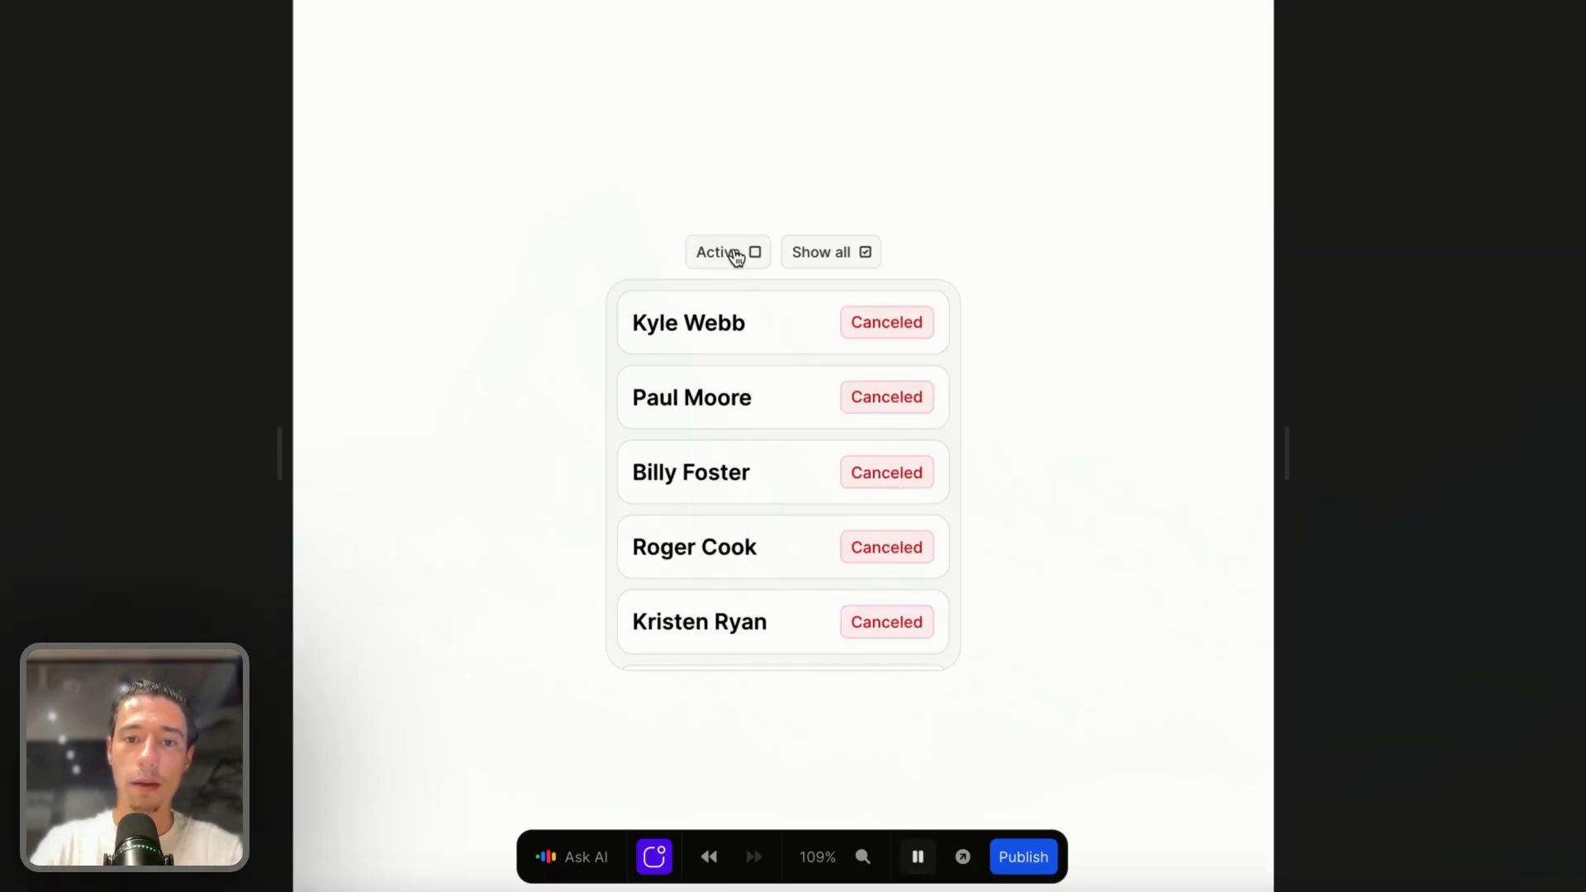
click(736, 255)
click(866, 255)
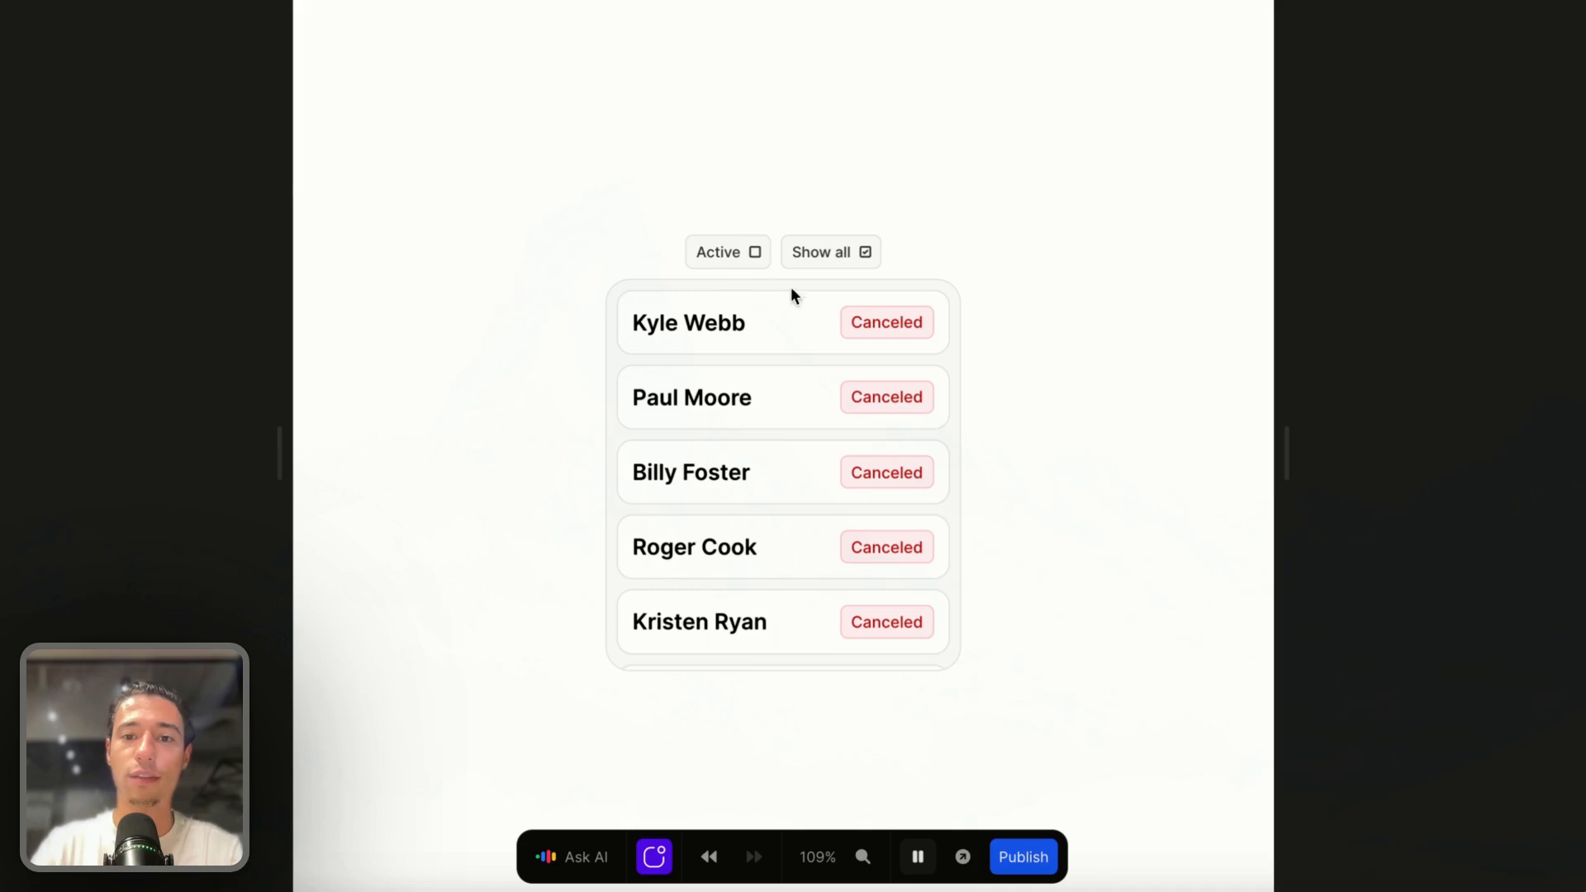
click(748, 255)
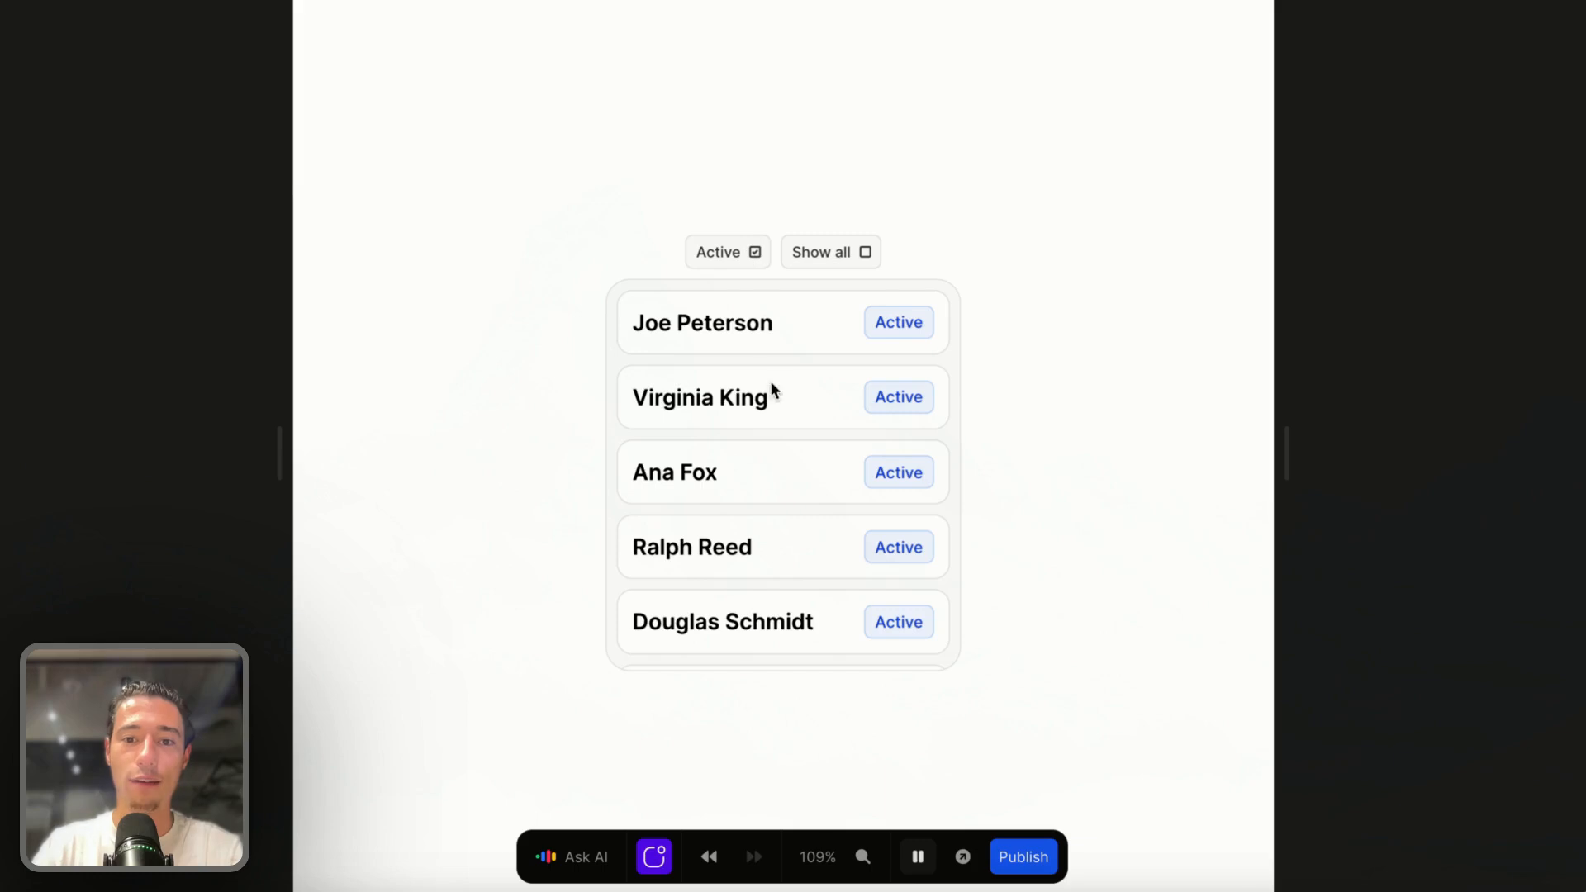
click(717, 262)
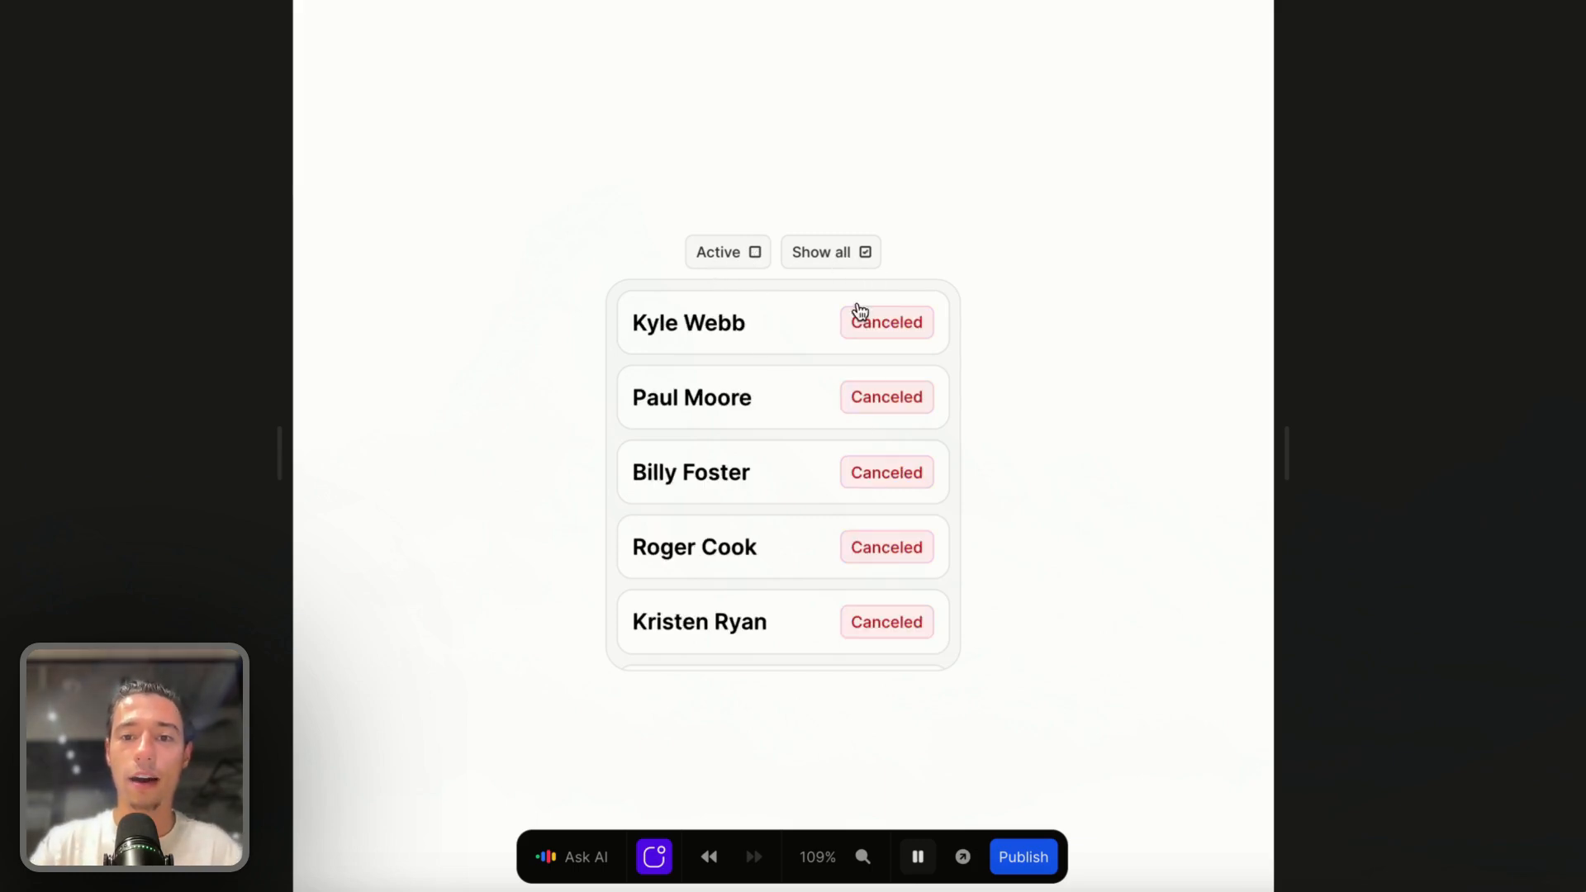
click(855, 254)
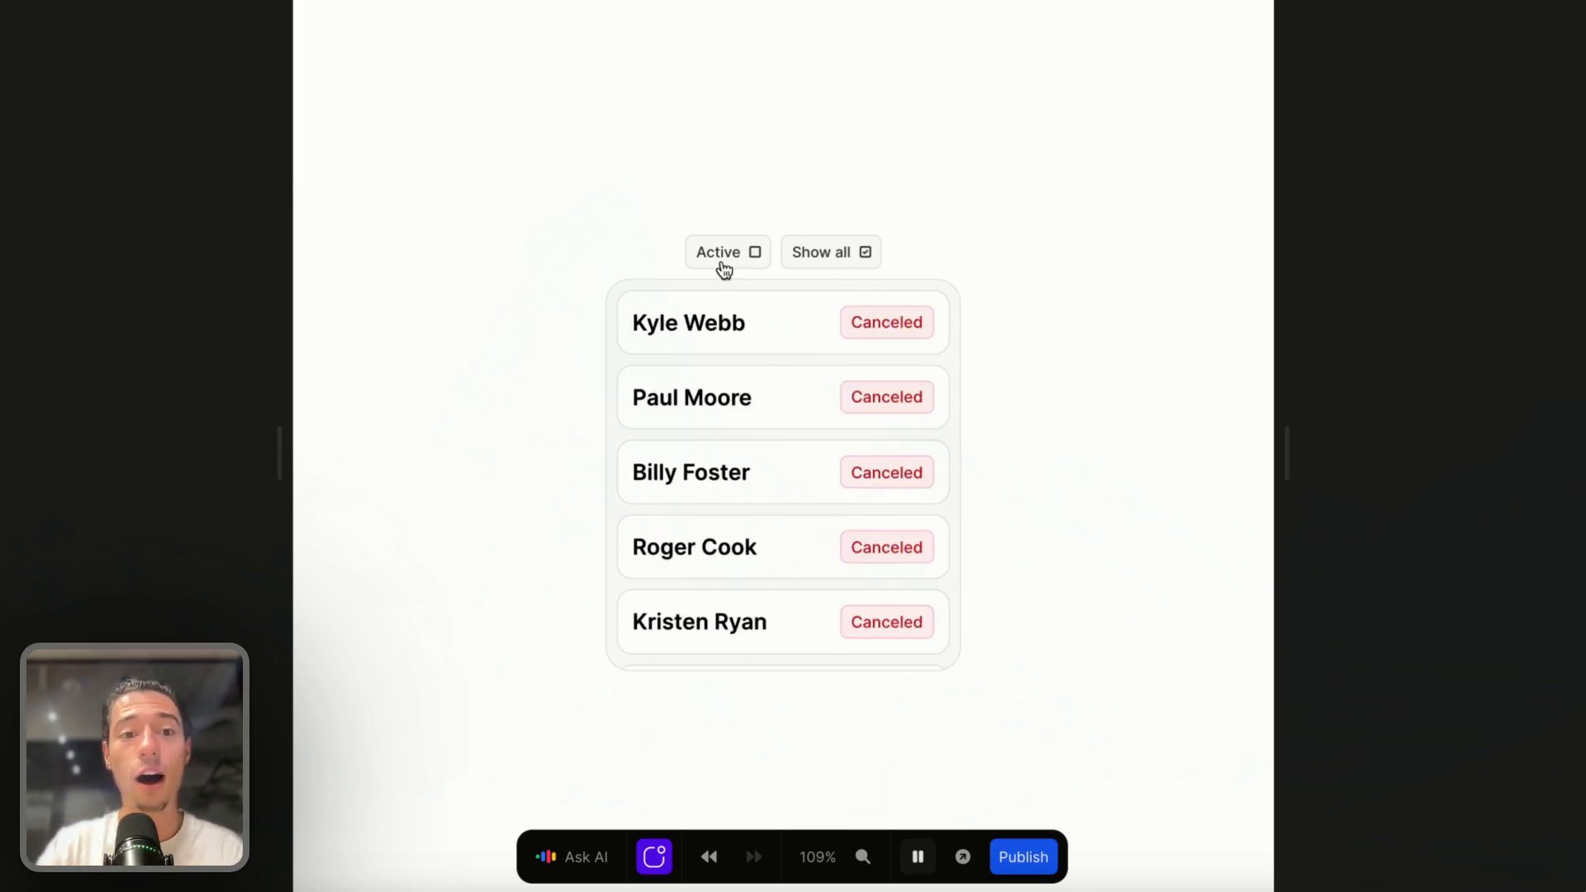
click(917, 857)
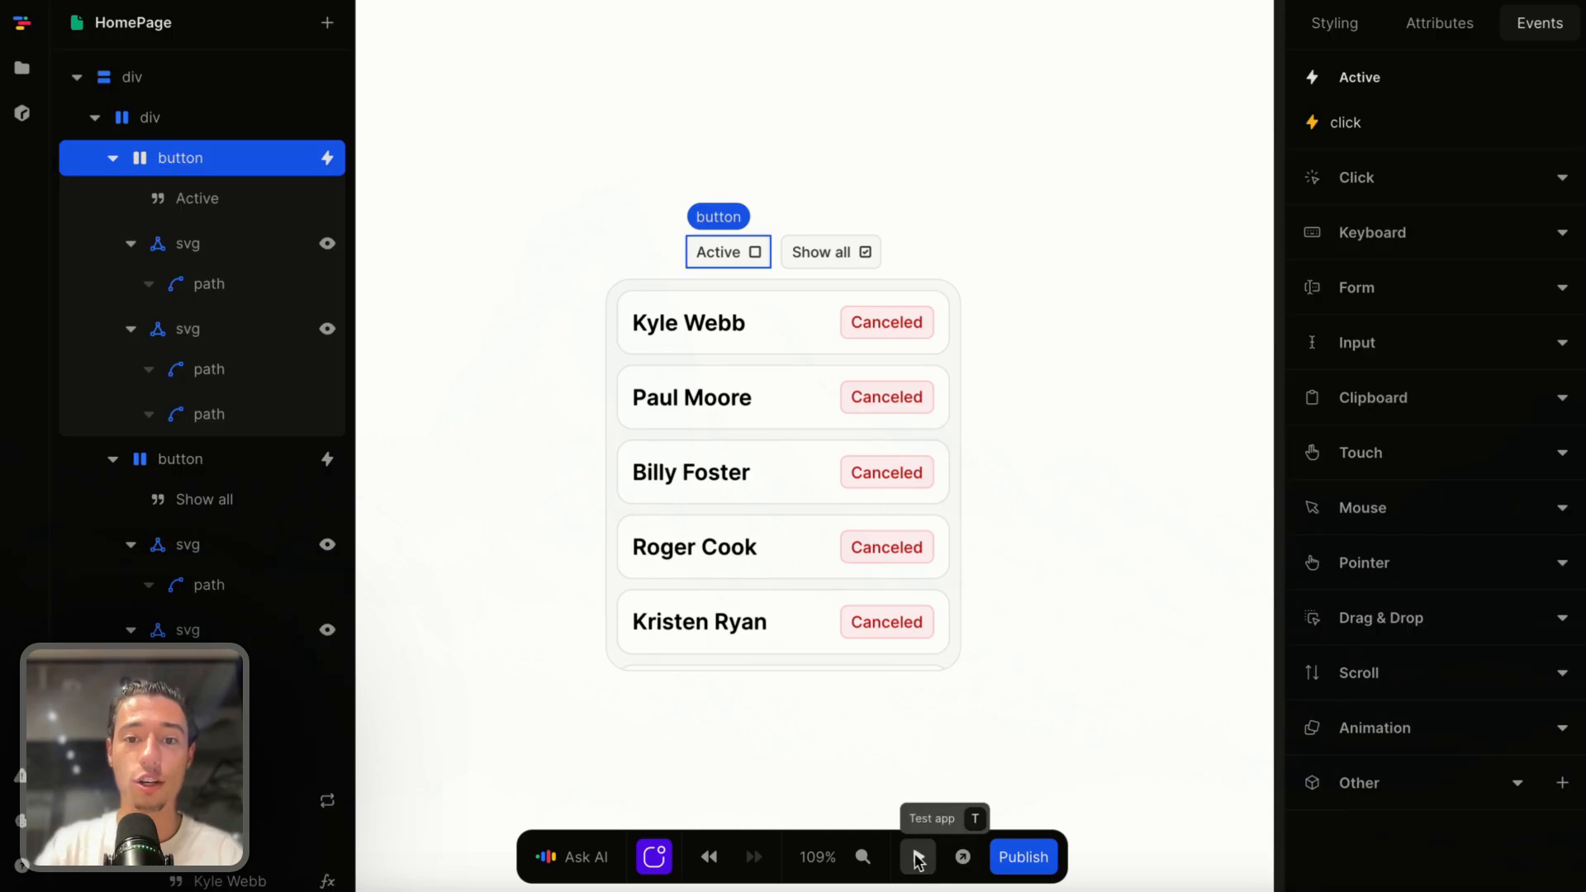
Open the Repeat formula of the list's item div and remove the existing Filter and items nodes so only the Output remains.
click(813, 304)
click(1446, 22)
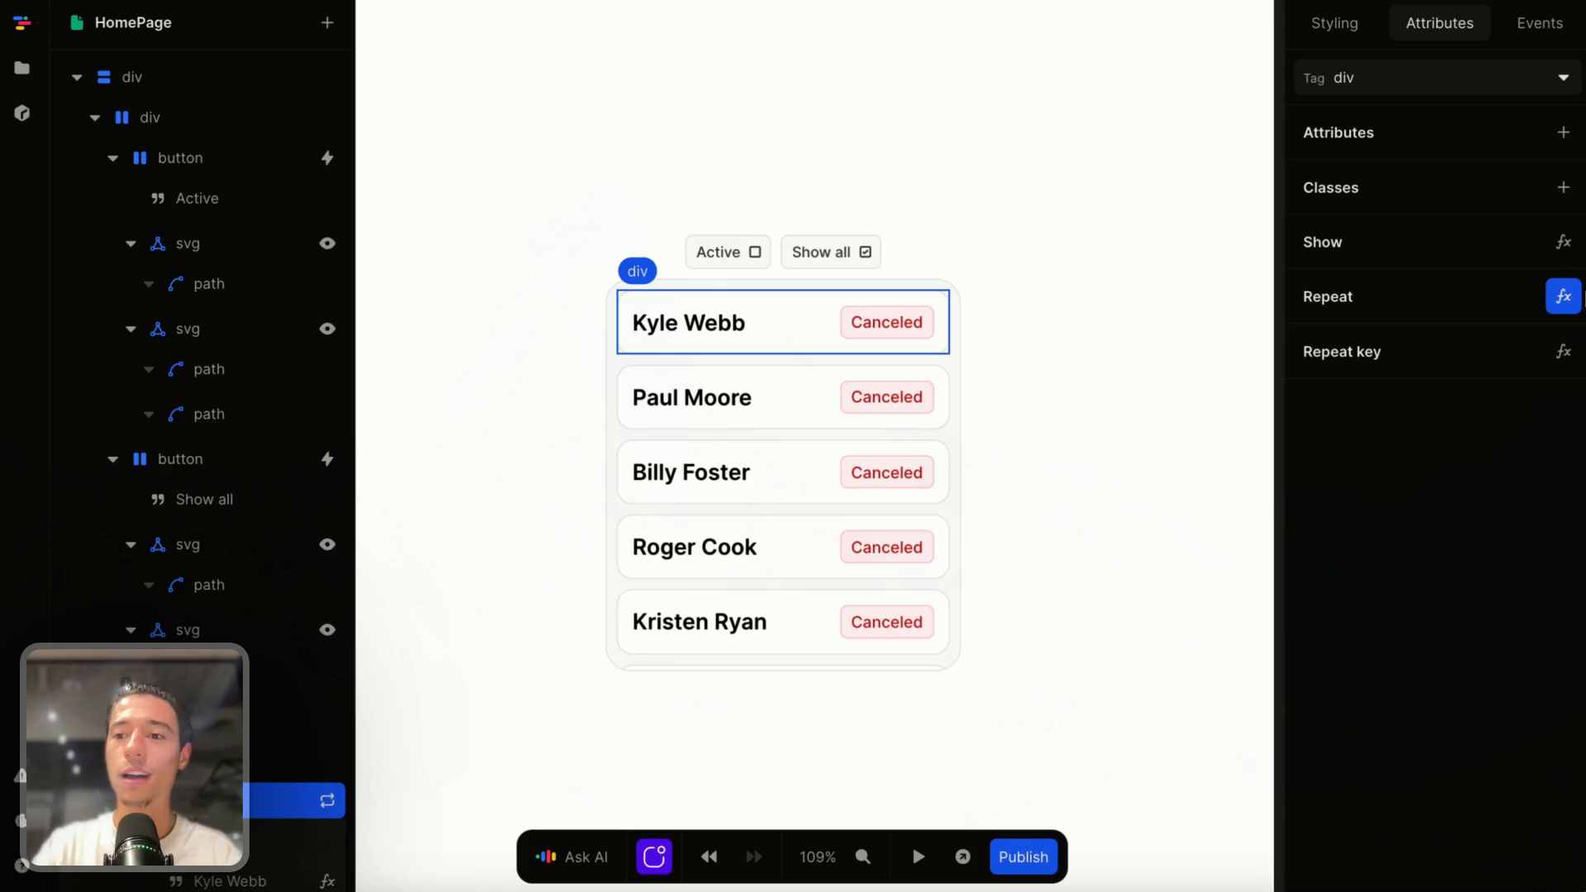
click(1563, 296)
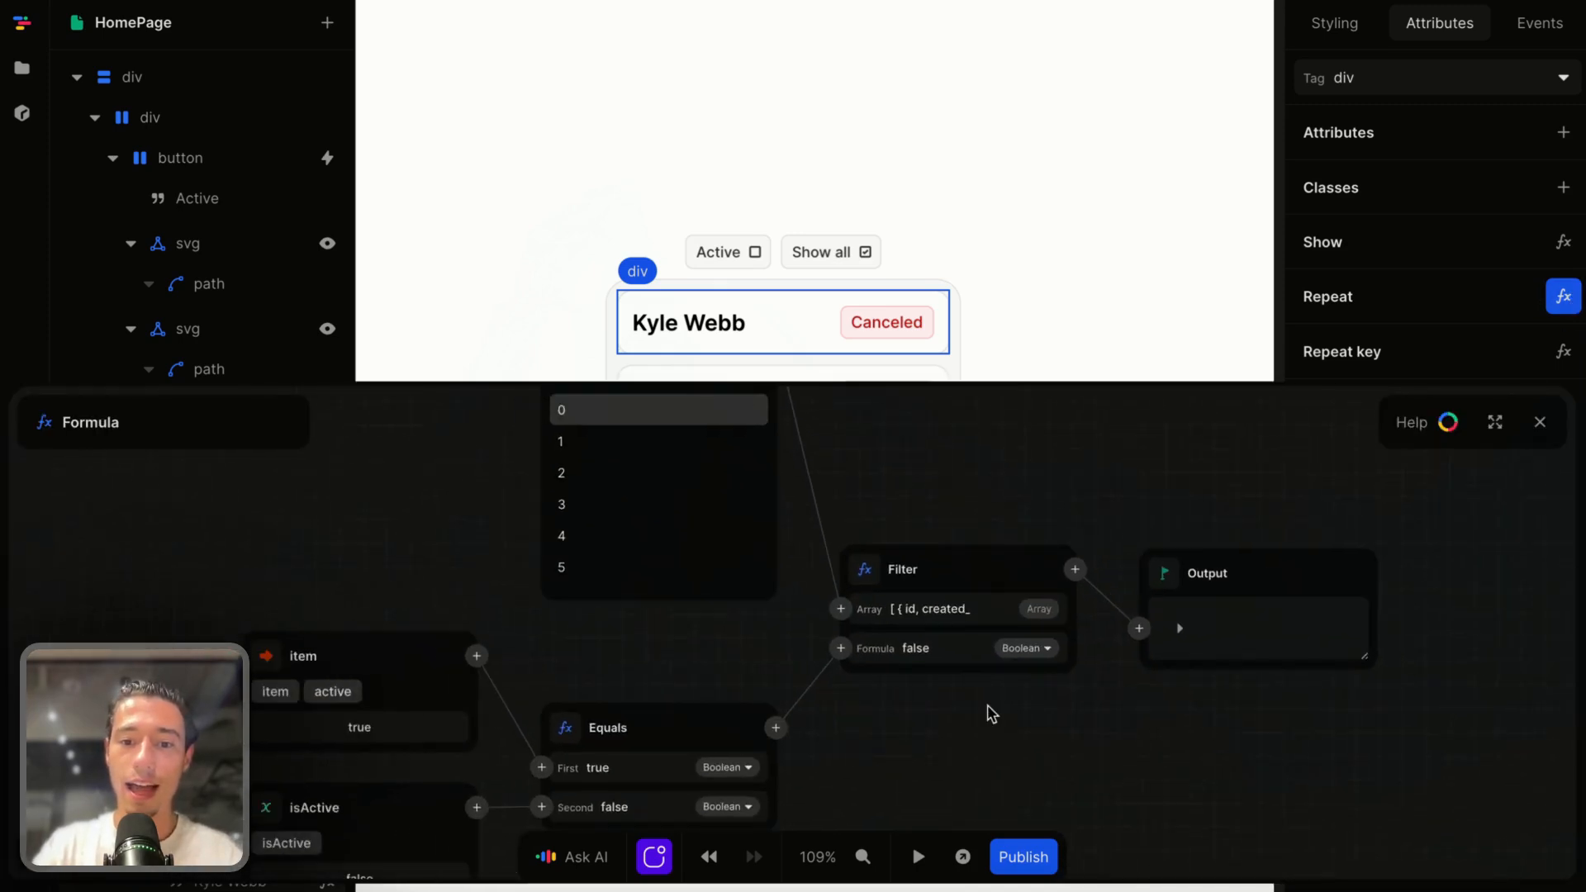
scroll(887, 675, down, 1)
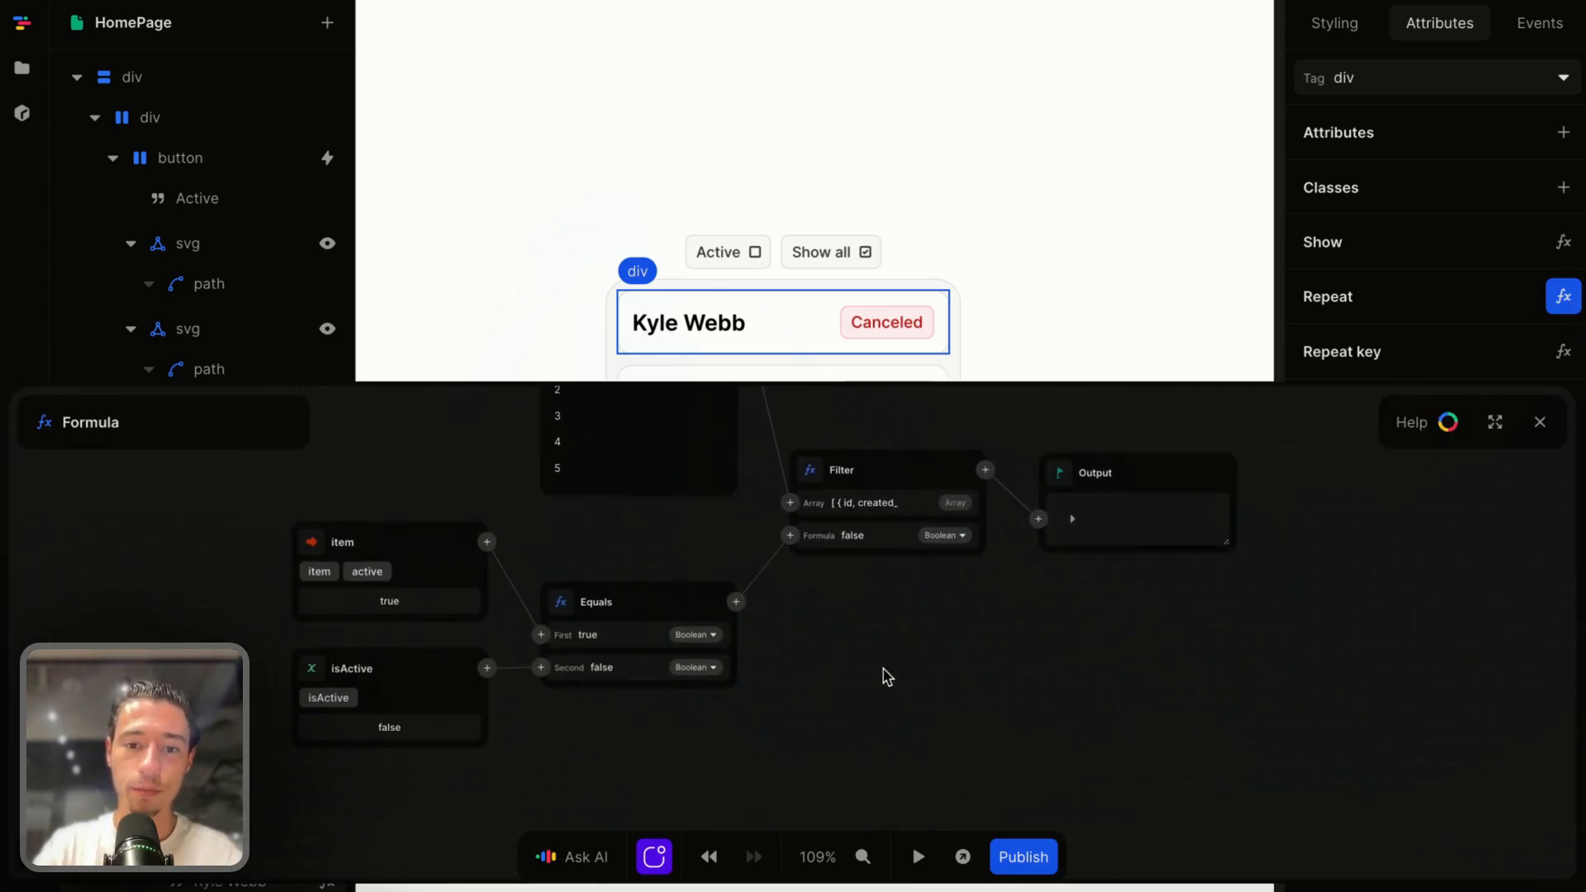
scroll(855, 653, up, 2)
scroll(856, 652, down, 2)
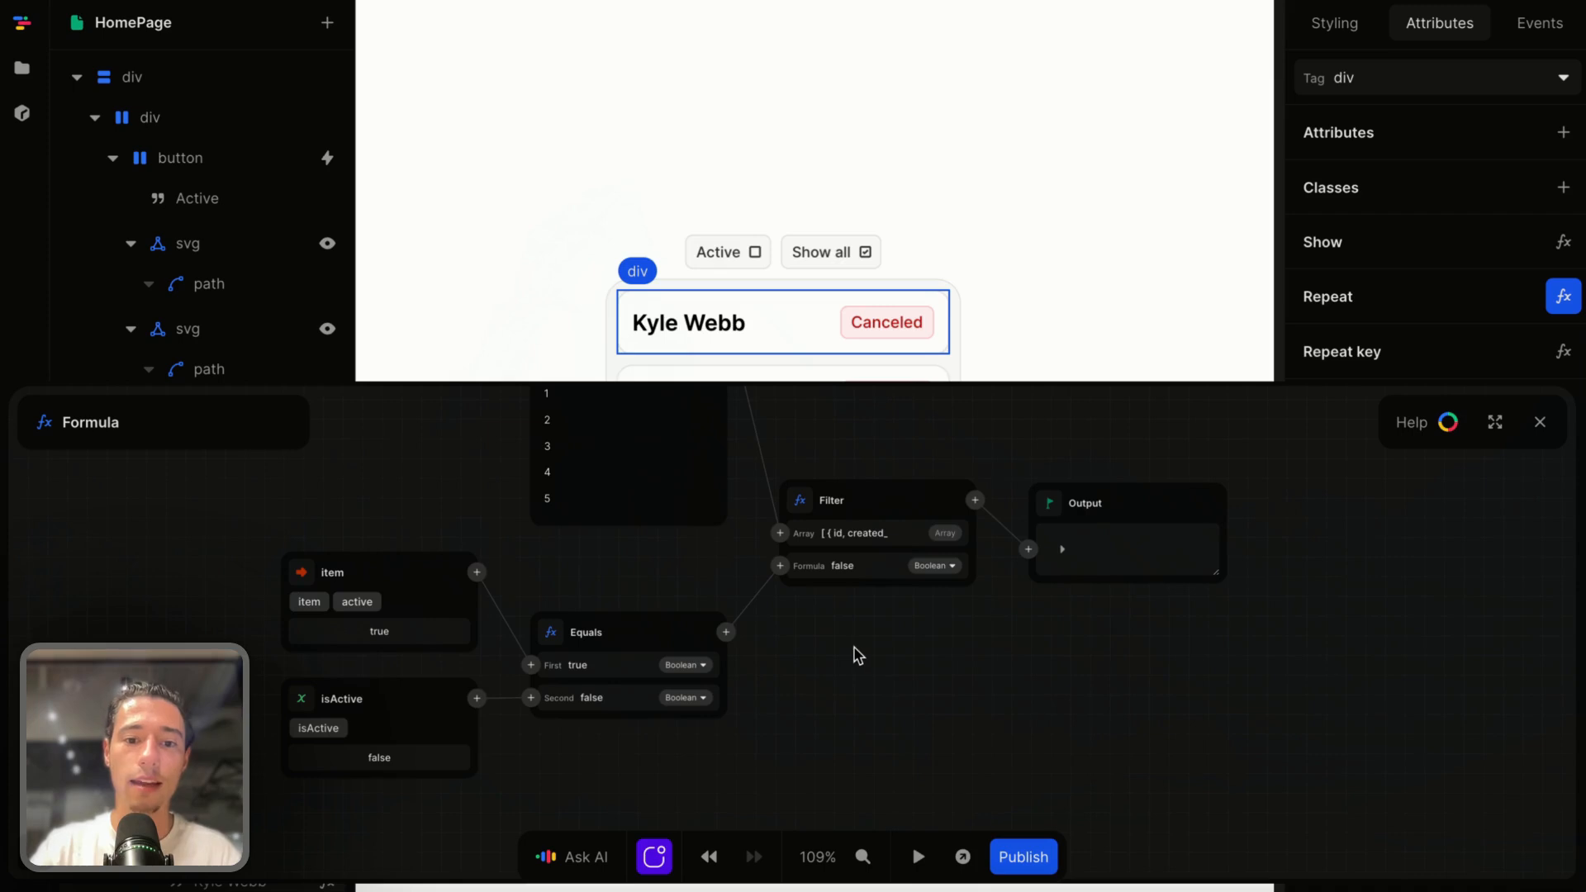
scroll(860, 655, up, 2)
click(900, 657)
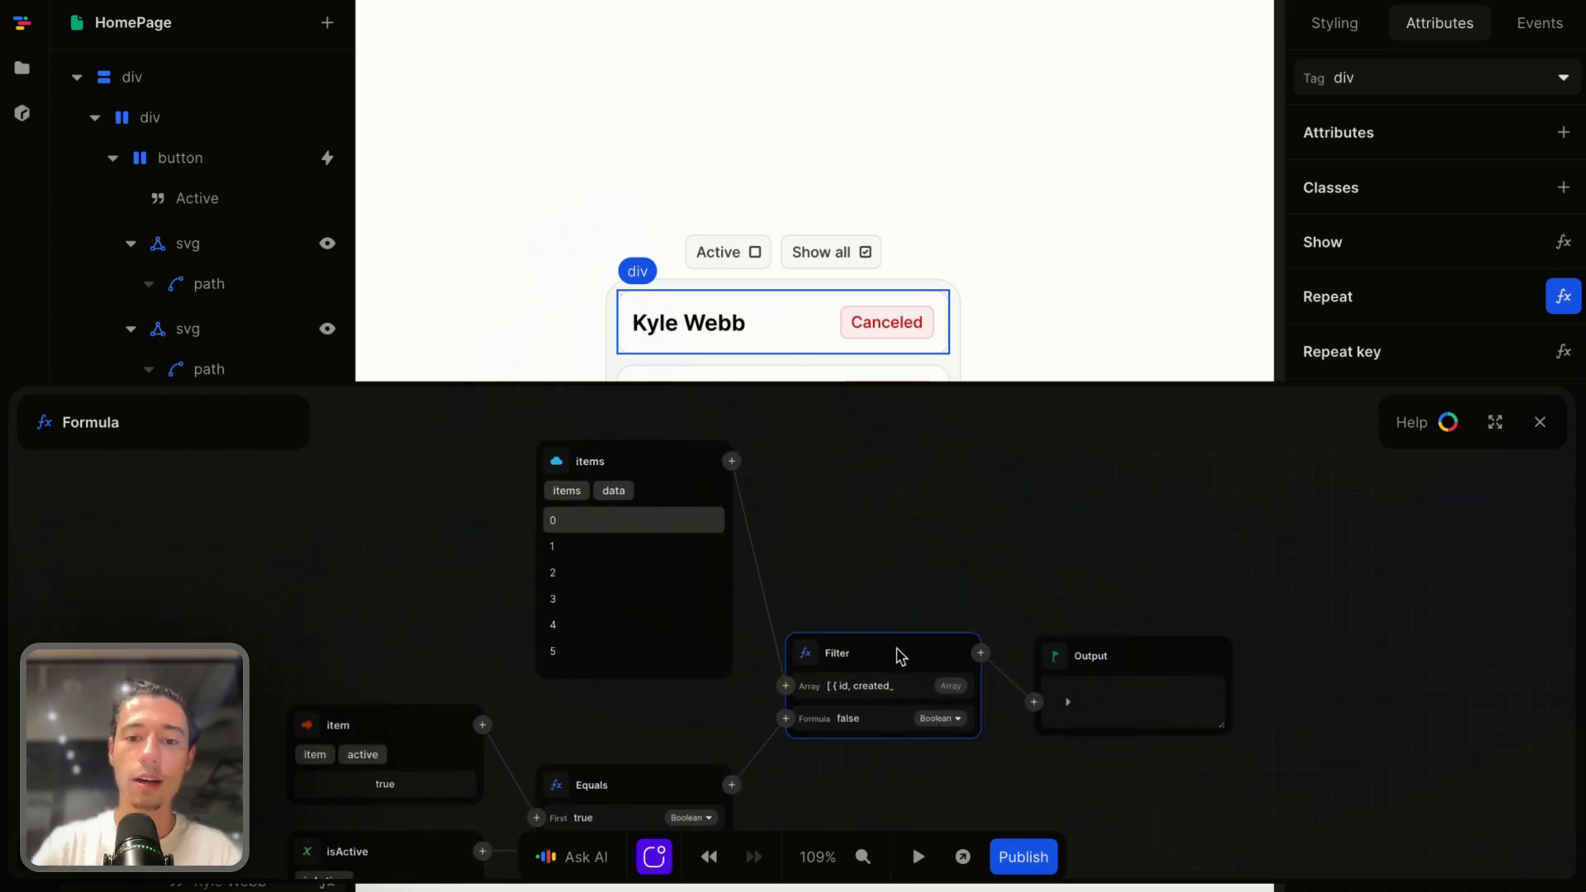
key(Delete)
click(686, 464)
key(Delete)
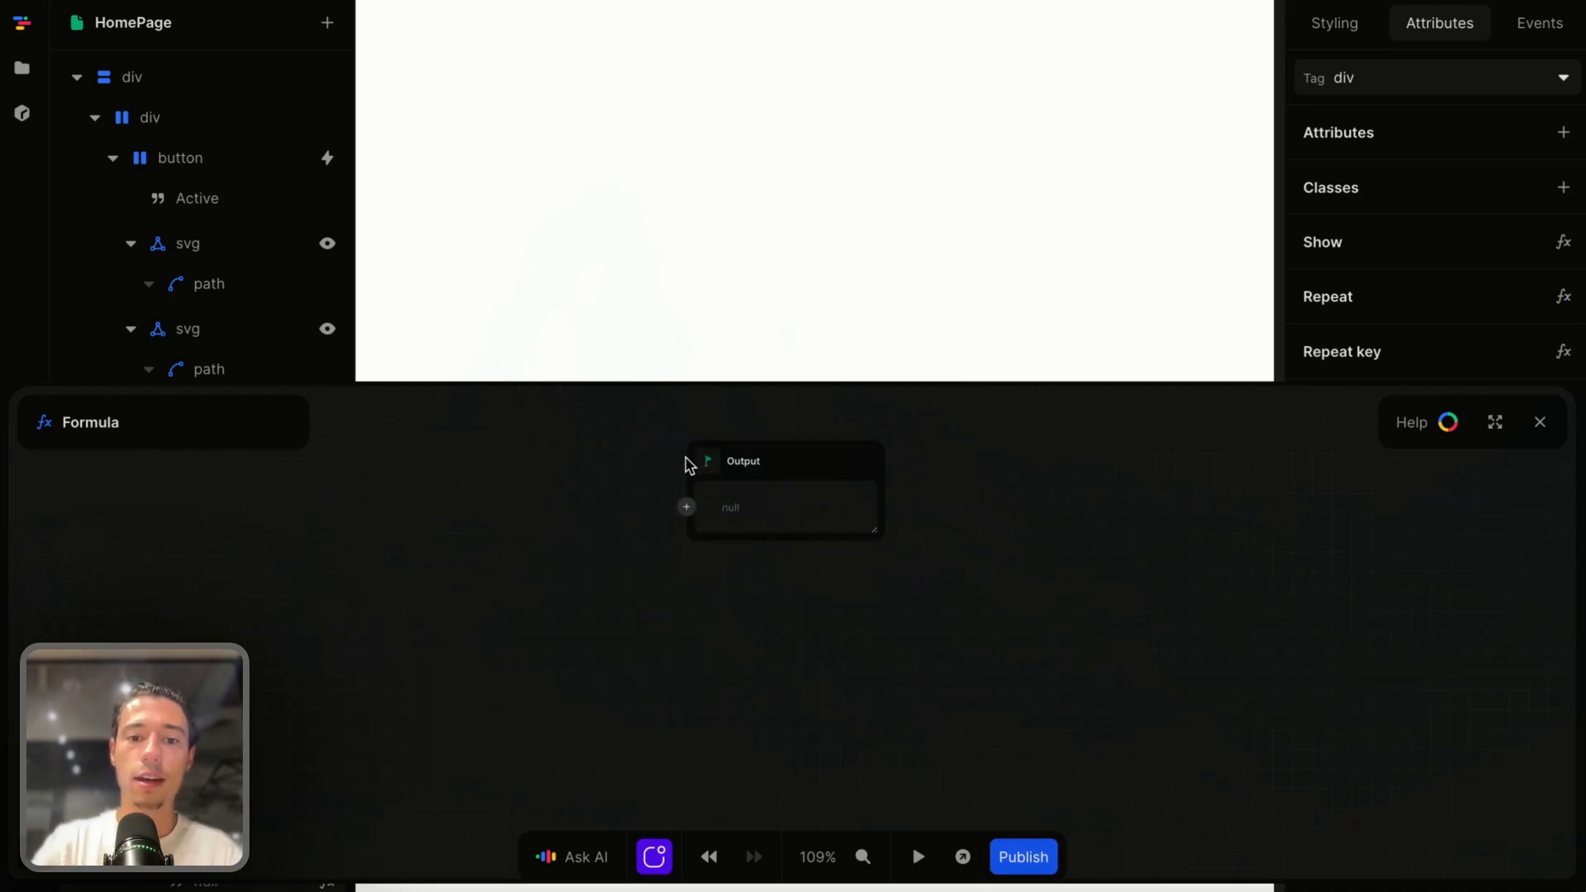
Expand the formula editor to full size and add an If node feeding the Output.
click(687, 506)
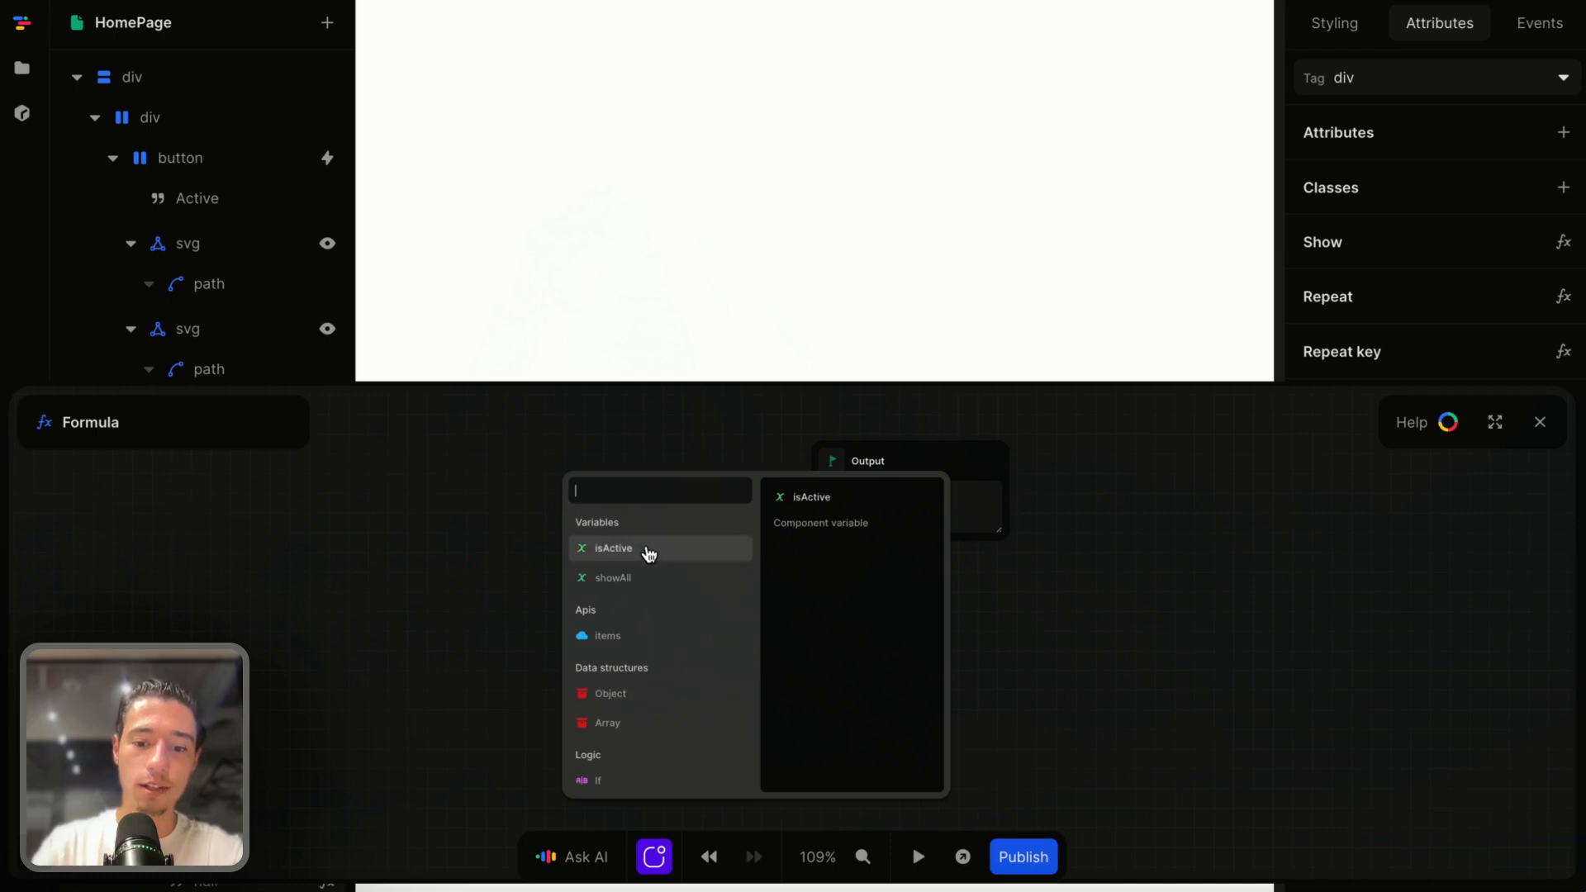
text(if)
click(1495, 423)
click(1495, 422)
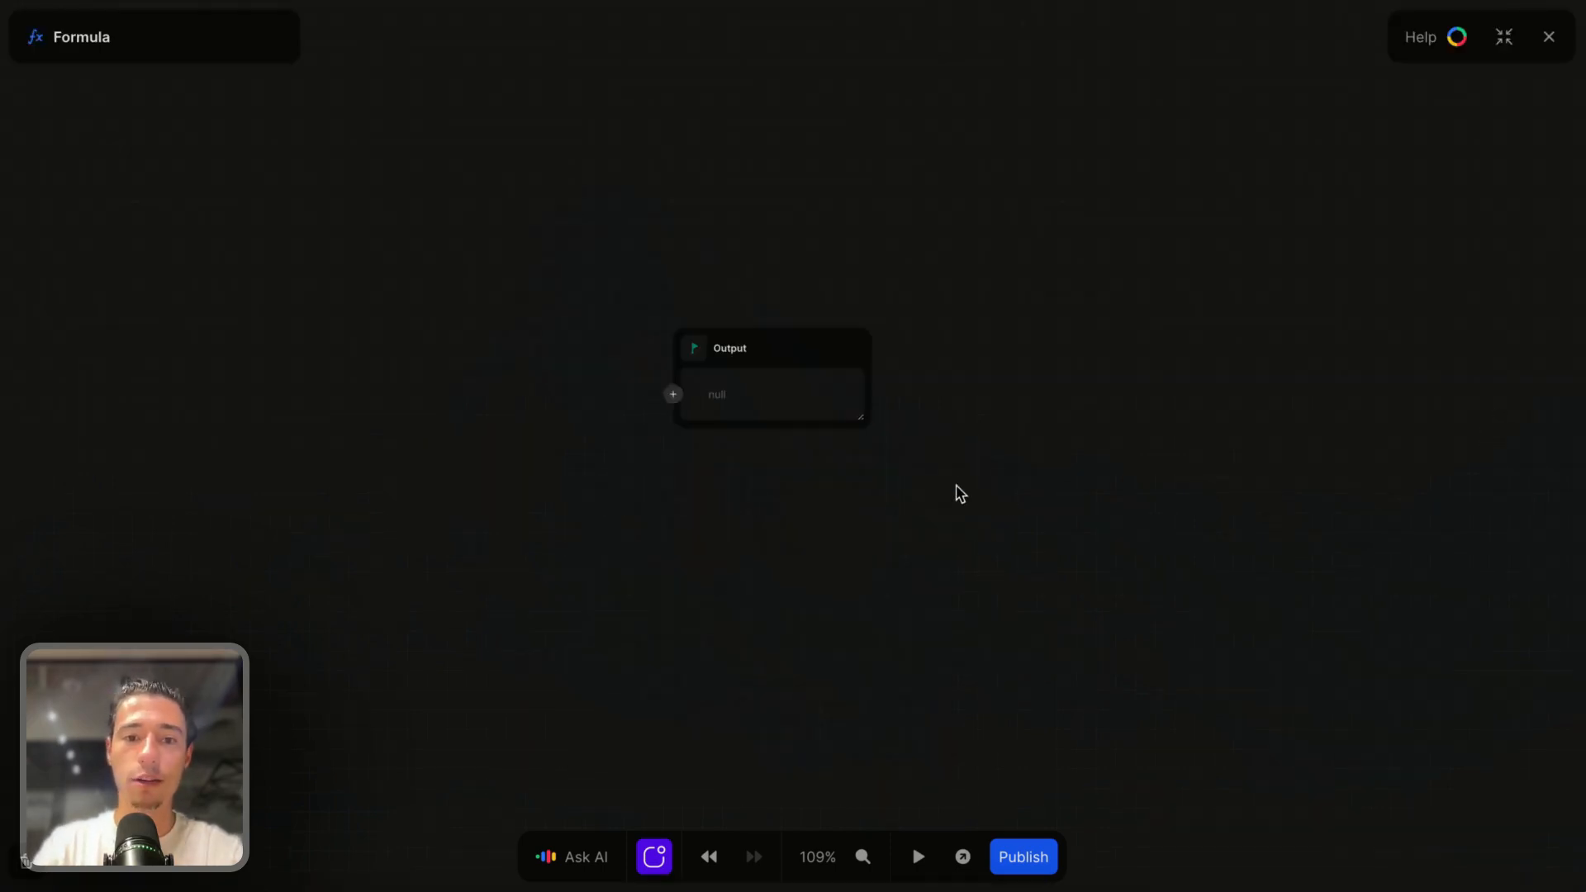
click(671, 397)
text(if)
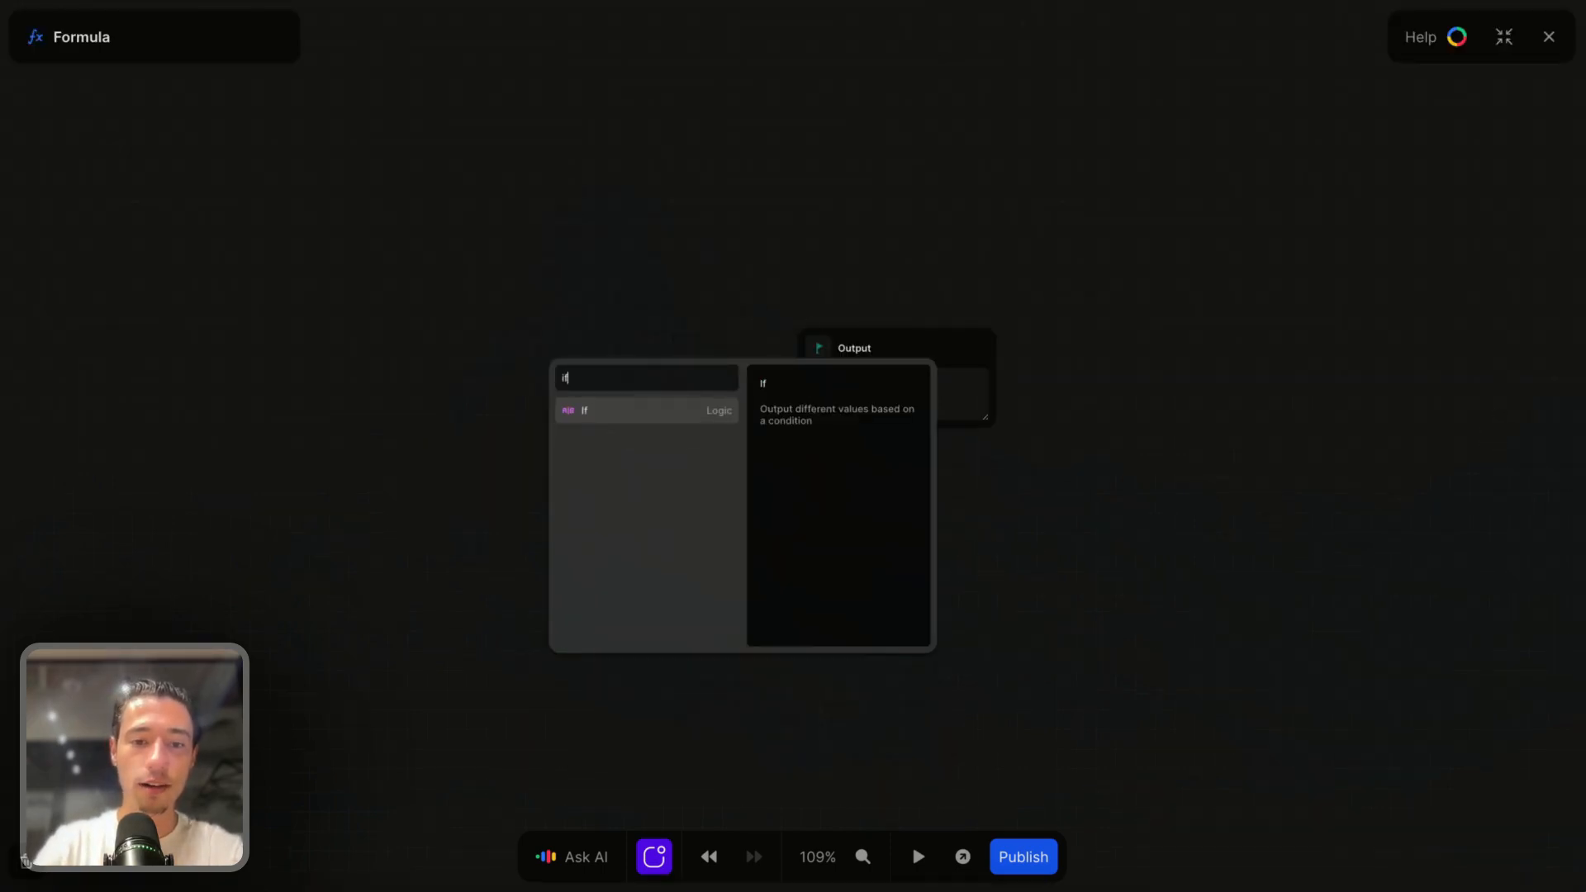
click(608, 410)
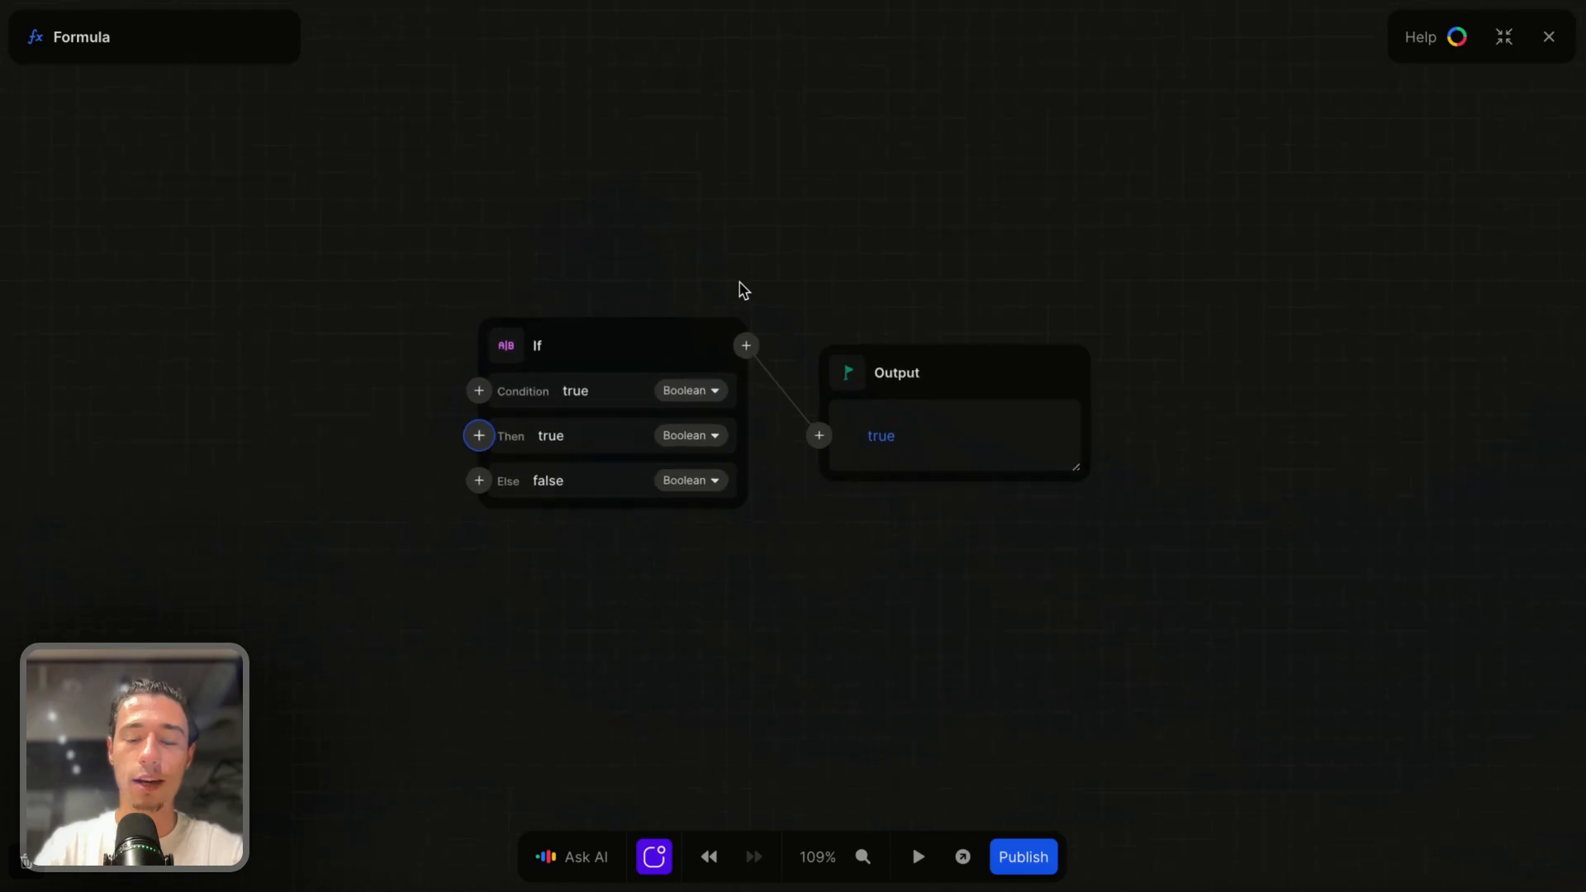
Use the showAll variable as the If node's Condition.
click(742, 391)
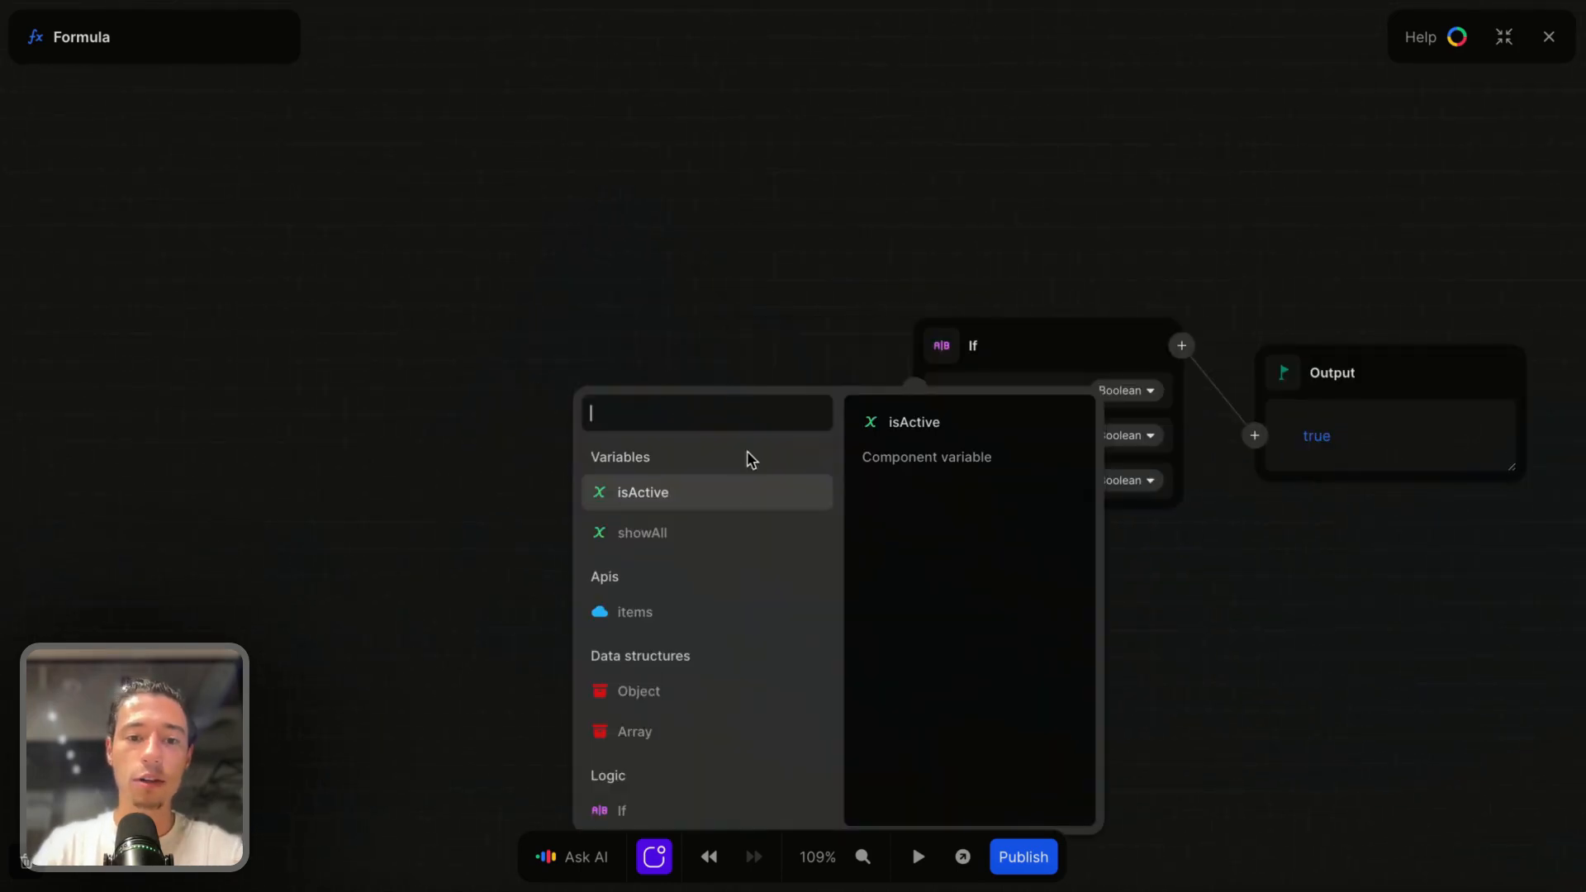
click(674, 499)
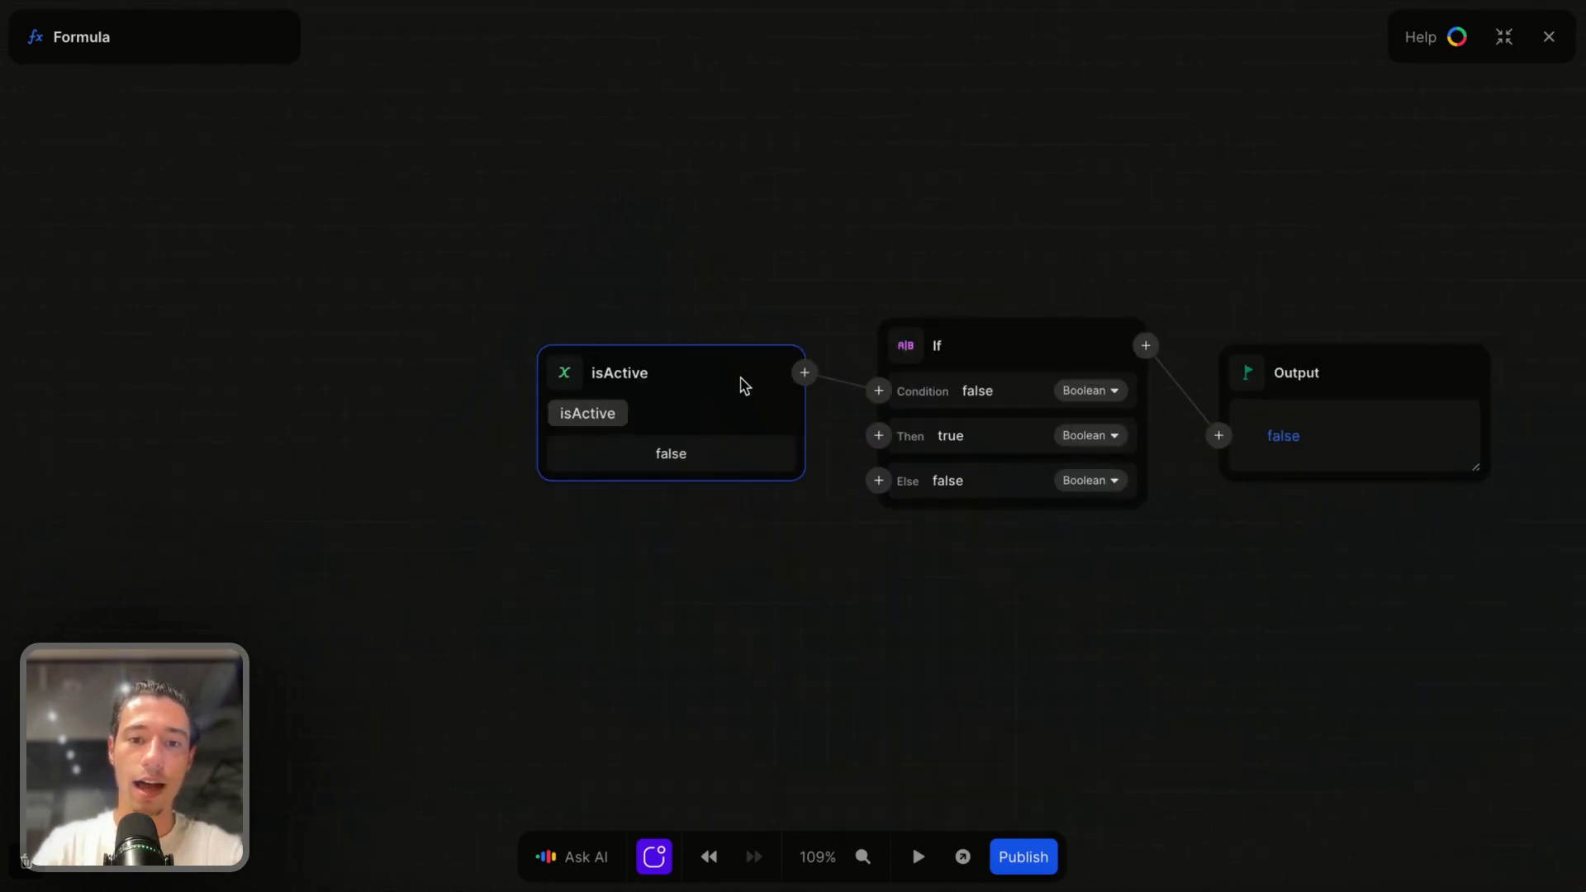
click(588, 373)
click(612, 493)
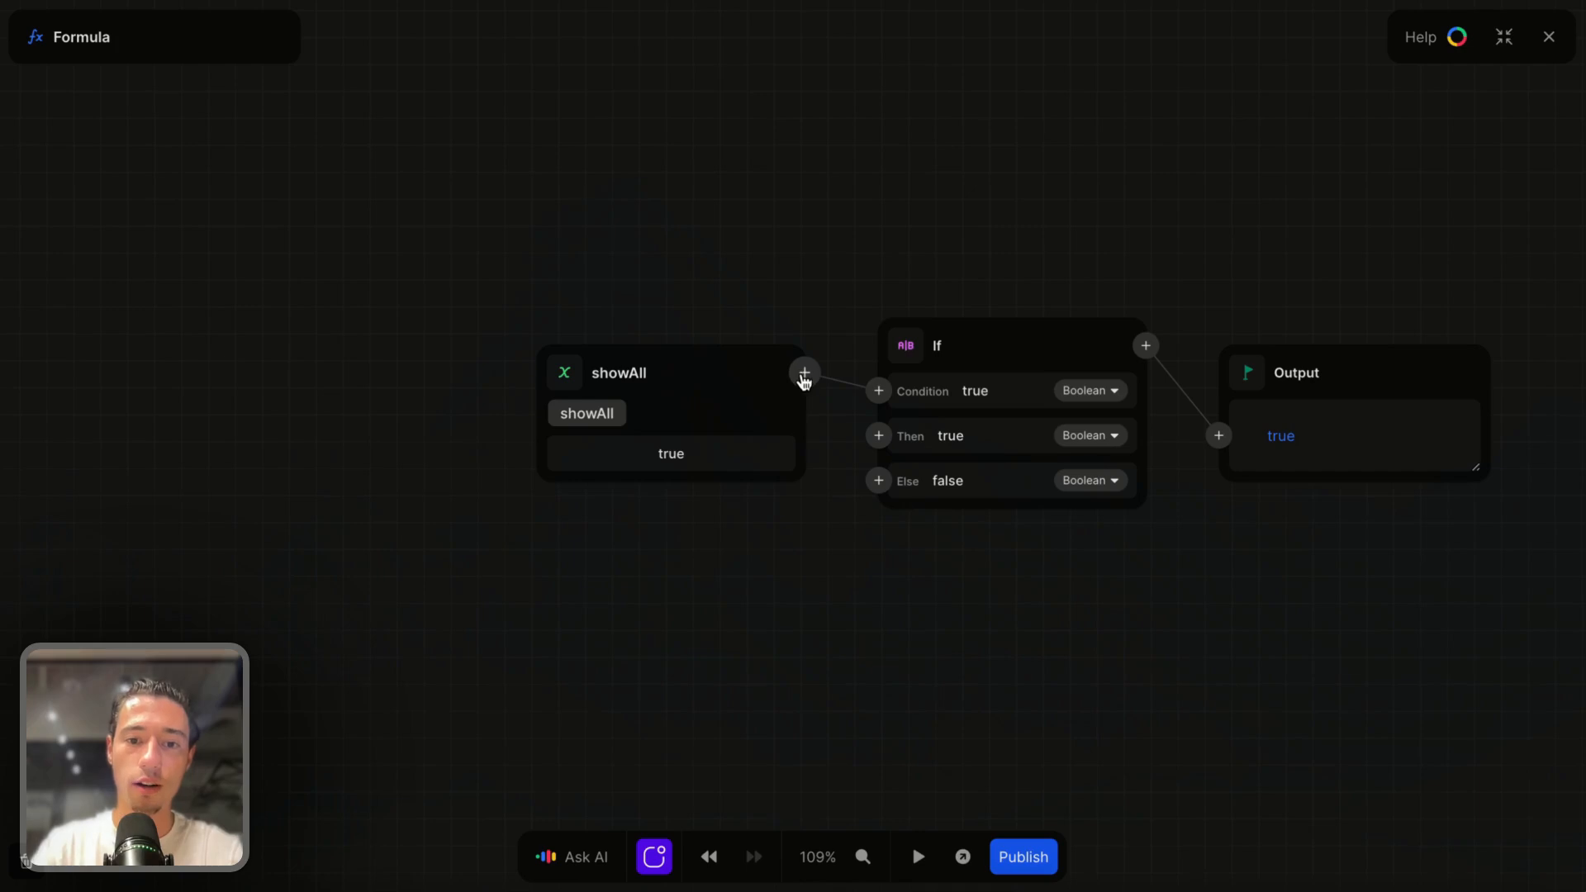
Connect the data of the items API to the If node's Then input.
click(880, 437)
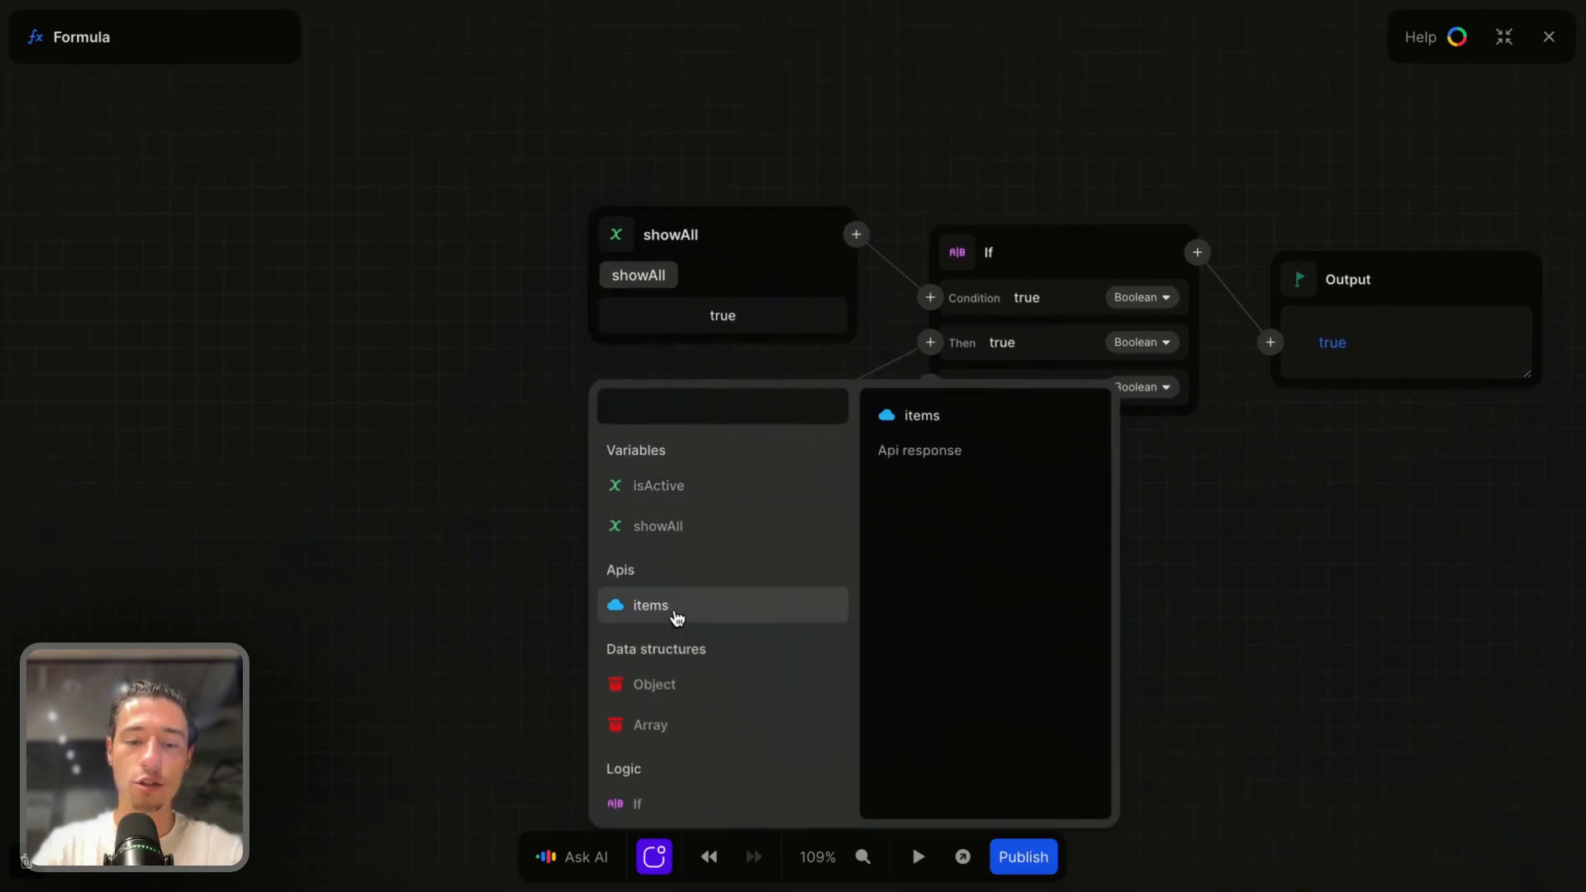
click(676, 613)
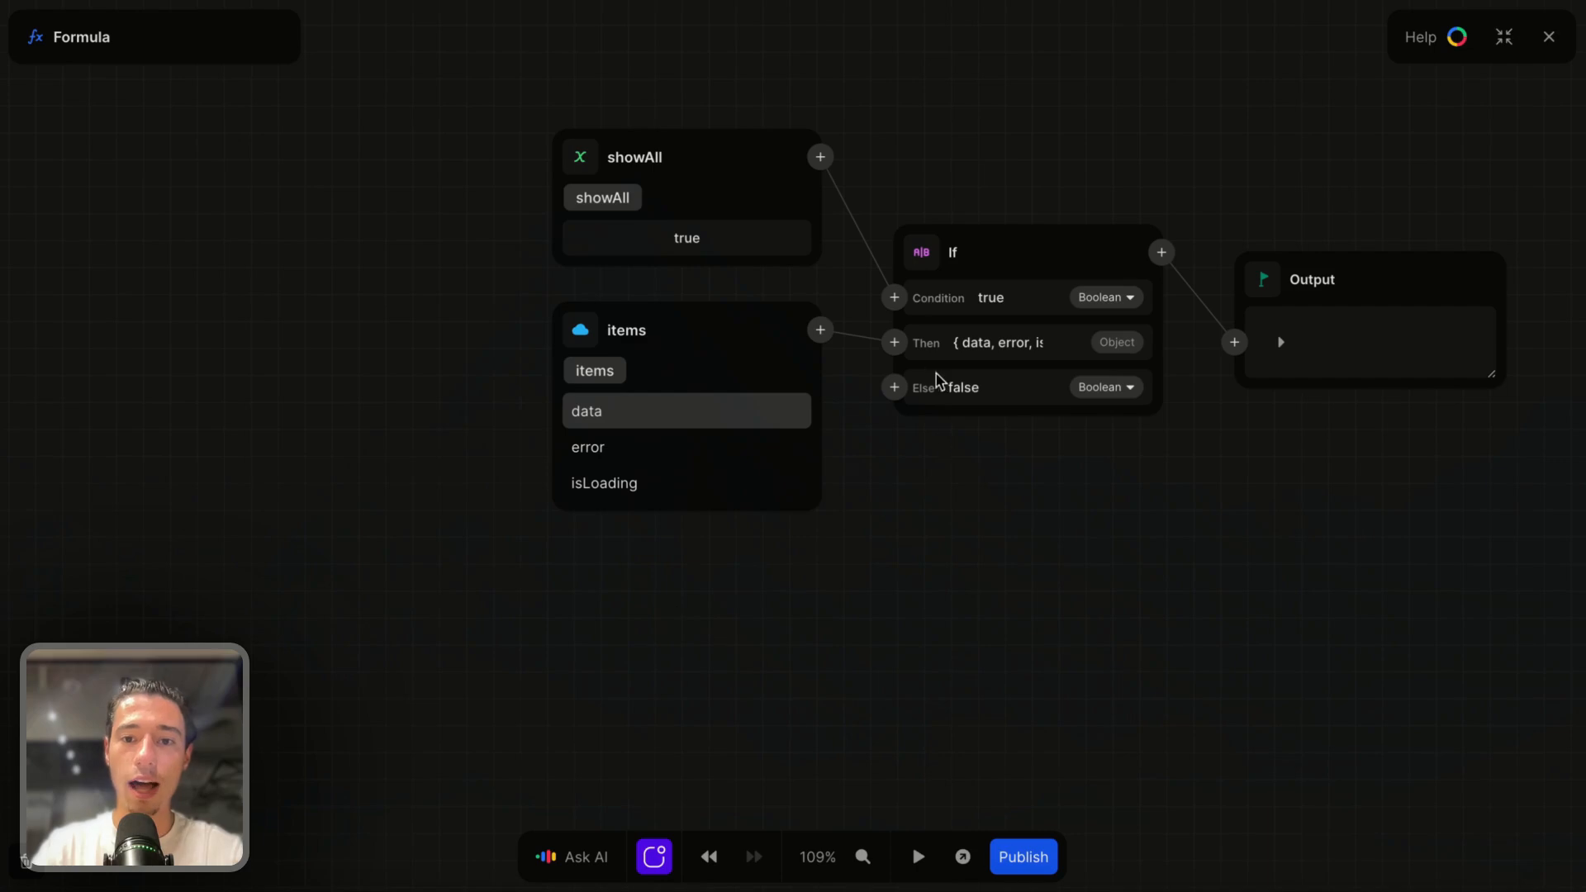
click(654, 413)
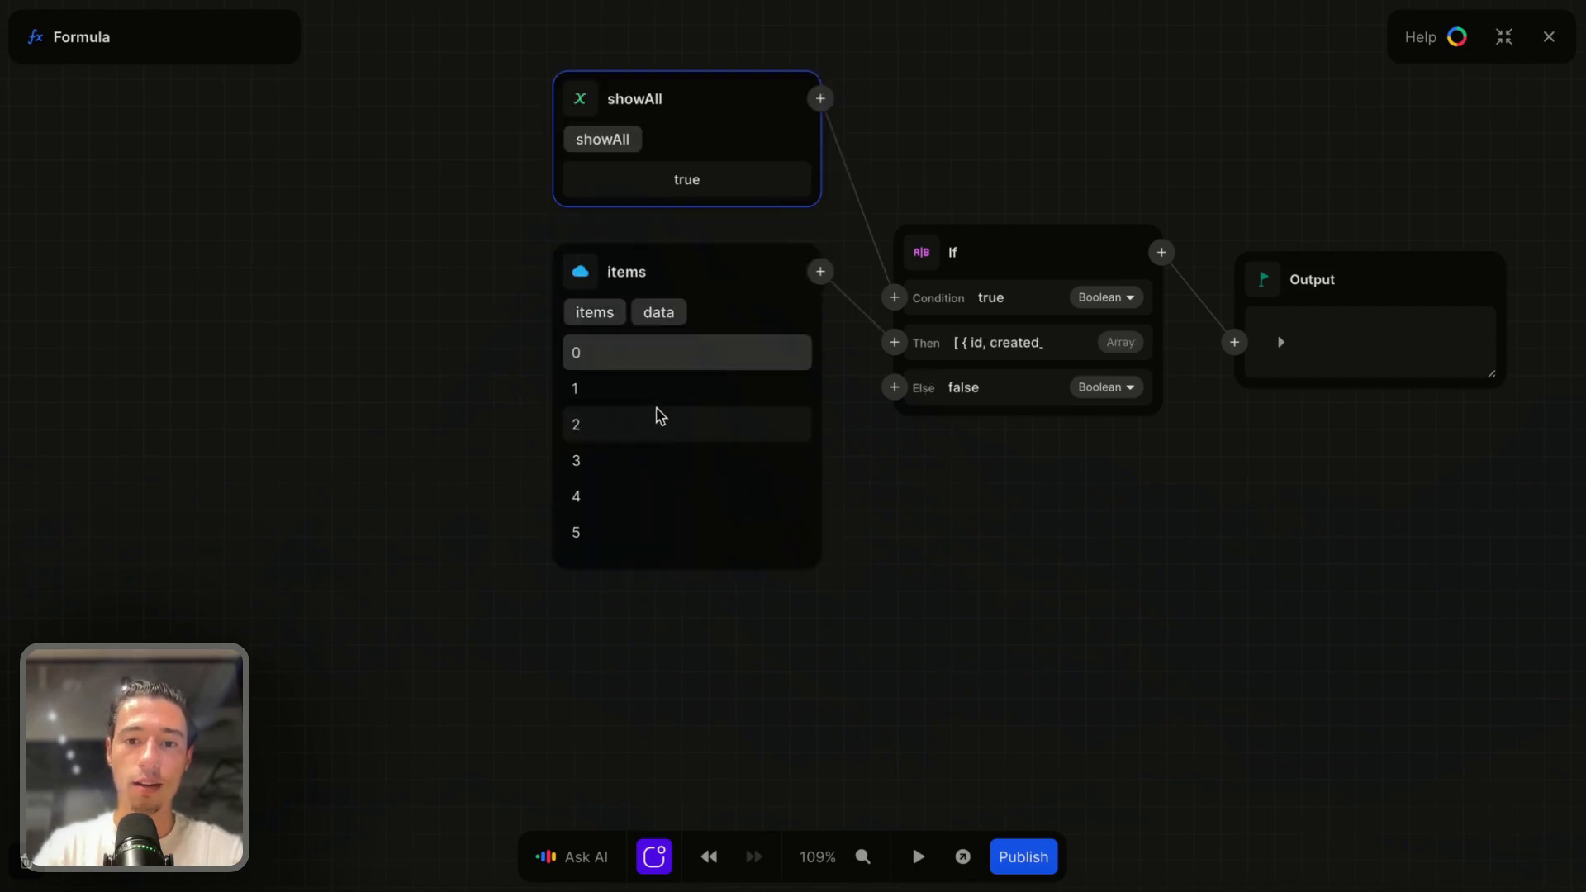
Connect the items API to the If node's Else input and insert a Filter formula between them.
click(894, 391)
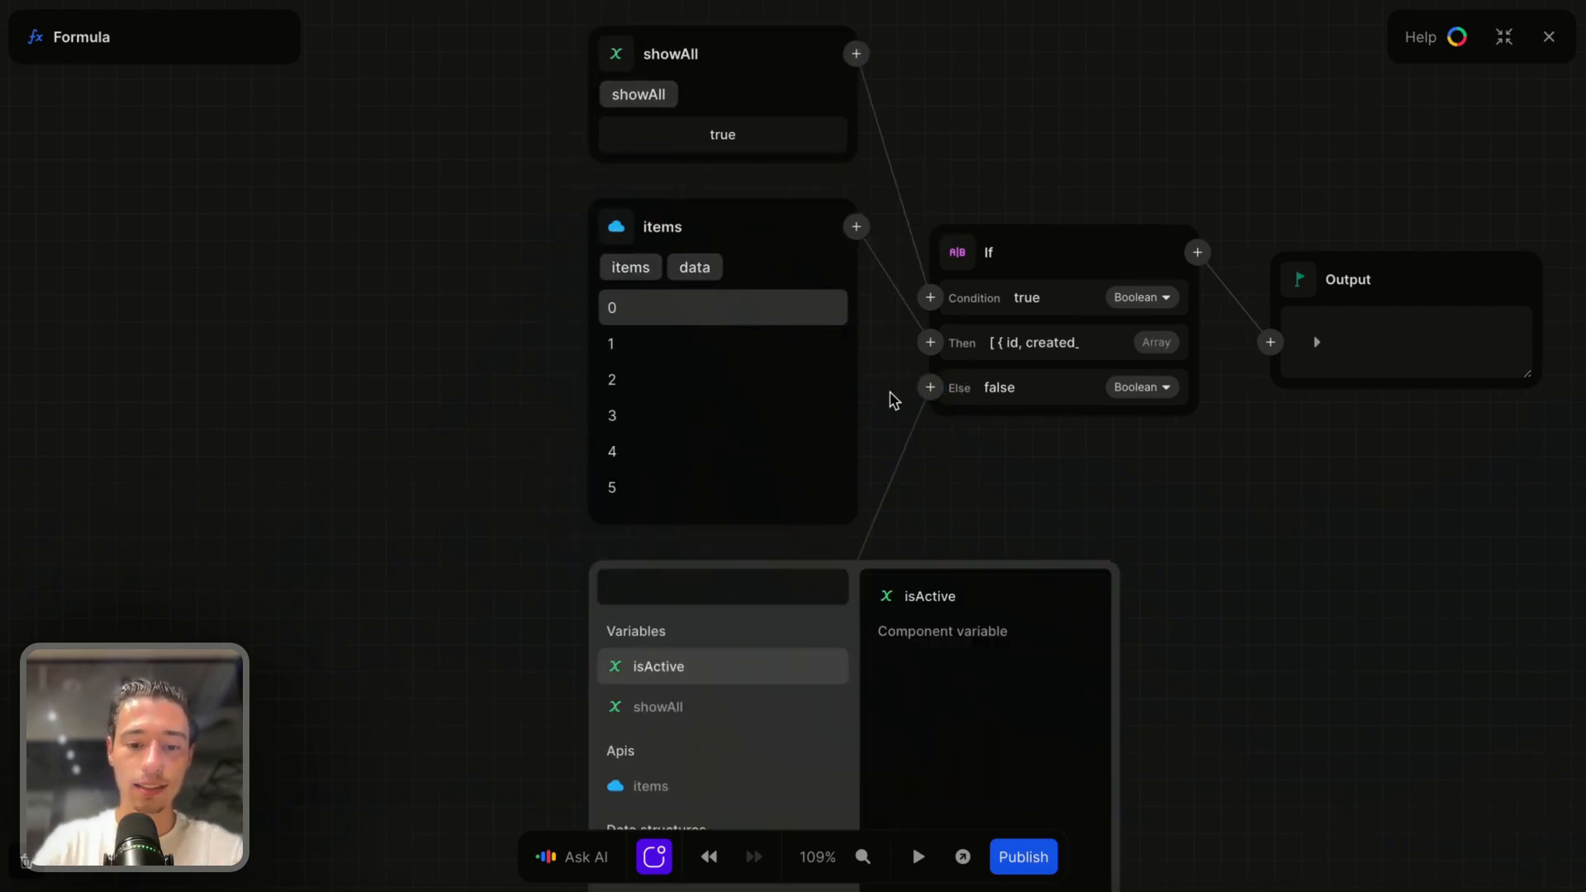
text(i)
key(BackSpace)
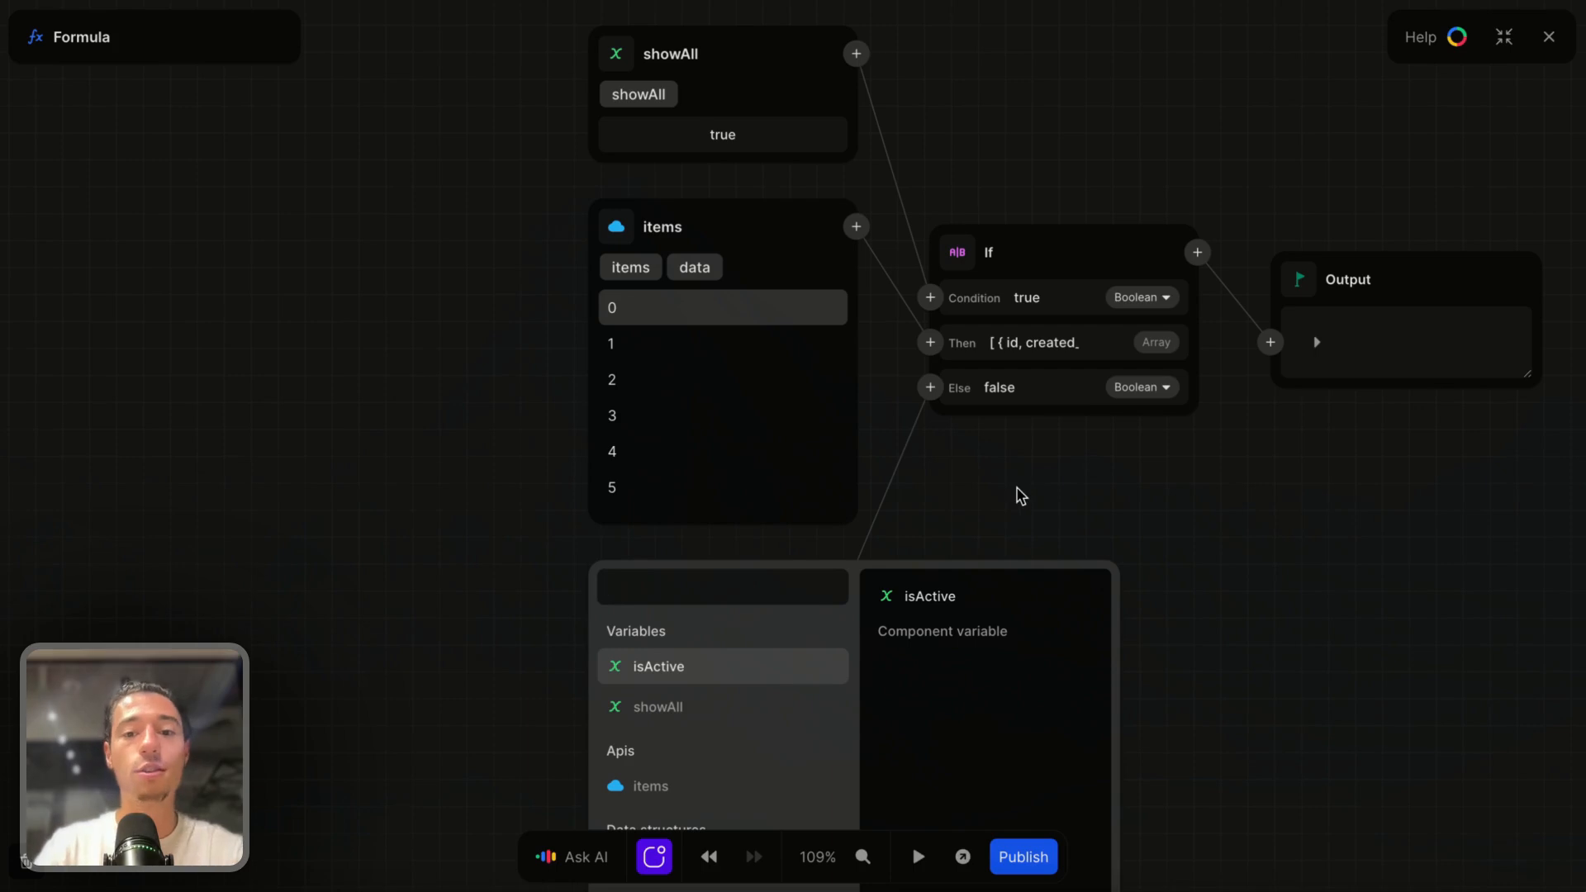
scroll(710, 711, down, 1)
scroll(711, 710, up, 1)
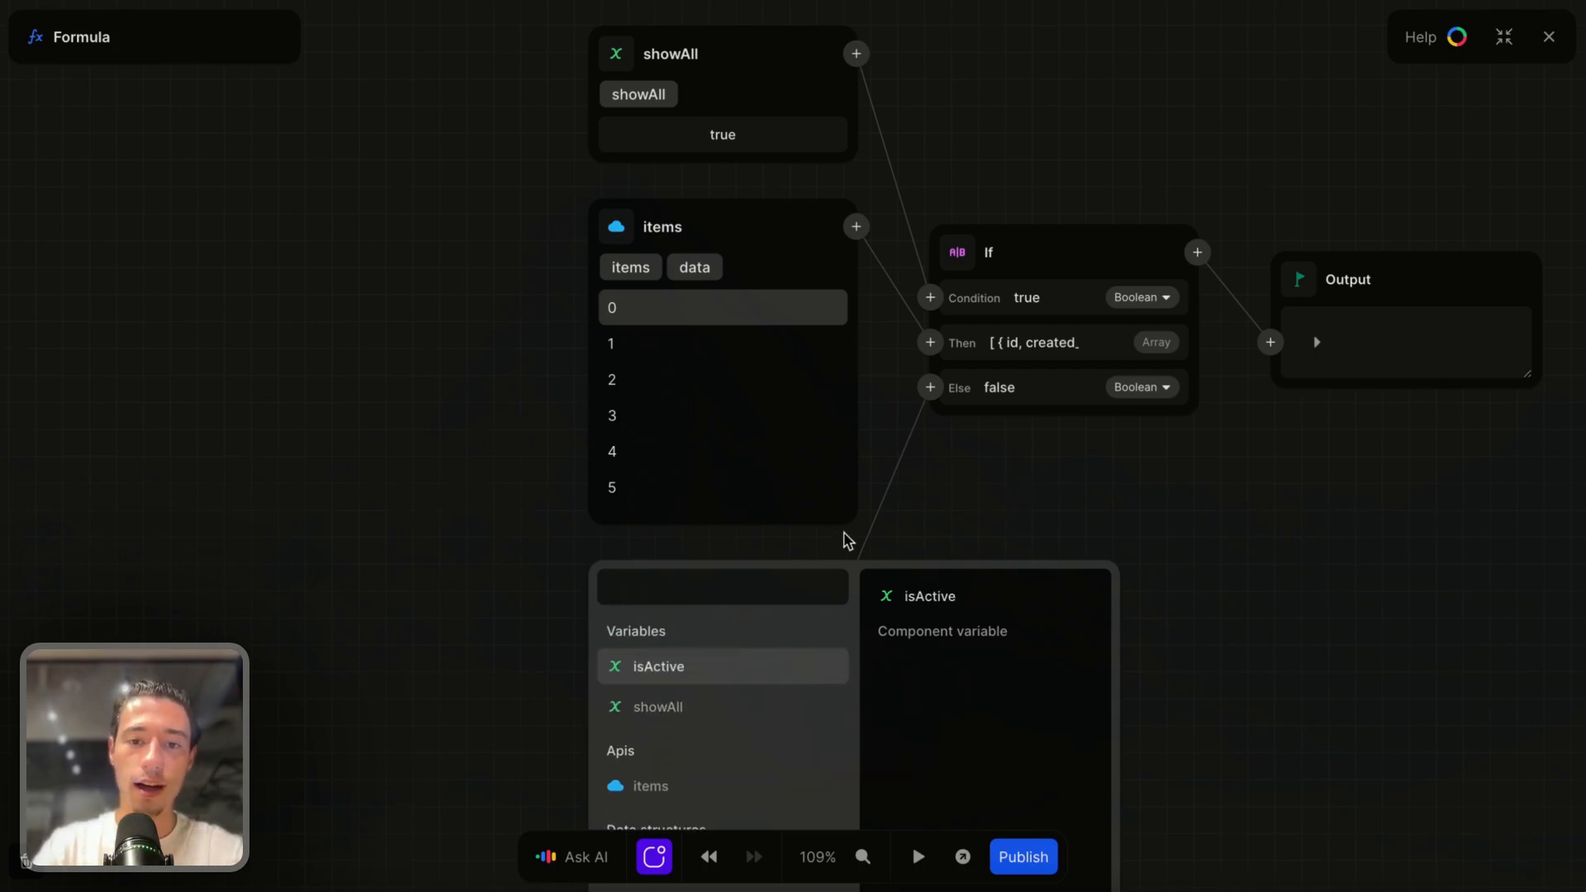
scroll(860, 531, down, 1)
click(696, 756)
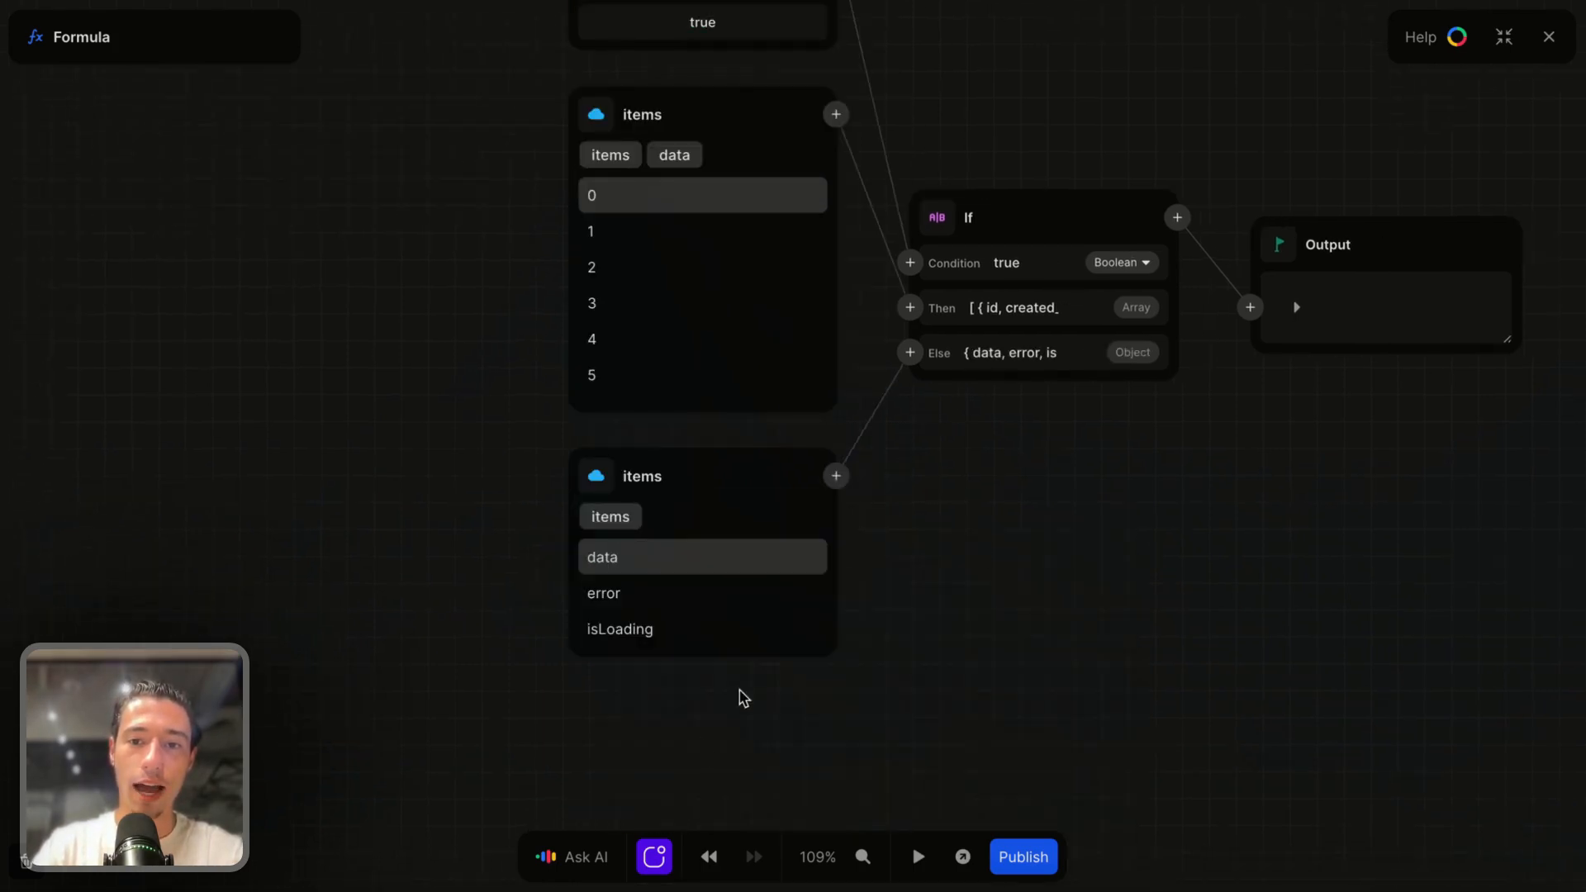
click(836, 476)
text(fil)
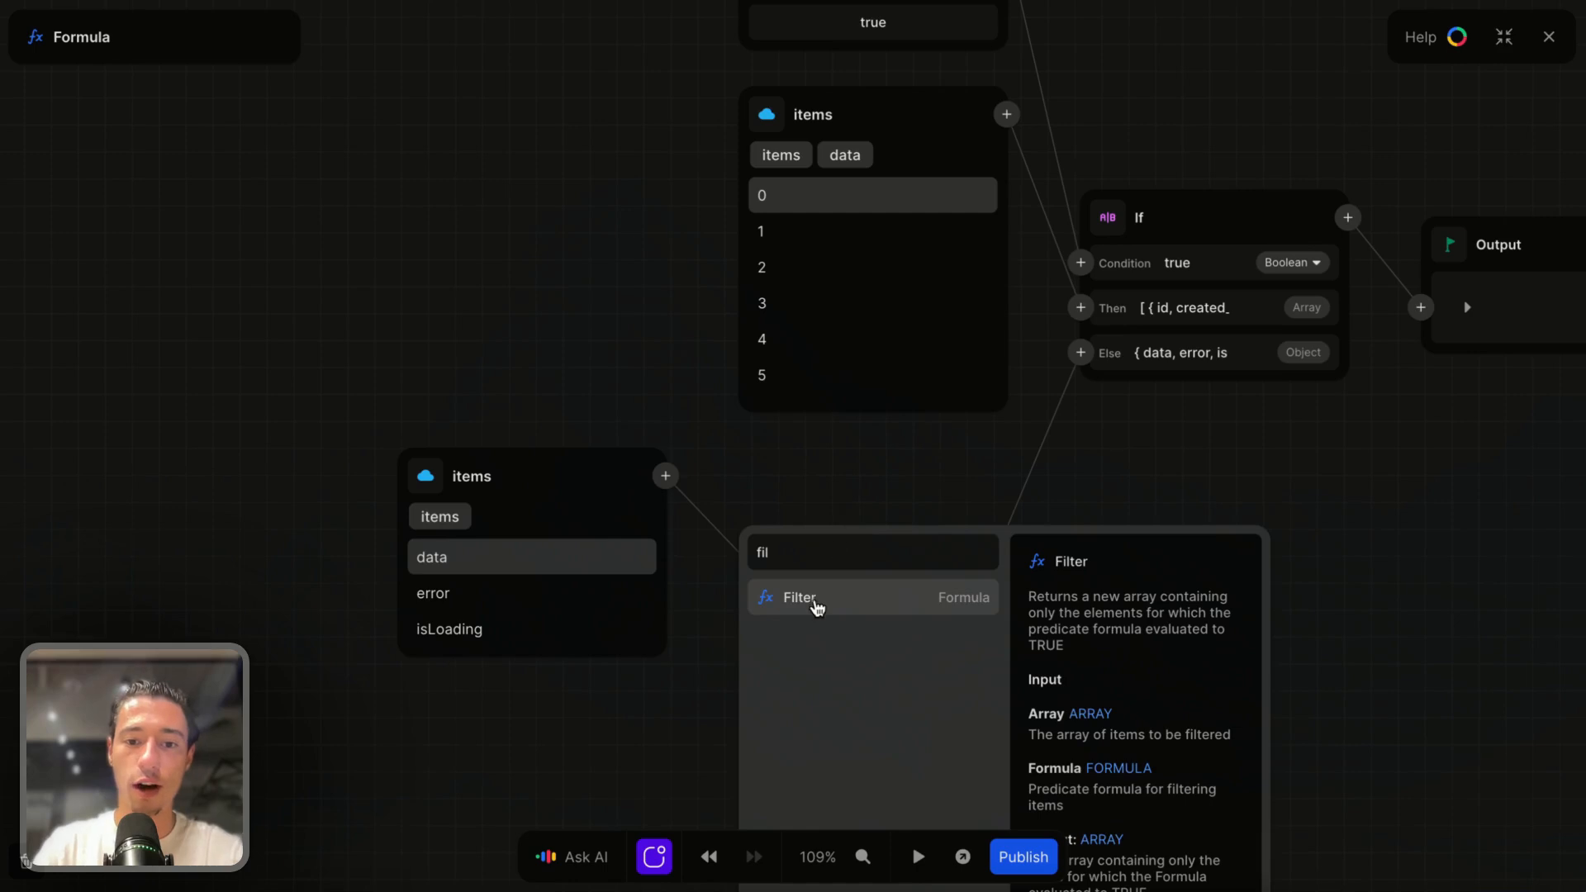
click(814, 600)
Narrow the items source feeding the Filter's Array input to its data.
click(665, 536)
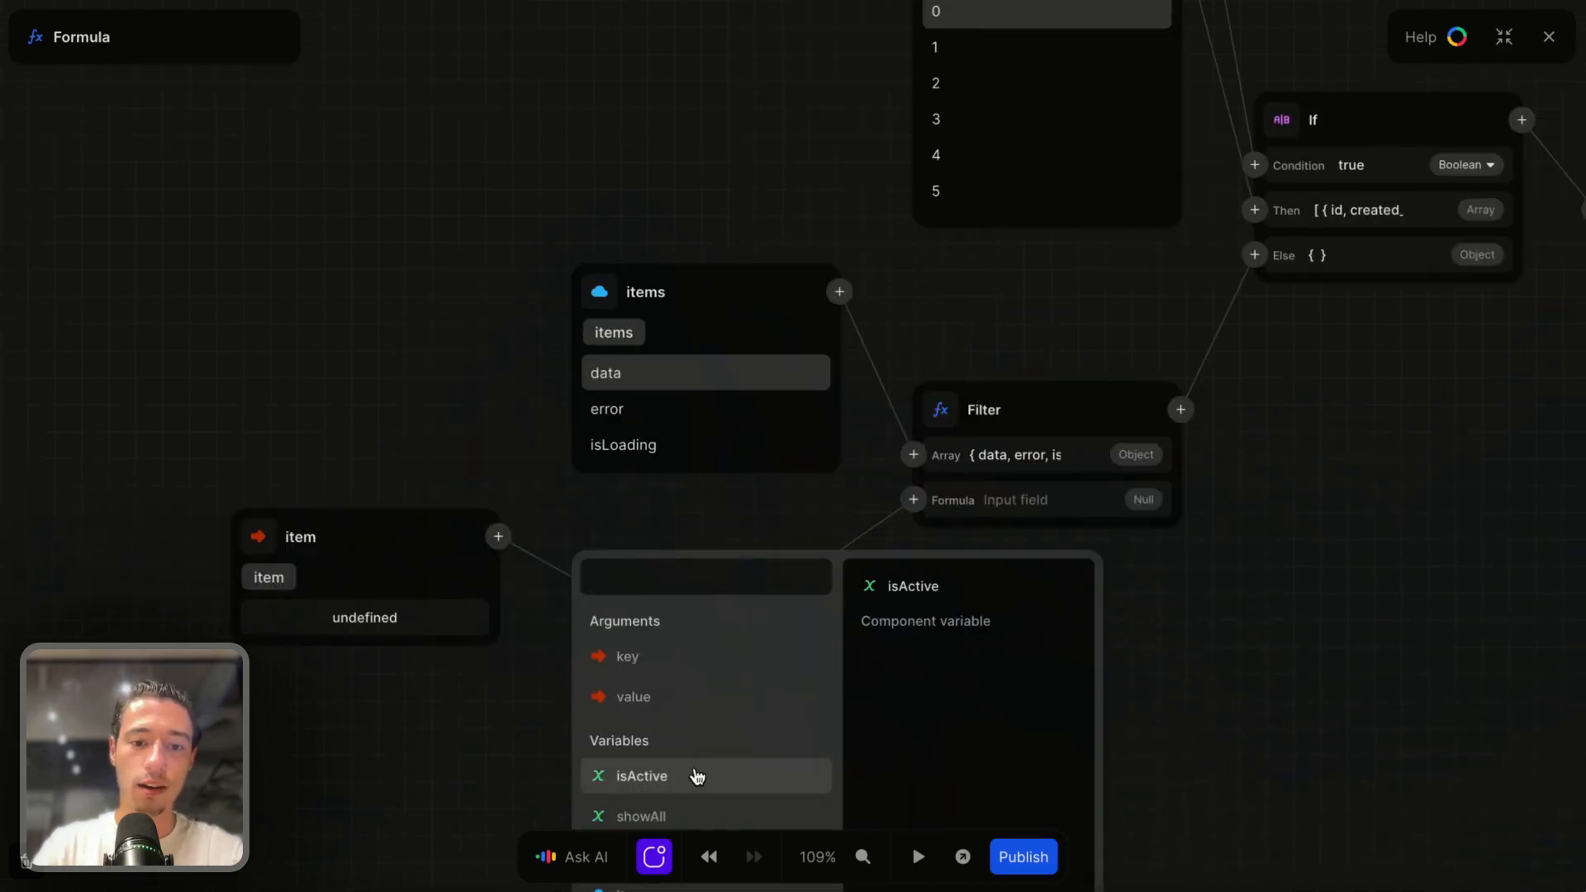
click(361, 652)
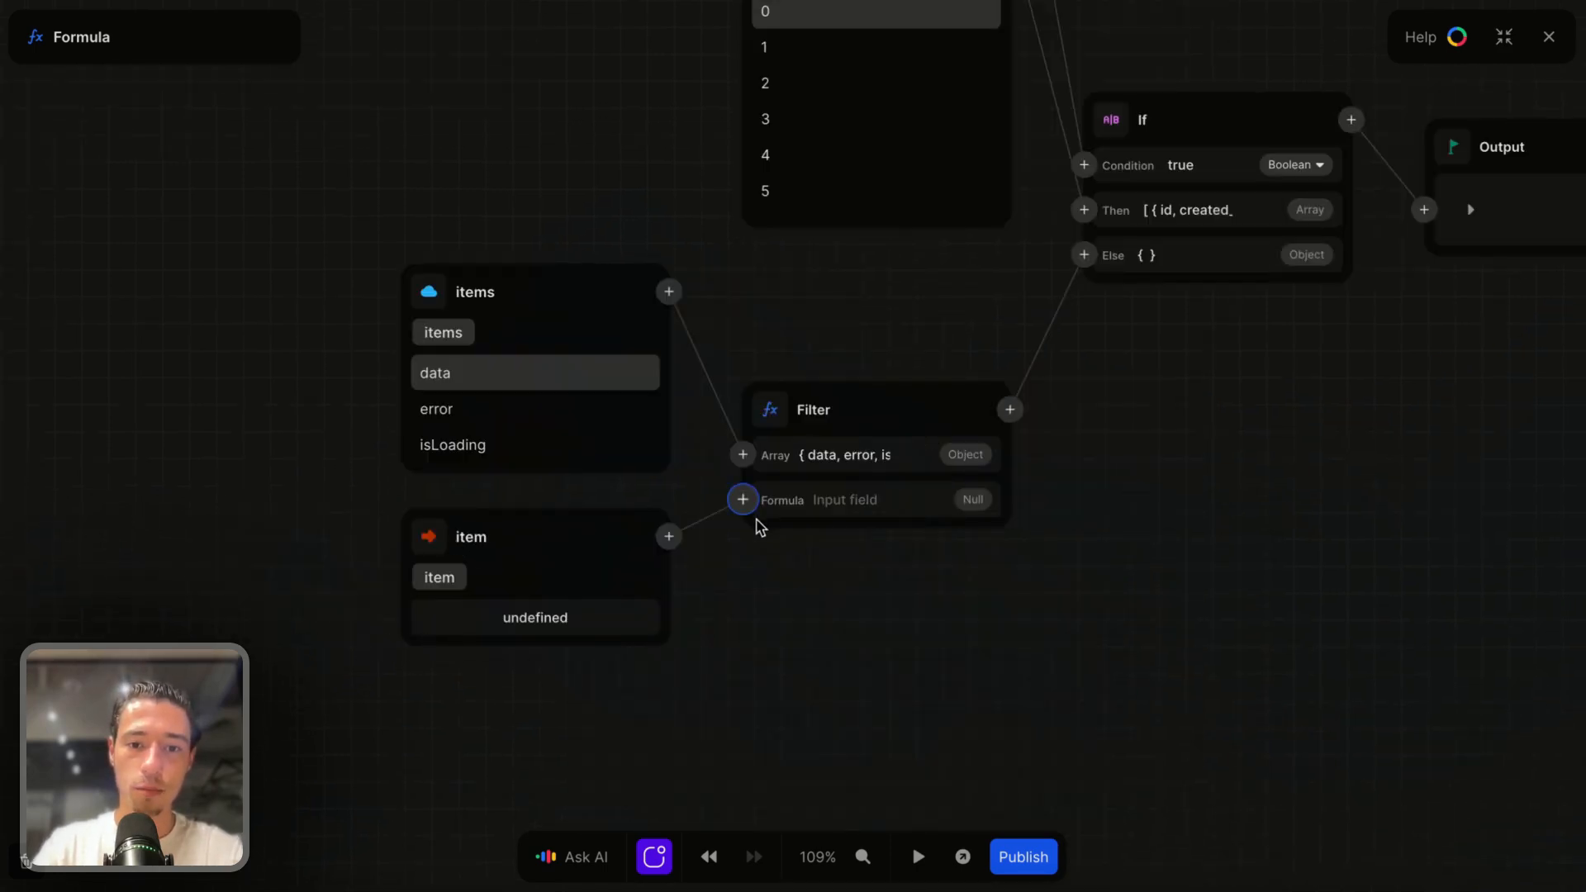
click(453, 554)
click(576, 478)
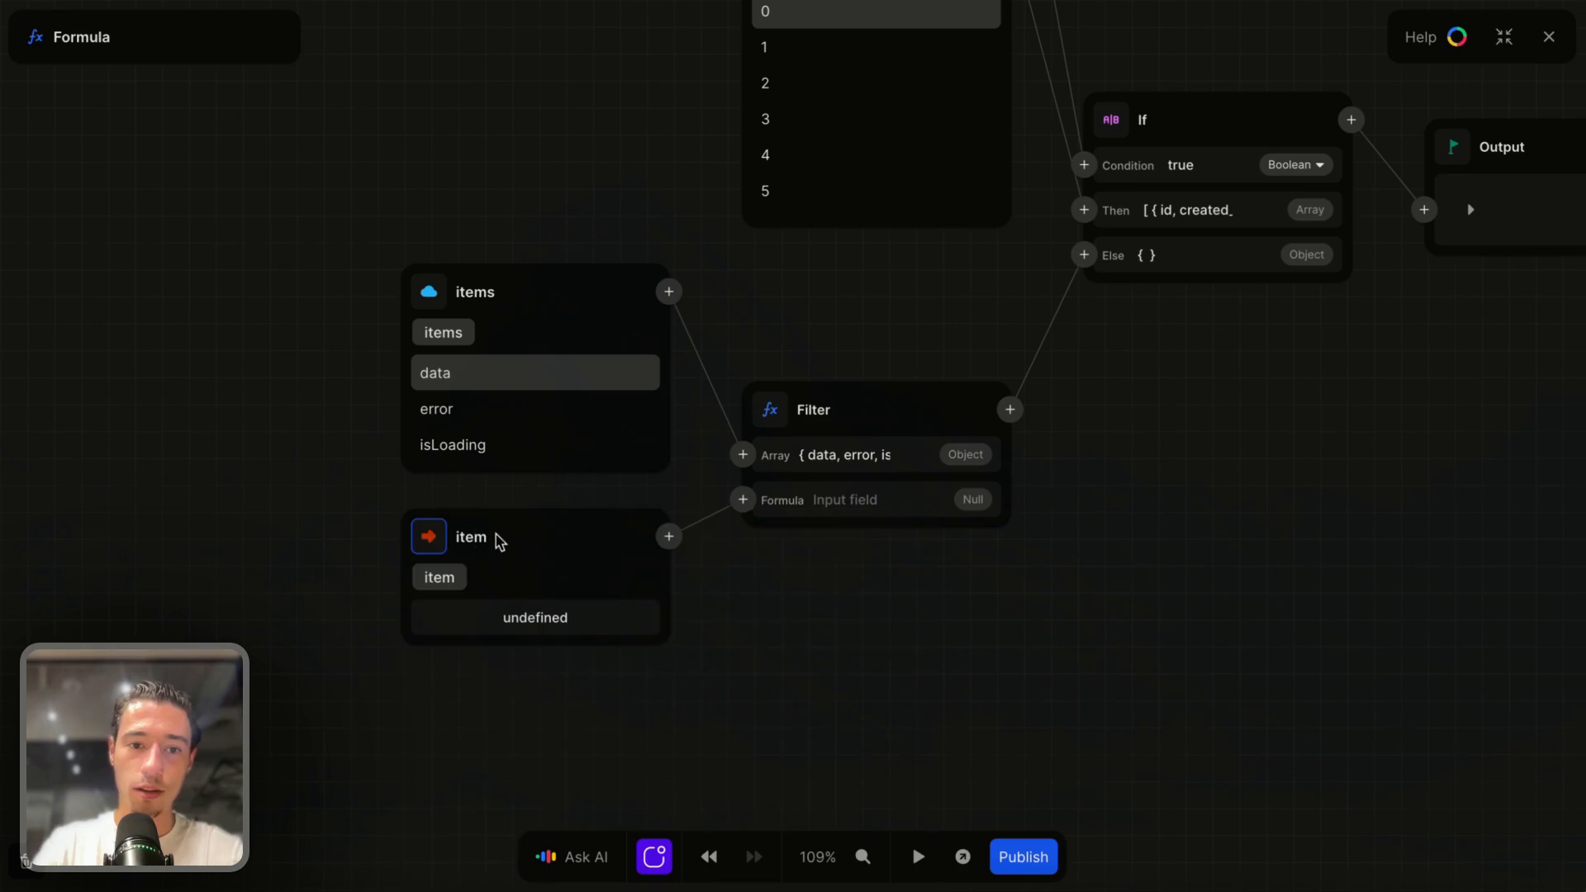
click(517, 382)
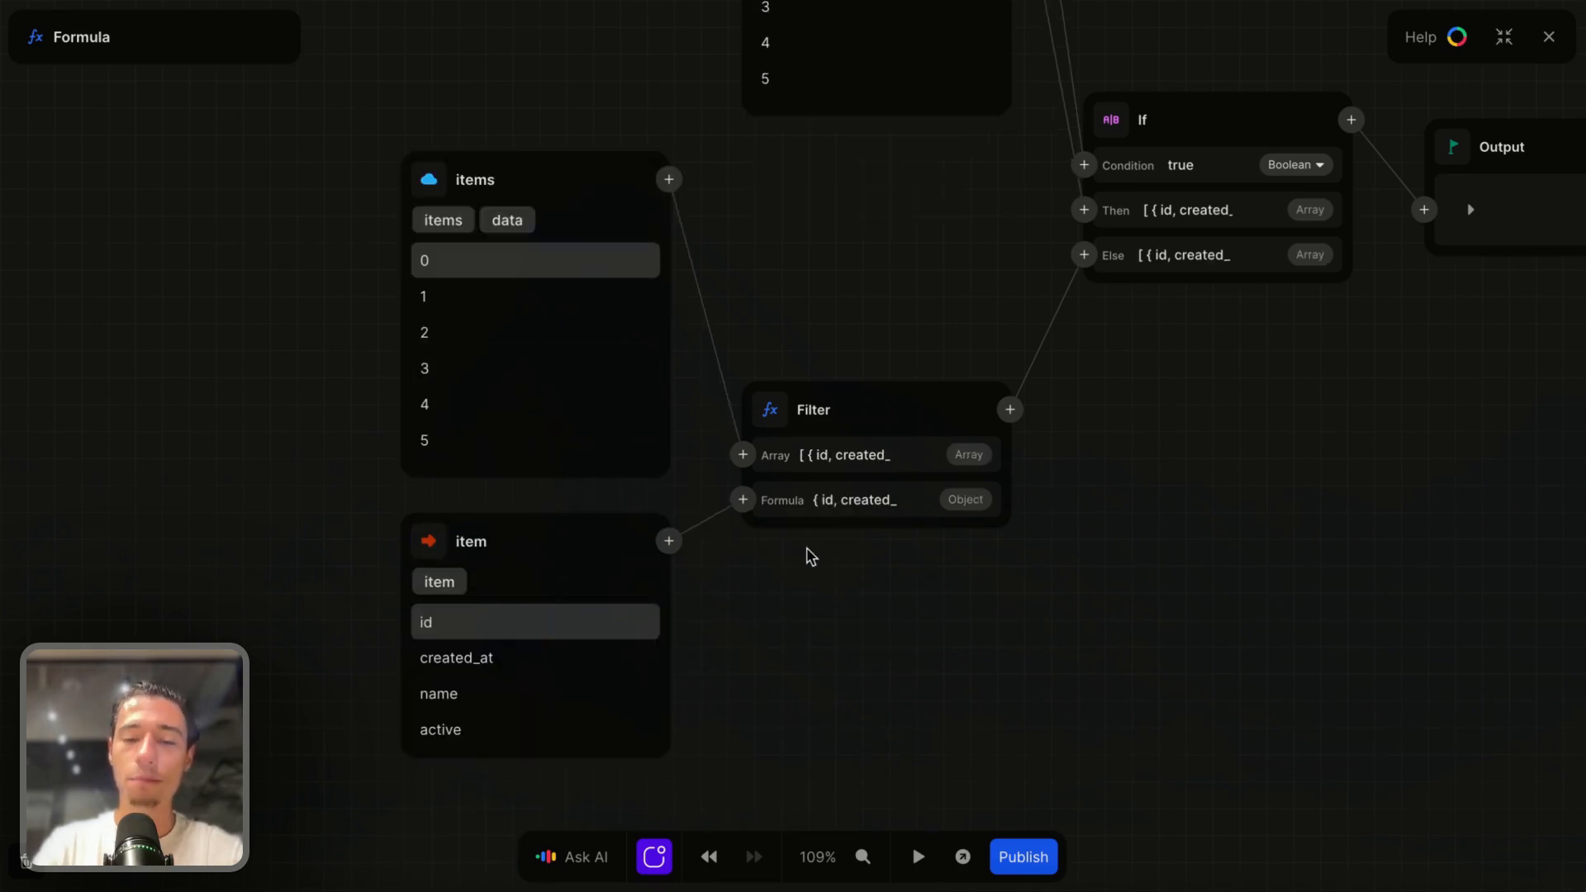
Make the Filter's Formula input compare the item's active field with the isActive variable through an Equals formula.
scroll(874, 355, left, 2)
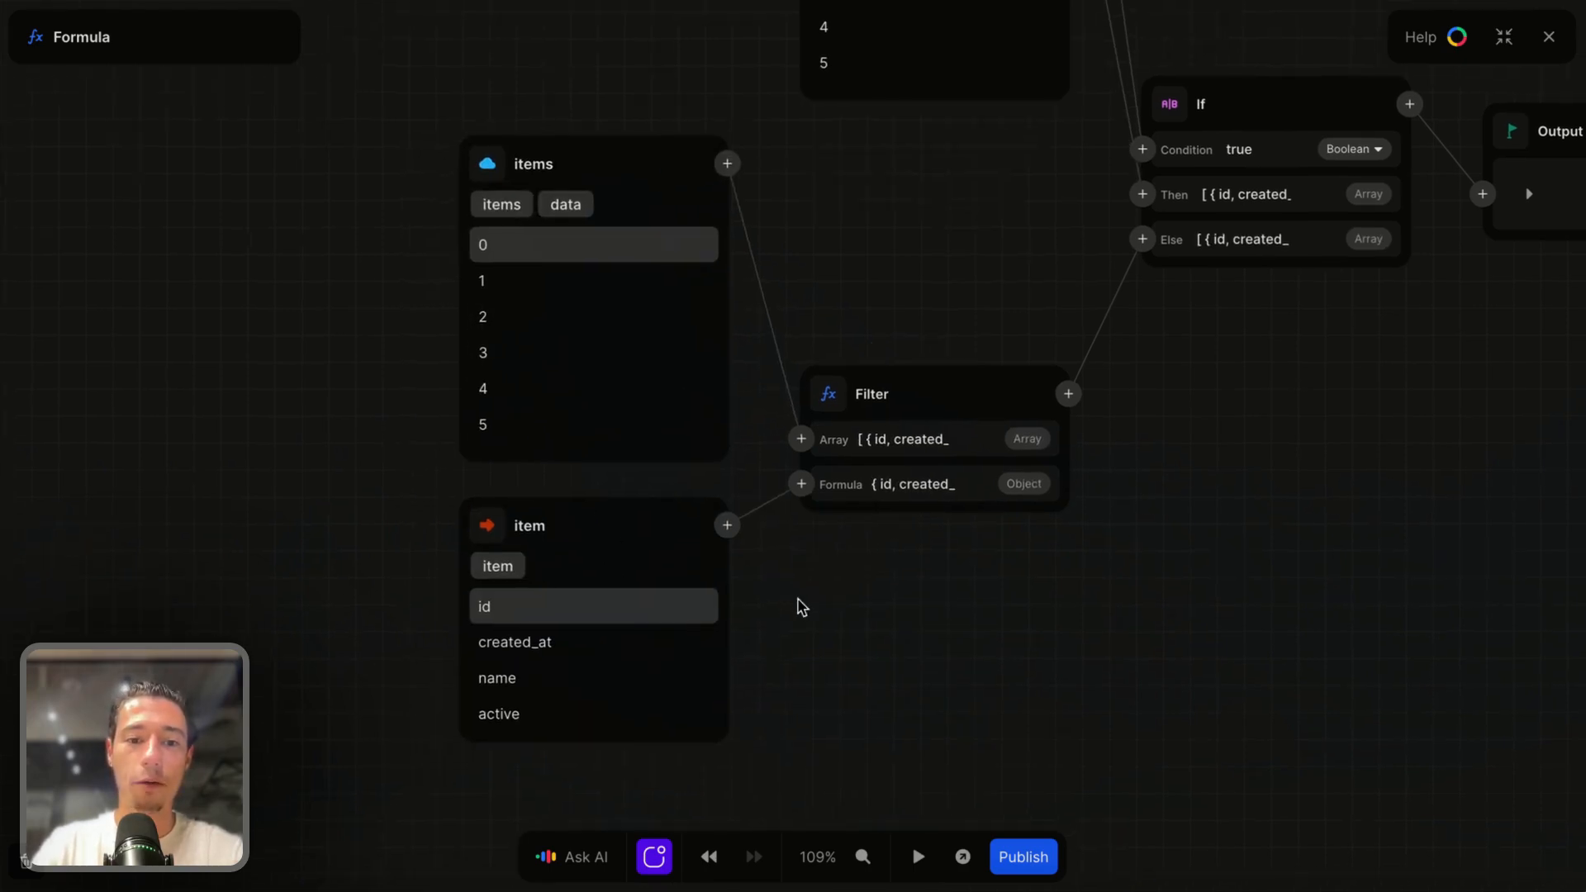
click(520, 717)
click(727, 582)
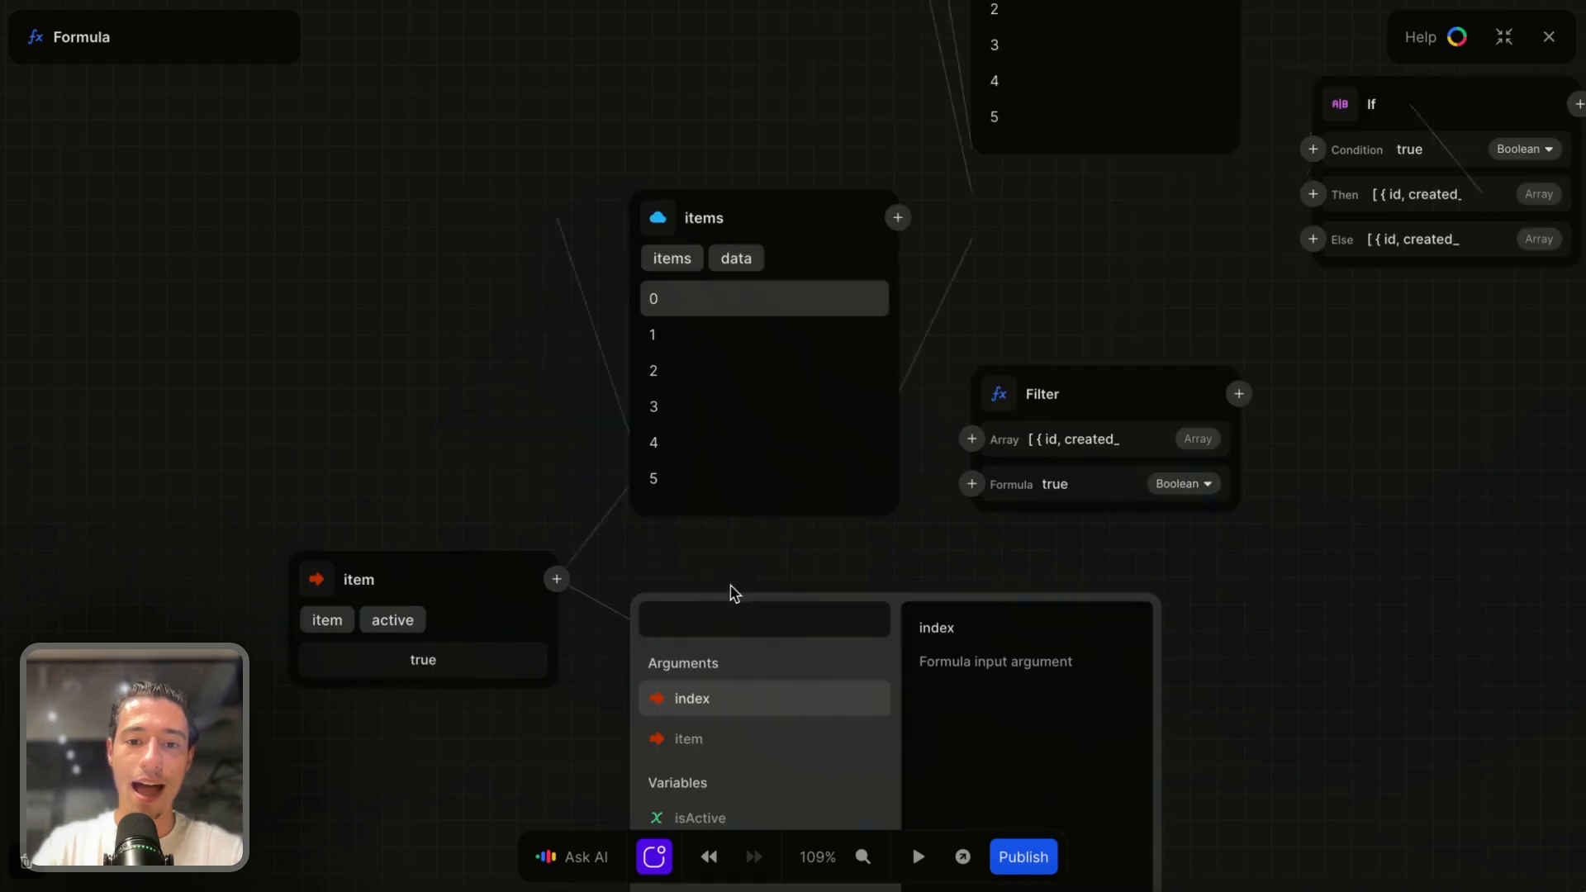
text(eq)
click(724, 661)
scroll(797, 696, down, 3)
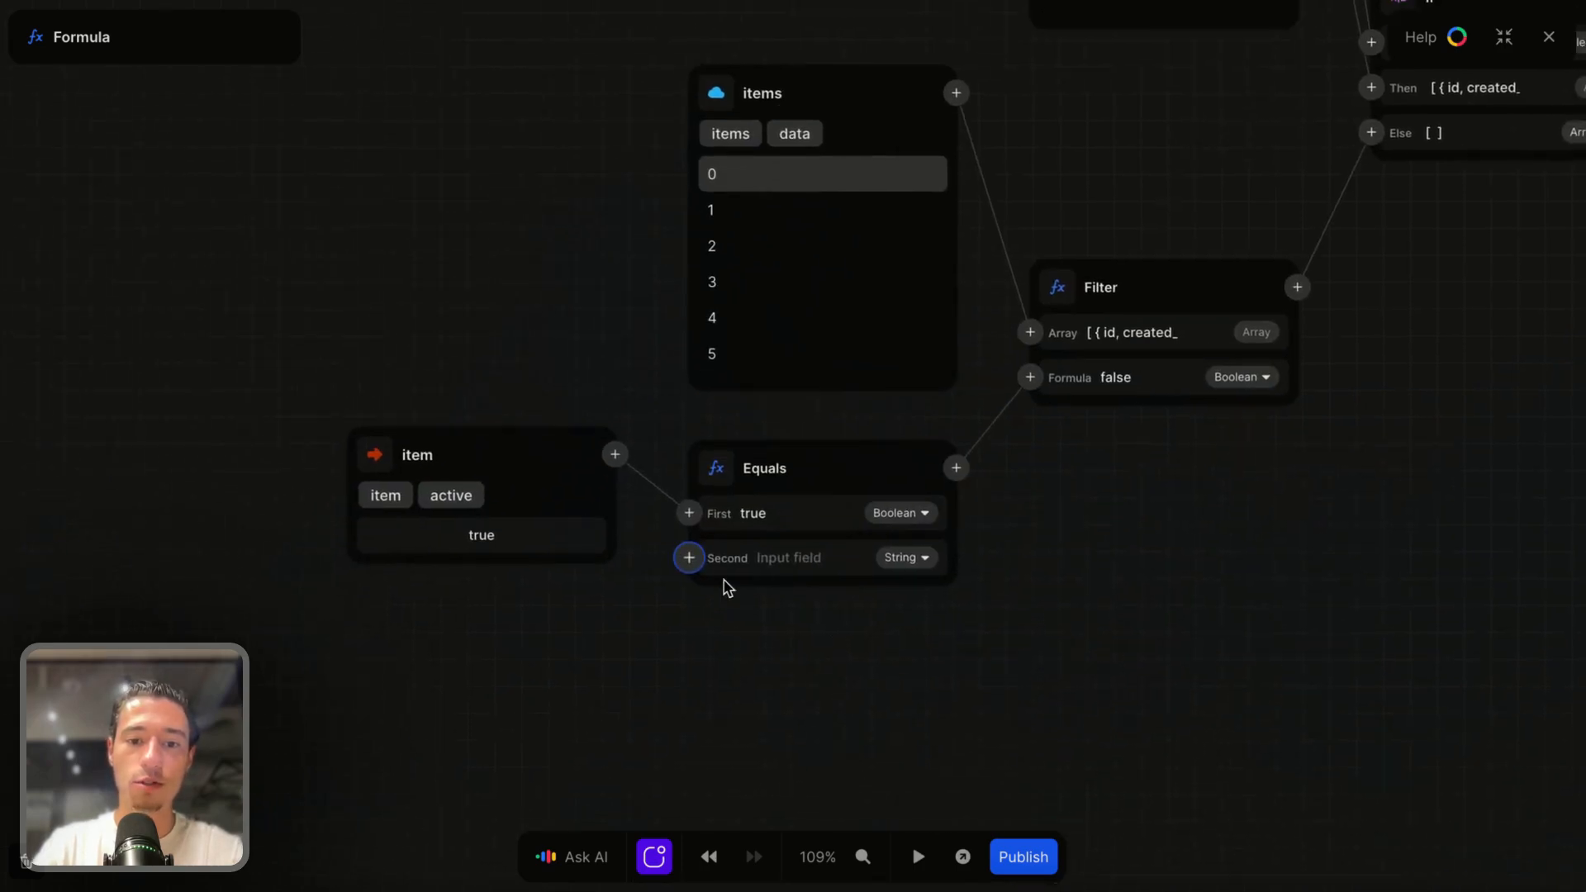
click(724, 558)
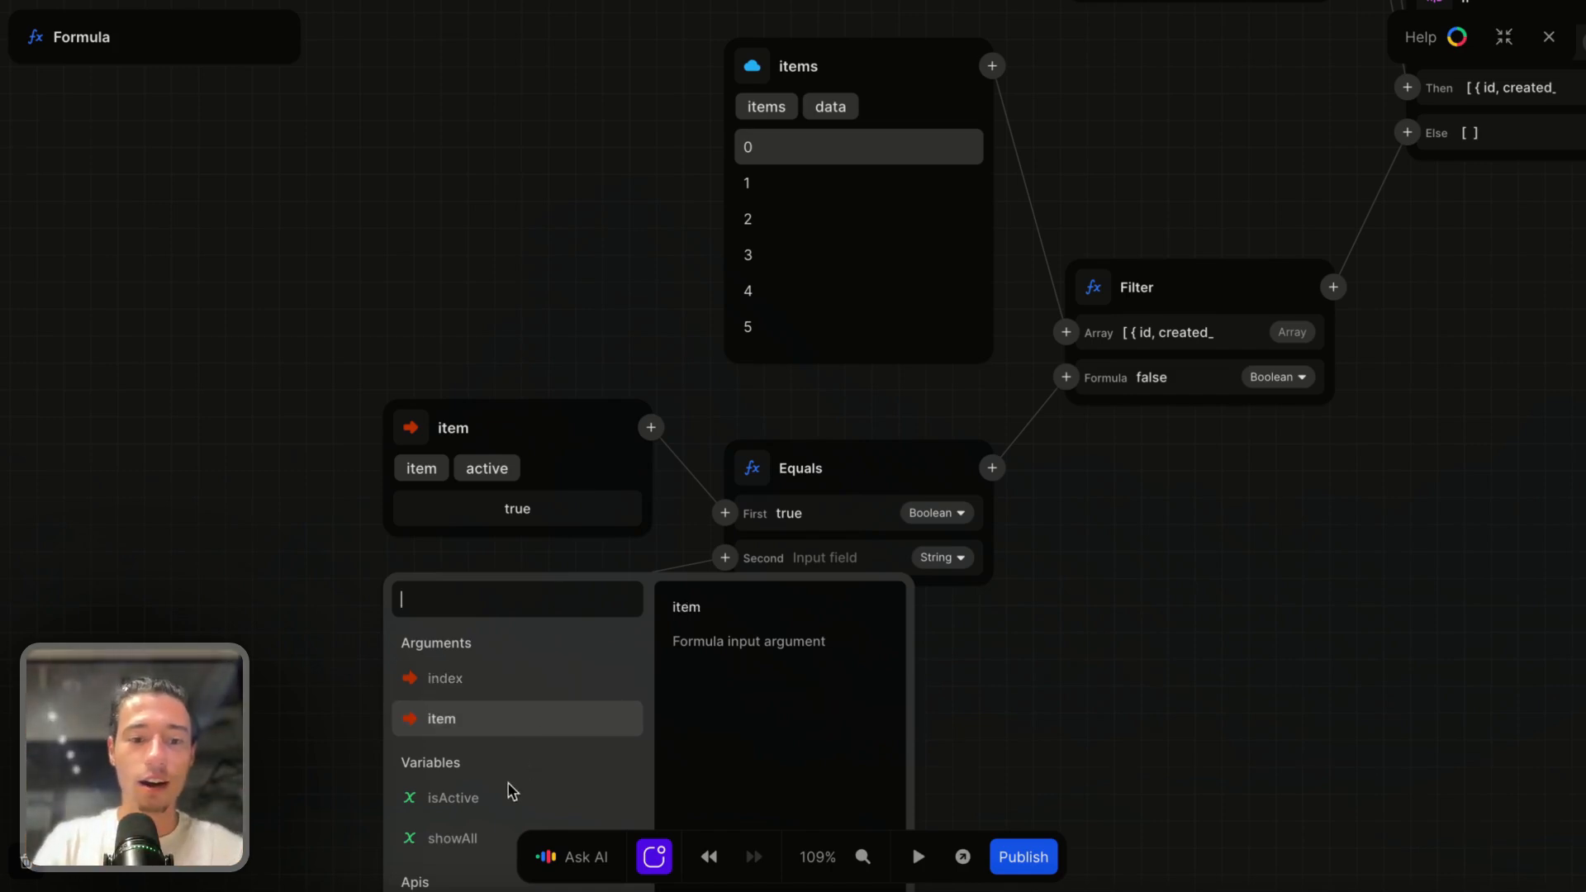
click(472, 815)
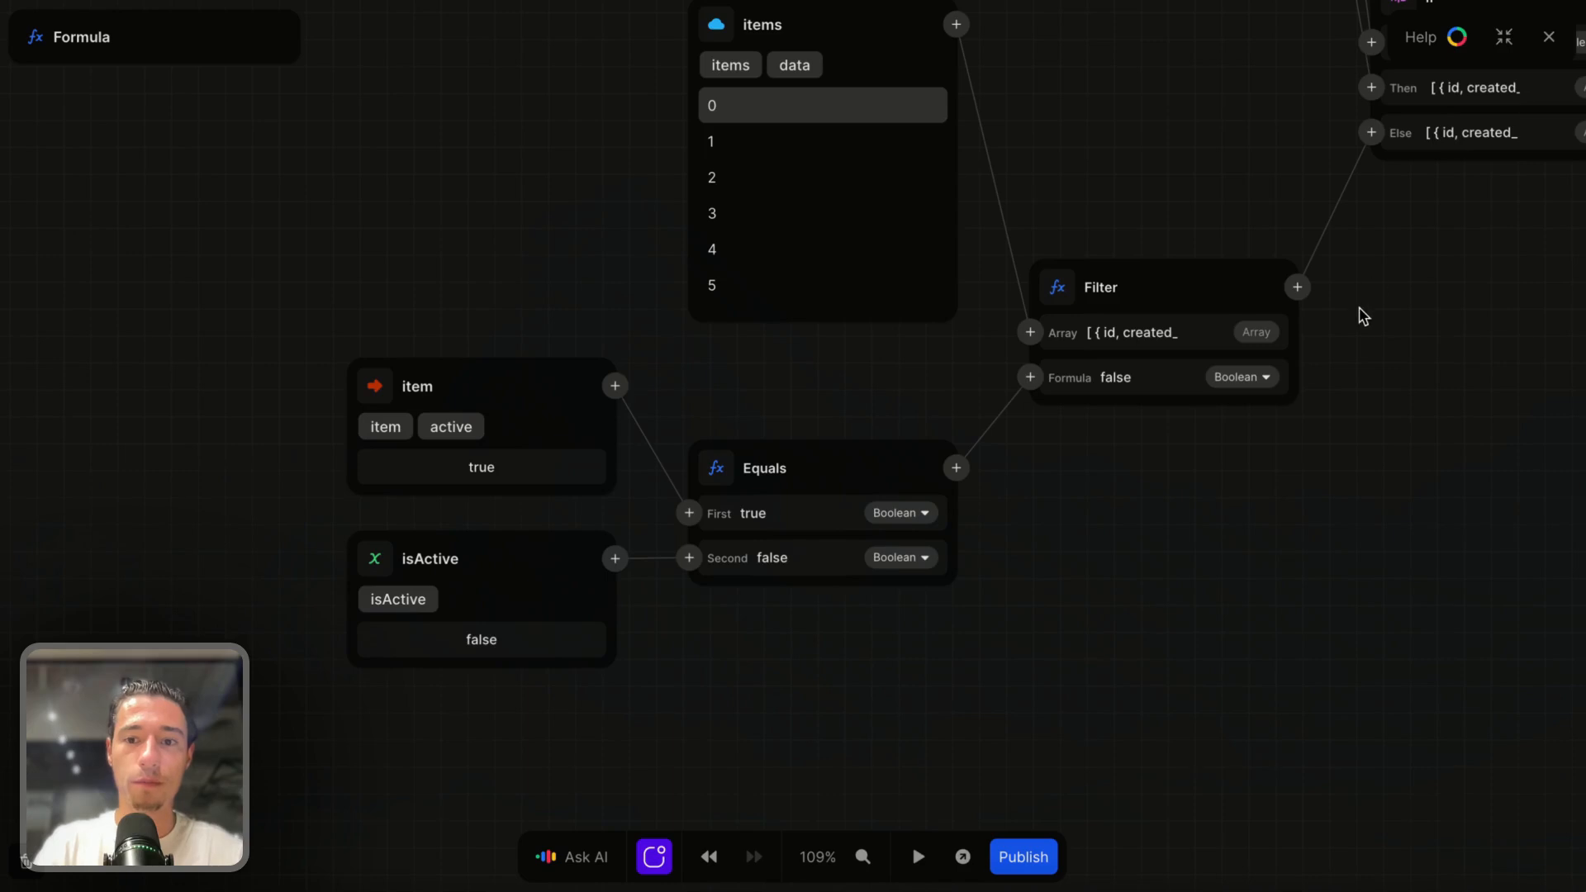
Examine the completed Repeat formula, from the showAll condition and unfiltered items to the filtered Else branch.
scroll(1360, 314, up, 3)
scroll(1359, 314, right, 3)
scroll(1354, 322, up, 3)
scroll(1355, 322, right, 3)
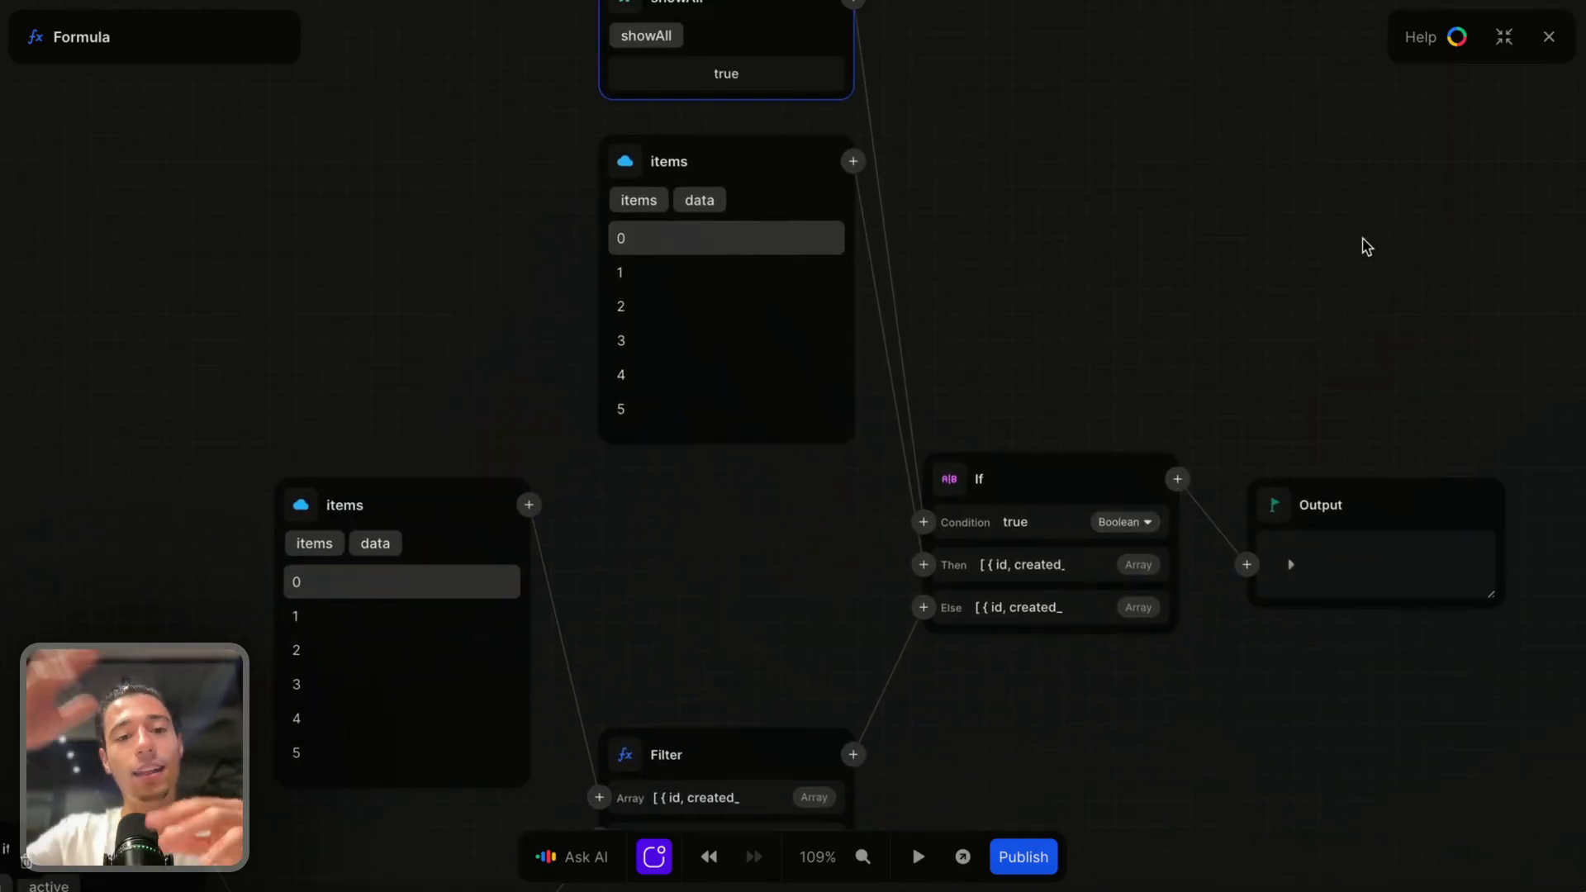
scroll(1317, 255, up, 3)
scroll(1316, 255, right, 1)
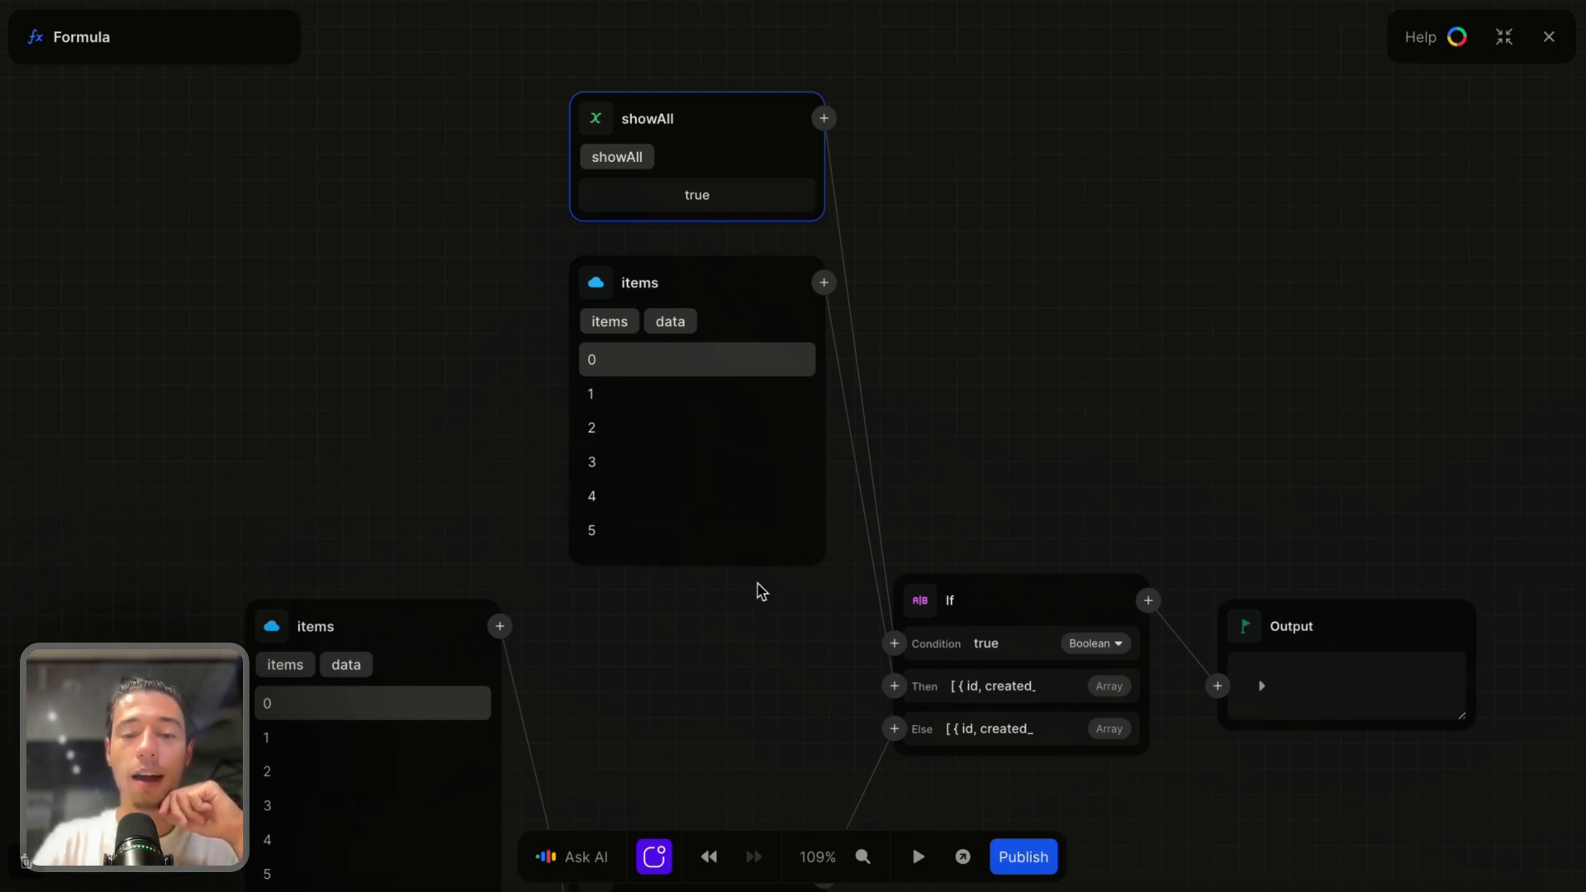
scroll(939, 530, down, 3)
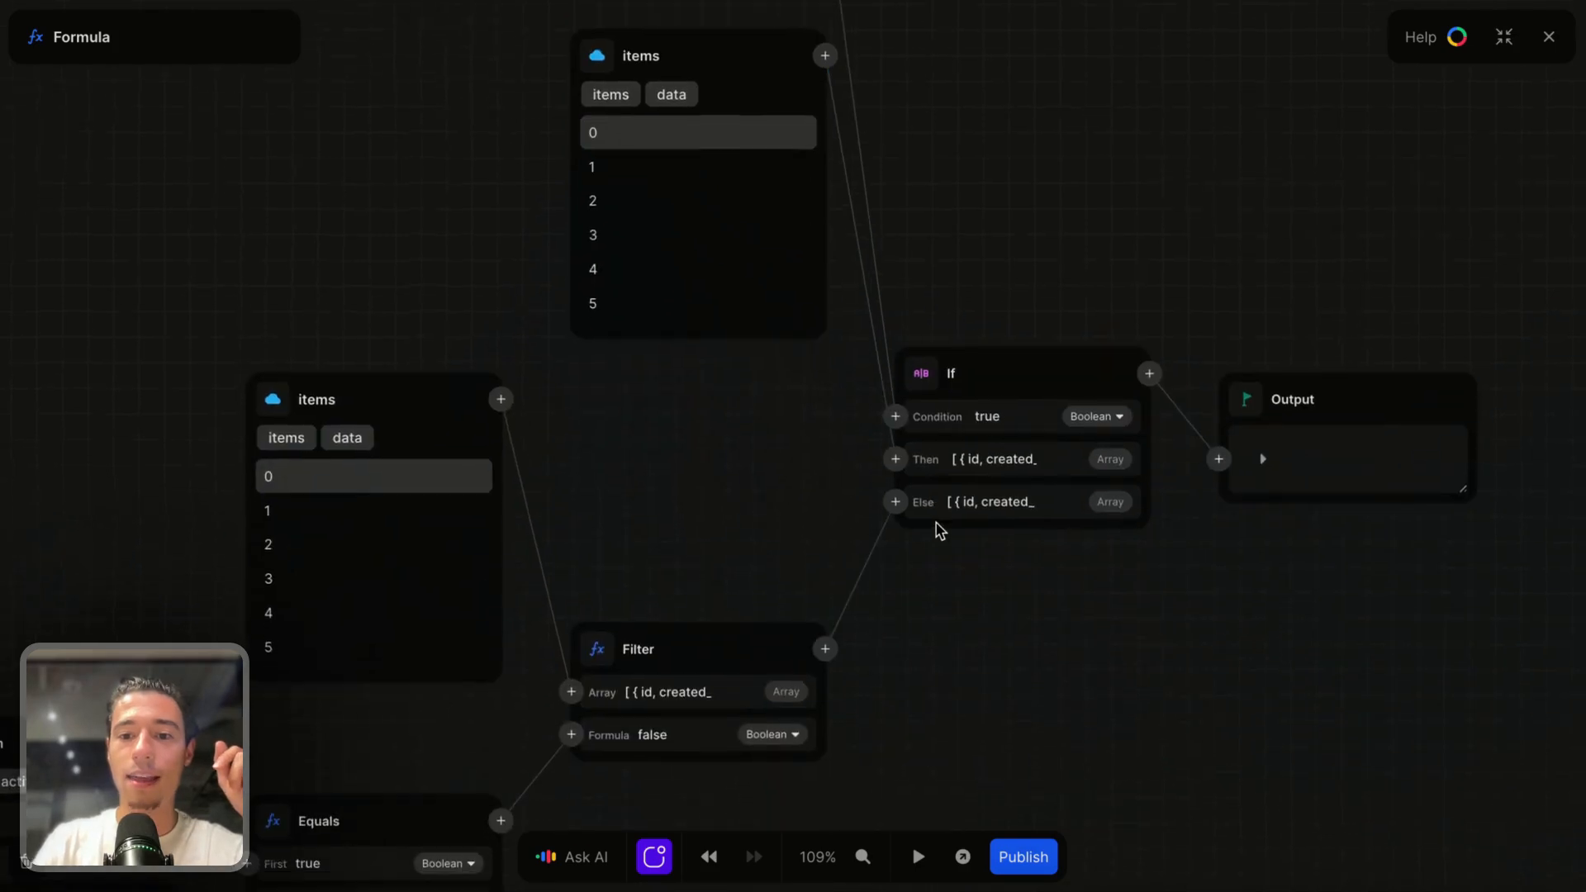
scroll(935, 518, down, 3)
scroll(934, 517, left, 4)
scroll(1090, 532, left, 3)
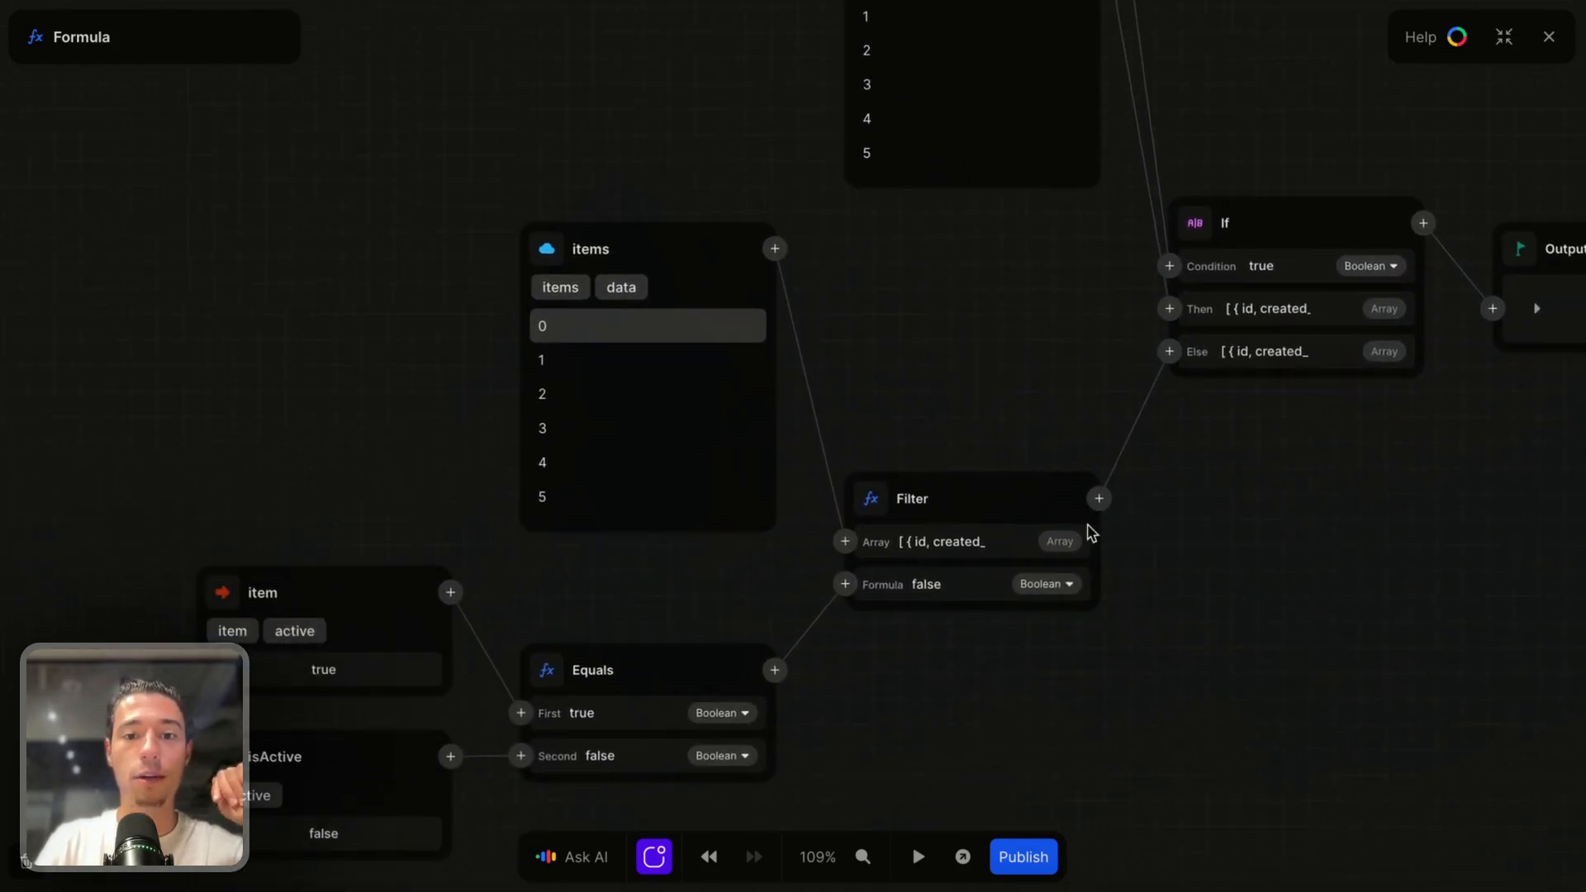
scroll(1091, 533, left, 1)
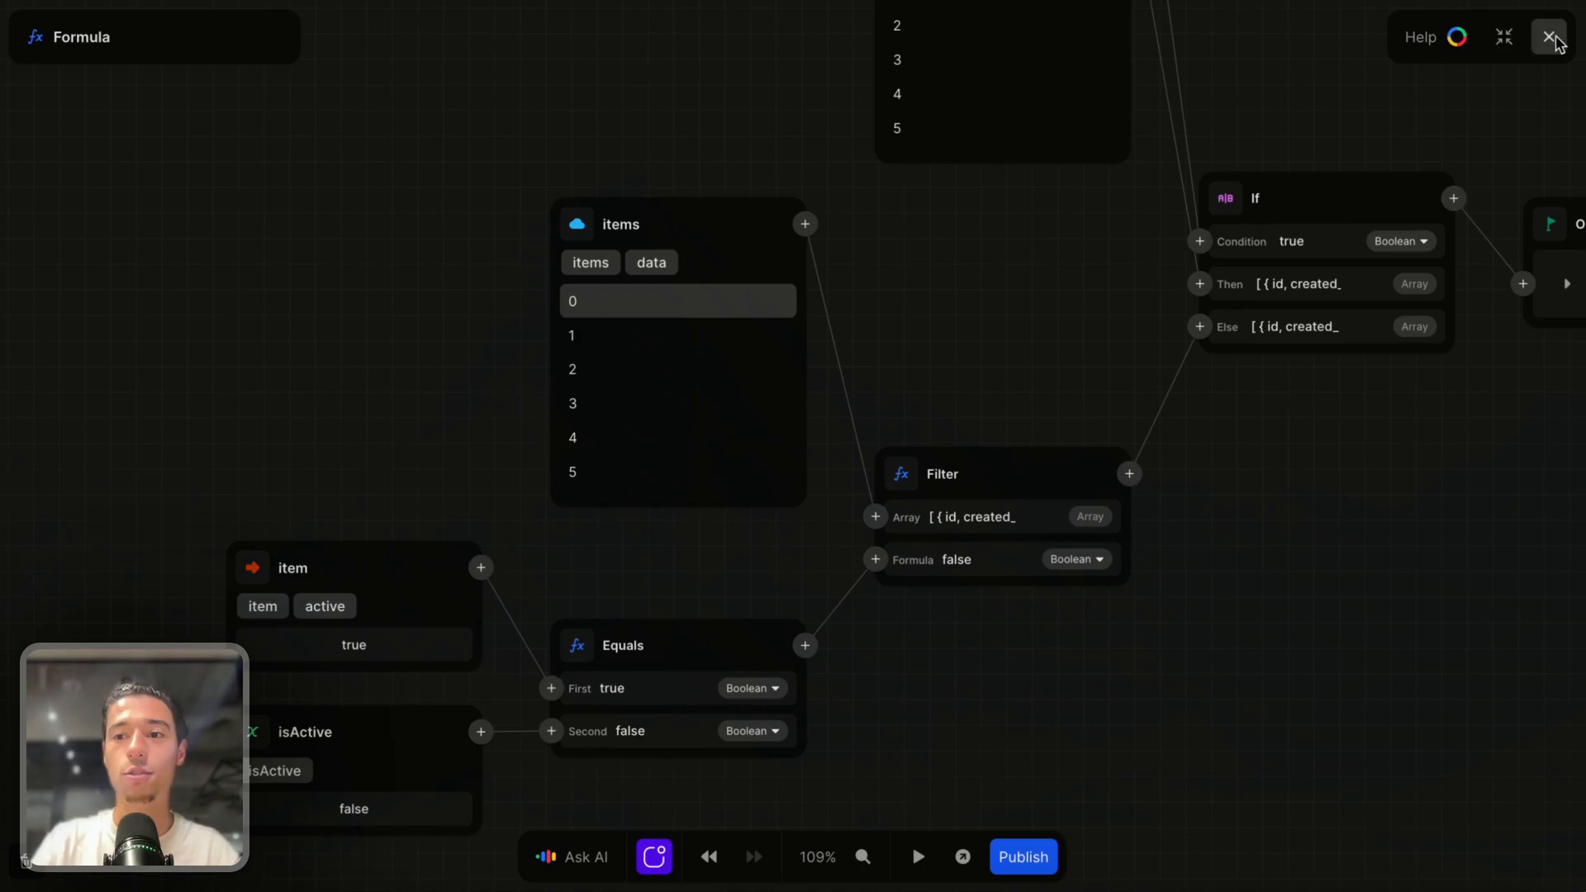
Close the formula editor and test the app, checking the full list with Show all off, Active on, and Show all back on.
click(1549, 37)
click(917, 856)
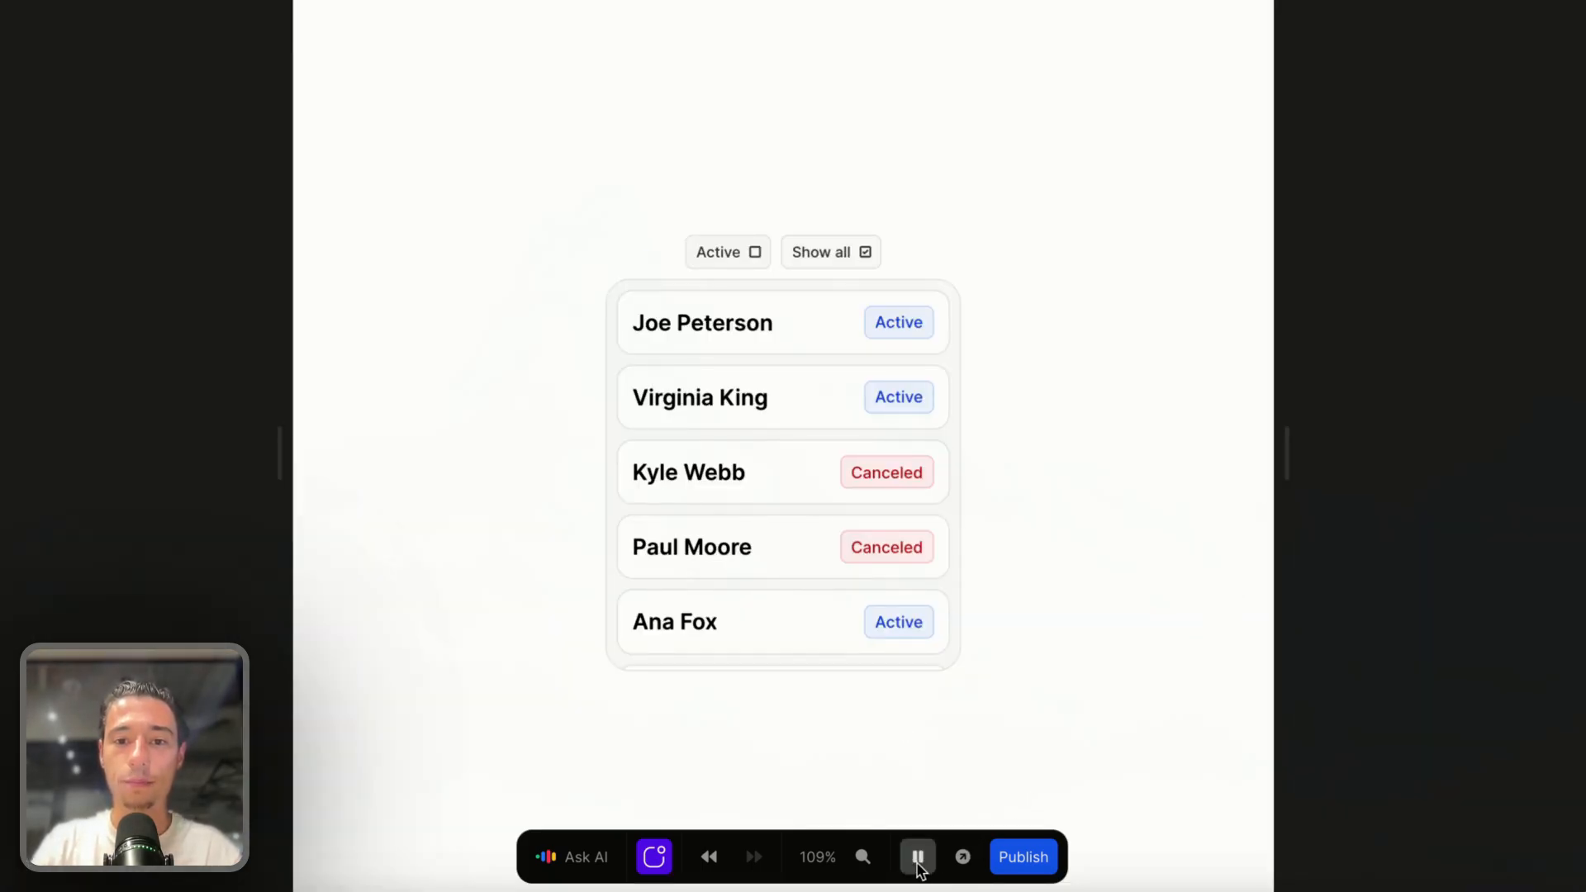
click(839, 266)
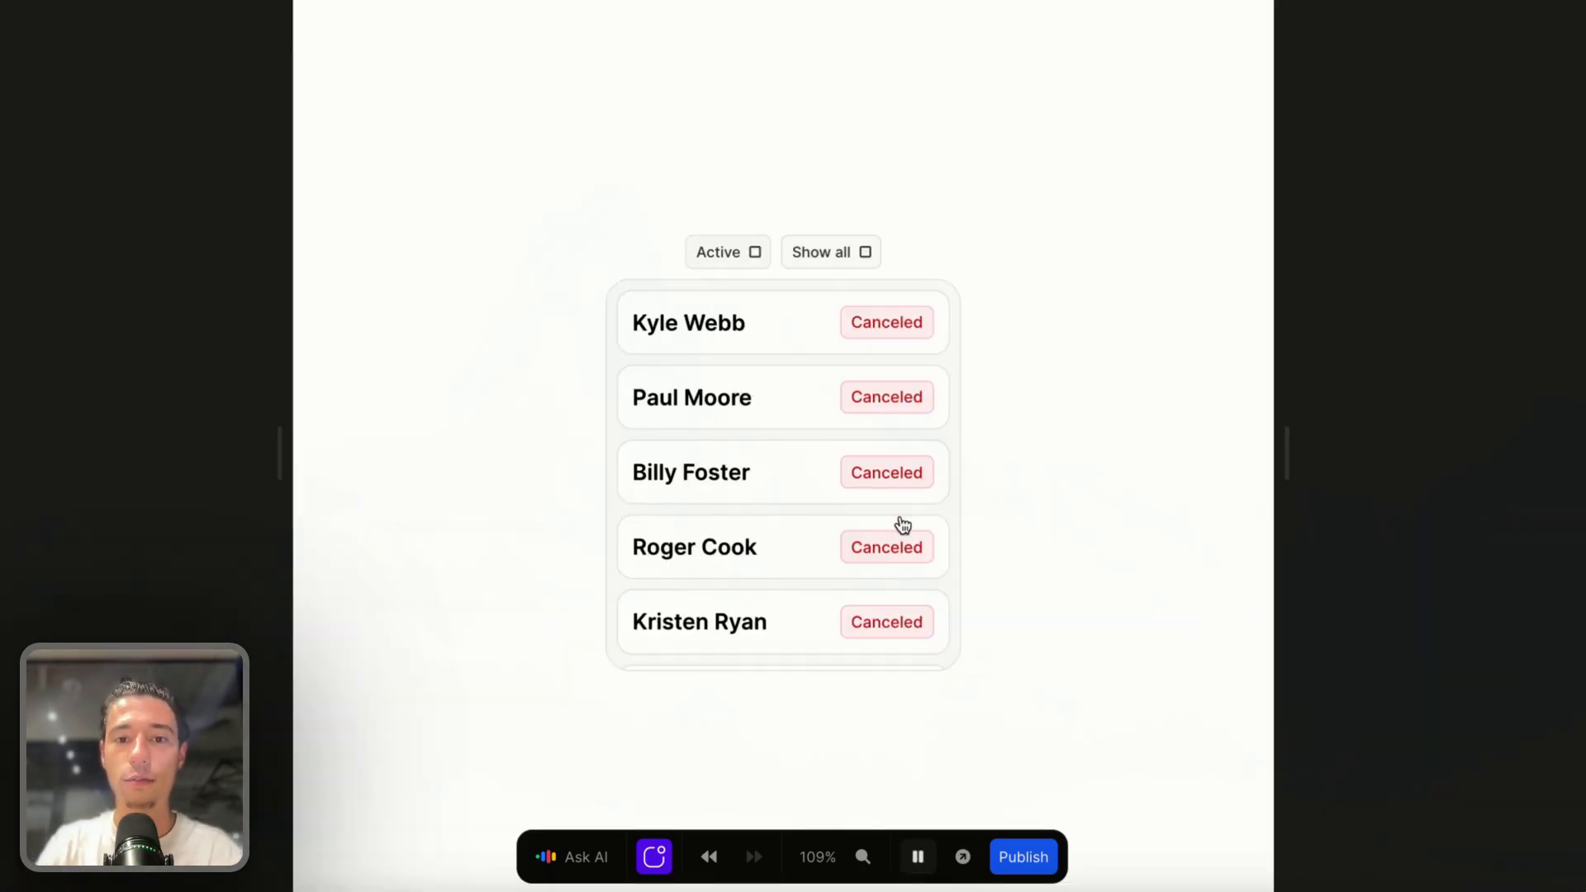
scroll(899, 593, down, 5)
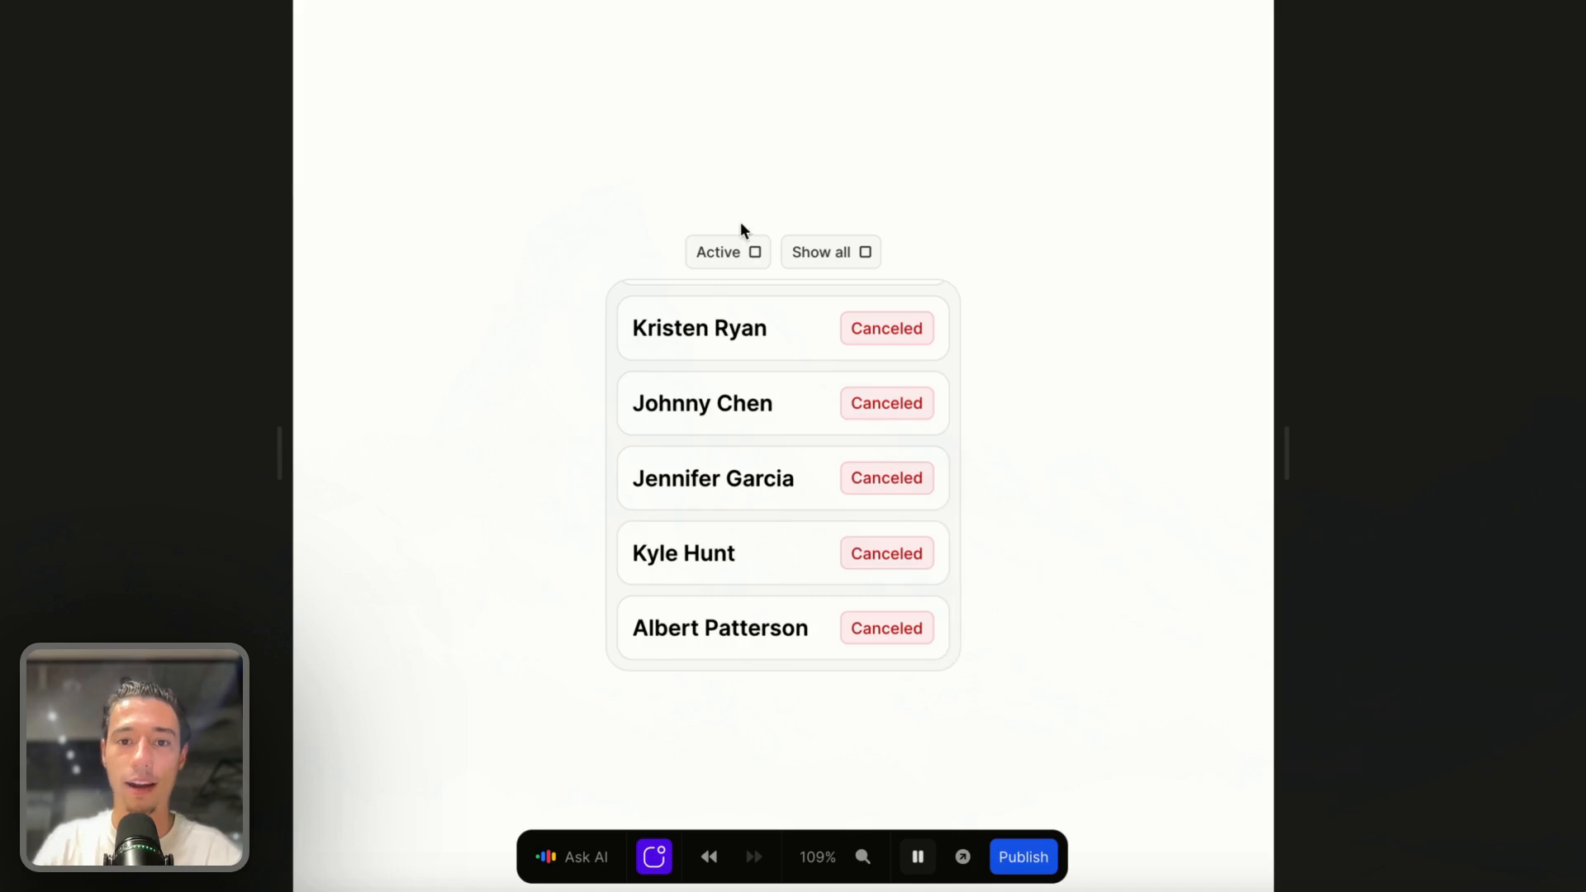
scroll(758, 621, up, 5)
click(736, 258)
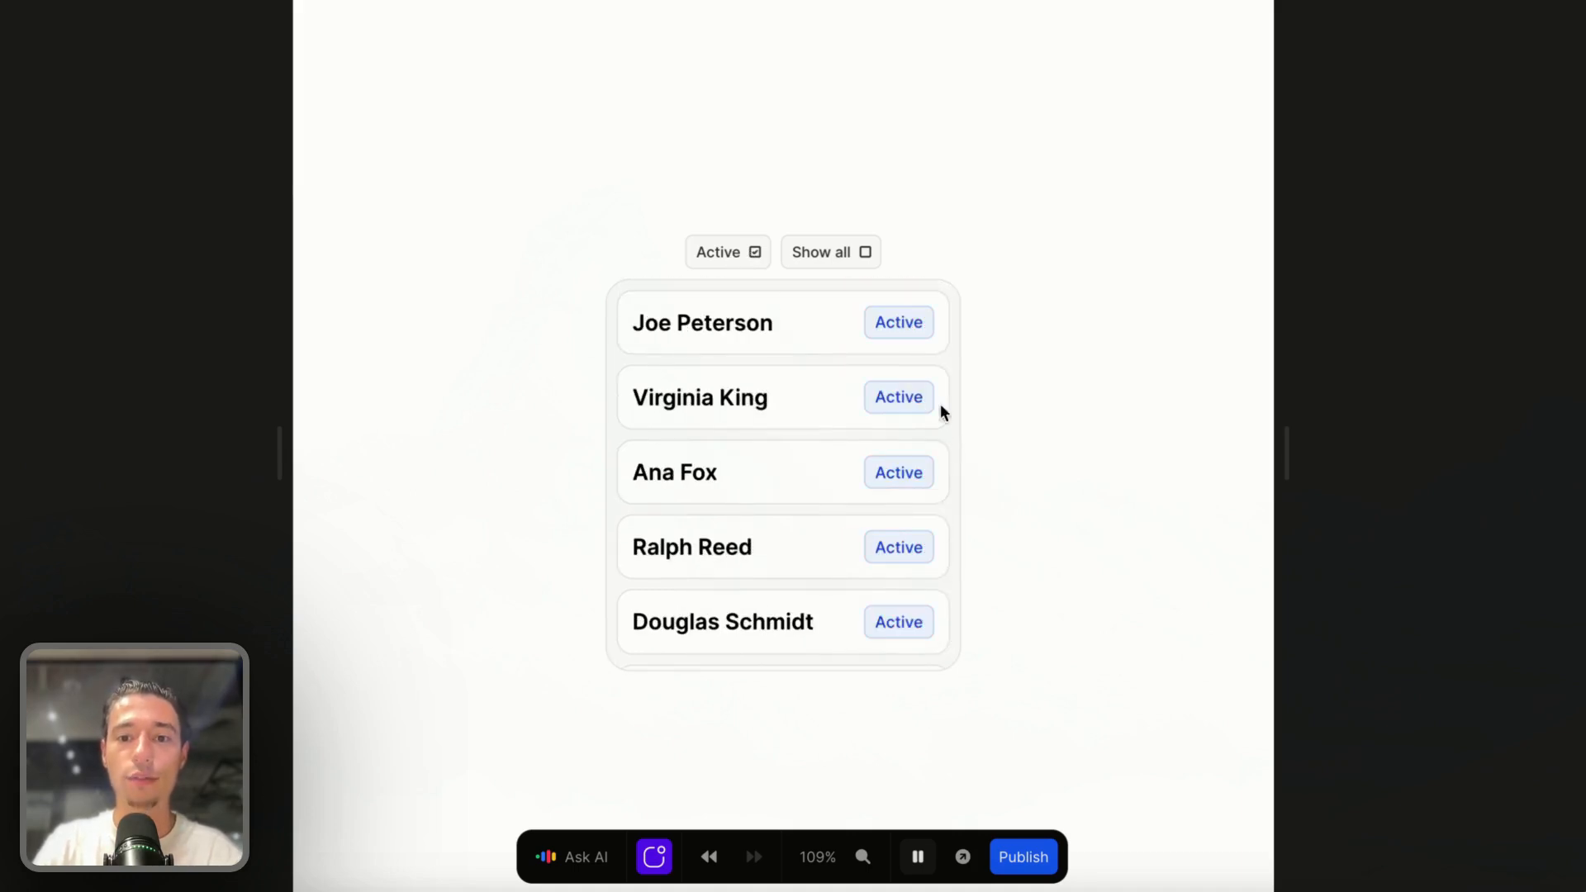
scroll(934, 402, down, 5)
scroll(928, 399, up, 5)
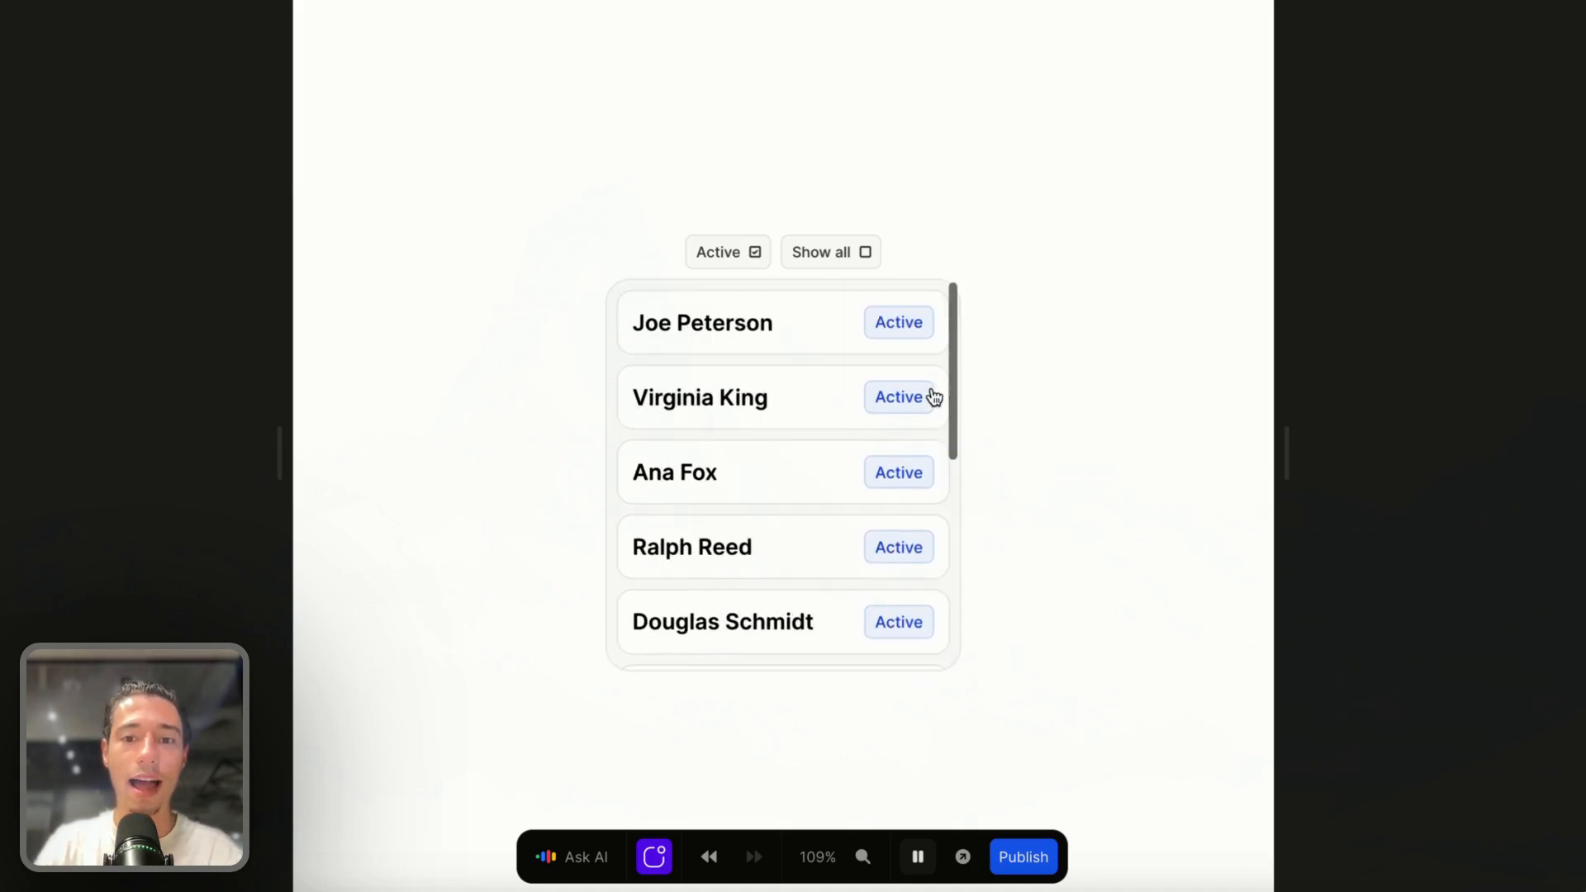
click(859, 258)
scroll(850, 485, down, 8)
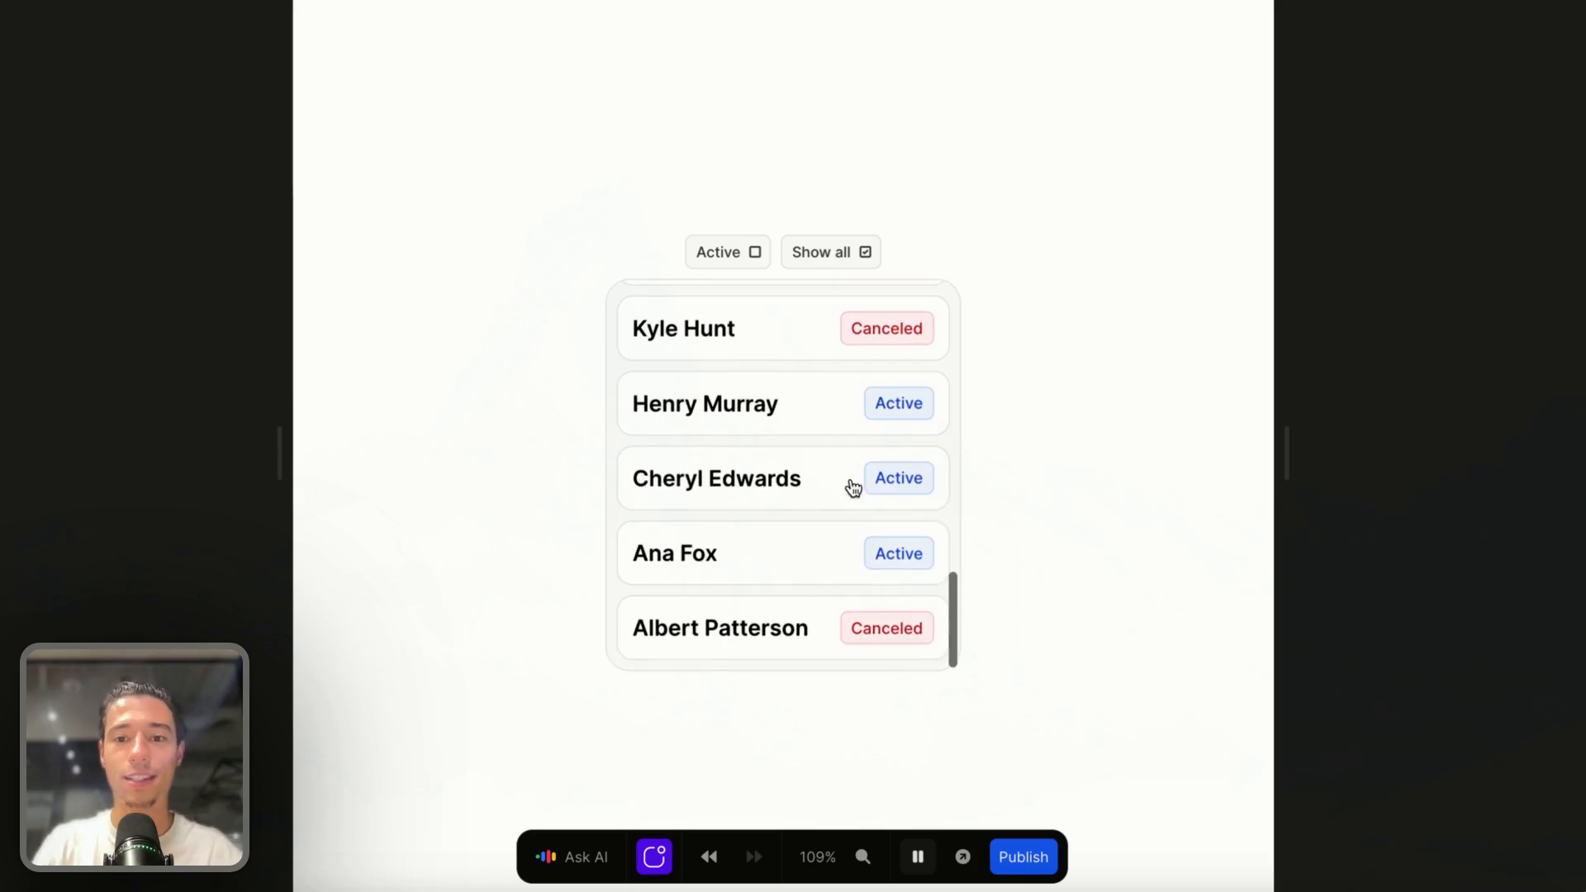
scroll(850, 463, up, 8)
Recheck the canceled, active-only and complete lists through the two toggles, and end the app test.
click(830, 261)
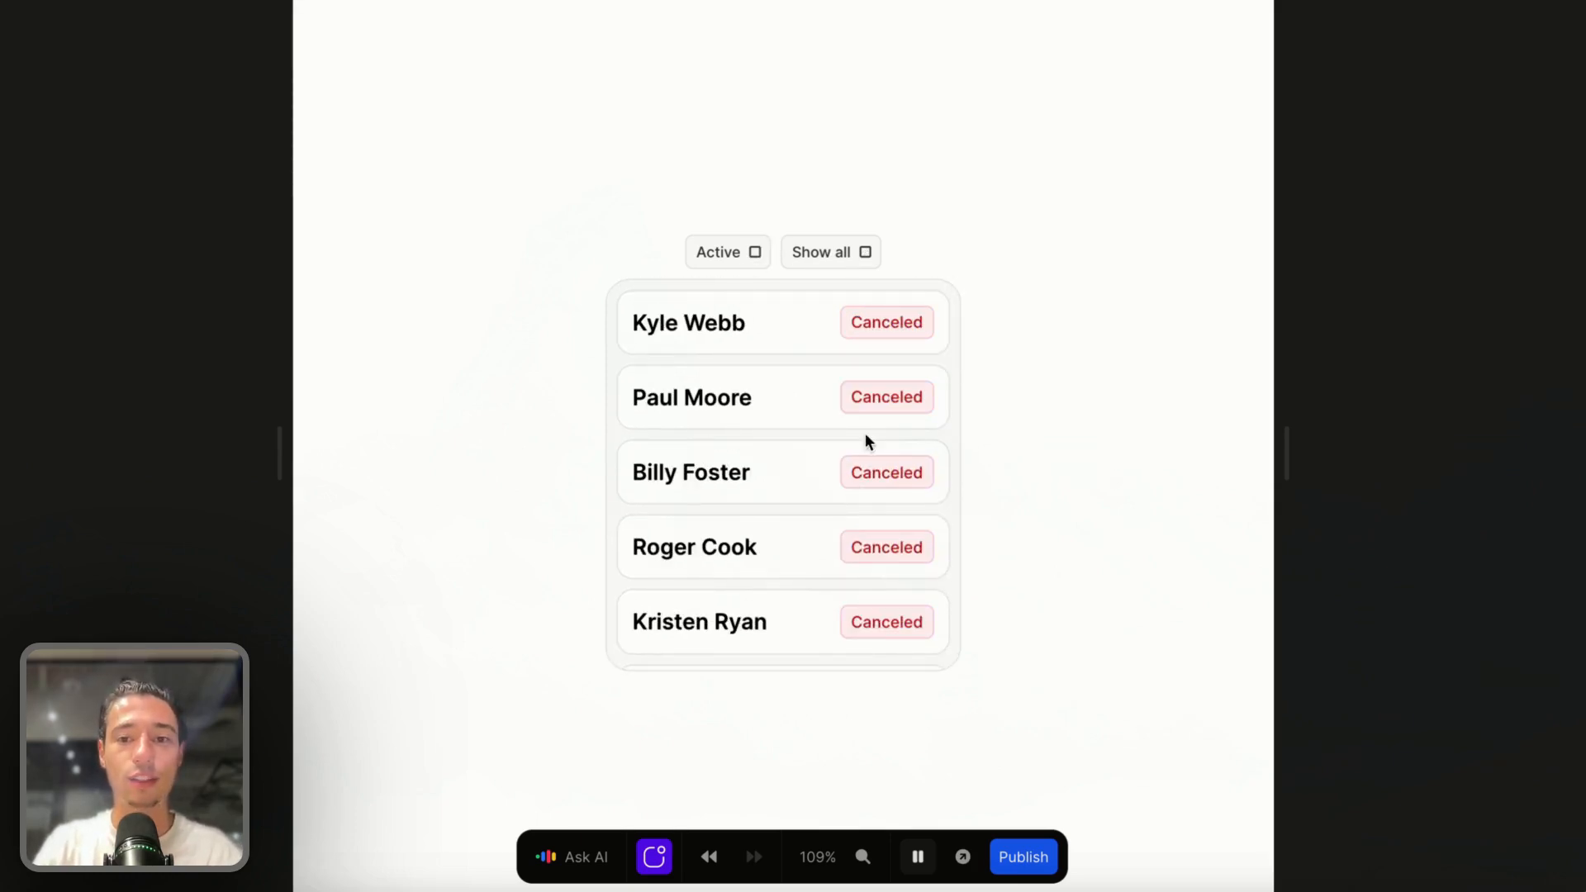
scroll(875, 454, down, 5)
scroll(885, 461, up, 5)
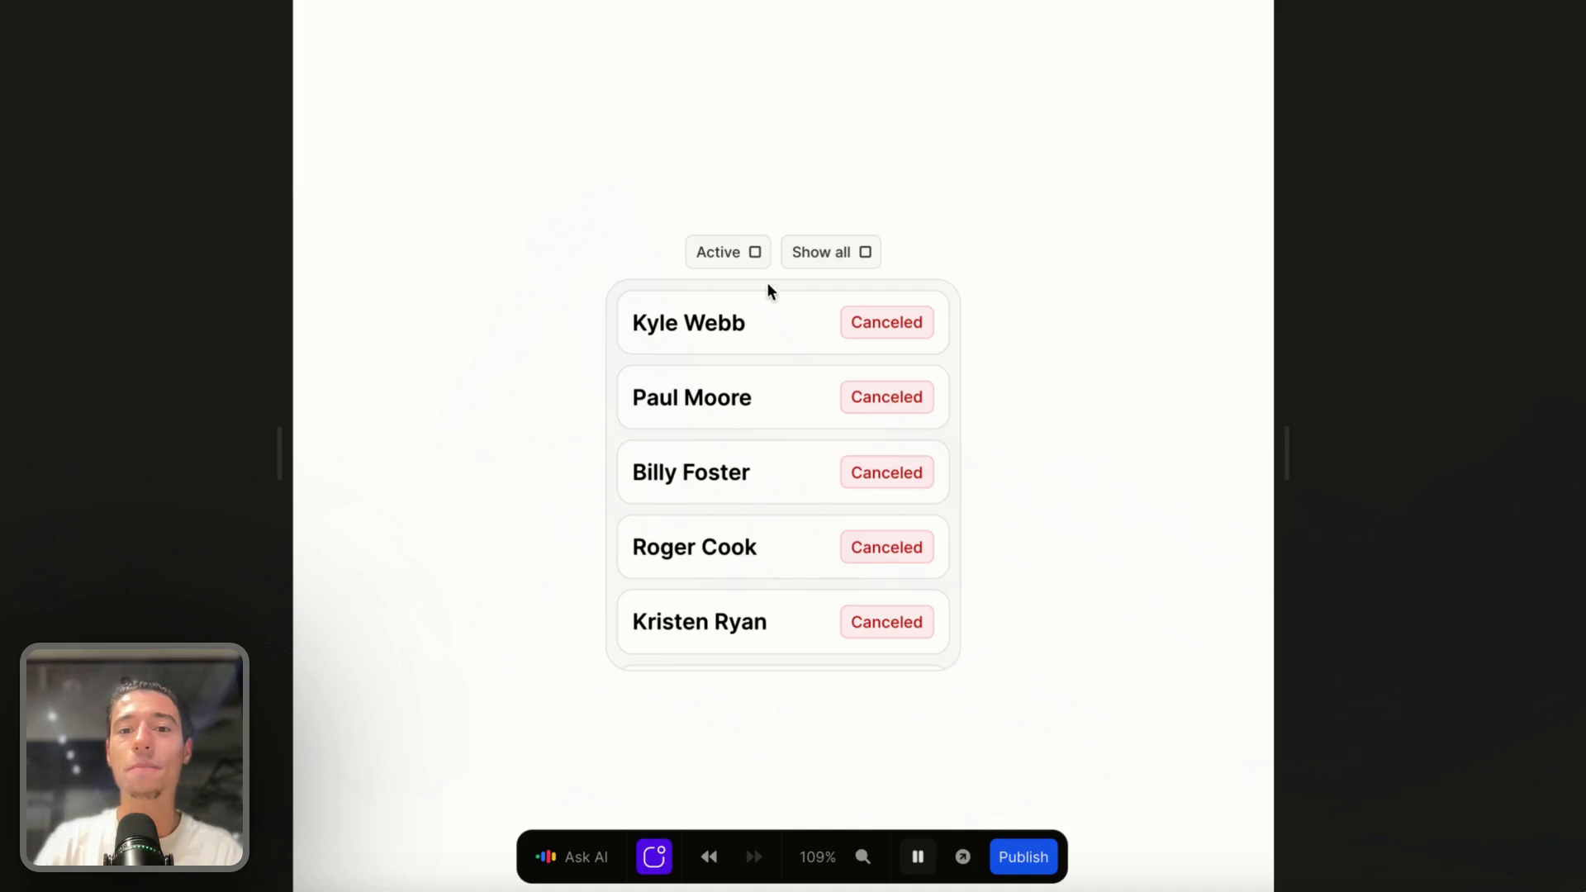
click(750, 258)
scroll(865, 366, down, 5)
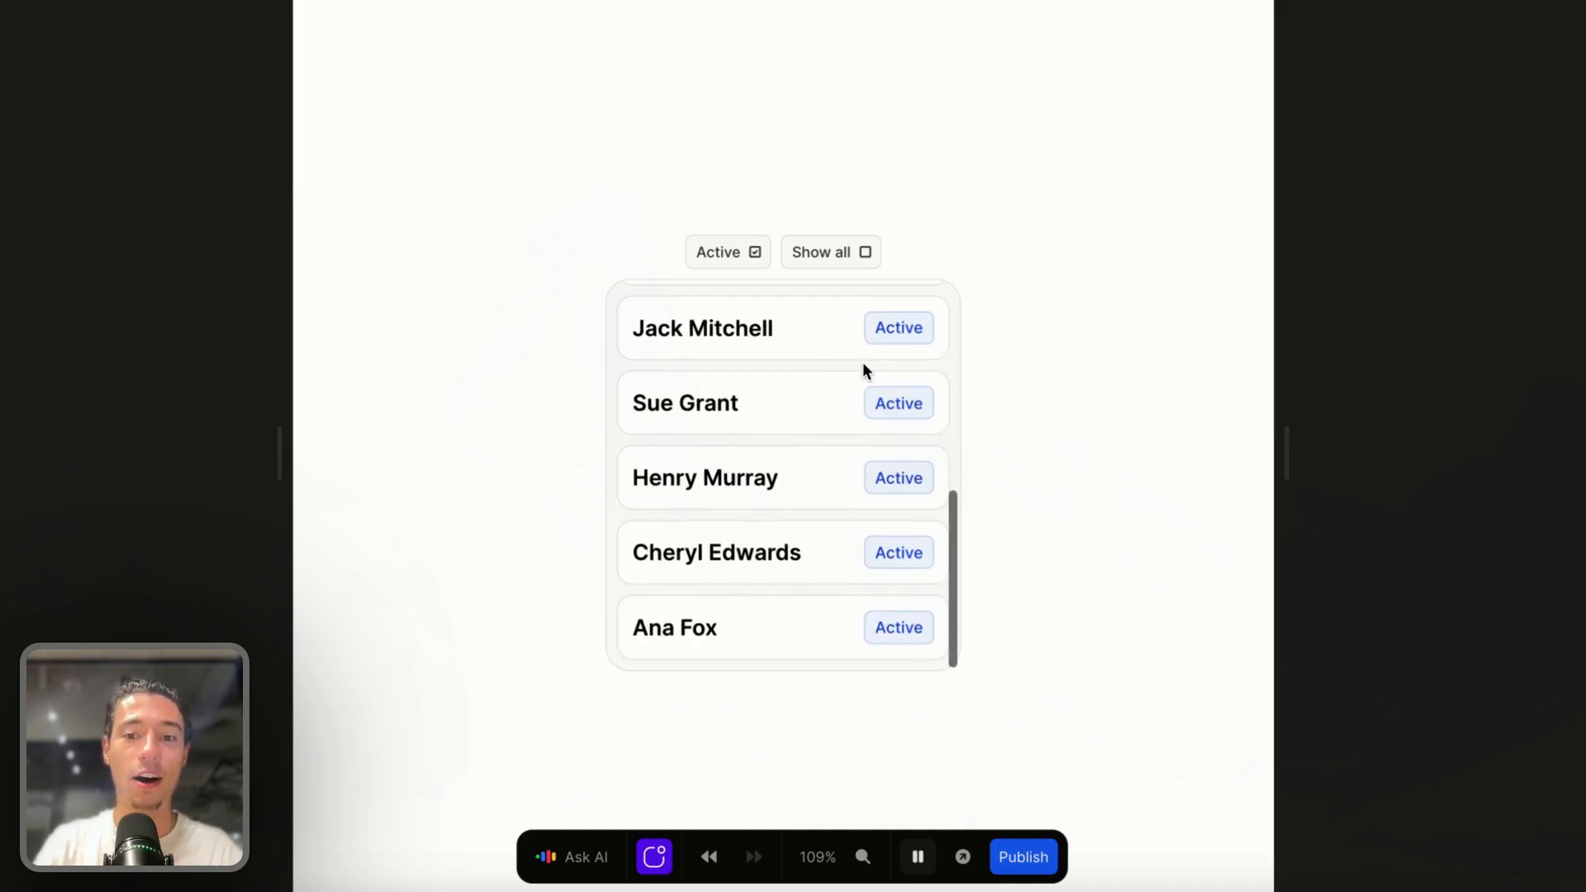
scroll(880, 591, up, 5)
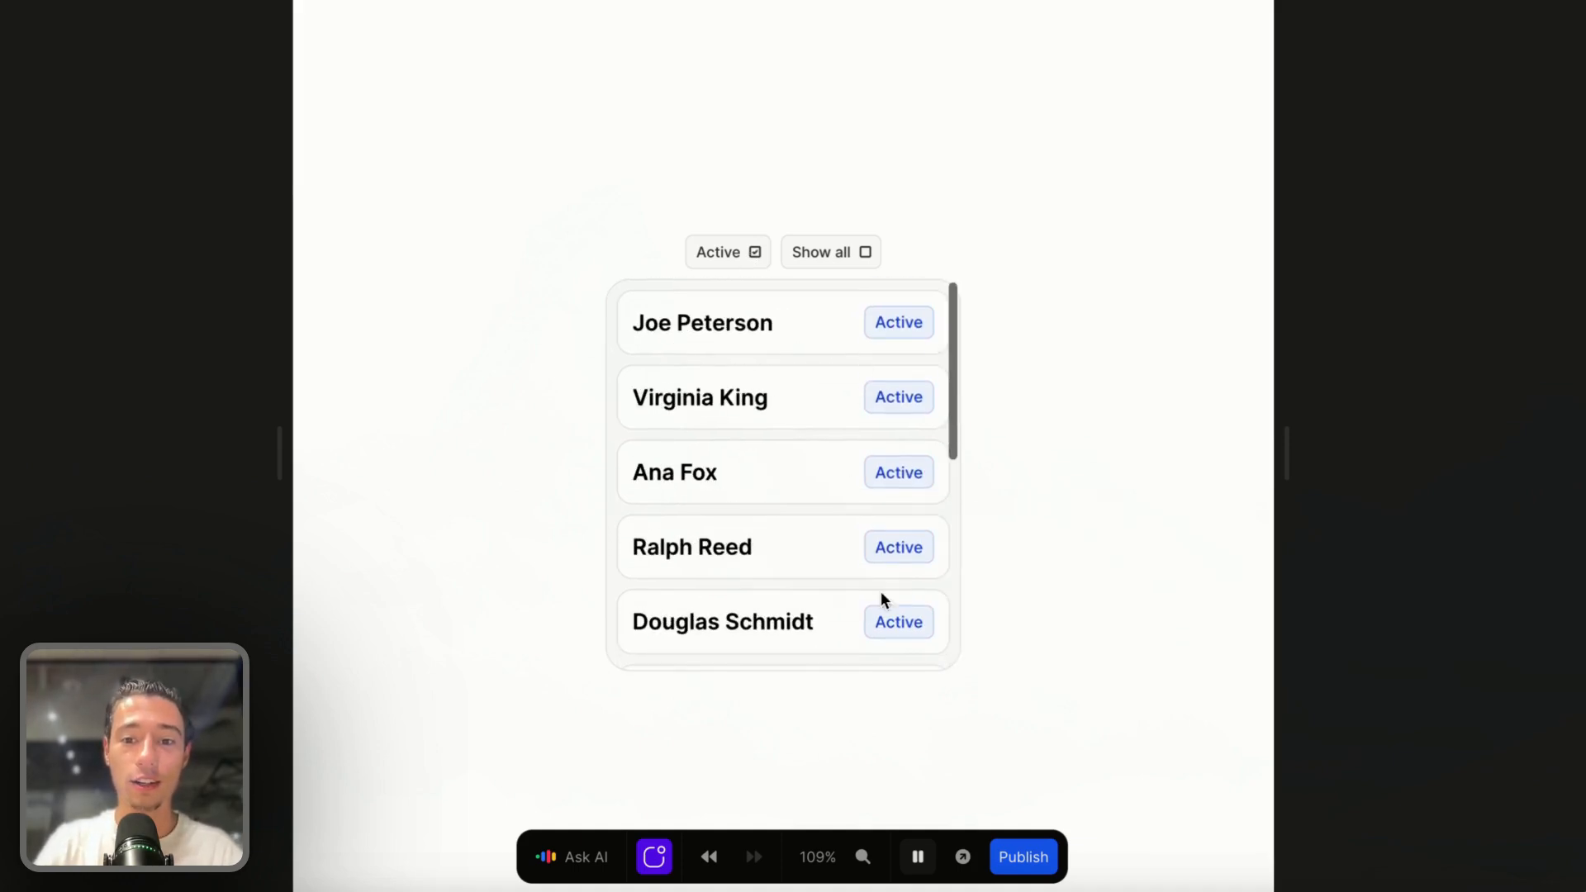
click(829, 266)
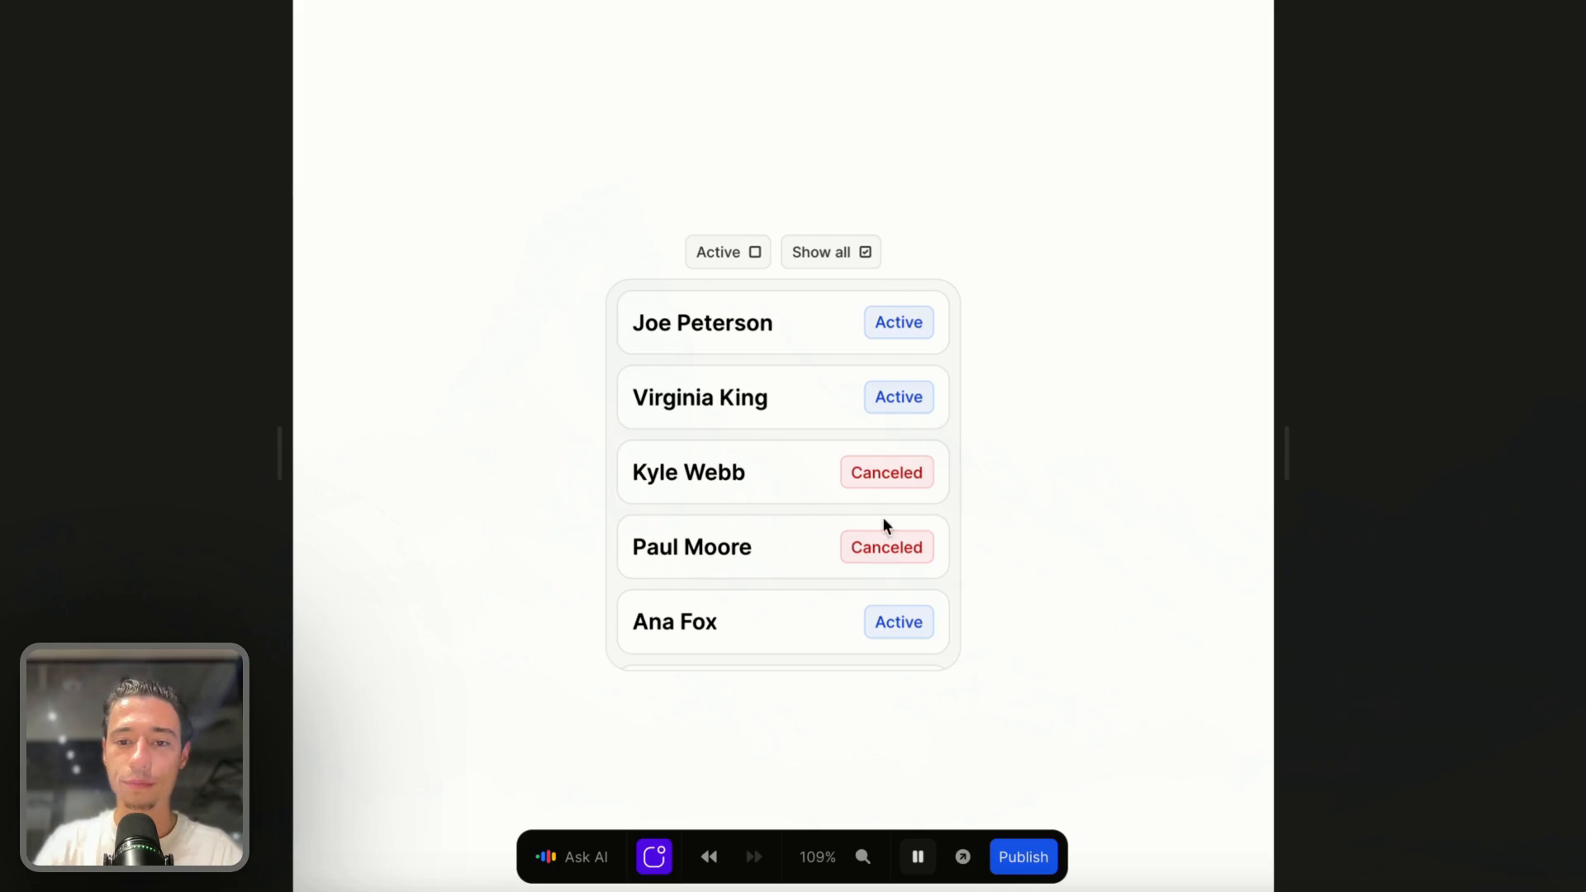
scroll(884, 475, down, 5)
scroll(882, 470, up, 5)
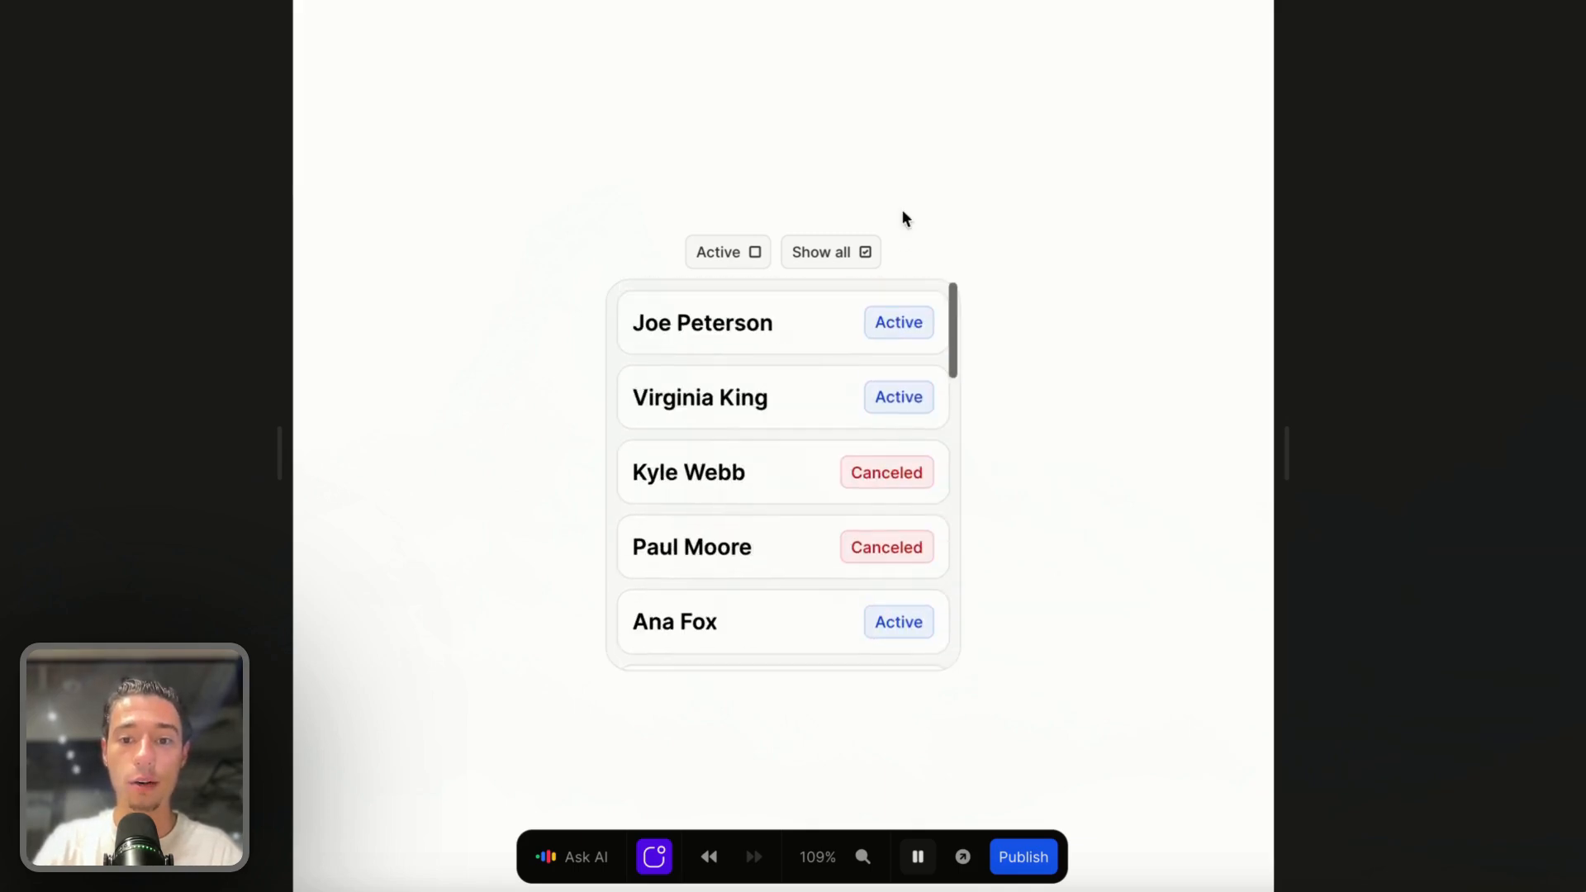
click(915, 857)
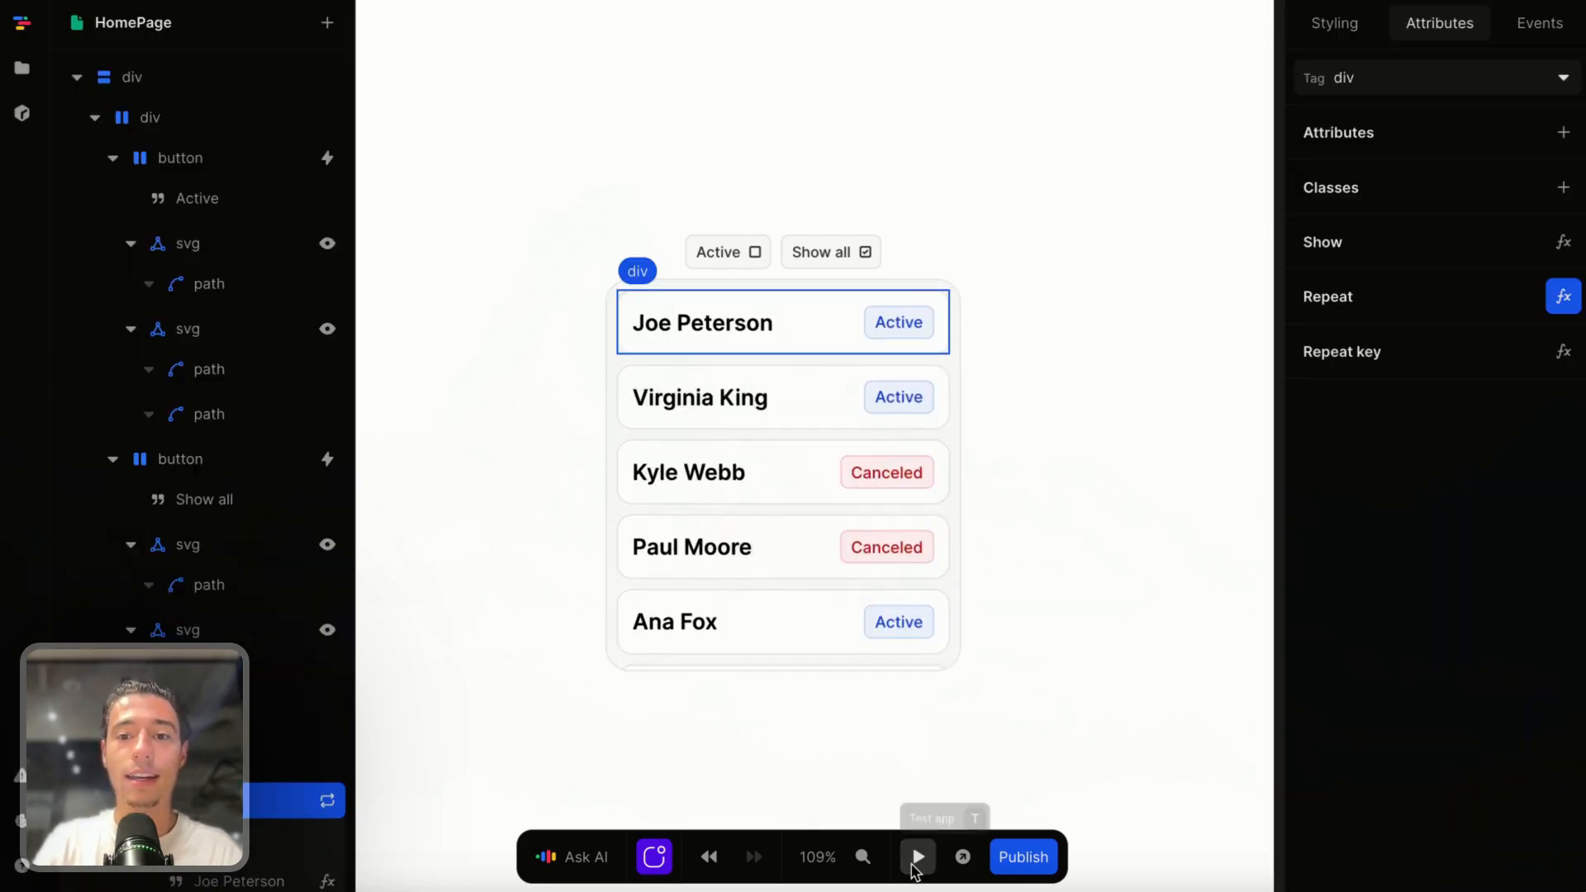
Switch to Xano and bring up the /get API endpoint.
click(1036, 235)
scroll(1040, 276, right, 1)
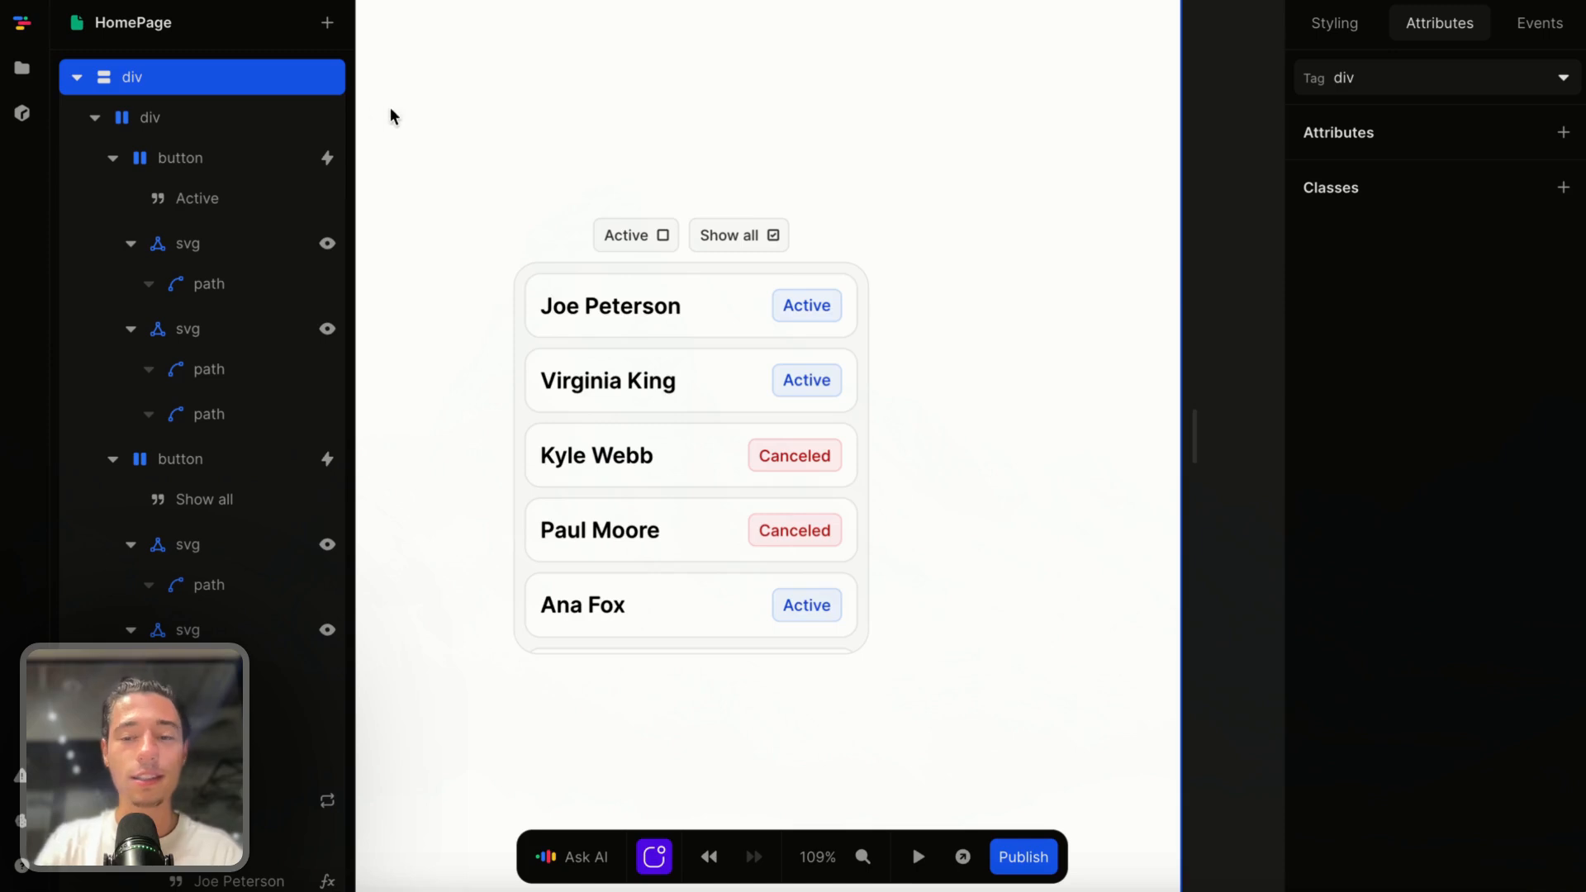
mouse_move(2, 165)
click(68, 538)
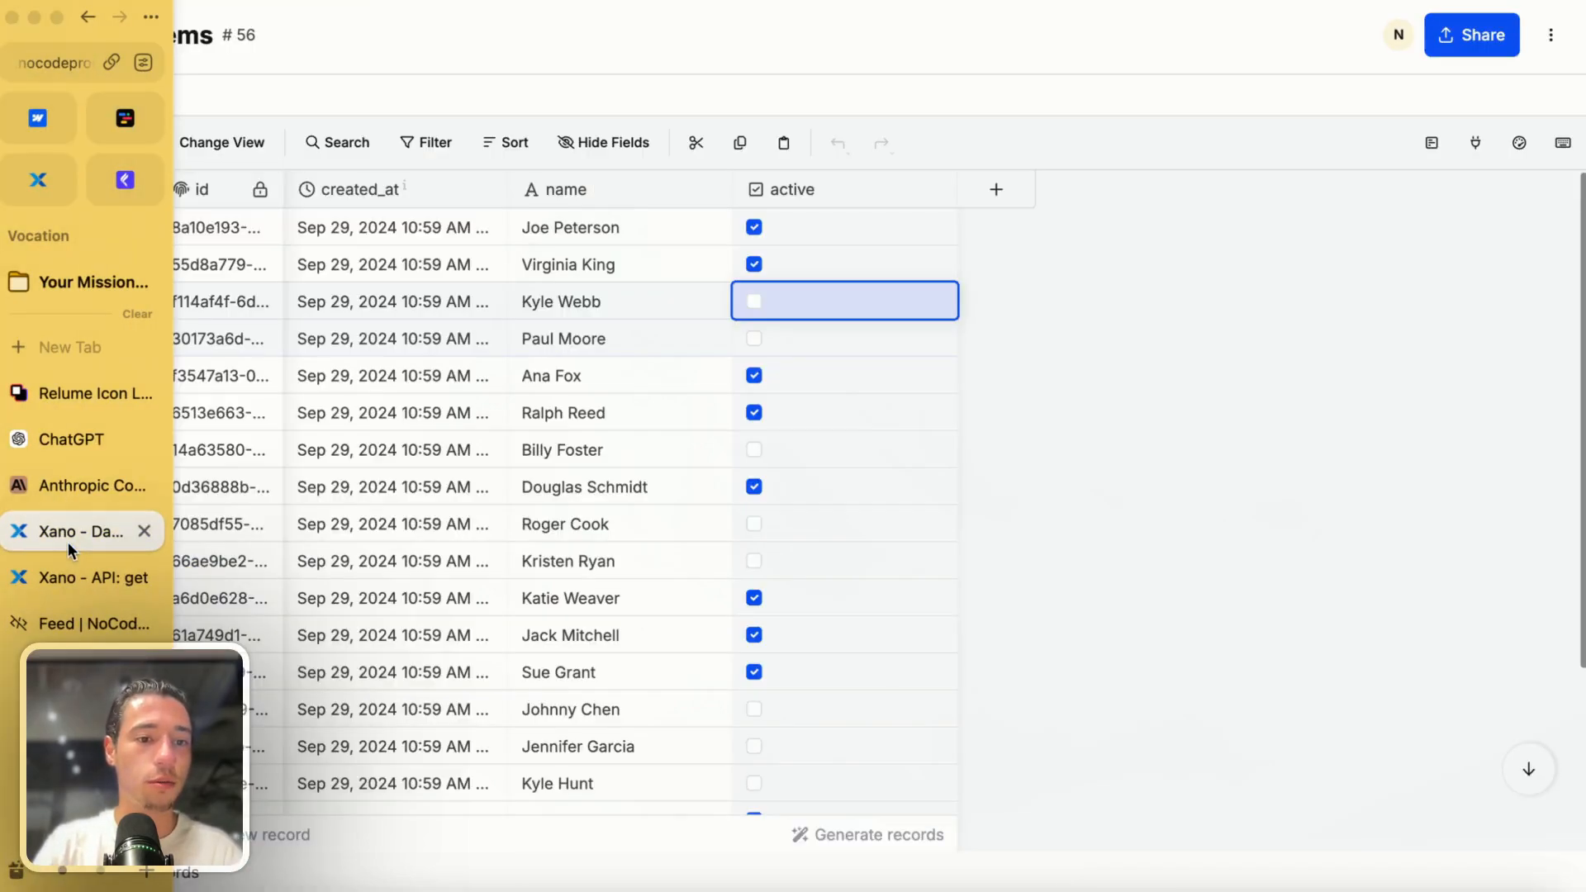
click(75, 587)
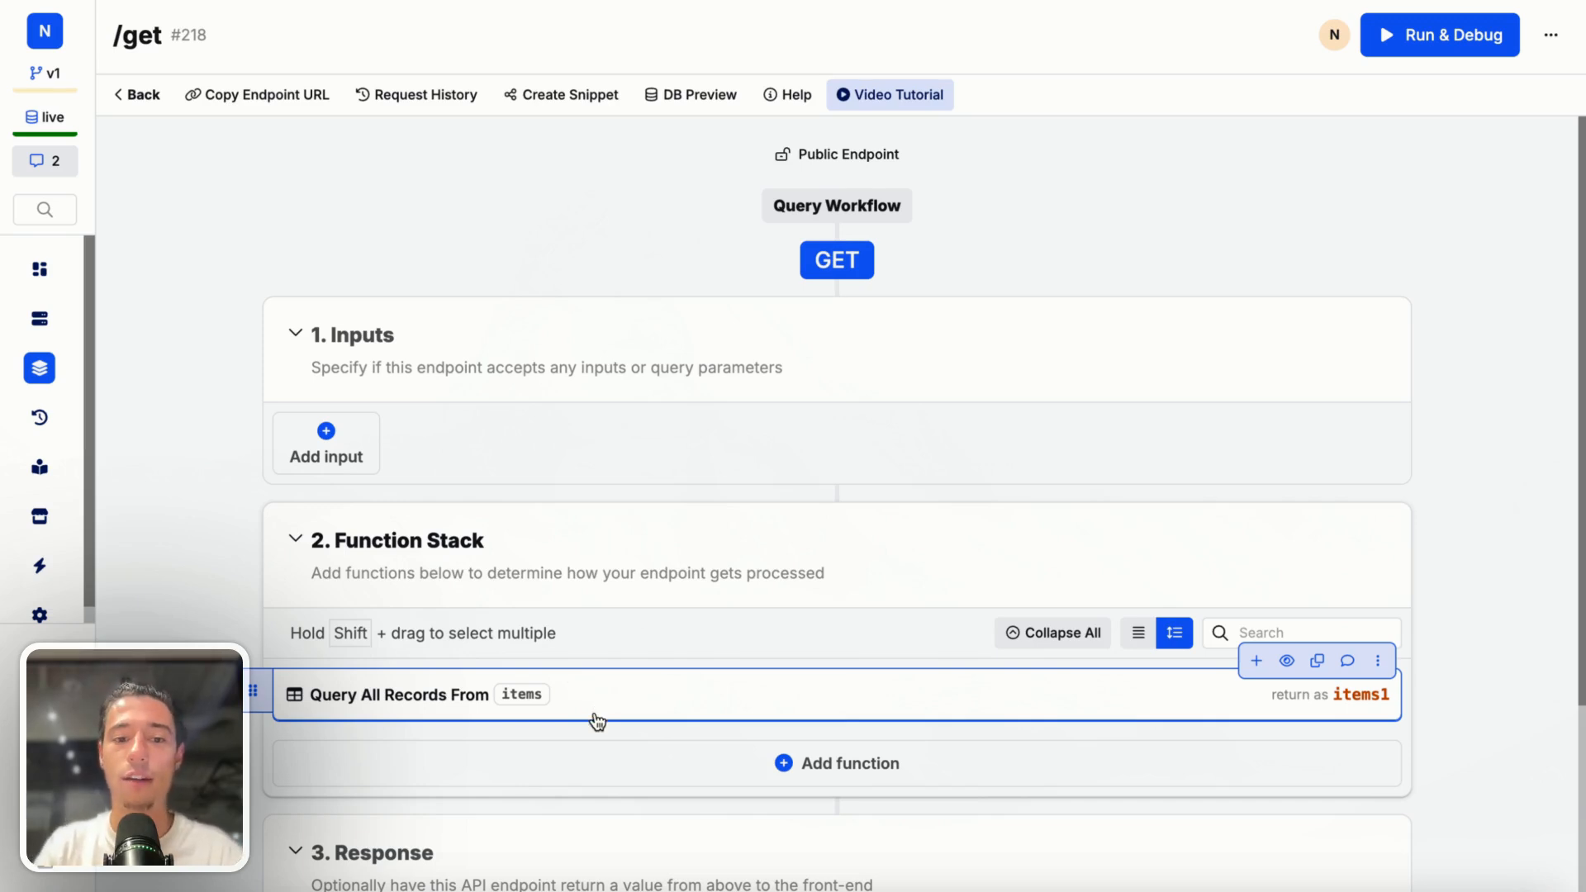
Try a custom query conditional on items.active with the == operator in the Query All Records function, leaving it unsaved.
click(595, 699)
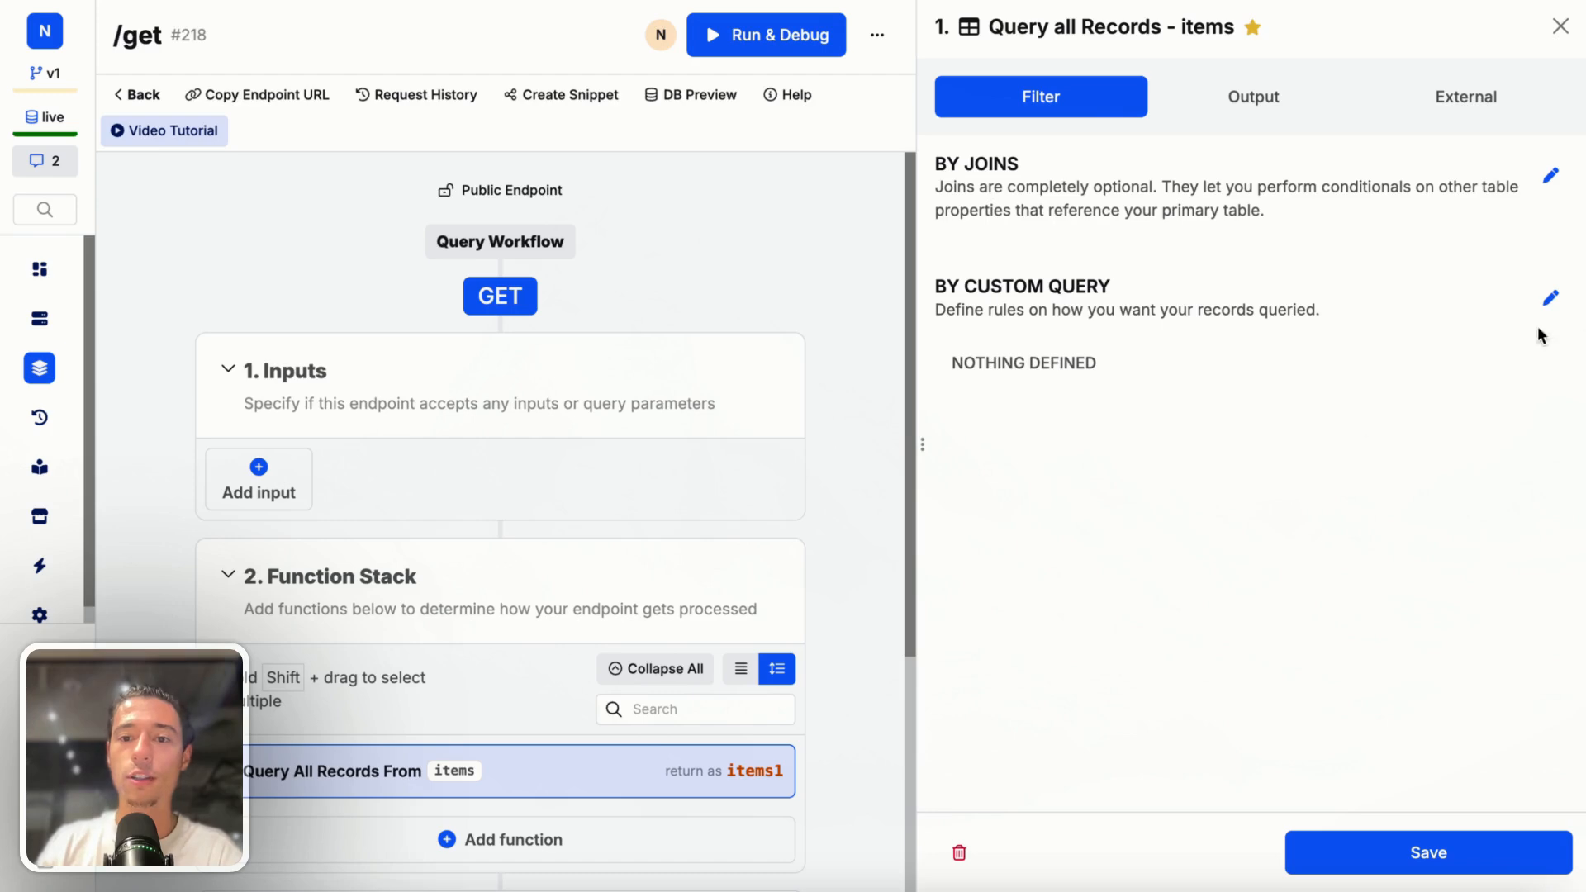
click(1551, 298)
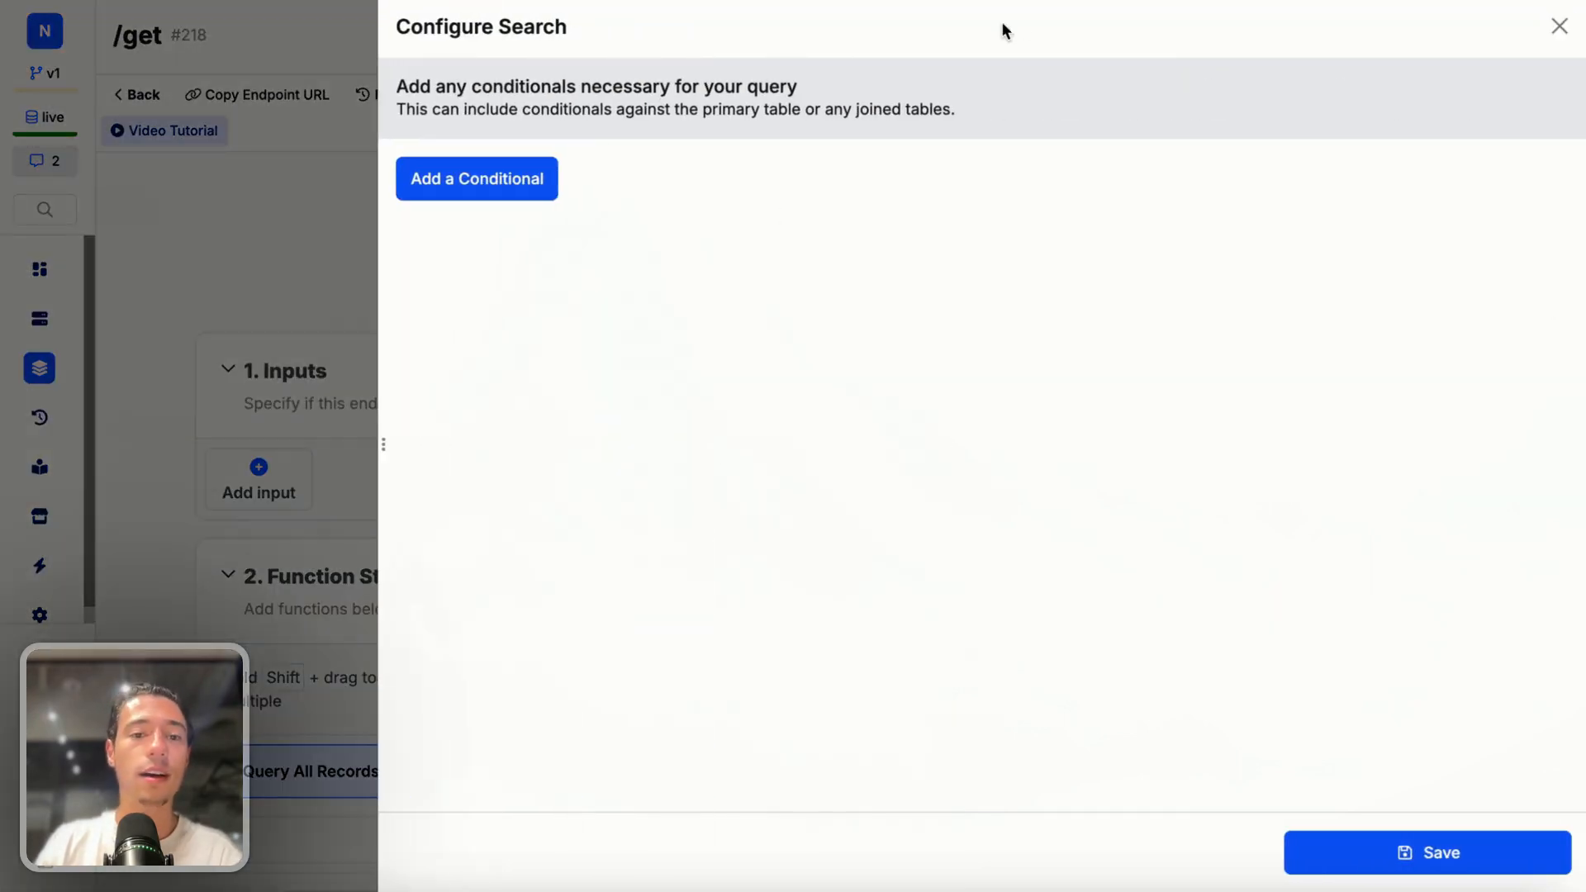
click(507, 197)
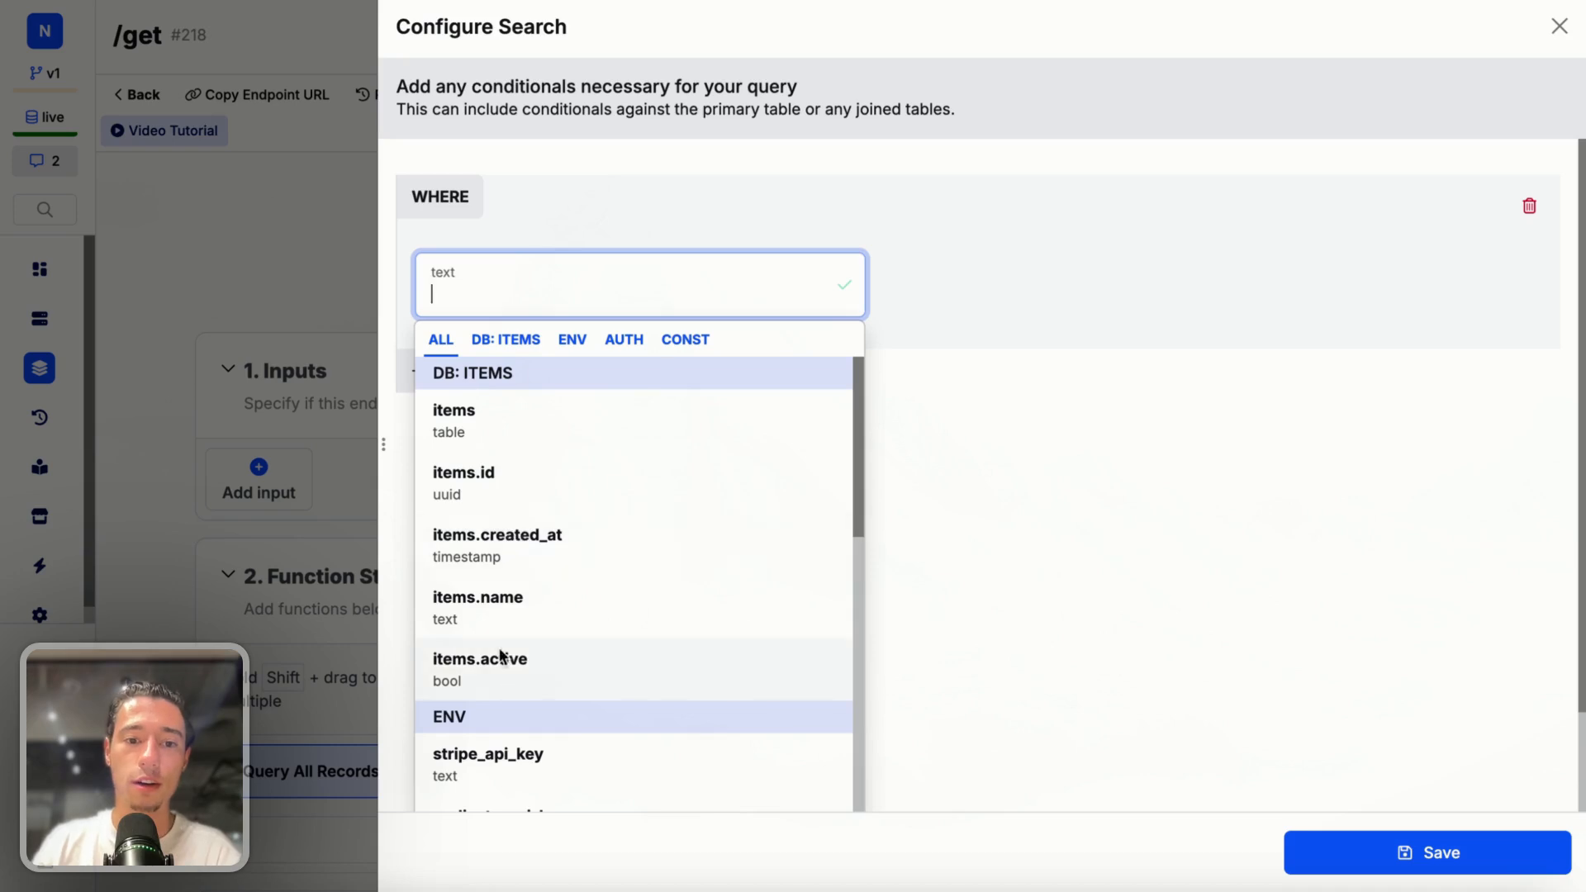
click(499, 677)
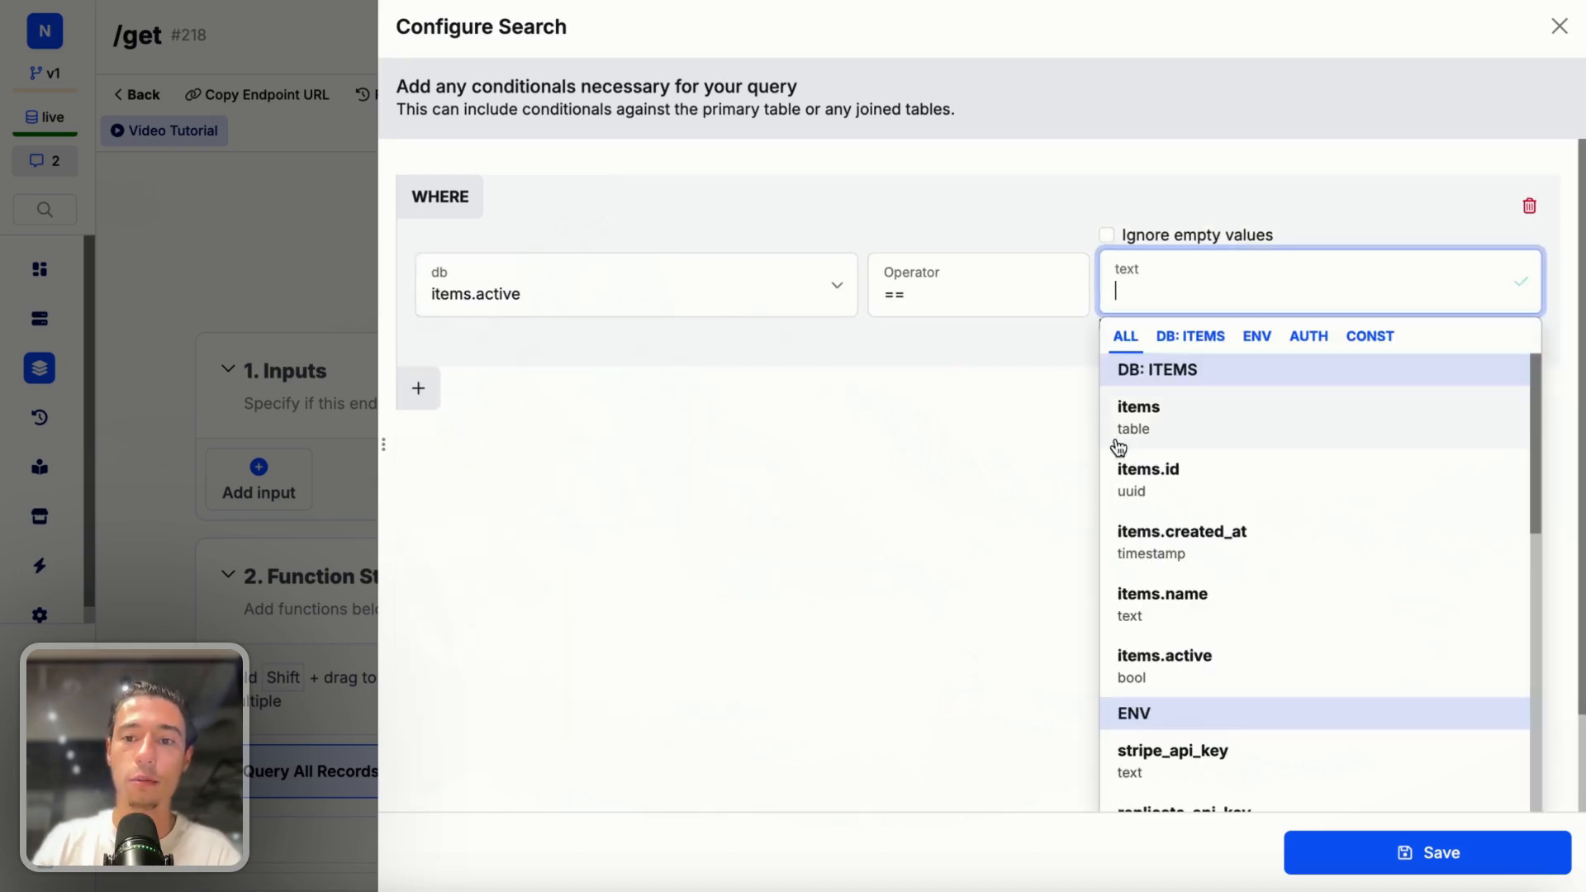
click(890, 646)
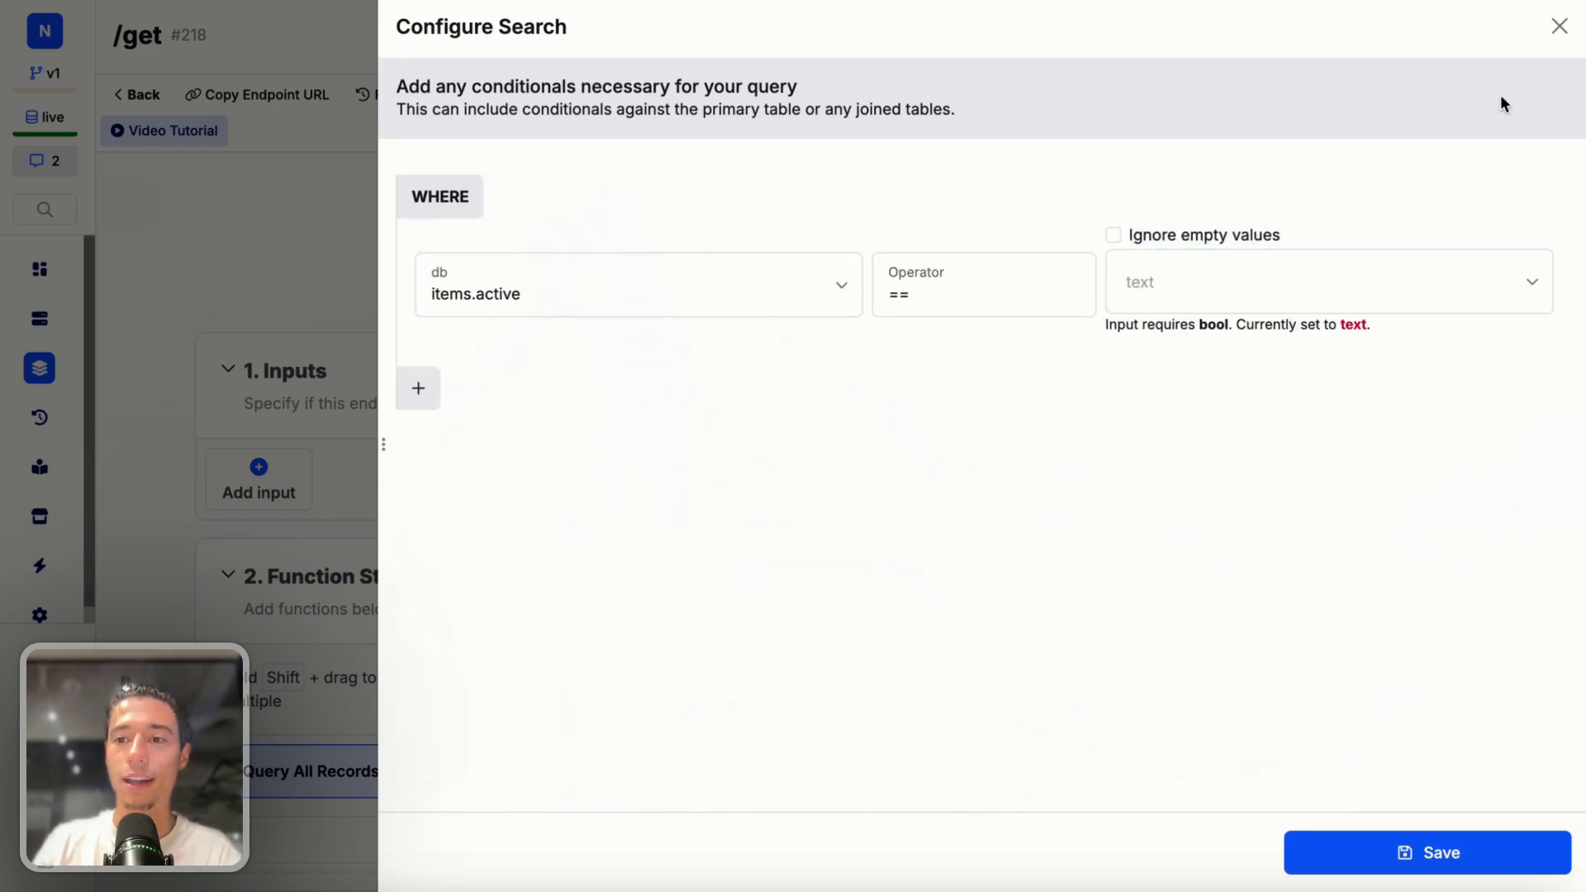
click(1560, 27)
Delete the Query All Records function for items from the /get endpoint and publish the endpoint.
click(961, 852)
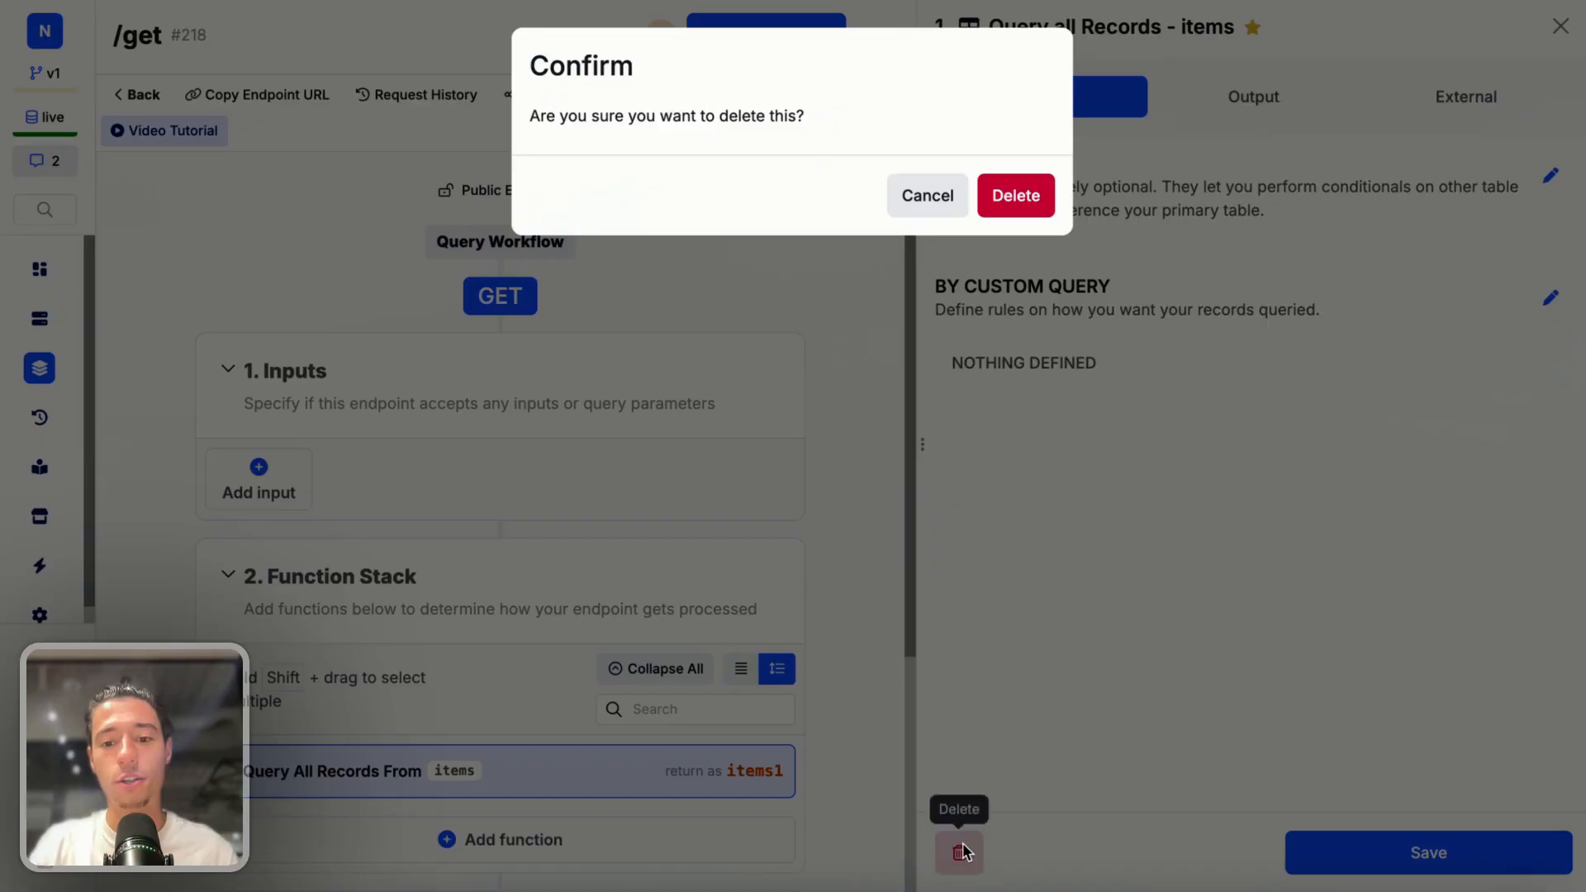
click(1024, 202)
click(1462, 70)
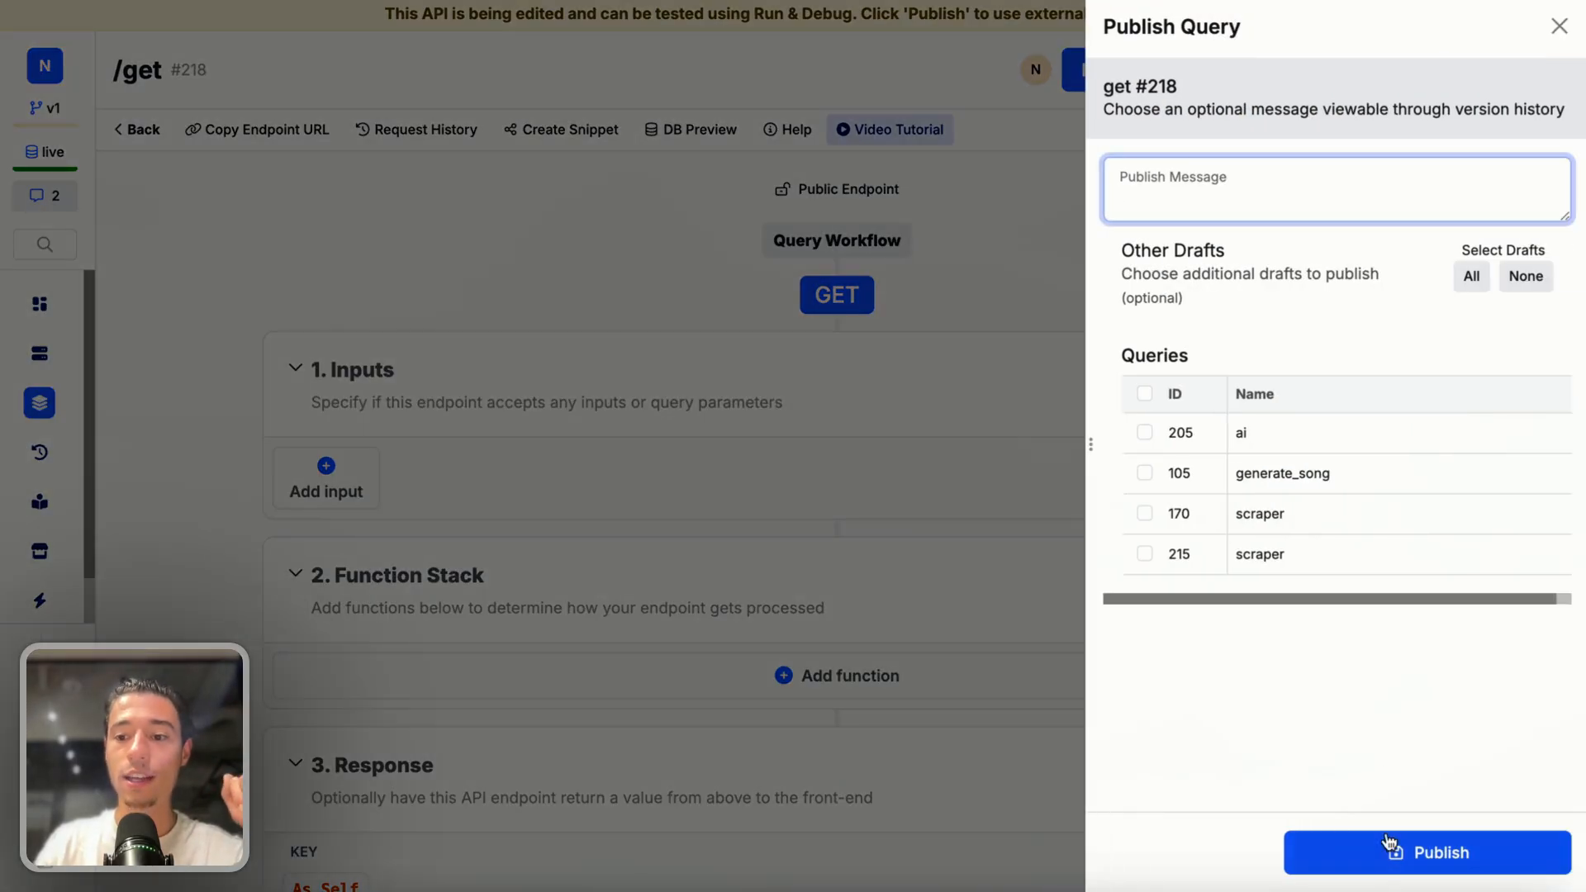
click(1375, 846)
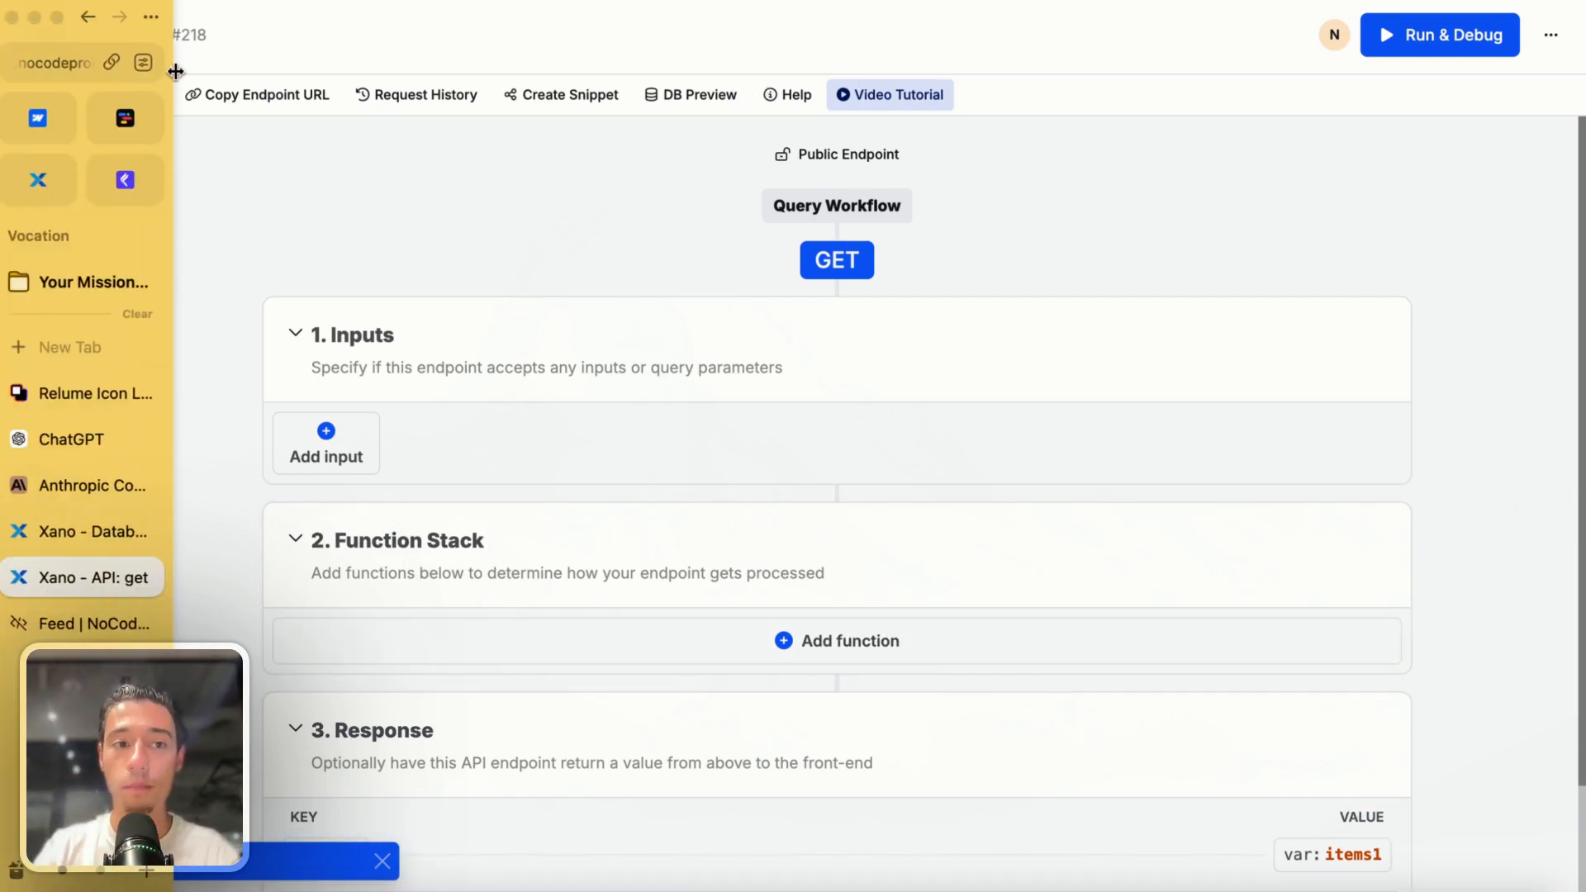
Switch back to the toddle project and run the app, testing that the Active and Show all toggles still filter the loaded list.
click(128, 120)
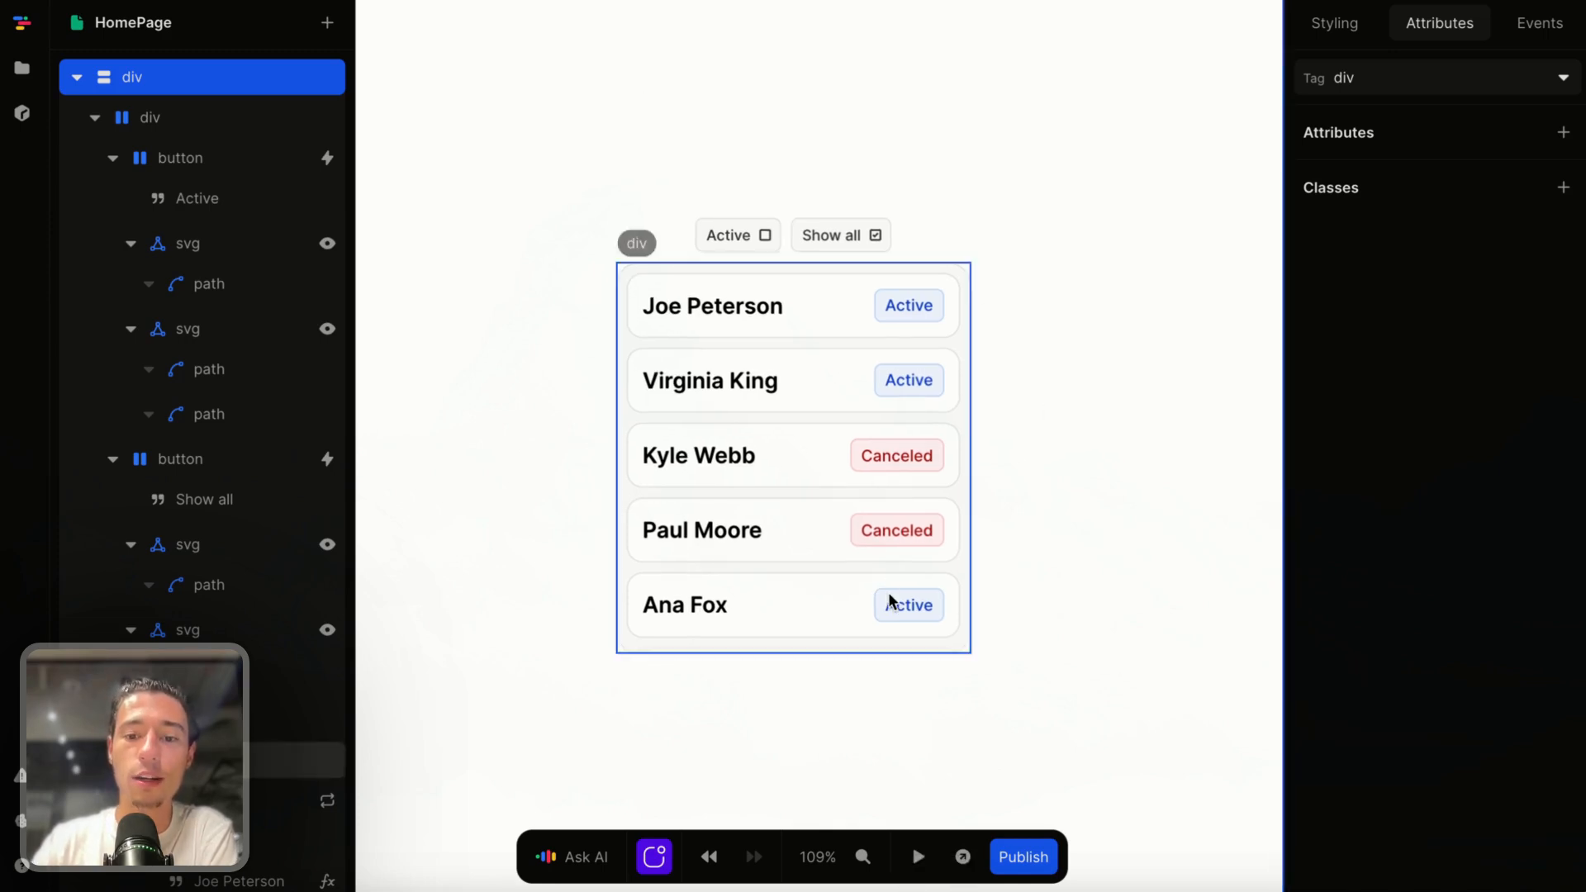
click(917, 857)
click(840, 231)
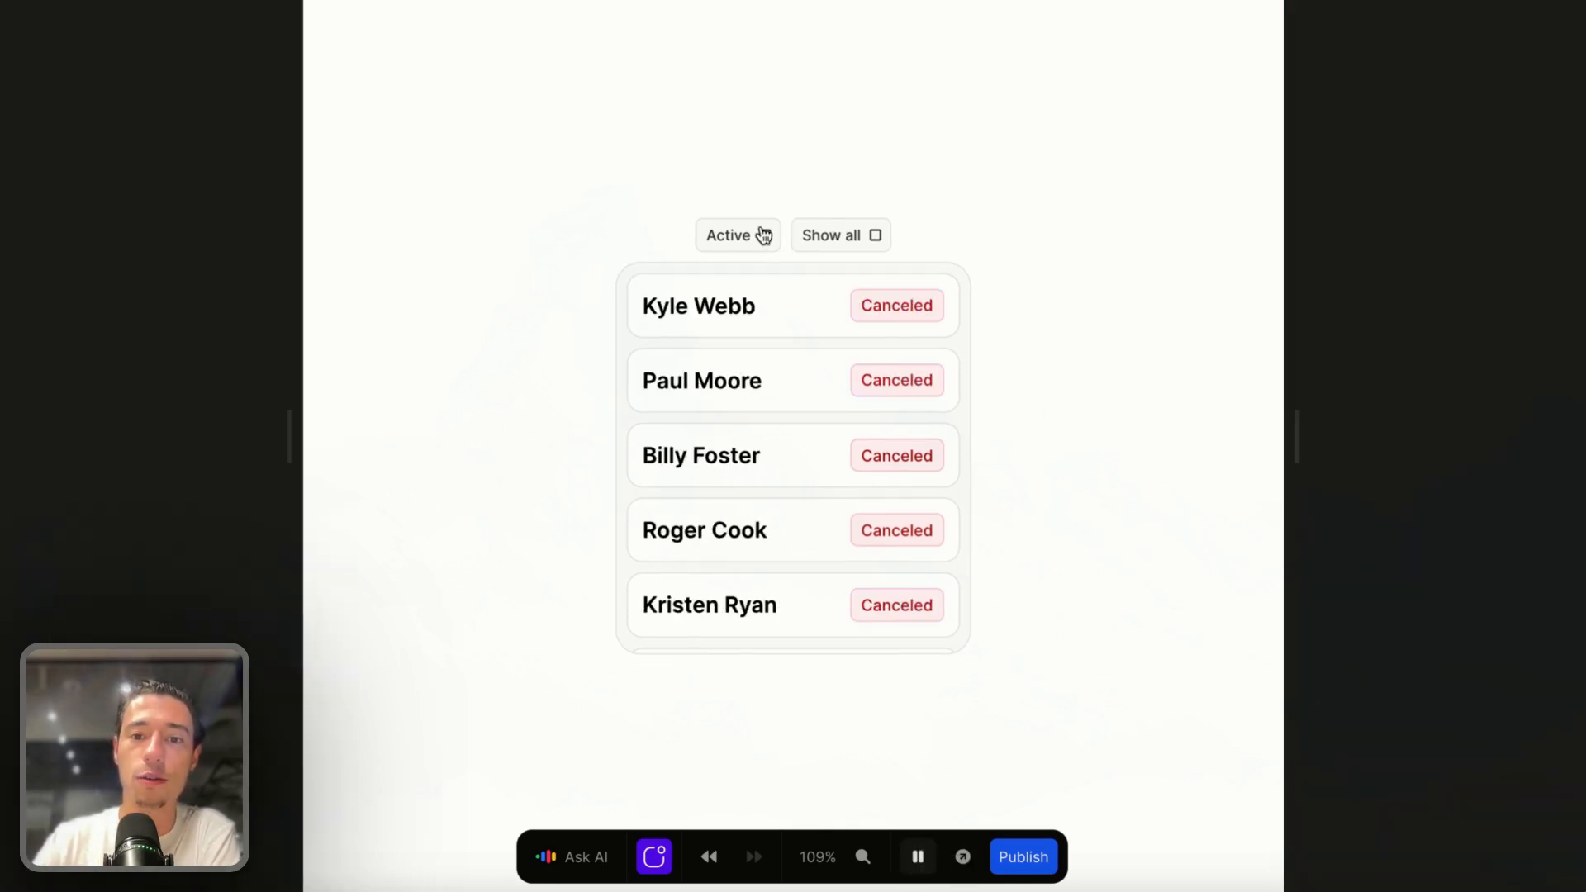
click(755, 244)
click(755, 245)
click(834, 246)
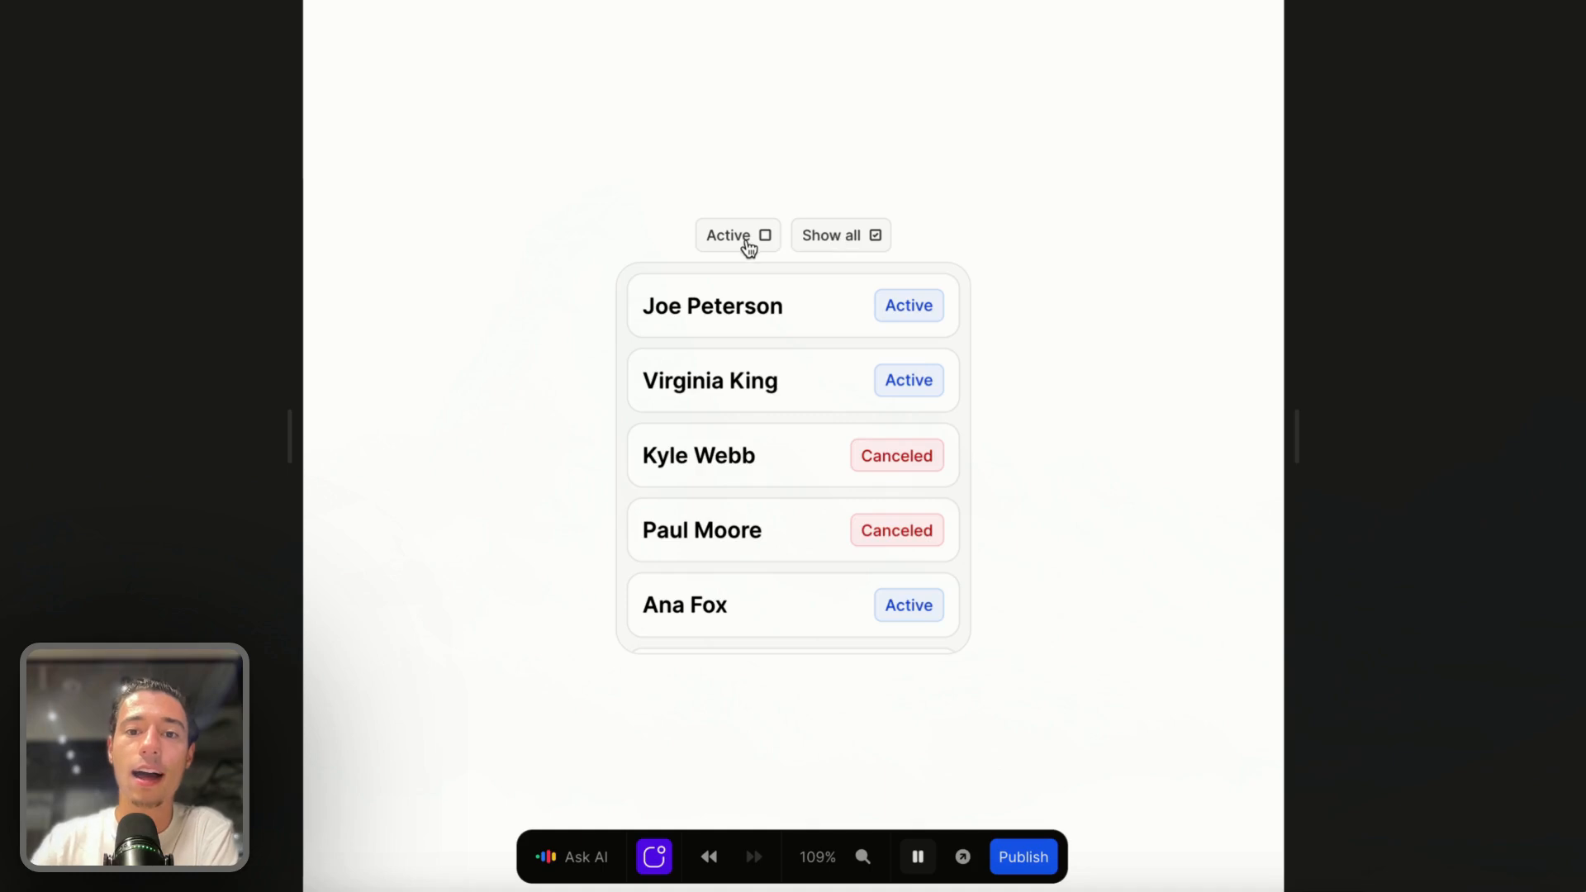
click(752, 246)
click(752, 245)
click(757, 247)
click(836, 242)
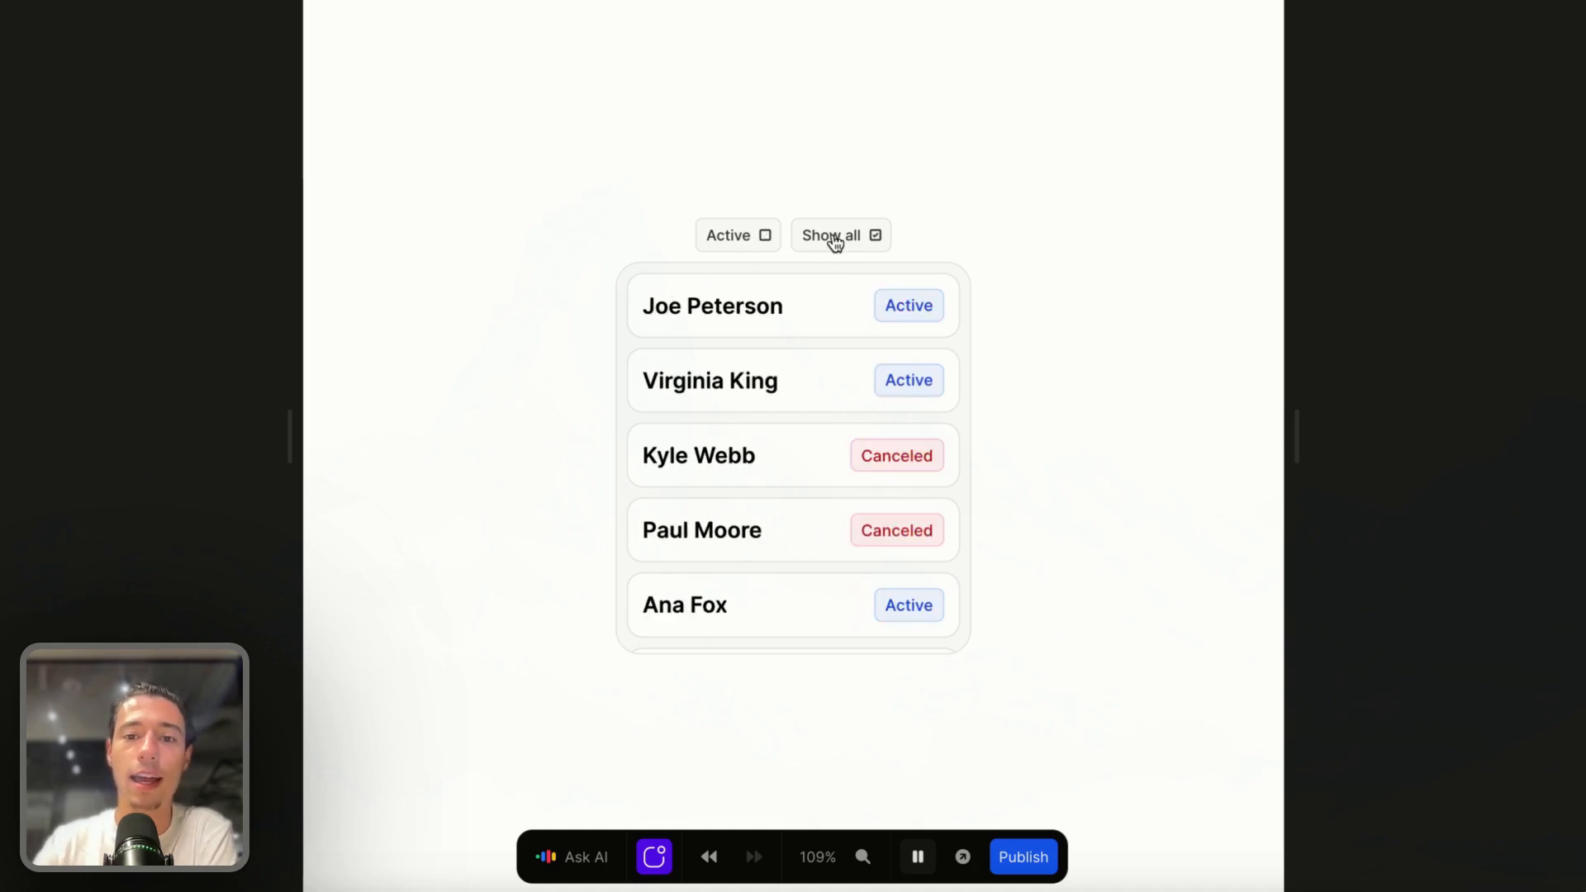
Alternate repeatedly between the Show all and Active toggles to check the list's client-side response, ending on Show all.
click(836, 241)
click(752, 246)
click(841, 246)
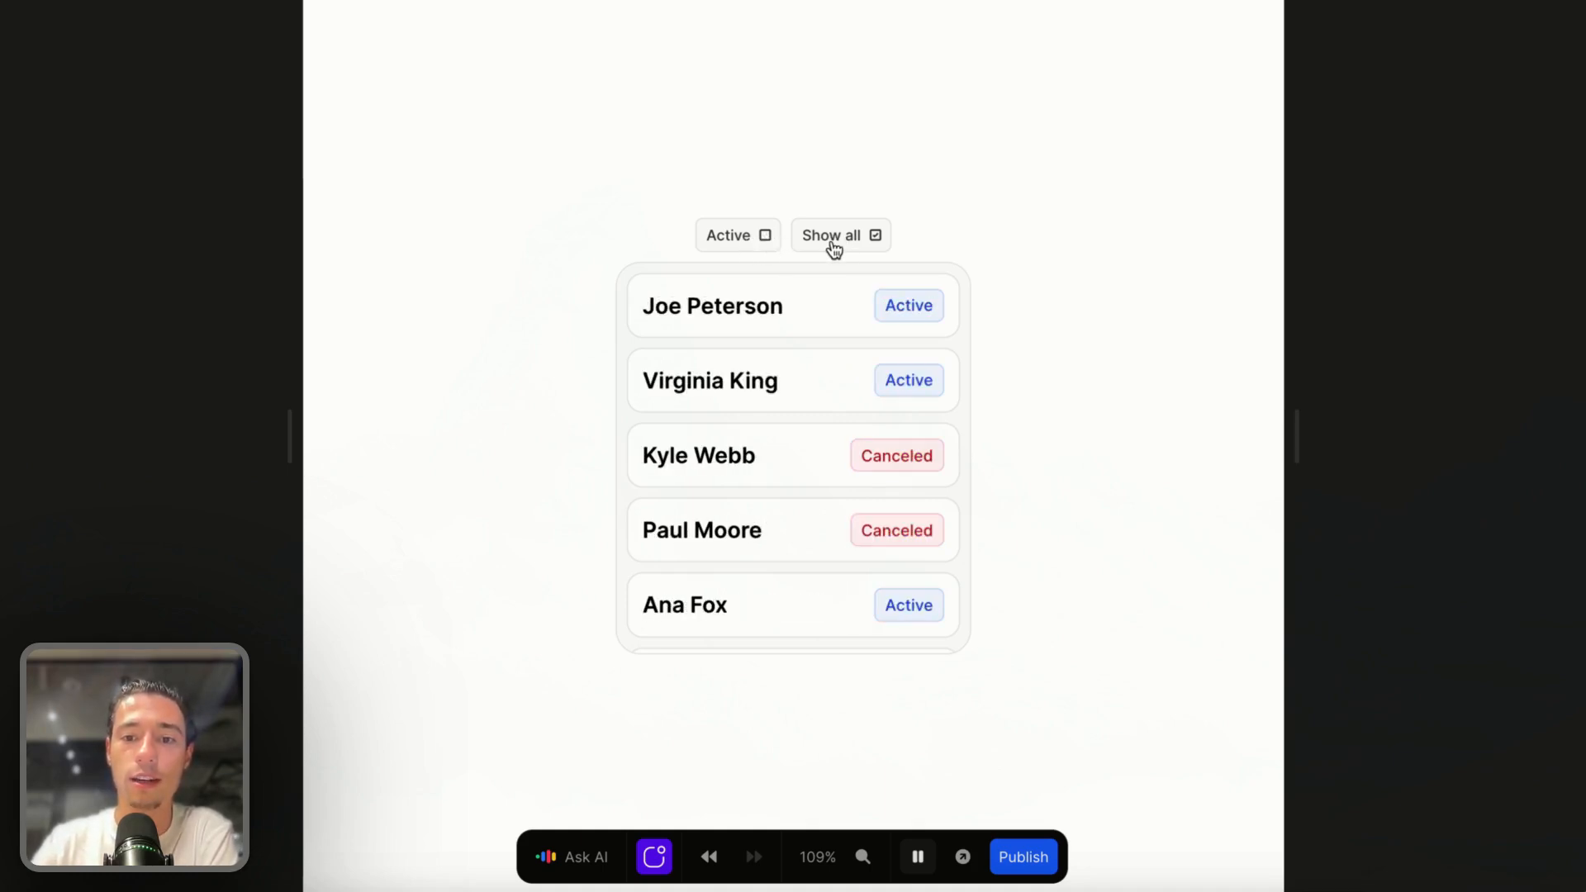
click(844, 245)
click(843, 246)
click(762, 246)
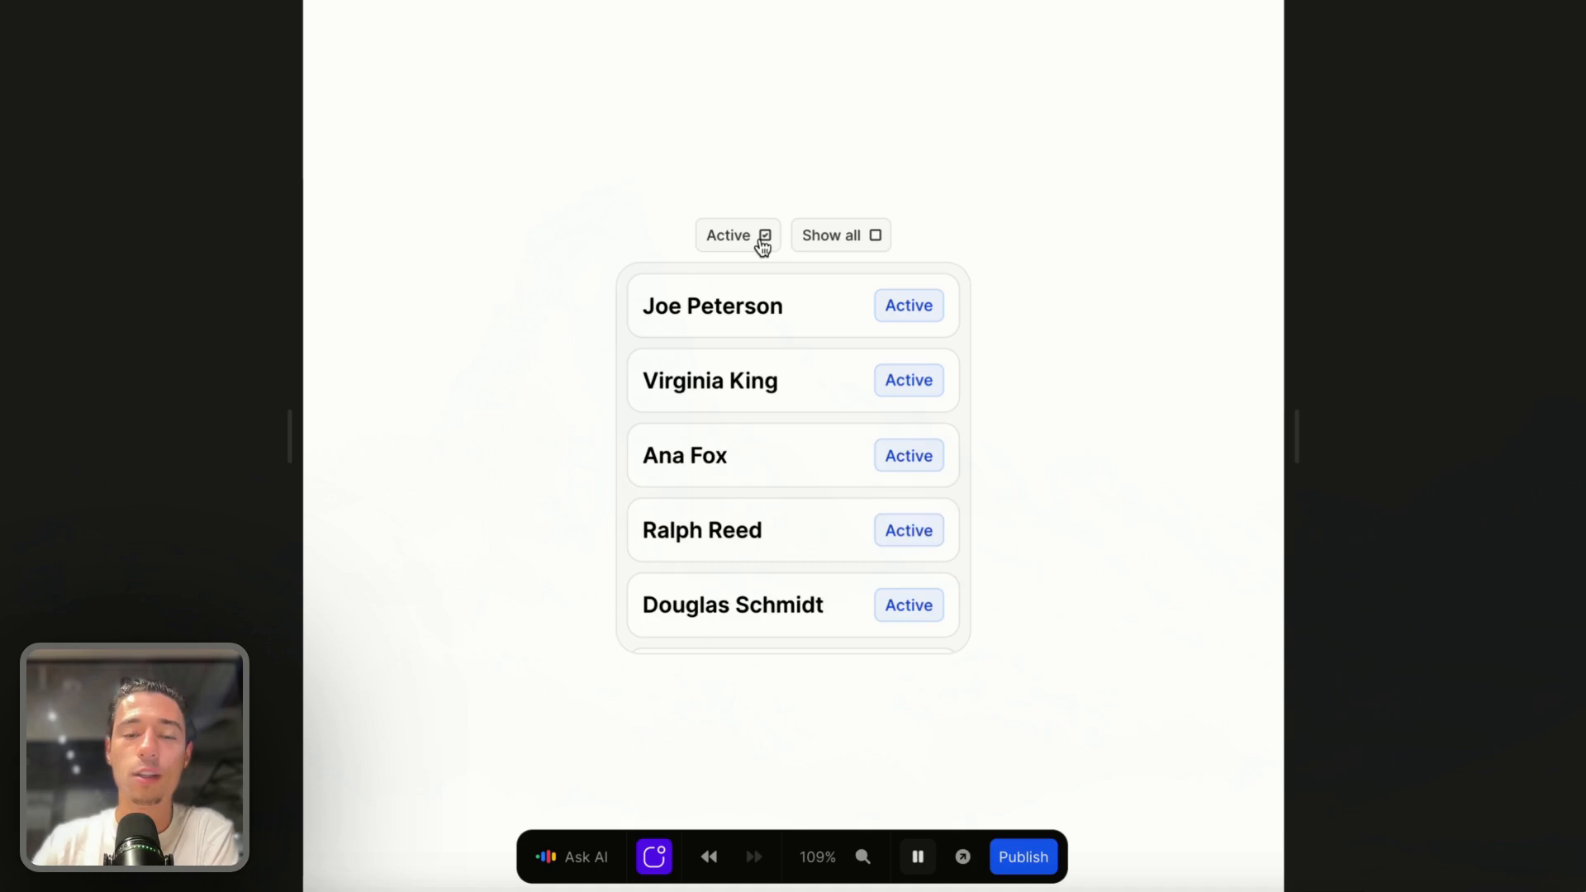
click(761, 246)
click(762, 245)
click(824, 241)
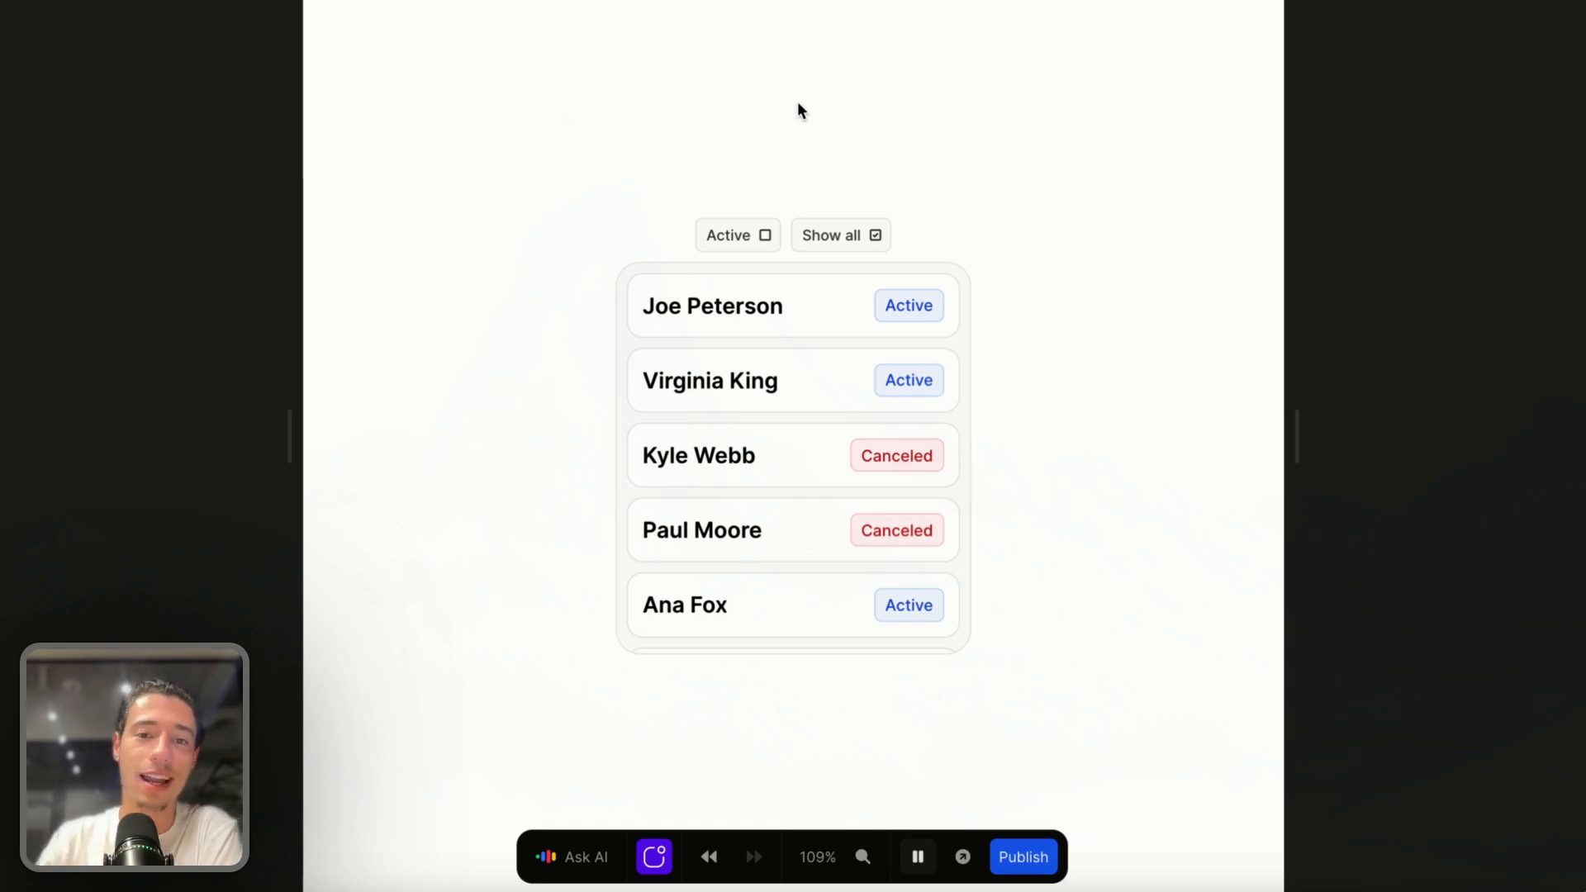
Demonstrate the finished filter once more by turning Active on and off, enabling Show all and browsing the list.
scroll(1395, 201, right, 1)
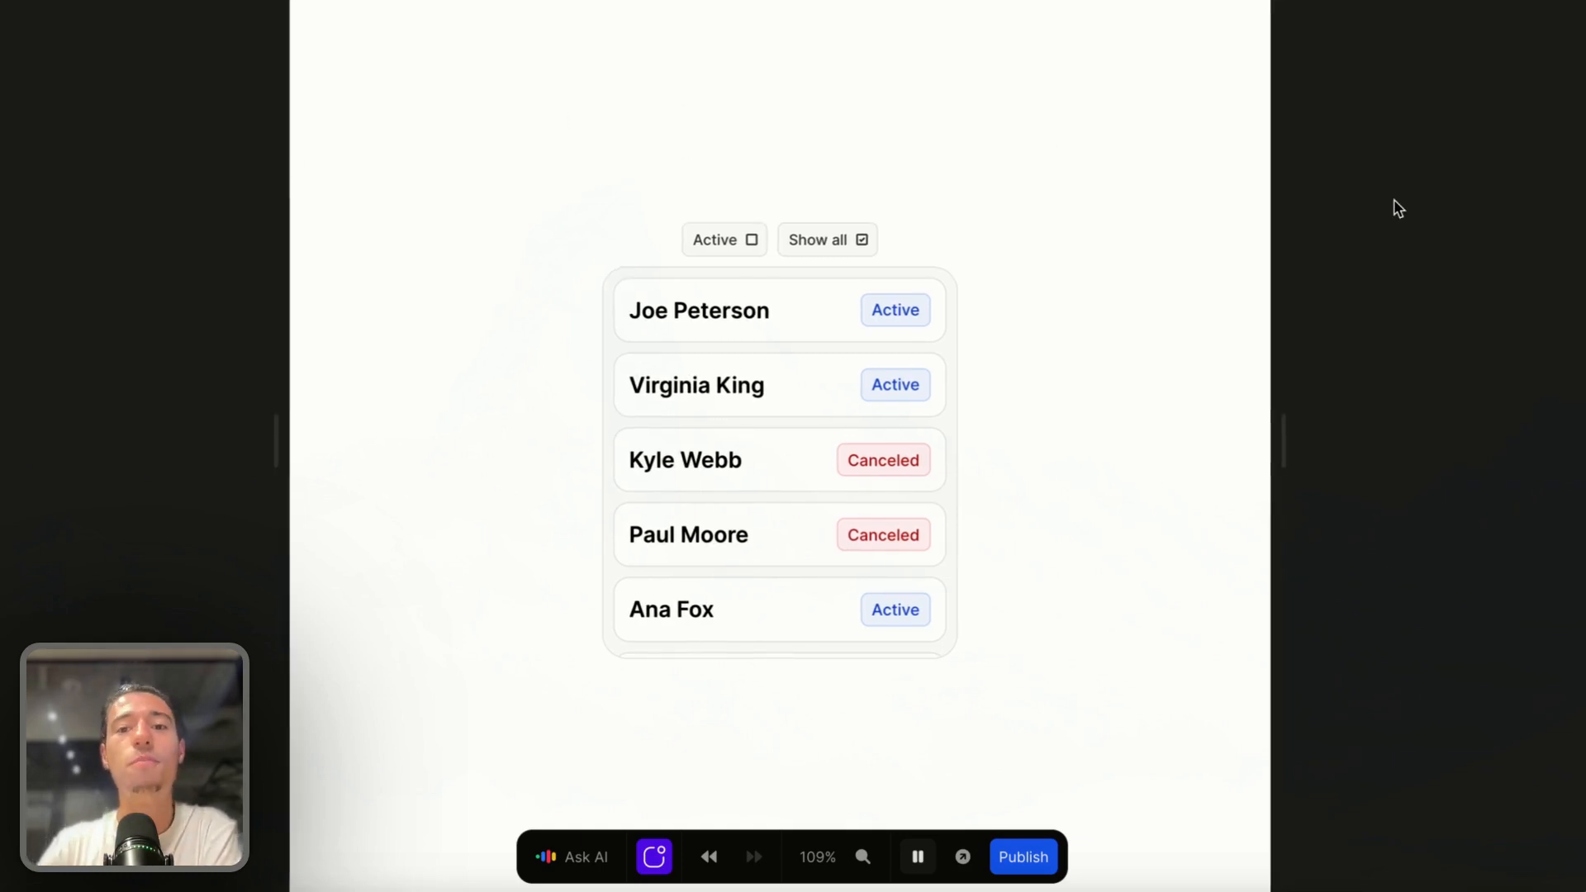
scroll(1394, 207, up, 1)
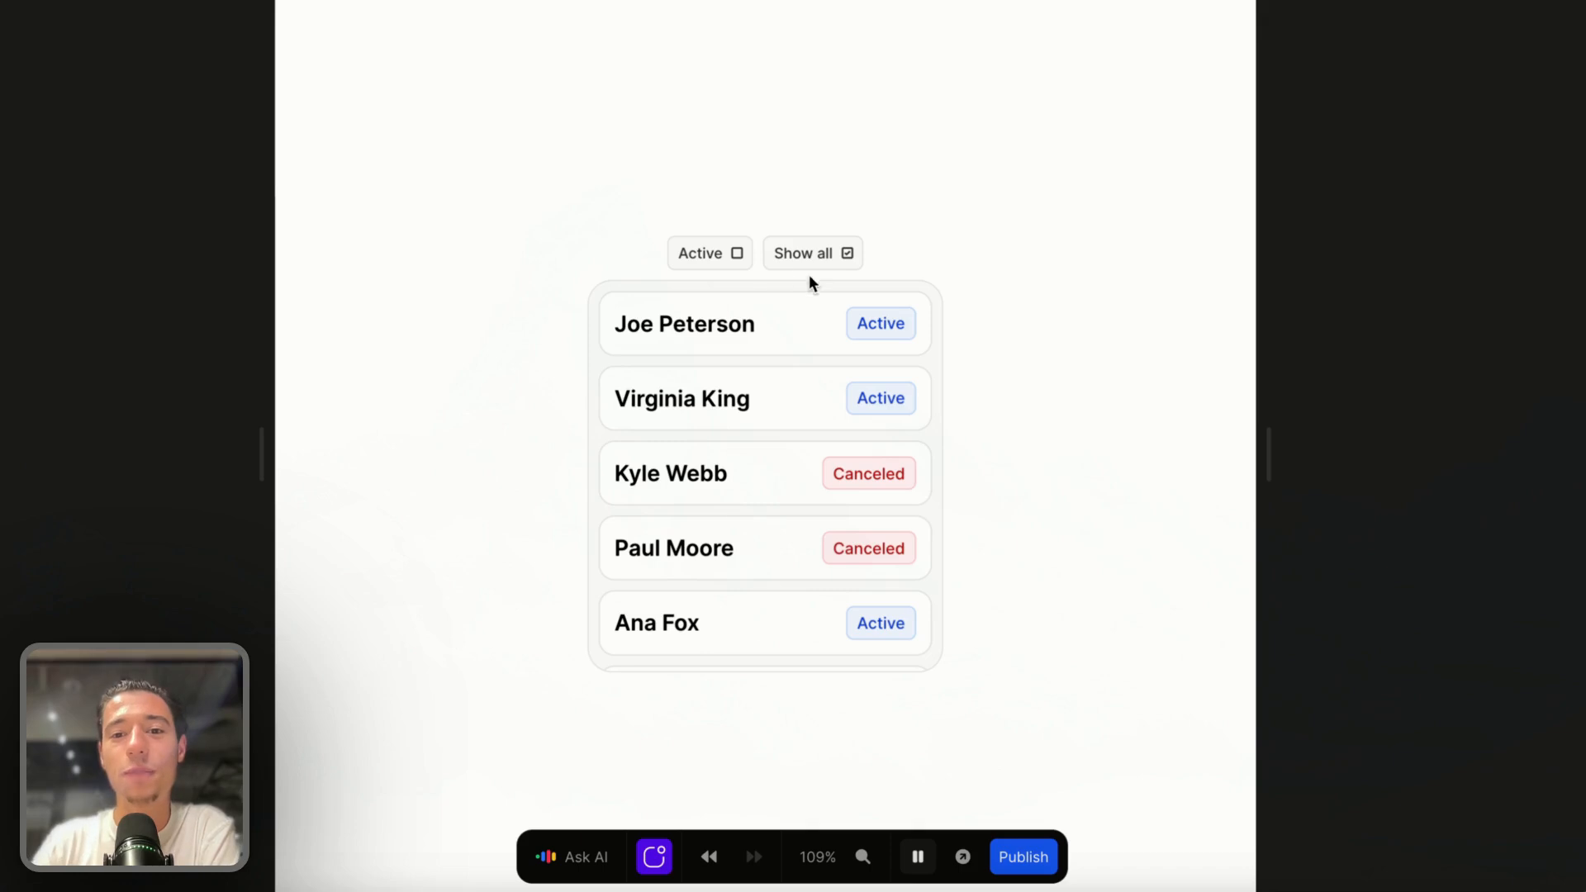
click(736, 254)
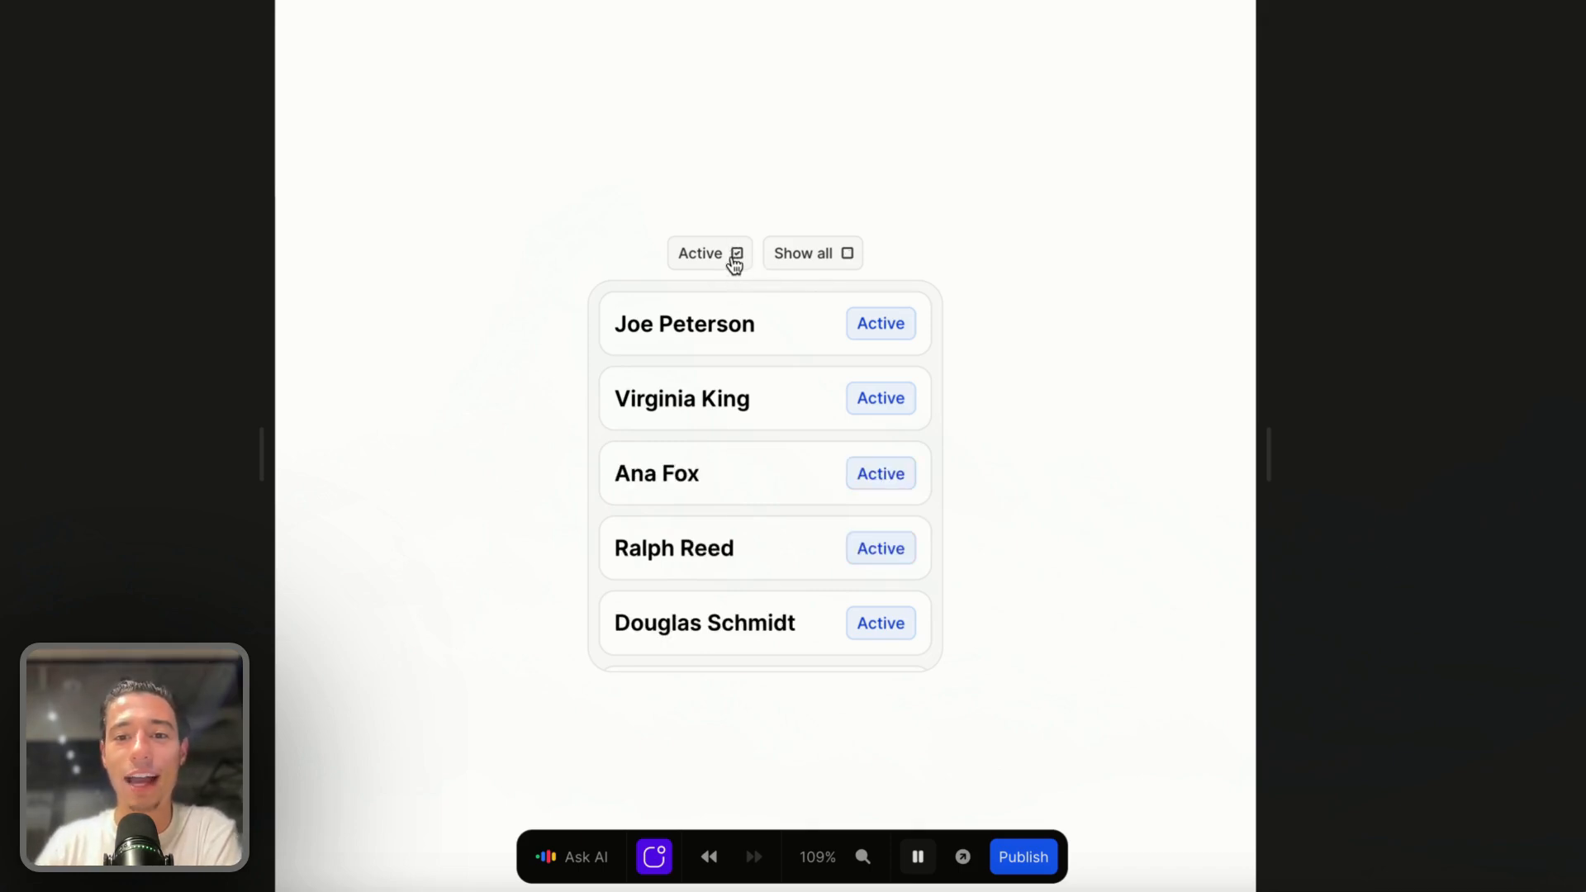
click(734, 263)
click(814, 260)
scroll(881, 479, down, 1)
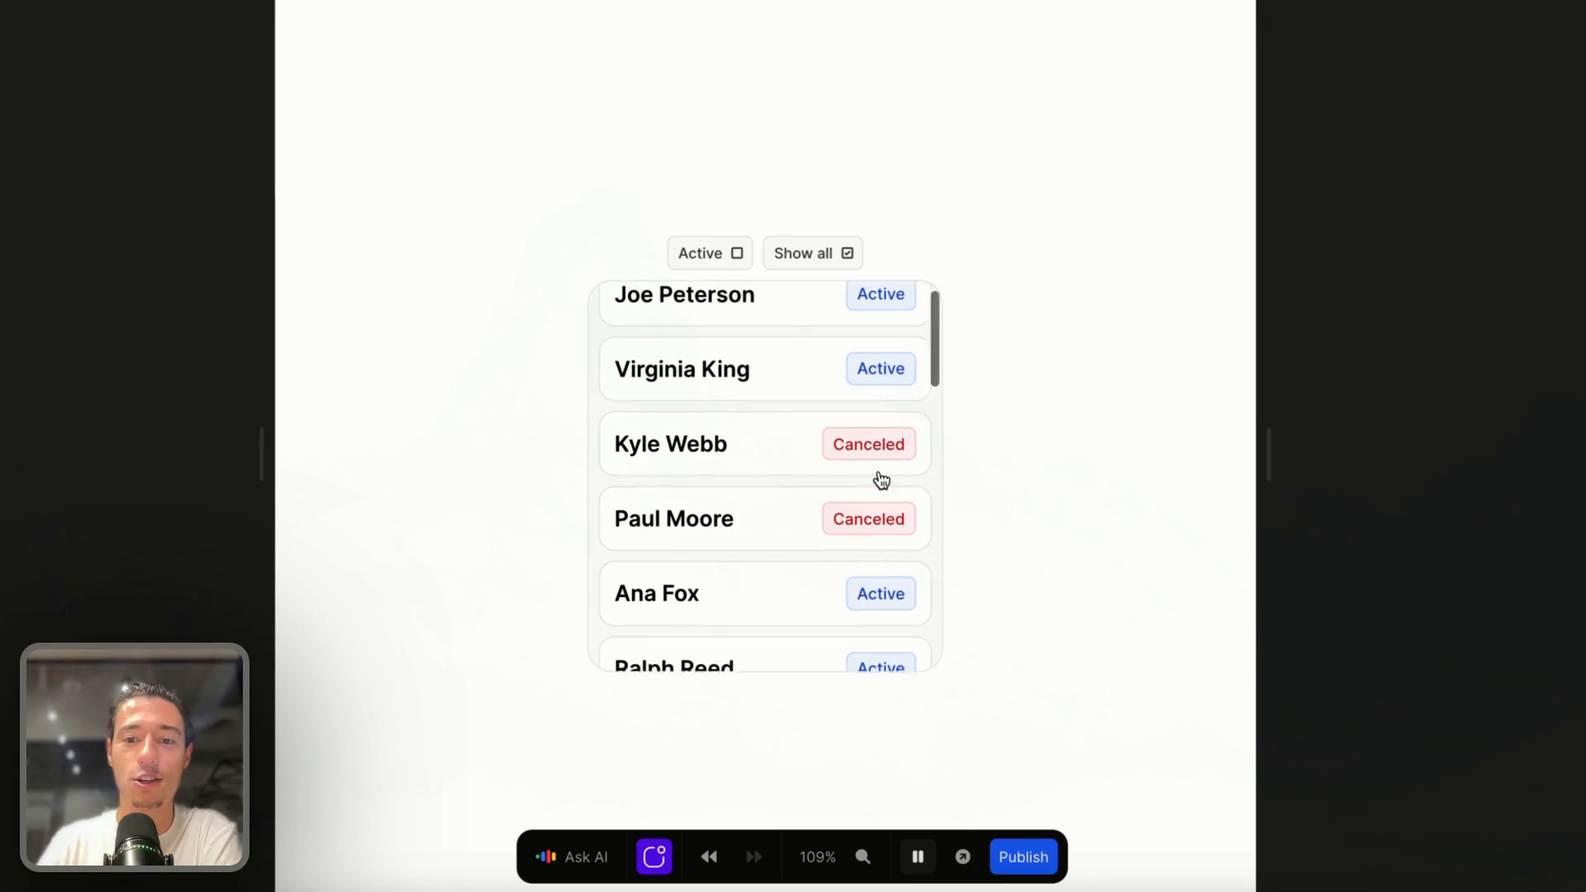
scroll(880, 478, down, 5)
scroll(878, 474, up, 6)
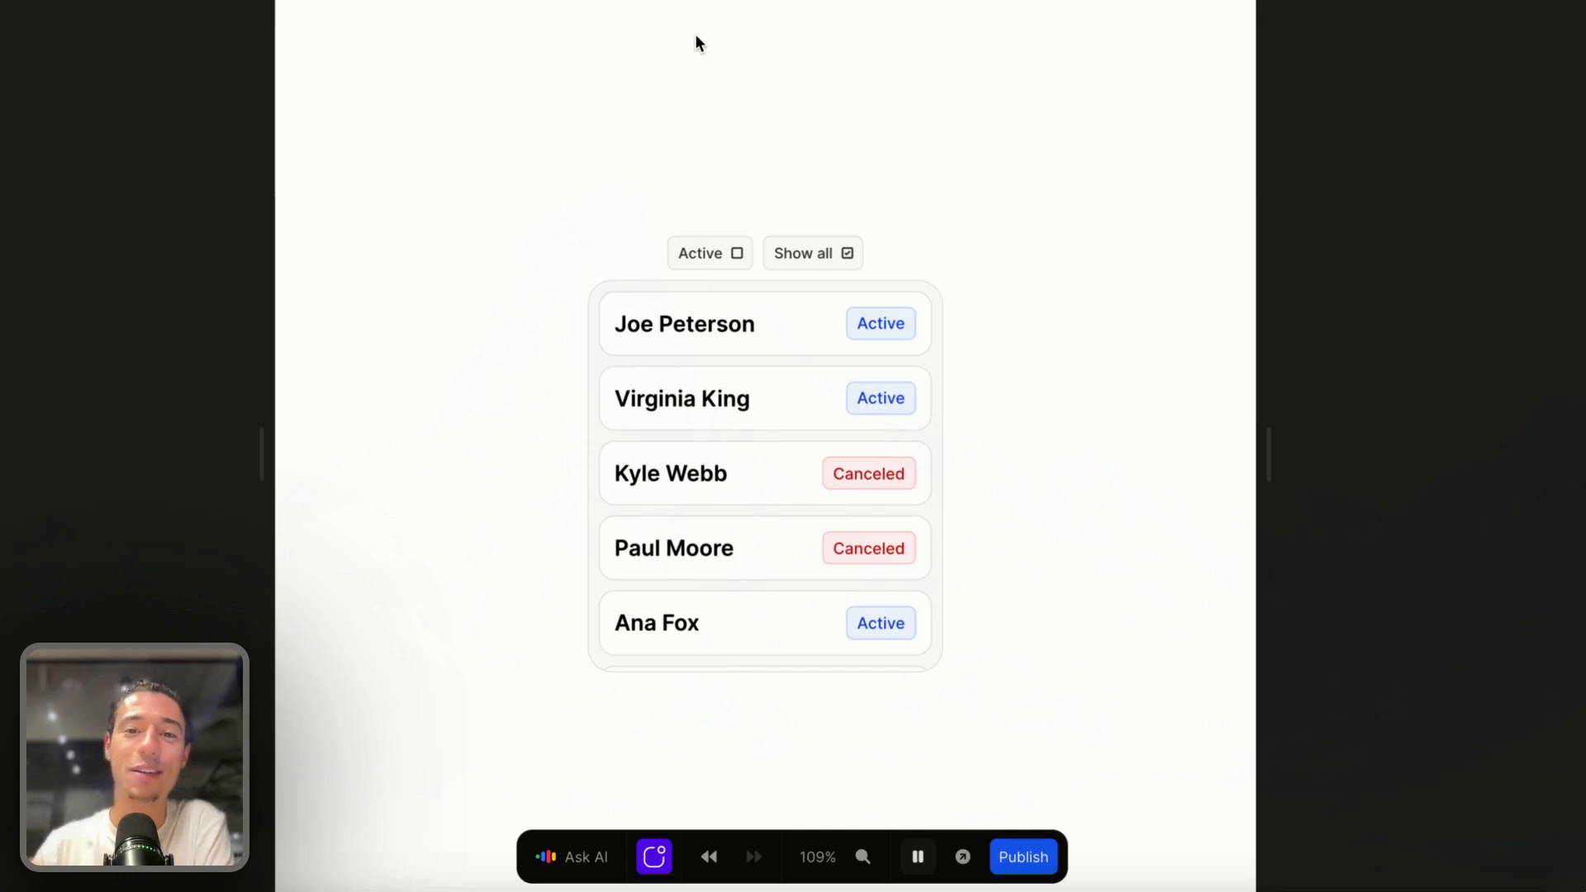
Open the NoCode ProCode (NCPC) landing page in a new browser tab.
mouse_move(57, 388)
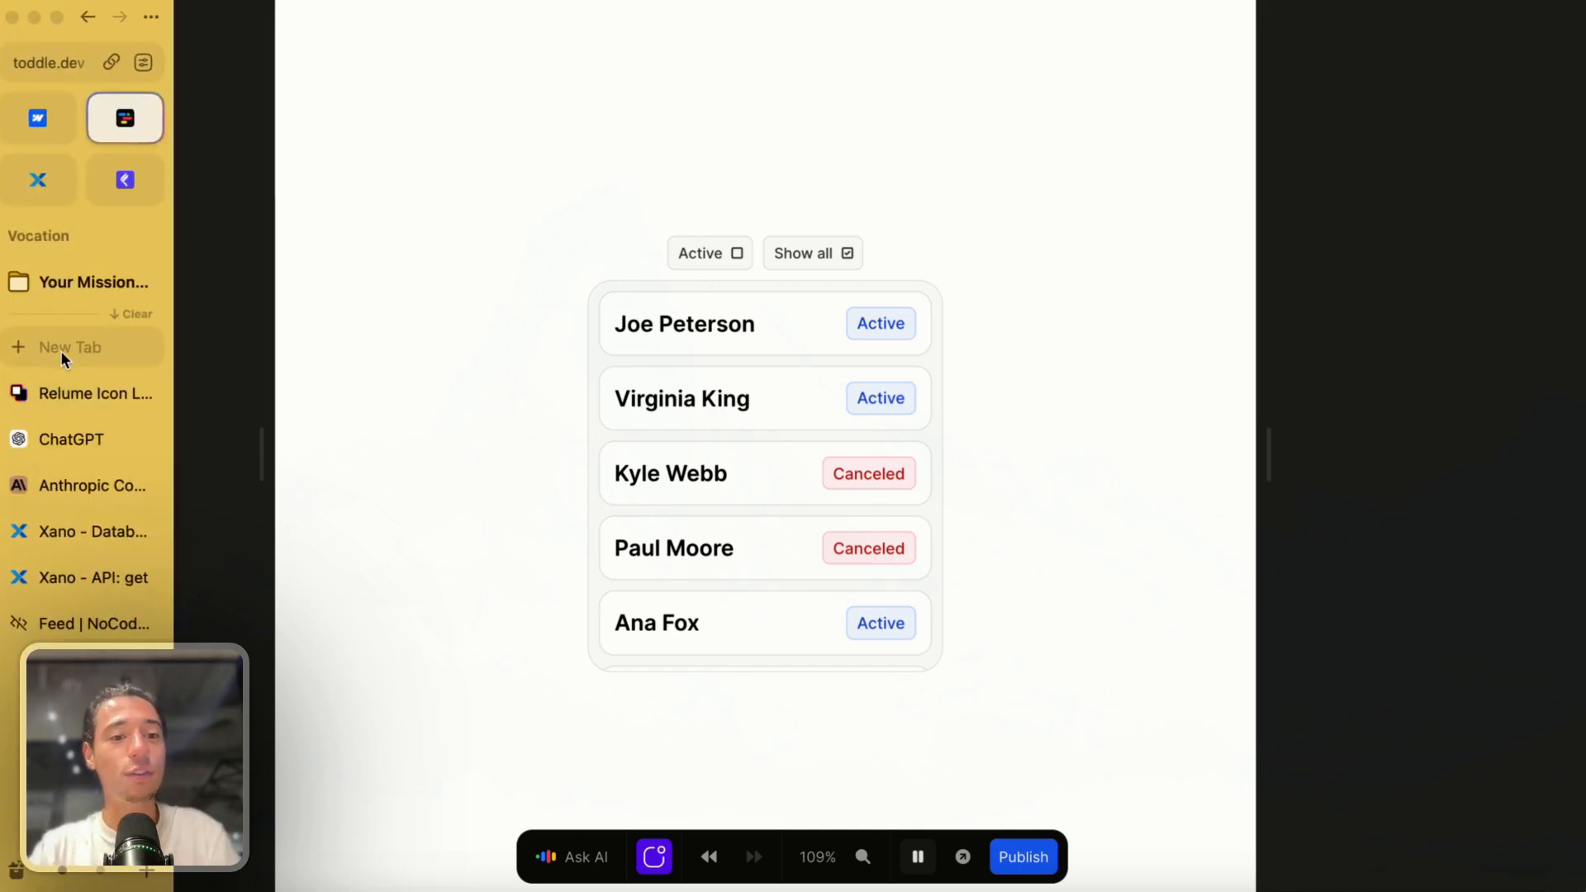
click(63, 351)
text(no)
key(Return)
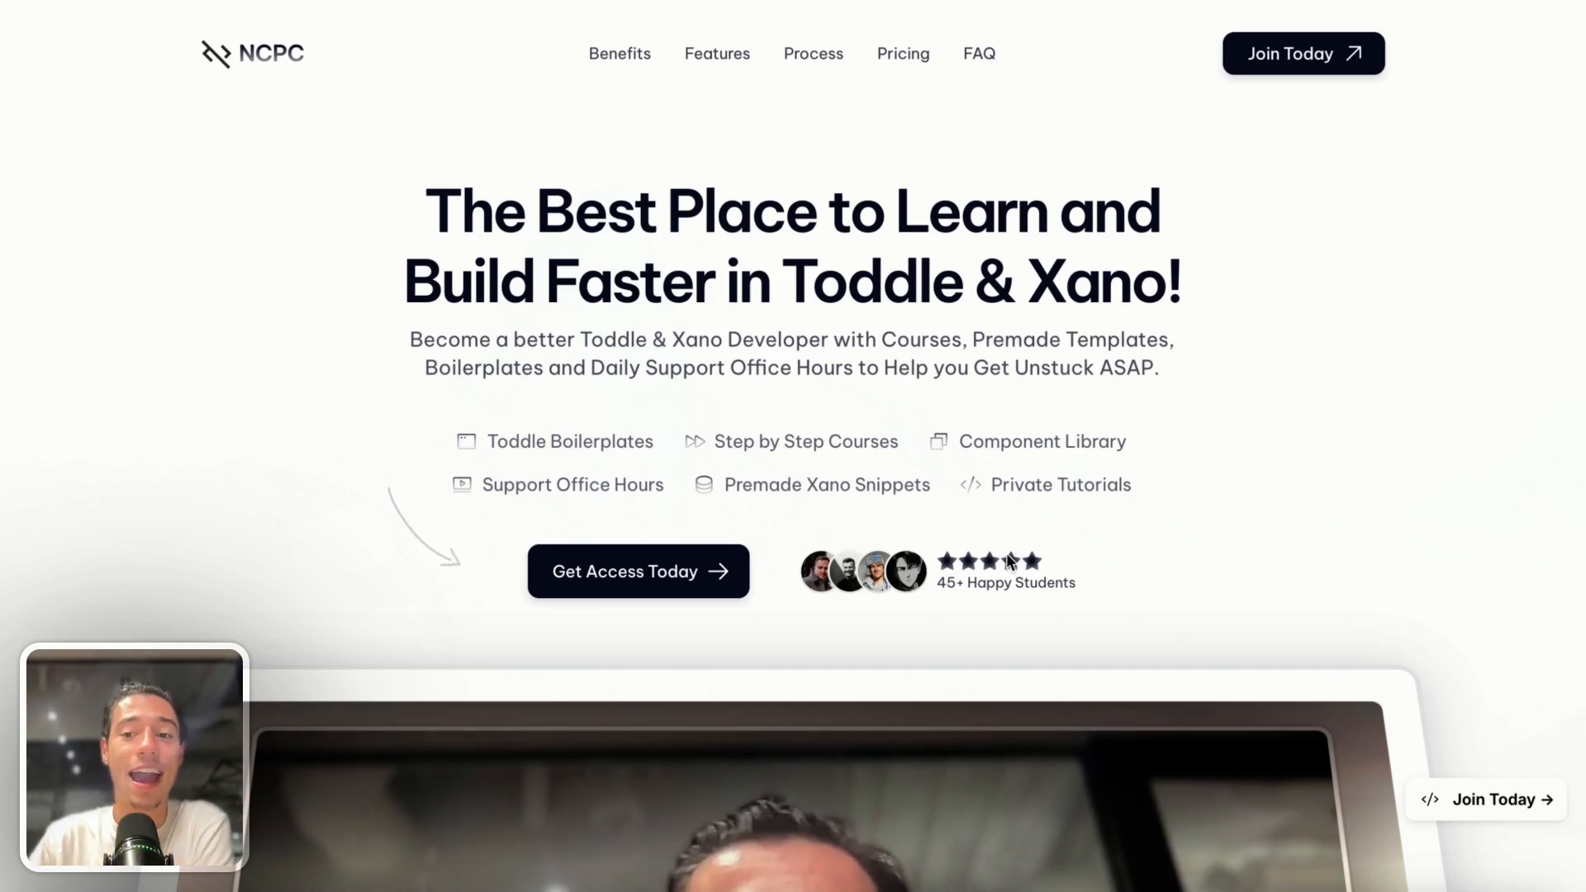
Look through the landing page's intro video, testimonials, target groups, learning benefits, results and student leaderboard features.
scroll(1006, 553, down, 10)
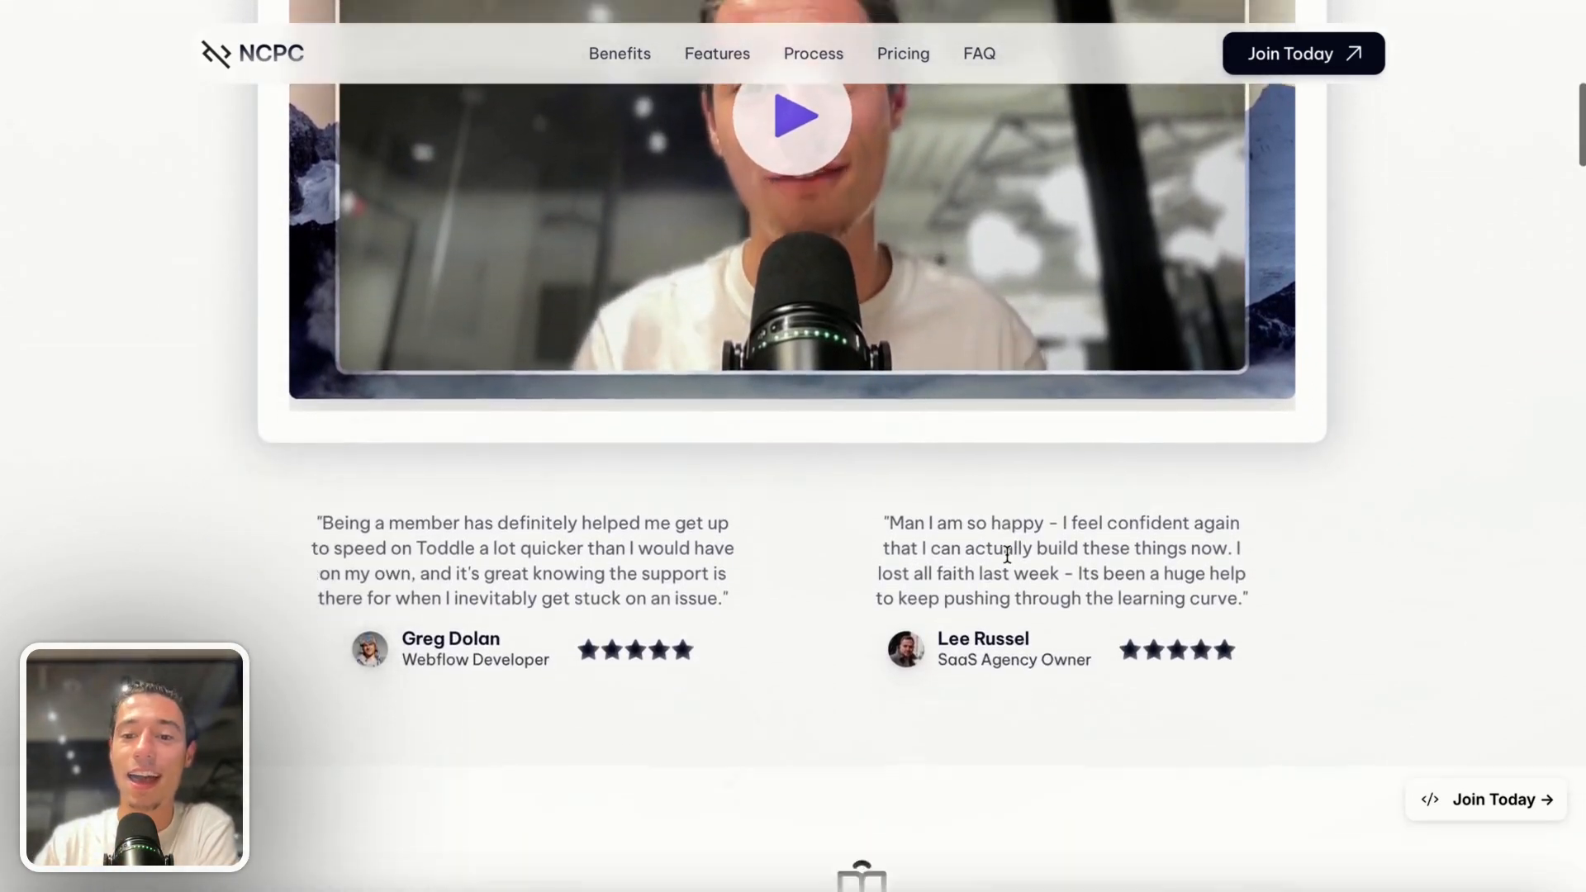
scroll(1006, 552, down, 3)
scroll(920, 453, up, 2)
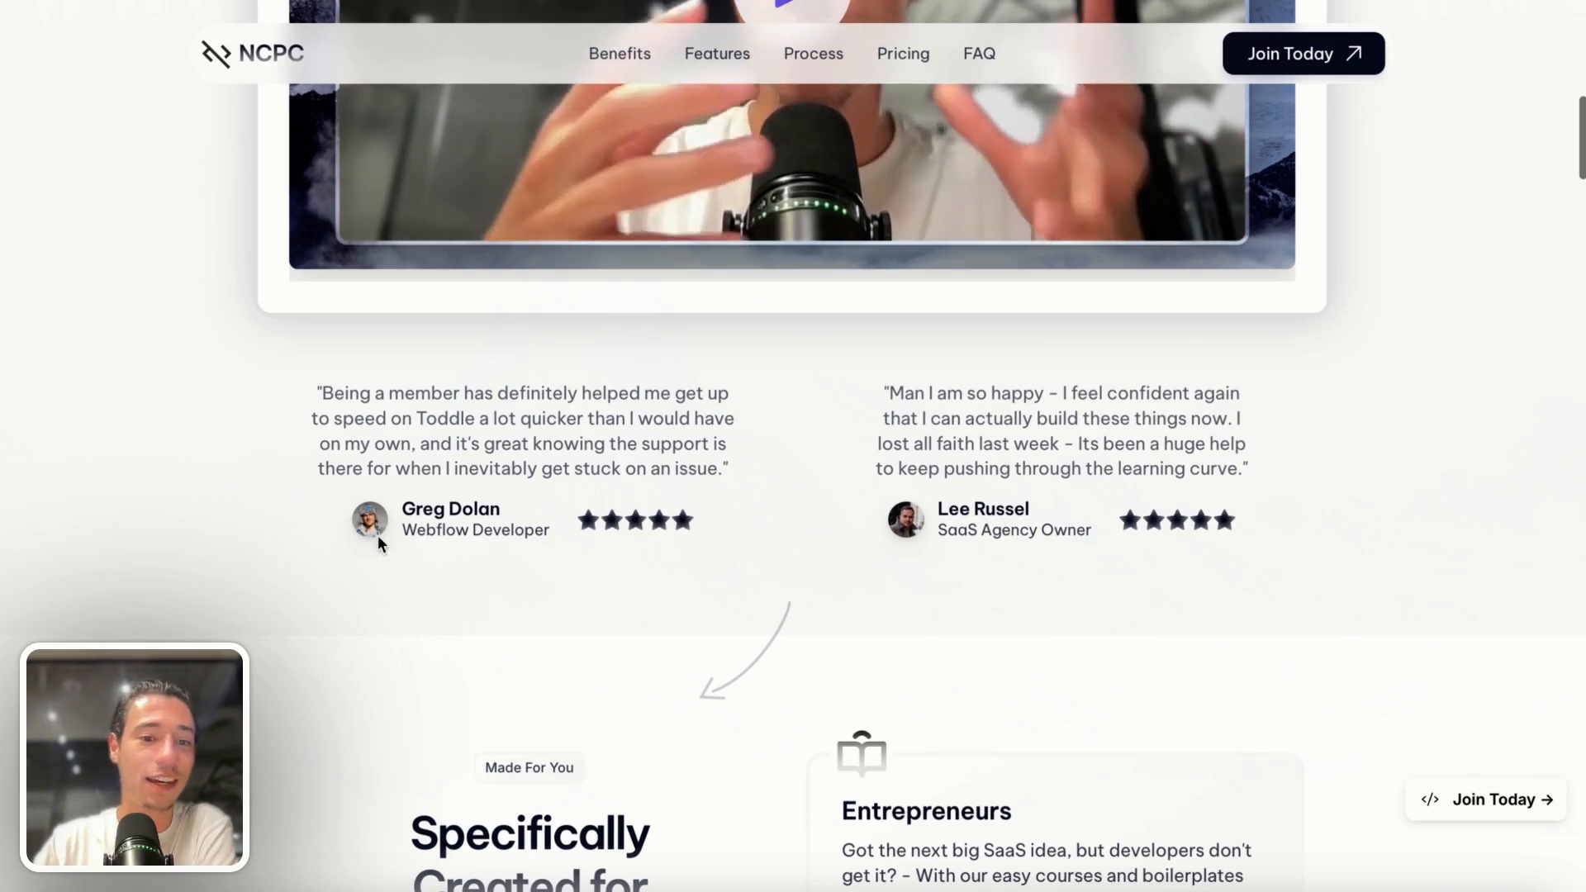
scroll(649, 568, down, 10)
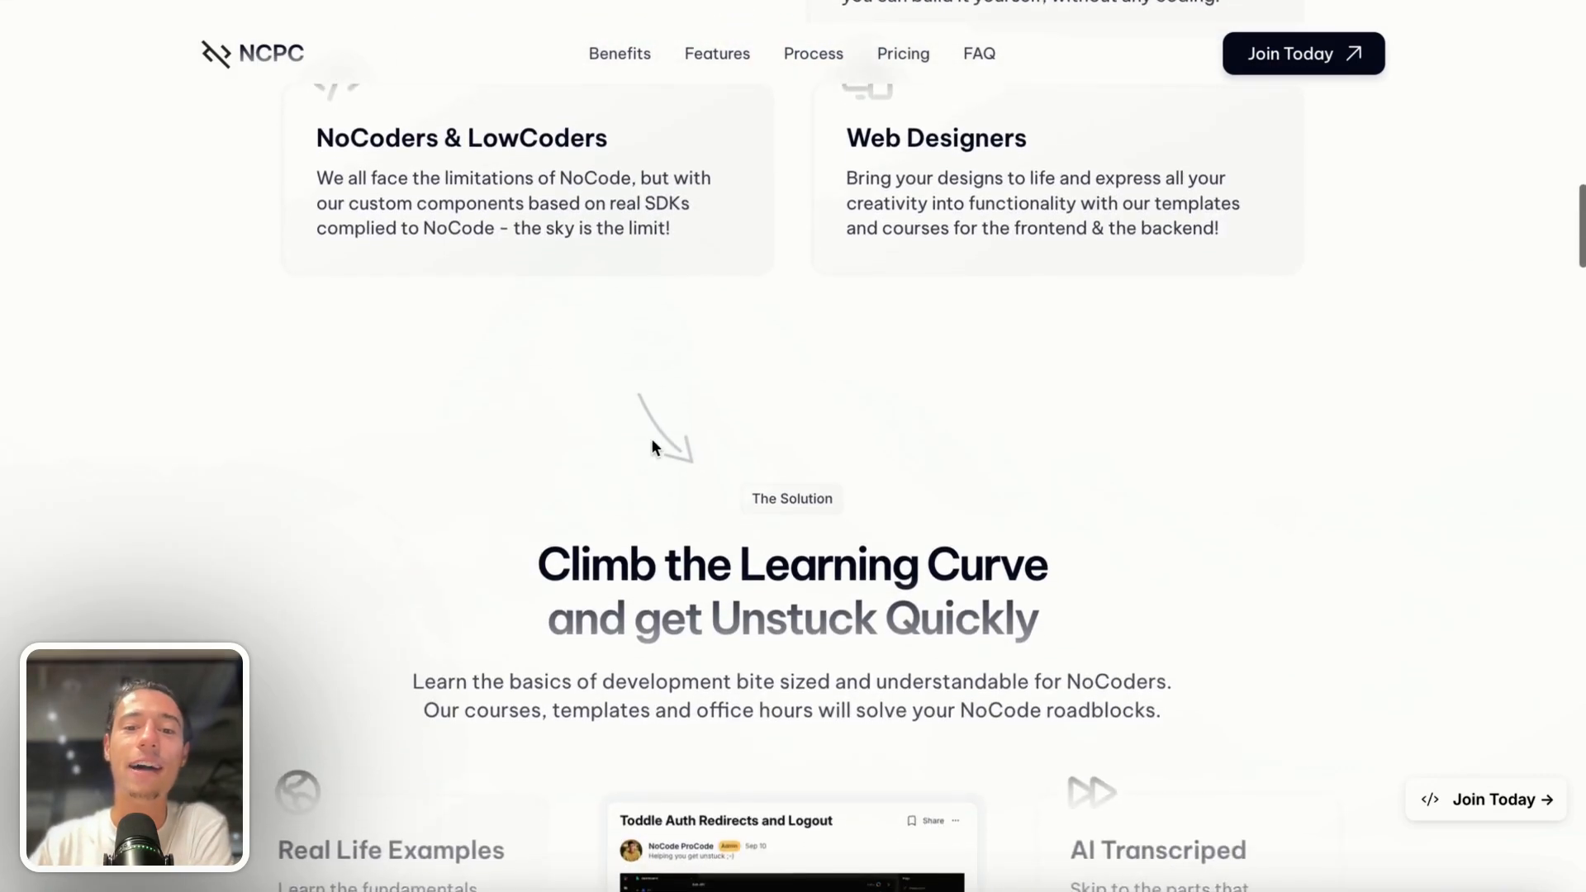
scroll(652, 446, down, 15)
scroll(311, 519, up, 1)
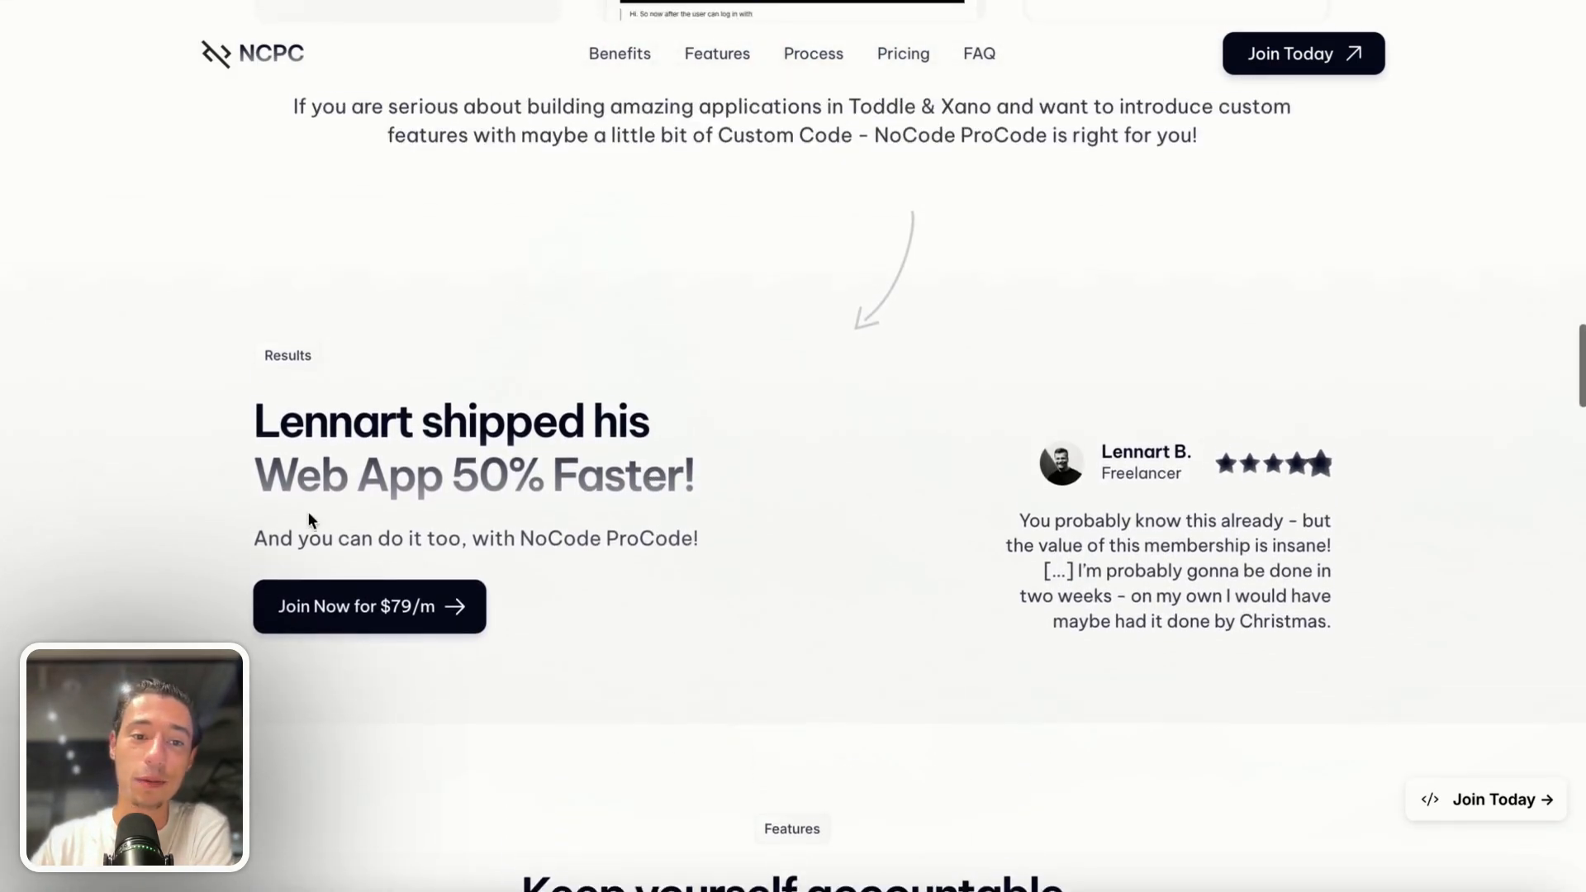
scroll(309, 520, up, 1)
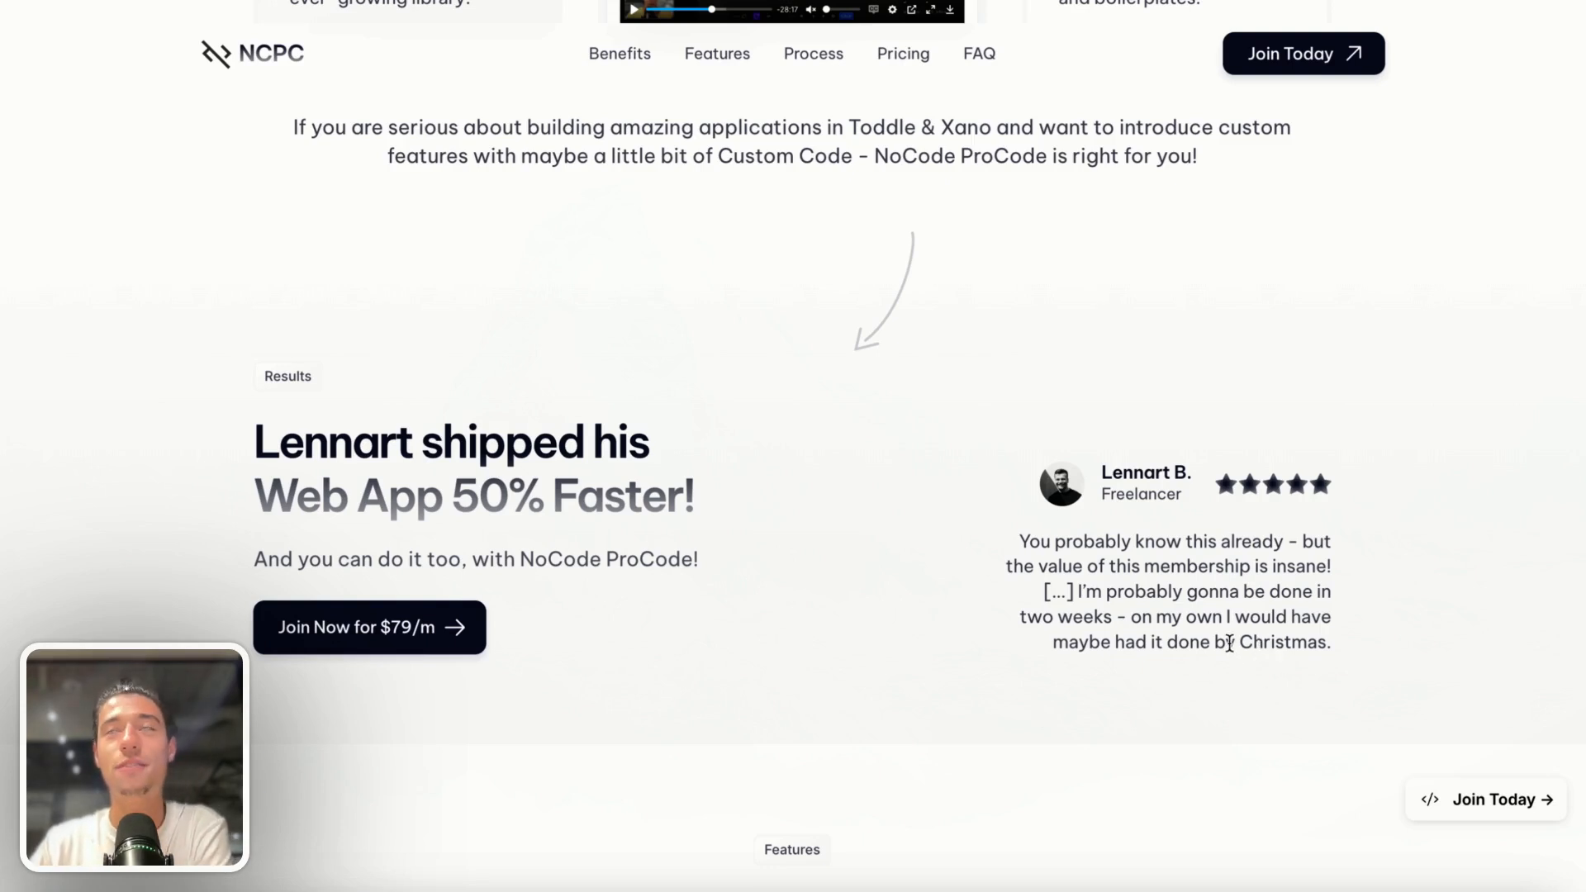
scroll(1411, 645, down, 5)
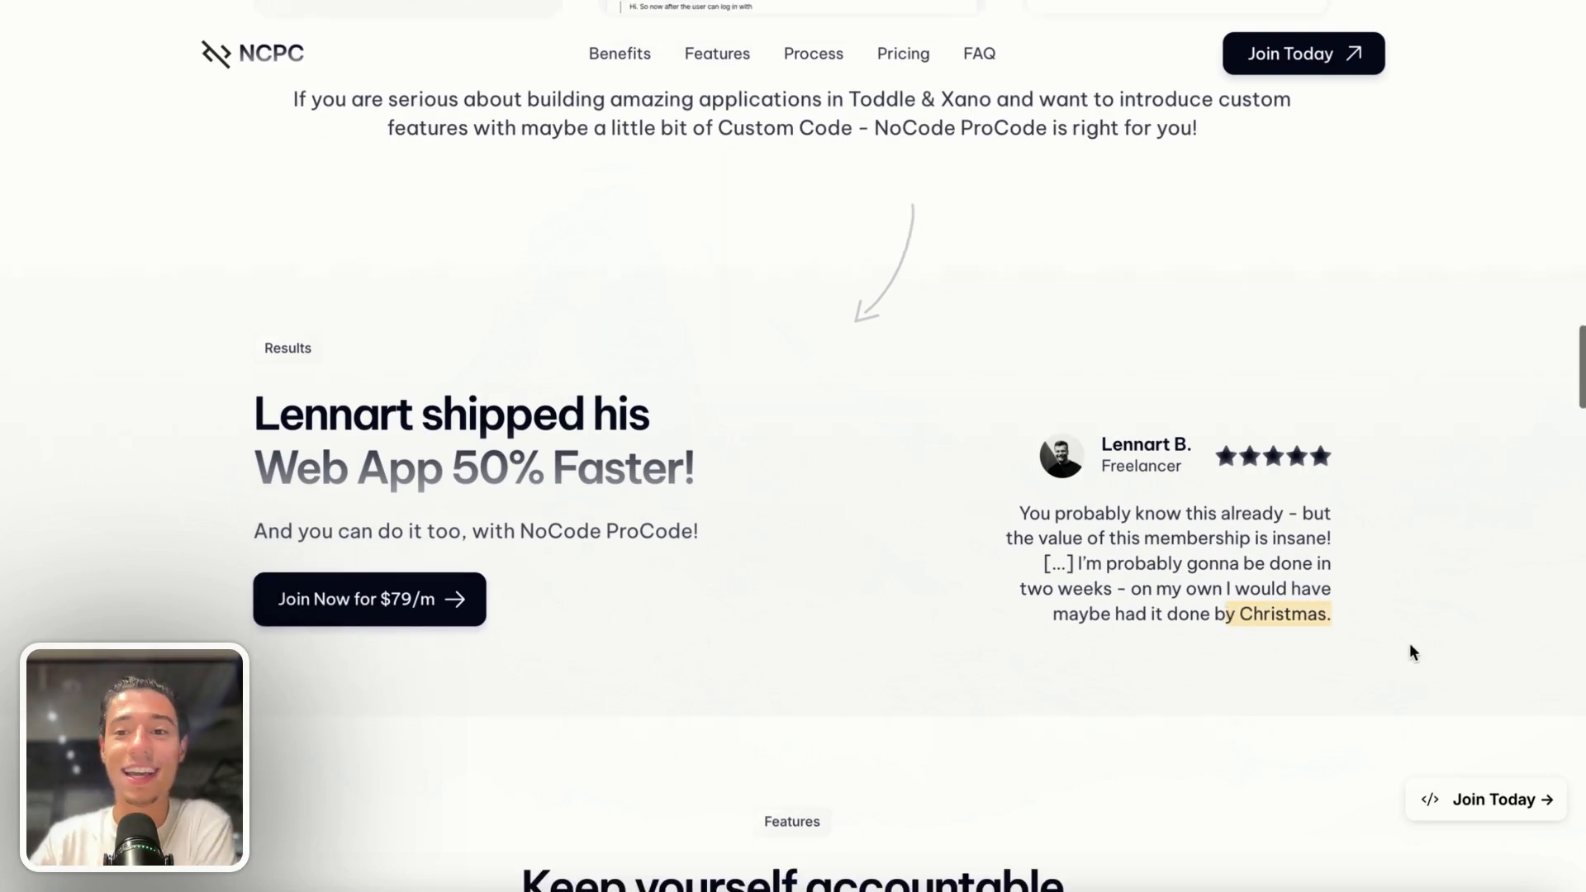
scroll(1410, 645, down, 15)
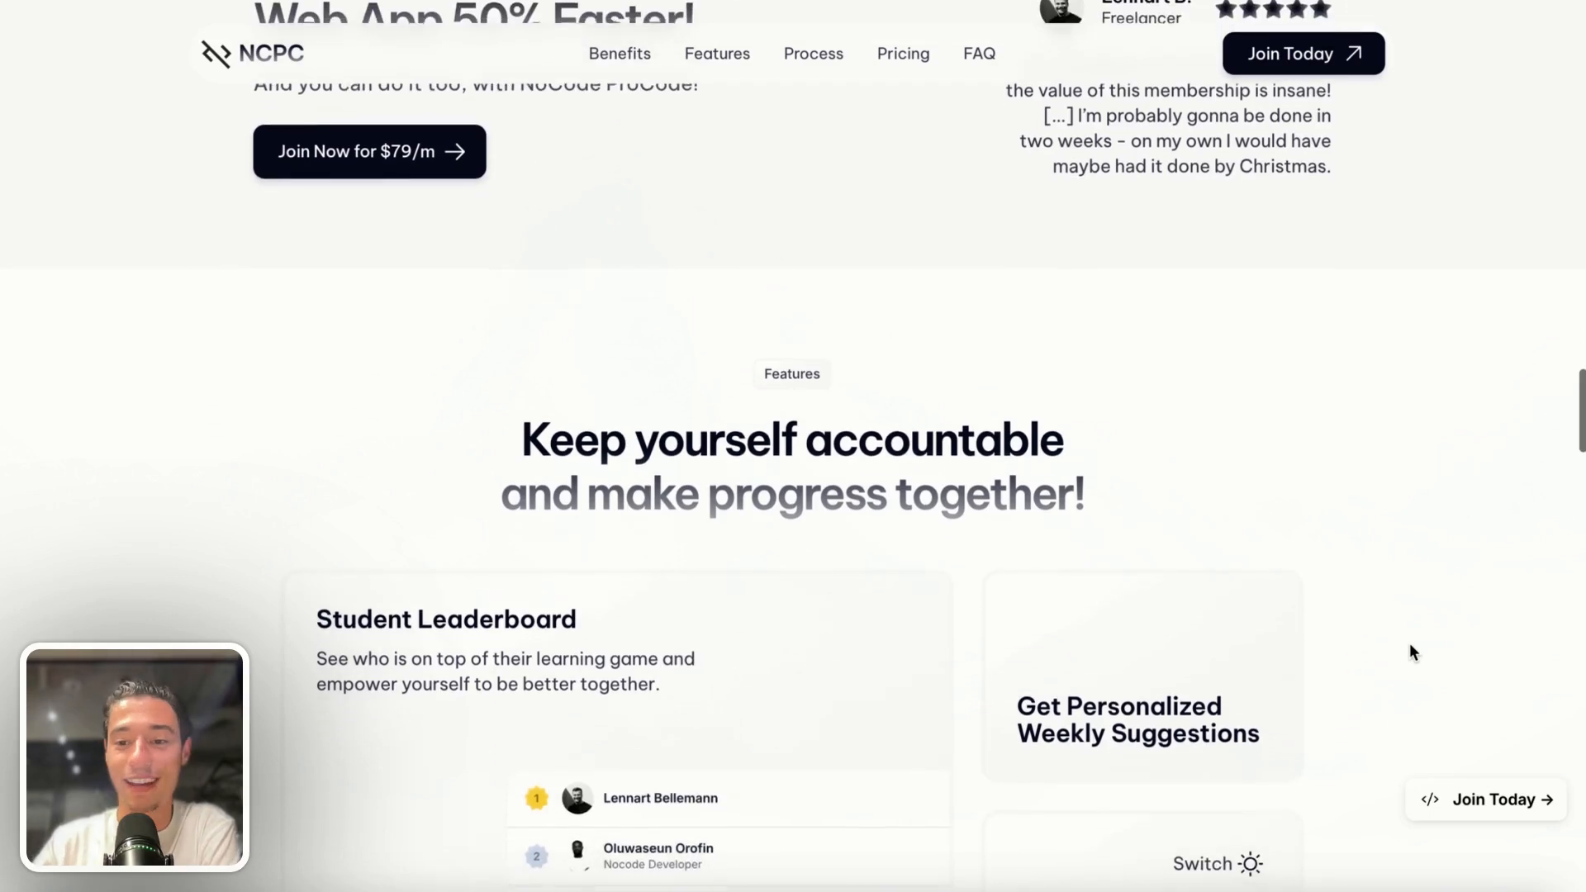
scroll(1409, 649, down, 3)
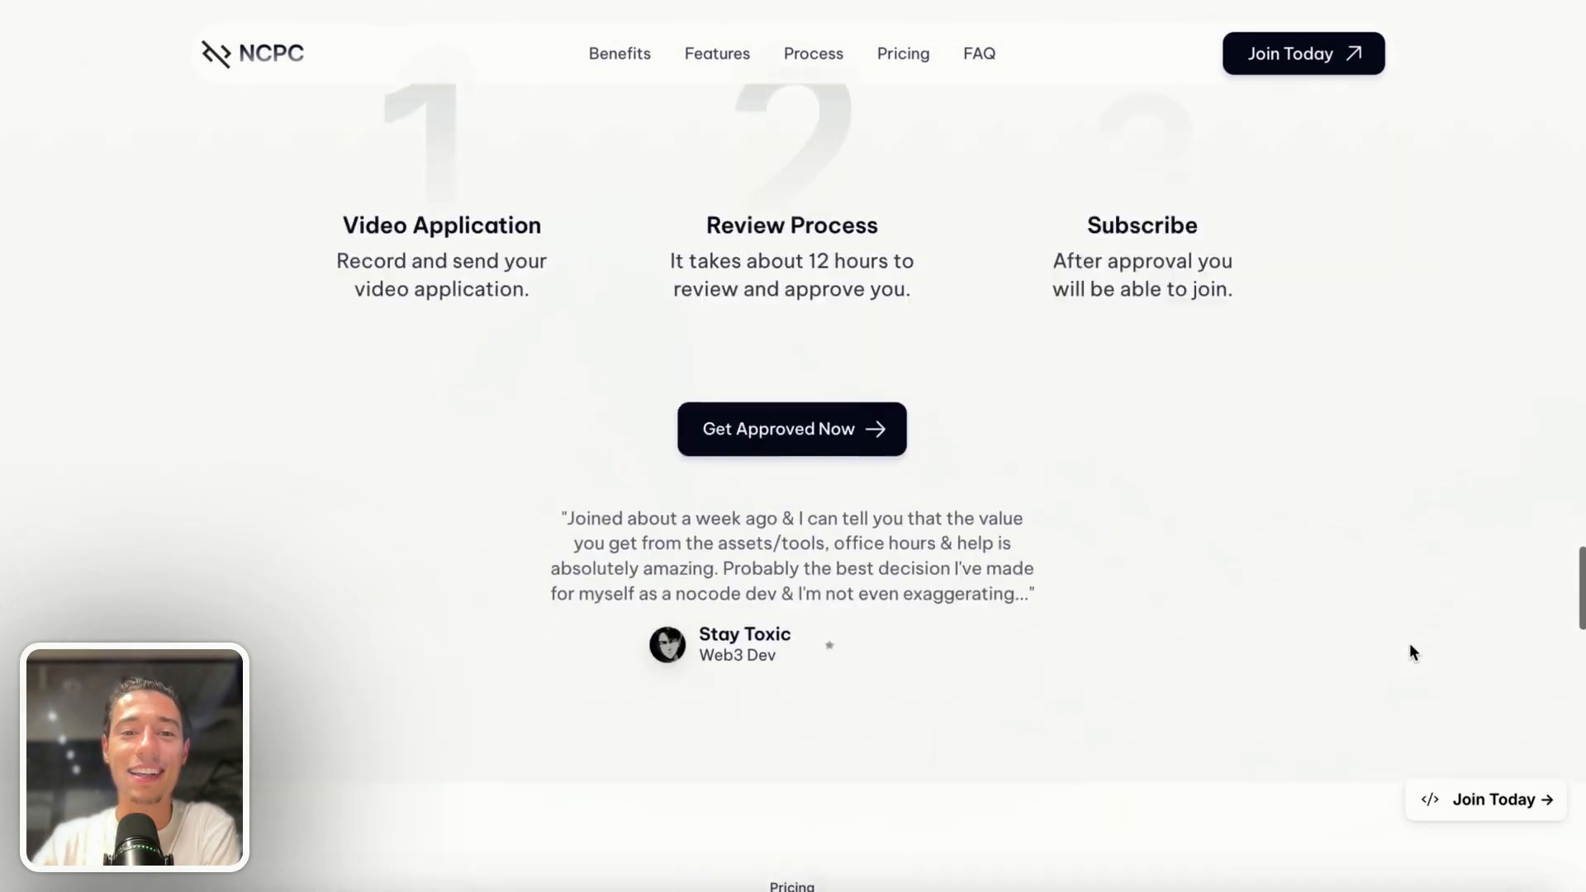
Return to the How to Join Today section and open the membership application with Get Approved Now.
scroll(674, 418, up, 4)
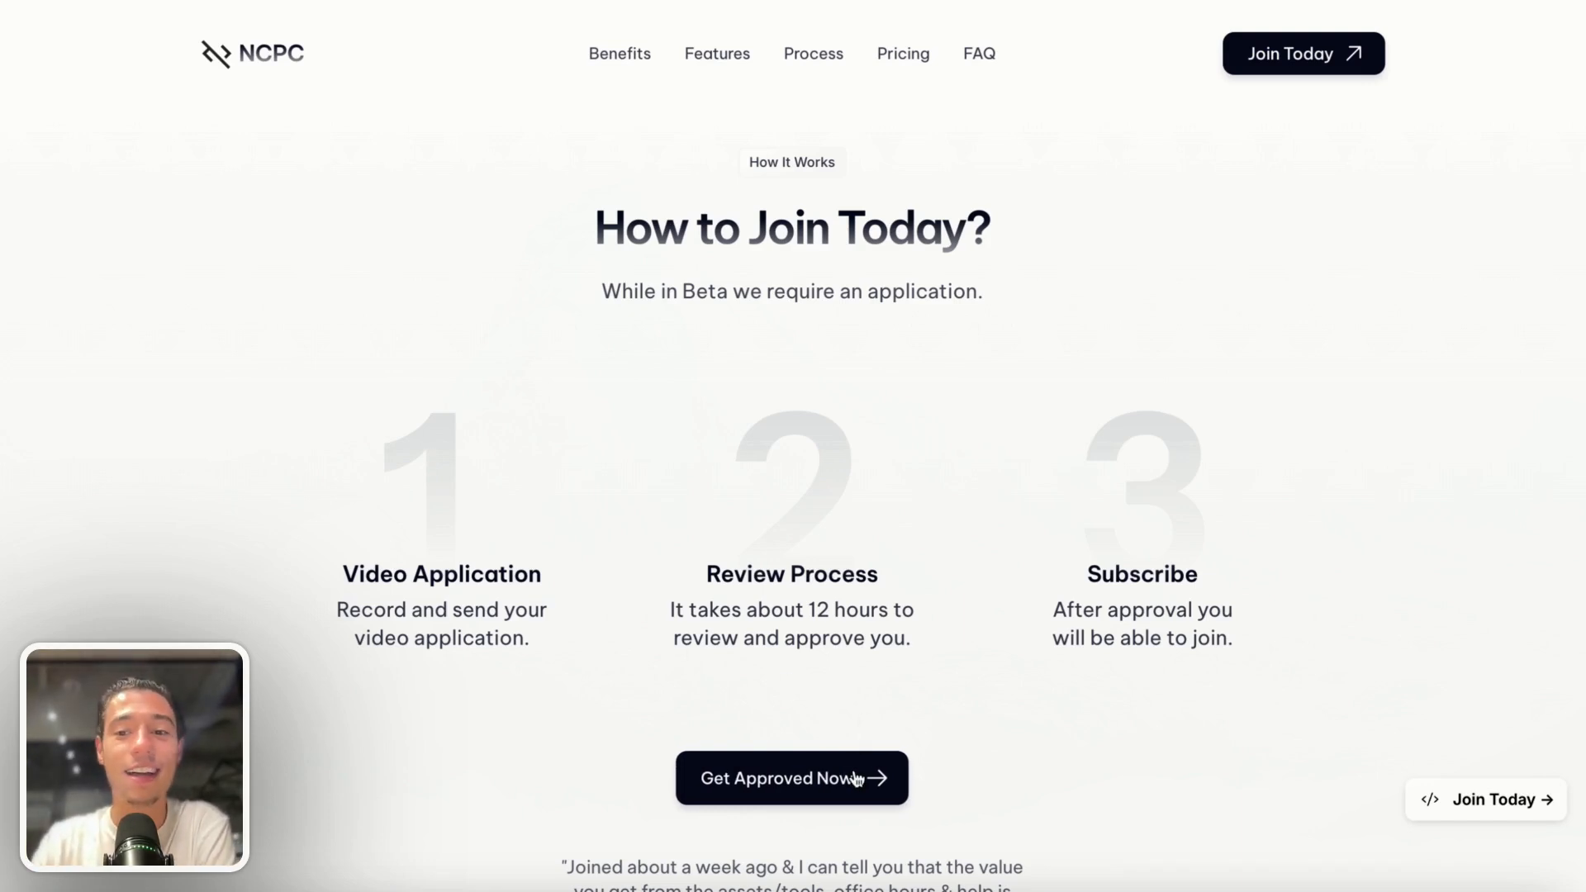
scroll(940, 506, down, 1)
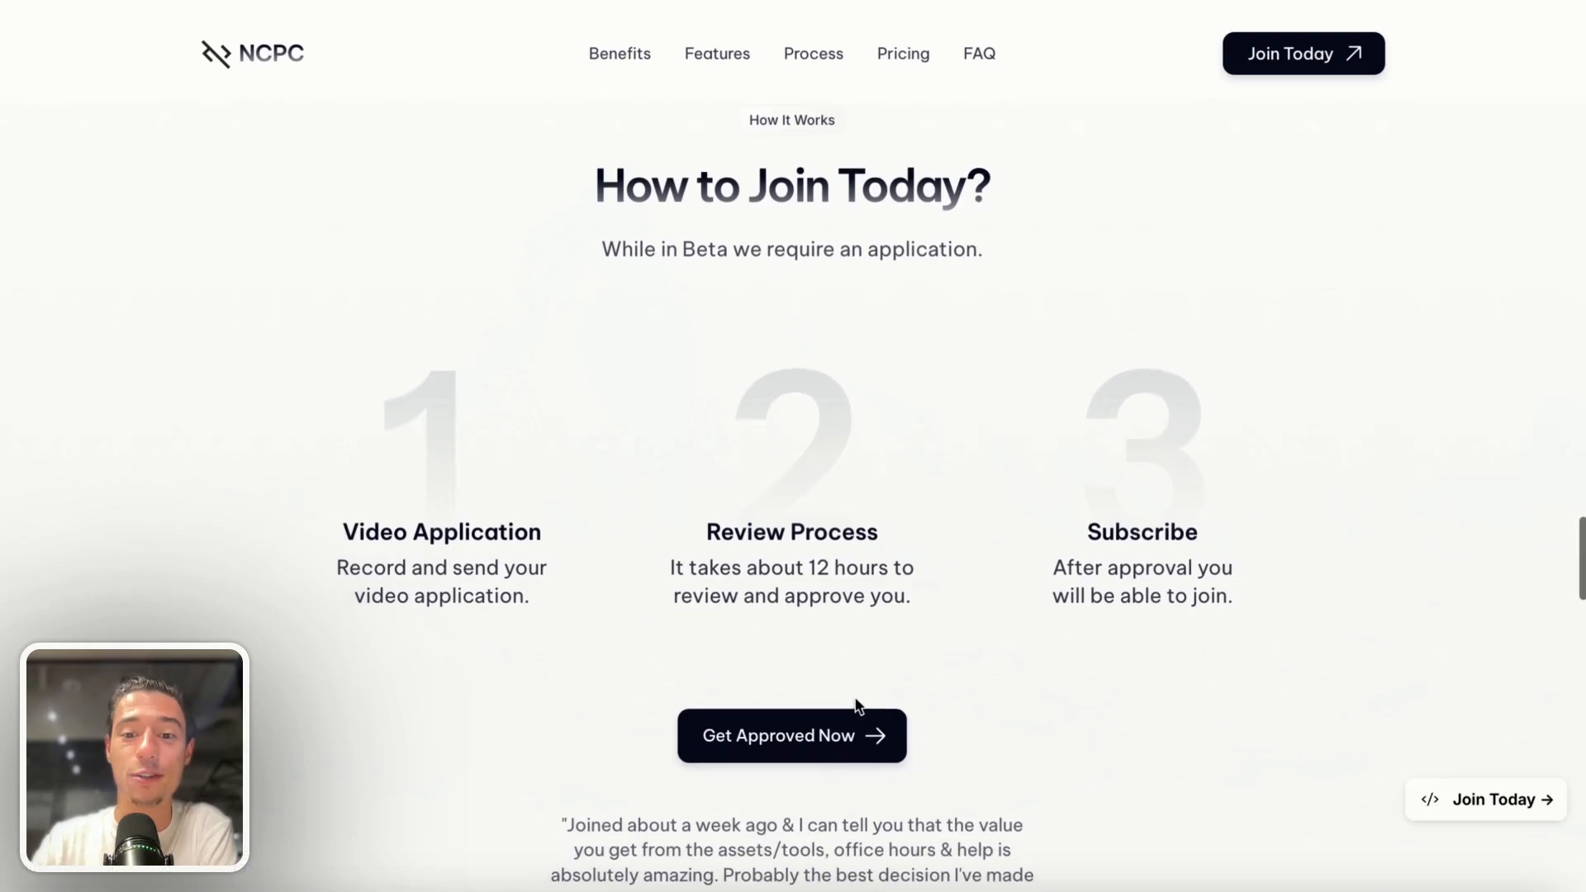
click(837, 736)
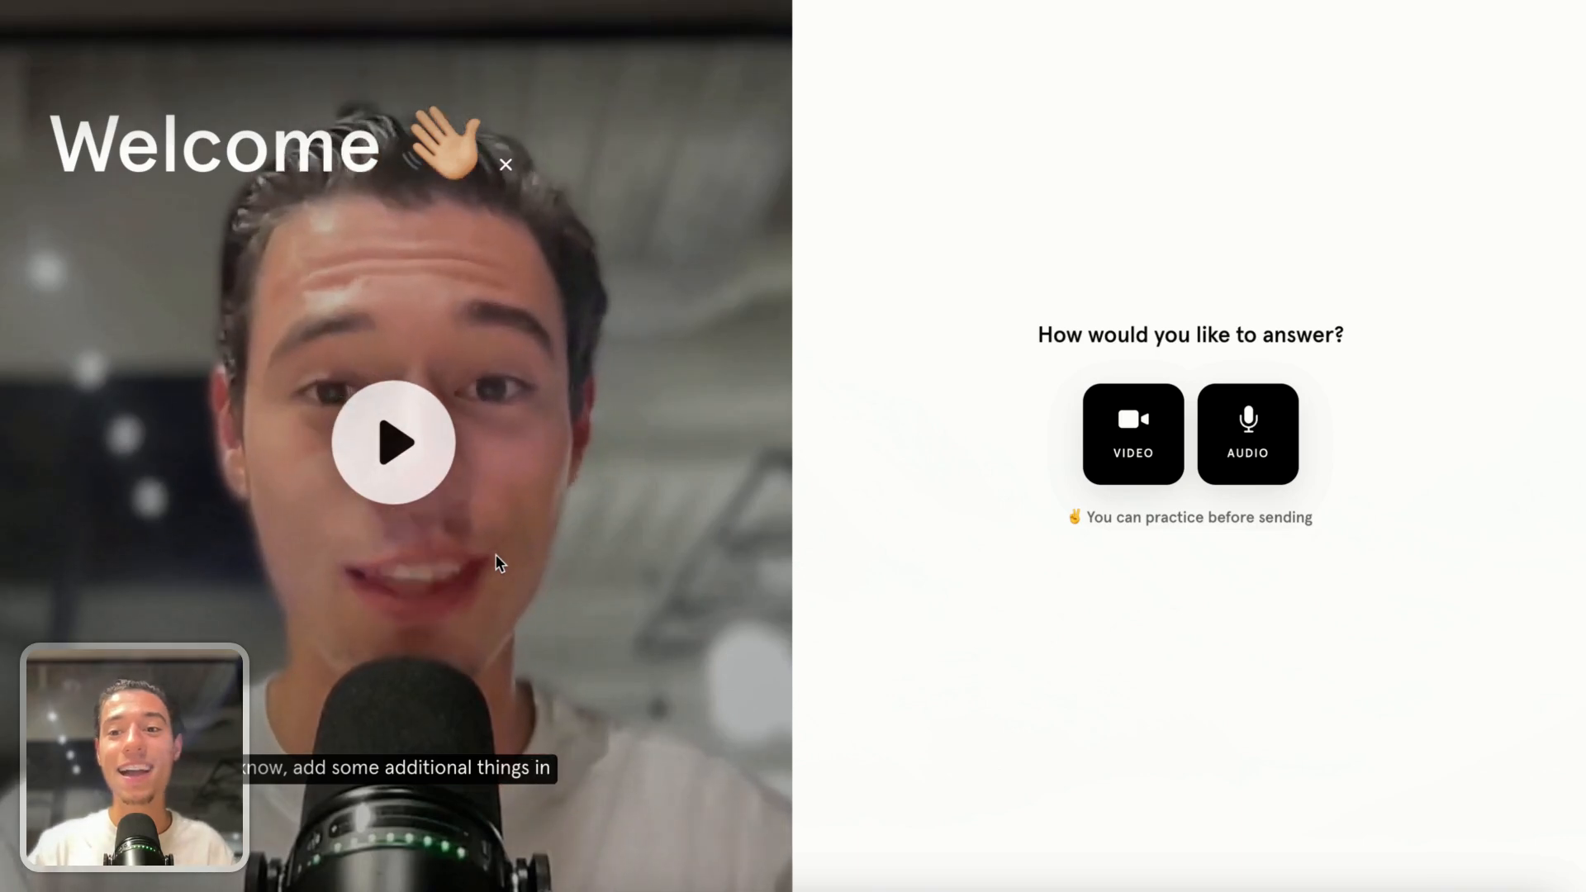
Open the NoCode ProCode community feed in a new browser tab.
mouse_move(3, 446)
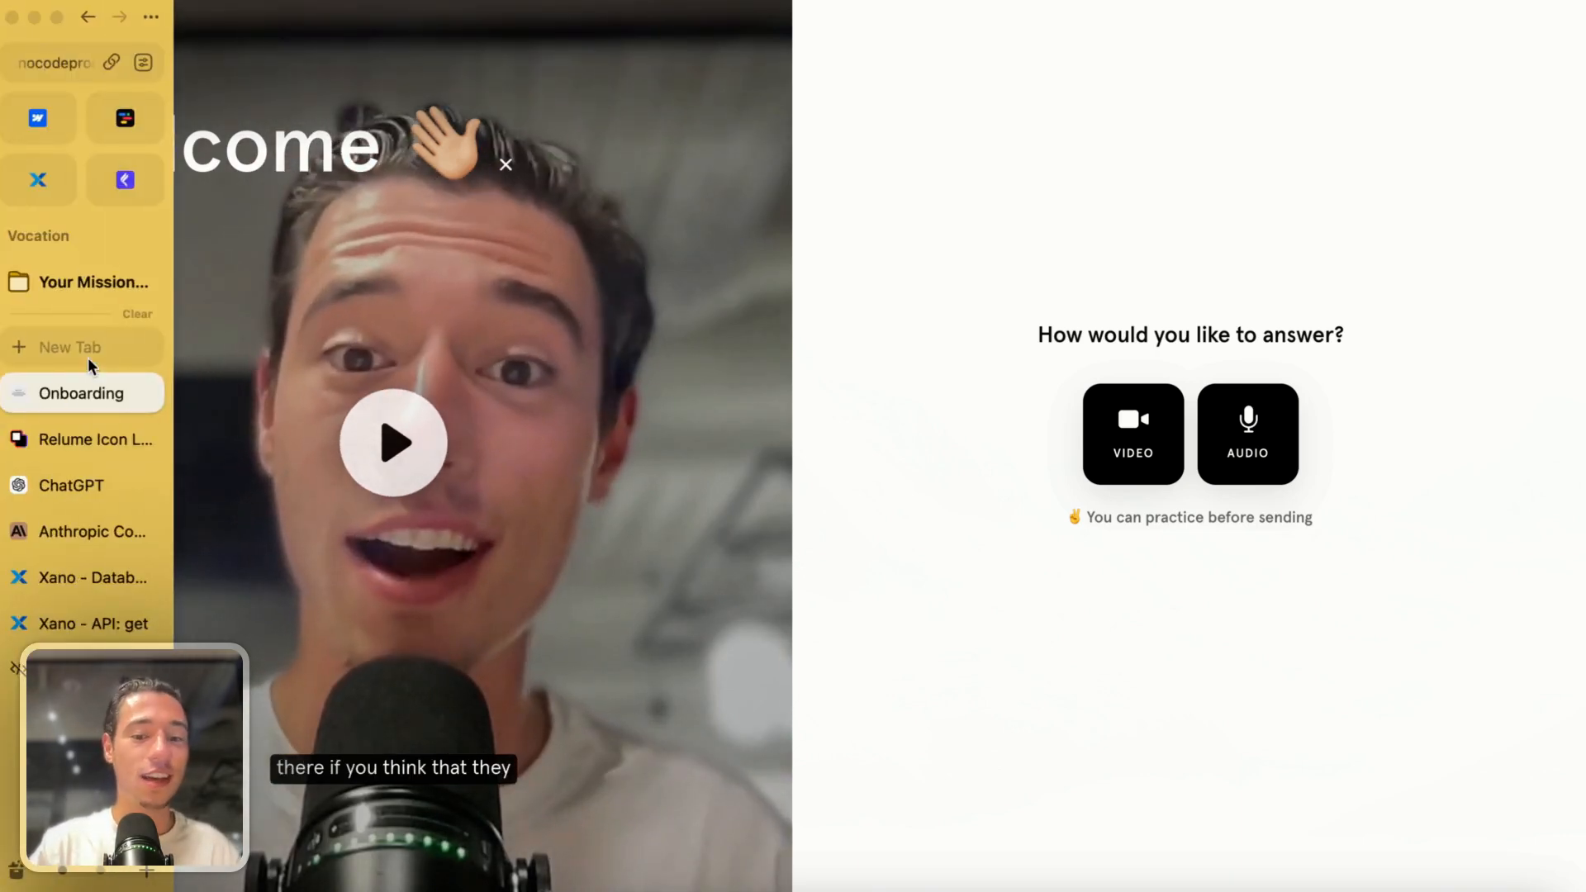
click(87, 357)
text(hel)
key(Return)
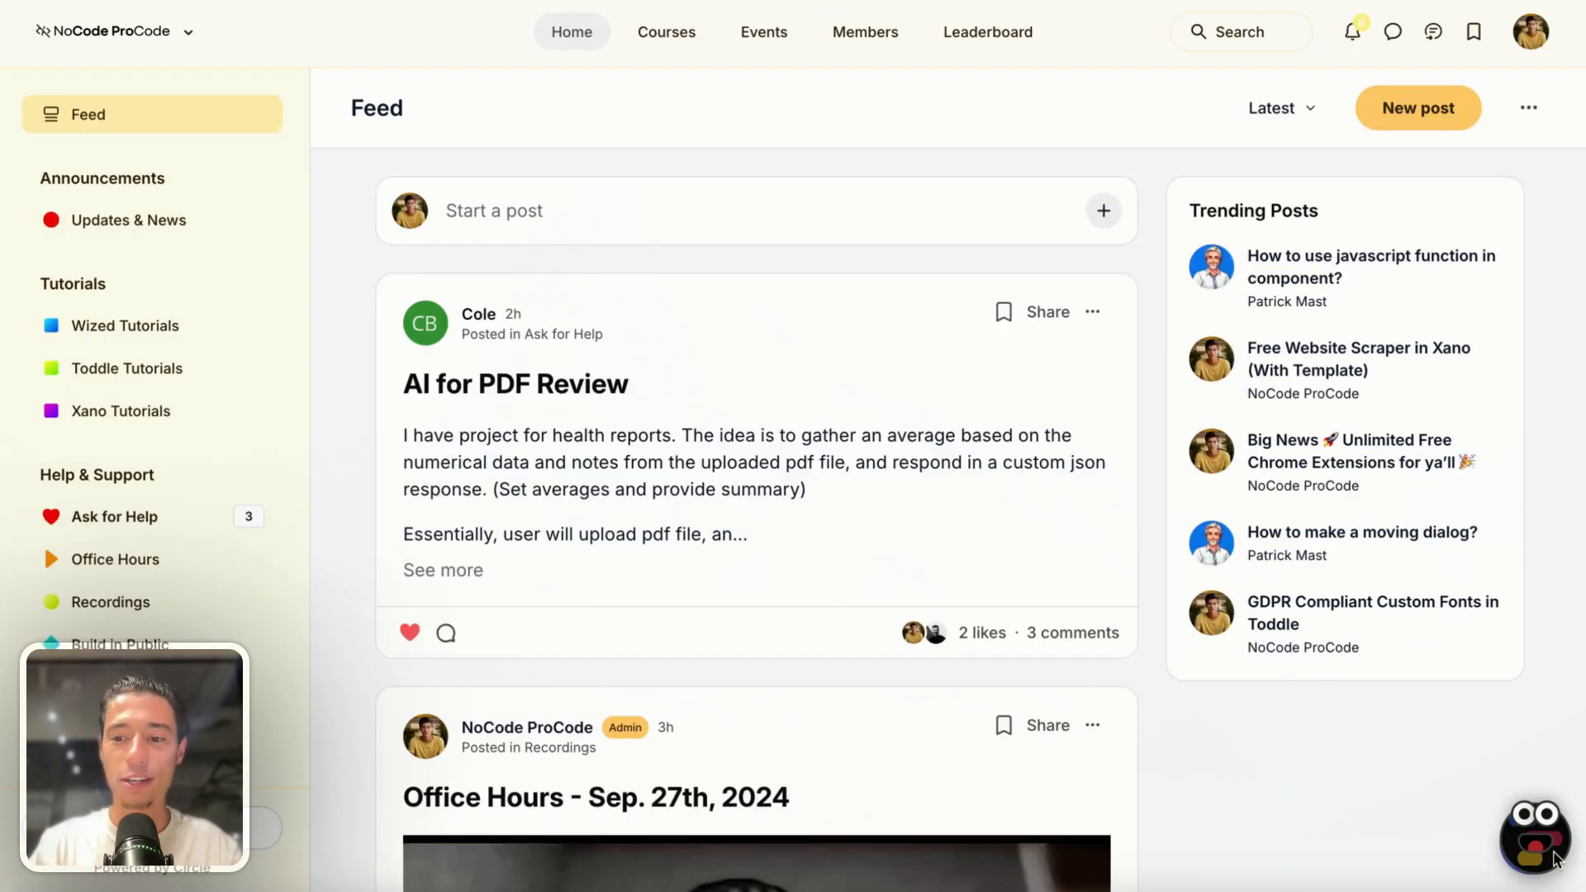
Browse the latest community posts, examining the AI Agents in Xano and Toddle Style Variables Crash Course tutorials.
scroll(1010, 512, down, 20)
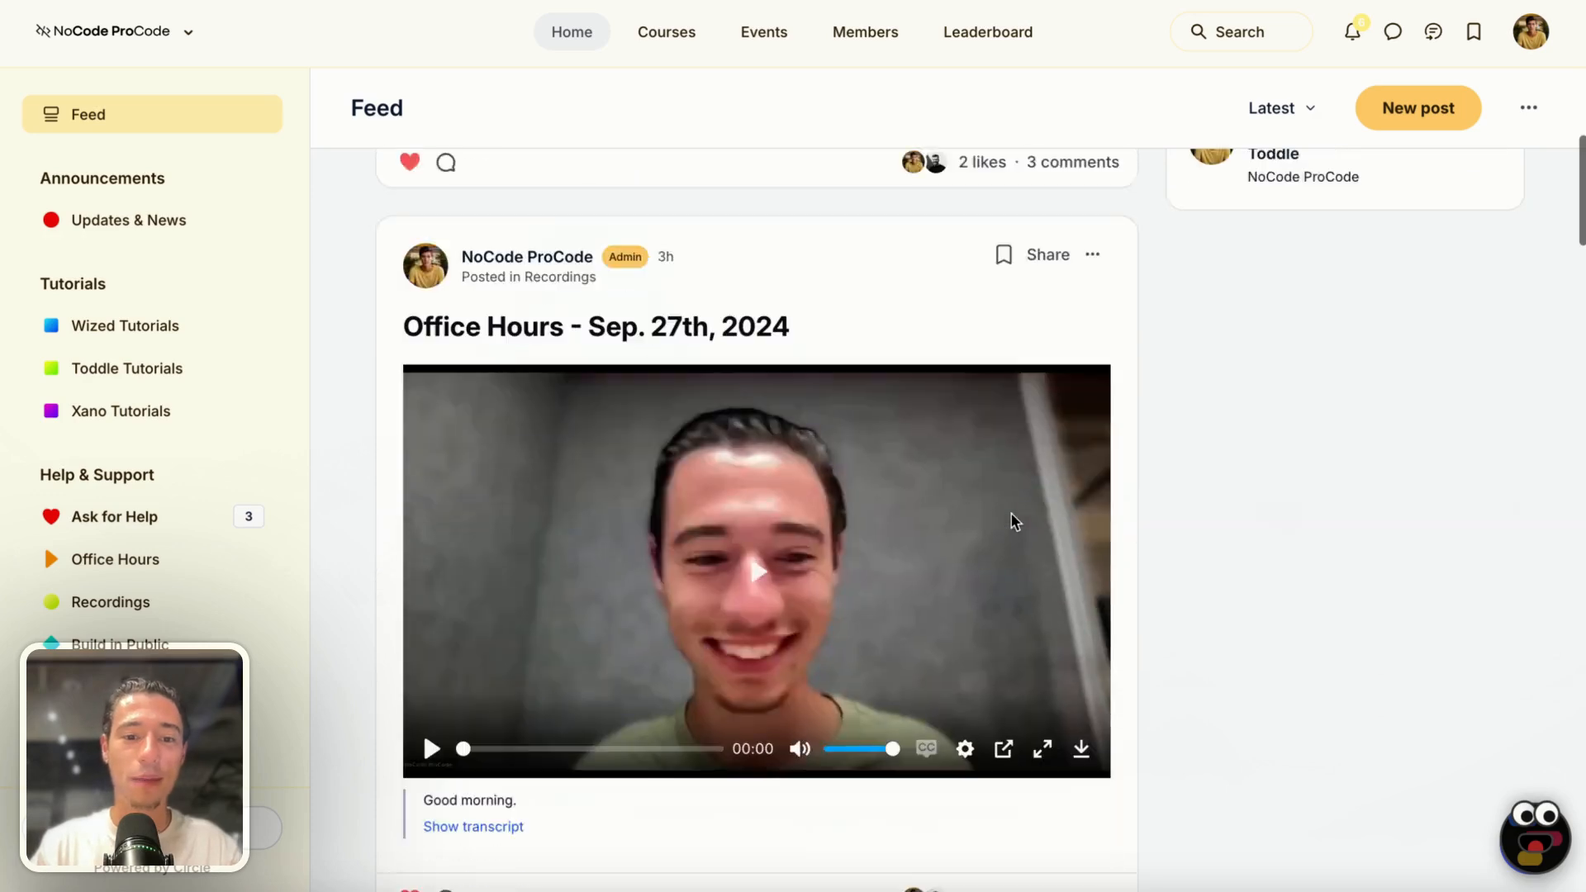
scroll(1015, 523, down, 10)
scroll(1014, 520, up, 8)
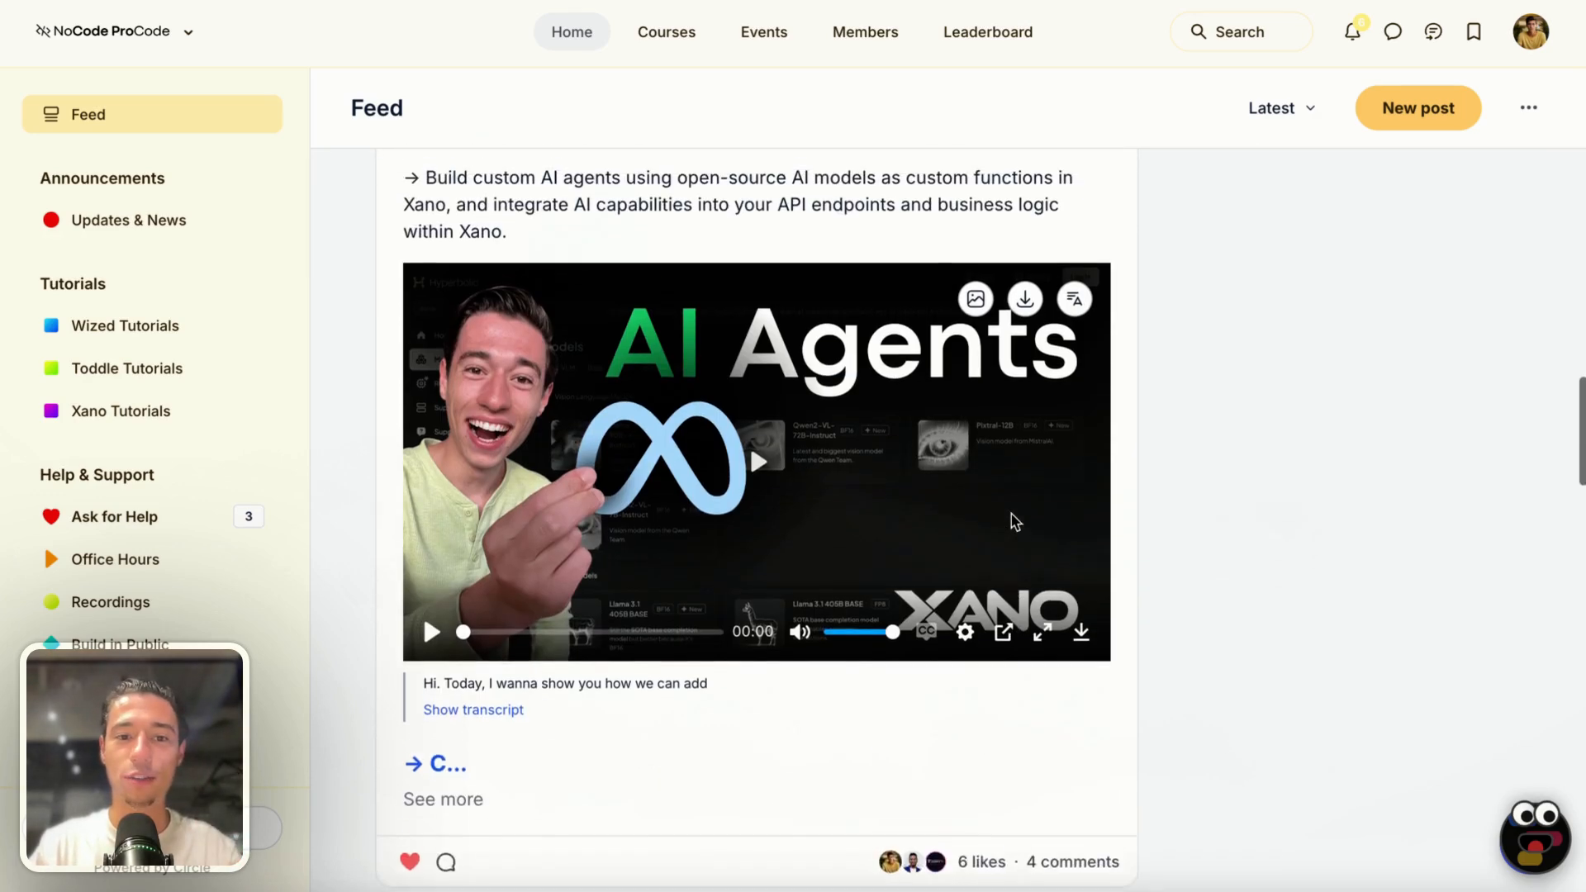
scroll(1014, 520, down, 1)
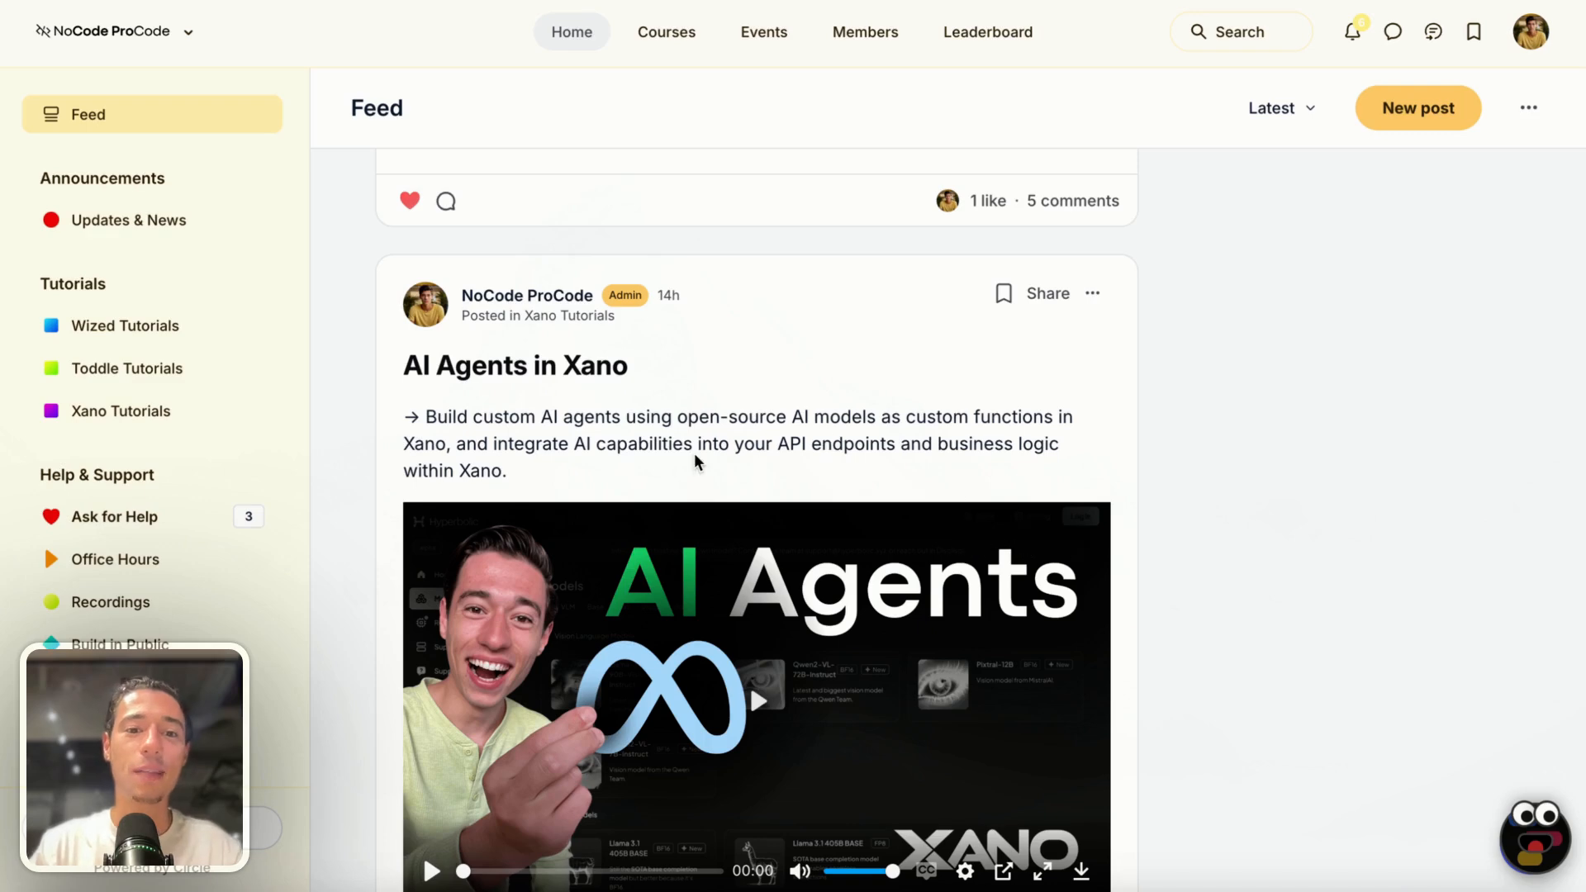
scroll(653, 451, down, 1)
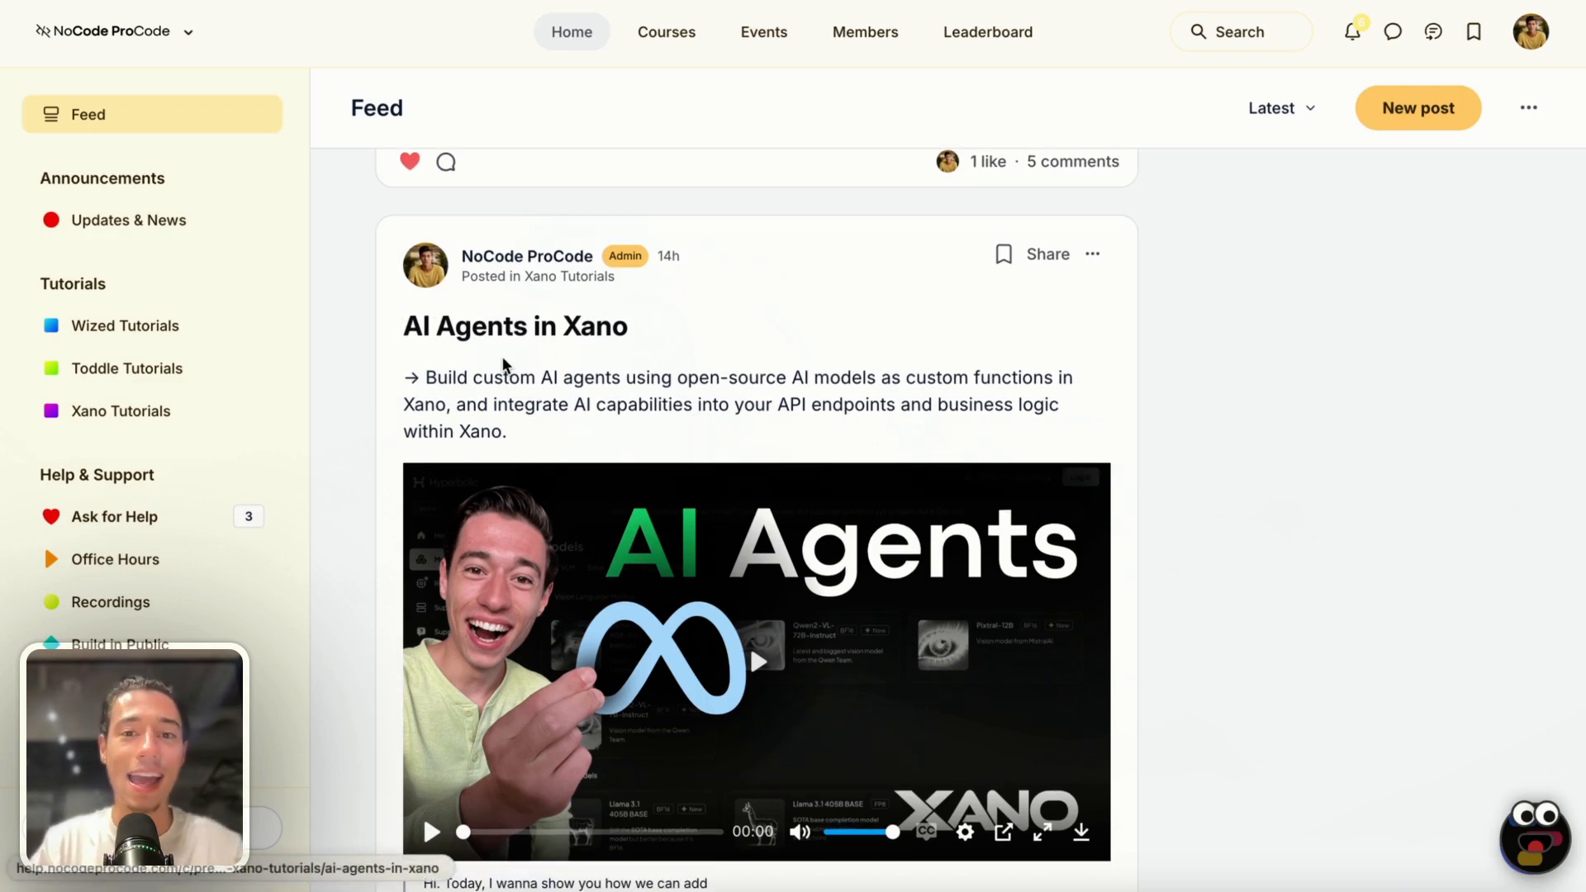
scroll(502, 364, down, 5)
scroll(502, 363, up, 4)
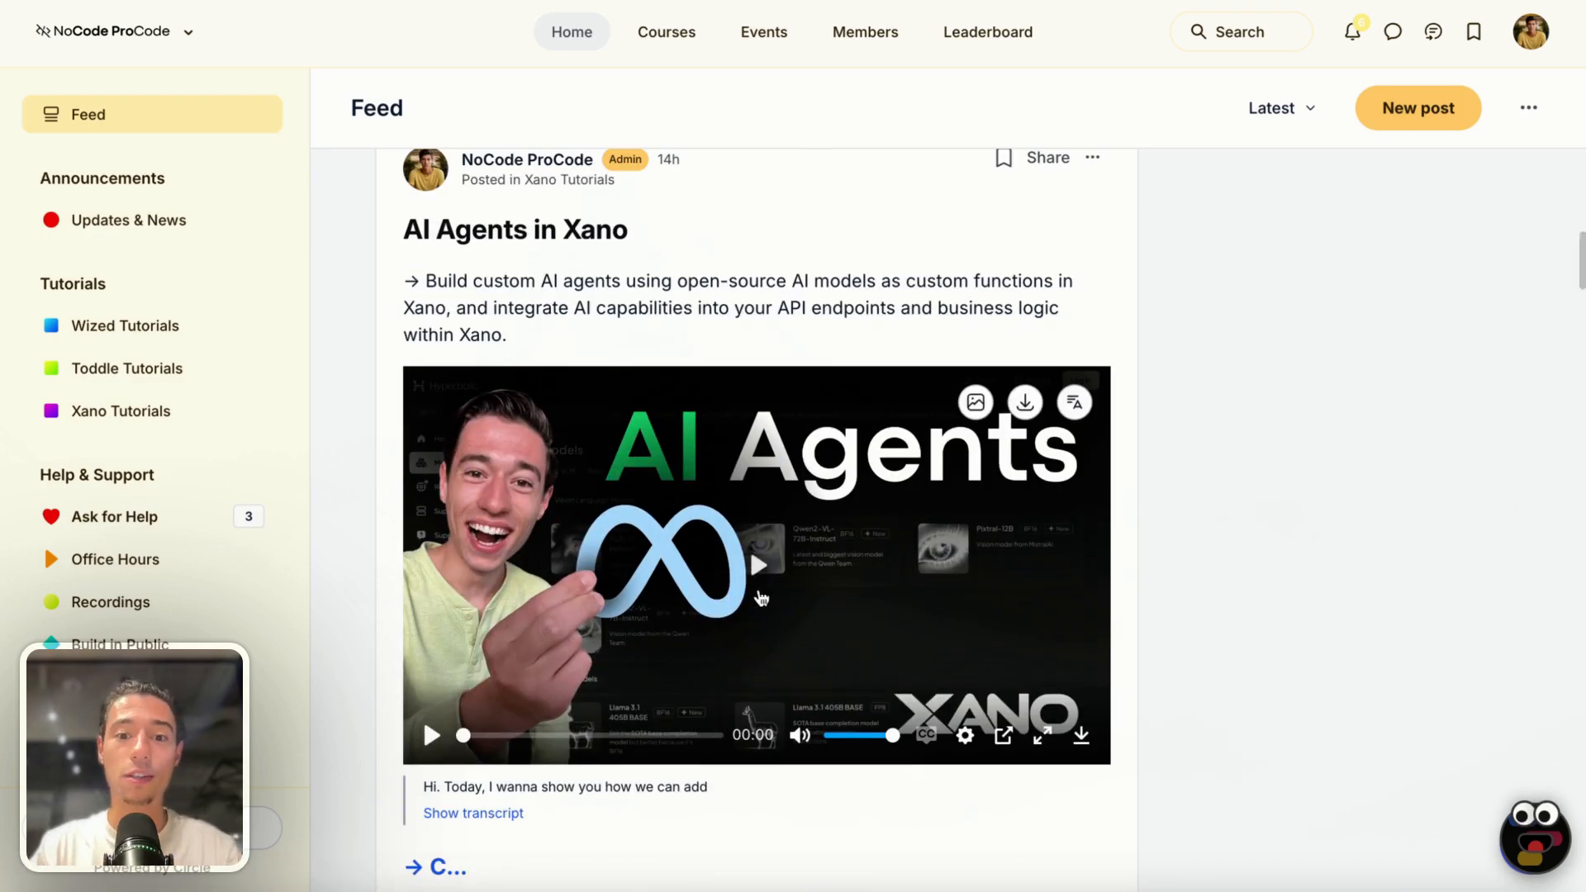
scroll(682, 625, down, 5)
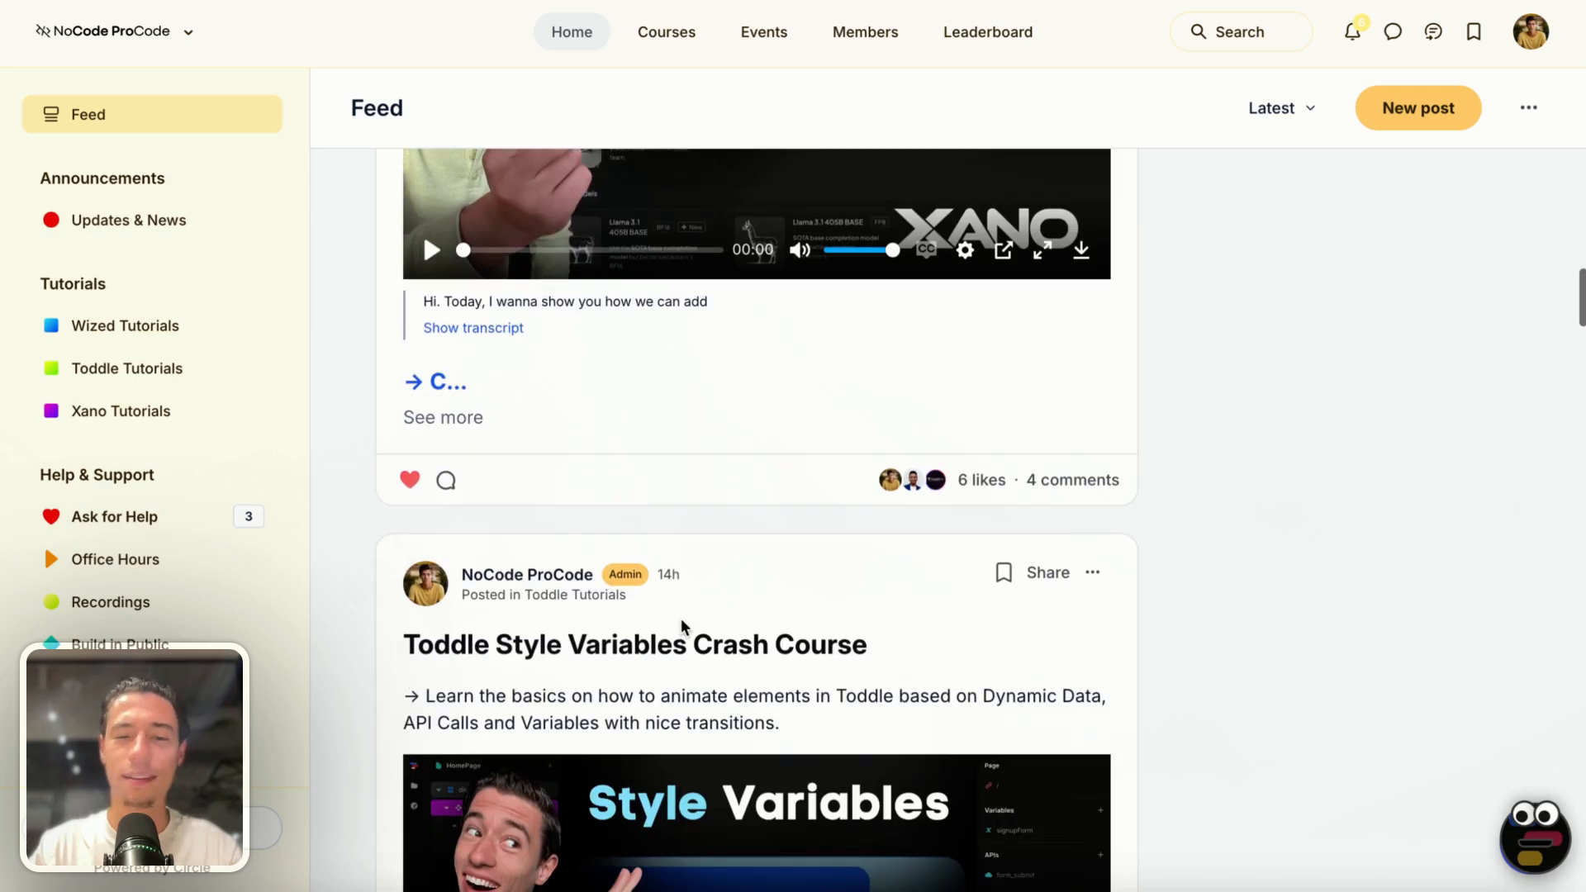
scroll(682, 621, down, 3)
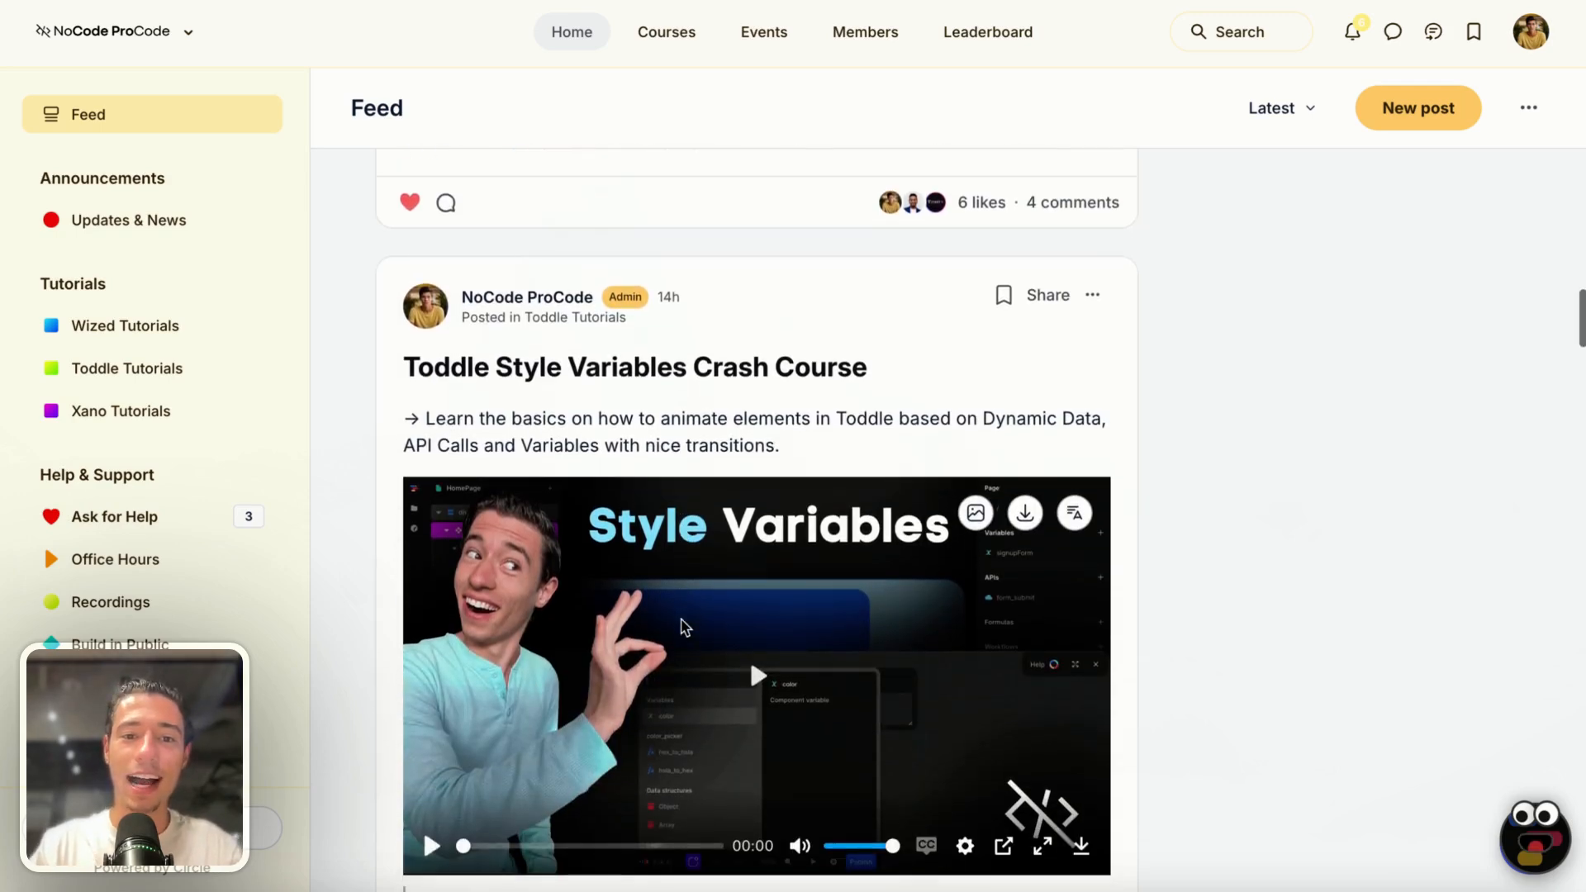
scroll(605, 406, down, 2)
scroll(606, 407, up, 1)
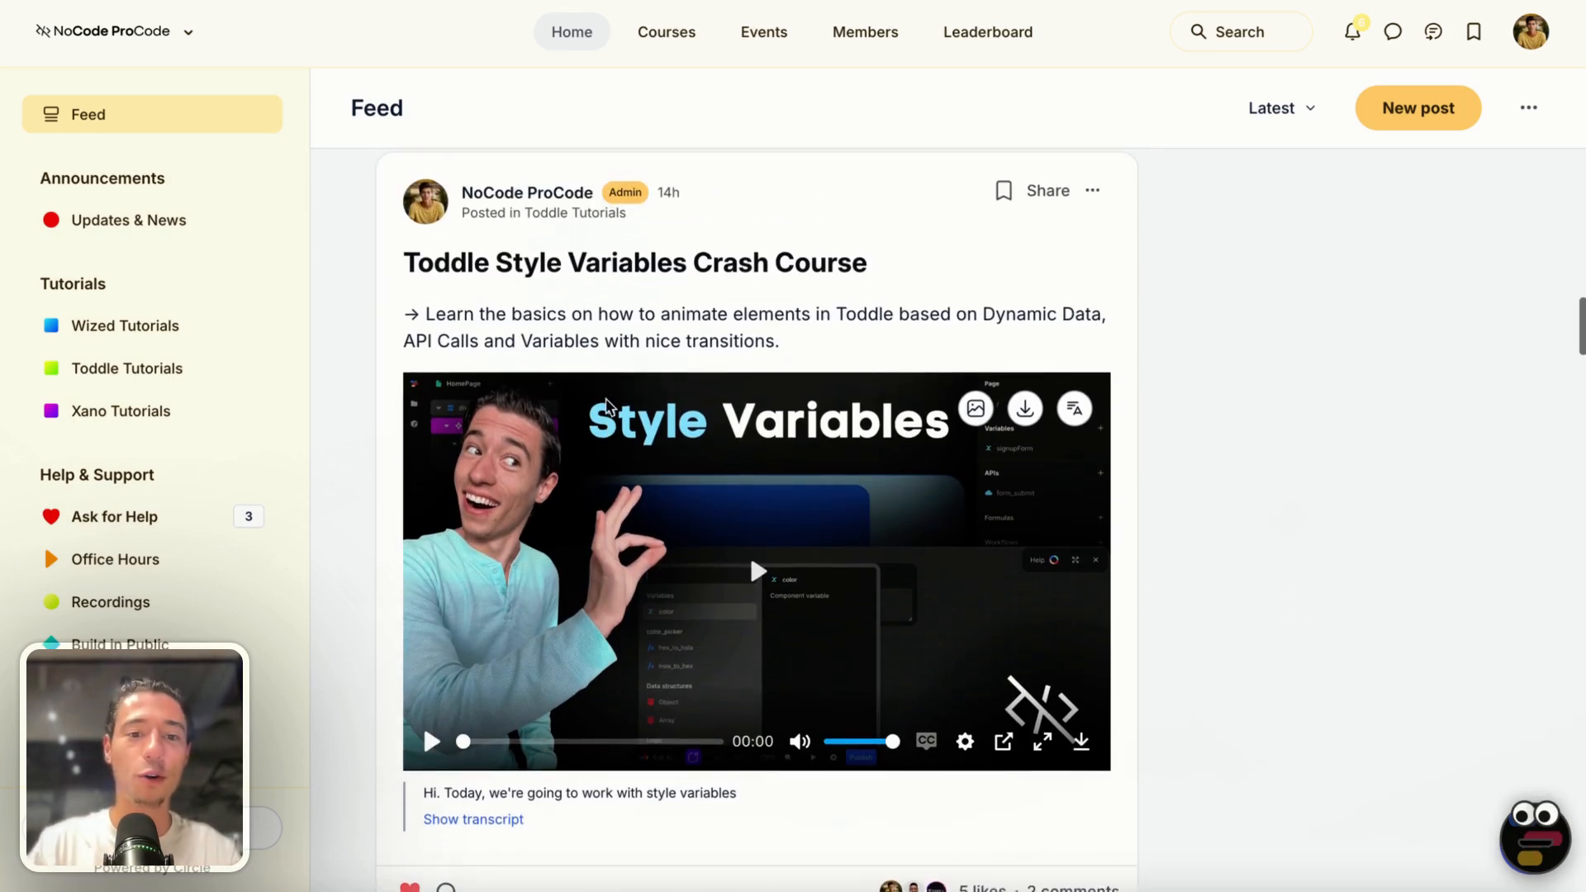
scroll(606, 405, up, 3)
scroll(606, 405, down, 4)
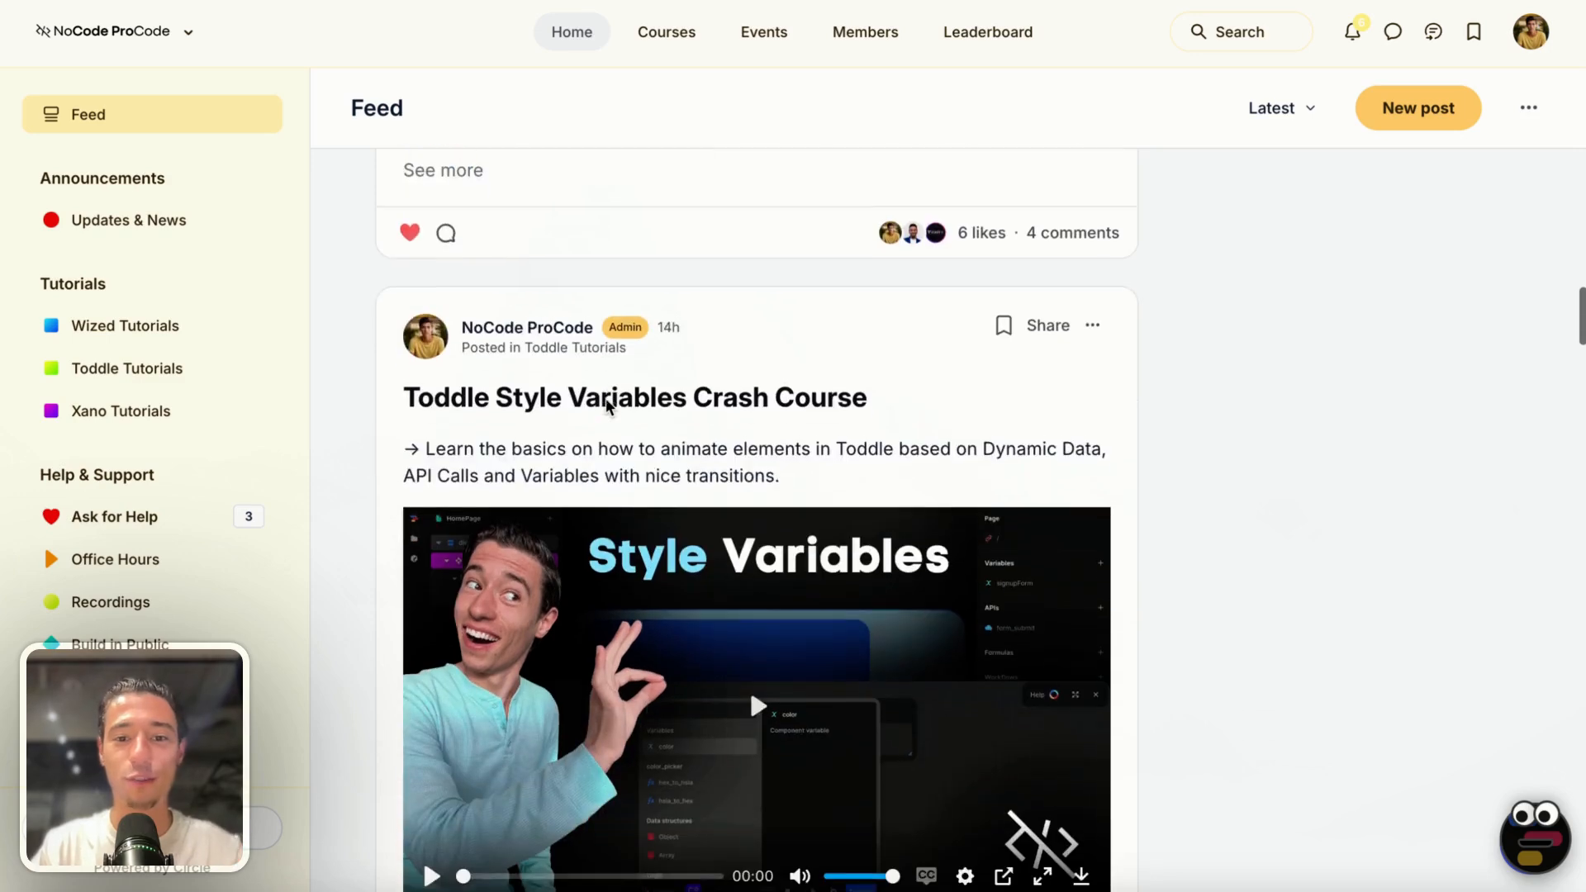
Examine the older feed posts, covering the Toddle plugins, GDPR-compliant custom fonts and members' help requests.
scroll(607, 398, down, 12)
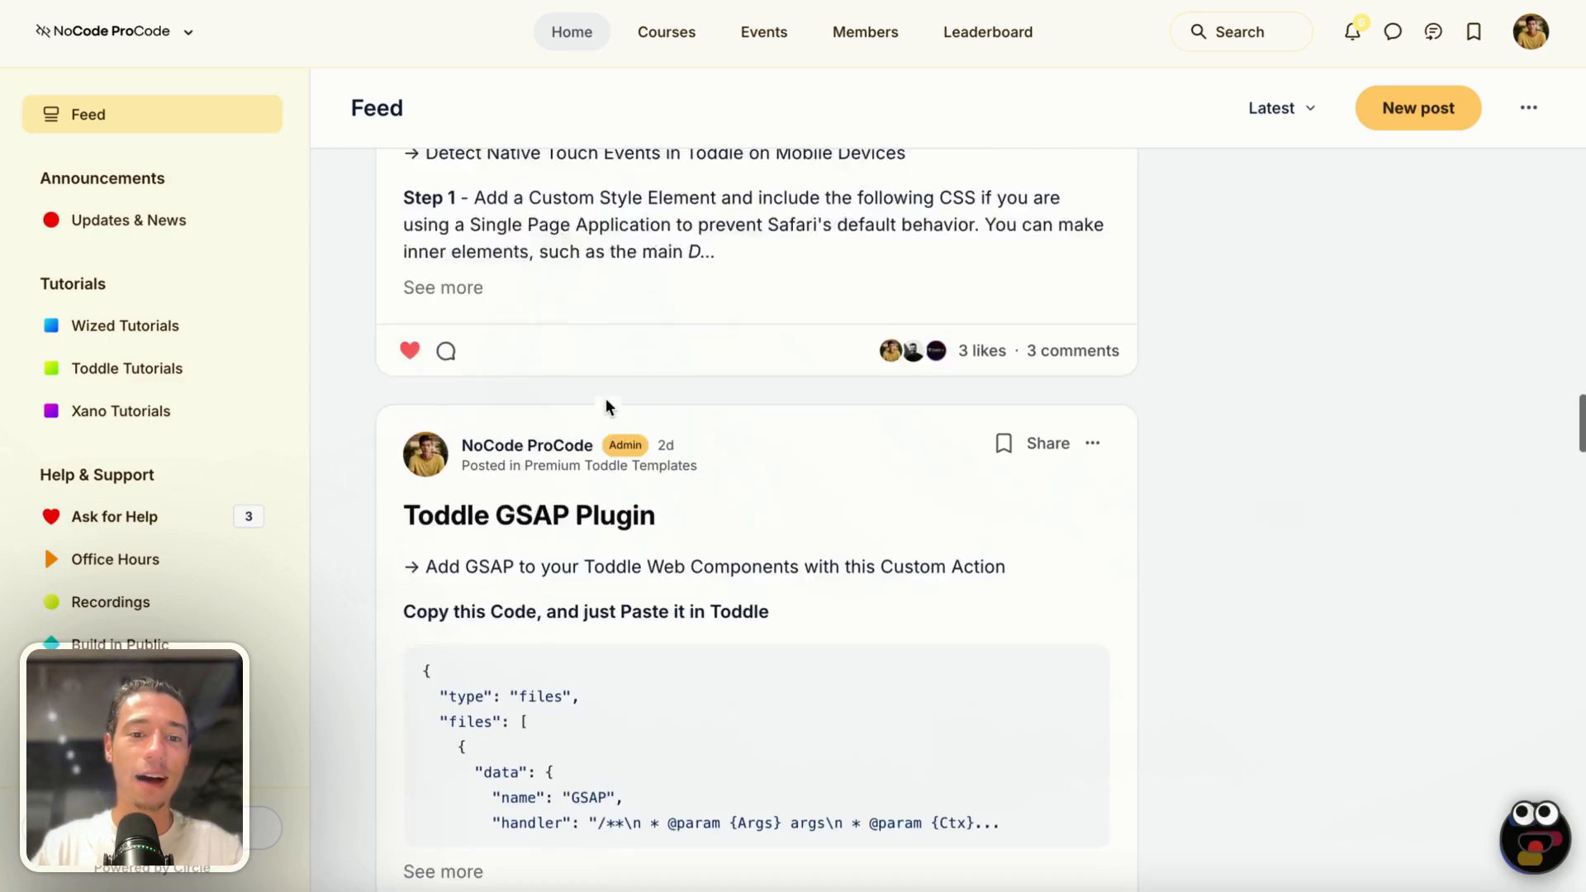
scroll(607, 399, up, 2)
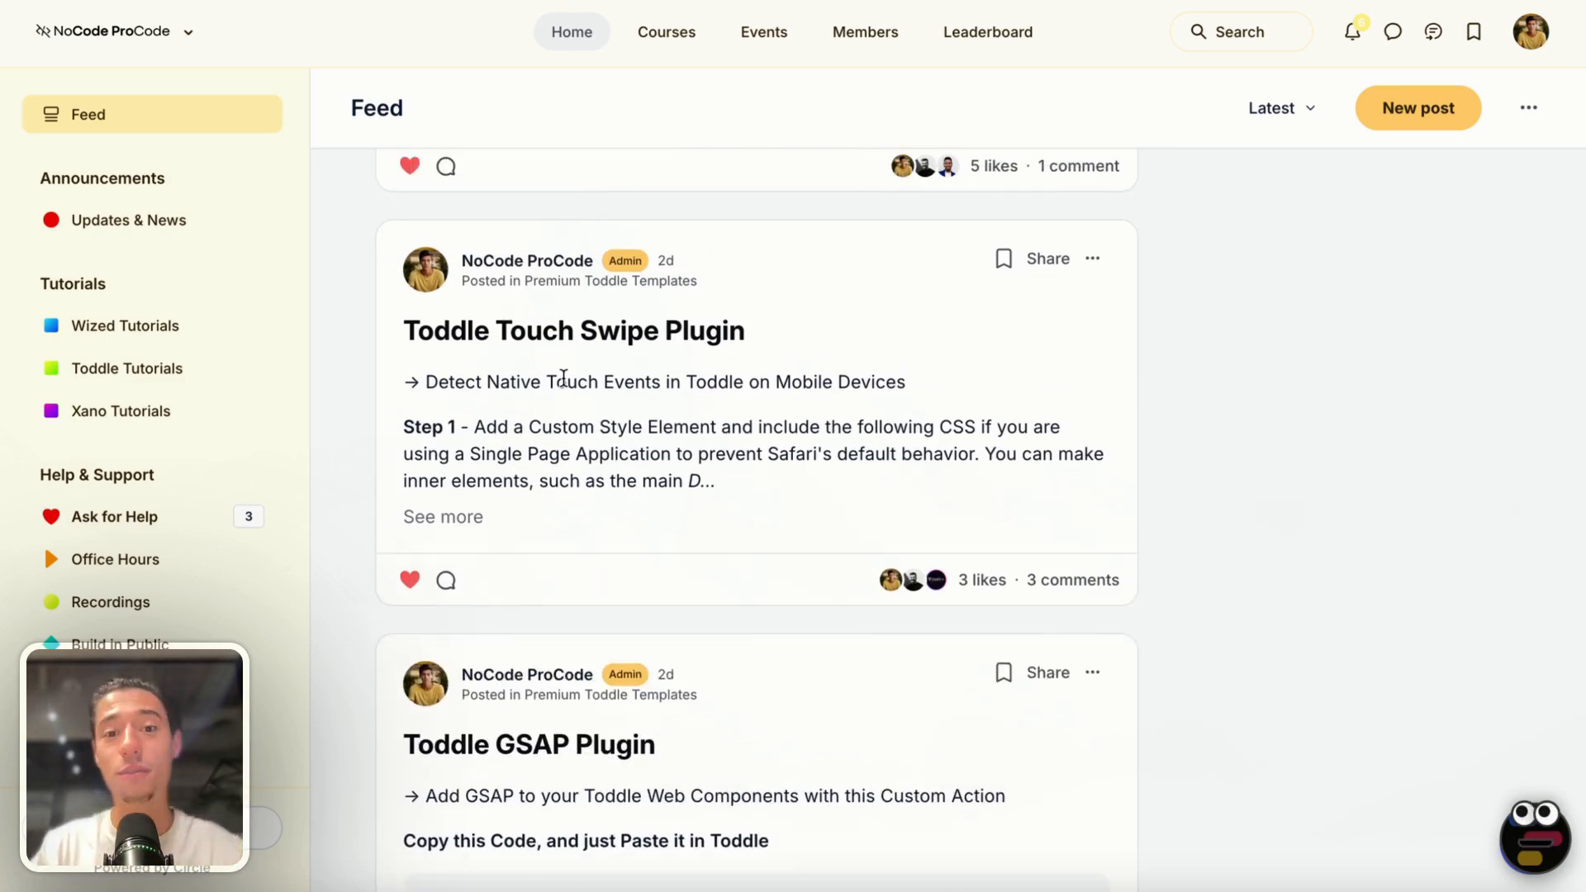
scroll(562, 378, down, 10)
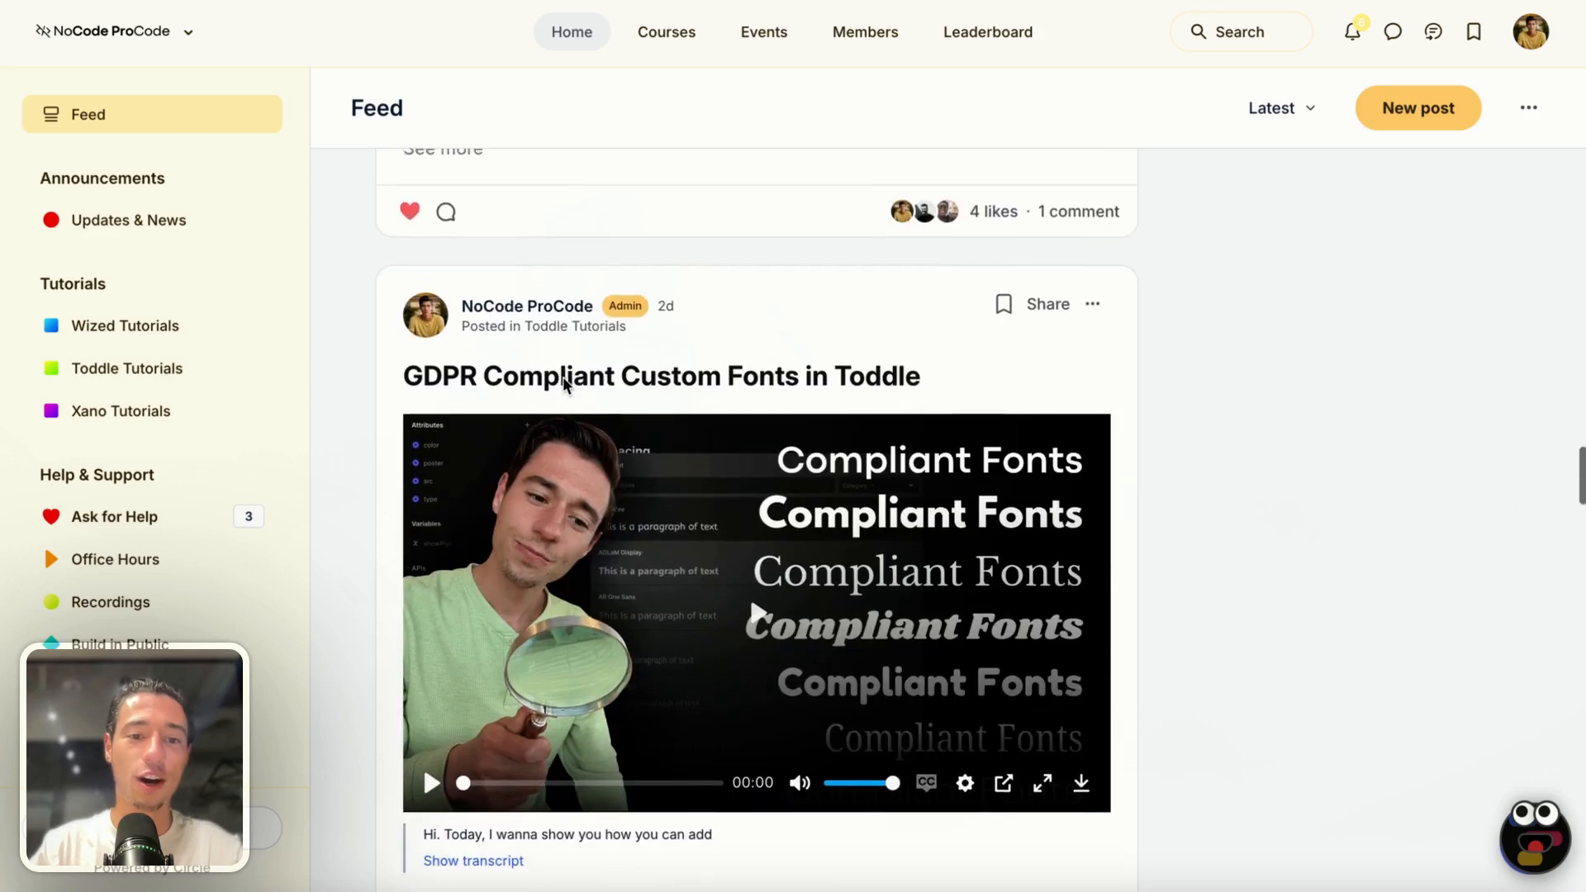
scroll(563, 377, down, 2)
scroll(652, 565, down, 2)
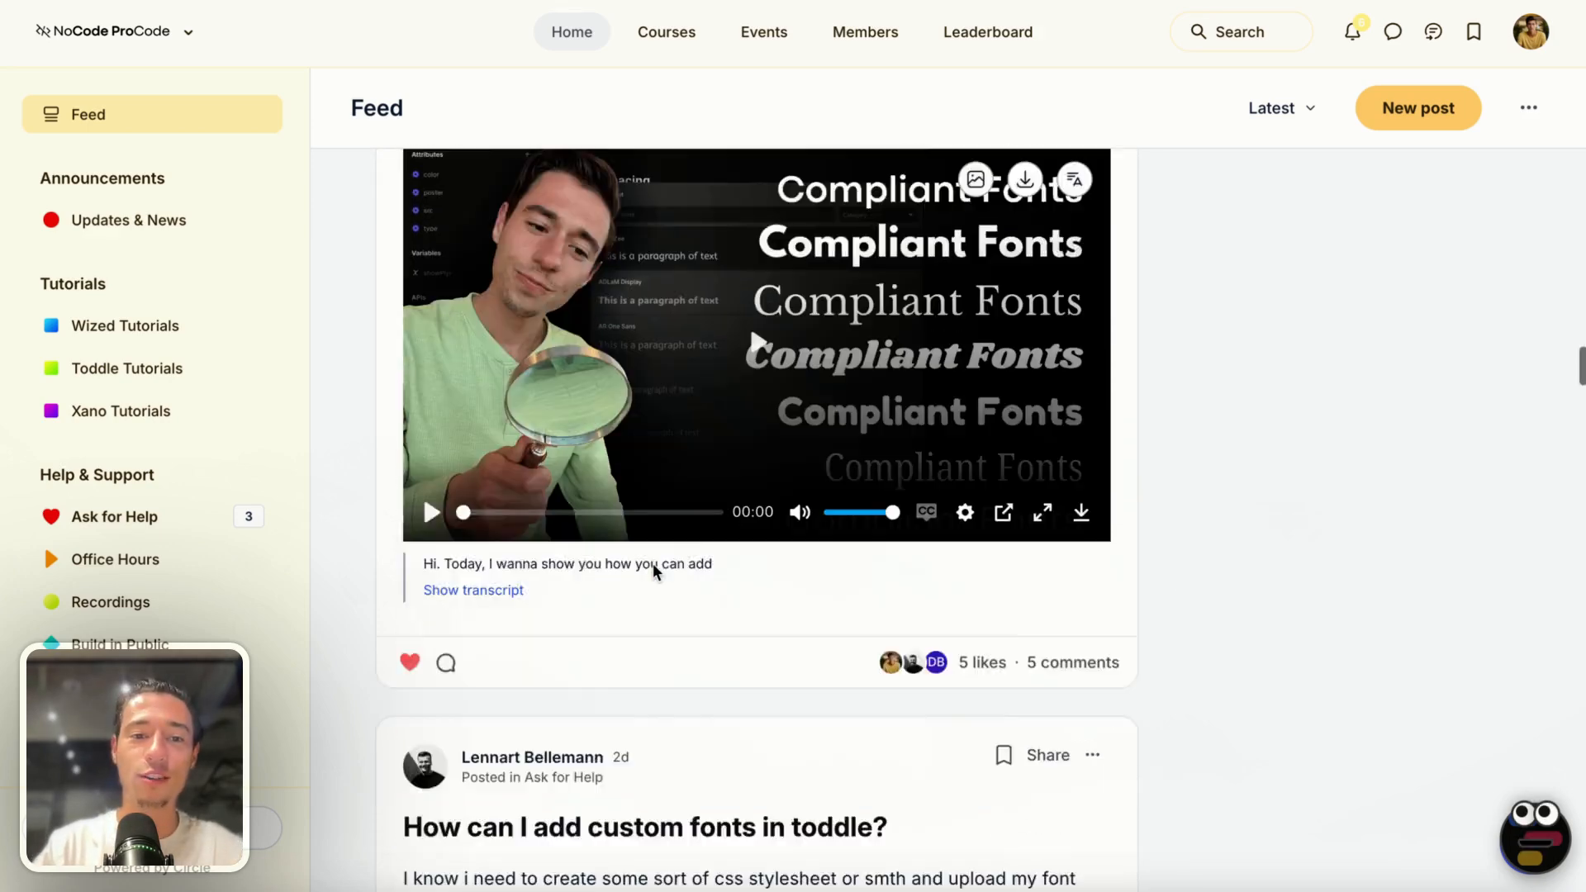
scroll(653, 564, down, 15)
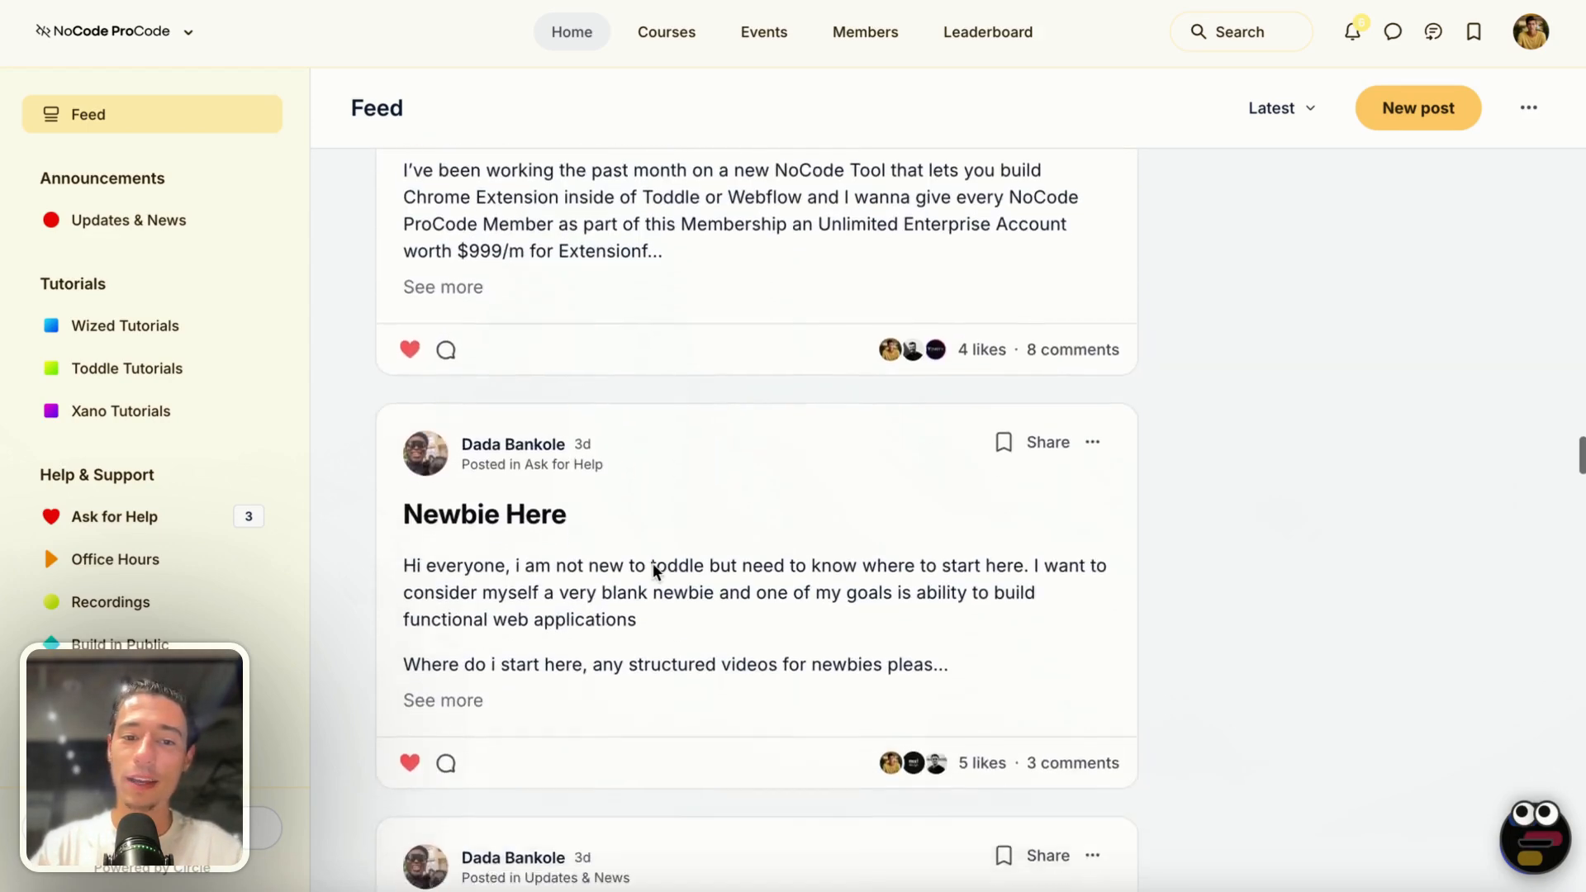
scroll(653, 564, down, 15)
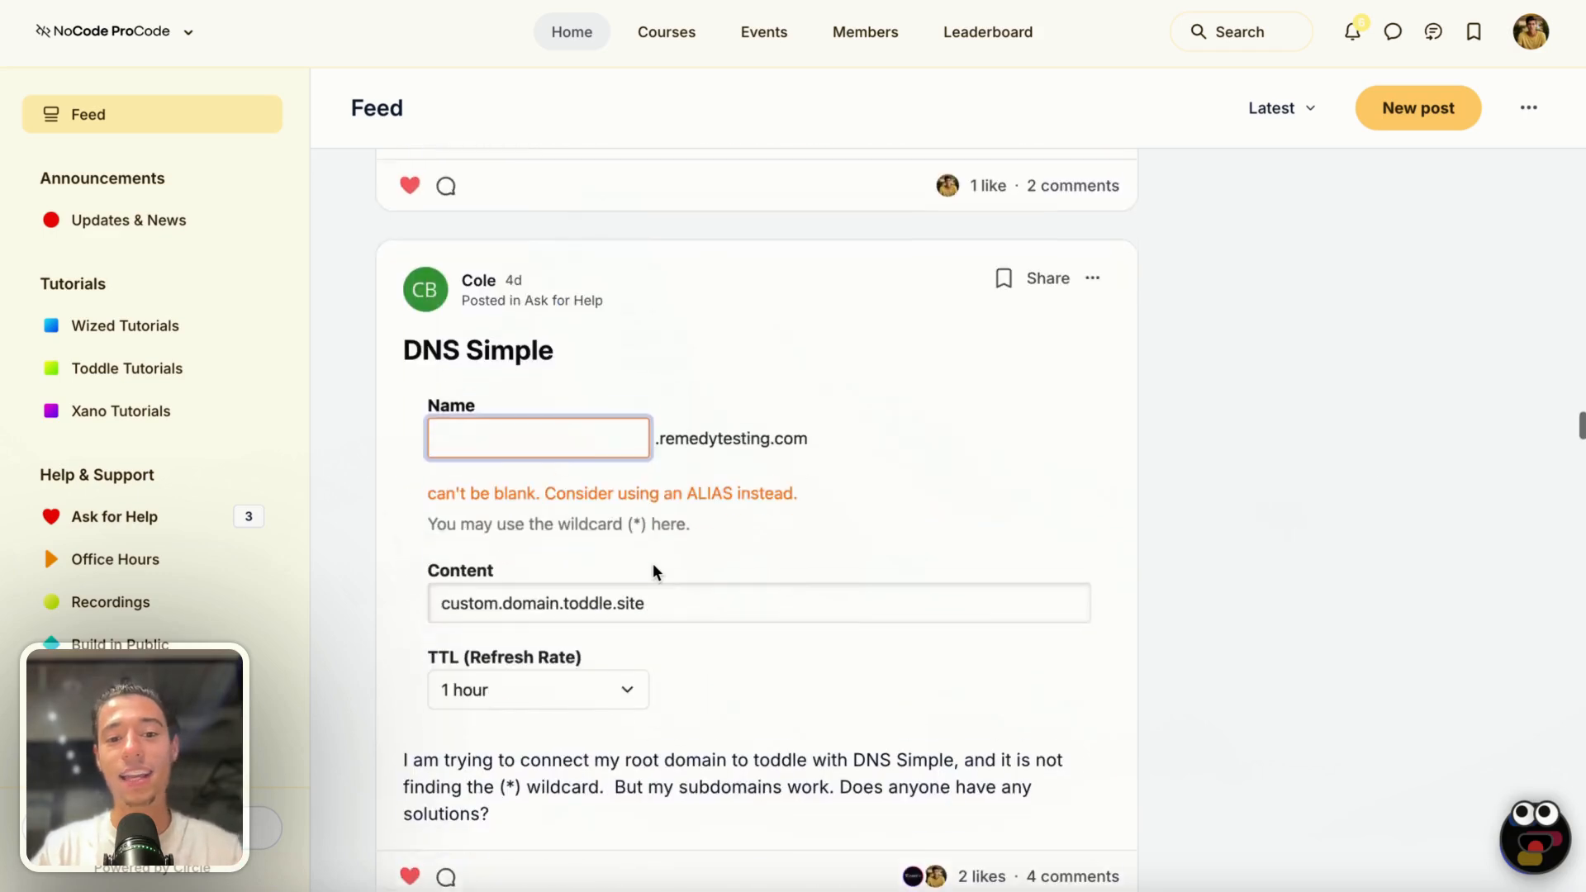
Expand the transcript of the Office Hours - Sep, 26th, 2024 recording to full view and search it for "swipe".
scroll(653, 564, up, 8)
scroll(1177, 494, down, 1)
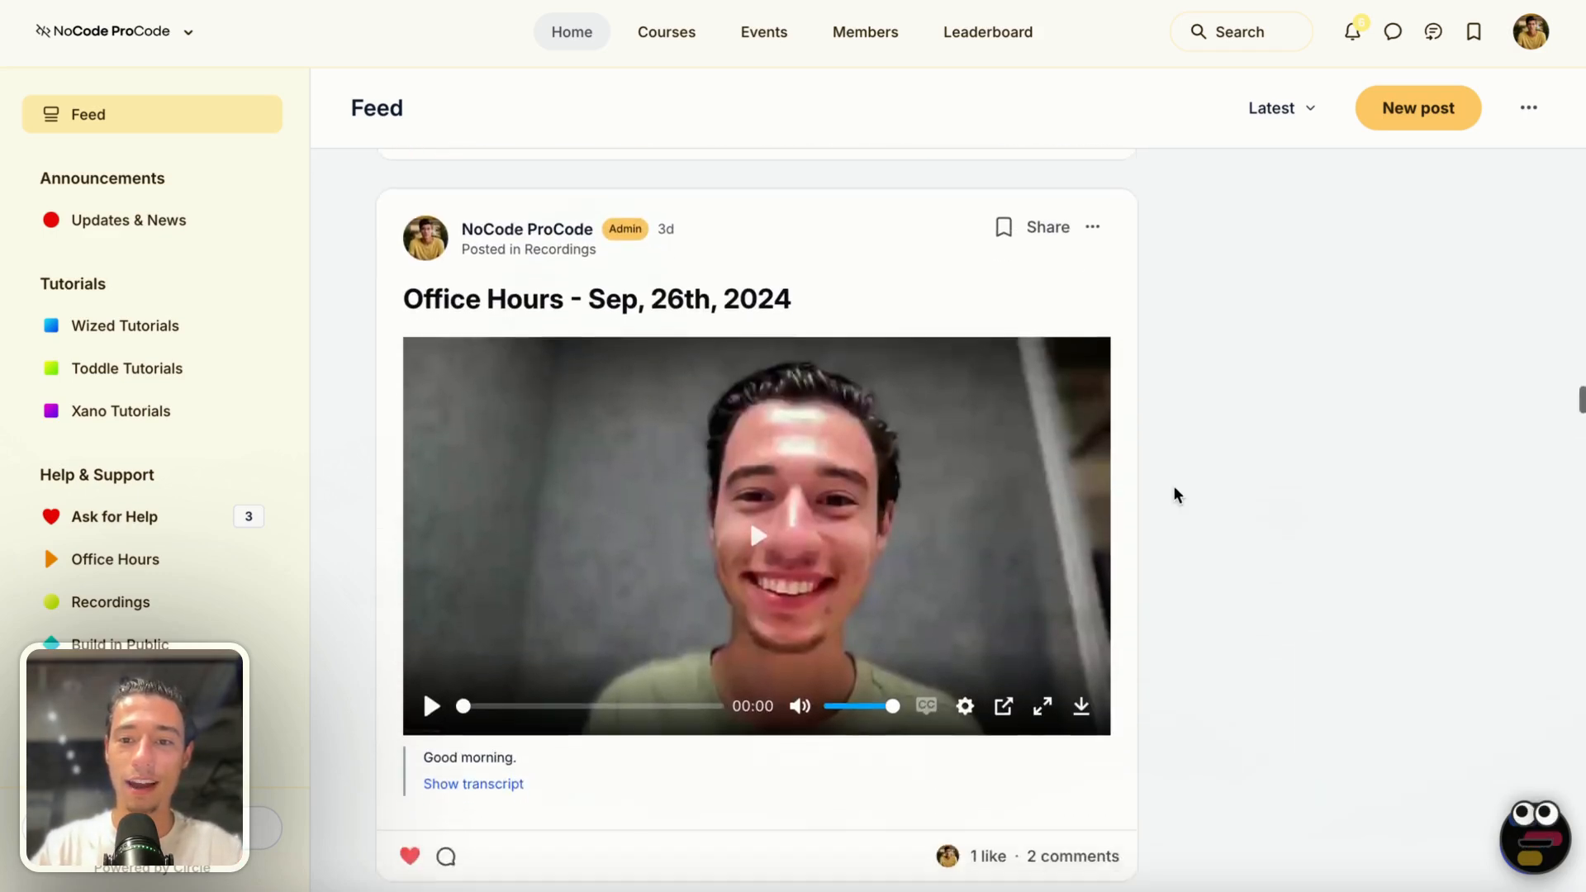
scroll(1178, 494, down, 1)
click(486, 704)
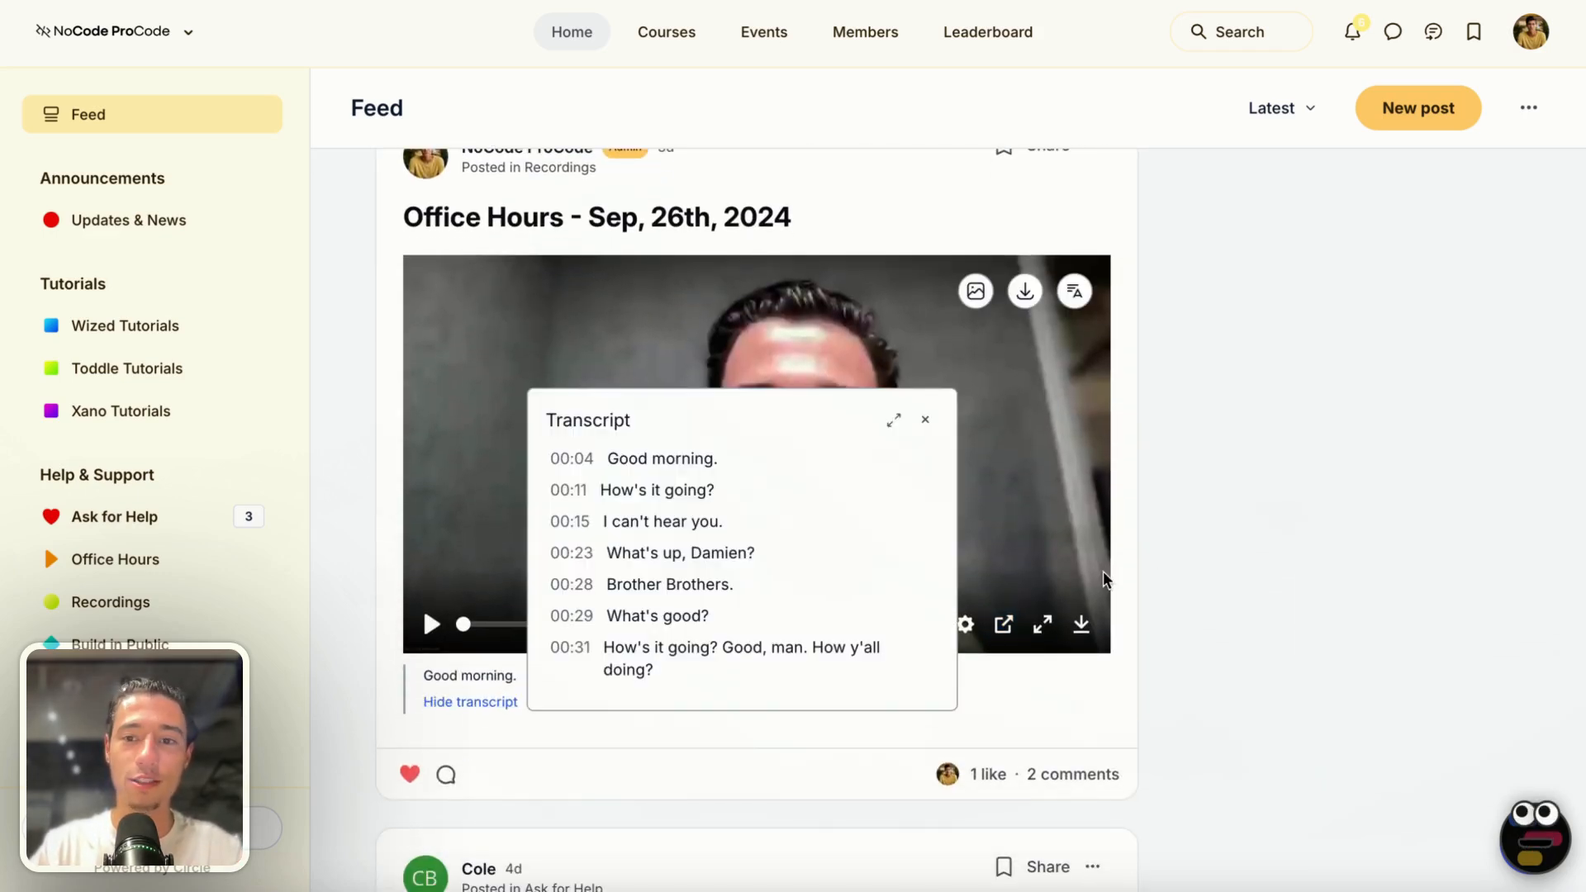
click(910, 421)
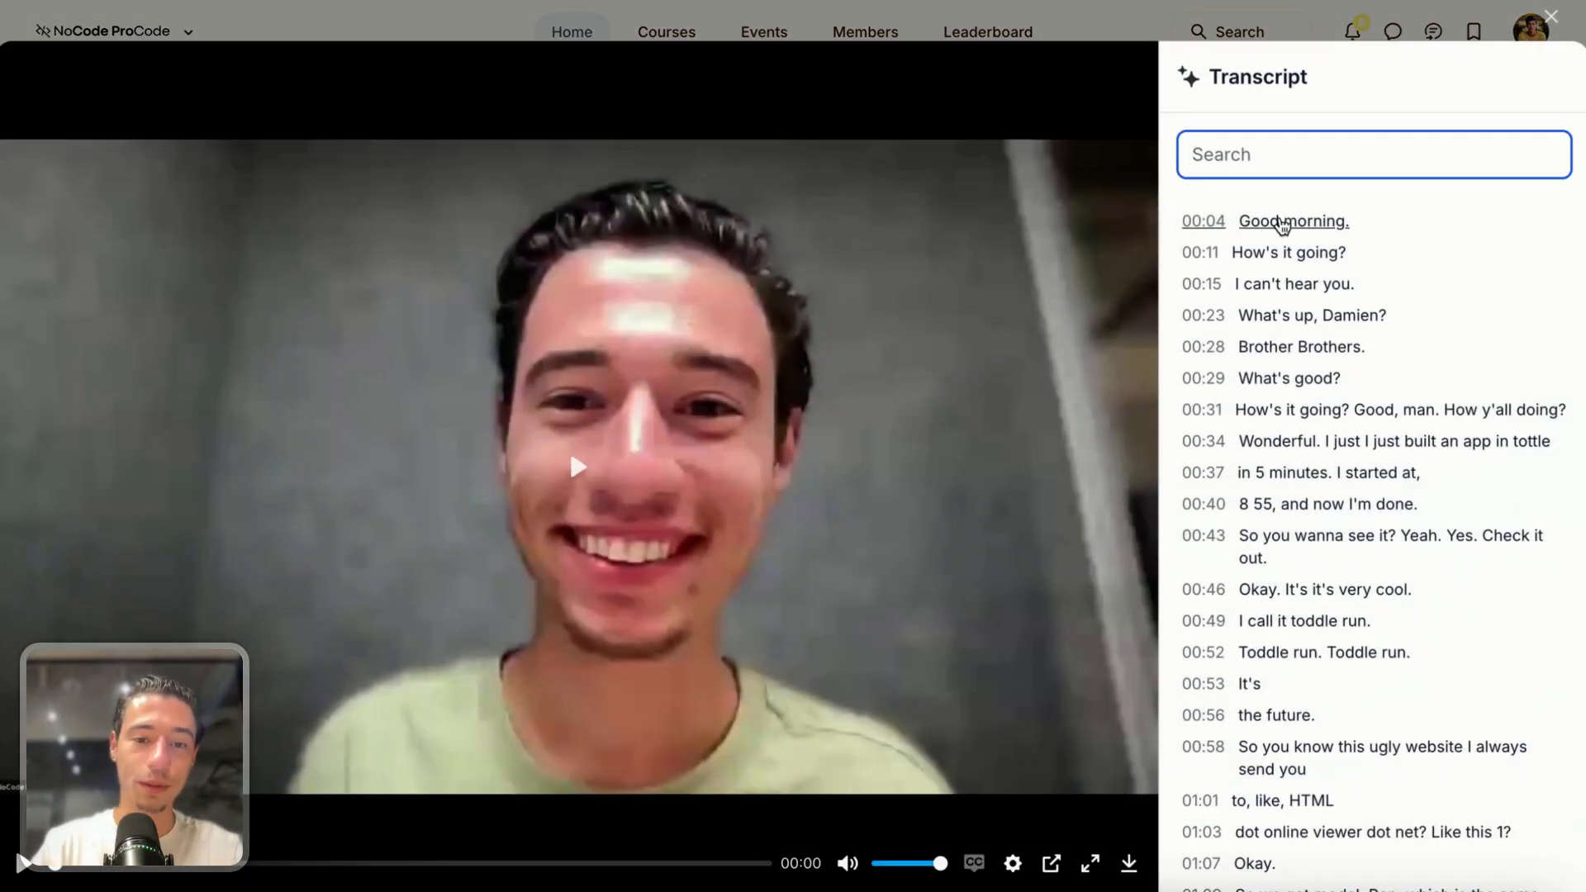
text(swipe)
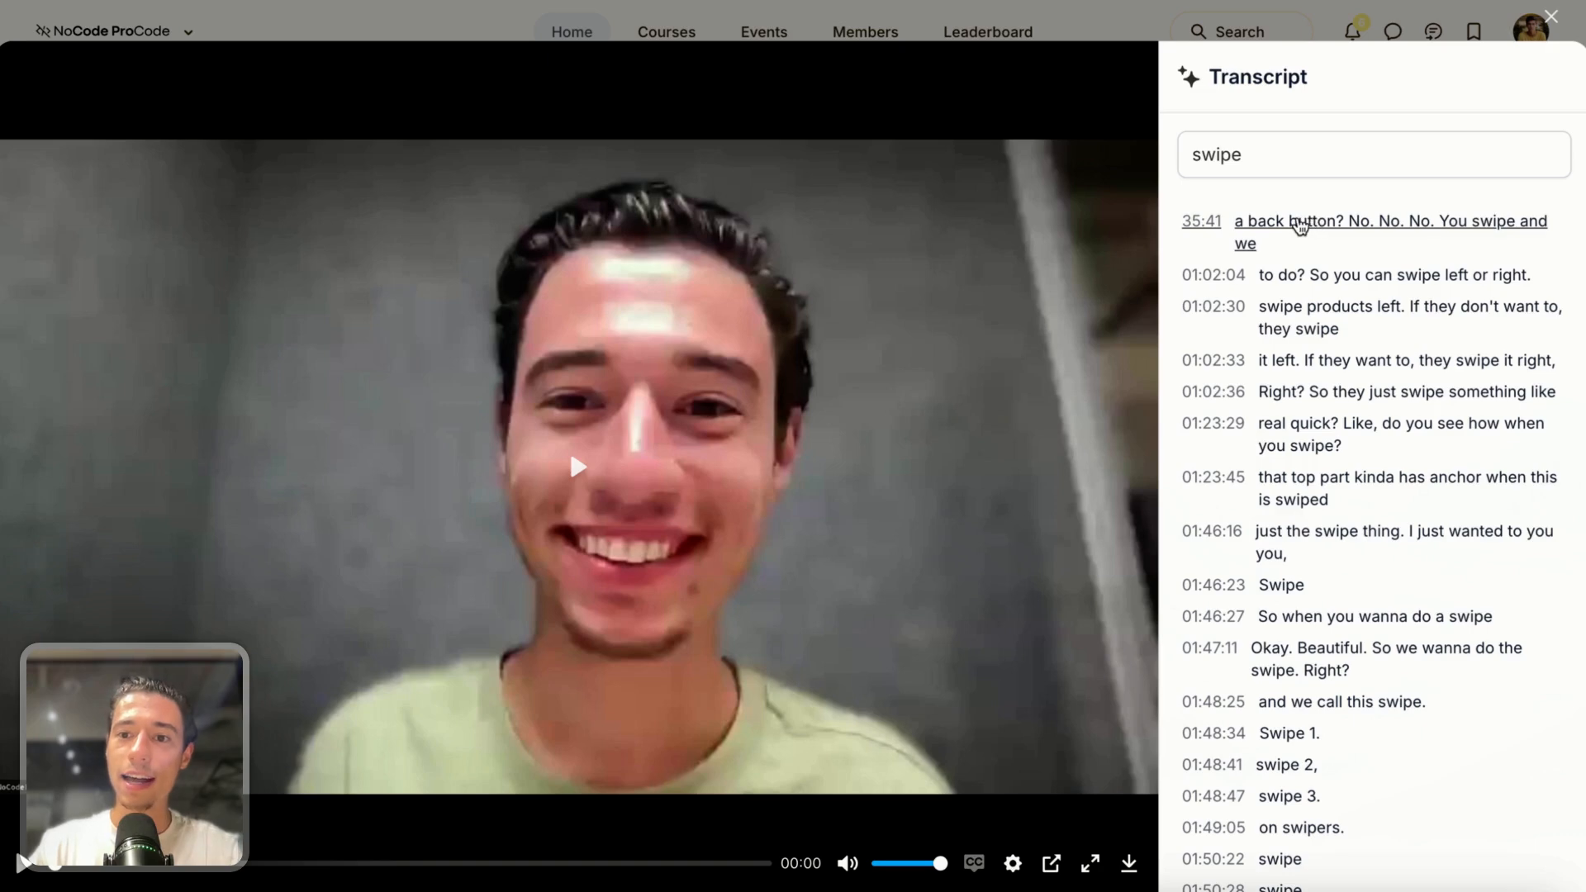
Play the recording from the transcript matches at 01:02:36 and 35:41, and close the full transcript view.
click(1306, 403)
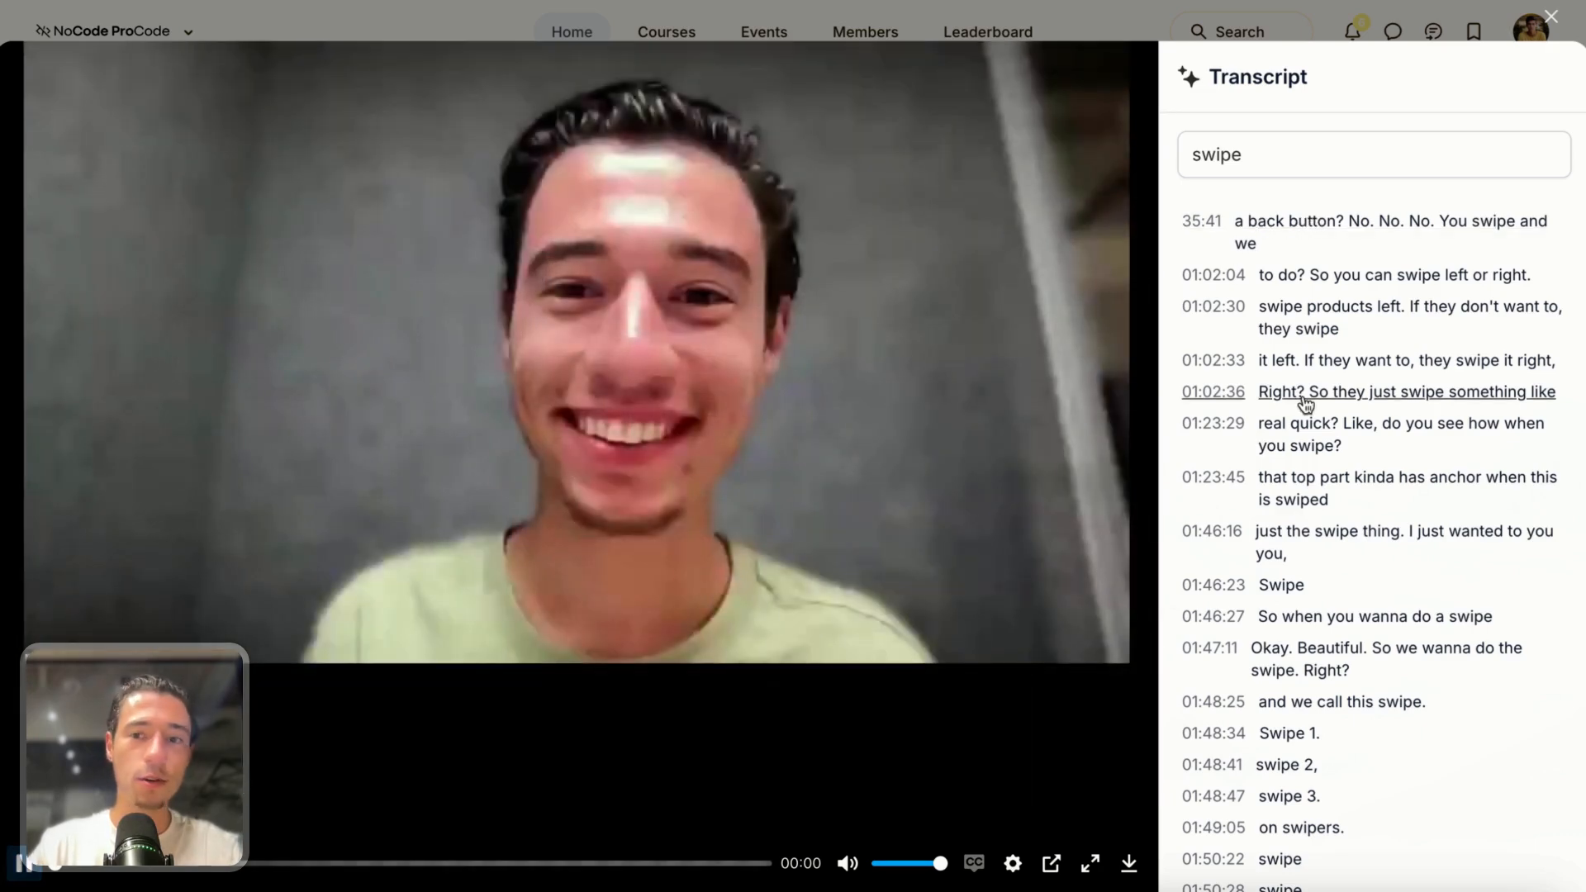
click(1262, 239)
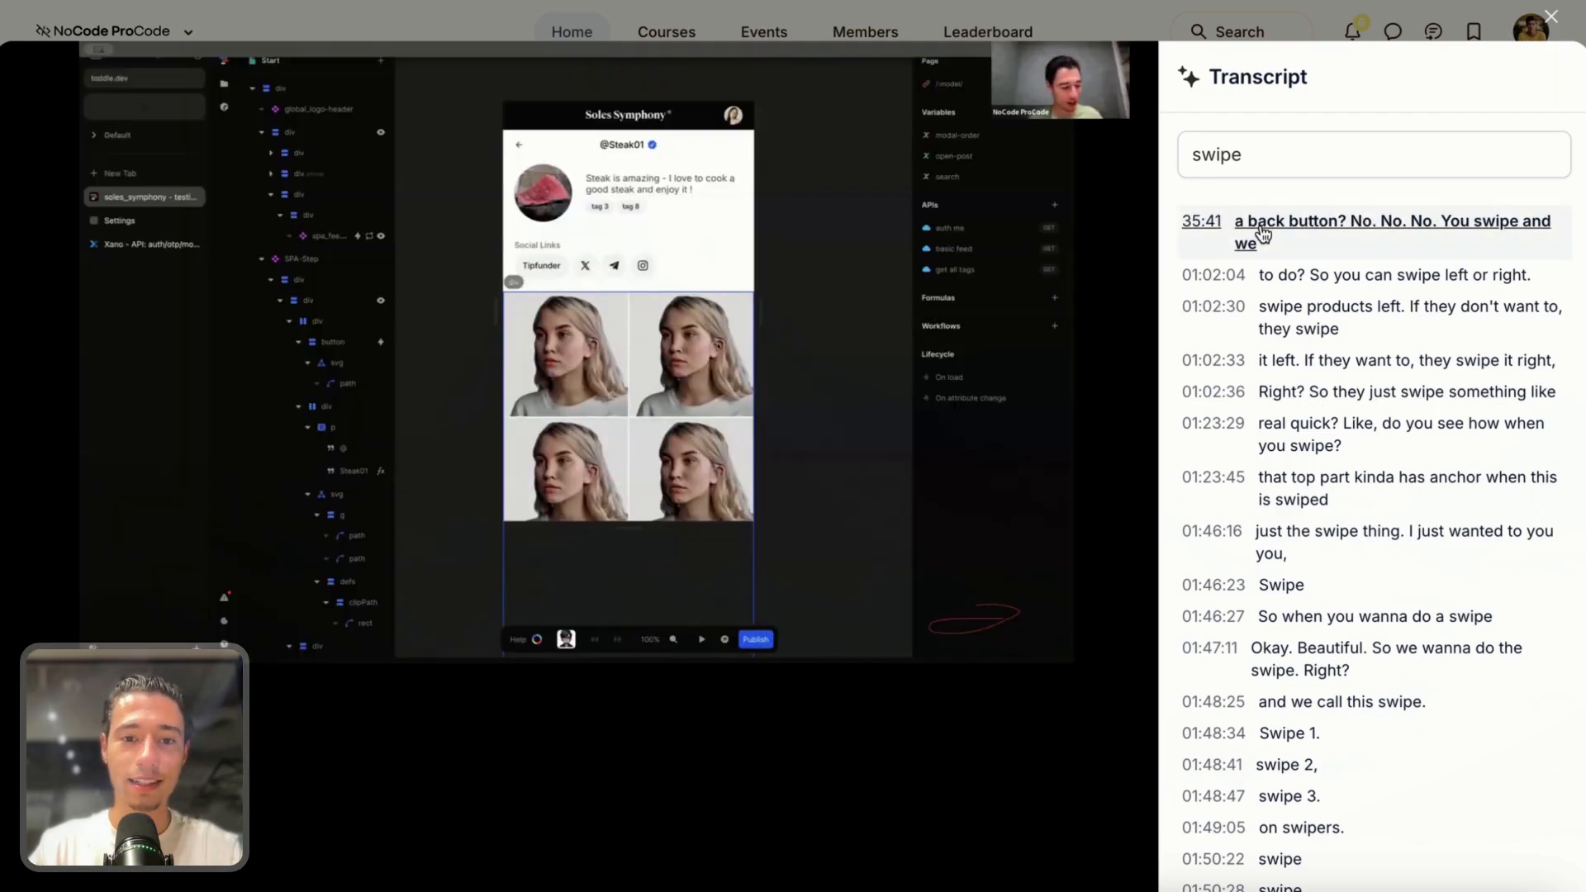
click(1552, 20)
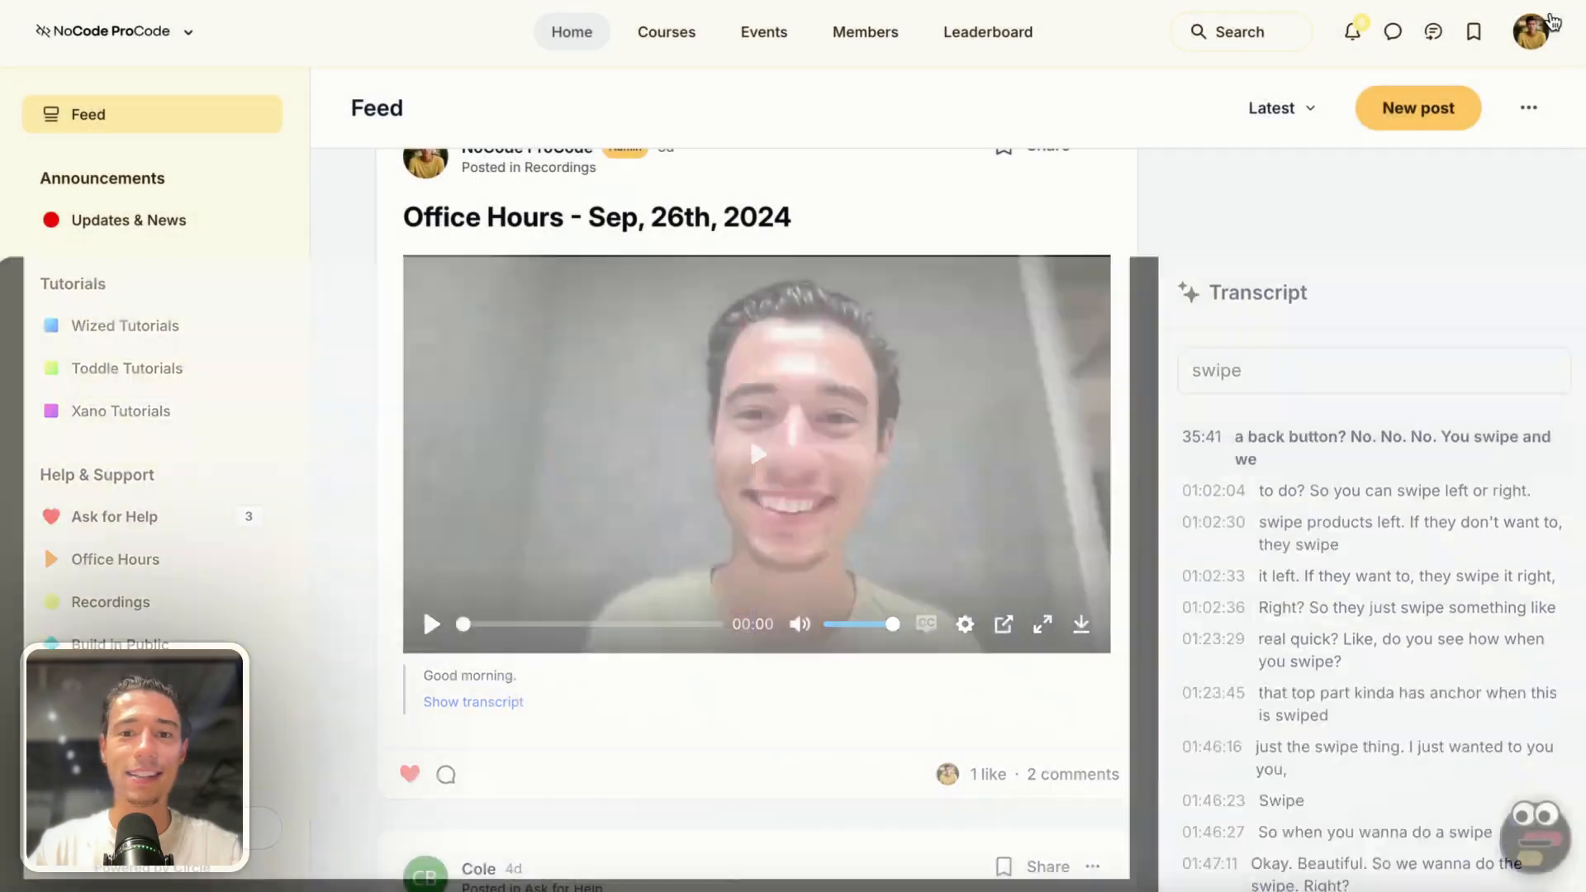
Browse older feed posts, examining the Xano Website Scraper tutorial, the Toddle Buddy announcement and the Xano Discounts post.
scroll(1176, 558, down, 15)
scroll(1176, 561, down, 5)
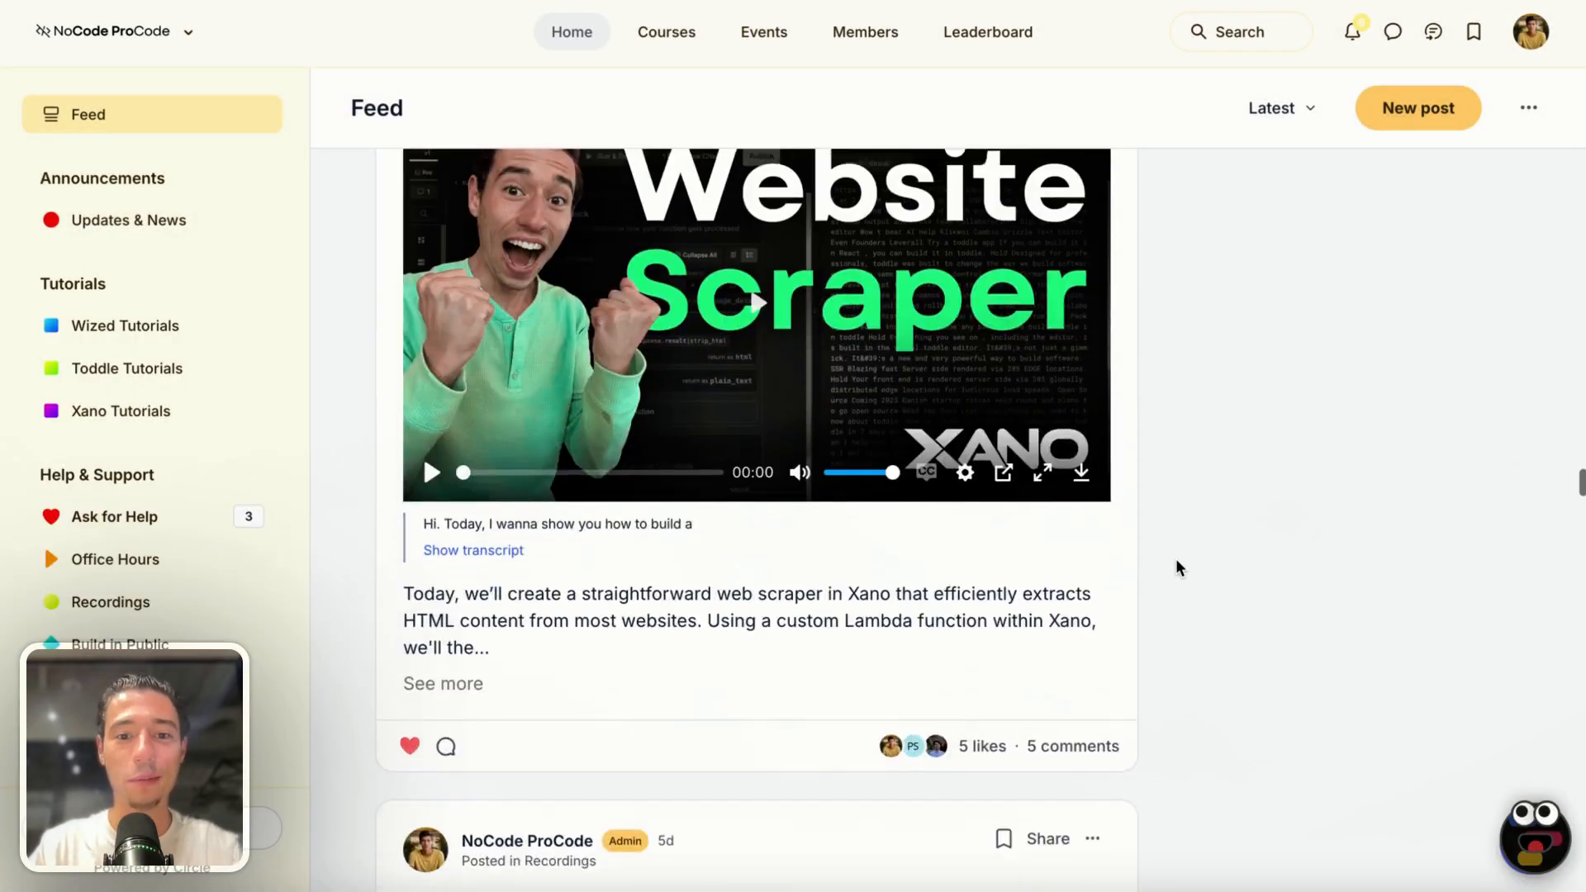
scroll(701, 545, up, 3)
scroll(738, 518, down, 6)
scroll(738, 517, up, 4)
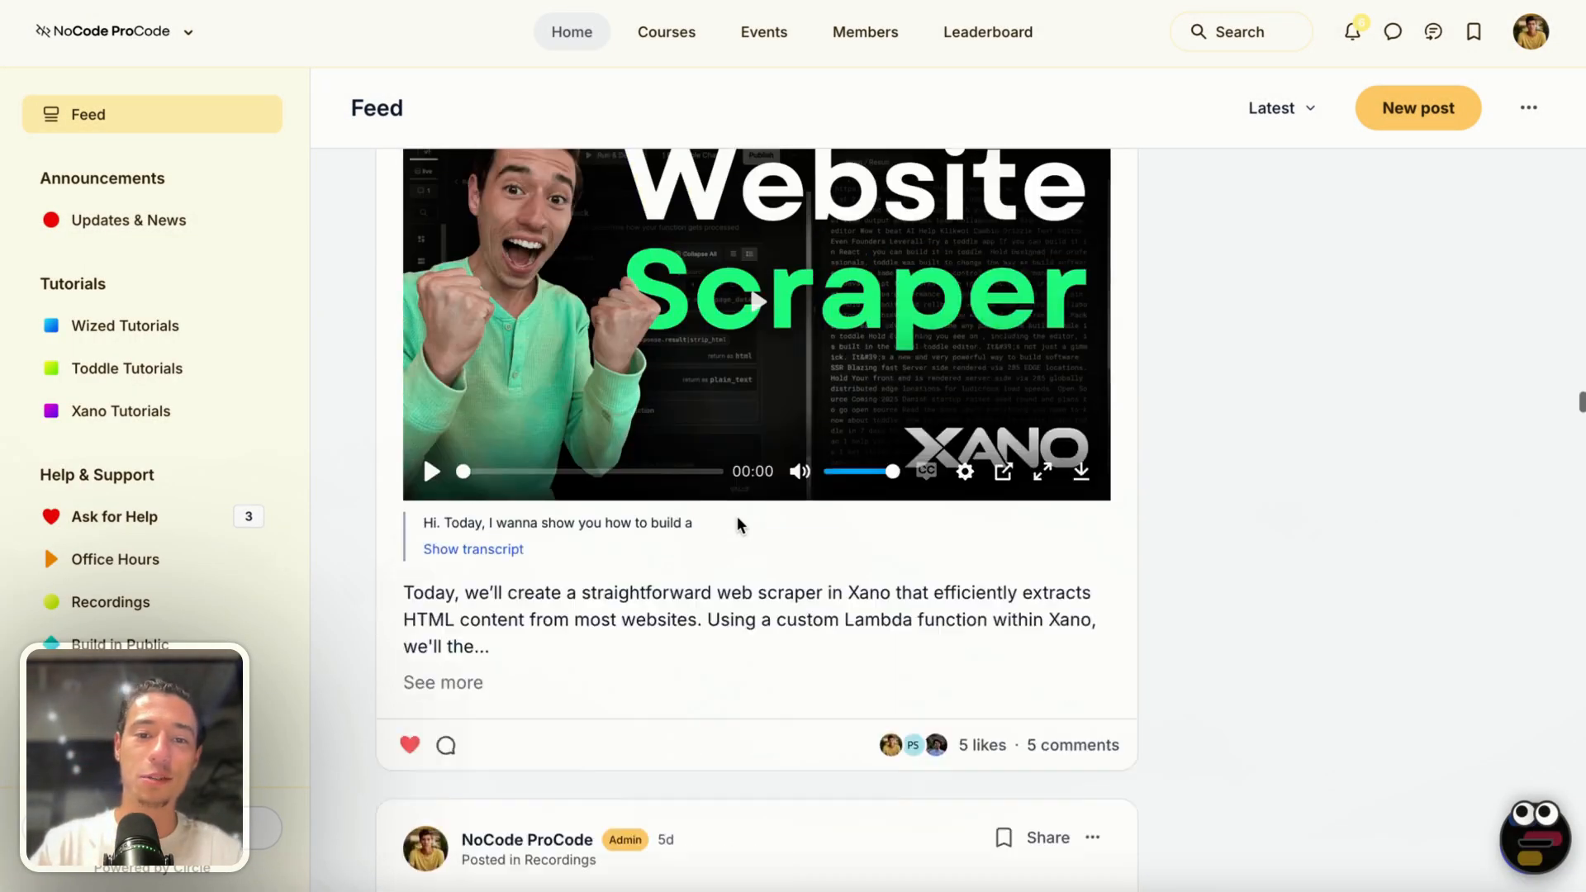
scroll(606, 659, down, 12)
scroll(607, 658, down, 6)
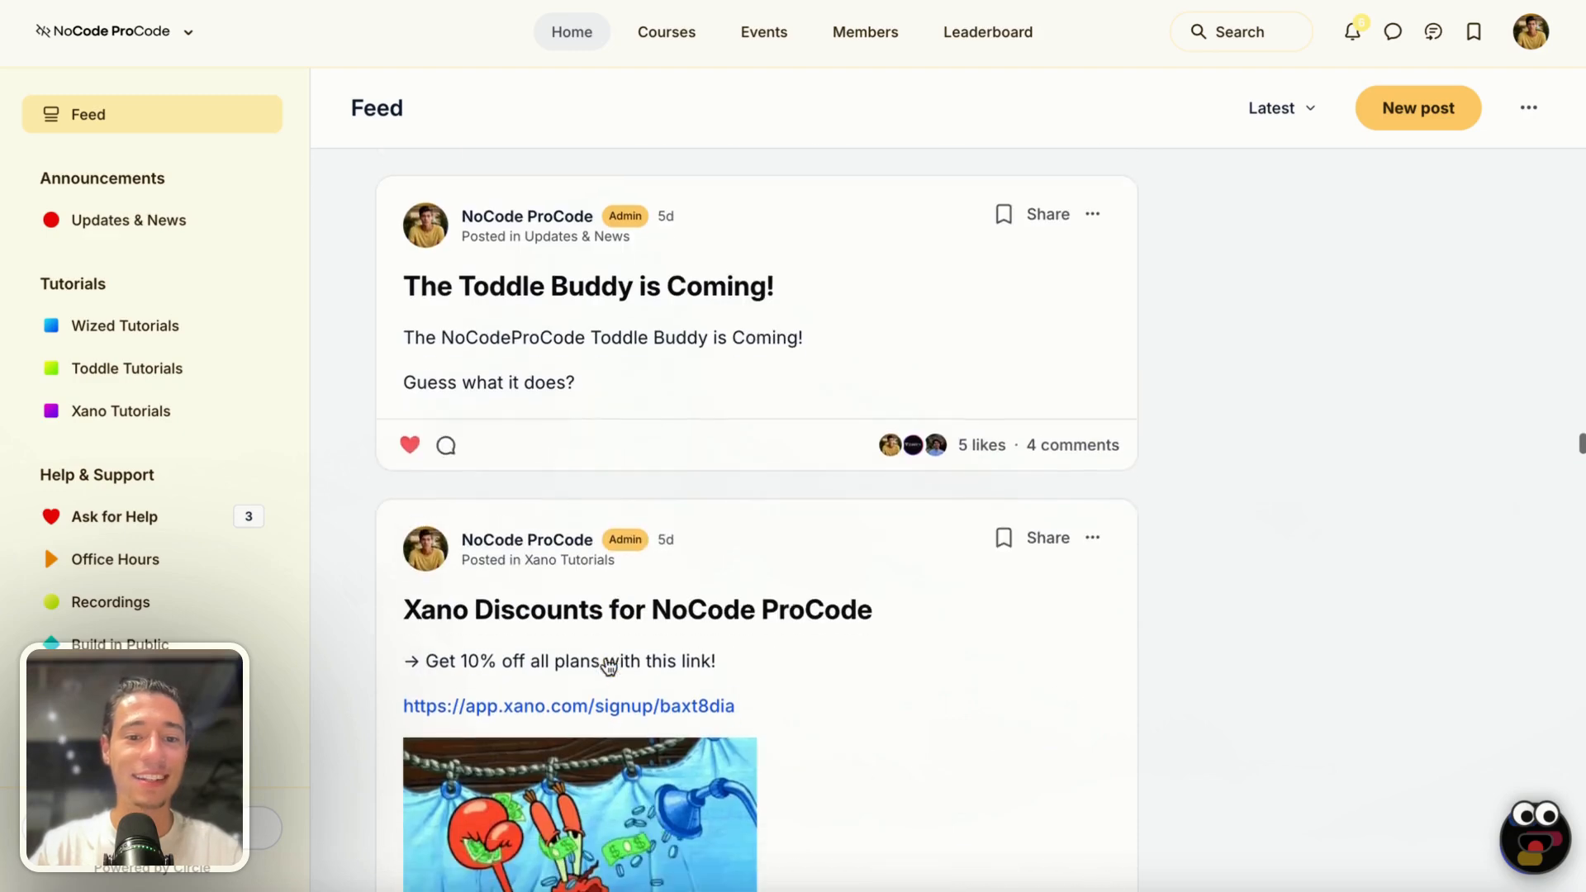
scroll(609, 659, up, 1)
scroll(608, 659, down, 12)
scroll(1190, 587, down, 5)
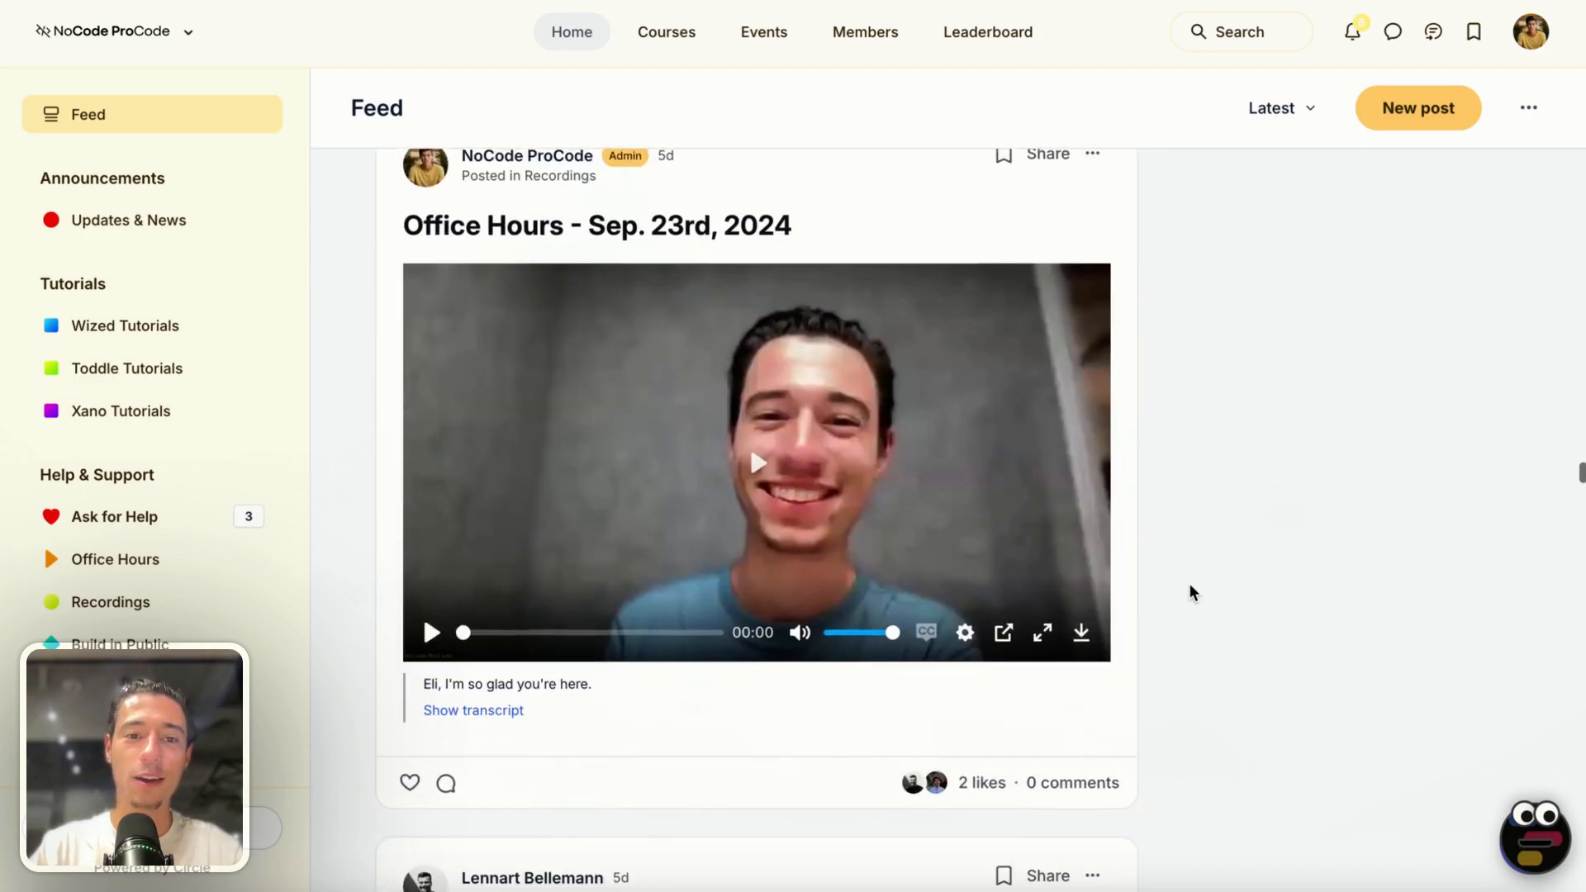
Examine the September office hours events and recordings, along with the Custom Actions with onLoad and Xano Passkeys posts.
scroll(1384, 505, down, 15)
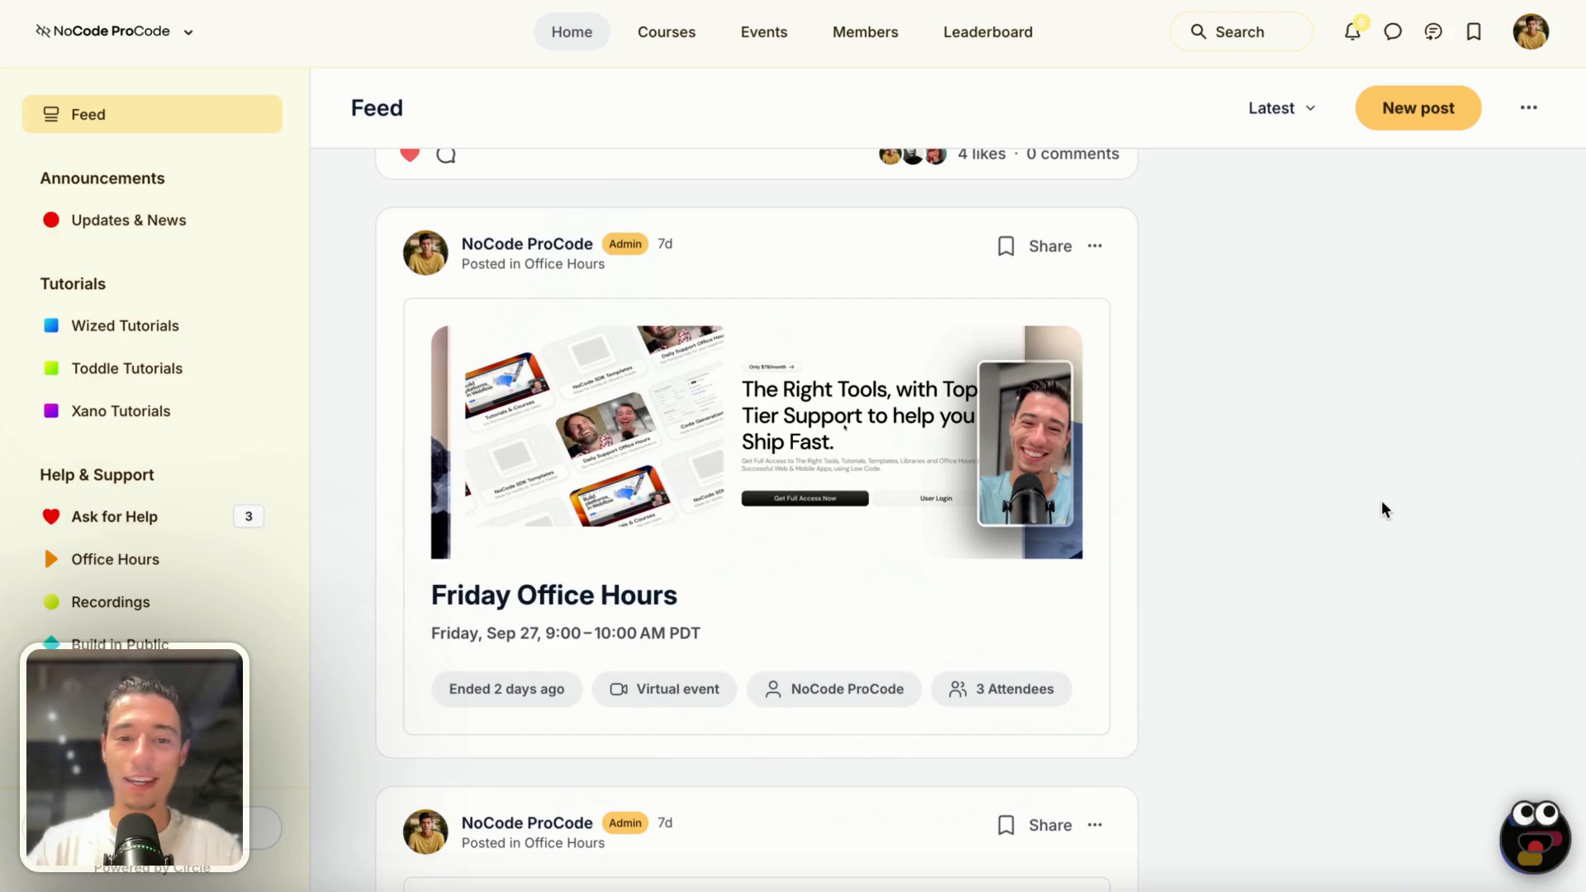
scroll(1381, 499, down, 20)
scroll(767, 622, down, 15)
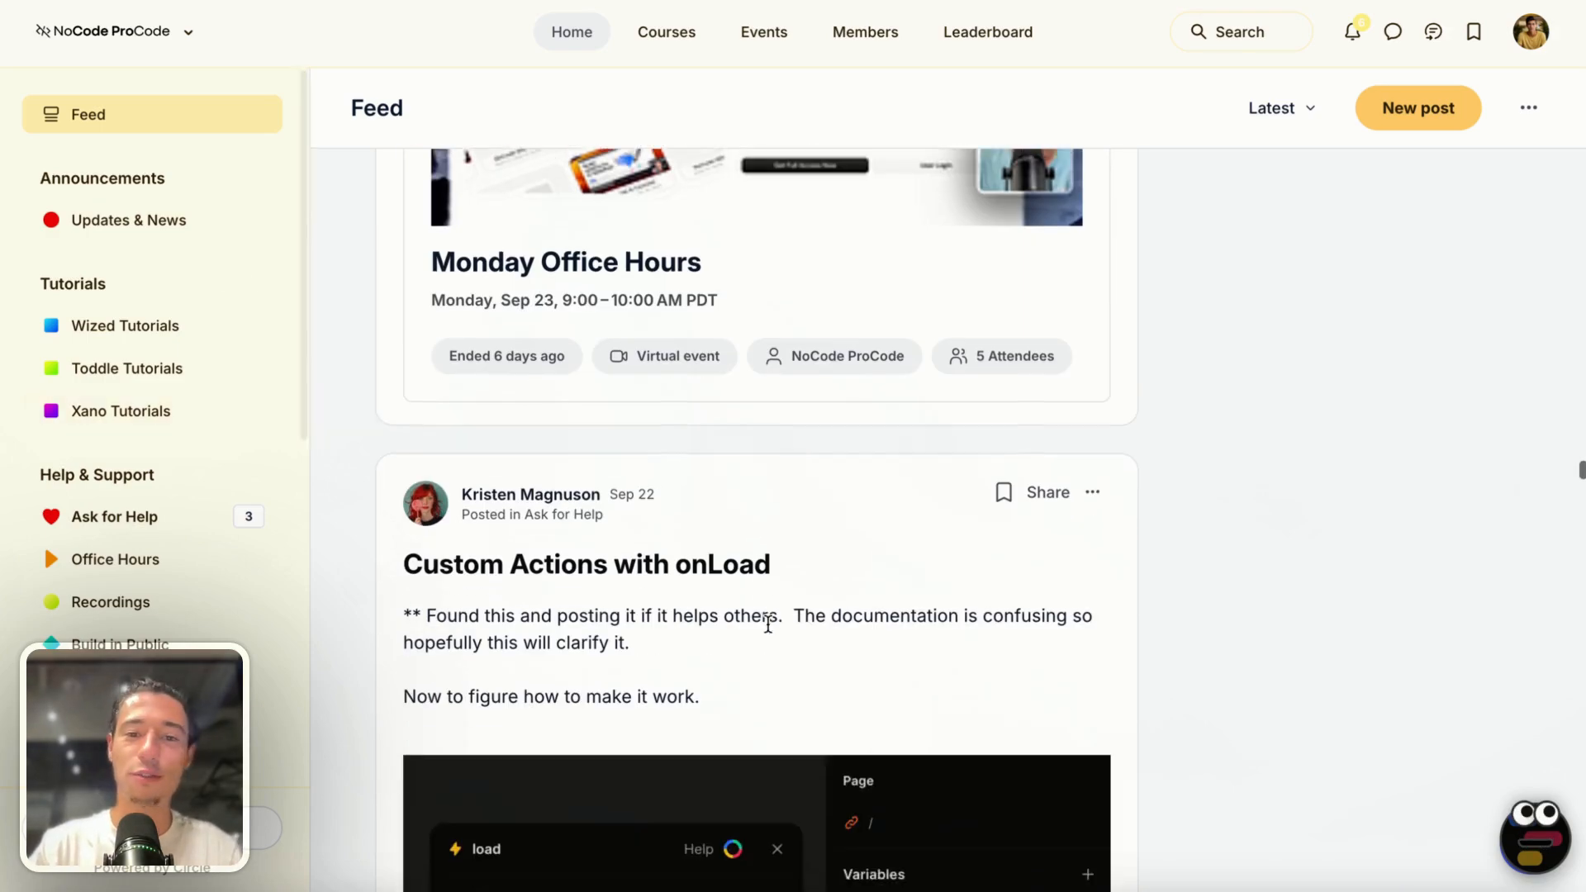
scroll(767, 622, down, 6)
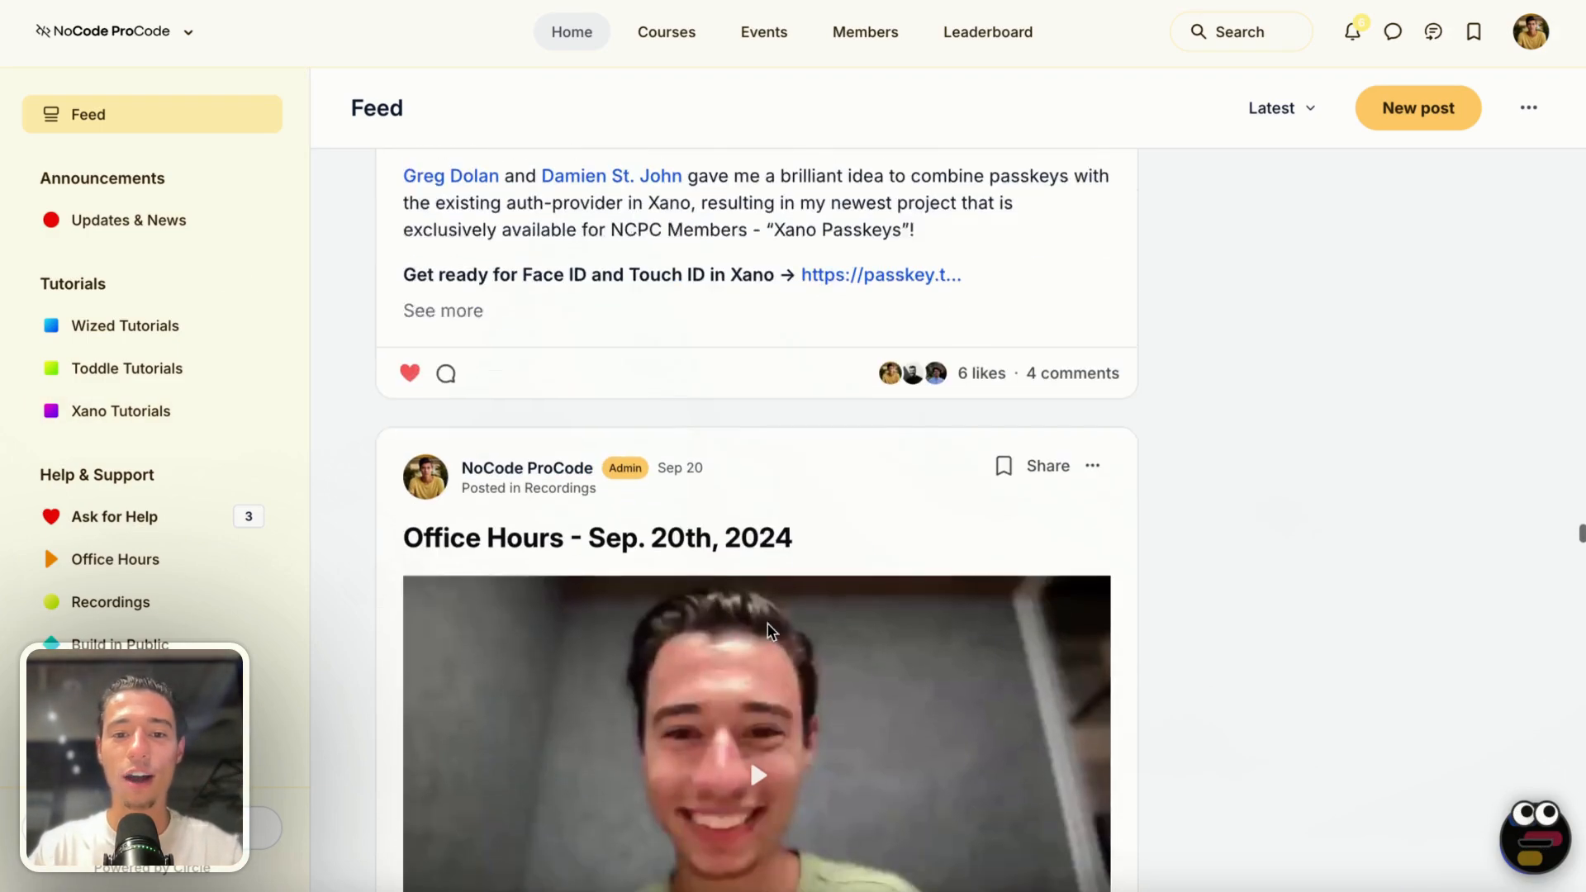
scroll(767, 629, down, 2)
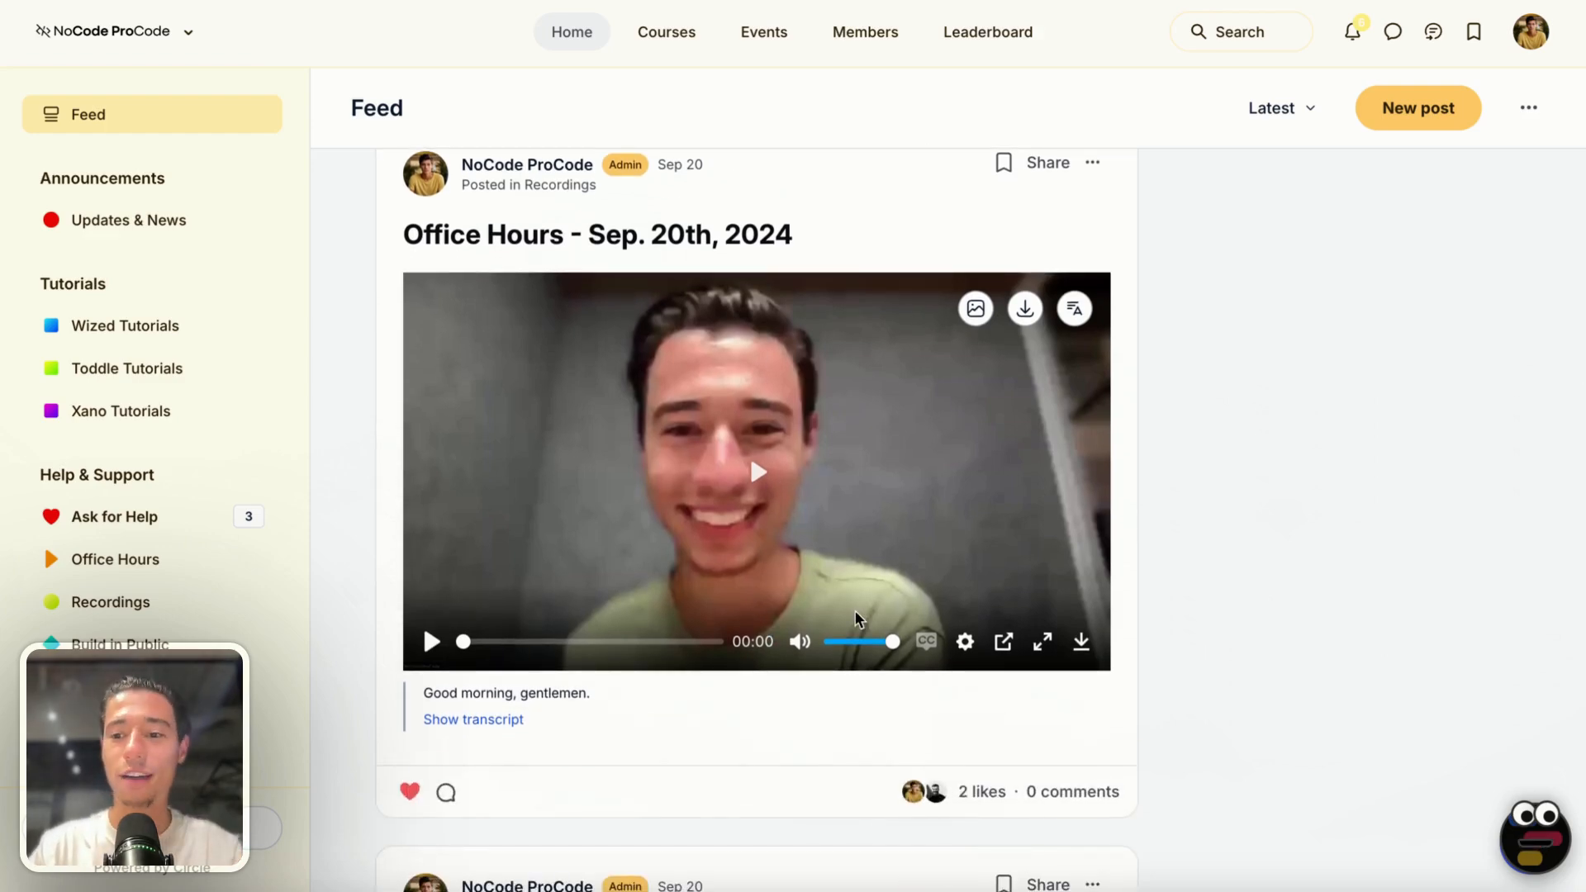
scroll(856, 618, down, 8)
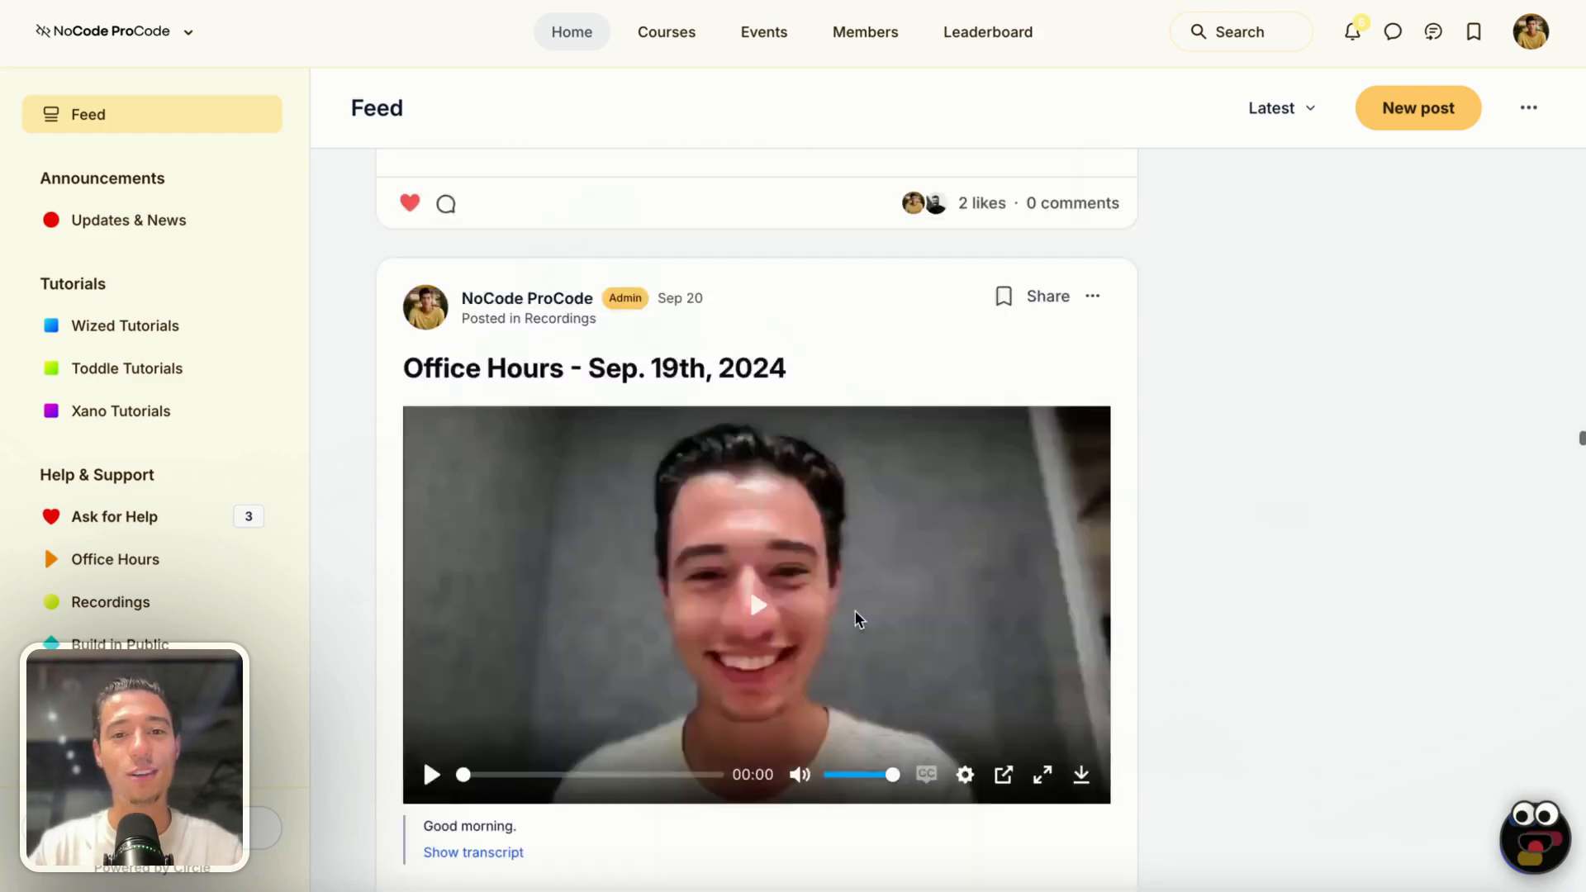
scroll(855, 611, down, 5)
scroll(1161, 524, up, 20)
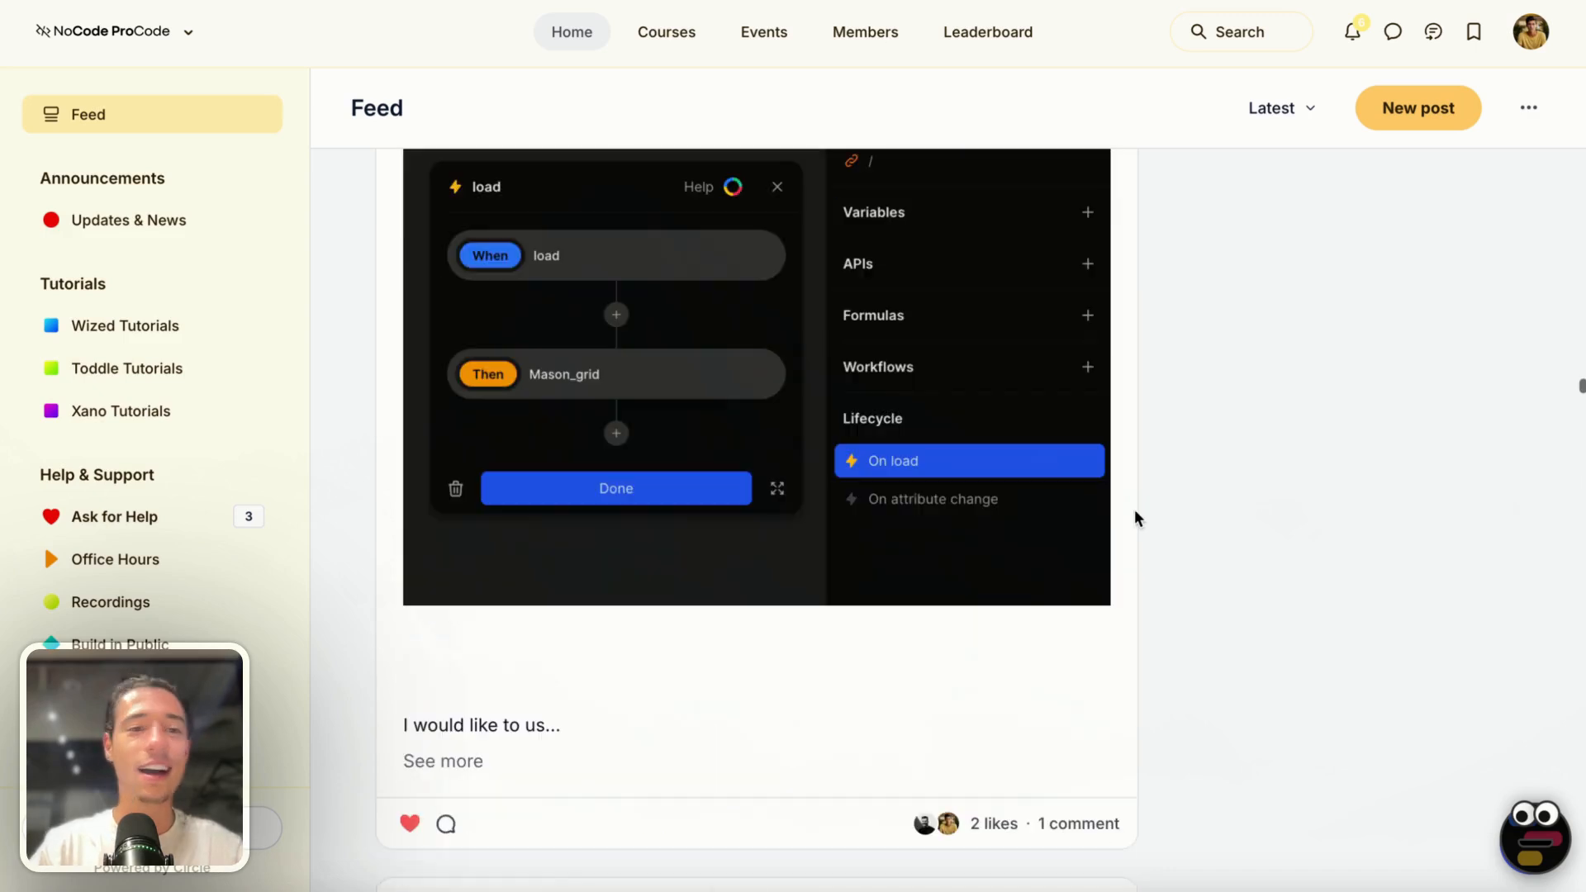
Search the web for "relume library" in a new tab, open the Relume website and dismiss its cookie notice.
mouse_move(1, 528)
click(70, 347)
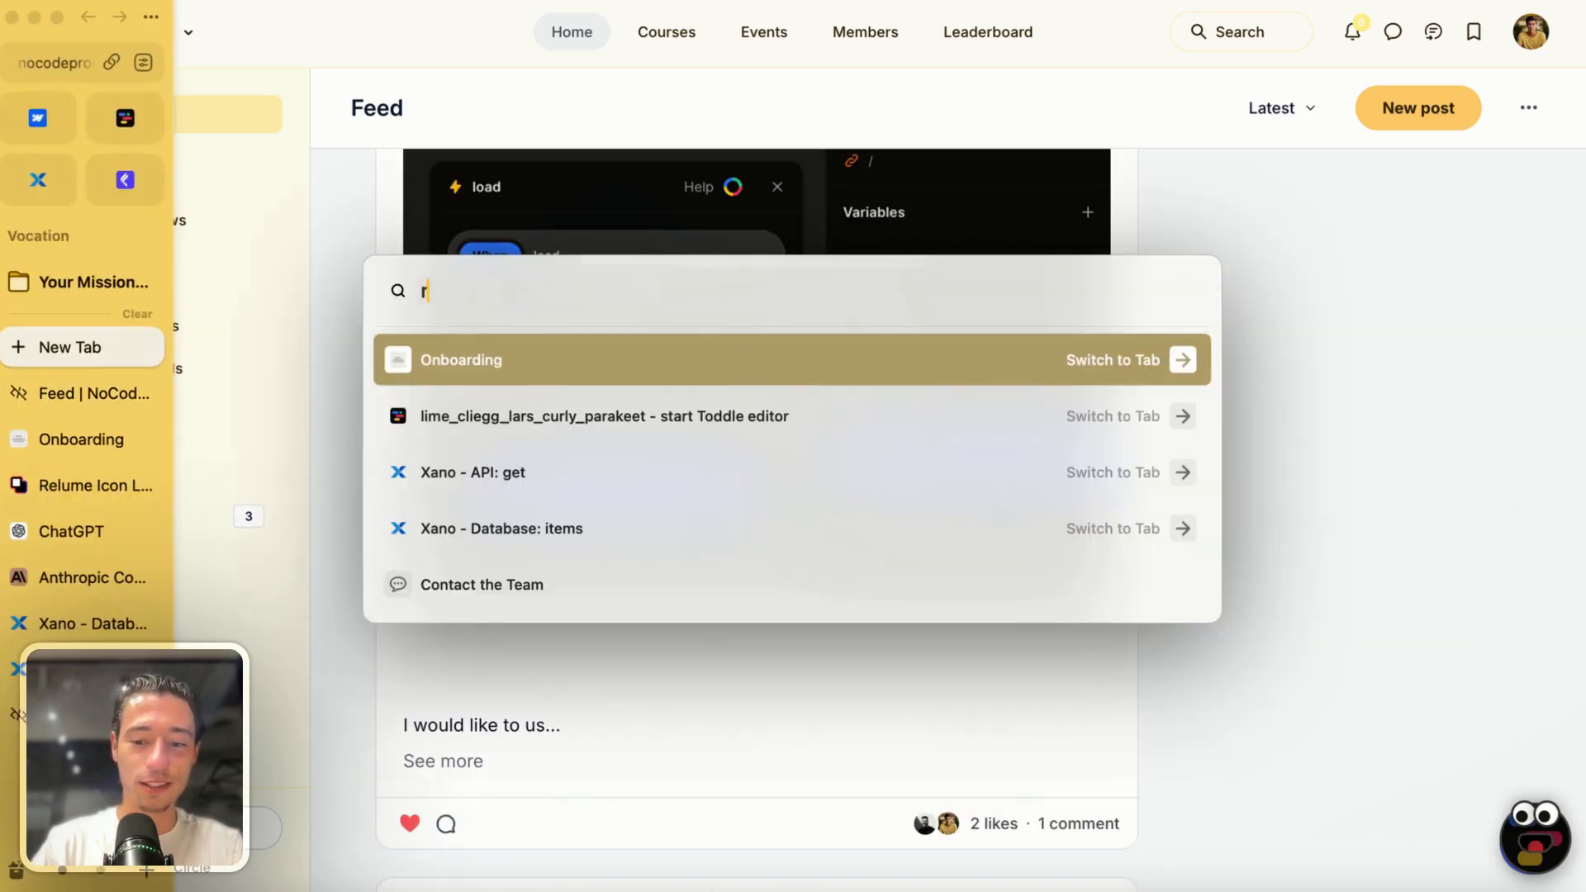
text(relume library)
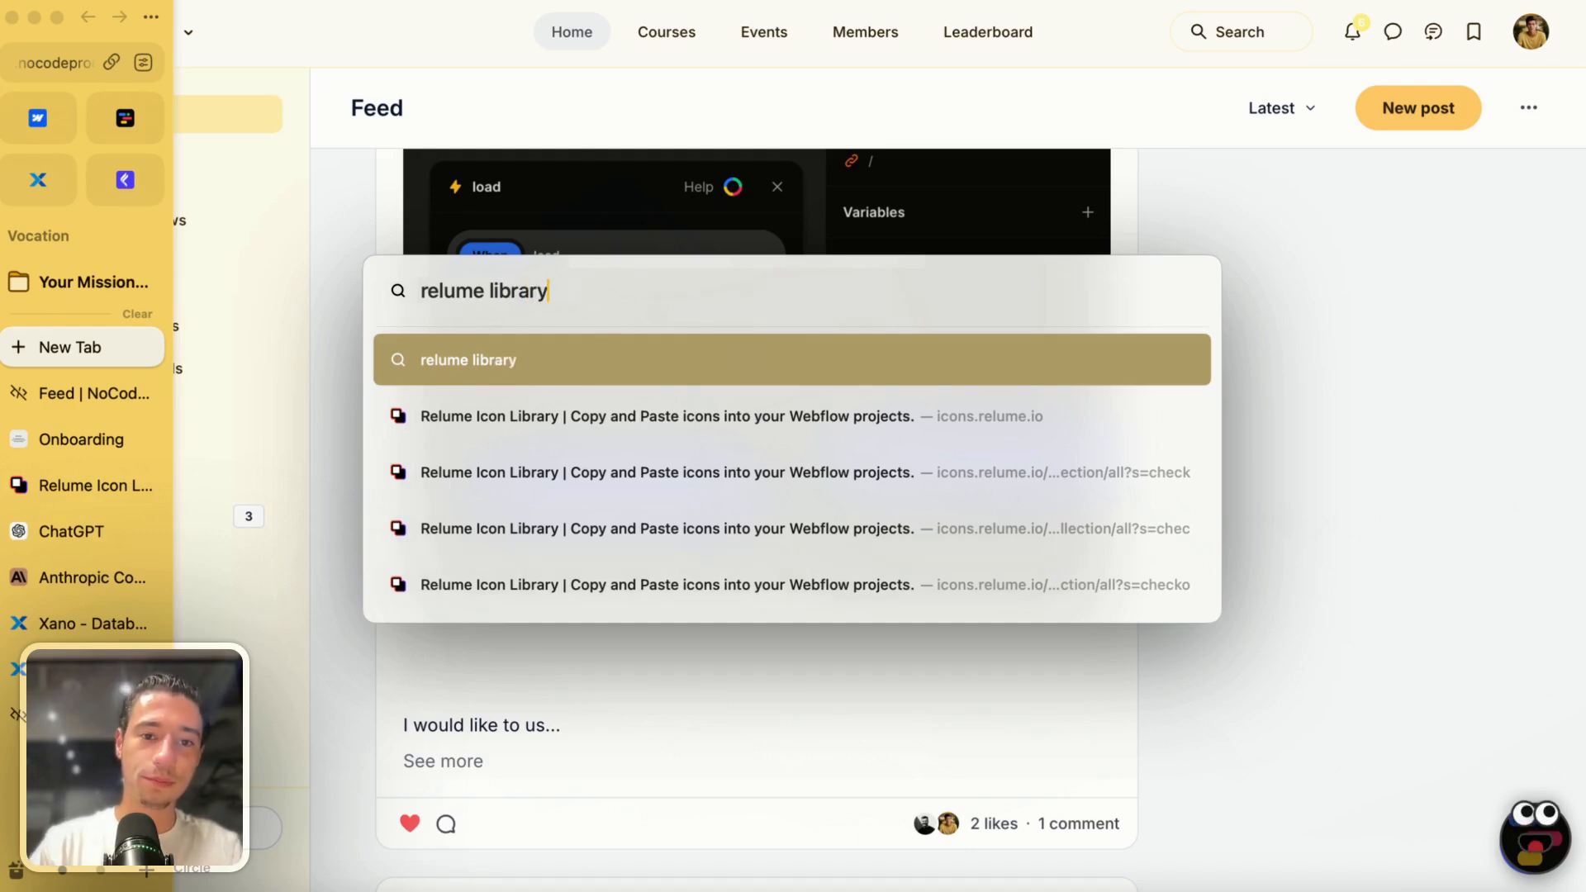
key(Return)
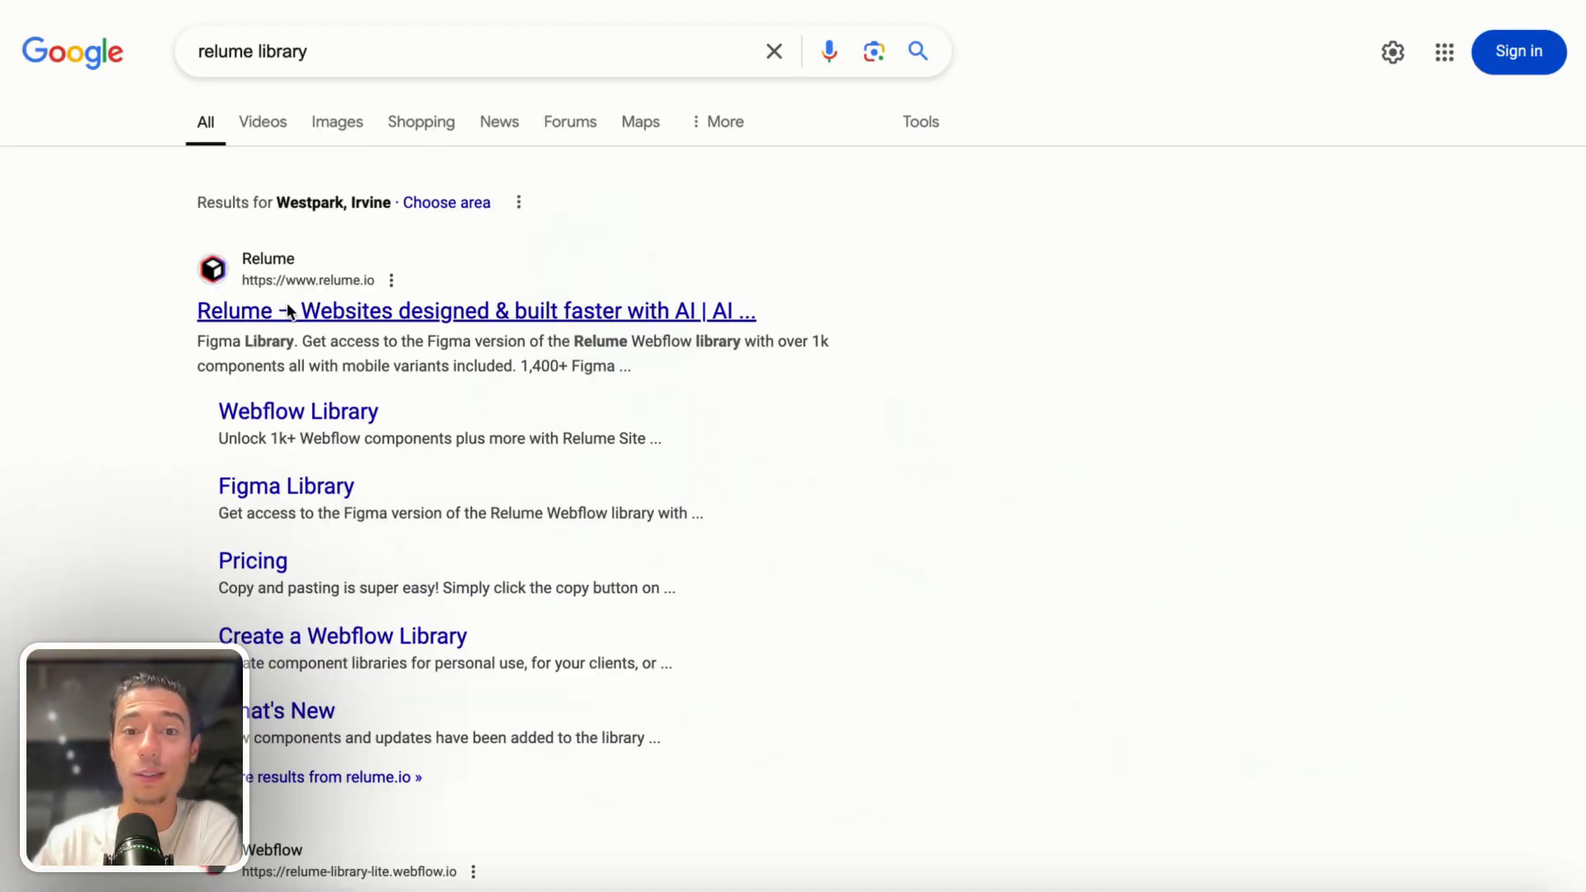
click(289, 311)
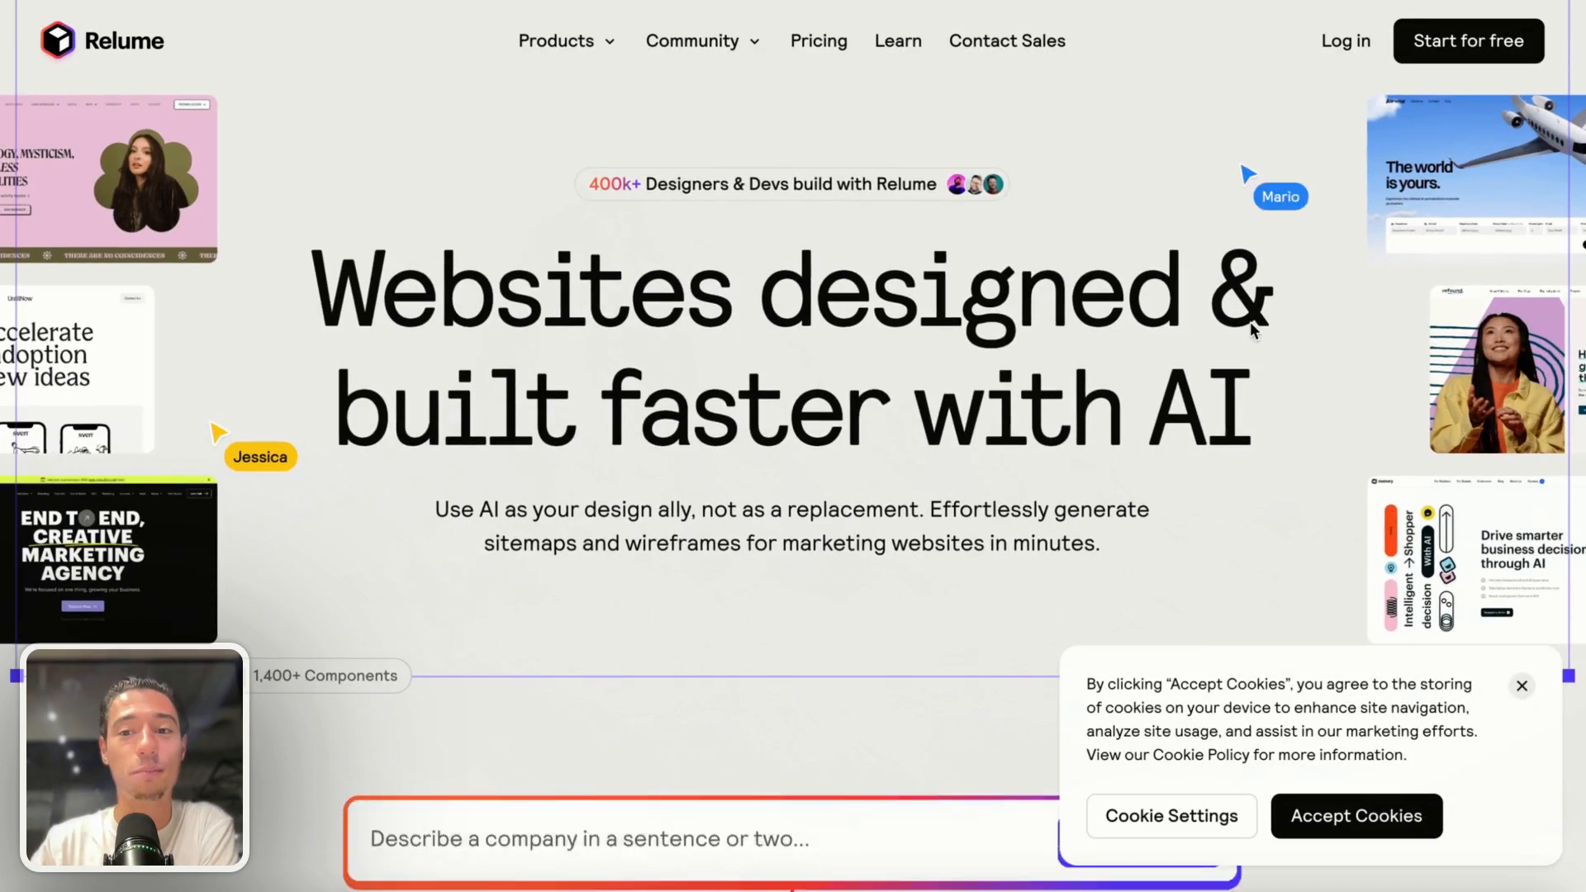
click(1521, 686)
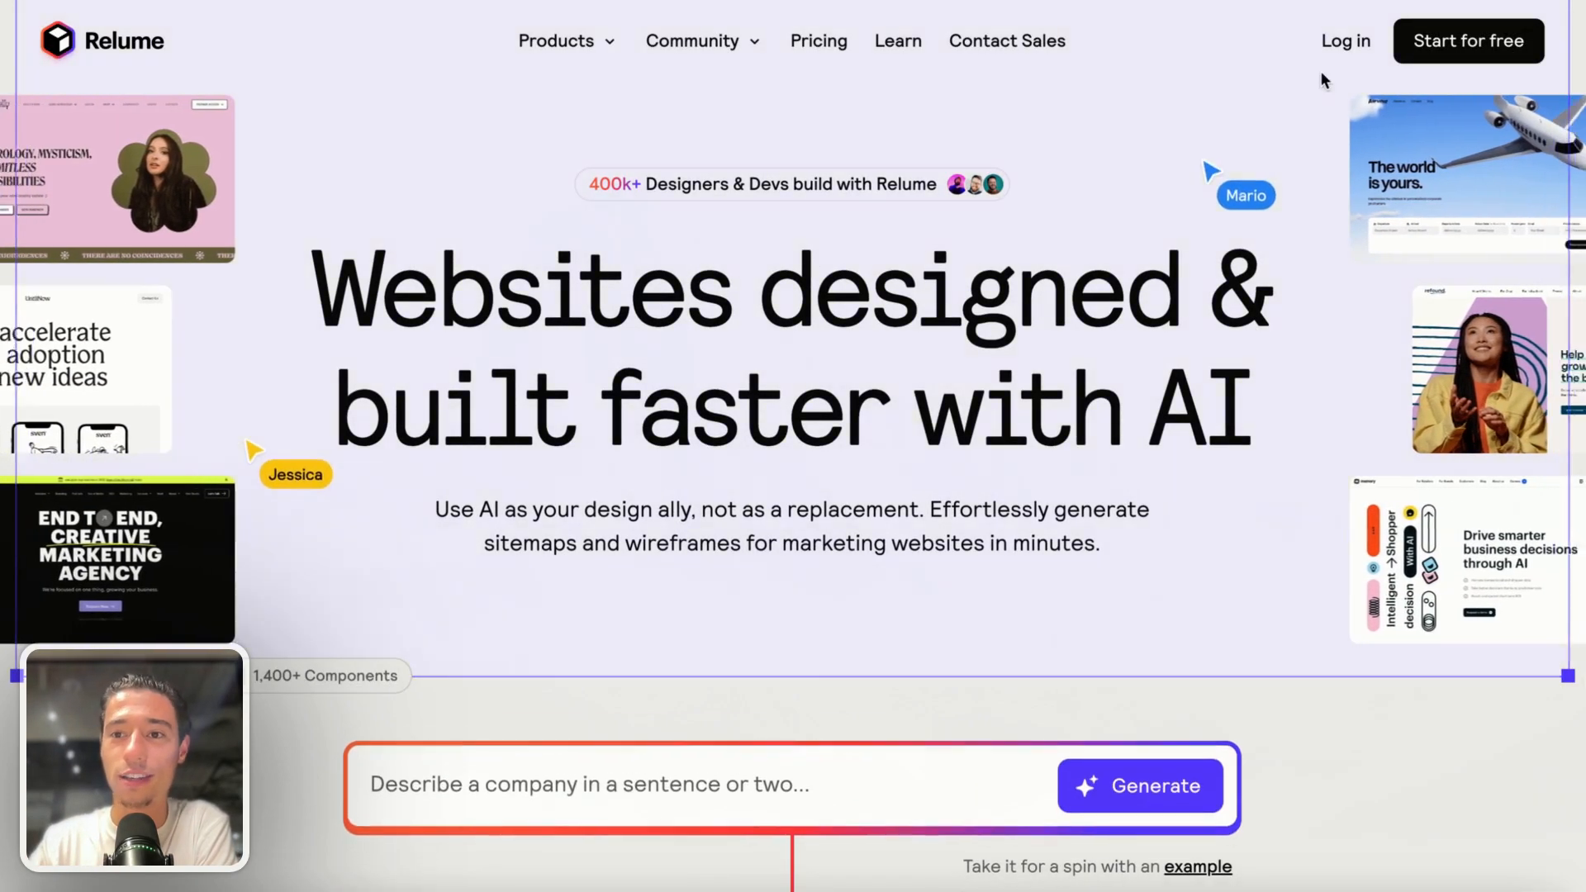
Log in to Relume with the account email and password, and dismiss the Enhanced Wireframe Editing announcement.
click(1346, 41)
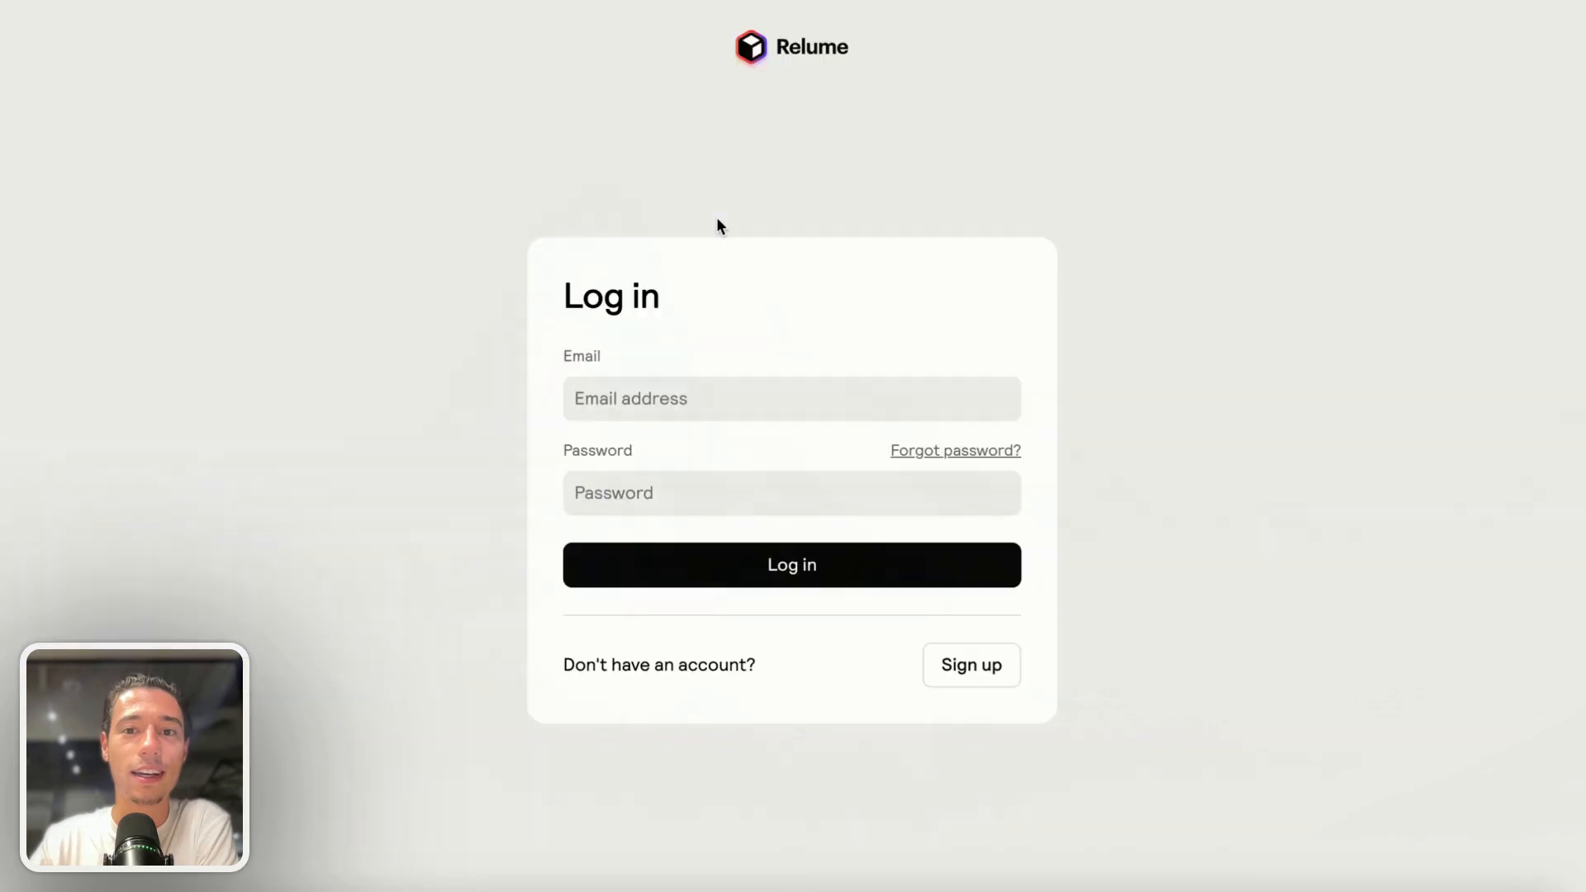
click(614, 399)
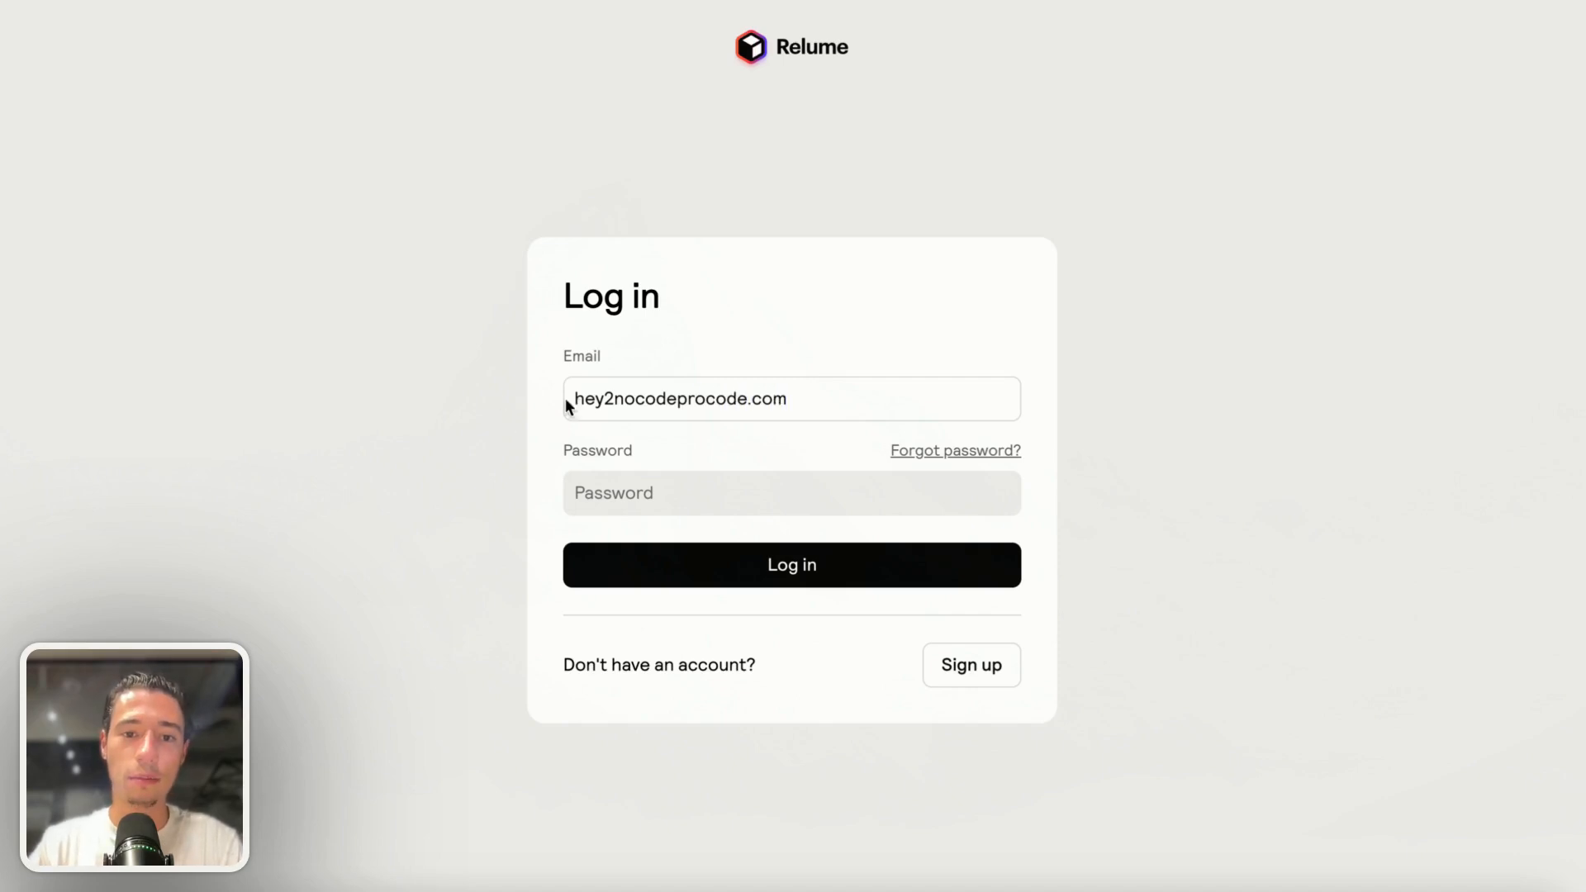
text(@)
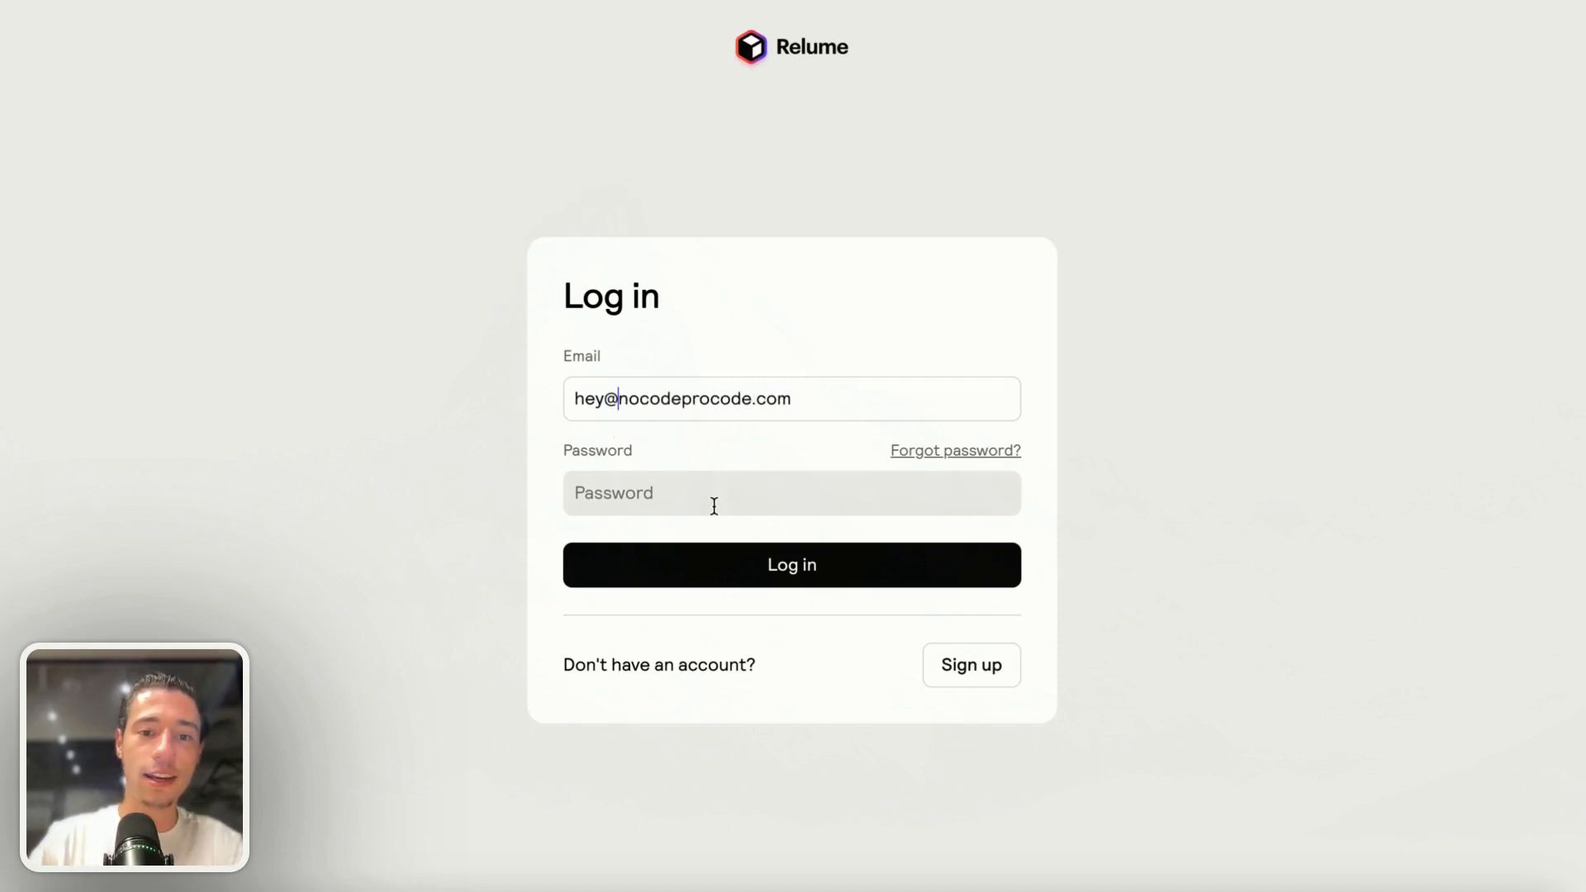
click(687, 499)
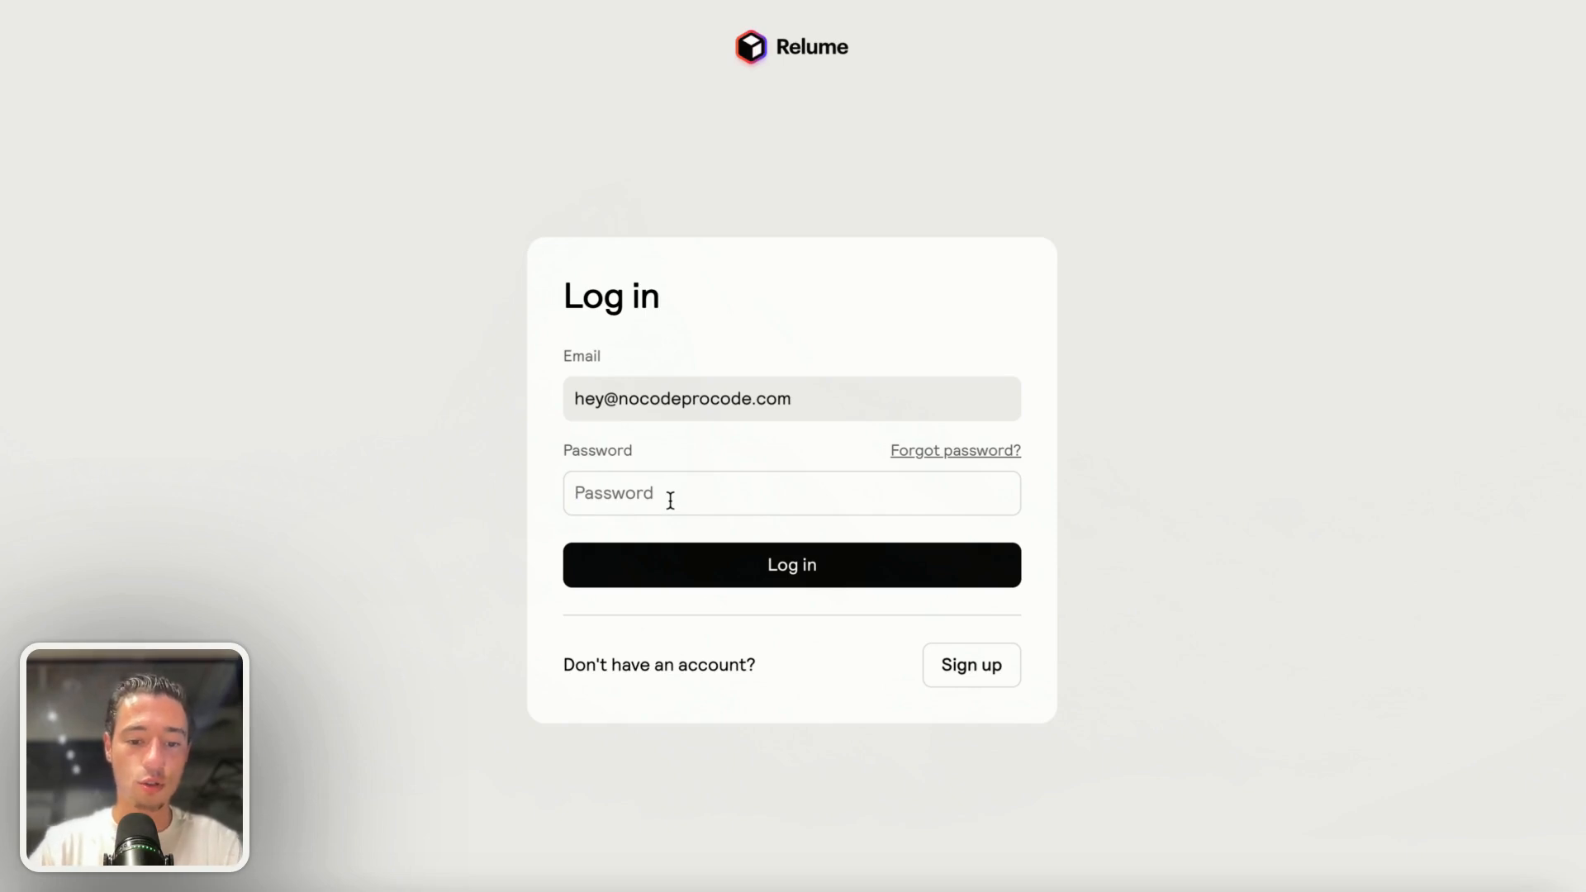
text(••••••••••)
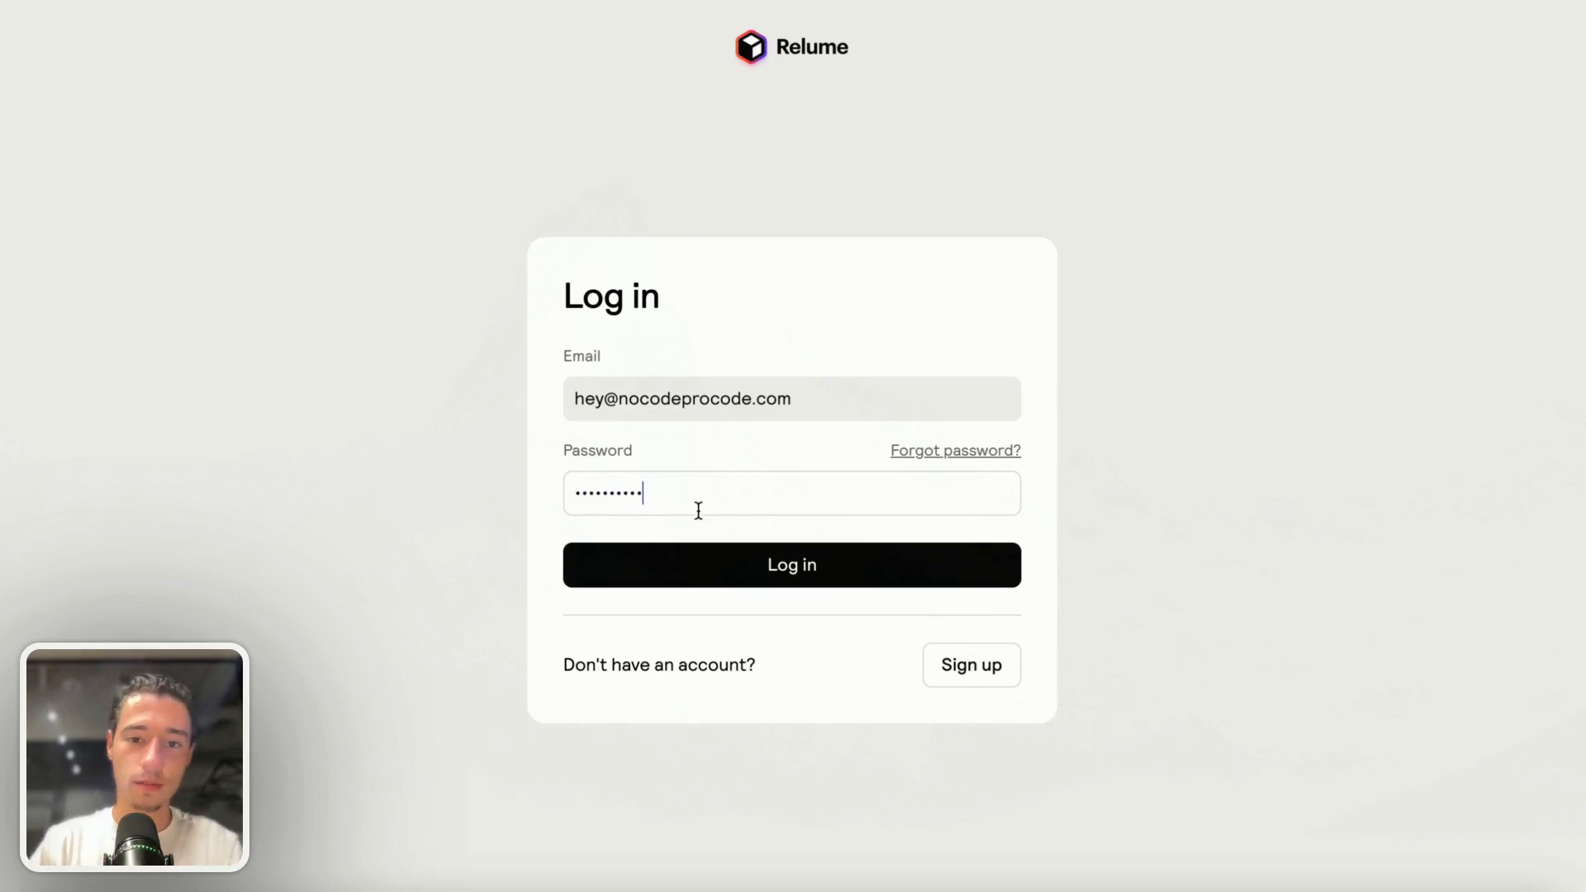
click(684, 583)
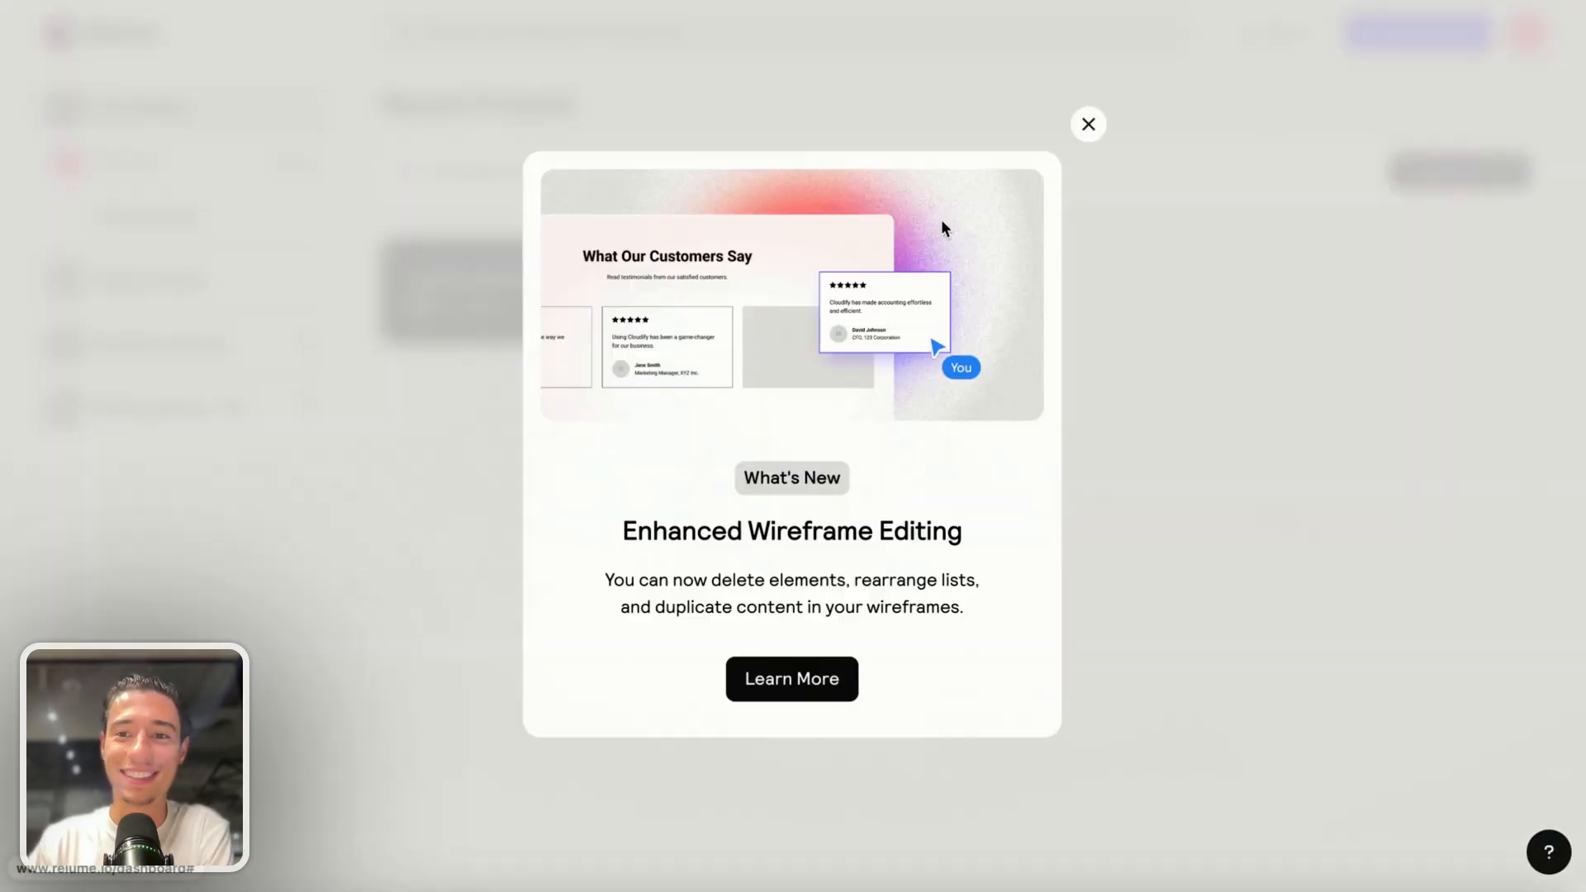
click(1087, 125)
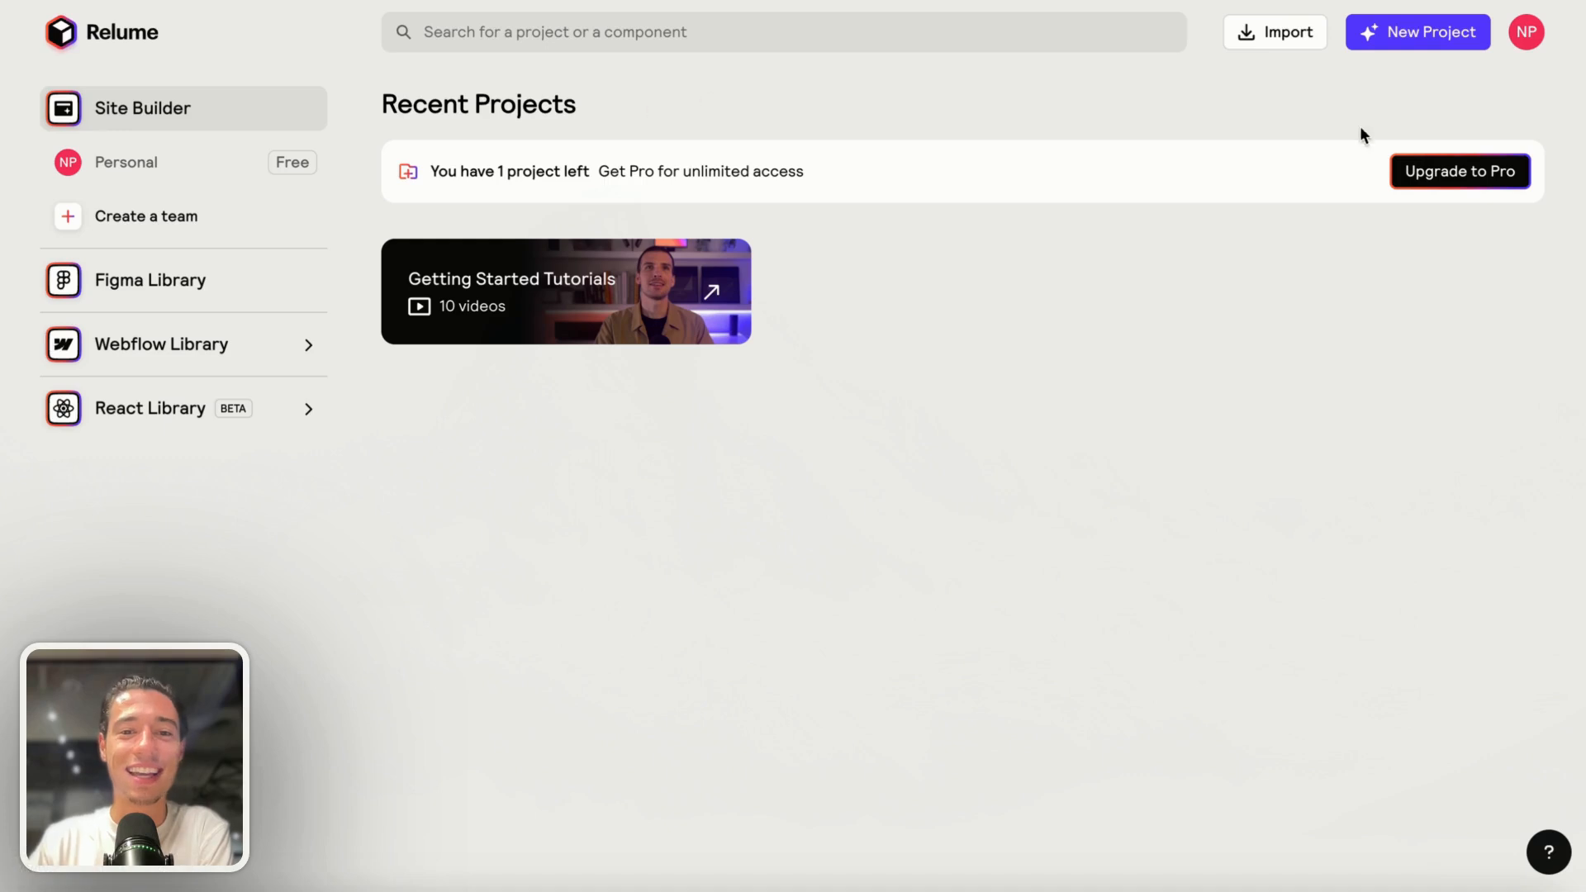
Open the React Library and filter its components to Sign Up and Log In Pages.
click(192, 417)
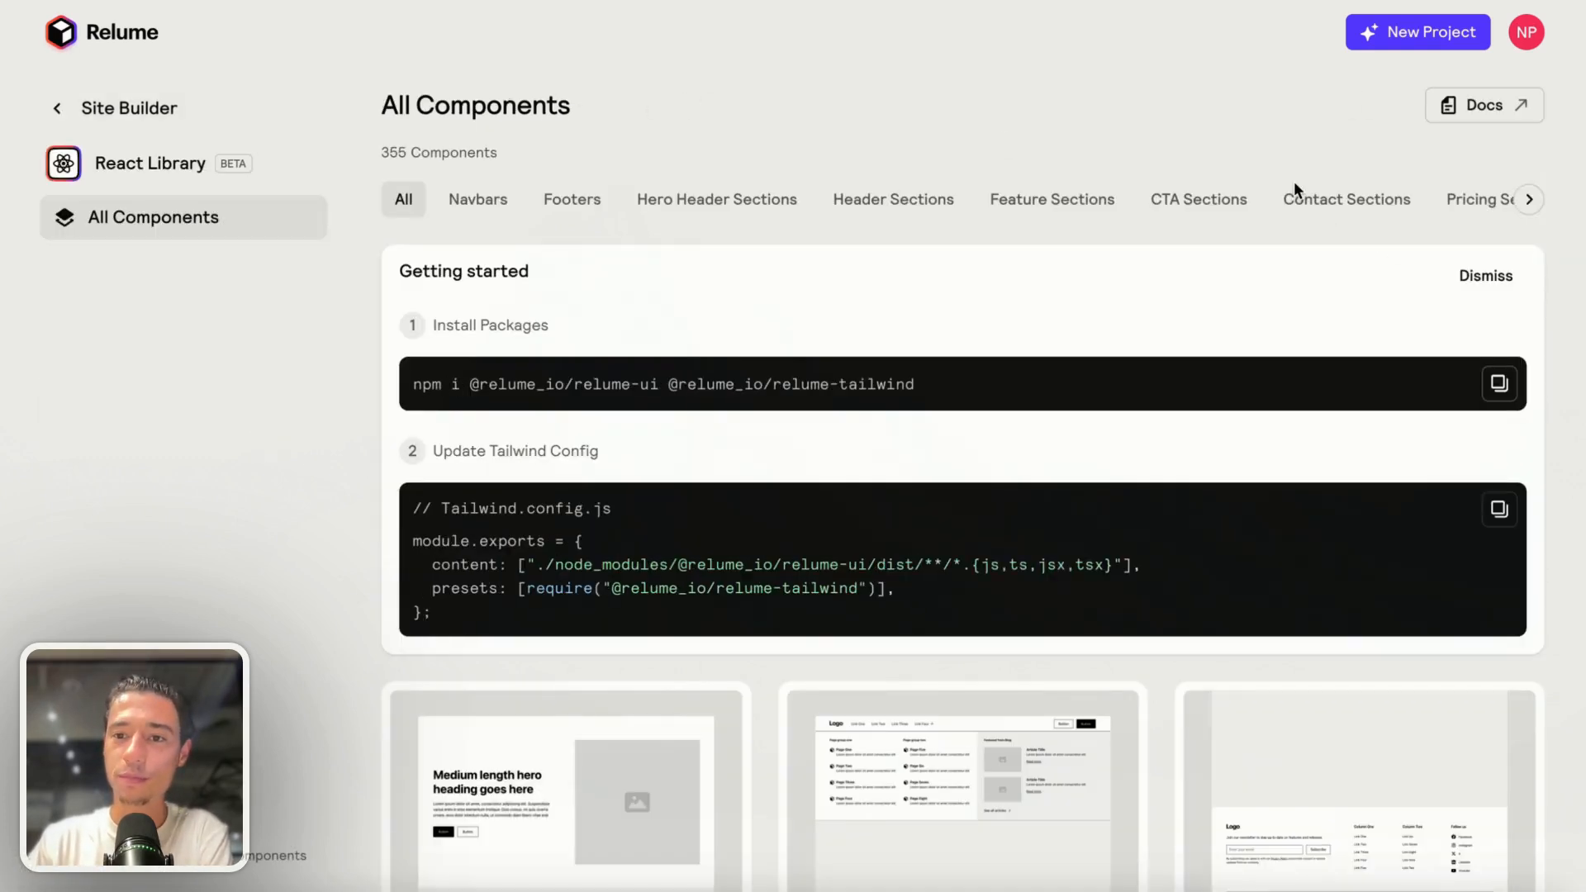
scroll(1294, 195, right, 5)
click(1427, 206)
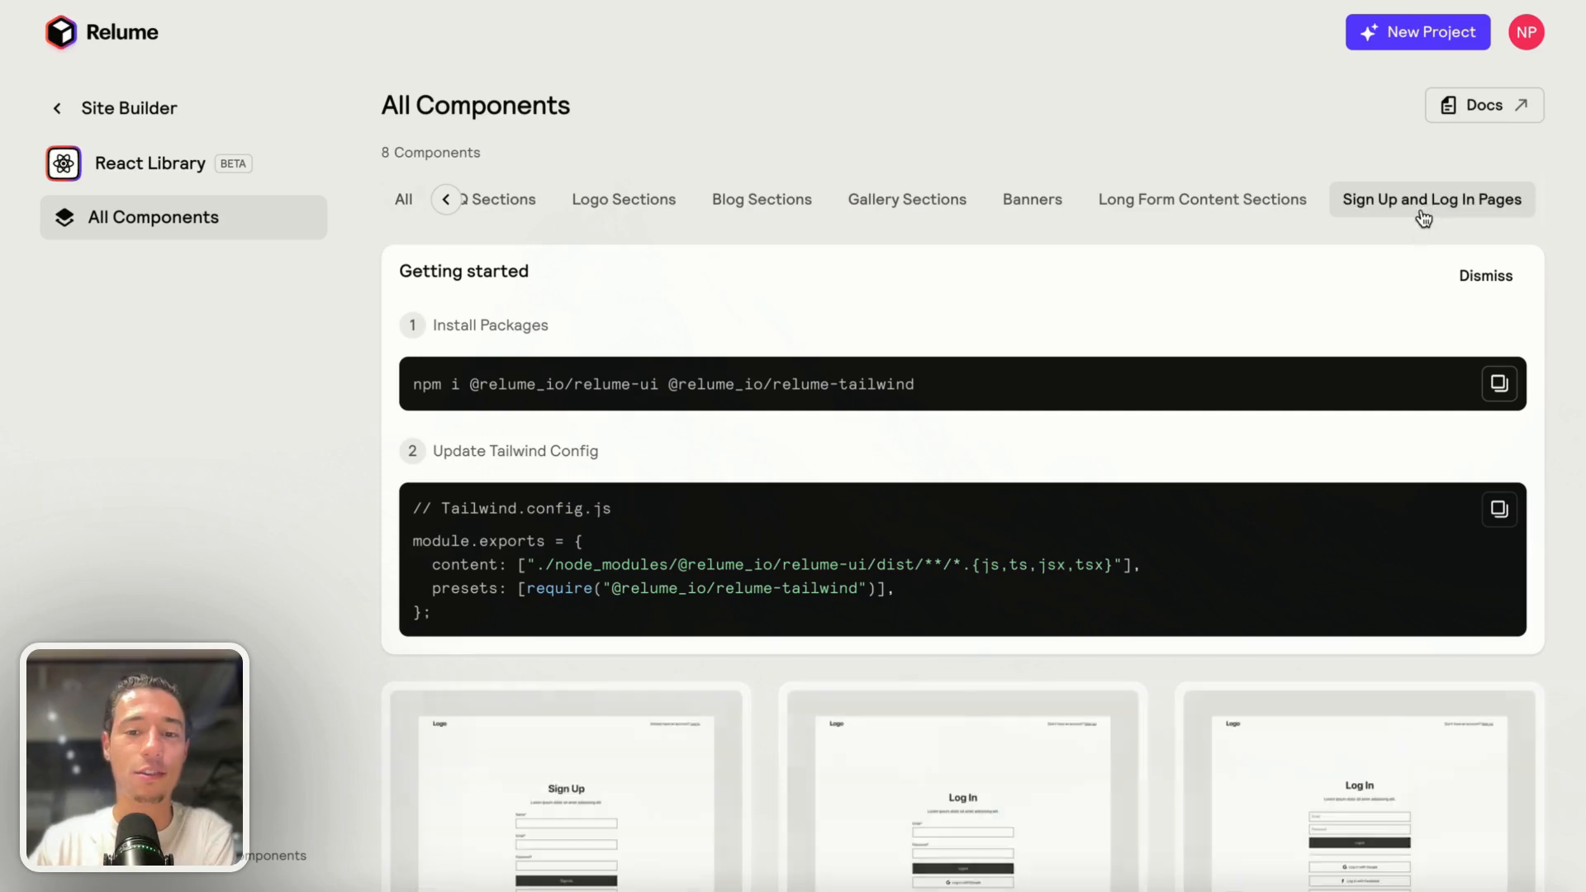
scroll(1153, 640, down, 4)
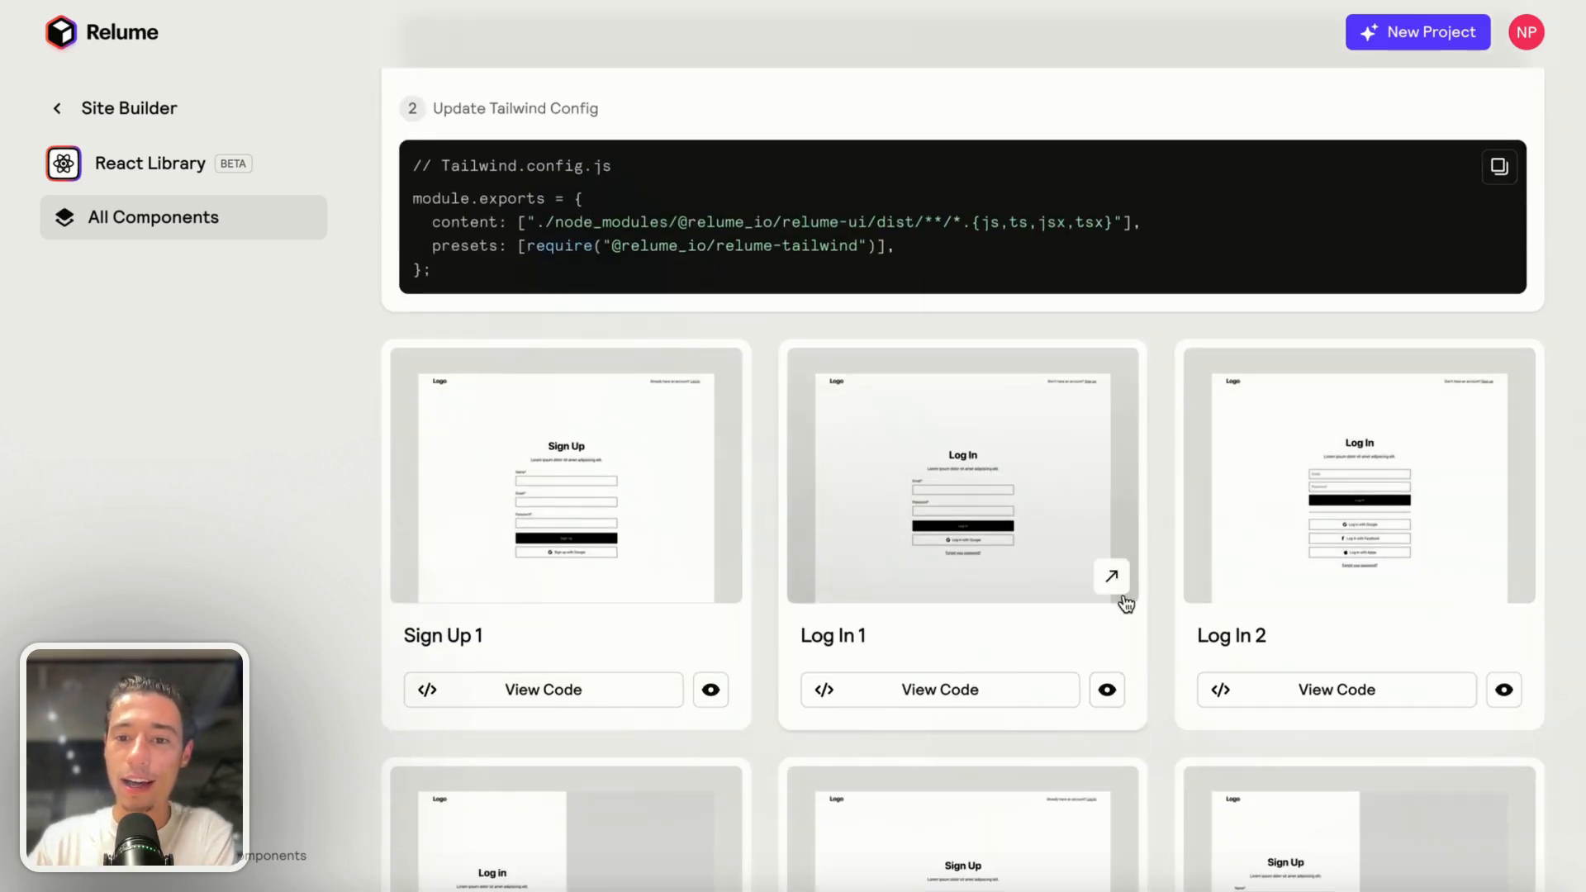
Open the code of the Log In 1 component and copy its HTML version.
click(988, 696)
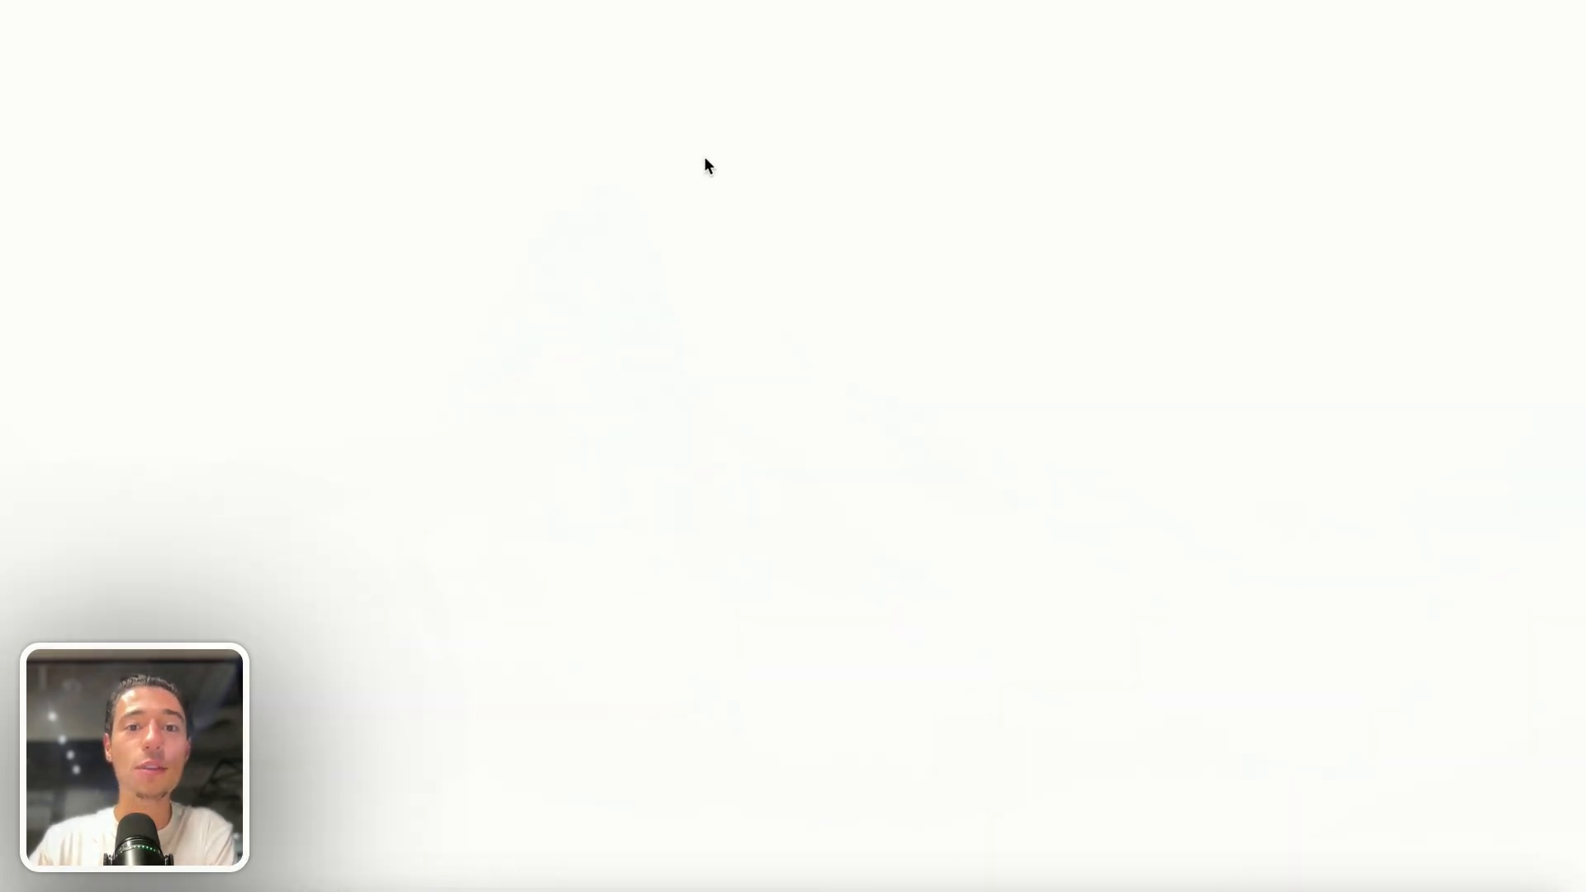
click(444, 237)
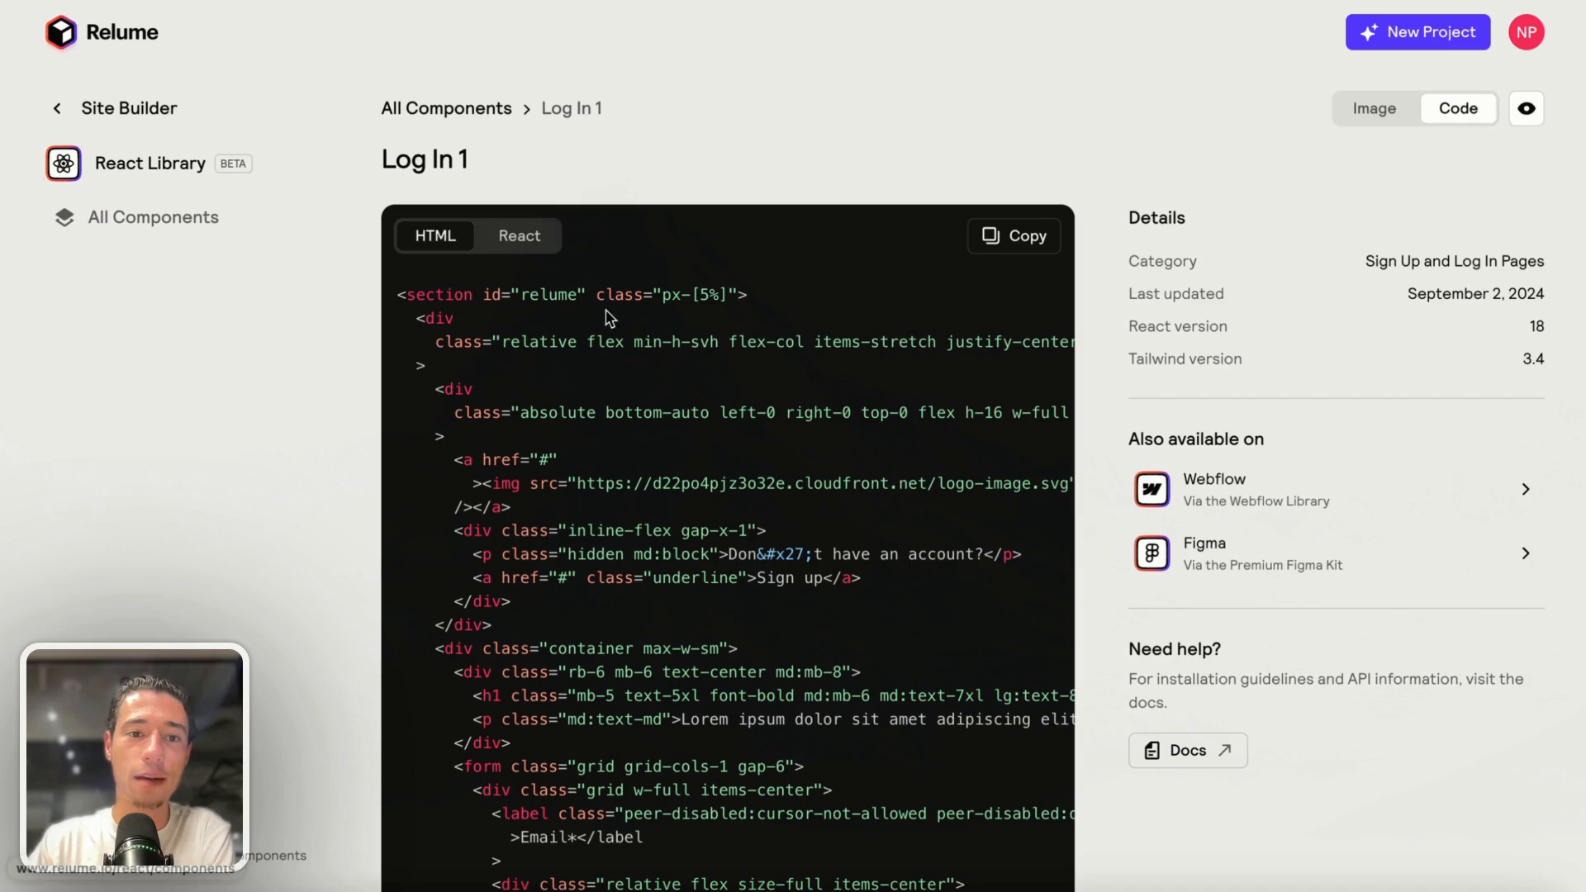
click(1015, 235)
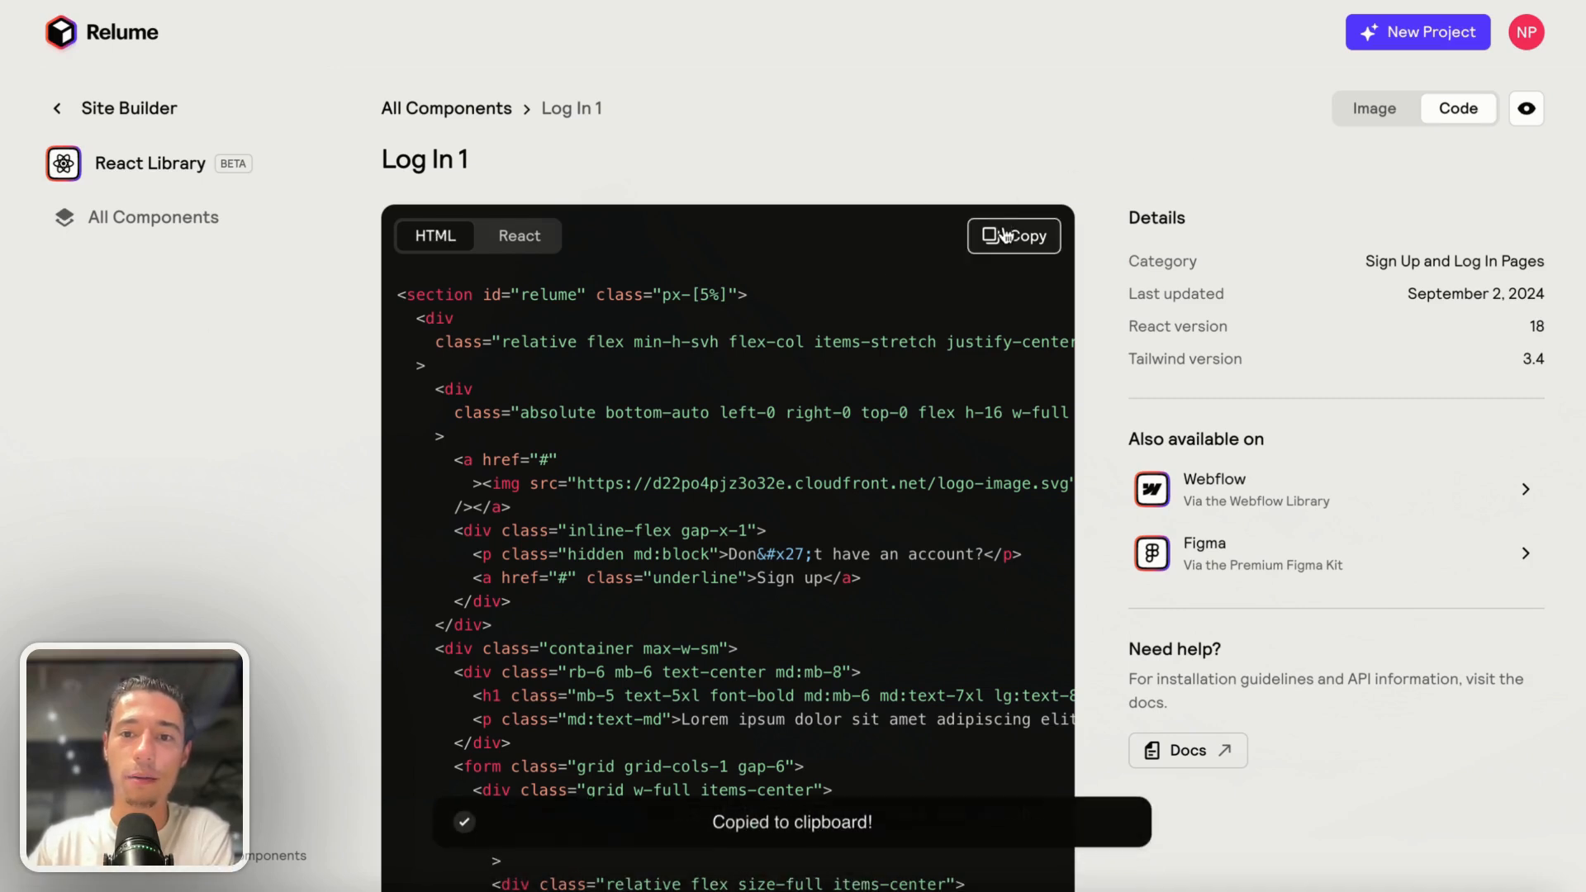
Switch to the Toddle editor and leave preview mode on the HomePage.
mouse_move(7, 116)
click(122, 115)
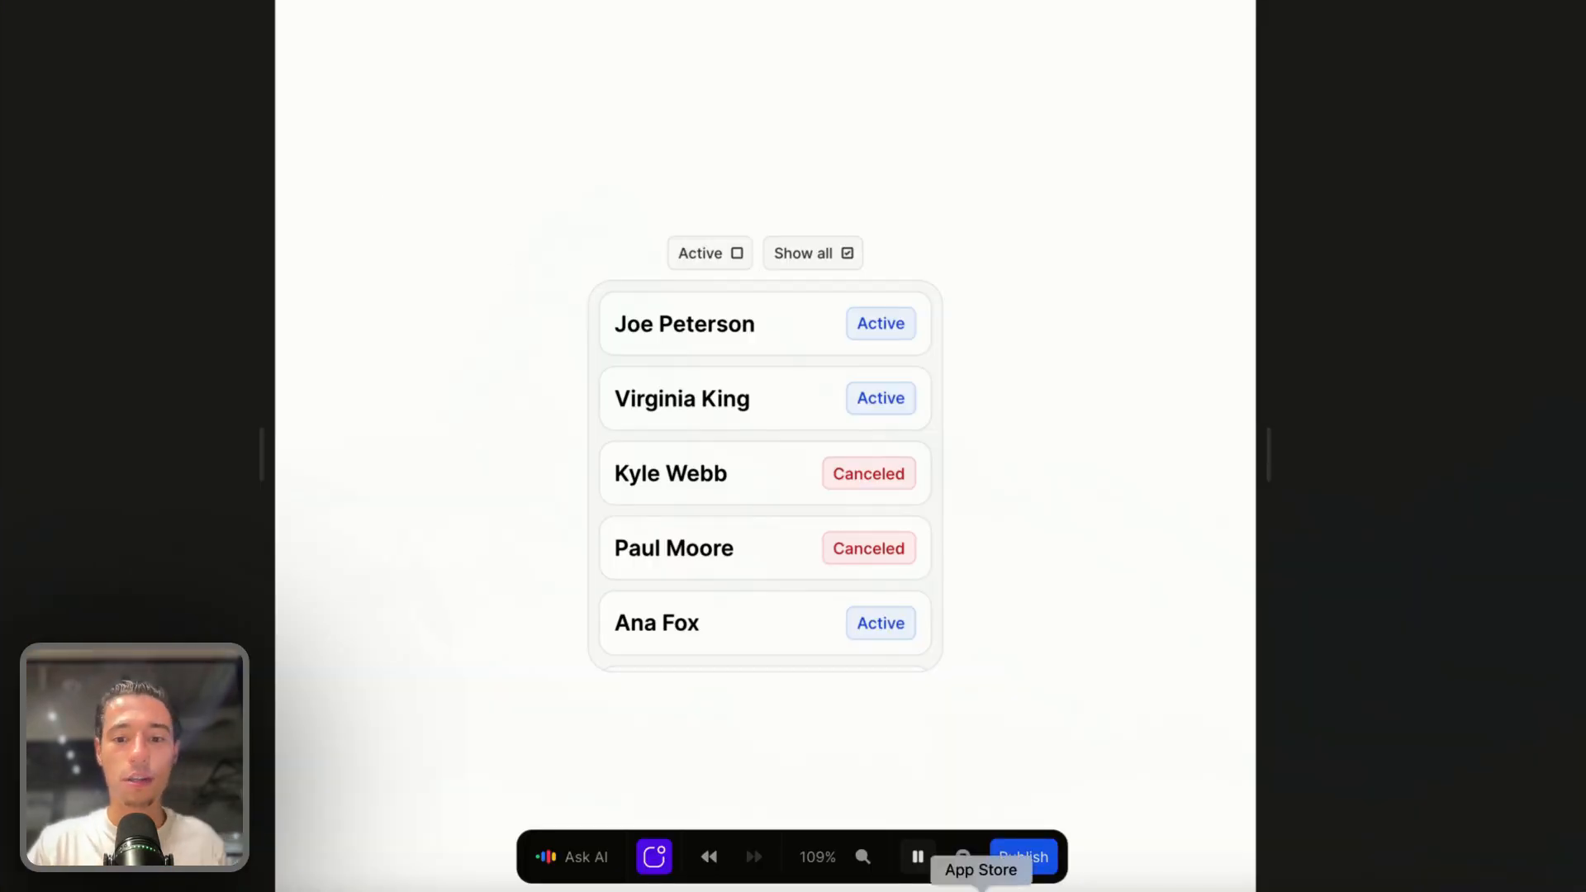
click(917, 857)
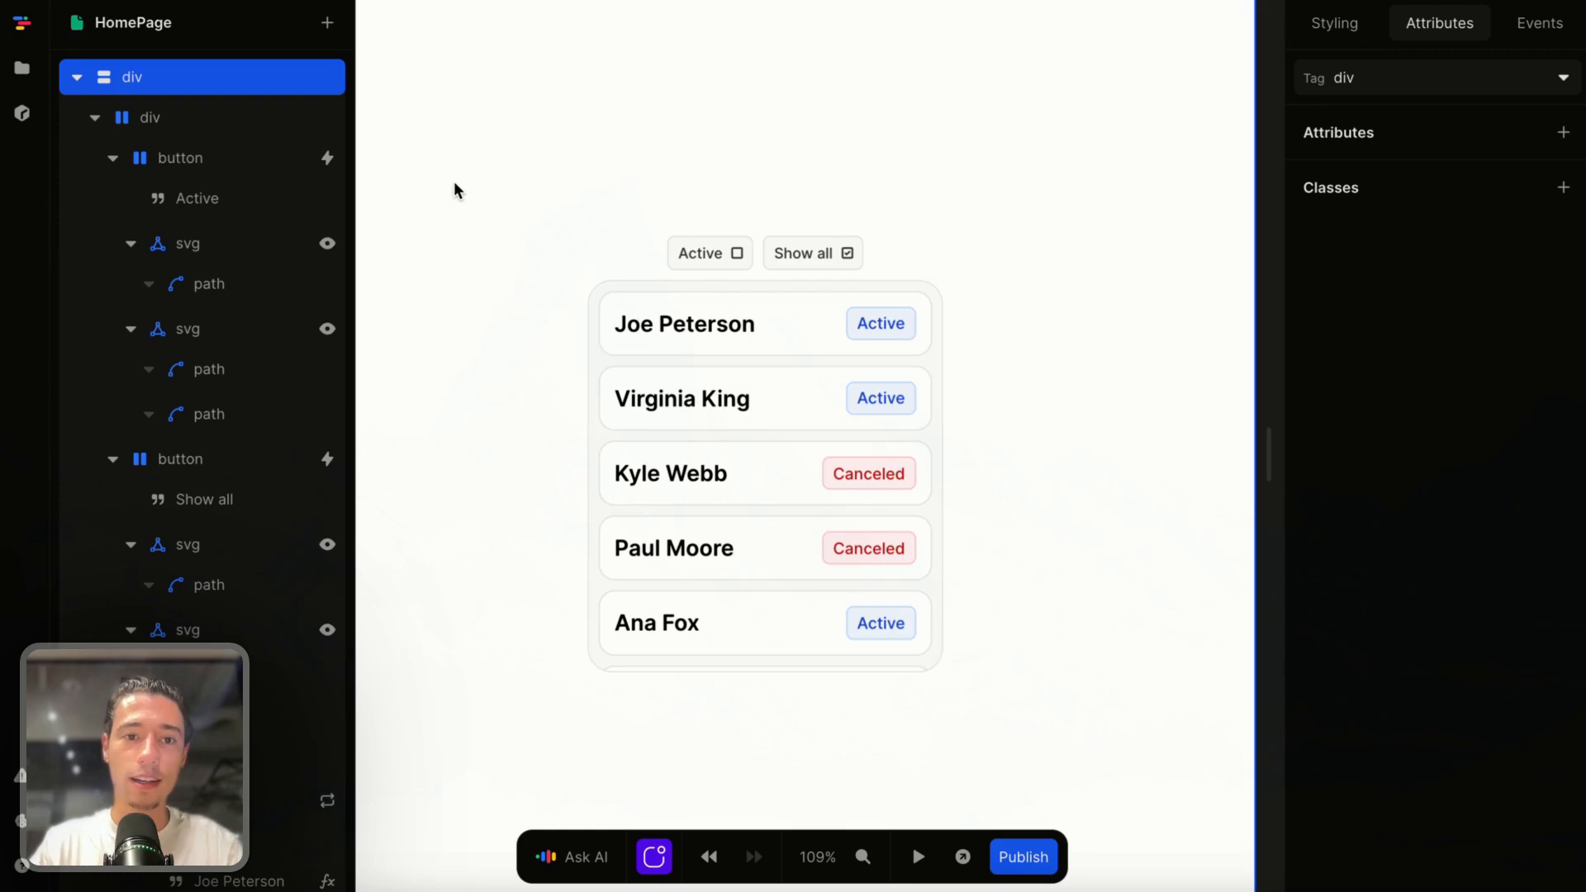
Paste the copied Log In 1 HTML into the page's root div and undo the paste.
key(ctrl+v)
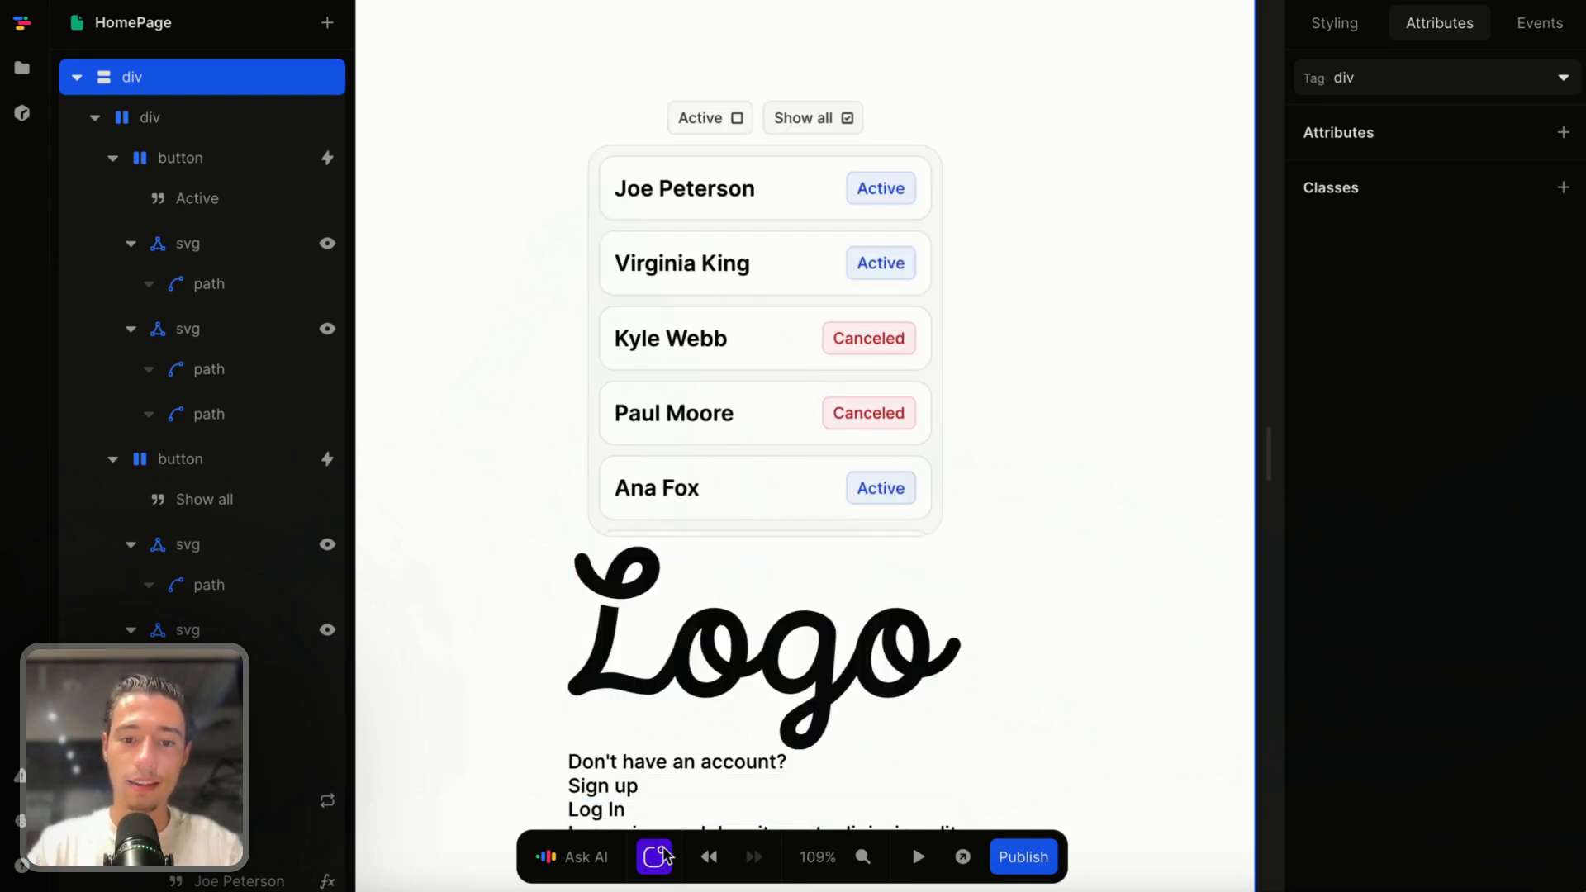
click(708, 857)
click(1522, 414)
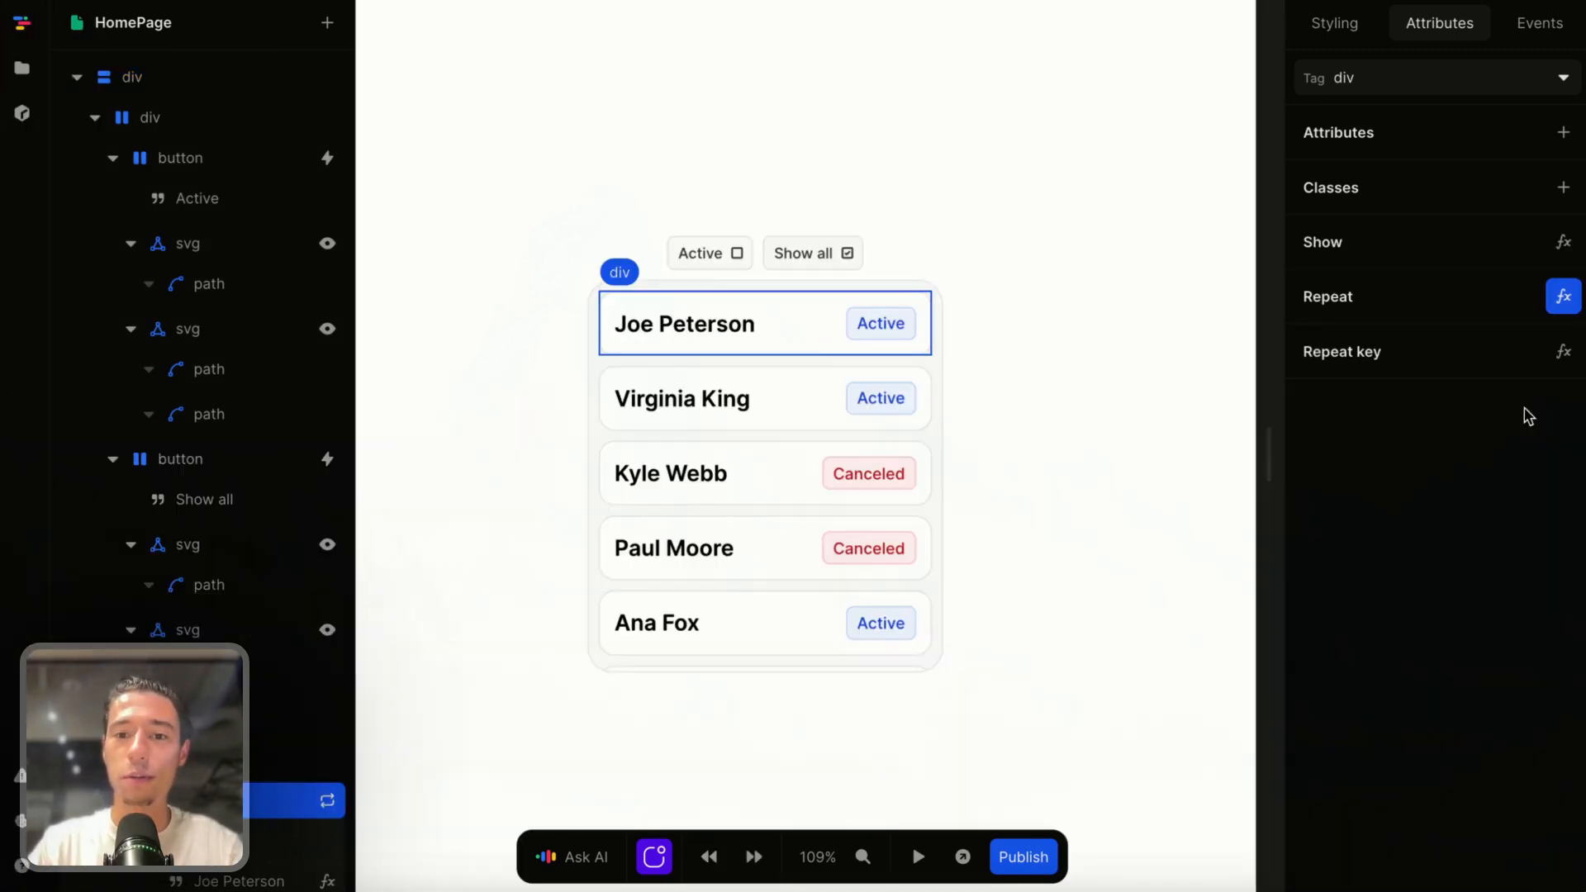
Switch to the NoCode ProCode community feed and compile the copied Log In 1 HTML into Toddle elements with its converter widget.
click(1069, 581)
mouse_move(2, 484)
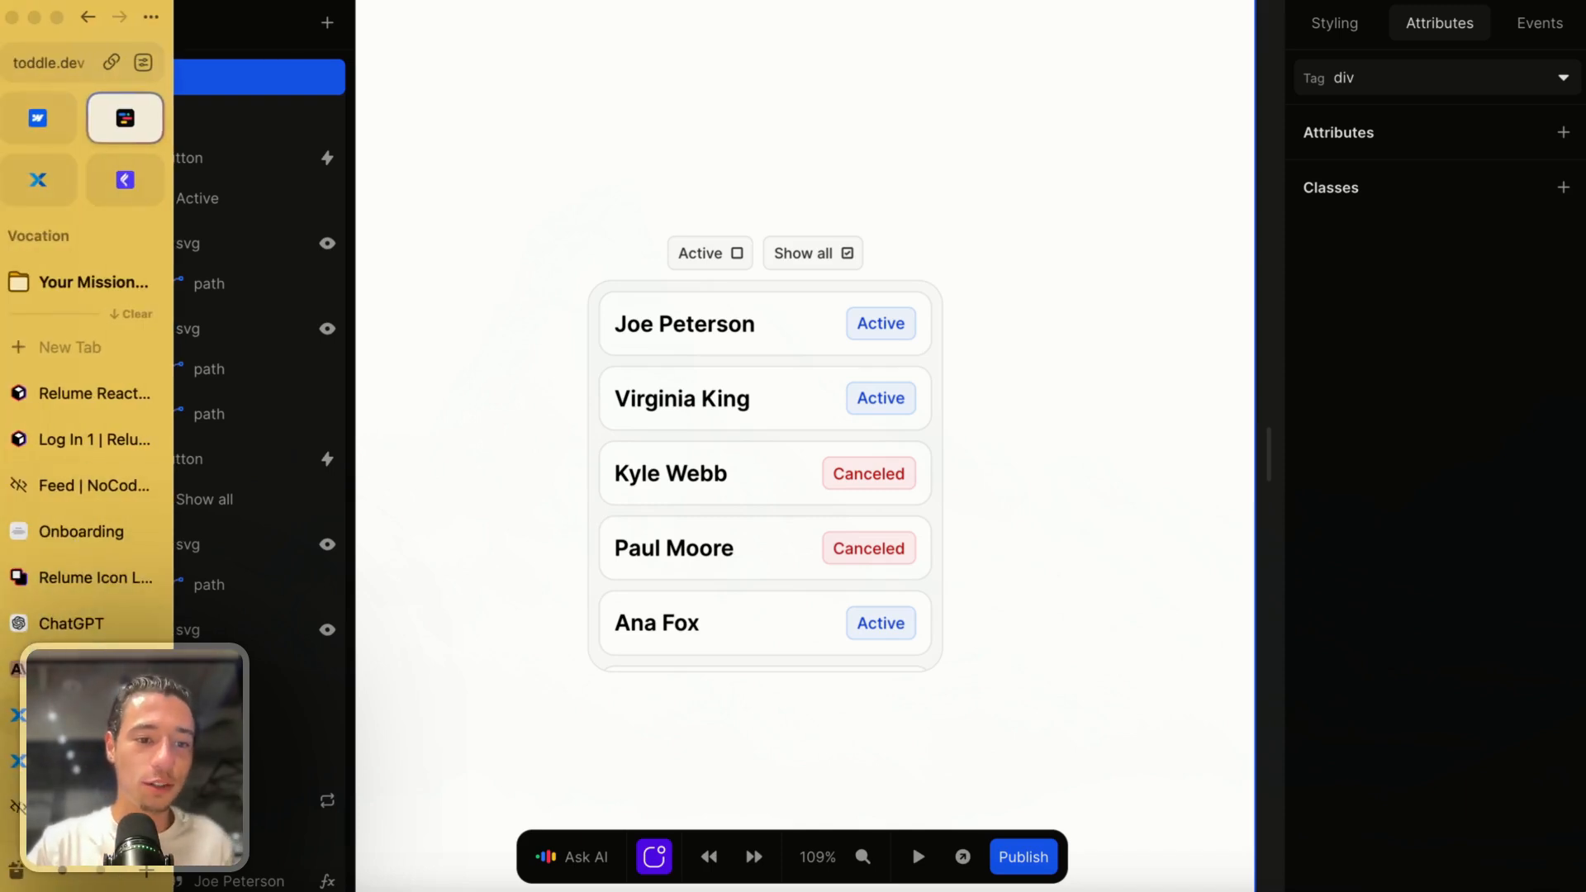
scroll(84, 615, down, 2)
click(86, 707)
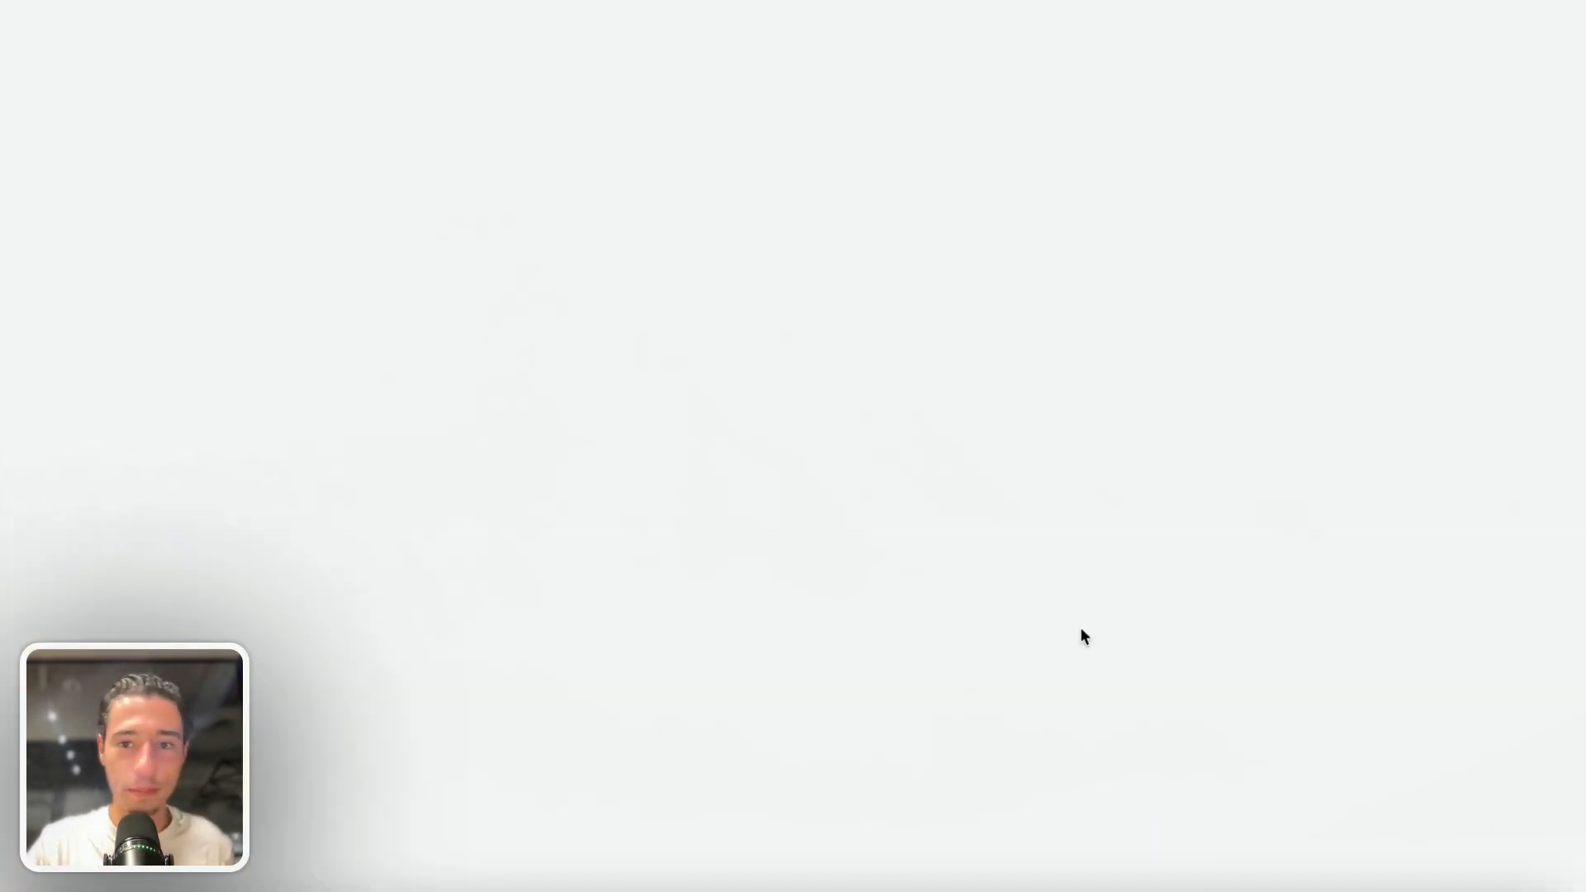
click(1533, 839)
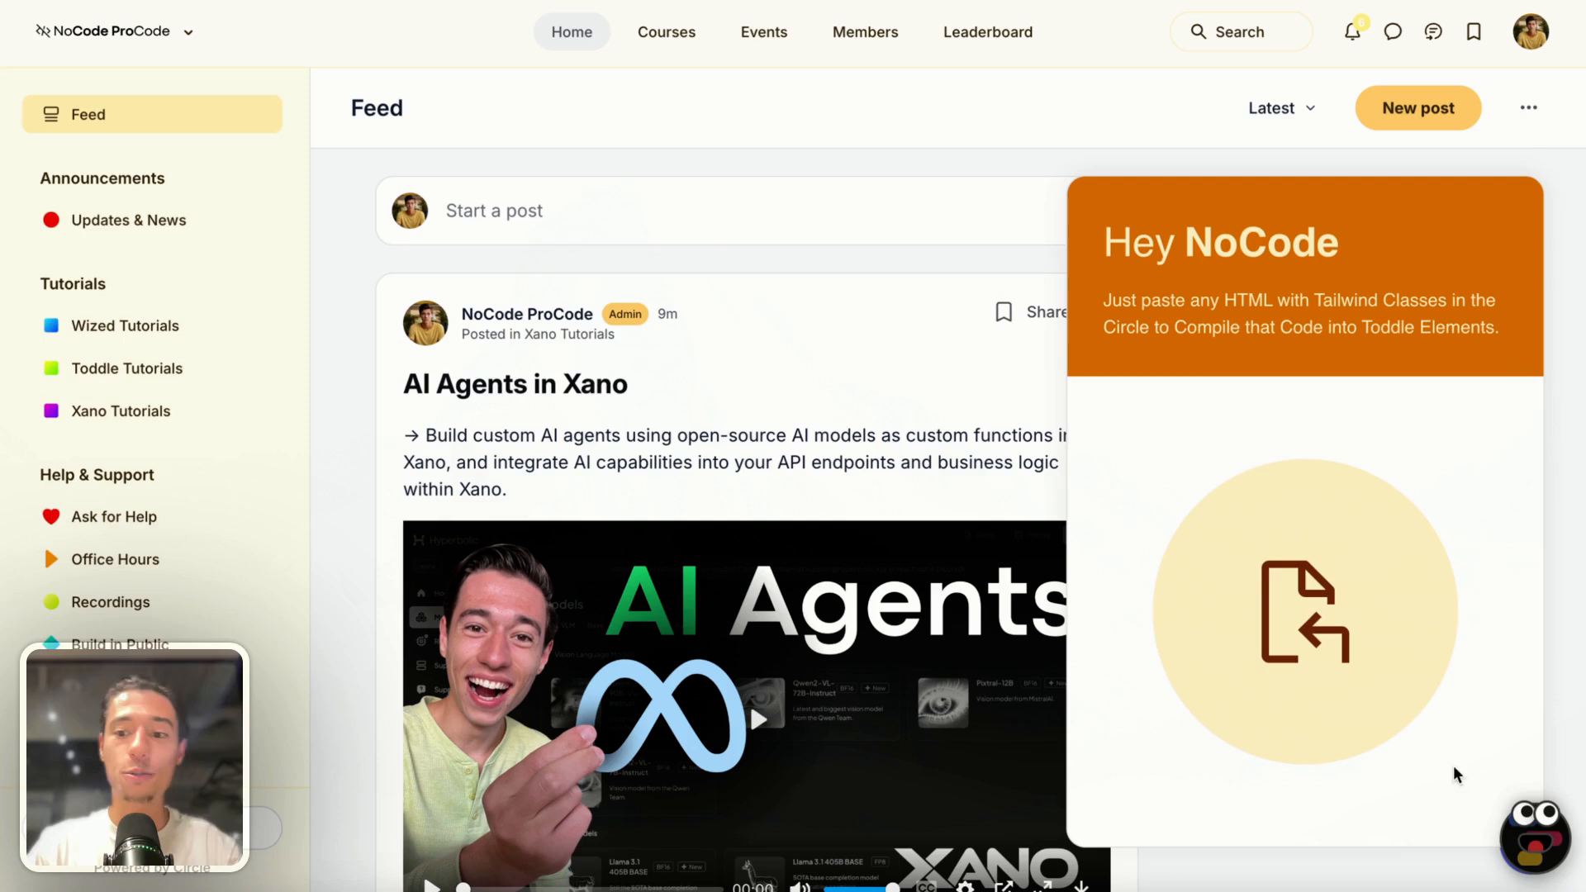
click(1284, 621)
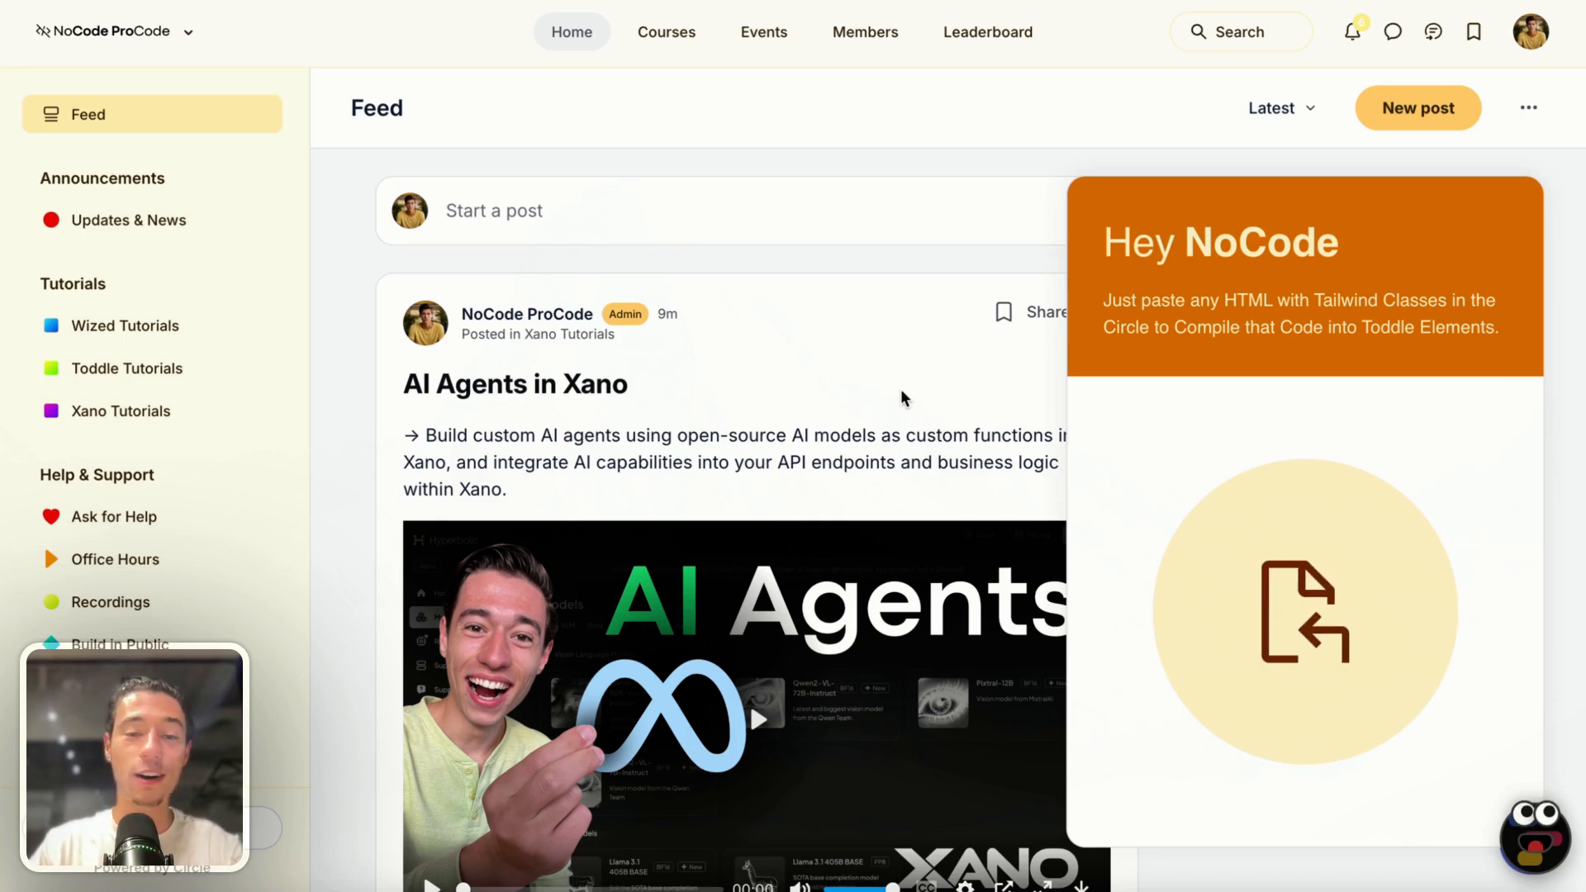
Switch back to the Toddle editor, paste the compiled login elements into the HomePage's root div, and start preview mode.
mouse_move(12, 240)
click(132, 124)
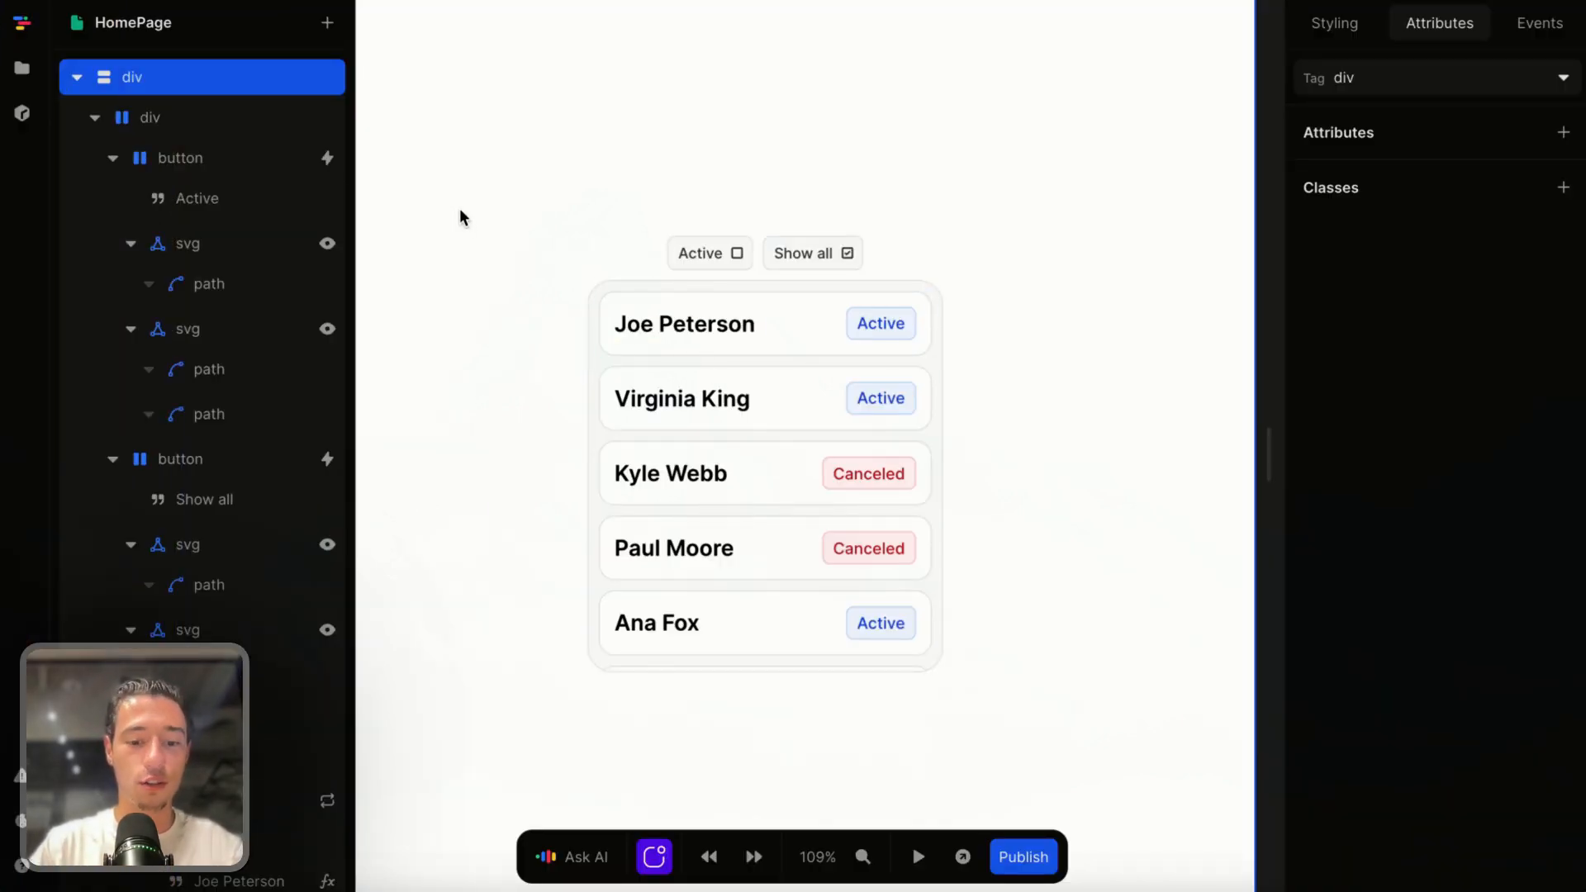
scroll(548, 280, down, 3)
click(918, 857)
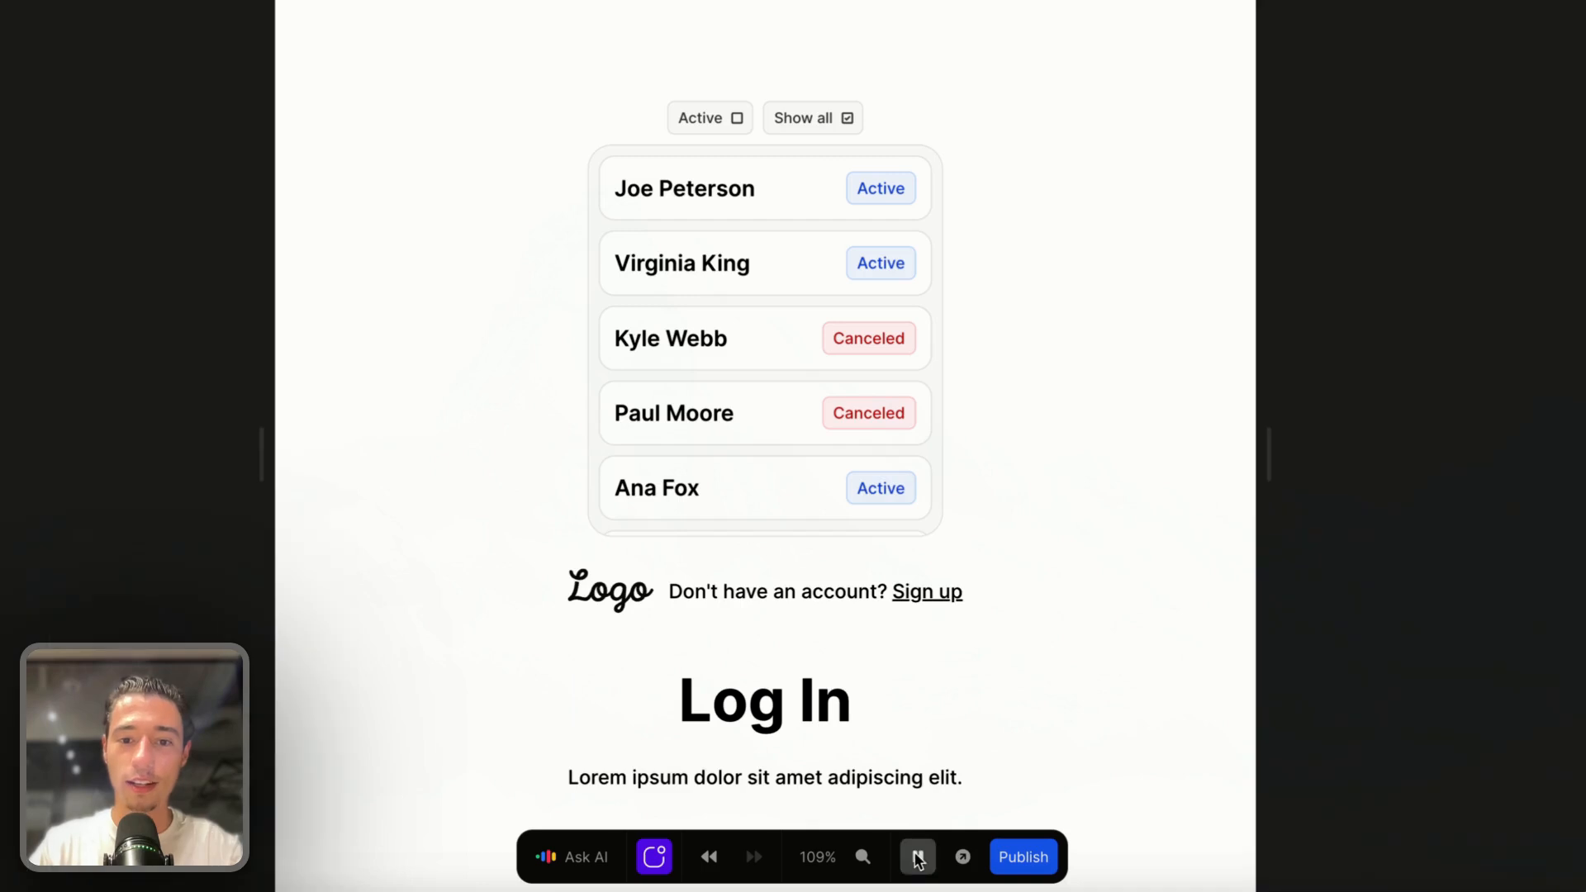
Review the pasted login form in the preview down to the password link and undo the paste.
scroll(959, 588, down, 3)
scroll(958, 588, down, 4)
scroll(956, 592, up, 1)
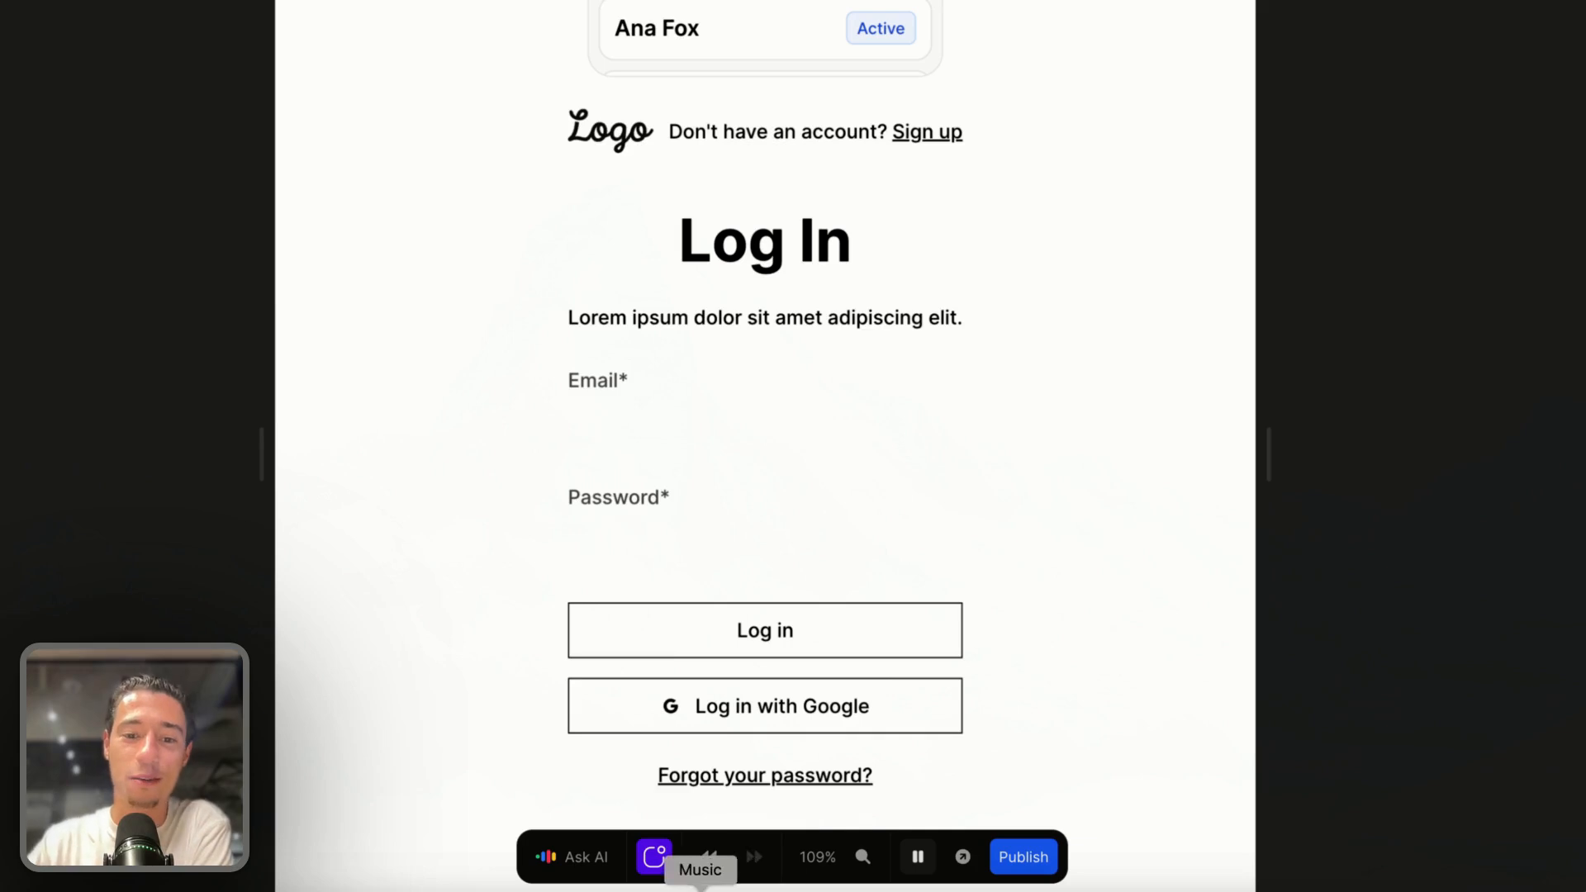
click(714, 864)
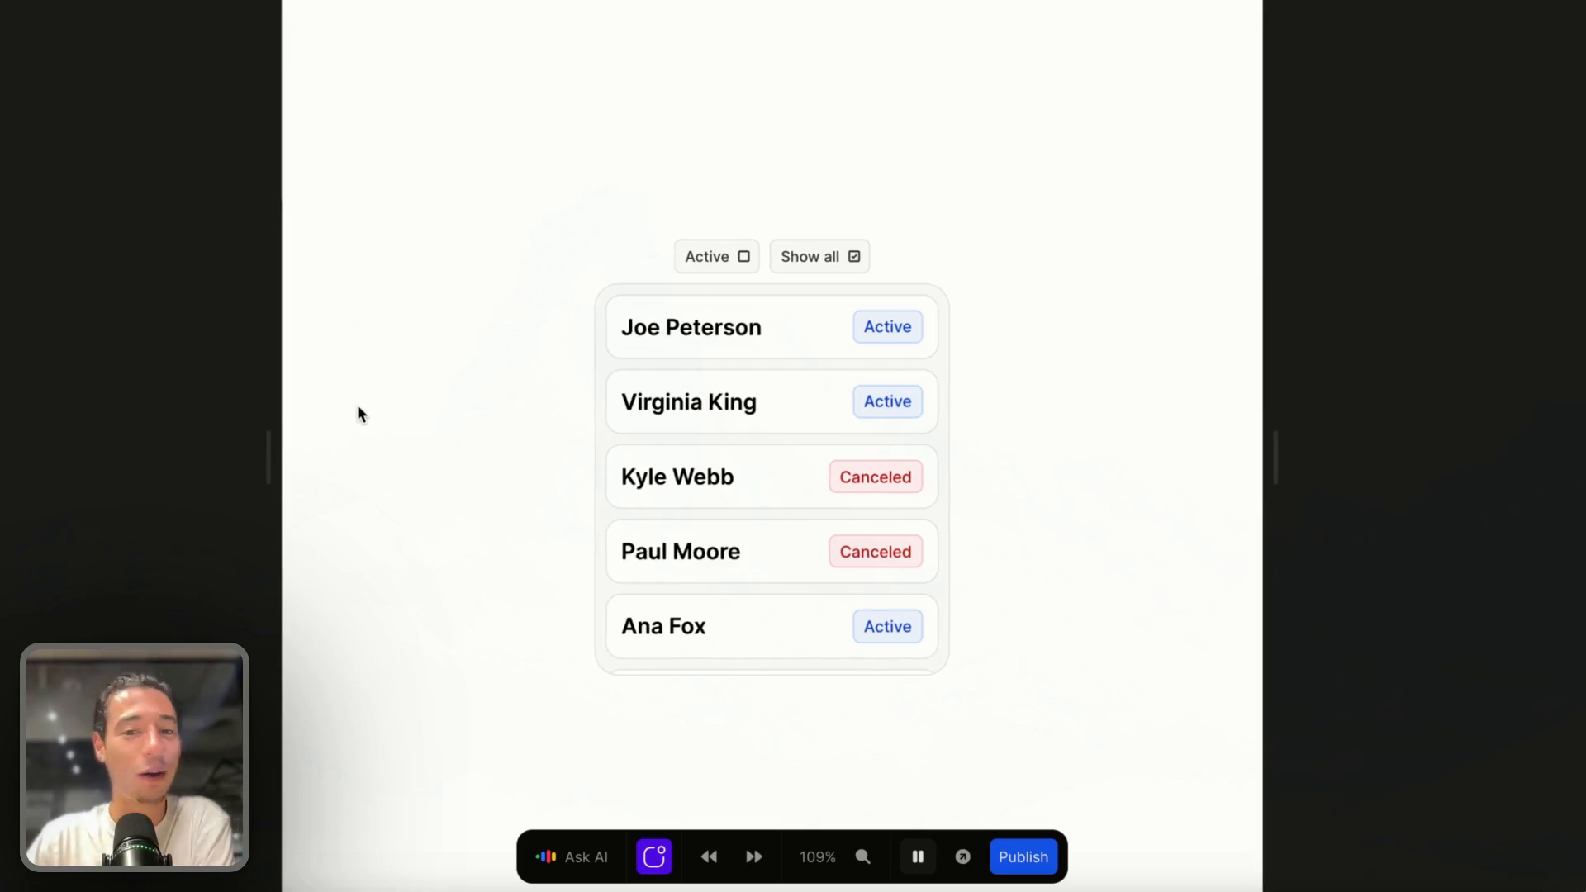
Open the NoCode ProCode website at nocodeprocode.com in a new browser tab.
mouse_move(5, 430)
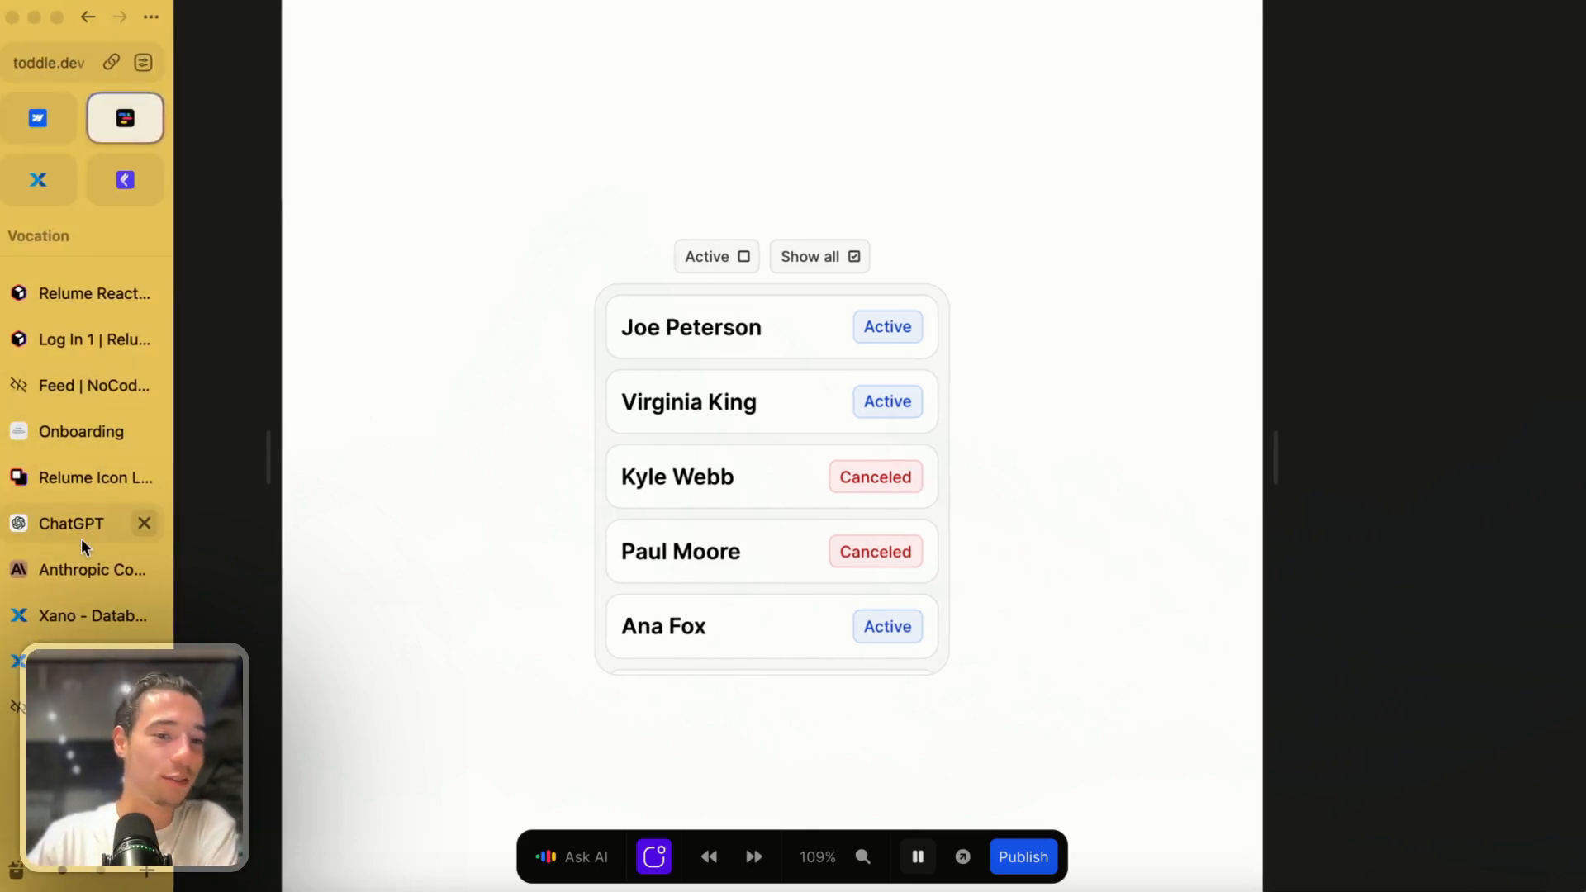
scroll(91, 525, up, 2)
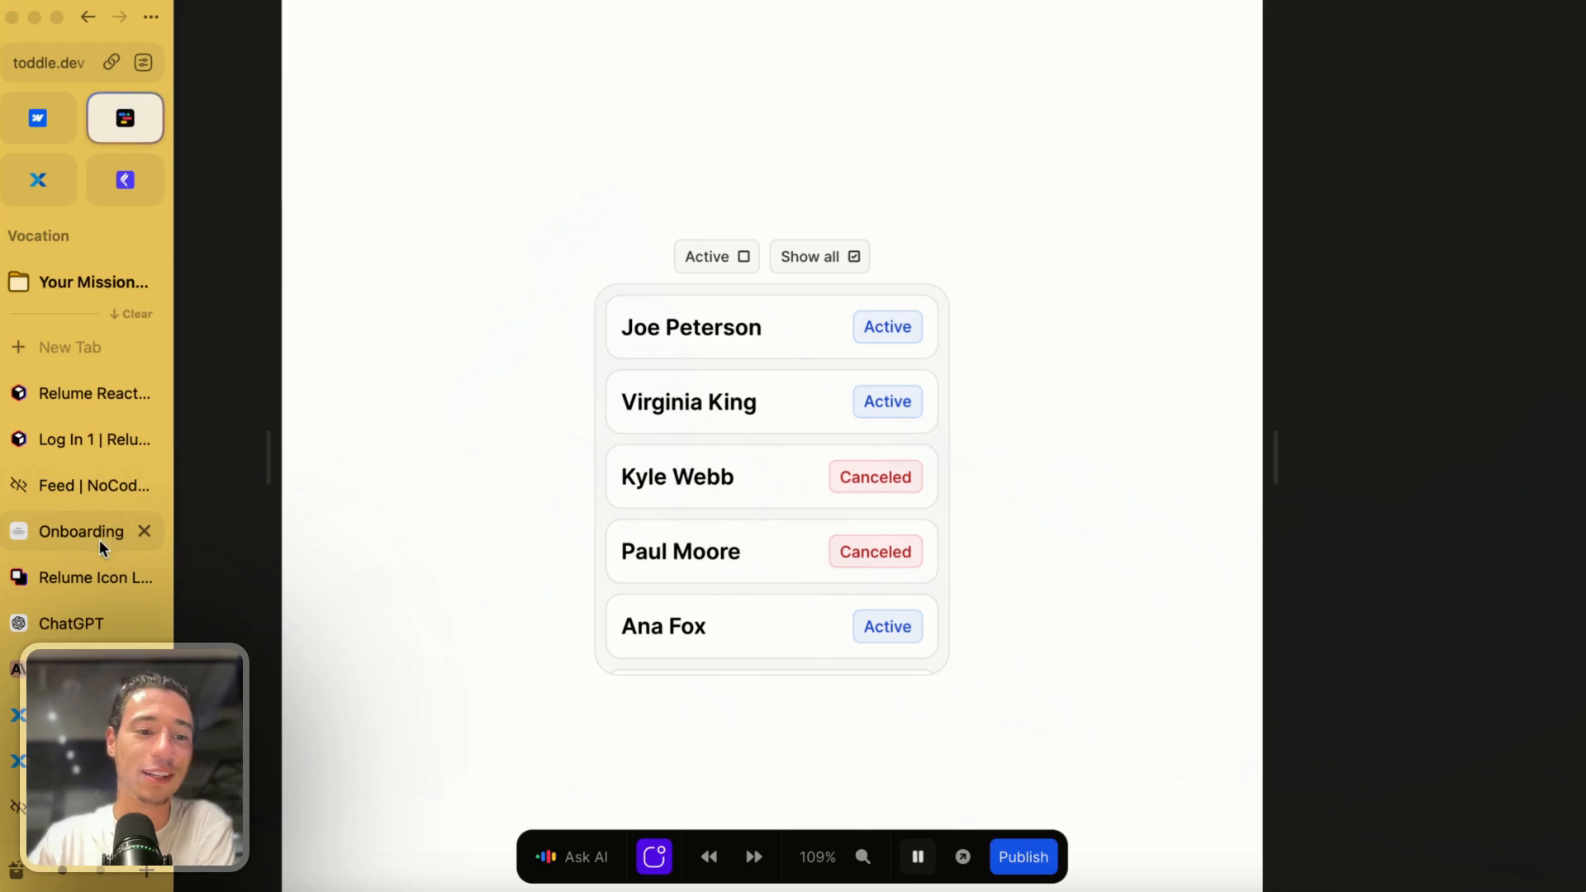
scroll(99, 539, down, 4)
scroll(99, 539, up, 3)
click(84, 350)
text(he)
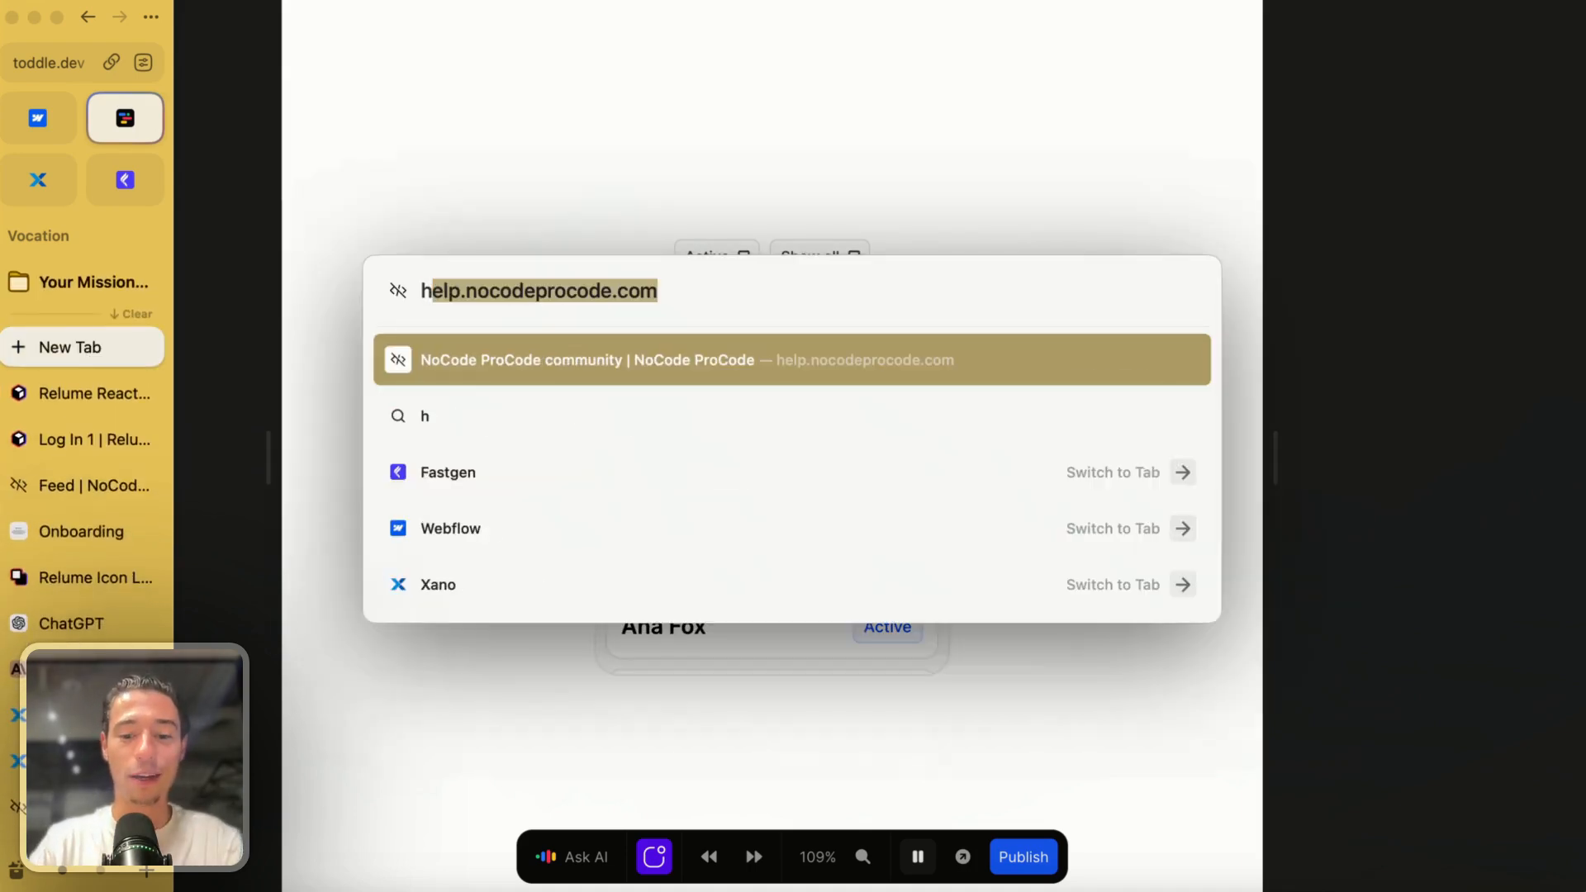
key(BackSpace)
key(BackSpace)
key(BackSpace)
text(no)
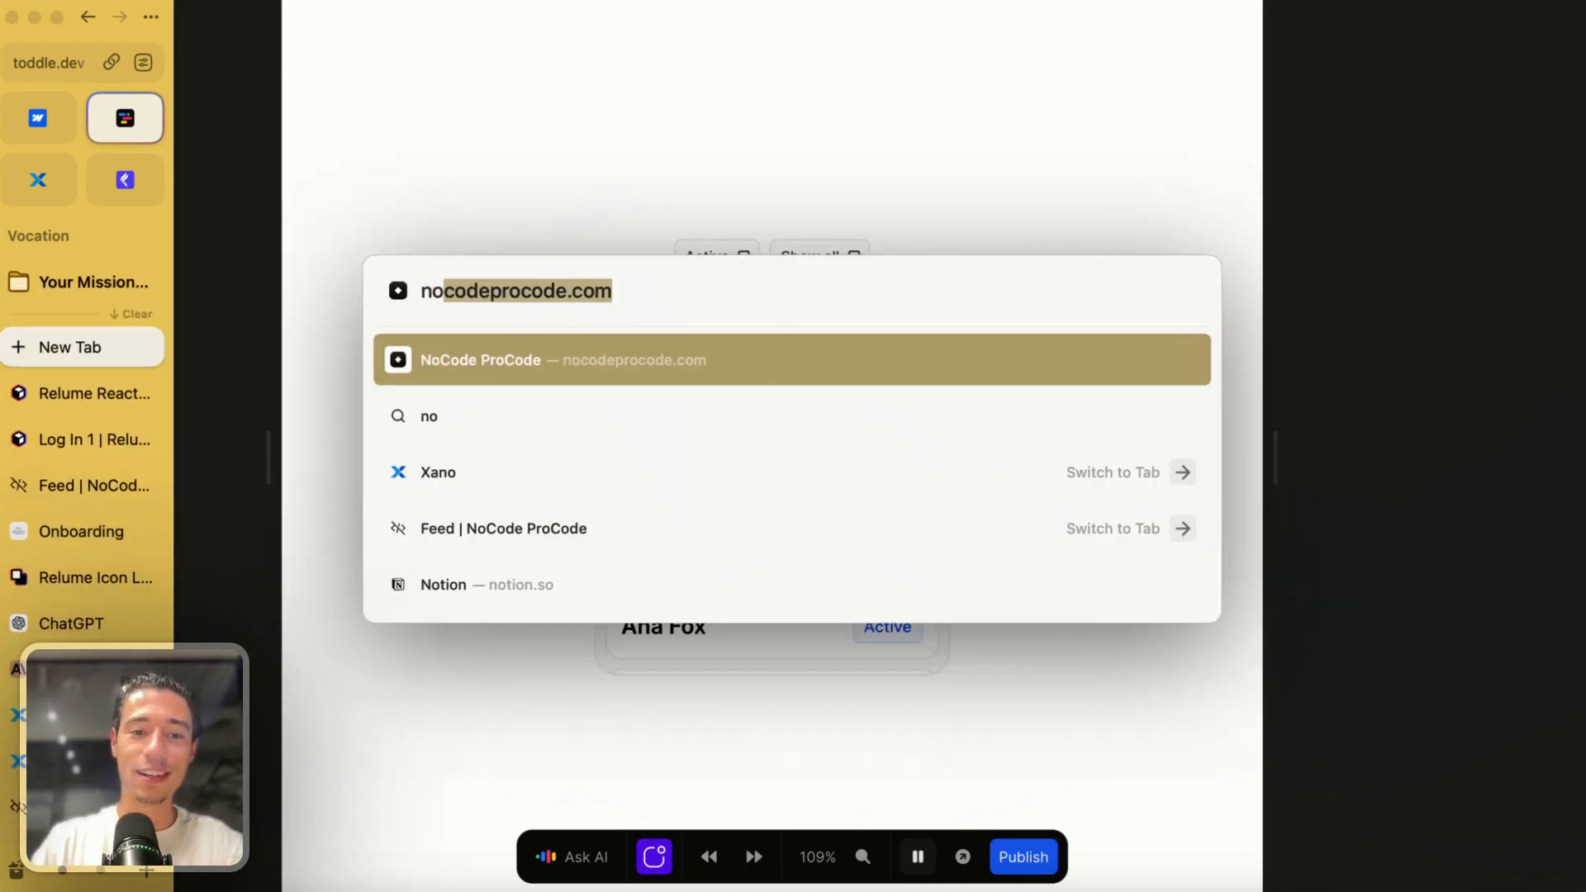
key(Return)
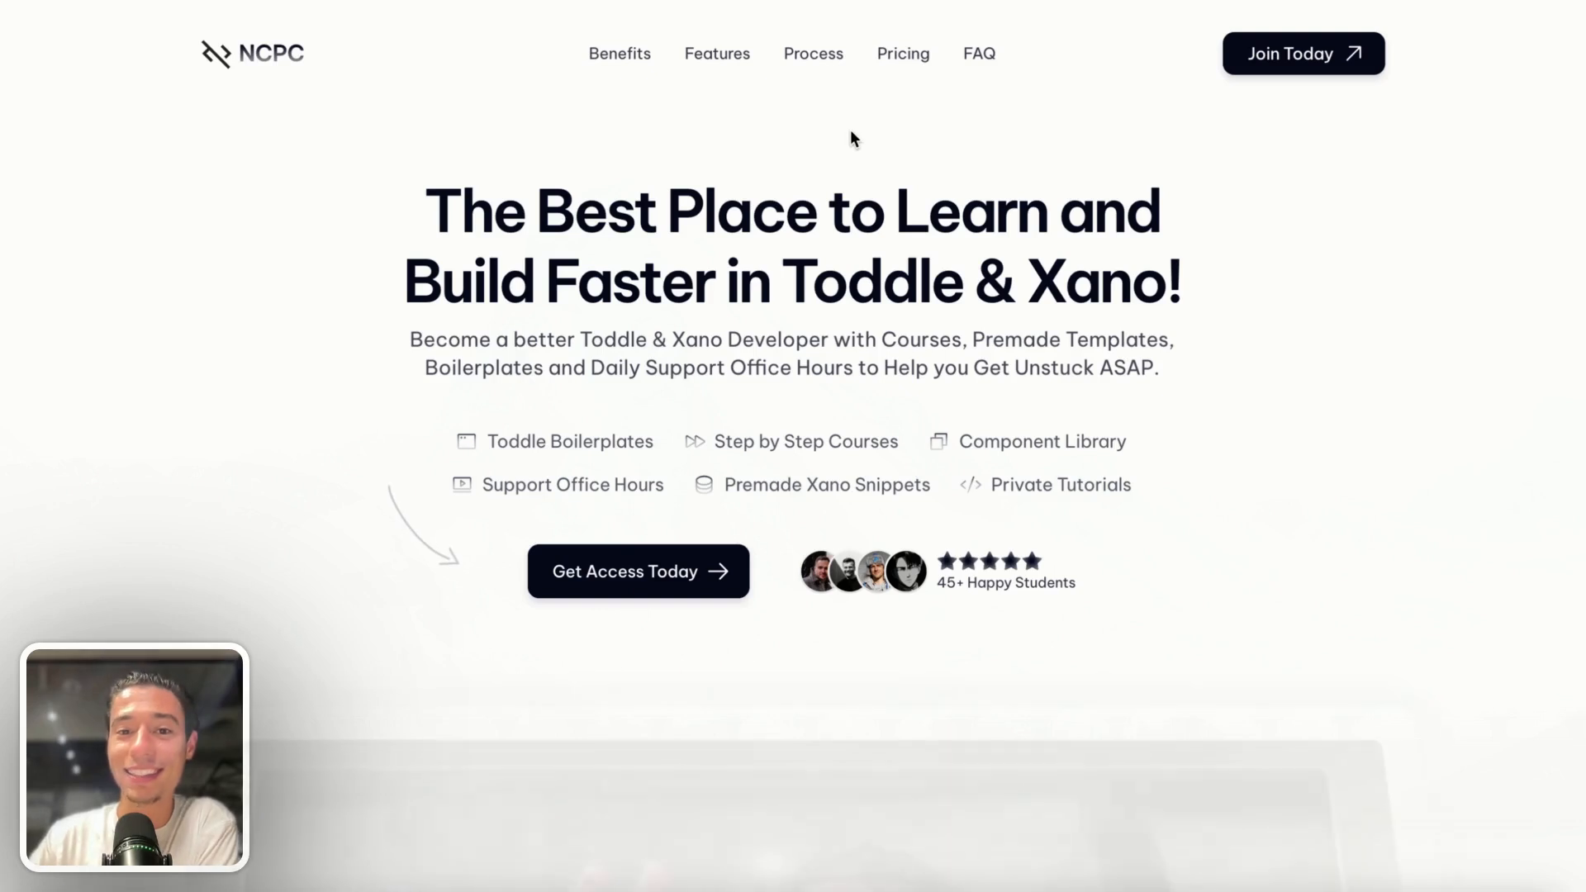